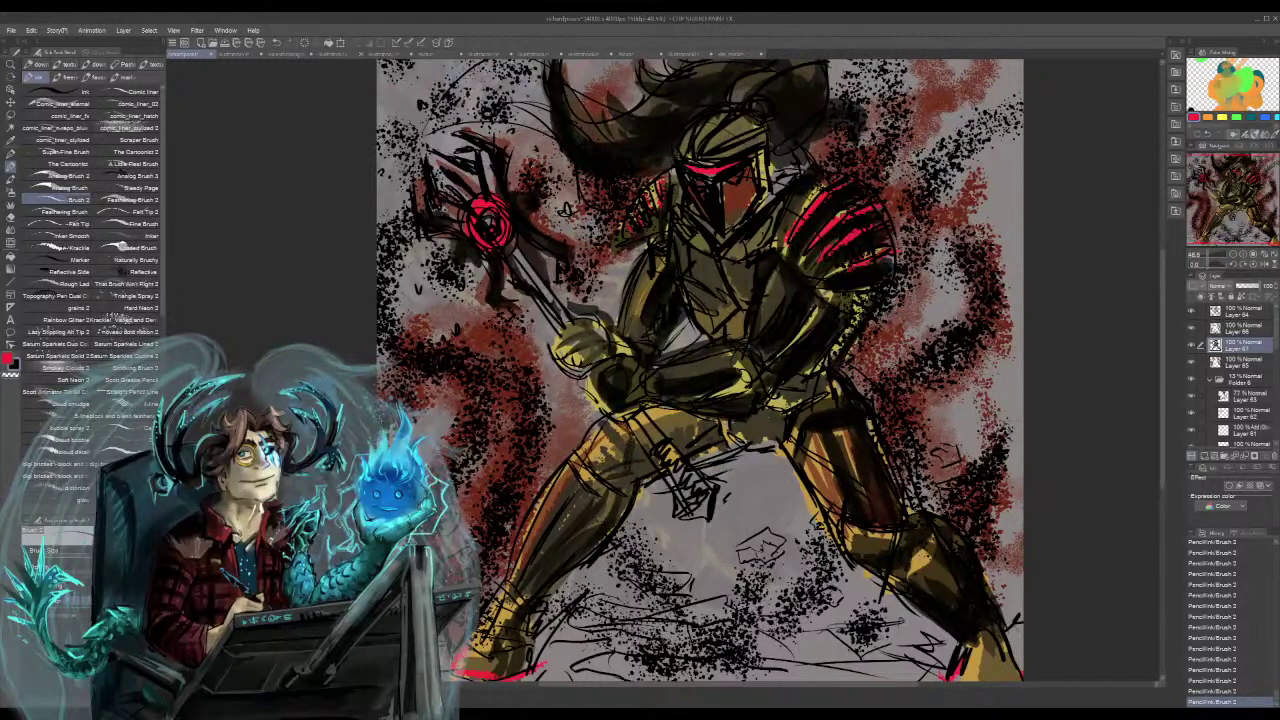
- Sample the weapon's bright red and paint red edge highlights along its blades and spikes on the layer above
mouse_move(611, 417)
left_mouse_down()
mouse_move(574, 447)
mouse_move(584, 466)
left_mouse_up()
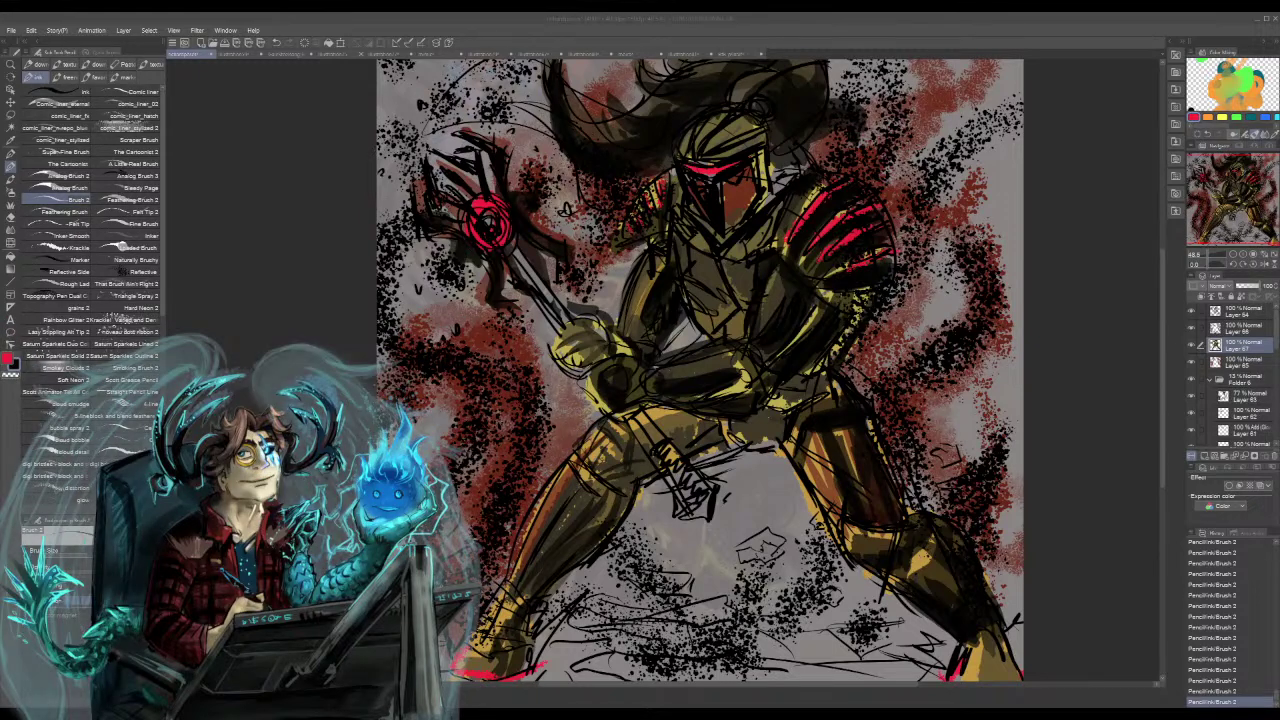
left_click(480, 203, "alt")
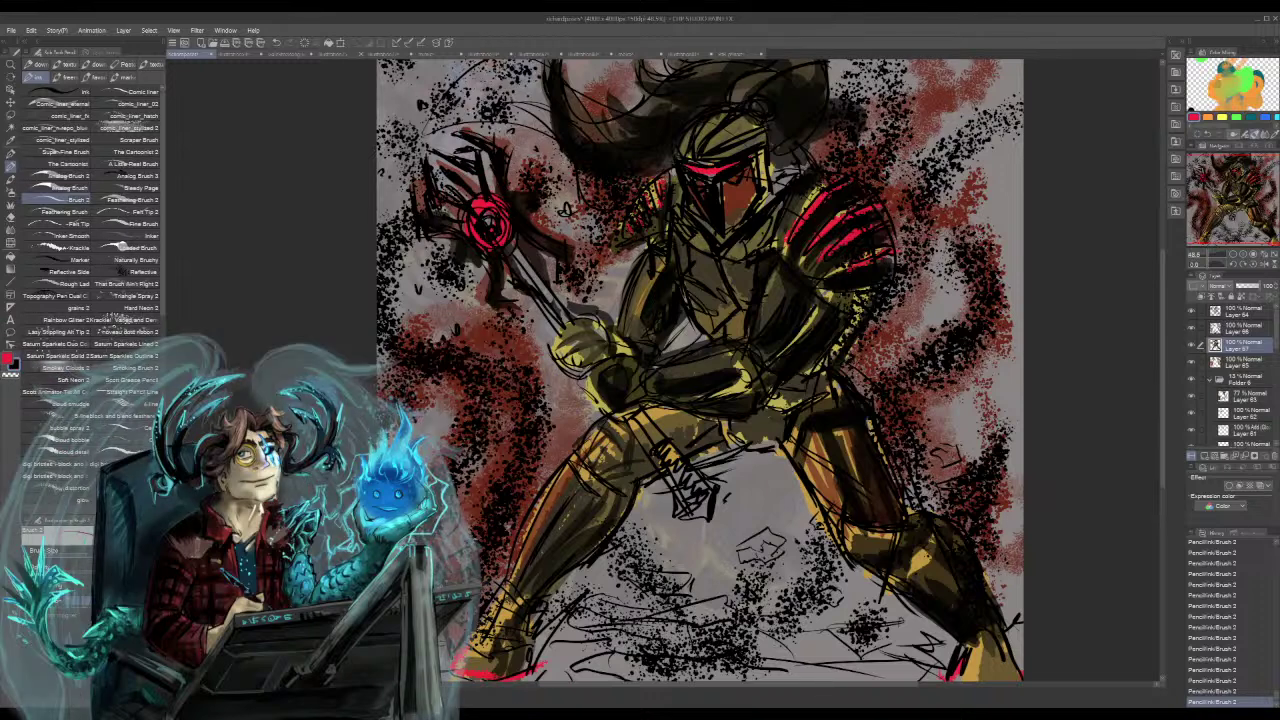
left_click_drag(498, 144, 509, 151)
left_click(1256, 329)
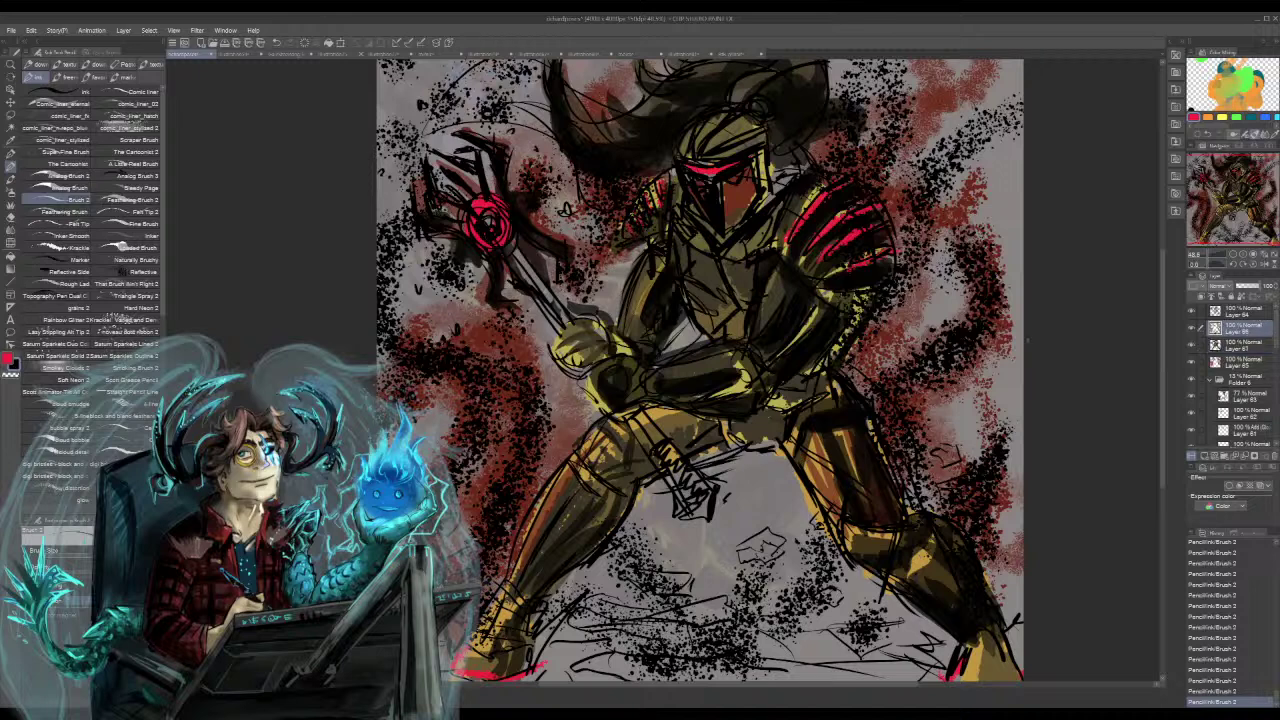
left_click(482, 210, "alt")
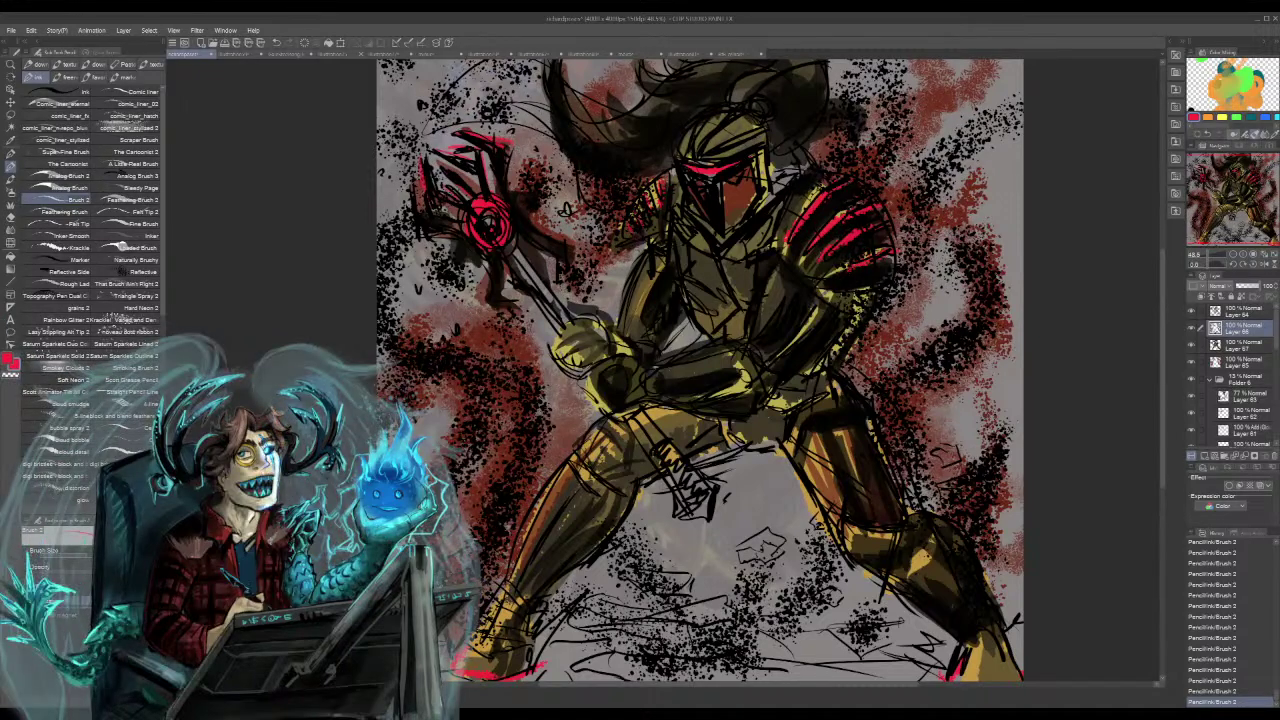
left_click_drag(414, 232, 408, 180)
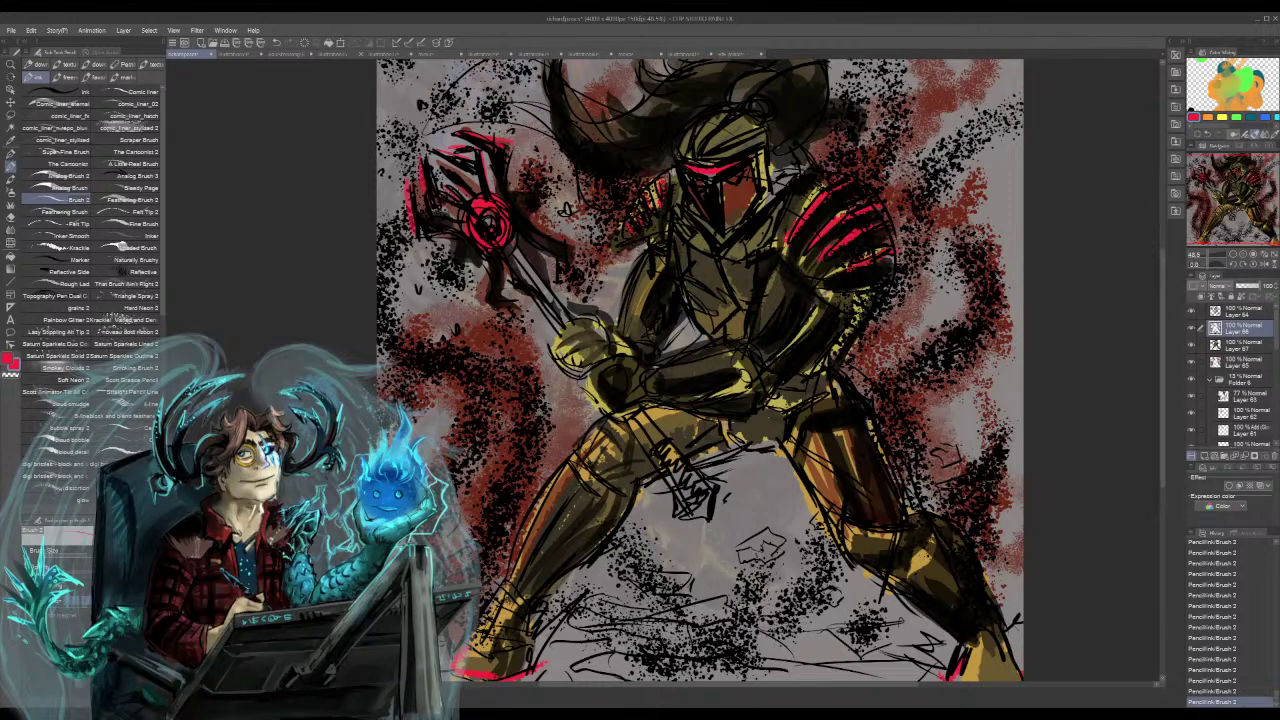
mouse_move(479, 303)
left_mouse_down()
mouse_move(521, 313)
mouse_move(550, 262)
mouse_move(570, 262)
mouse_move(569, 279)
left_mouse_up()
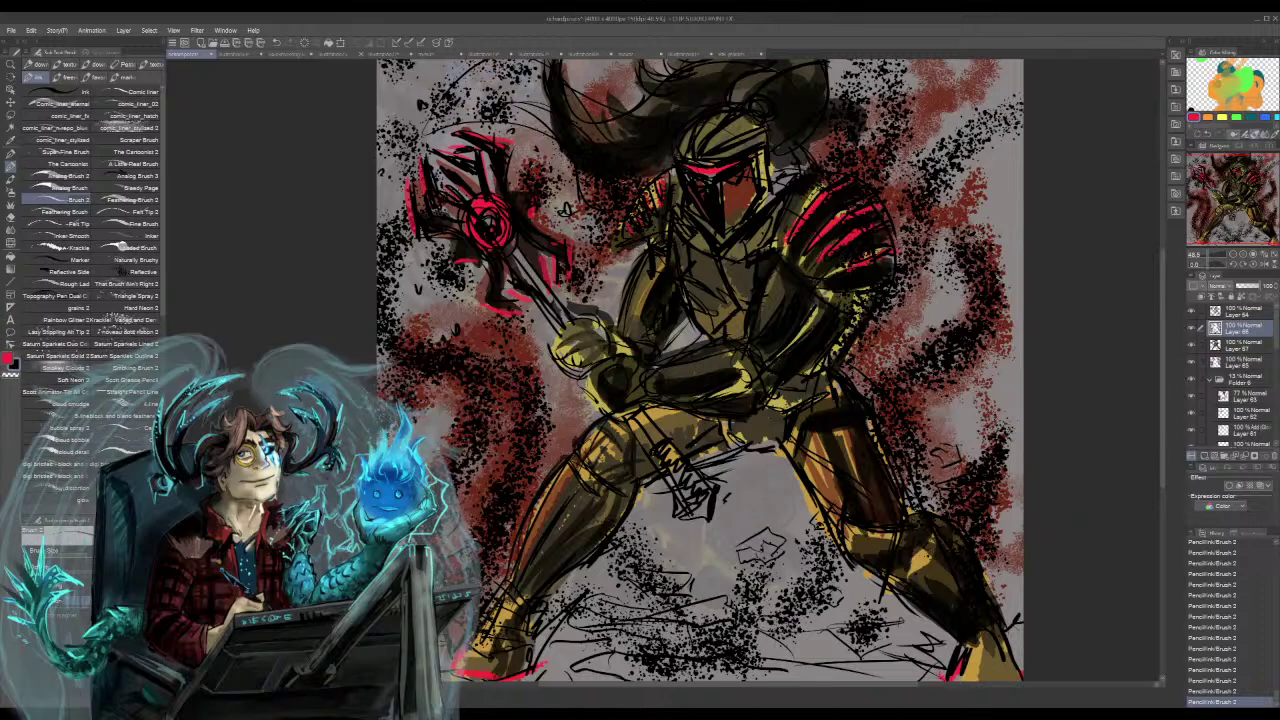
- Add dark line strokes over the warrior's lower face mask, chest and inner thigh
left_click_drag(698, 312, 711, 330)
left_click_drag(726, 197, 729, 225)
mouse_move(752, 179)
left_mouse_down()
mouse_move(743, 215)
mouse_move(747, 201)
left_mouse_up()
left_click_drag(753, 179, 729, 219)
left_click_drag(735, 189, 727, 231)
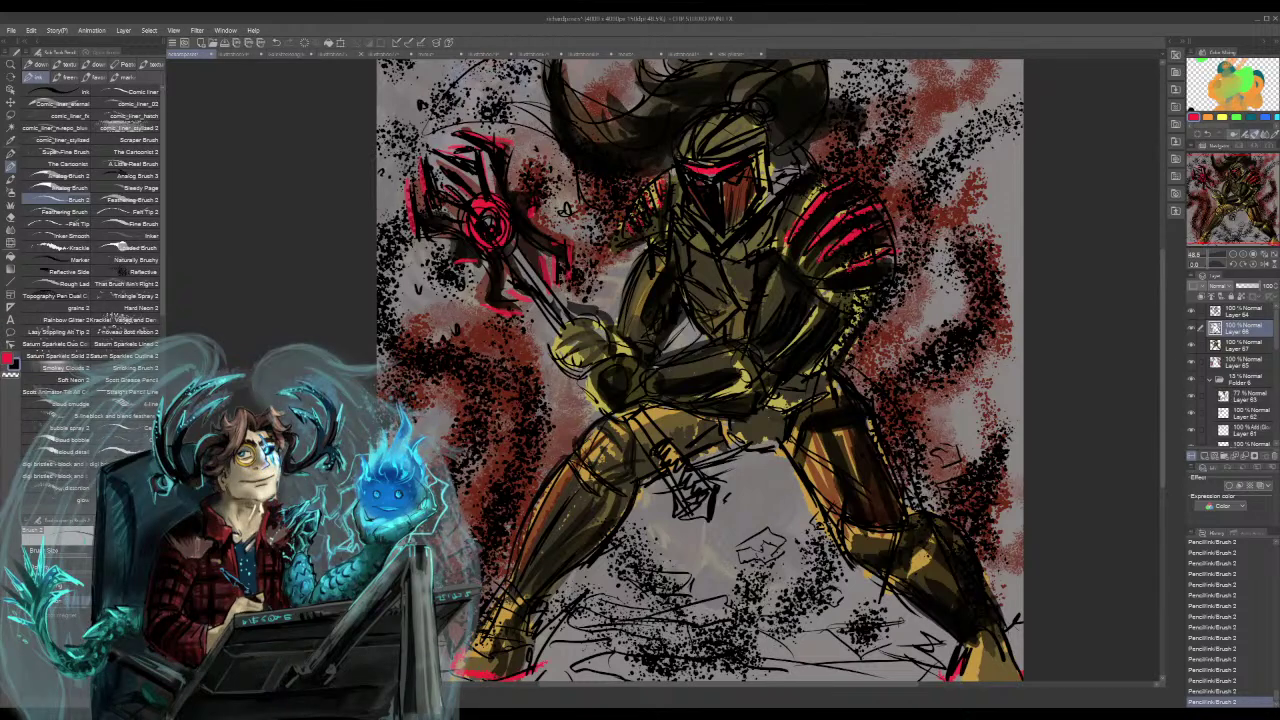
left_click_drag(792, 466, 822, 520)
- Create a new layer folder at the top of the layer stack and hide Folder 6
left_click(1230, 312)
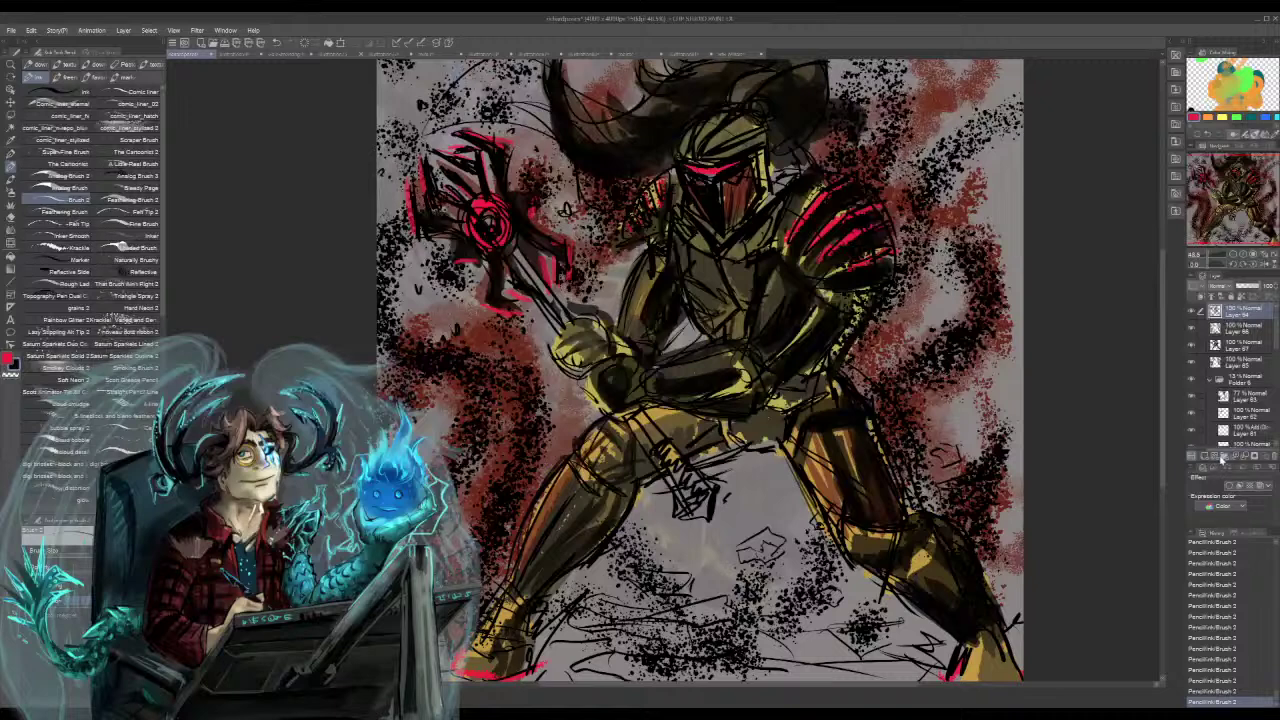
left_click(1222, 457)
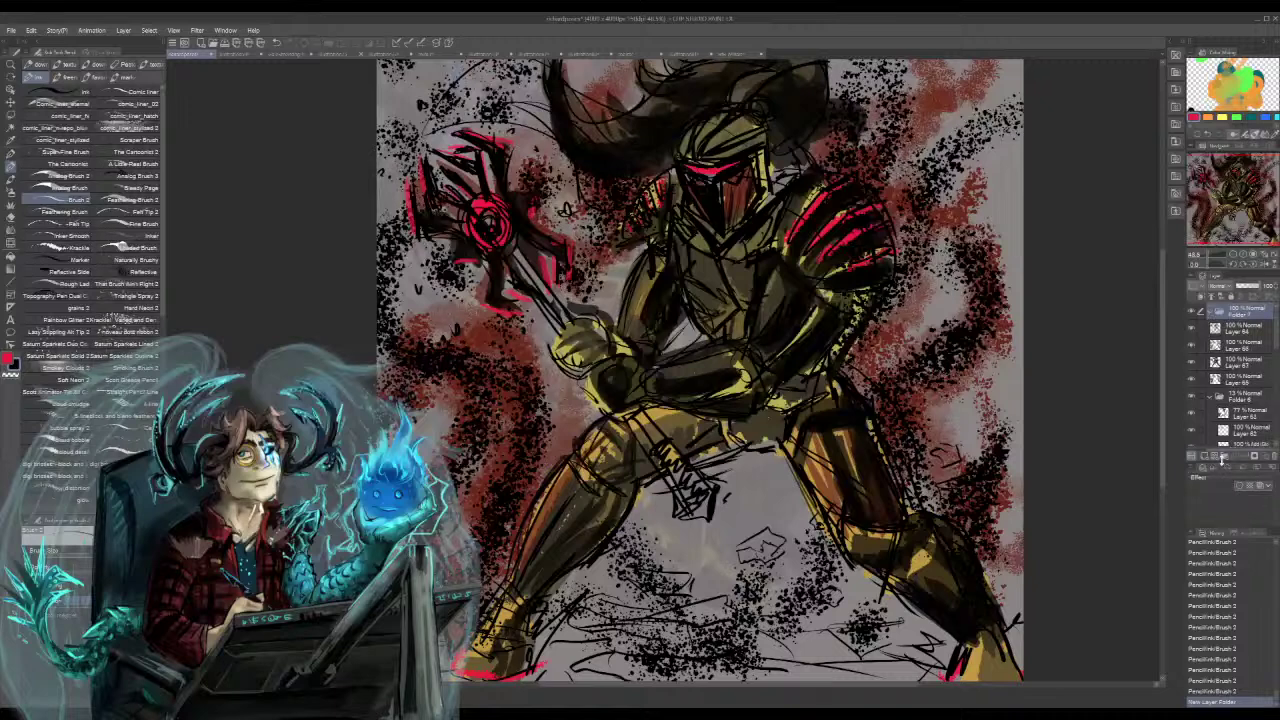
left_click(1243, 331)
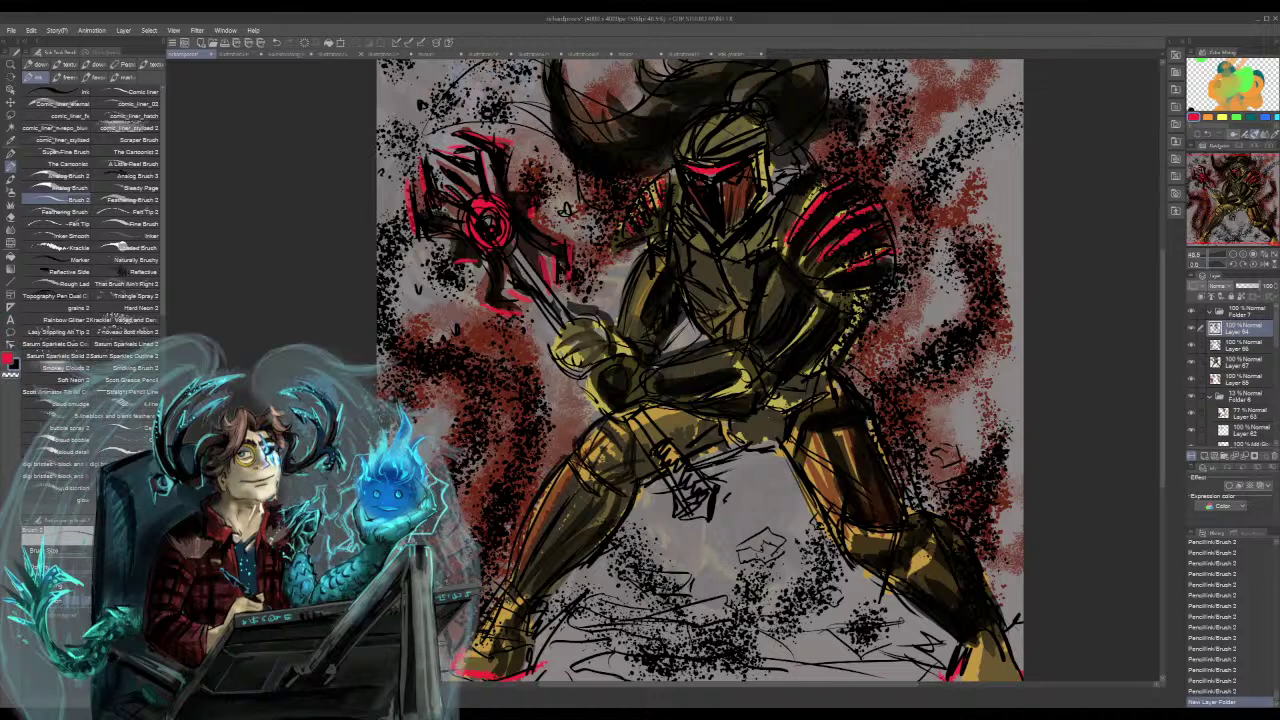
left_click(1191, 400)
left_click(1191, 400)
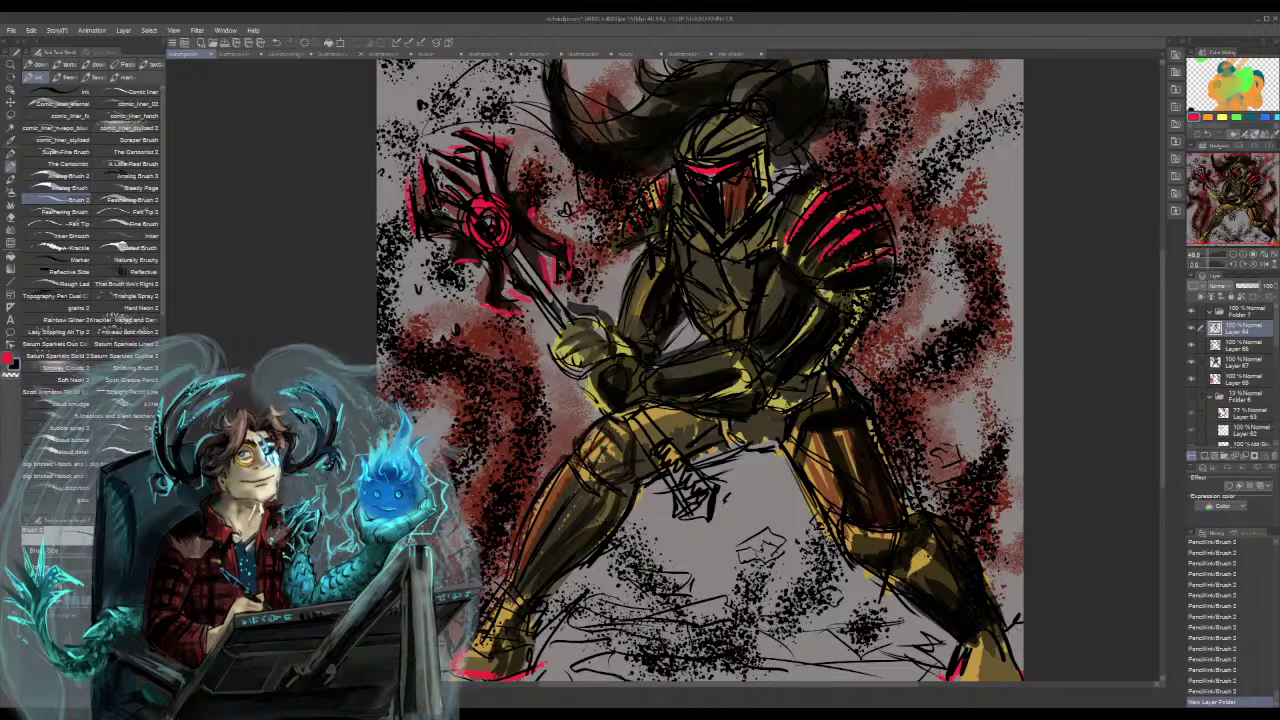
- Darken the weapon-side arm with black strokes and touch up the shoulder armour and the weapon's orb on Layer 64
mouse_move(643, 243)
left_mouse_down()
mouse_move(625, 331)
mouse_move(613, 328)
left_mouse_up()
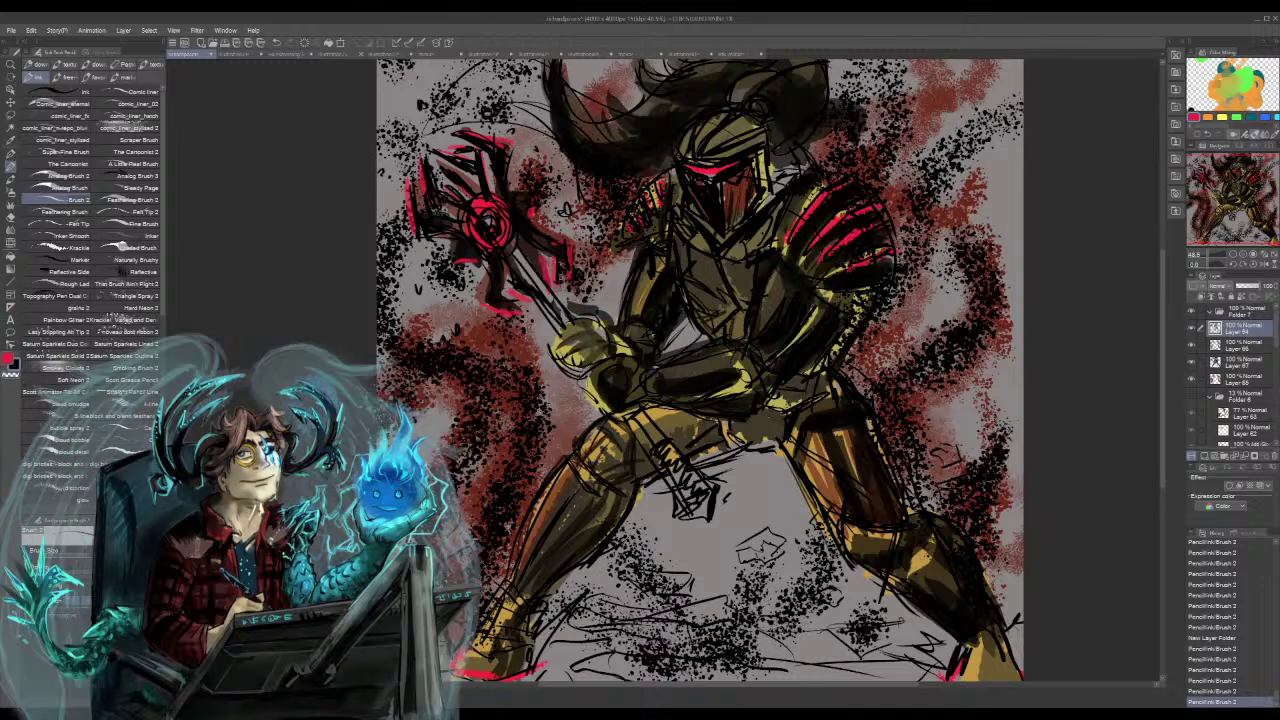
left_click_drag(872, 258, 899, 250)
left_click_drag(643, 300, 632, 326)
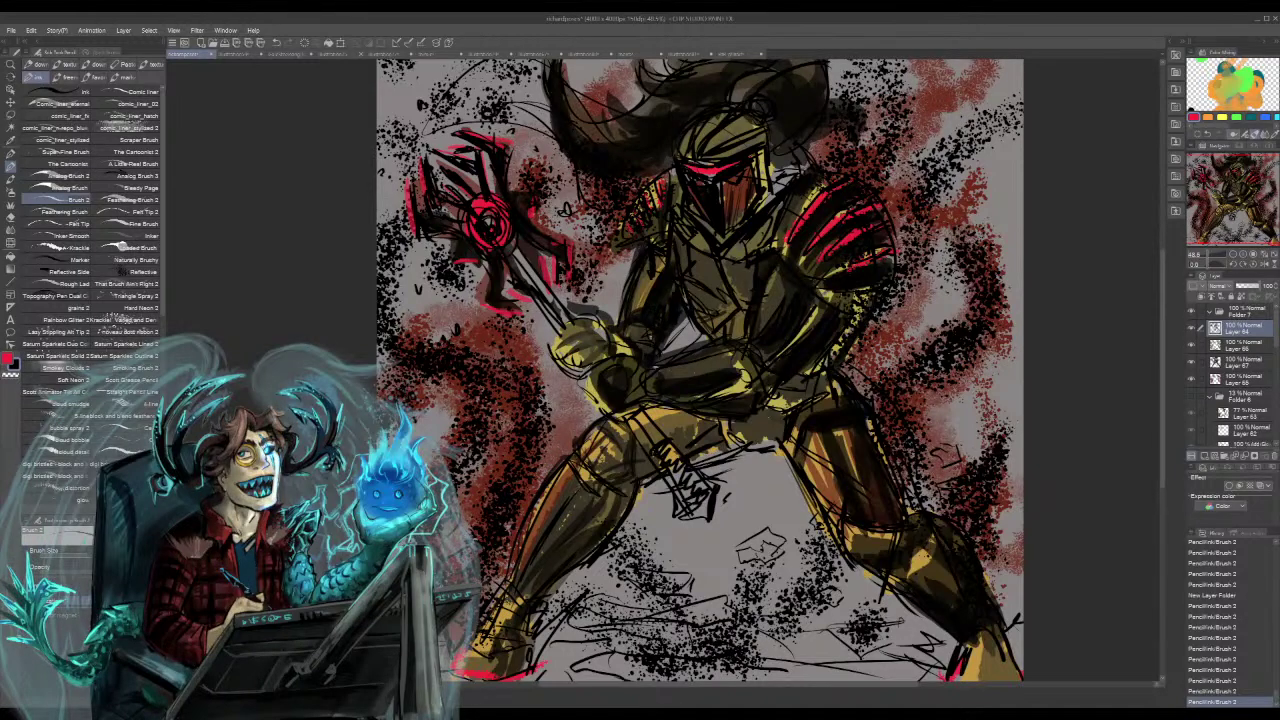
left_click_drag(476, 210, 496, 206)
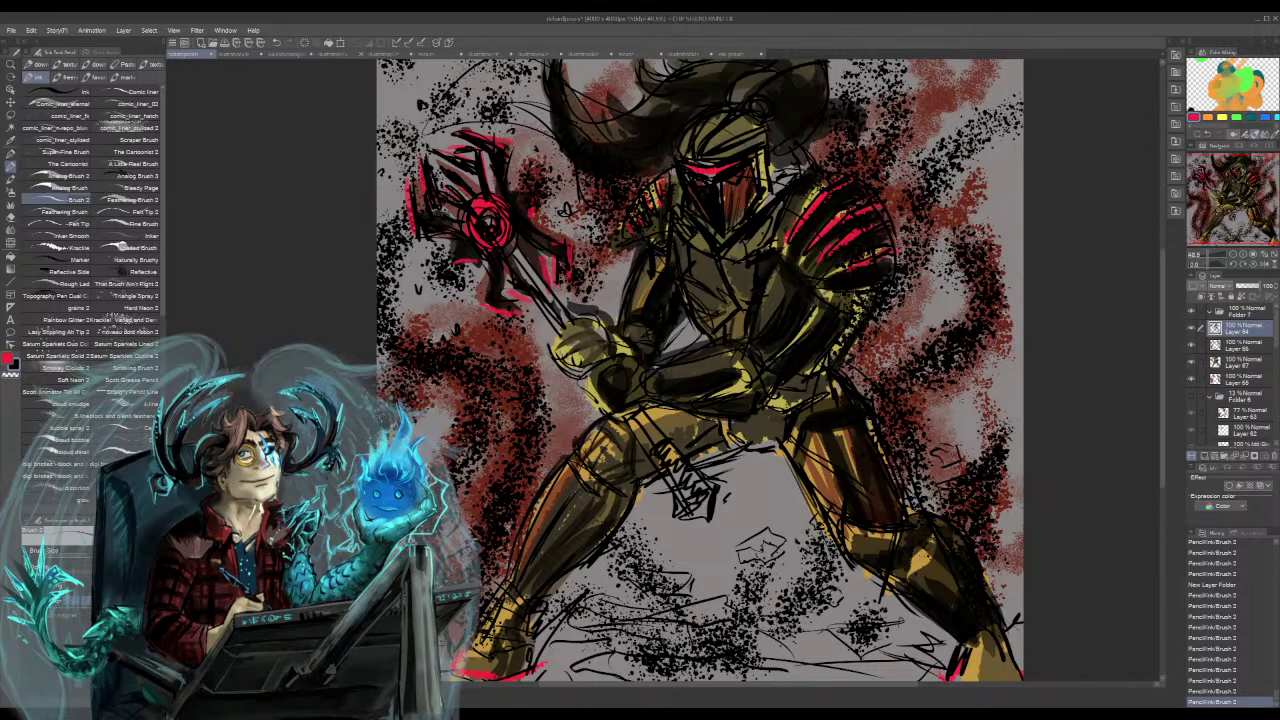
- Add dark strokes to the cowl and collar beside the helmet, undoing and redrawing the misplaced one
left_click_drag(692, 205, 698, 219)
key("ctrl+z")
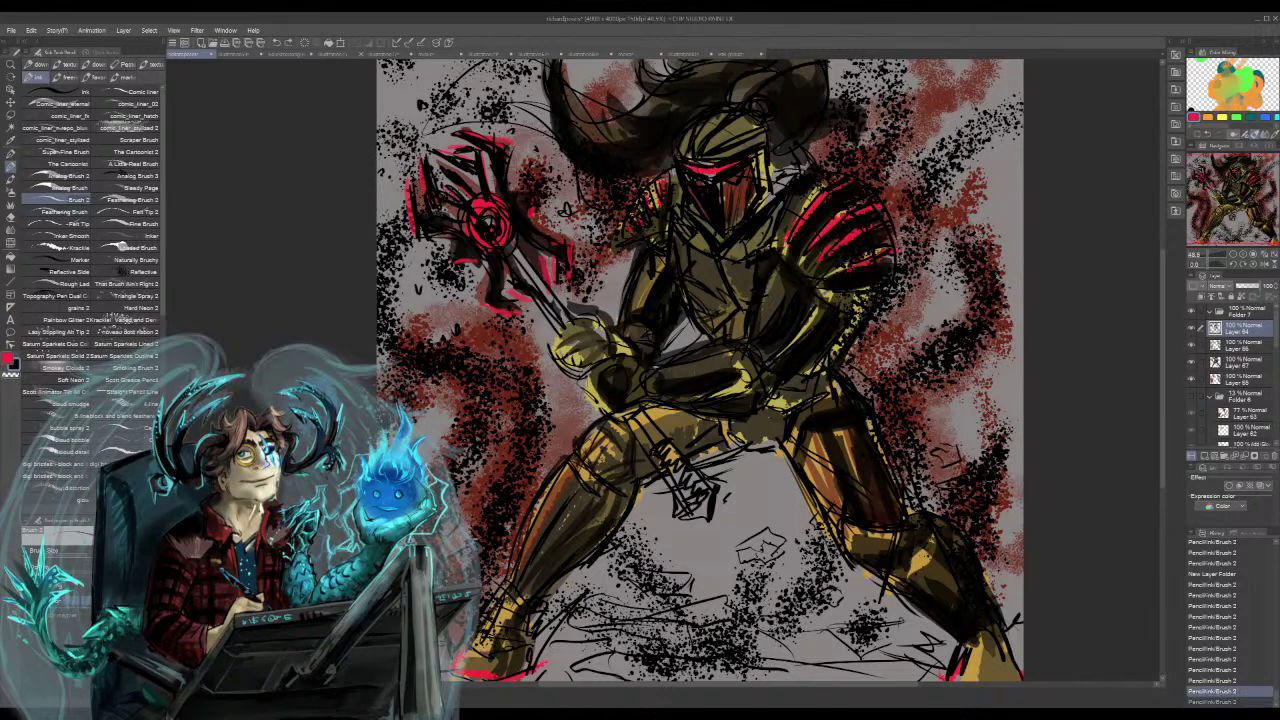
key("ctrl+y")
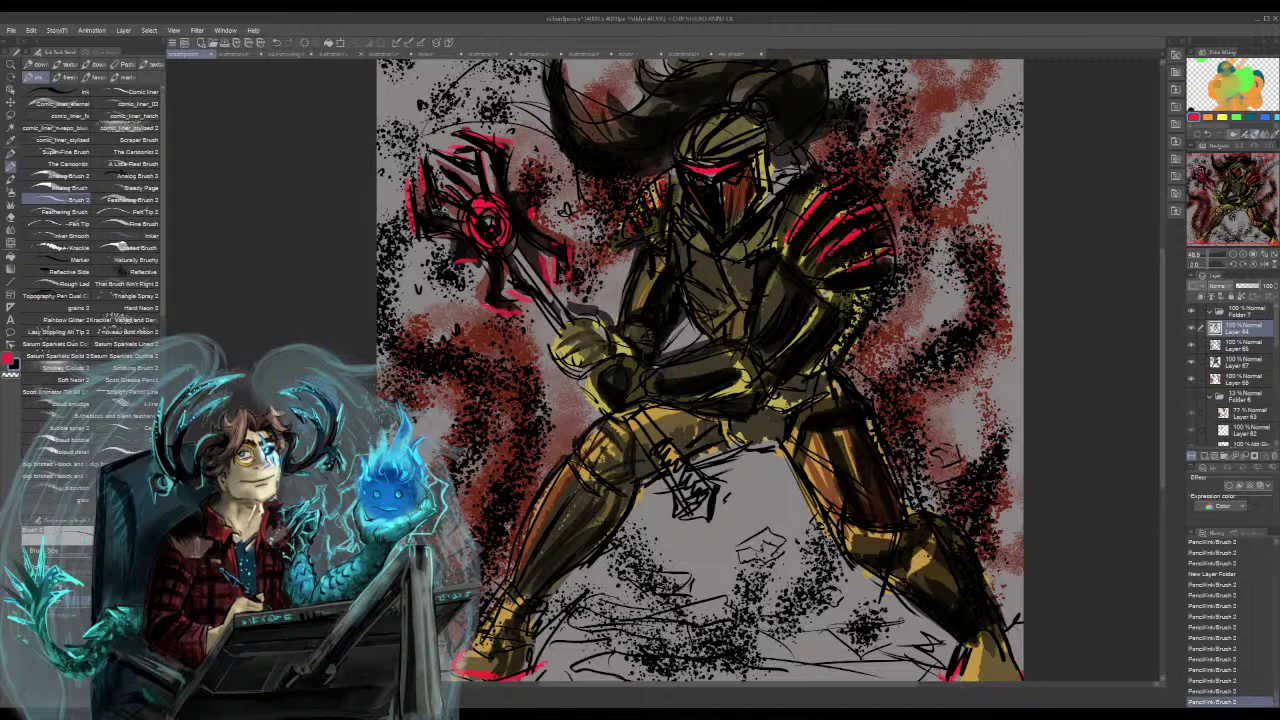
mouse_move(776, 191)
left_mouse_down()
mouse_move(761, 210)
mouse_move(797, 169)
mouse_move(778, 173)
mouse_move(786, 164)
mouse_move(773, 160)
mouse_move(795, 160)
left_mouse_up()
key("ctrl+z")
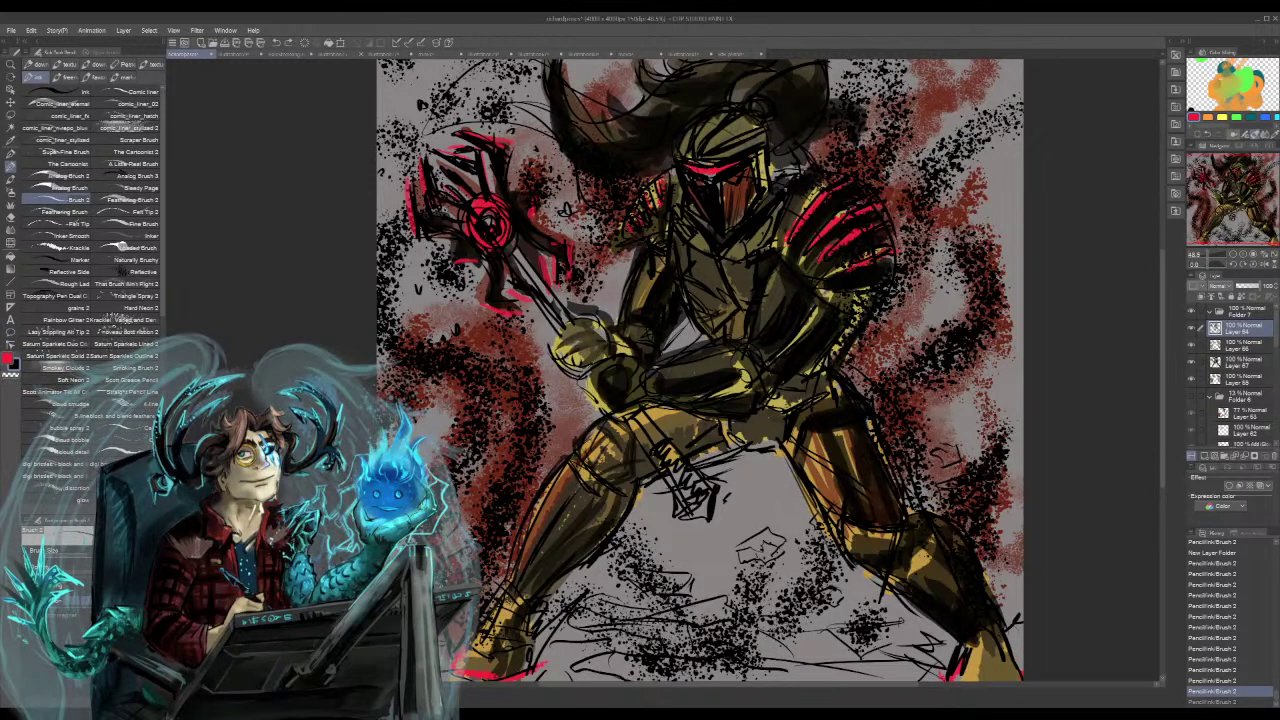
left_click_drag(776, 188, 790, 177)
- Sample the armour's yellow and paint both sides of the collar around the face mask as a V-shaped band
left_click(807, 205, "alt")
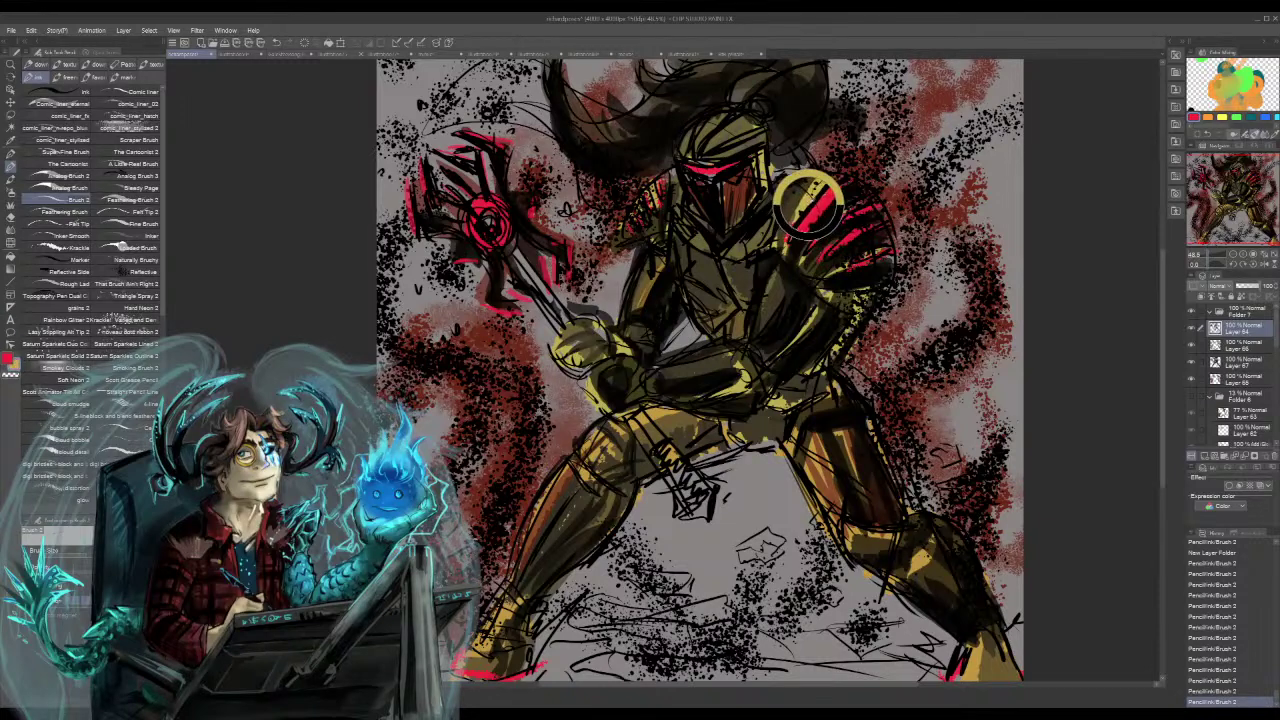
mouse_move(776, 180)
left_mouse_down()
mouse_move(798, 174)
mouse_move(745, 250)
left_mouse_up()
mouse_move(777, 205)
left_mouse_down()
mouse_move(748, 249)
mouse_move(723, 259)
left_mouse_up()
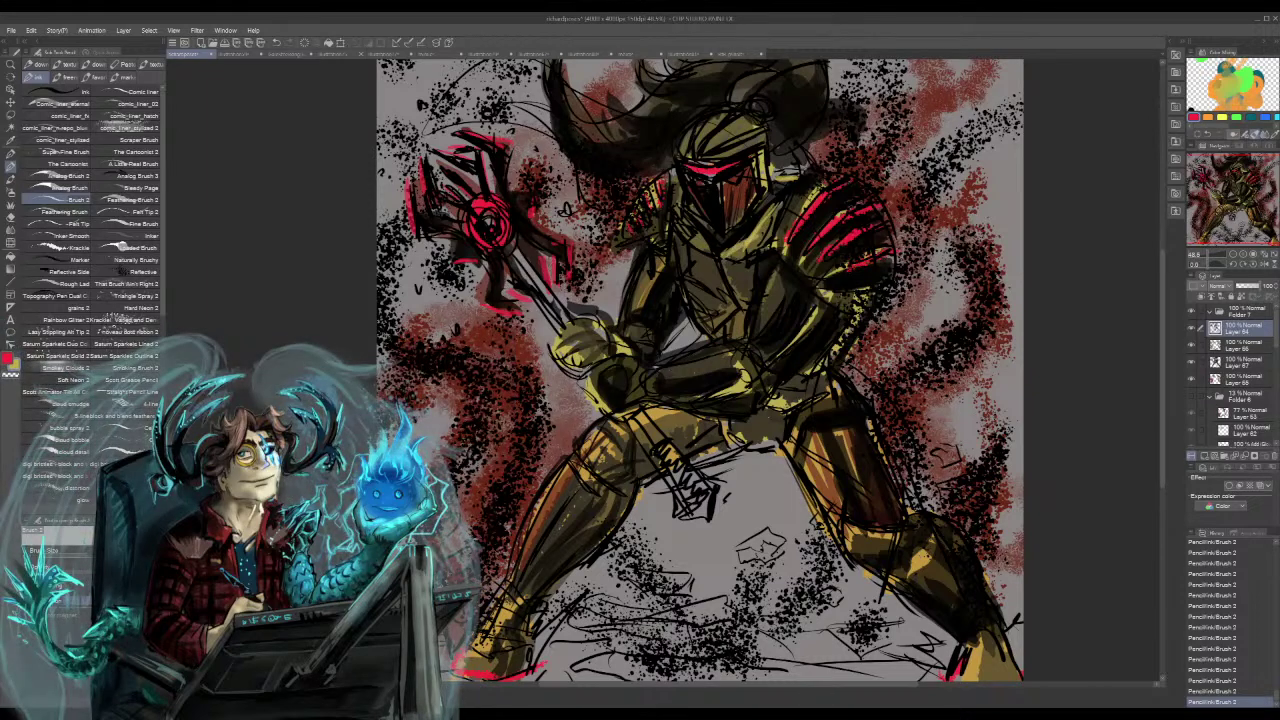
left_click_drag(678, 204, 714, 250)
left_click_drag(681, 205, 716, 258)
mouse_move(676, 196)
left_mouse_down()
mouse_move(704, 256)
mouse_move(682, 242)
mouse_move(674, 252)
left_mouse_up()
left_click_drag(681, 178, 673, 207)
- Try yellow highlight strokes across the helmet's crown and undo them
mouse_move(752, 118)
left_mouse_down()
mouse_move(710, 150)
mouse_move(733, 139)
mouse_move(725, 127)
mouse_move(754, 127)
mouse_move(698, 146)
mouse_move(704, 130)
mouse_move(682, 155)
left_mouse_up()
key("ctrl+z")
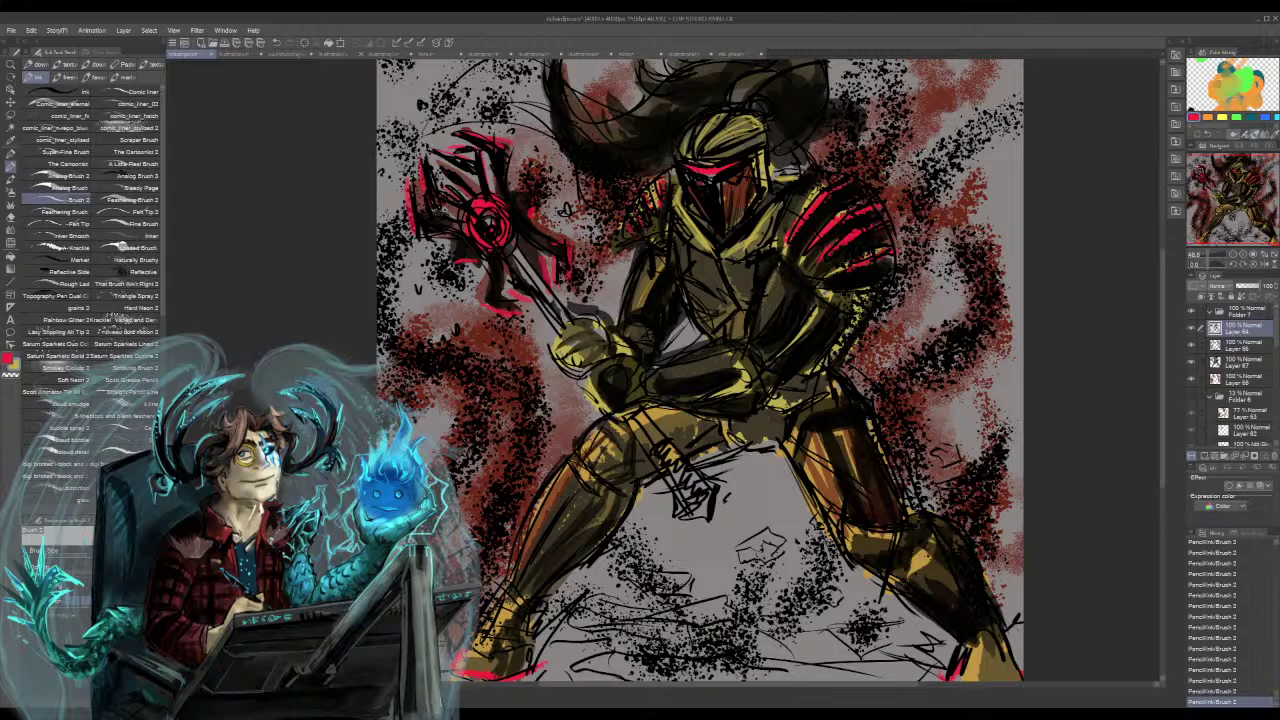
key("ctrl+z")
key("ctrl+z")
key("ctrl+z")
key("ctrl+z")
key("ctrl+z")
key("ctrl+z")
key("ctrl+z")
key("ctrl+z")
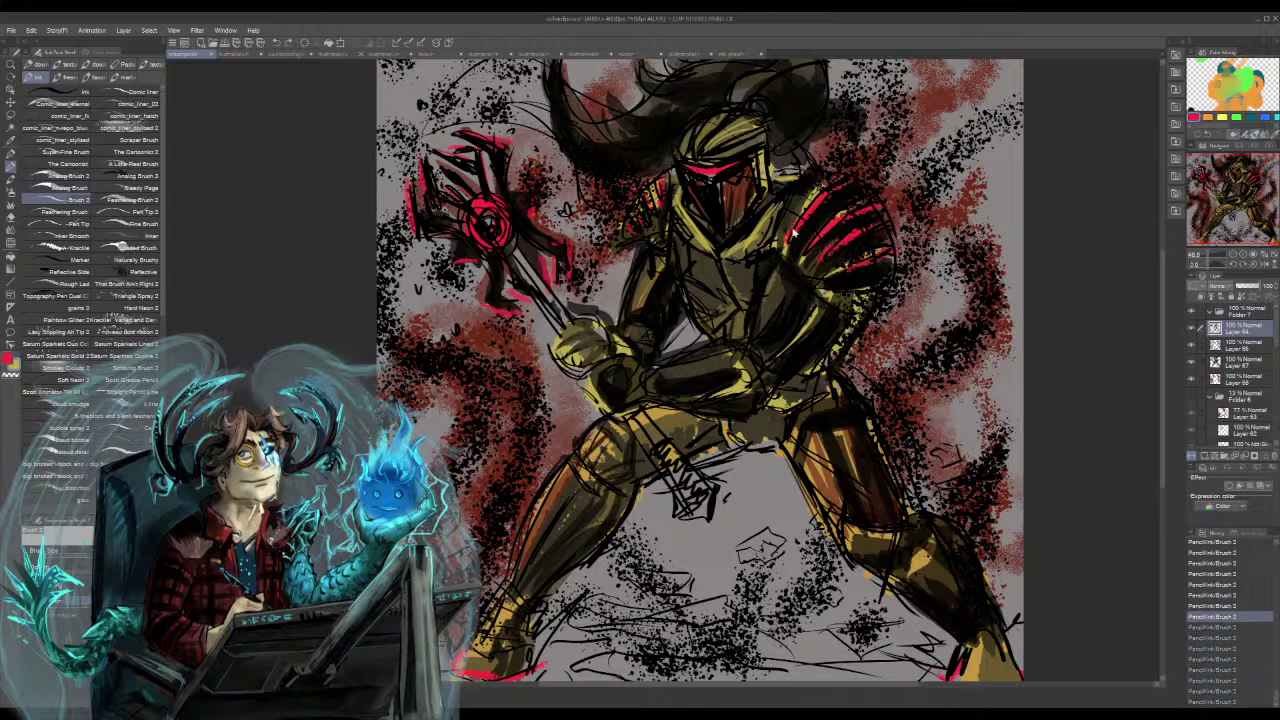
key("ctrl+z")
key("ctrl+z")
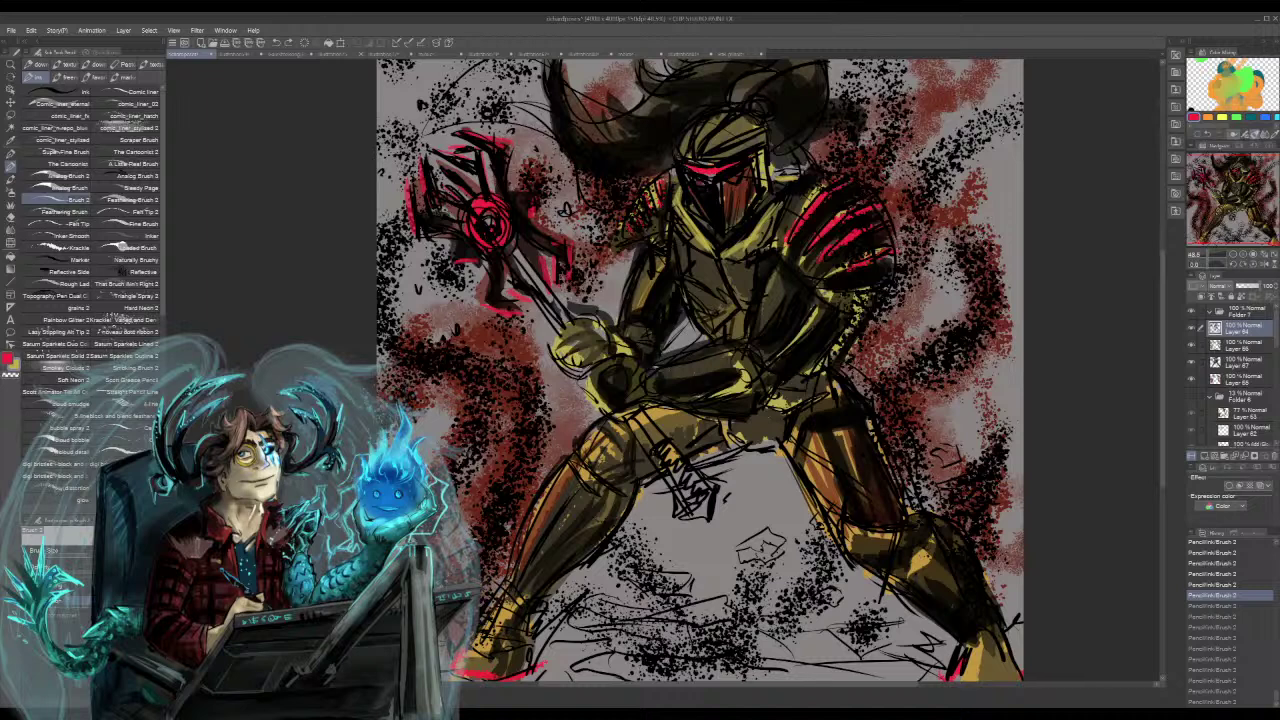
- Retouch the helmet's edge beside the face opening and undo the latest strokes below the waist
left_click_drag(764, 152, 768, 184)
left_click(826, 218, "alt")
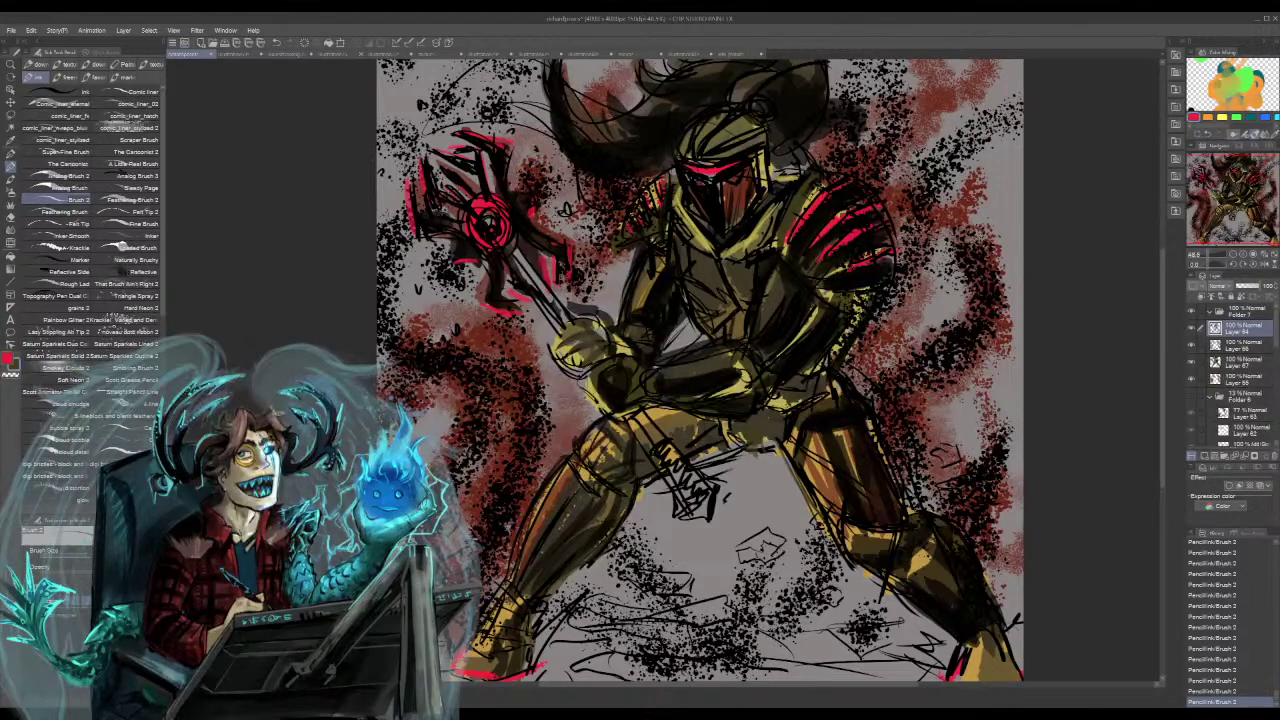
mouse_move(721, 452)
left_mouse_down()
mouse_move(662, 472)
mouse_move(702, 466)
left_mouse_up()
key("ctrl+z")
key("ctrl+z")
- Sample a dark tone and shade the waist armour, hip and upper thigh on the shoulder-guard side
left_click(690, 448, "alt")
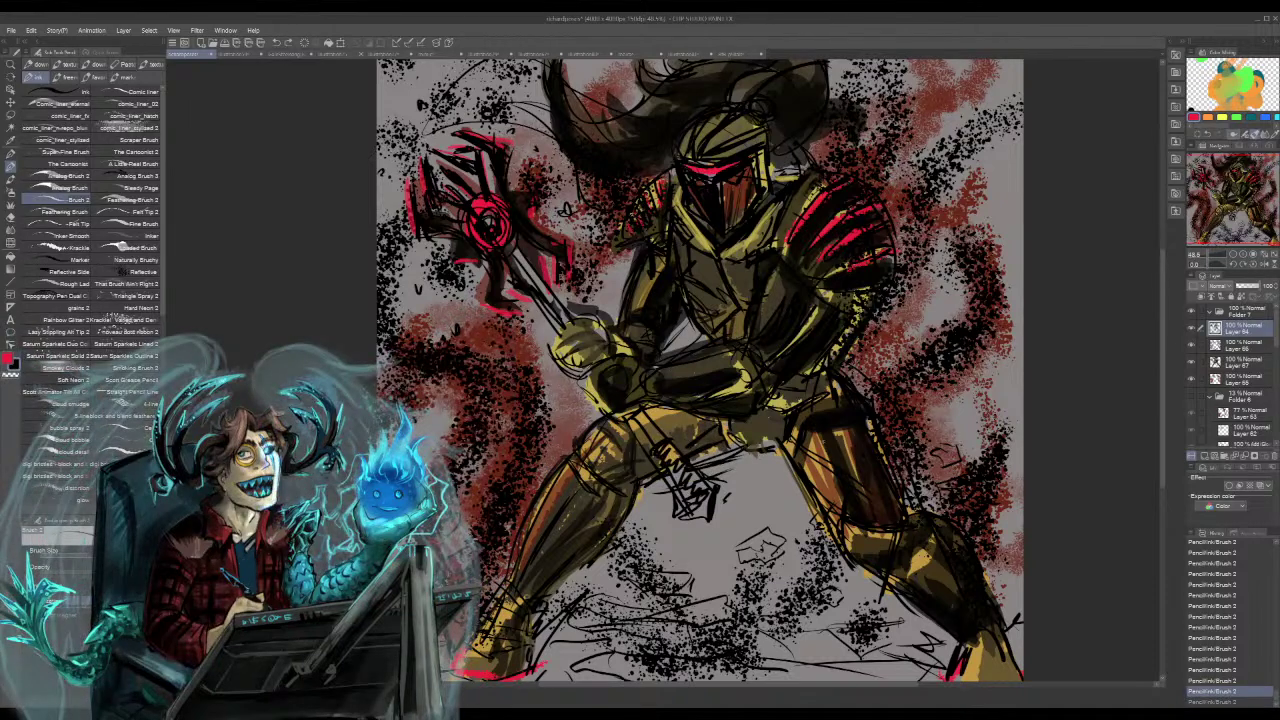
mouse_move(752, 430)
left_mouse_down()
mouse_move(754, 447)
mouse_move(779, 450)
left_mouse_up()
mouse_move(770, 402)
left_mouse_down()
mouse_move(794, 409)
mouse_move(803, 393)
left_mouse_up()
left_click_drag(803, 389, 815, 383)
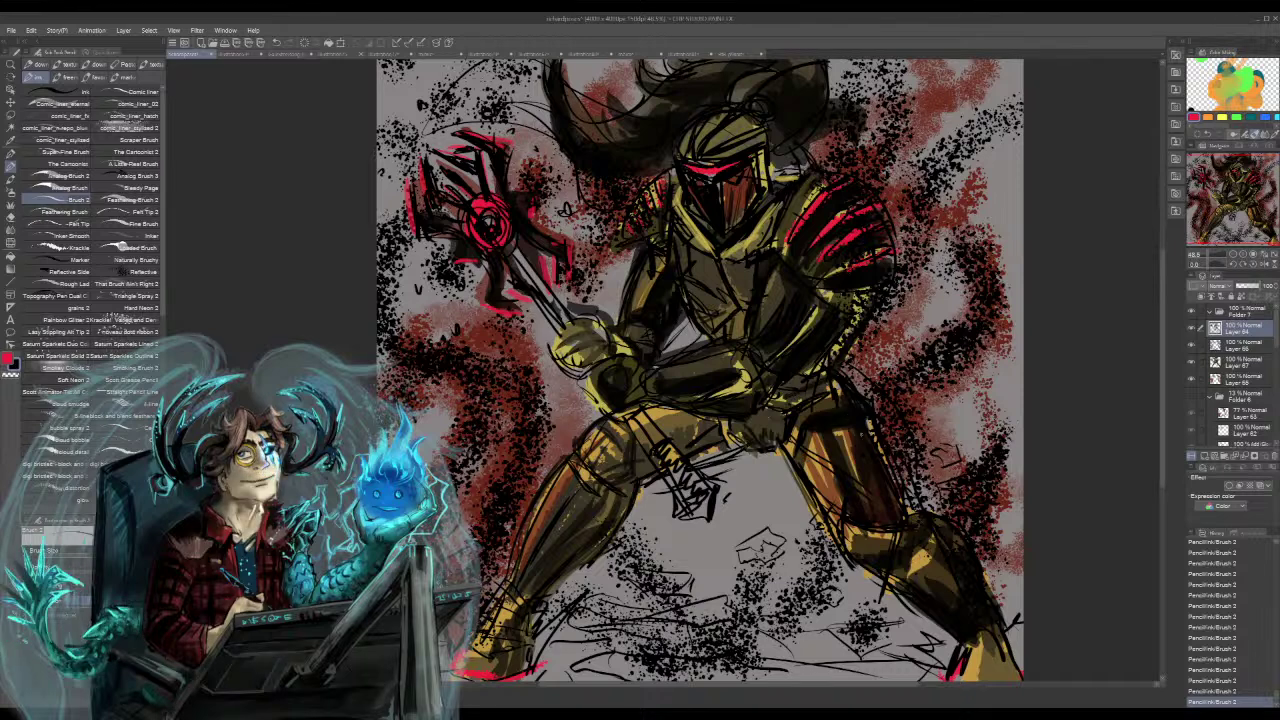
left_click_drag(834, 432, 852, 446)
left_click_drag(842, 360, 868, 398)
left_click_drag(842, 457, 856, 465)
- Create a new raster layer and move it above Folder 7
left_click(1232, 312)
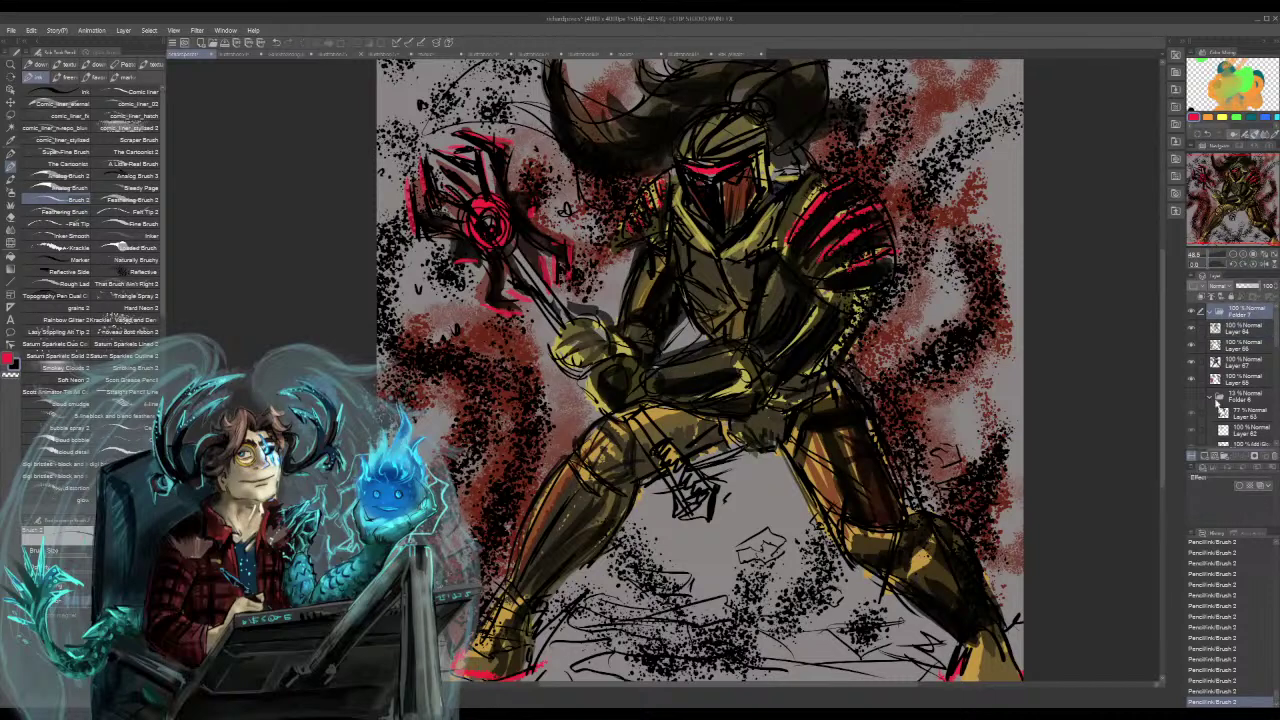
left_click(1204, 457)
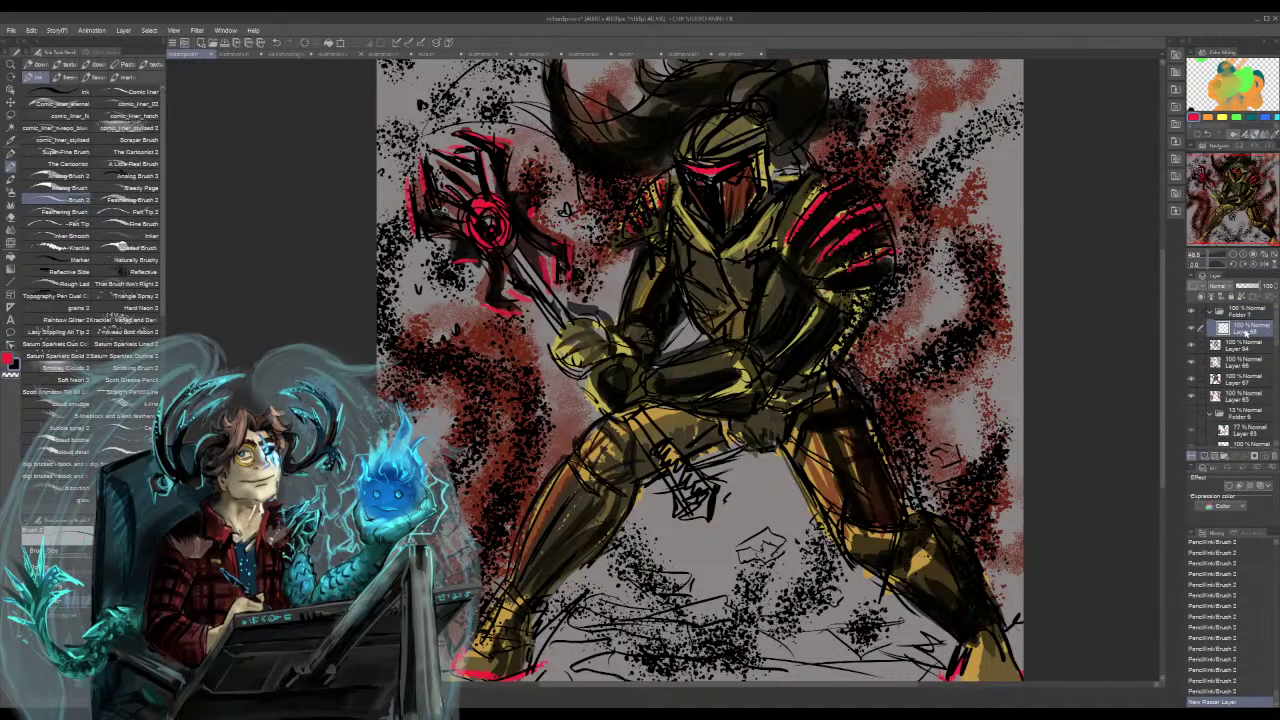
left_click_drag(1245, 328, 1243, 310)
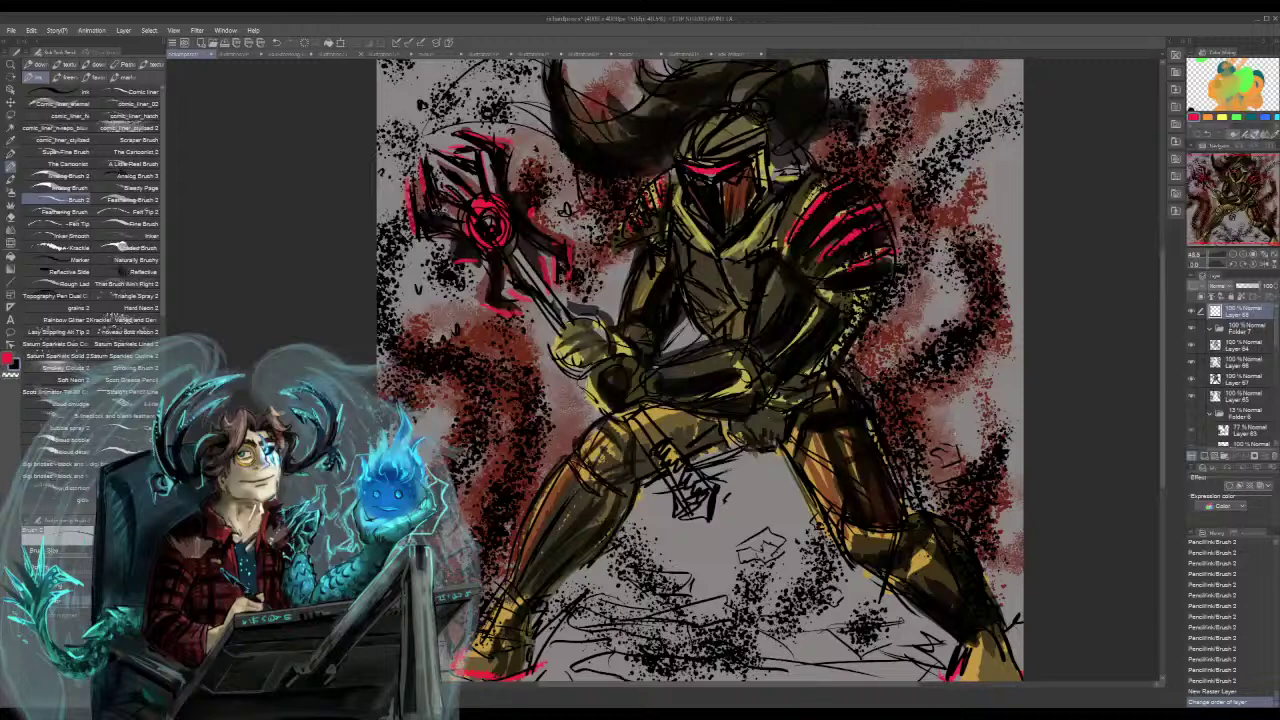
- Move all layers from Layer 64 down through Folder 4 into Folder 7 and set the folder's opacity to 44%
left_click(1238, 328)
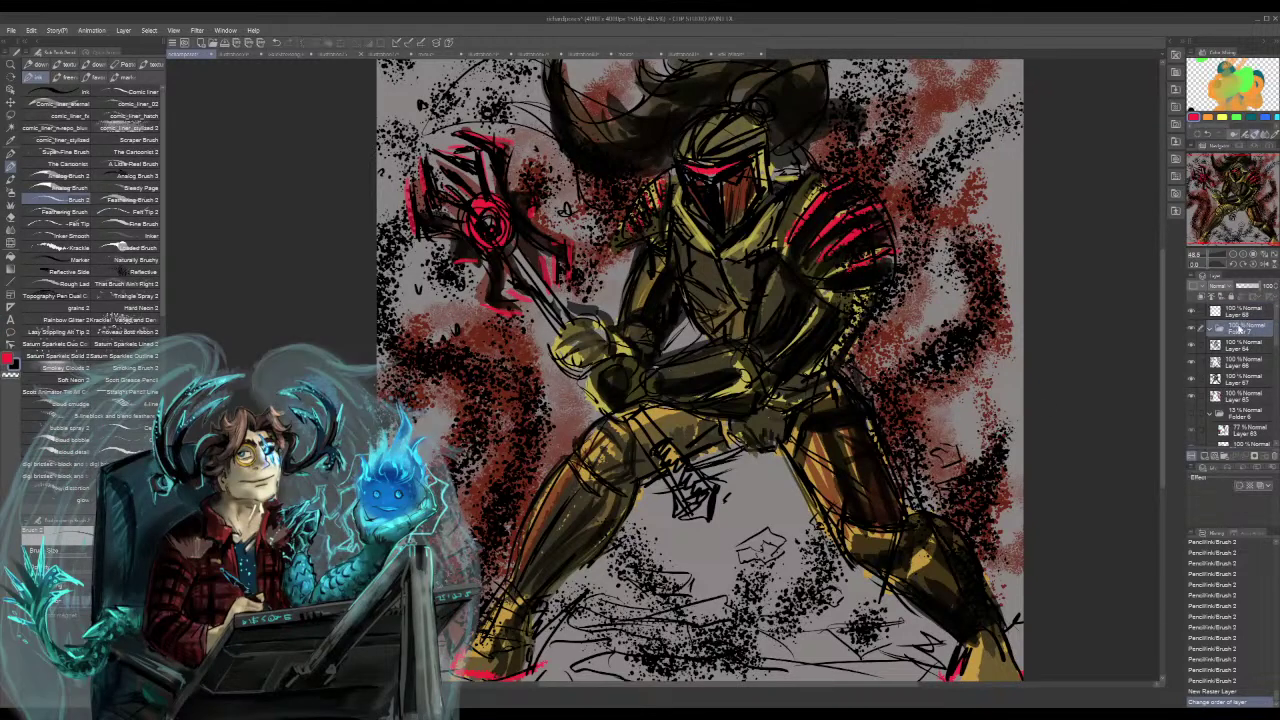
left_click(1246, 288)
left_click(1240, 348)
scroll(1244, 352, "down", 5)
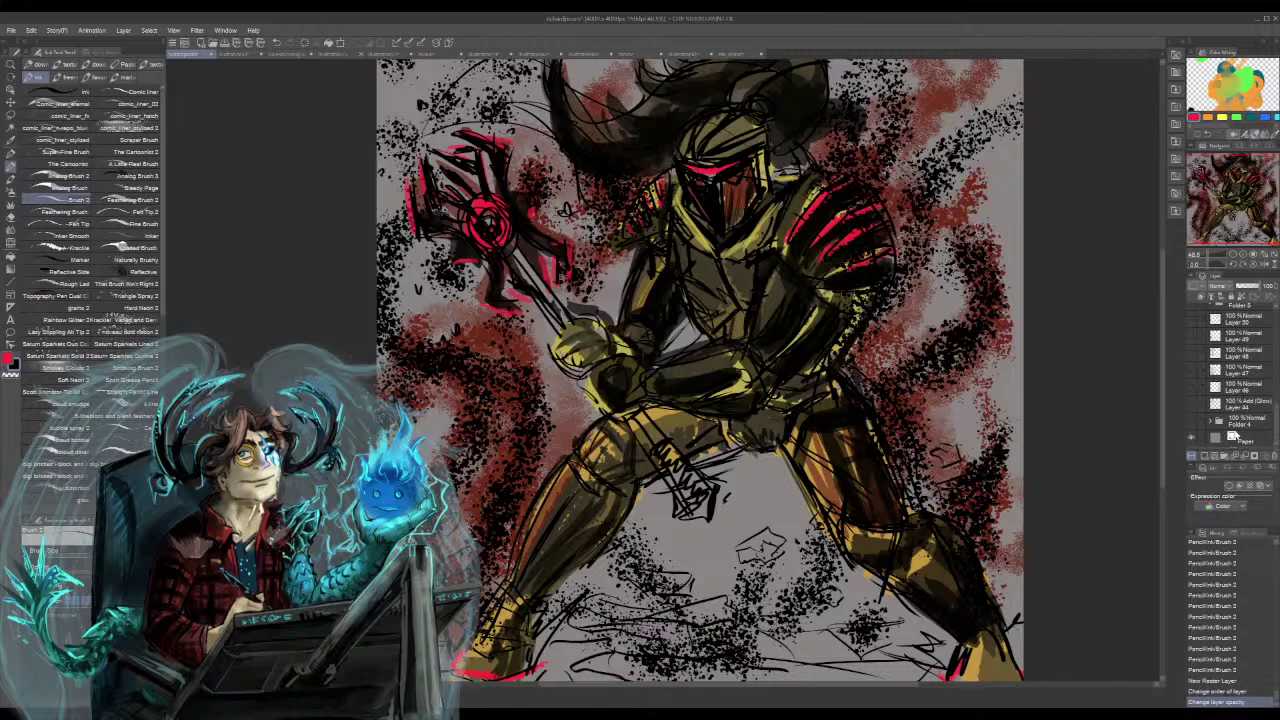
left_click(1243, 425, "shift")
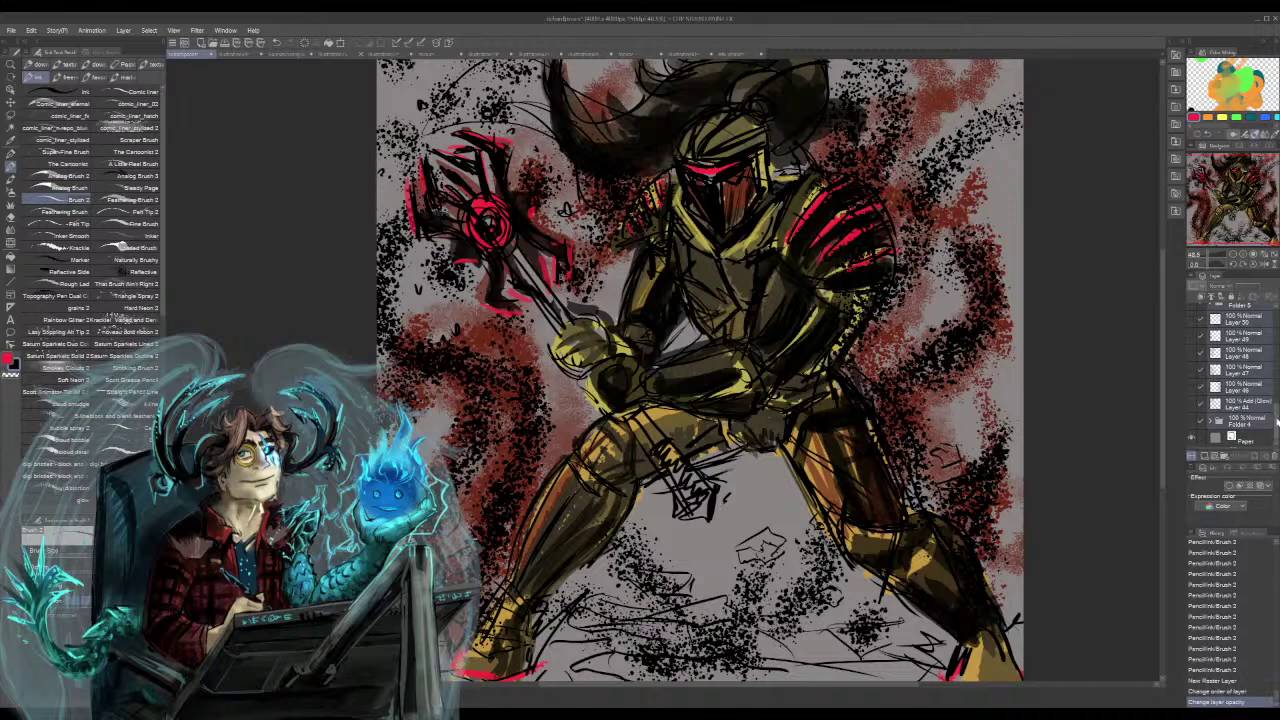
left_click_drag(1277, 421, 1248, 330)
left_click(1240, 334)
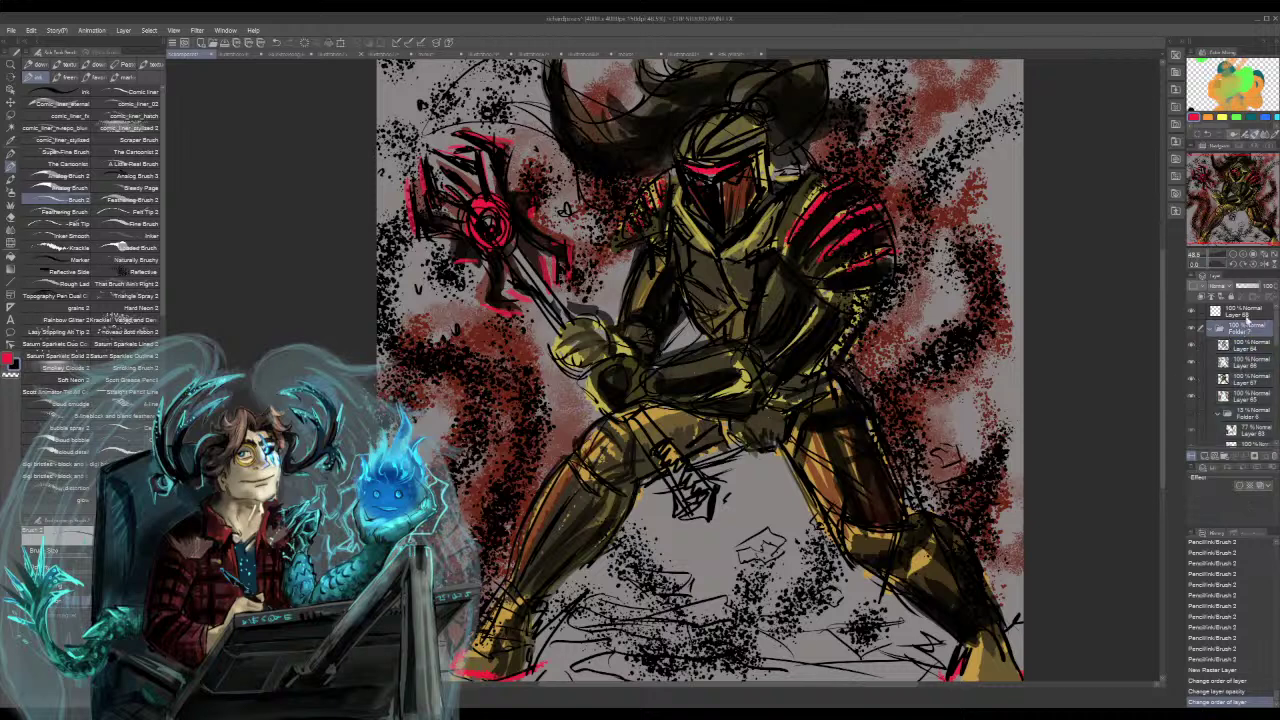
left_click(1248, 288)
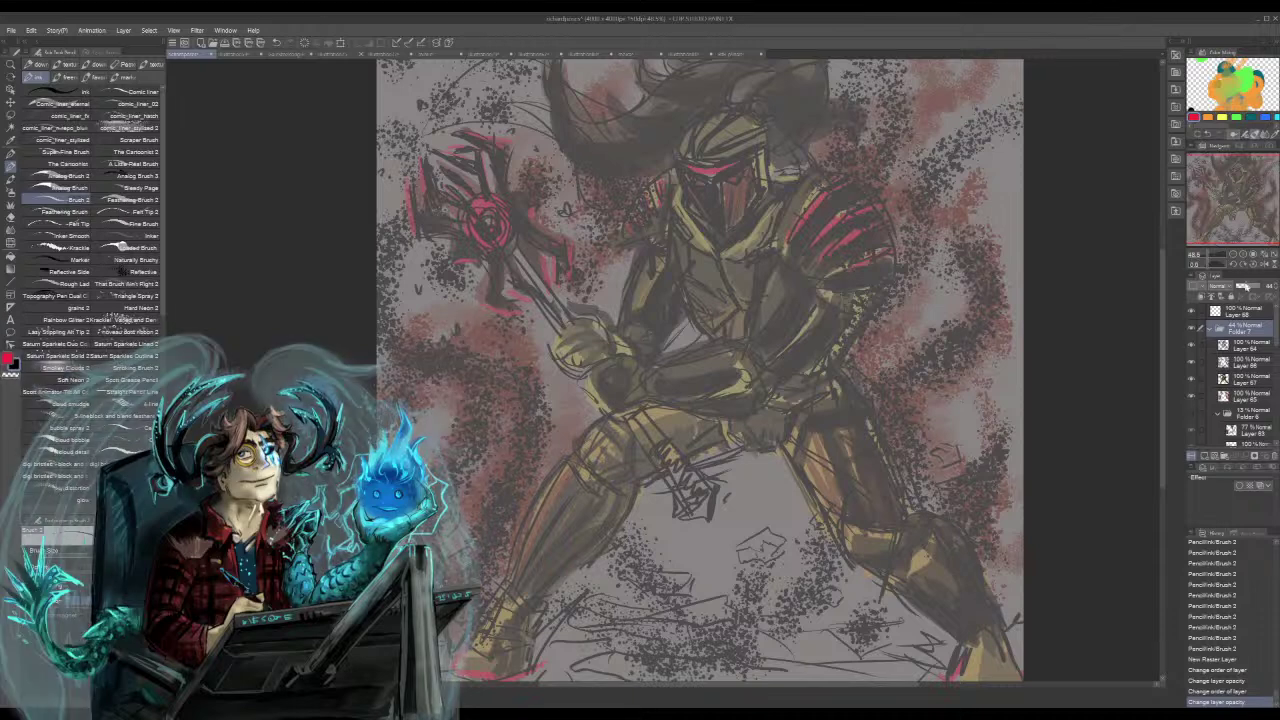
- Select the empty layer above Folder 7 and ink the black outline of the helmet's face opening
left_click(1246, 313)
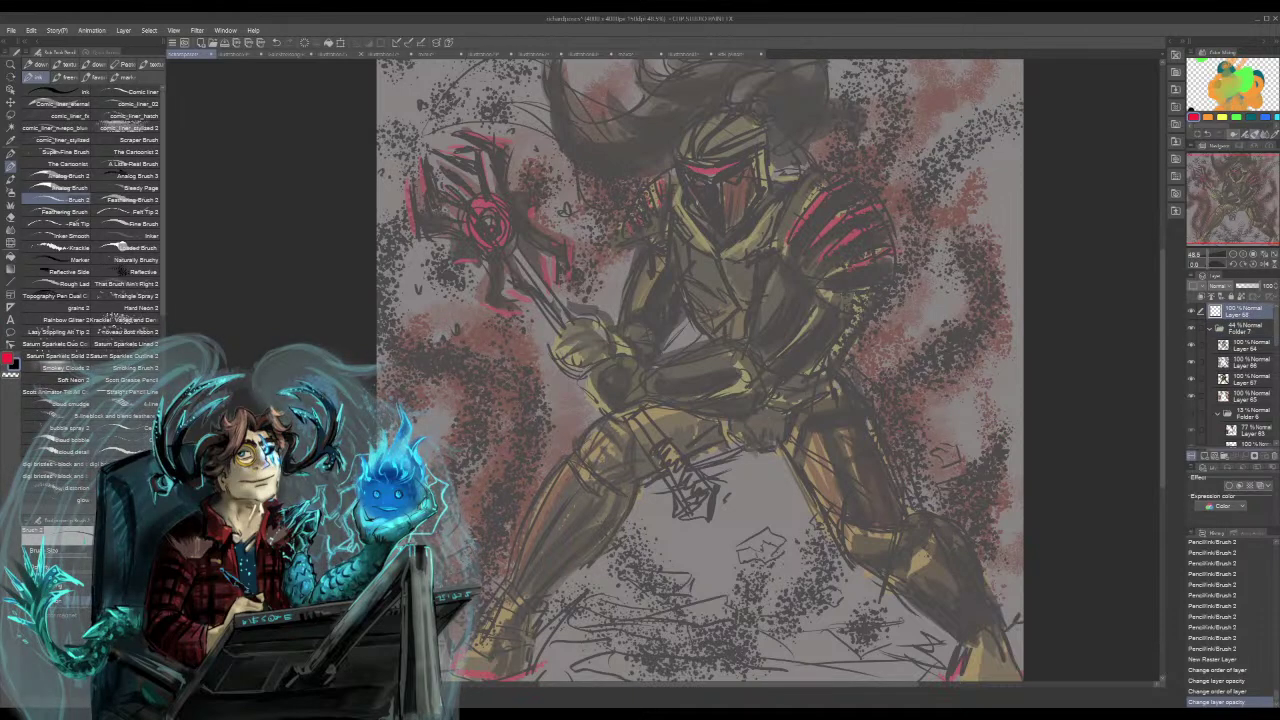
mouse_move(681, 166)
left_mouse_down()
mouse_move(723, 229)
mouse_move(766, 194)
left_mouse_up()
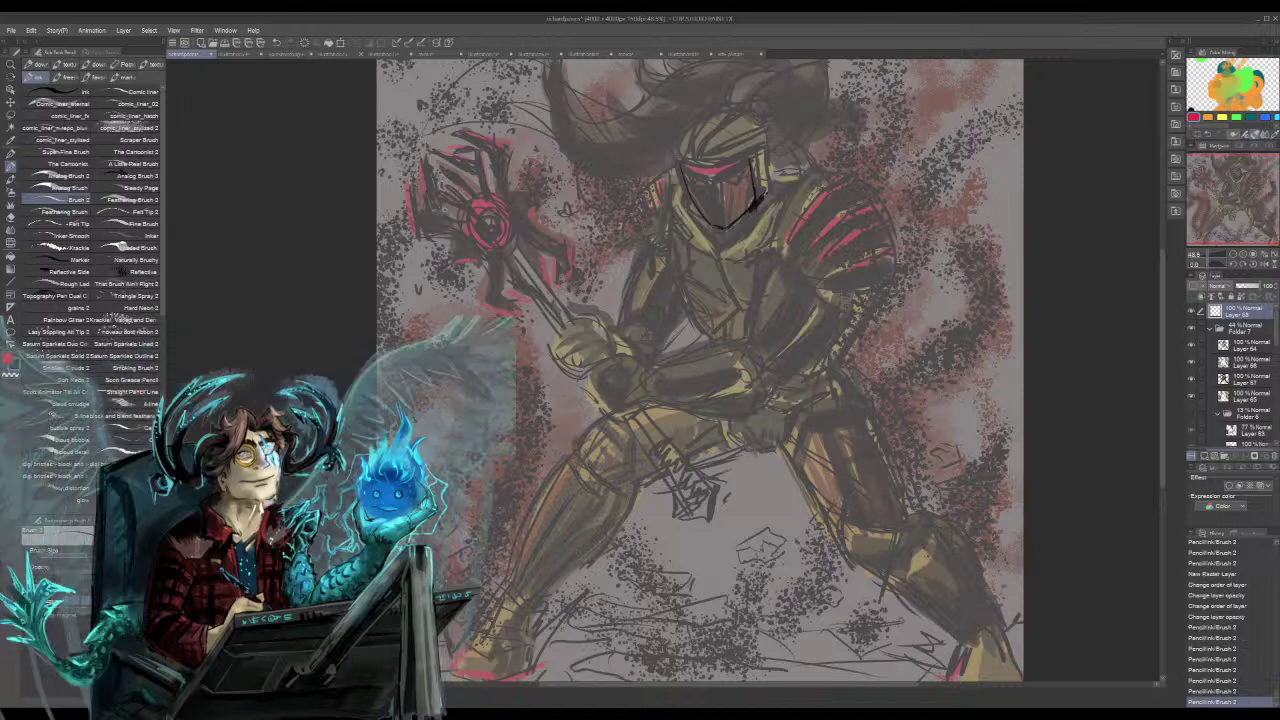
left_click_drag(769, 140, 767, 188)
key("ctrl+z")
key("ctrl+z")
key("ctrl+z")
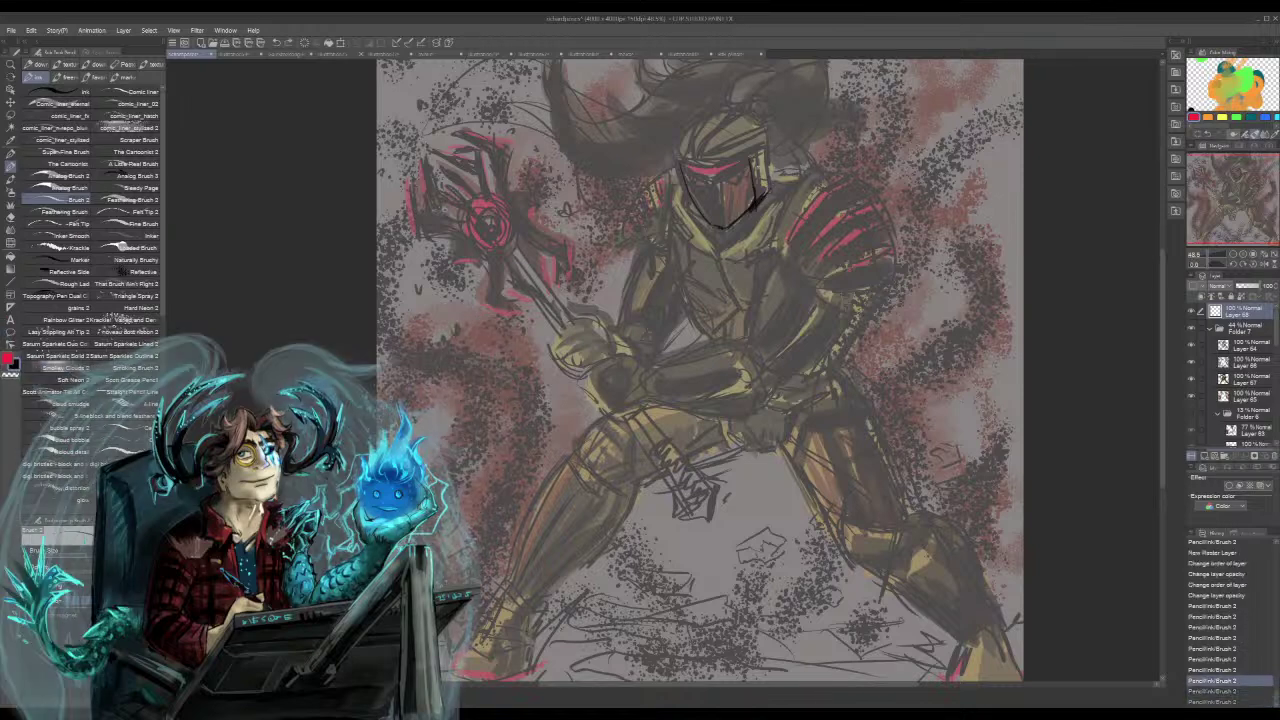
key("ctrl+y")
key("ctrl+y")
key("ctrl+y")
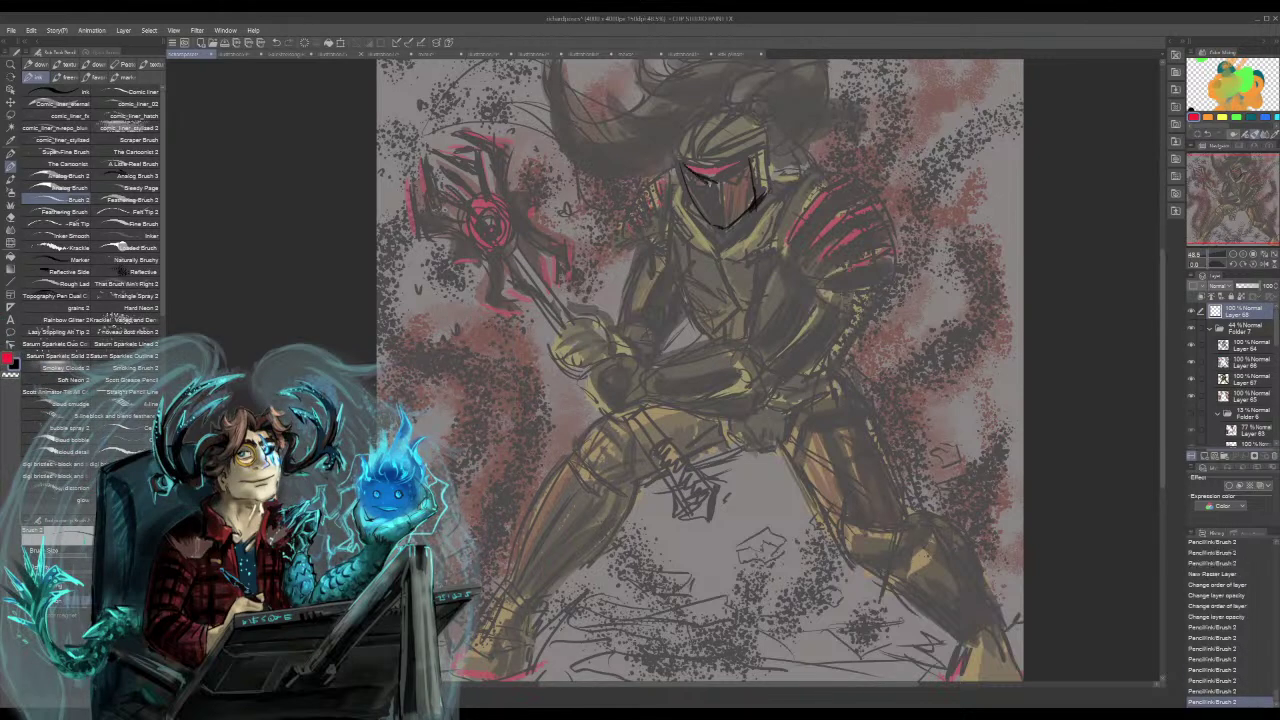
- Ink the eye slit, its brow edge and the side line within the helmet's face opening
left_click_drag(752, 162, 757, 204)
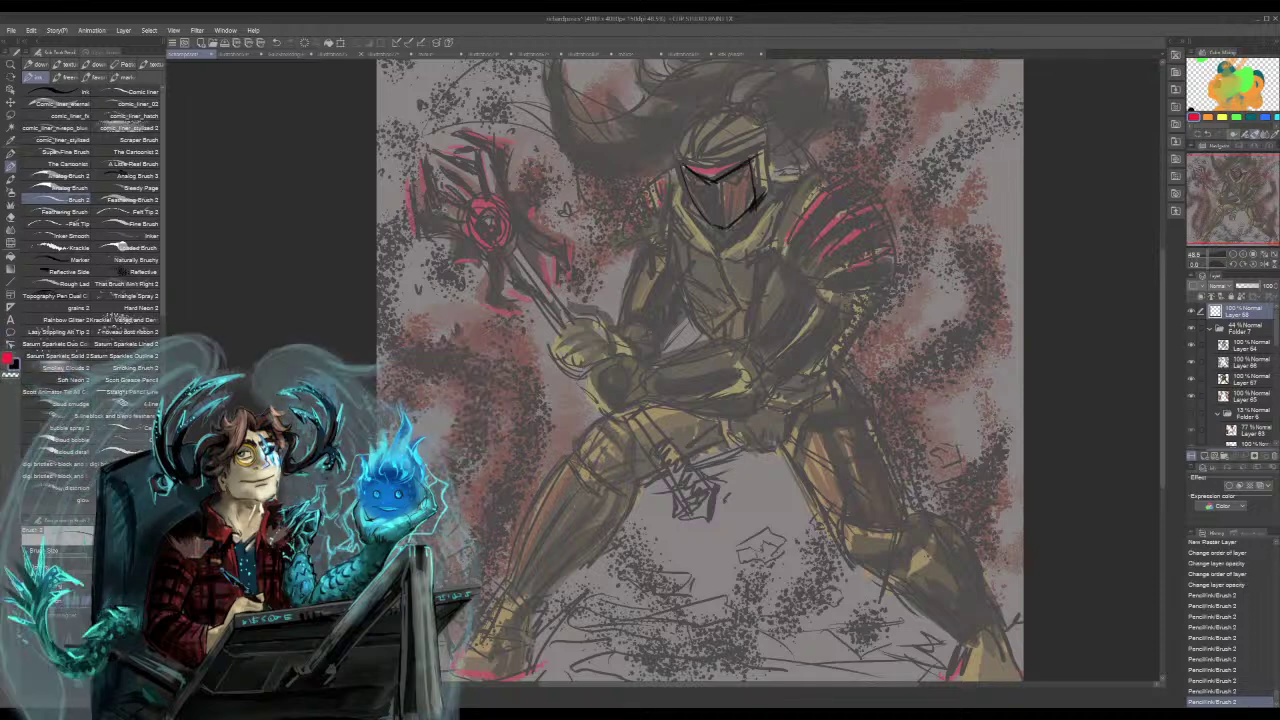
mouse_move(683, 164)
left_mouse_down()
mouse_move(753, 157)
mouse_move(752, 210)
left_mouse_up()
left_click_drag(682, 151, 707, 159)
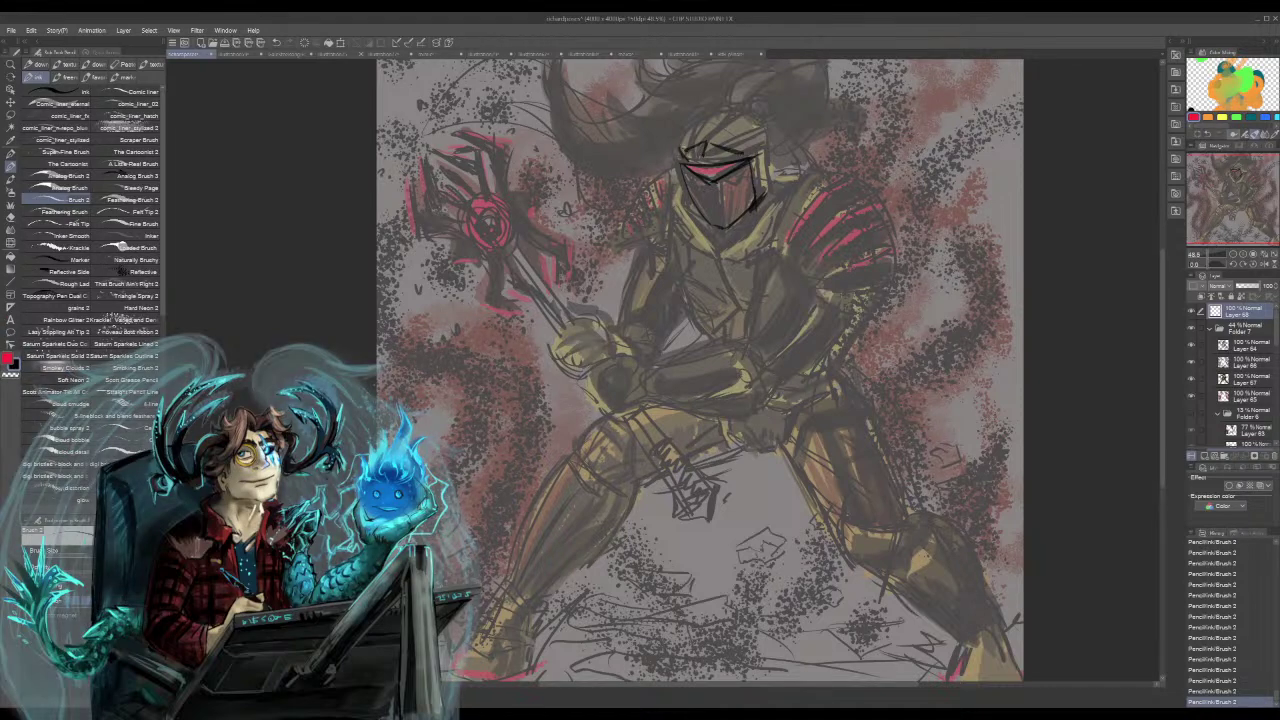
- Ink the helmet's dome and the small knob on its crown, undoing the last stray strokes
left_click_drag(681, 149, 743, 110)
mouse_move(761, 125)
left_mouse_down()
mouse_move(765, 147)
mouse_move(750, 97)
left_mouse_up()
key("ctrl+z")
key("ctrl+z")
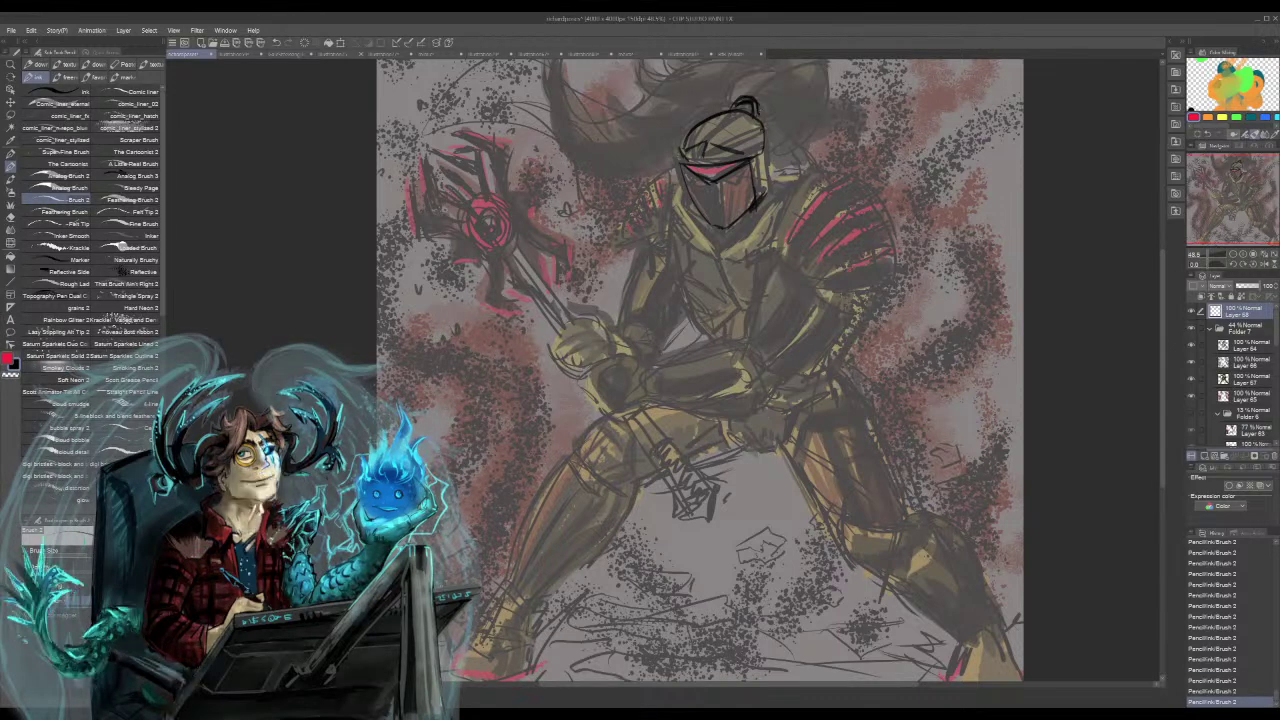
- Ink the helmet's side edge, the V-shaped collar below the chin and its rise toward the large shoulder guard
left_click_drag(766, 149, 755, 181)
left_click_drag(772, 178, 766, 189)
left_click_drag(690, 211, 714, 242)
mouse_move(727, 249)
left_mouse_down()
mouse_move(806, 166)
mouse_move(824, 170)
left_mouse_up()
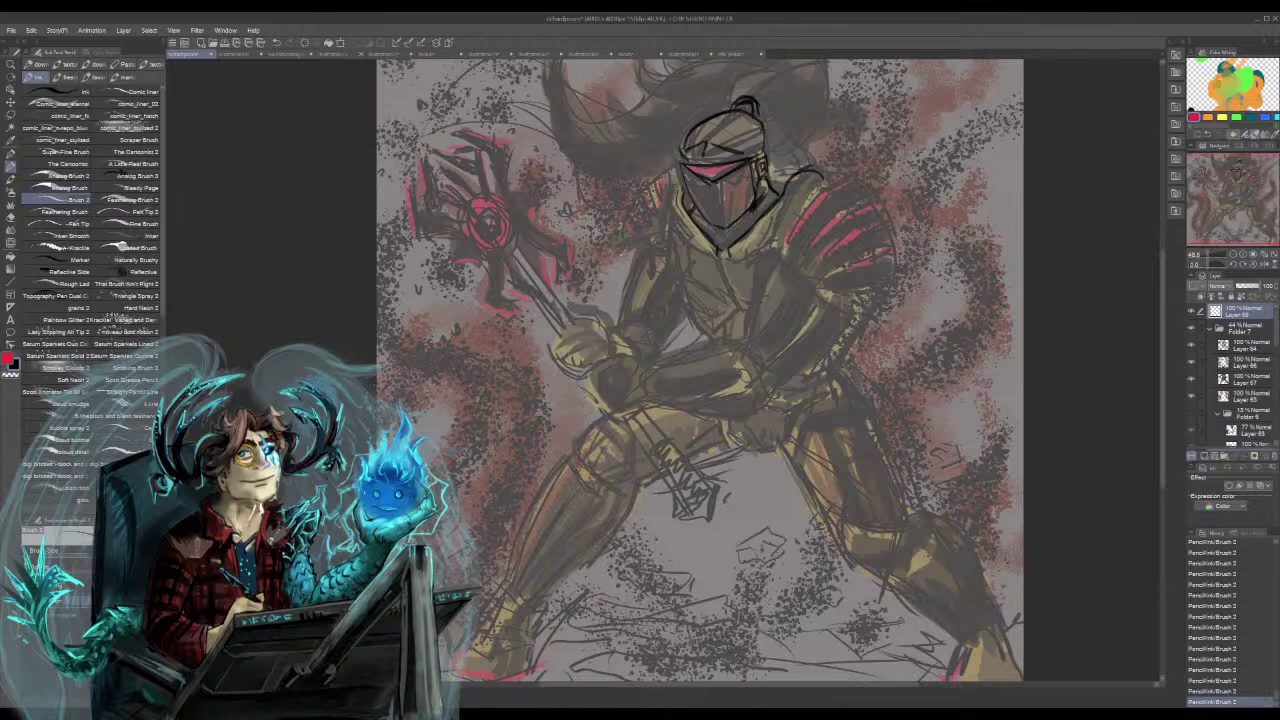
- Ink the mantle's lower edge across the chest and the outline of the large striped shoulder guard
left_click_drag(621, 256, 683, 250)
left_click_drag(678, 254, 748, 254)
left_click_drag(752, 257, 790, 265)
left_click_drag(778, 265, 882, 287)
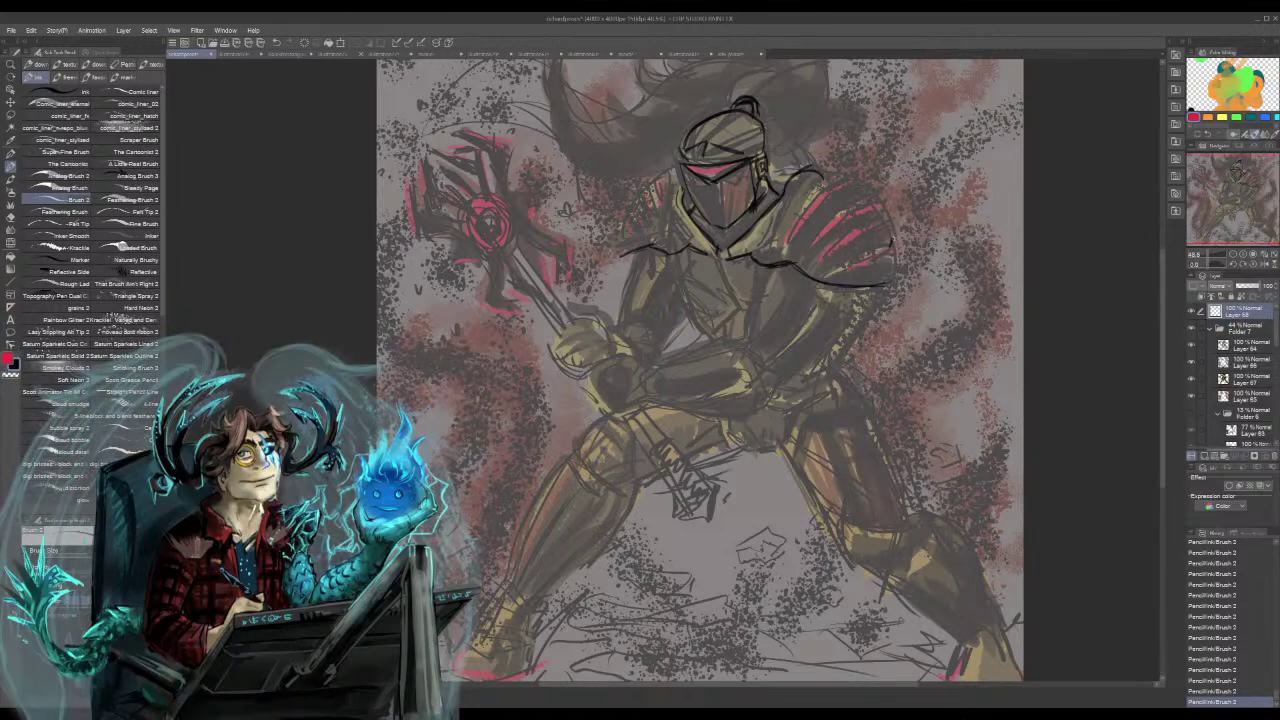
left_click_drag(892, 243, 890, 284)
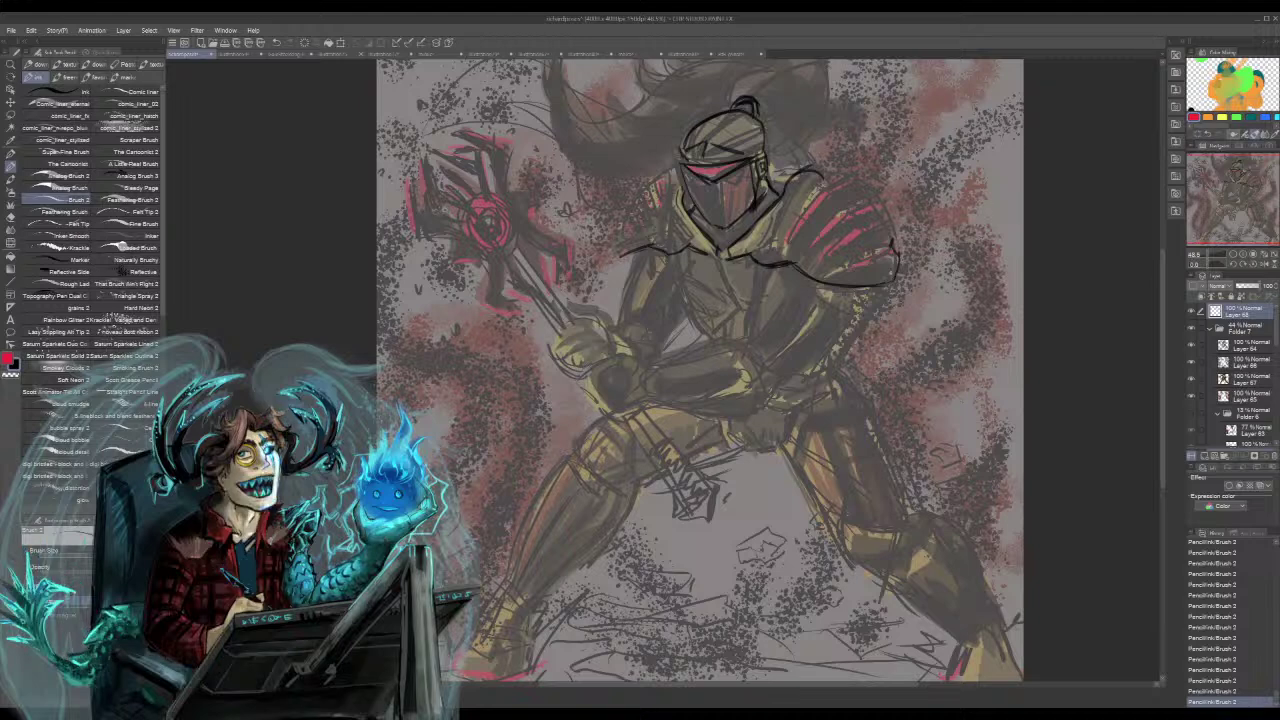
left_click_drag(886, 214, 895, 240)
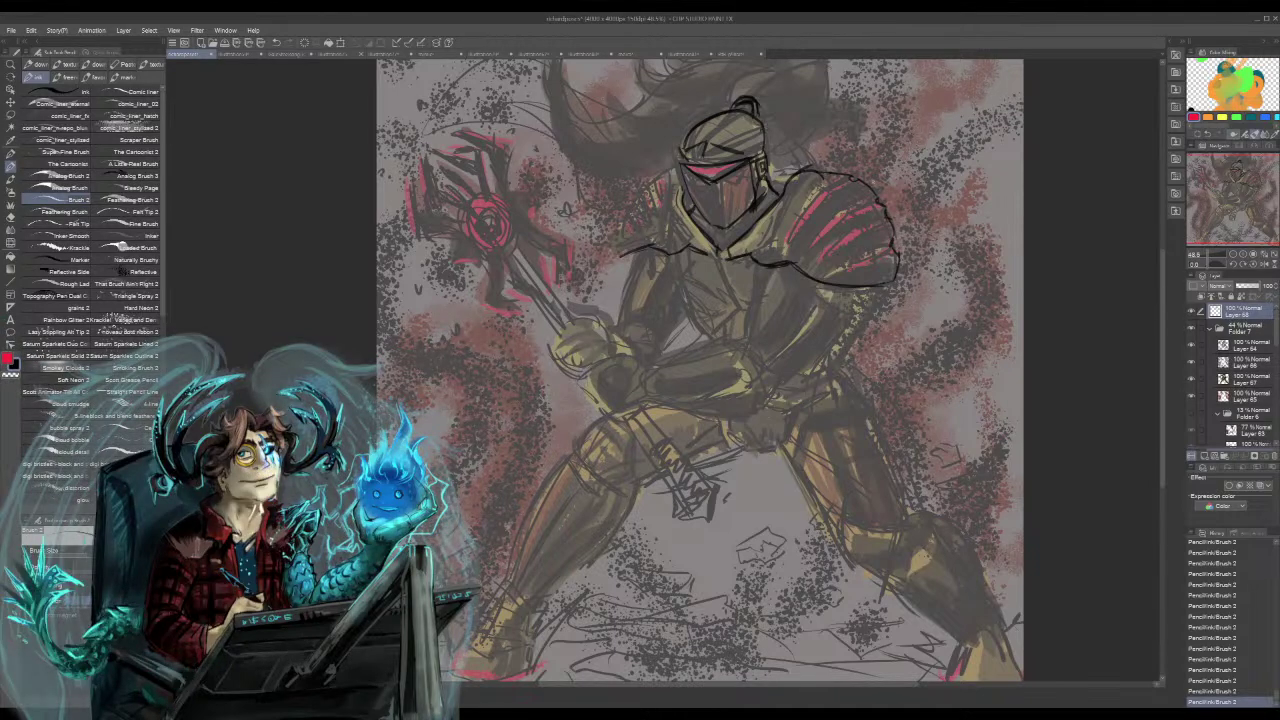
- Ink the smaller shoulder guard on the weapon side and the arm contours and cuff beneath it
left_click_drag(673, 172, 620, 254)
mouse_move(679, 317)
left_mouse_down()
mouse_move(684, 333)
mouse_move(658, 356)
left_mouse_up()
left_click_drag(668, 346, 652, 362)
mouse_move(642, 256)
left_mouse_down()
mouse_move(610, 327)
mouse_move(664, 342)
mouse_move(651, 357)
left_mouse_up()
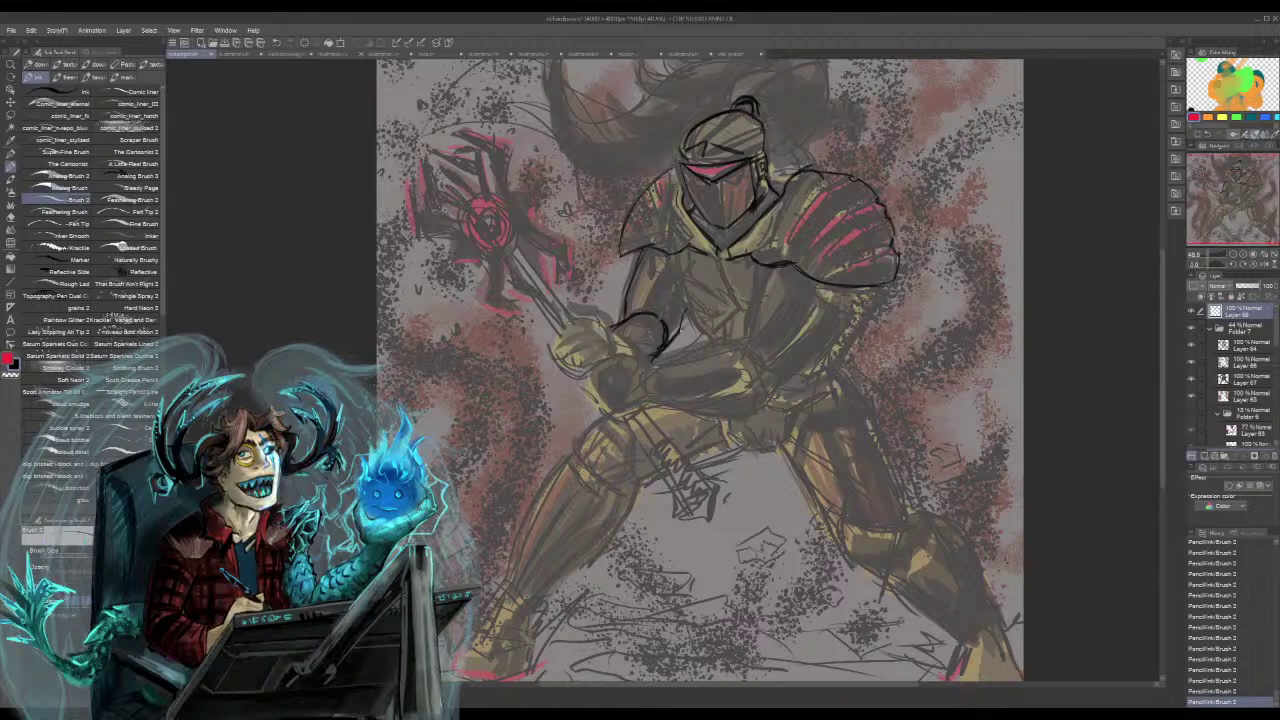
left_click_drag(682, 313, 670, 337)
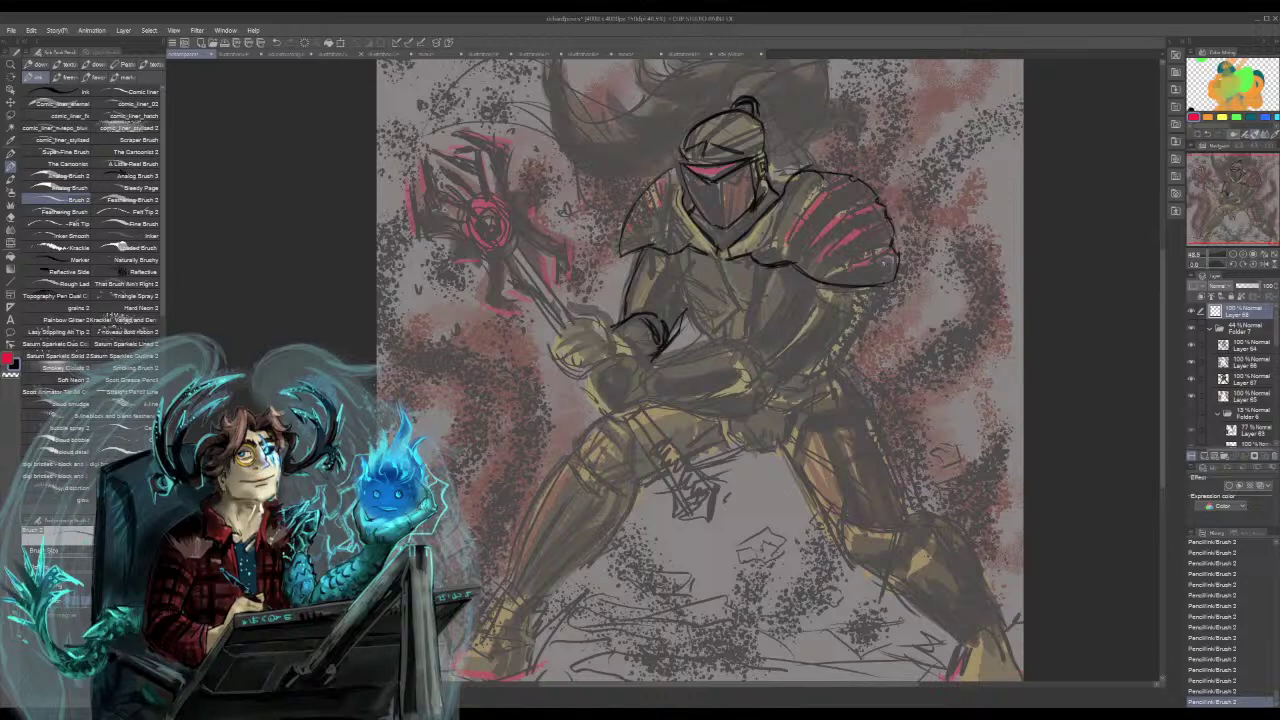
- Ink the upper arm below the large shoulder guard down to the elbow, undoing the last elbow strokes
left_click_drag(772, 387, 819, 345)
left_click_drag(781, 383, 838, 322)
left_click_drag(770, 267, 753, 312)
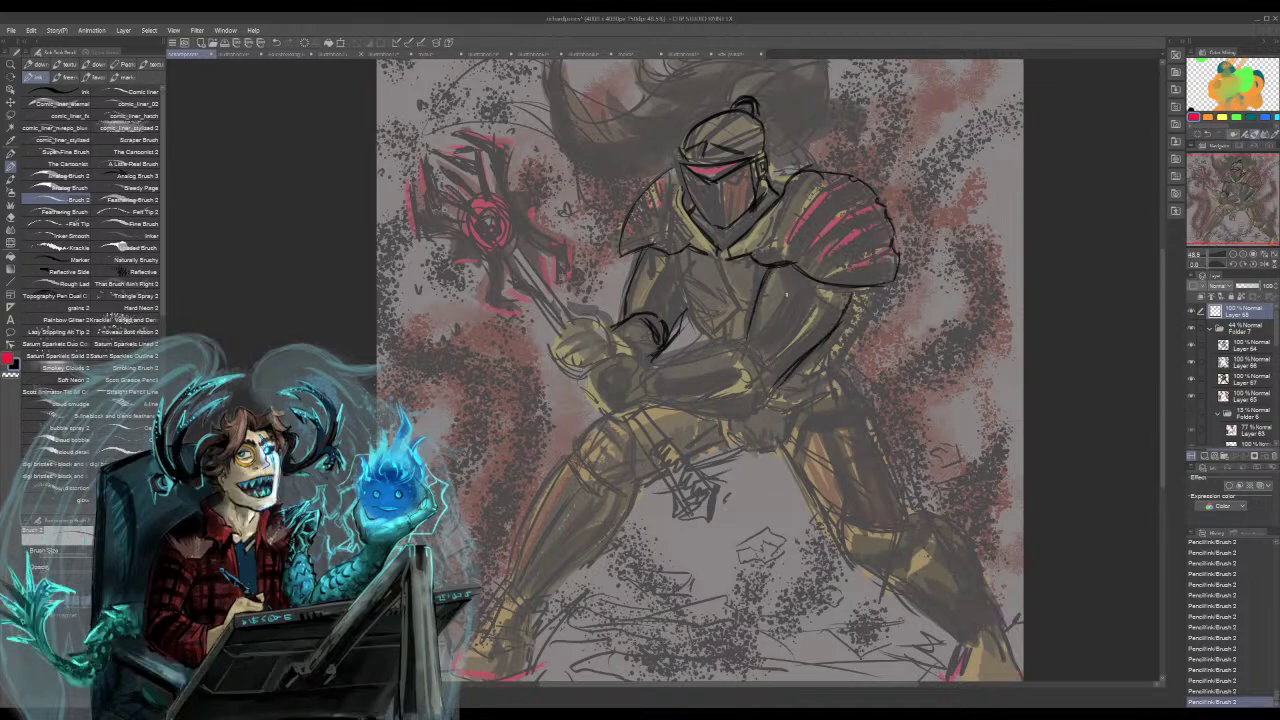
mouse_move(767, 375)
left_mouse_down()
mouse_move(752, 414)
mouse_move(690, 418)
mouse_move(642, 402)
mouse_move(688, 426)
mouse_move(753, 407)
mouse_move(740, 416)
mouse_move(769, 393)
left_mouse_up()
key("ctrl+z")
key("ctrl+z")
key("ctrl+z")
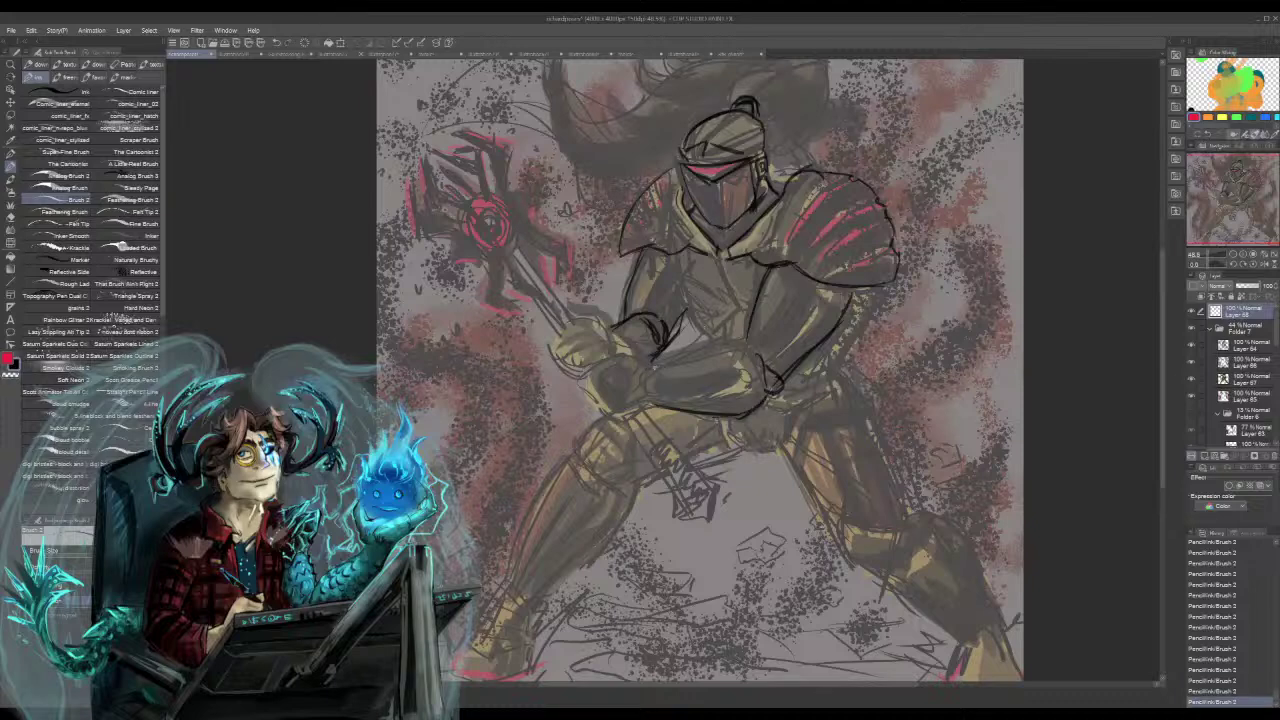
- Ink the forearm's upper edge, erase stray lines around the elbow and ink the torso's chest panels
mouse_move(682, 361)
left_mouse_down()
mouse_move(738, 348)
mouse_move(766, 349)
mouse_move(764, 361)
left_mouse_up()
key("e")
left_click_drag(762, 344, 774, 344)
left_click_drag(752, 306, 763, 372)
mouse_move(676, 258)
left_mouse_down()
mouse_move(703, 331)
mouse_move(745, 312)
mouse_move(708, 334)
mouse_move(732, 307)
mouse_move(728, 344)
mouse_move(710, 330)
mouse_move(728, 342)
left_mouse_up()
left_click_drag(718, 264, 740, 306)
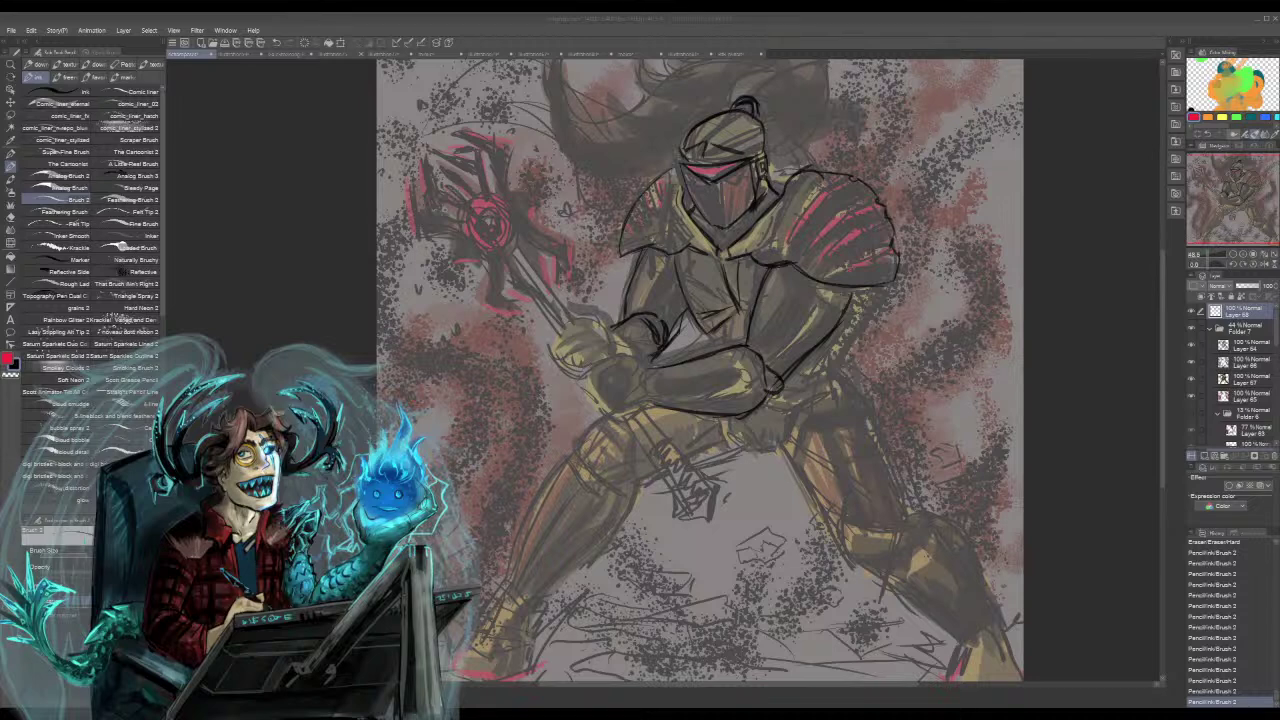
- Ink the upper hand gripping the shaft and the weapon head's lower hooked spike
left_click_drag(607, 327, 611, 346)
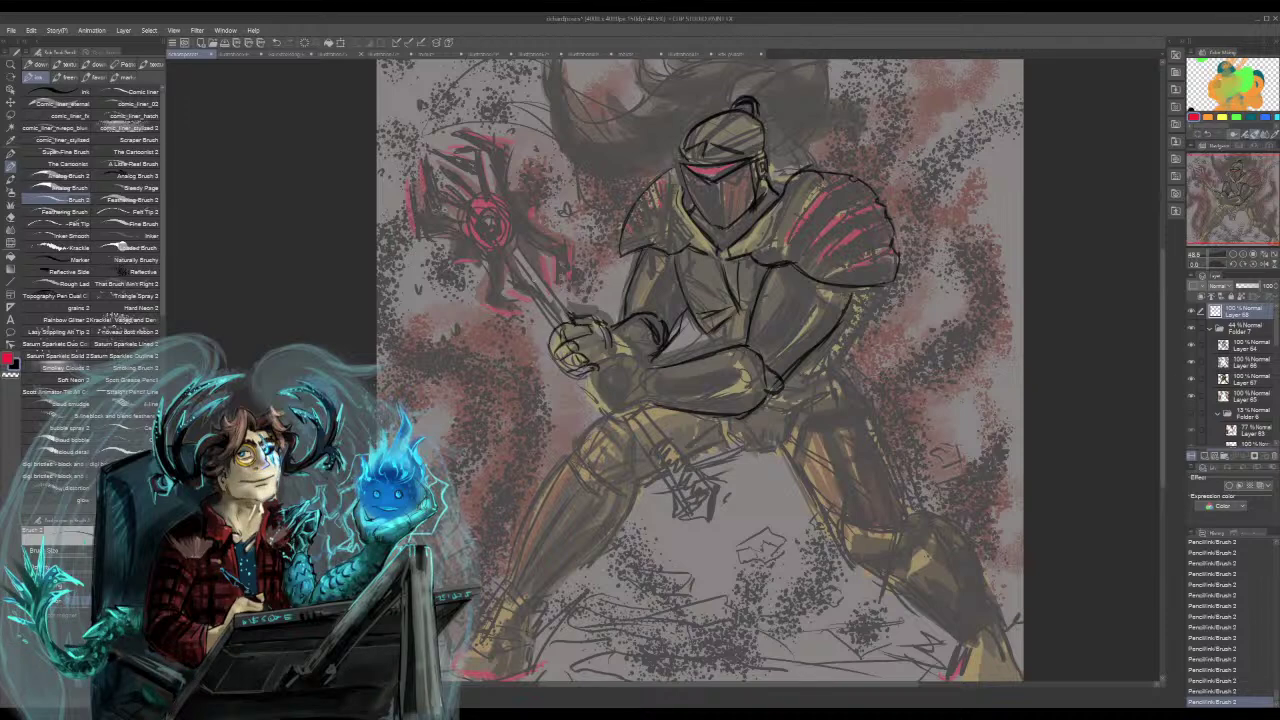
mouse_move(521, 277)
left_mouse_down()
mouse_move(549, 305)
mouse_move(511, 289)
mouse_move(494, 314)
left_mouse_up()
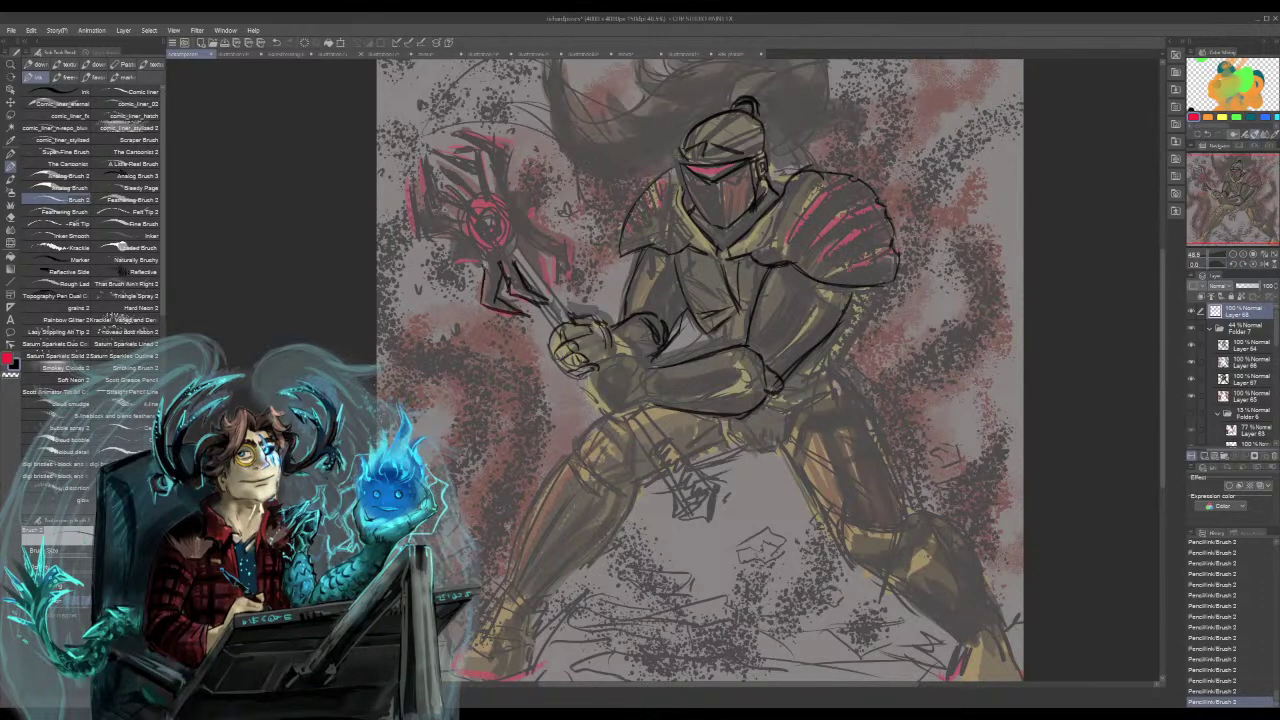
- Ink the weapon head's jagged spikes on the side away from the warrior and along its upper edge
mouse_move(480, 263)
left_mouse_down()
mouse_move(454, 260)
mouse_move(451, 244)
mouse_move(468, 238)
mouse_move(409, 226)
left_mouse_up()
left_click_drag(413, 177, 409, 191)
left_click_drag(419, 193, 407, 215)
left_click_drag(427, 207, 419, 219)
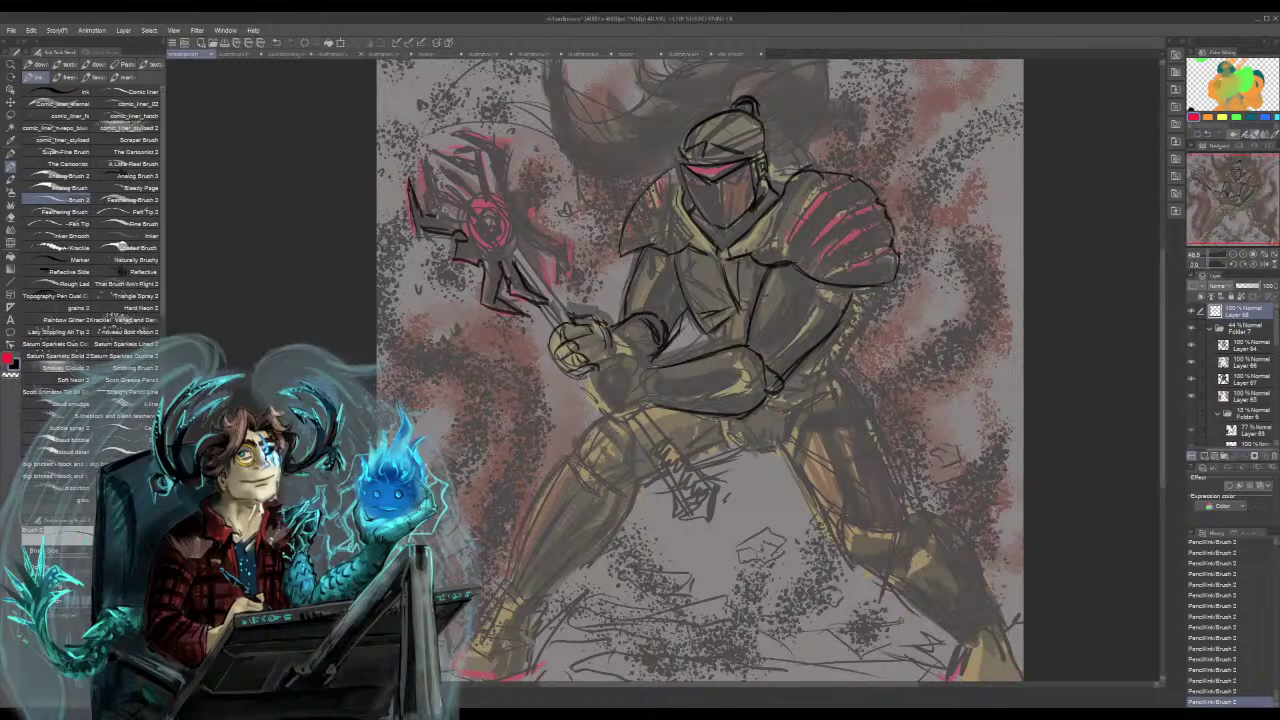
mouse_move(420, 160)
left_mouse_down()
mouse_move(438, 213)
mouse_move(473, 224)
left_mouse_up()
left_click_drag(425, 162, 455, 200)
mouse_move(432, 148)
left_mouse_down()
mouse_move(486, 172)
mouse_move(481, 198)
mouse_move(492, 186)
left_mouse_up()
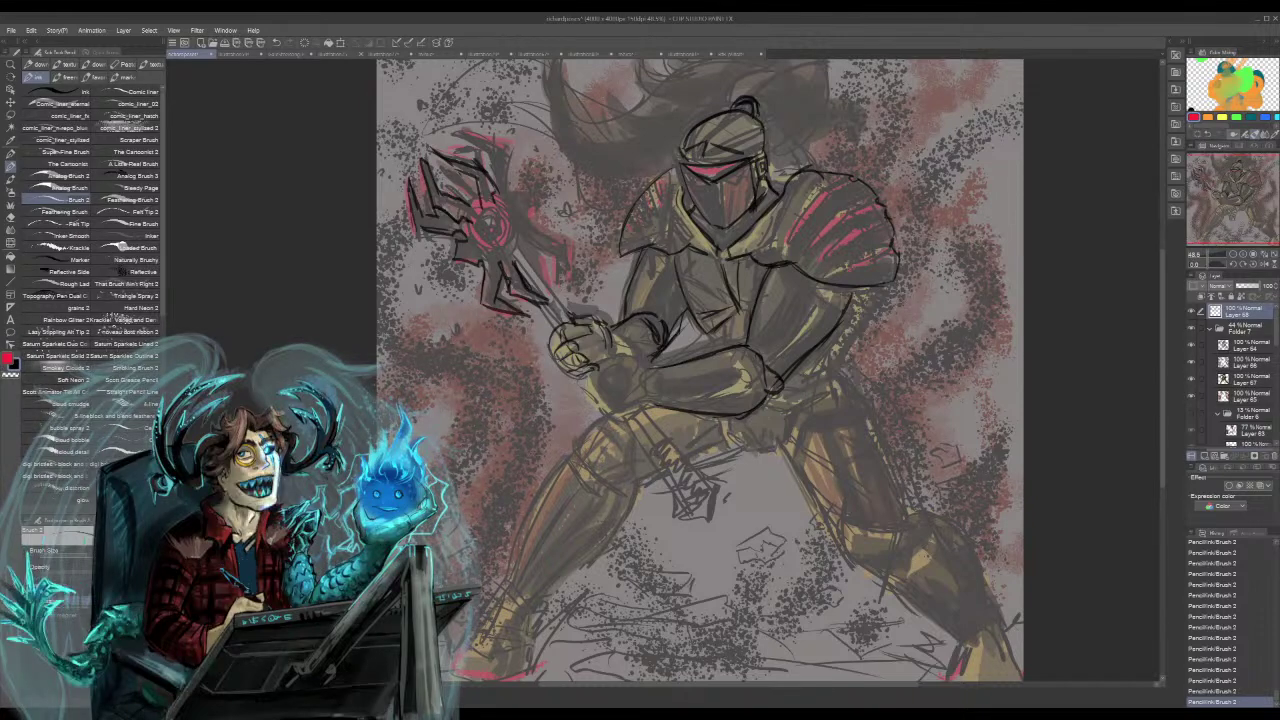
mouse_move(452, 133)
left_mouse_down()
mouse_move(489, 159)
mouse_move(463, 128)
mouse_move(503, 151)
left_mouse_up()
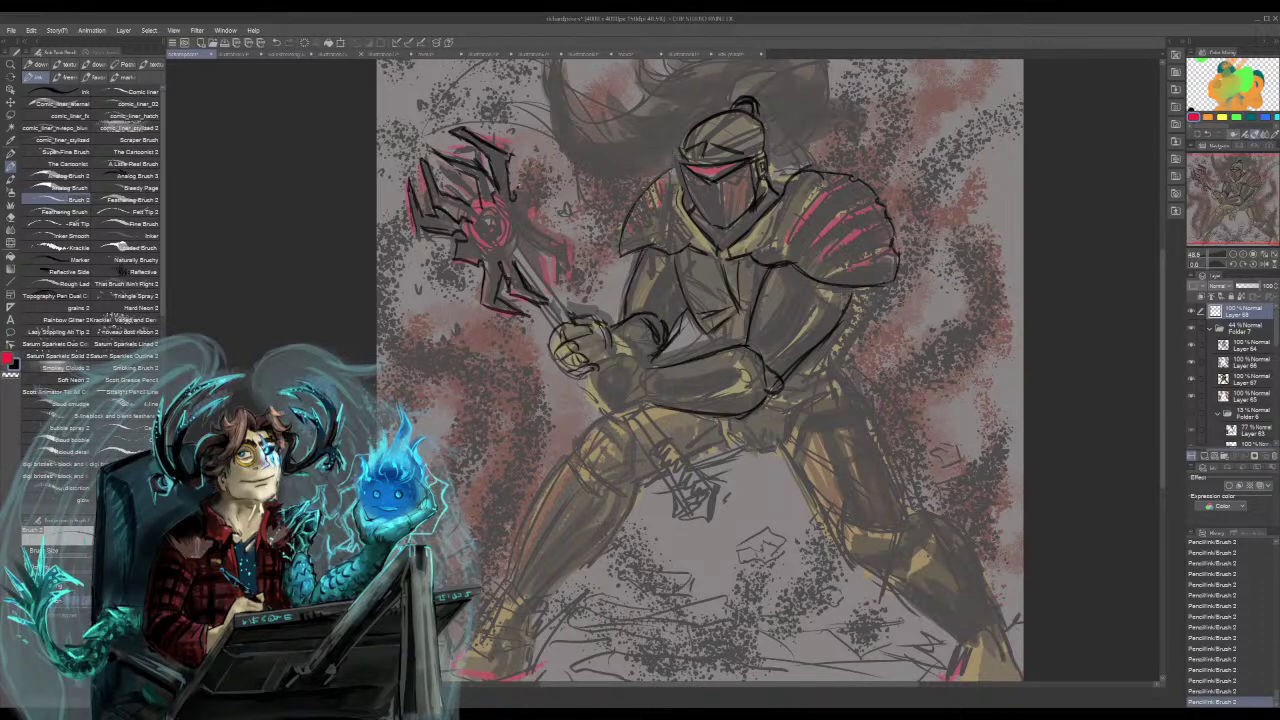
- Ink the weapon head's spike facing the warrior and undo the latest strokes around it
mouse_move(514, 189)
left_mouse_down()
mouse_move(538, 188)
mouse_move(535, 210)
mouse_move(562, 242)
left_mouse_up()
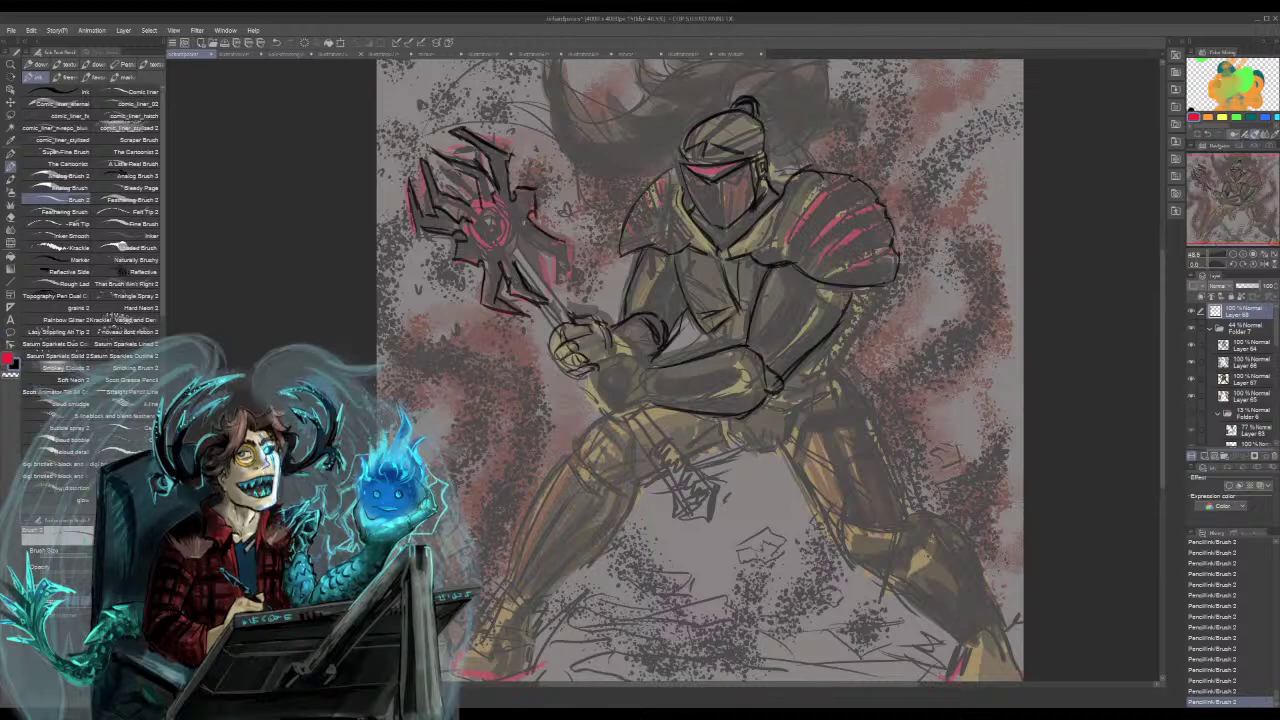
mouse_move(562, 231)
left_mouse_down()
mouse_move(562, 273)
mouse_move(554, 247)
mouse_move(538, 254)
mouse_move(550, 290)
left_mouse_up()
key("ctrl+z")
key("ctrl+z")
key("ctrl+z")
key("ctrl+z")
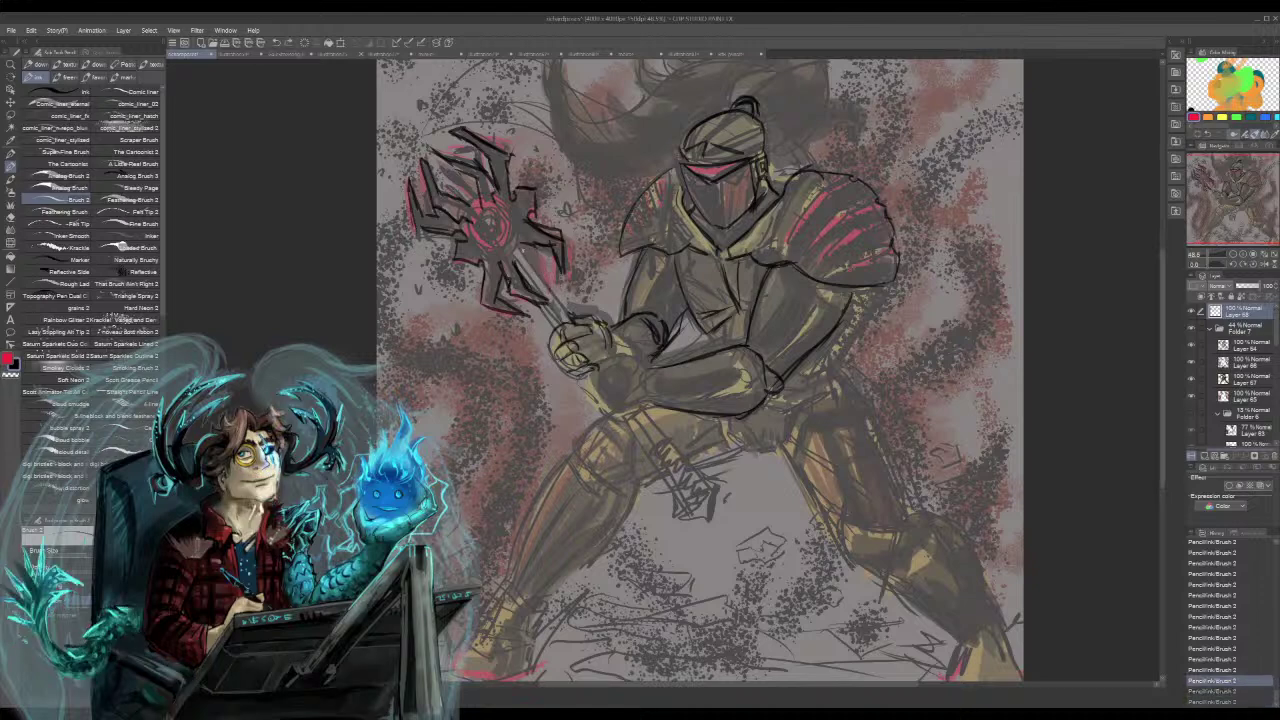
key("ctrl+z")
key("ctrl+z")
- Add inner edge lines to the weapon head beside the shaft and on its uppermost spike
mouse_move(521, 248)
left_mouse_down()
mouse_move(541, 257)
mouse_move(554, 294)
mouse_move(531, 263)
left_mouse_up()
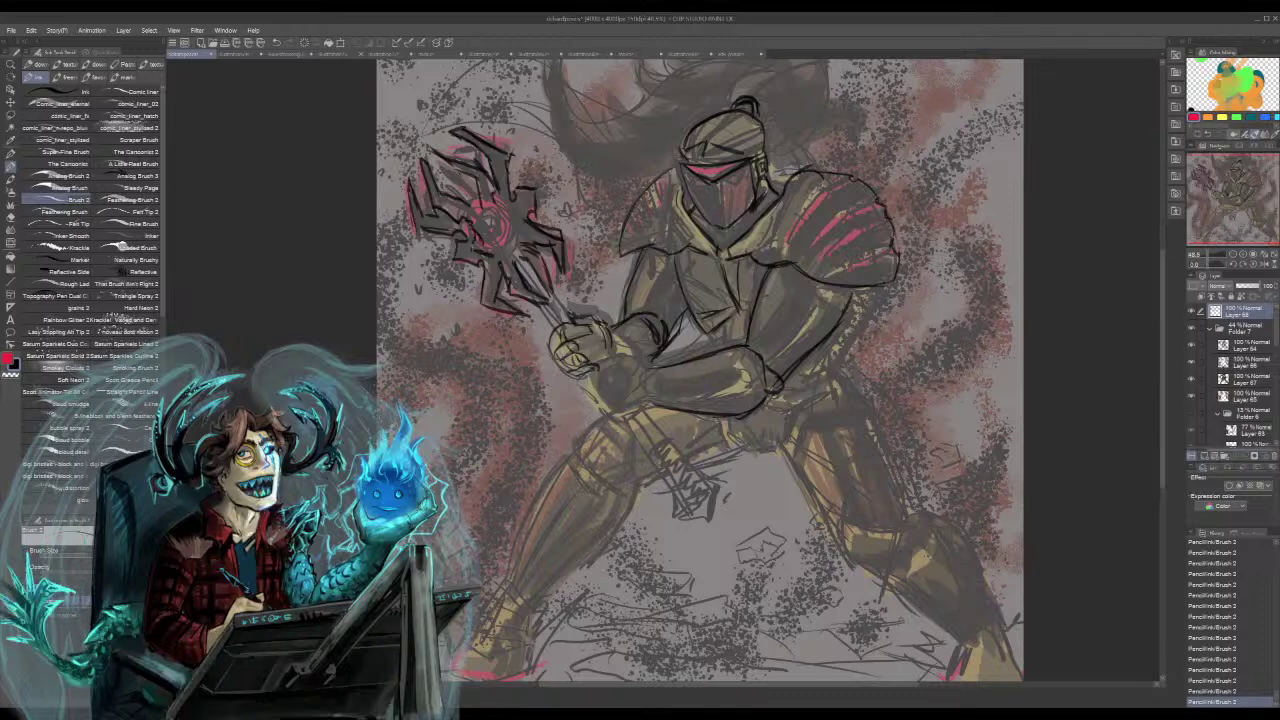
key("ctrl+z")
key("ctrl+y")
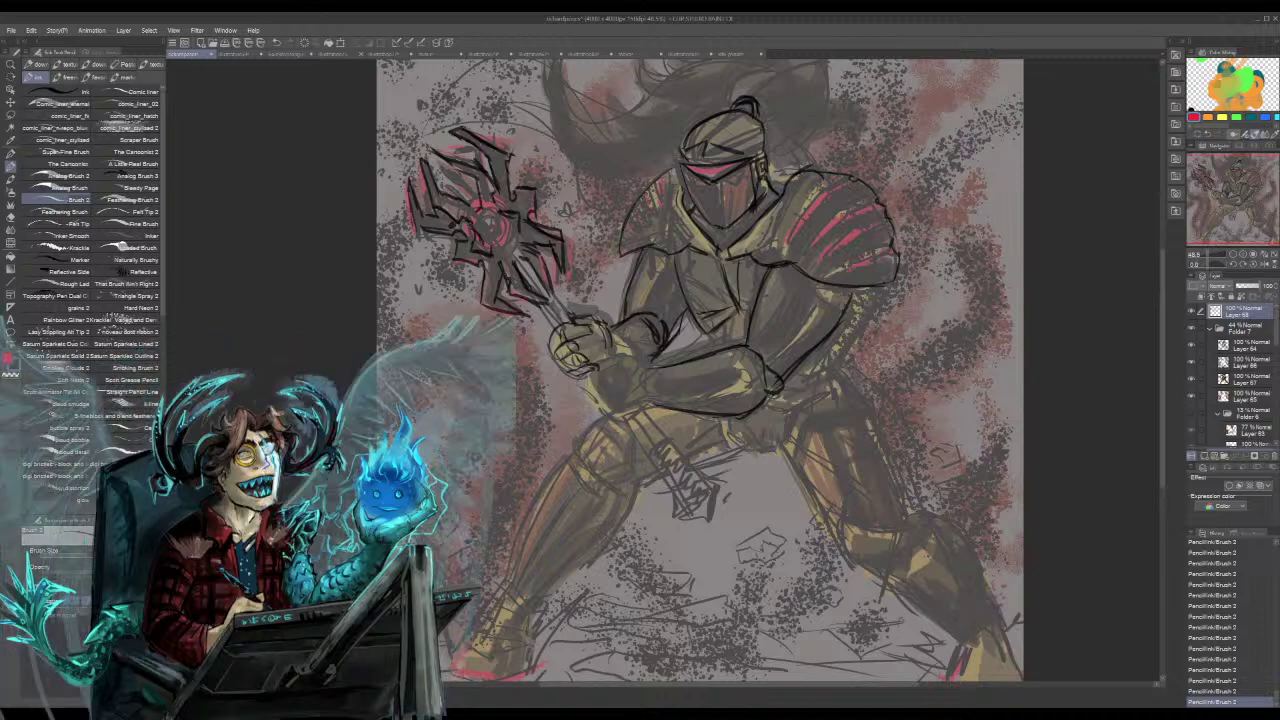
key("ctrl+z")
left_click_drag(472, 132, 506, 153)
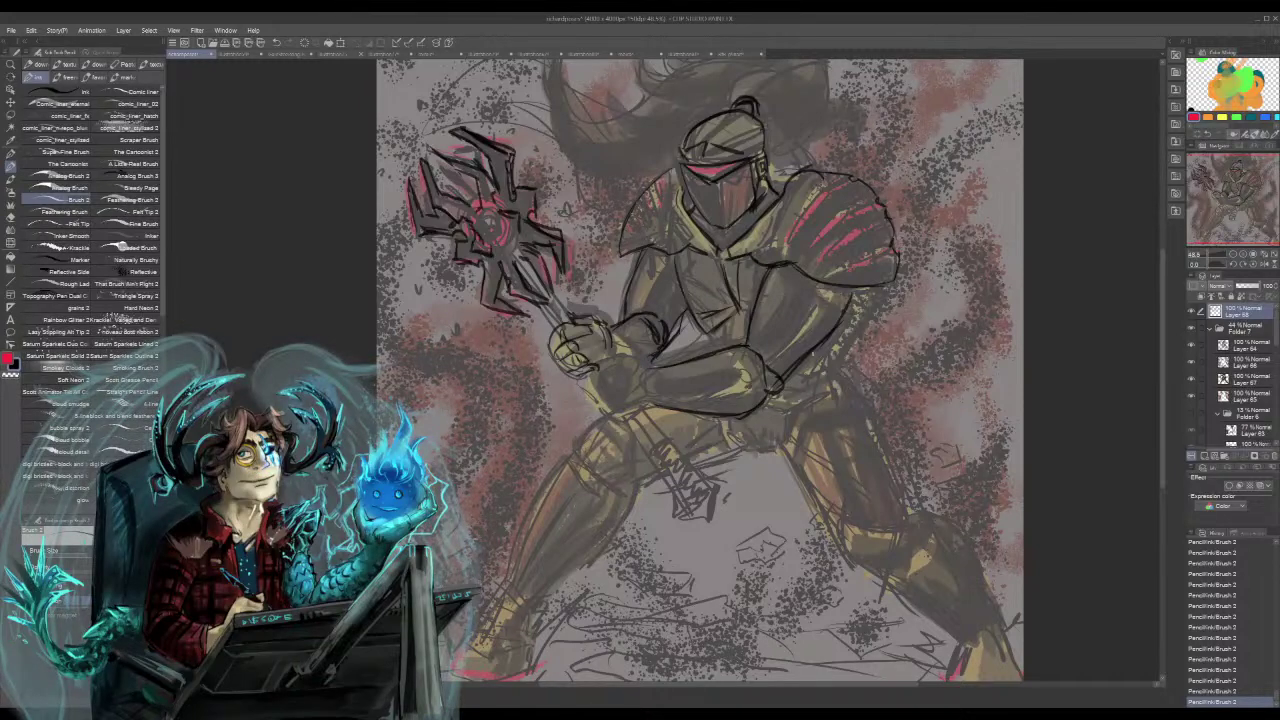
- Ink the wrist, knuckles and fingers of the lower hand gripping the shaft
left_click_drag(655, 373, 659, 390)
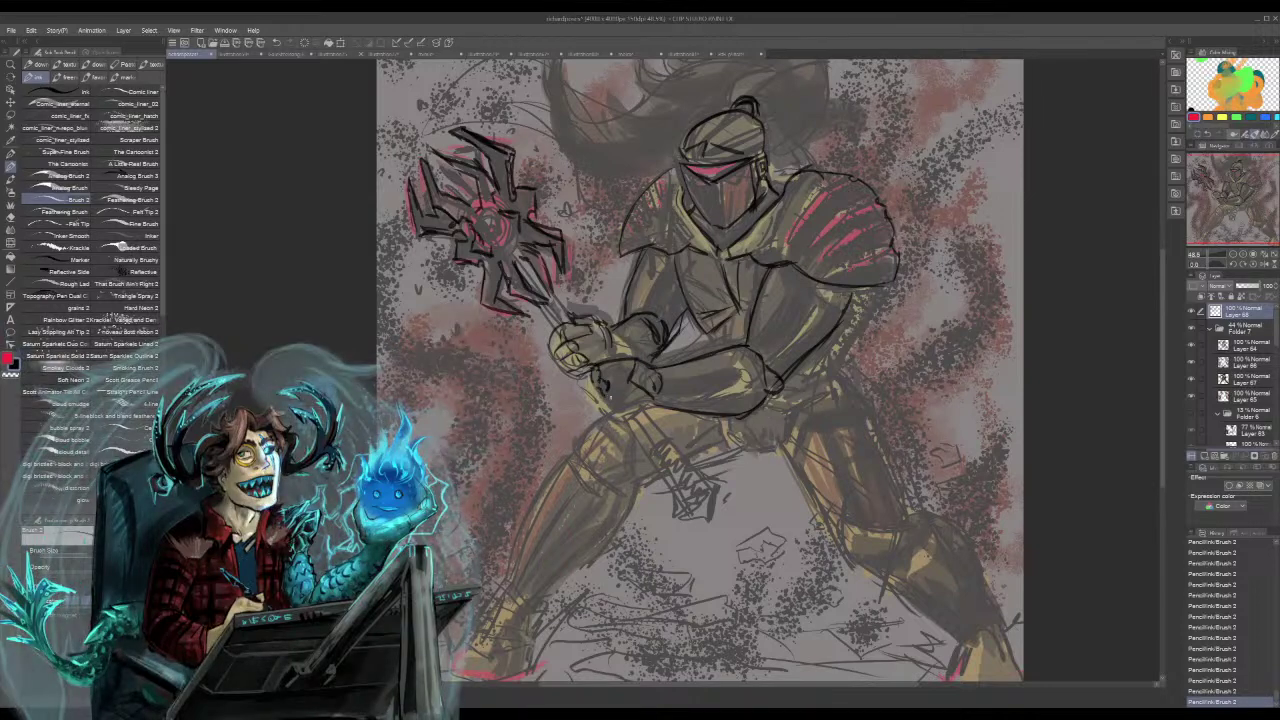
left_click_drag(617, 401, 660, 400)
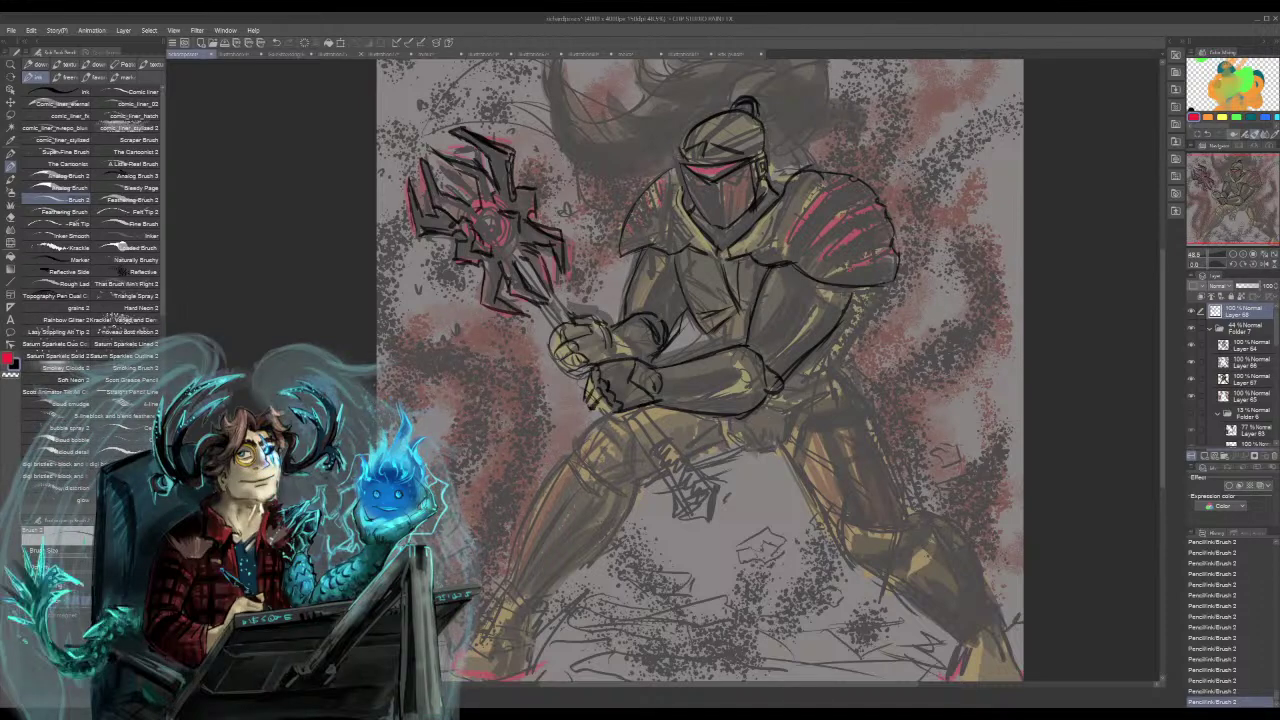
left_click_drag(612, 410, 595, 417)
- Ink the lower shaft and its pommel beneath the hands, undoing the last two strokes
mouse_move(626, 414)
left_mouse_down()
mouse_move(653, 456)
mouse_move(664, 442)
left_mouse_up()
mouse_move(634, 410)
left_mouse_down()
mouse_move(672, 460)
mouse_move(680, 524)
mouse_move(722, 482)
mouse_move(722, 504)
left_mouse_up()
mouse_move(674, 443)
left_mouse_down()
mouse_move(710, 486)
mouse_move(692, 498)
left_mouse_up()
key("ctrl+z")
key("ctrl+z")
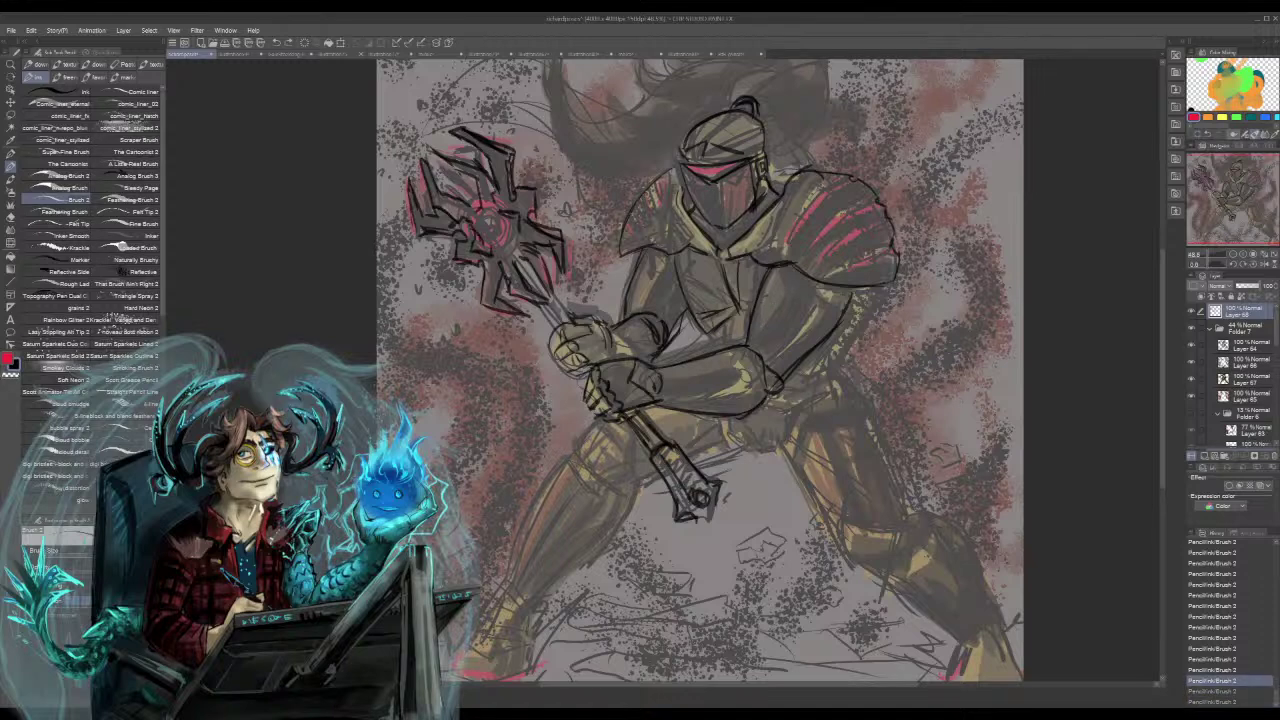
- Ink the bent leg on the weapon side, outlining its thigh, knee guard, shin and calf
left_click_drag(654, 474, 639, 482)
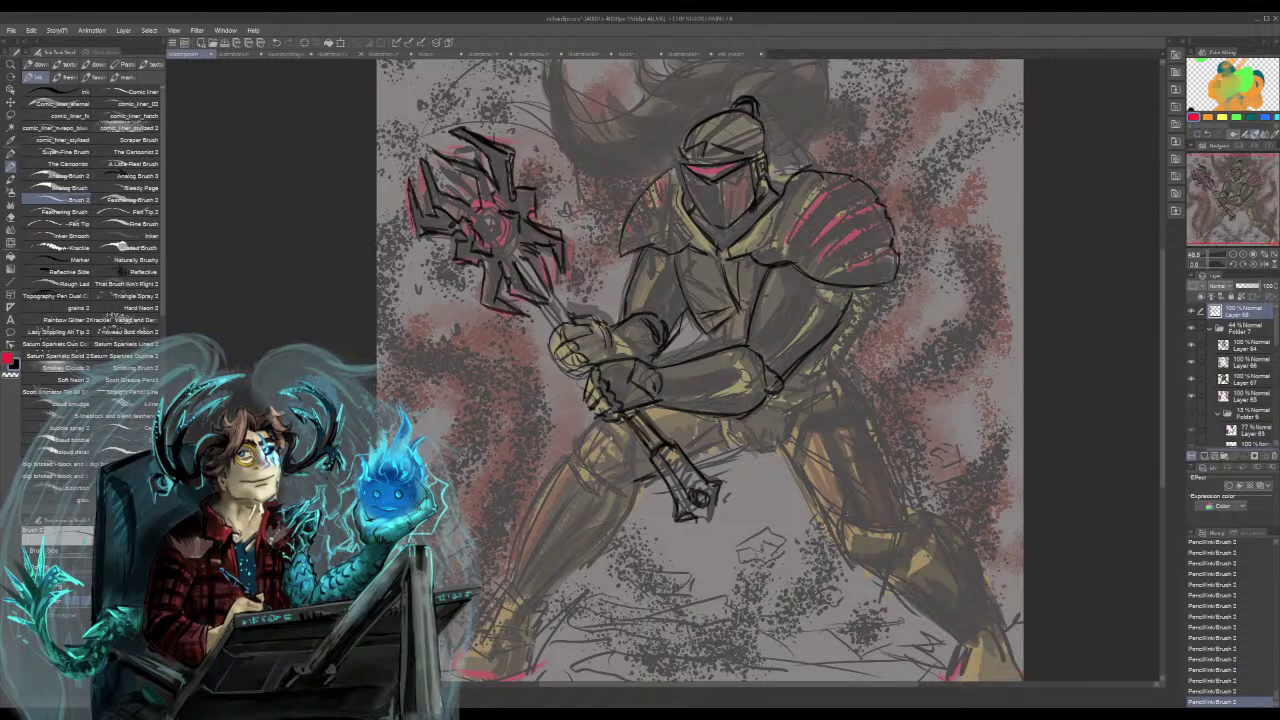
mouse_move(622, 422)
left_mouse_down()
mouse_move(587, 441)
mouse_move(622, 445)
mouse_move(575, 441)
mouse_move(514, 566)
left_mouse_up()
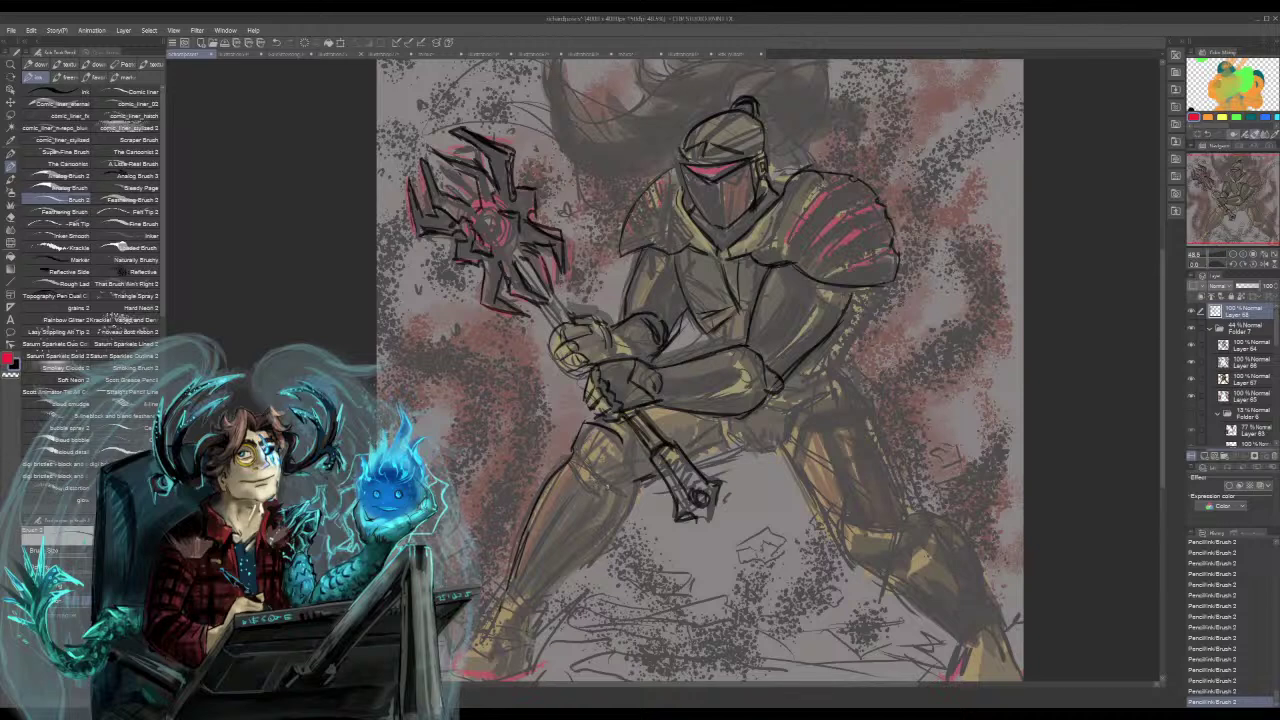
left_click_drag(634, 471, 608, 490)
mouse_move(623, 442)
left_mouse_down()
mouse_move(616, 524)
mouse_move(577, 565)
left_mouse_up()
left_click_drag(615, 527, 533, 614)
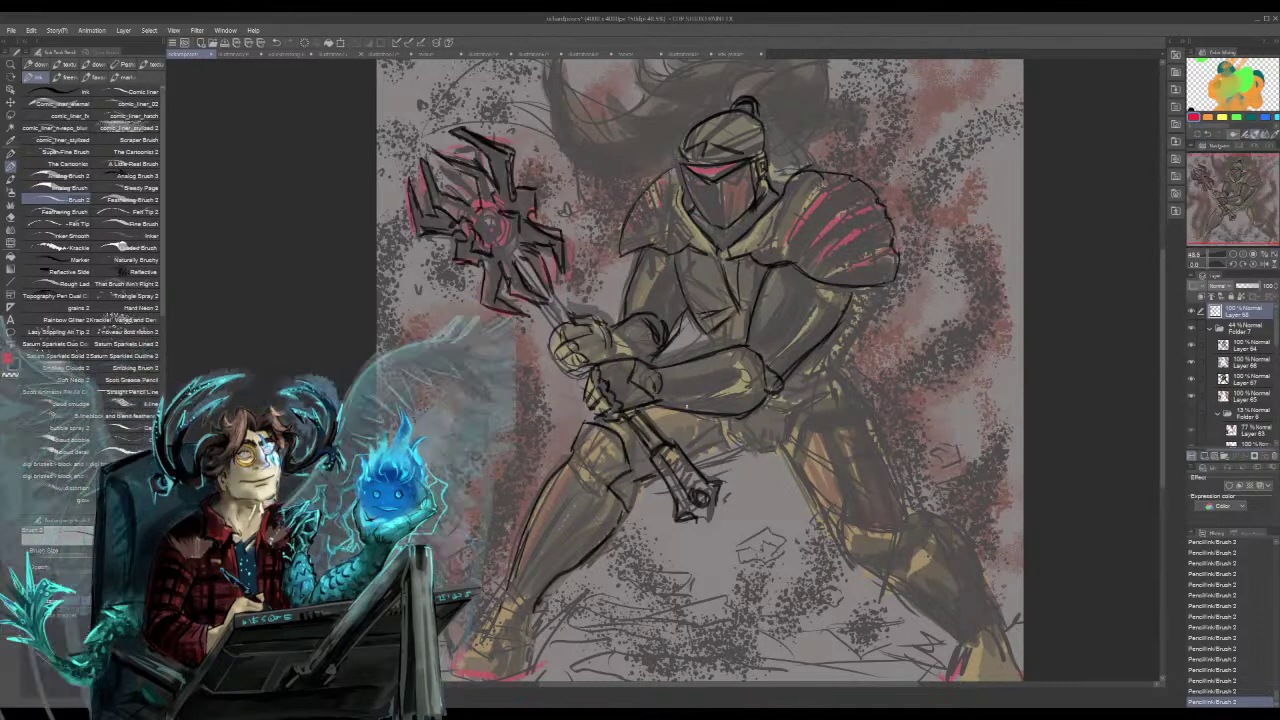
- Undo the calf line of the leg on the weapon side and redraw it from the knee guard downward
key("ctrl+z")
key("ctrl+z")
key("ctrl+z")
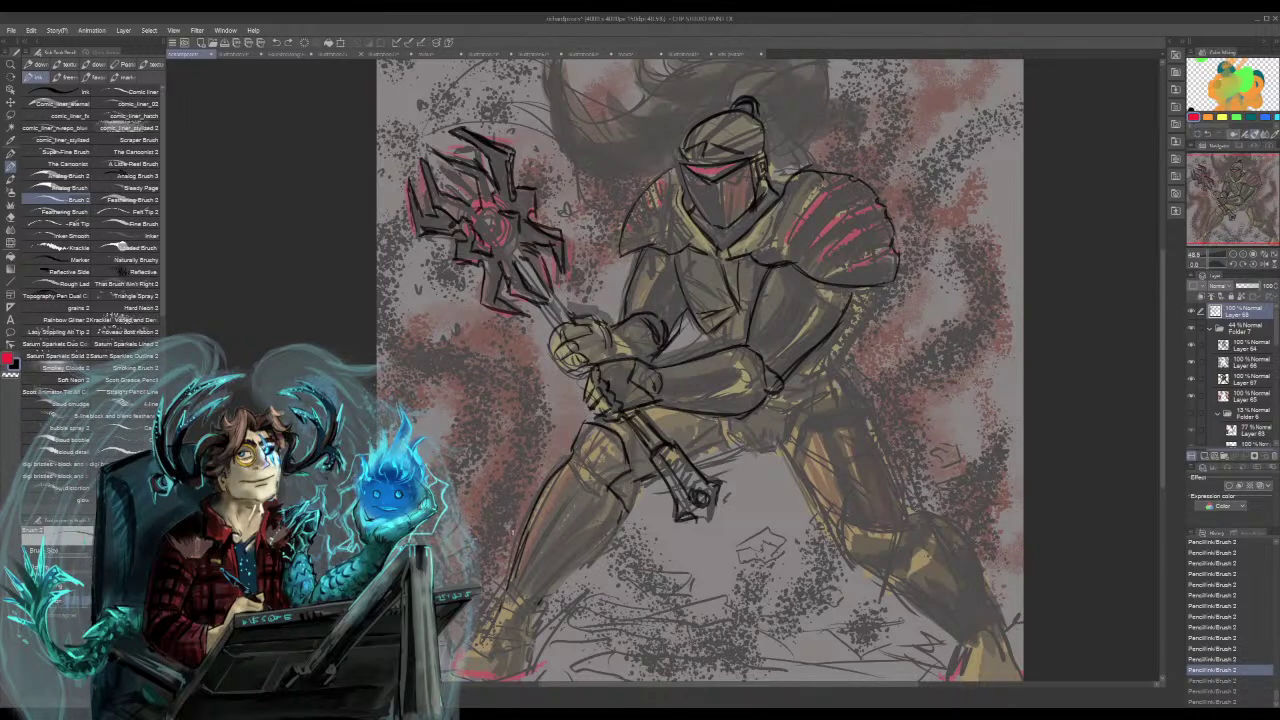
mouse_move(635, 488)
left_mouse_down()
mouse_move(608, 546)
mouse_move(566, 582)
left_mouse_up()
key("ctrl+z")
key("ctrl+z")
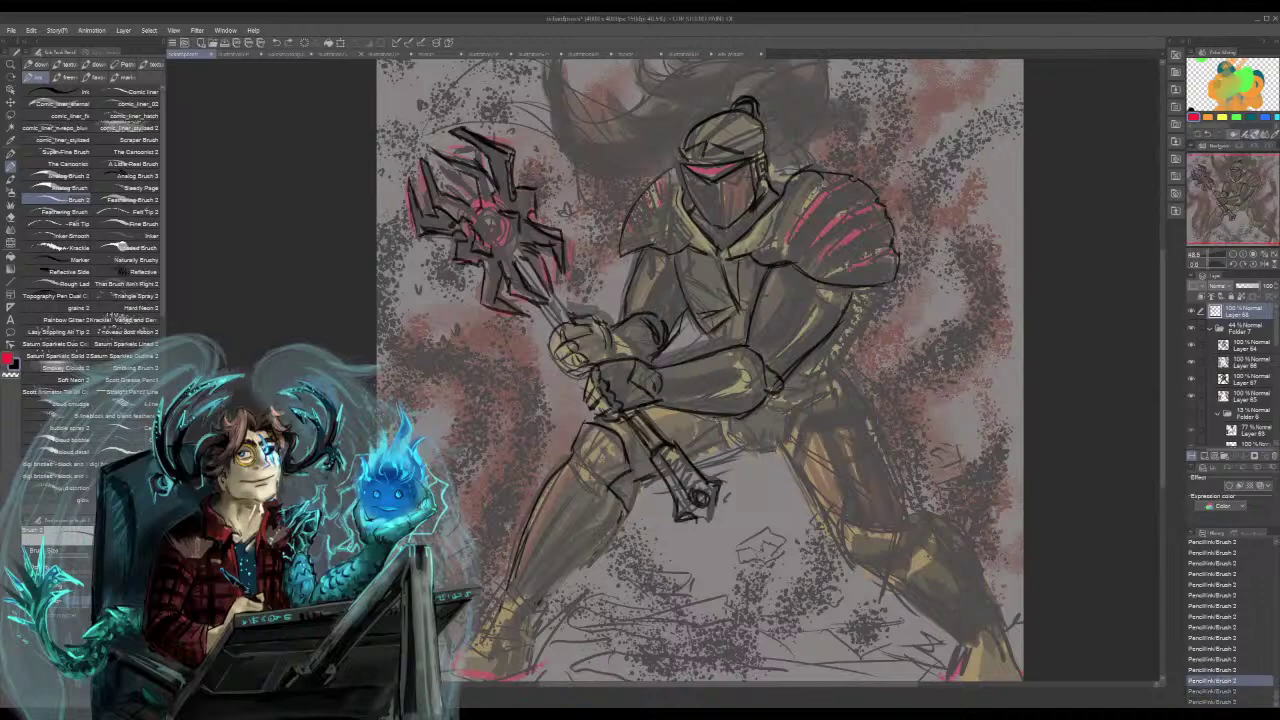
key("ctrl+z")
key("ctrl+y")
key("ctrl+y")
key("ctrl+y")
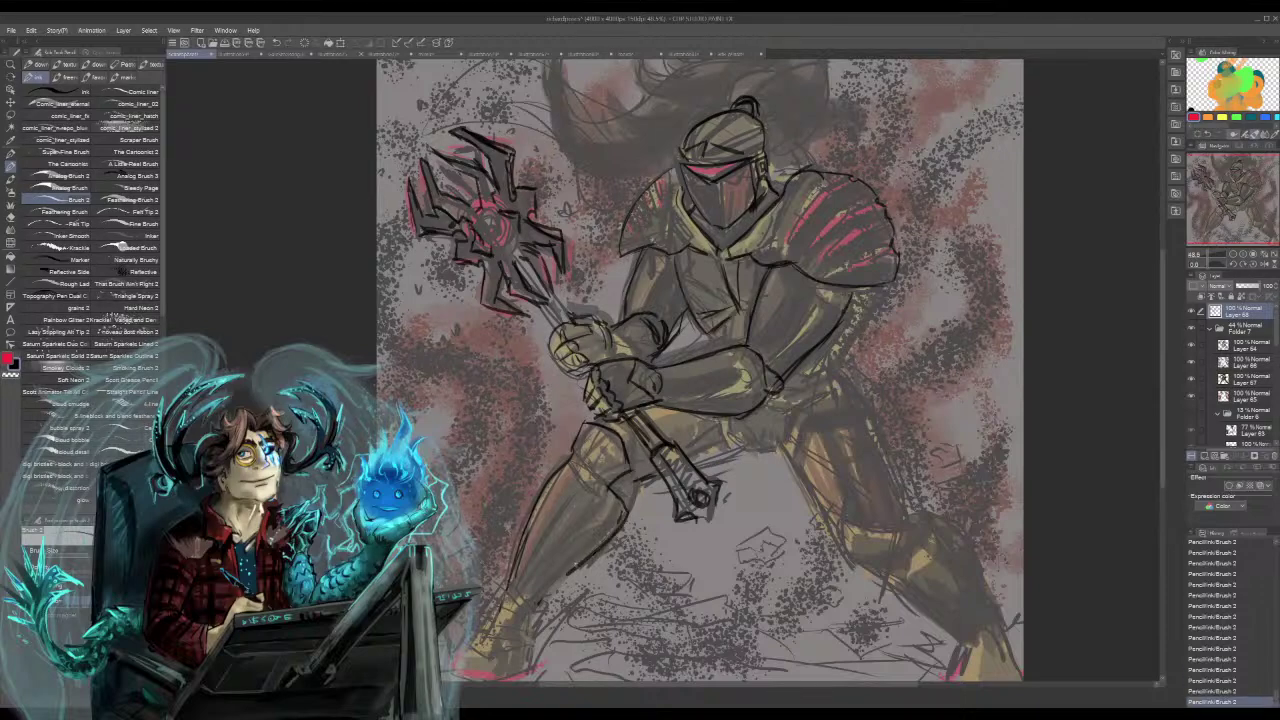
- Rework the bent leg's calf contour from the knee guard toward the ankle, undoing the surplus strokes
key("ctrl+z")
left_click_drag(629, 511, 541, 611)
mouse_move(615, 495)
left_mouse_down()
mouse_move(602, 523)
mouse_move(551, 548)
mouse_move(541, 595)
left_mouse_up()
key("ctrl+z")
key("ctrl+z")
key("ctrl+z")
key("ctrl+z")
key("ctrl+z")
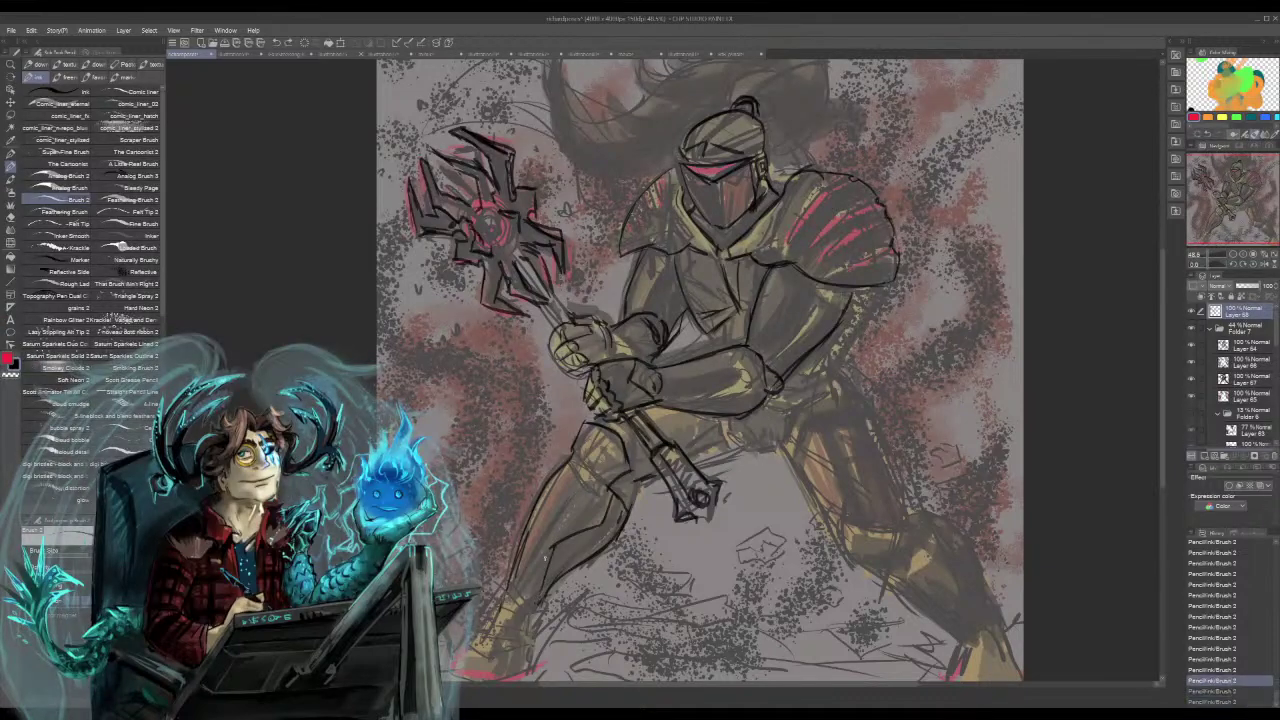
- Ink the plate edge and short segment marks along the back of the bent leg's knee and calf
key("ctrl+y")
key("ctrl+y")
key("ctrl+y")
key("ctrl+y")
key("ctrl+y")
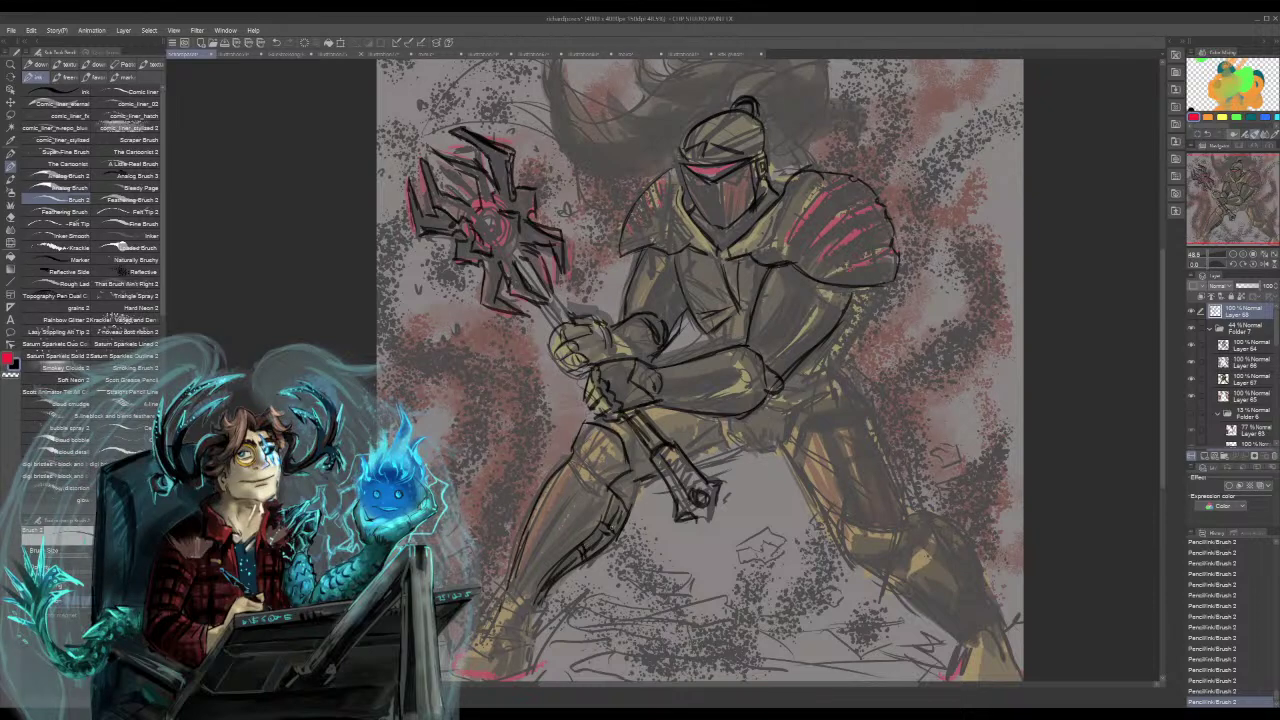
- Refine the calf's plate edge and ink the ankle and boot outline of the bent leg
left_click_drag(592, 539, 614, 522)
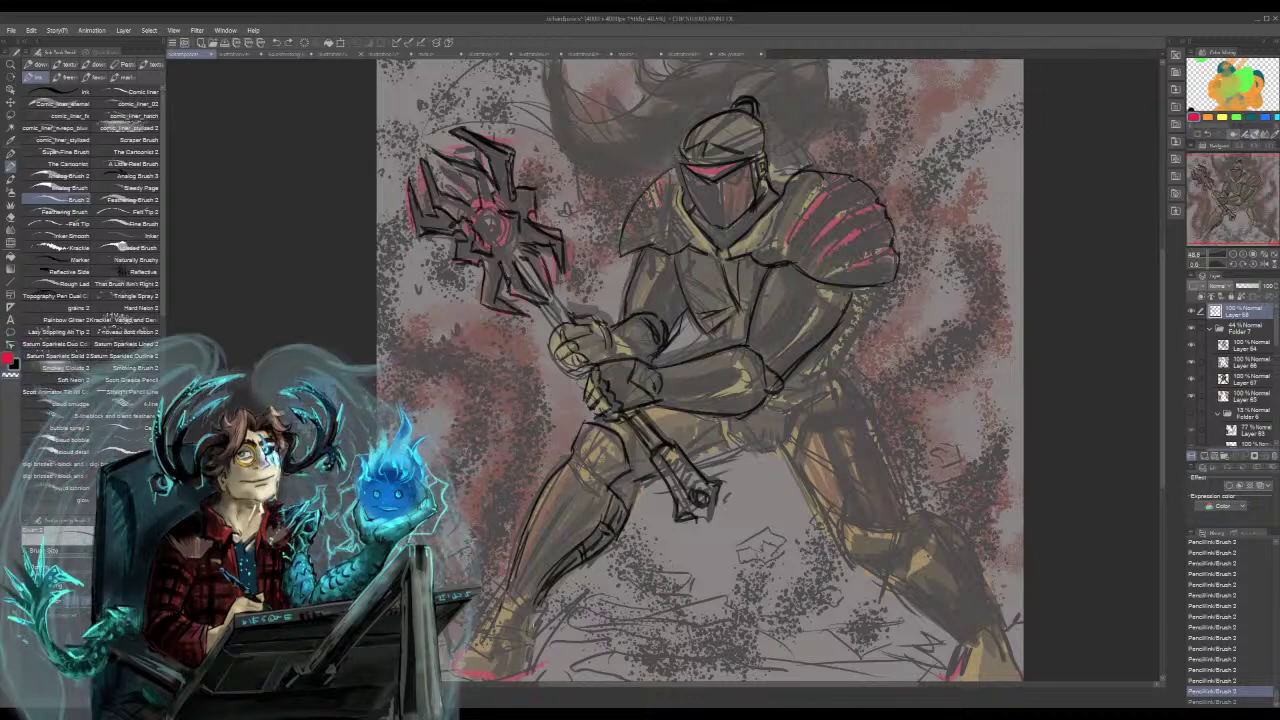
mouse_move(530, 605)
left_mouse_down()
mouse_move(543, 608)
mouse_move(534, 658)
mouse_move(452, 674)
left_mouse_up()
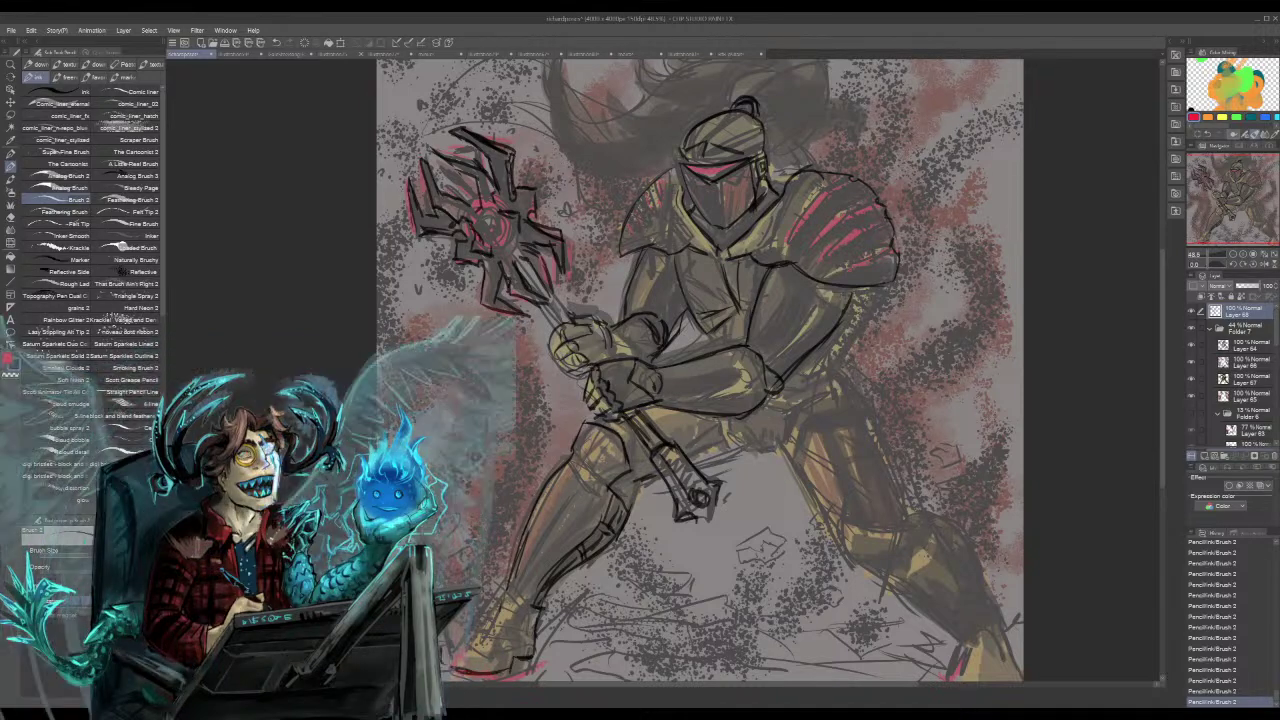
mouse_move(498, 610)
left_mouse_down()
mouse_move(443, 646)
mouse_move(484, 620)
left_mouse_up()
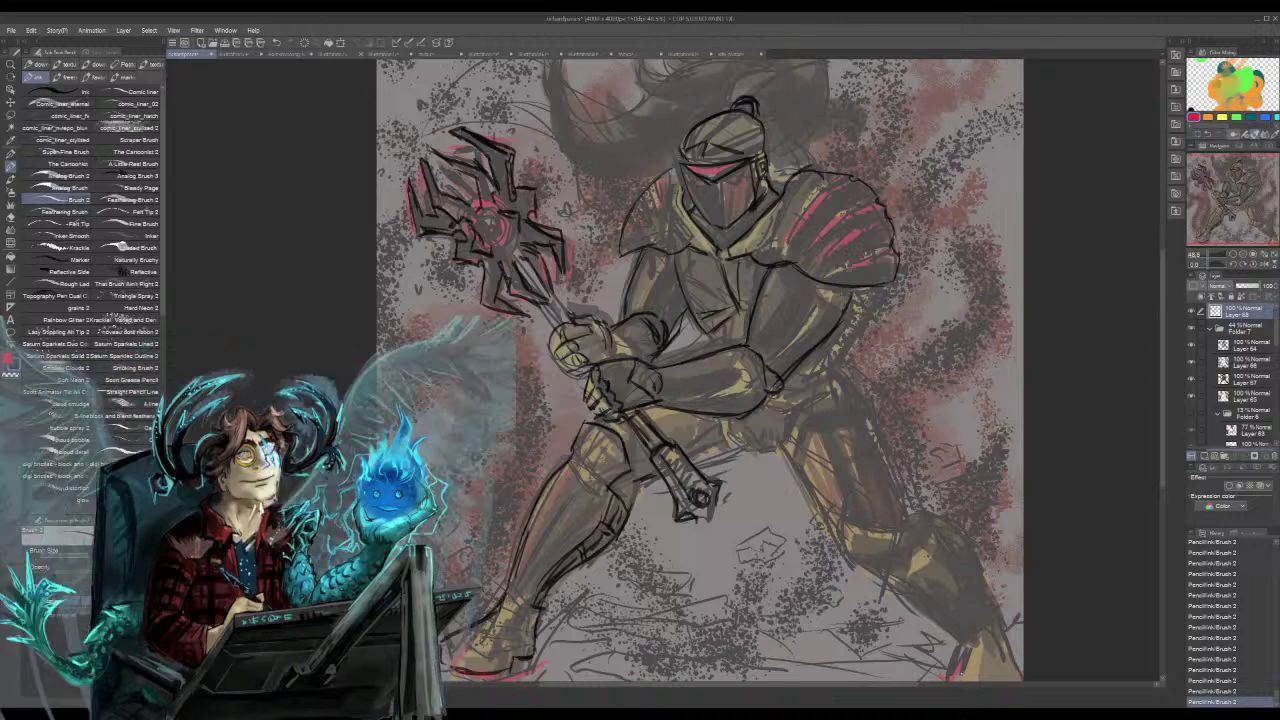
left_click_drag(1240, 211, 1219, 210)
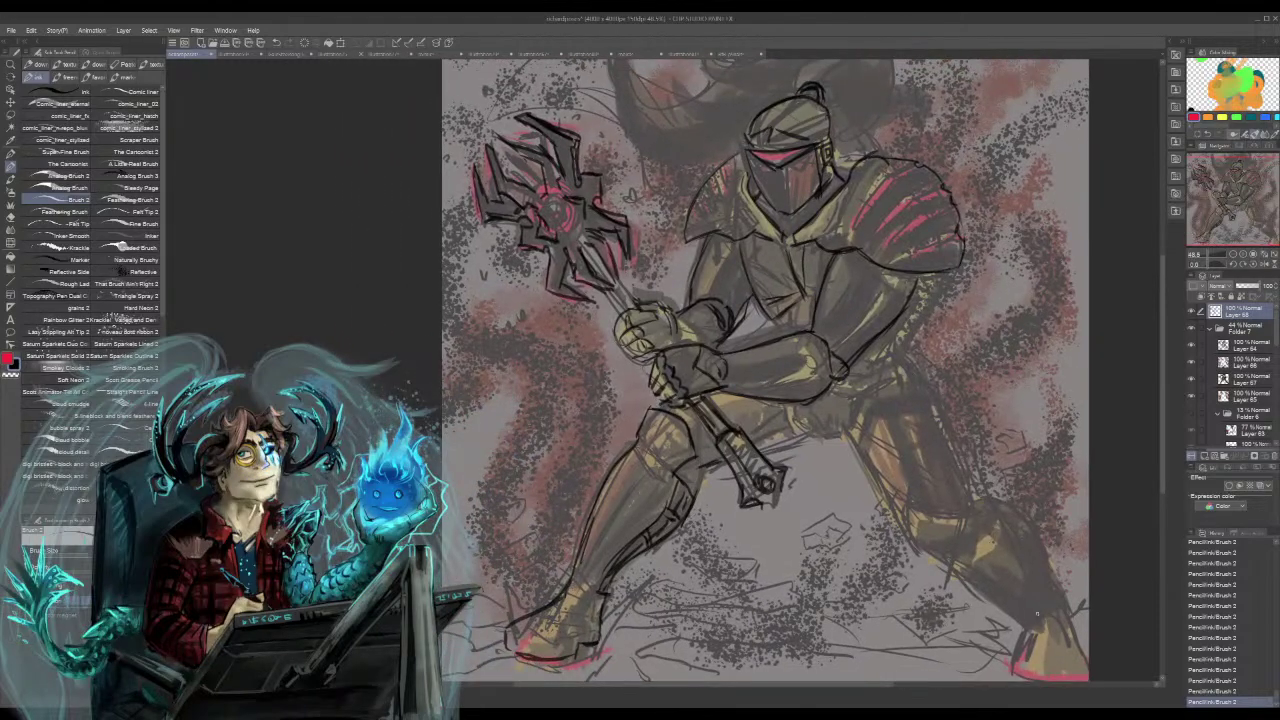
mouse_move(1032, 608)
left_mouse_down()
mouse_move(1014, 670)
mouse_move(1024, 660)
left_mouse_up()
mouse_move(952, 564)
left_mouse_down()
mouse_move(1034, 632)
mouse_move(1014, 606)
left_mouse_up()
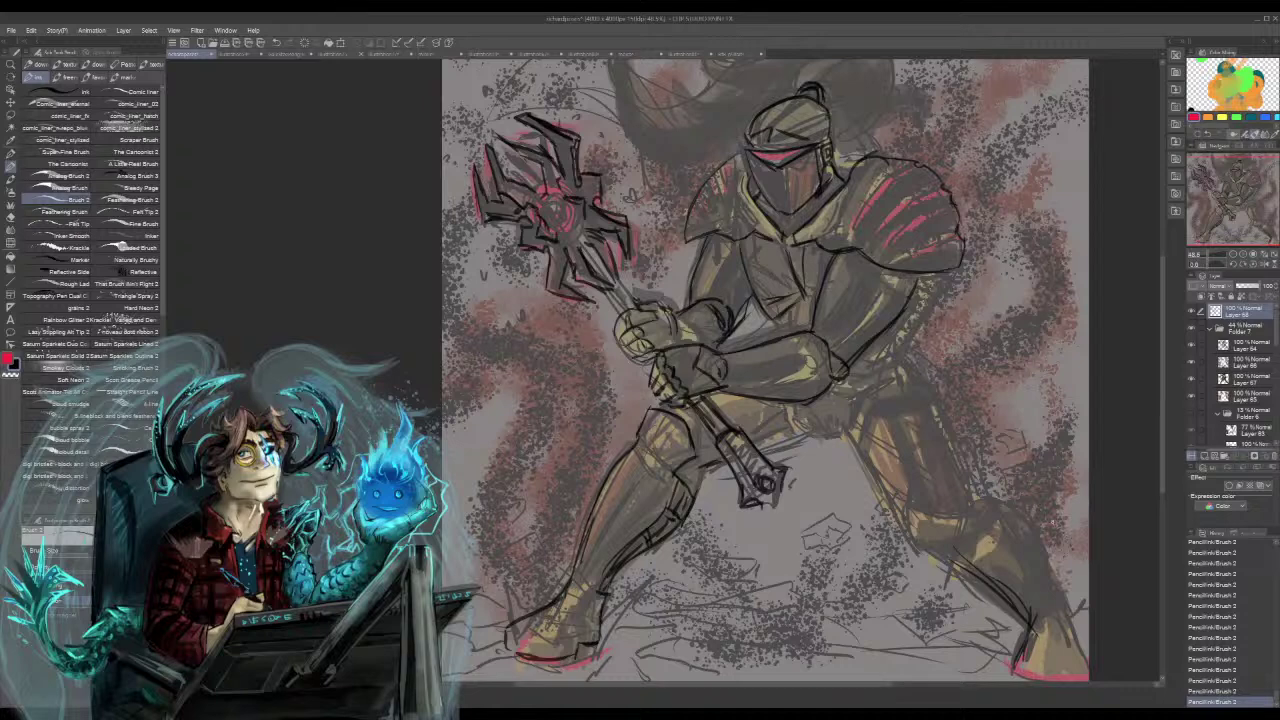
key("ctrl+z")
key("ctrl+z")
key("ctrl+z")
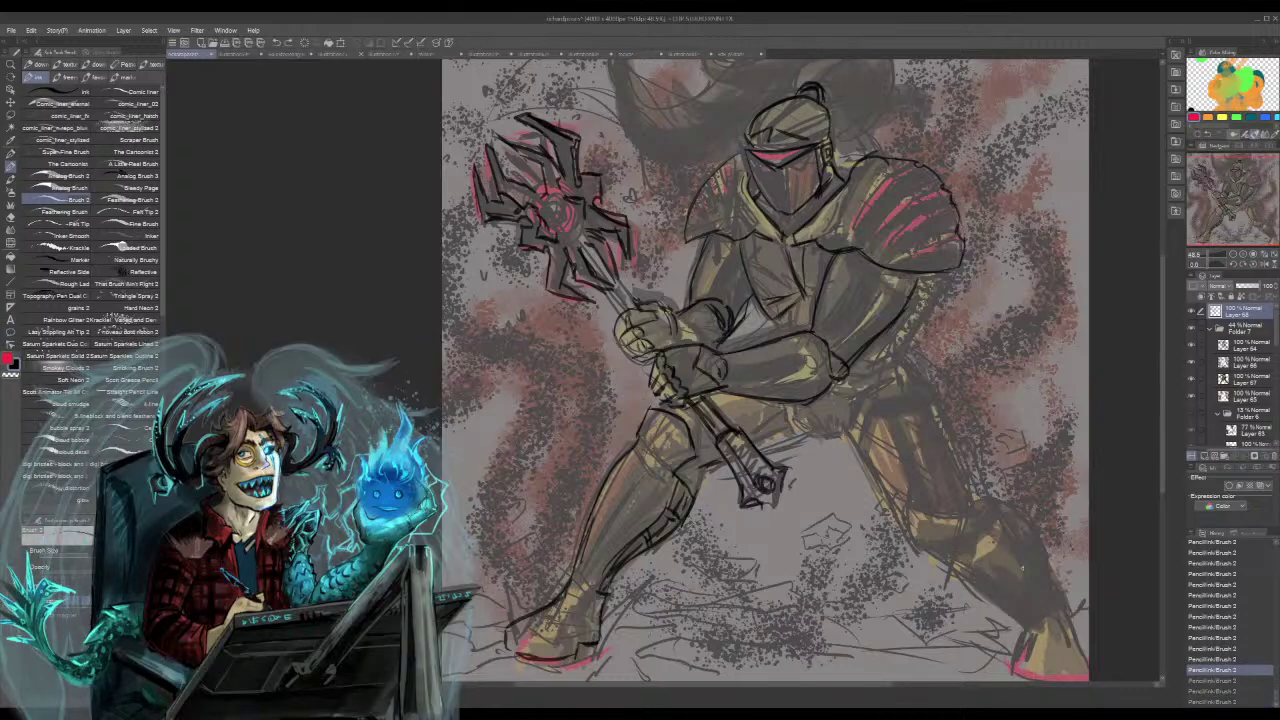
- Ink the underside of the knee guard on the extended leg, undoing the last shin strokes
key("ctrl+y")
key("ctrl+y")
key("ctrl+y")
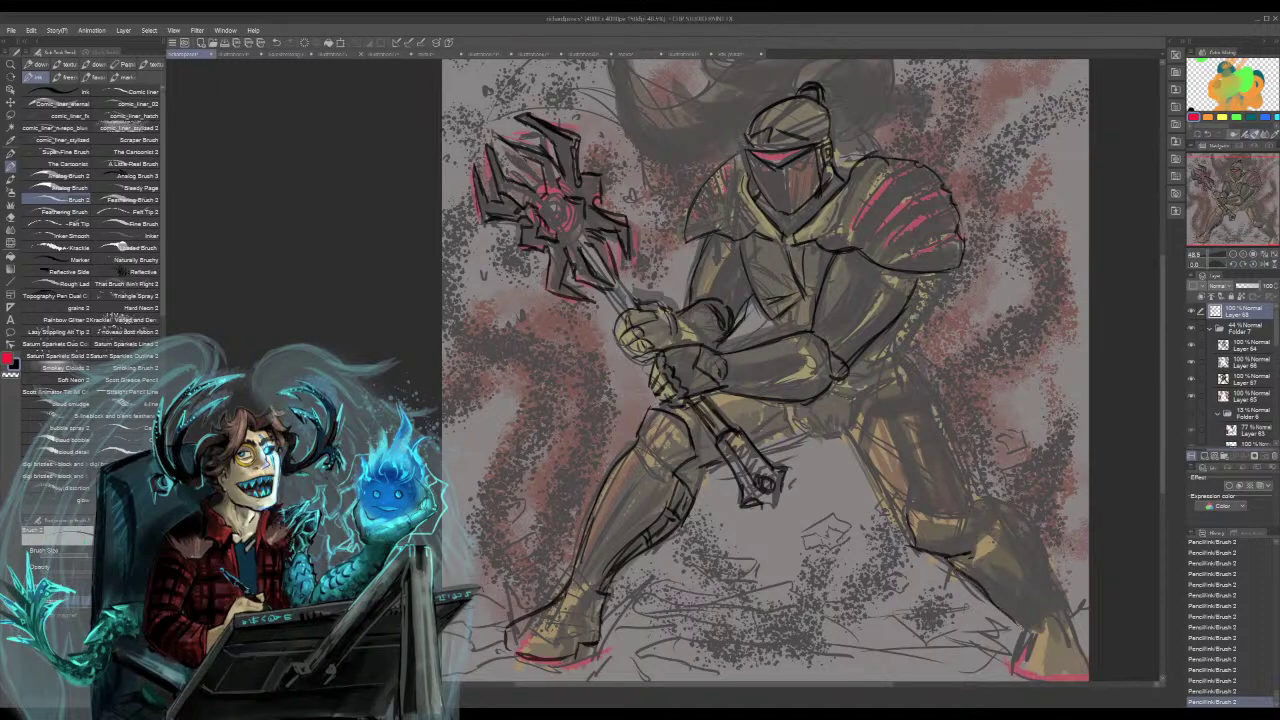
key("ctrl+z")
key("ctrl+z")
key("ctrl+z")
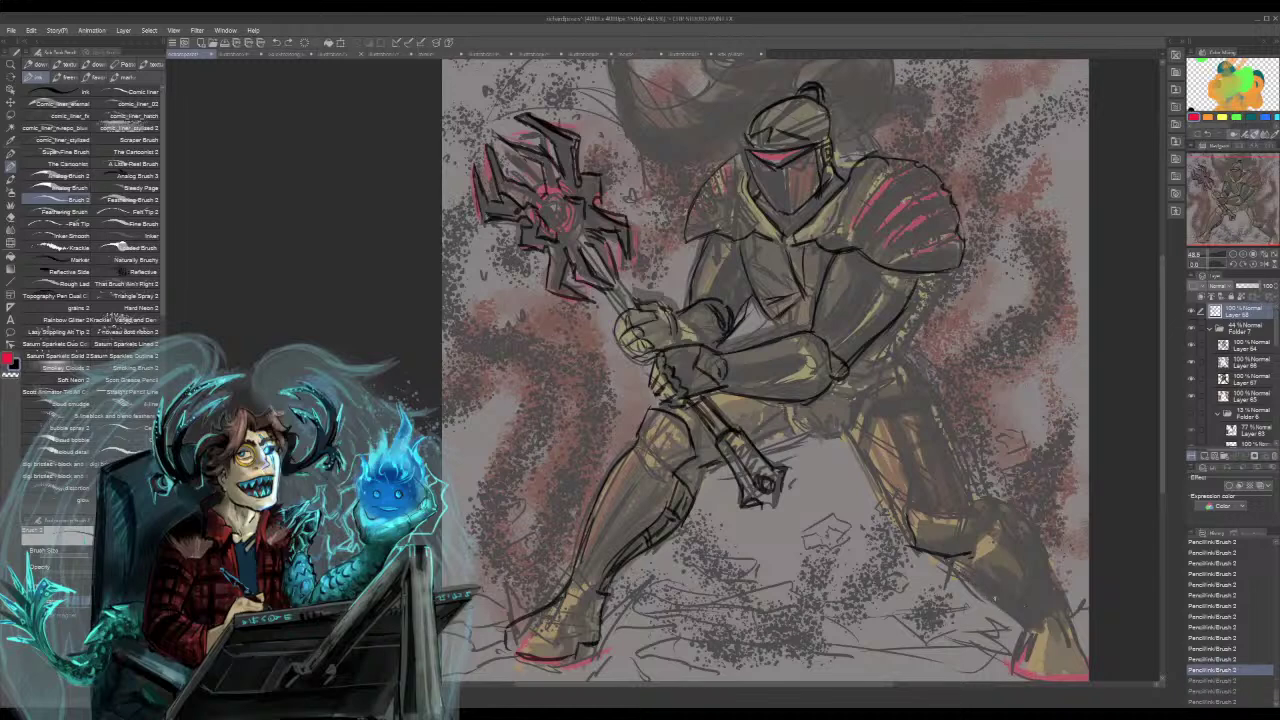
- Ink the extended leg's shin and ankle, its outer knee and calf, and the outer thigh contour
left_click_drag(948, 561, 998, 593)
left_click_drag(996, 587, 1022, 611)
key("ctrl+z")
mouse_move(953, 561)
left_mouse_down()
mouse_move(1030, 630)
mouse_move(1022, 622)
mouse_move(1070, 618)
mouse_move(996, 508)
mouse_move(984, 530)
mouse_move(1026, 510)
mouse_move(1017, 519)
left_mouse_up()
left_click_drag(925, 389, 979, 513)
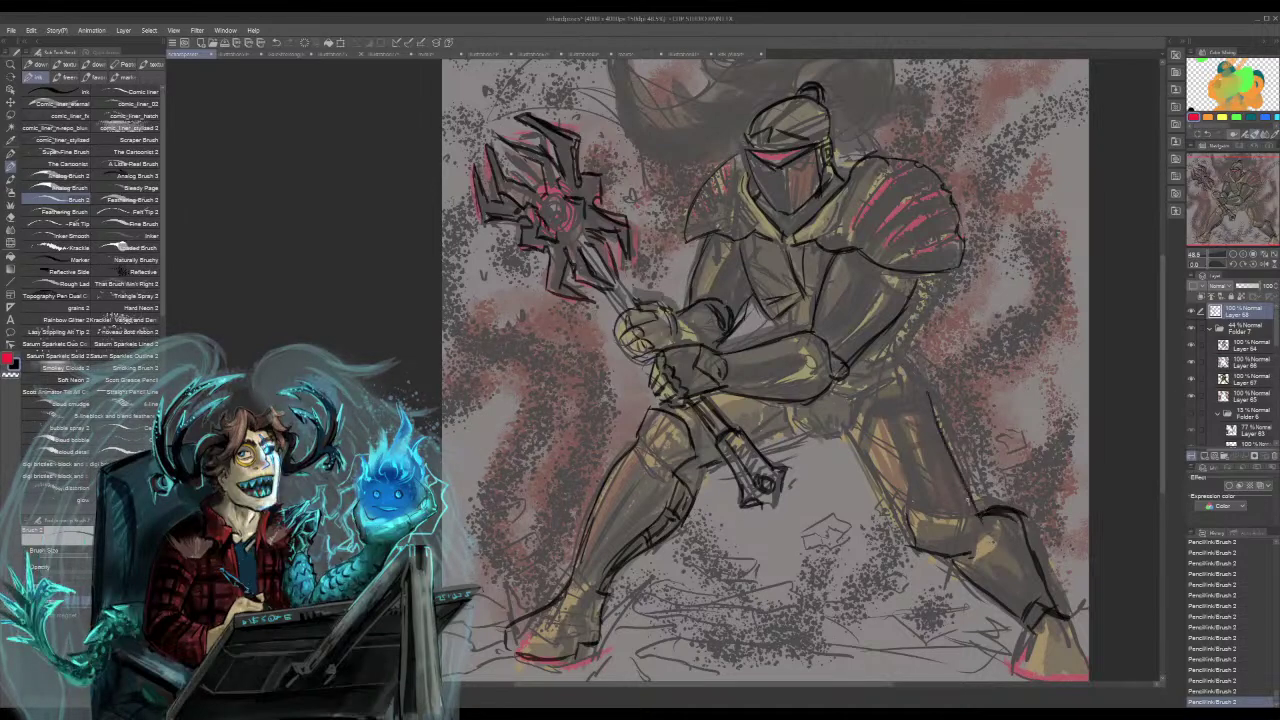
- Strengthen the extended leg's outer thigh and ink the torso side down to the hip, undoing the surplus strokes
left_click_drag(944, 451, 952, 475)
mouse_move(929, 274)
left_mouse_down()
mouse_move(891, 355)
mouse_move(930, 282)
mouse_move(907, 389)
left_mouse_up()
key("ctrl+z")
key("ctrl+z")
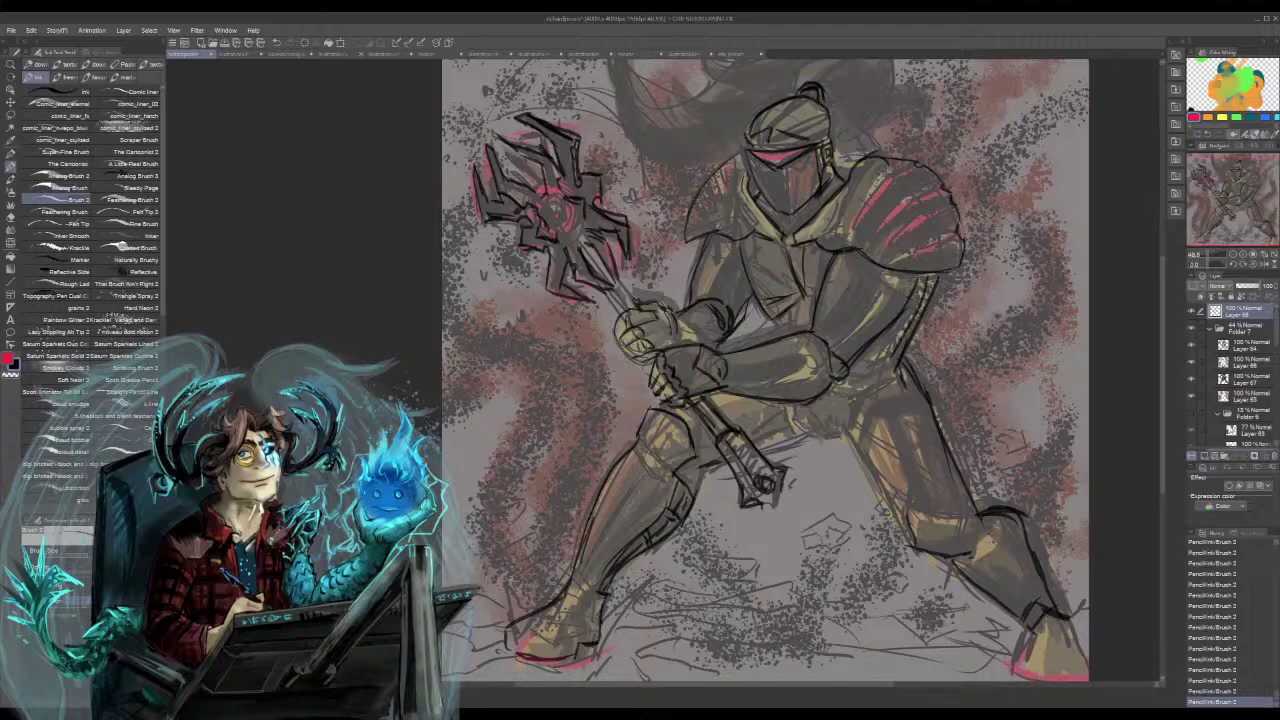
- Ink the extended leg's inner thigh and the crotch line running behind the shaft to the bent leg
left_click_drag(834, 447, 901, 522)
key("ctrl+z")
mouse_move(841, 447)
left_mouse_down()
mouse_move(921, 539)
mouse_move(896, 510)
left_mouse_up()
left_click_drag(704, 474, 750, 462)
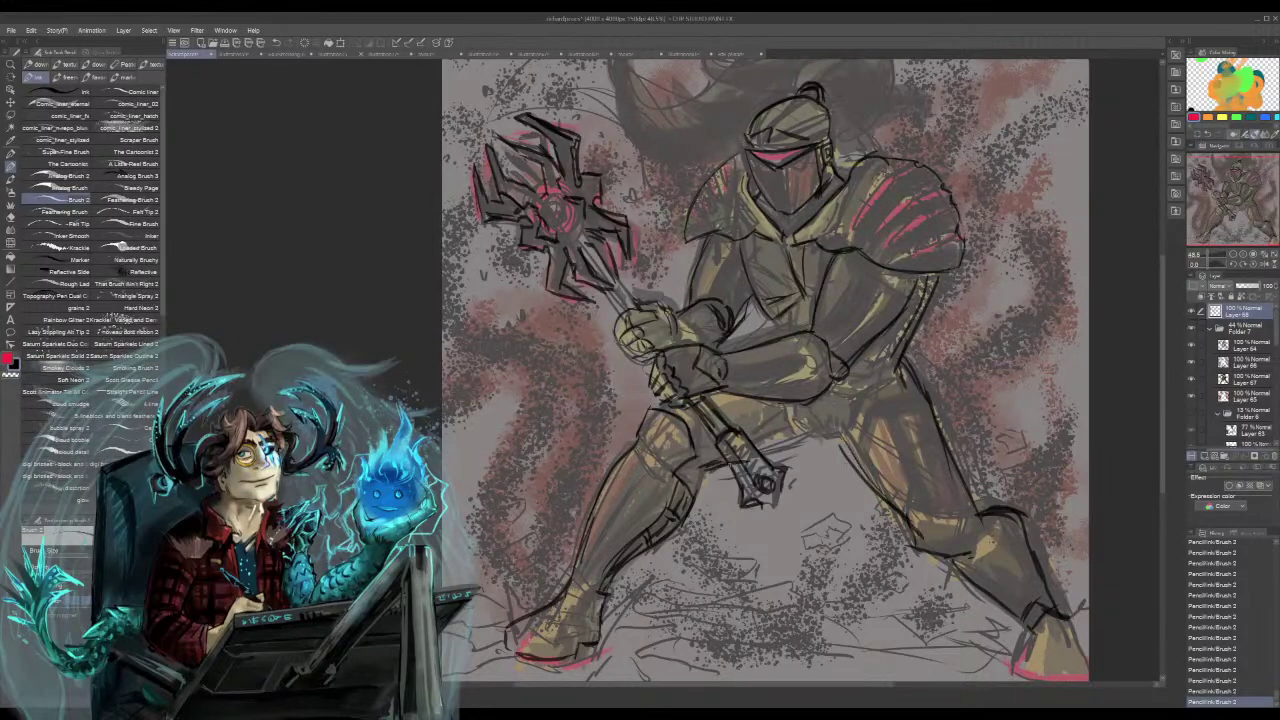
left_click_drag(818, 434, 770, 453)
left_click_drag(669, 402, 683, 408)
- Ink the hip line and the upper thigh armour edges of the extended leg, and save the file
mouse_move(825, 439)
left_mouse_down()
mouse_move(843, 443)
mouse_move(864, 394)
mouse_move(910, 478)
mouse_move(914, 465)
left_mouse_up()
key("ctrl+s")
left_click_drag(854, 382, 902, 356)
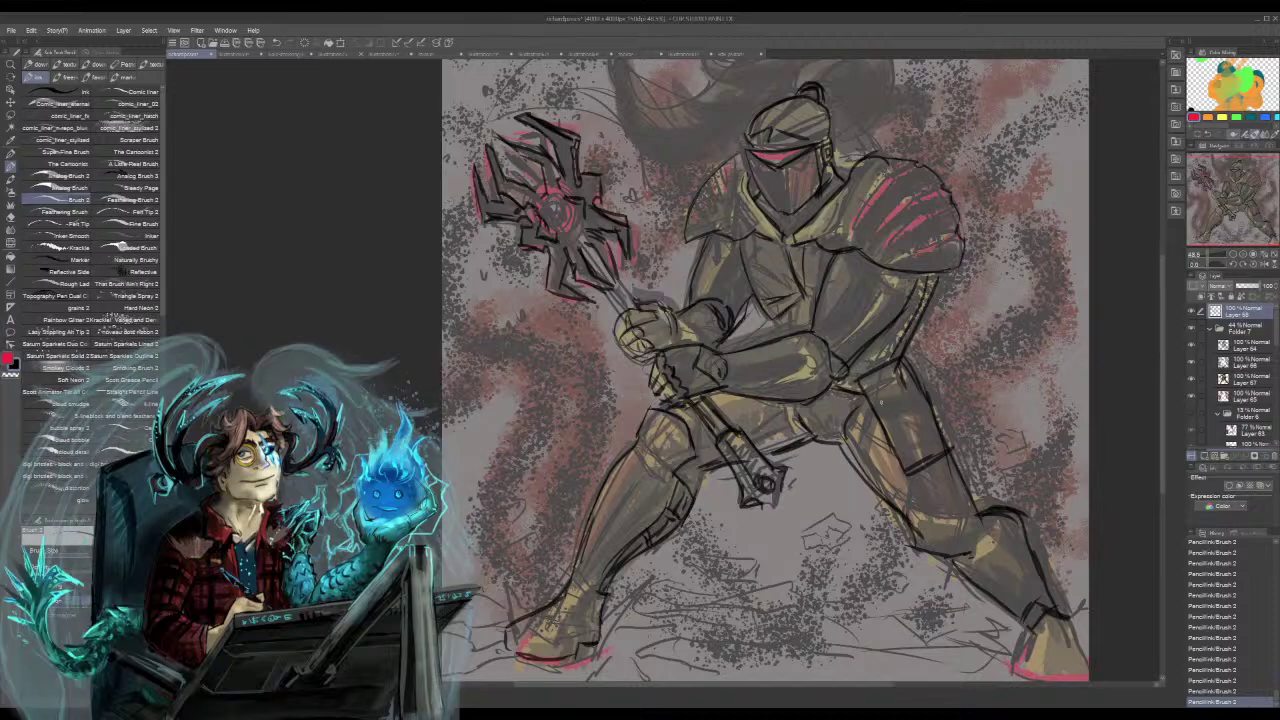
- Ink the layered armour plates on the extended leg's outer thigh and the waist edge beneath the forearm
mouse_move(882, 404)
left_mouse_down()
mouse_move(932, 366)
mouse_move(950, 417)
mouse_move(931, 429)
mouse_move(962, 426)
mouse_move(966, 443)
left_mouse_up()
left_click_drag(912, 476, 932, 461)
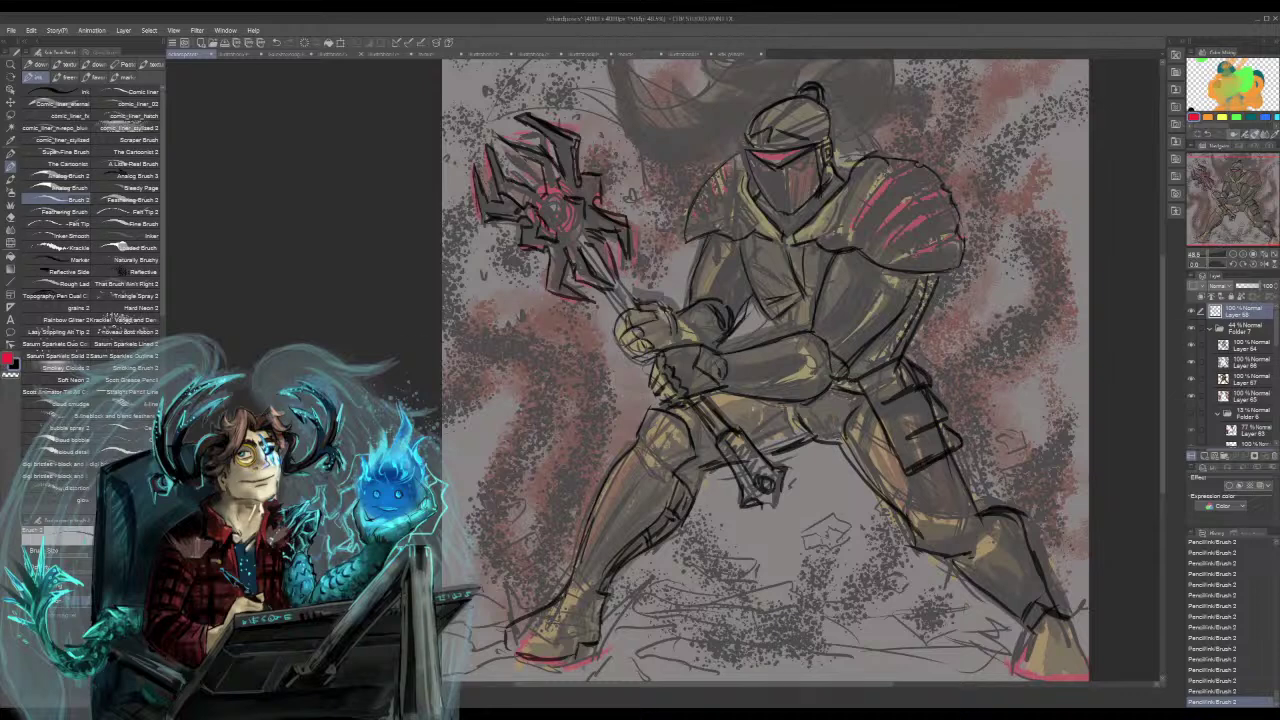
left_click_drag(726, 405, 762, 401)
mouse_move(678, 408)
left_mouse_down()
mouse_move(700, 422)
mouse_move(726, 404)
left_mouse_up()
- Ink the helmet plume's upper curls and its rounded outer contour on the side away from the weapon
left_click_drag(1238, 196, 1240, 181)
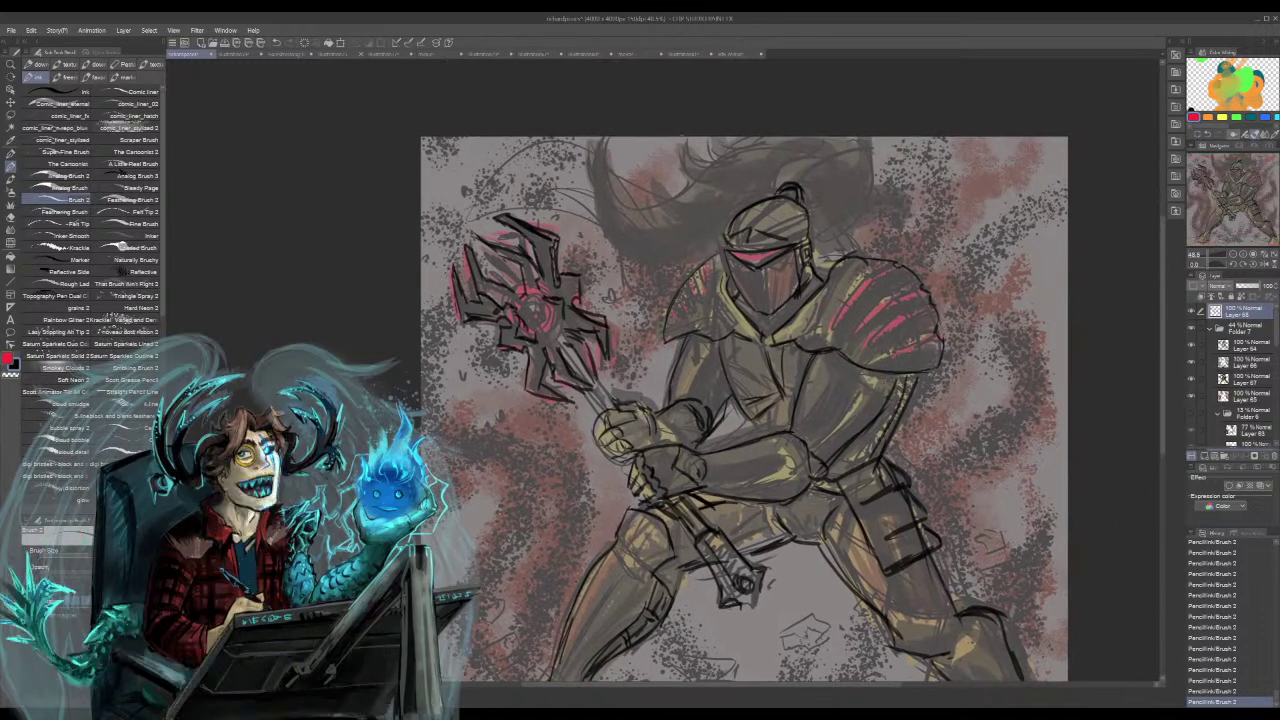
mouse_move(683, 141)
left_mouse_down()
mouse_move(706, 185)
mouse_move(699, 163)
mouse_move(776, 151)
mouse_move(756, 145)
left_mouse_up()
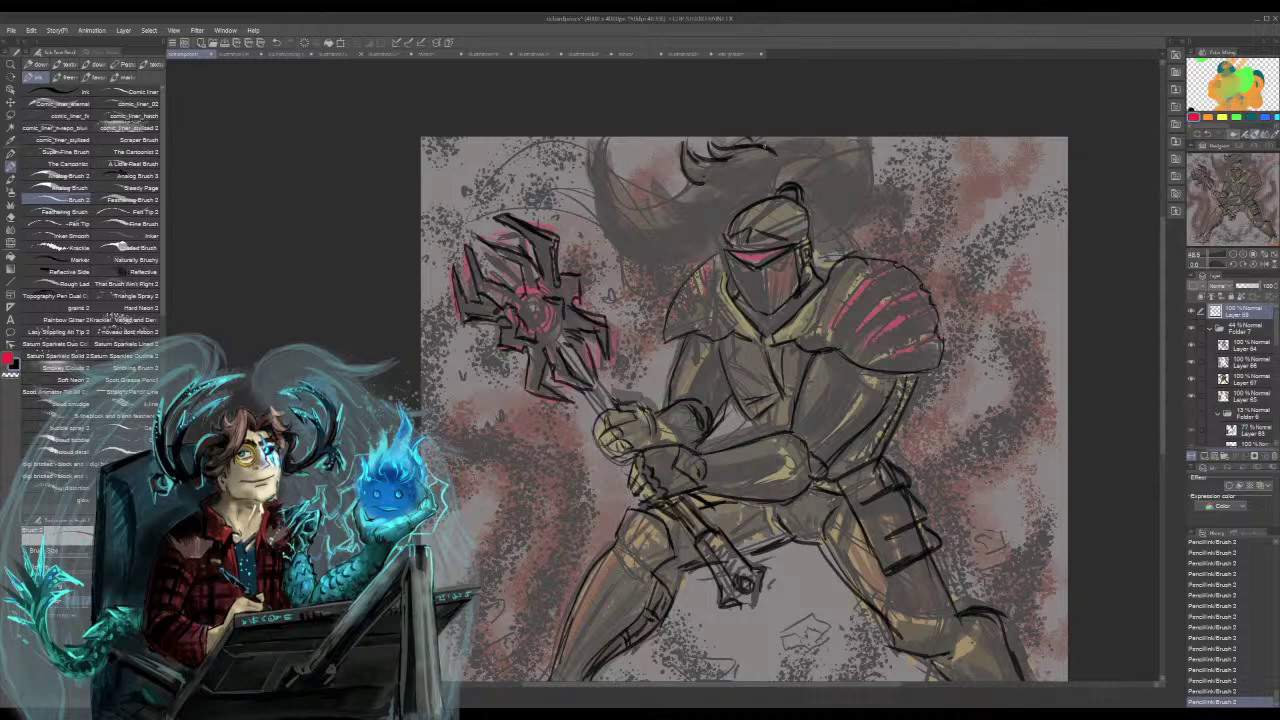
left_click_drag(850, 138, 862, 205)
mouse_move(854, 138)
left_mouse_down()
mouse_move(859, 226)
mouse_move(895, 194)
mouse_move(890, 185)
mouse_move(858, 230)
left_mouse_up()
key("ctrl+z")
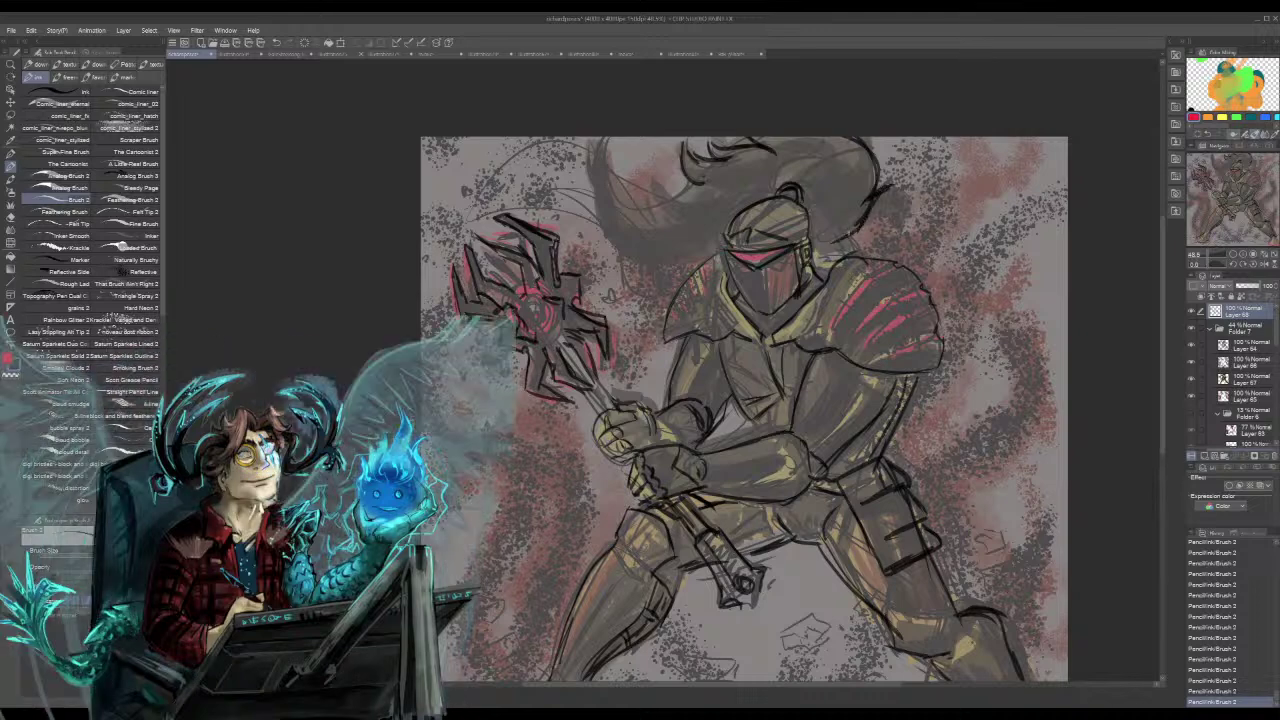
key("ctrl+z")
key("ctrl+z")
key("ctrl+y")
key("ctrl+y")
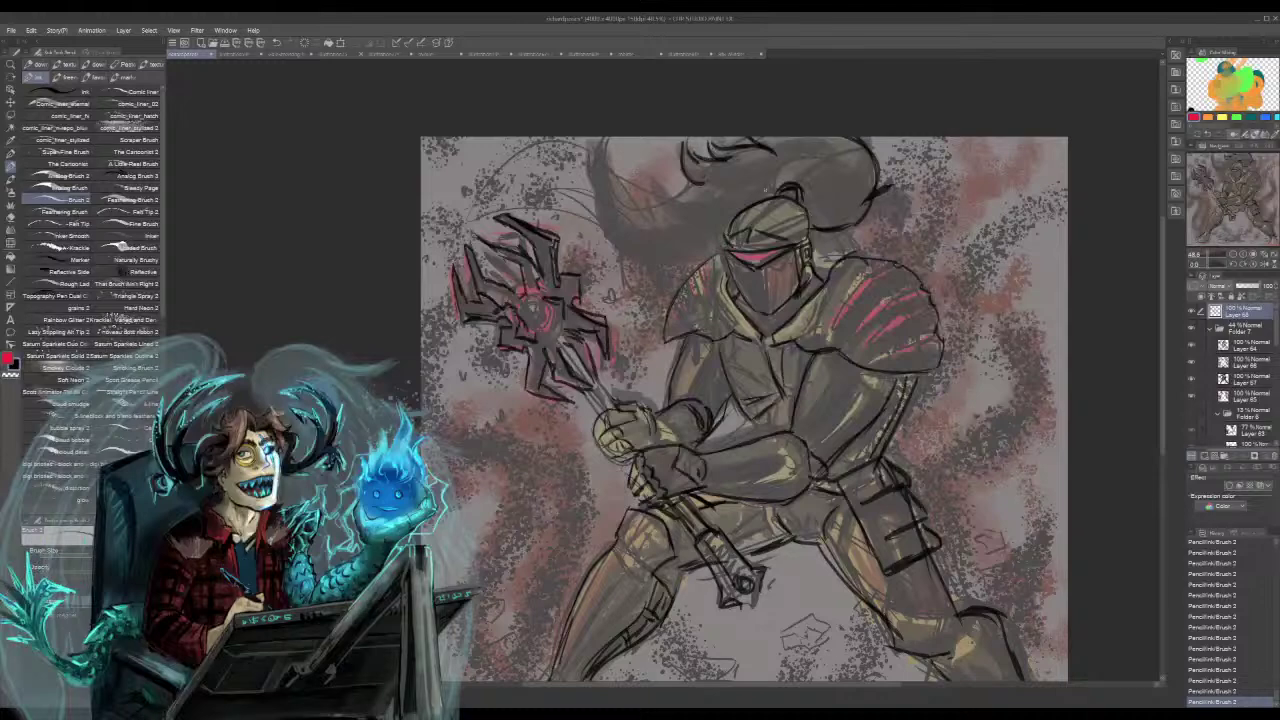
- Ink the short strands where the plume rises from the helmet, undoing and redrawing them
mouse_move(768, 152)
left_mouse_down()
mouse_move(782, 168)
mouse_move(752, 162)
left_mouse_up()
key("ctrl+z")
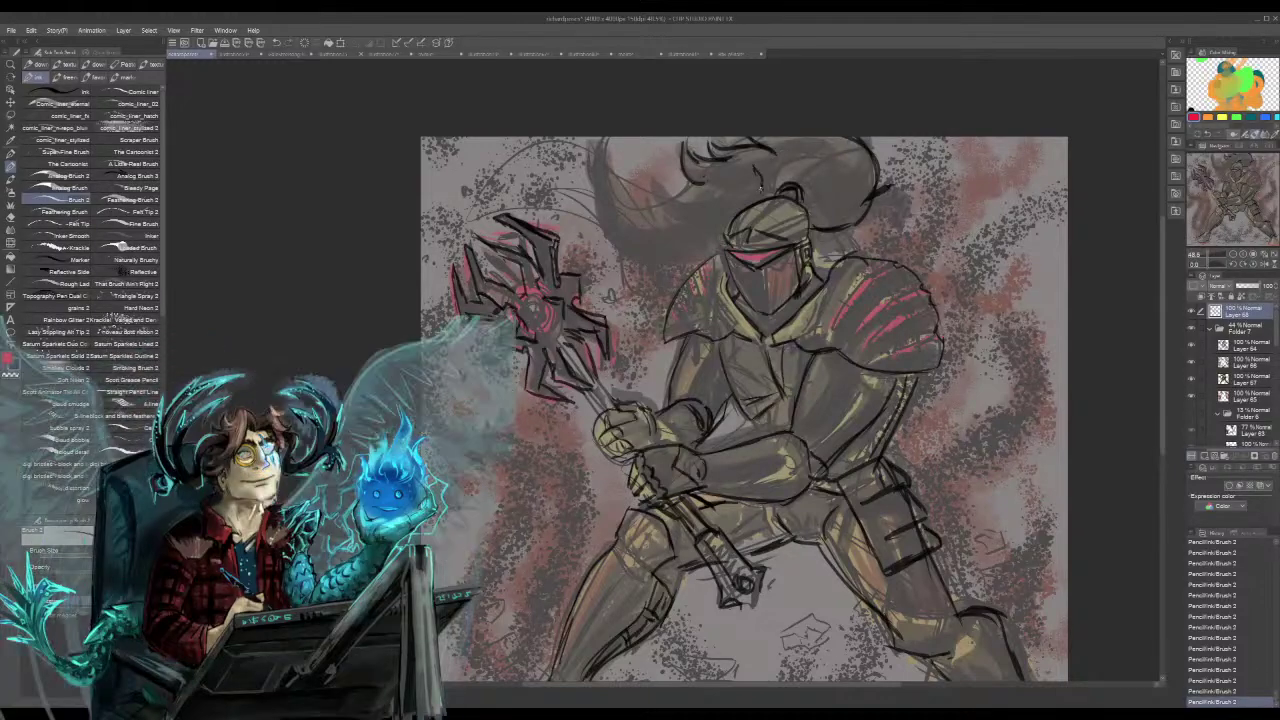
key("ctrl+z")
key("ctrl+z")
key("ctrl+z")
key("ctrl+z")
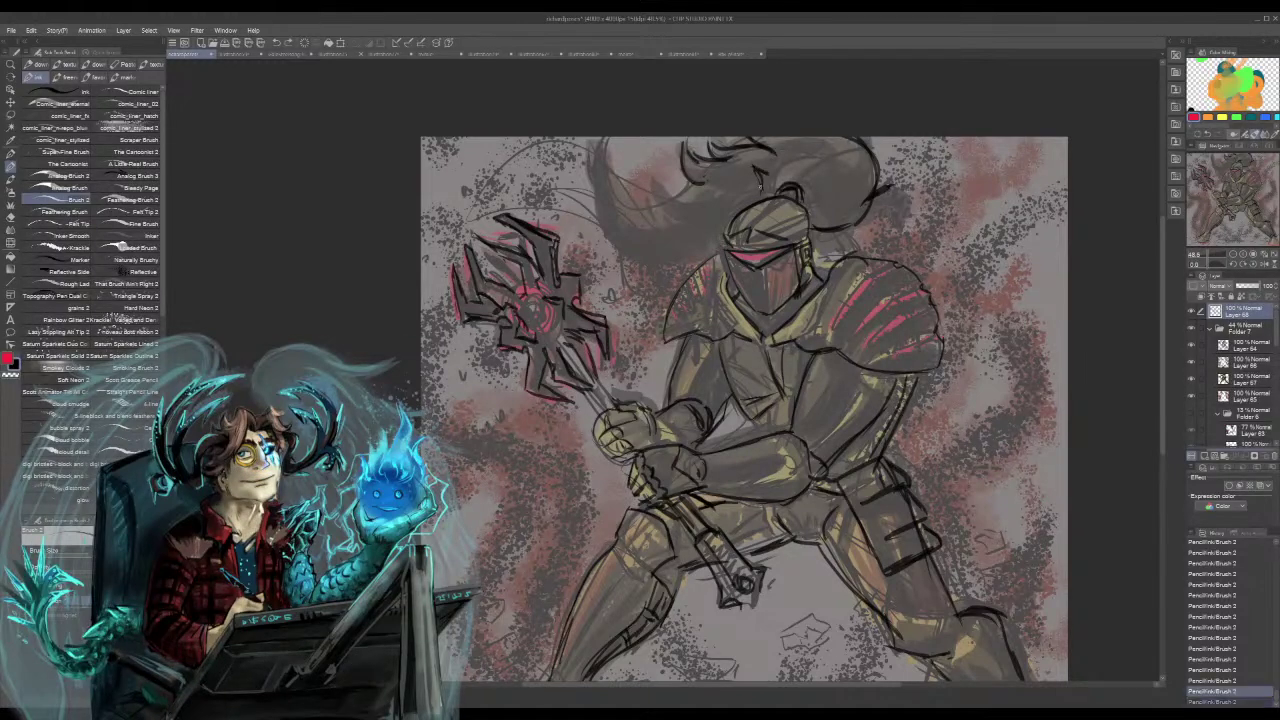
left_click_drag(756, 168, 767, 179)
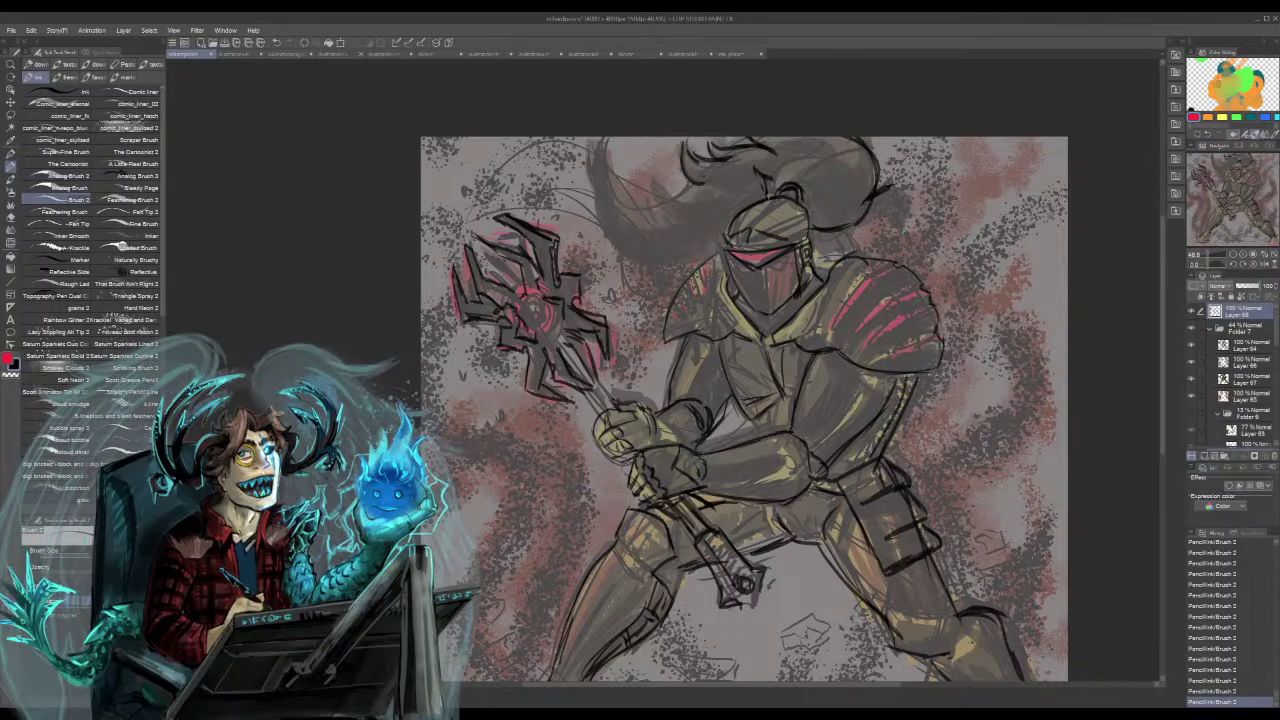
- Ink the plume's lower contour sweeping from the helmet toward the weapon, undoing the rejected strokes
left_click_drag(716, 243, 664, 262)
mouse_move(711, 243)
left_mouse_down()
mouse_move(692, 251)
mouse_move(592, 164)
mouse_move(632, 258)
mouse_move(687, 252)
mouse_move(717, 231)
mouse_move(672, 263)
left_mouse_up()
key("ctrl+z")
key("ctrl+z")
key("ctrl+z")
key("ctrl+z")
key("ctrl+z")
left_click_drag(670, 218, 595, 252)
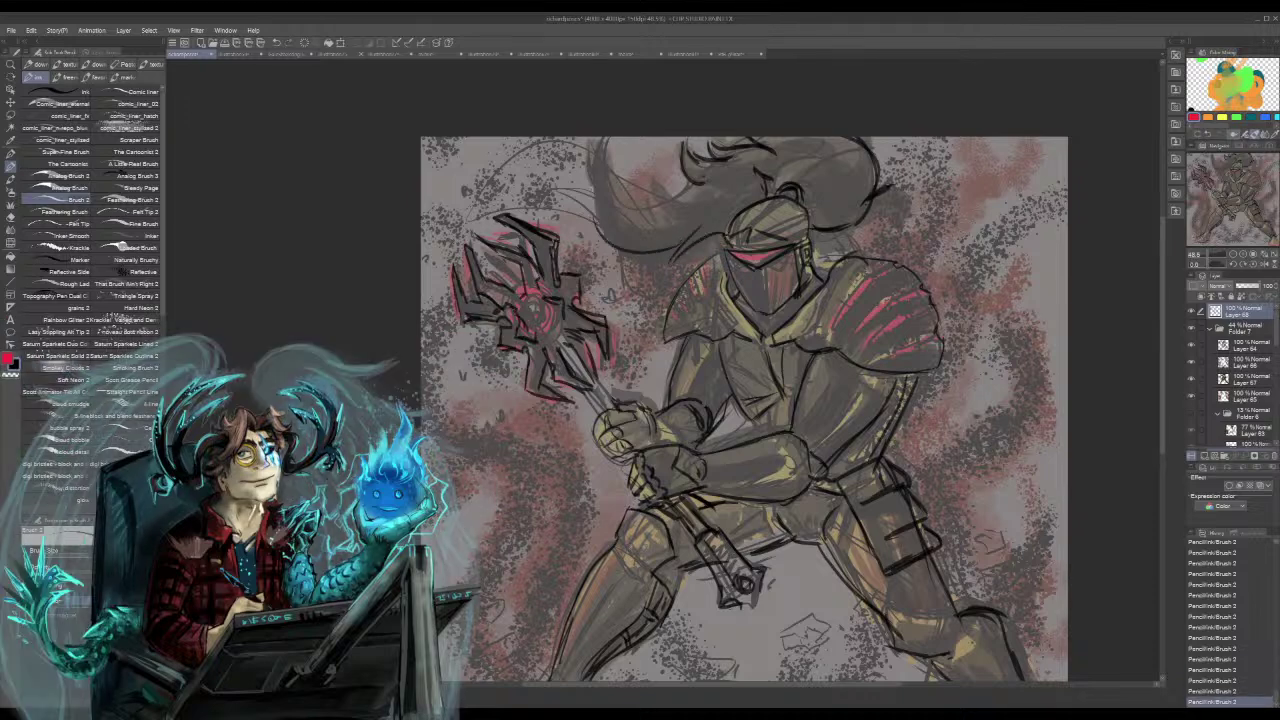
- Ink the plume's curled tip and its jagged inner edge, replacing the first version of the inner strands
left_click_drag(604, 154, 590, 240)
mouse_move(600, 172)
left_mouse_down()
mouse_move(657, 221)
mouse_move(620, 203)
mouse_move(686, 207)
left_mouse_up()
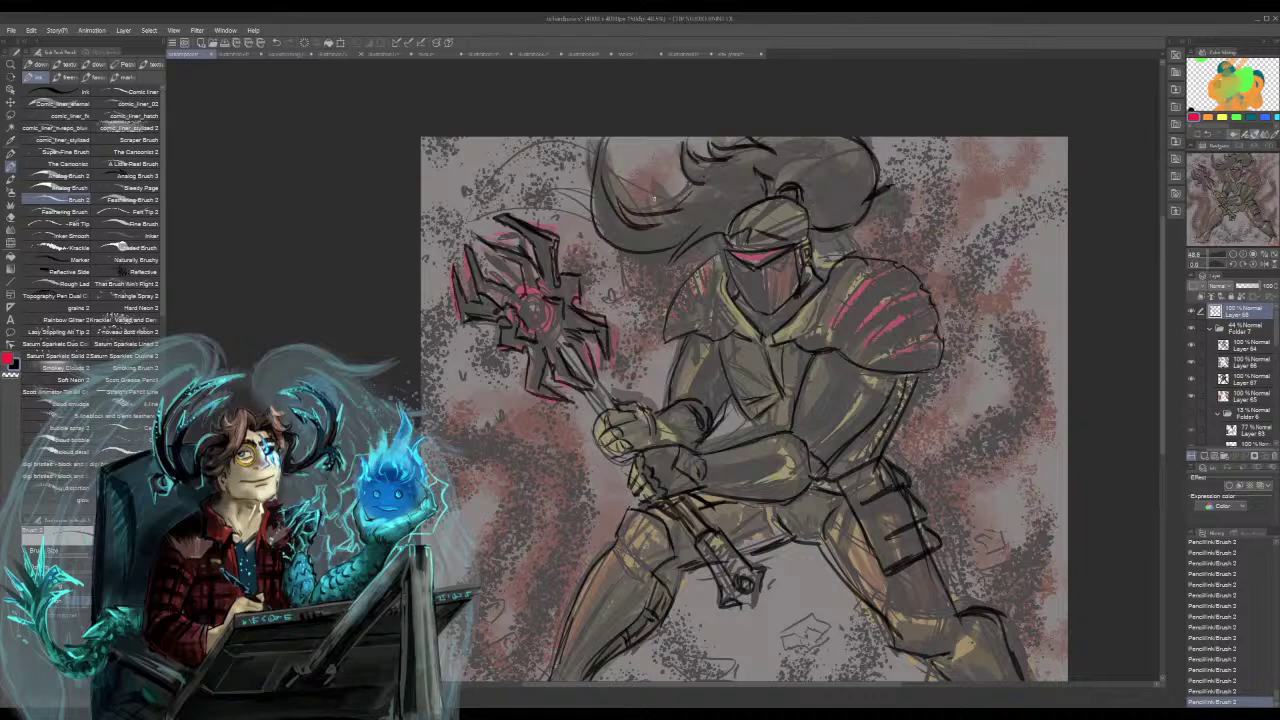
key("ctrl+z")
key("ctrl+z")
key("ctrl+z")
mouse_move(610, 180)
left_mouse_down()
mouse_move(652, 221)
mouse_move(696, 180)
left_mouse_up()
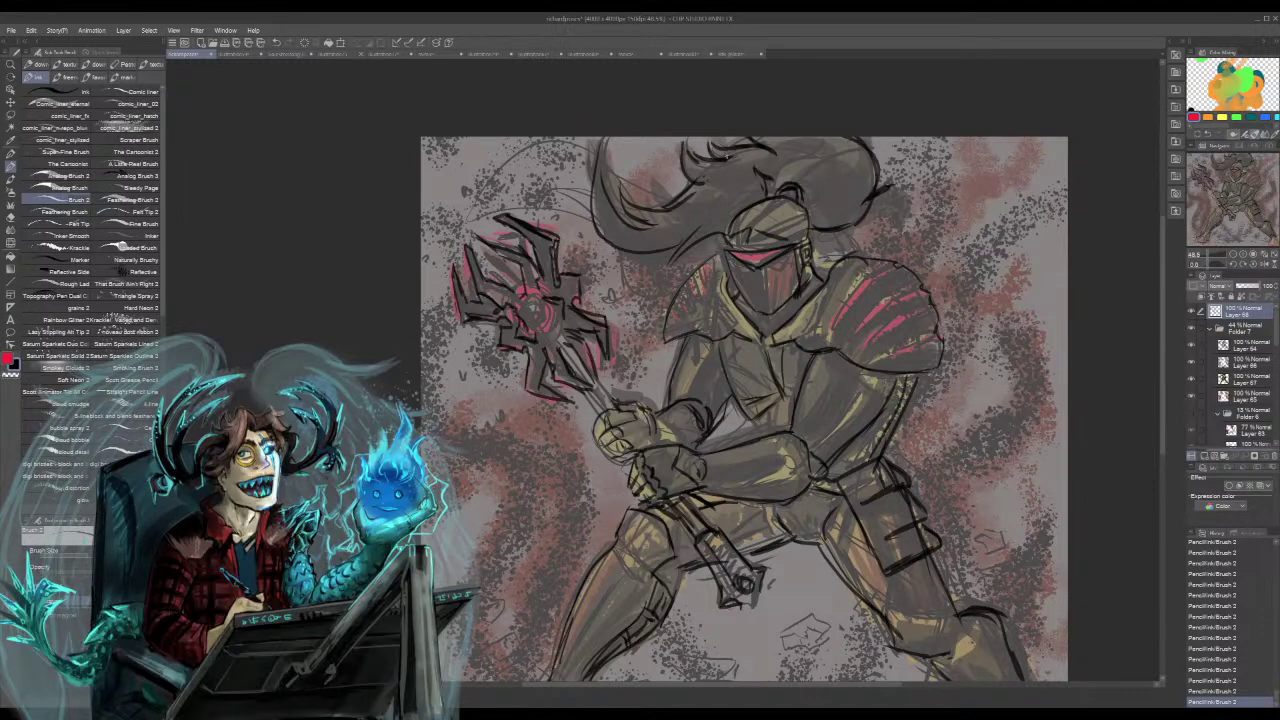
- Ink the upper arm's inner edge and the torso side beneath the large shoulder plate, undoing the trial torso strokes
left_click_drag(1226, 192, 1228, 205)
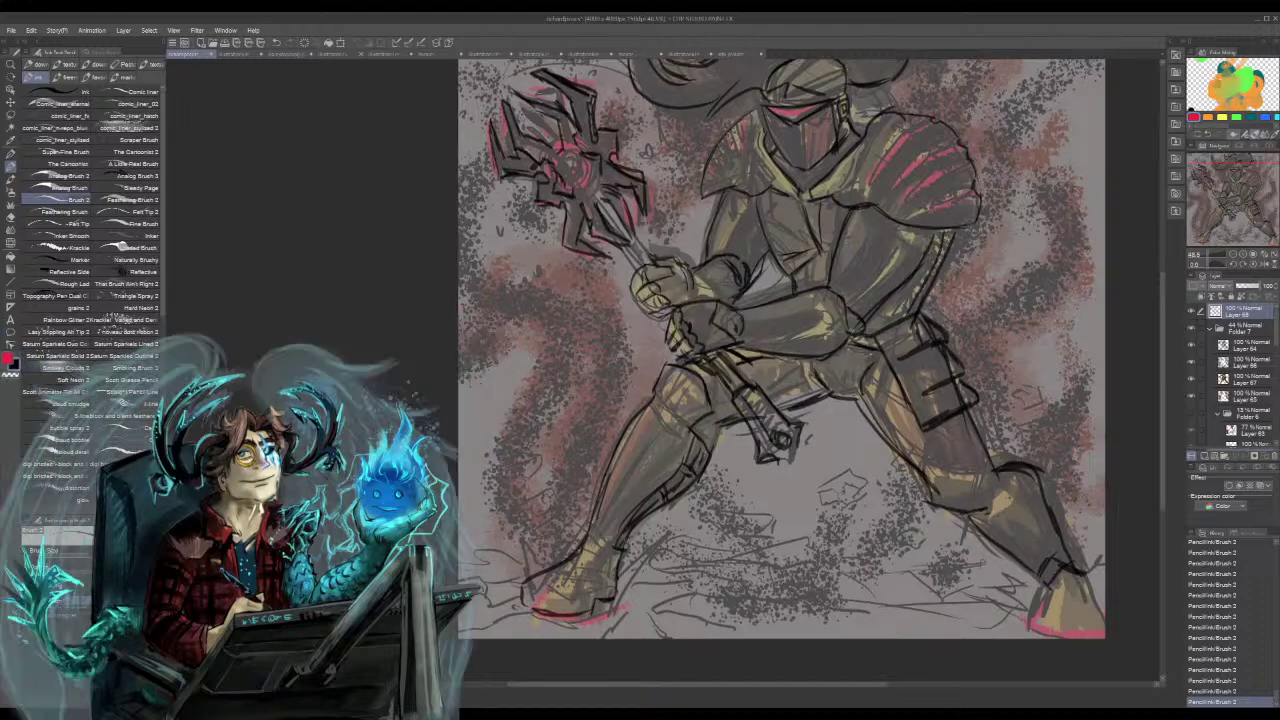
key("ctrl+z")
left_click_drag(789, 276, 798, 294)
left_click_drag(870, 202, 845, 240)
left_click_drag(940, 230, 924, 300)
key("ctrl+z")
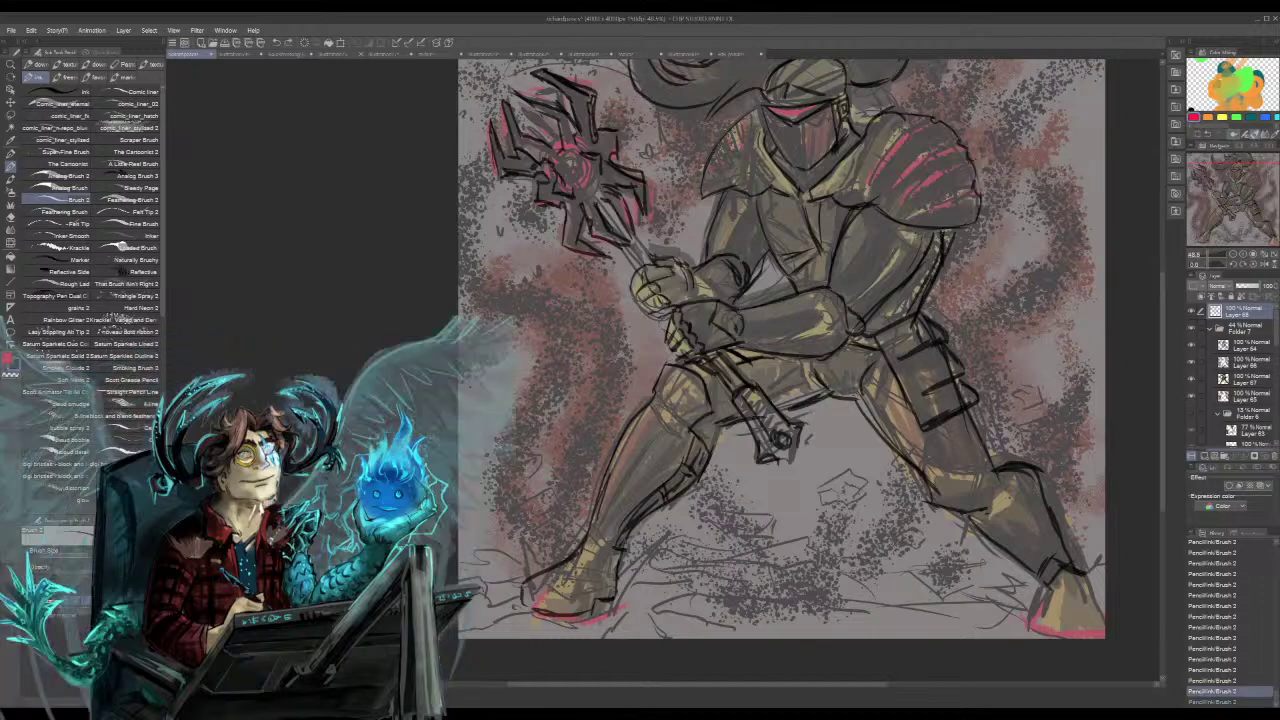
left_click_drag(942, 250, 922, 302)
mouse_move(880, 190)
left_mouse_down()
mouse_move(897, 314)
mouse_move(896, 302)
left_mouse_up()
key("ctrl+z")
key("ctrl+z")
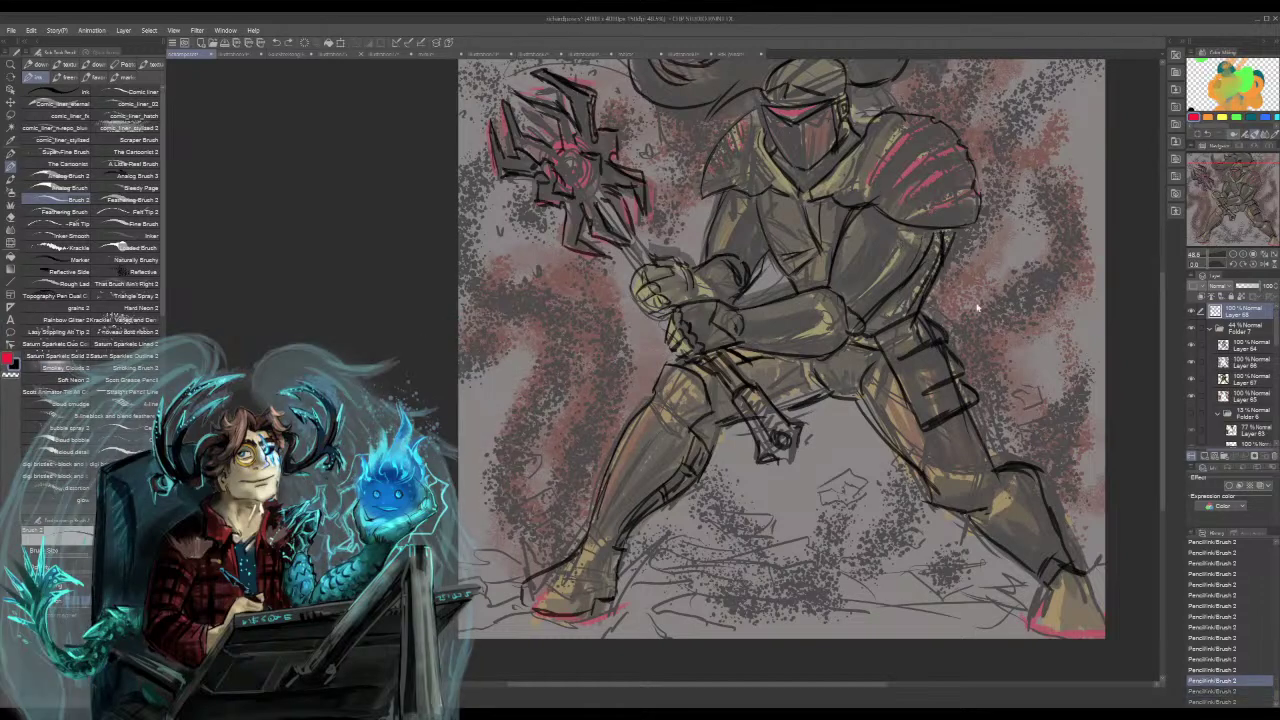
- Add a new raster layer and ink the torso contour through the arm plus the chest panel lines
left_click(1198, 456)
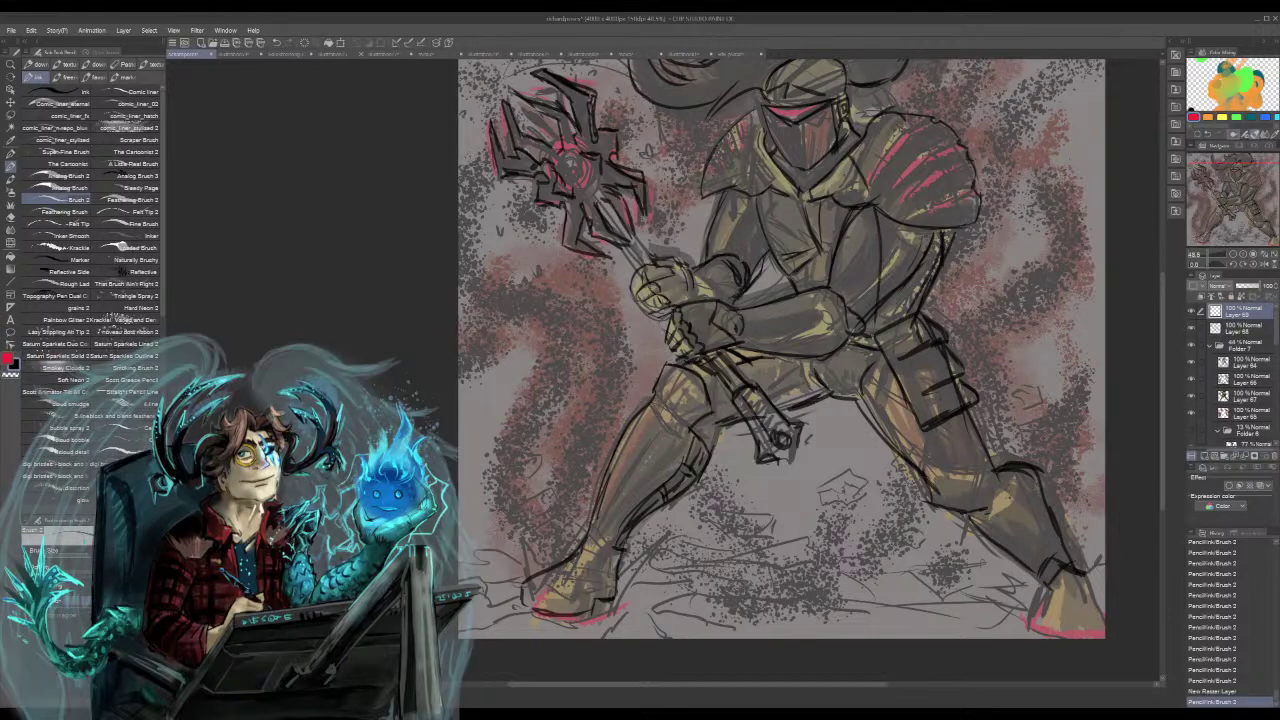
left_click_drag(854, 168, 880, 346)
mouse_move(826, 204)
left_mouse_down()
mouse_move(824, 274)
mouse_move(818, 250)
left_mouse_up()
left_click_drag(778, 198, 787, 261)
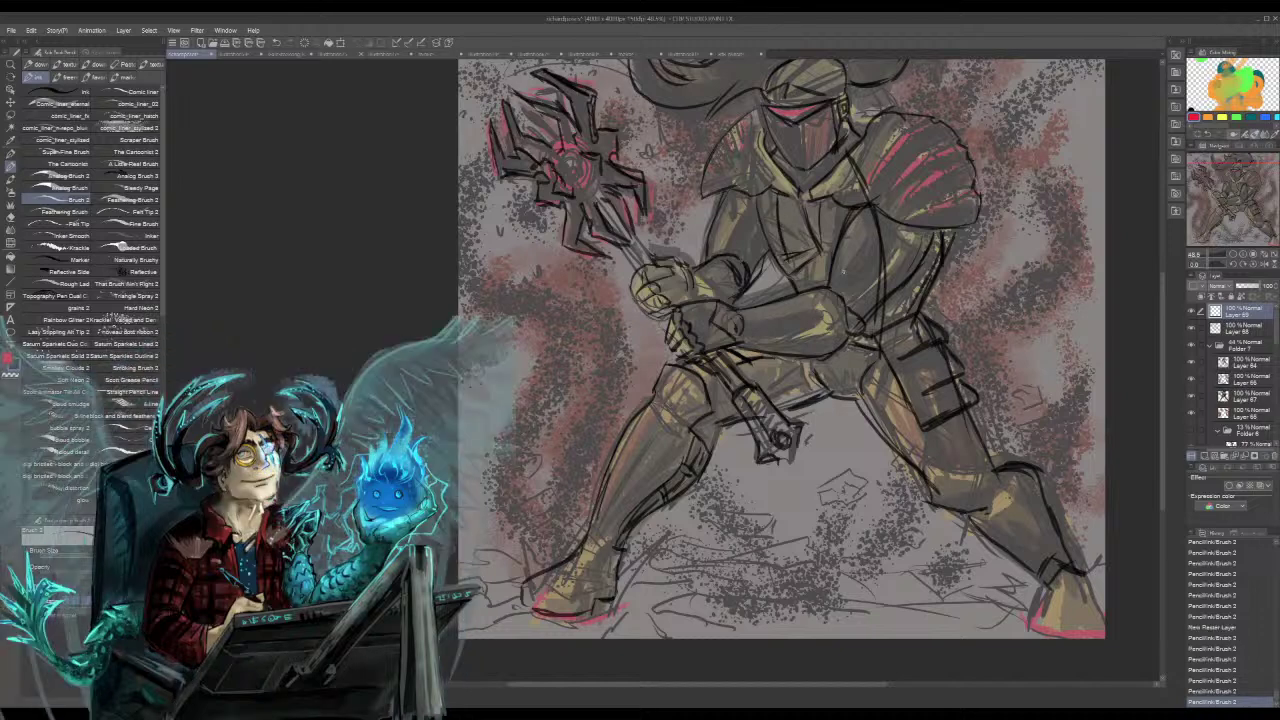
- Undo the last chest panel lines and redraw the panel beneath the collar with its lower edge
key("ctrl+z")
key("ctrl+z")
mouse_move(804, 198)
left_mouse_down()
mouse_move(816, 248)
mouse_move(794, 250)
mouse_move(773, 225)
mouse_move(785, 260)
left_mouse_up()
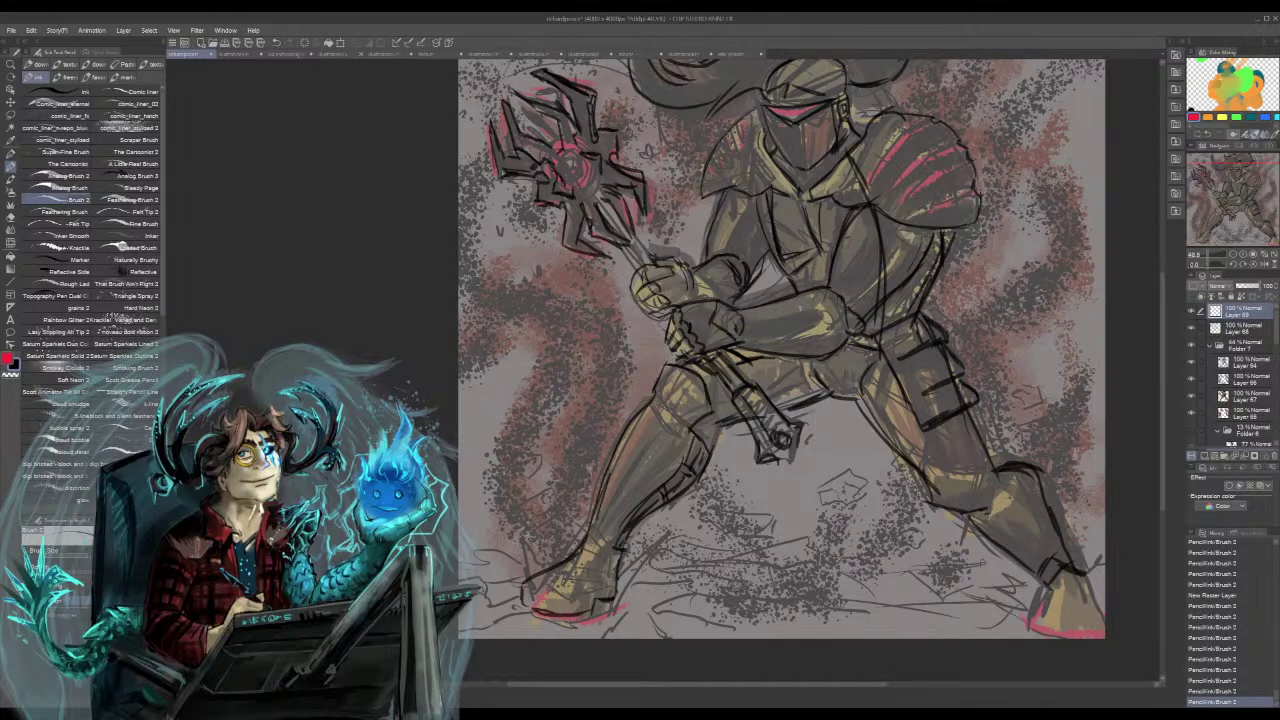
left_click_drag(769, 226, 807, 295)
- Select the original line art layer and erase its old lines along the chest's weapon-side edge
left_click(1243, 328)
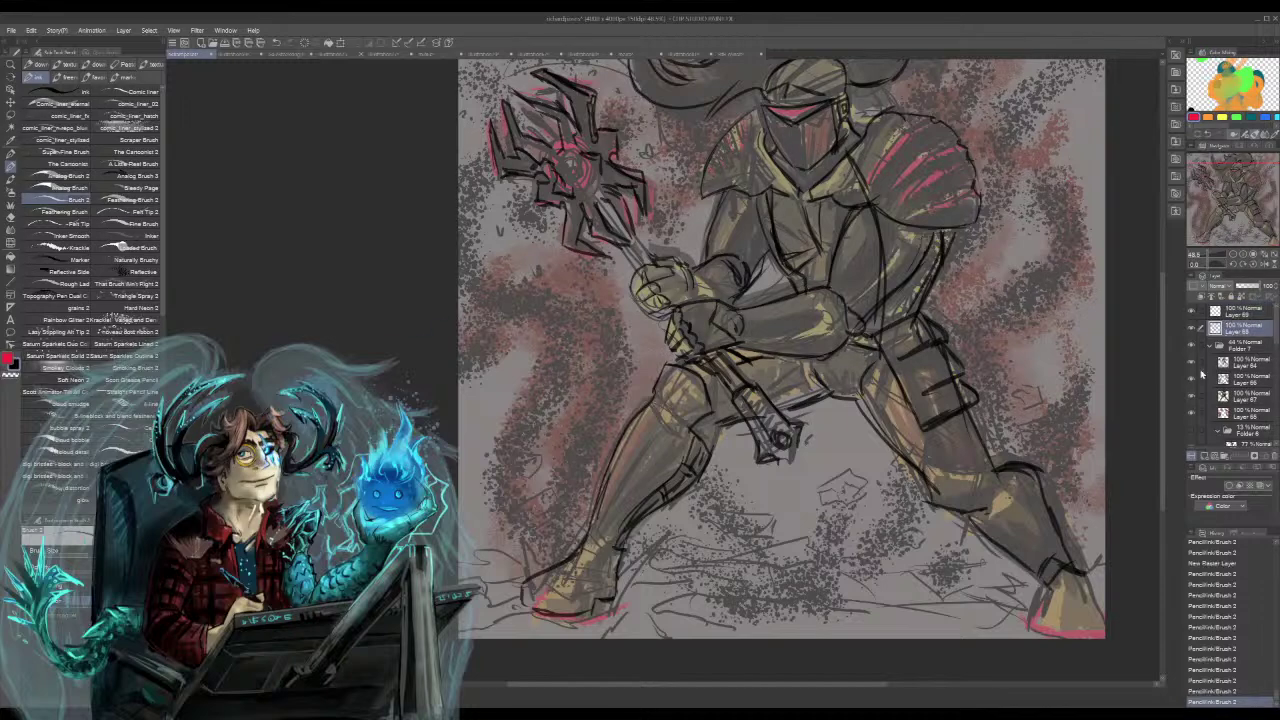
left_click_drag(766, 238, 770, 252)
left_click_drag(779, 262, 790, 284)
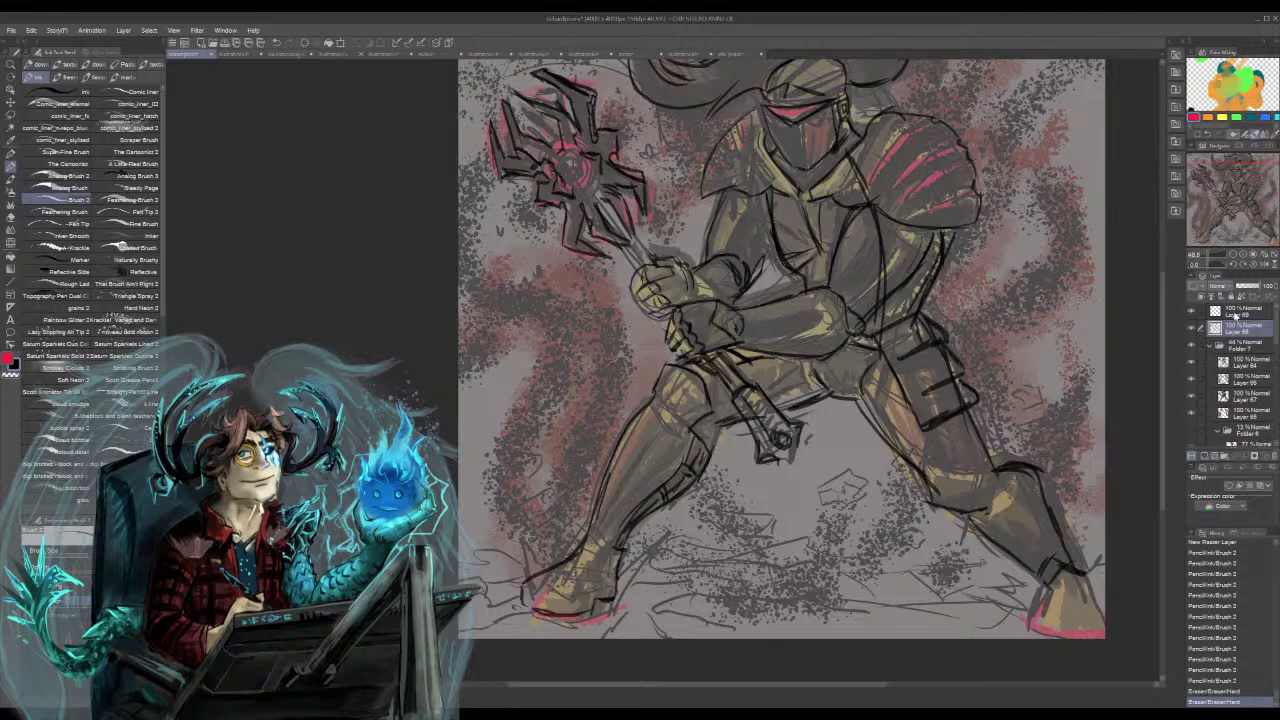
- Redraw the small lines between the chest and the far forearm, undoing the last stroke
left_click_drag(768, 228, 774, 250)
mouse_move(772, 240)
left_mouse_down()
mouse_move(782, 258)
mouse_move(800, 254)
left_mouse_up()
mouse_move(783, 260)
left_mouse_down()
mouse_move(796, 270)
mouse_move(749, 301)
mouse_move(772, 284)
left_mouse_up()
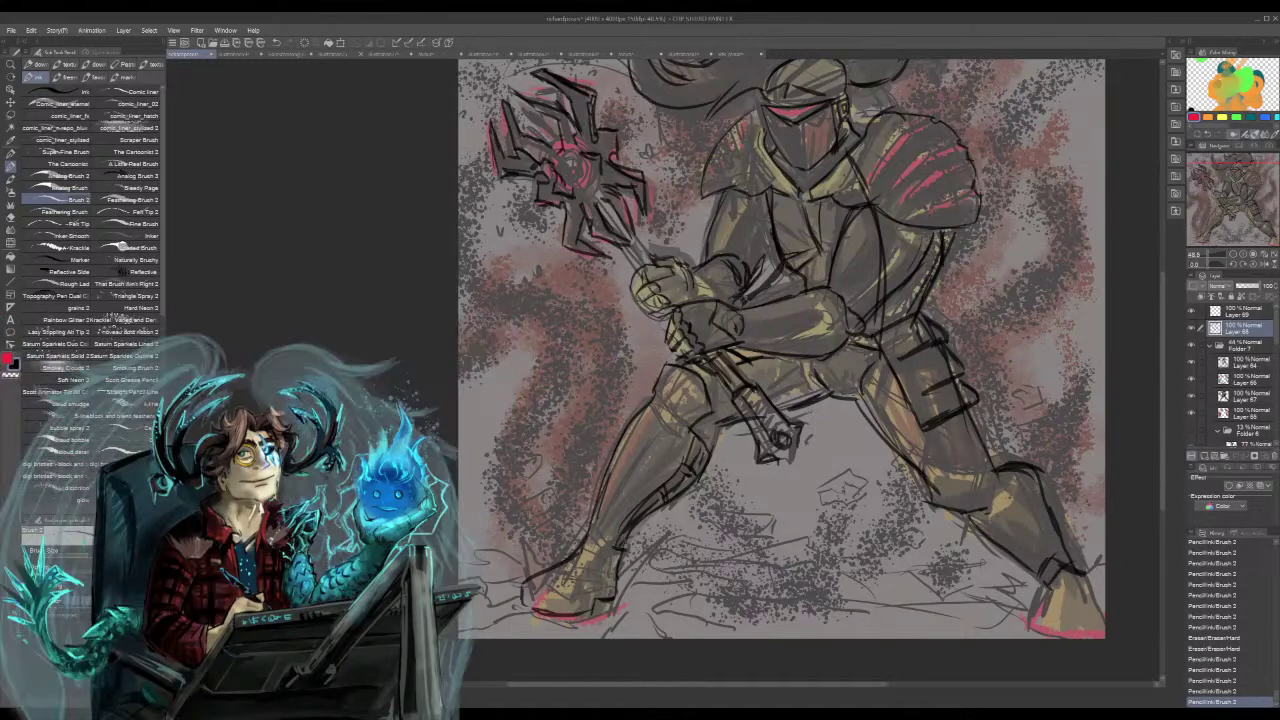
key("ctrl+z")
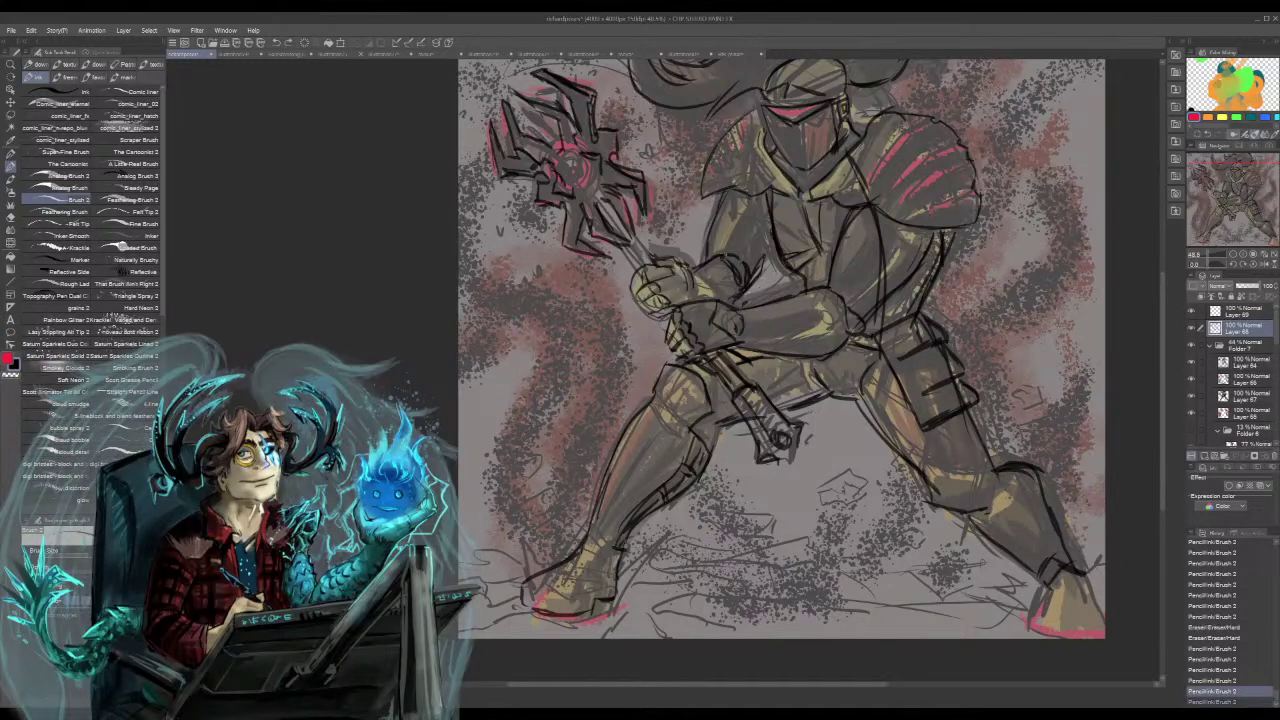
- Ink the weapon-side upper arm and elbow lines beside the chest, erasing the excess strokes where they overlap
left_click_drag(739, 219, 726, 255)
left_click_drag(738, 222, 727, 254)
mouse_move(740, 212)
left_mouse_down()
mouse_move(721, 252)
mouse_move(754, 290)
mouse_move(740, 300)
left_mouse_up()
left_click_drag(779, 263, 745, 297)
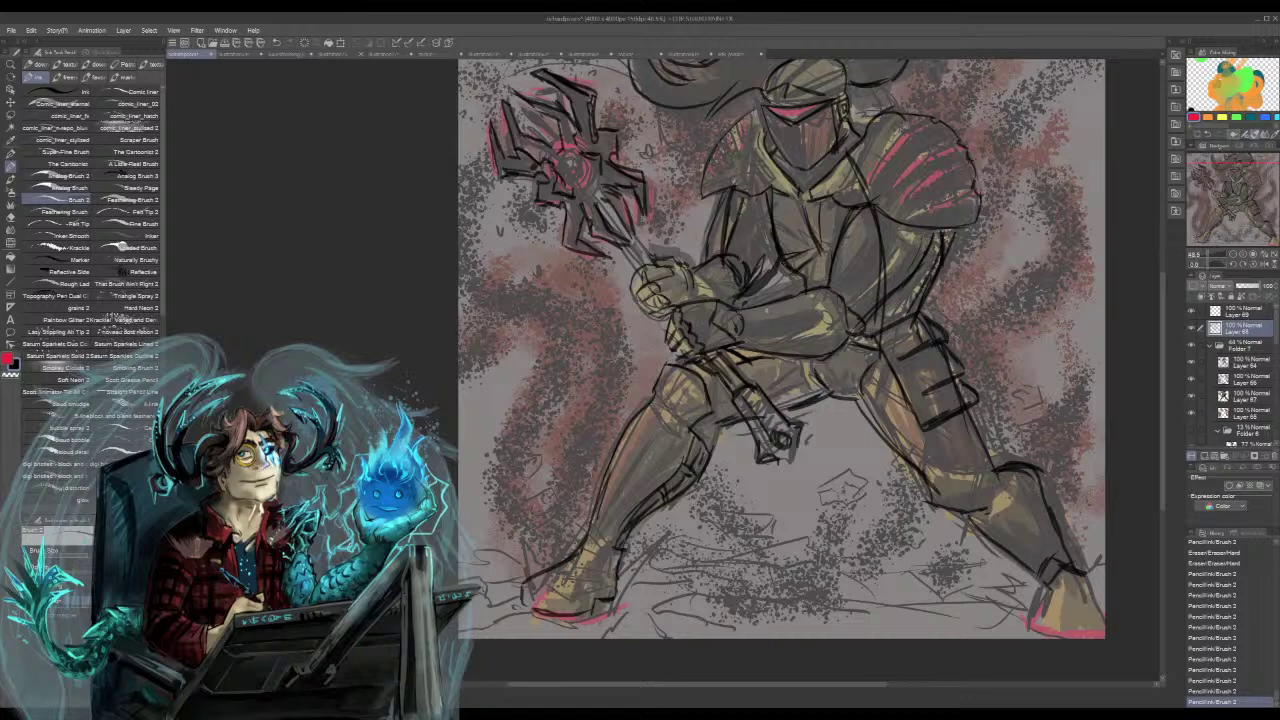
mouse_move(716, 215)
left_mouse_down()
mouse_move(705, 257)
mouse_move(717, 227)
mouse_move(759, 268)
mouse_move(764, 286)
mouse_move(744, 295)
left_mouse_up()
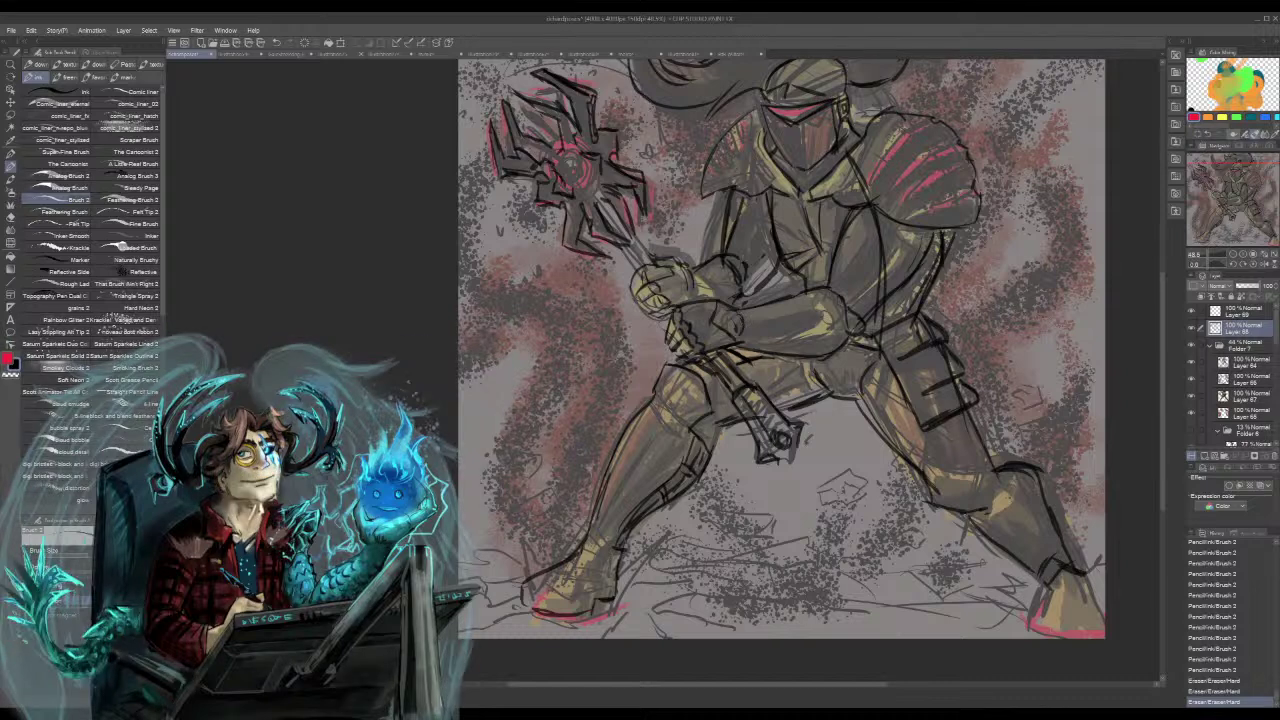
mouse_move(776, 262)
left_mouse_down()
mouse_move(748, 298)
mouse_move(732, 259)
mouse_move(746, 298)
left_mouse_up()
- Undo the latest strokes by the weapon-side arm, redraw its outer edge and clean up the lines near the elbow
key("ctrl+z")
key("ctrl+z")
key("ctrl+z")
key("ctrl+z")
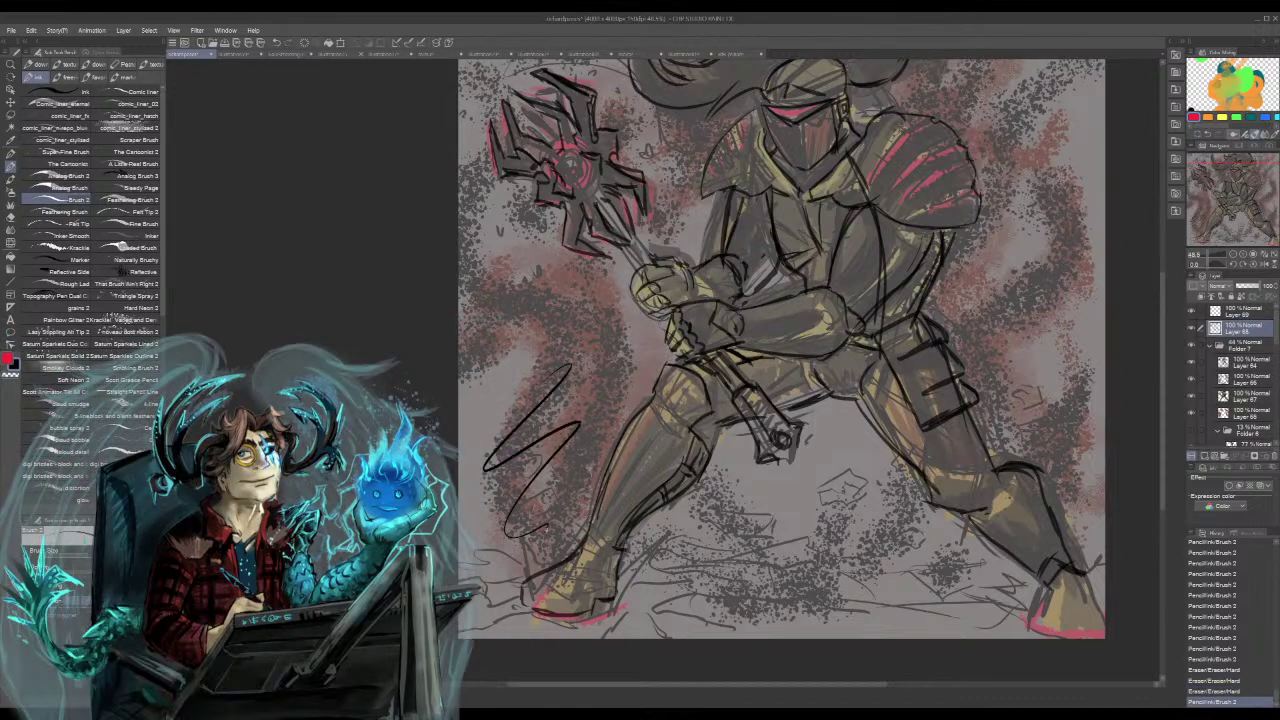
mouse_move(722, 256)
left_mouse_down()
mouse_move(747, 266)
mouse_move(752, 296)
mouse_move(772, 282)
mouse_move(742, 318)
mouse_move(716, 312)
left_mouse_up()
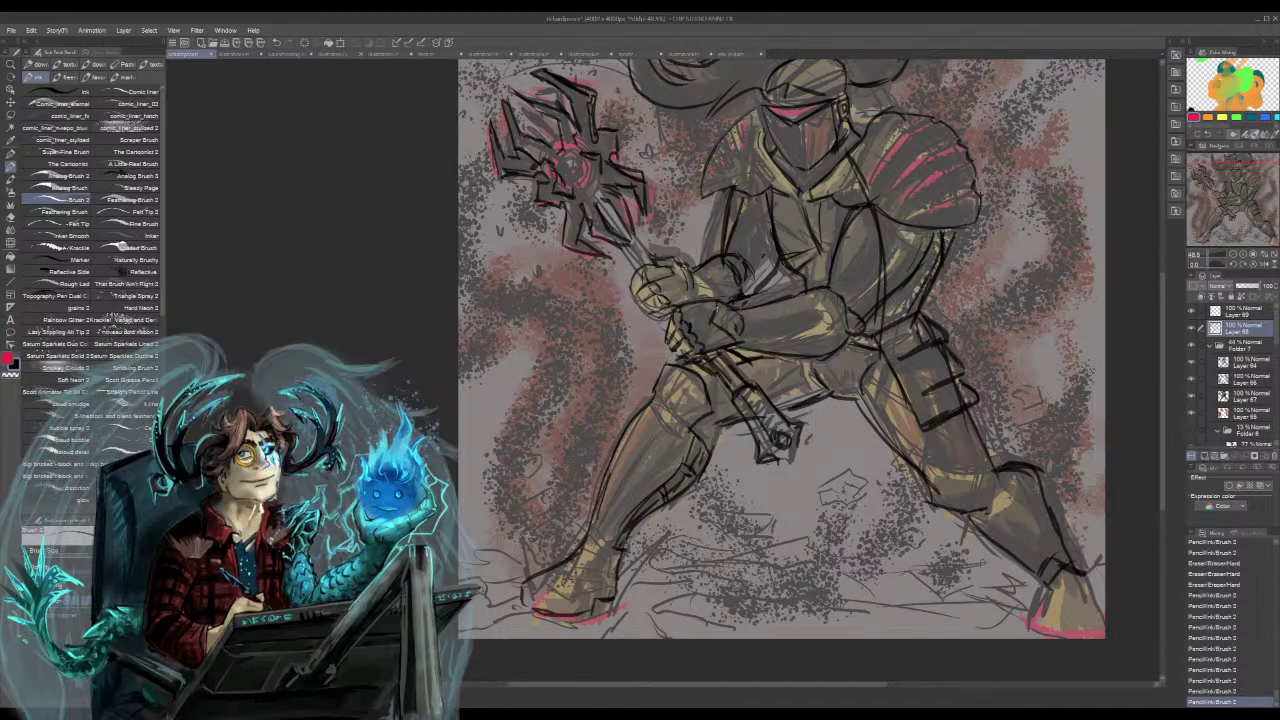
left_click_drag(737, 190, 718, 256)
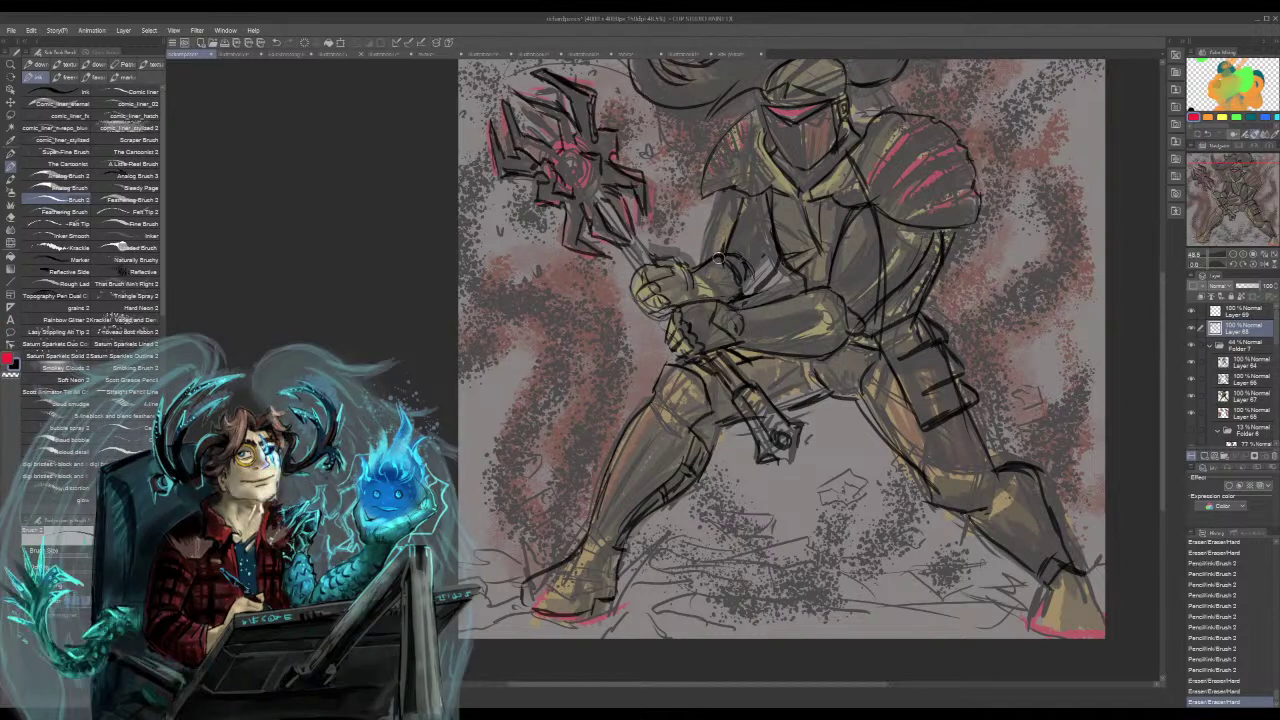
- Ink the pointed lower edge of the weapon-side shoulder guard and the underside of the hips between the legs
left_click_drag(722, 200, 709, 236)
mouse_move(720, 202)
left_mouse_down()
mouse_move(705, 250)
mouse_move(722, 194)
mouse_move(757, 189)
left_mouse_up()
left_click_drag(806, 386, 832, 394)
left_click_drag(830, 394, 858, 398)
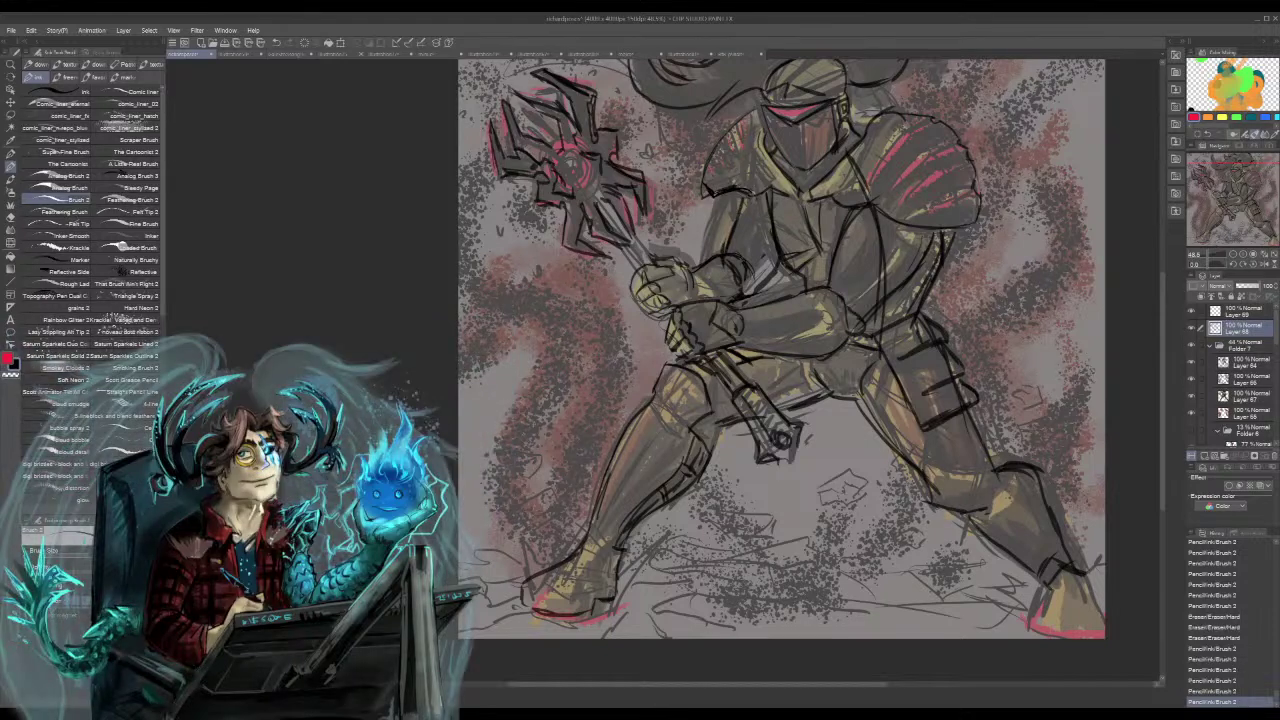
left_click_drag(778, 410, 806, 403)
left_click_drag(804, 404, 832, 397)
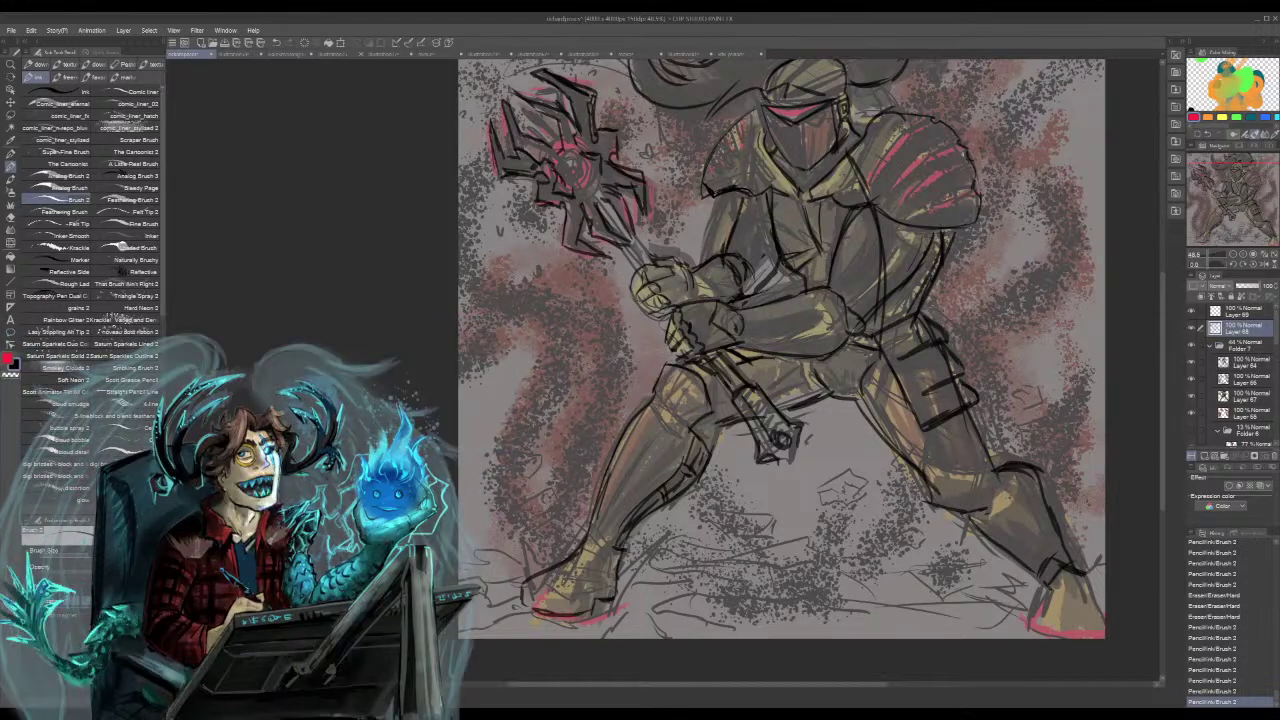
left_click_drag(534, 573, 530, 606)
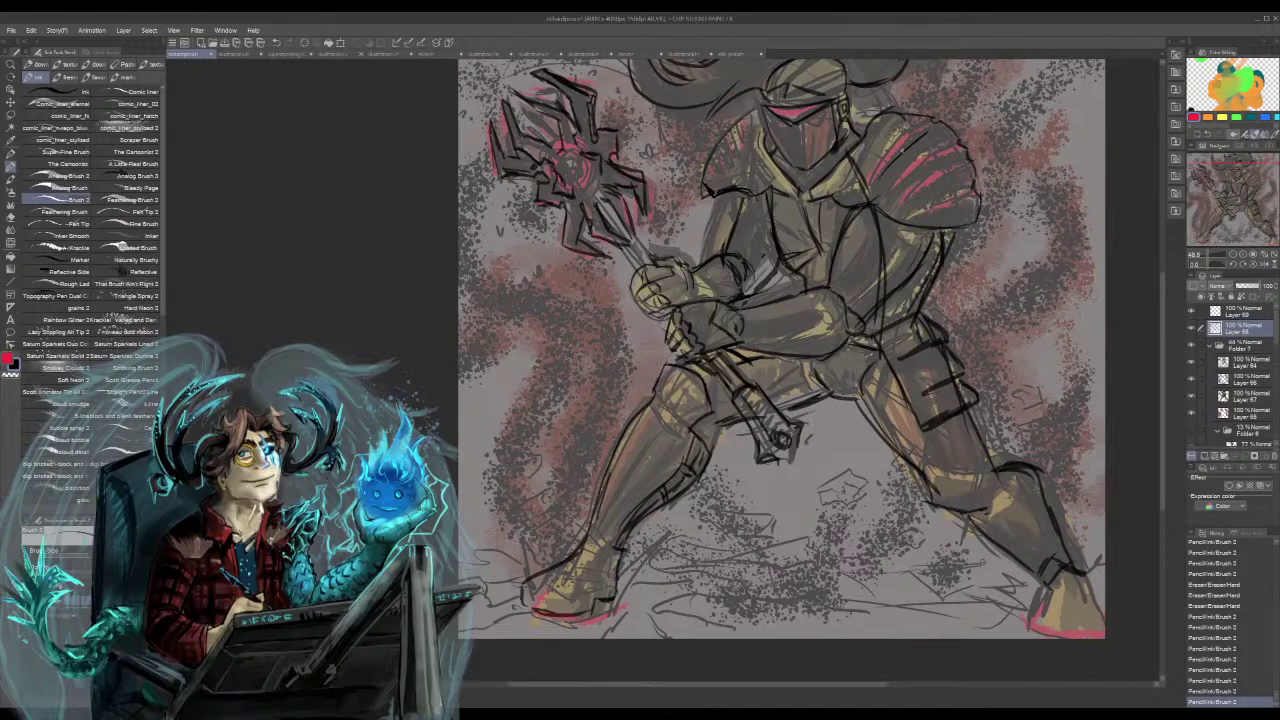
- Ink curved ridge lines across the large shoulder guard and short dark ridges on the weapon-side shoulder guard
mouse_move(902, 148)
left_mouse_down()
mouse_move(886, 170)
mouse_move(892, 194)
left_mouse_up()
mouse_move(943, 153)
left_mouse_down()
mouse_move(914, 171)
mouse_move(971, 170)
left_mouse_up()
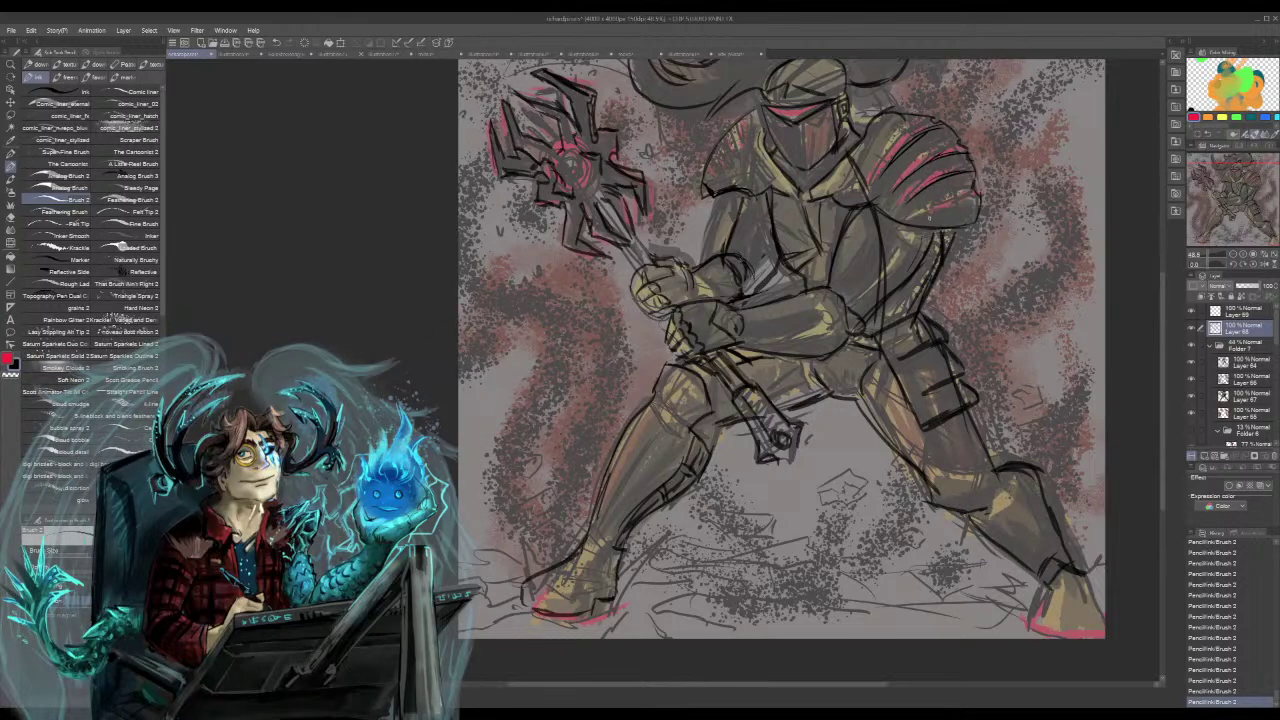
left_click_drag(923, 219, 972, 204)
mouse_move(724, 150)
left_mouse_down()
mouse_move(714, 168)
mouse_move(743, 148)
left_mouse_up()
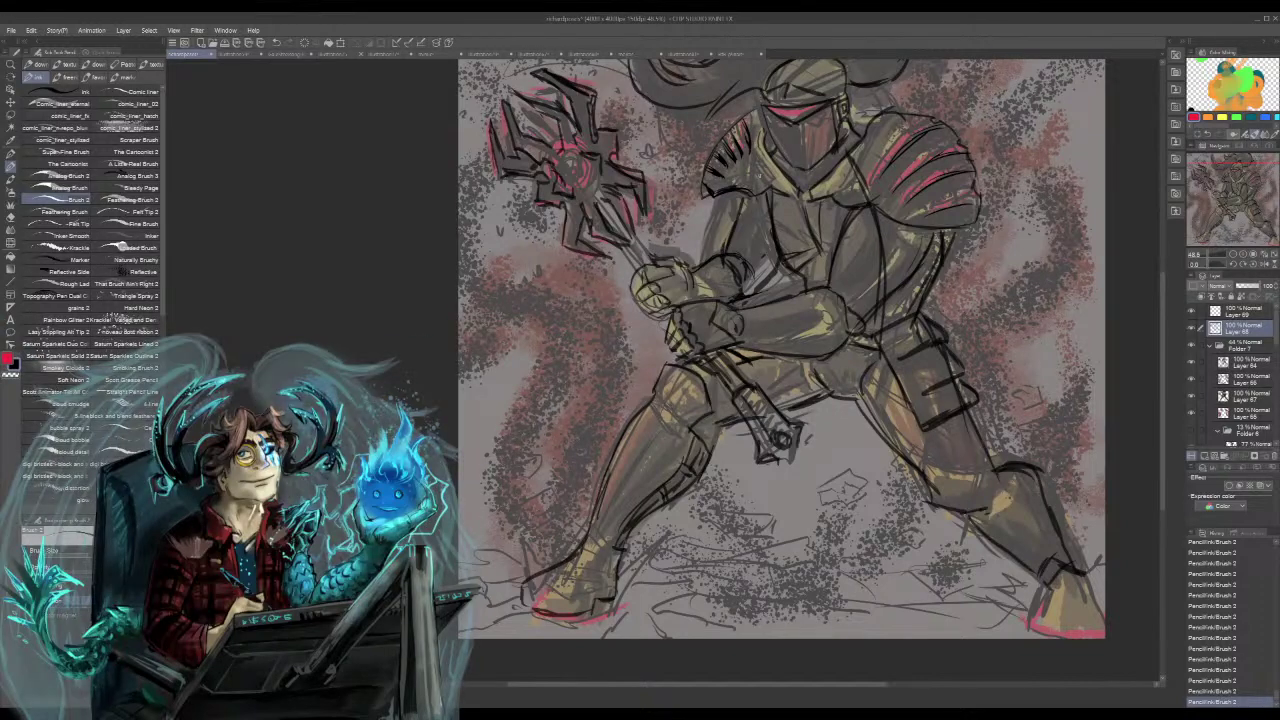
- Step back through the ridge strokes on the weapon-side shoulder guard and restore them
key("ctrl+z")
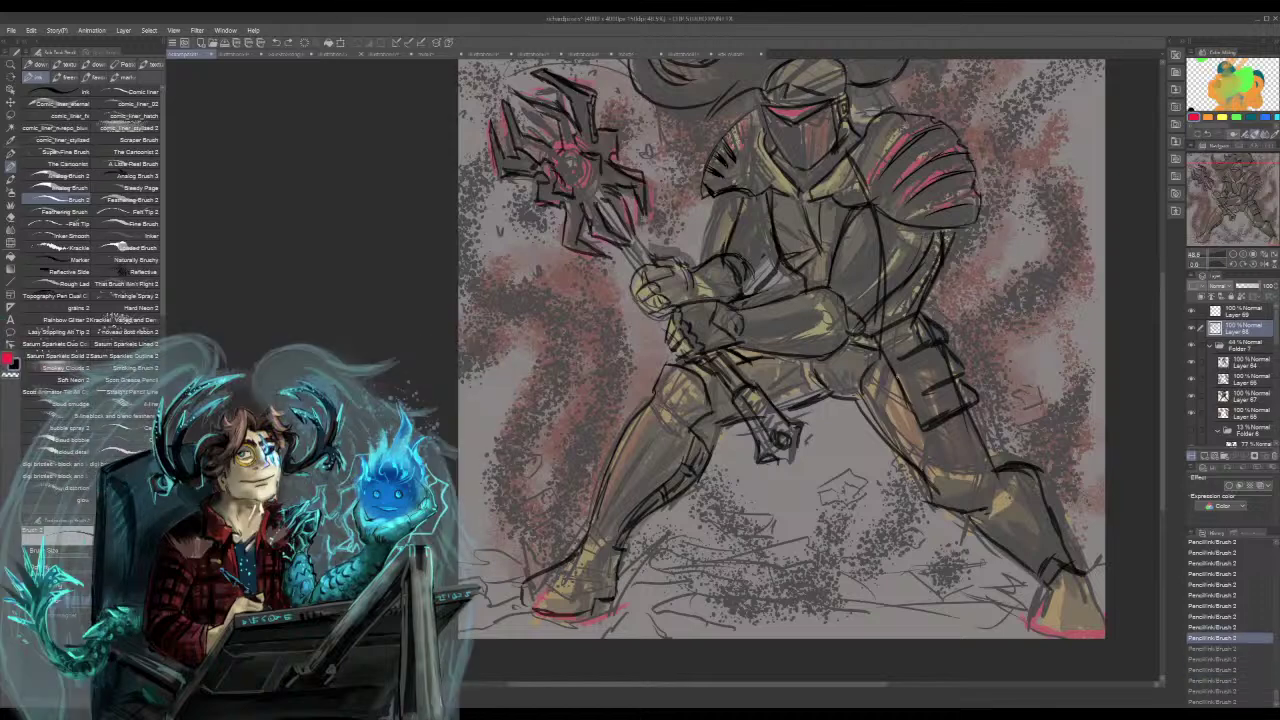
key("ctrl+z")
key("ctrl+z")
key("ctrl+z")
key("ctrl+z")
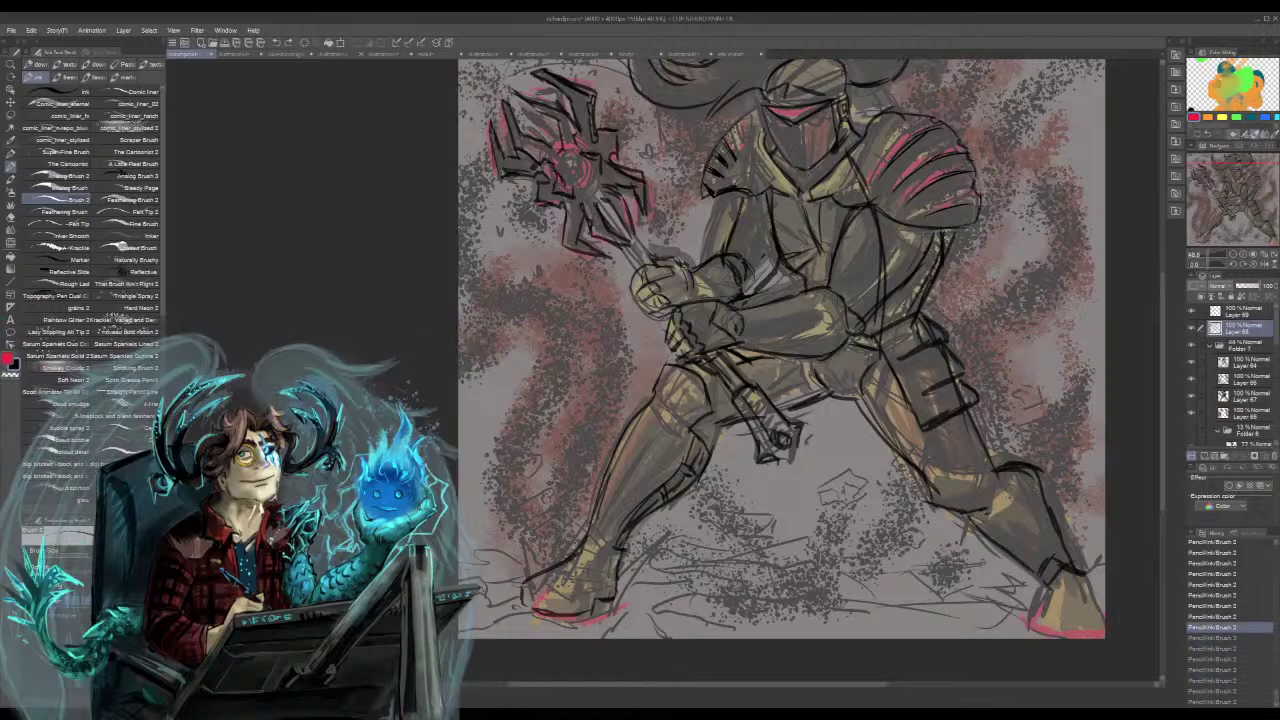
key("ctrl+z")
key("ctrl+z")
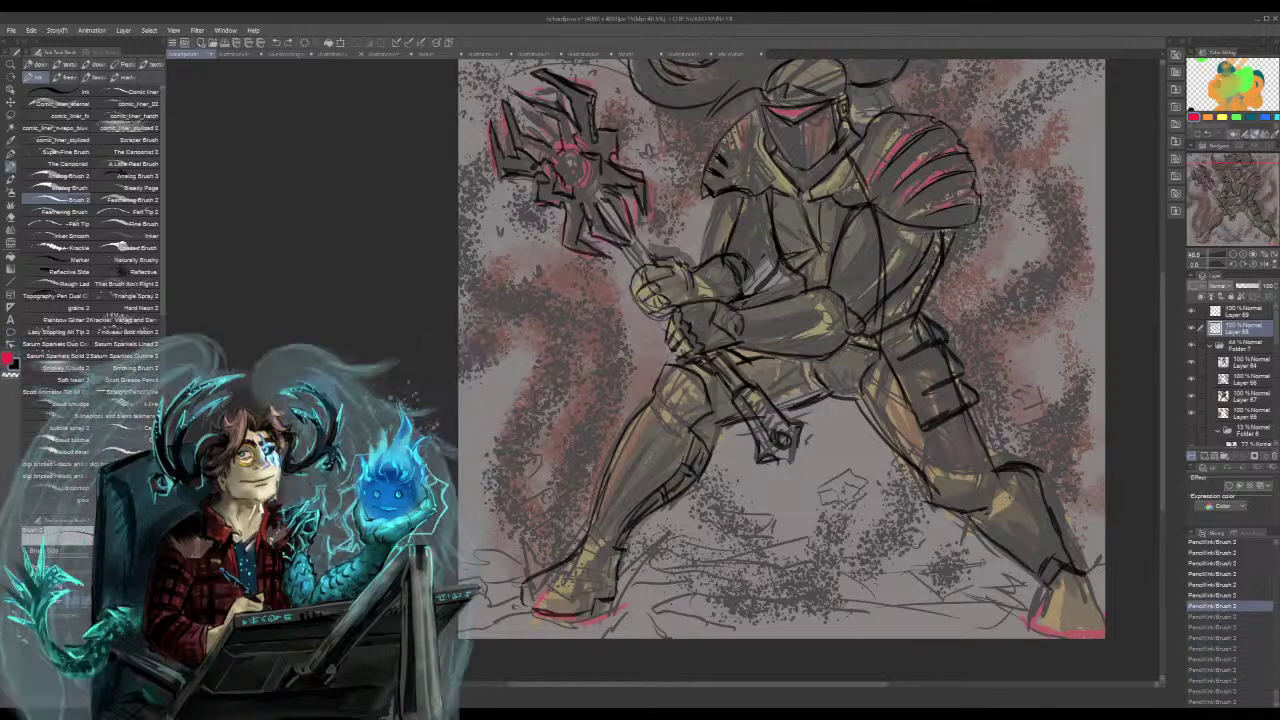
key("ctrl+y")
key("ctrl+y")
key("ctrl+y")
key("ctrl+y")
key("ctrl+y")
key("ctrl+y")
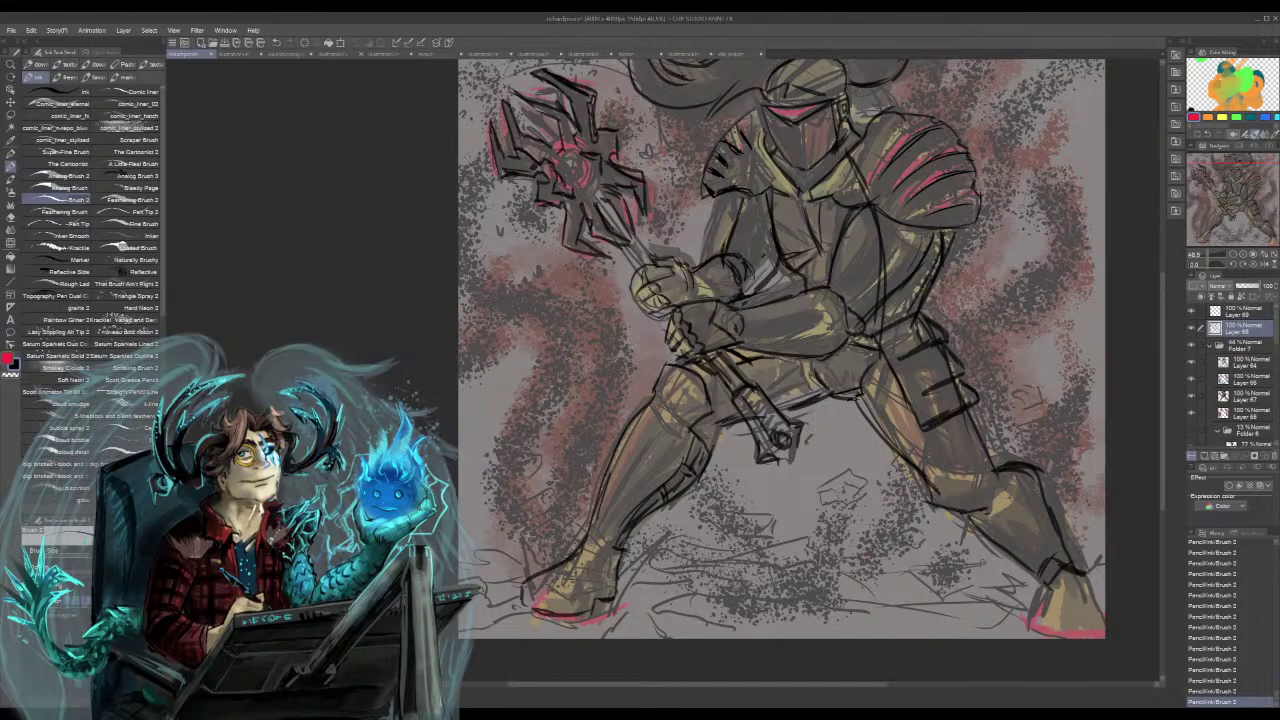
- Ink the inner thigh and the knee guard's upper edge on the leg away from the weapon
left_click_drag(859, 397, 903, 447)
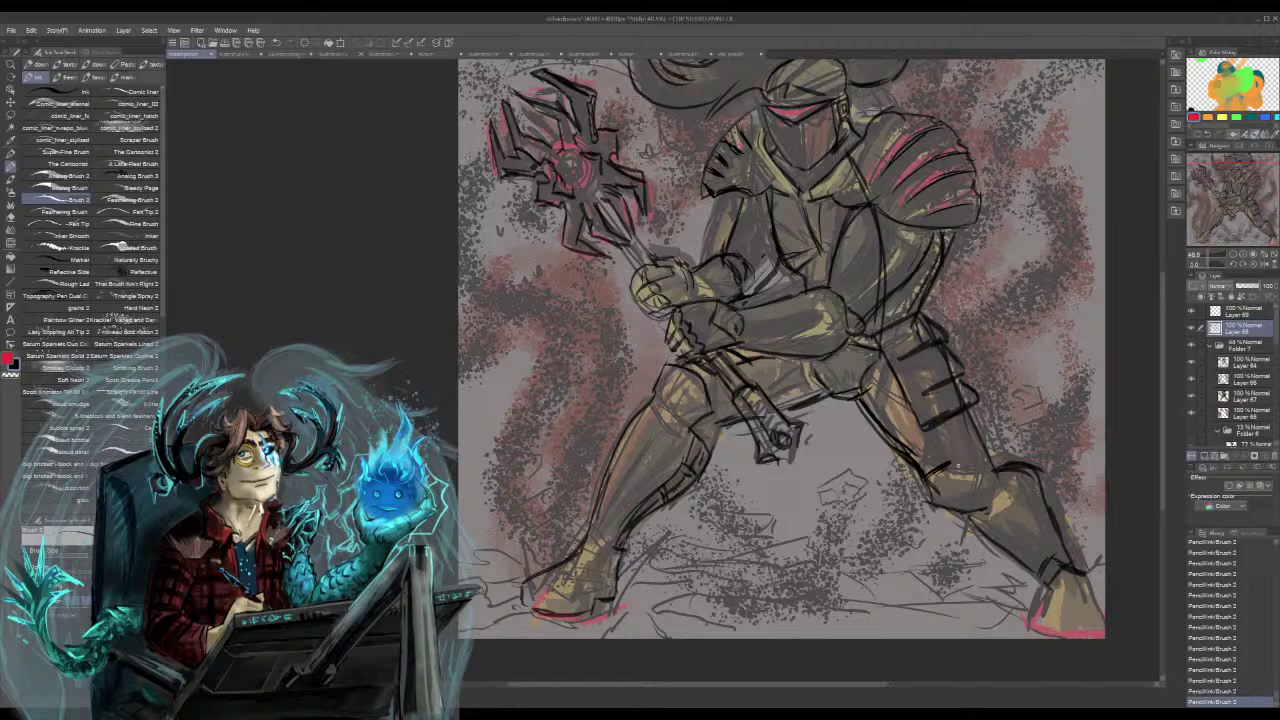
mouse_move(994, 484)
left_mouse_down()
mouse_move(992, 498)
mouse_move(1015, 466)
mouse_move(1059, 557)
mouse_move(1000, 463)
mouse_move(970, 470)
left_mouse_up()
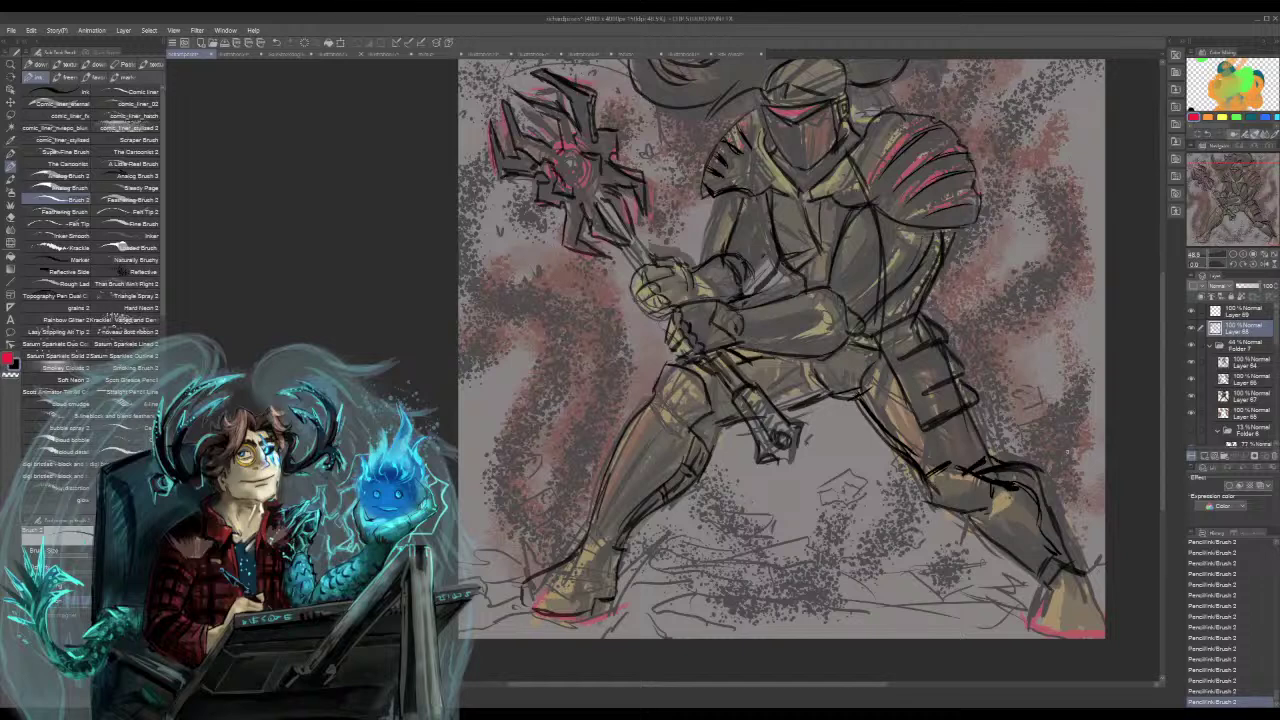
left_click_drag(1238, 198, 1222, 207)
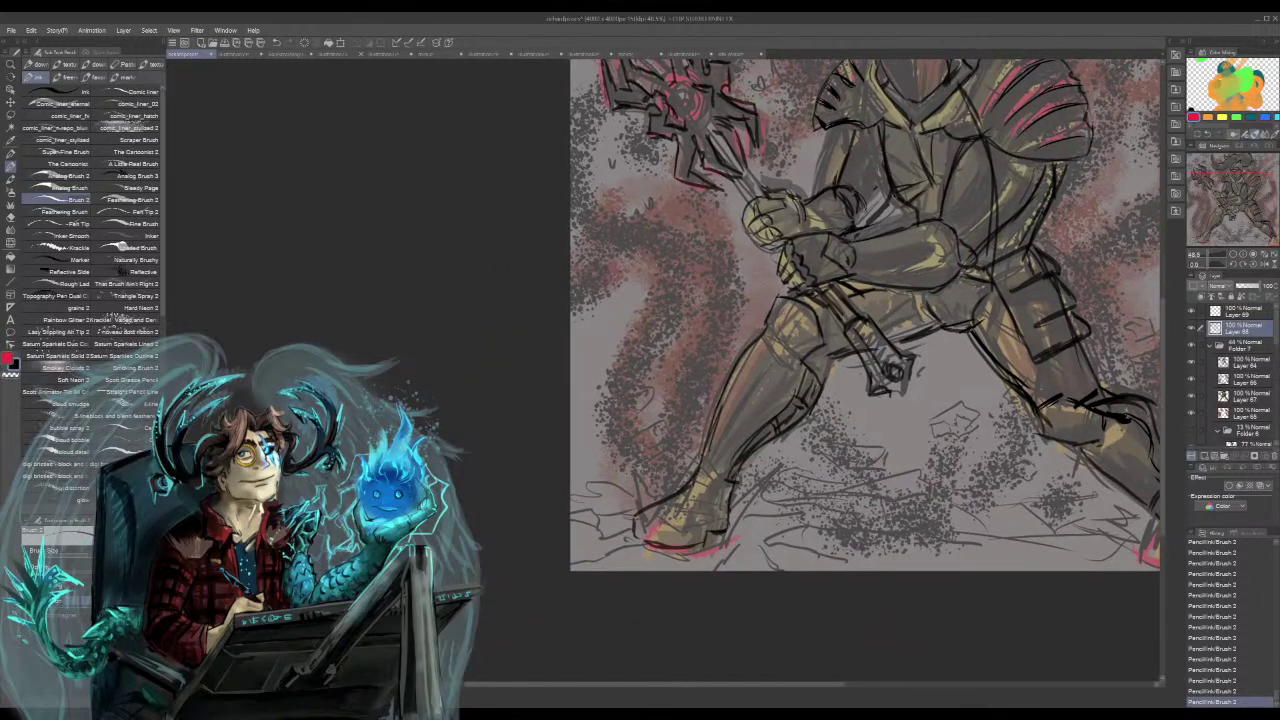
mouse_move(823, 354)
left_mouse_down()
mouse_move(811, 384)
mouse_move(837, 351)
mouse_move(842, 361)
left_mouse_up()
- Ink scalloped scale details on the upper arm and chest beneath the two shoulder guards
left_click_drag(780, 300, 815, 448)
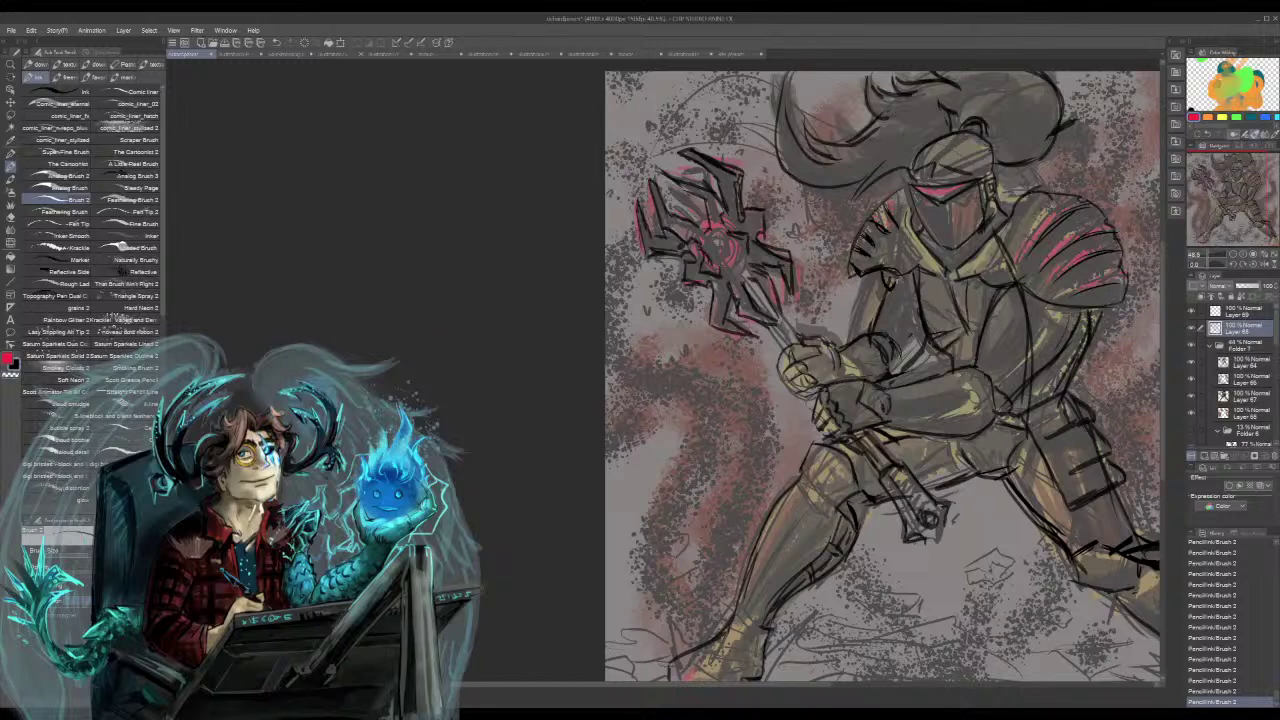
mouse_move(870, 275)
left_mouse_down()
mouse_move(919, 289)
mouse_move(914, 307)
left_mouse_up()
left_click_drag(988, 292, 983, 301)
mouse_move(1222, 193)
left_mouse_down()
mouse_move(1222, 206)
mouse_move(1234, 198)
left_mouse_up()
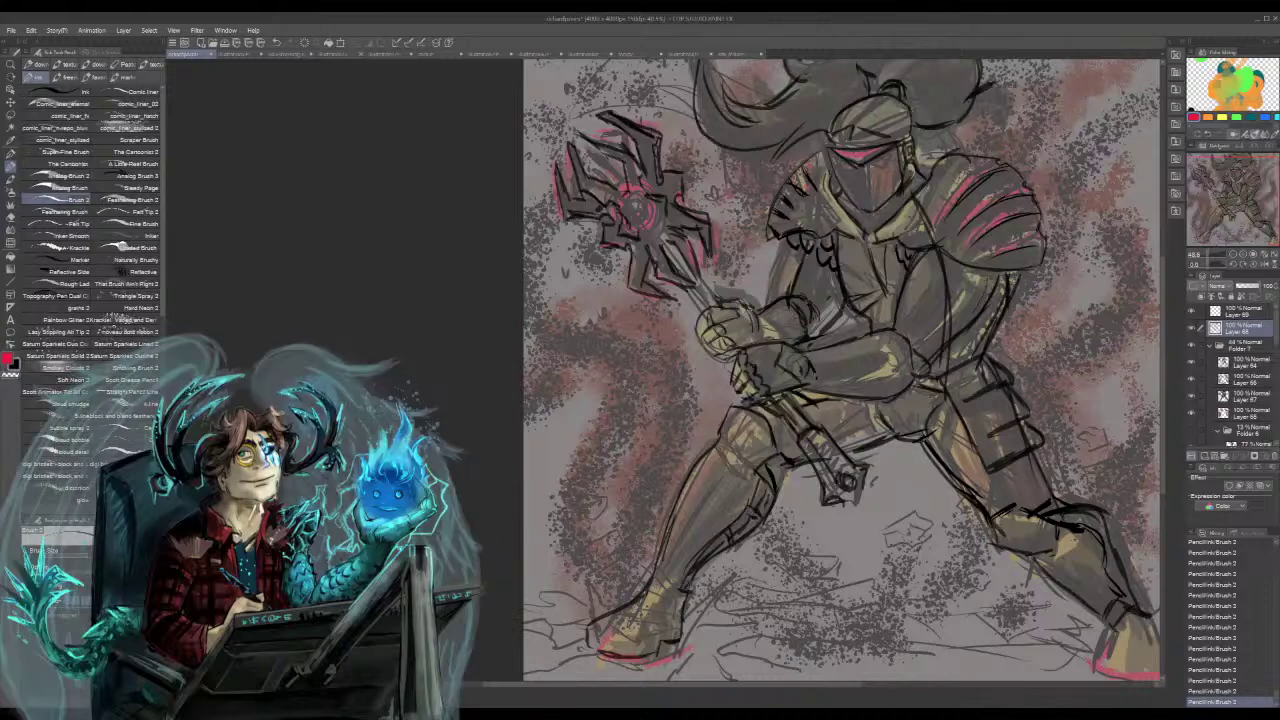
mouse_move(810, 387)
left_mouse_down()
mouse_move(872, 398)
mouse_move(898, 379)
left_mouse_up()
key("ctrl+z")
key("ctrl+z")
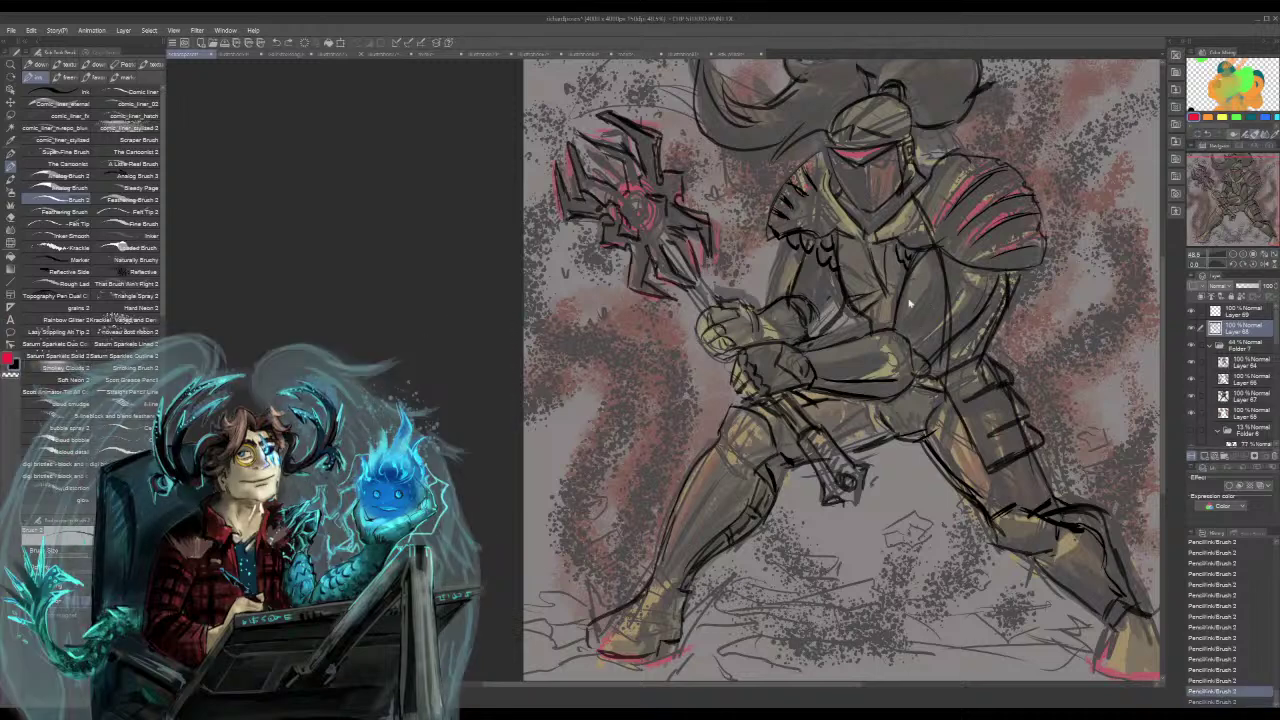
key("ctrl+z")
key("ctrl+z")
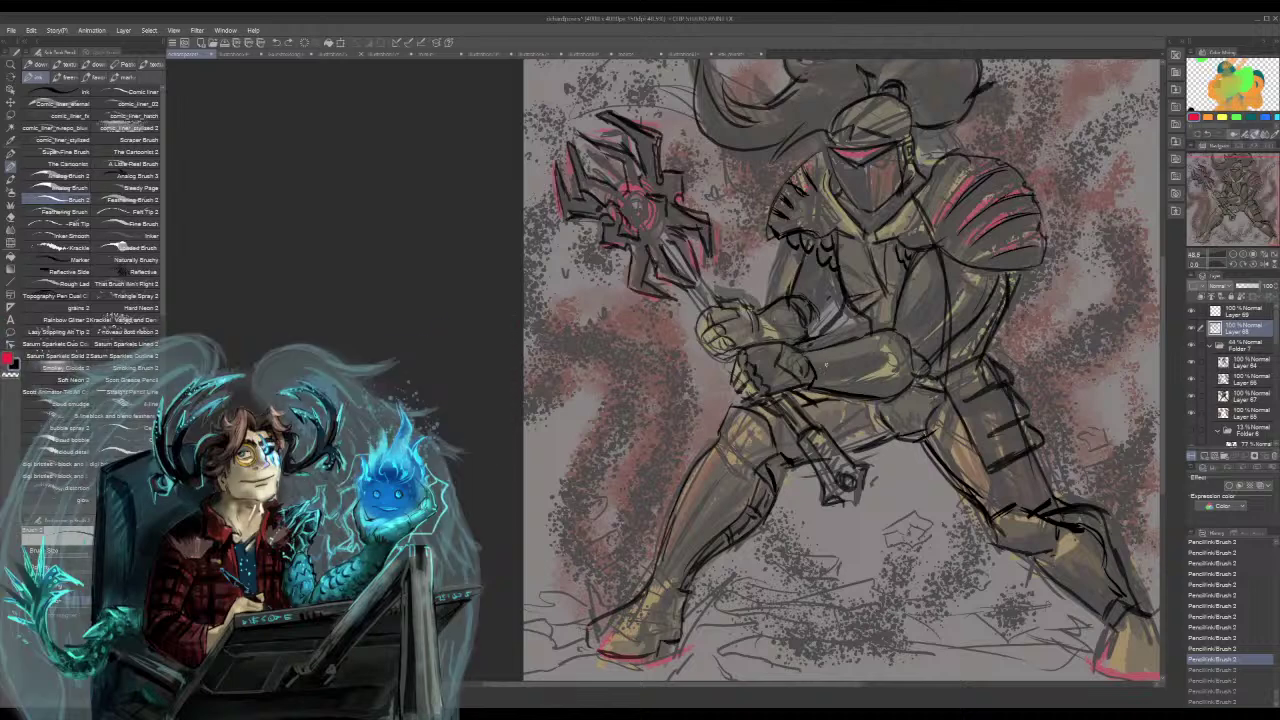
- Ink curved plate bands across the front forearm and add detail lines to the weapon-side glove and knee
mouse_move(822, 356)
left_mouse_down()
mouse_move(842, 393)
mouse_move(866, 396)
left_mouse_up()
left_click_drag(886, 341, 884, 386)
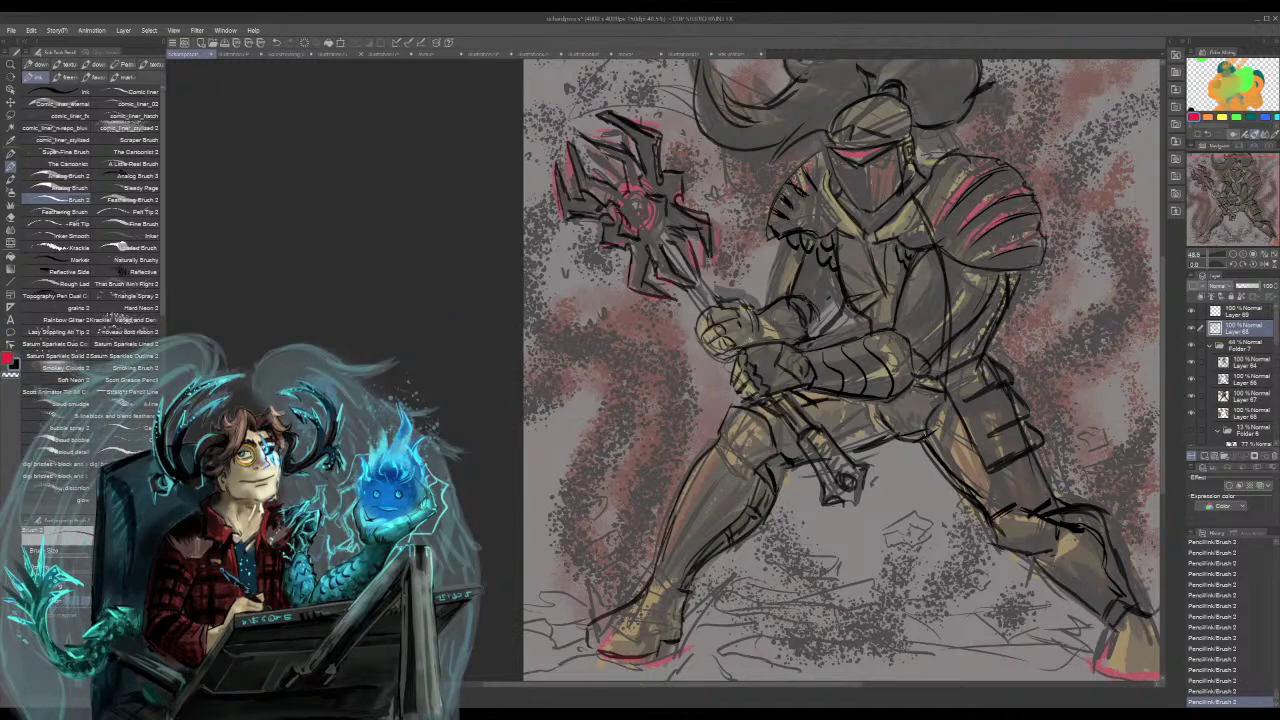
mouse_move(726, 334)
left_mouse_down()
mouse_move(743, 326)
mouse_move(752, 348)
left_mouse_up()
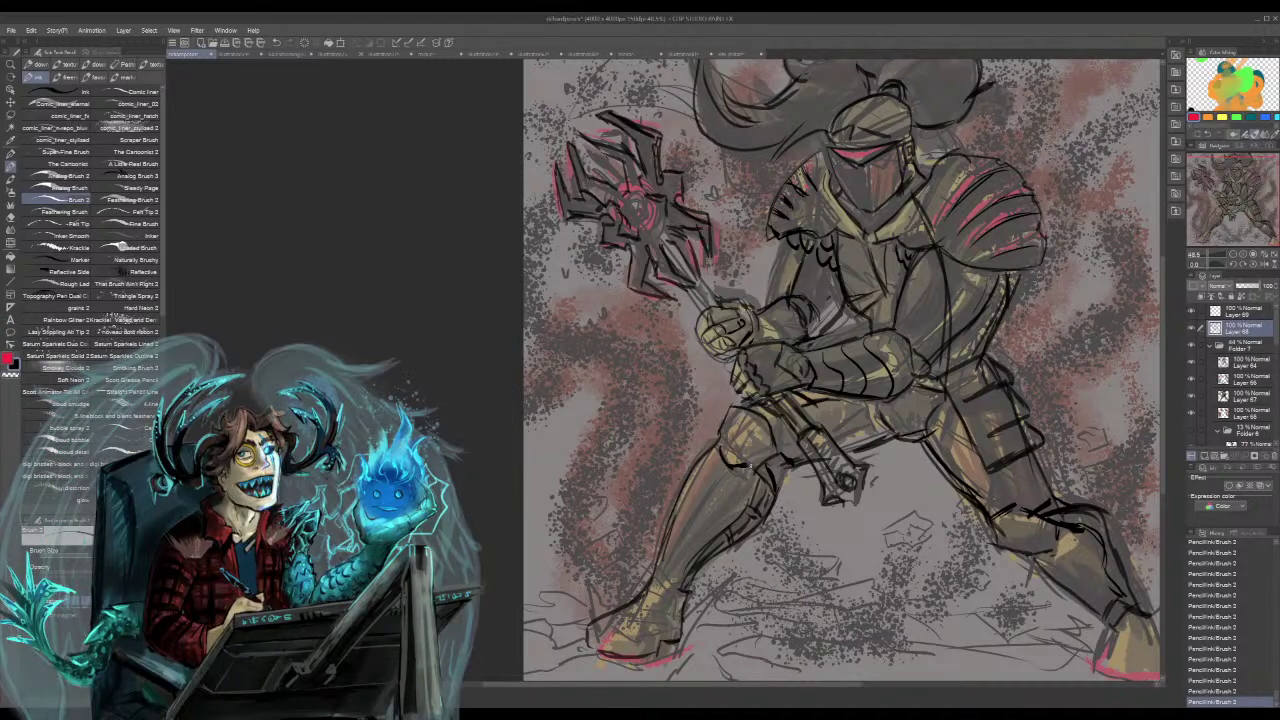
left_click_drag(725, 449, 746, 464)
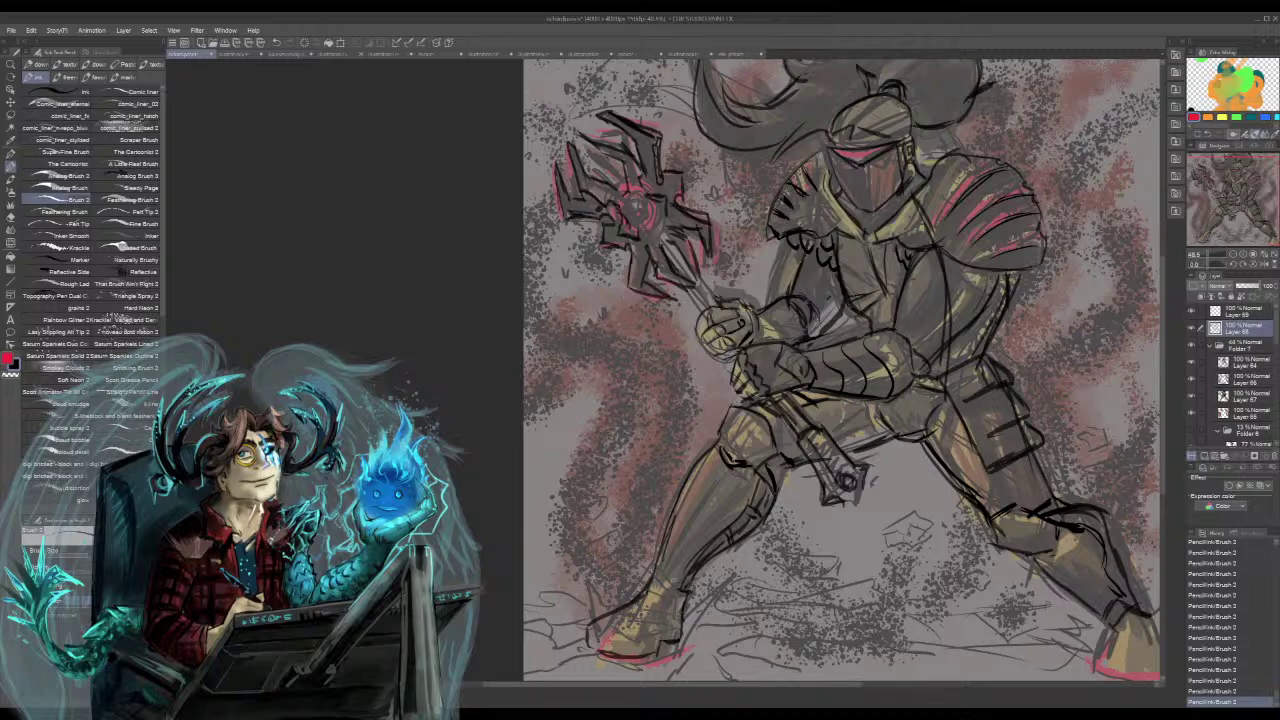
- Ink the knee strap and boot outline on the leg away from the weapon, plus the other boot's upper edge
mouse_move(1022, 550)
left_mouse_down()
mouse_move(1054, 549)
mouse_move(1040, 579)
mouse_move(1061, 587)
left_mouse_up()
left_click_drag(1224, 186, 1231, 214)
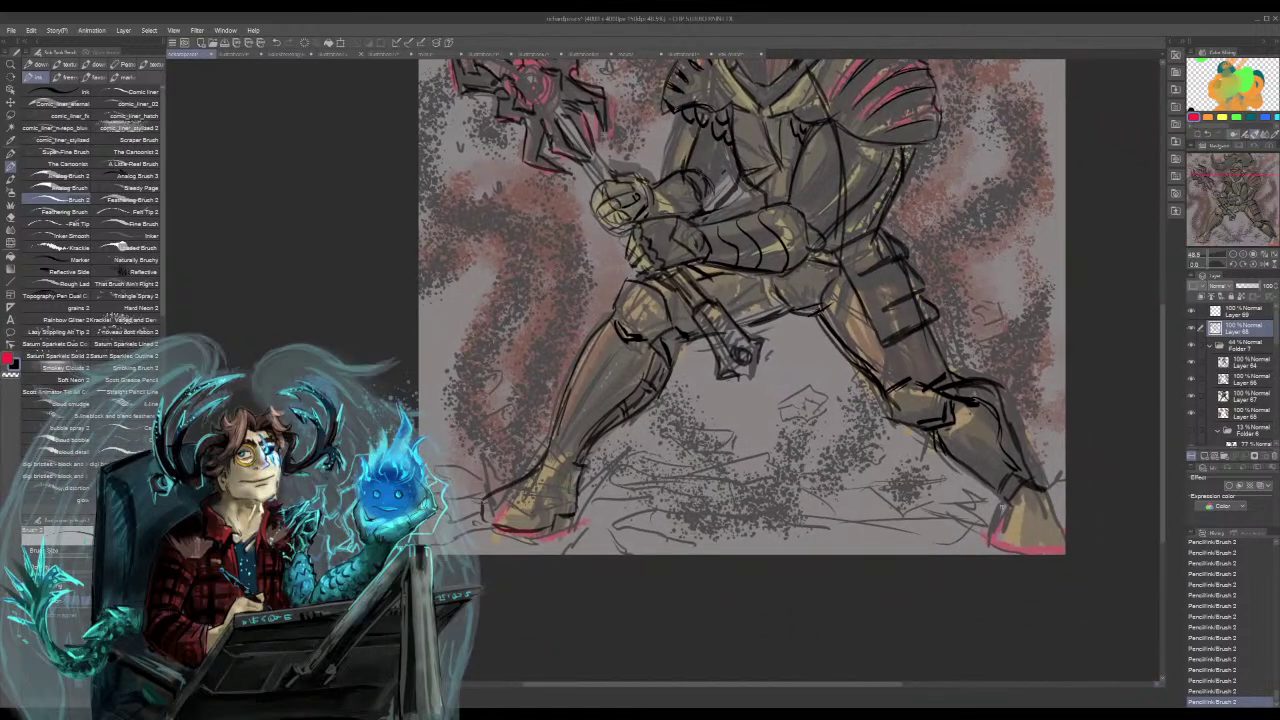
left_click_drag(1000, 496, 980, 546)
left_click_drag(1002, 501, 986, 536)
mouse_move(1040, 488)
left_mouse_down()
mouse_move(1050, 553)
mouse_move(1004, 554)
mouse_move(1036, 526)
mouse_move(1004, 518)
left_mouse_up()
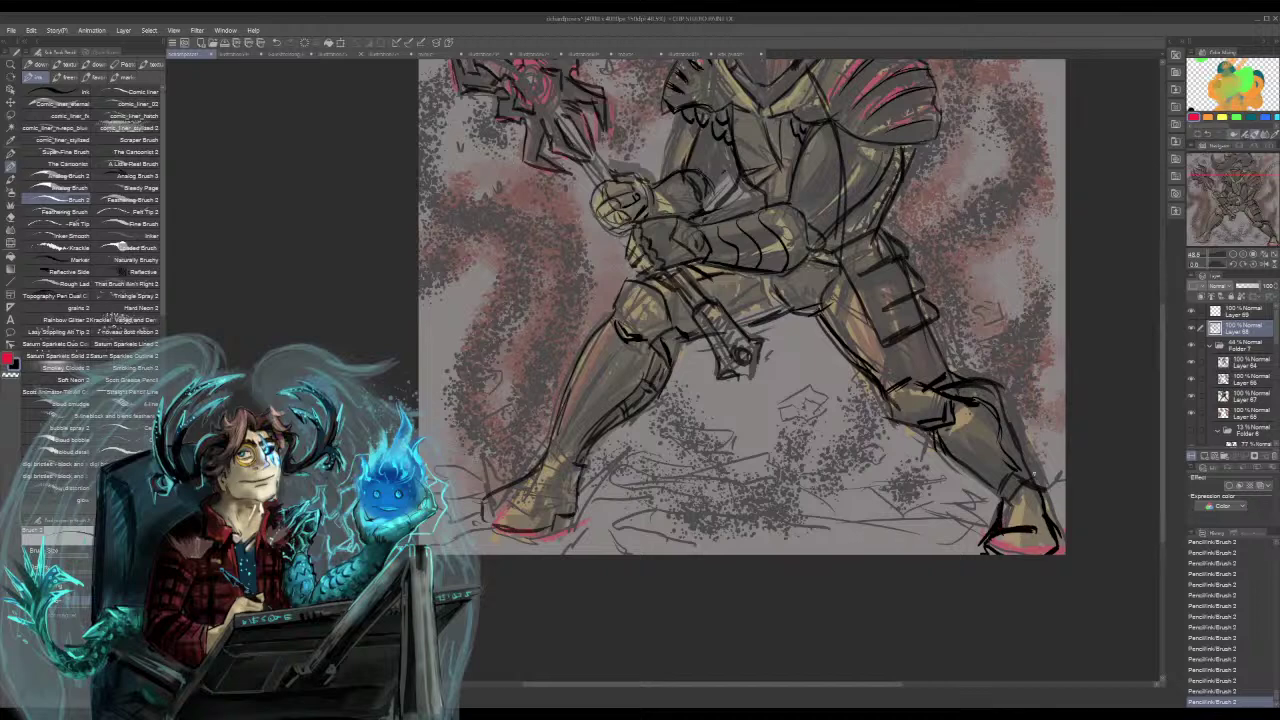
left_click_drag(1030, 470, 1049, 516)
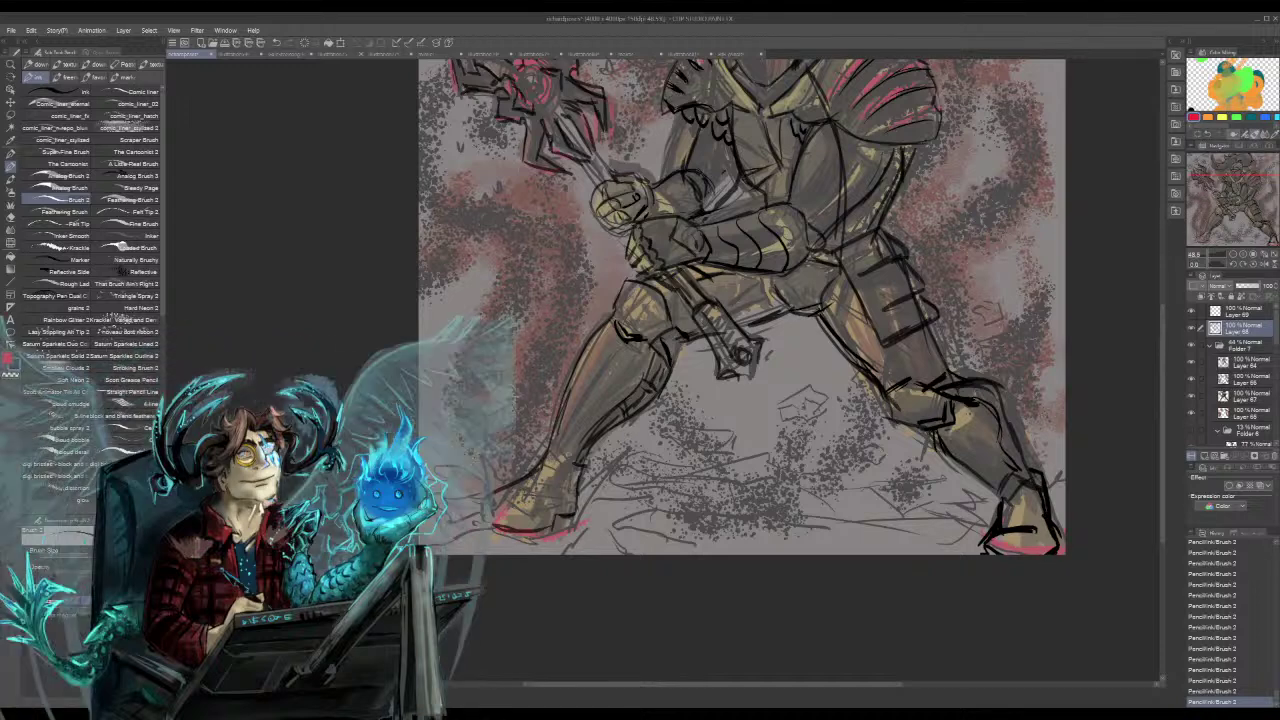
mouse_move(490, 506)
left_mouse_down()
mouse_move(532, 482)
mouse_move(550, 448)
mouse_move(574, 508)
left_mouse_up()
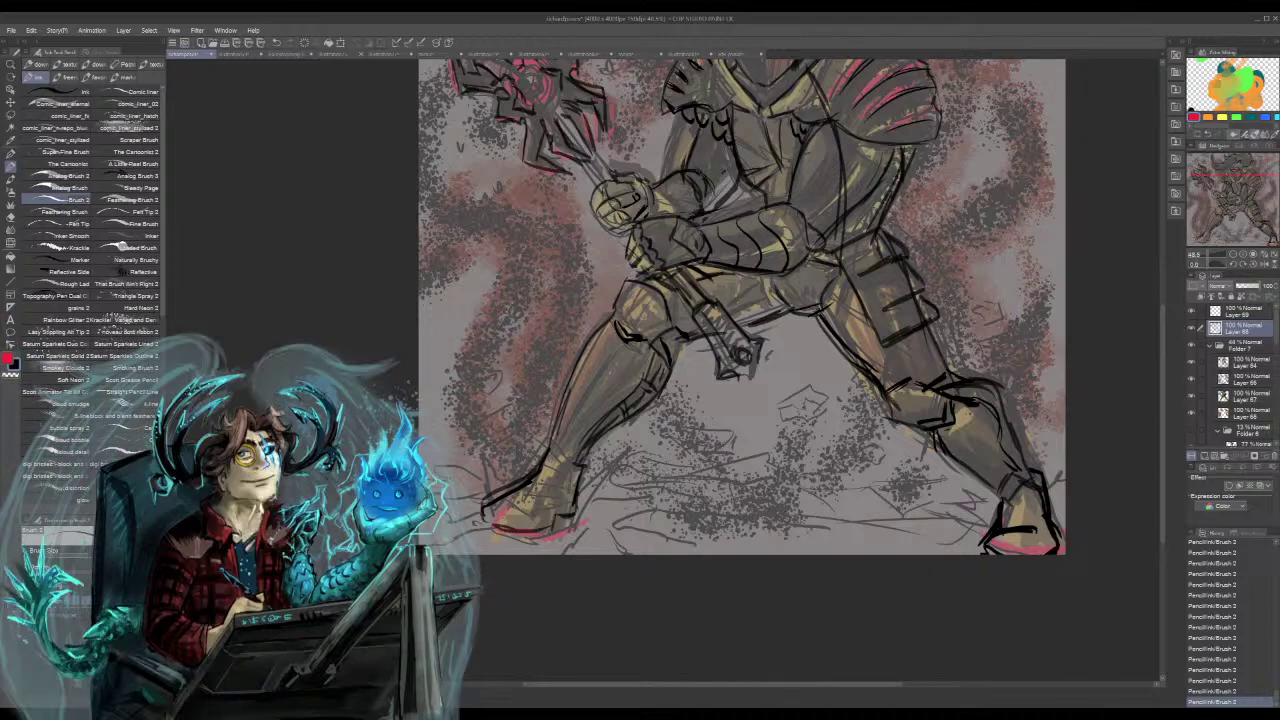
- Ink a solid dark core at the centre of the spiked weapon head with dark spines running out toward the shaft
left_click_drag(561, 115, 573, 130)
left_click_drag(528, 74, 535, 87)
left_click_drag(1235, 212, 1229, 194)
mouse_move(575, 198)
left_mouse_down()
mouse_move(567, 212)
mouse_move(577, 189)
left_mouse_up()
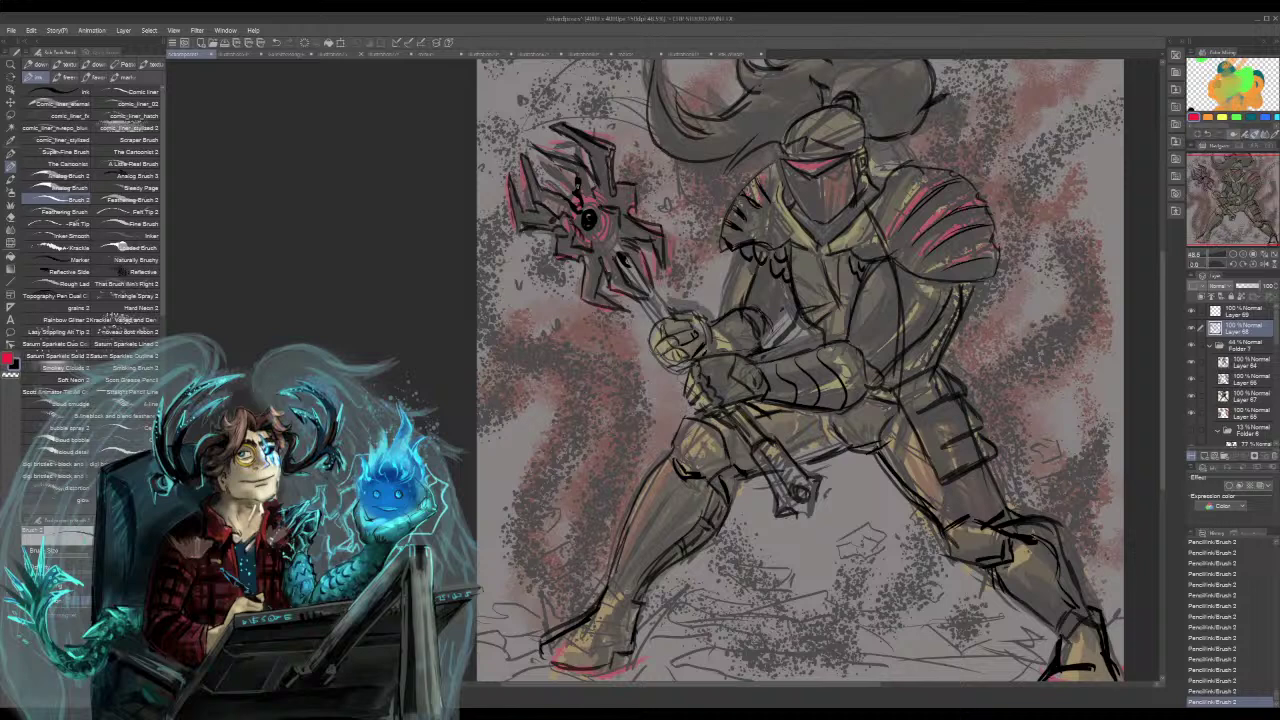
left_click_drag(595, 237, 614, 260)
mouse_move(600, 240)
left_mouse_down()
mouse_move(618, 268)
mouse_move(631, 243)
left_mouse_up()
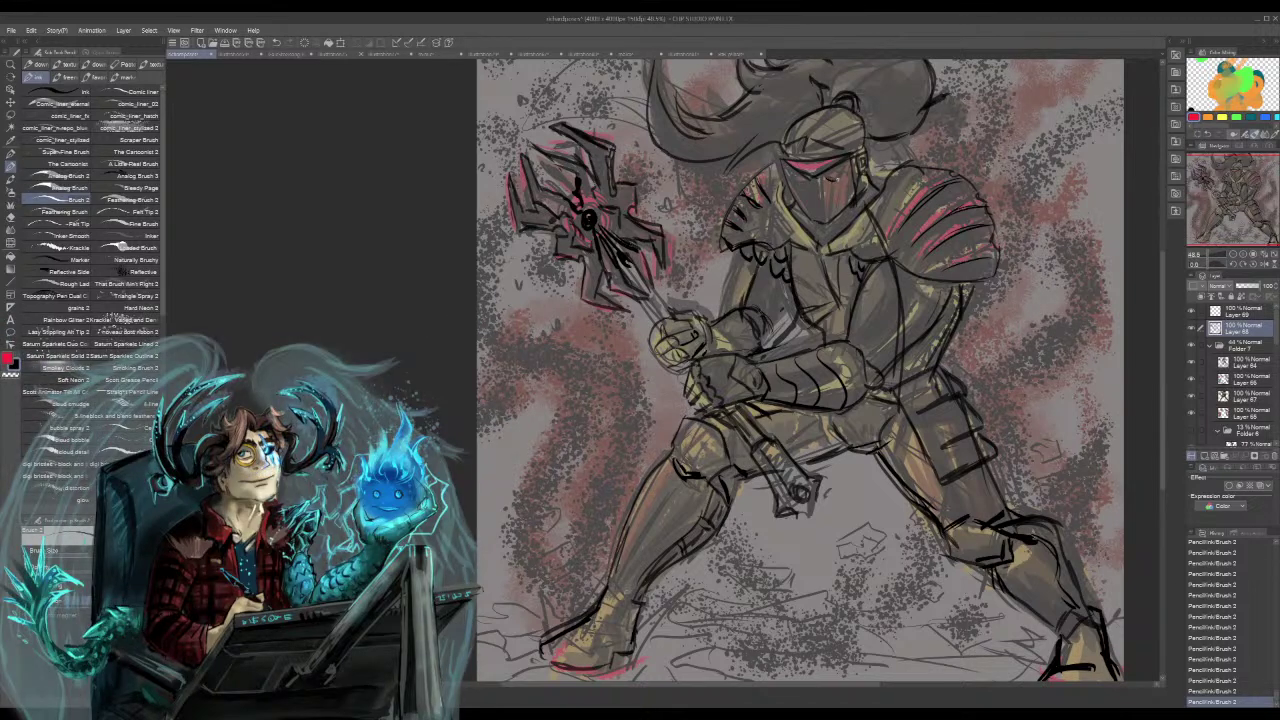
- Ink detail lines on the helmet's face mask and brow, and add a strand line to the plume
mouse_move(828, 178)
left_mouse_down()
mouse_move(845, 171)
mouse_move(801, 179)
mouse_move(825, 226)
mouse_move(804, 199)
left_mouse_up()
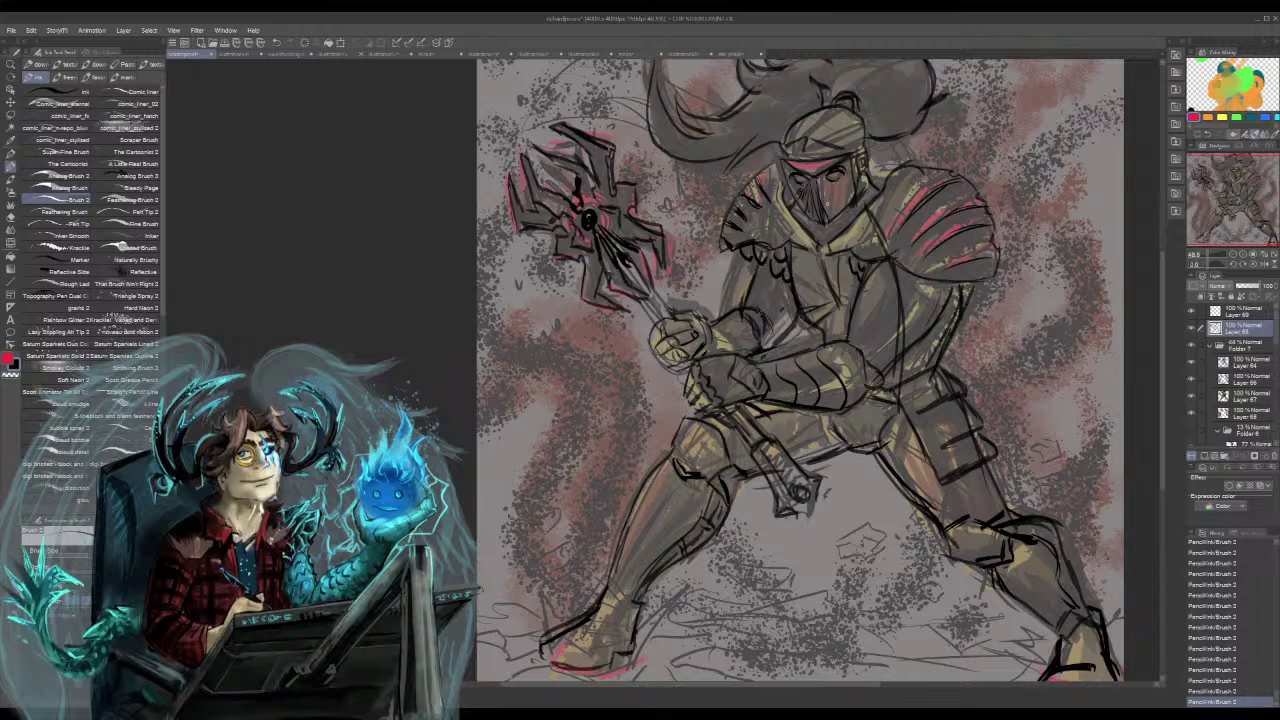
left_click_drag(838, 197, 840, 212)
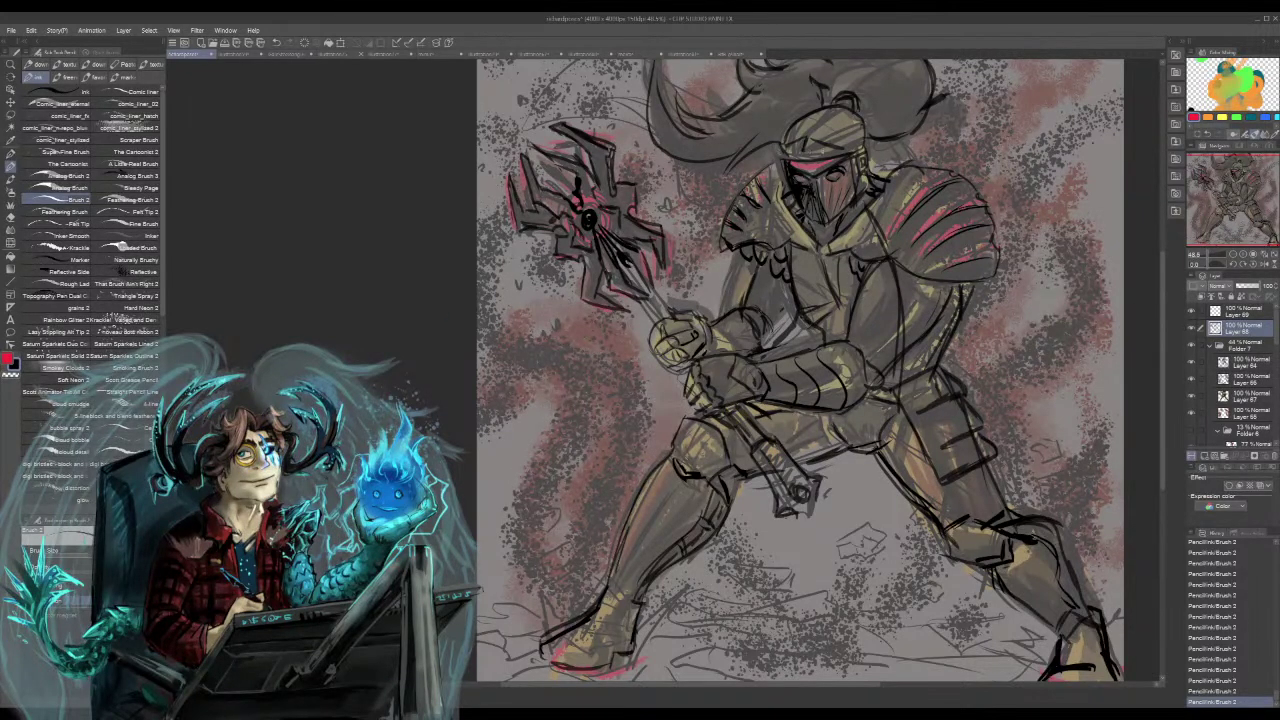
mouse_move(814, 154)
left_mouse_down()
mouse_move(816, 137)
mouse_move(846, 143)
left_mouse_up()
left_click_drag(788, 151, 805, 139)
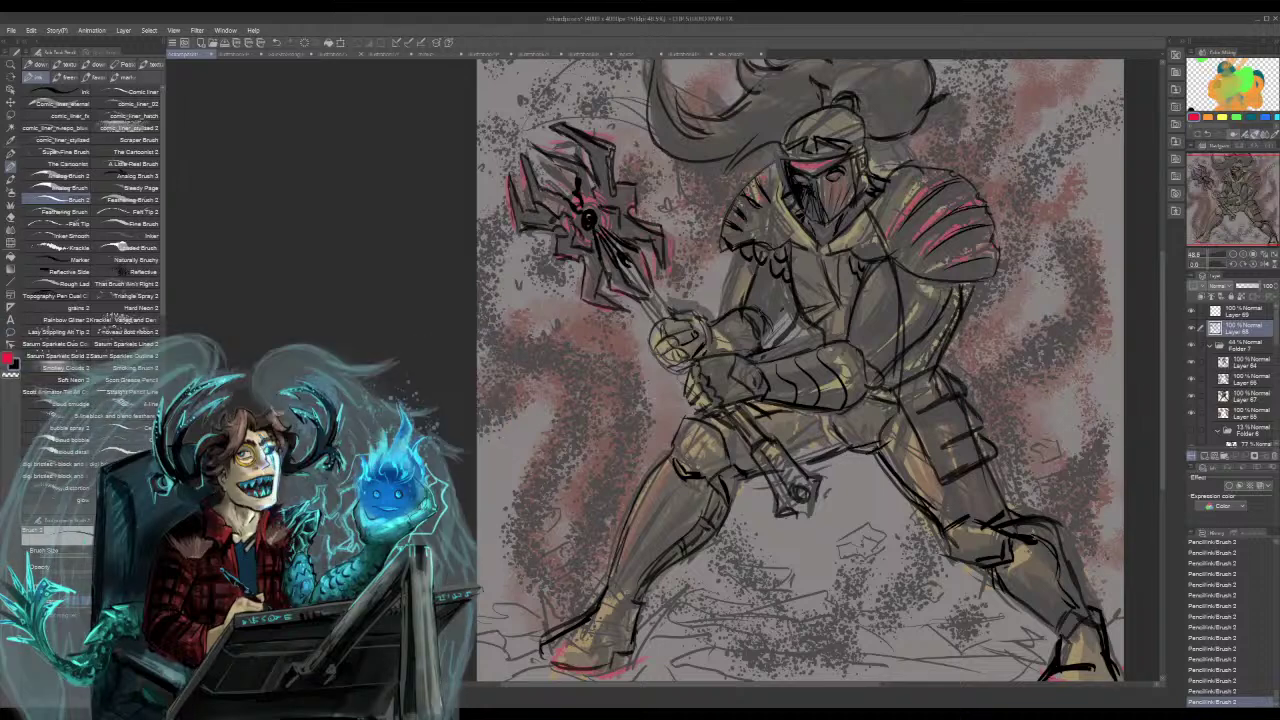
left_click_drag(688, 97, 706, 118)
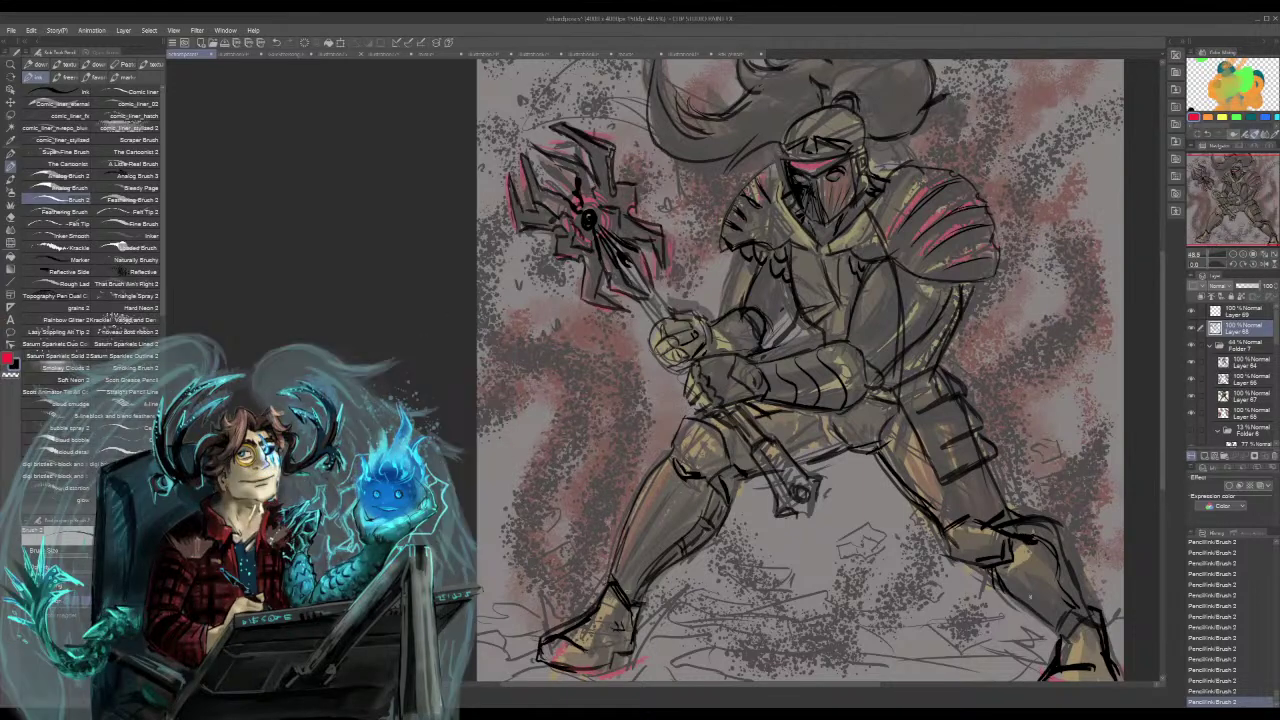
- Erase the heavy overlapping lines above the knee away from the weapon and redraw that edge more cleanly
key("e")
mouse_move(1010, 528)
left_mouse_down()
mouse_move(1056, 532)
mouse_move(1032, 516)
mouse_move(1072, 552)
left_mouse_up()
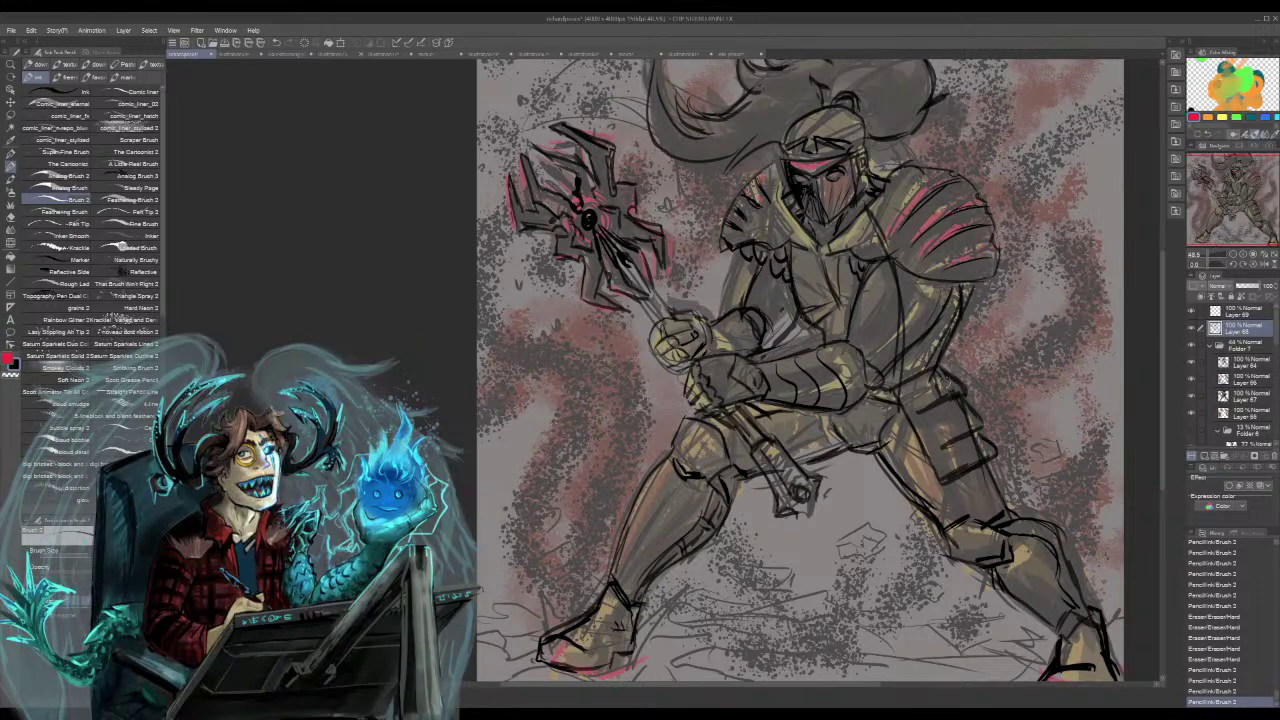
- Ink short plate edges and strap lines on the hip armour on the side away from the weapon
mouse_move(949, 388)
left_mouse_down()
mouse_move(963, 425)
mouse_move(965, 407)
mouse_move(974, 417)
mouse_move(985, 484)
mouse_move(970, 416)
left_mouse_up()
left_click_drag(964, 404, 970, 418)
left_click_drag(934, 378, 962, 434)
mouse_move(955, 418)
left_mouse_down()
mouse_move(962, 432)
mouse_move(949, 421)
left_mouse_up()
left_click_drag(944, 410, 952, 423)
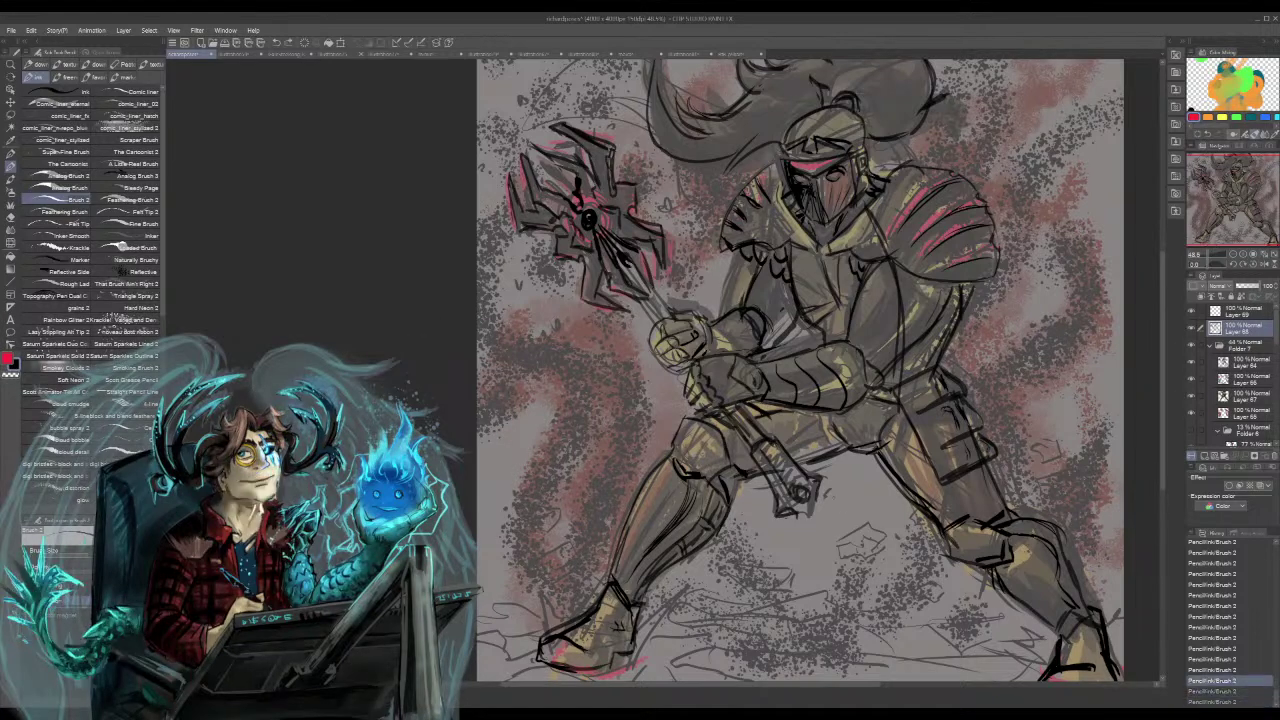
- Undo the latest leg strokes and ink angular plate lines across both shin guards
key("ctrl+z")
key("ctrl+z")
key("ctrl+z")
key("ctrl+z")
key("ctrl+z")
key("ctrl+z")
key("ctrl+z")
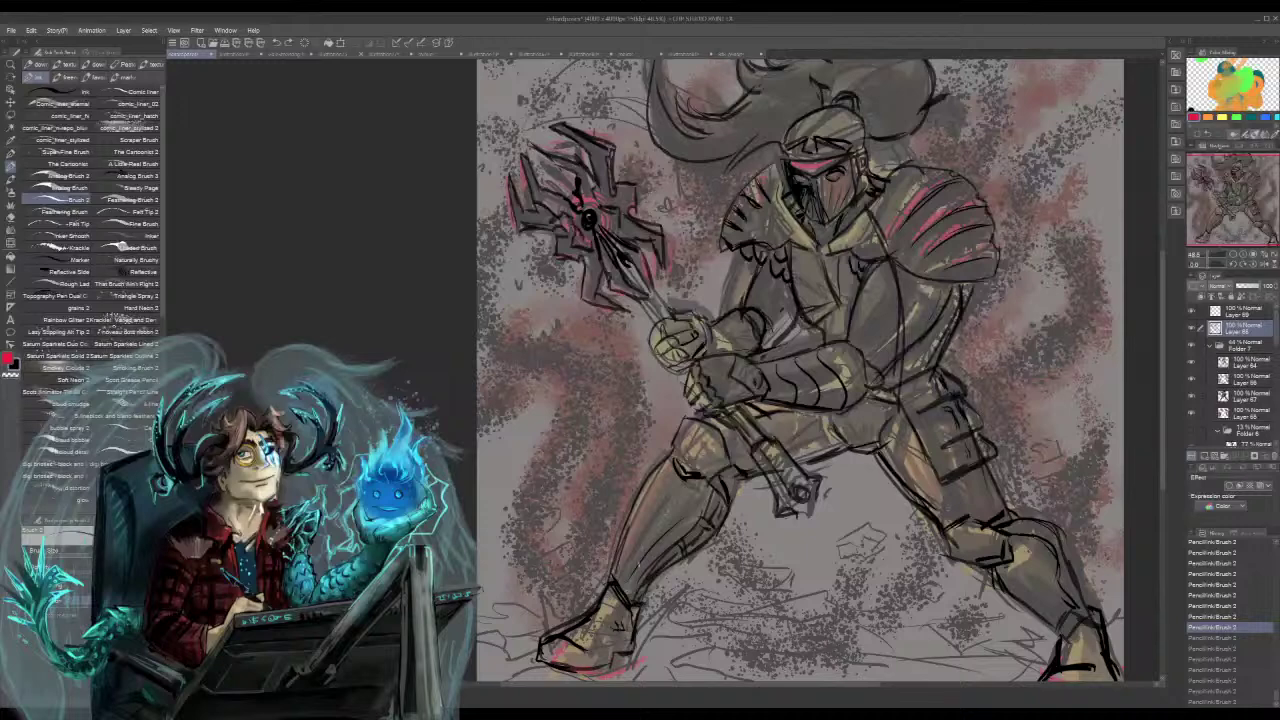
key("ctrl+y")
key("ctrl+y")
key("ctrl+y")
key("ctrl+y")
key("ctrl+y")
key("ctrl+y")
key("ctrl+y")
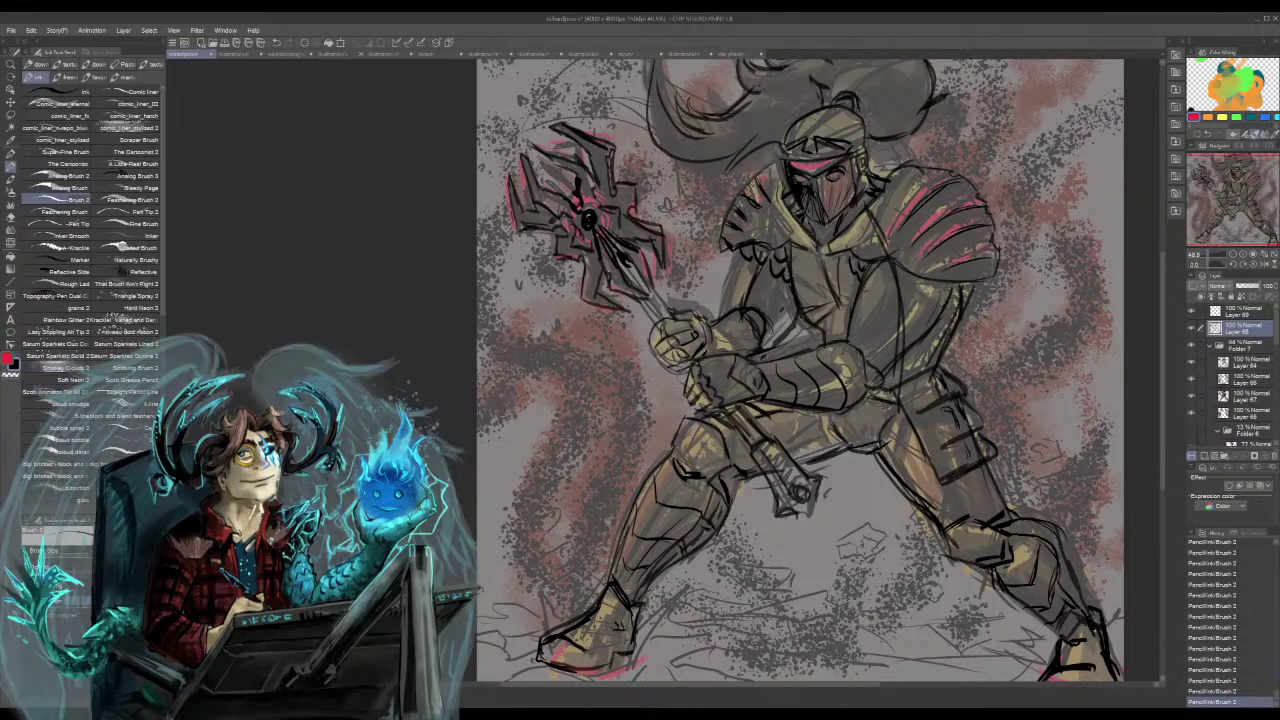
- Ink ankle lines on the boot away from the weapon and short accent strokes on the spiked weapon head
left_click_drag(1083, 636, 1098, 647)
left_click_drag(1078, 625, 1083, 631)
left_click_drag(562, 196, 581, 211)
mouse_move(560, 212)
left_mouse_down()
mouse_move(580, 217)
mouse_move(600, 188)
left_mouse_up()
mouse_move(599, 213)
left_mouse_down()
mouse_move(622, 205)
mouse_move(630, 232)
left_mouse_up()
- Ink the lower edge of the waist armour, the inner thigh line beside it and a short elbow line
mouse_move(895, 449)
left_mouse_down()
mouse_move(888, 462)
mouse_move(896, 448)
left_mouse_up()
mouse_move(818, 420)
left_mouse_down()
mouse_move(814, 447)
mouse_move(834, 454)
left_mouse_up()
left_click_drag(834, 450, 858, 455)
mouse_move(908, 410)
left_mouse_down()
mouse_move(936, 402)
mouse_move(922, 468)
mouse_move(942, 508)
left_mouse_up()
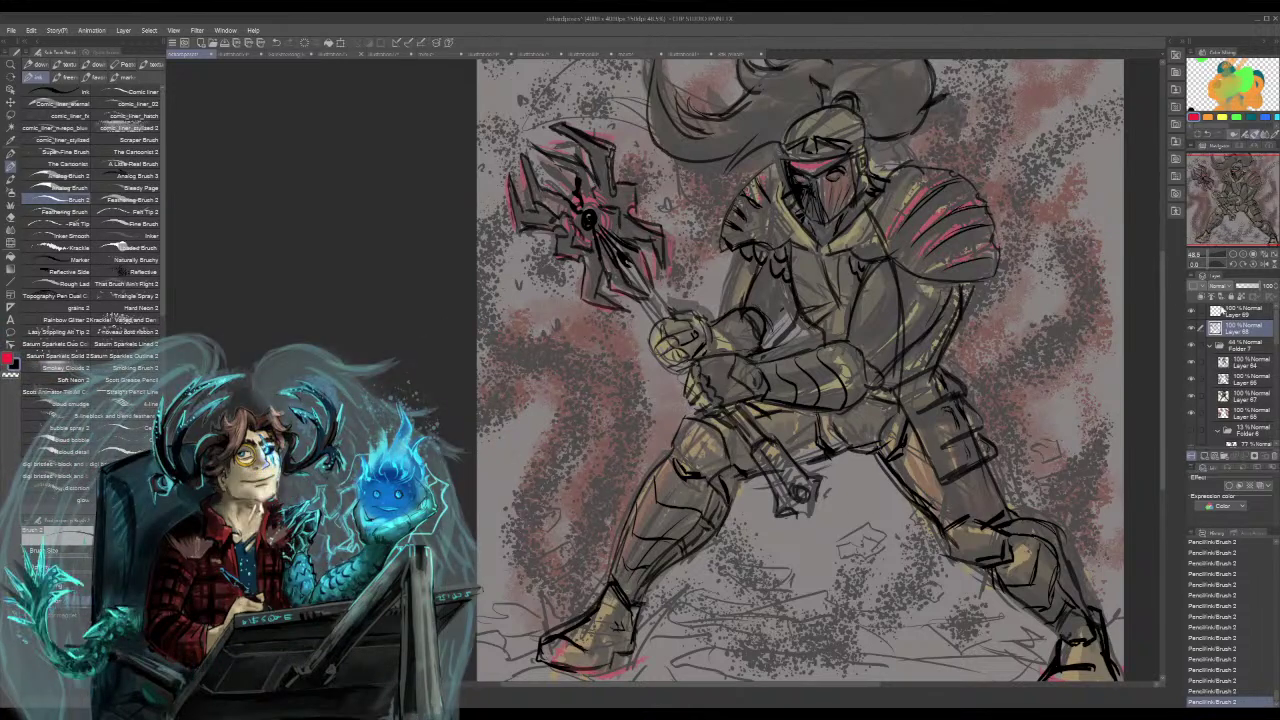
left_click_drag(895, 357, 884, 372)
- Delete the extra layer above the line art layer and ink the chest seams and the scalloped collar trim
left_click(1249, 315)
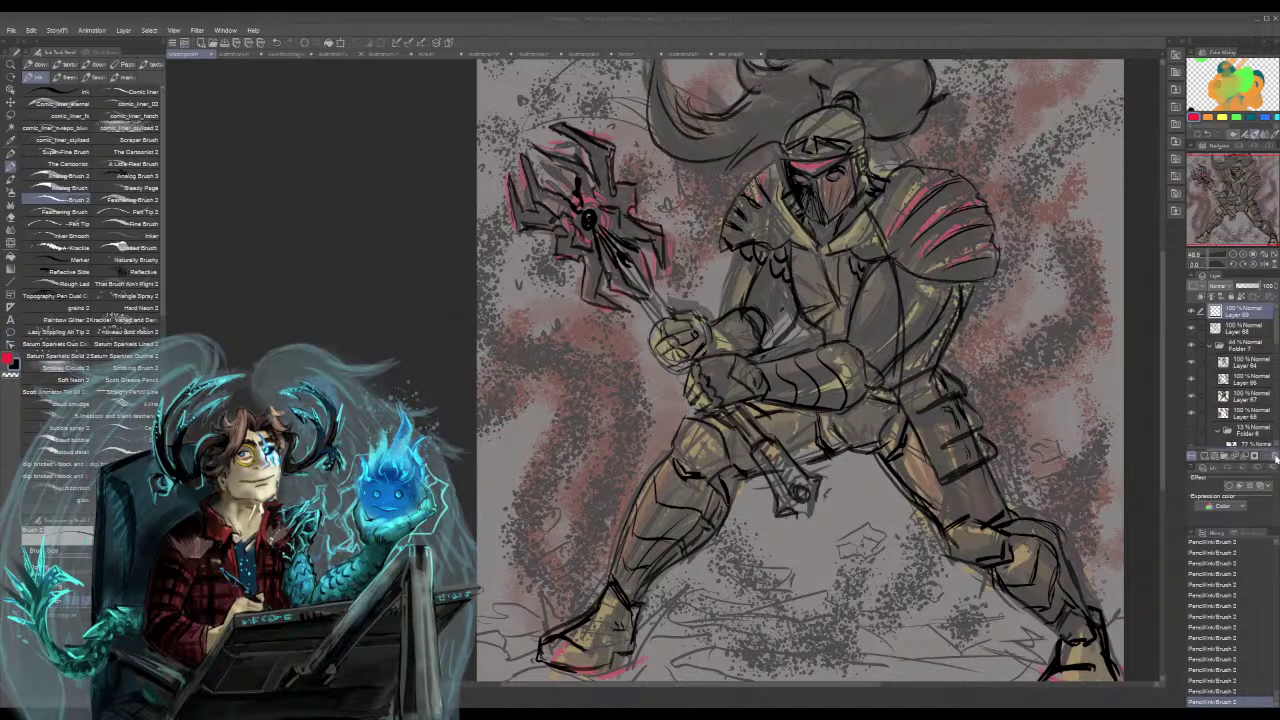
left_click(659, 281)
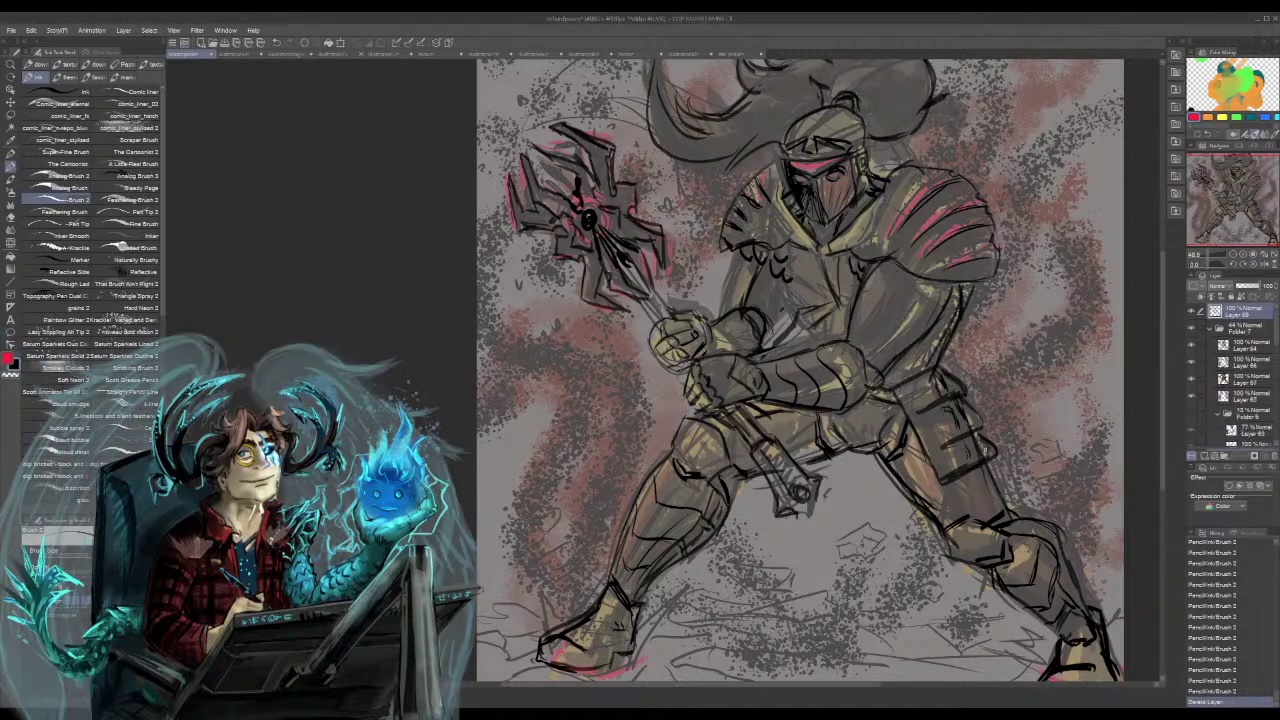
mouse_move(788, 320)
left_mouse_down()
mouse_move(814, 282)
mouse_move(816, 320)
mouse_move(828, 326)
mouse_move(836, 307)
left_mouse_up()
left_click_drag(826, 316, 841, 301)
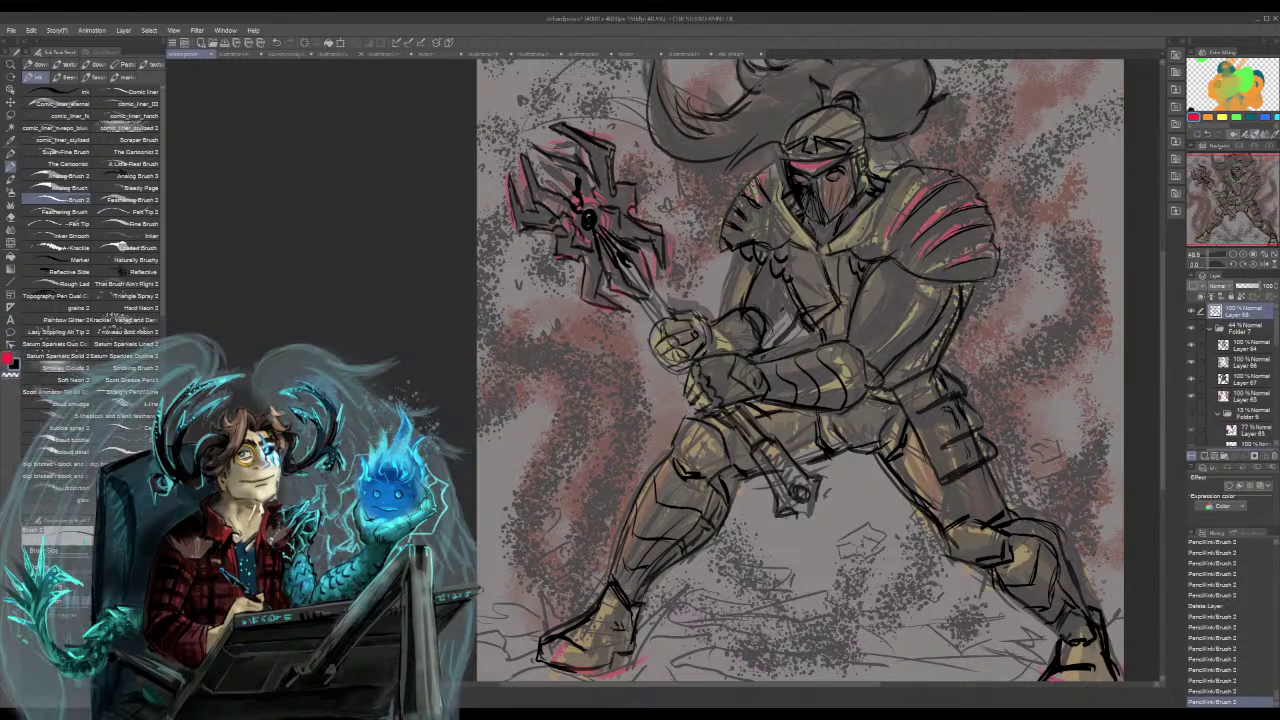
left_click_drag(790, 268, 784, 276)
left_click_drag(788, 264, 802, 274)
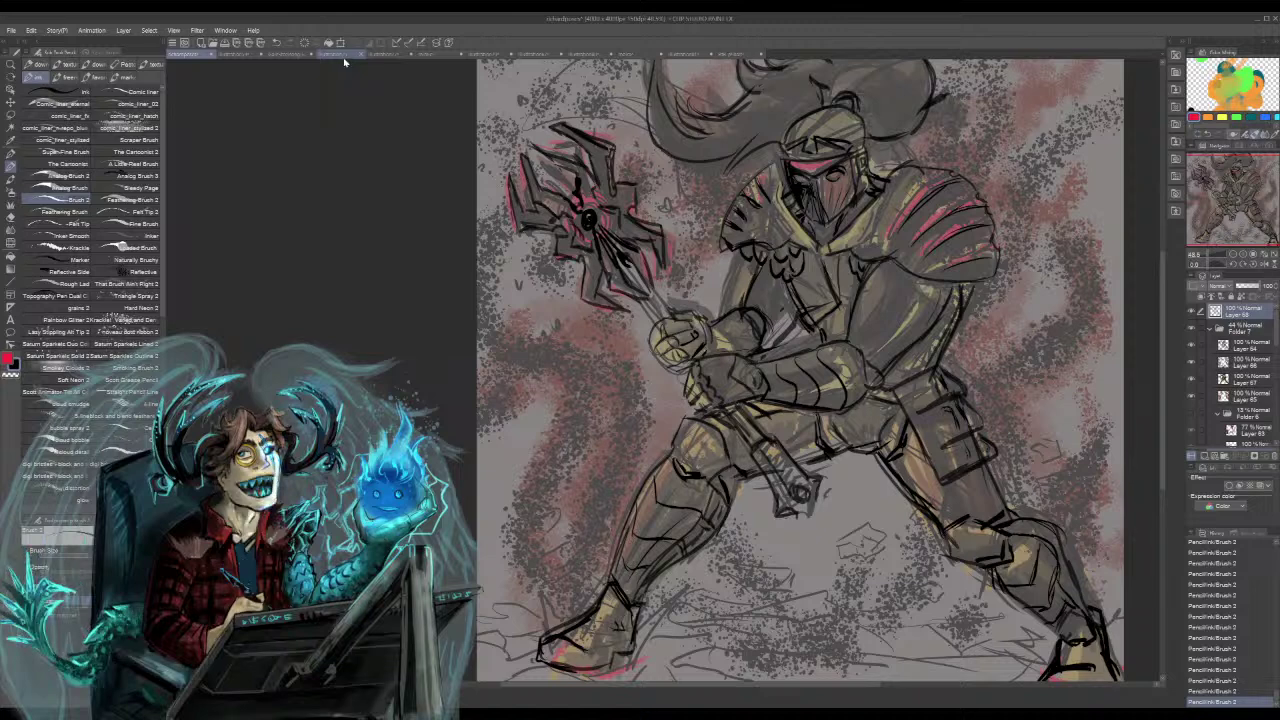
left_click(439, 55)
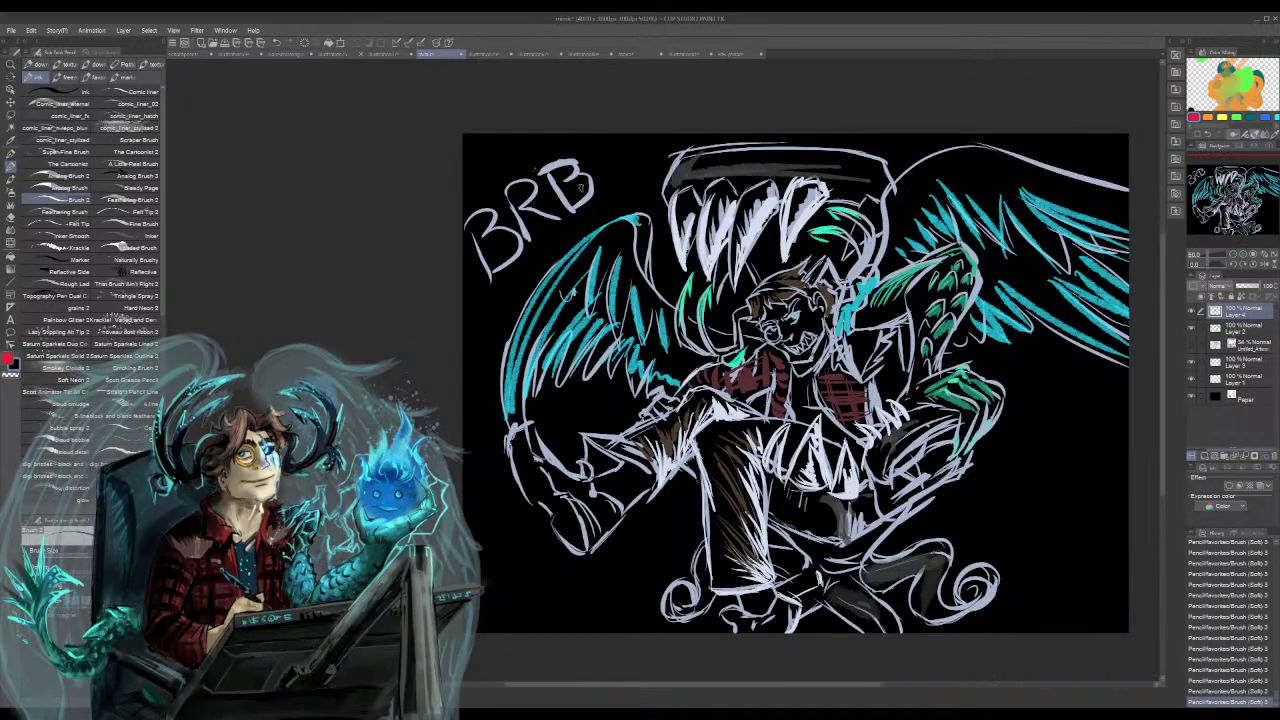
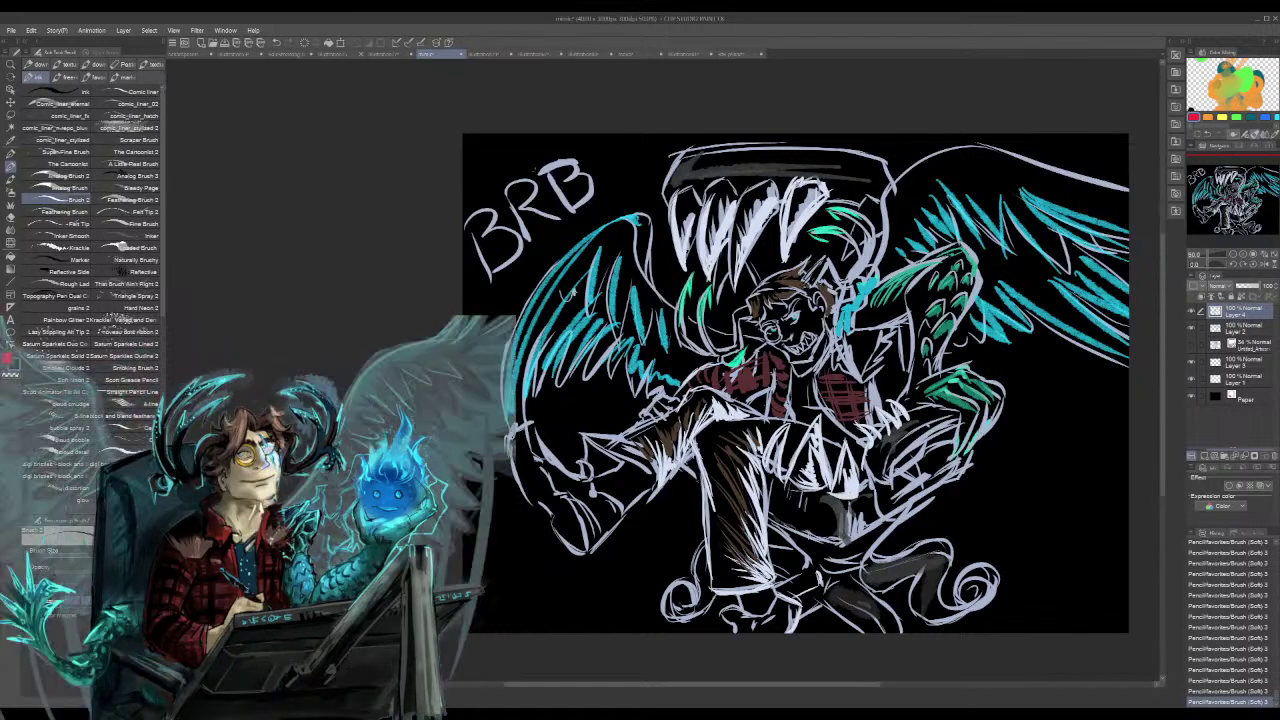
left_click(686, 55)
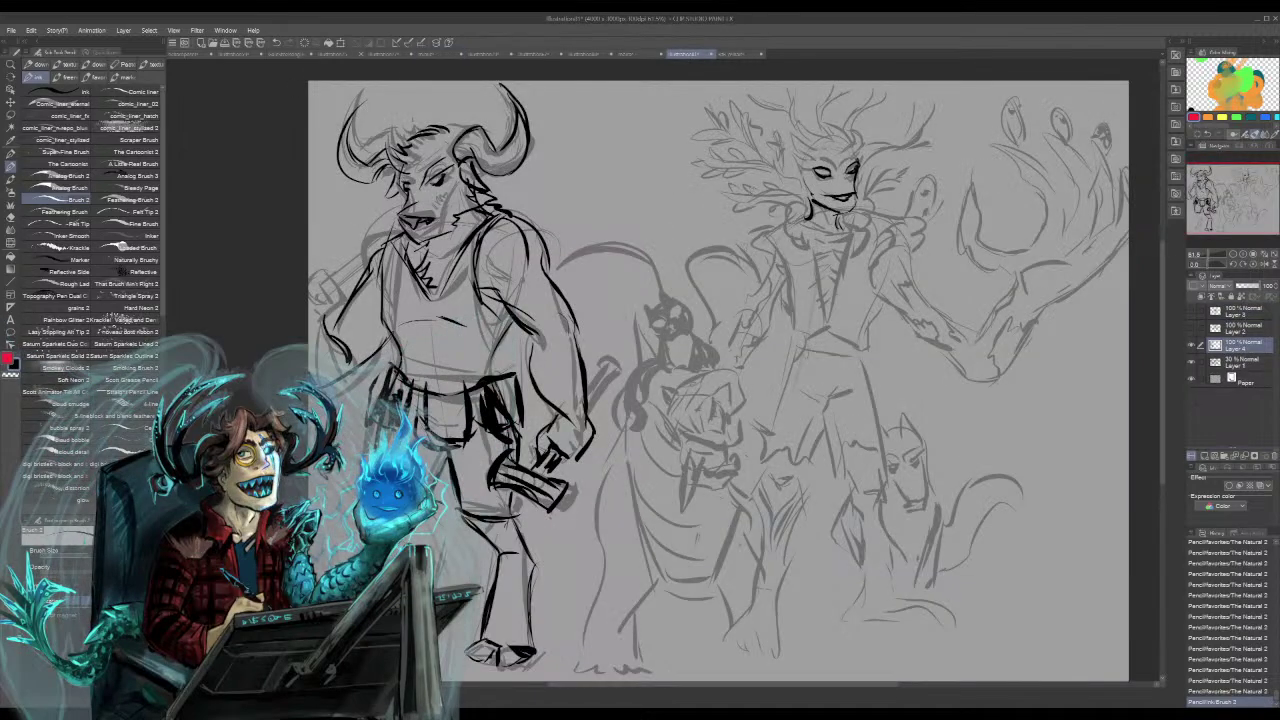
left_click(190, 56)
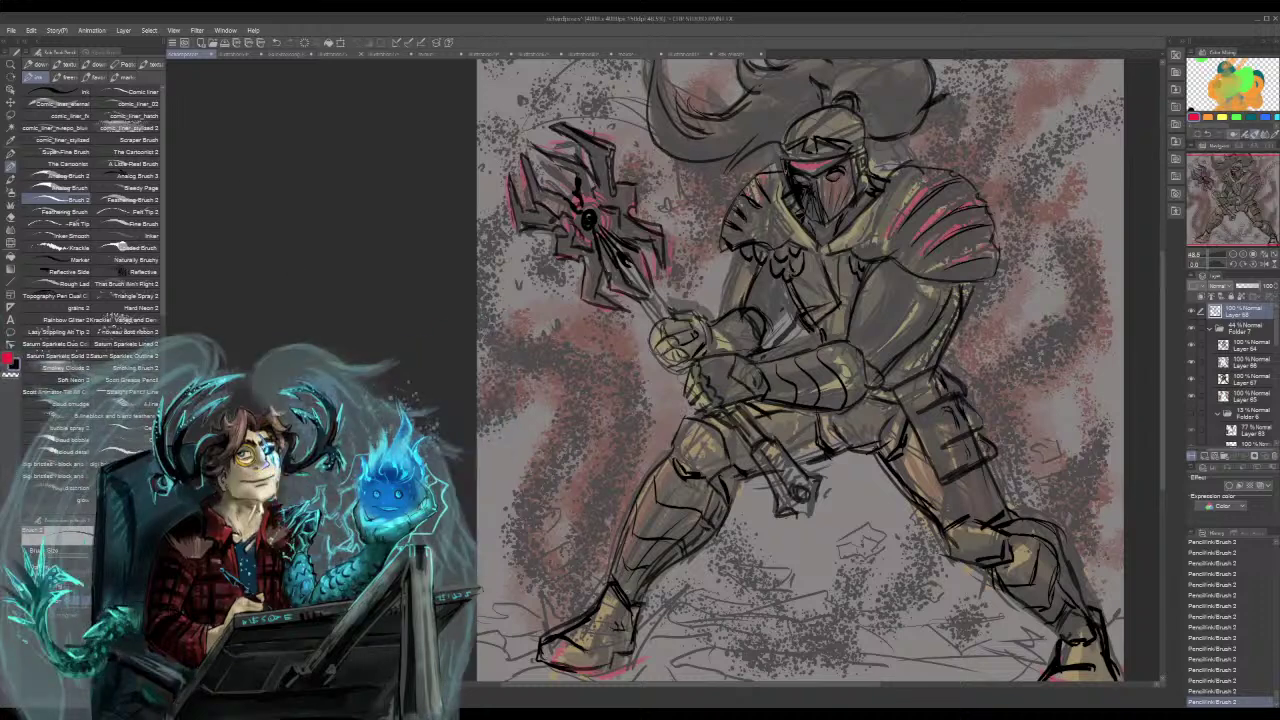
- Clean up and redraw the shin edge on the weapon side, and strengthen the ankle lines of both boots
left_click_drag(763, 172, 781, 166)
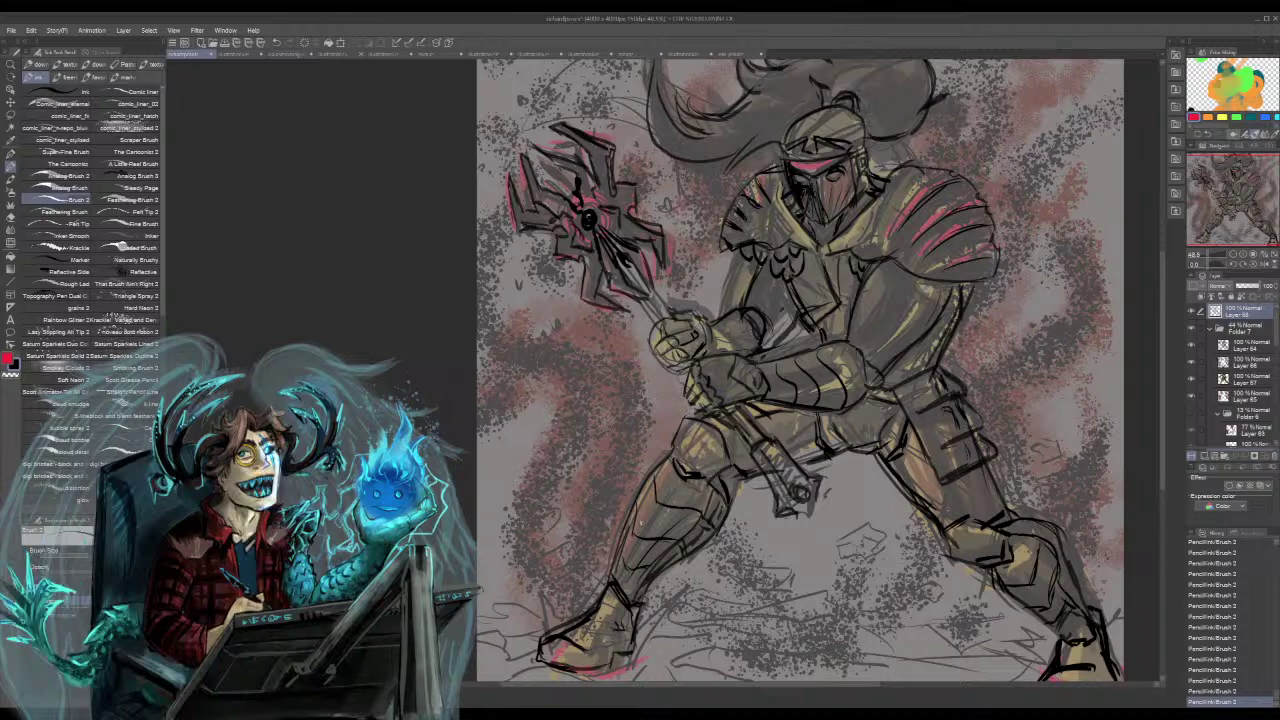
left_click_drag(653, 475, 641, 495)
mouse_move(666, 453)
left_mouse_down()
mouse_move(637, 498)
mouse_move(638, 540)
mouse_move(617, 548)
mouse_move(640, 570)
mouse_move(601, 588)
mouse_move(638, 606)
mouse_move(613, 654)
left_mouse_up()
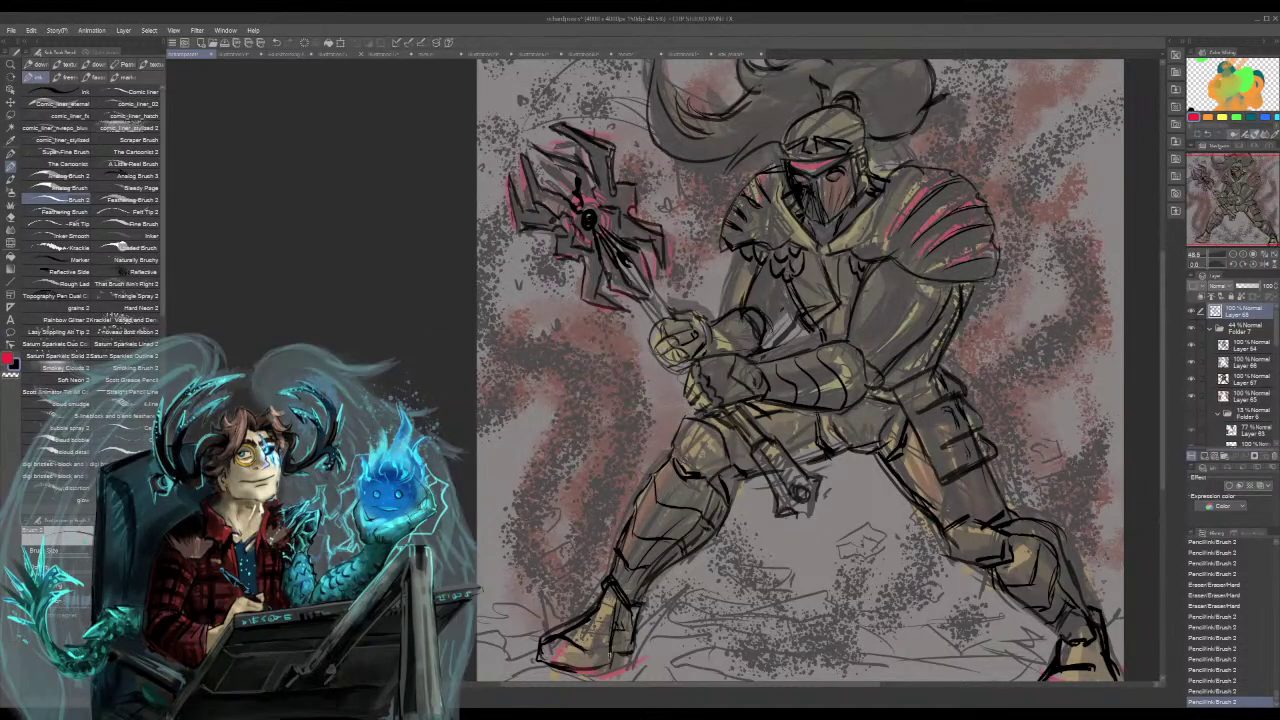
left_click_drag(631, 604, 613, 656)
left_click_drag(634, 605, 640, 656)
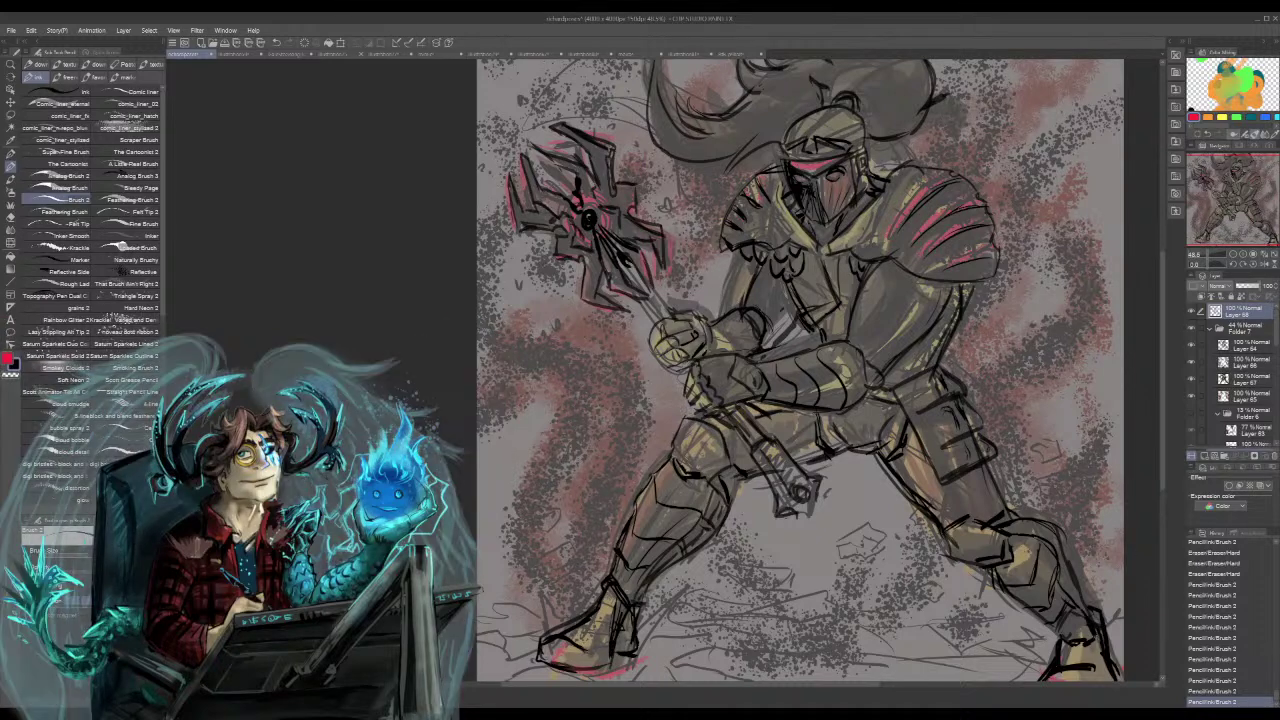
left_click_drag(1094, 626, 1100, 650)
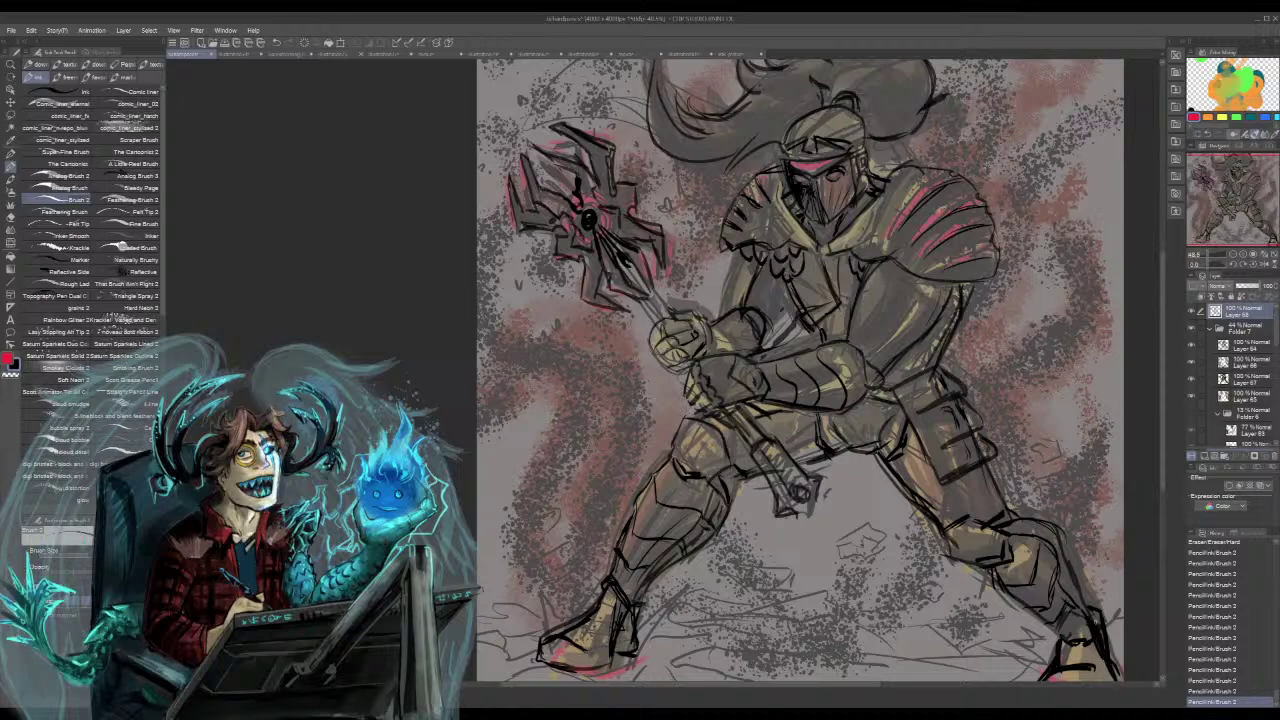
- Ink fold lines down the centre of the chest and beside the armpit under the large shoulder plate
mouse_move(976, 272)
left_mouse_down()
mouse_move(985, 458)
mouse_move(988, 422)
mouse_move(956, 500)
left_mouse_up()
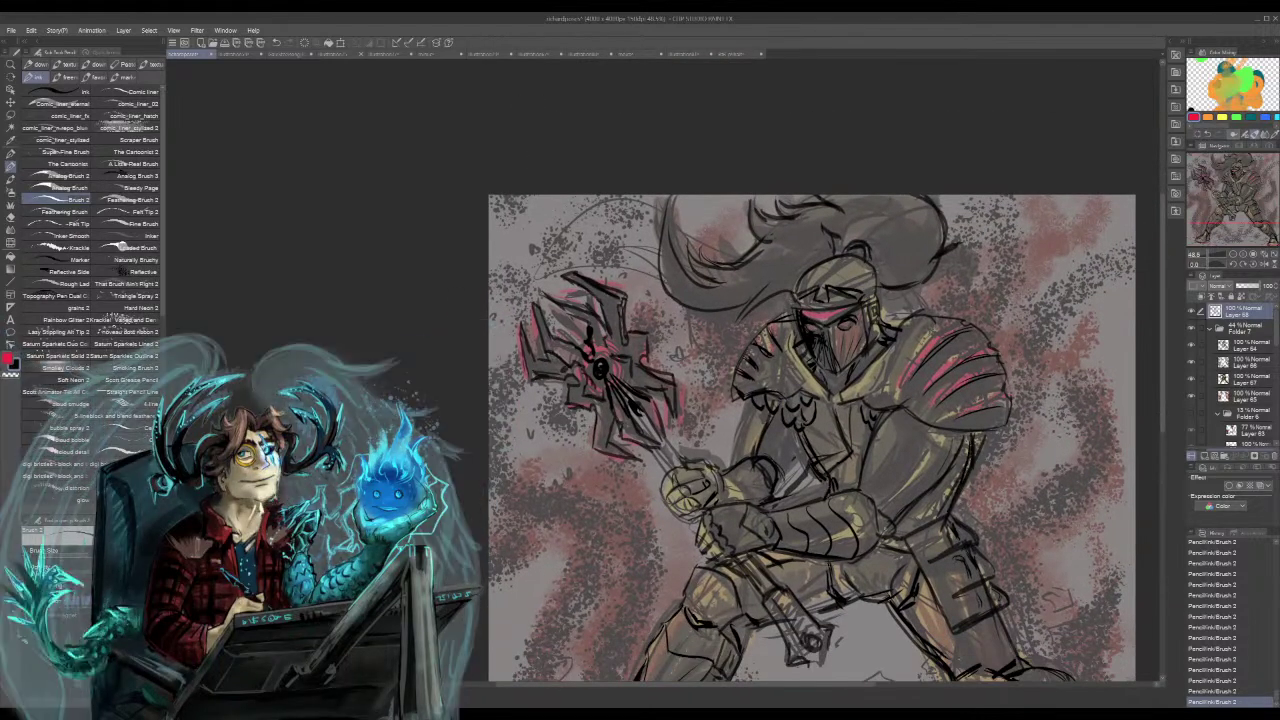
left_click_drag(955, 508, 949, 527)
left_click_drag(1240, 210, 1230, 237)
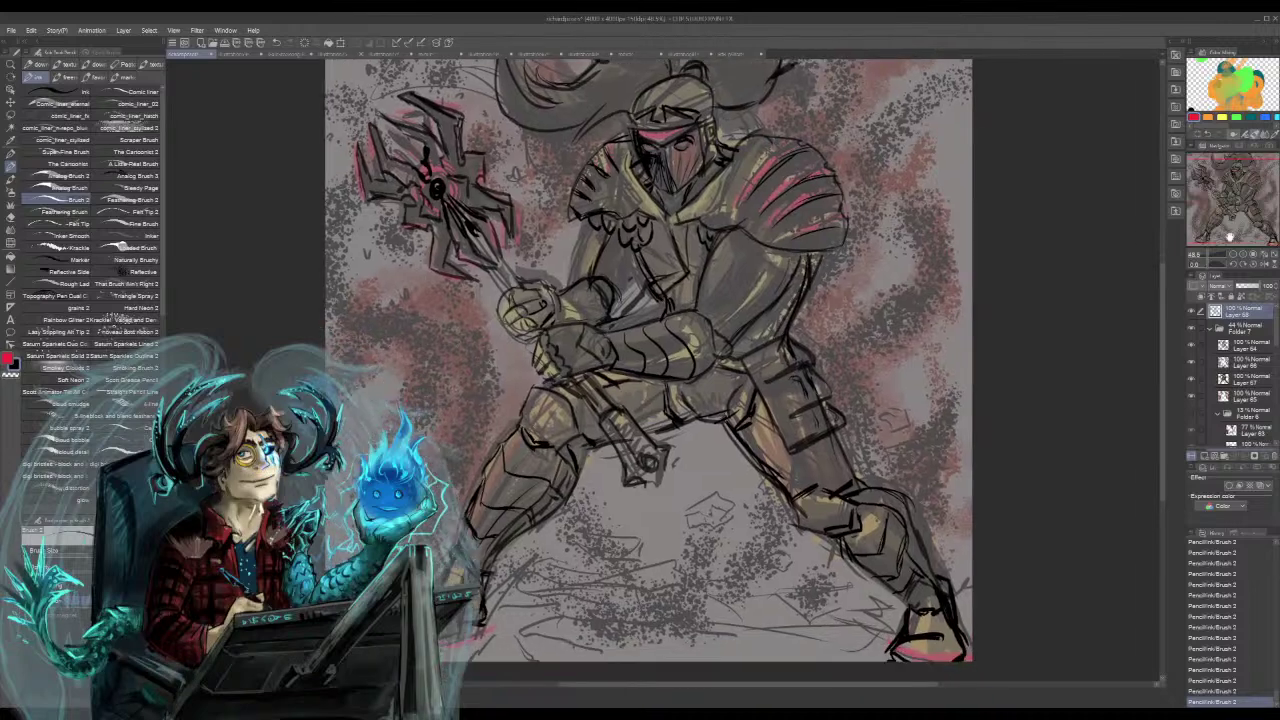
left_click_drag(694, 232, 695, 273)
mouse_move(662, 226)
left_mouse_down()
mouse_move(678, 276)
mouse_move(673, 263)
mouse_move(698, 283)
left_mouse_up()
mouse_move(763, 297)
left_mouse_down()
mouse_move(718, 332)
mouse_move(754, 302)
mouse_move(700, 306)
mouse_move(720, 243)
mouse_move(734, 238)
left_mouse_up()
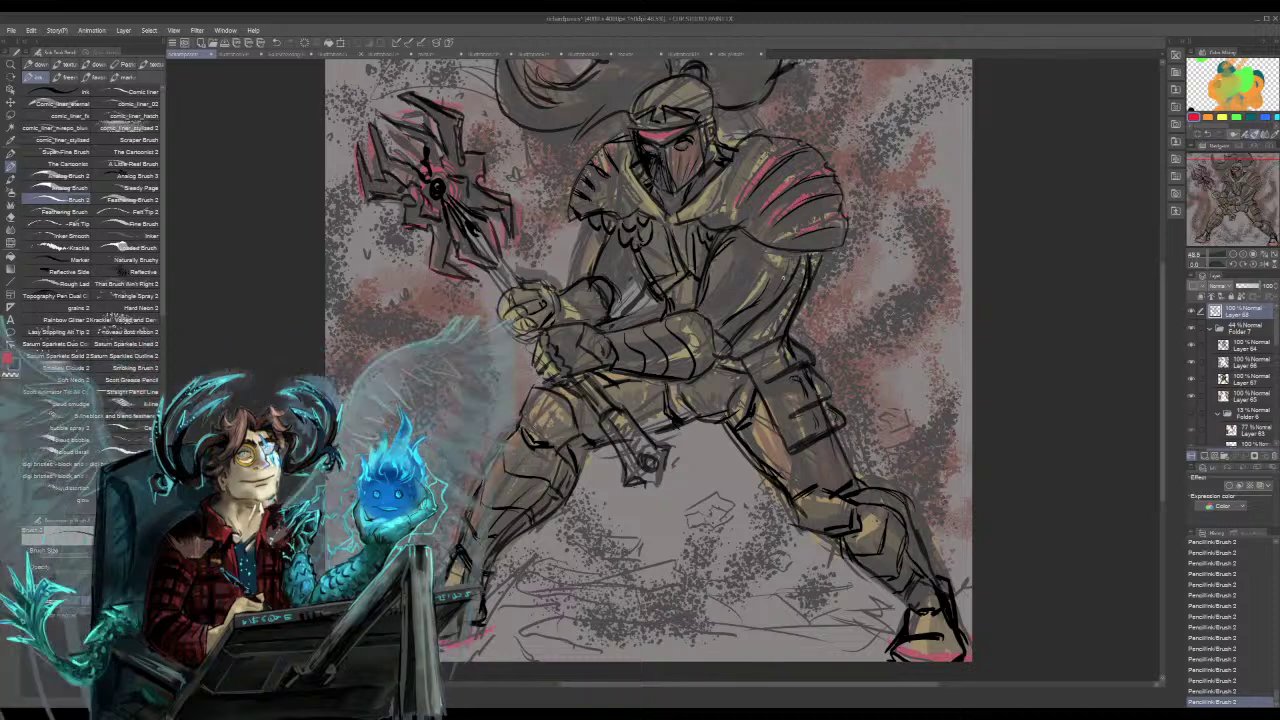
mouse_move(791, 269)
left_mouse_down()
mouse_move(783, 279)
mouse_move(762, 259)
left_mouse_up()
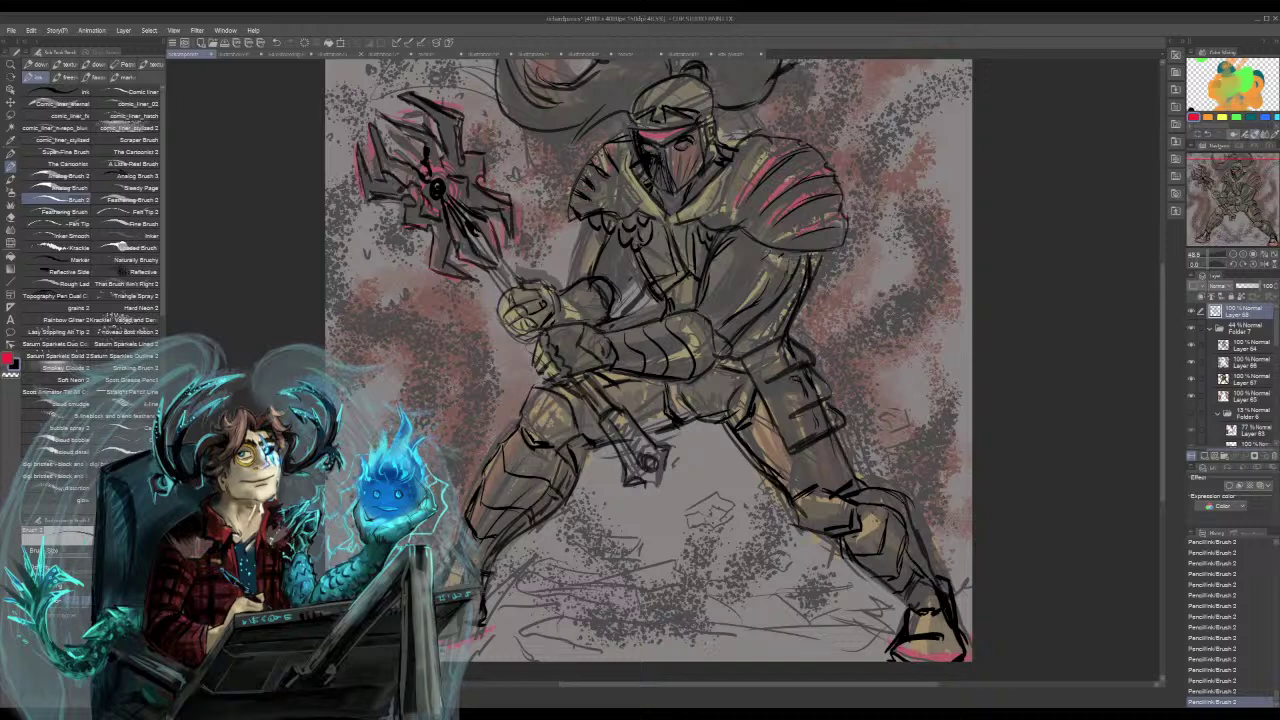
- Ink a solid black shadow behind the upper arm beneath the large shoulder plate, and save the drawing
mouse_move(782, 206)
left_mouse_down()
mouse_move(778, 249)
mouse_move(731, 231)
mouse_move(787, 266)
mouse_move(769, 307)
left_mouse_up()
left_click_drag(803, 261, 775, 352)
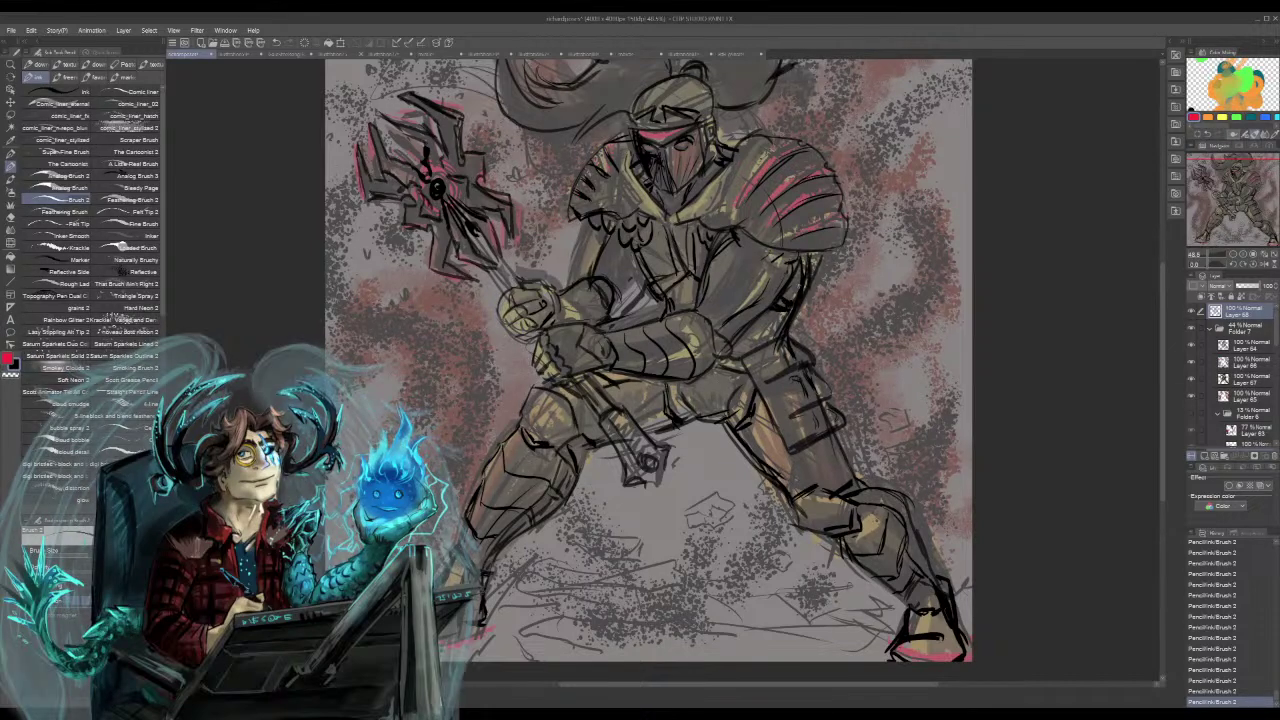
mouse_move(800, 286)
left_mouse_down()
mouse_move(782, 294)
mouse_move(791, 301)
mouse_move(815, 266)
left_mouse_up()
key("ctrl+s")
left_click_drag(817, 253, 813, 267)
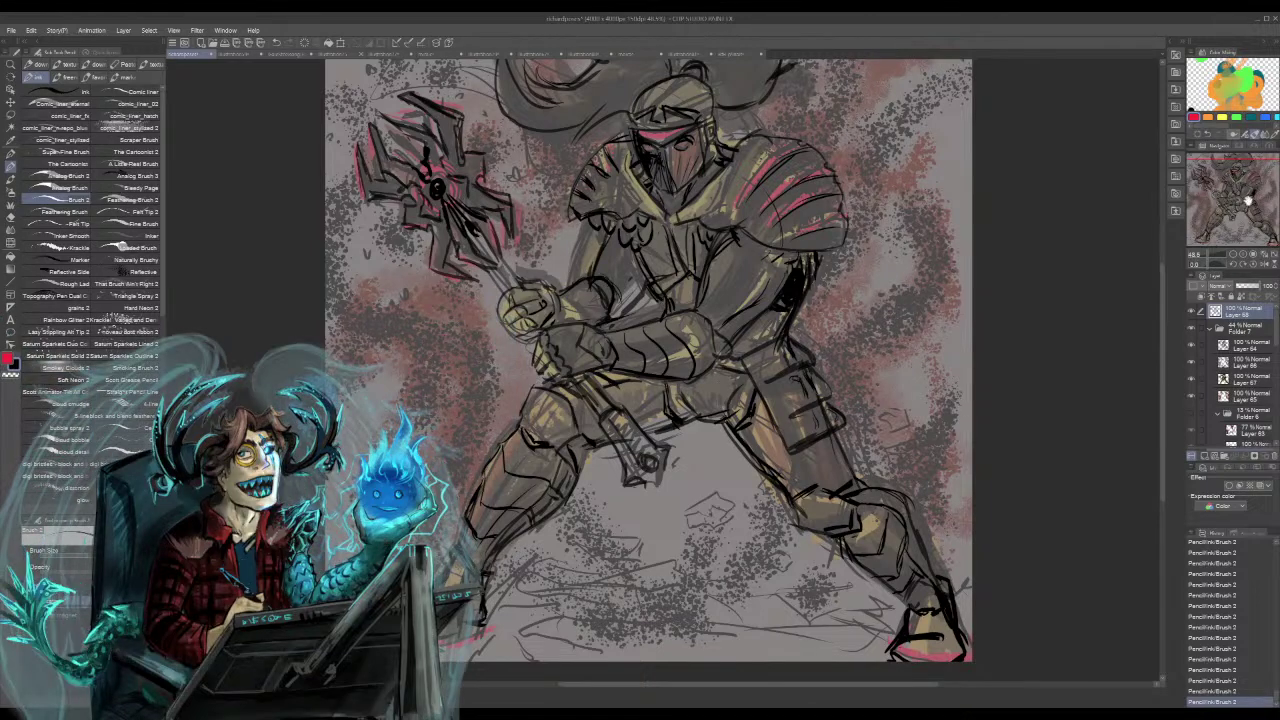
- Enlarge the solid black core of the weapon head with a thick dark ring around it
left_click_drag(1234, 201, 1224, 205)
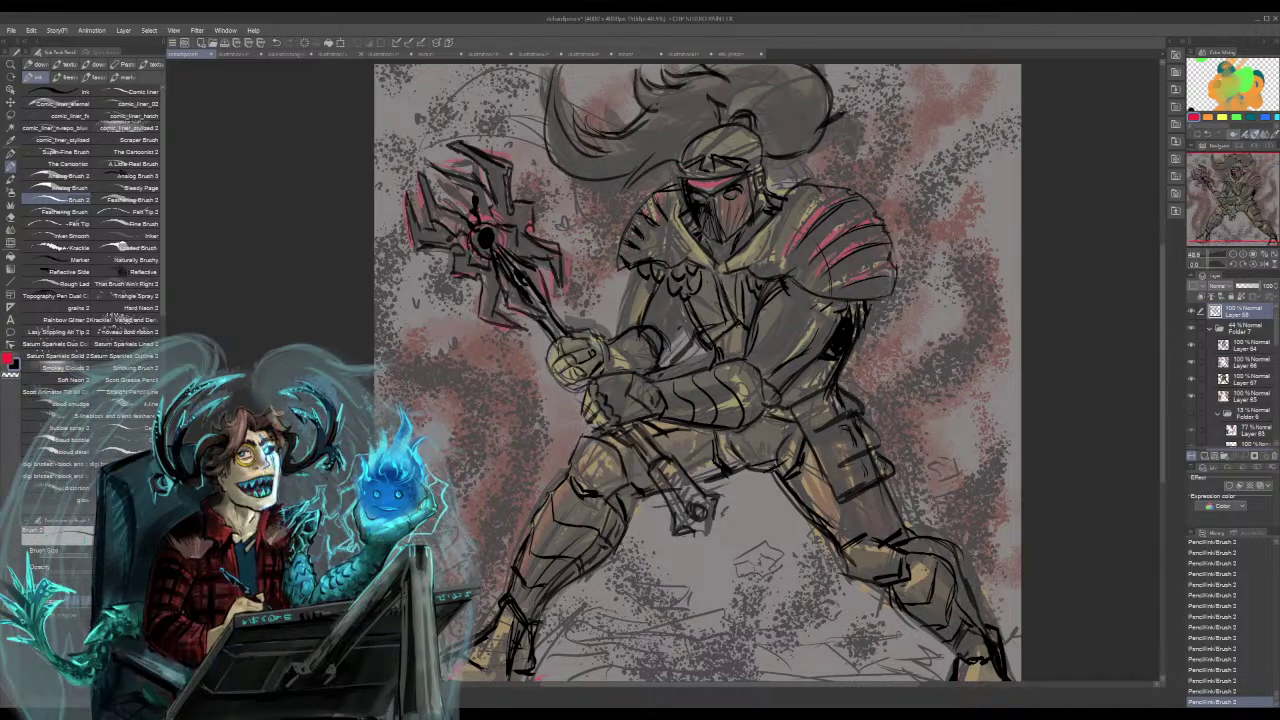
mouse_move(474, 232)
left_mouse_down()
mouse_move(489, 264)
mouse_move(490, 252)
left_mouse_up()
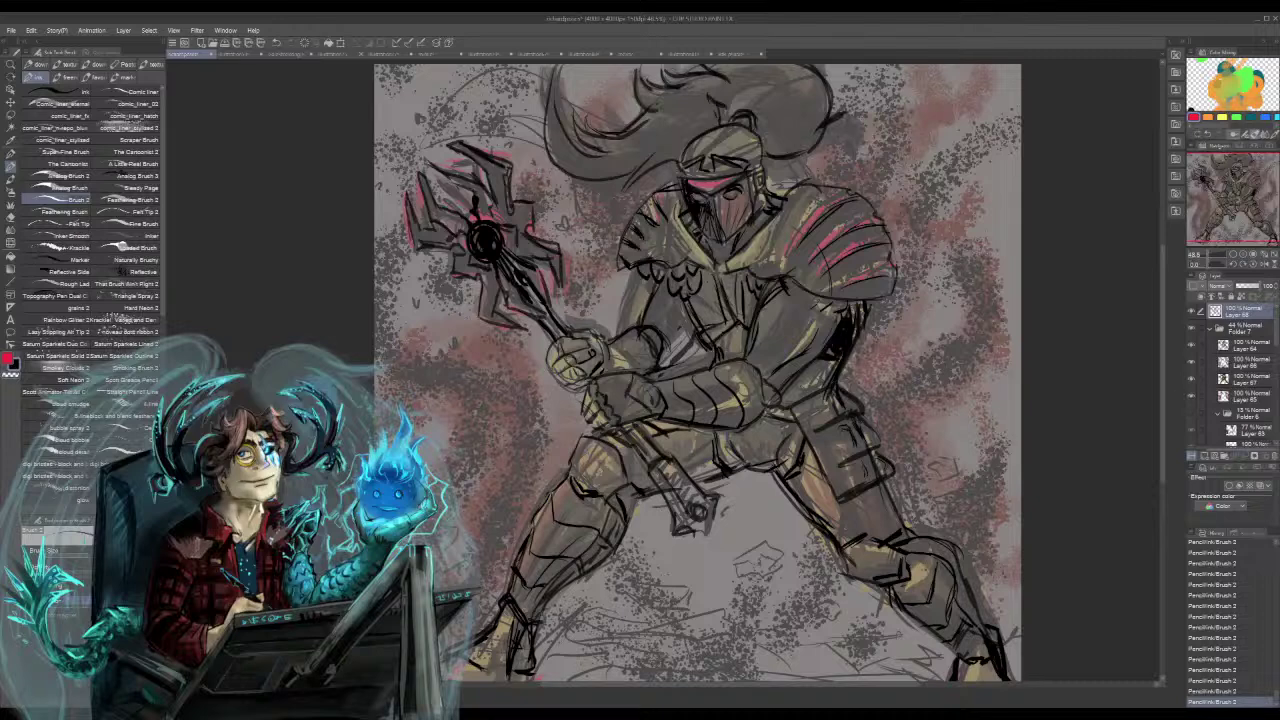
left_click_drag(1217, 199, 1201, 199)
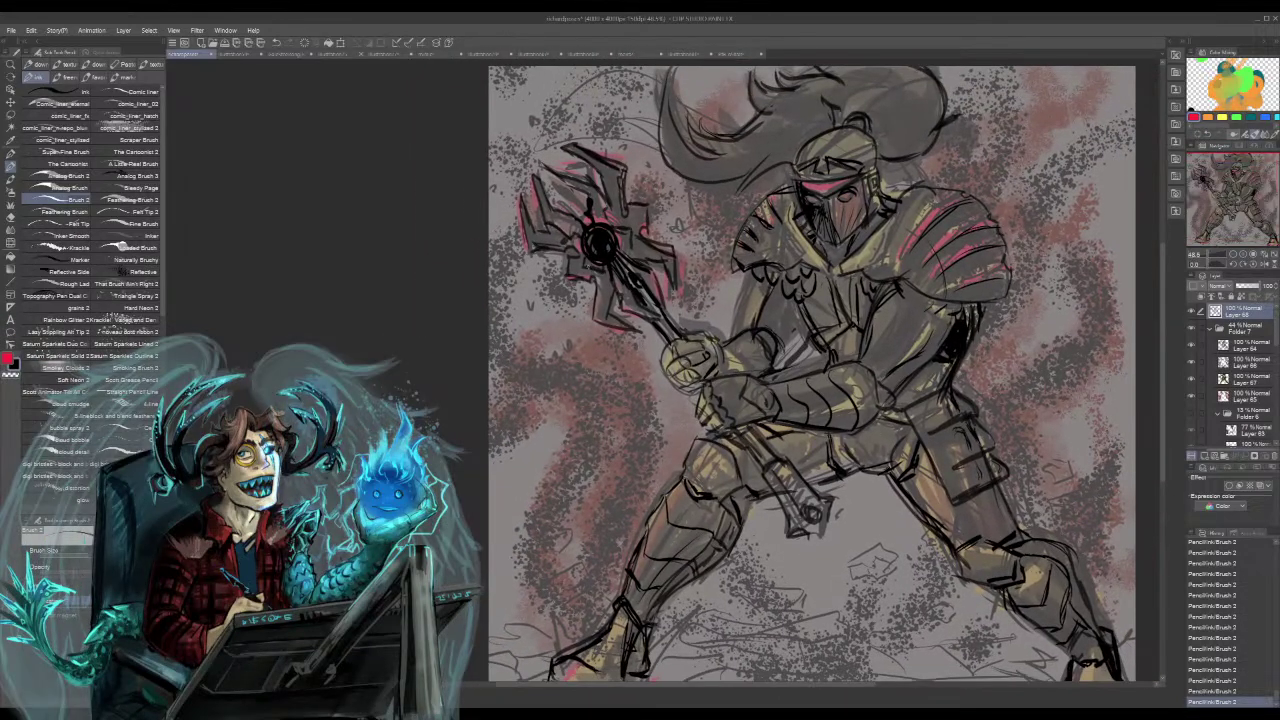
- Ink a thin pointed spike below the weapon head and rough in another on its outer lower side
left_click_drag(587, 281, 557, 344)
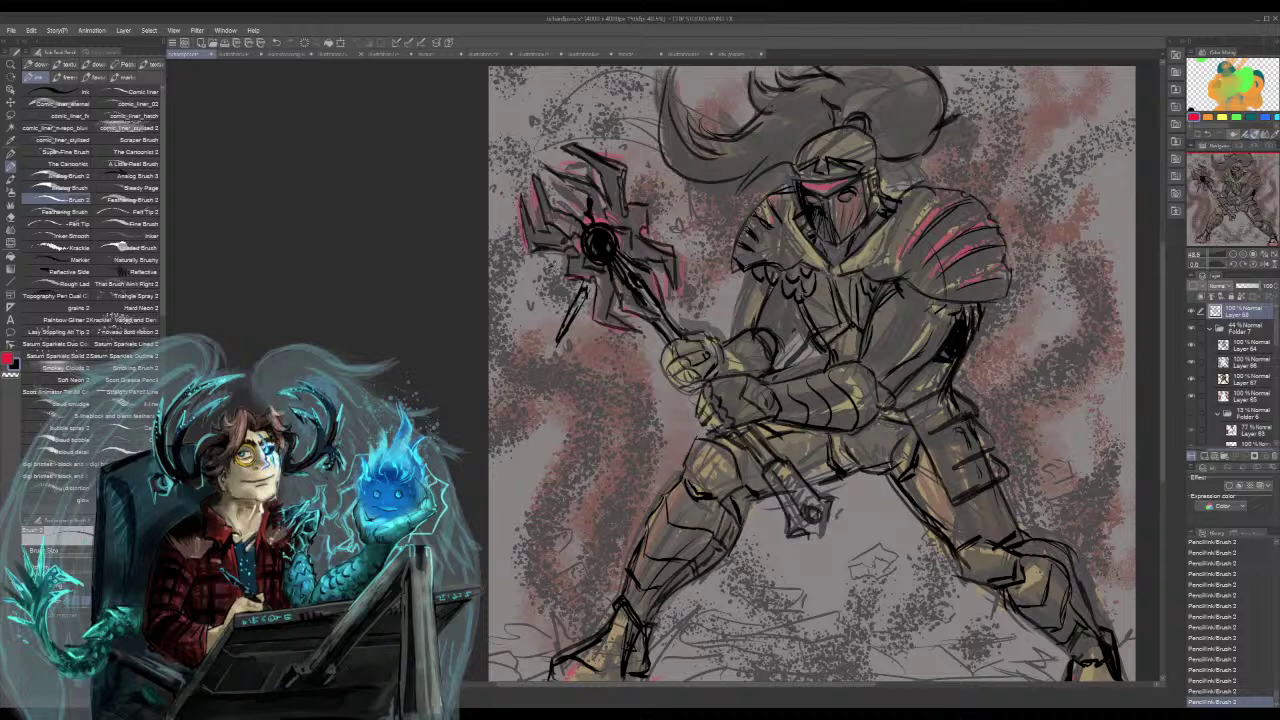
left_click_drag(556, 263, 527, 283)
left_click_drag(549, 273, 488, 311)
- Undo the spike on the weapon head's outer lower side, try a shorter version and undo that too
key("ctrl+z")
key("ctrl+z")
key("ctrl+z")
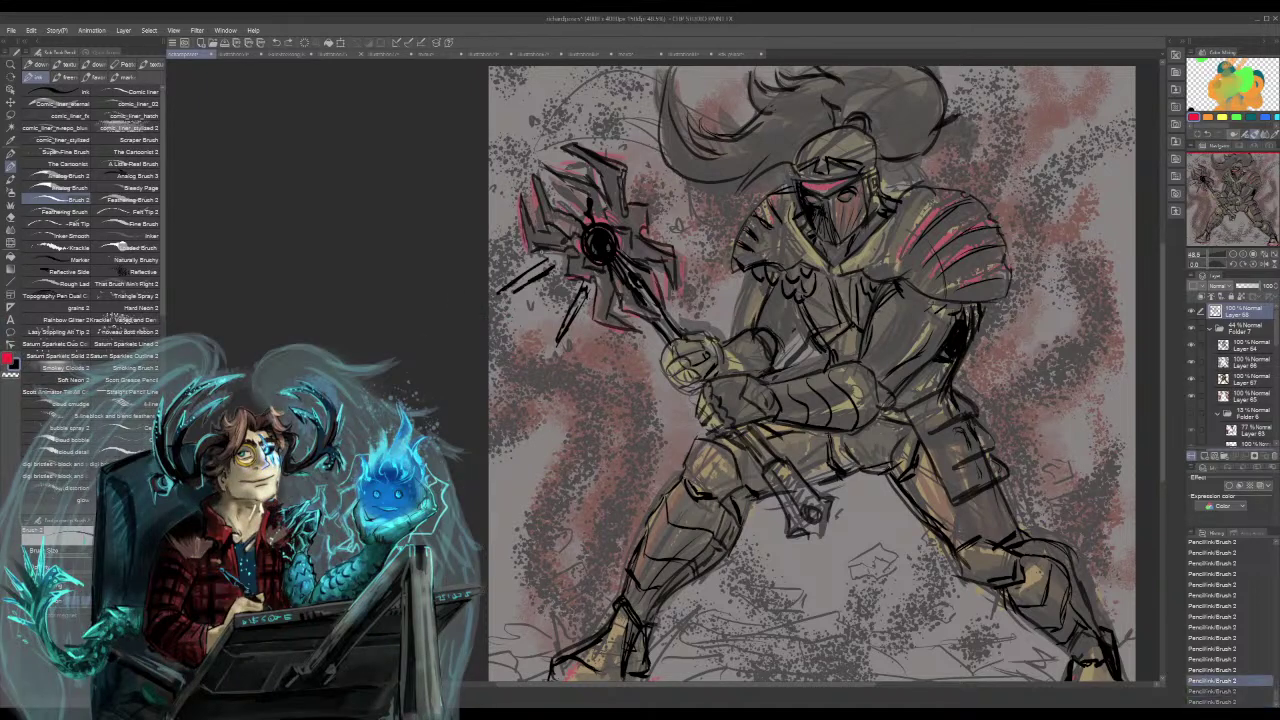
key("ctrl+y")
key("ctrl+y")
key("ctrl+y")
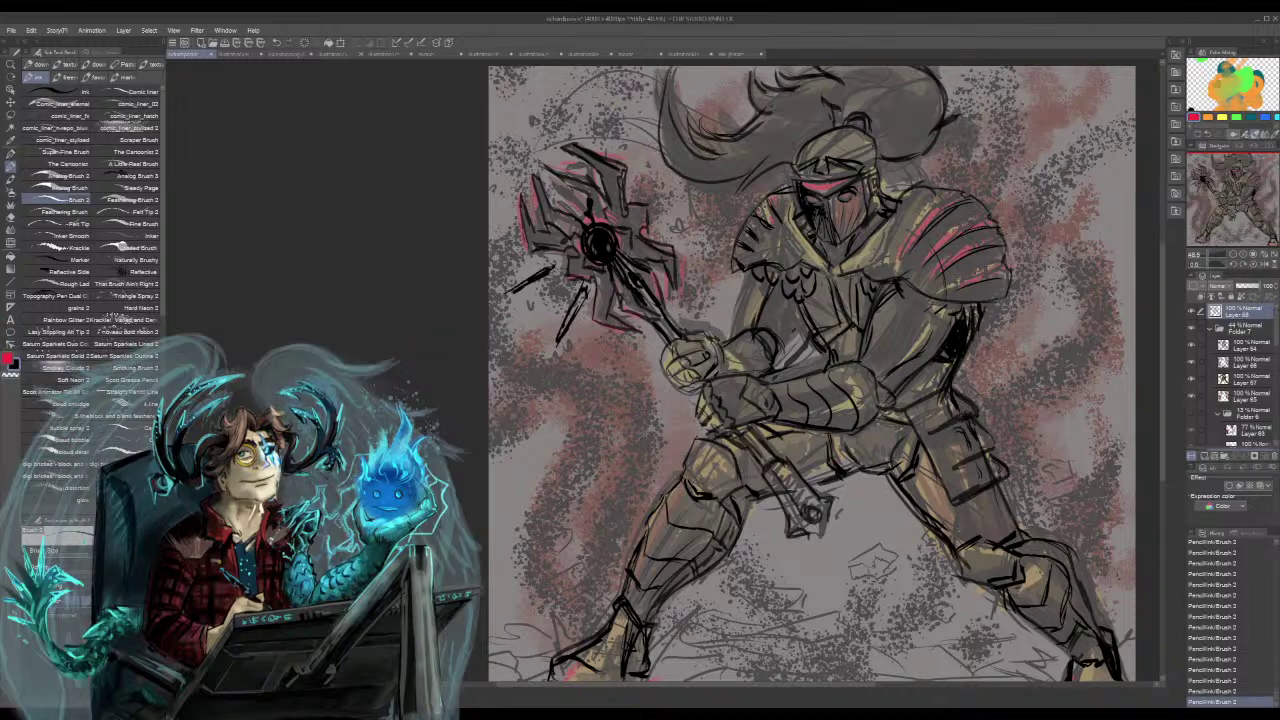
key("ctrl+z")
key("ctrl+z")
key("ctrl+z")
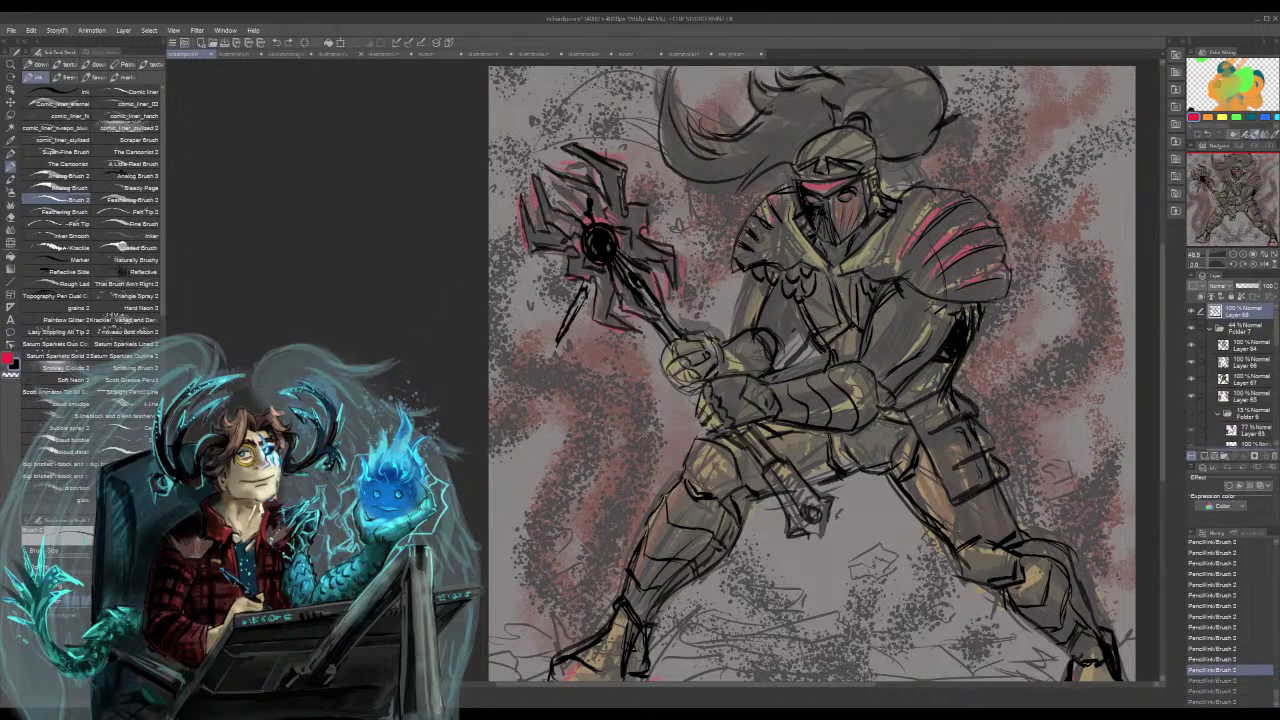
- Ink the outer lower spike of the weapon head again as a longer taper reaching the canvas edge
key("ctrl+y")
key("ctrl+y")
key("ctrl+y")
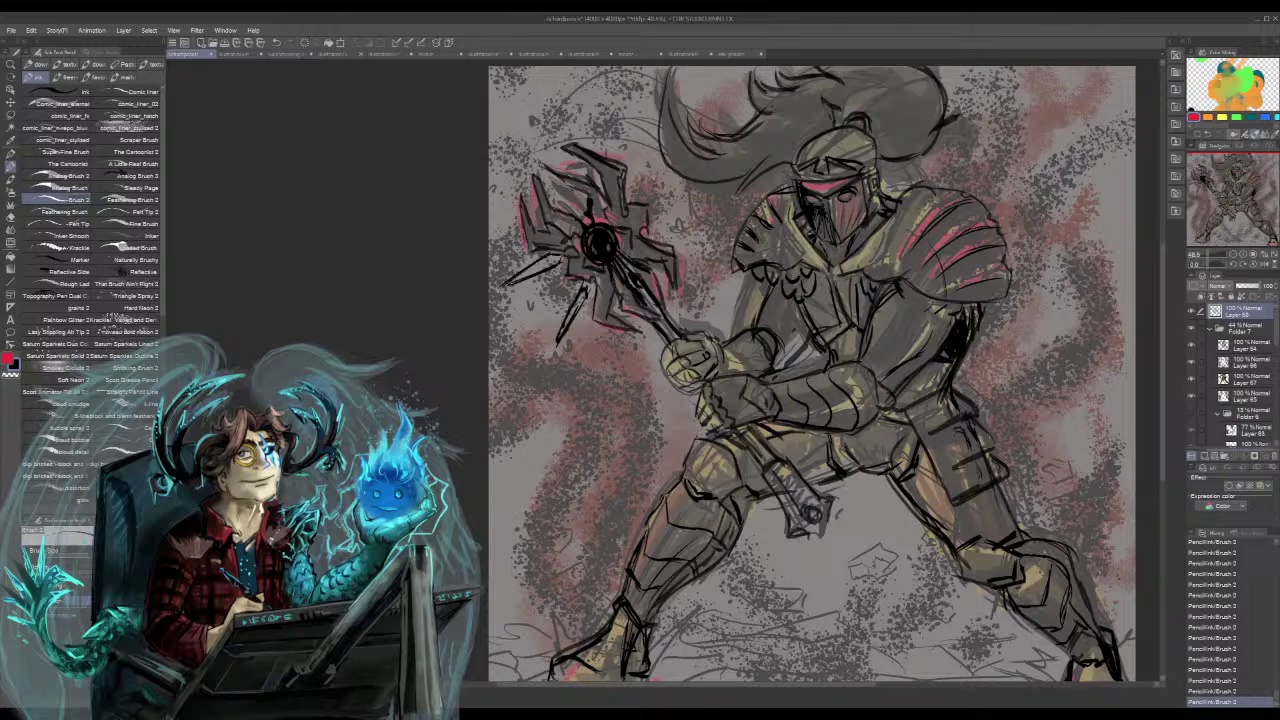
left_click_drag(562, 255, 498, 292)
key("ctrl+z")
key("ctrl+z")
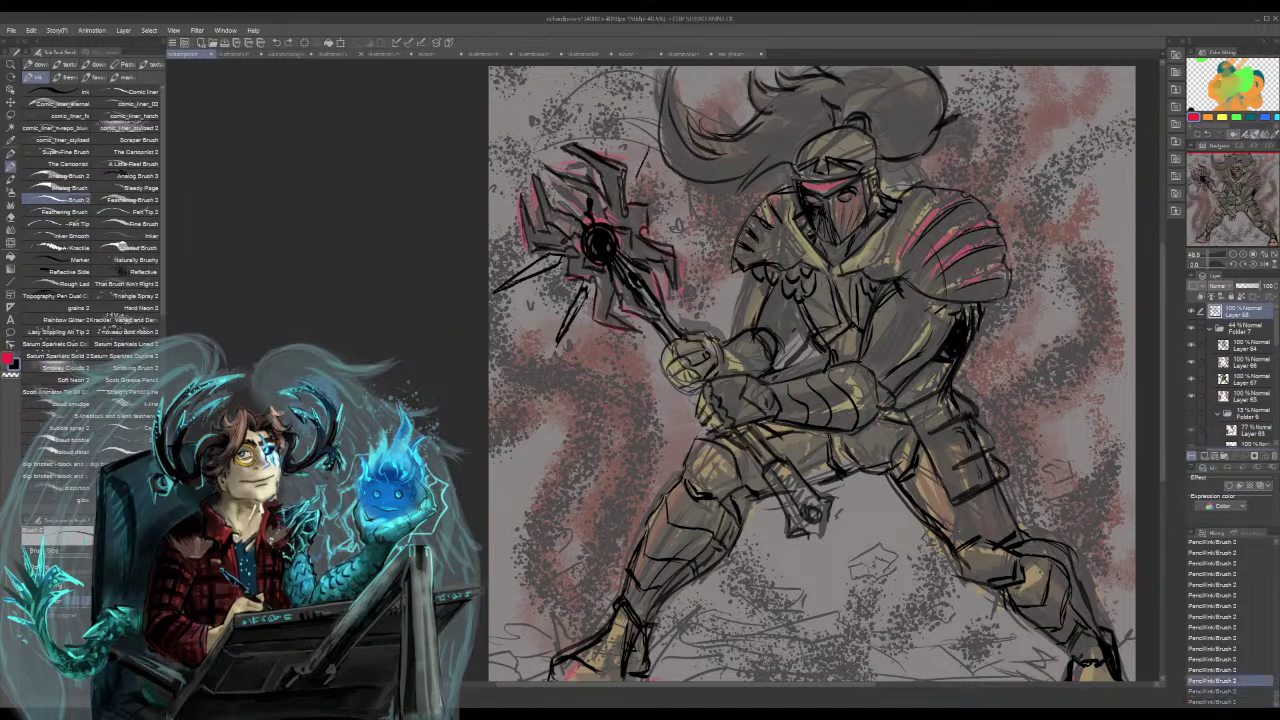
- Ink tapered spikes on the weapon head's upper and warrior-facing sides, plus a small one at its outer tip
key("ctrl+y")
key("ctrl+y")
mouse_move(644, 165)
left_mouse_down()
mouse_move(634, 206)
mouse_move(702, 228)
left_mouse_up()
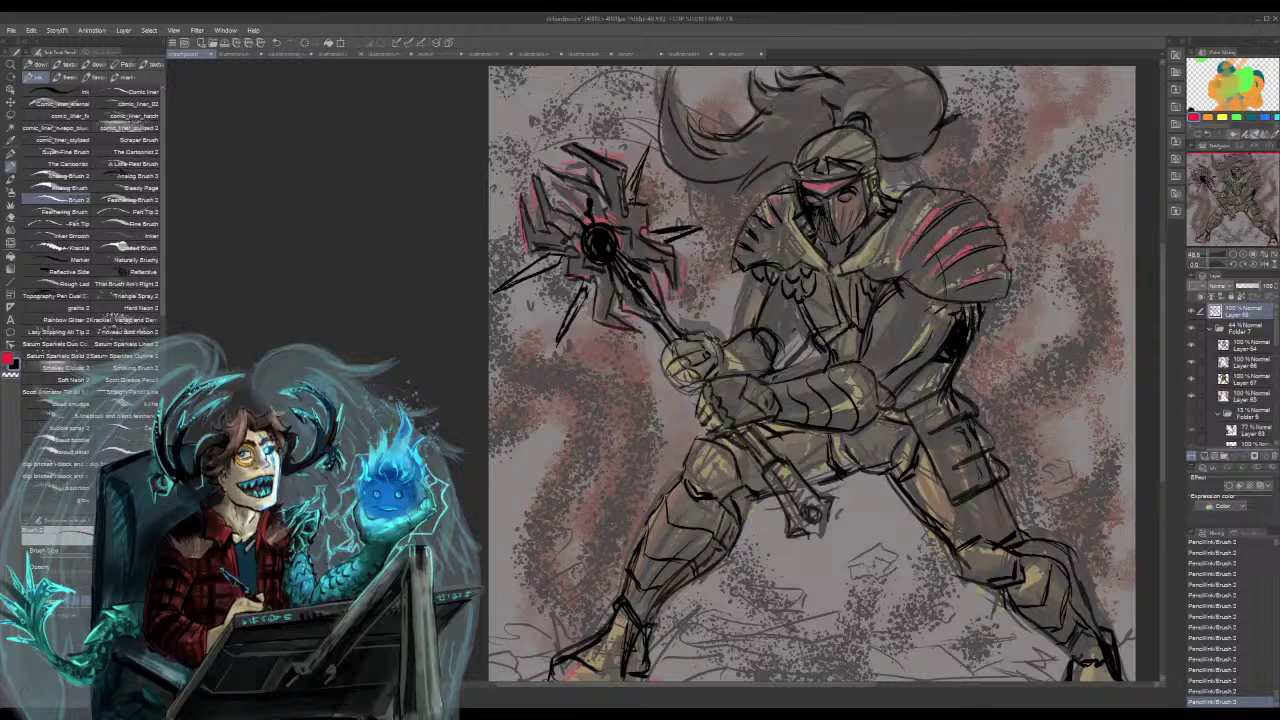
left_click_drag(514, 227, 494, 235)
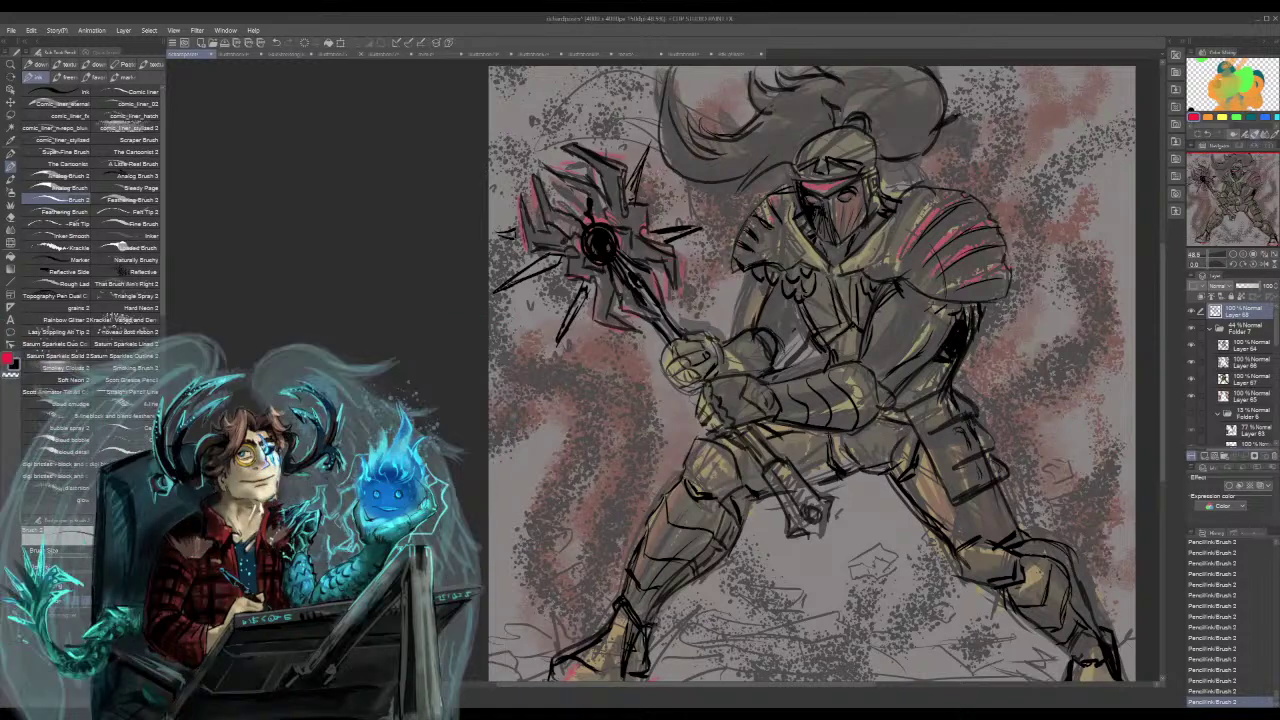
- Undo the last spike strokes and ink the end of the pommel at the base of the weapon shaft
key("ctrl+z")
key("ctrl+z")
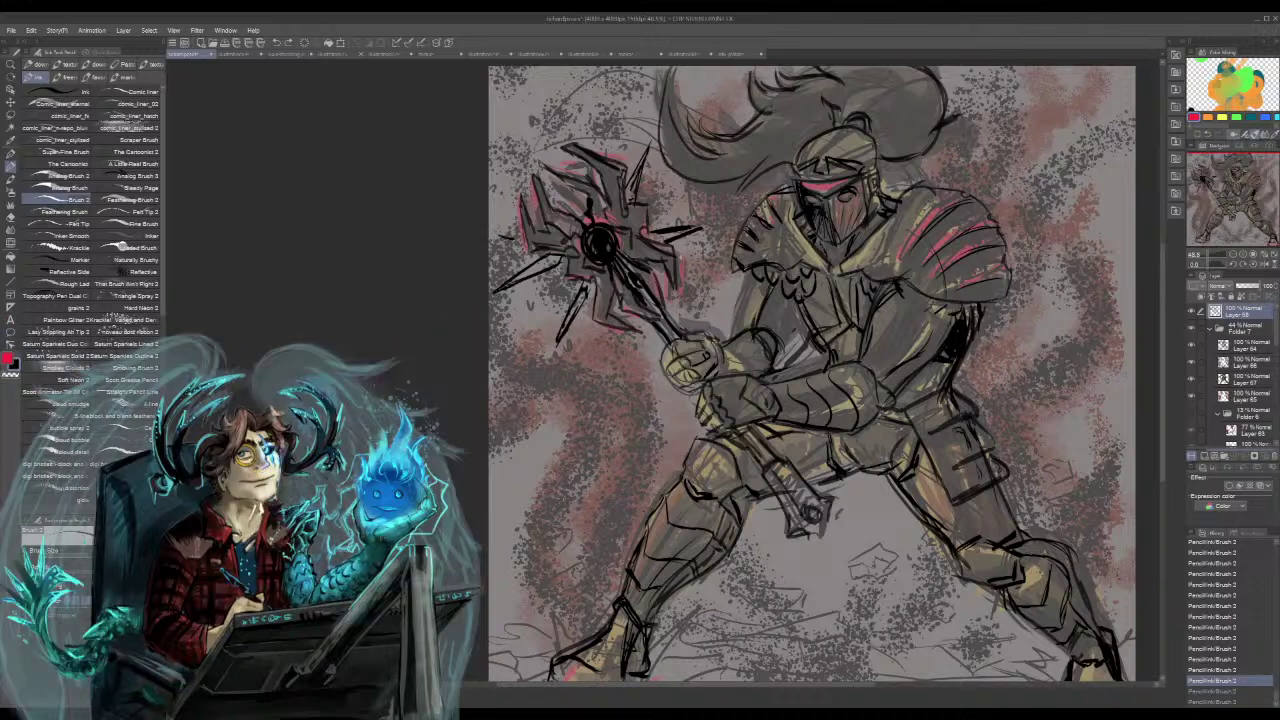
left_click_drag(808, 542, 826, 535)
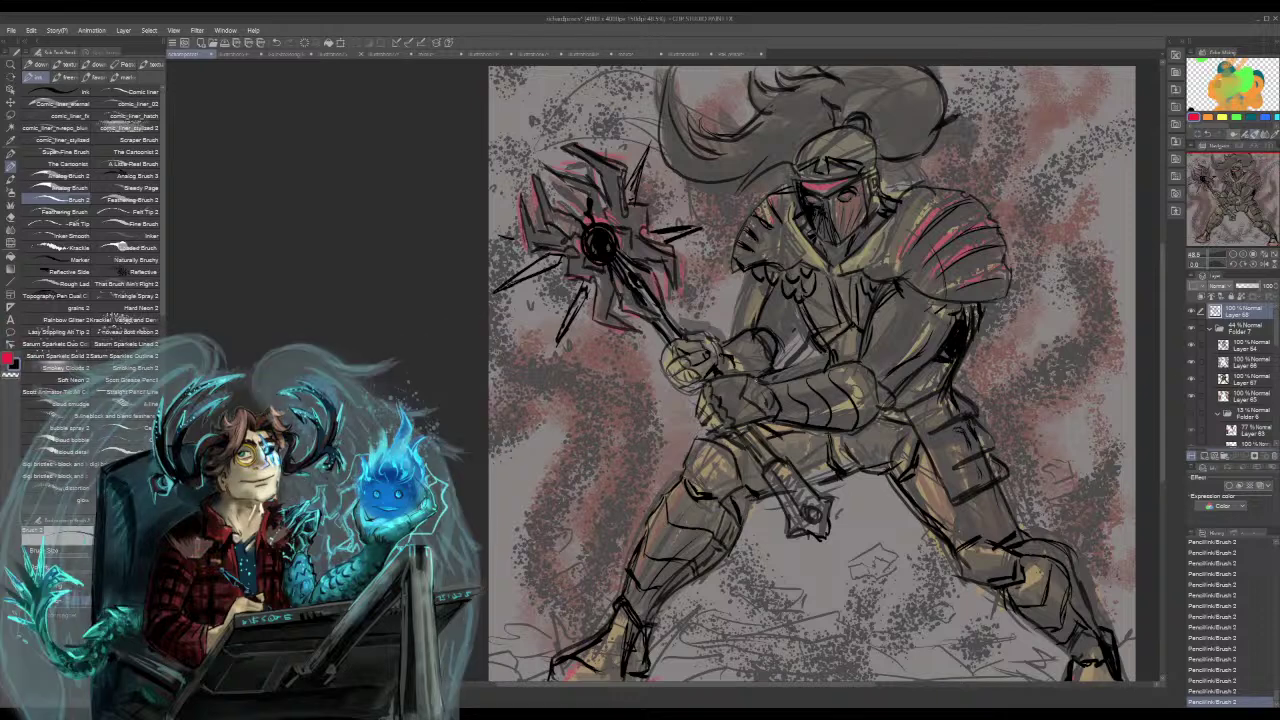
- Add an ink stroke at the warrior's grip and switch through the open drawings to the blue comic-page sketch
left_click_drag(726, 359, 699, 333)
left_click(726, 55)
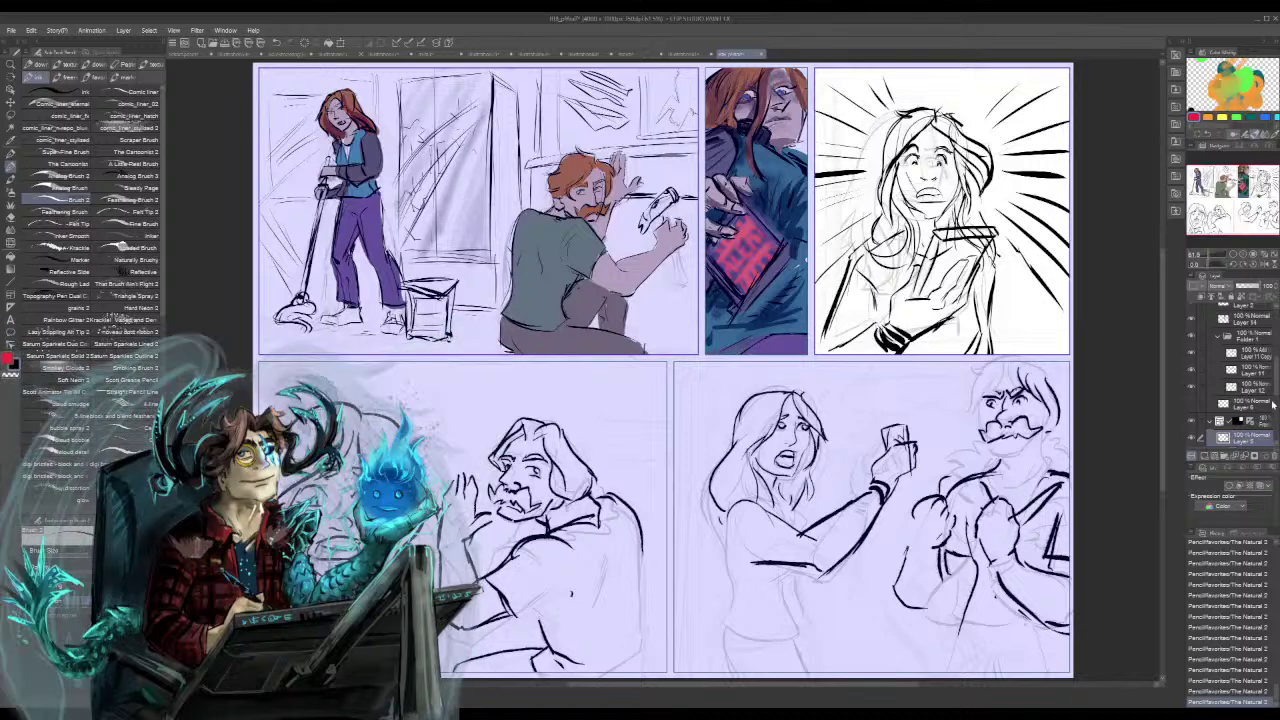
left_click_drag(1273, 403, 1272, 360)
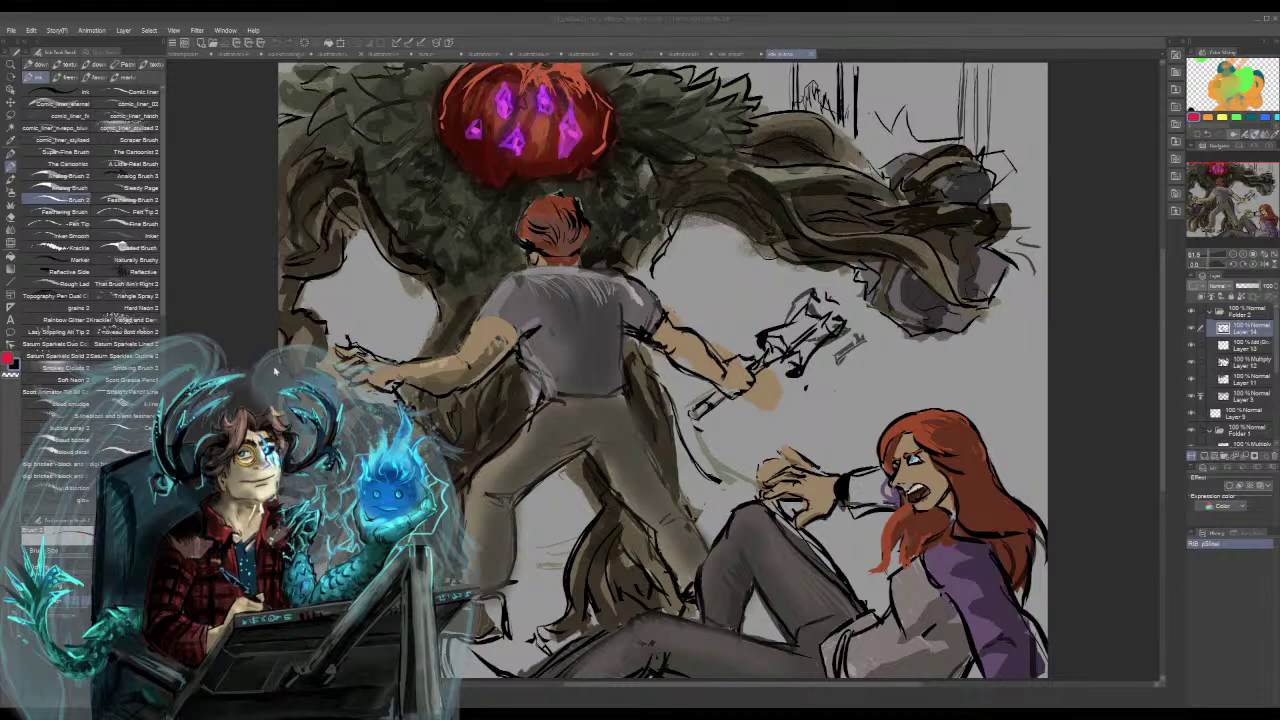
key("ctrl+Tab")
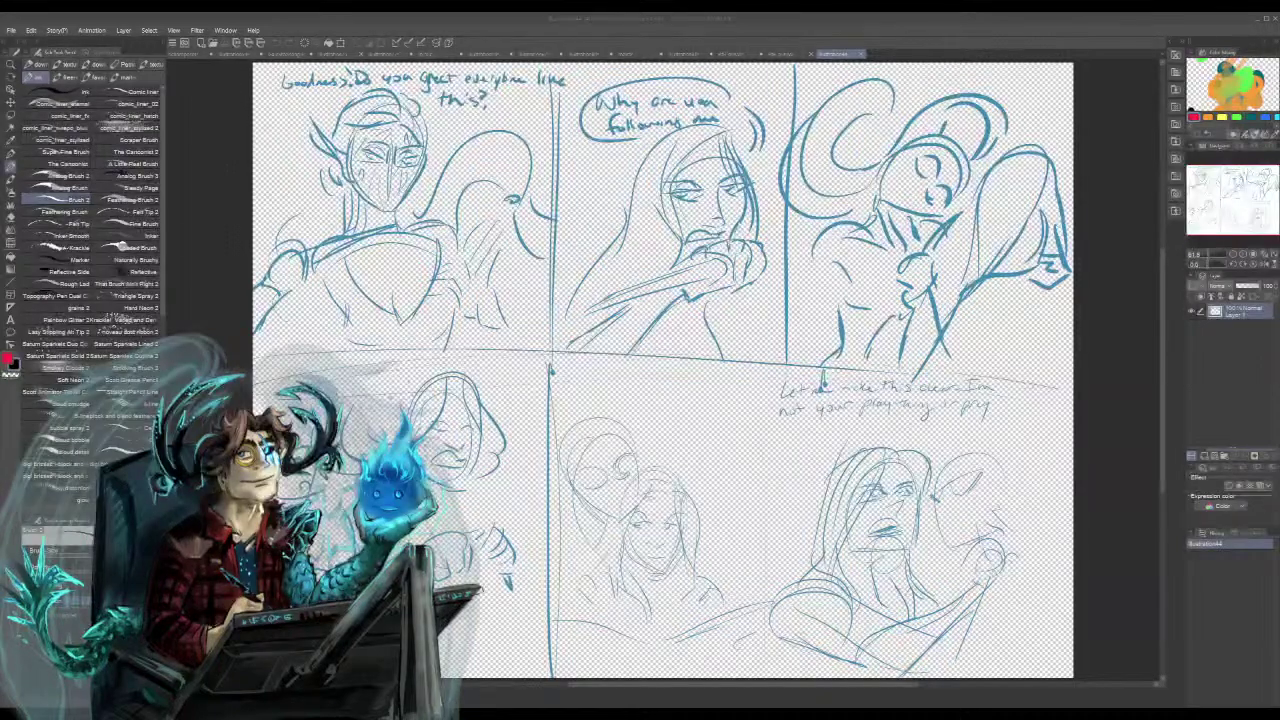
- Ink a short black mark at the blade's tip in the upper middle panel, undoing the longer trial strokes around it
left_click_drag(613, 296, 720, 260)
key("ctrl+z")
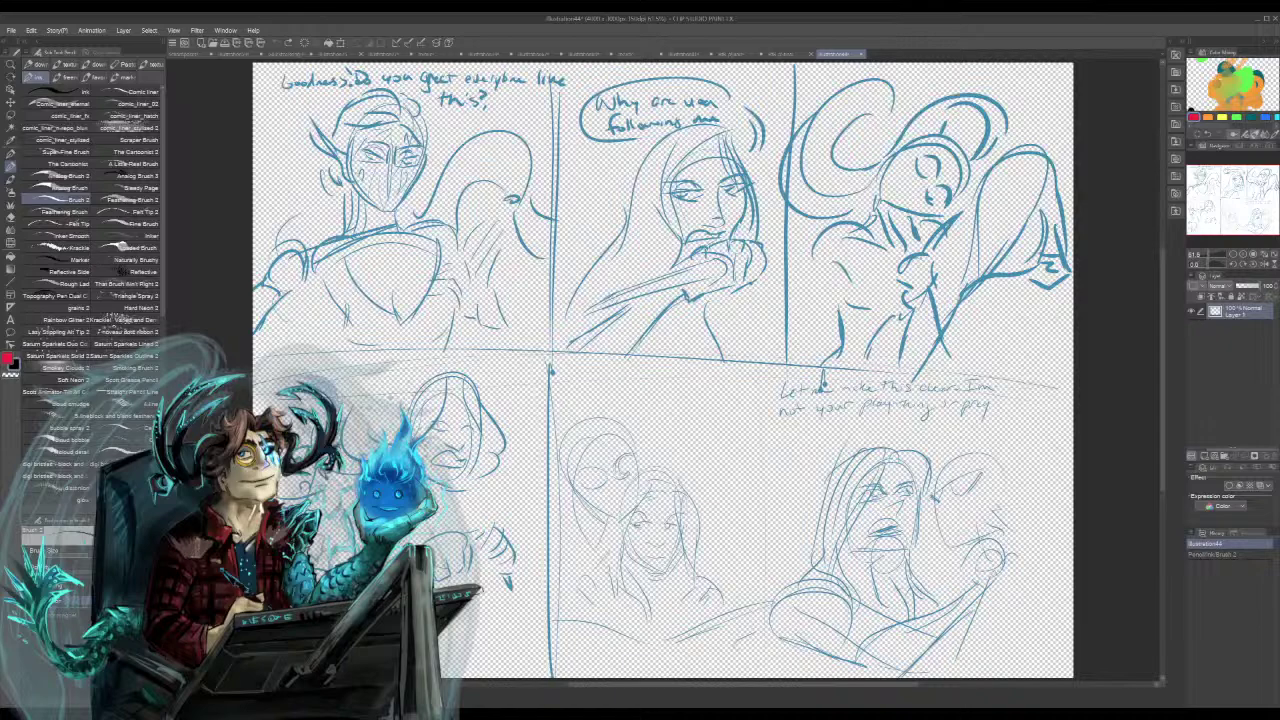
left_click_drag(594, 308, 603, 299)
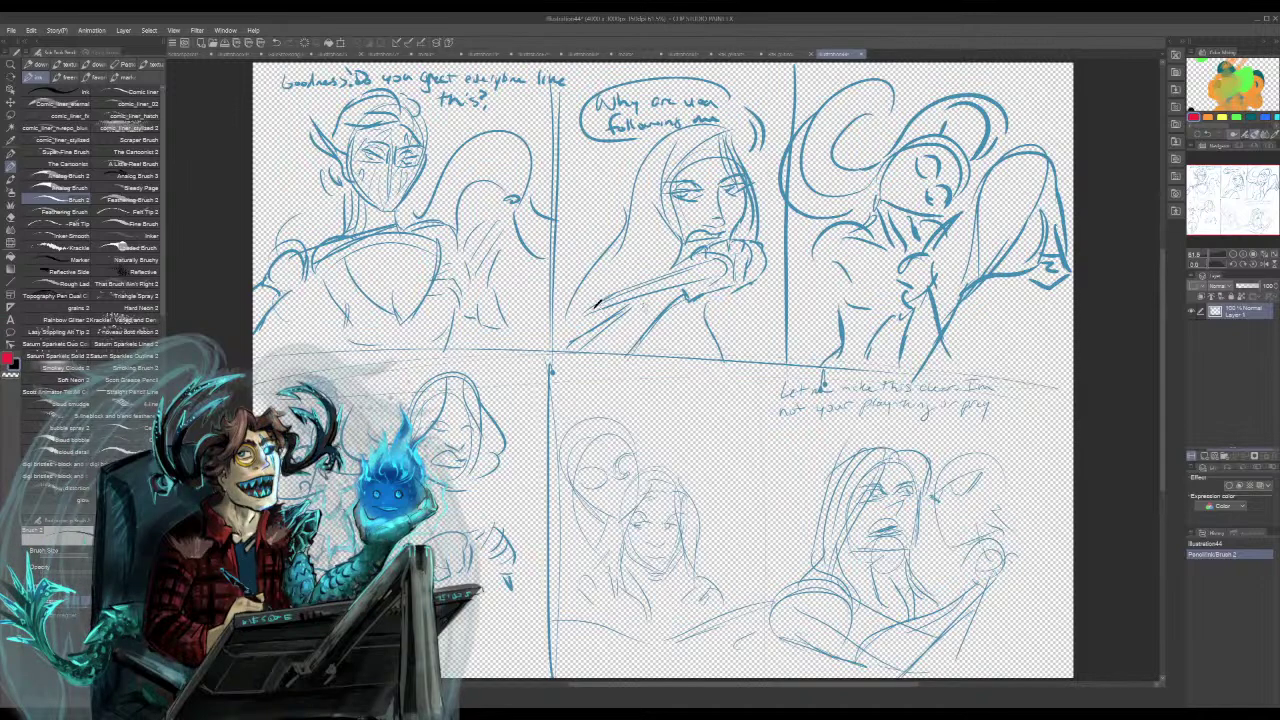
left_click_drag(638, 320, 758, 287)
key("ctrl+z")
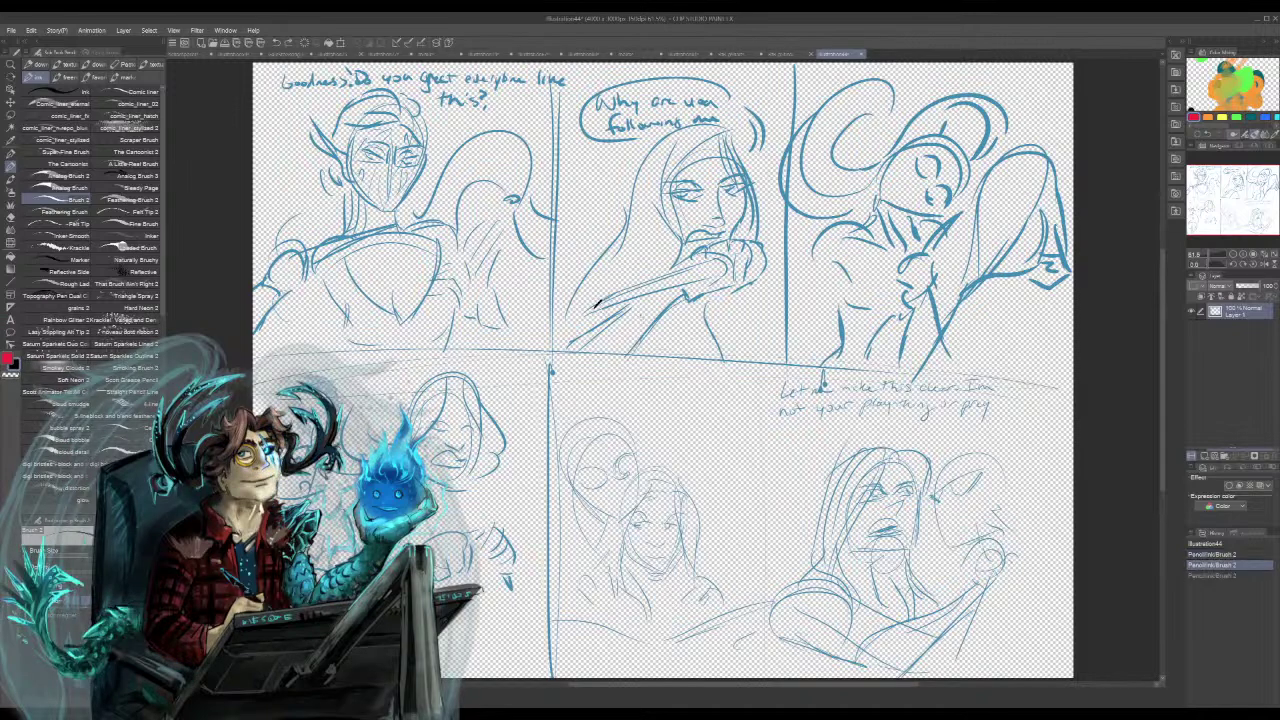
left_click_drag(643, 325, 727, 300)
key("ctrl+z")
- Ink thin curved chest lines below the woman's arm, ending at the bottom border of the upper middle panel
left_click_drag(620, 308, 742, 304)
left_click_drag(632, 342, 690, 359)
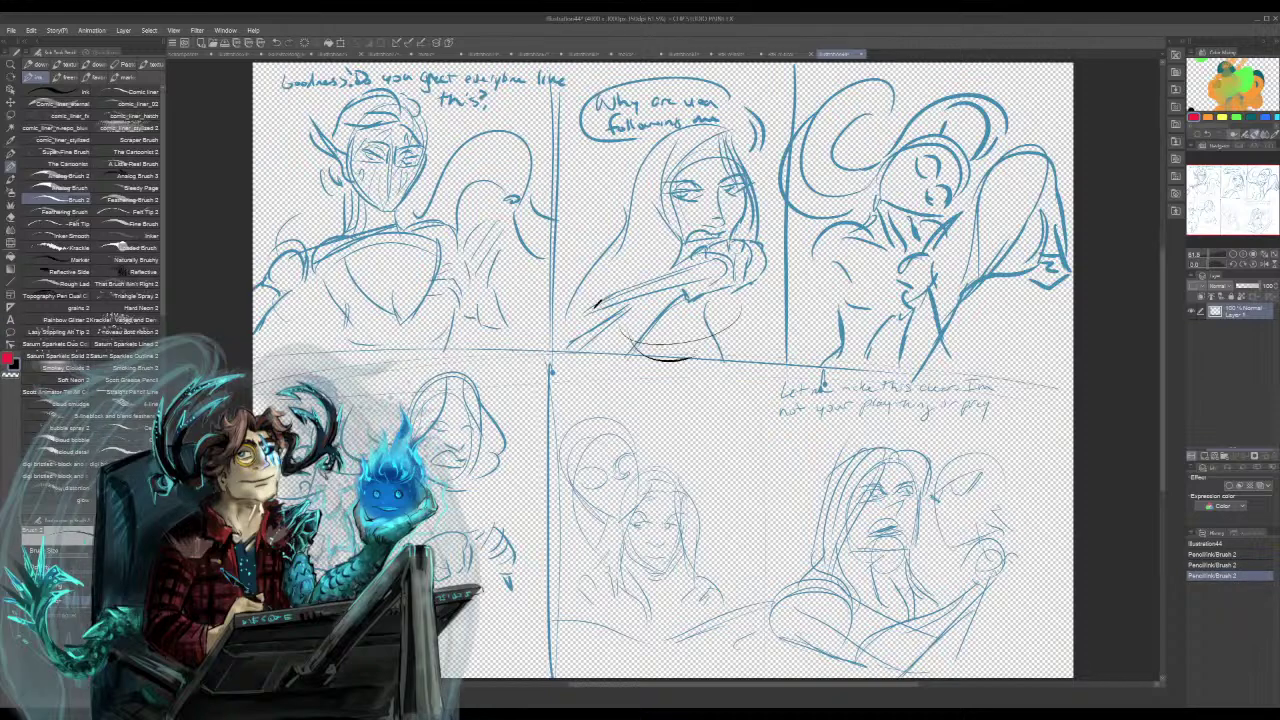
left_click_drag(740, 312, 678, 360)
left_click_drag(636, 351, 625, 331)
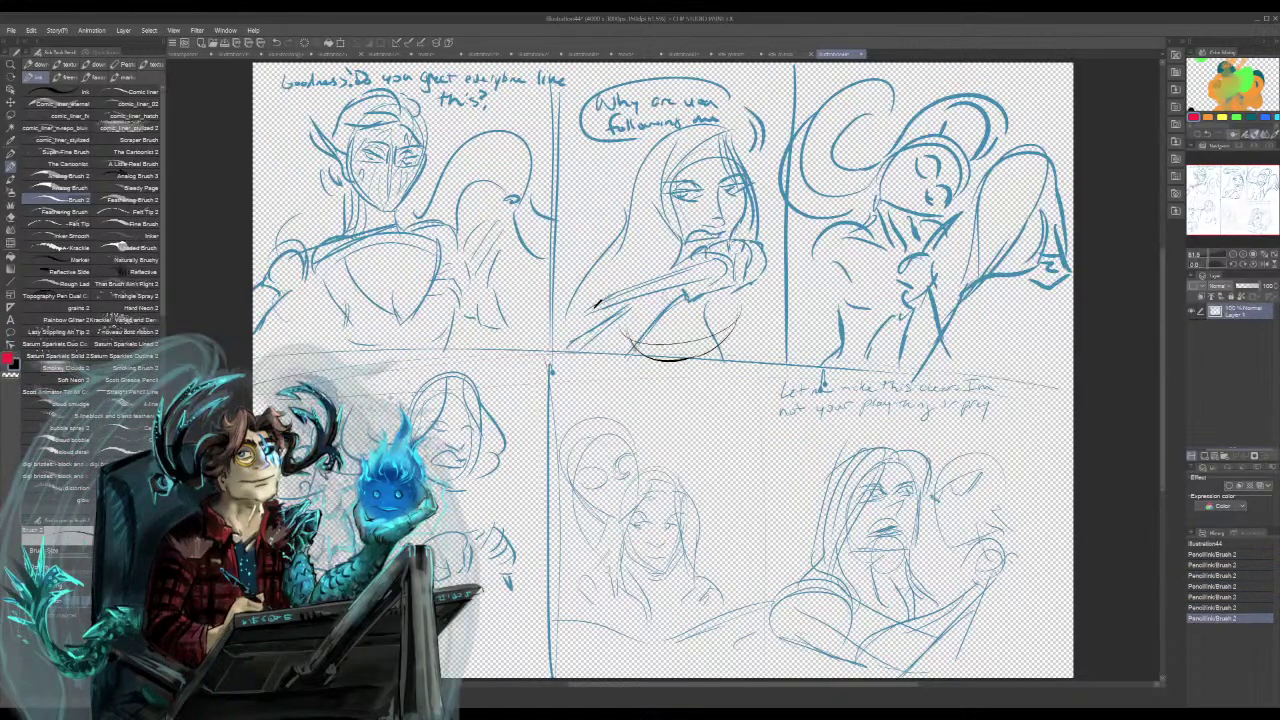
- Ink the blade's two long curved edges from its tip to the woman's fist, undoing and redrawing the upper curve
left_click_drag(701, 282, 596, 316)
mouse_move(682, 289)
left_mouse_down()
mouse_move(581, 319)
mouse_move(692, 263)
left_mouse_up()
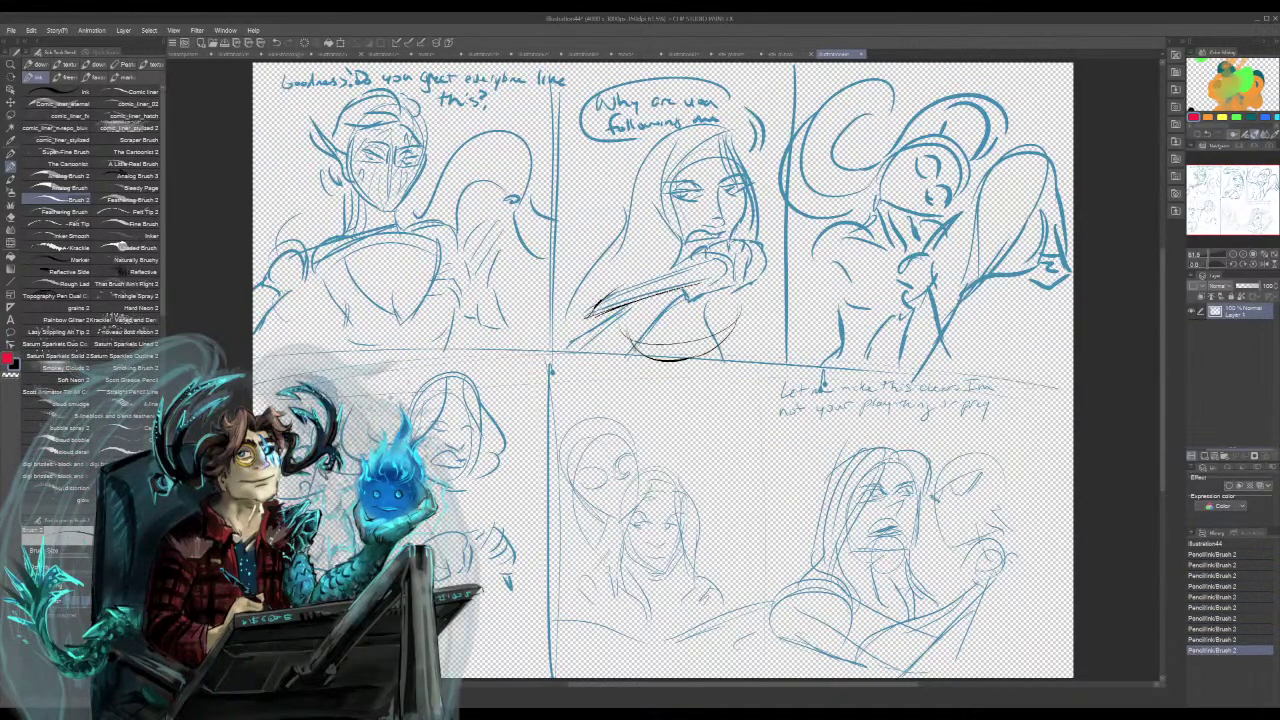
mouse_move(593, 313)
left_mouse_down()
mouse_move(660, 271)
mouse_move(620, 289)
mouse_move(714, 261)
left_mouse_up()
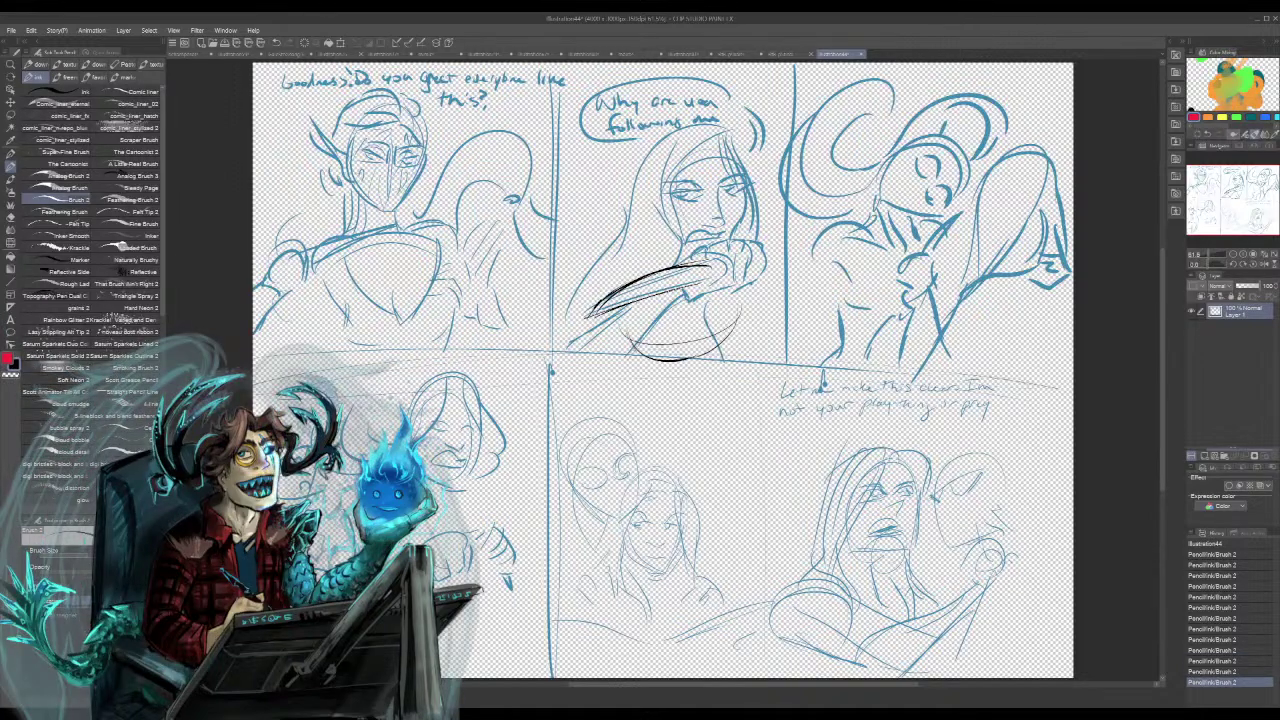
key("ctrl+z")
key("ctrl+z")
left_click_drag(587, 319, 698, 281)
key("ctrl+z")
key("ctrl+z")
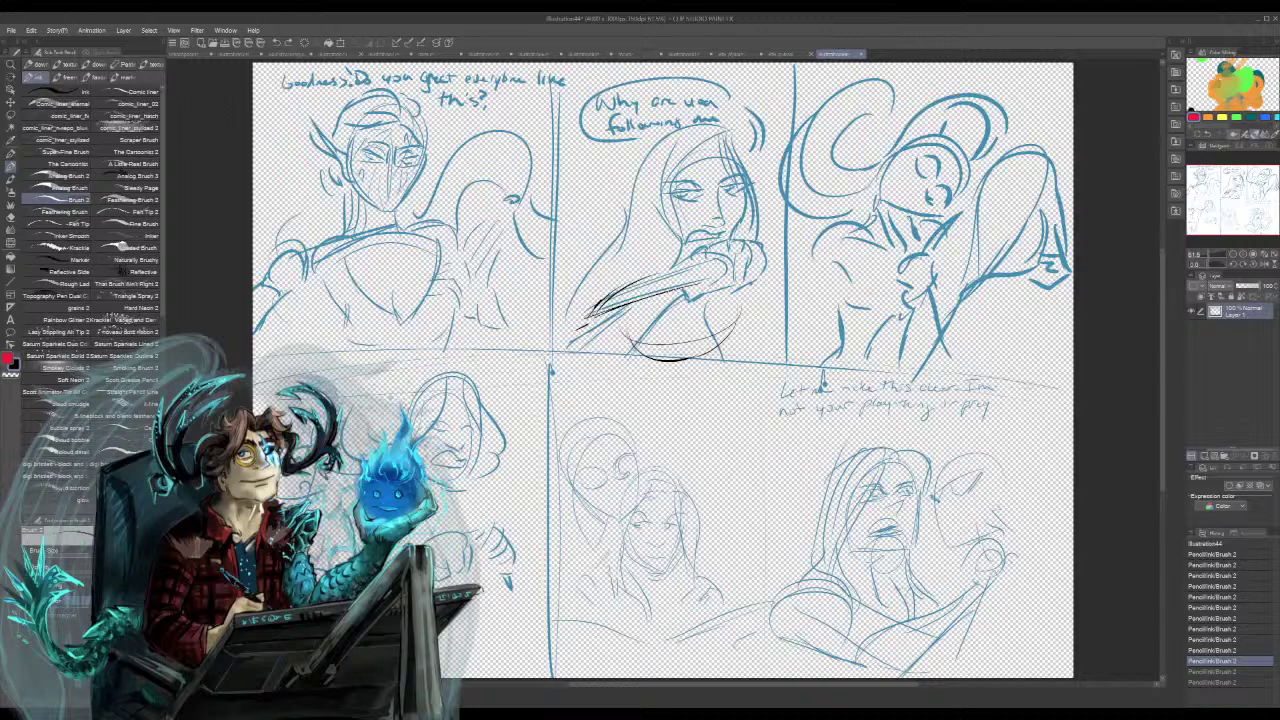
mouse_move(588, 322)
left_mouse_down()
mouse_move(664, 287)
mouse_move(718, 281)
mouse_move(660, 285)
mouse_move(722, 262)
left_mouse_up()
key("ctrl+z")
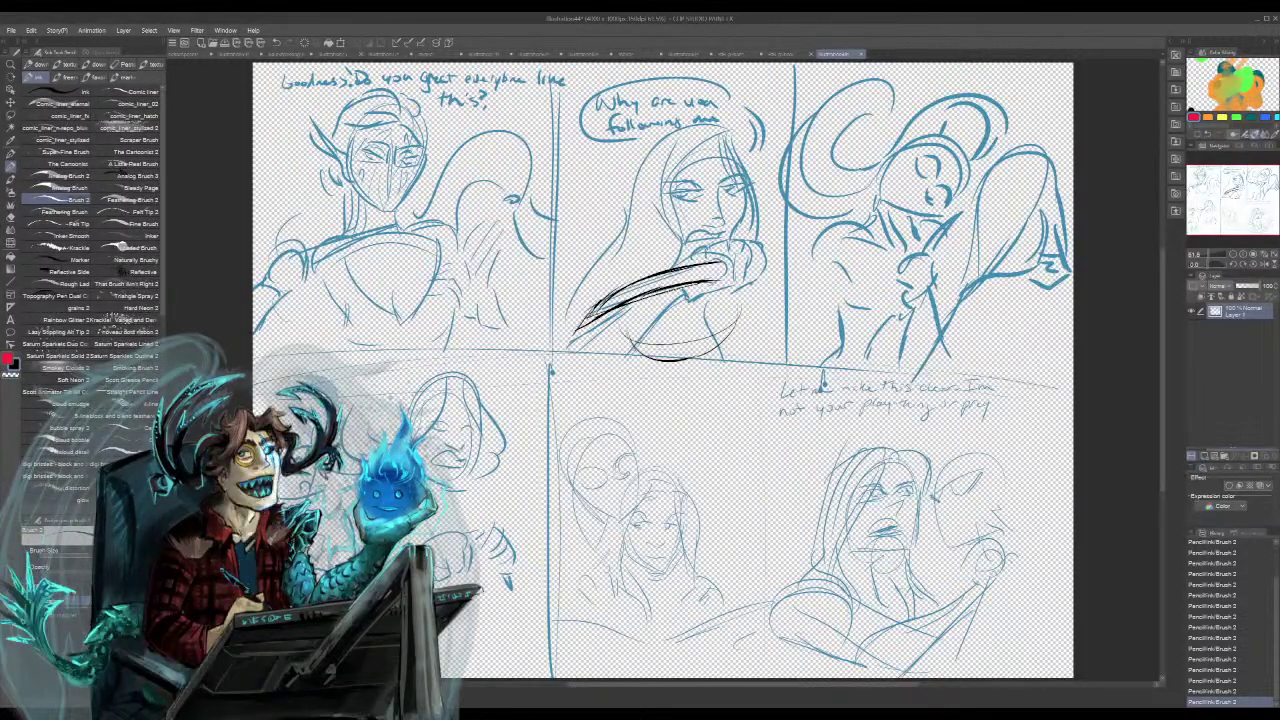
- Thicken the blade's tip, ink serrations along its lower edge and draw the guard beside the woman's fist
mouse_move(593, 307)
left_mouse_down()
mouse_move(577, 330)
mouse_move(604, 313)
left_mouse_up()
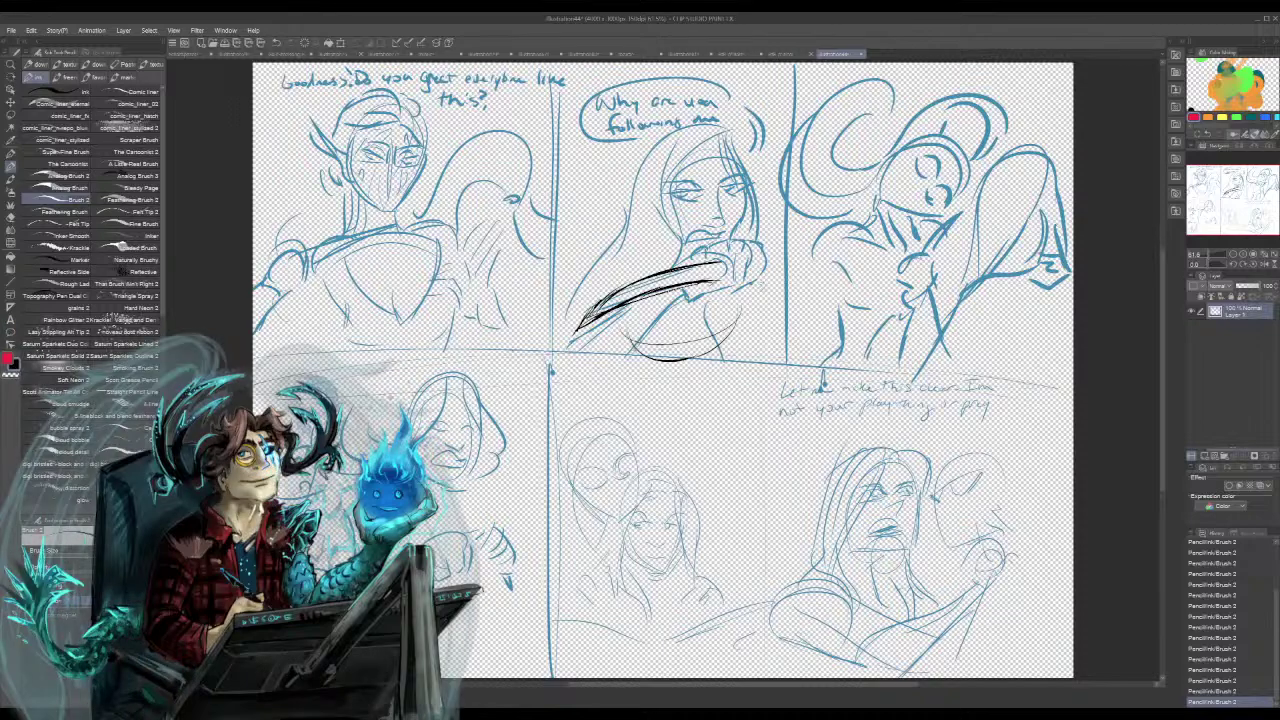
left_click_drag(634, 298, 685, 283)
left_click_drag(710, 264, 705, 276)
mouse_move(692, 259)
left_mouse_down()
mouse_move(722, 257)
mouse_move(711, 259)
left_mouse_up()
key("ctrl+z")
key("ctrl+z")
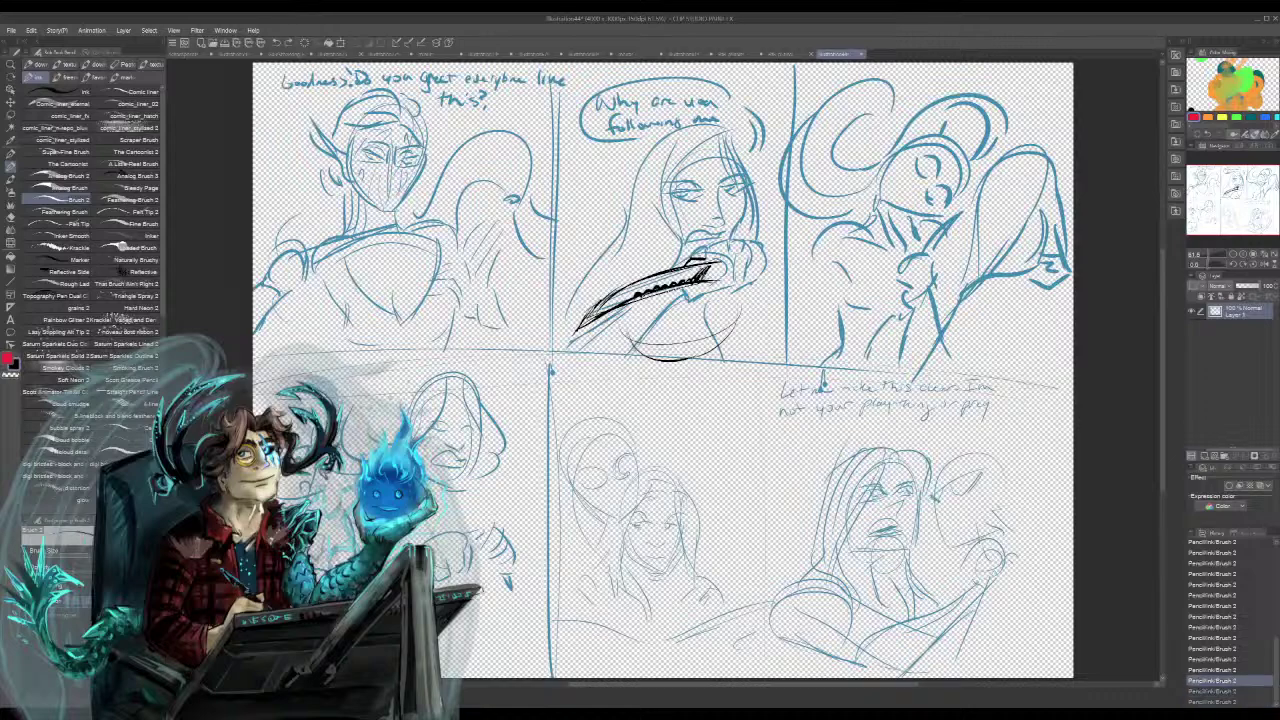
key("ctrl+y")
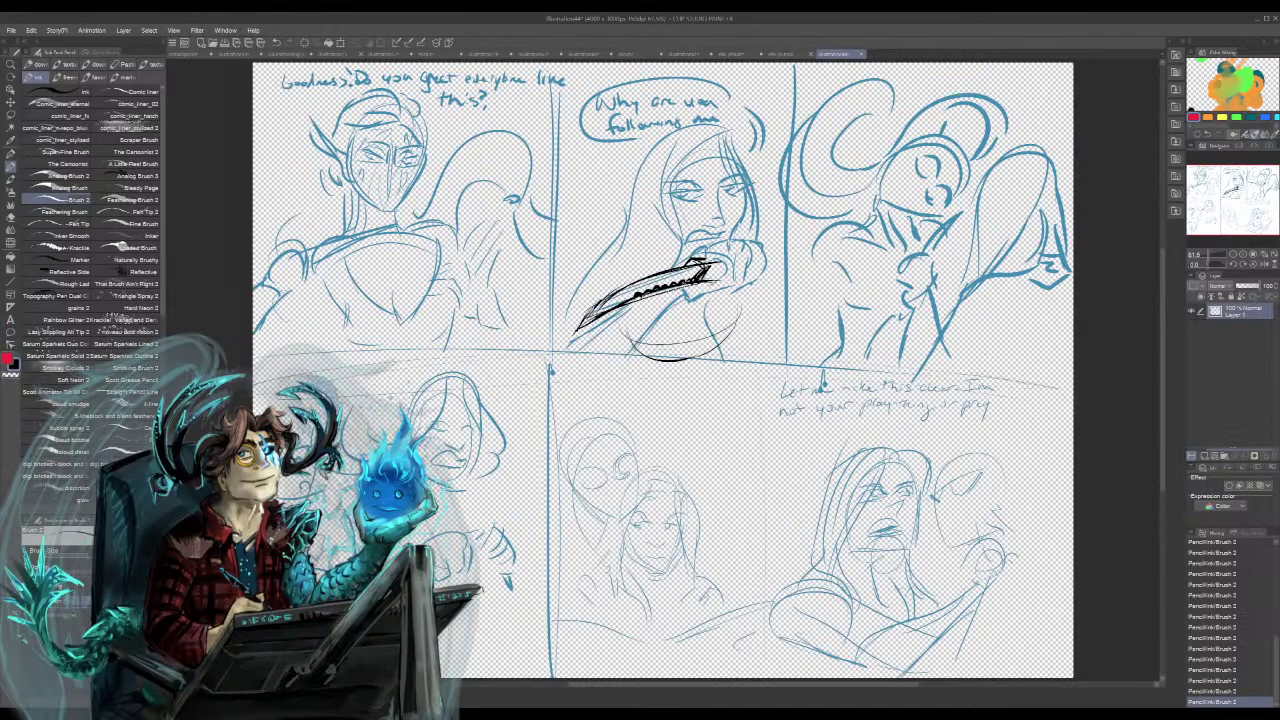
left_click_drag(683, 289, 702, 291)
- Undo and restore the last blade and guard strokes repeatedly to compare the versions
key("ctrl+z")
key("ctrl+z")
key("ctrl+z")
key("ctrl+z")
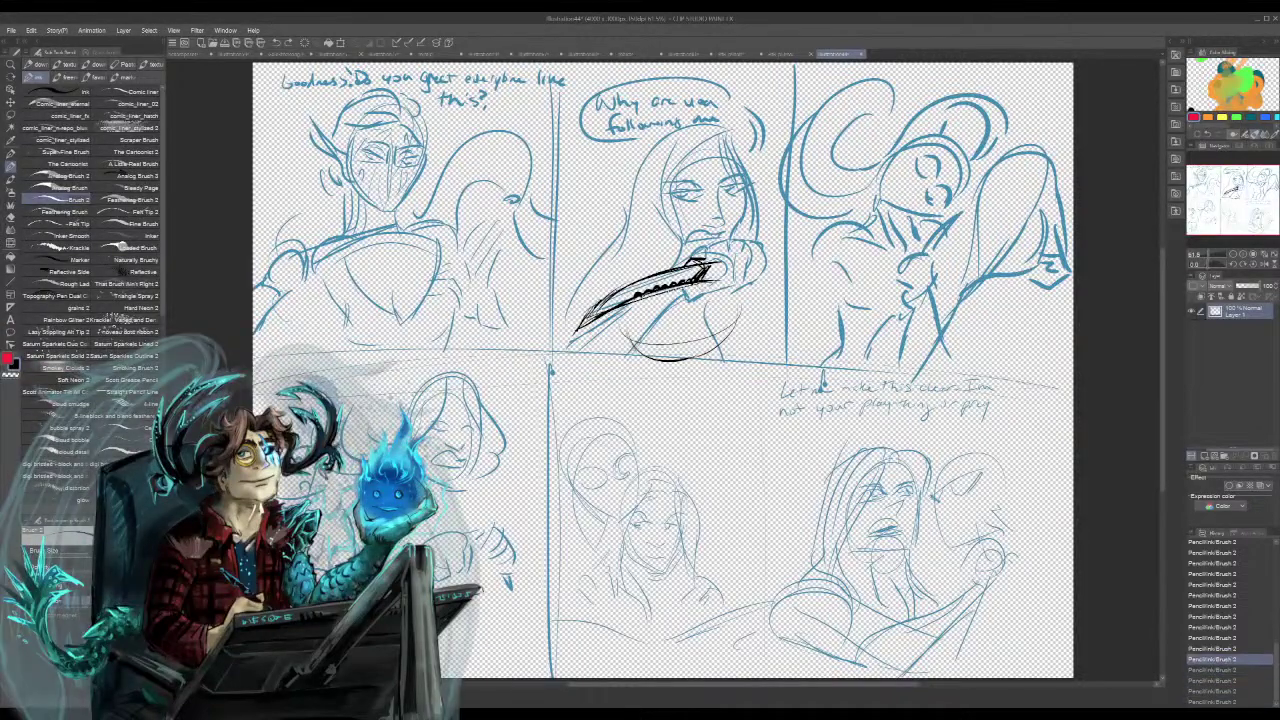
key("ctrl+y")
key("ctrl+y")
key("ctrl+y")
key("ctrl+y")
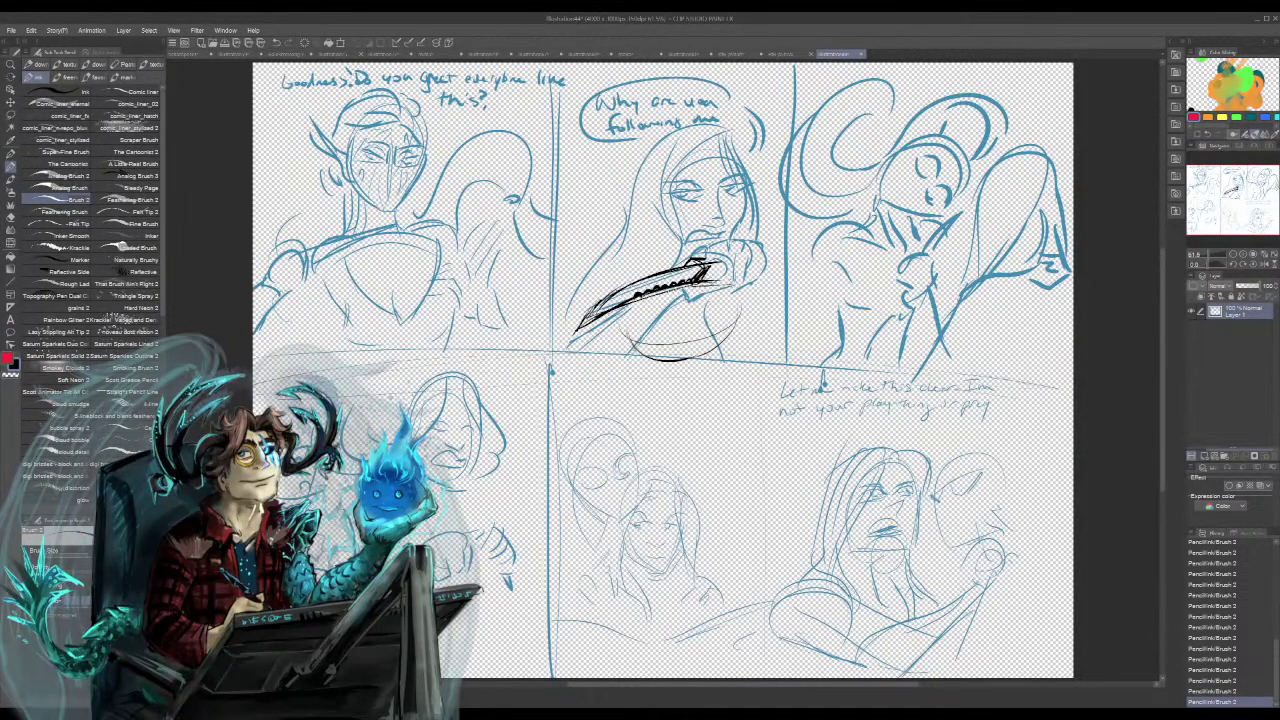
key("ctrl+z")
key("ctrl+z")
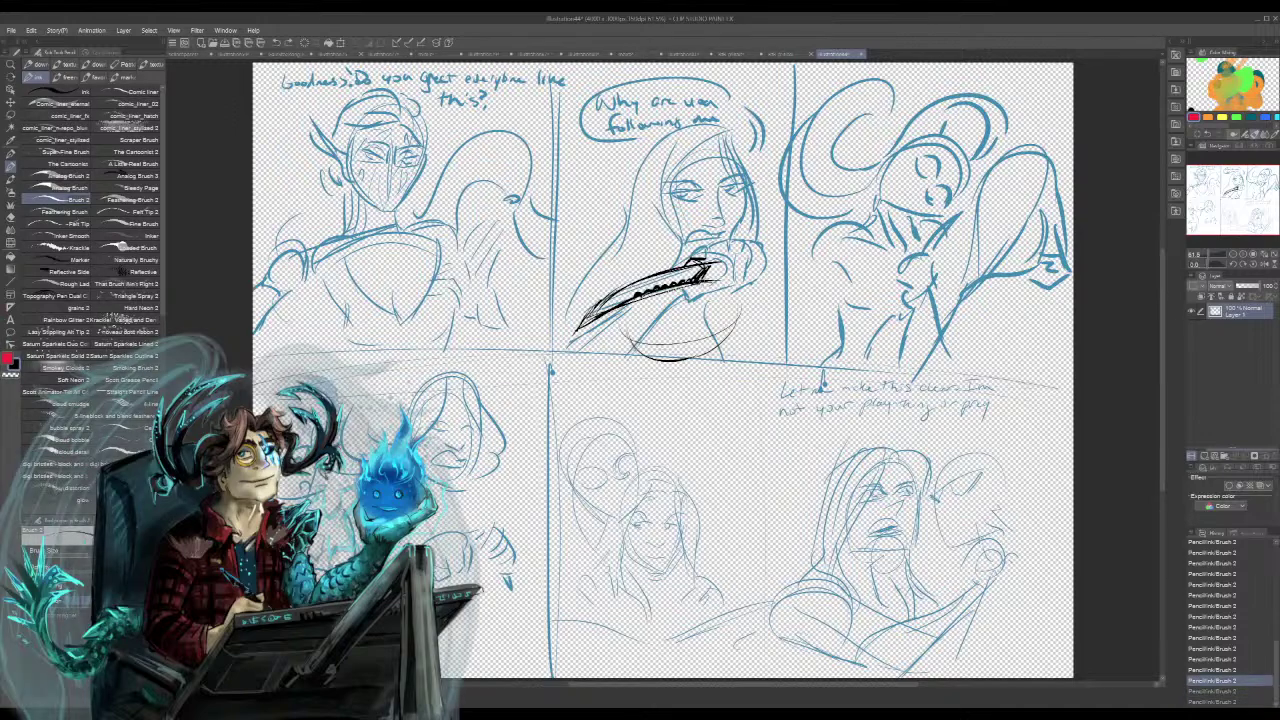
key("ctrl+y")
key("ctrl+y")
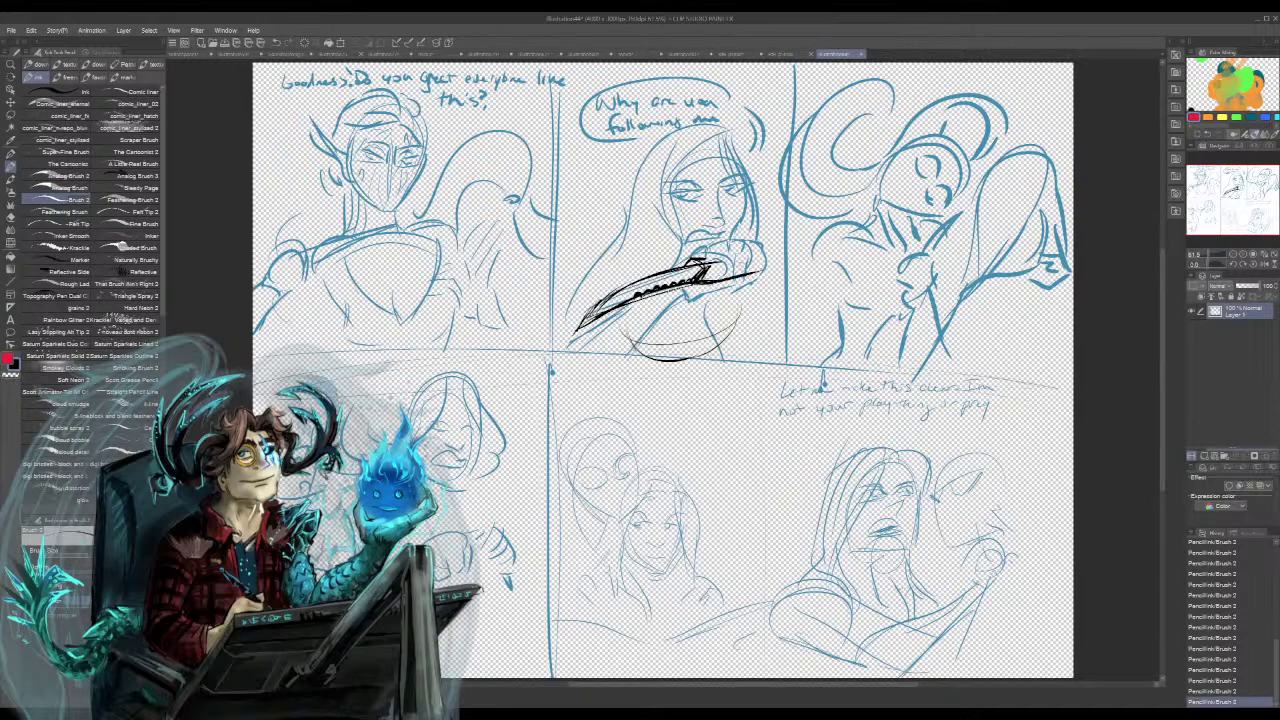
- Ink the handle extending through the woman's fist past the guard, undoing misplaced handle and finger strokes
mouse_move(708, 263)
left_mouse_down()
mouse_move(757, 255)
mouse_move(757, 274)
left_mouse_up()
key("ctrl+z")
mouse_move(715, 237)
left_mouse_down()
mouse_move(728, 279)
mouse_move(714, 294)
left_mouse_up()
key("ctrl+z")
key("ctrl+z")
key("ctrl+z")
key("ctrl+z")
- Ink the back of the gripping hand and the fingers wrapped around the handle, undoing unsuccessful strokes
mouse_move(688, 241)
left_mouse_down()
mouse_move(682, 253)
mouse_move(706, 230)
mouse_move(656, 270)
left_mouse_up()
mouse_move(674, 258)
left_mouse_down()
mouse_move(660, 270)
mouse_move(682, 250)
mouse_move(664, 266)
mouse_move(715, 251)
left_mouse_up()
key("ctrl+z")
key("ctrl+z")
key("ctrl+z")
key("ctrl+z")
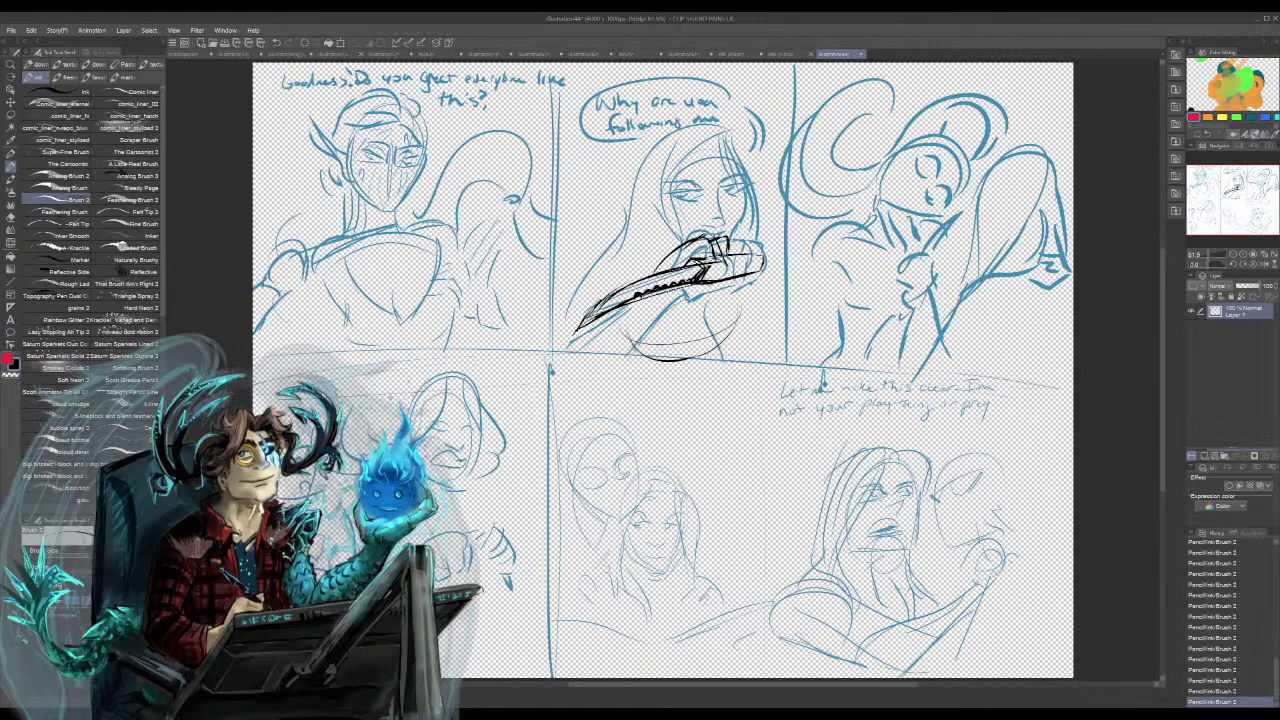
left_click_drag(727, 245, 731, 269)
left_click_drag(750, 271, 724, 296)
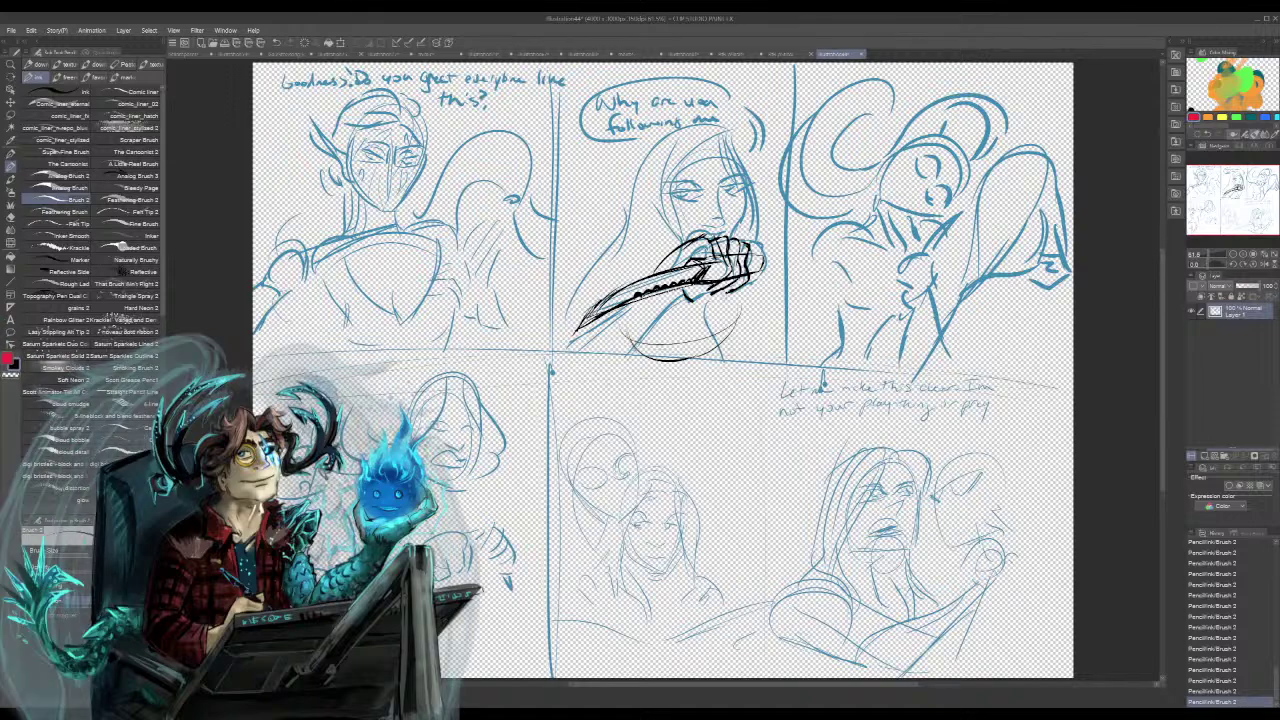
- Ink the underside of the fist and the heel of the hand below the handle, redoing the short connecting stroke
left_click_drag(710, 291, 746, 281)
left_click_drag(746, 282, 736, 298)
mouse_move(706, 282)
left_mouse_down()
mouse_move(744, 298)
mouse_move(733, 278)
mouse_move(745, 283)
mouse_move(718, 290)
left_mouse_up()
key("ctrl+z")
left_click_drag(711, 291, 723, 304)
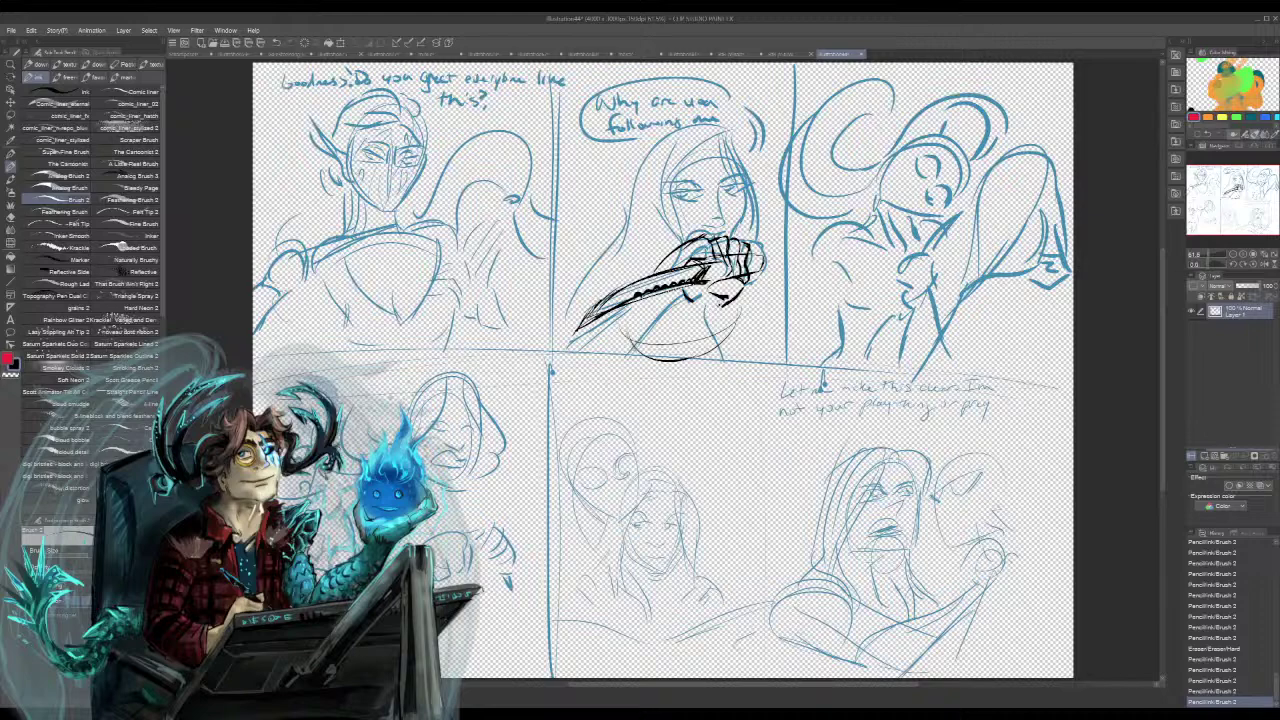
left_click_drag(703, 308, 651, 357)
key("ctrl+z")
key("ctrl+z")
key("ctrl+z")
key("ctrl+z")
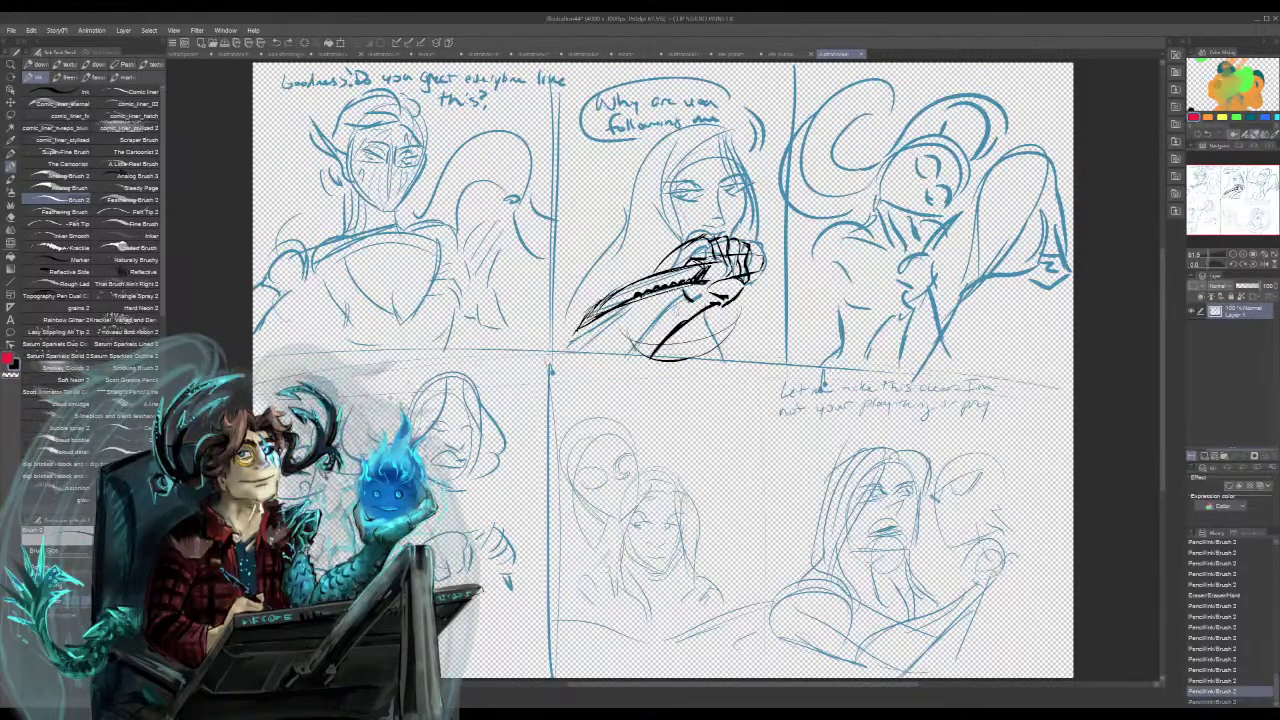
mouse_move(707, 297)
left_mouse_down()
mouse_move(727, 304)
mouse_move(697, 308)
mouse_move(675, 290)
mouse_move(700, 303)
mouse_move(673, 307)
mouse_move(640, 351)
mouse_move(656, 328)
left_mouse_up()
key("ctrl+z")
- Ink a heavy forearm line from the wrist to the panel's bottom border and an arm line below the blade's tip
left_click_drag(680, 300, 639, 356)
left_click_drag(652, 331, 637, 360)
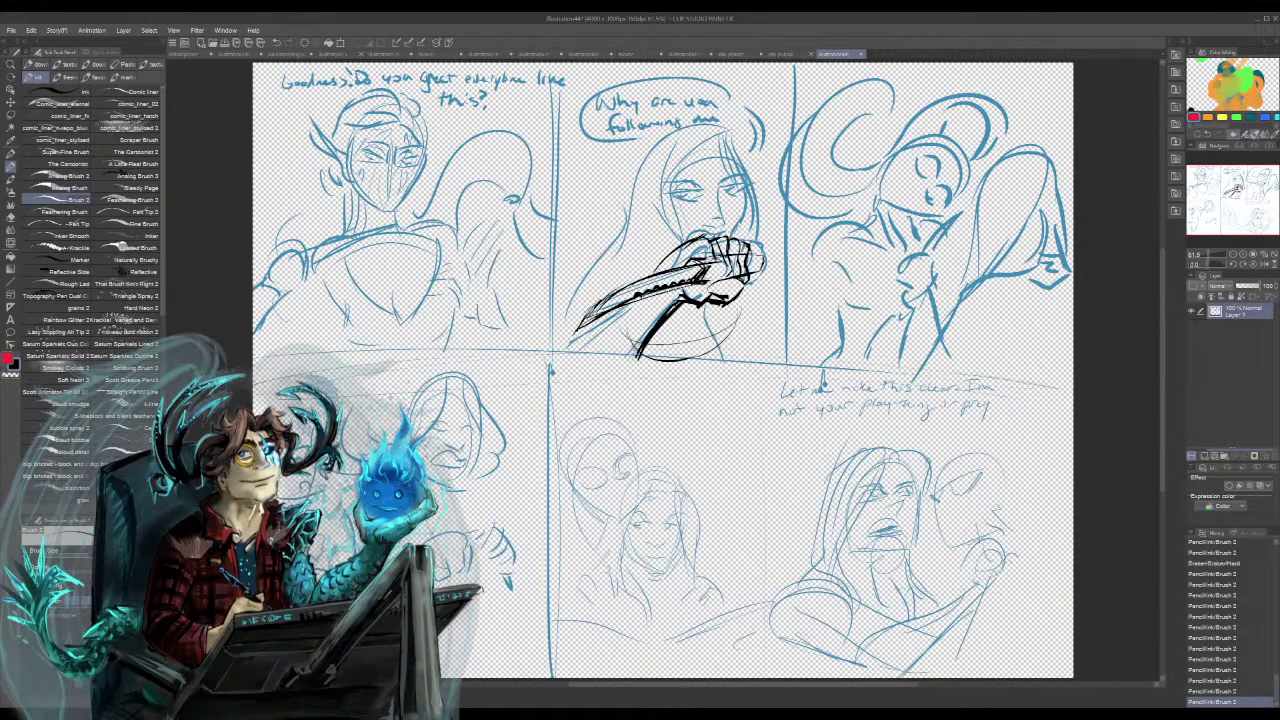
left_click_drag(612, 315, 558, 350)
- Ink the curved shoulder line above the blade, undoing and redrawing it slightly lower
mouse_move(593, 293)
left_mouse_down()
mouse_move(611, 268)
mouse_move(663, 247)
mouse_move(639, 247)
left_mouse_up()
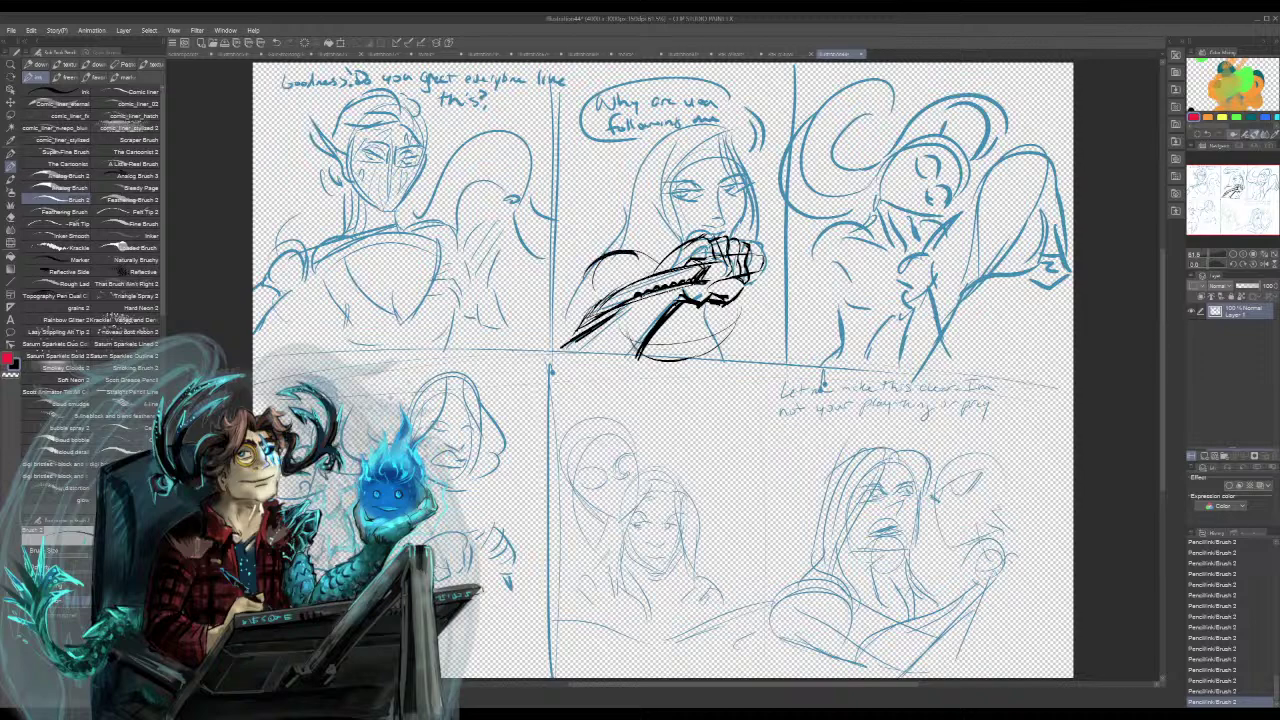
key("ctrl+z")
key("ctrl+z")
left_click_drag(570, 288, 631, 261)
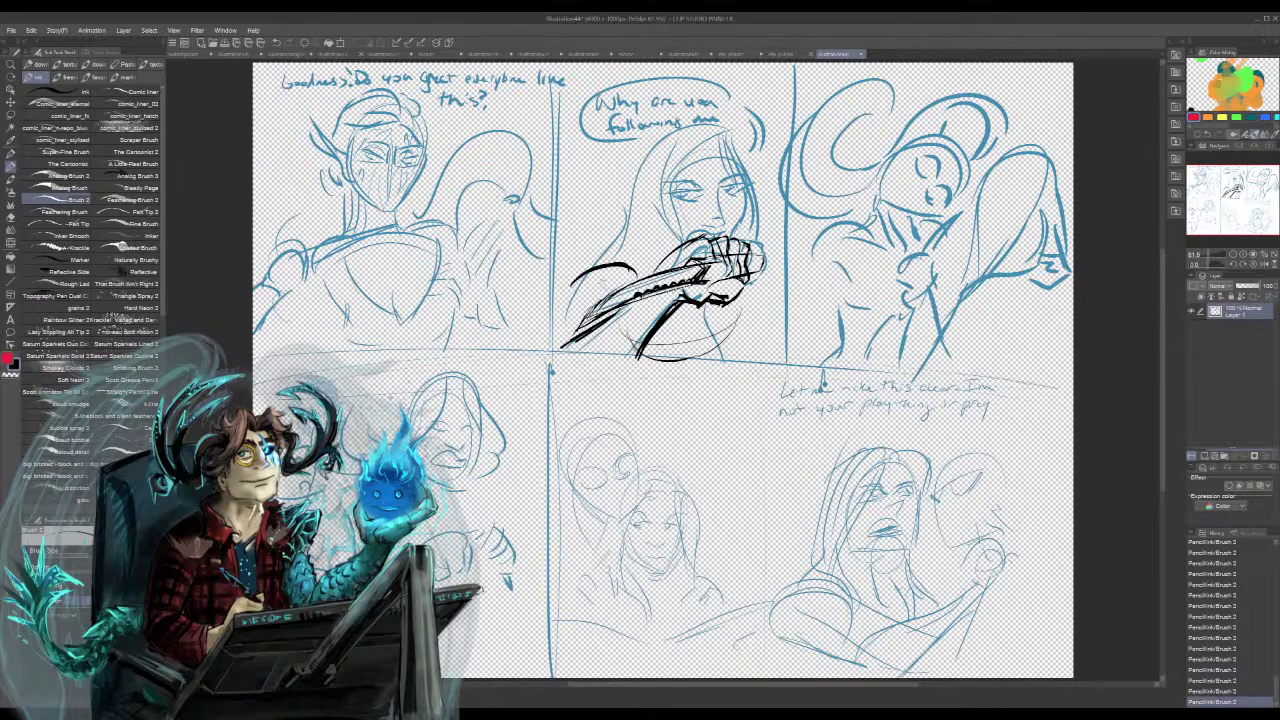
key("ctrl+z")
key("ctrl+z")
mouse_move(569, 304)
left_mouse_down()
mouse_move(608, 260)
mouse_move(642, 276)
left_mouse_up()
- Ink the contour of the woman's cheek and jaw, redoing it twice, and start the brow line over the eye beside it
mouse_move(648, 164)
left_mouse_down()
mouse_move(675, 225)
mouse_move(662, 244)
left_mouse_up()
key("ctrl+z")
key("ctrl+z")
left_click_drag(650, 192, 680, 248)
key("ctrl+z")
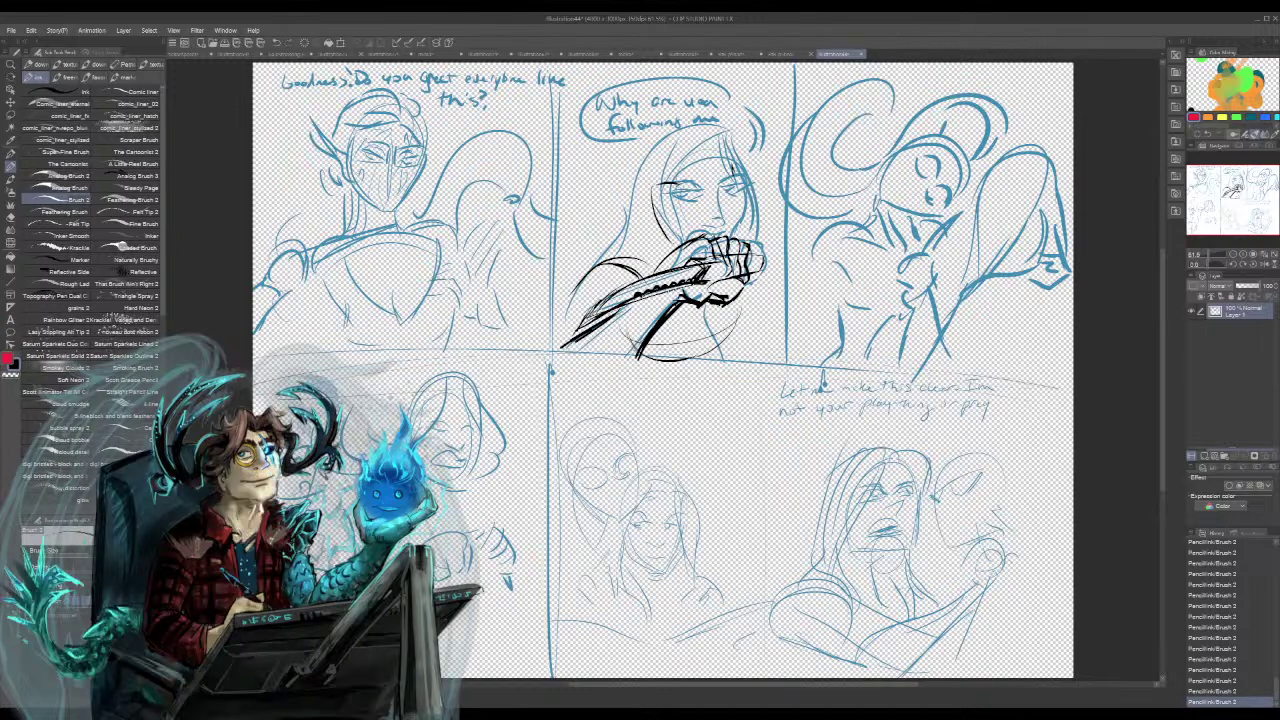
left_click_drag(657, 185, 690, 186)
- Undo the last five face strokes and restore them to compare the eye with and without them
key("ctrl+z")
key("ctrl+z")
key("ctrl+z")
key("ctrl+z")
key("ctrl+z")
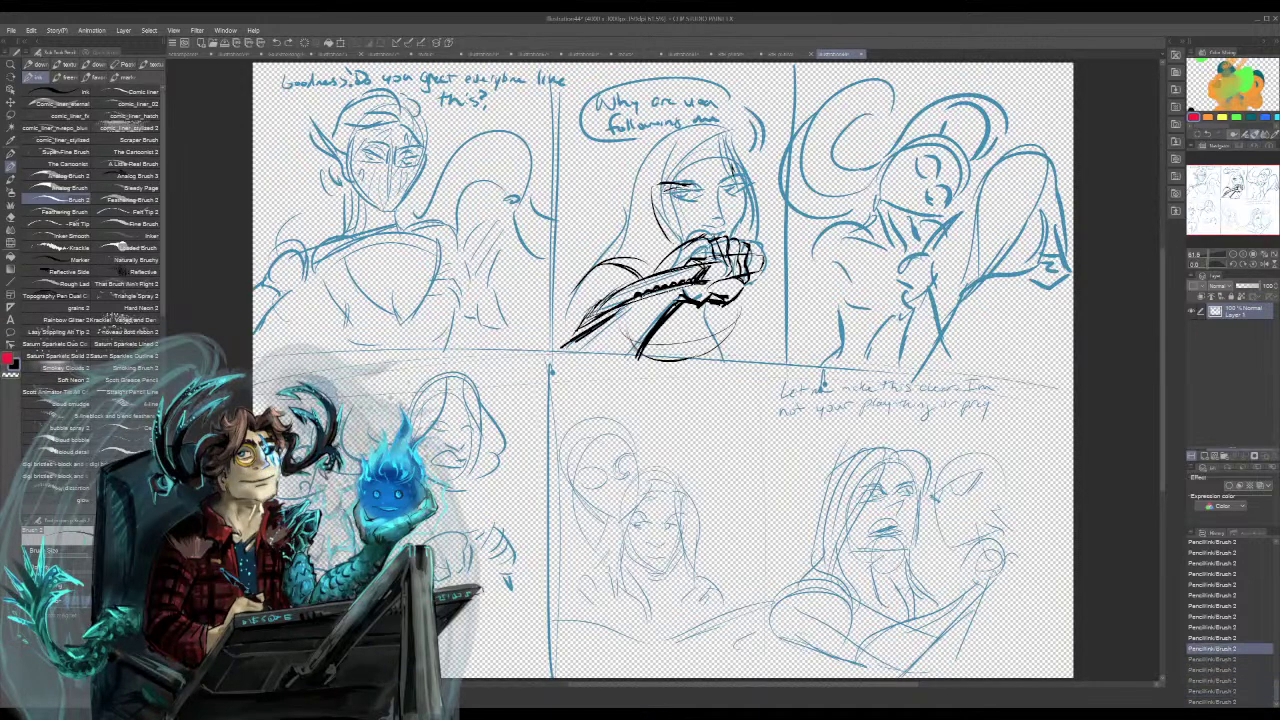
key("ctrl+y")
key("ctrl+y")
key("ctrl+y")
key("ctrl+y")
key("ctrl+y")
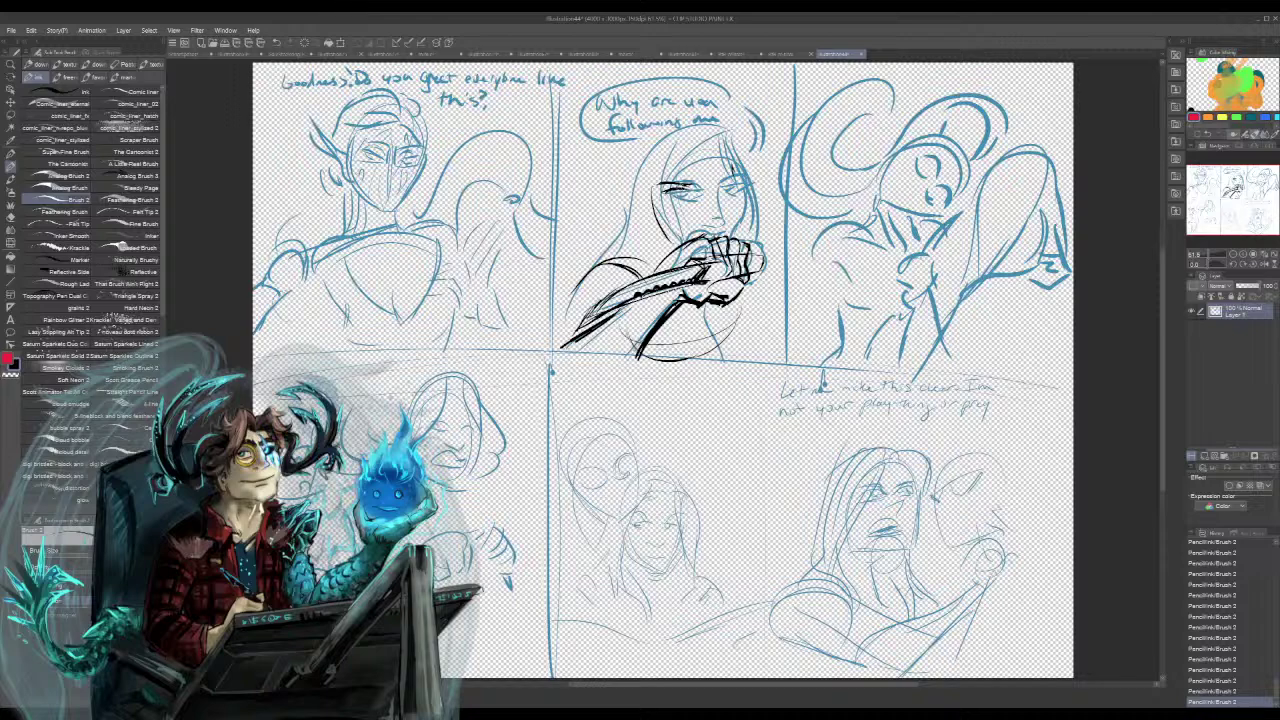
- Ink the woman's eyes, angled brows, nose and mouth, and reinforce both sides of her face contour
left_click_drag(677, 186, 694, 199)
mouse_move(672, 187)
left_mouse_down()
mouse_move(716, 197)
mouse_move(737, 185)
mouse_move(675, 193)
left_mouse_up()
mouse_move(662, 189)
left_mouse_down()
mouse_move(682, 197)
mouse_move(668, 208)
mouse_move(742, 190)
mouse_move(727, 207)
mouse_move(724, 178)
mouse_move(740, 174)
left_mouse_up()
left_click_drag(657, 190, 695, 180)
mouse_move(706, 214)
left_mouse_down()
mouse_move(698, 223)
mouse_move(720, 222)
mouse_move(717, 210)
mouse_move(714, 234)
mouse_move(726, 222)
mouse_move(720, 236)
mouse_move(684, 242)
mouse_move(701, 226)
mouse_move(716, 236)
mouse_move(699, 225)
left_mouse_up()
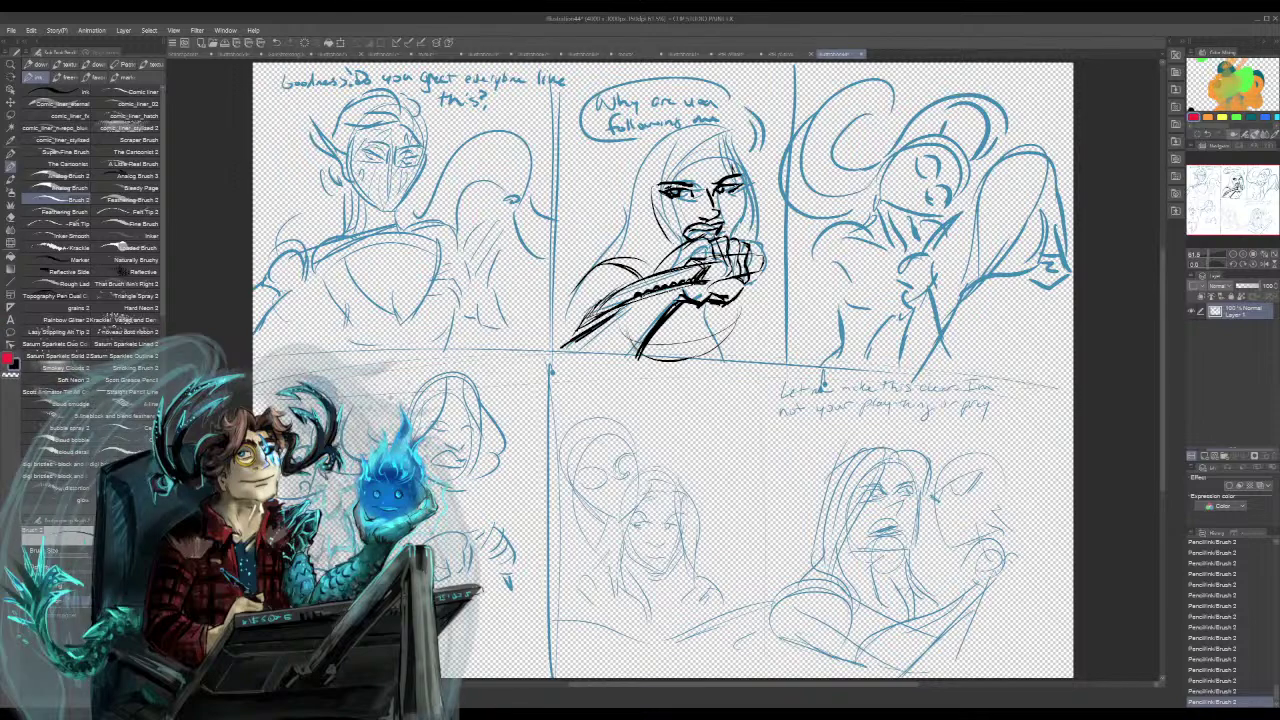
mouse_move(744, 181)
left_mouse_down()
mouse_move(718, 242)
mouse_move(660, 244)
left_mouse_up()
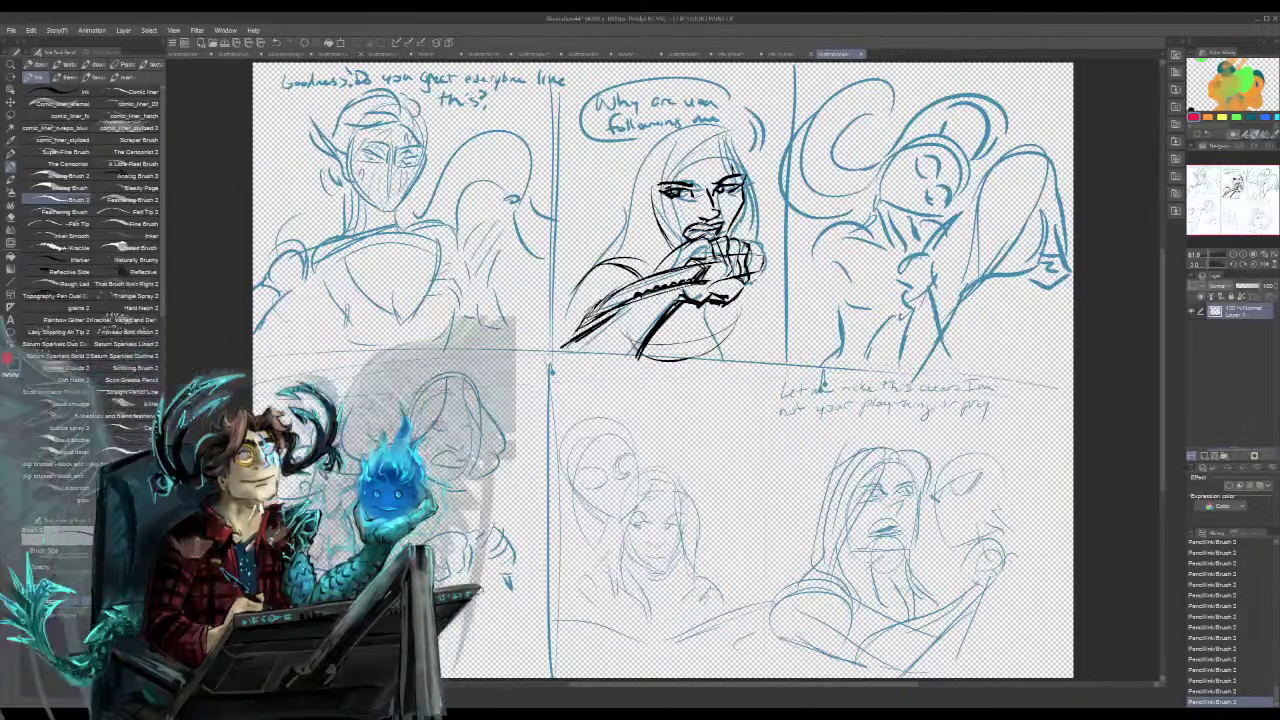
left_click_drag(667, 237, 679, 249)
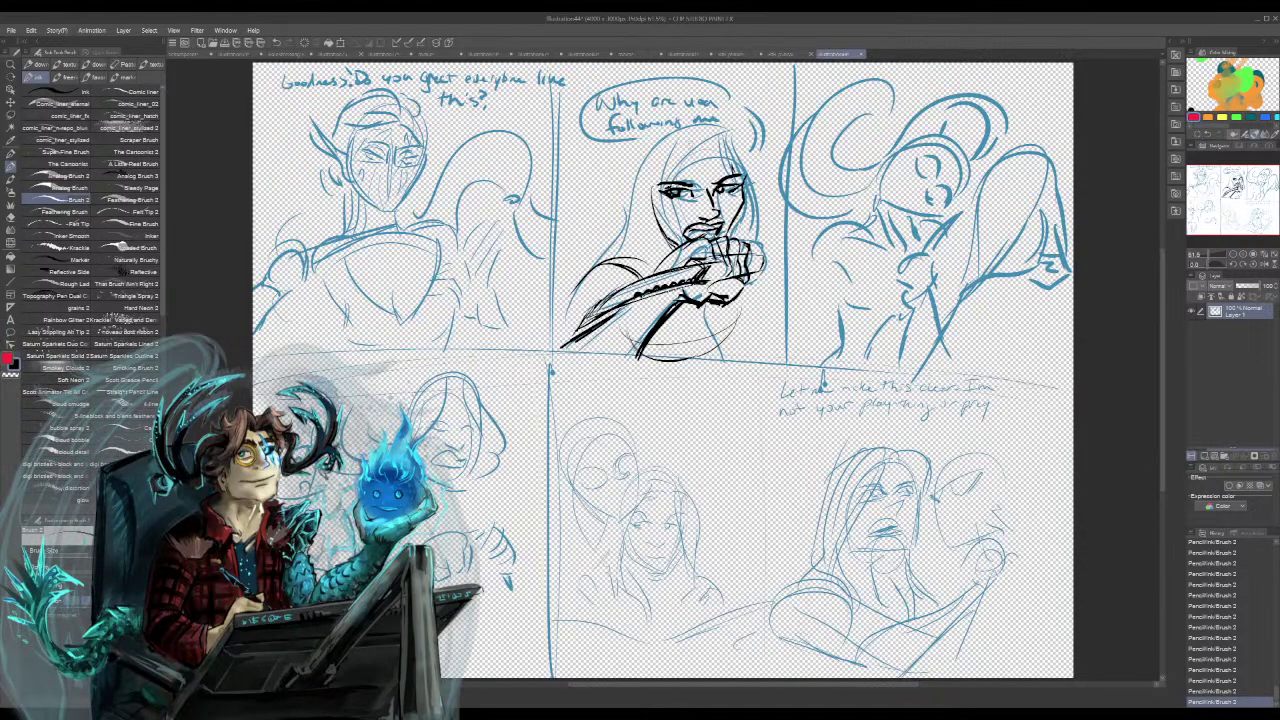
- Ink the woman's long hair with strands sweeping from the parting to the shoulder, plus the outer outline around her head
left_click_drag(700, 132, 627, 221)
left_click_drag(705, 149, 628, 239)
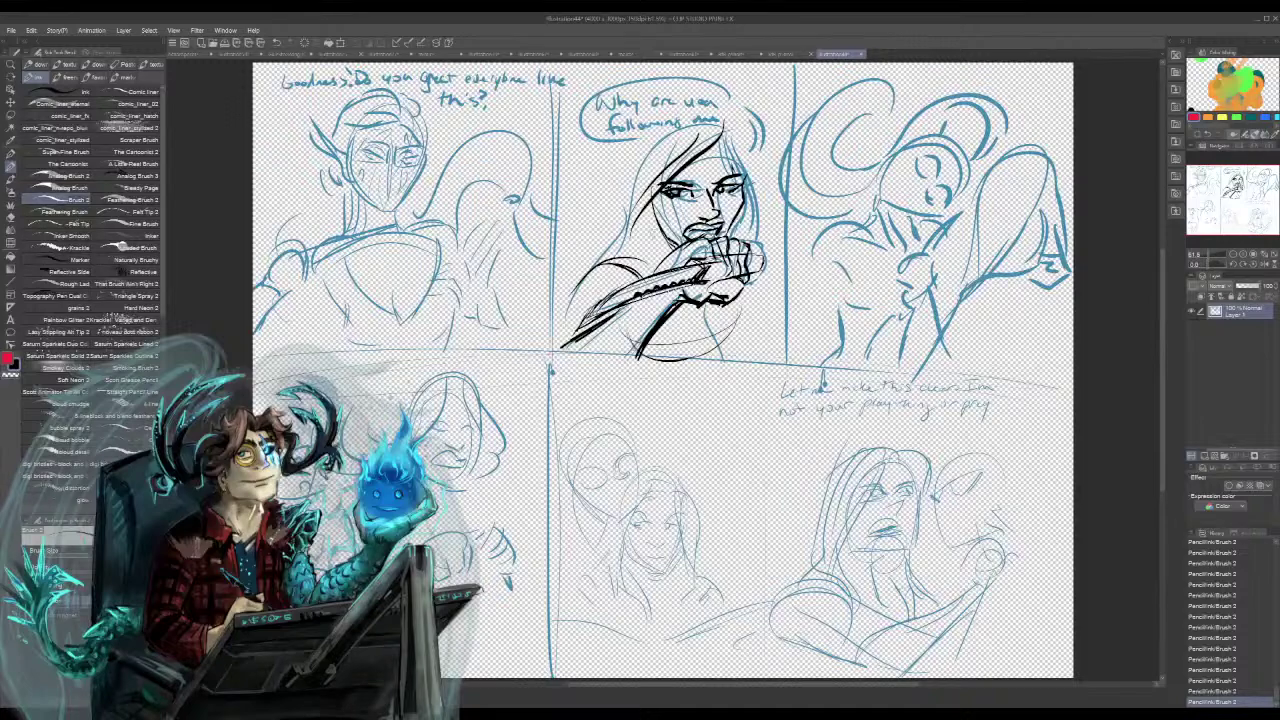
key("ctrl+z")
mouse_move(720, 126)
left_mouse_down()
mouse_move(648, 264)
mouse_move(657, 281)
left_mouse_up()
left_click_drag(642, 213, 664, 277)
left_click_drag(627, 217, 567, 293)
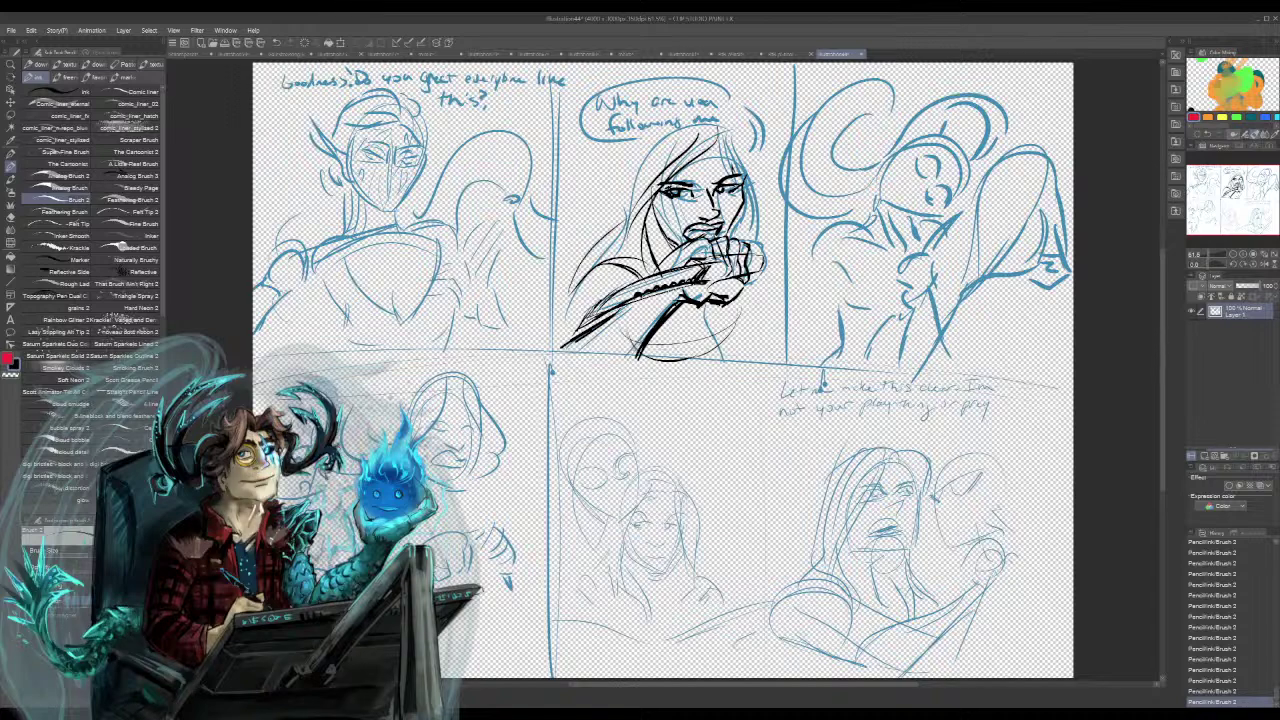
mouse_move(597, 243)
left_mouse_down()
mouse_move(671, 133)
mouse_move(750, 155)
mouse_move(740, 237)
left_mouse_up()
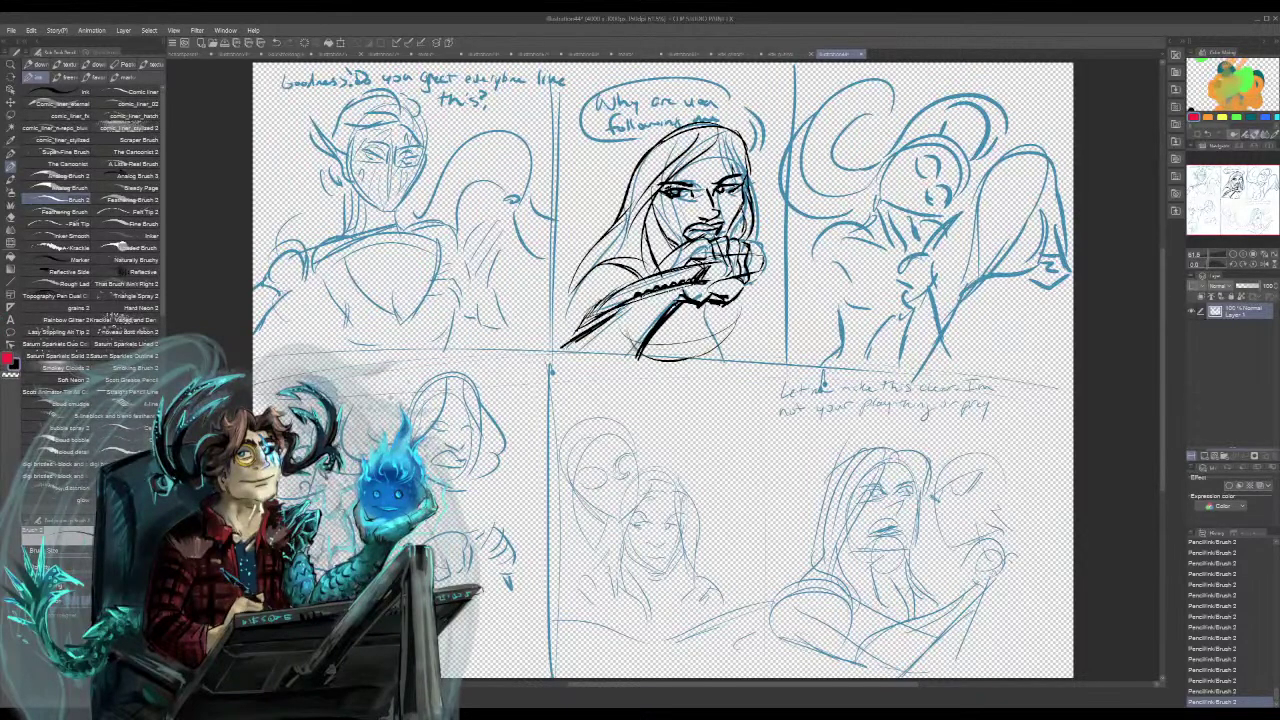
- Ink extra hair strands beside the woman's temple, the torso lines below her fist and the outer arm line at the panel edge
mouse_move(726, 163)
left_mouse_down()
mouse_move(744, 195)
mouse_move(743, 184)
left_mouse_up()
left_click_drag(718, 128, 731, 169)
mouse_move(720, 133)
left_mouse_down()
mouse_move(749, 178)
mouse_move(737, 188)
mouse_move(678, 175)
mouse_move(711, 155)
left_mouse_up()
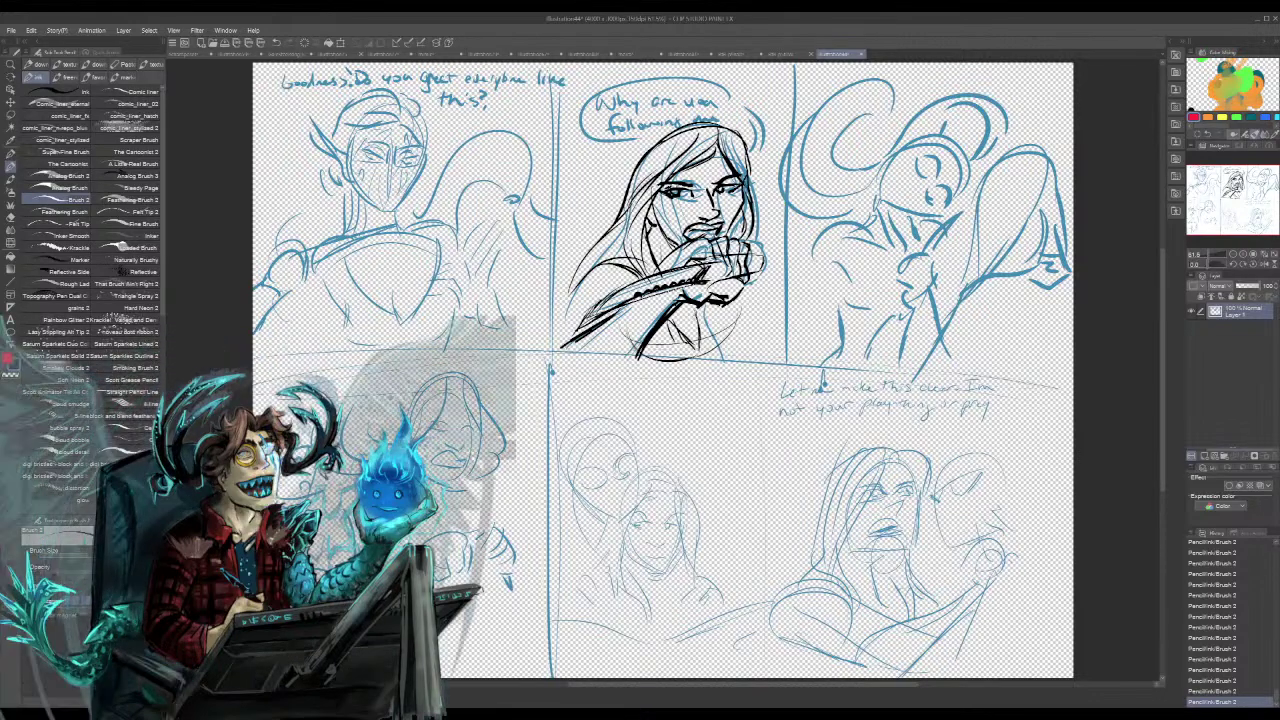
left_click_drag(702, 305, 723, 361)
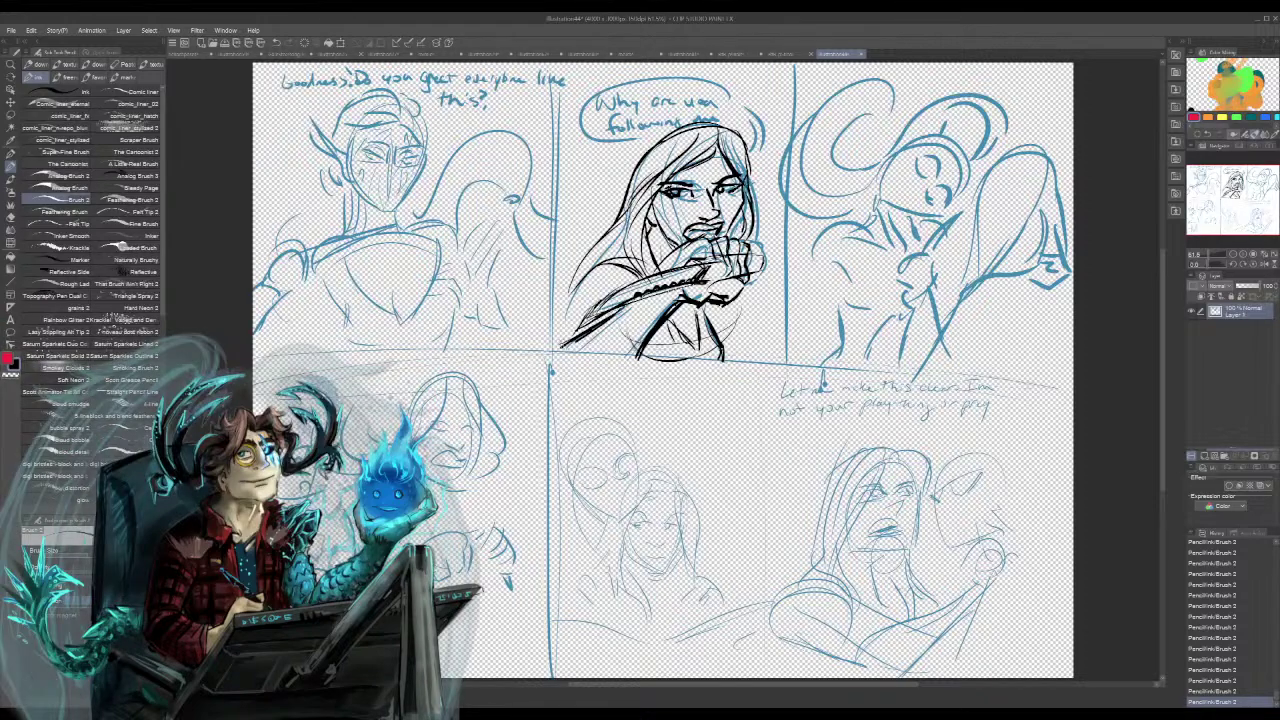
left_click_drag(576, 284, 552, 318)
- Ink the pointed ears, horns and tapering jaw of the masked figure in the first panel
mouse_move(302, 113)
left_mouse_down()
mouse_move(348, 156)
mouse_move(323, 159)
mouse_move(347, 187)
left_mouse_up()
mouse_move(427, 157)
left_mouse_down()
mouse_move(451, 133)
mouse_move(408, 186)
left_mouse_up()
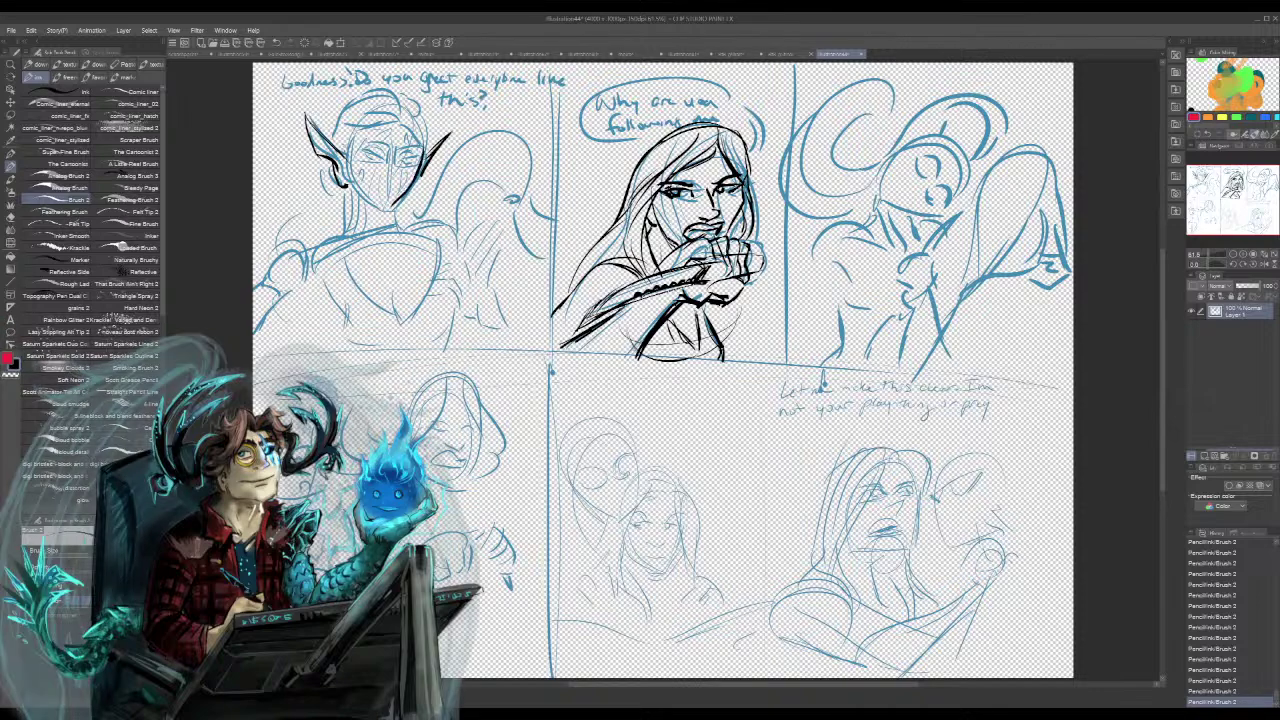
mouse_move(340, 138)
left_mouse_down()
mouse_move(322, 90)
mouse_move(358, 118)
mouse_move(422, 98)
mouse_move(418, 156)
mouse_move(368, 214)
mouse_move(395, 234)
mouse_move(414, 172)
mouse_move(405, 192)
left_mouse_up()
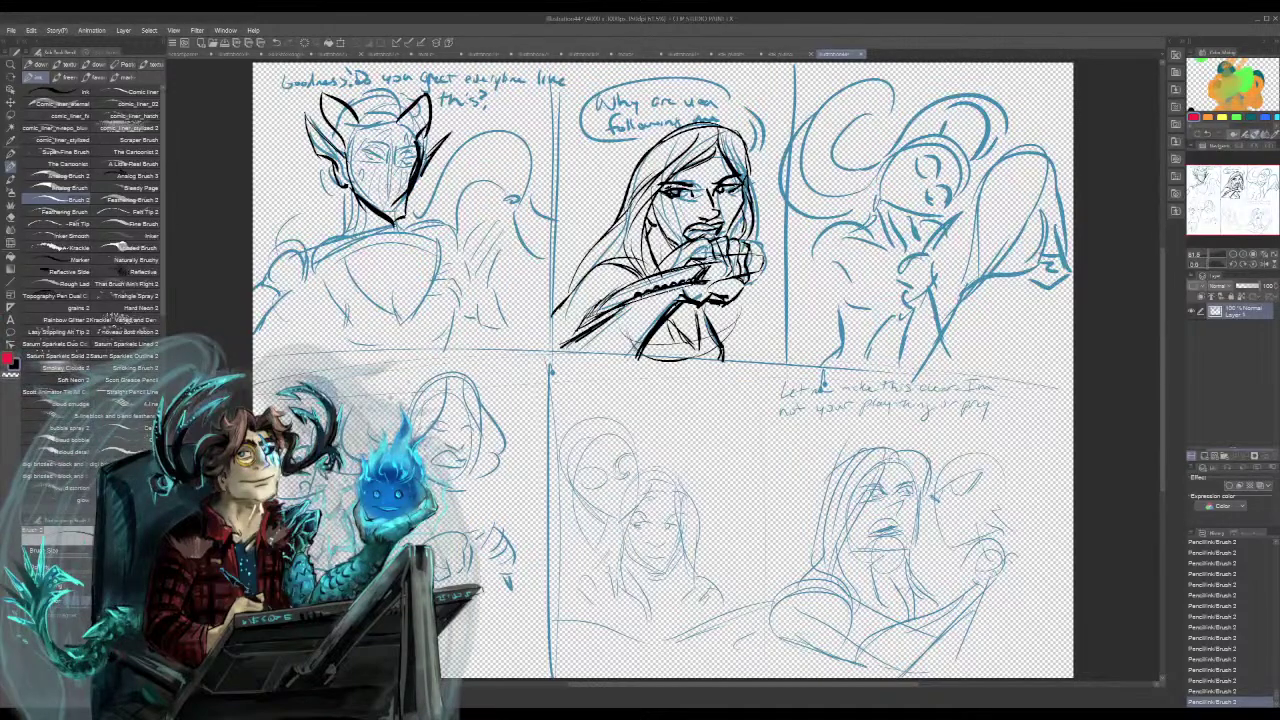
- Ink the masked figure's dark-rimmed eyes and redo the last strokes as a solid black snout at the tip of the face
mouse_move(364, 147)
left_mouse_down()
mouse_move(356, 160)
mouse_move(416, 151)
left_mouse_up()
left_click_drag(398, 153, 414, 165)
mouse_move(398, 163)
left_mouse_down()
mouse_move(419, 163)
mouse_move(356, 157)
mouse_move(403, 165)
mouse_move(388, 212)
left_mouse_up()
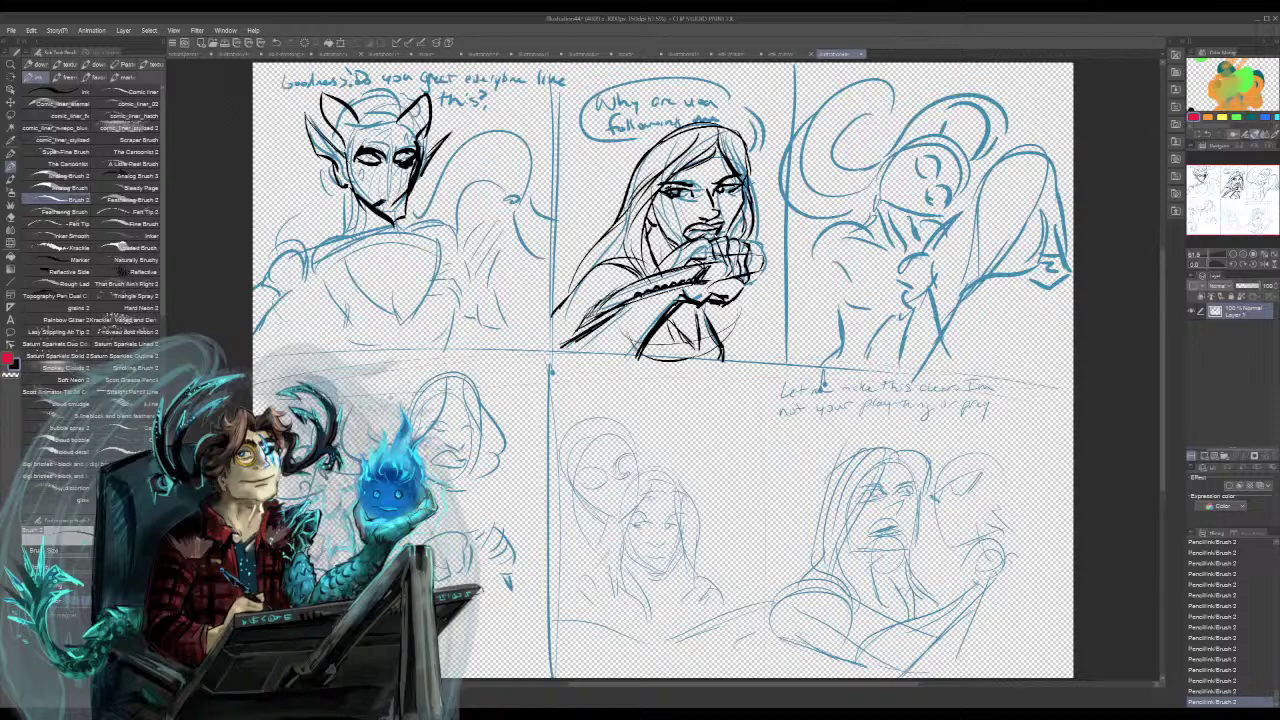
key("ctrl+z")
key("ctrl+z")
mouse_move(380, 205)
left_mouse_down()
mouse_move(402, 203)
mouse_move(387, 205)
mouse_move(398, 200)
mouse_move(390, 218)
left_mouse_up()
left_click_drag(386, 207, 400, 206)
- Ink the masked figure's neck, sloping shoulder line and the curled collar shapes on both sides
mouse_move(394, 210)
left_mouse_down()
mouse_move(402, 222)
mouse_move(388, 226)
mouse_move(422, 215)
mouse_move(396, 216)
mouse_move(398, 234)
left_mouse_up()
left_click_drag(390, 218, 400, 242)
left_click_drag(348, 188, 336, 232)
mouse_move(349, 192)
left_mouse_down()
mouse_move(342, 226)
mouse_move(350, 198)
mouse_move(304, 251)
left_mouse_up()
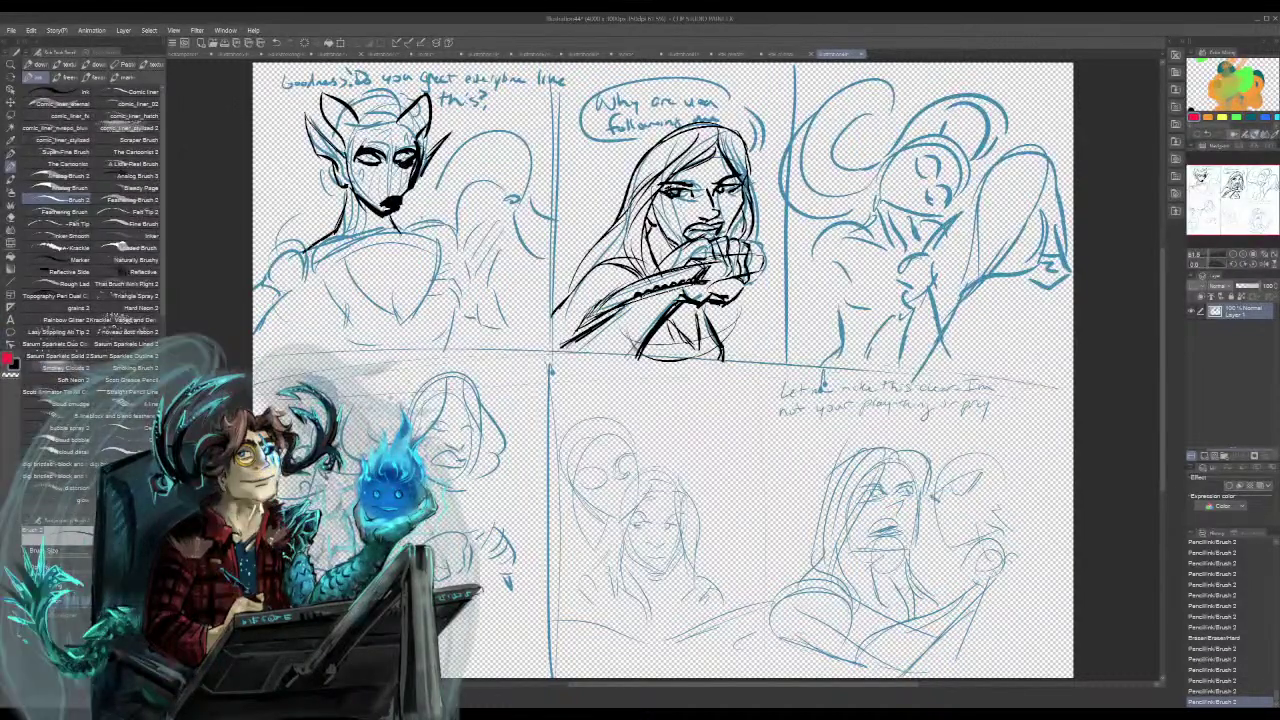
left_click_drag(400, 232, 410, 243)
mouse_move(320, 246)
left_mouse_down()
mouse_move(334, 232)
mouse_move(418, 228)
mouse_move(406, 236)
left_mouse_up()
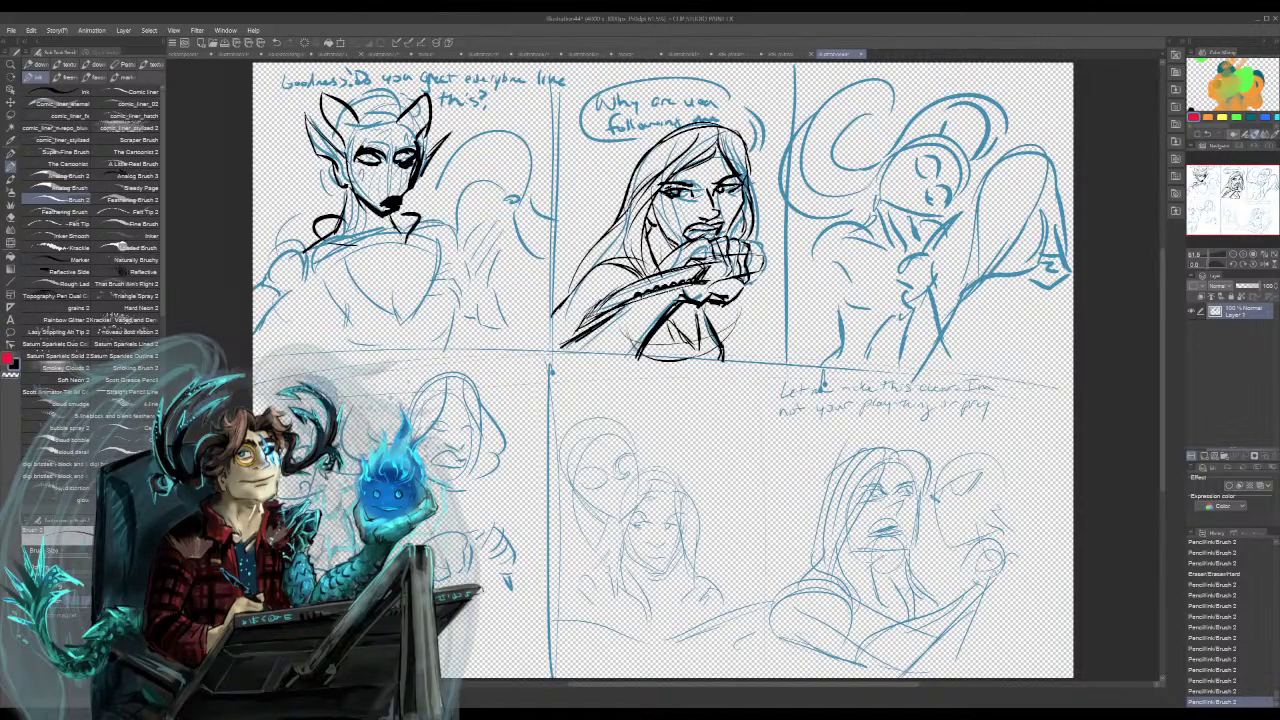
mouse_move(336, 266)
left_mouse_down()
mouse_move(386, 238)
mouse_move(398, 268)
left_mouse_up()
key("ctrl+z")
key("ctrl+z")
key("ctrl+z")
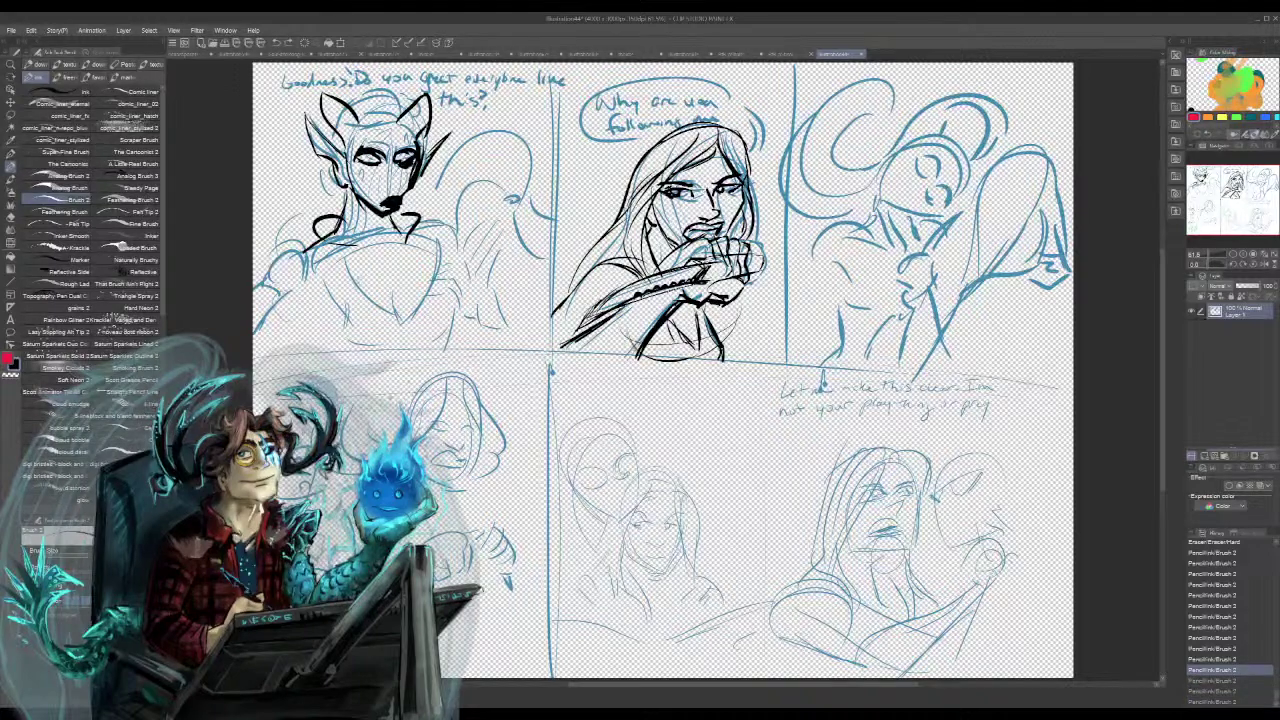
- Ink the V-shaped chest outline of the masked figure, the sides of the torso and the lower arm line
left_click_drag(420, 225, 428, 284)
left_click_drag(428, 274, 406, 323)
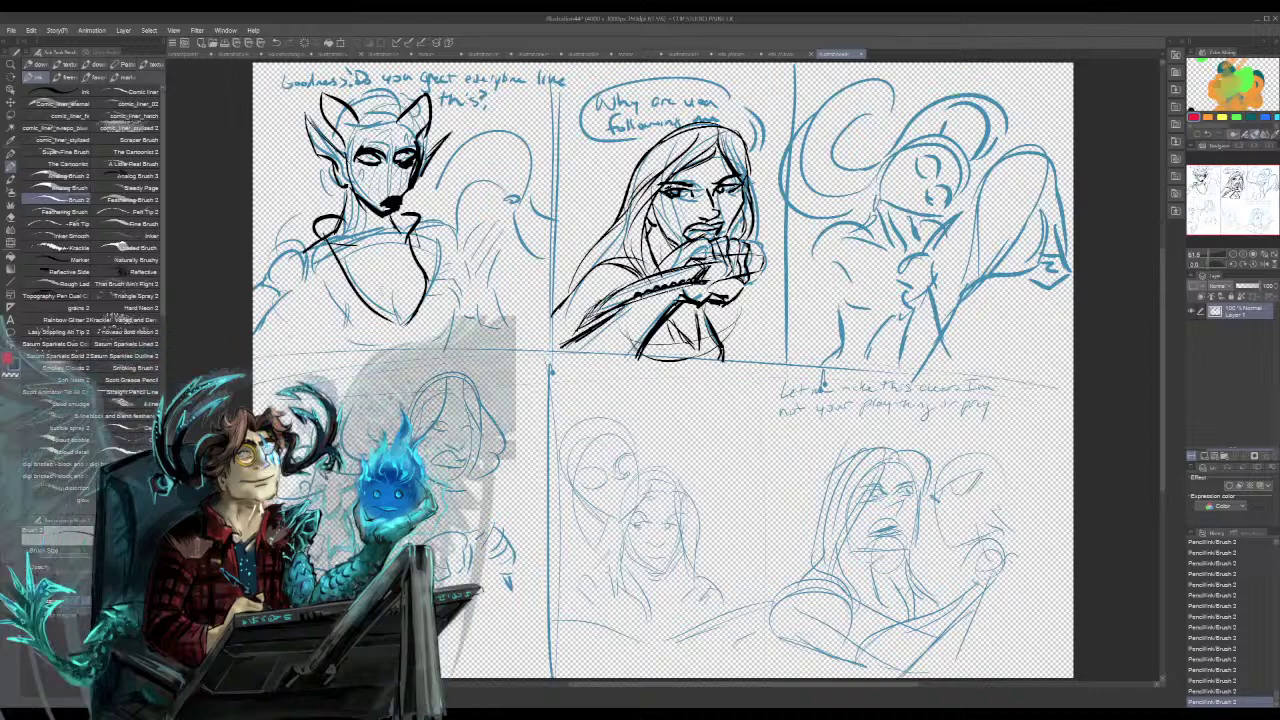
left_click_drag(308, 306, 338, 352)
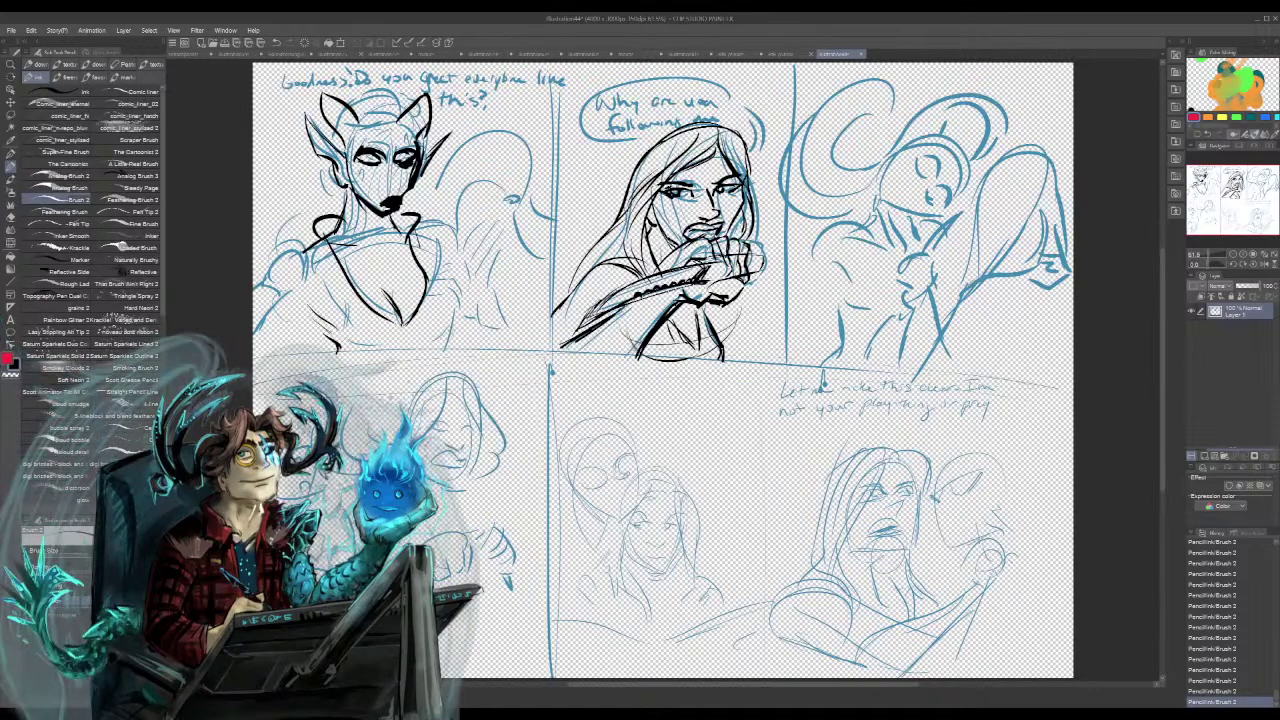
mouse_move(438, 290)
left_mouse_down()
mouse_move(449, 335)
mouse_move(426, 354)
left_mouse_up()
left_click_drag(314, 311, 256, 343)
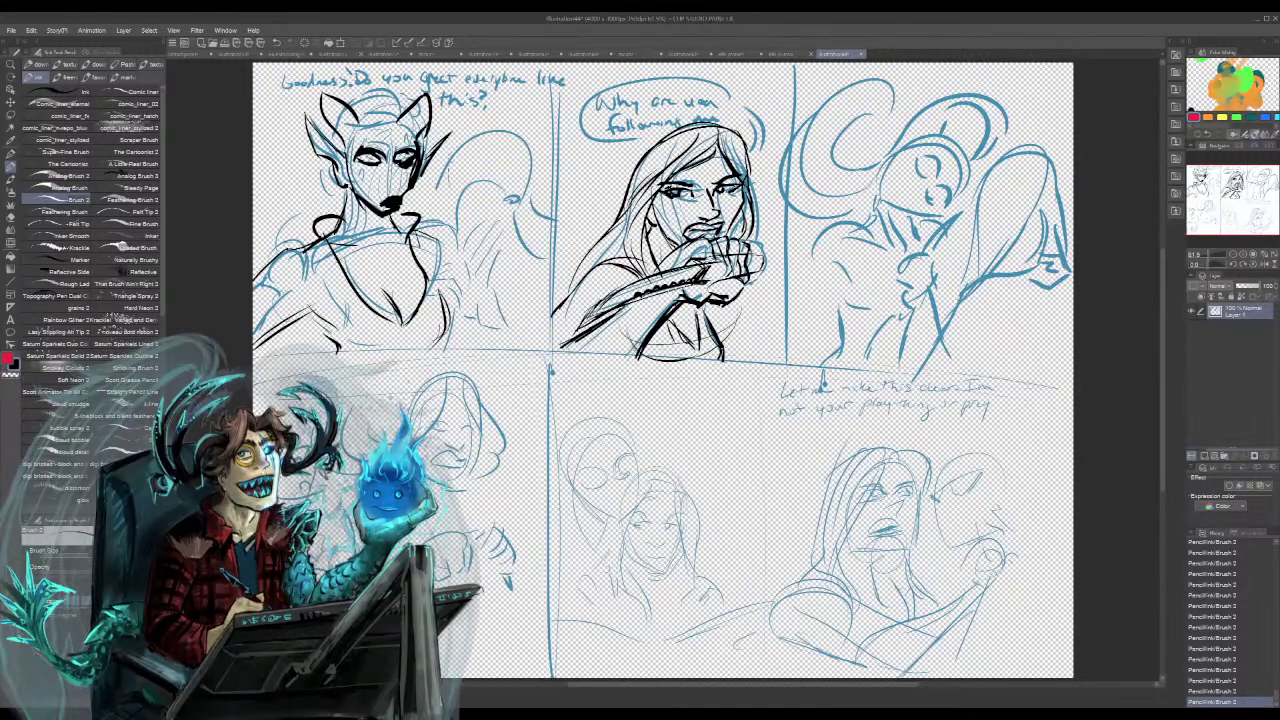
mouse_move(449, 162)
left_mouse_down()
mouse_move(430, 242)
mouse_move(499, 324)
mouse_move(590, 138)
left_mouse_up()
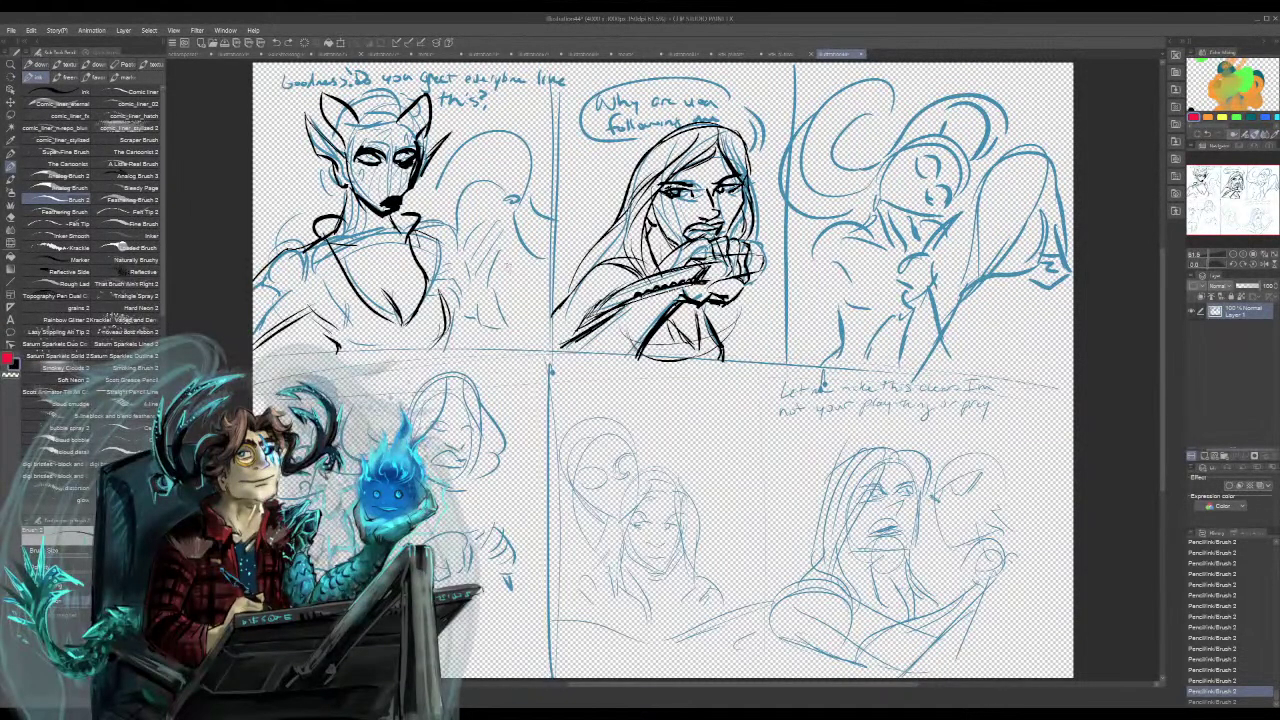
left_click_drag(430, 209, 532, 192)
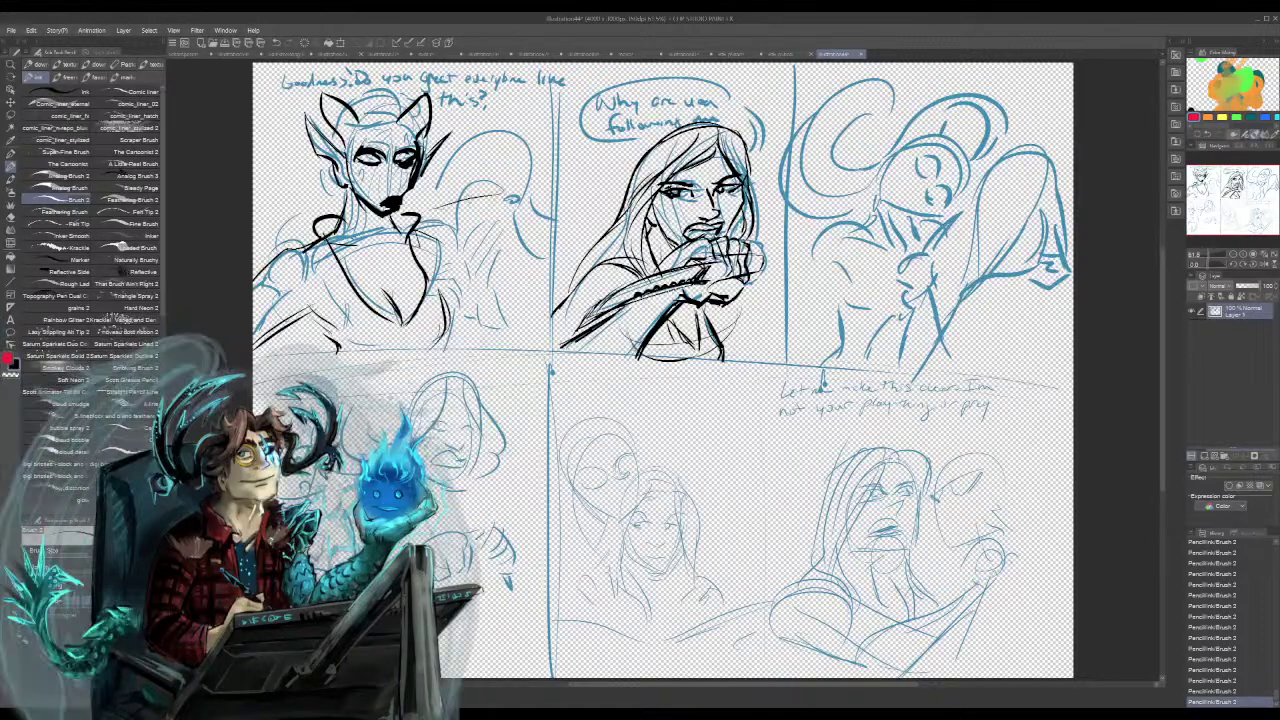
left_click_drag(430, 206, 536, 170)
left_click_drag(430, 200, 506, 178)
key("ctrl+z")
key("ctrl+z")
key("ctrl+z")
key("ctrl+z")
key("ctrl+z")
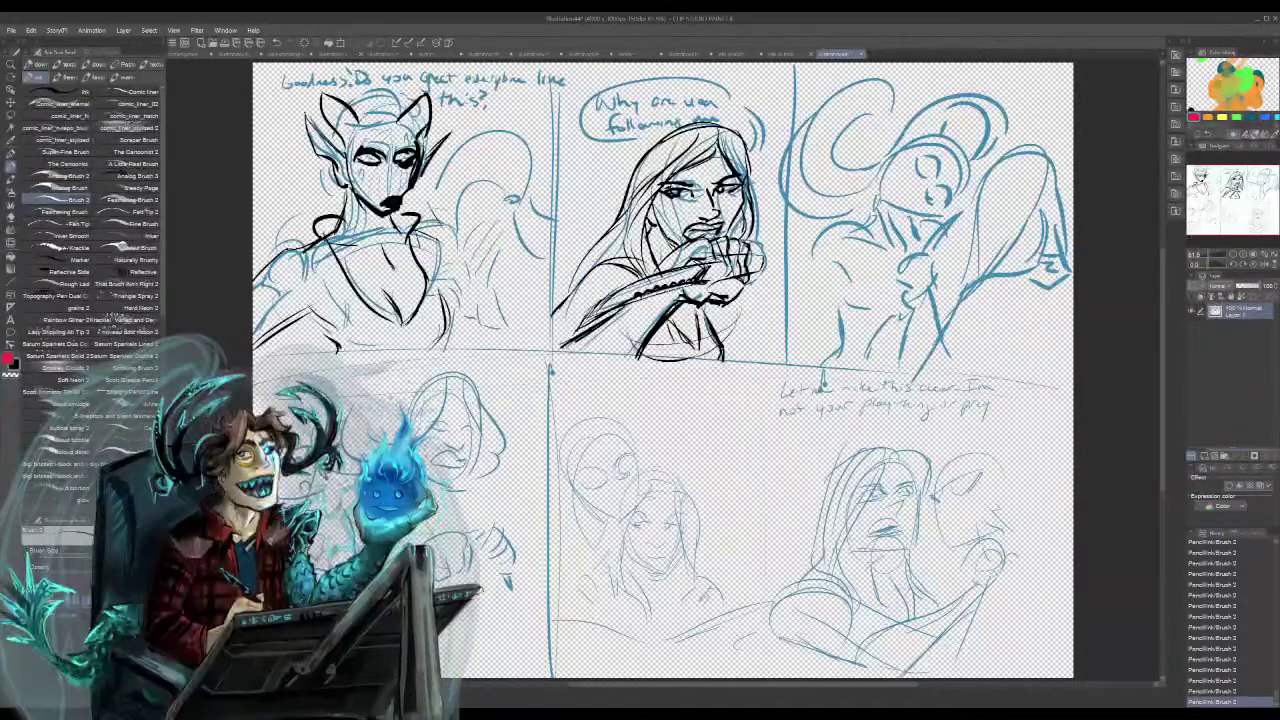
left_click_drag(383, 245, 397, 270)
left_click_drag(408, 228, 446, 222)
mouse_move(384, 256)
left_mouse_down()
mouse_move(411, 265)
mouse_move(438, 237)
left_mouse_up()
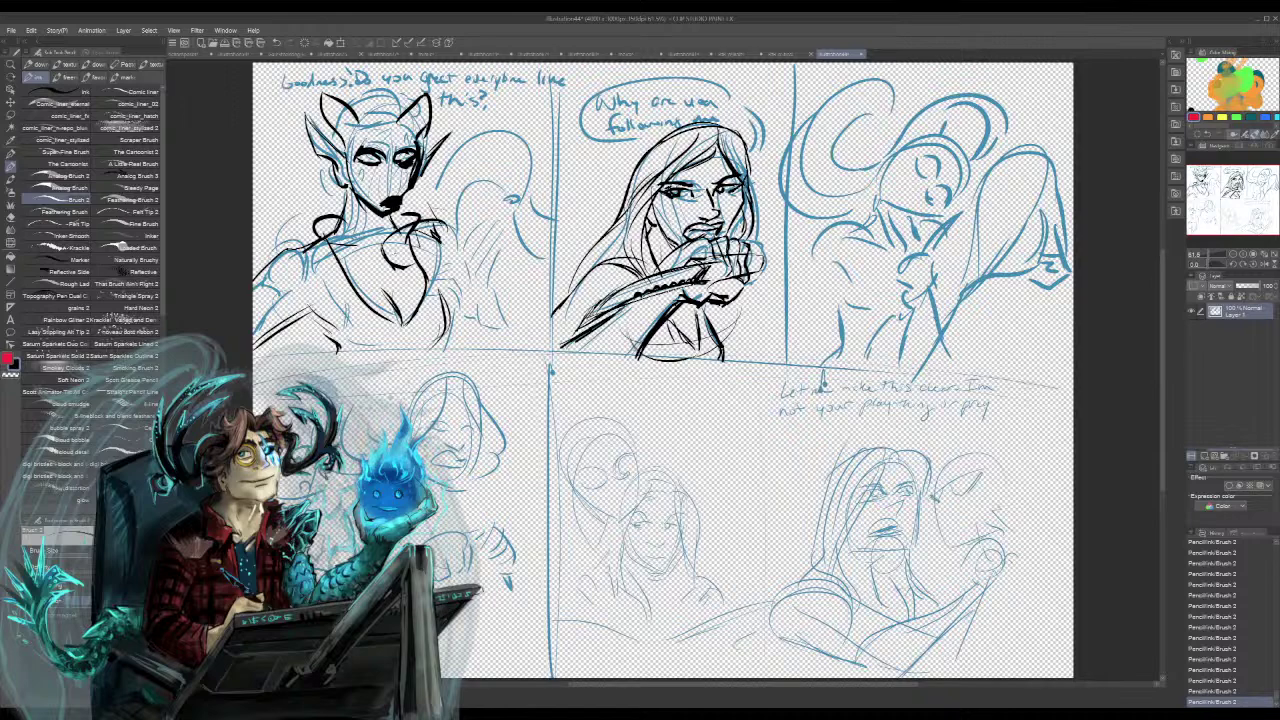
key("ctrl+z")
key("ctrl+z")
key("ctrl+z")
key("ctrl+z")
- Ink the blade raised across the masked figure's chest, the hand gripping it and the line running down from the fist
mouse_move(378, 260)
left_mouse_down()
mouse_move(474, 209)
mouse_move(459, 232)
mouse_move(502, 219)
mouse_move(489, 238)
left_mouse_up()
mouse_move(461, 246)
left_mouse_down()
mouse_move(476, 251)
mouse_move(506, 223)
mouse_move(491, 168)
left_mouse_up()
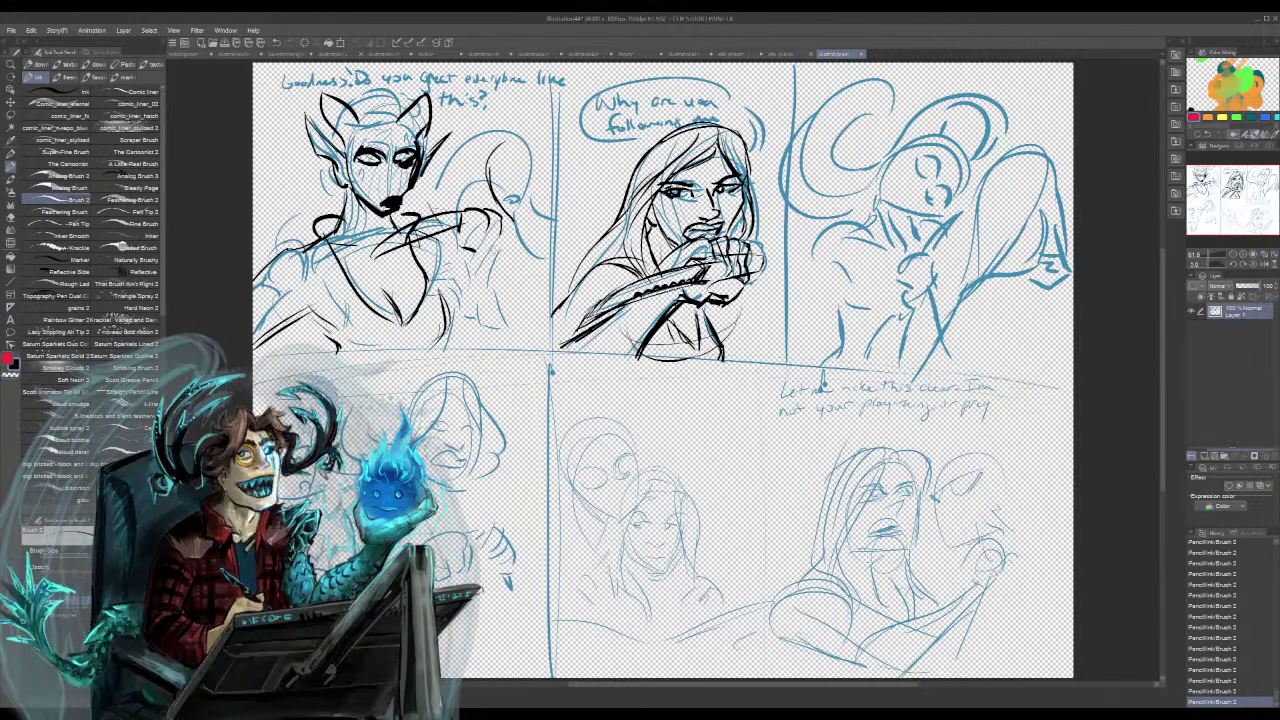
mouse_move(496, 246)
left_mouse_down()
mouse_move(489, 256)
mouse_move(530, 247)
left_mouse_up()
mouse_move(478, 241)
left_mouse_down()
mouse_move(471, 255)
mouse_move(526, 278)
left_mouse_up()
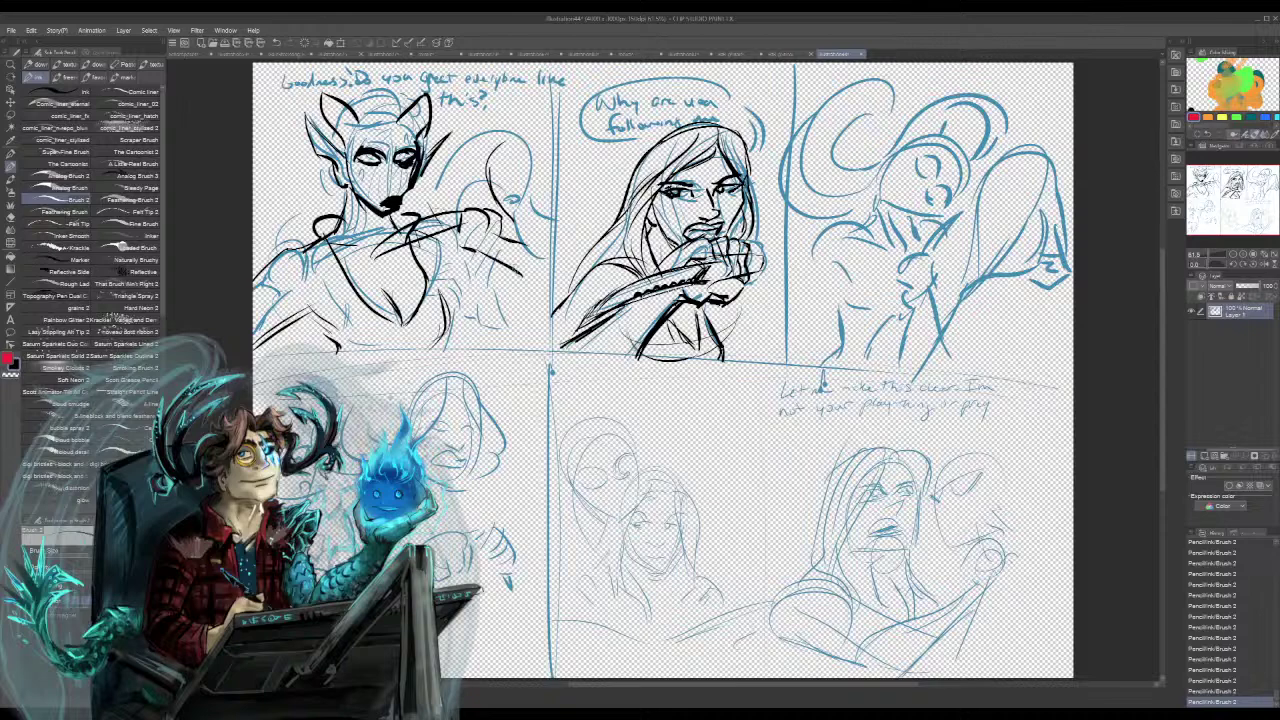
- Ink the large curved shape arching above the hand and sweeping down to the wrist in the first panel
mouse_move(489, 190)
left_mouse_down()
mouse_move(517, 119)
mouse_move(561, 166)
left_mouse_up()
left_click_drag(527, 115, 562, 142)
left_click_drag(517, 225, 523, 235)
left_click_drag(488, 154, 536, 270)
left_click_drag(532, 256, 538, 288)
left_click_drag(508, 208, 518, 222)
mouse_move(492, 218)
left_mouse_down()
mouse_move(522, 288)
mouse_move(483, 301)
left_mouse_up()
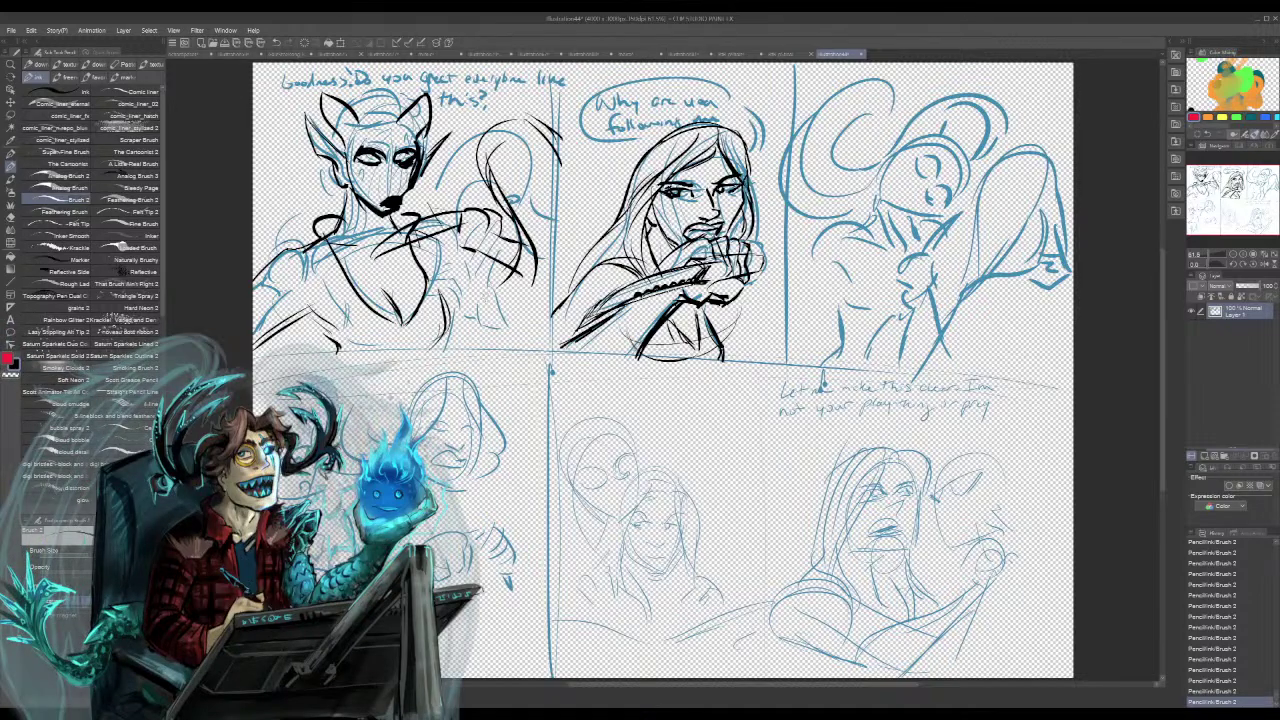
mouse_move(511, 249)
left_mouse_down()
mouse_move(547, 271)
mouse_move(535, 255)
mouse_move(450, 343)
left_mouse_up()
left_click_drag(471, 301, 455, 349)
left_click_drag(520, 313, 494, 343)
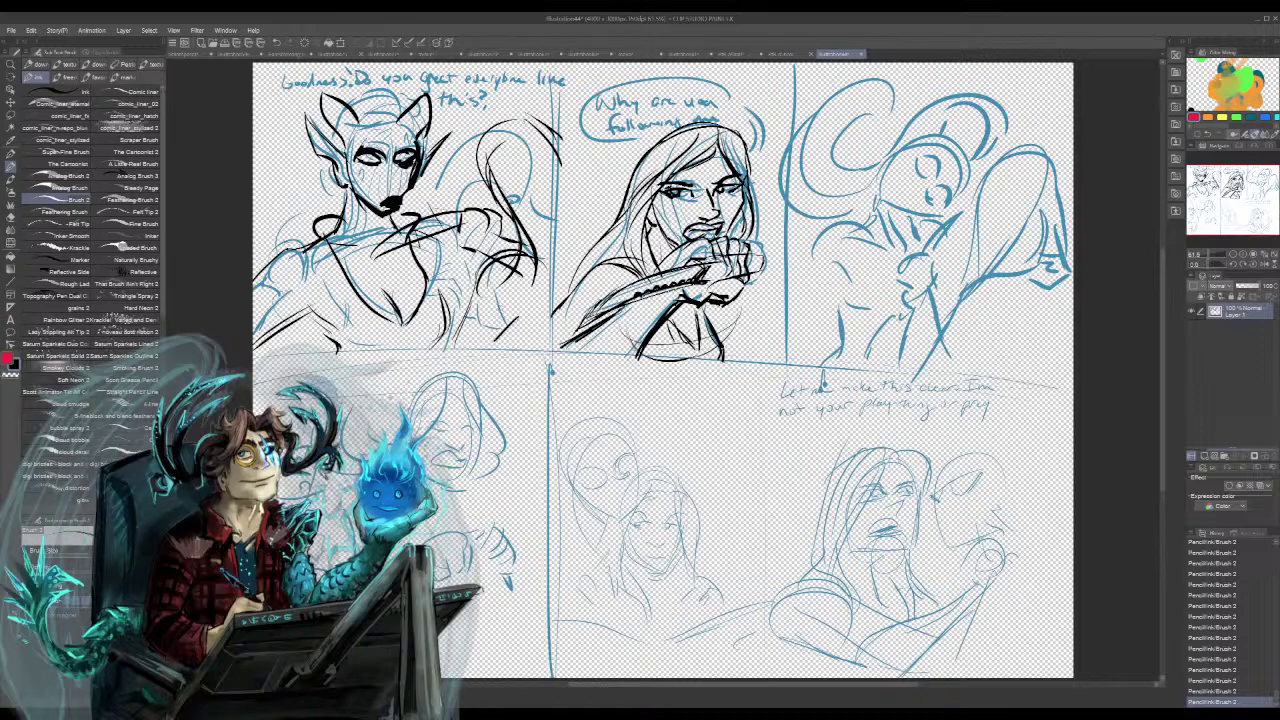
key("ctrl+z")
key("ctrl+z")
key("ctrl+z")
key("ctrl+z")
key("ctrl+z")
key("ctrl+z")
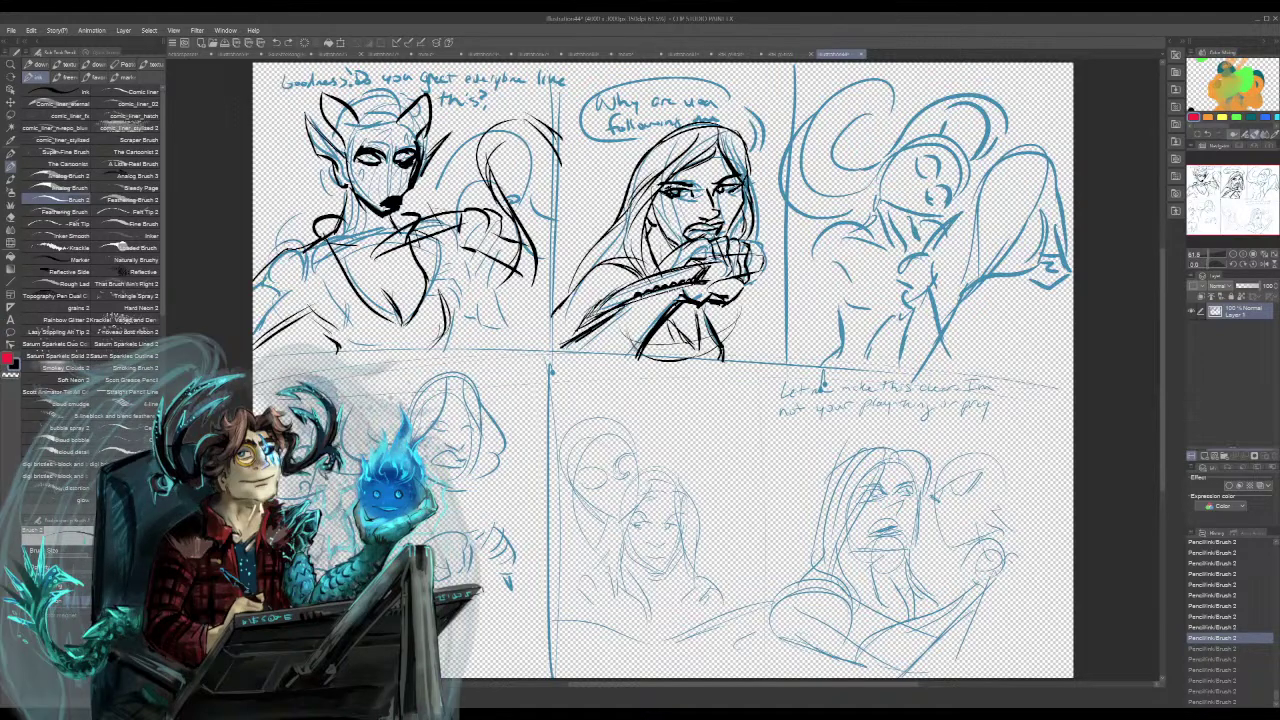
- Ink the wrist and both forearm contours from the raised hand down to the first panel's lower border
left_click_drag(474, 274, 518, 250)
left_click_drag(524, 249, 543, 235)
mouse_move(491, 267)
left_mouse_down()
mouse_move(531, 239)
mouse_move(519, 249)
left_mouse_up()
left_click_drag(466, 334, 487, 266)
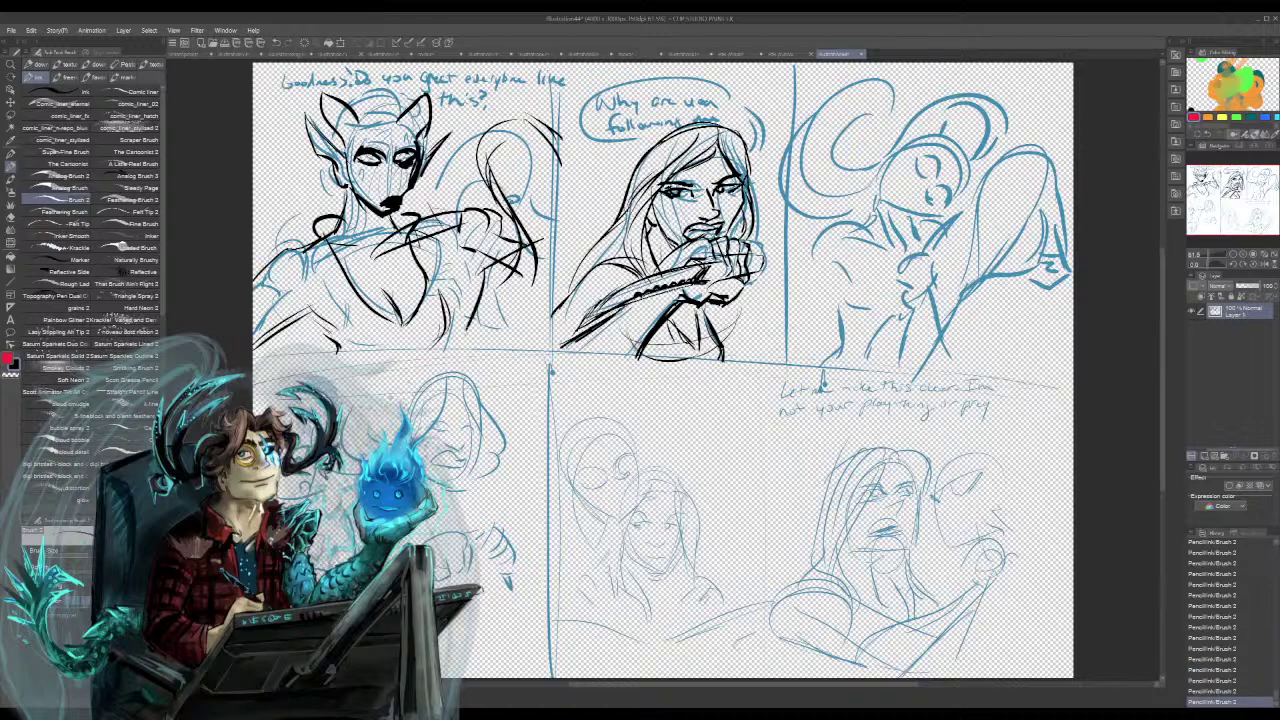
left_click_drag(450, 358, 480, 290)
left_click_drag(494, 356, 530, 312)
left_click_drag(495, 356, 512, 341)
left_click_drag(480, 287, 506, 253)
- Reinforce the large curved shape above the hand with extra strokes, and undo the last two strokes
mouse_move(492, 168)
left_mouse_down()
mouse_move(478, 131)
mouse_move(549, 135)
left_mouse_up()
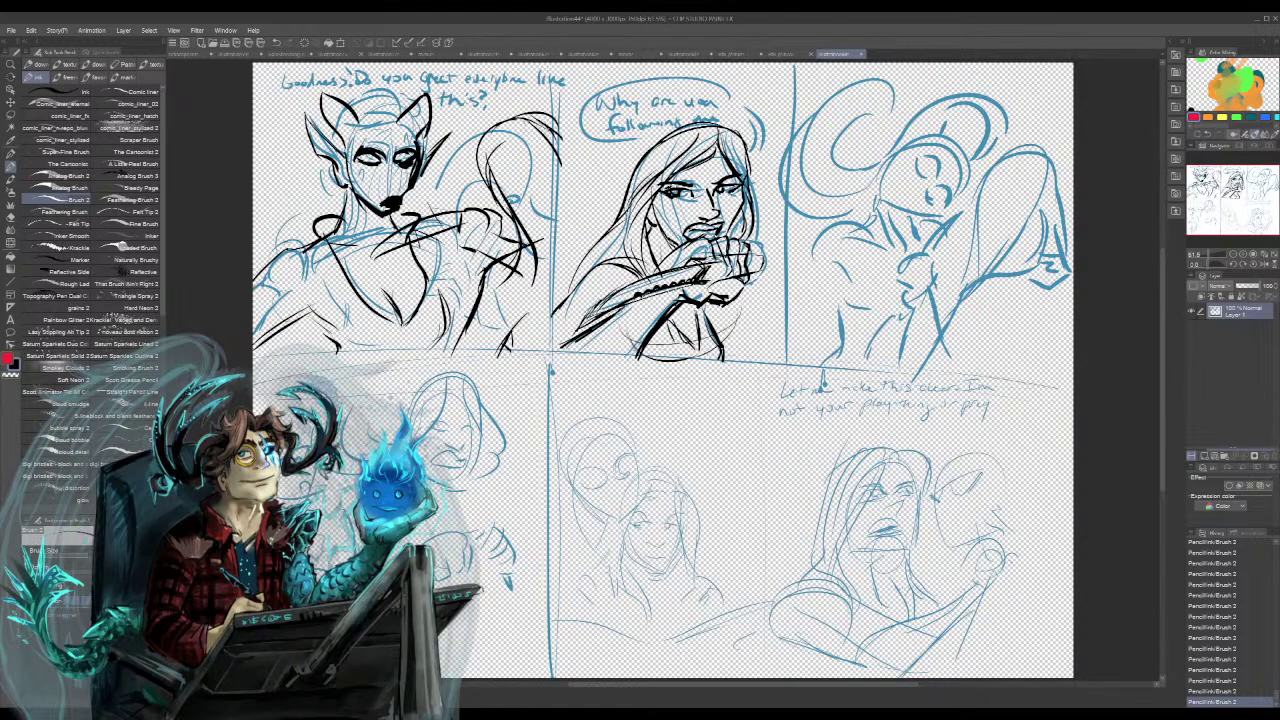
left_click_drag(498, 194, 505, 147)
left_click_drag(514, 252, 502, 209)
mouse_move(376, 254)
left_mouse_down()
mouse_move(459, 233)
mouse_move(399, 246)
left_mouse_up()
key("ctrl+z")
key("ctrl+z")
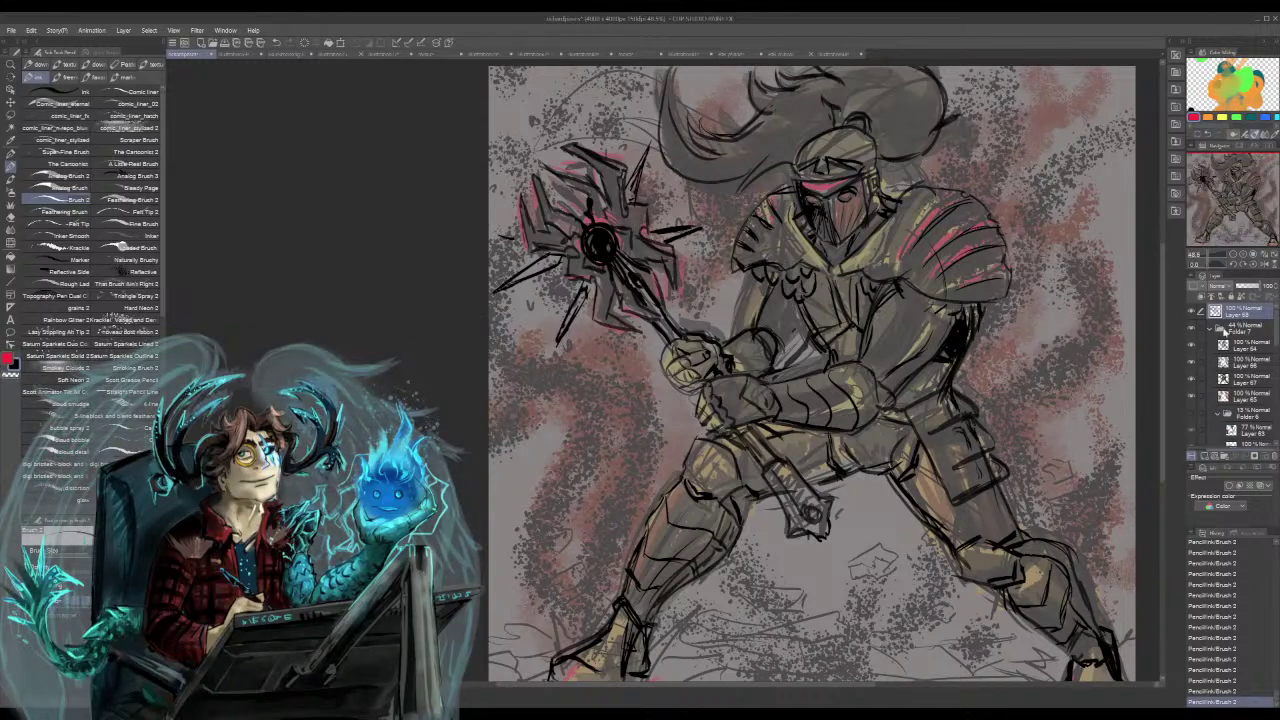
- In the armoured warrior illustration, raise the opacity of Folder 7 to 100%
left_click(1227, 330)
mouse_move(1234, 292)
left_mouse_down()
mouse_move(1270, 292)
mouse_move(1254, 290)
left_mouse_up()
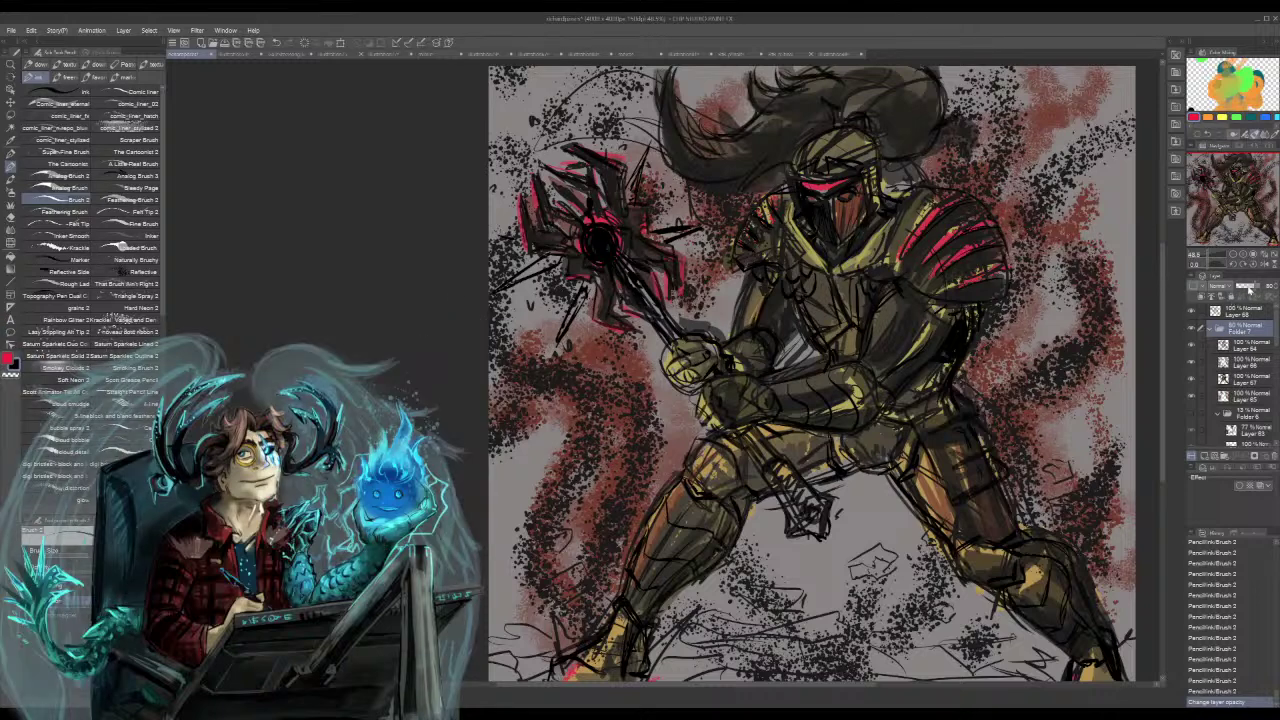
left_click_drag(1256, 290, 1266, 290)
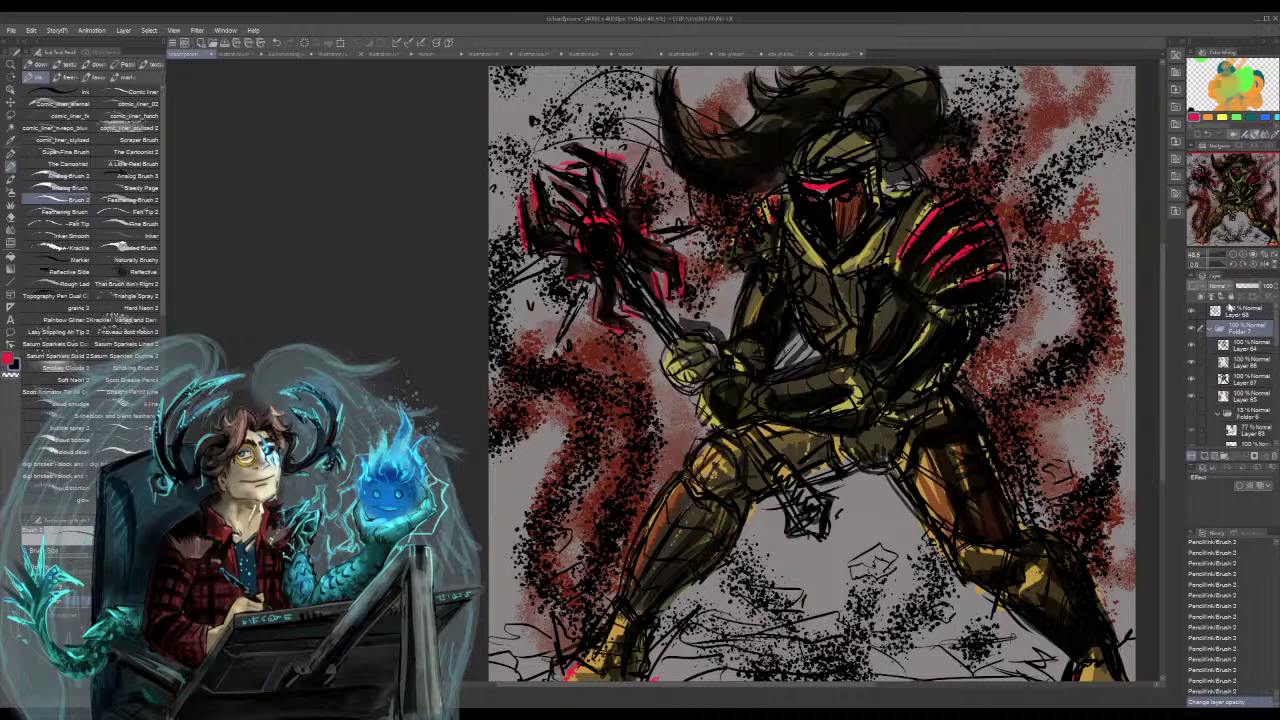
- On the layer above Folder 7, add short accent strokes to the warrior's mace head, collar edge and striped shoulder plates
left_click(1232, 312)
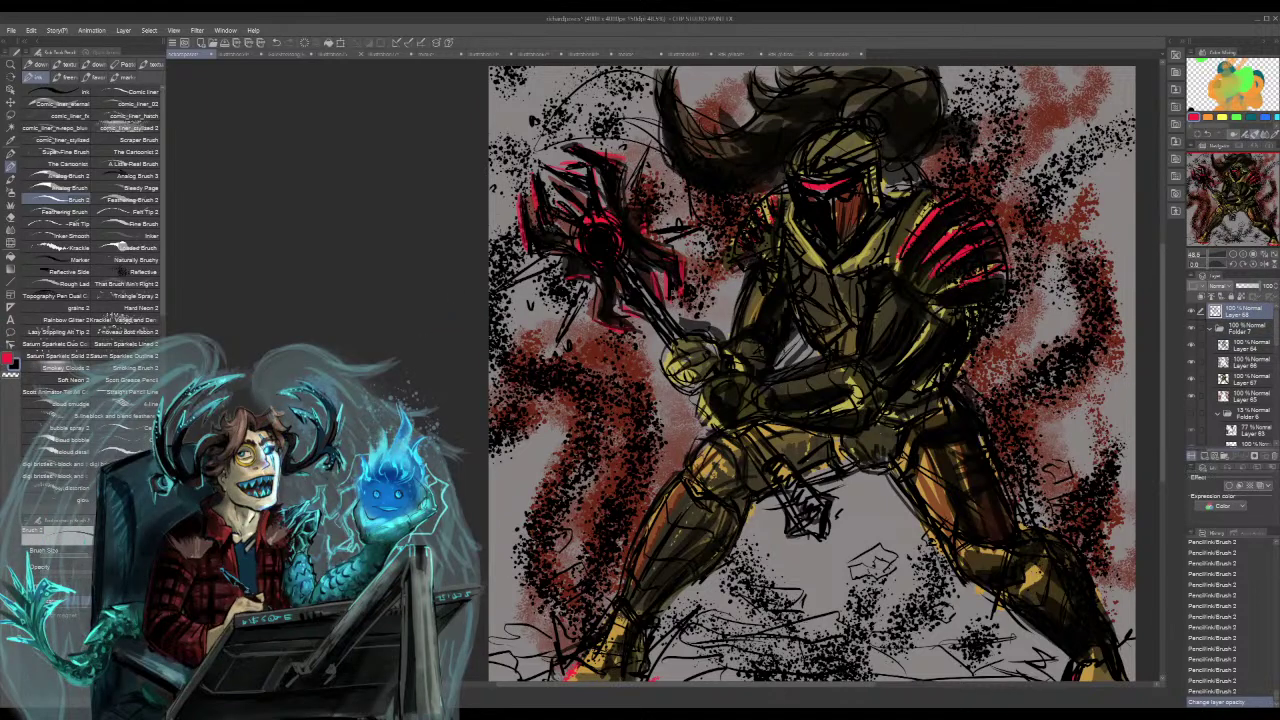
left_click_drag(518, 220, 522, 245)
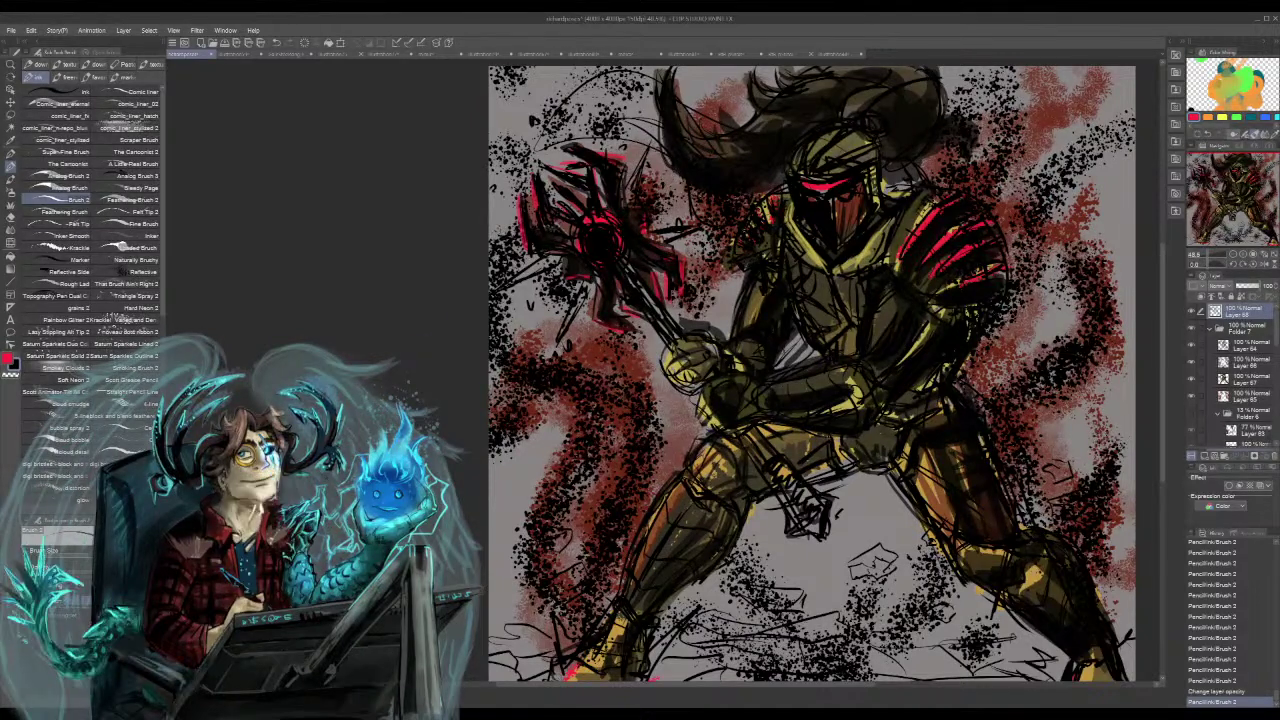
left_click_drag(586, 232, 594, 245)
left_click_drag(627, 309, 643, 318)
mouse_move(766, 198)
left_mouse_down()
mouse_move(778, 216)
mouse_move(768, 224)
left_mouse_up()
left_click_drag(990, 222, 1001, 238)
left_click_drag(994, 244, 1004, 262)
- Return to the blue comic page, restore the two undone strokes and erase the stray lines below the masked figure's chin
left_click(840, 53)
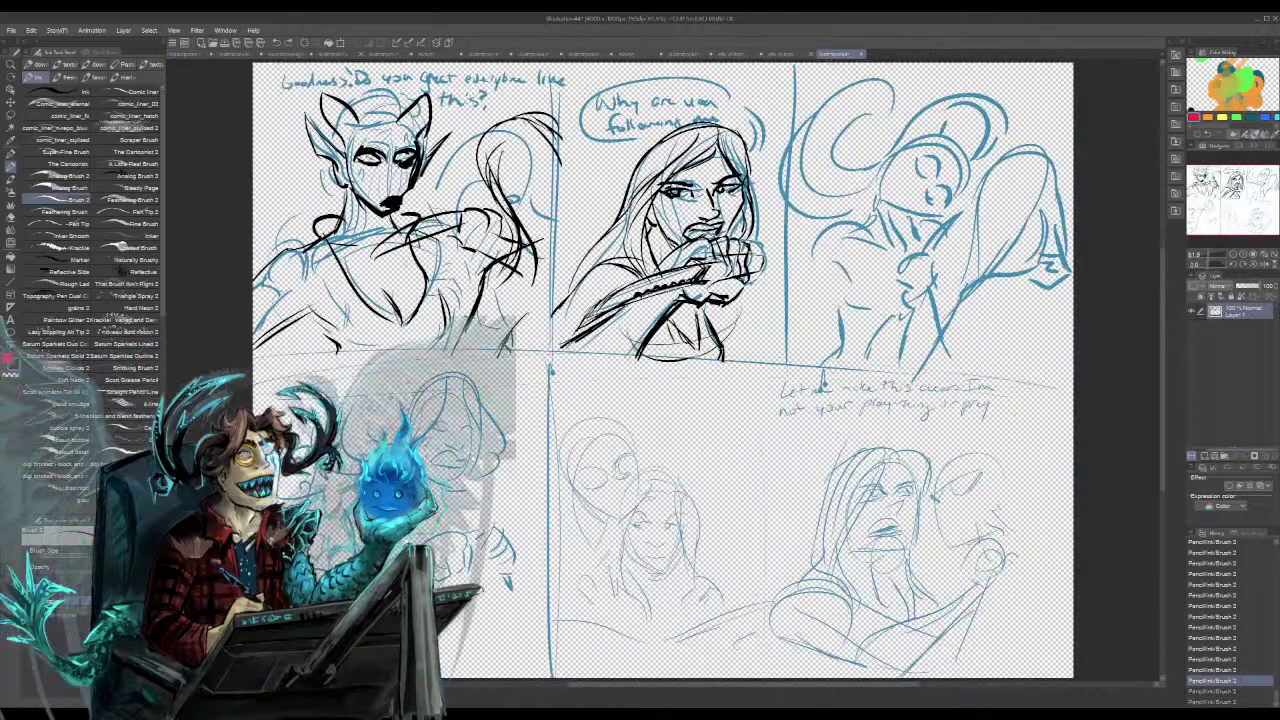
key("ctrl+y")
key("ctrl+y")
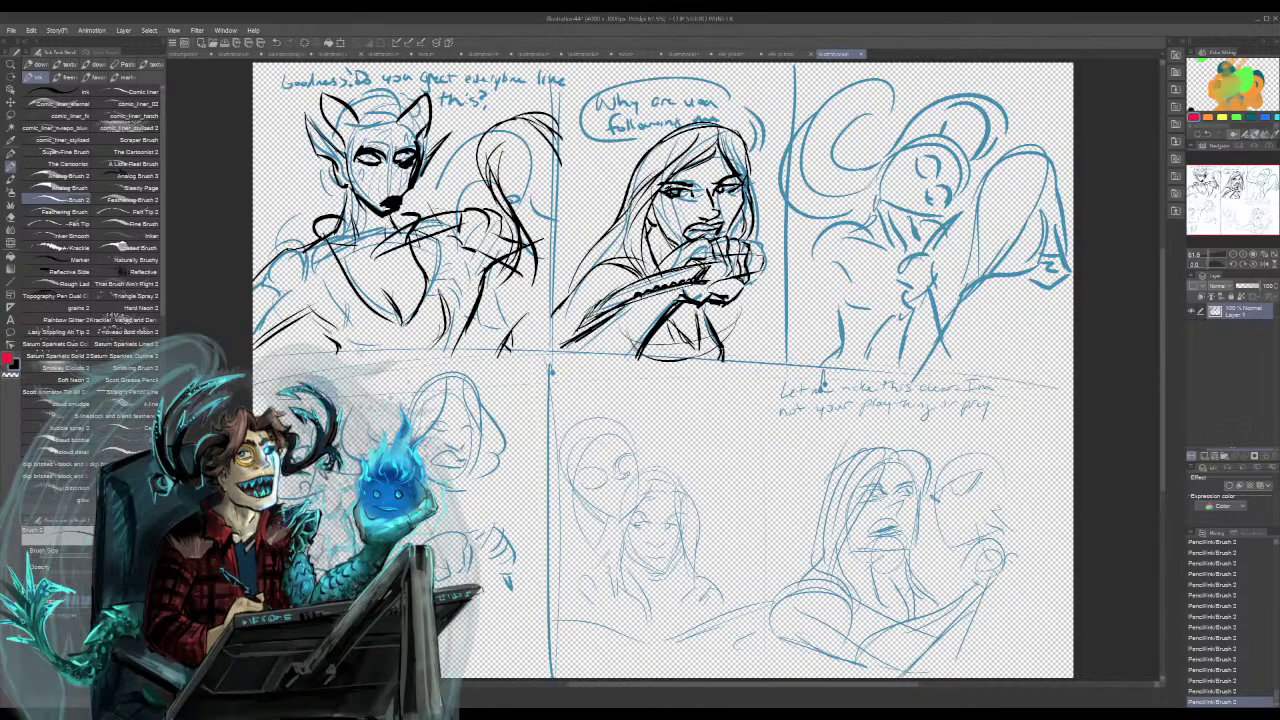
left_click_drag(404, 218, 420, 242)
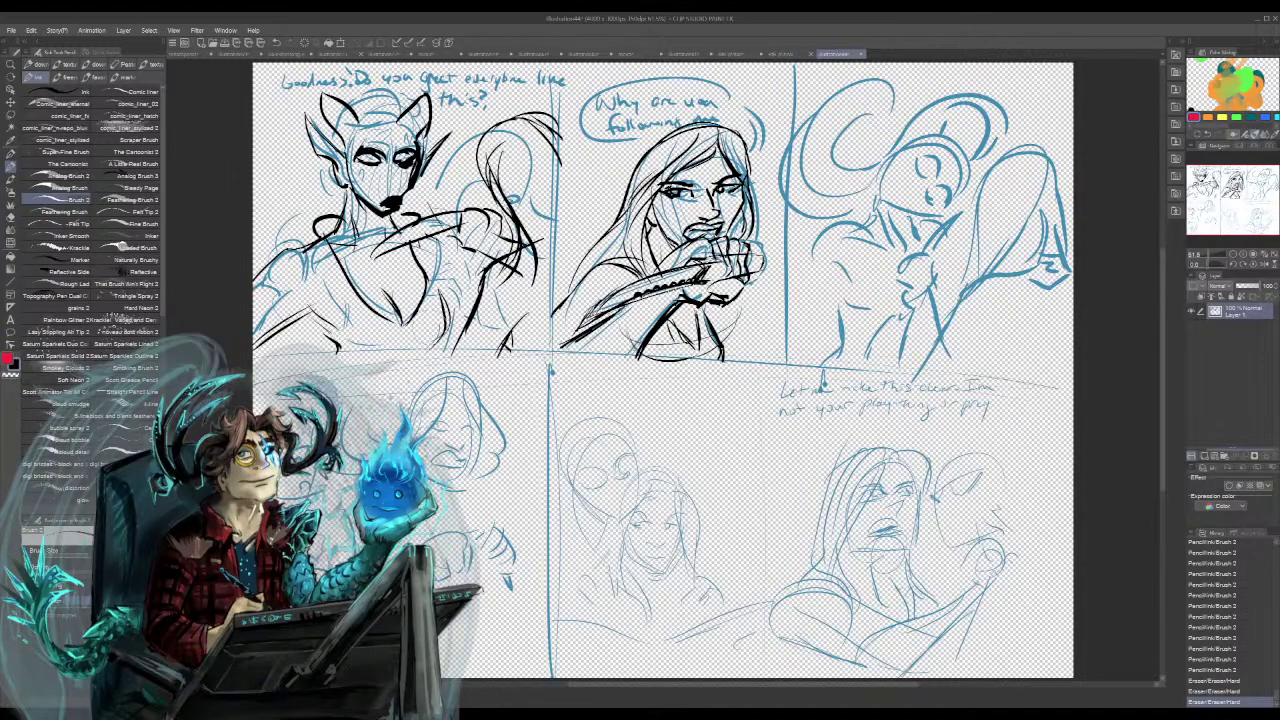
mouse_move(433, 238)
left_mouse_down()
mouse_move(473, 263)
mouse_move(461, 248)
mouse_move(503, 230)
mouse_move(490, 236)
left_mouse_up()
key("ctrl+z")
key("ctrl+z")
key("ctrl+z")
- Ink the blade's upper edge toward the fist and define the knuckles and fingers of the gripping hand
mouse_move(372, 250)
left_mouse_down()
mouse_move(477, 195)
mouse_move(488, 212)
left_mouse_up()
left_click_drag(482, 203, 490, 219)
left_click_drag(486, 210, 491, 227)
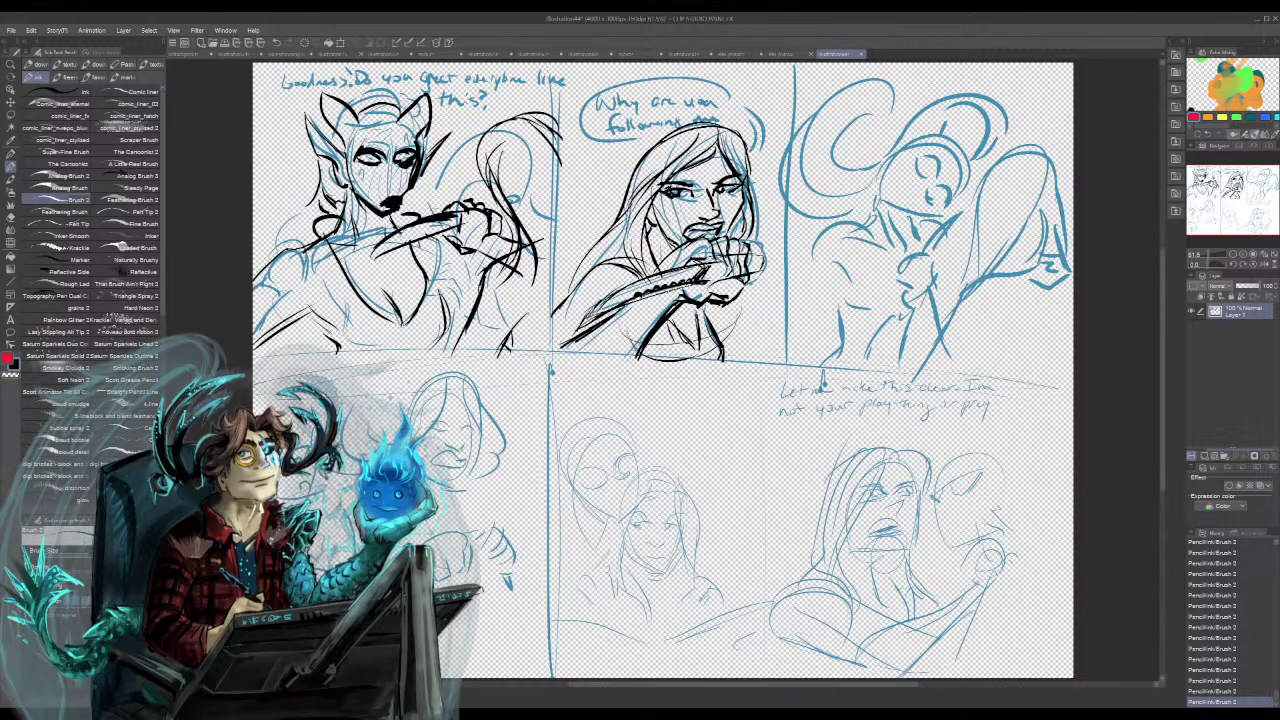
- Ink the long curl at the first panel's outer edge and thicken the masked figure's shoulder lines beneath it
mouse_move(308, 185)
left_mouse_down()
mouse_move(296, 214)
mouse_move(254, 132)
mouse_move(279, 187)
mouse_move(255, 94)
left_mouse_up()
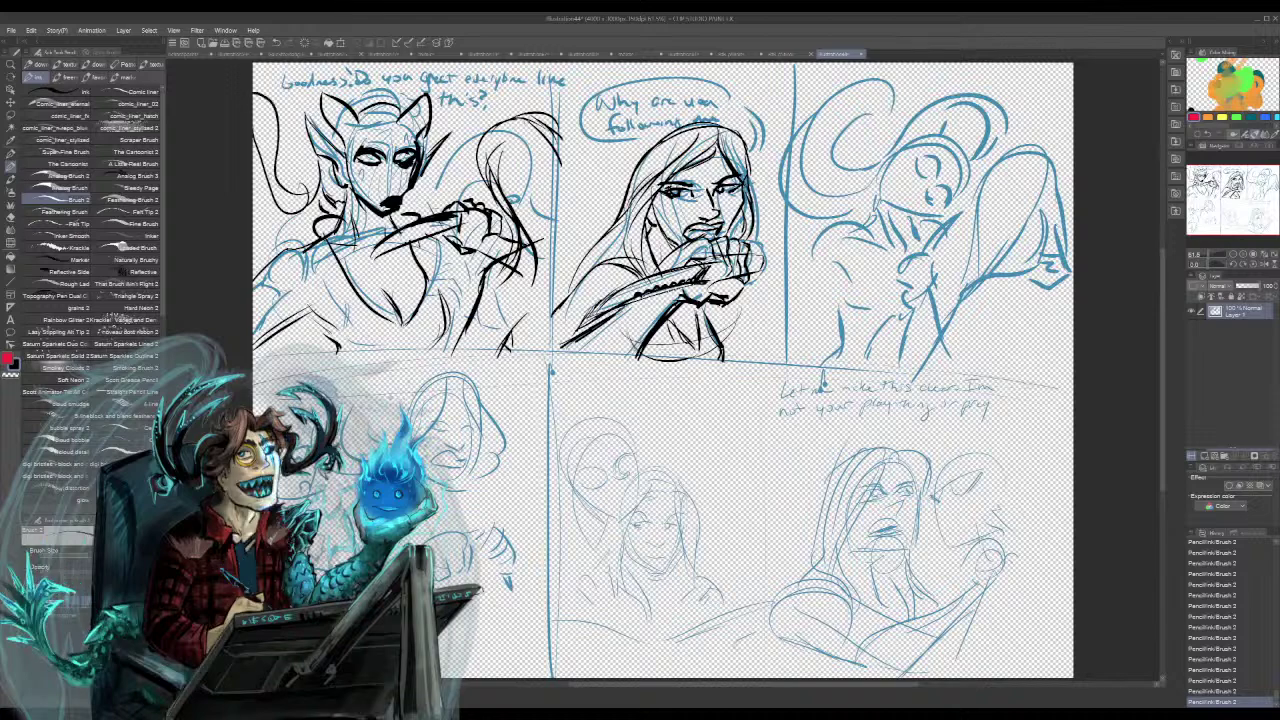
mouse_move(254, 237)
left_mouse_down()
mouse_move(288, 247)
mouse_move(254, 270)
left_mouse_up()
mouse_move(288, 248)
left_mouse_down()
mouse_move(255, 268)
mouse_move(254, 292)
left_mouse_up()
left_click_drag(296, 254, 278, 264)
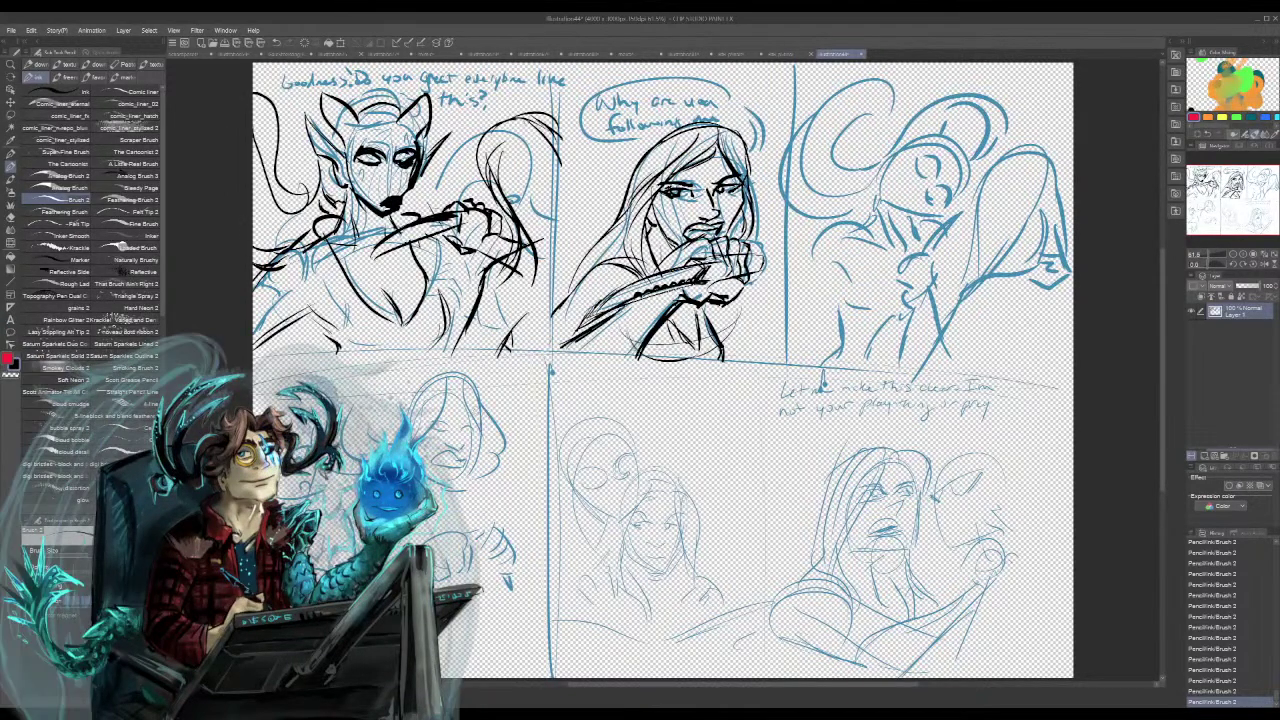
- Reinforce the masked figure's inner arm, armpit and torso sides with heavier strokes, and add lines beside the raised forearm
left_click_drag(302, 318, 343, 352)
mouse_move(307, 302)
left_mouse_down()
mouse_move(333, 321)
mouse_move(323, 306)
left_mouse_up()
left_click_drag(326, 288, 325, 307)
left_click_drag(309, 248, 327, 287)
mouse_move(313, 253)
left_mouse_down()
mouse_move(328, 347)
mouse_move(341, 352)
left_mouse_up()
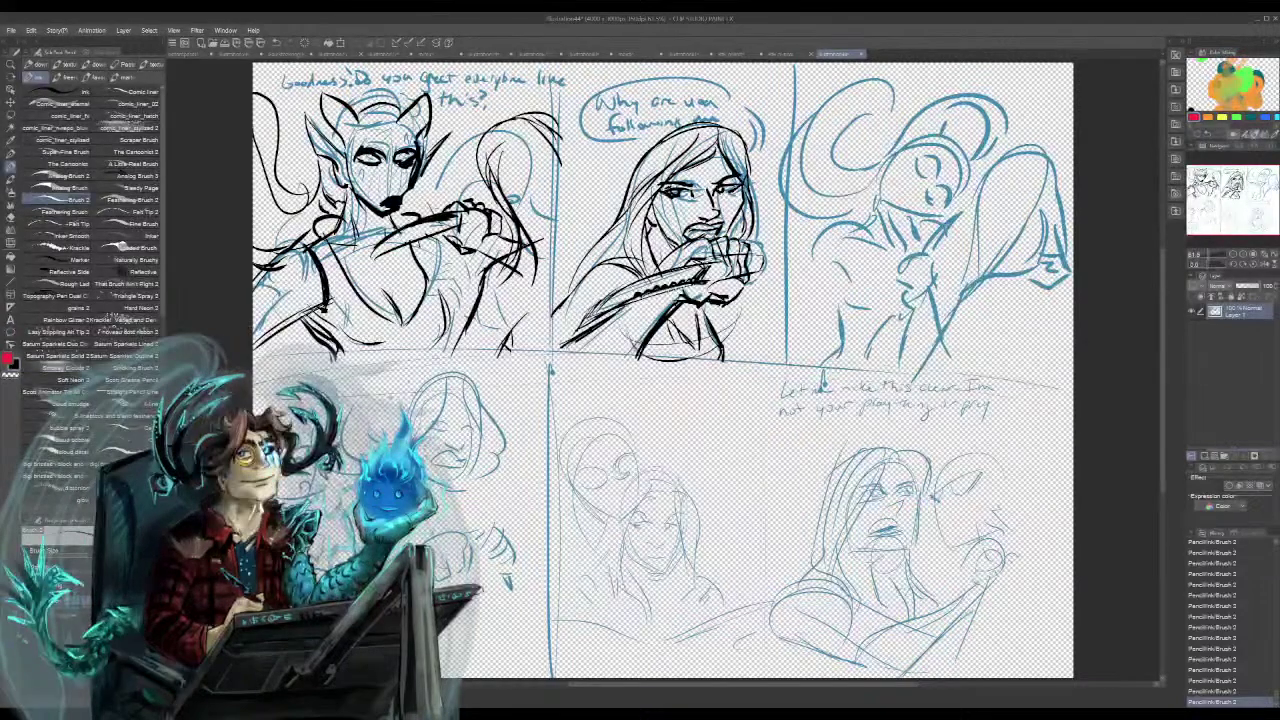
left_click_drag(442, 312, 429, 346)
mouse_move(438, 295)
left_mouse_down()
mouse_move(426, 258)
mouse_move(434, 279)
mouse_move(436, 255)
mouse_move(452, 268)
left_mouse_up()
left_click_drag(476, 335, 471, 345)
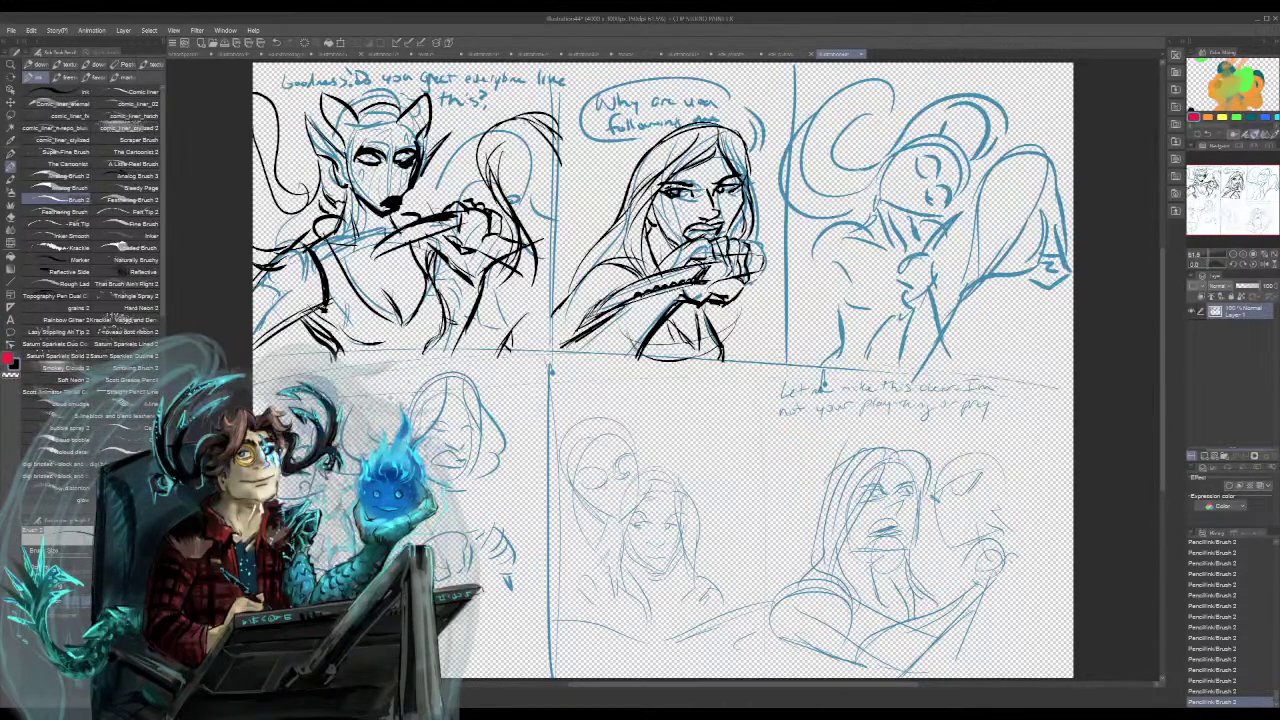
mouse_move(335, 265)
left_mouse_down()
mouse_move(340, 318)
mouse_move(353, 301)
left_mouse_up()
mouse_move(343, 253)
left_mouse_down()
mouse_move(352, 275)
mouse_move(364, 271)
left_mouse_up()
mouse_move(353, 249)
left_mouse_down()
mouse_move(384, 310)
mouse_move(350, 338)
left_mouse_up()
left_click_drag(354, 290, 390, 346)
key("ctrl+z")
key("ctrl+z")
key("ctrl+z")
key("ctrl+z")
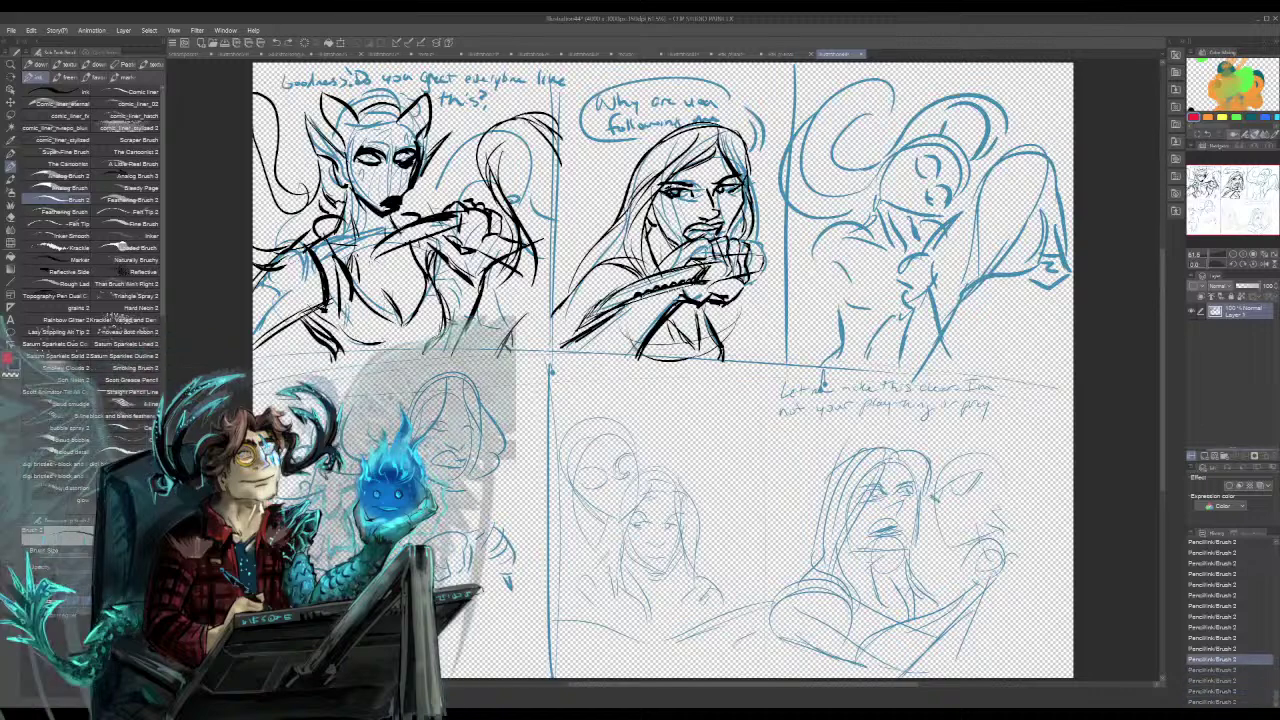
- Undo the masked figure's earlier shoulder and arm lines and erase the leftover strokes along the inner arm and chest
key("ctrl+z")
key("ctrl+z")
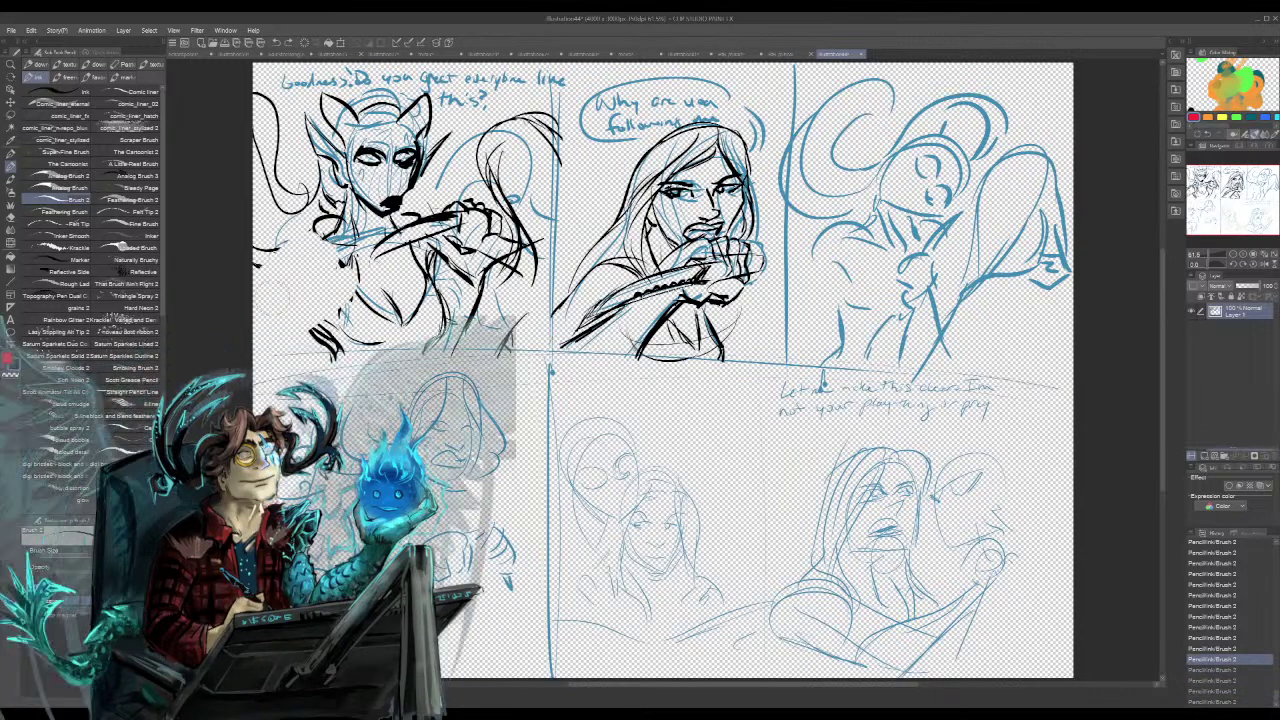
left_click_drag(358, 246, 320, 328)
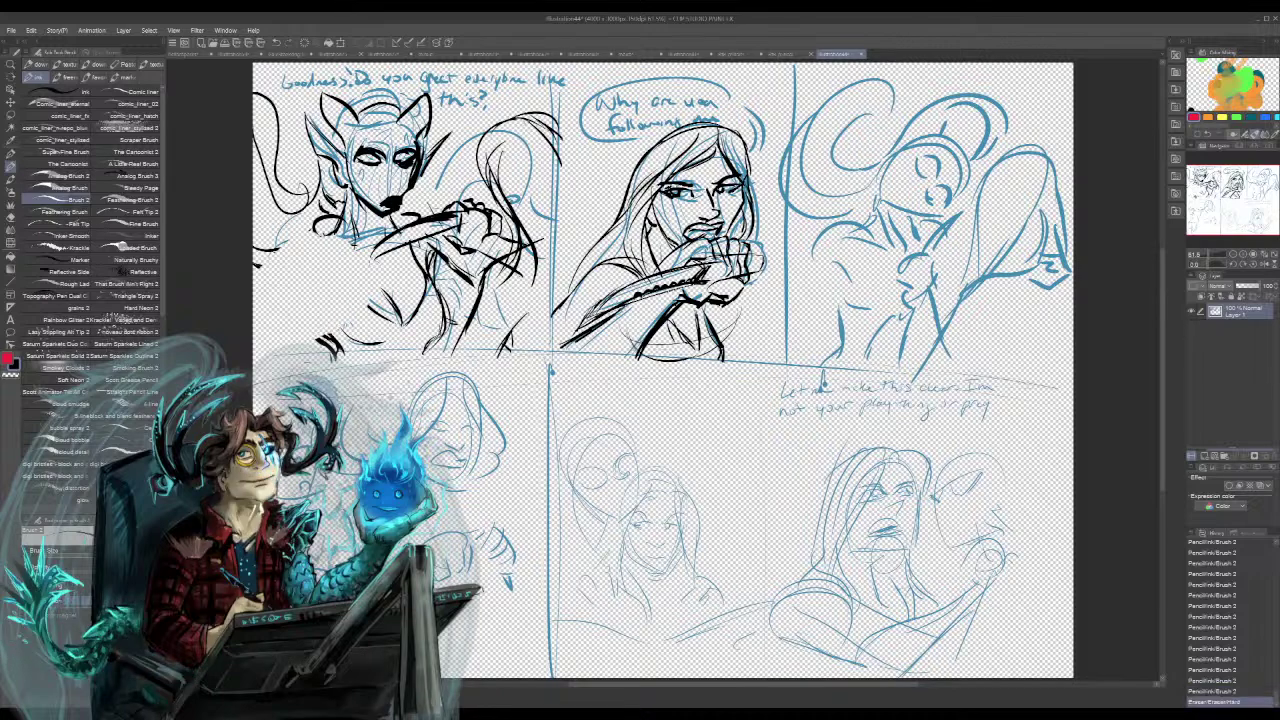
- Draw thin hatching lines down the masked figure's upper arm and chest beneath the shoulder
mouse_move(308, 246)
left_mouse_down()
mouse_move(314, 302)
mouse_move(326, 268)
mouse_move(326, 306)
left_mouse_up()
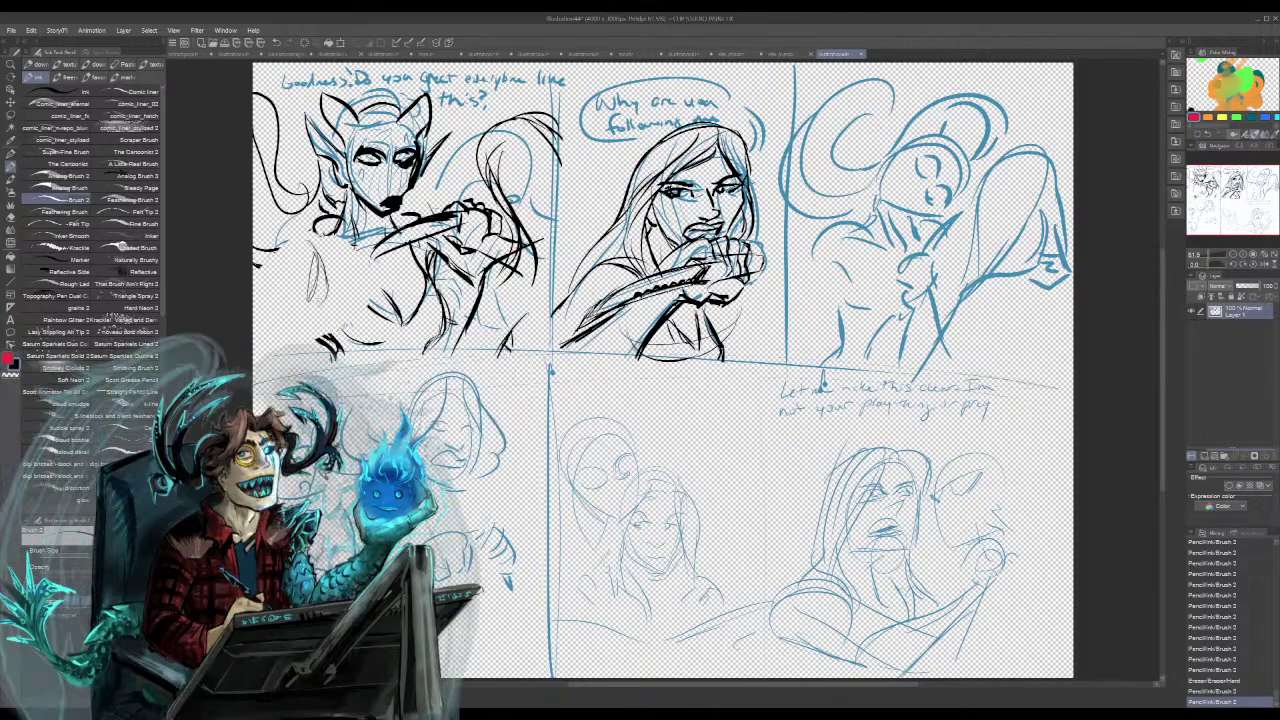
left_click_drag(330, 246, 333, 288)
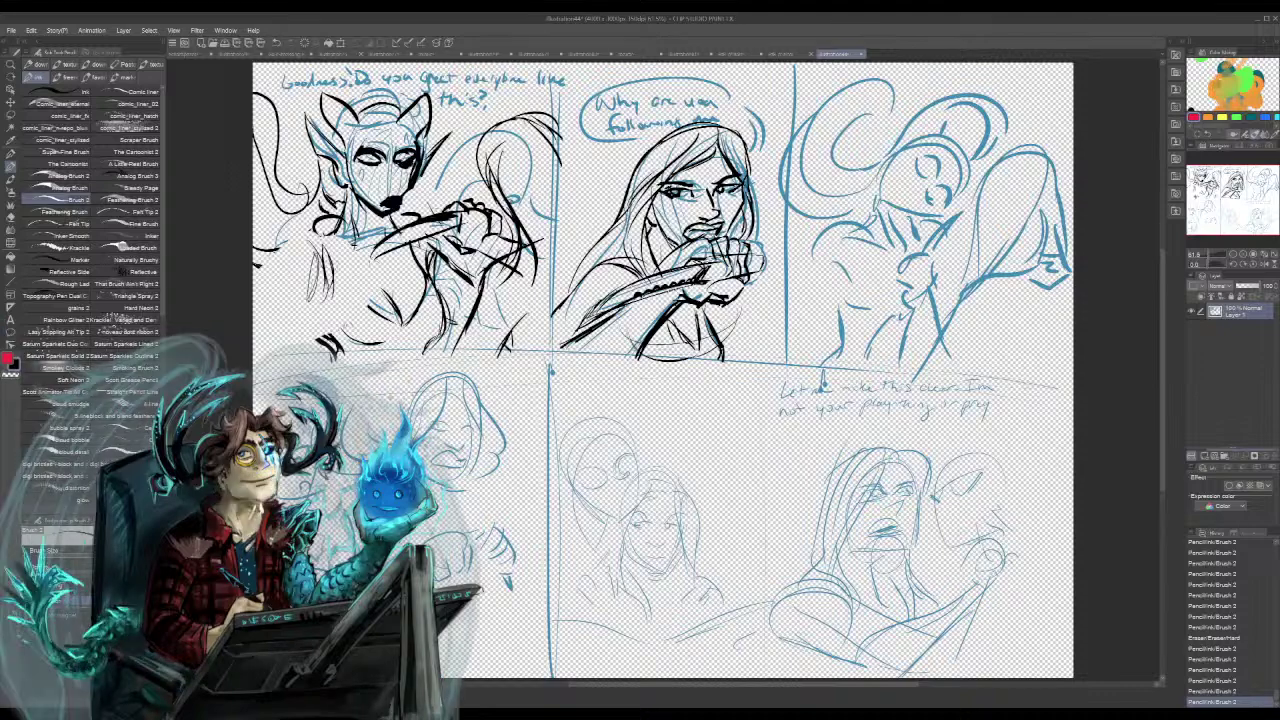
mouse_move(332, 242)
left_mouse_down()
mouse_move(336, 304)
mouse_move(348, 302)
mouse_move(305, 326)
left_mouse_up()
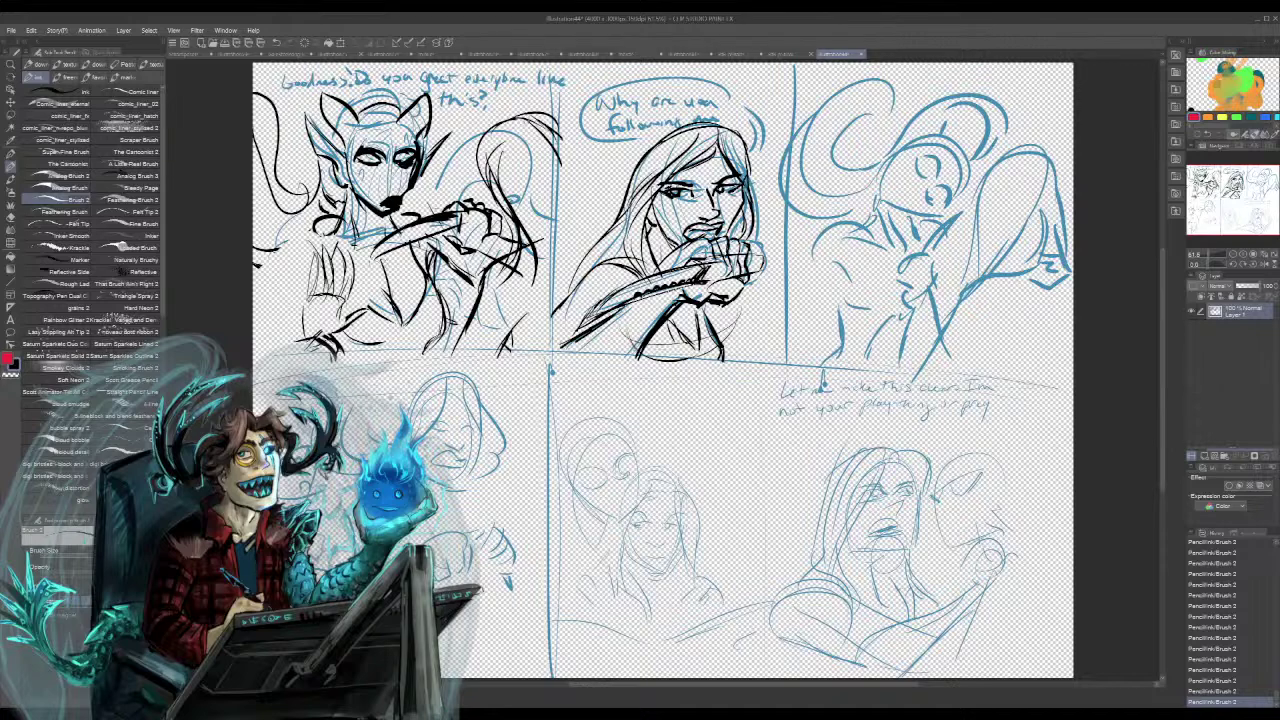
- Ink bold fold lines down the masked figure's torso and waist, and redraw the shoulder line beside the neck
mouse_move(399, 256)
left_mouse_down()
mouse_move(430, 307)
mouse_move(401, 319)
mouse_move(392, 308)
mouse_move(403, 333)
mouse_move(430, 318)
mouse_move(446, 327)
left_mouse_up()
left_click_drag(442, 289, 434, 311)
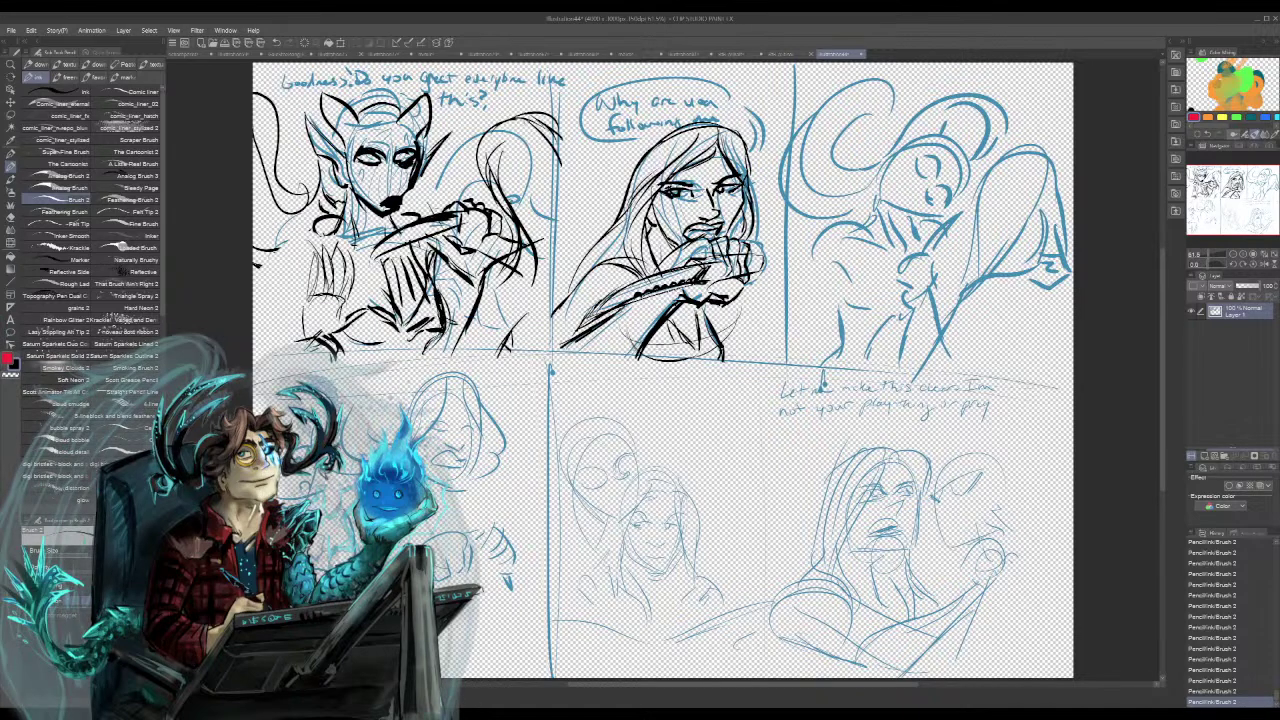
mouse_move(398, 248)
left_mouse_down()
mouse_move(390, 264)
mouse_move(415, 265)
mouse_move(448, 346)
mouse_move(418, 348)
left_mouse_up()
mouse_move(312, 248)
left_mouse_down()
mouse_move(277, 288)
mouse_move(342, 238)
left_mouse_up()
left_click_drag(358, 330, 372, 324)
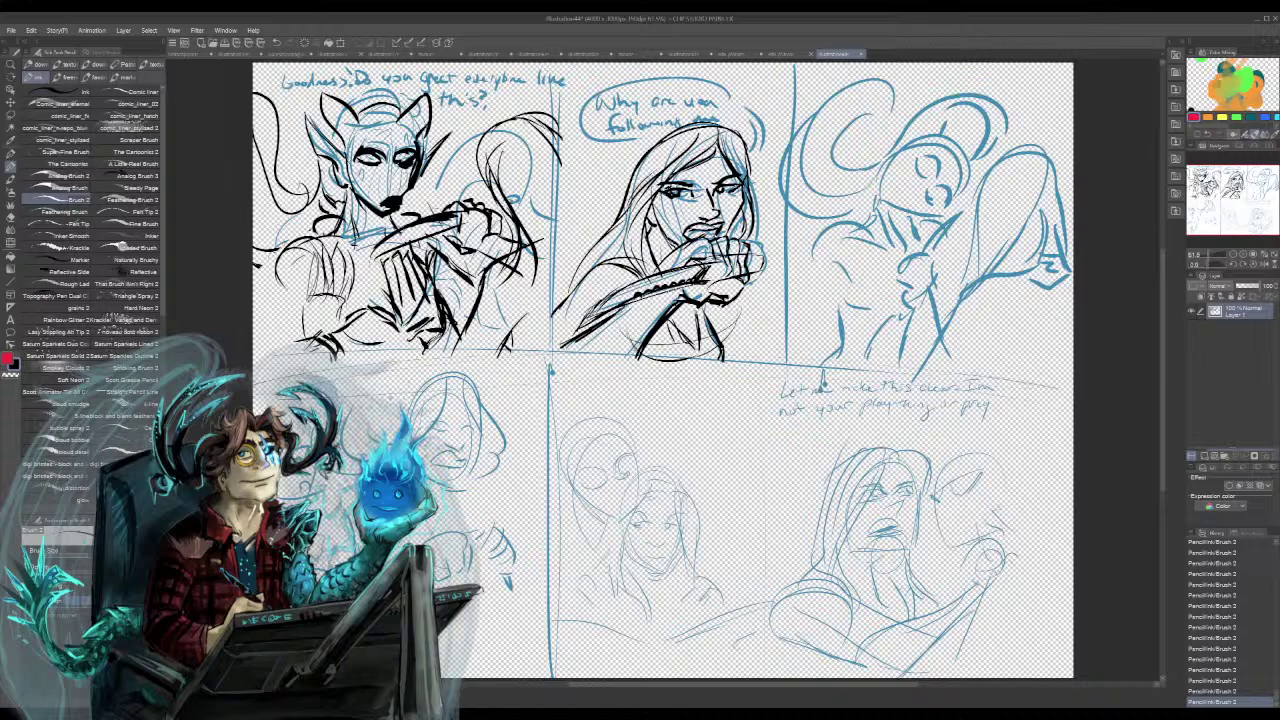
- Ink the masked figure's outer arm contours toward the panel edge and undo the last stroke
left_click_drag(285, 276, 253, 323)
left_click_drag(287, 267, 261, 313)
mouse_move(295, 325)
left_mouse_down()
mouse_move(254, 362)
mouse_move(298, 367)
left_mouse_up()
key("ctrl+z")
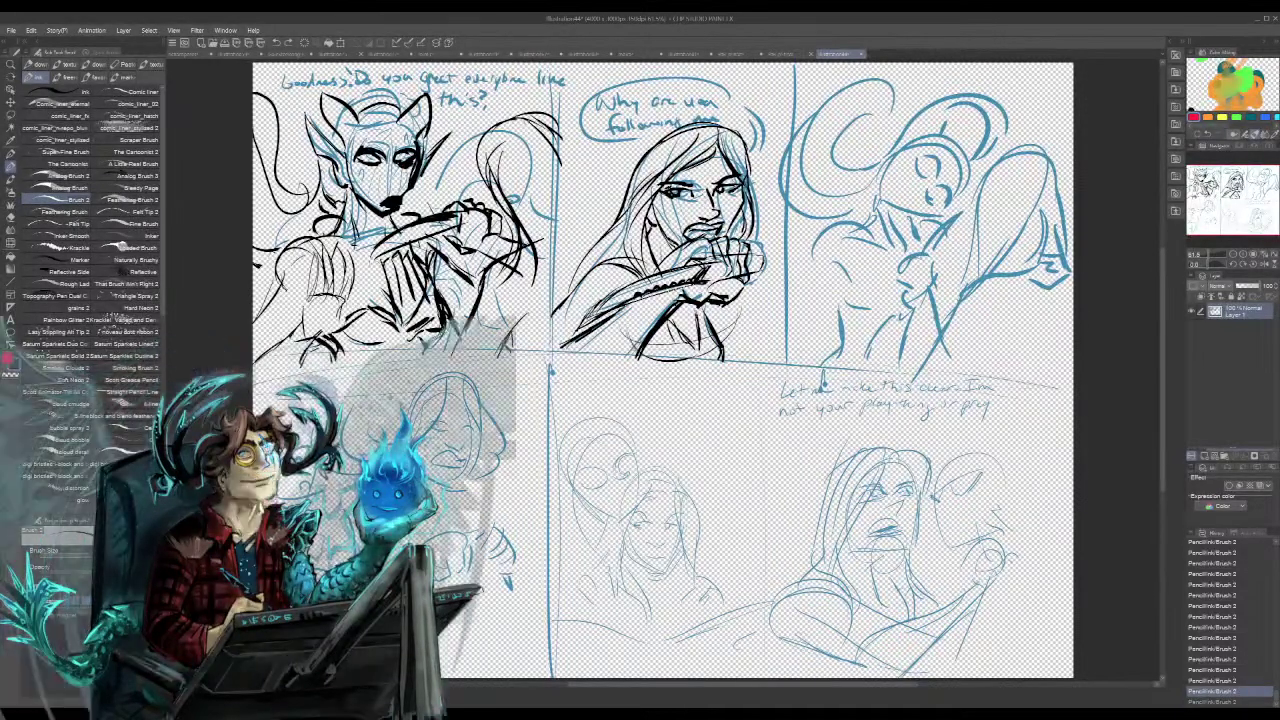
- Erase the blue sketch around the woman's eyes in the second panel and re-ink the eyes and brows in black
key("e")
mouse_move(648, 204)
left_mouse_down()
mouse_move(688, 186)
mouse_move(675, 206)
mouse_move(686, 188)
left_mouse_up()
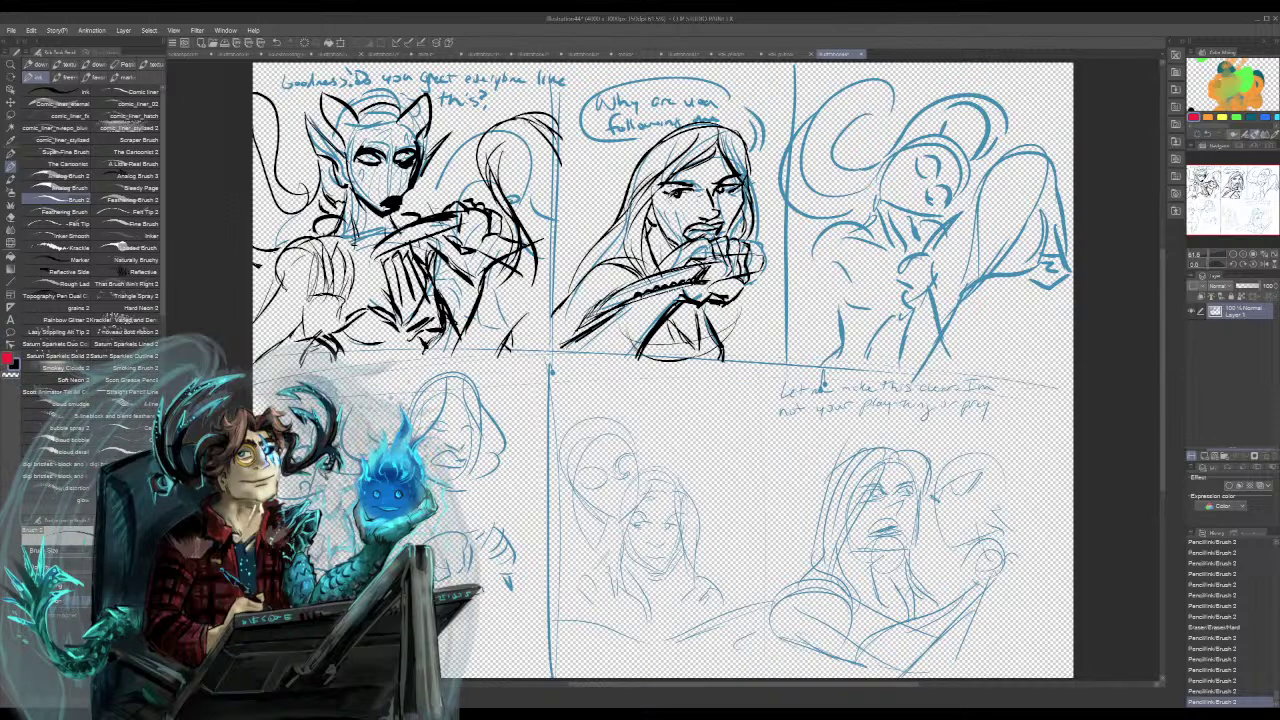
left_click_drag(668, 202, 728, 188)
left_click_drag(717, 193, 735, 189)
- Switch to the partly coloured comic page and select Multiply Layer 17 for the narrow panel of the red-haired woman
left_click(730, 55)
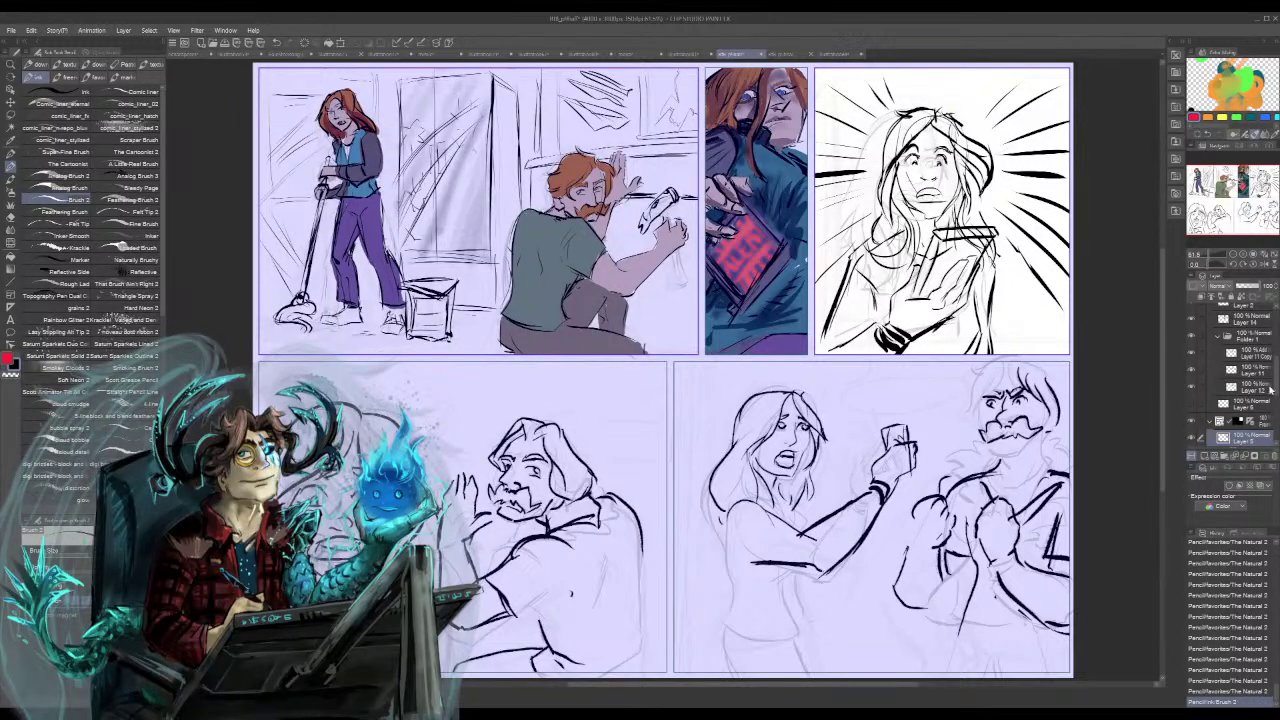
left_click_drag(1274, 385, 1263, 344)
left_click(1251, 353)
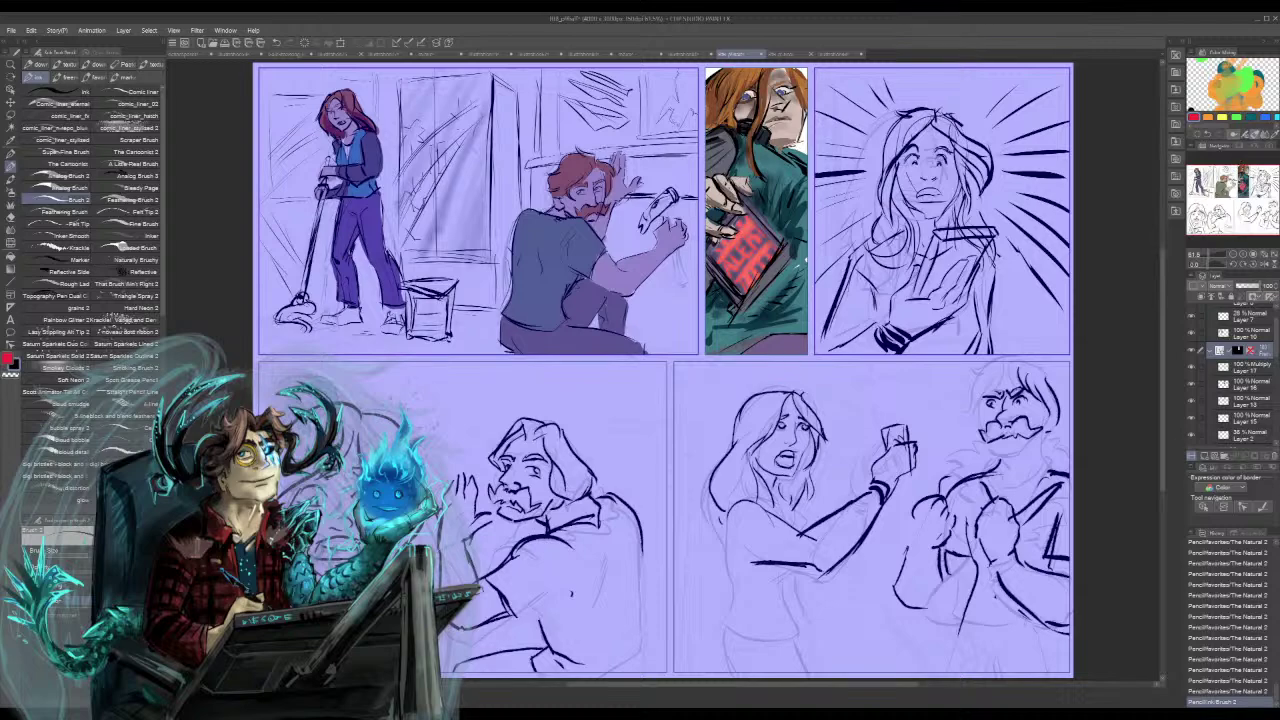
left_click(1215, 255)
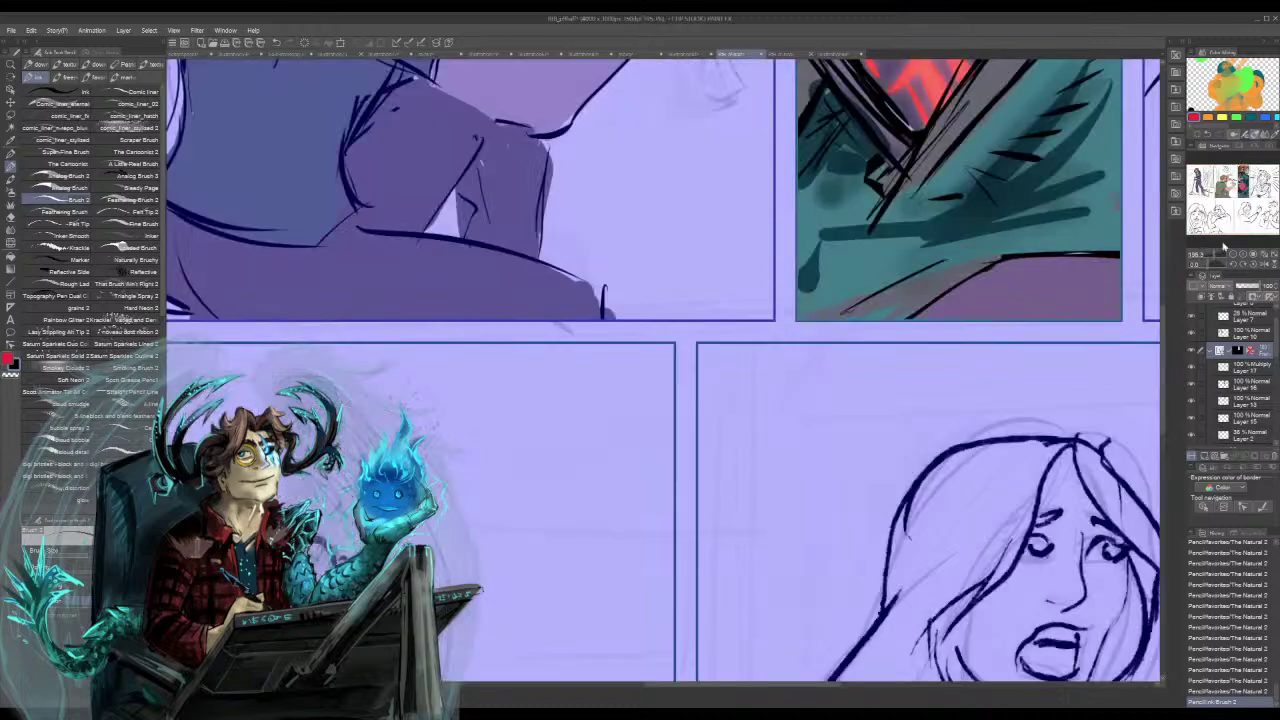
left_click_drag(1233, 194, 1242, 175)
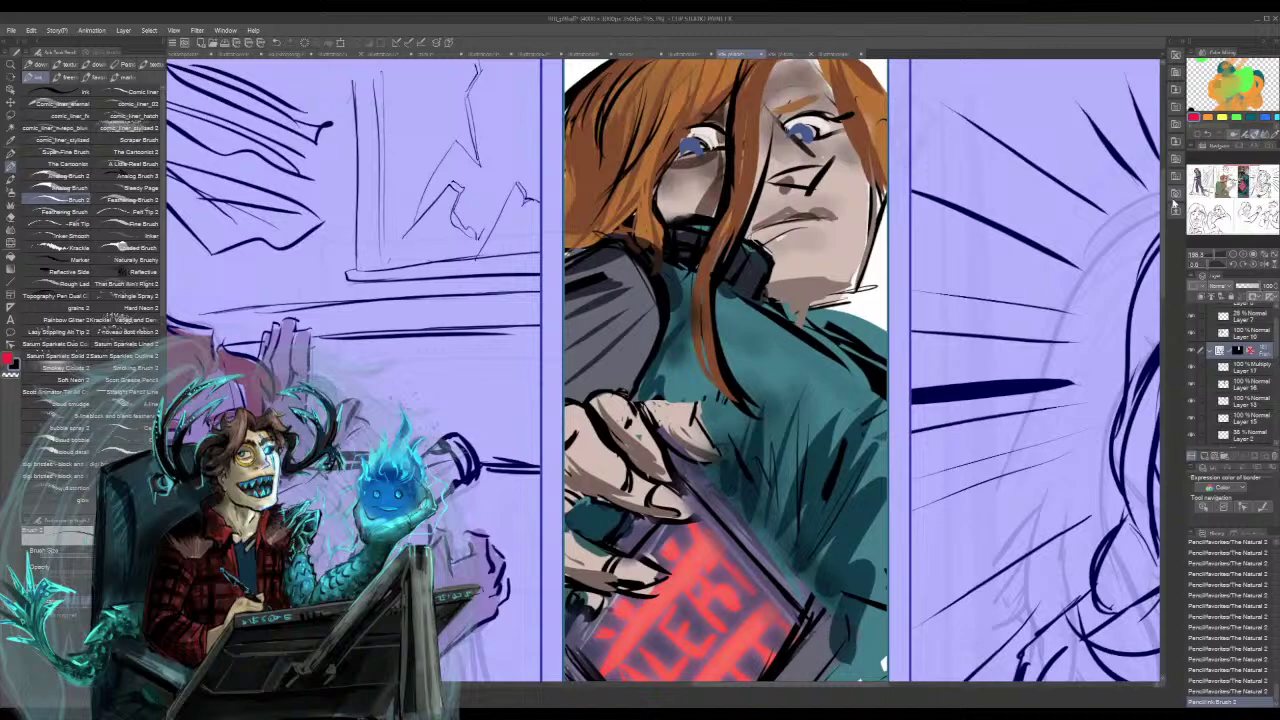
left_click(1248, 372)
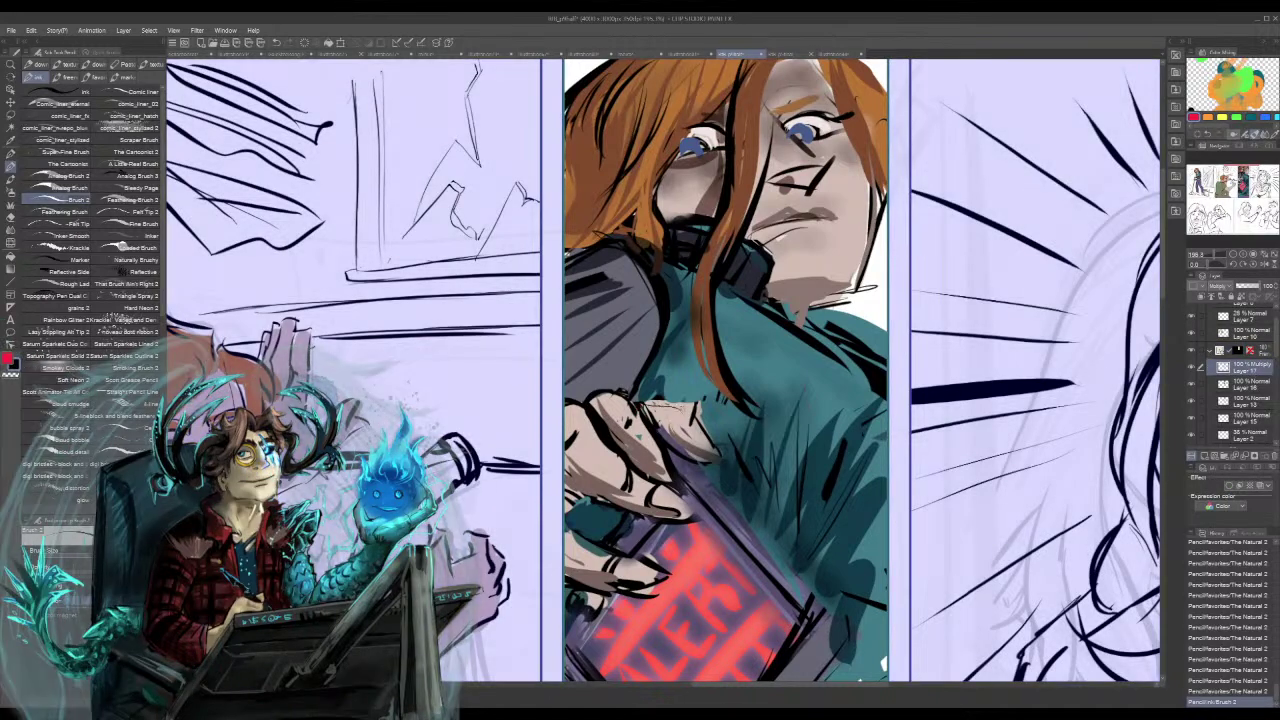
- Darken the thumb's upper edge and add shadow strokes across the red-haired woman's grey sleeve
left_click_drag(646, 401, 696, 412)
mouse_move(695, 404)
left_mouse_down()
mouse_move(696, 420)
mouse_move(694, 406)
mouse_move(632, 408)
mouse_move(642, 364)
left_mouse_up()
mouse_move(620, 288)
left_mouse_down()
mouse_move(566, 314)
mouse_move(566, 356)
left_mouse_up()
left_click_drag(631, 311, 578, 346)
left_click_drag(632, 326, 566, 382)
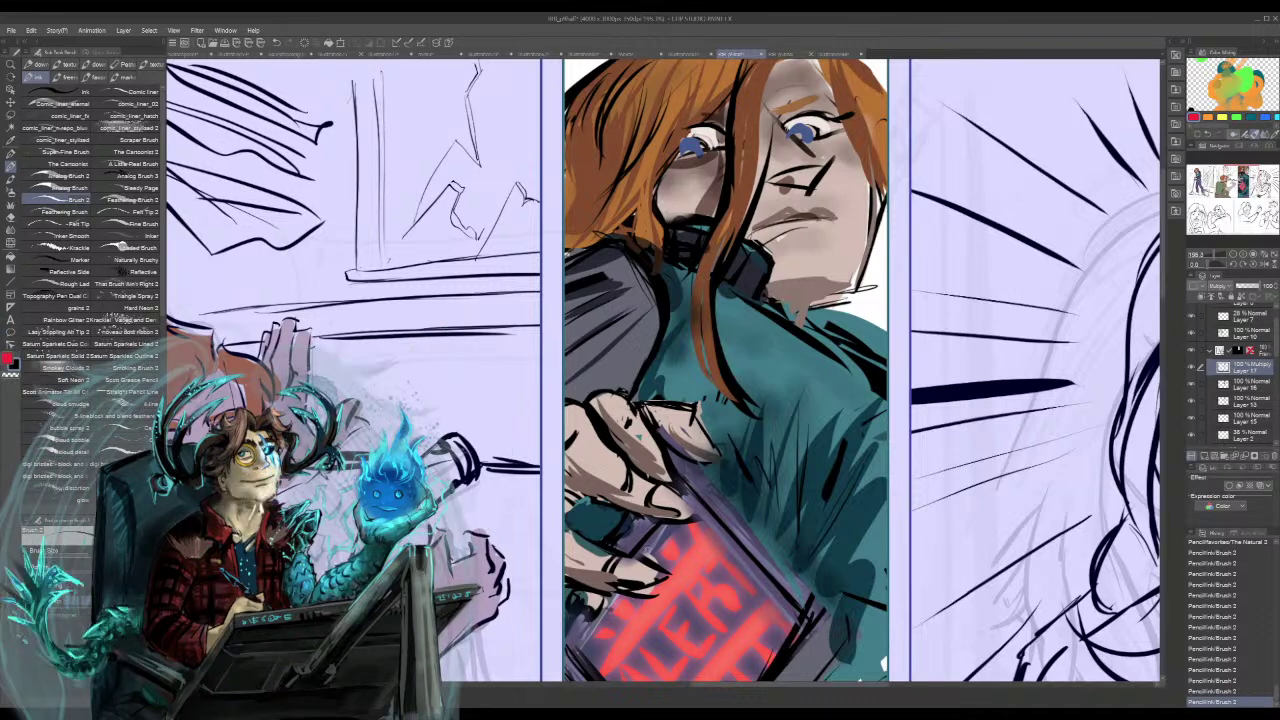
- Paint dark strokes between the fingers holding the red-lettered object, stepping back and forward through the history to keep them
mouse_move(580, 485)
left_mouse_down()
mouse_move(650, 528)
mouse_move(664, 545)
mouse_move(632, 557)
mouse_move(658, 562)
left_mouse_up()
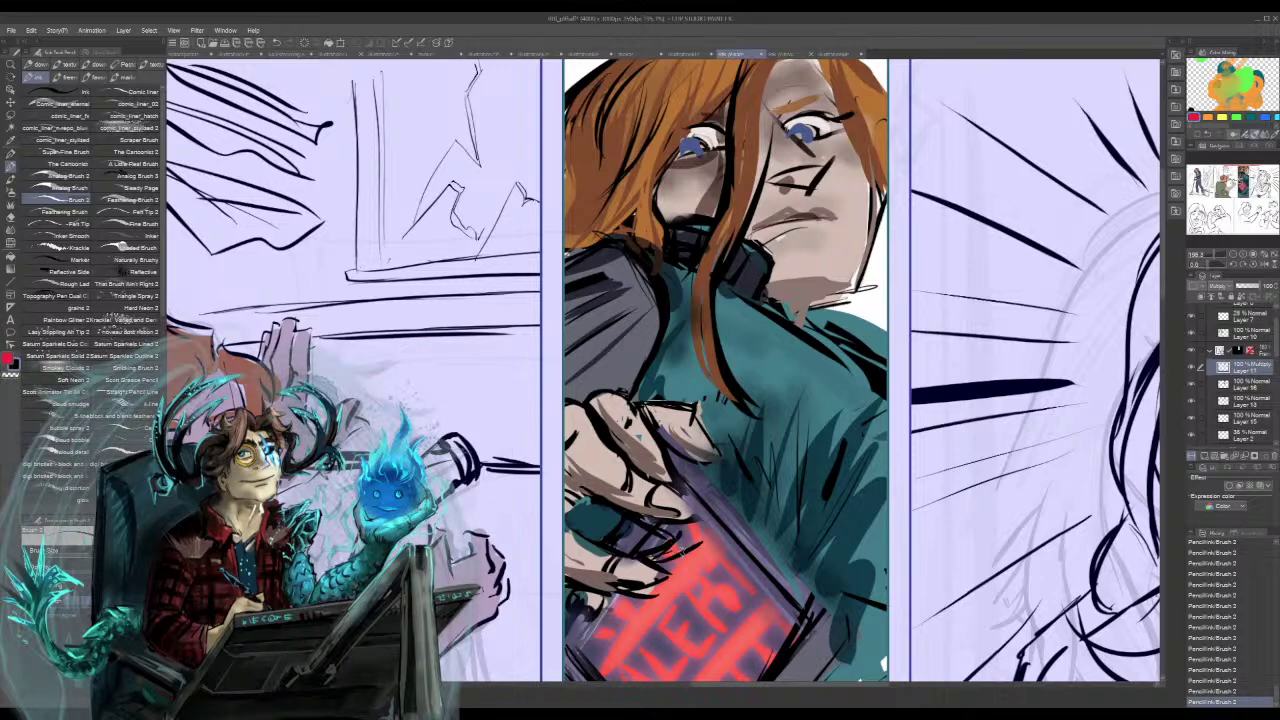
key("ctrl+z")
key("ctrl+z")
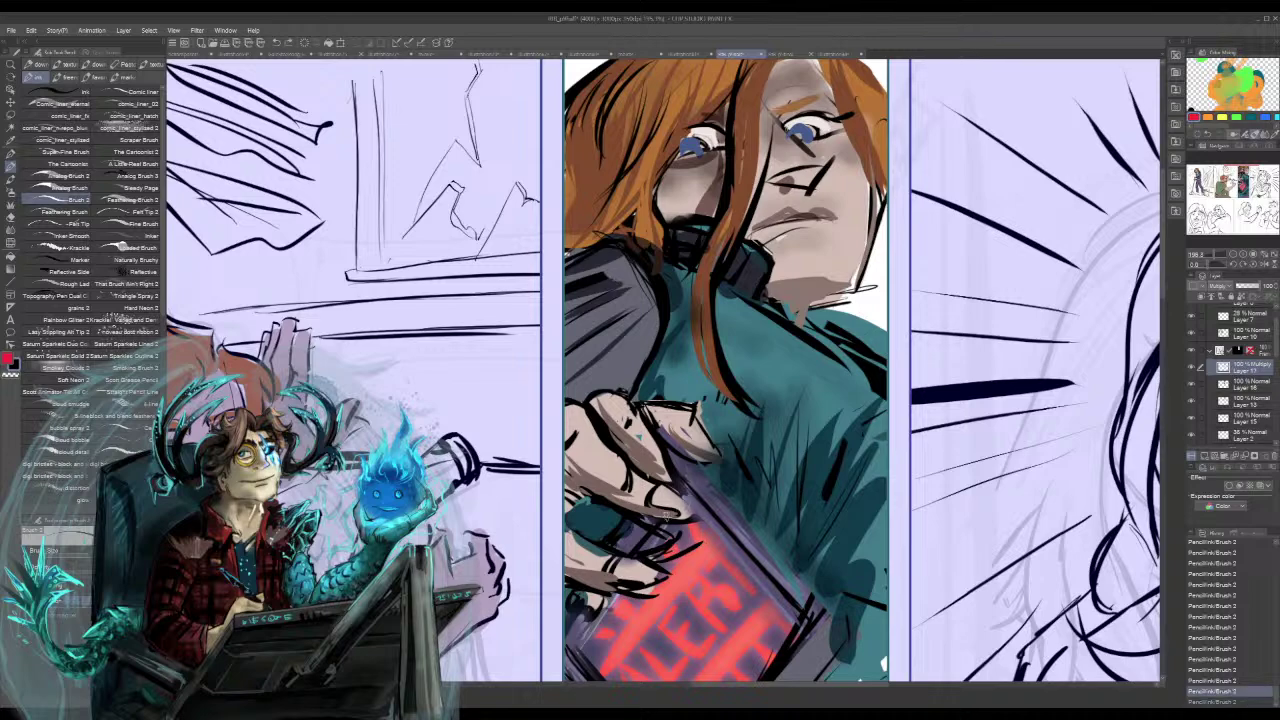
left_click_drag(649, 515, 655, 525)
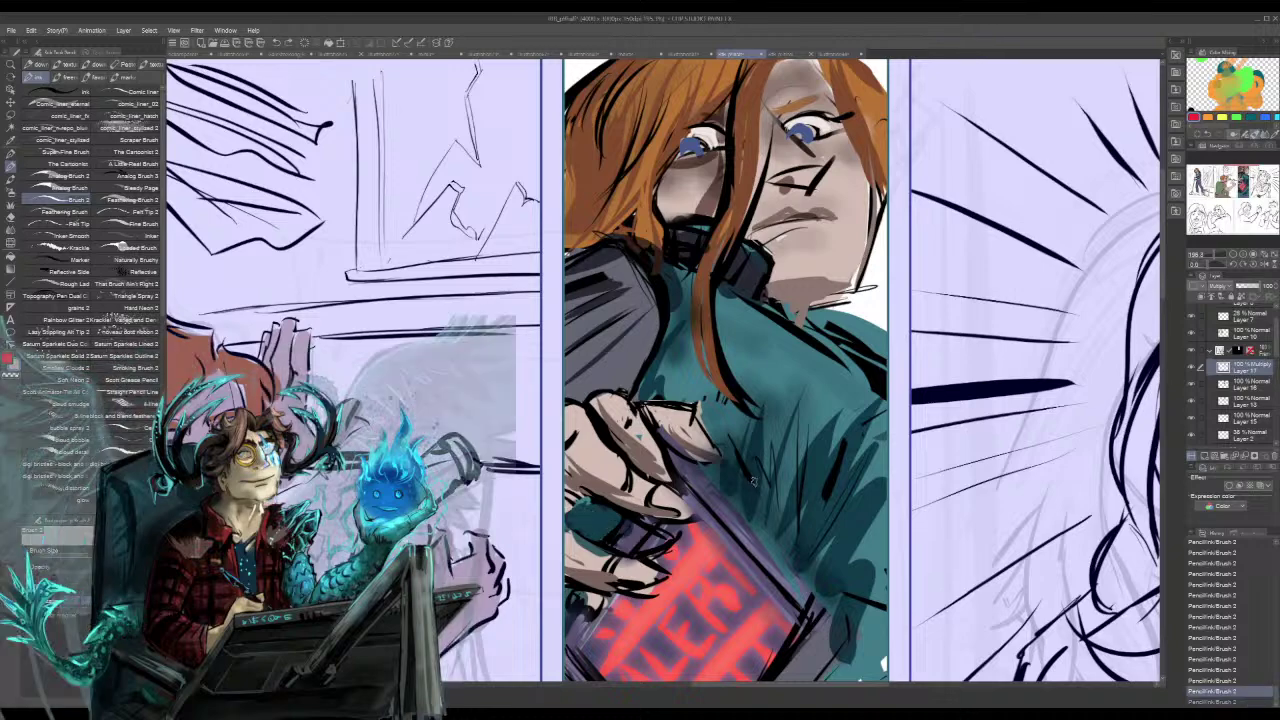
key("ctrl+z")
key("ctrl+z")
key("ctrl+z")
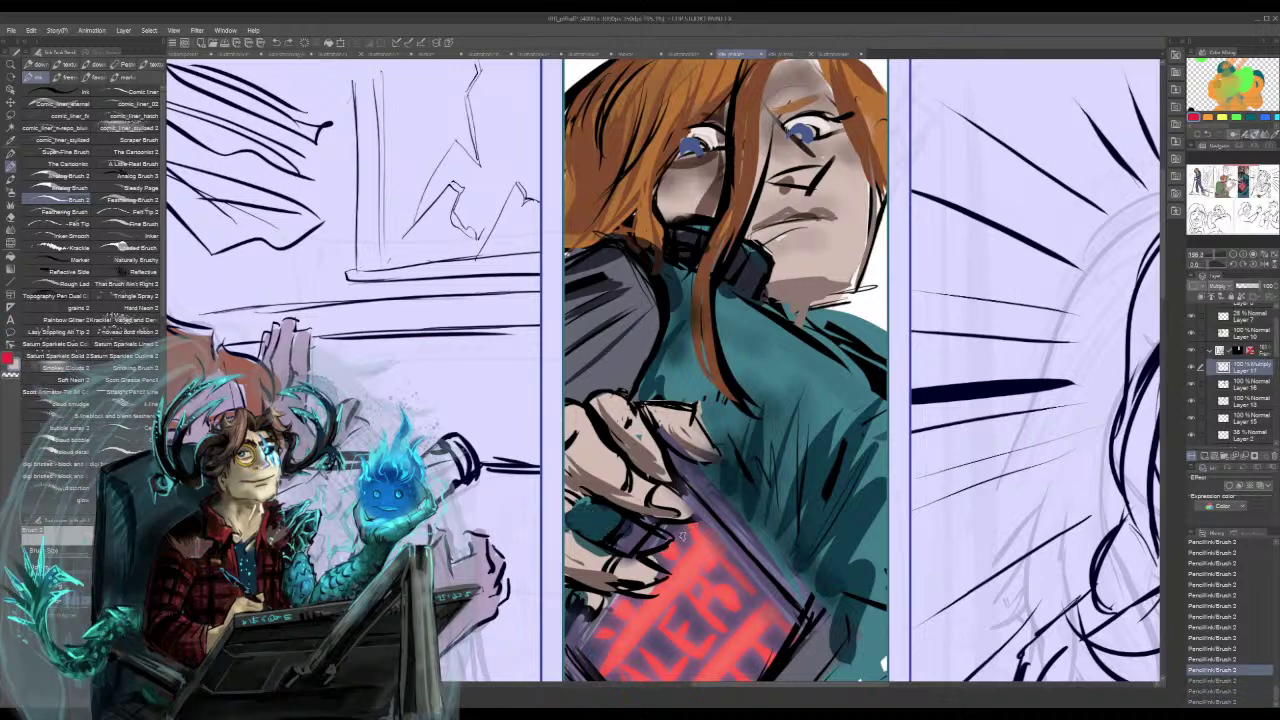
key("ctrl+y")
key("ctrl+y")
key("ctrl+y")
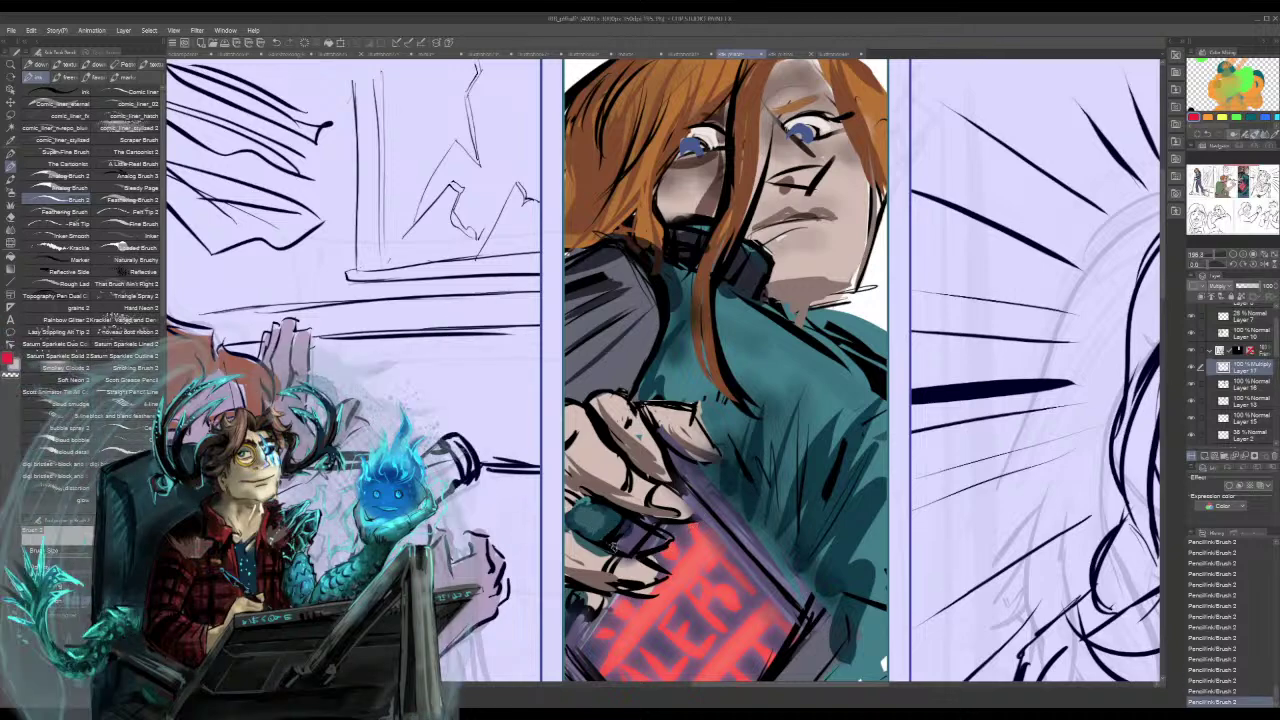
- Toggle the visibility of Layers 6, 17 and 16 to examine which artwork each one holds
left_click(1191, 333)
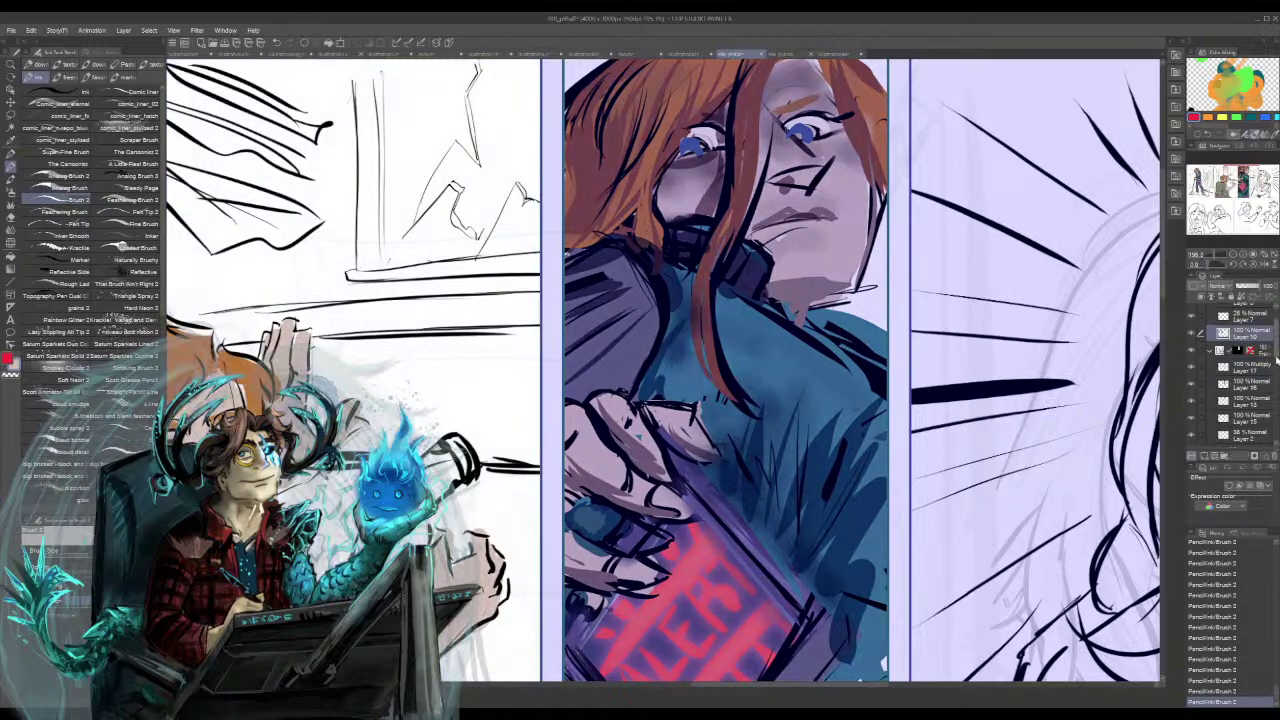
scroll(1194, 340, "up", 1)
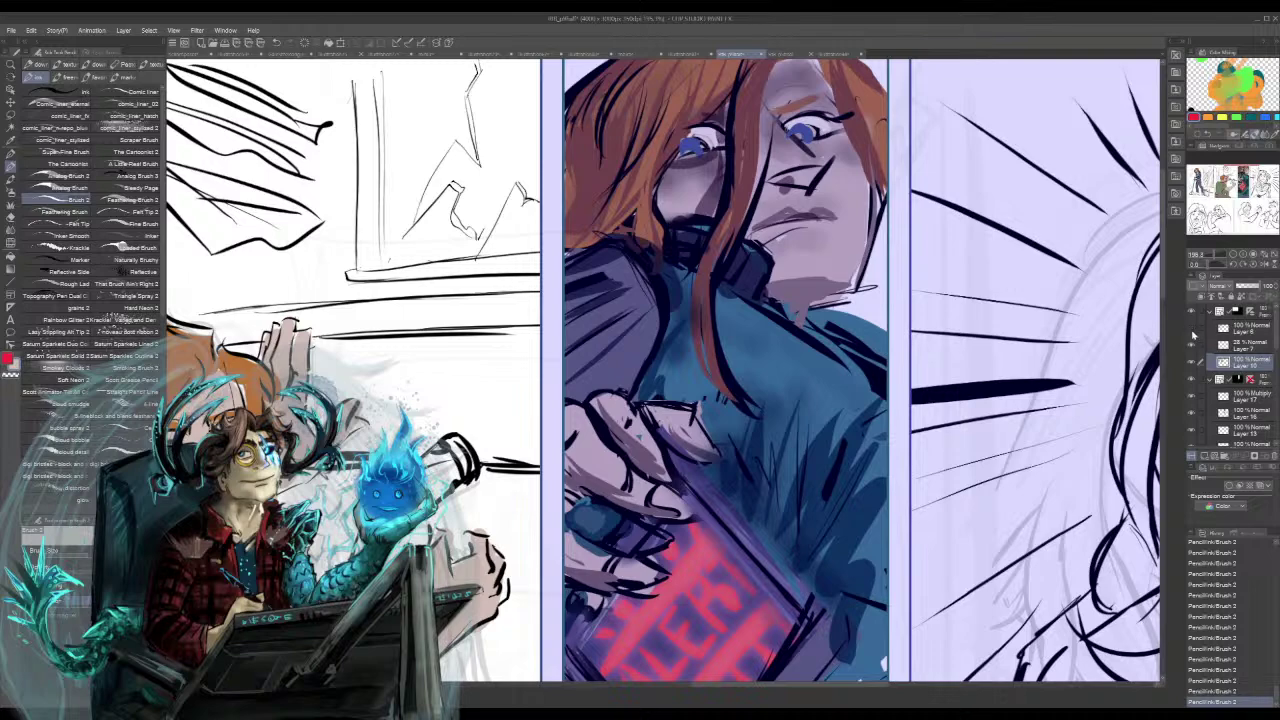
left_click(1192, 337)
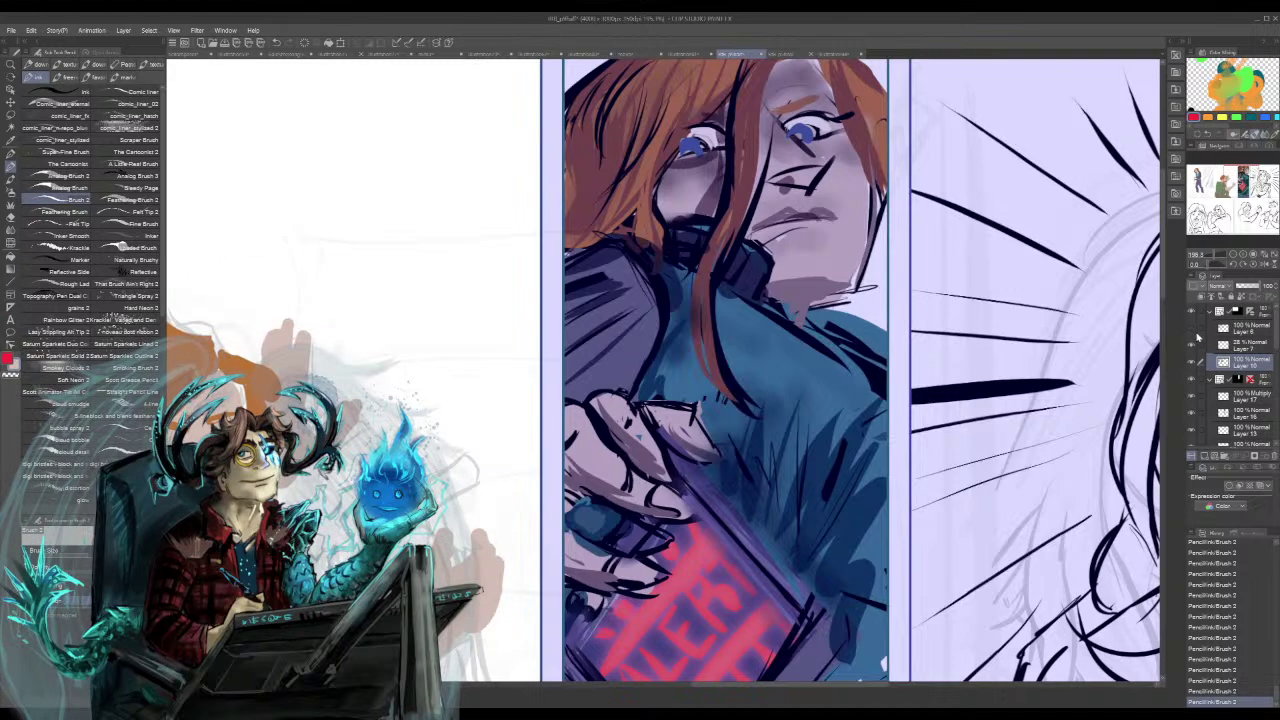
left_click(1193, 334)
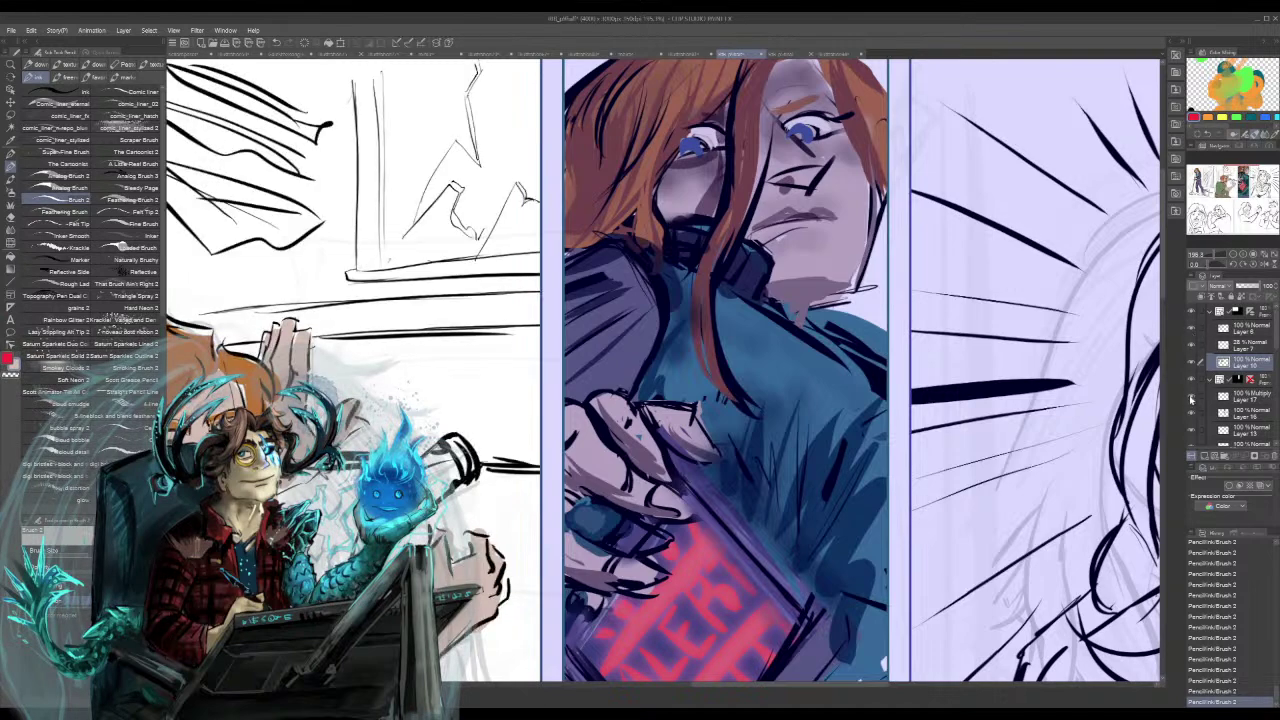
left_click(1191, 398)
left_click(1191, 398)
left_click(1191, 398)
left_click(1191, 398)
left_click(1193, 417)
left_click(1191, 418)
left_click(1191, 418)
left_click(1191, 418)
- Erase colour between the gripping fingers on Layer 16 and add sampled-colour strokes over the hand on Multiply Layer 17
left_click(1237, 416)
mouse_move(580, 508)
left_mouse_down()
mouse_move(612, 560)
mouse_move(632, 535)
mouse_move(627, 554)
left_mouse_up()
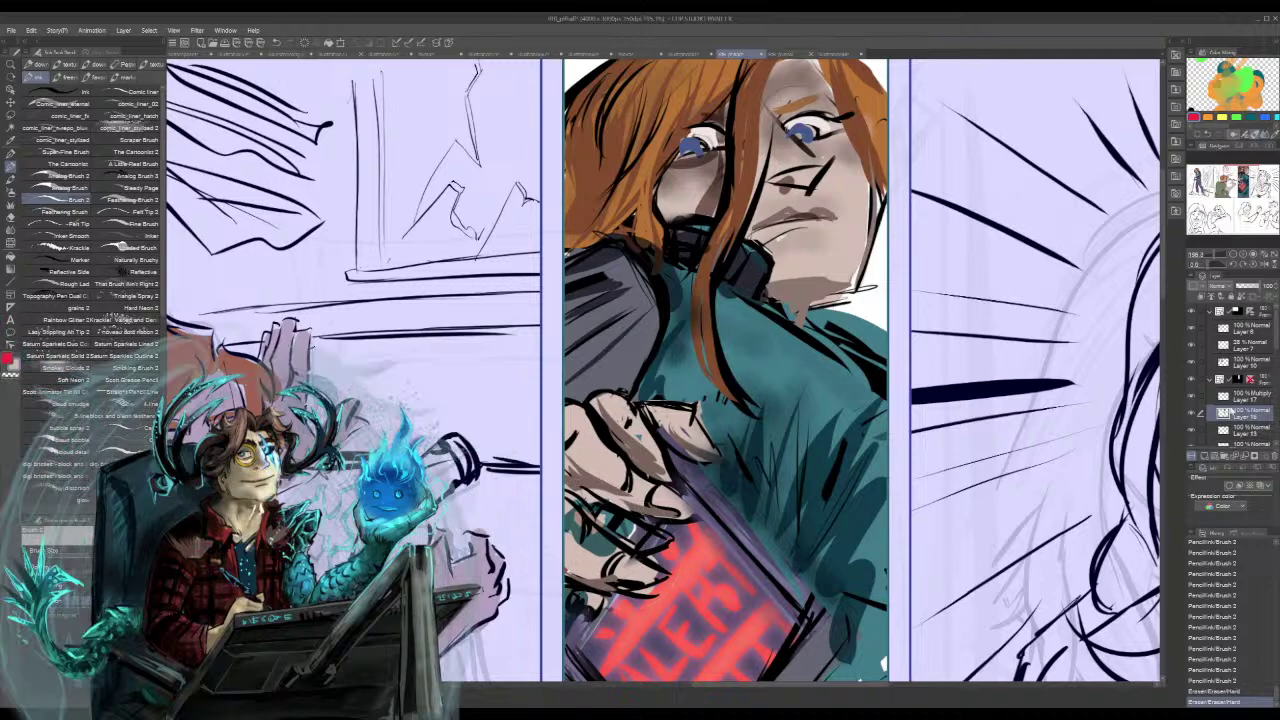
left_click(1240, 398)
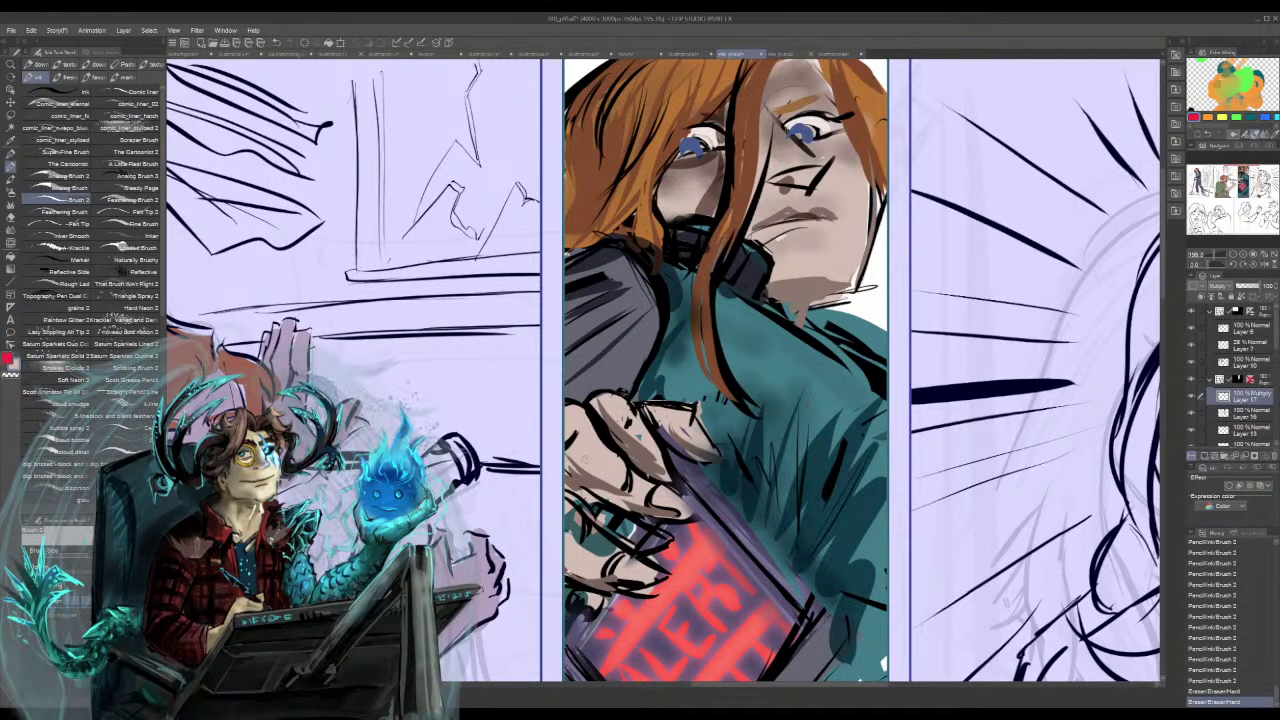
left_click(617, 447, "alt")
left_click(613, 443, "alt")
mouse_move(567, 462)
left_mouse_down()
mouse_move(626, 508)
mouse_move(614, 524)
left_mouse_up()
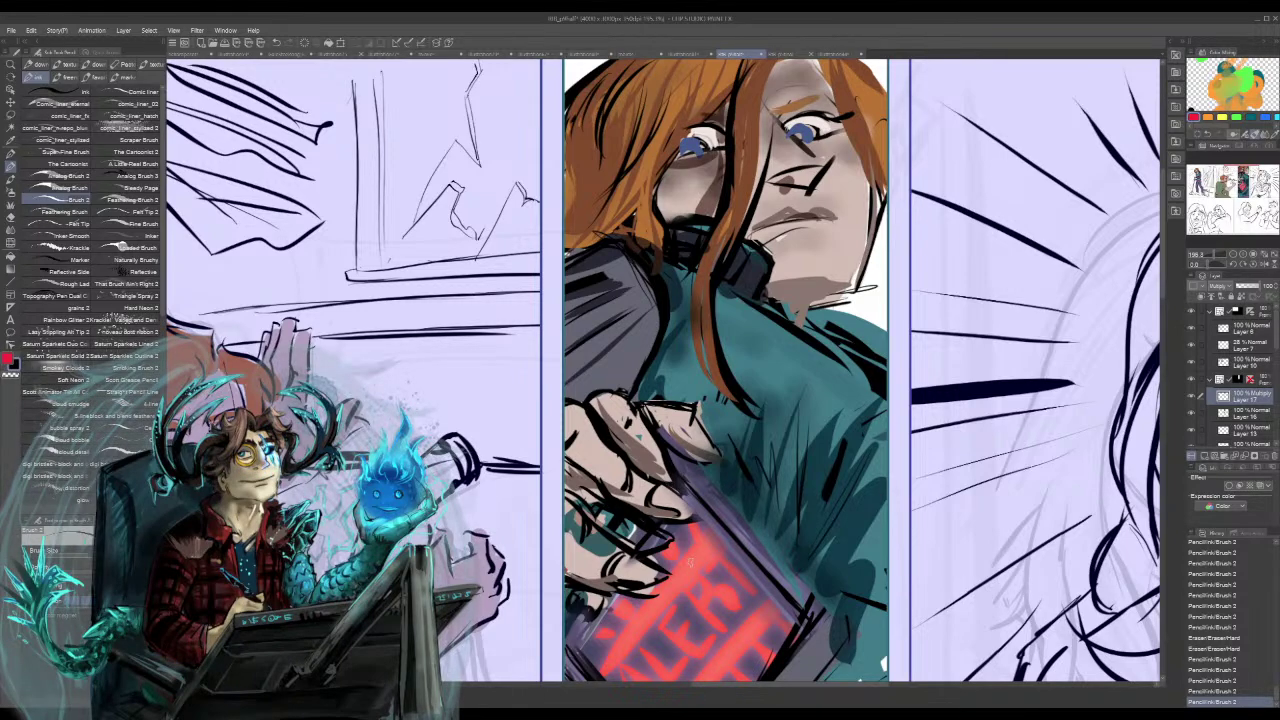
- Compare the hand with Layers 17 and 16 hidden and shown to examine what each contributes
left_click(1260, 383)
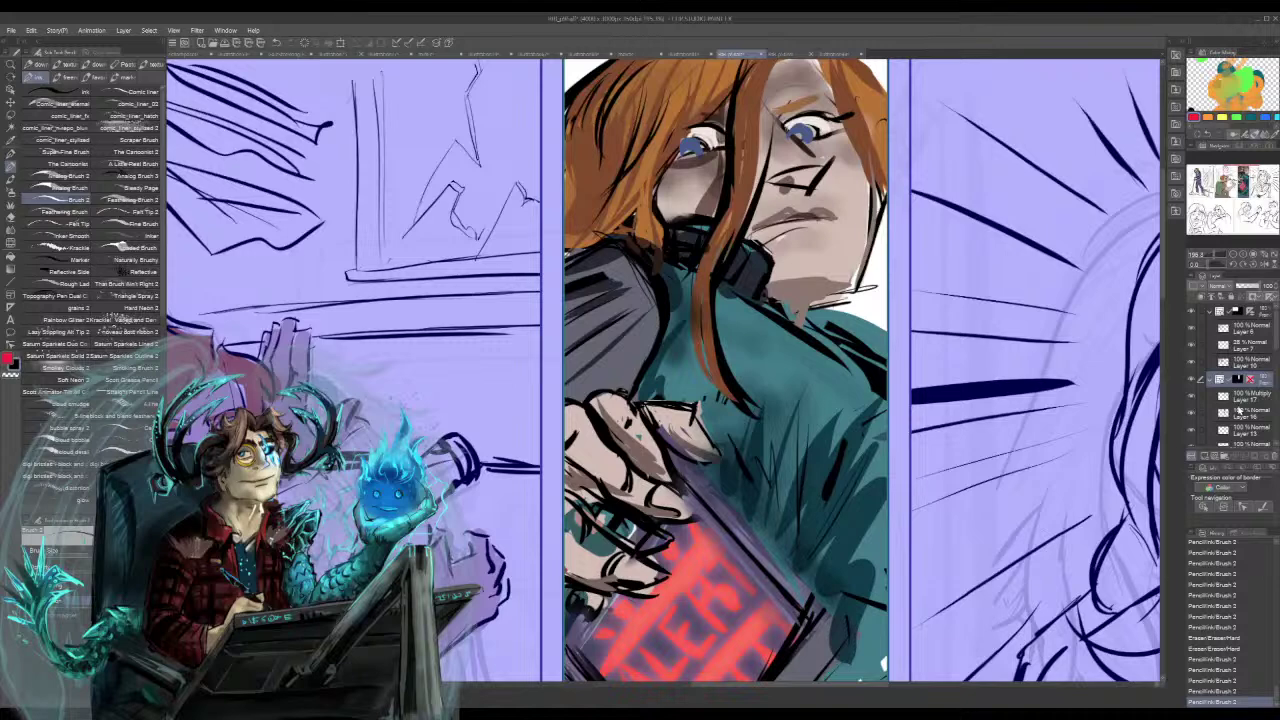
left_click(1239, 419)
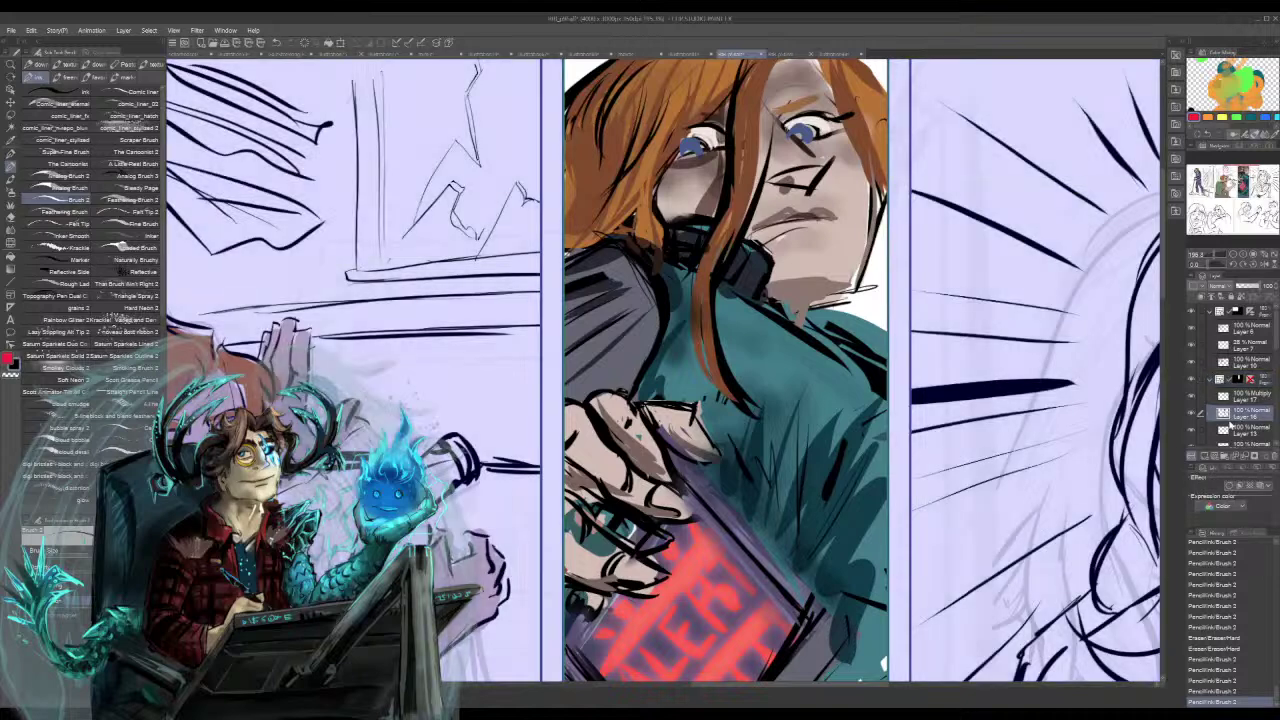
left_click(1240, 397)
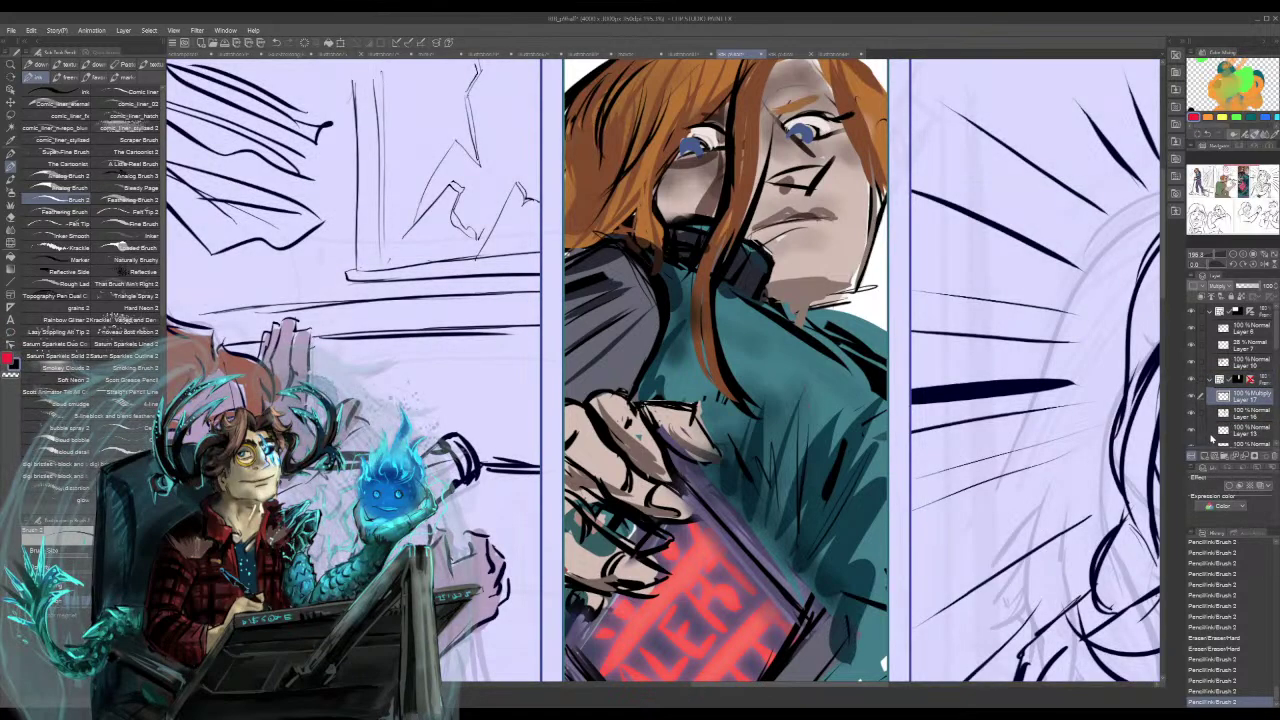
left_click(1192, 399)
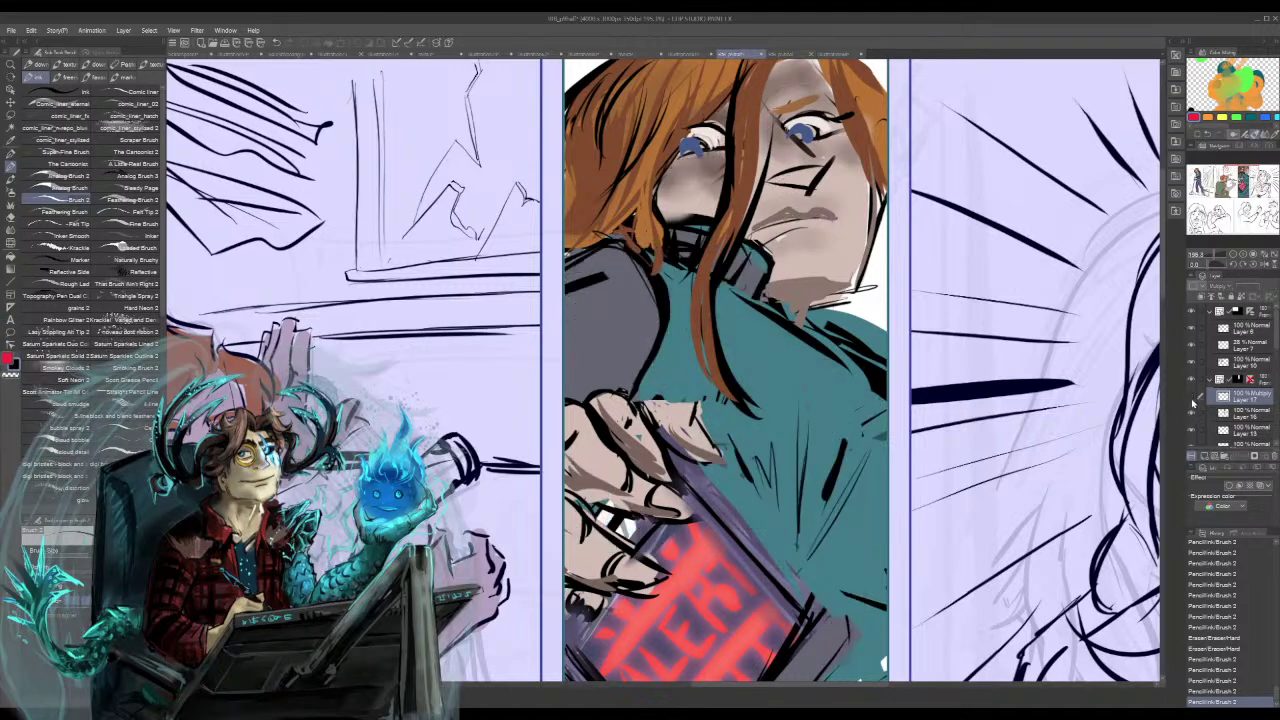
left_click(1192, 399)
left_click(1192, 399)
left_click(1192, 399)
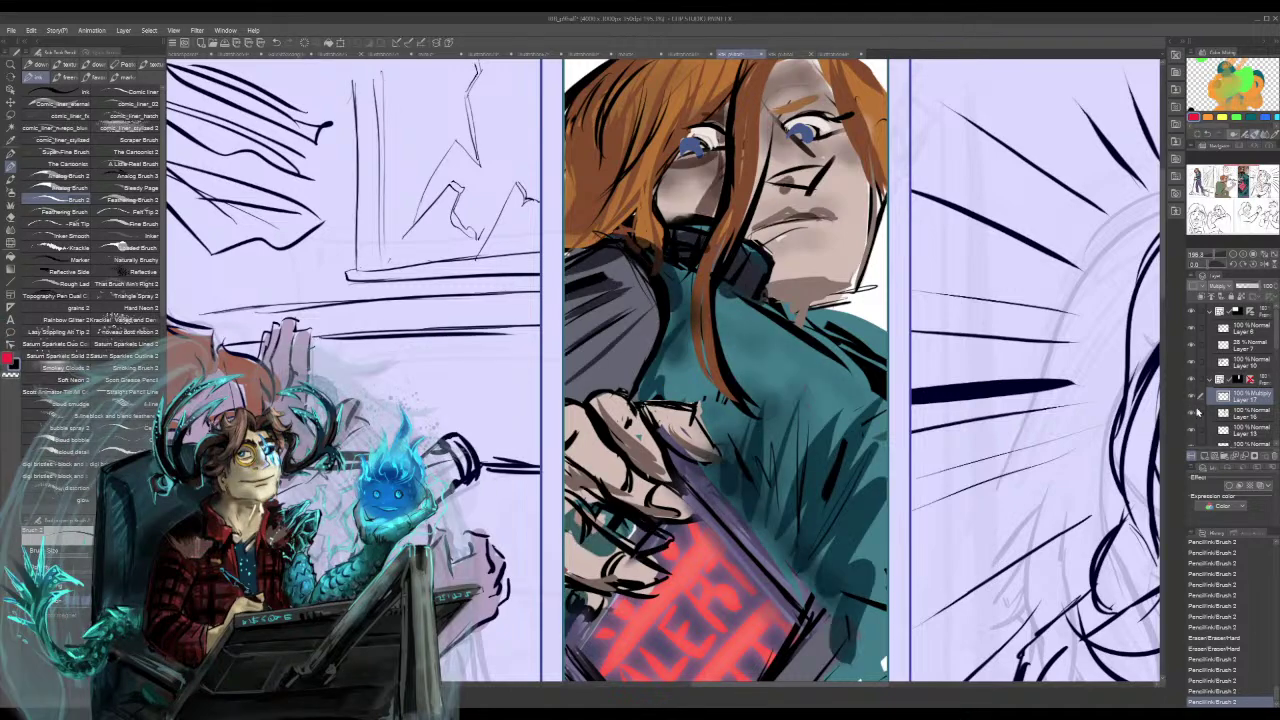
left_click(1192, 417)
left_click(1192, 417)
- Fill the gap between the gripping fingers with teal on Layer 16 and shade the fingers on Multiply Layer 17
left_click(1203, 414)
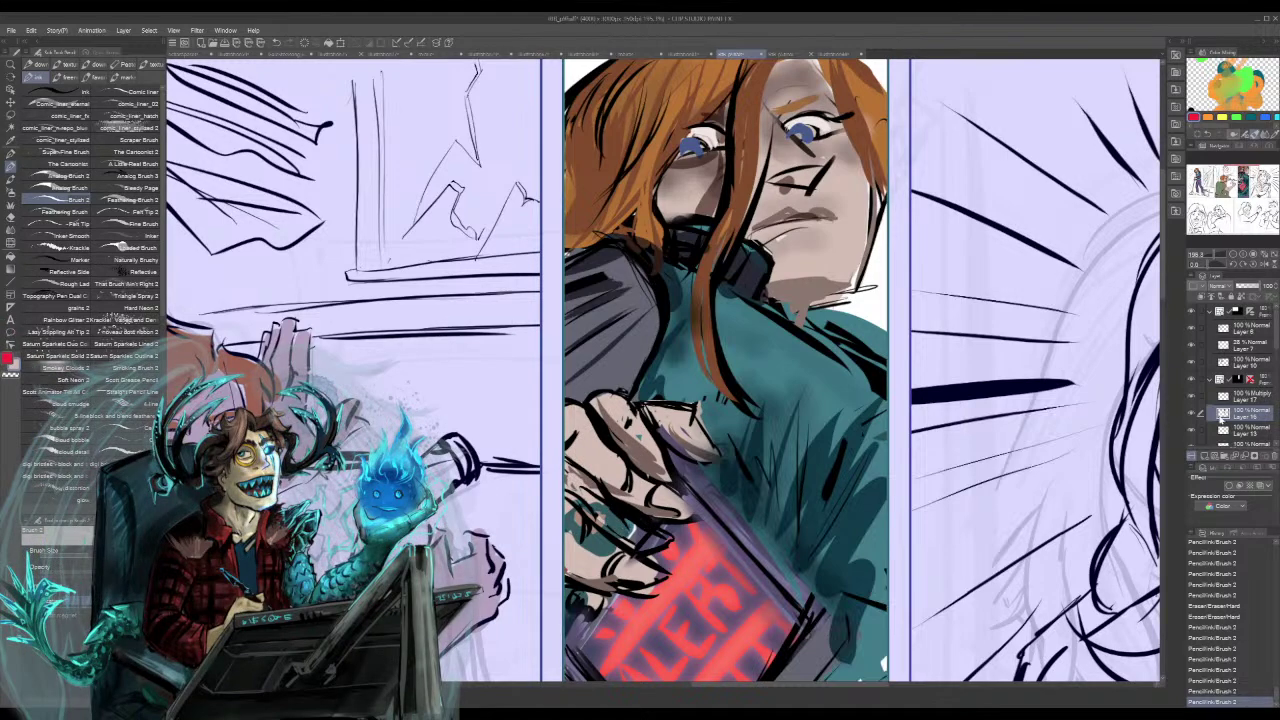
left_click(1247, 401)
mouse_move(572, 478)
left_mouse_down()
mouse_move(637, 539)
mouse_move(616, 544)
left_mouse_up()
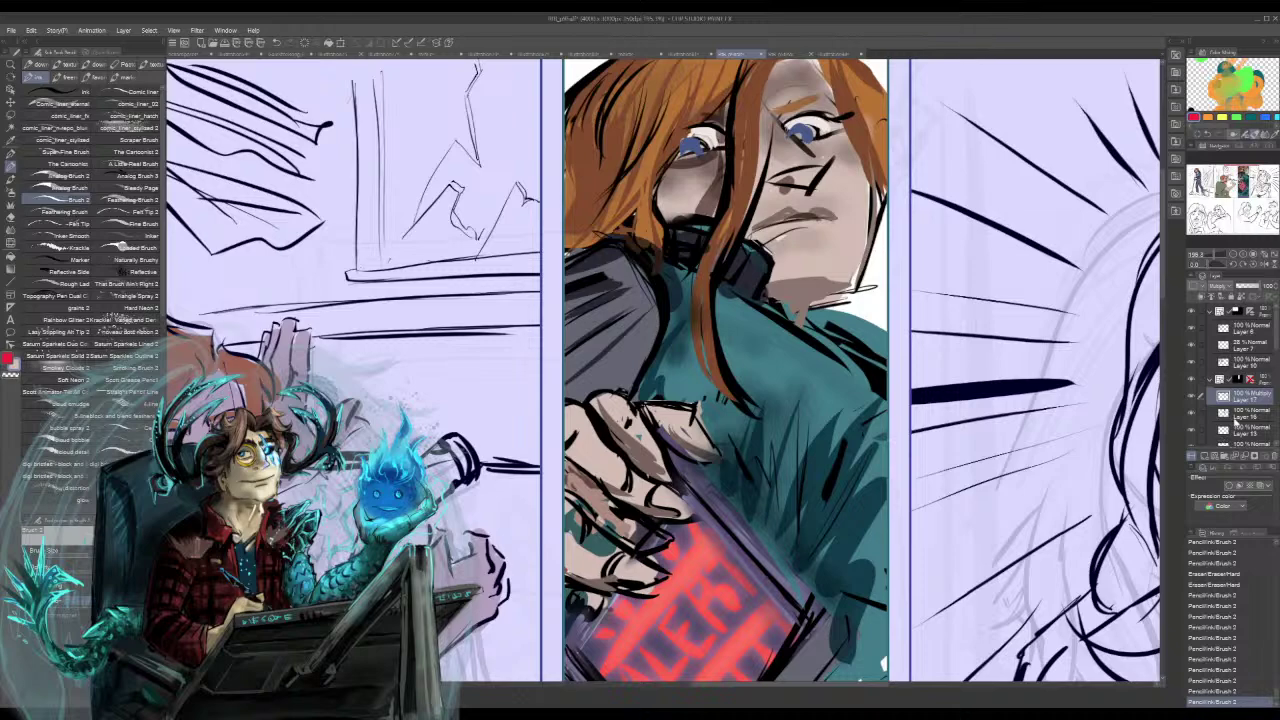
- Add a new raster layer directly above Multiply Layer 17
left_click(1238, 420)
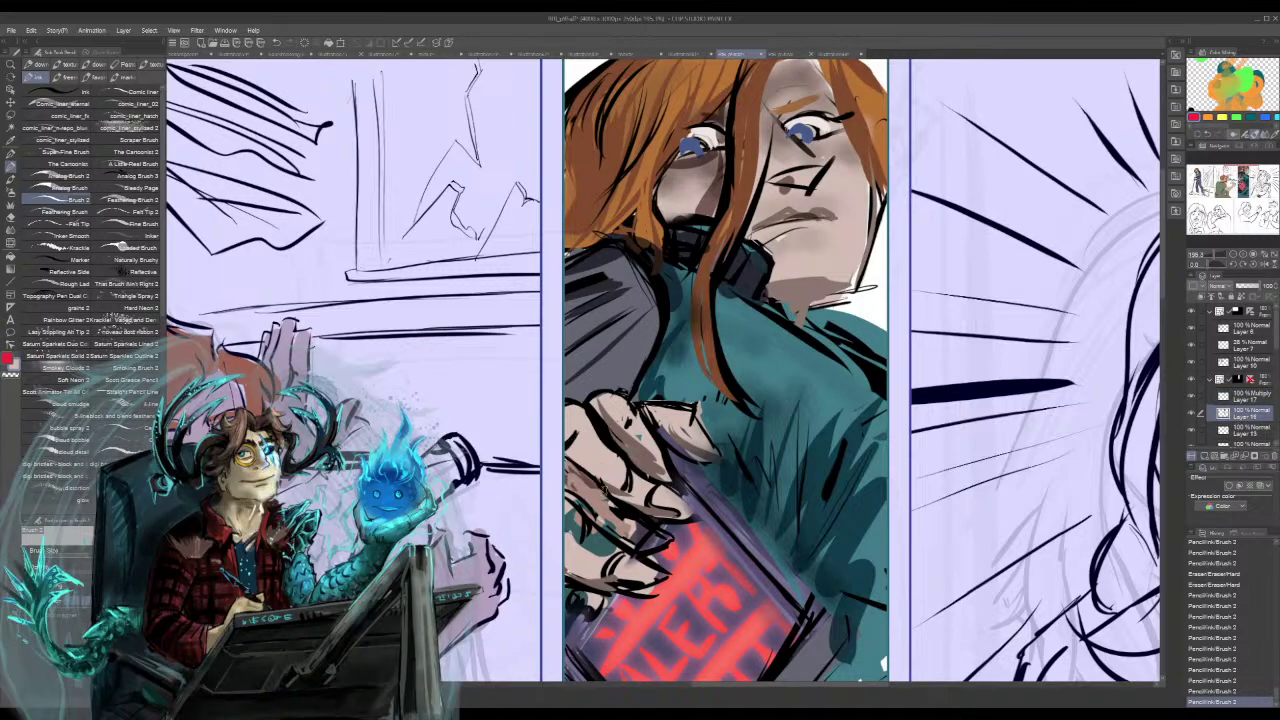
left_click(1244, 431)
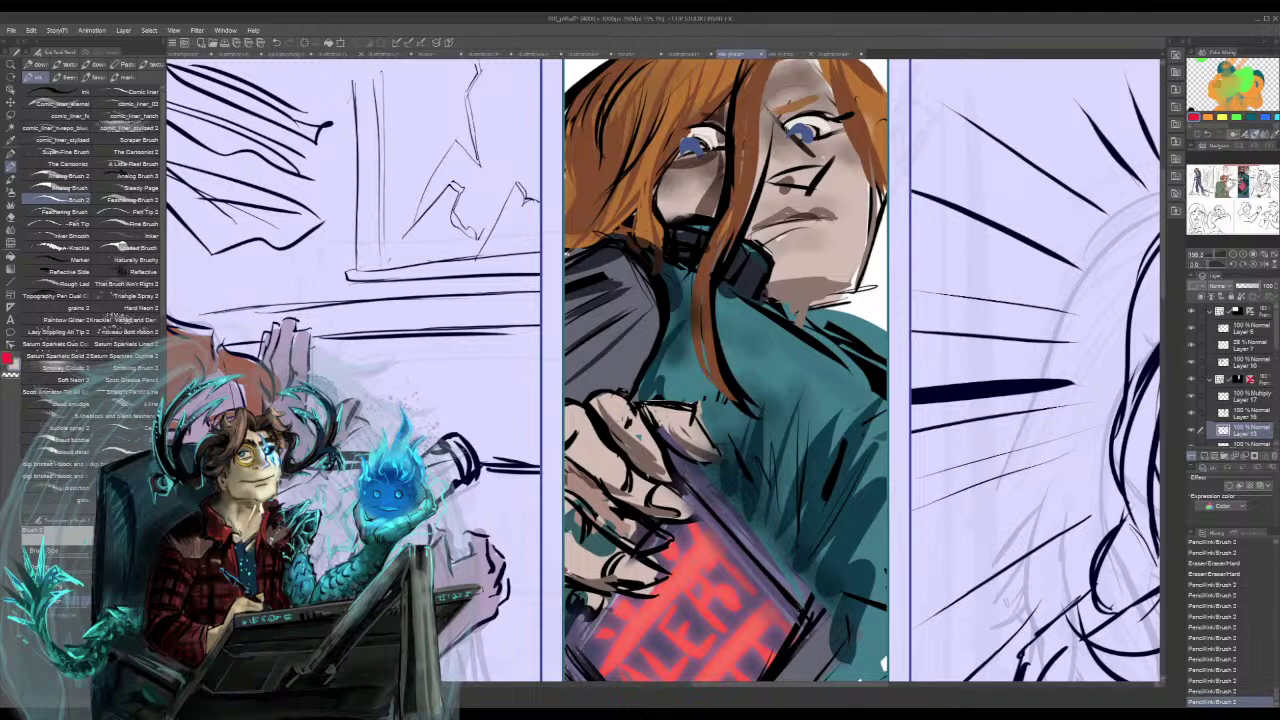
left_click(1258, 398)
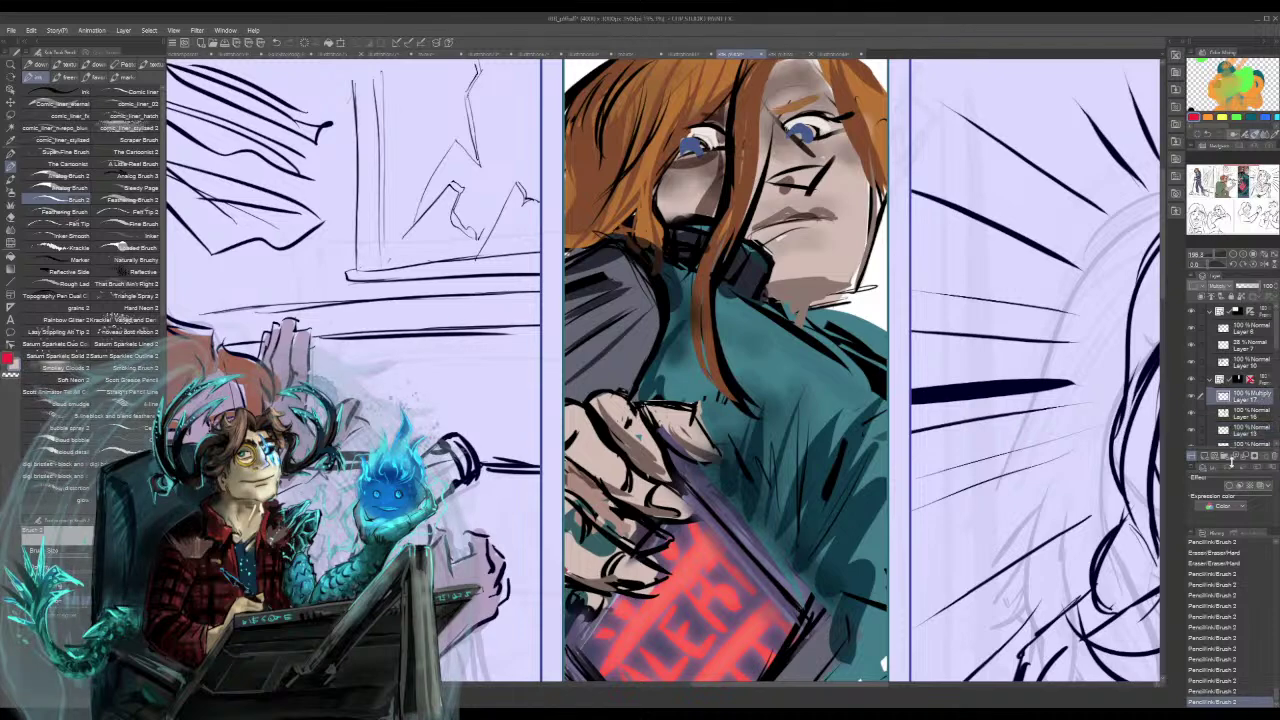
left_click(1192, 467)
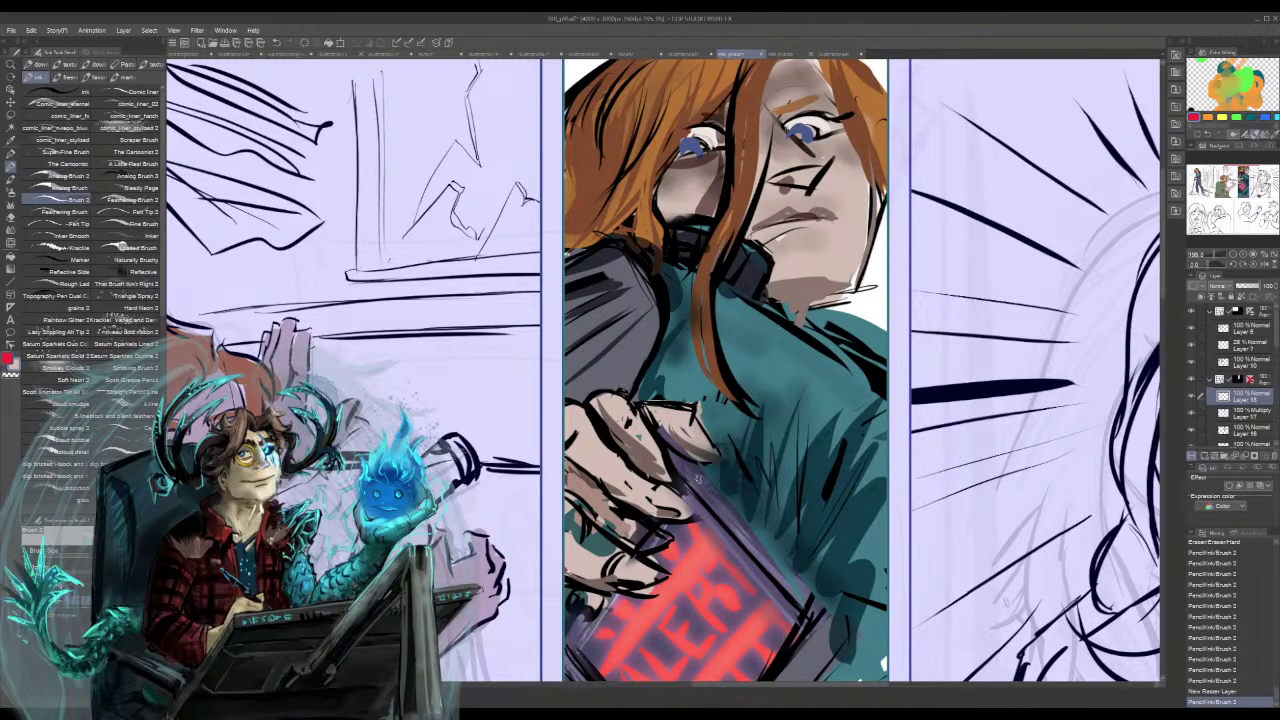
- Paint over the old lines on the gripping fingers with light skin tone and shade the knuckles and finger edges in brown
left_click_drag(628, 467, 625, 497)
mouse_move(700, 508)
left_mouse_down()
mouse_move(684, 520)
mouse_move(630, 489)
mouse_move(690, 525)
left_mouse_up()
key("ctrl+z")
key("ctrl+z")
key("ctrl+z")
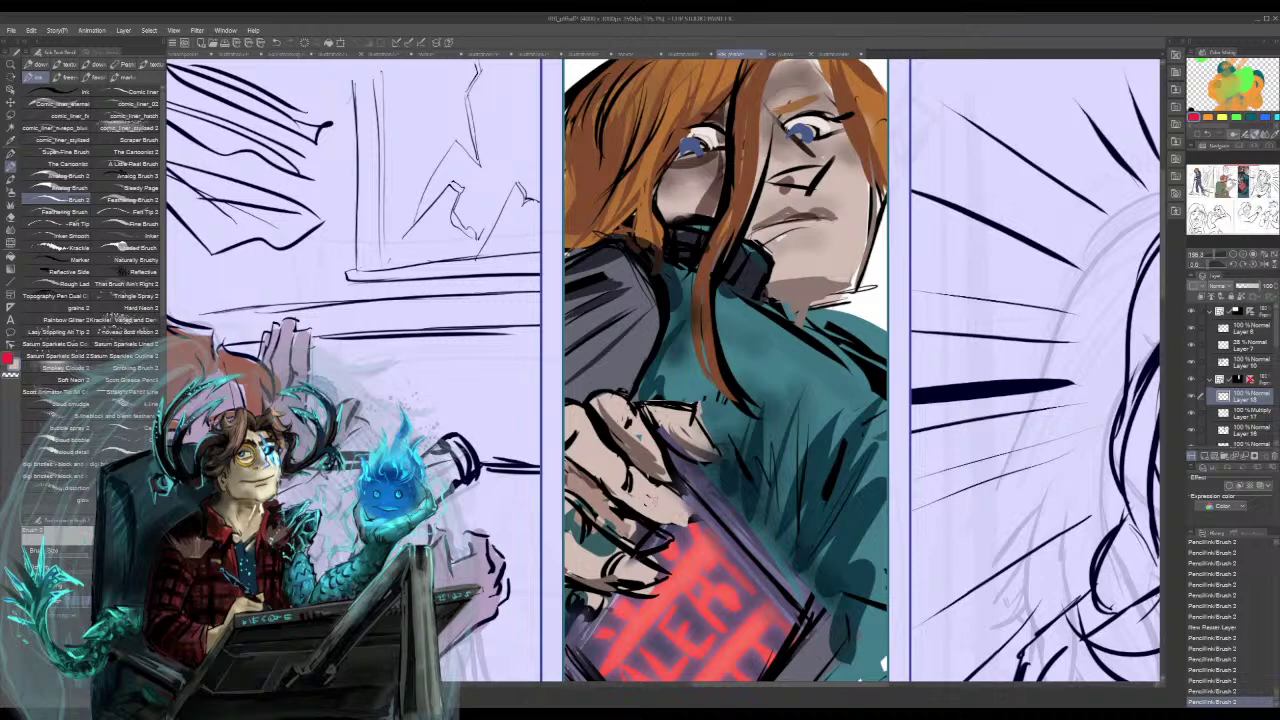
mouse_move(605, 490)
left_mouse_down()
mouse_move(640, 548)
mouse_move(570, 452)
left_mouse_up()
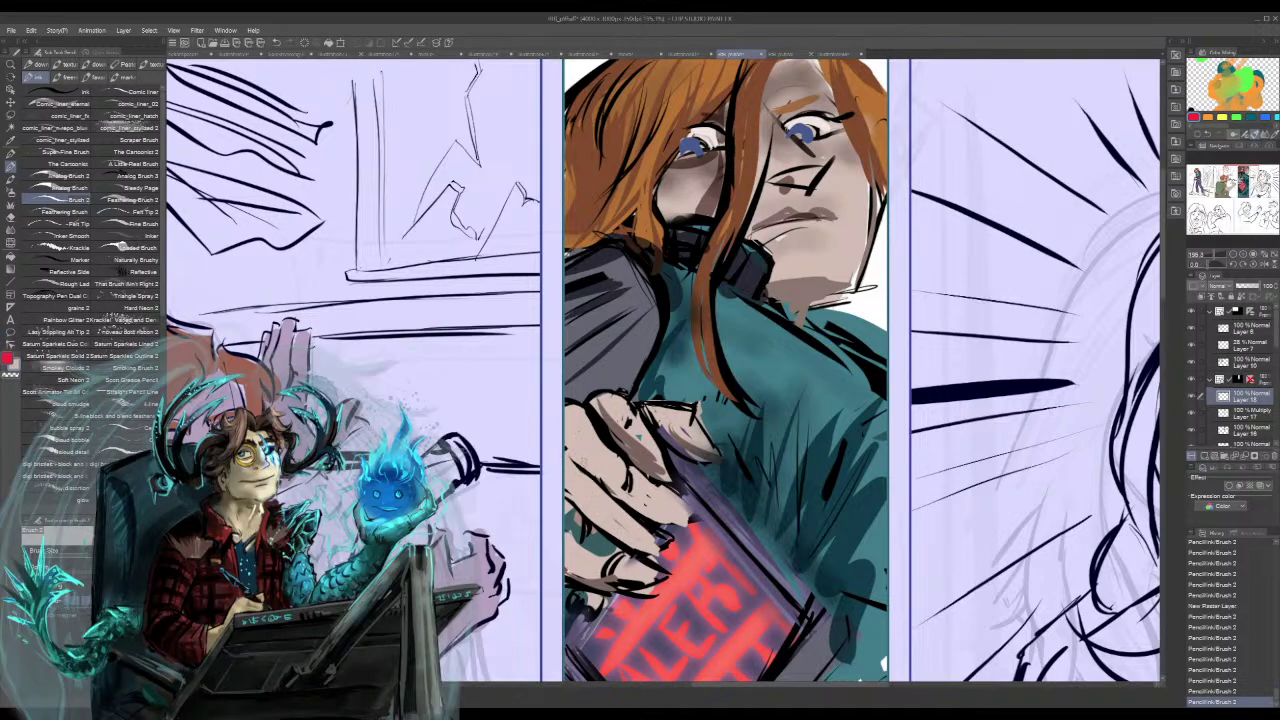
mouse_move(594, 530)
left_mouse_down()
mouse_move(614, 560)
mouse_move(588, 522)
mouse_move(571, 530)
mouse_move(582, 551)
left_mouse_up()
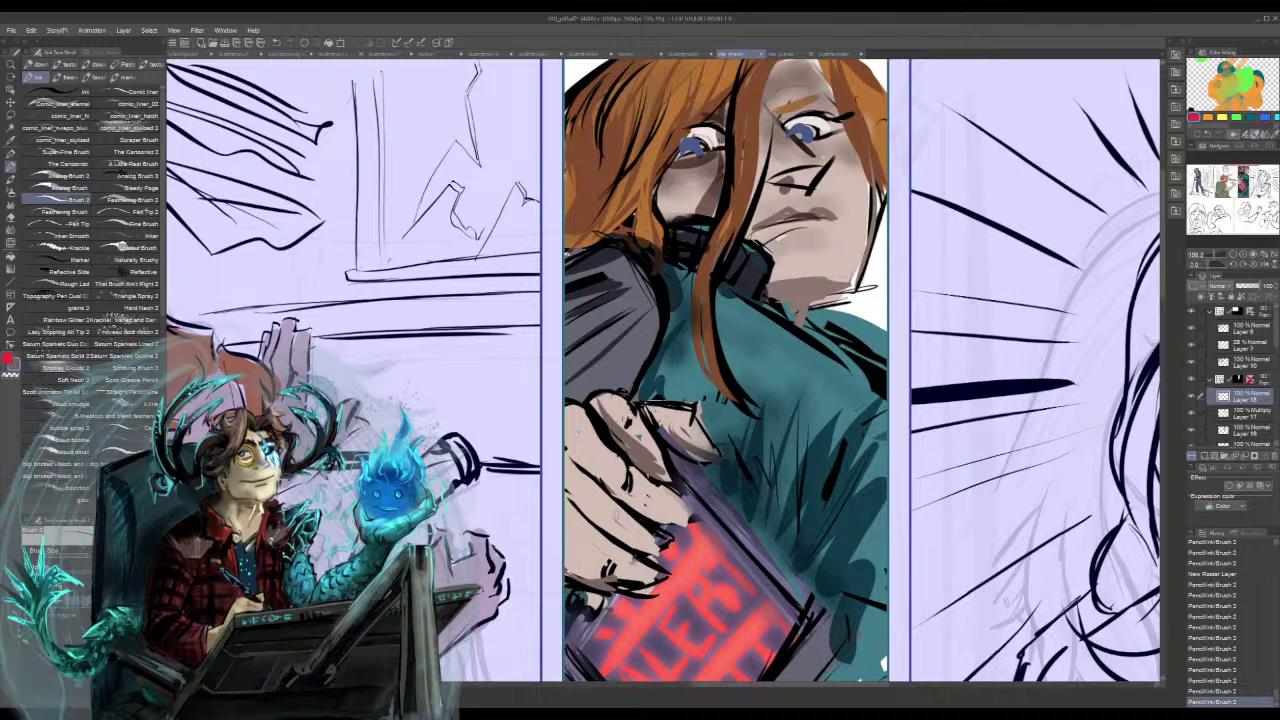
mouse_move(631, 477)
left_mouse_down()
mouse_move(628, 499)
mouse_move(676, 518)
mouse_move(620, 508)
mouse_move(650, 538)
mouse_move(610, 580)
mouse_move(644, 584)
mouse_move(580, 570)
left_mouse_up()
mouse_move(567, 499)
left_mouse_down()
mouse_move(604, 541)
mouse_move(668, 564)
left_mouse_up()
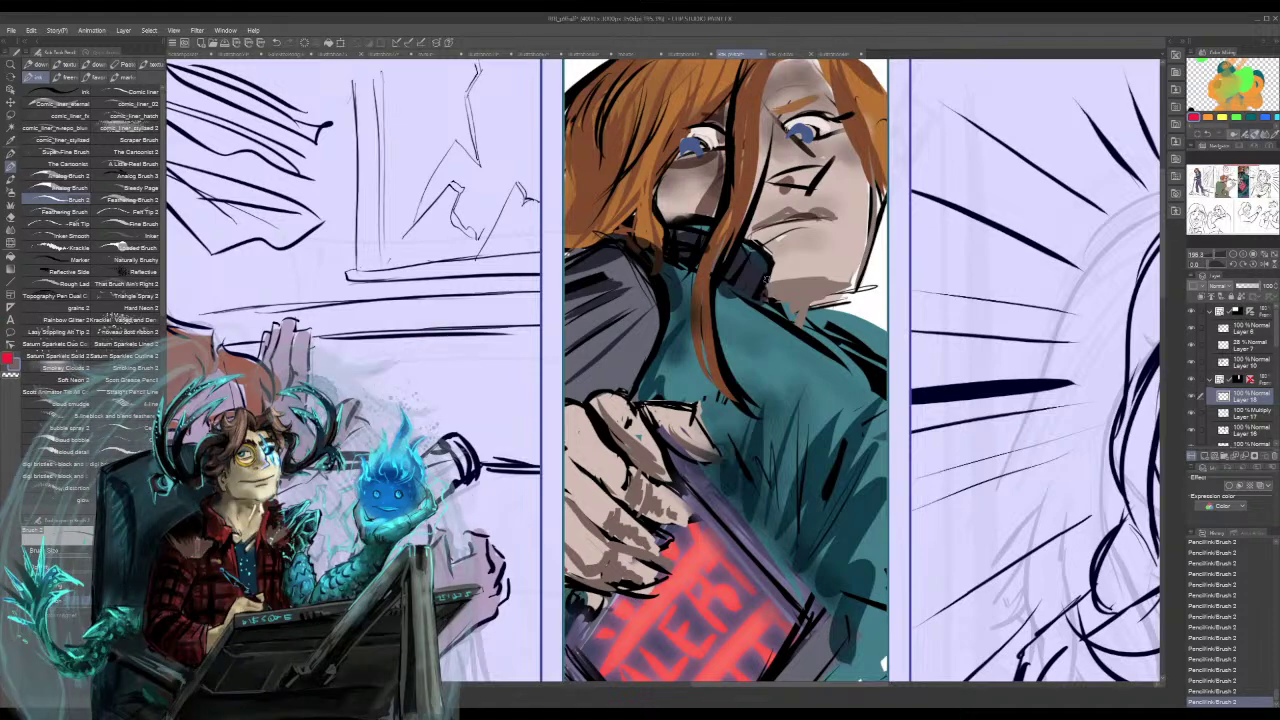
- Add brown shading to the woman's chin, the outer side of her face, her nose and her mouth area
mouse_move(778, 281)
left_mouse_down()
mouse_move(840, 270)
mouse_move(845, 281)
mouse_move(855, 265)
mouse_move(824, 288)
left_mouse_up()
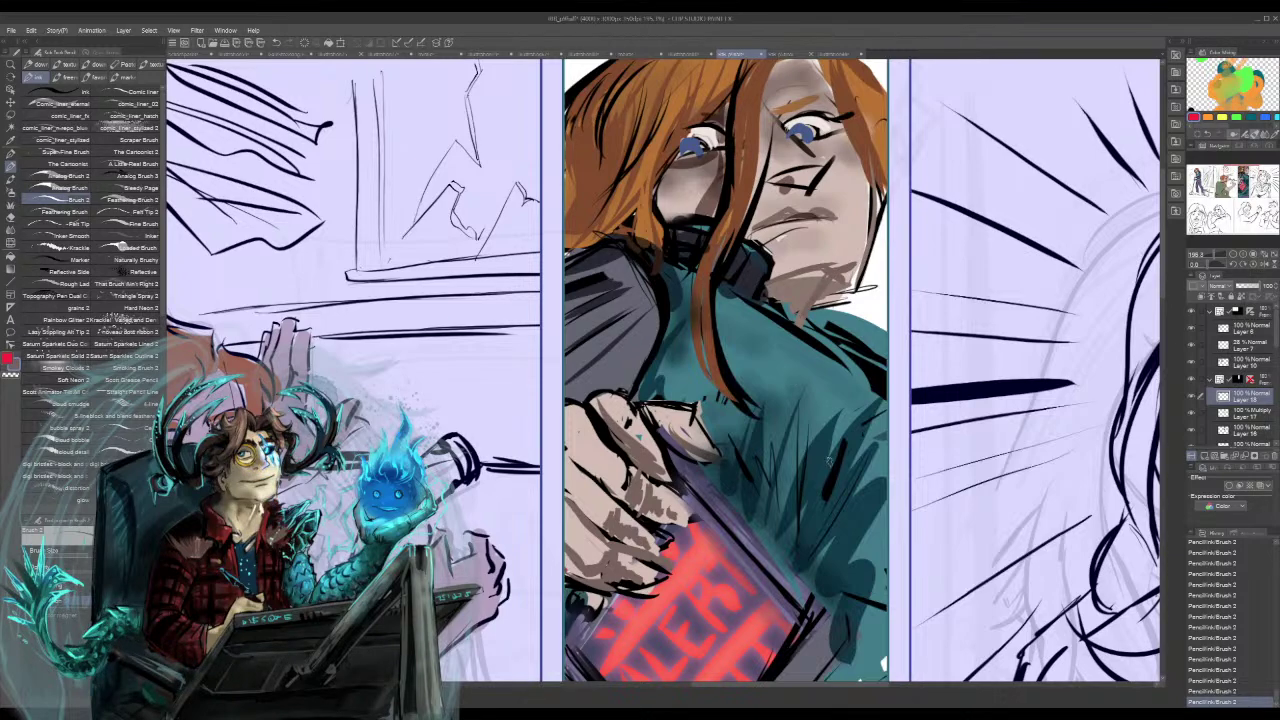
left_click_drag(655, 402, 627, 479)
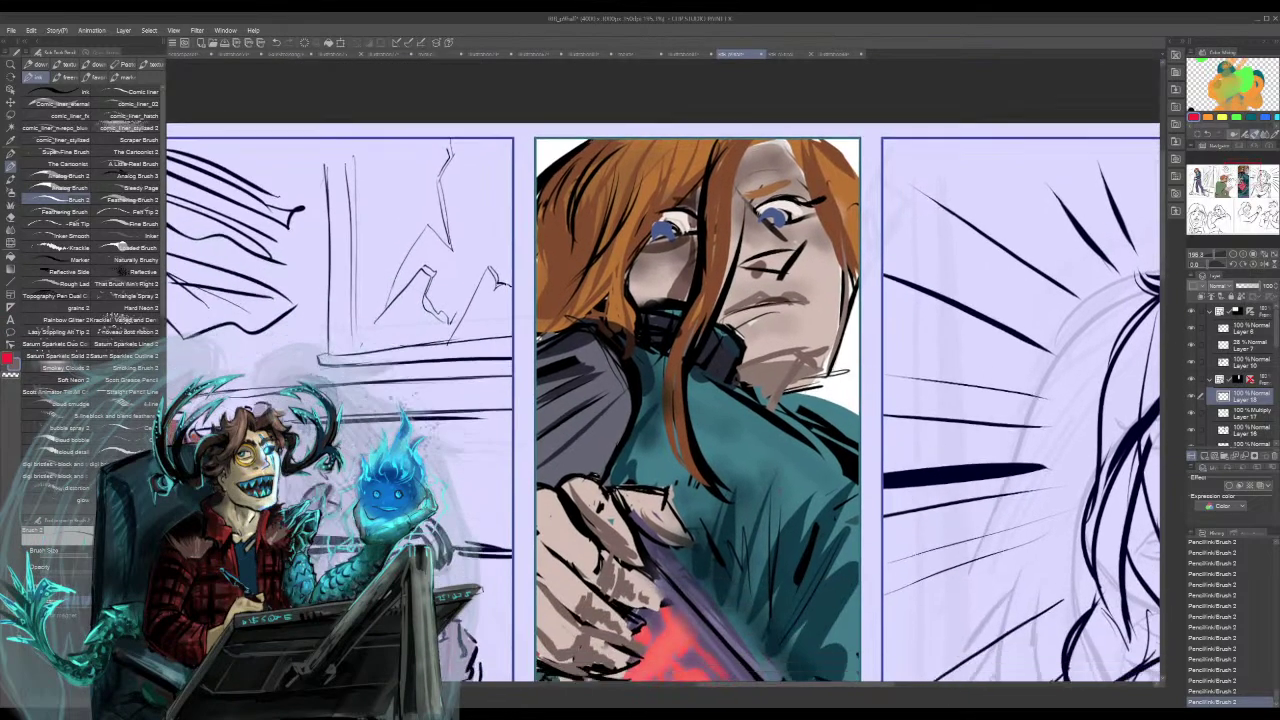
left_click_drag(821, 344, 824, 242)
left_click_drag(821, 290, 803, 184)
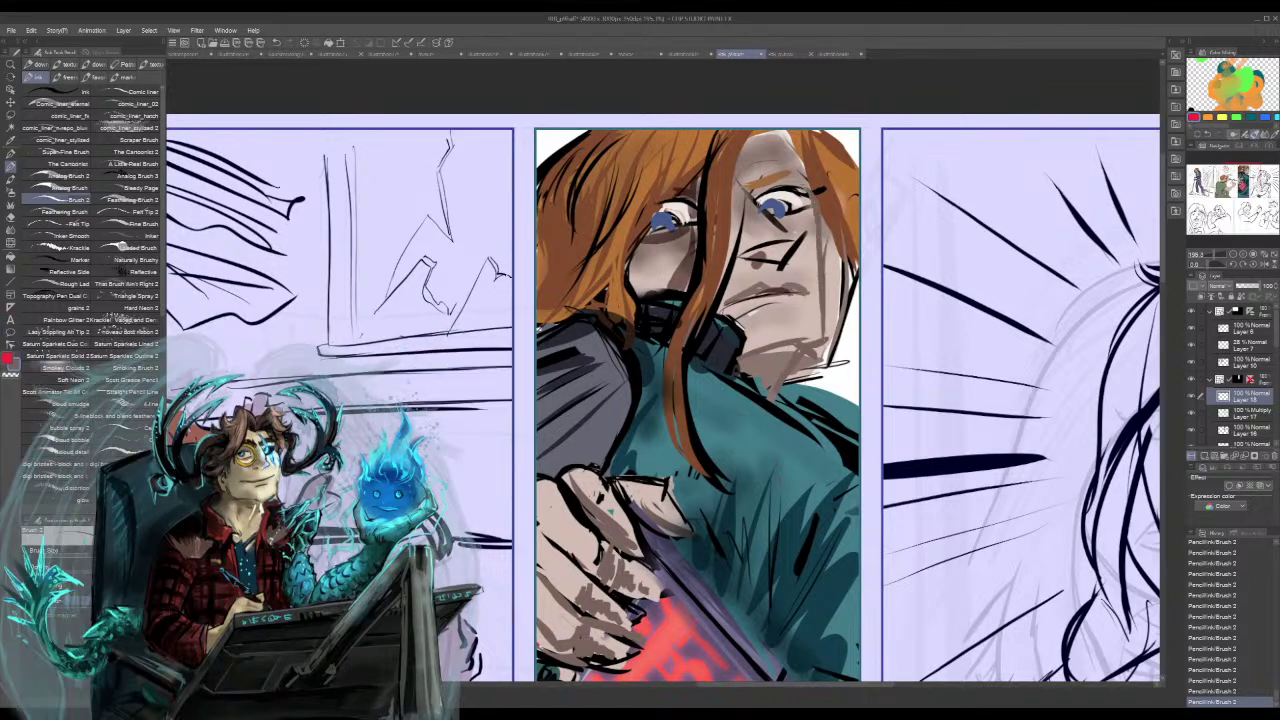
mouse_move(814, 244)
left_mouse_down()
mouse_move(806, 198)
mouse_move(786, 267)
mouse_move(735, 263)
left_mouse_up()
left_click_drag(743, 294, 798, 287)
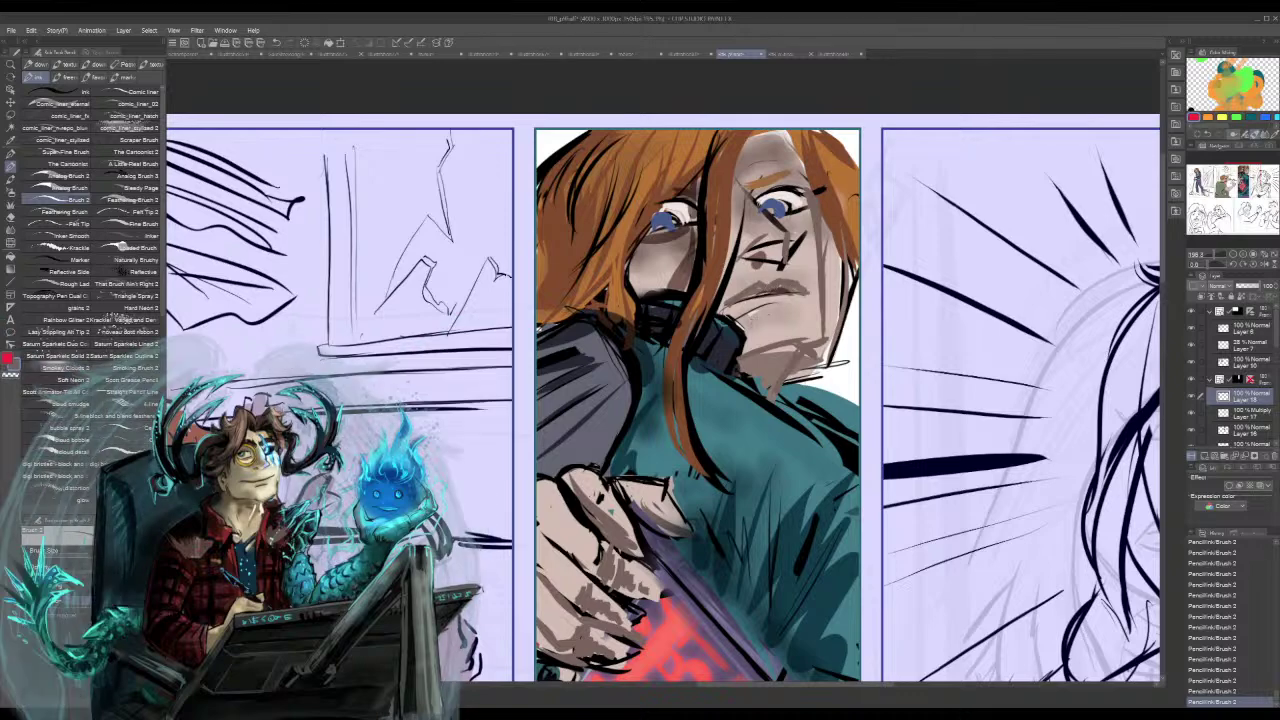
- Paint bared teeth over the closed mouth with white sampled from the eye and rework the shading beneath the chin
left_click(782, 190, "alt")
left_click(784, 198, "alt")
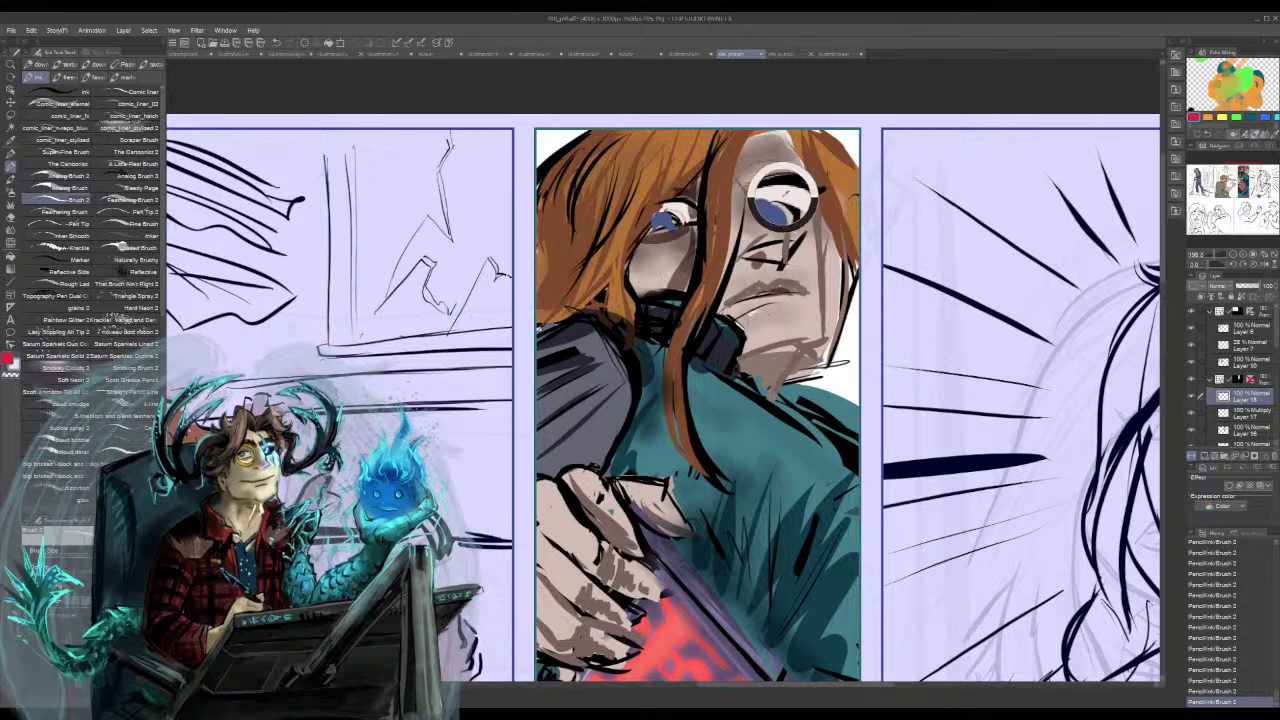
left_click_drag(750, 290, 796, 289)
left_click_drag(747, 298, 737, 304)
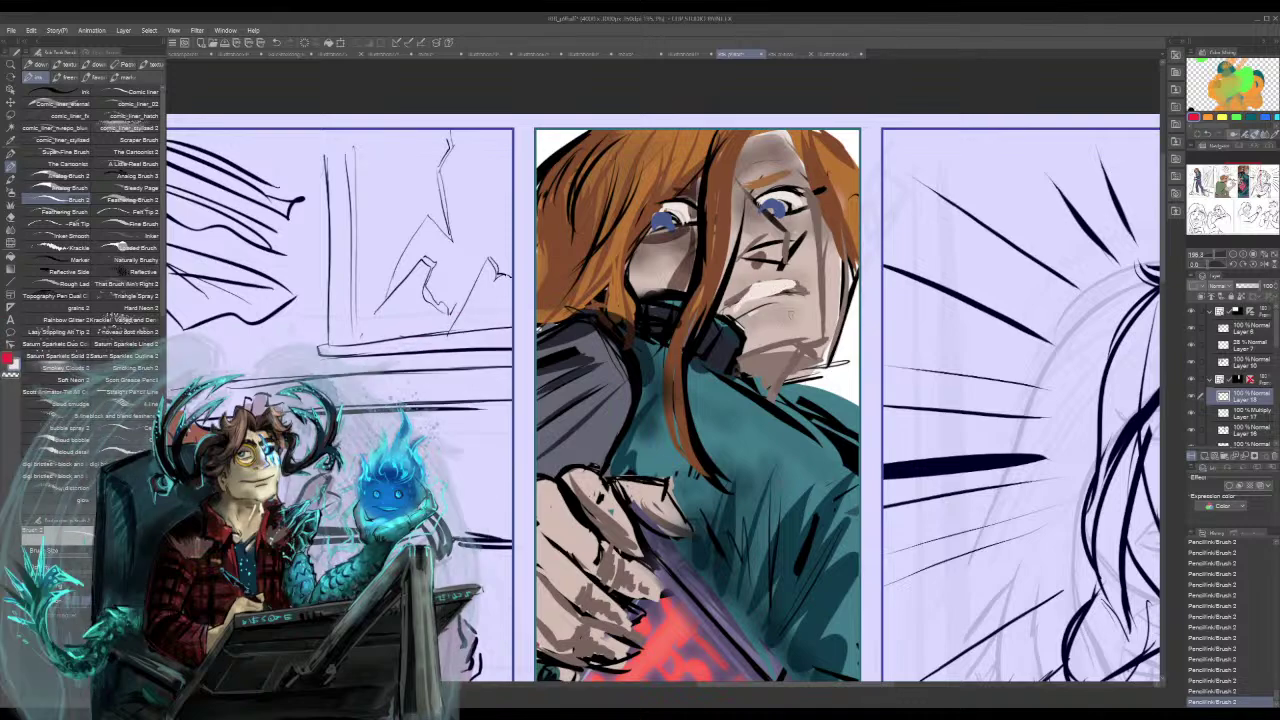
left_click(764, 351, "alt")
mouse_move(743, 360)
left_mouse_down()
mouse_move(770, 331)
mouse_move(754, 348)
mouse_move(797, 335)
mouse_move(786, 380)
mouse_move(773, 380)
left_mouse_up()
mouse_move(773, 380)
left_mouse_down()
mouse_move(753, 387)
mouse_move(734, 374)
mouse_move(744, 366)
left_mouse_up()
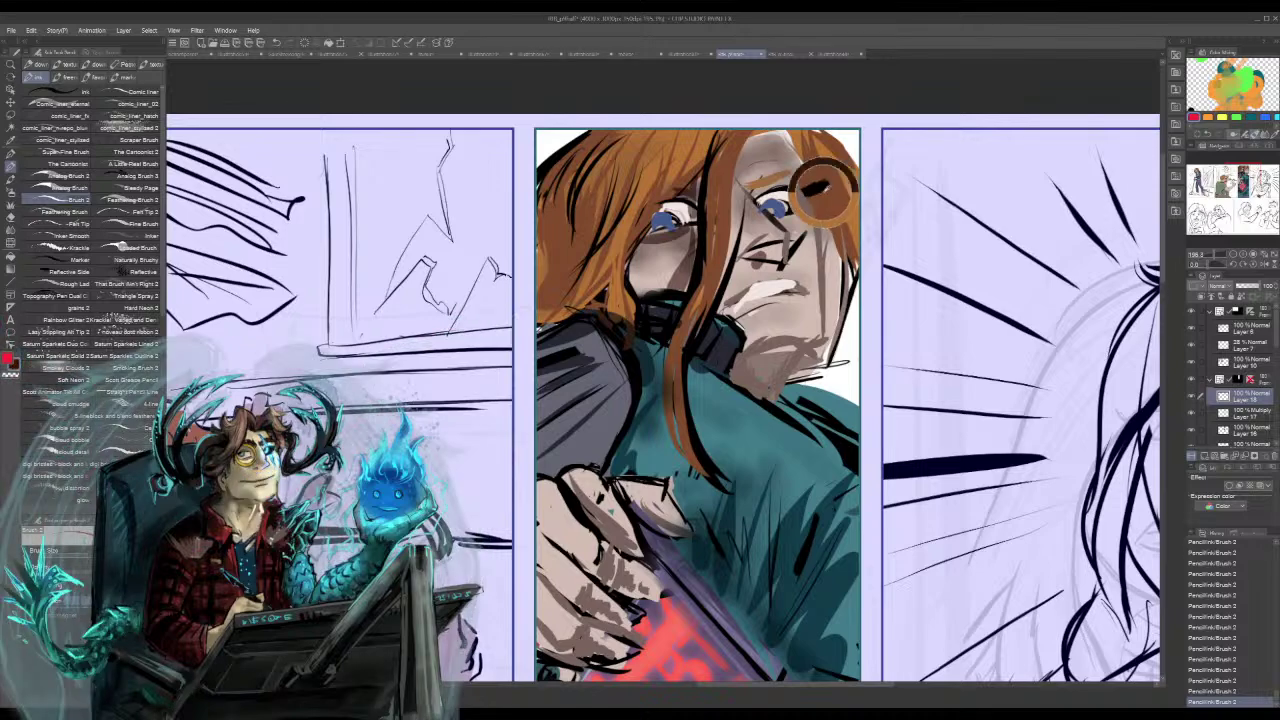
- Paint long reddish-brown hair down the outer side of the woman's face to her shoulder, covering the old jaw outline
left_click_drag(812, 172, 836, 320)
left_click_drag(818, 230, 826, 397)
left_click_drag(826, 340, 792, 381)
mouse_move(816, 340)
left_mouse_down()
mouse_move(798, 367)
mouse_move(816, 344)
mouse_move(820, 244)
mouse_move(830, 282)
left_mouse_up()
mouse_move(828, 232)
left_mouse_down()
mouse_move(840, 354)
mouse_move(835, 245)
mouse_move(856, 326)
left_mouse_up()
mouse_move(852, 272)
left_mouse_down()
mouse_move(848, 350)
mouse_move(818, 384)
mouse_move(820, 371)
mouse_move(802, 382)
mouse_move(819, 390)
left_mouse_up()
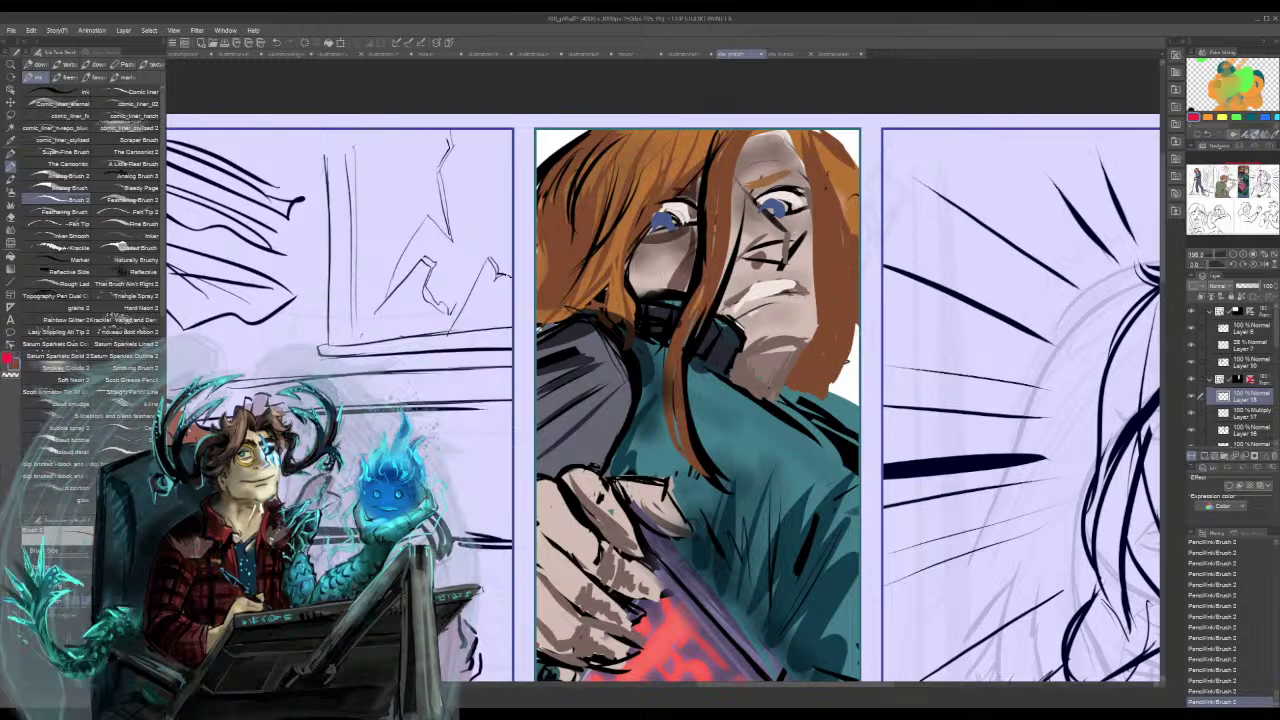
left_click_drag(857, 326, 847, 402)
left_click_drag(856, 352, 853, 406)
left_click_drag(847, 360, 836, 403)
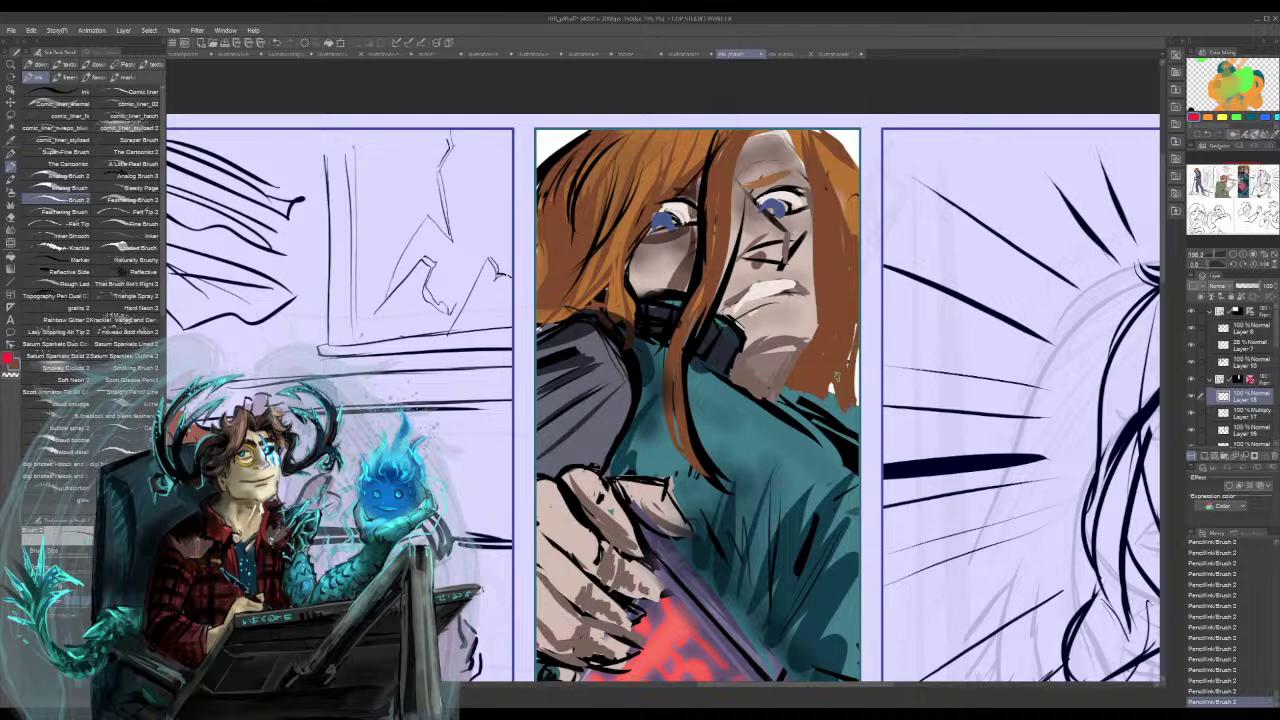
left_click_drag(857, 342, 856, 404)
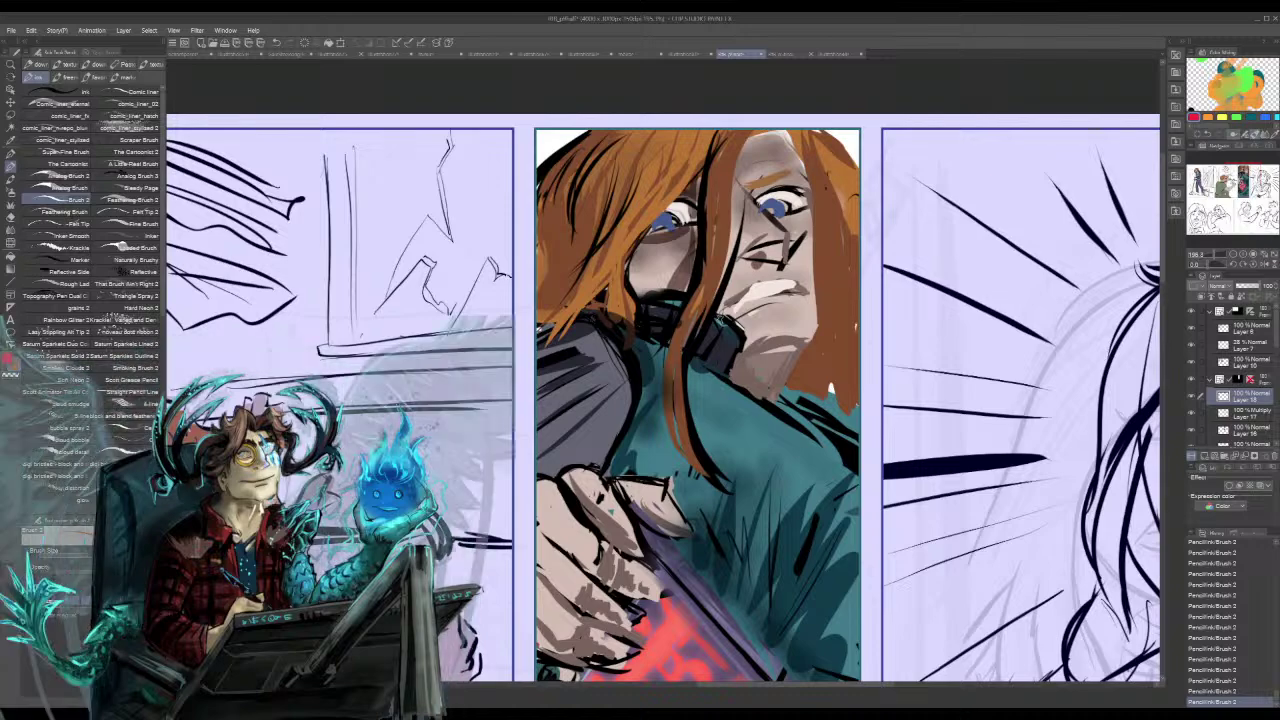
- Undo the last two strokes and extend the reddish-brown hair across the upper edge of the forehead
key("ctrl+z")
key("ctrl+z")
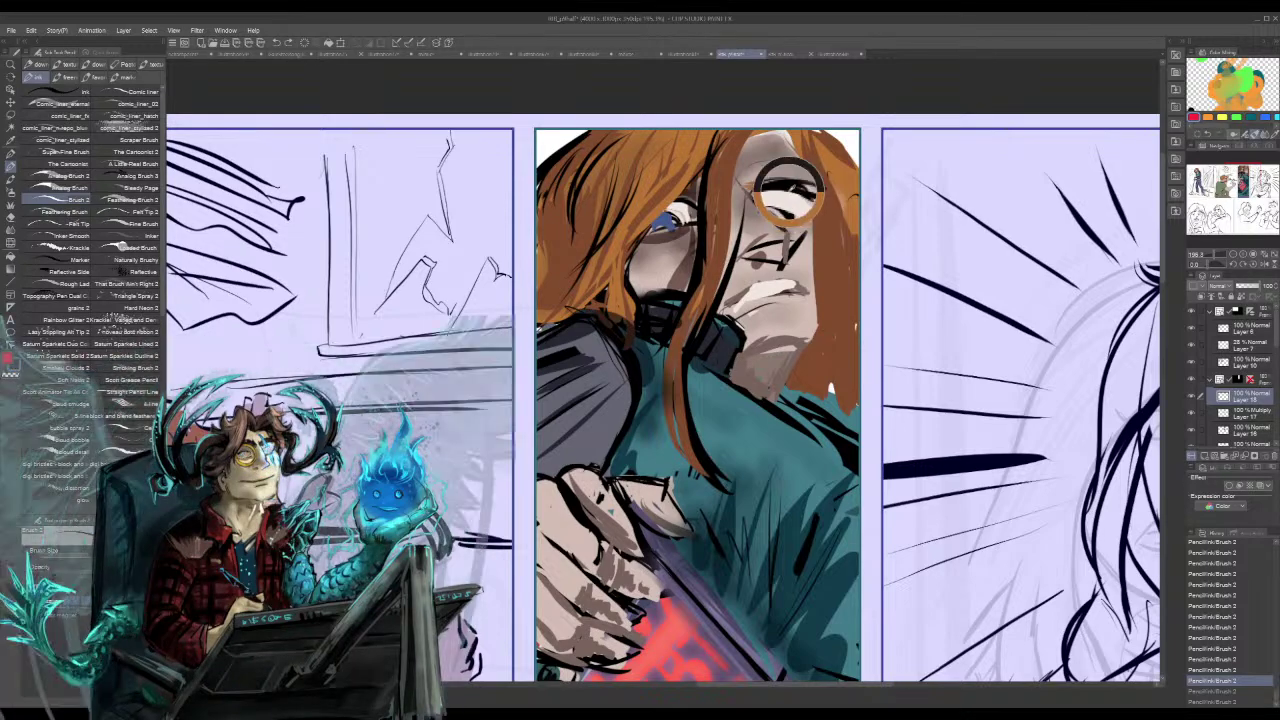
left_click_drag(770, 137, 811, 187)
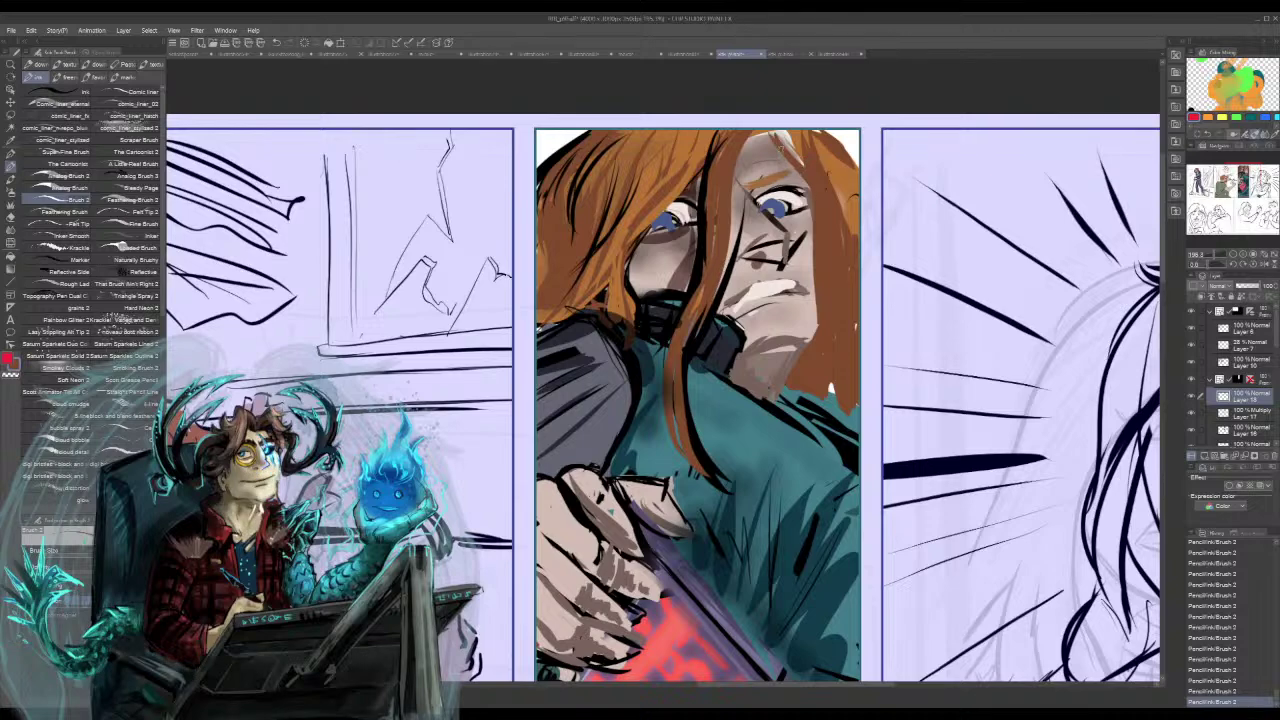
mouse_move(768, 136)
left_mouse_down()
mouse_move(804, 164)
mouse_move(801, 153)
left_mouse_up()
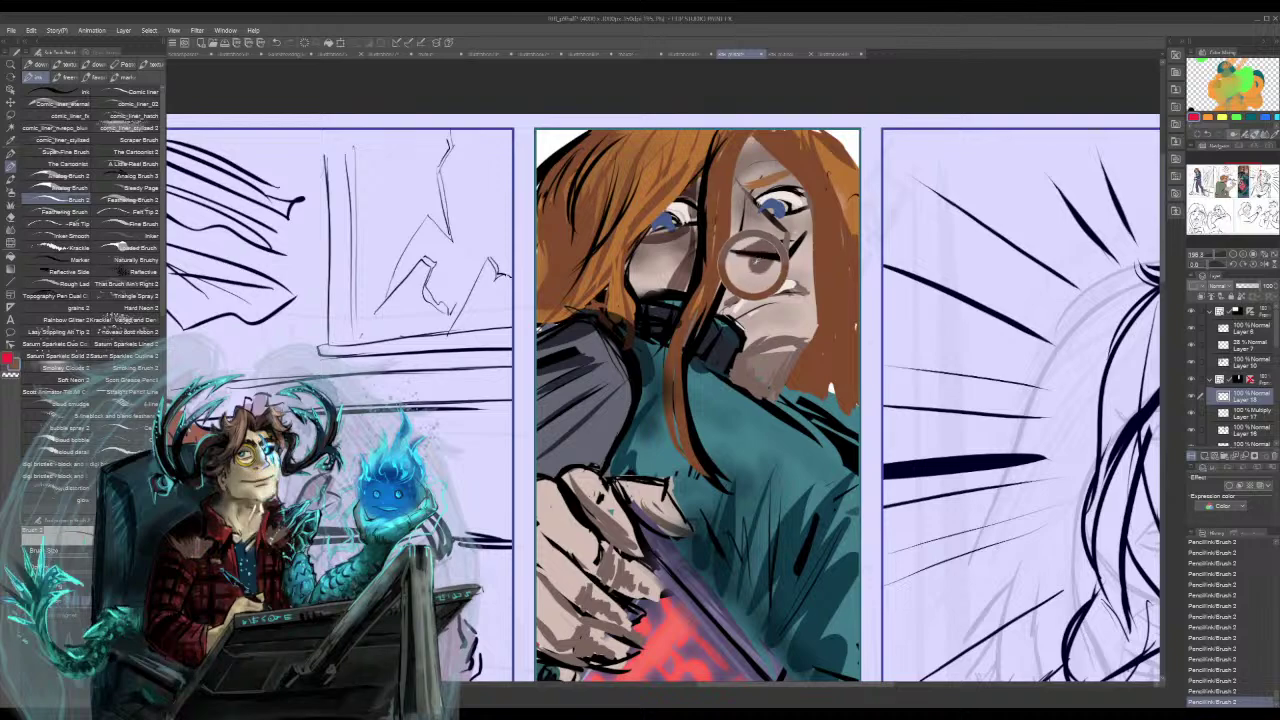
key("ctrl+z")
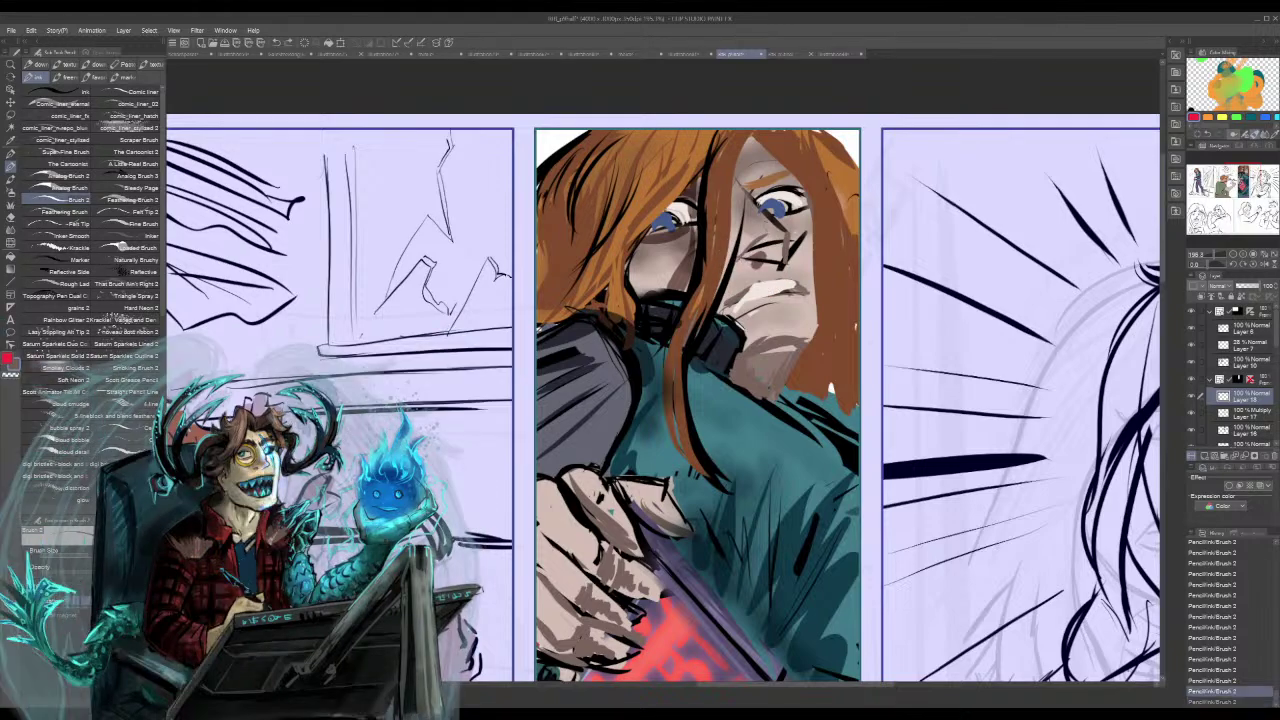
- Darken the shadow beside the central hair lock and on the cheek, and widen the hair beside the jaw and shoulder
left_click_drag(688, 268, 694, 223)
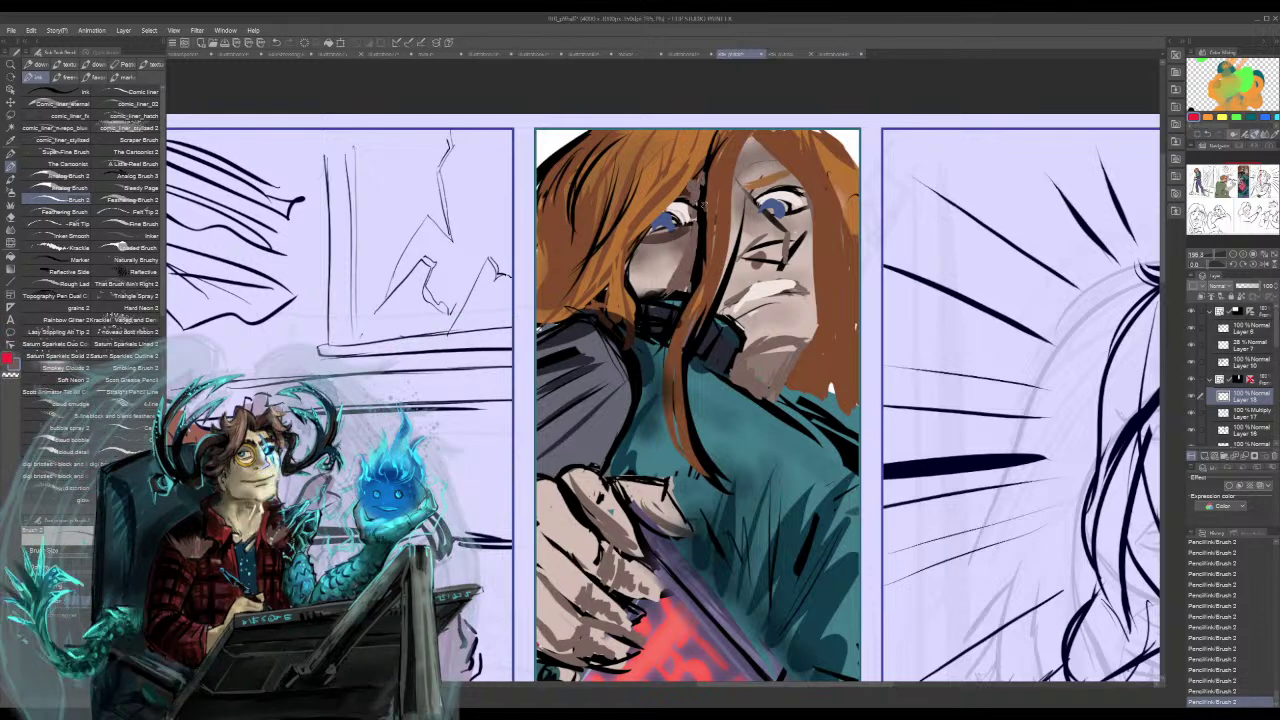
mouse_move(635, 266)
left_mouse_down()
mouse_move(654, 291)
mouse_move(638, 298)
left_mouse_up()
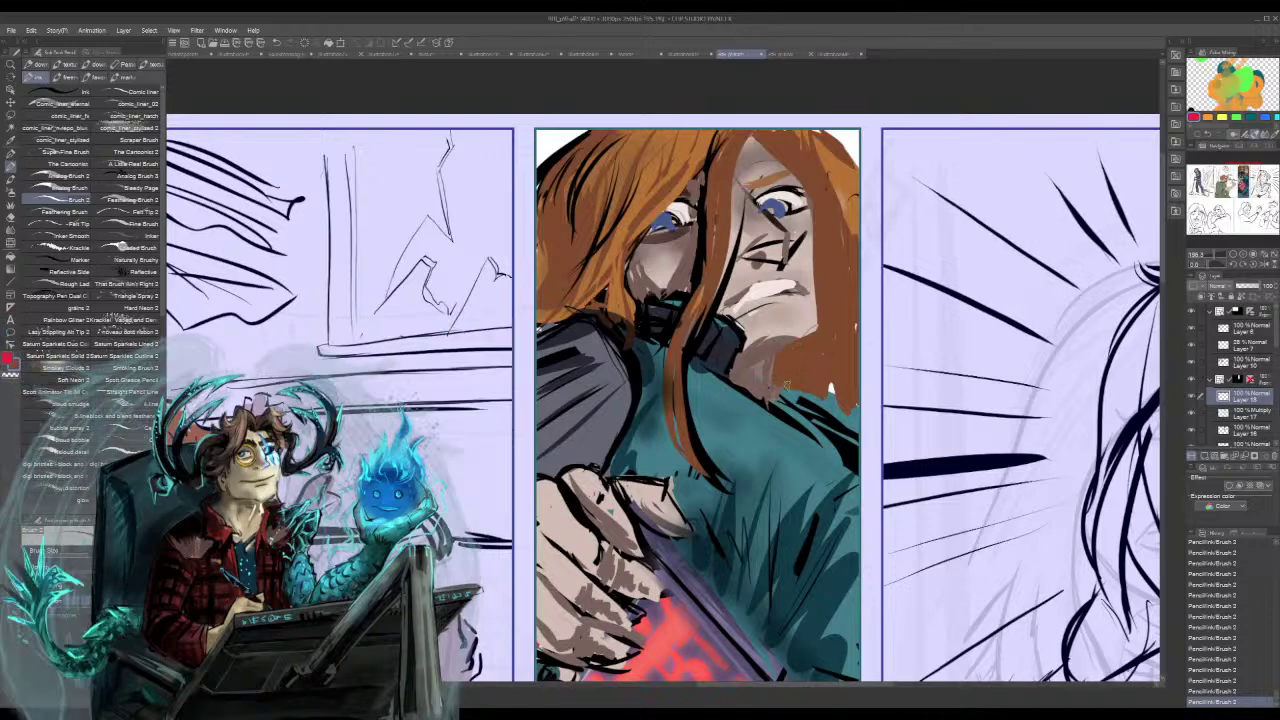
left_click_drag(794, 387, 830, 398)
left_click_drag(817, 233, 816, 333)
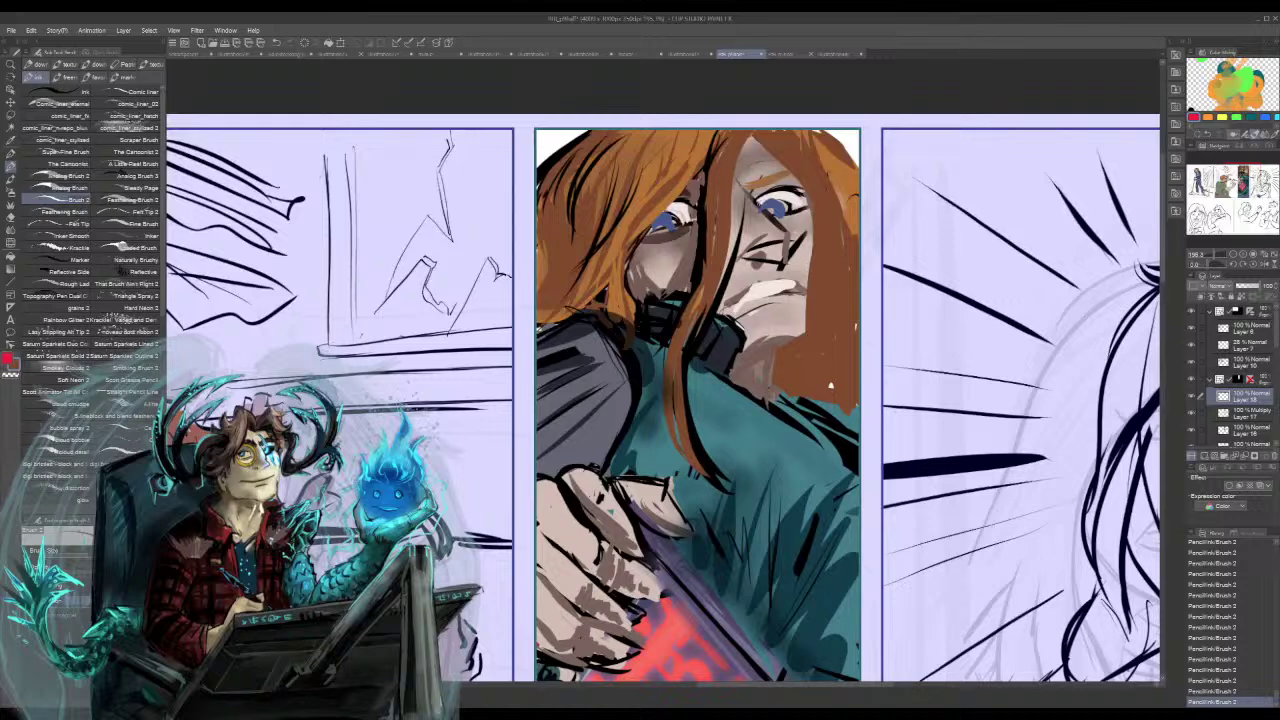
- Outline the bared teeth and mouth corners in black sampled from the nose line, and try a chin and jaw contour
left_click(792, 252, "alt")
left_click_drag(730, 286, 795, 282)
mouse_move(728, 306)
left_mouse_down()
mouse_move(793, 292)
mouse_move(720, 317)
mouse_move(744, 306)
left_mouse_up()
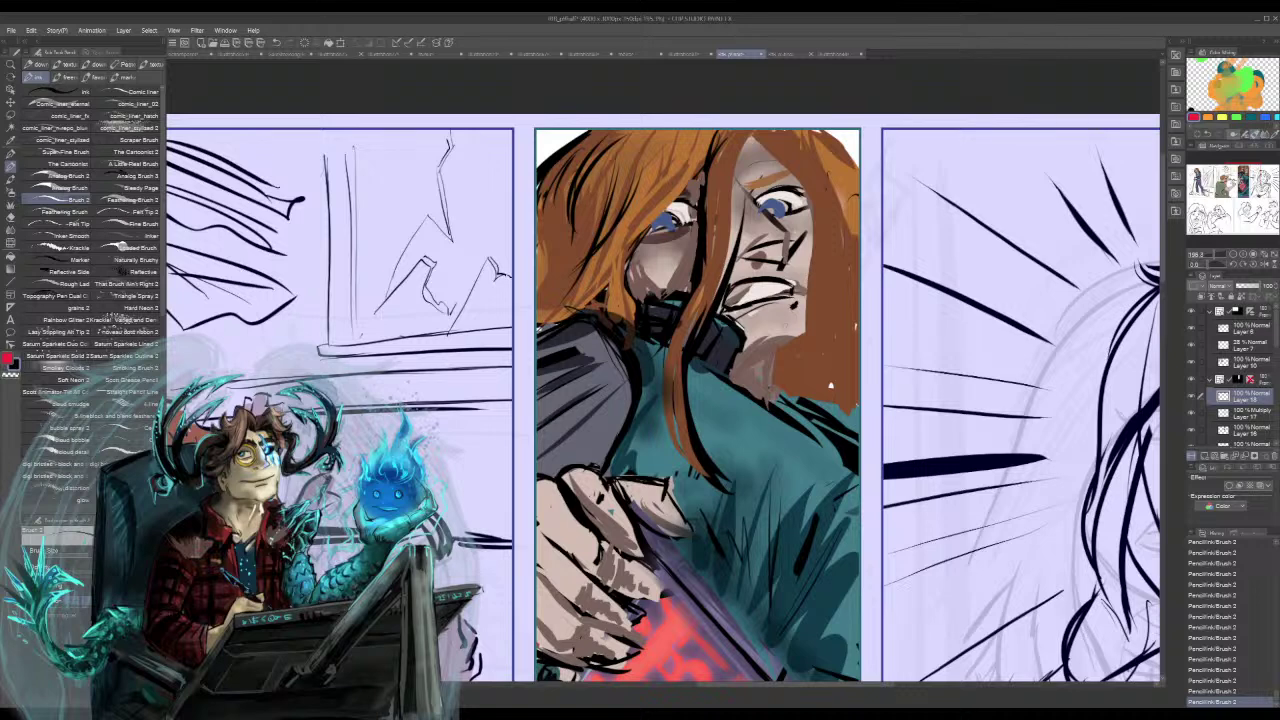
left_click_drag(741, 347, 808, 335)
key("ctrl+z")
key("ctrl+z")
key("ctrl+y")
key("ctrl+y")
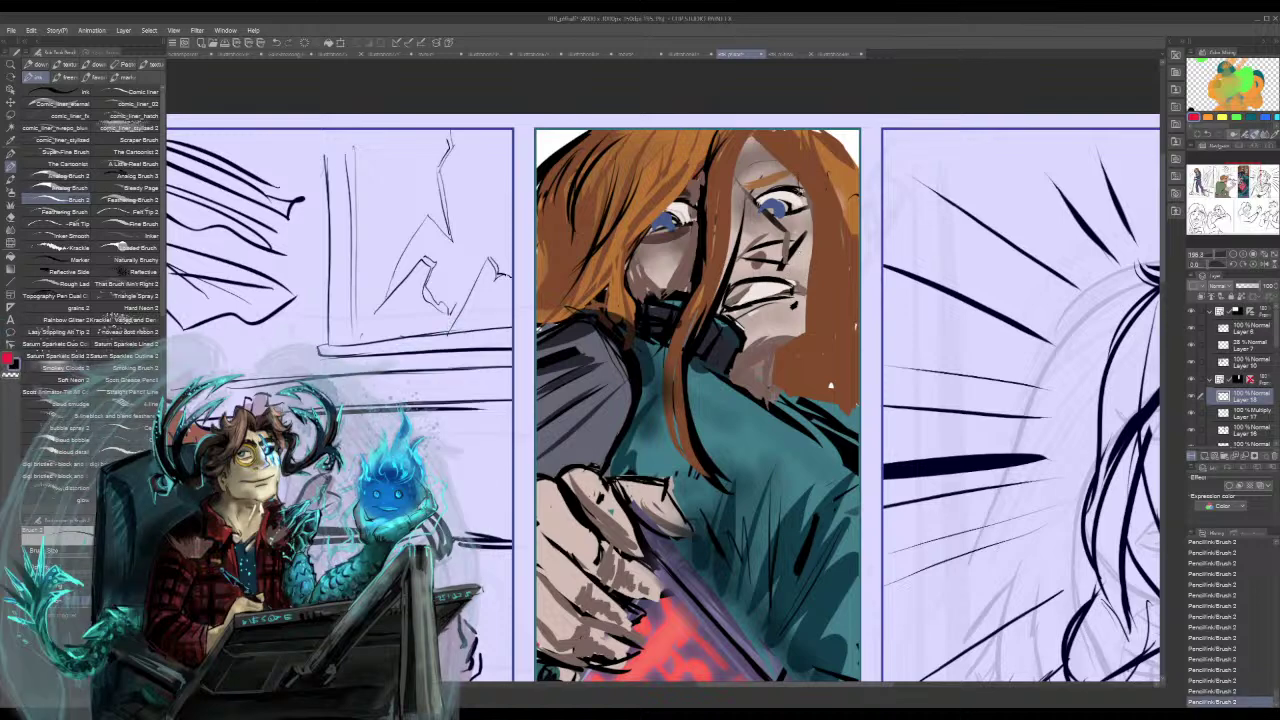
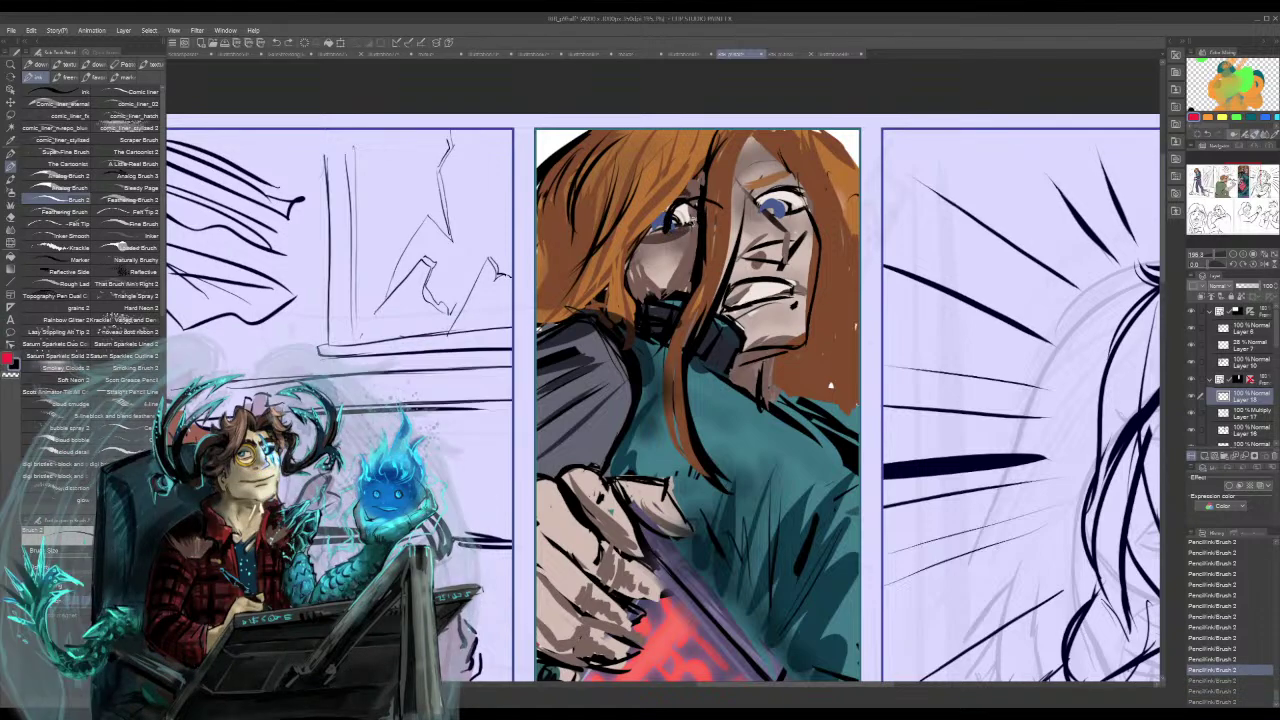
- Undo the last eye strokes and rework the partly covered eye with a dark pupil, a white eyeball and sampled blue
key("ctrl+z")
key("ctrl+z")
key("ctrl+z")
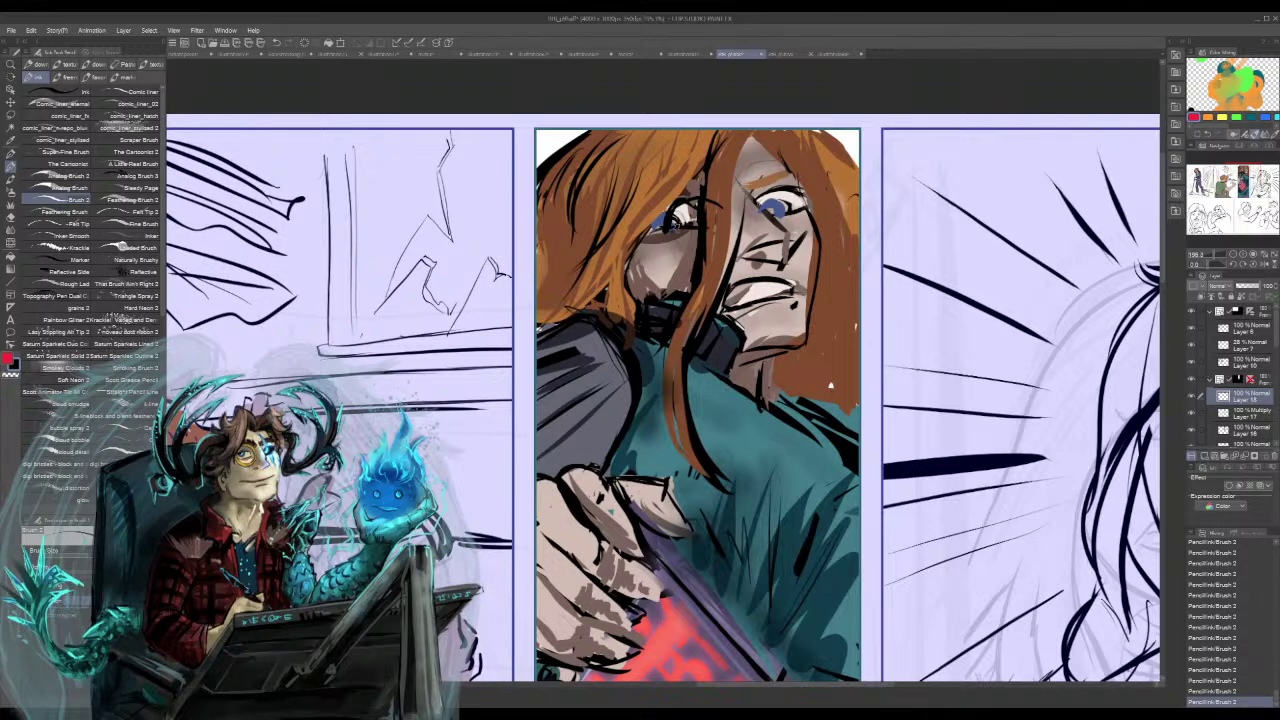
mouse_move(673, 229)
left_mouse_down()
mouse_move(702, 225)
mouse_move(720, 199)
left_mouse_up()
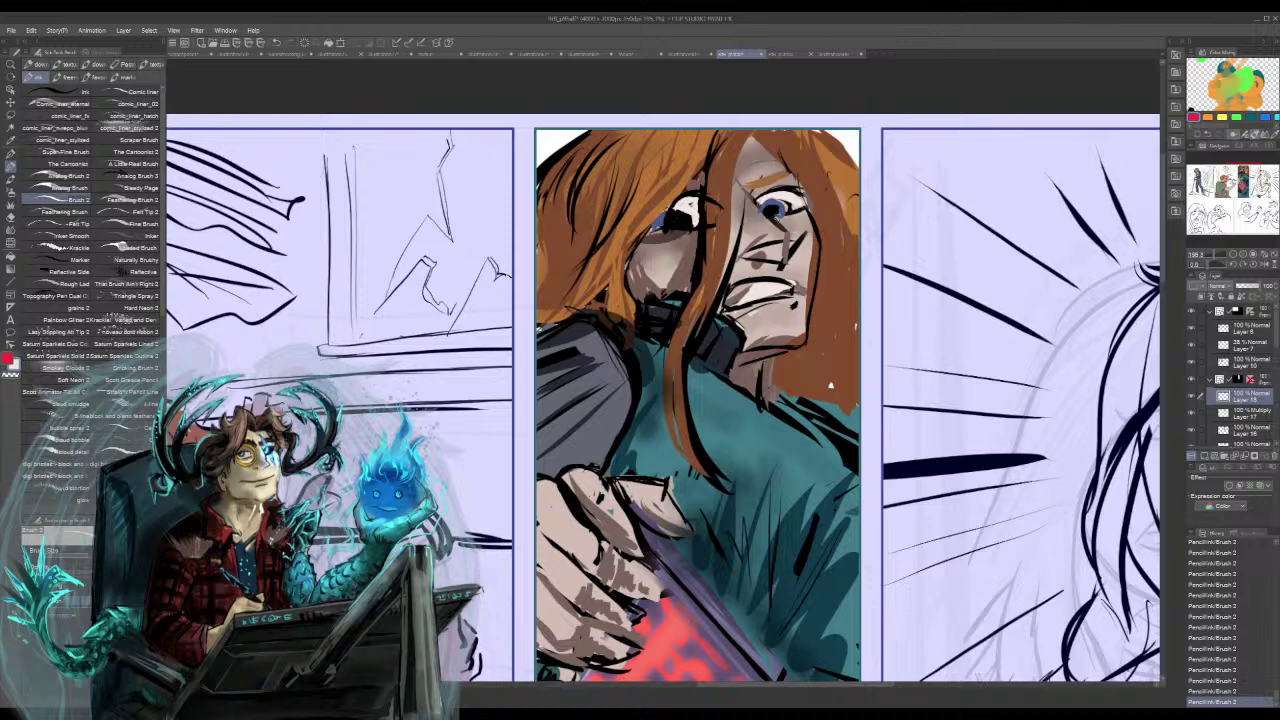
left_click(780, 211, "alt")
left_click_drag(672, 210, 692, 223)
key("ctrl+z")
key("ctrl+z")
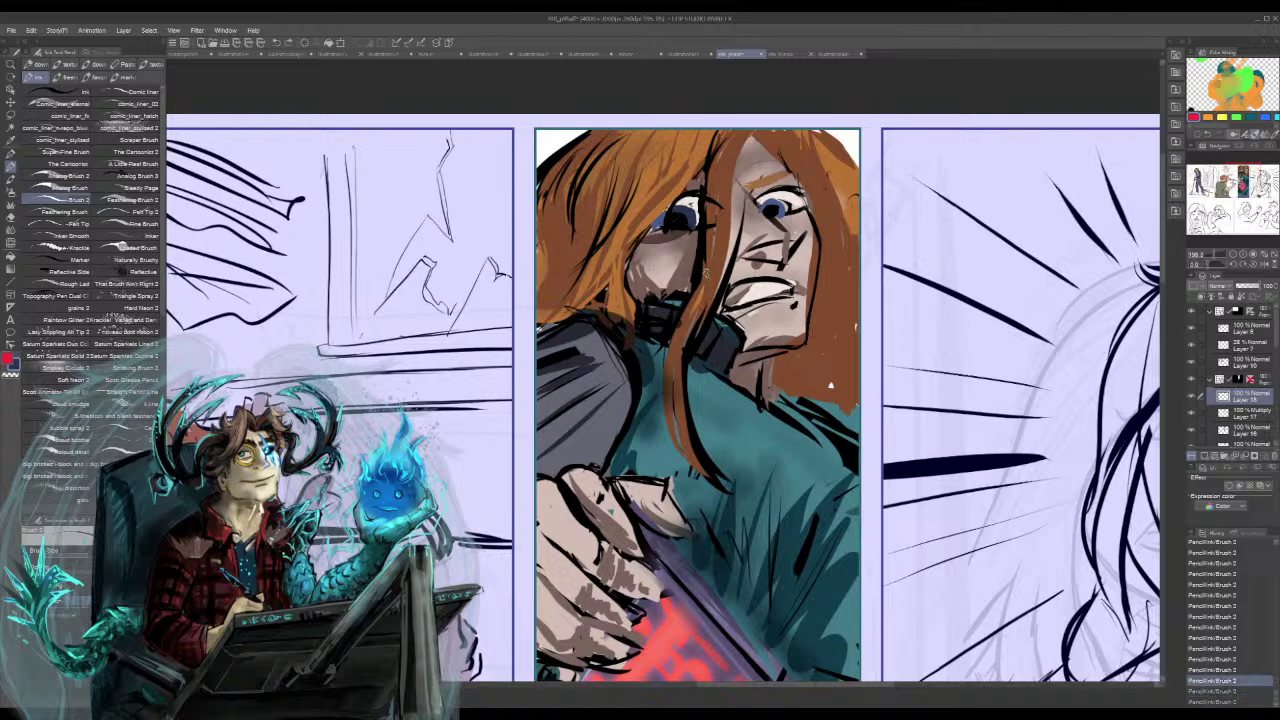
- Paint long orange hair locks over the shadowed cheek, falling across the collar and grey shoulder to the teal jacket
mouse_move(690, 214)
left_mouse_down()
mouse_move(692, 234)
mouse_move(641, 245)
mouse_move(695, 232)
mouse_move(653, 276)
left_mouse_up()
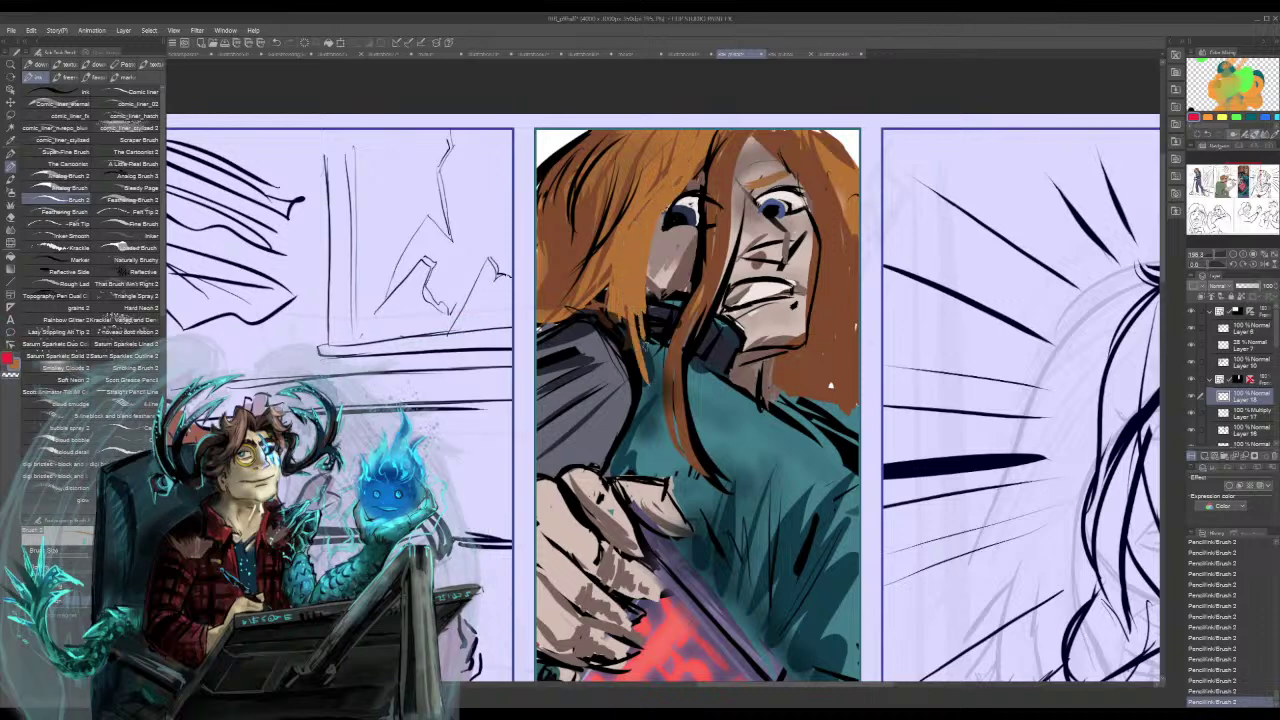
left_click_drag(603, 284, 661, 438)
mouse_move(583, 310)
left_mouse_down()
mouse_move(673, 452)
mouse_move(646, 438)
left_mouse_up()
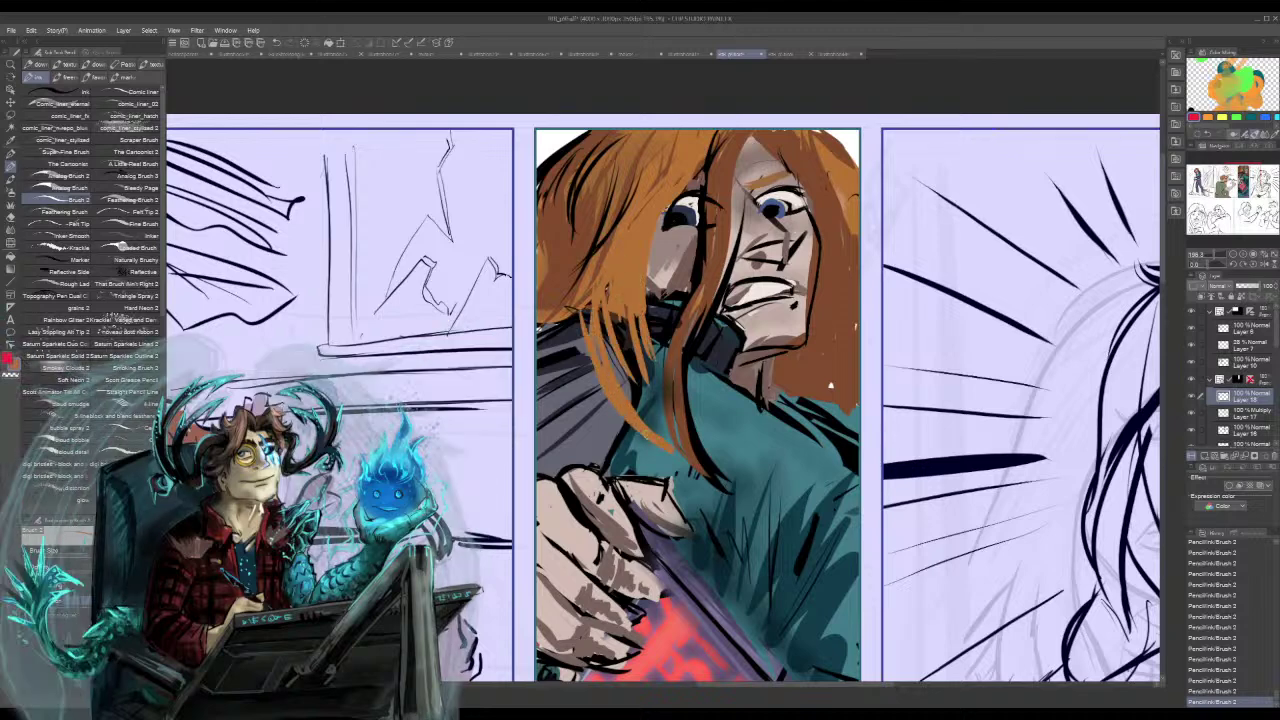
left_click_drag(626, 312, 648, 426)
left_click_drag(604, 276, 616, 378)
left_click_drag(608, 312, 638, 410)
left_click_drag(622, 318, 636, 398)
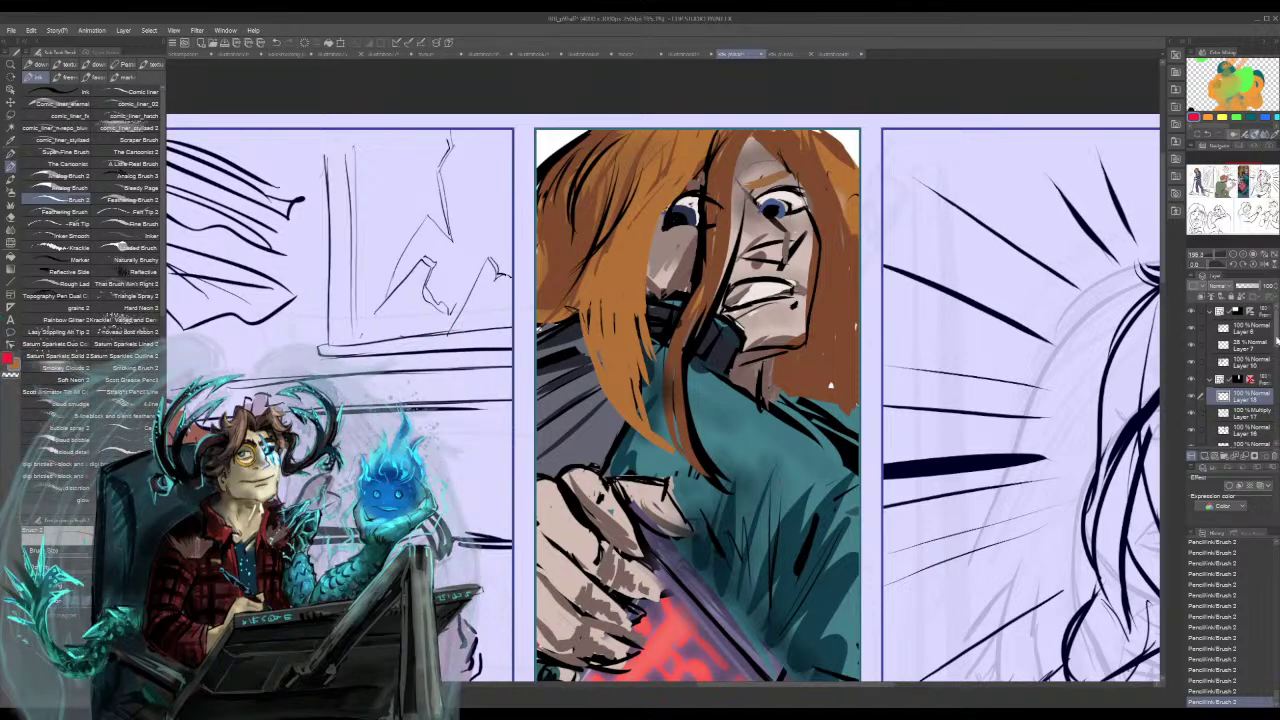
left_click_drag(1277, 341, 1277, 349)
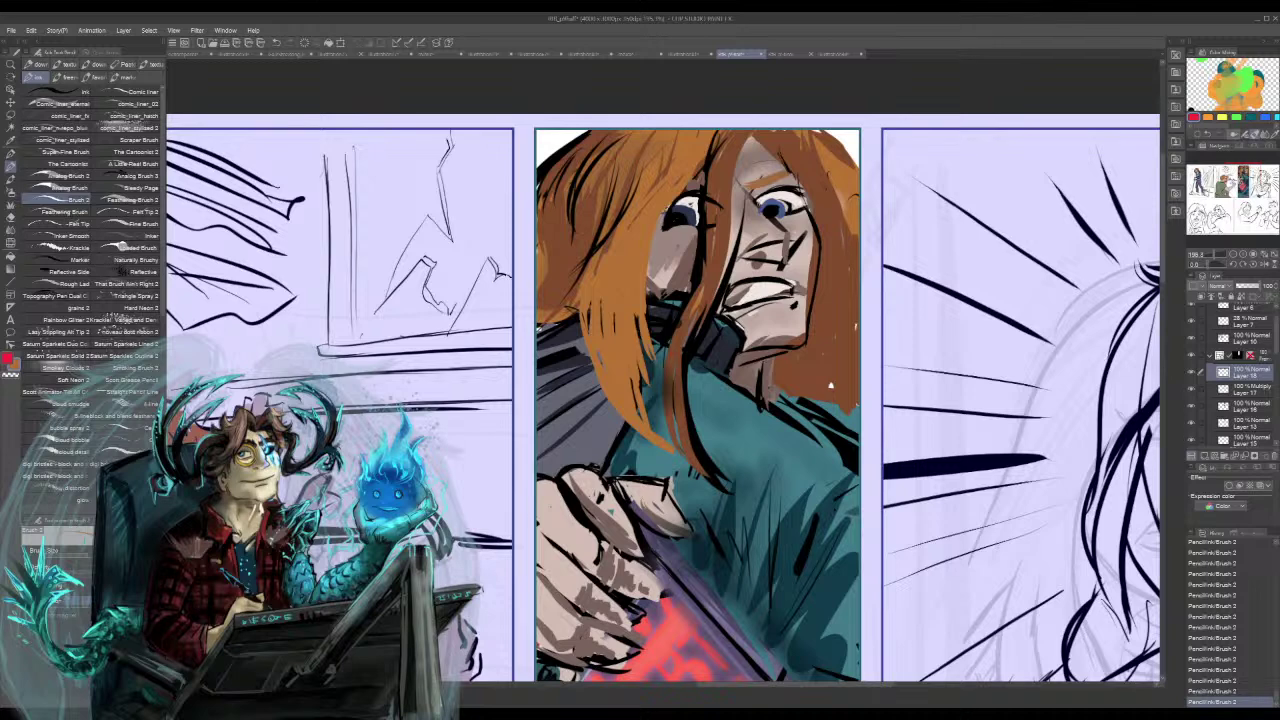
- Erase test strokes over the hair's crown on Layer 14, Layer 2 and Layer 15 to check which layer holds the hair paint
left_click_drag(1277, 349, 1279, 372)
left_click(1226, 403)
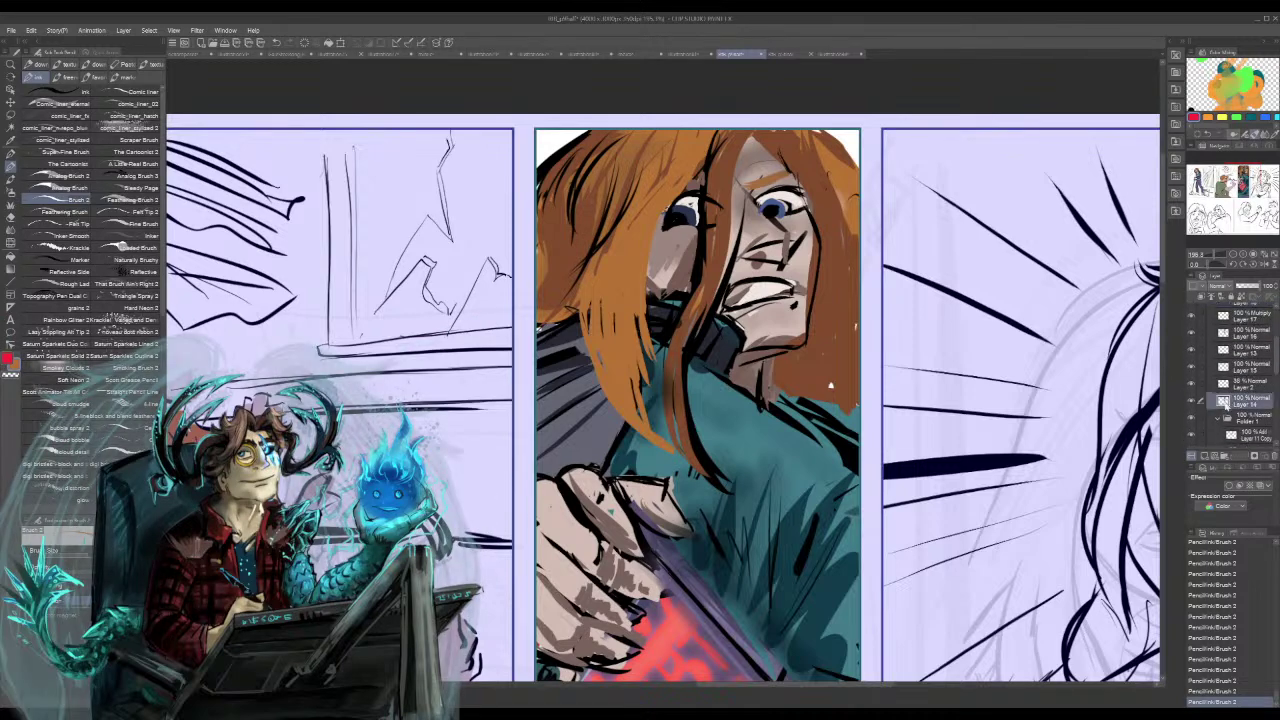
key("ctrl+z")
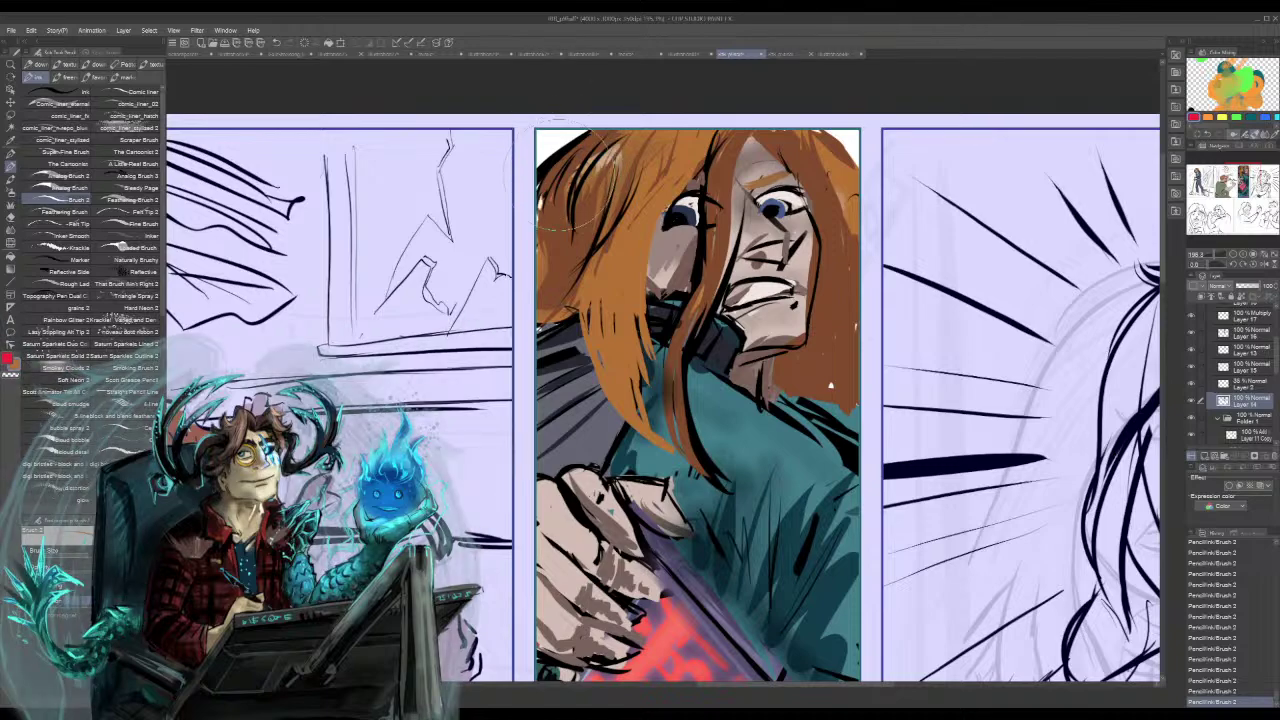
mouse_move(569, 172)
left_mouse_down()
mouse_move(567, 225)
mouse_move(625, 128)
left_mouse_up()
left_click(1238, 388)
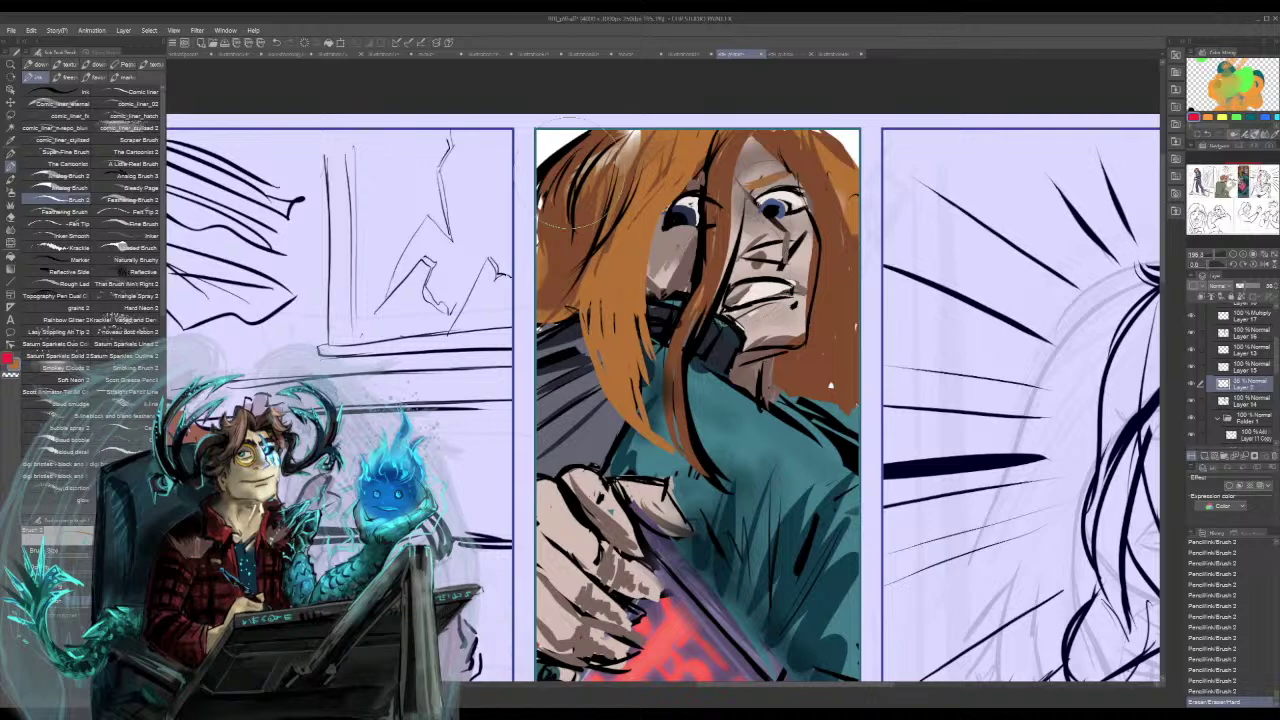
left_click_drag(600, 218, 640, 205)
left_click(1240, 367)
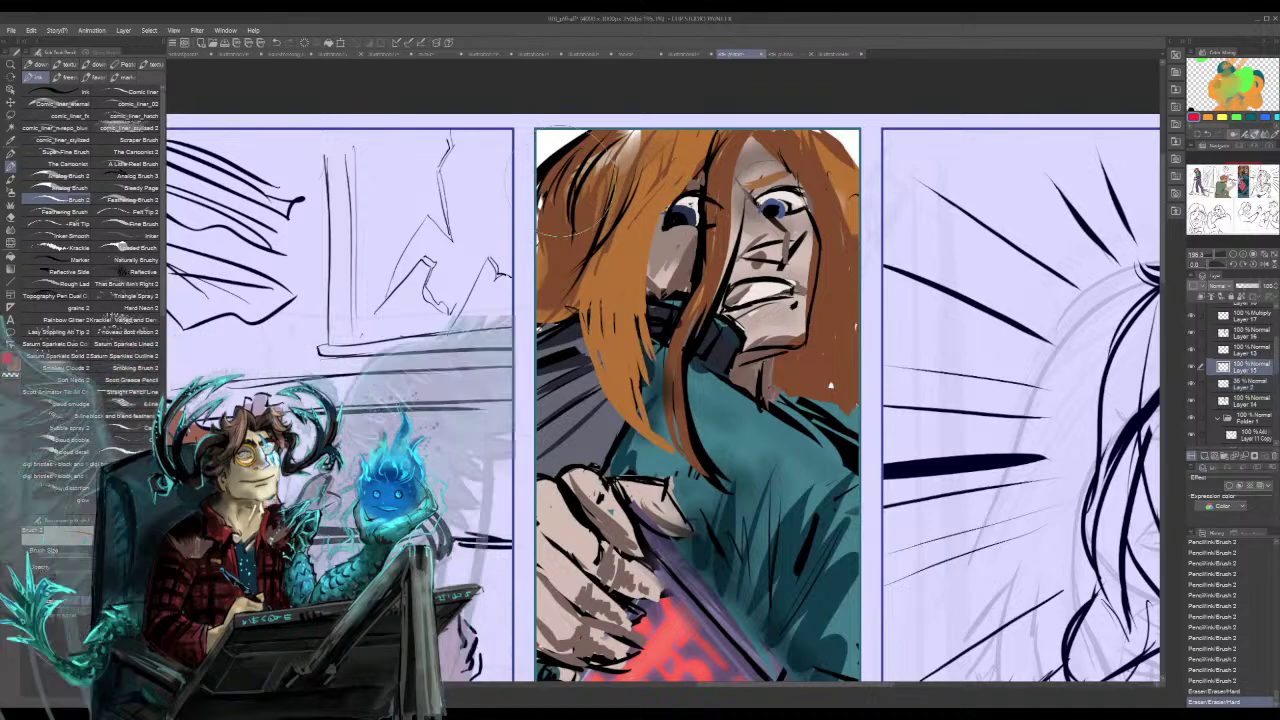
left_click_drag(712, 185, 700, 230)
- Switch from Layer 13 to Layer 16, try a large erasure over the outer crown of the hair, and undo it
left_click(1240, 350)
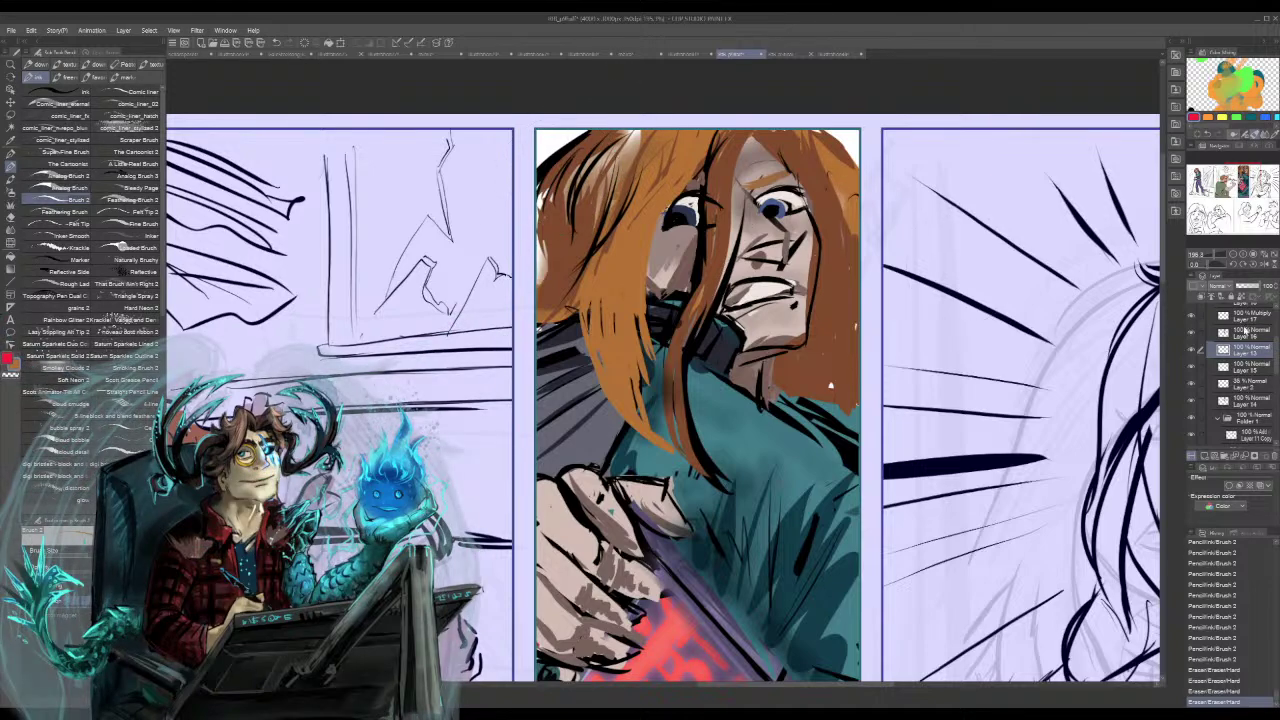
left_click(1240, 333)
left_click_drag(595, 150, 560, 235)
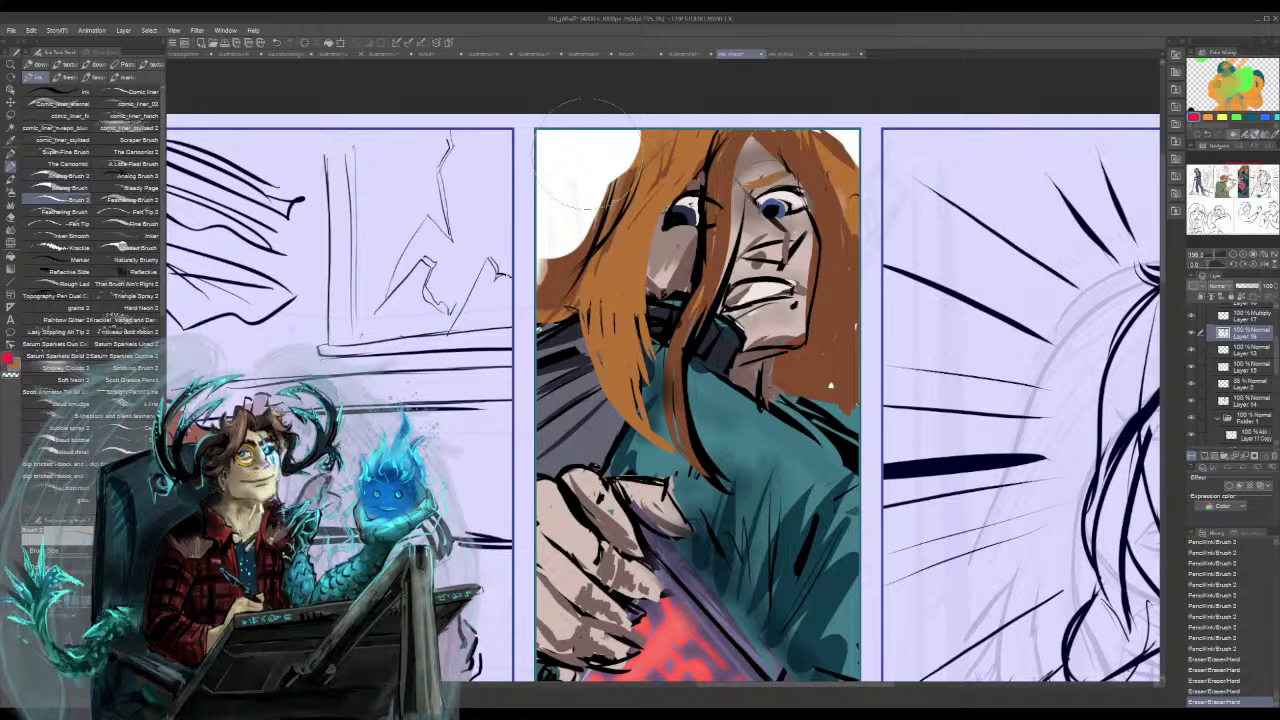
key("ctrl+z")
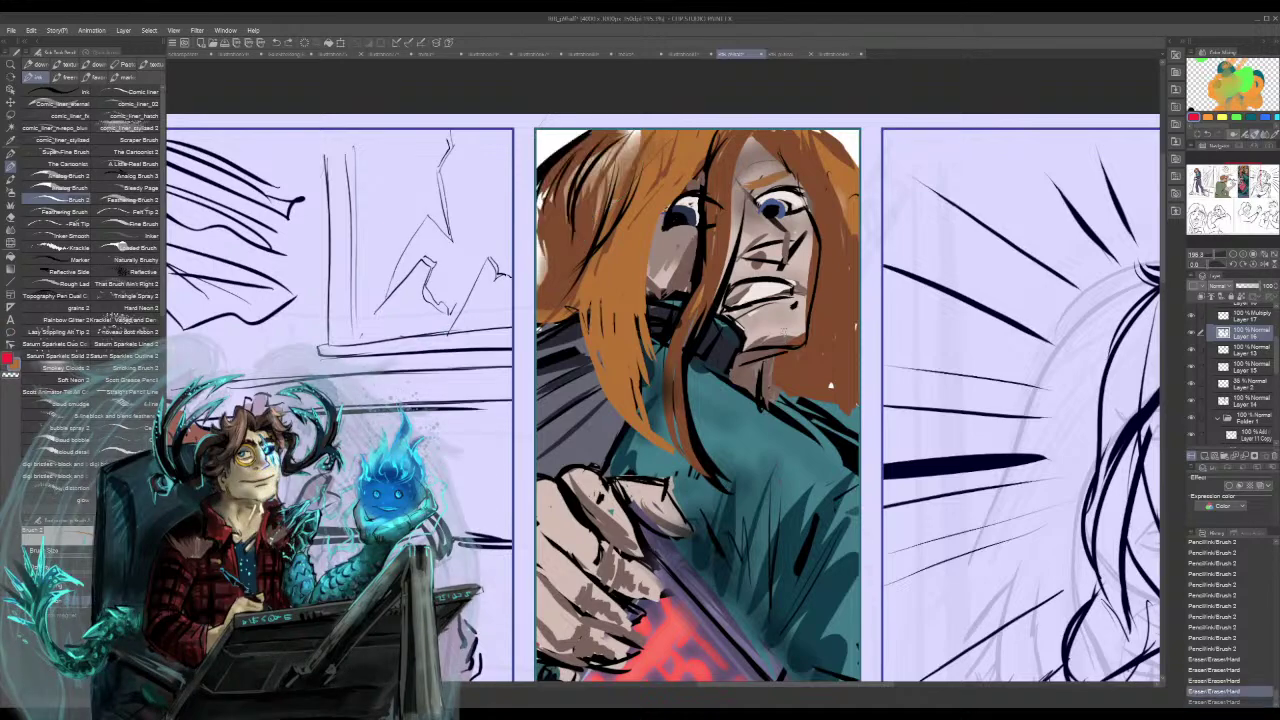
- Erase the excess hair colour along the character's outer hair edges in the middle panel with the hard eraser
left_click_drag(606, 132, 550, 190)
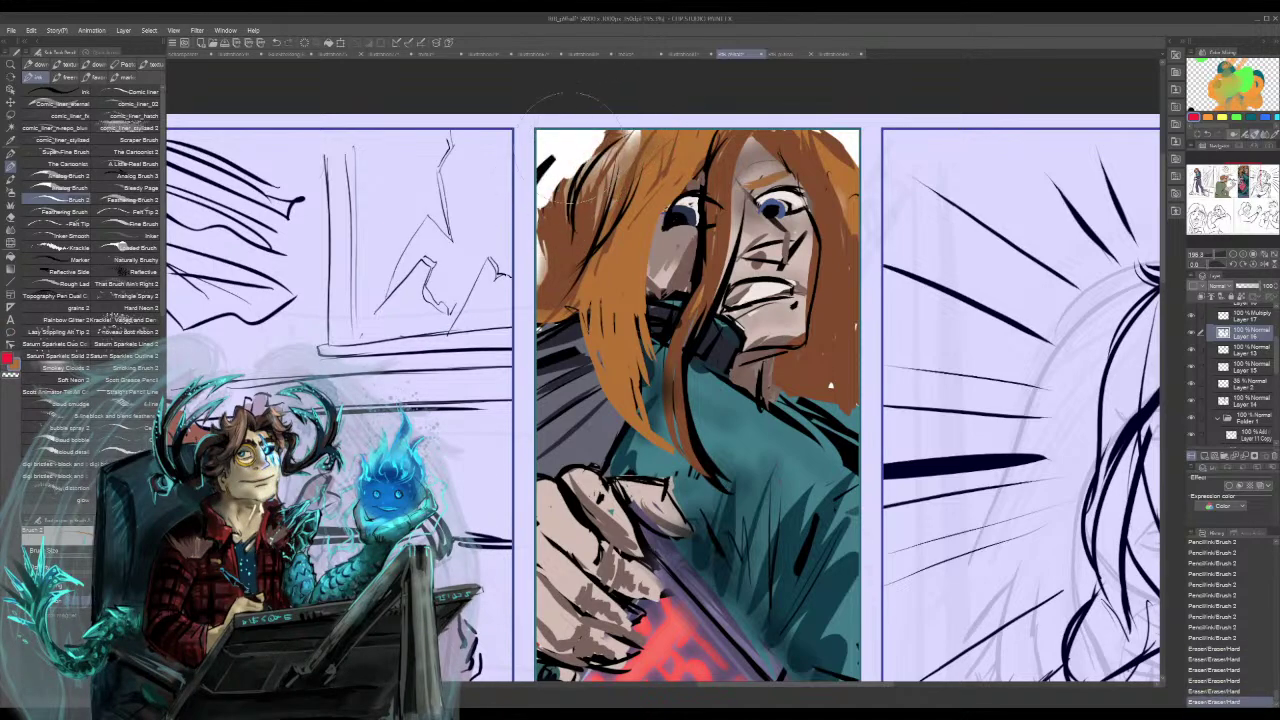
mouse_move(560, 138)
left_mouse_down()
mouse_move(536, 255)
mouse_move(531, 225)
mouse_move(601, 115)
mouse_move(502, 240)
left_mouse_up()
left_click_drag(568, 104, 500, 248)
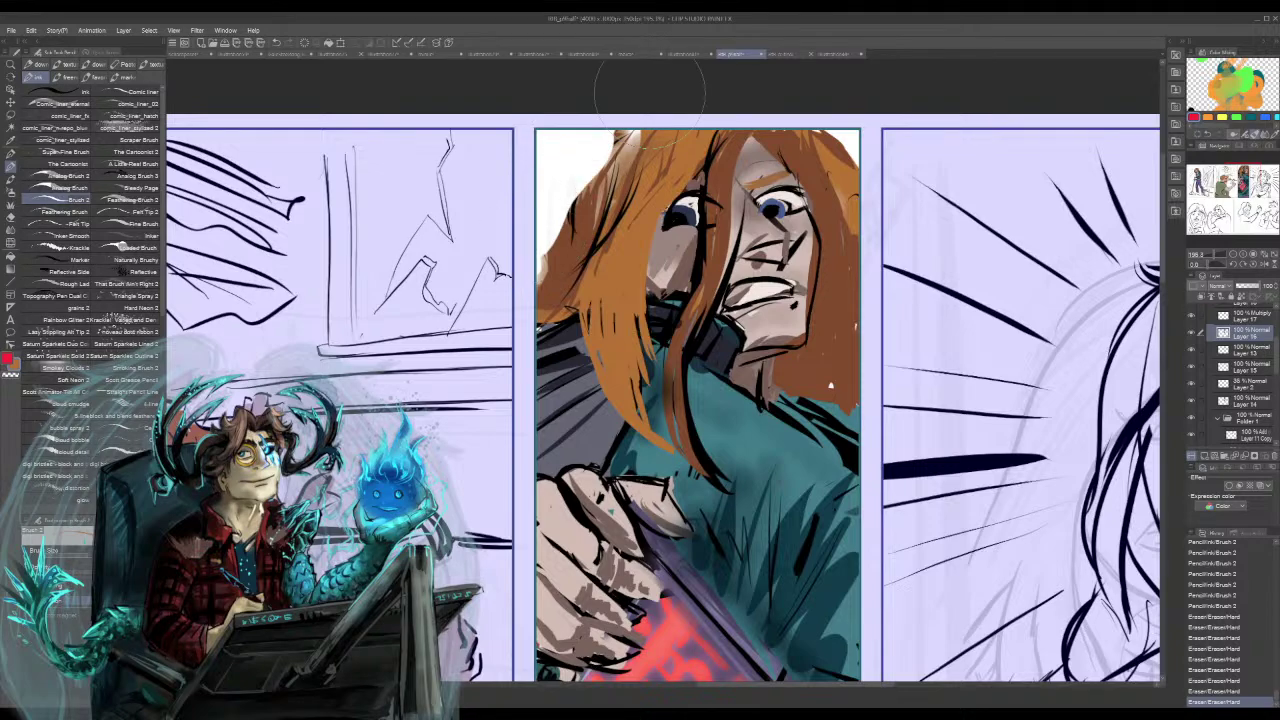
key("ctrl+z")
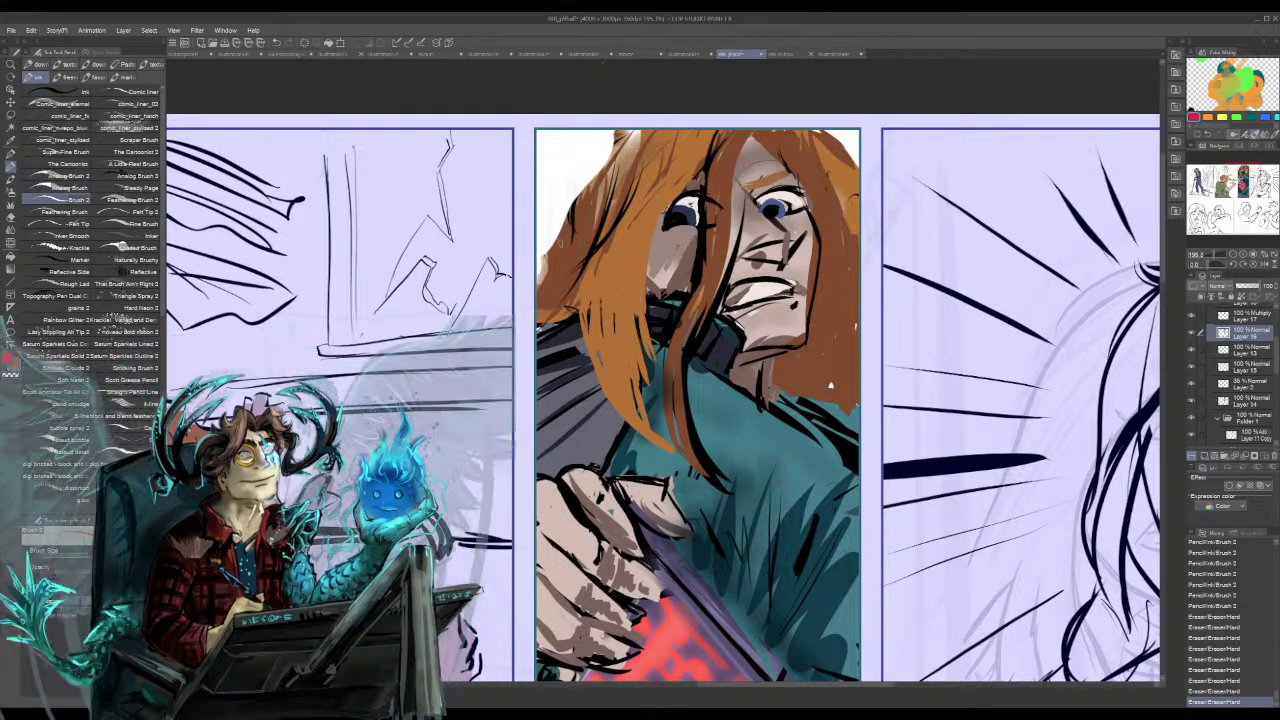
mouse_move(577, 128)
left_mouse_down()
mouse_move(556, 150)
mouse_move(572, 138)
mouse_move(550, 290)
left_mouse_up()
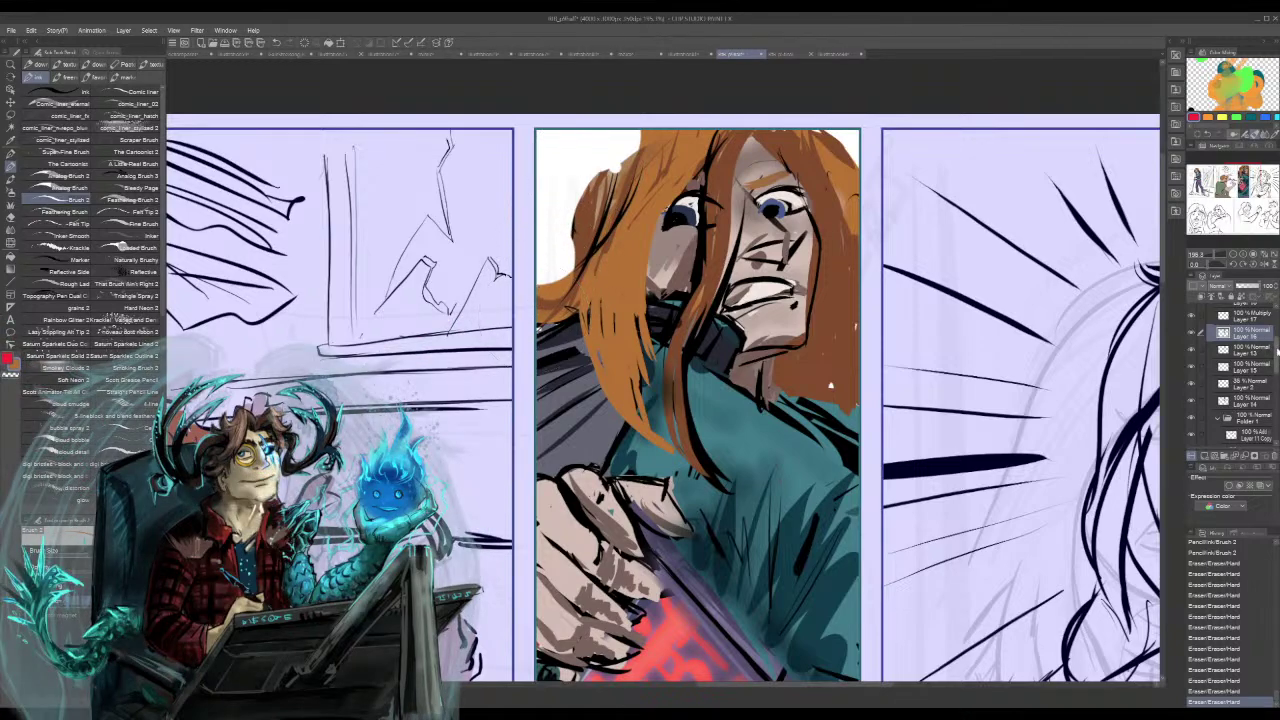
left_click_drag(1277, 358, 1277, 346)
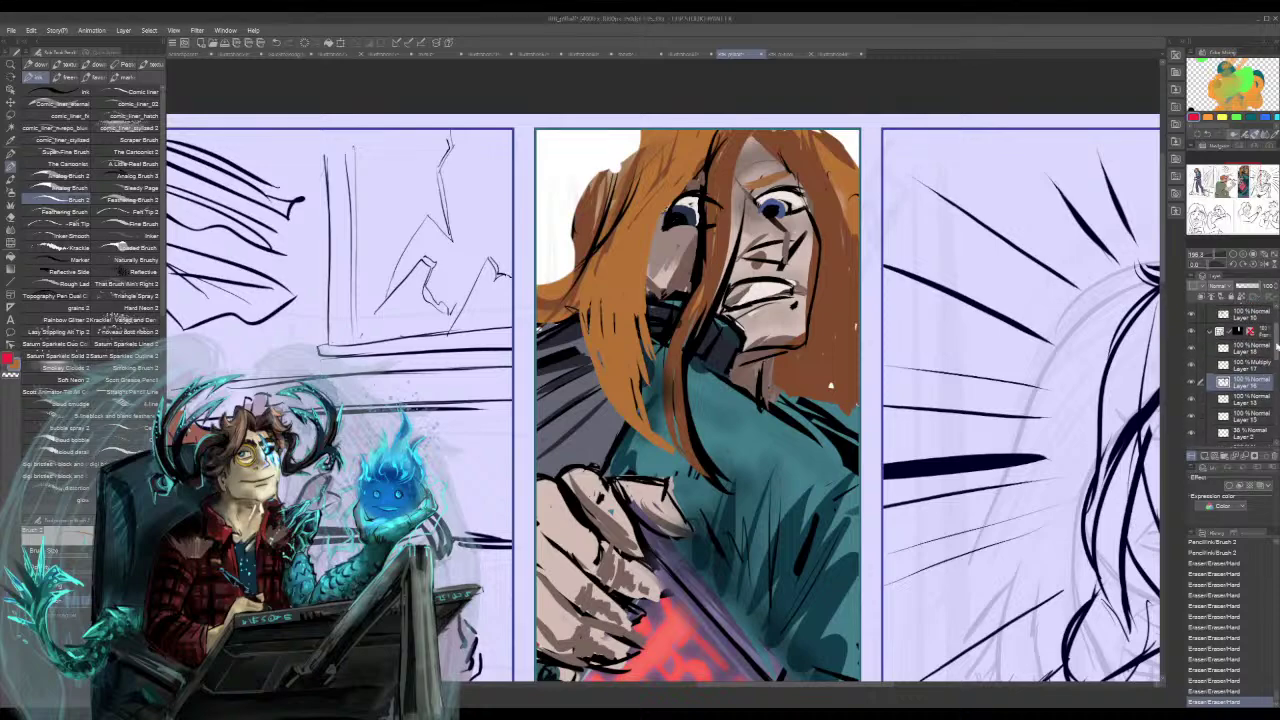
left_click_drag(822, 142, 845, 240)
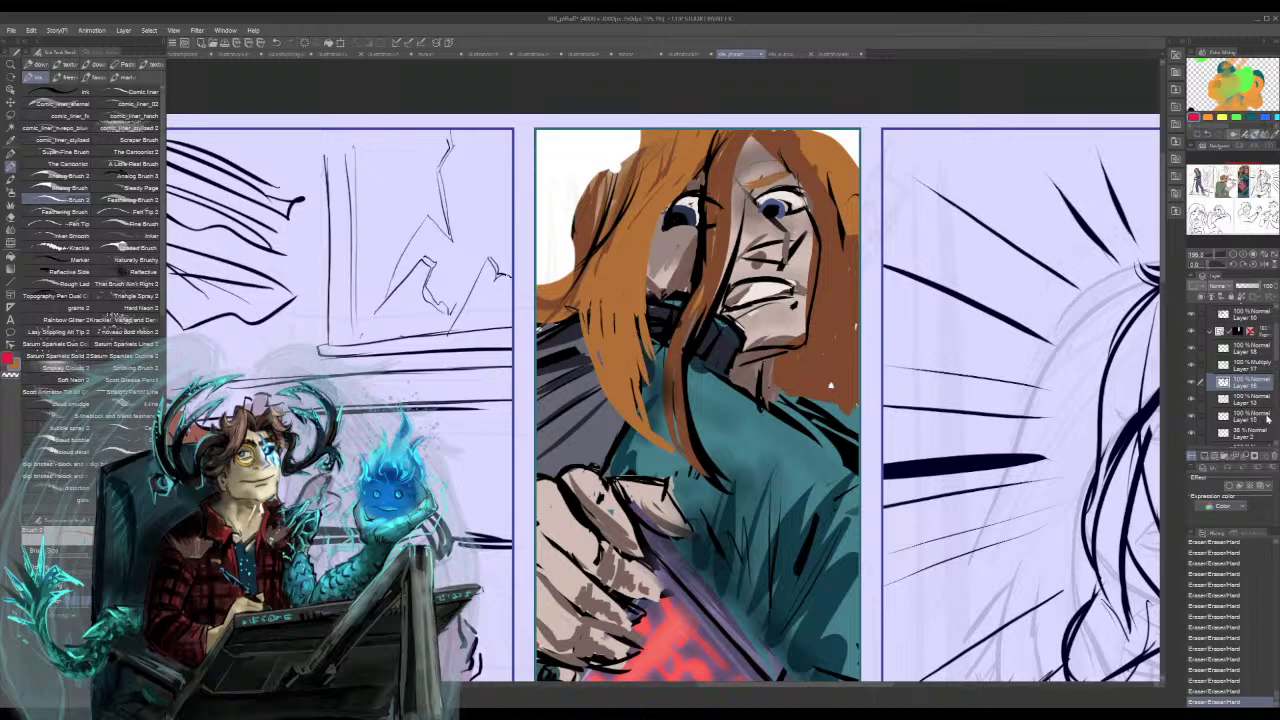
- Select Layer 14 and erase the leftover hair colour at the right edge and top of the character's head
left_click(1245, 364)
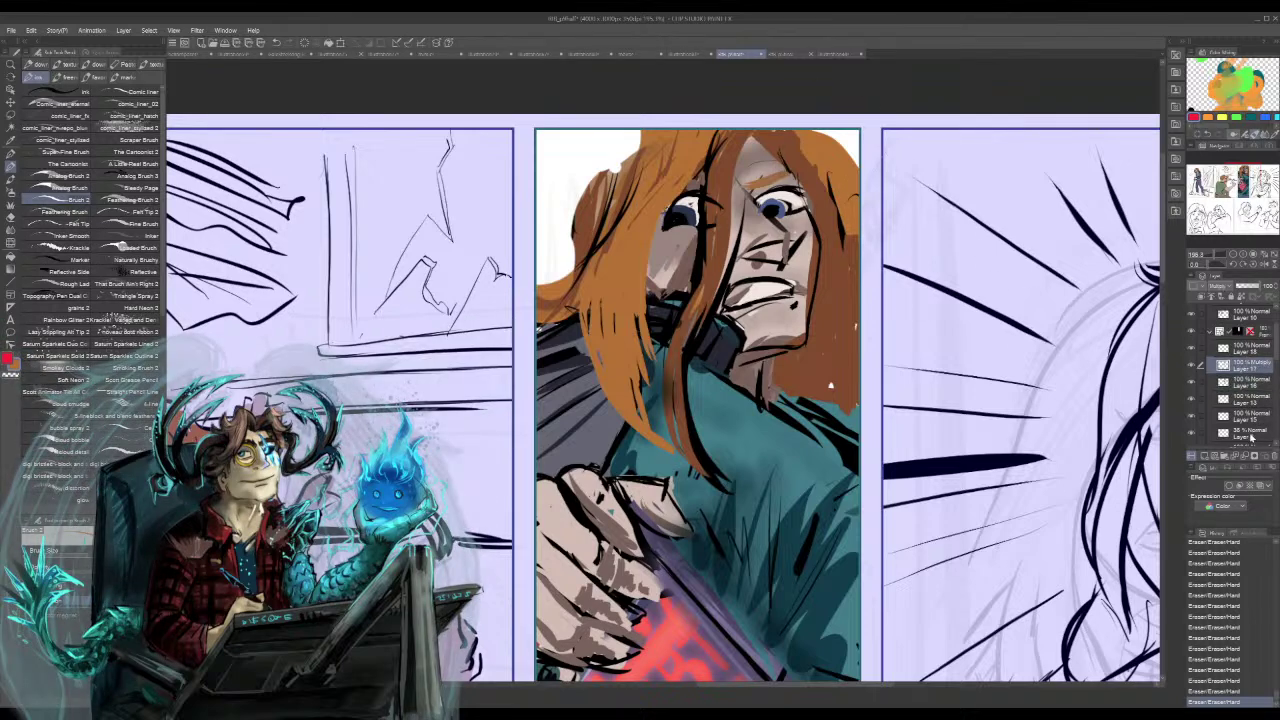
left_click(1250, 433)
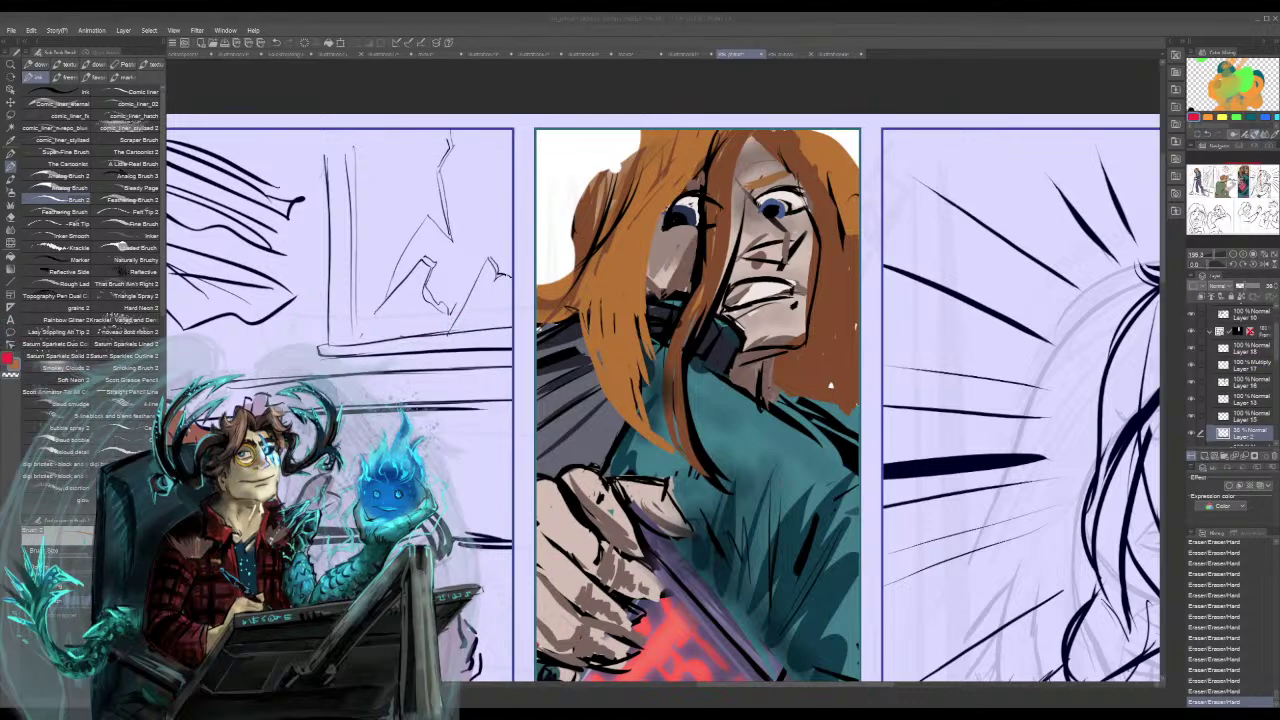
left_click(1277, 428)
left_click(1255, 378)
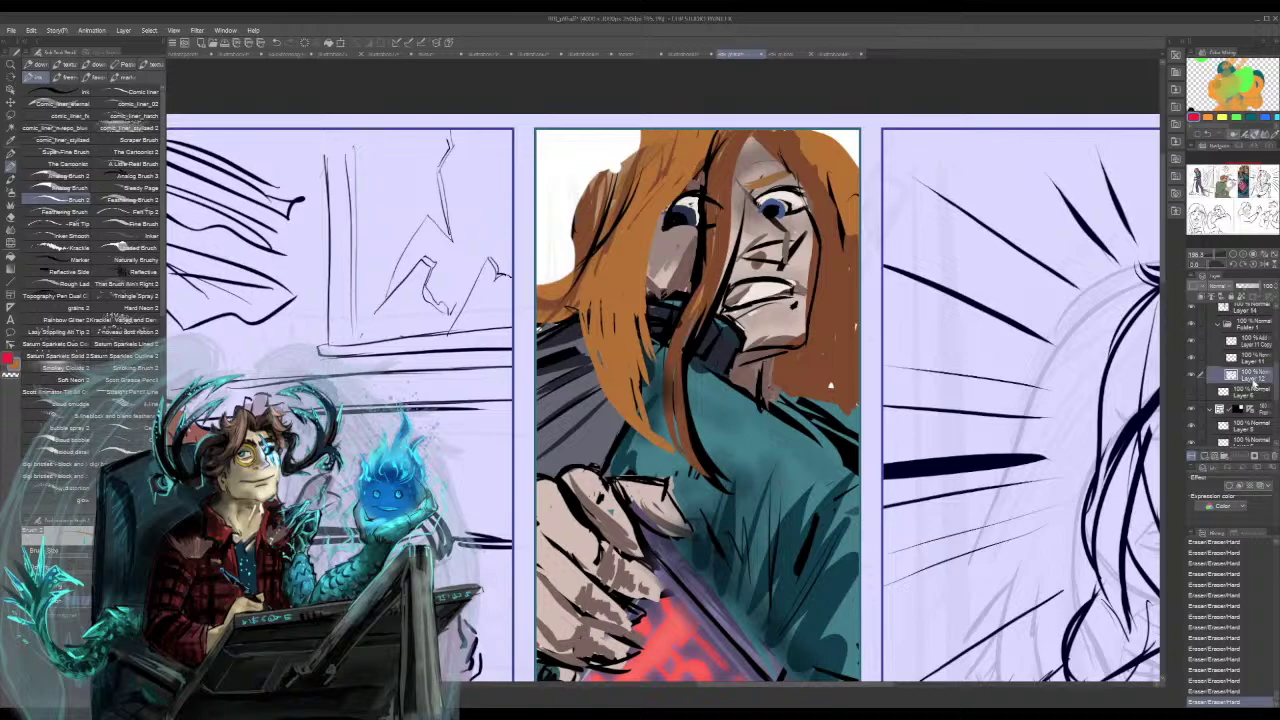
left_click(1250, 358)
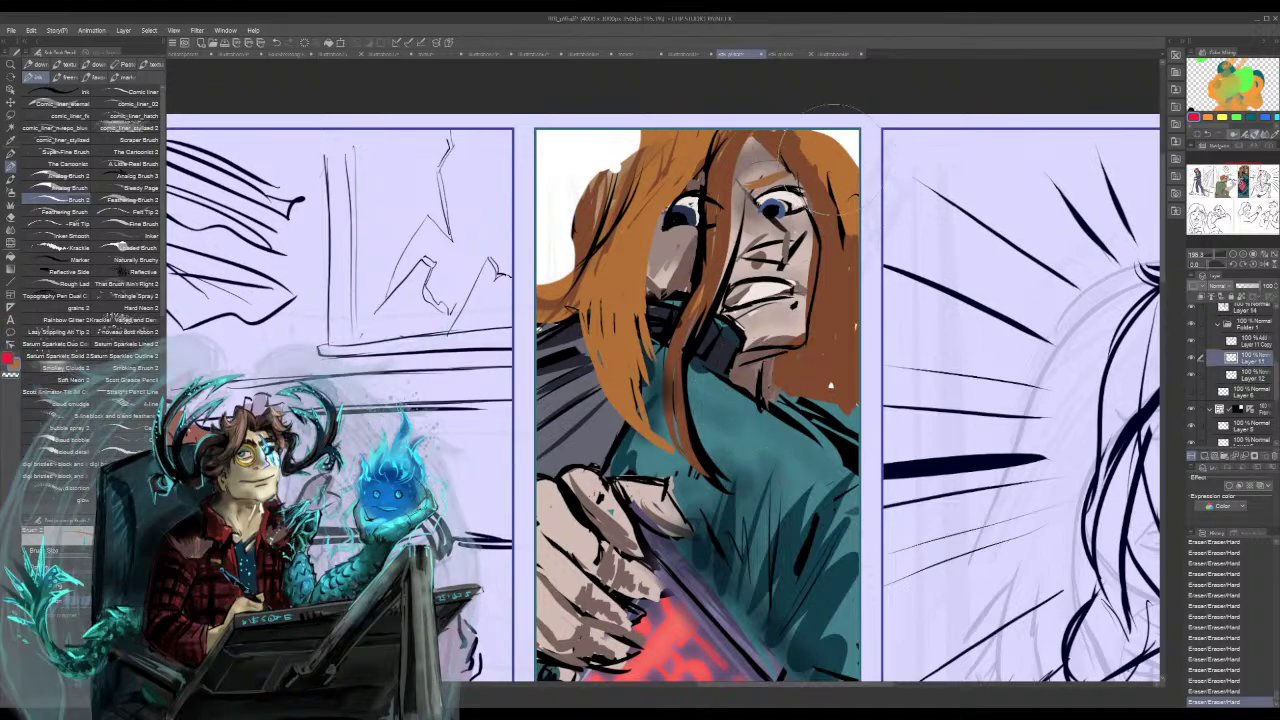
left_click(1255, 393)
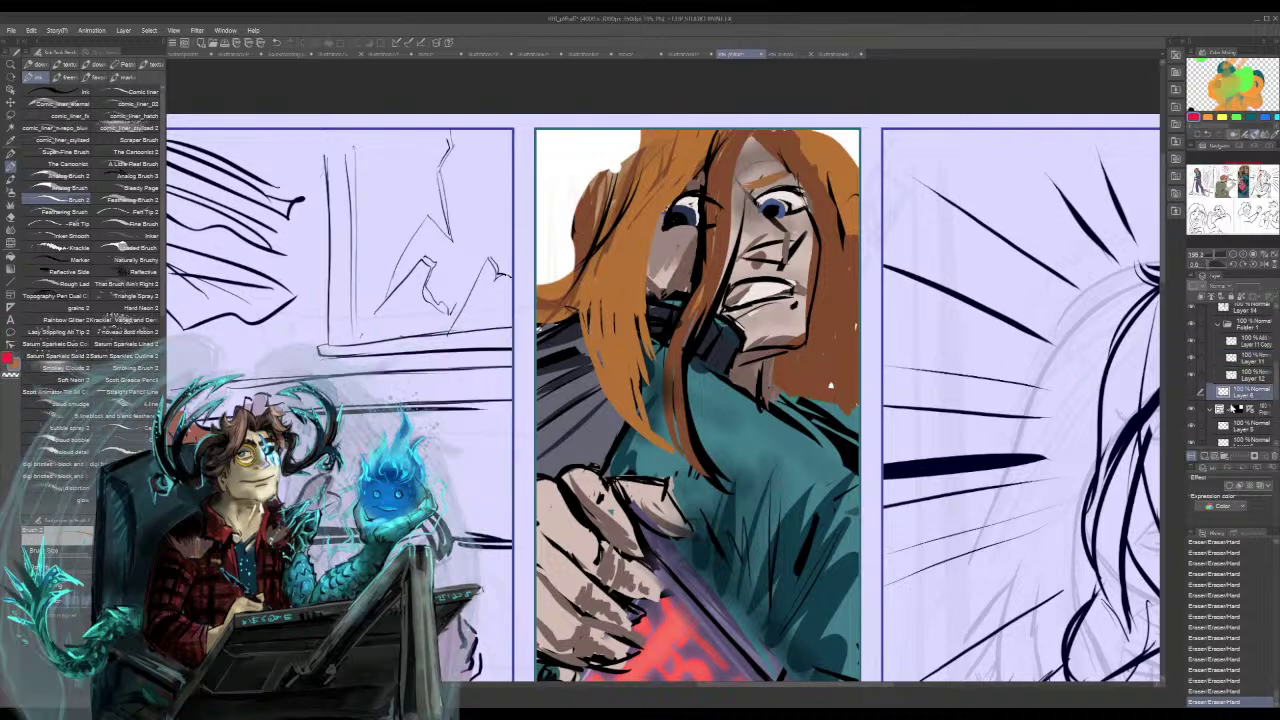
left_click(1255, 344)
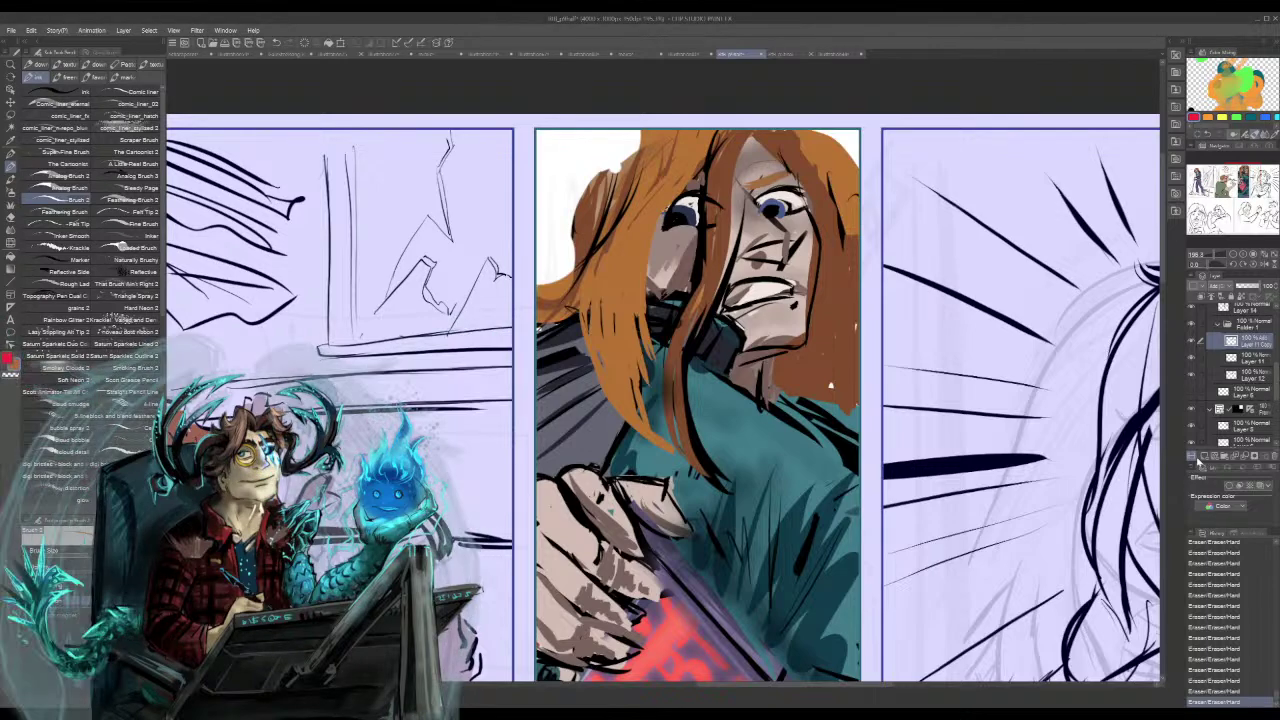
left_click_drag(1275, 389, 1276, 354)
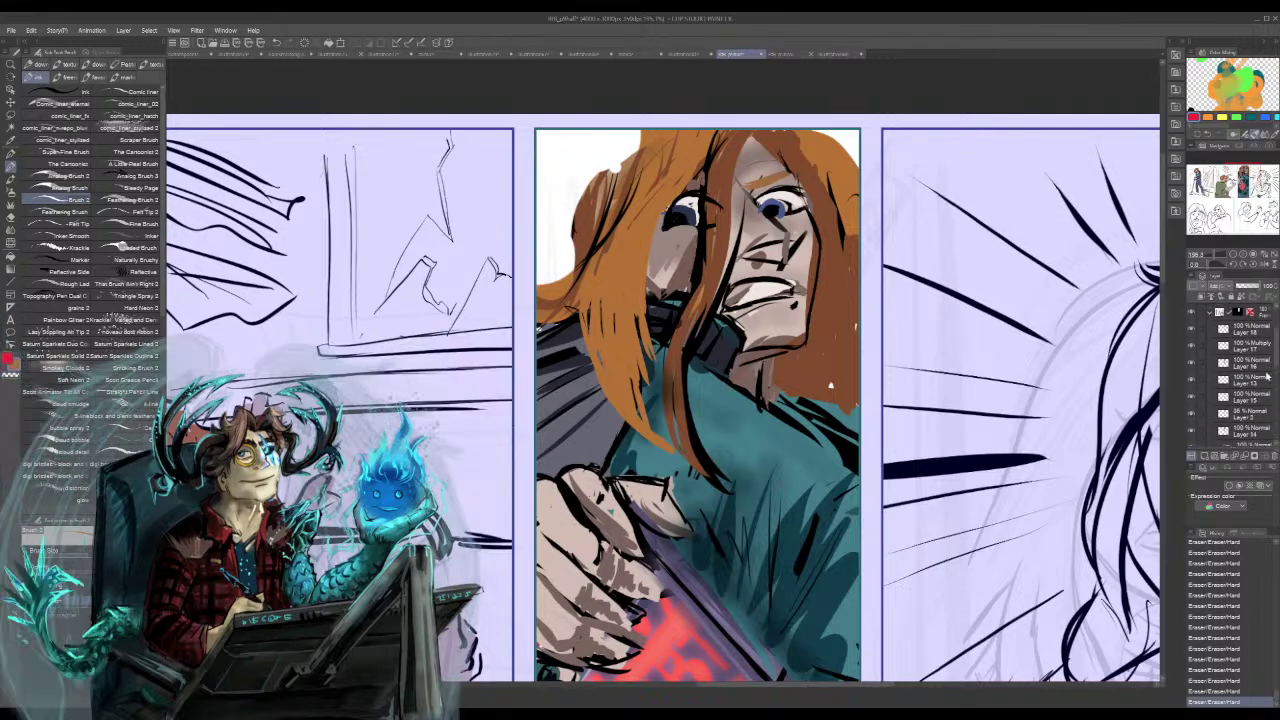
left_click(1238, 434)
mouse_move(847, 150)
left_mouse_down()
mouse_move(841, 160)
mouse_move(817, 136)
mouse_move(868, 205)
left_mouse_up()
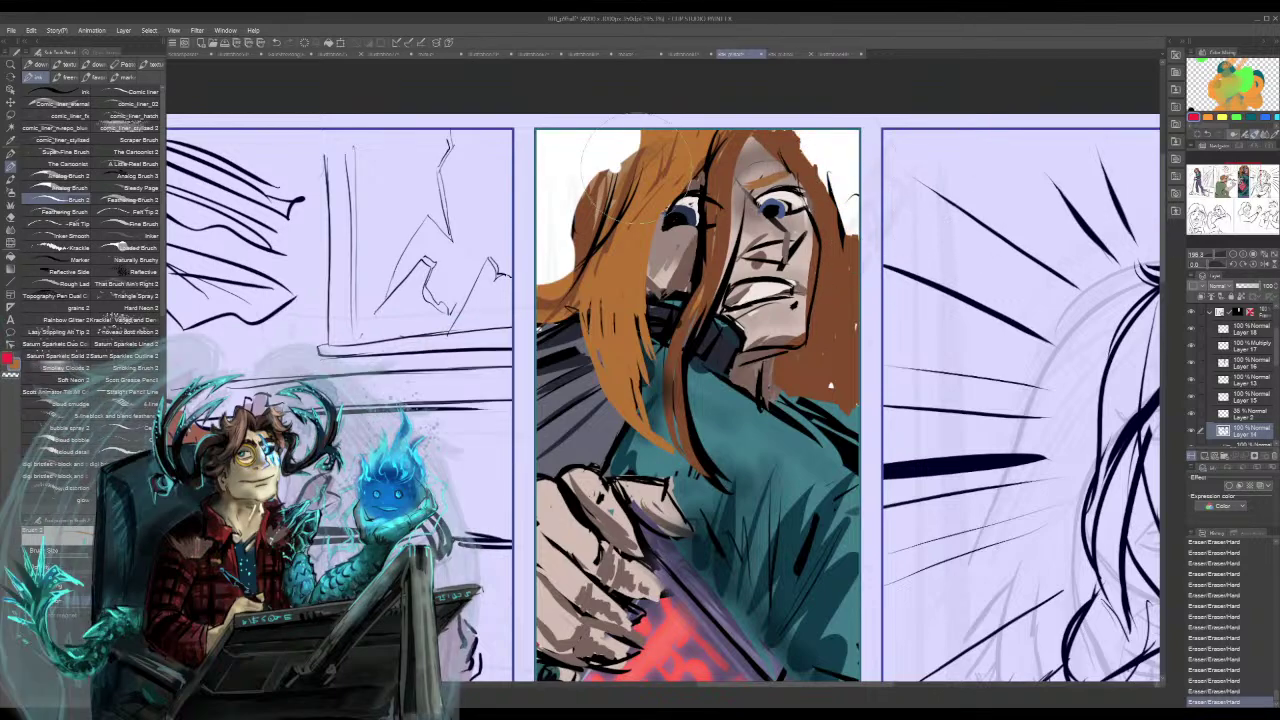
left_click_drag(654, 118, 632, 133)
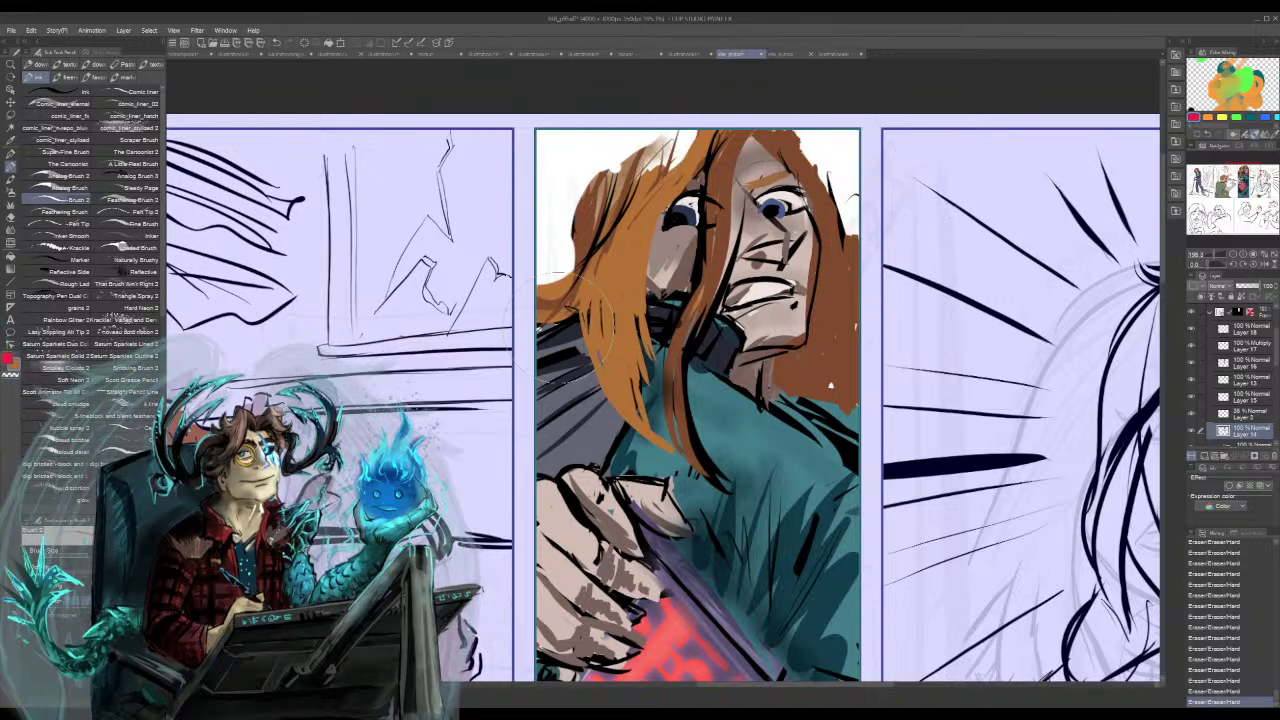
- Draw the new curved outer contour of the hair left of the face in brown on Layer 18 with Brush 2
left_click(828, 344, "alt")
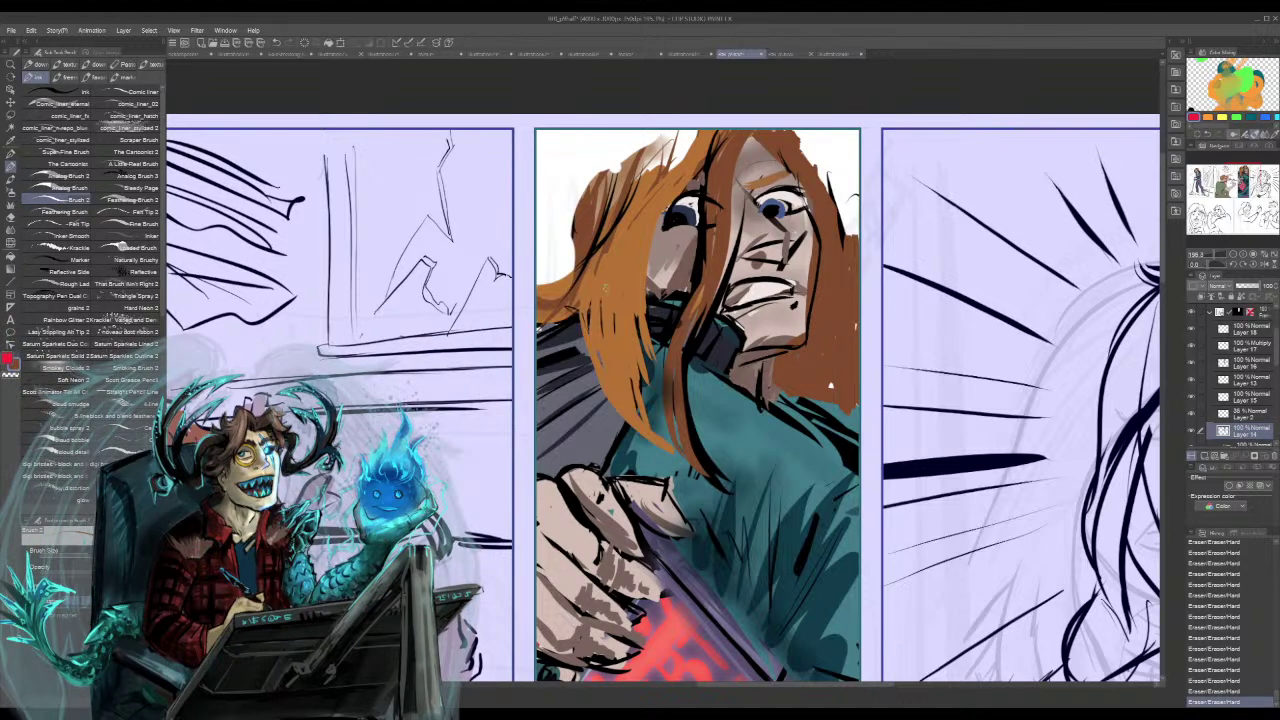
left_click(1250, 330)
left_click_drag(573, 280, 660, 135)
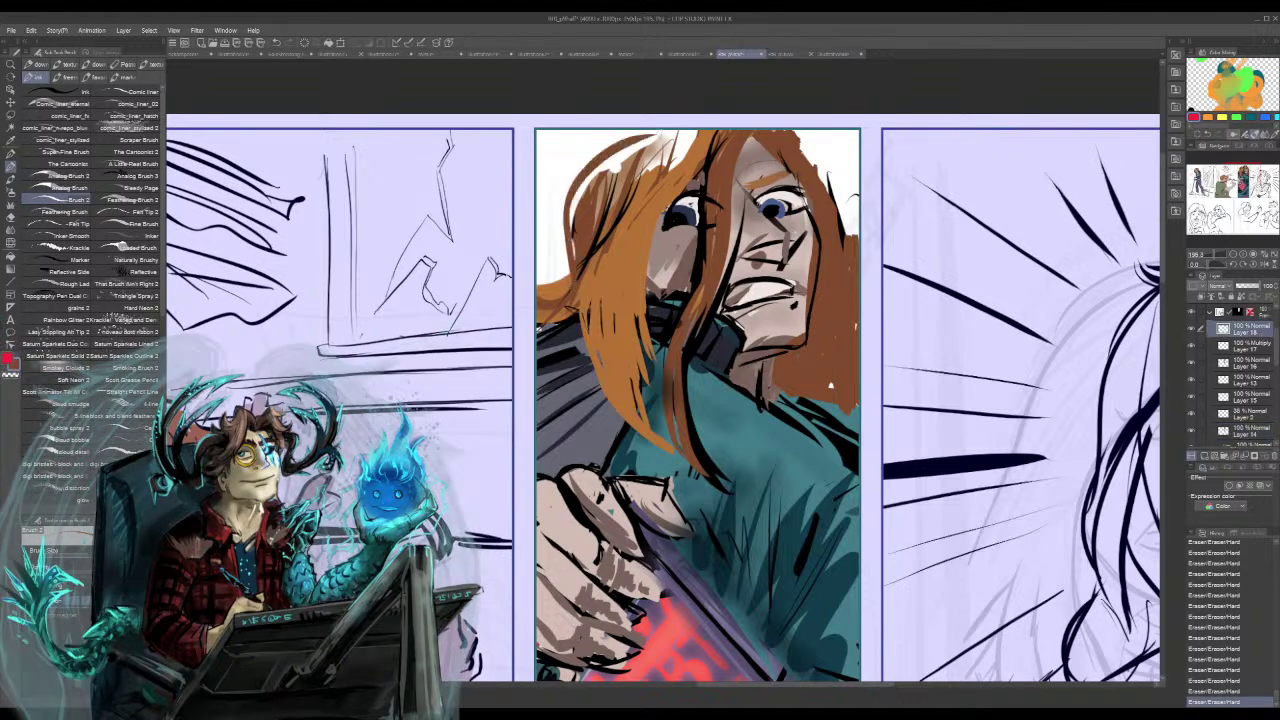
key("ctrl+z")
key("ctrl+z")
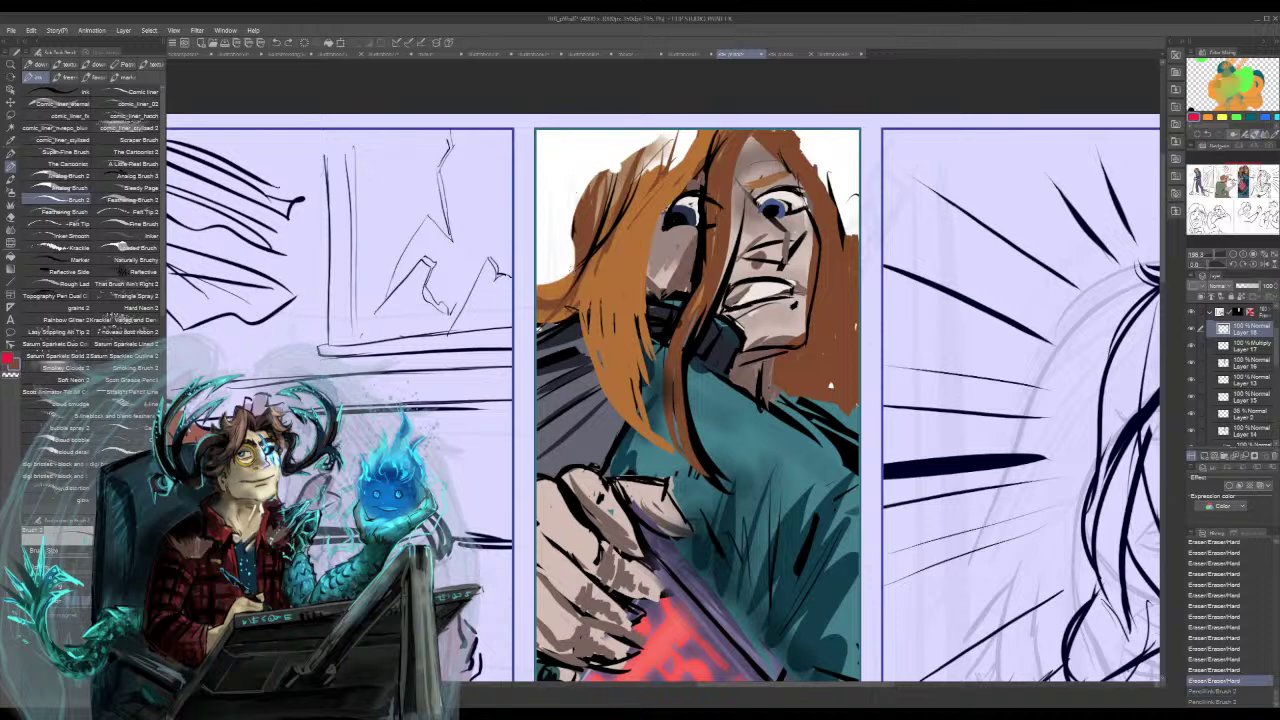
left_click_drag(571, 275, 602, 131)
key("ctrl+z")
mouse_move(578, 270)
left_mouse_down()
mouse_move(563, 229)
mouse_move(635, 130)
left_mouse_up()
left_click_drag(565, 199, 575, 167)
left_click_drag(574, 236, 656, 131)
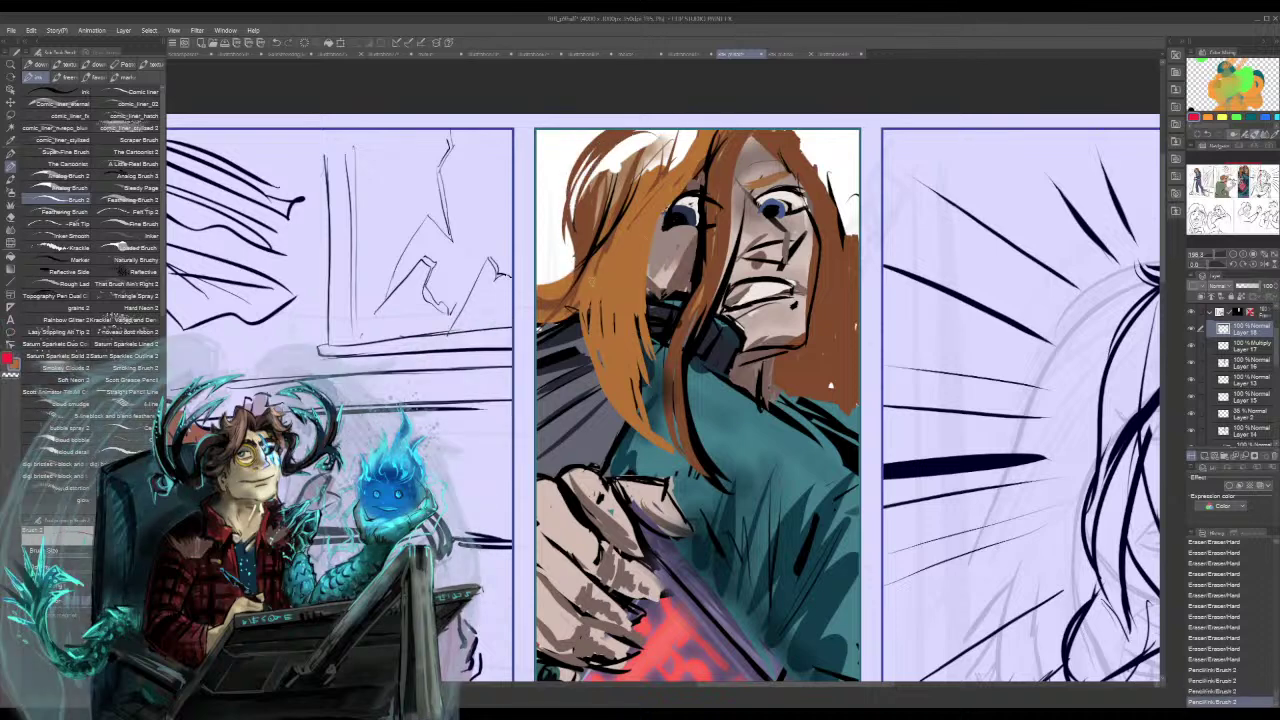
left_click_drag(581, 224, 641, 133)
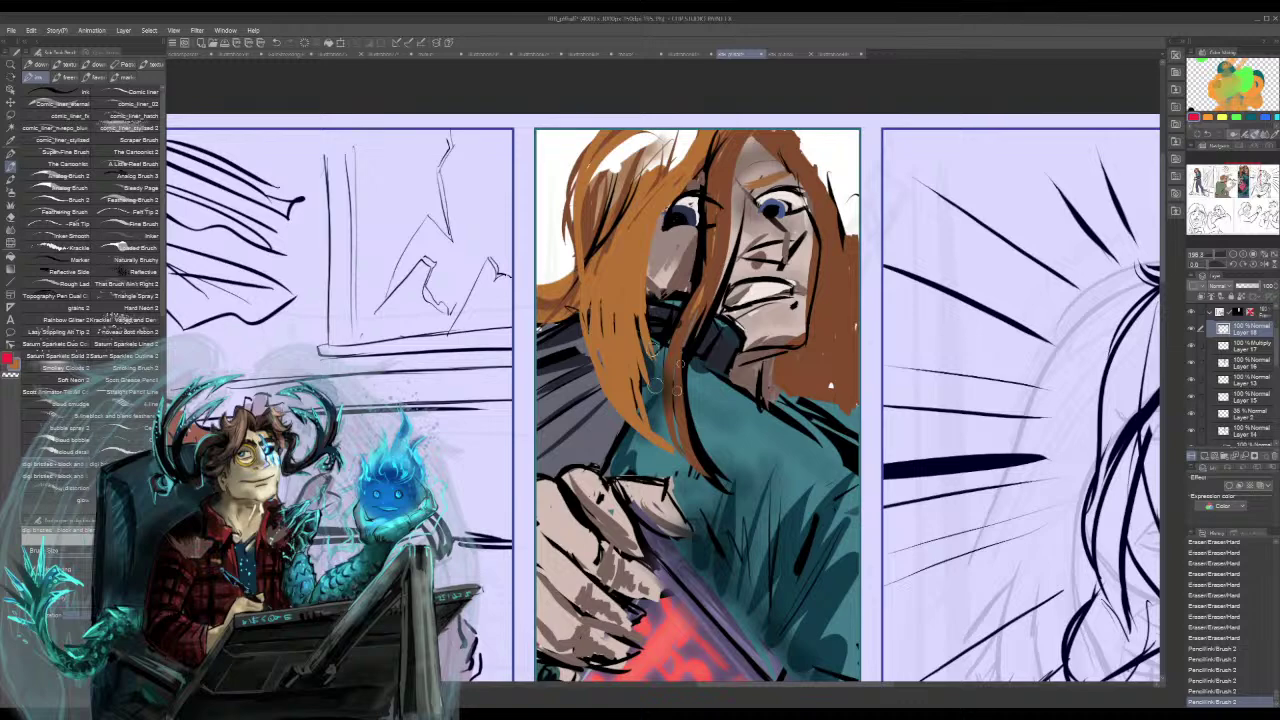
- Fill the hair left of the face with orange strokes using the digi bristles block and blend brush
left_click_drag(664, 140, 573, 298)
key("ctrl+z")
mouse_move(660, 138)
left_mouse_down()
mouse_move(584, 272)
mouse_move(592, 262)
left_mouse_up()
left_click_drag(628, 190, 608, 256)
left_click_drag(680, 152, 642, 192)
left_click_drag(668, 154, 612, 230)
mouse_move(688, 146)
left_mouse_down()
mouse_move(642, 196)
mouse_move(610, 226)
left_mouse_up()
left_click_drag(646, 160, 603, 224)
left_click_drag(606, 154, 572, 208)
left_click_drag(586, 314, 564, 334)
left_click_drag(576, 286, 540, 324)
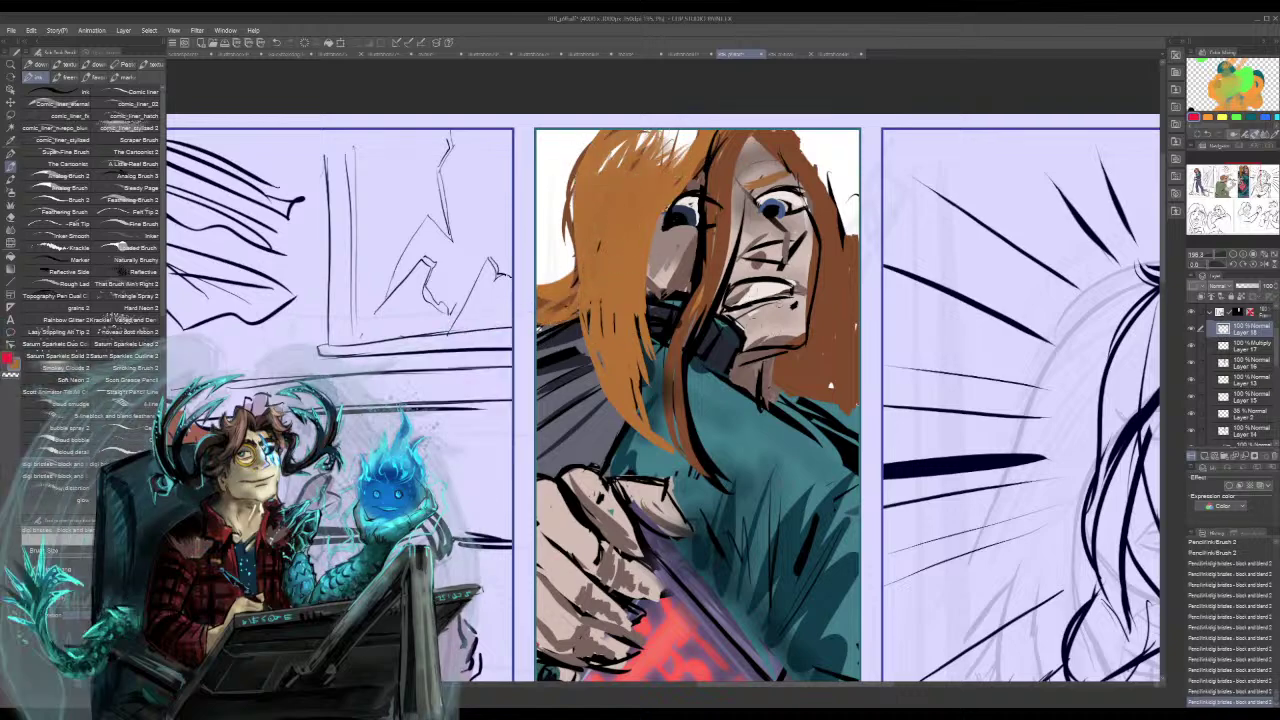
left_click_drag(795, 165, 826, 262)
left_click_drag(809, 364, 811, 400)
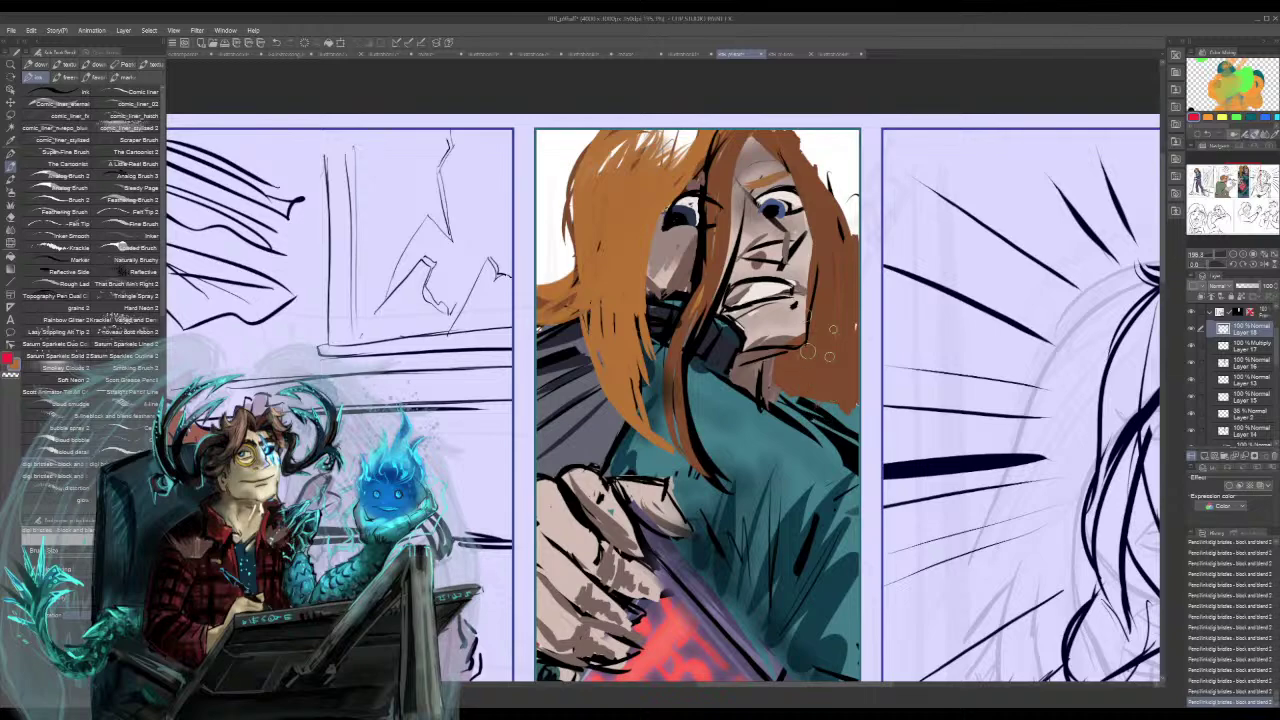
key("ctrl+z")
key("ctrl+z")
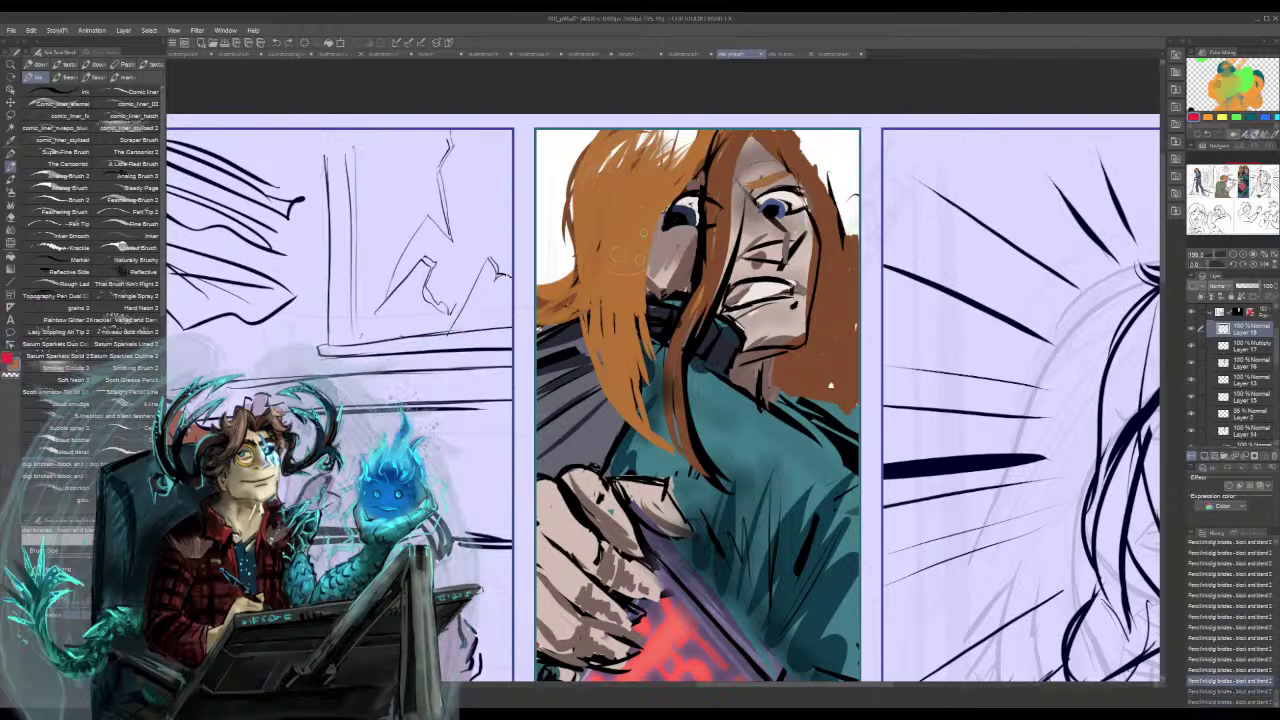
- Add bristle strokes to the hair right of the face and erase its outer part down to a narrower lock
left_click_drag(826, 201, 834, 254)
left_click_drag(808, 176, 831, 242)
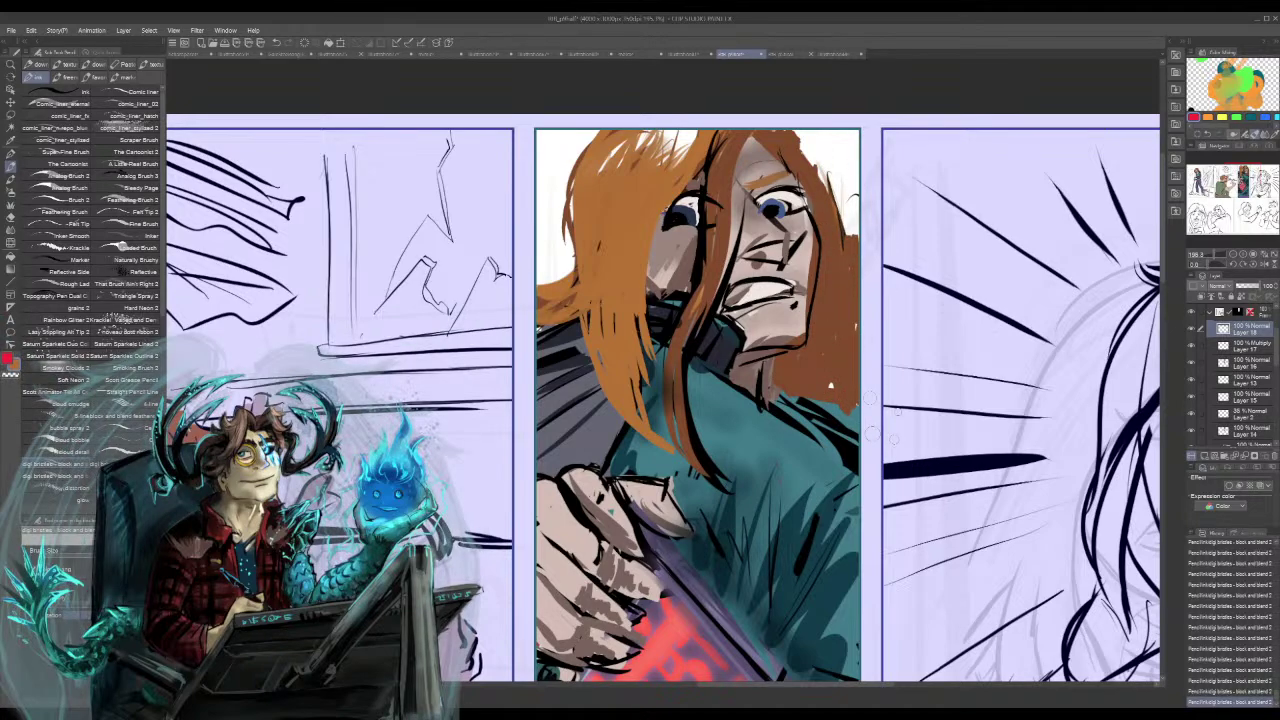
left_click_drag(850, 254, 842, 412)
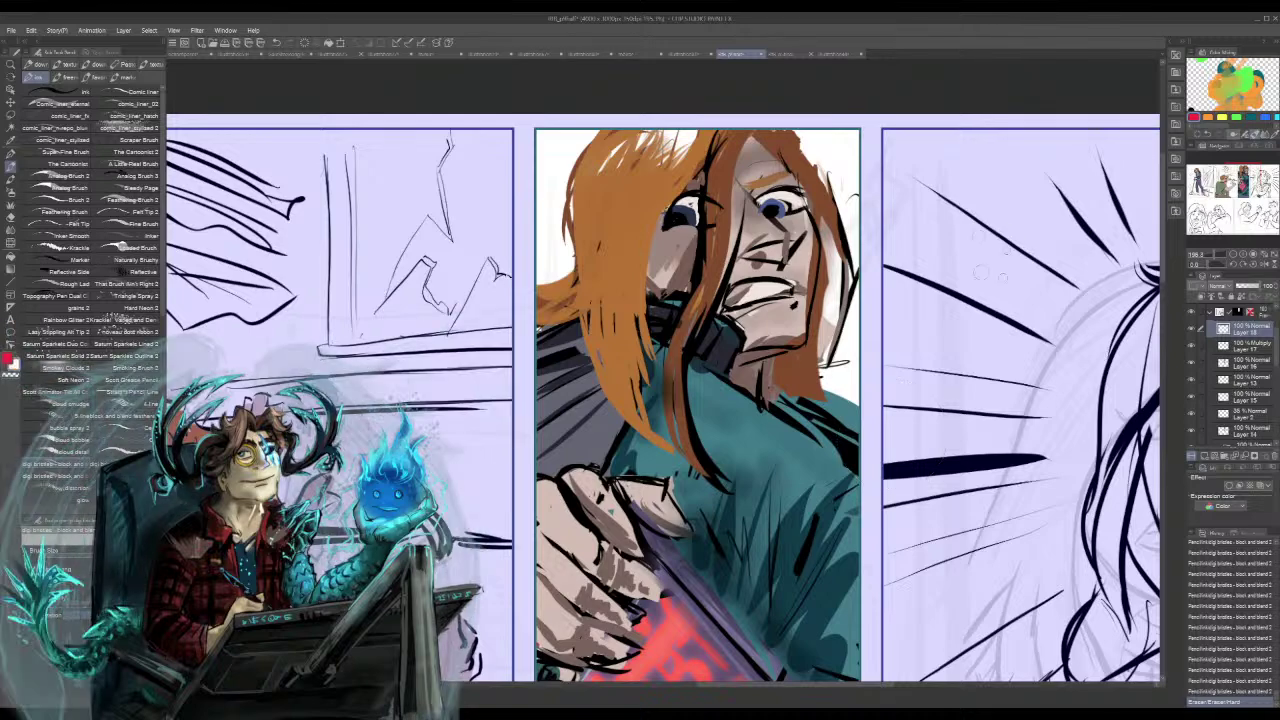
mouse_move(811, 184)
left_mouse_down()
mouse_move(840, 242)
mouse_move(829, 364)
mouse_move(846, 392)
mouse_move(839, 416)
left_mouse_up()
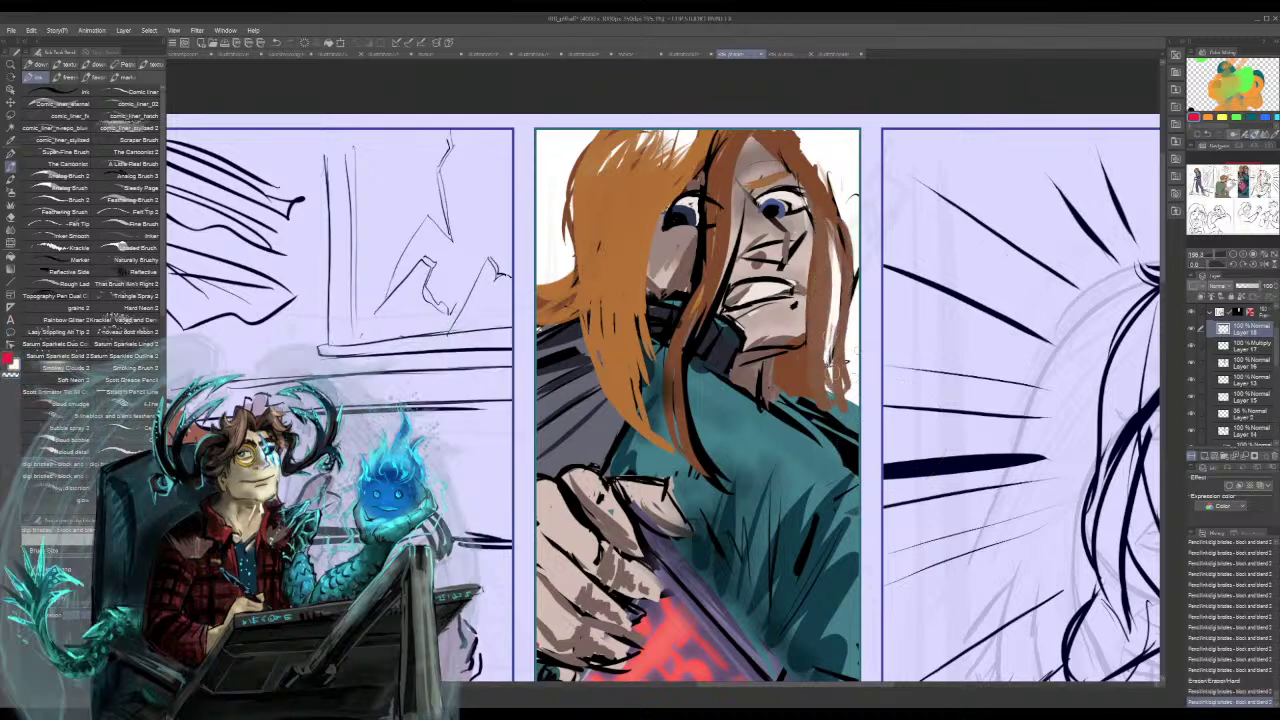
key("ctrl+z")
key("ctrl+z")
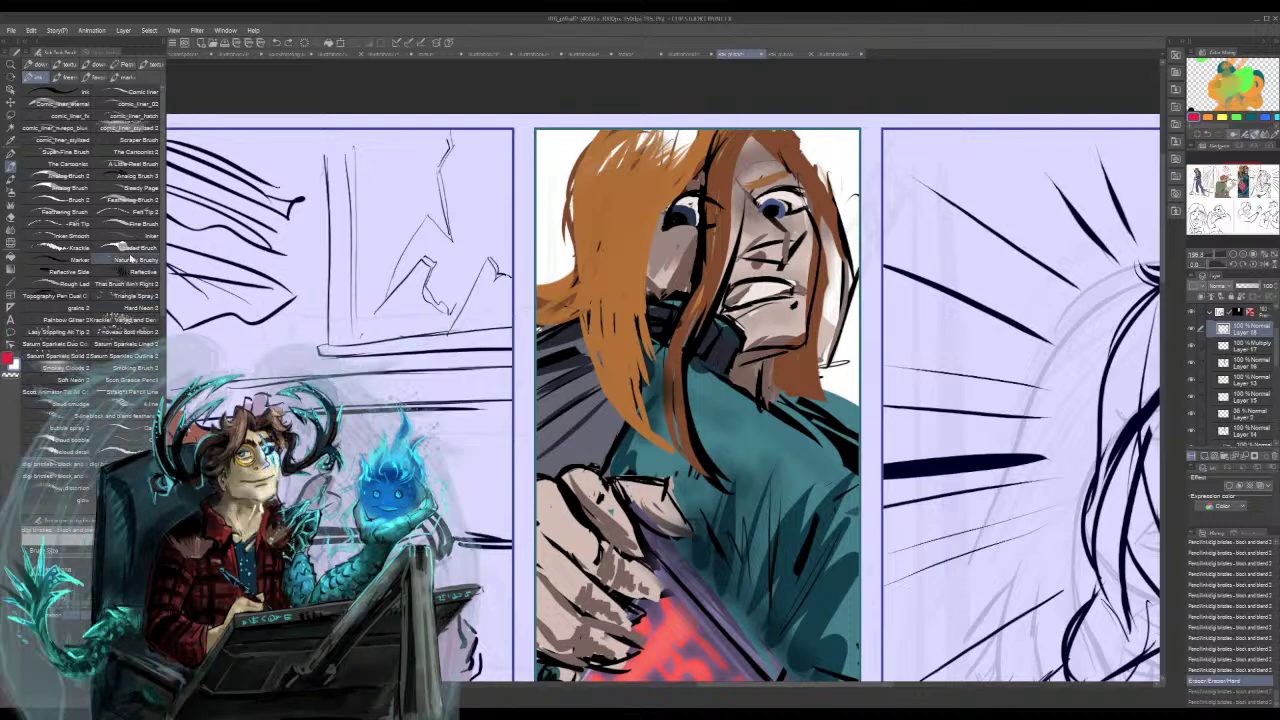
- Paint a long tapering lock down the right side of the face and over the shoulder with the Loaded Brush
left_click(127, 247)
mouse_move(833, 206)
left_mouse_down()
mouse_move(826, 339)
mouse_move(816, 332)
mouse_move(813, 346)
left_mouse_up()
left_click(812, 368, "alt")
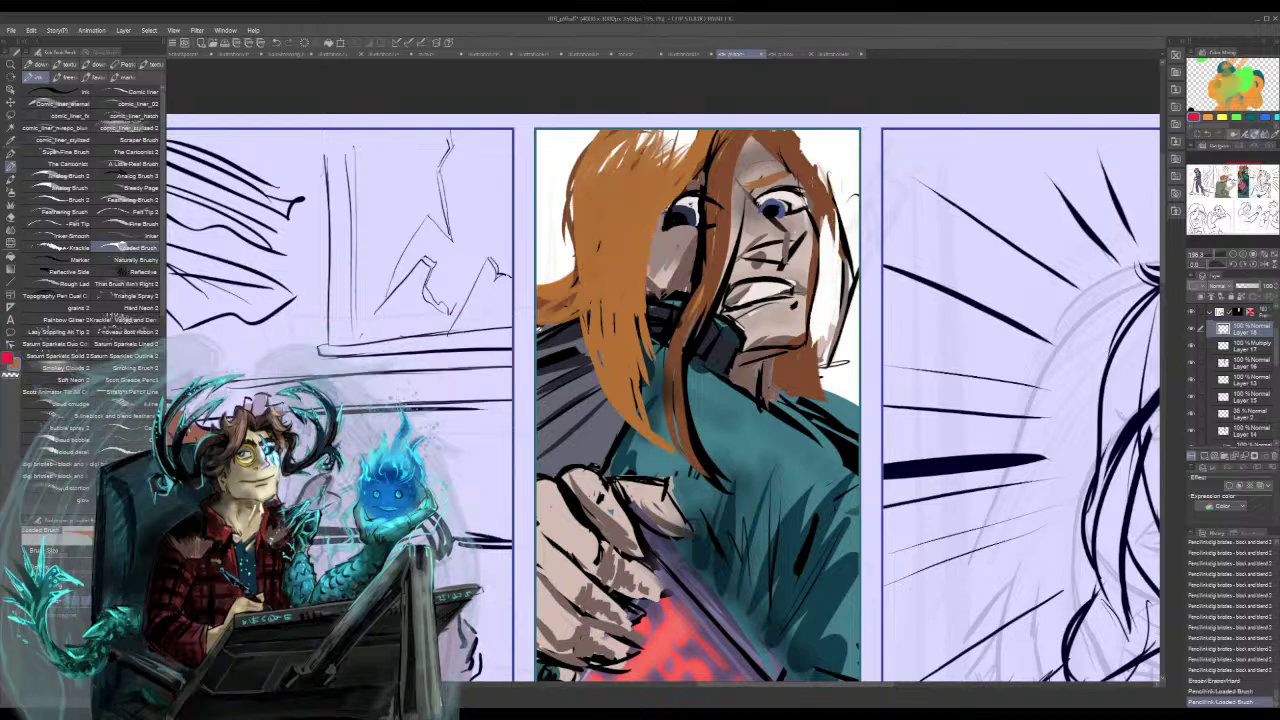
left_click_drag(814, 180, 826, 352)
key("ctrl+z")
key("ctrl+z")
left_click_drag(838, 216, 814, 396)
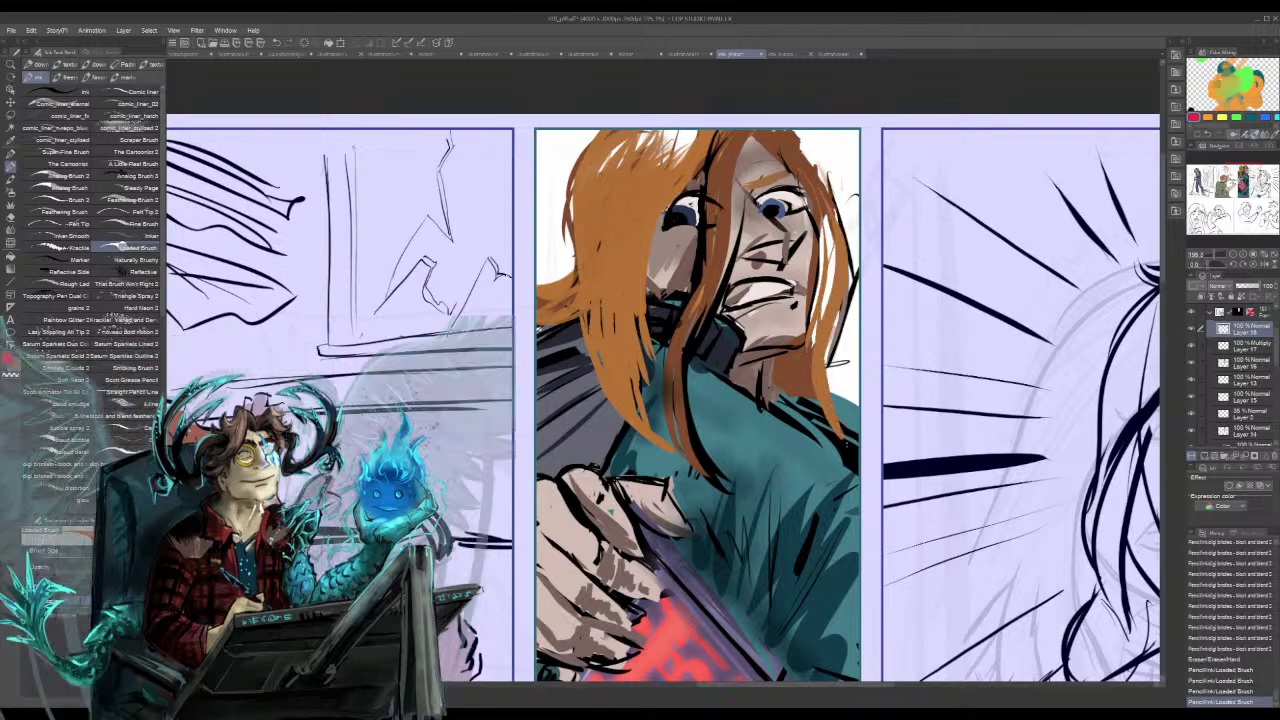
left_click_drag(826, 340, 836, 428)
left_click_drag(829, 378, 840, 454)
key("ctrl+z")
left_click_drag(827, 330, 840, 450)
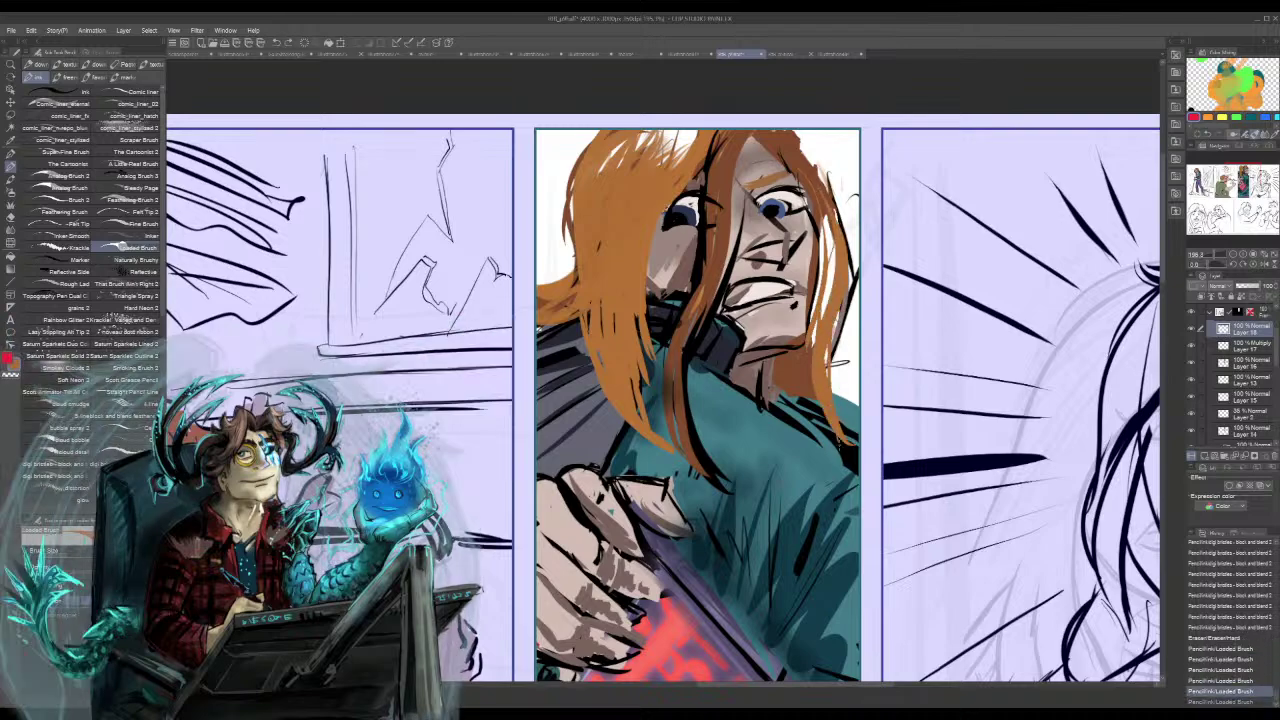
- Add lighter orange strokes to the upper part of the hair lock beside the right cheek
left_click_drag(819, 226, 834, 311)
left_click_drag(818, 196, 833, 305)
left_click_drag(807, 186, 817, 243)
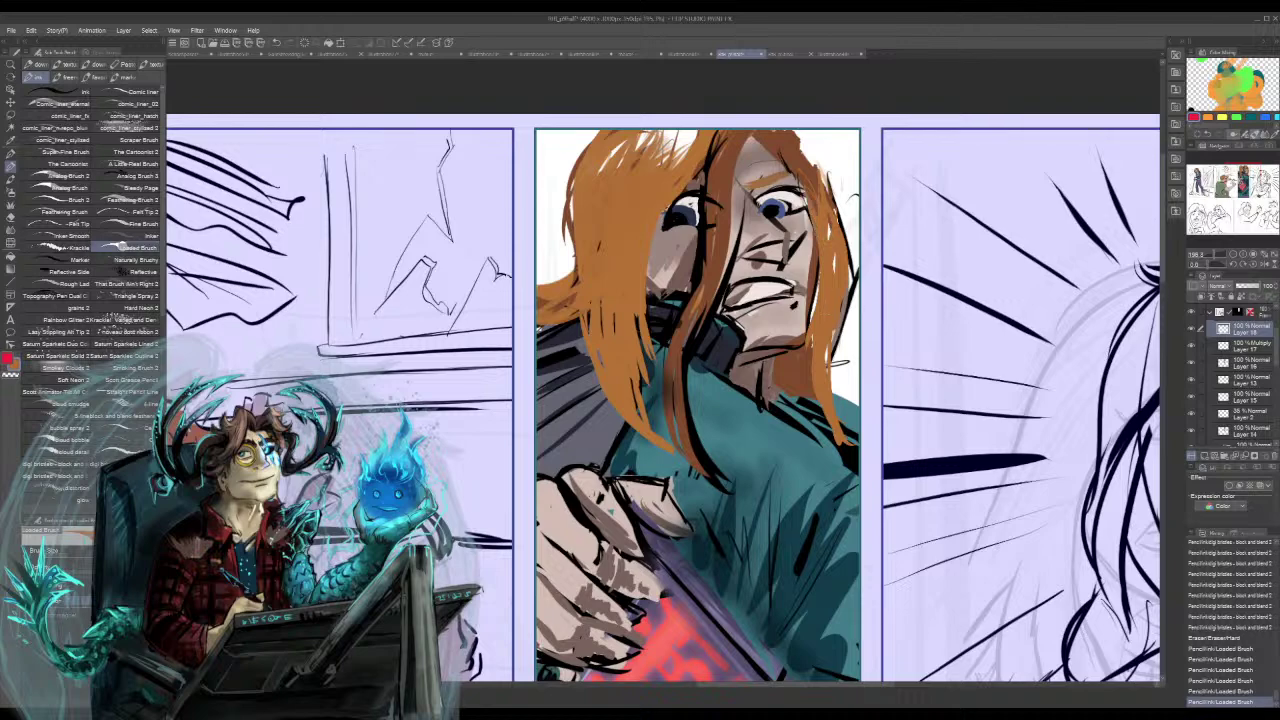
- Sample the skin tone and repaint the cheek and the area around the mouth, covering the shading and chin mark
left_click_drag(786, 285, 735, 299)
left_click(797, 262, "alt")
mouse_move(790, 261)
left_mouse_down()
mouse_move(728, 269)
mouse_move(756, 246)
mouse_move(740, 244)
mouse_move(723, 287)
mouse_move(776, 265)
mouse_move(806, 228)
left_mouse_up()
key("ctrl+z")
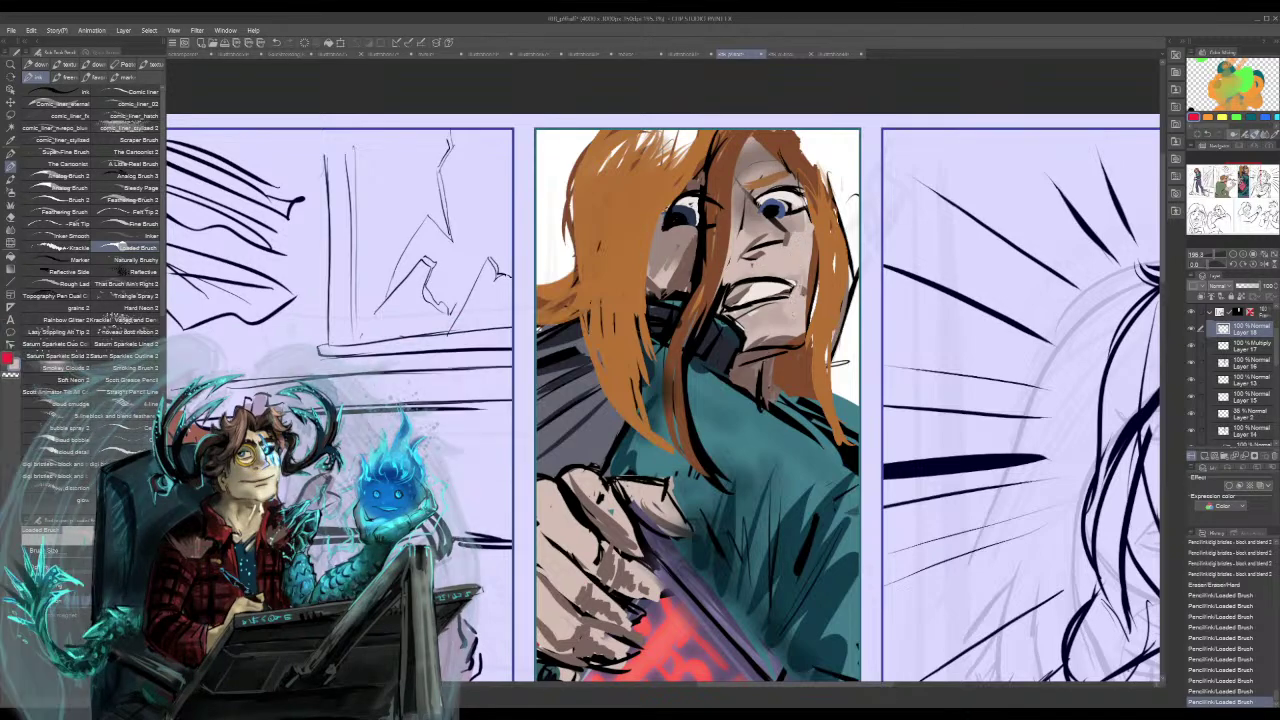
left_click_drag(805, 305, 790, 250)
left_click_drag(795, 322, 810, 242)
- Paint over the shading on the forehead and the lines beneath the nose with the Loaded Brush
mouse_move(718, 142)
left_mouse_down()
mouse_move(699, 186)
mouse_move(768, 218)
mouse_move(742, 210)
left_mouse_up()
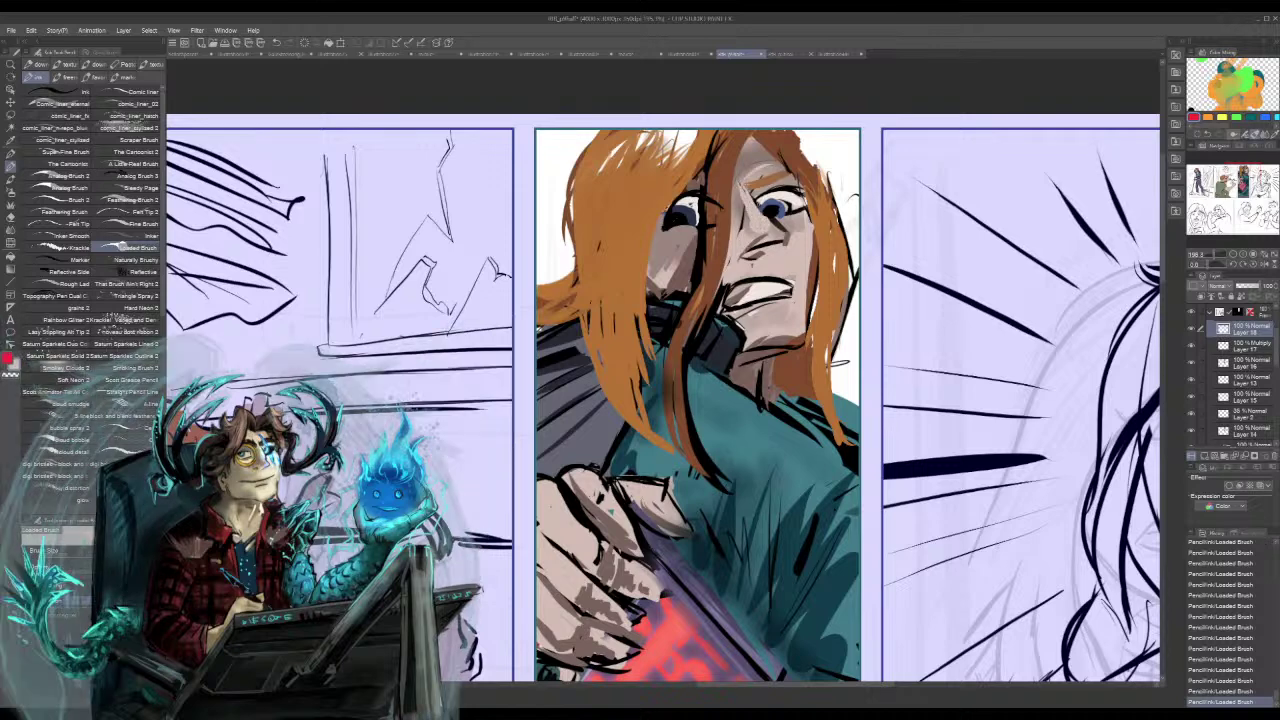
left_click_drag(776, 168, 742, 182)
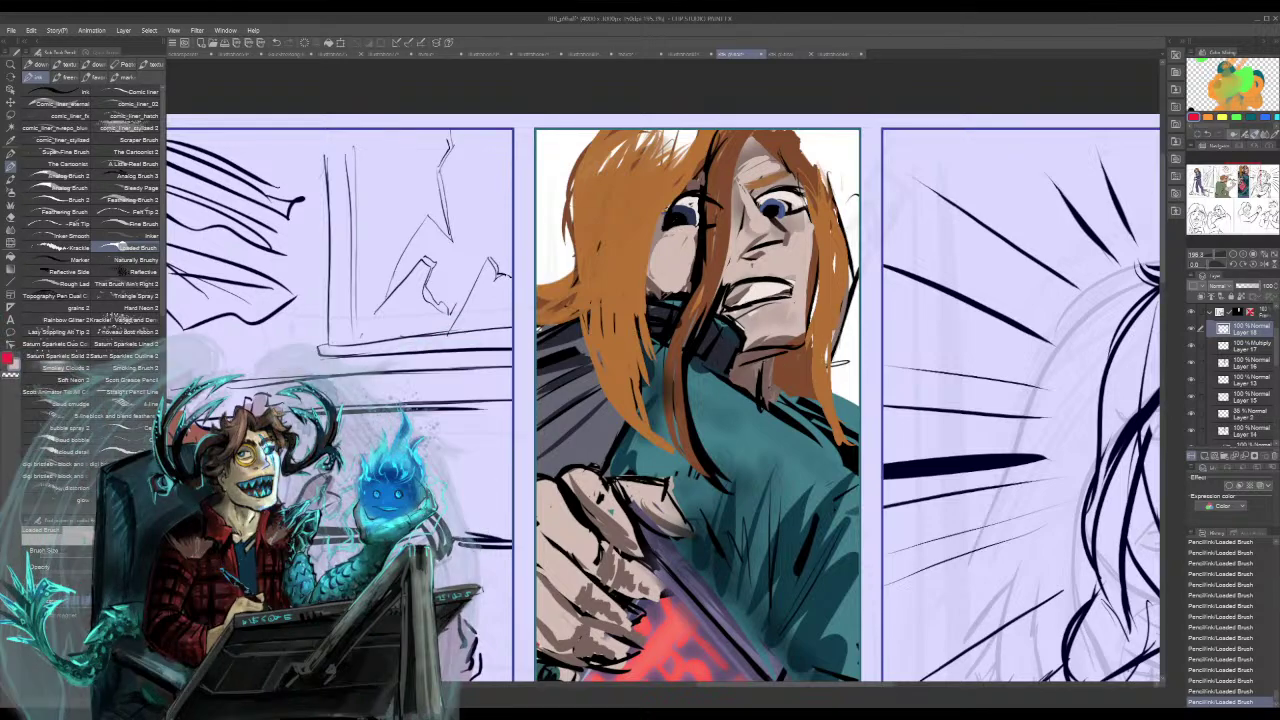
mouse_move(743, 258)
left_mouse_down()
mouse_move(782, 234)
mouse_move(754, 252)
left_mouse_up()
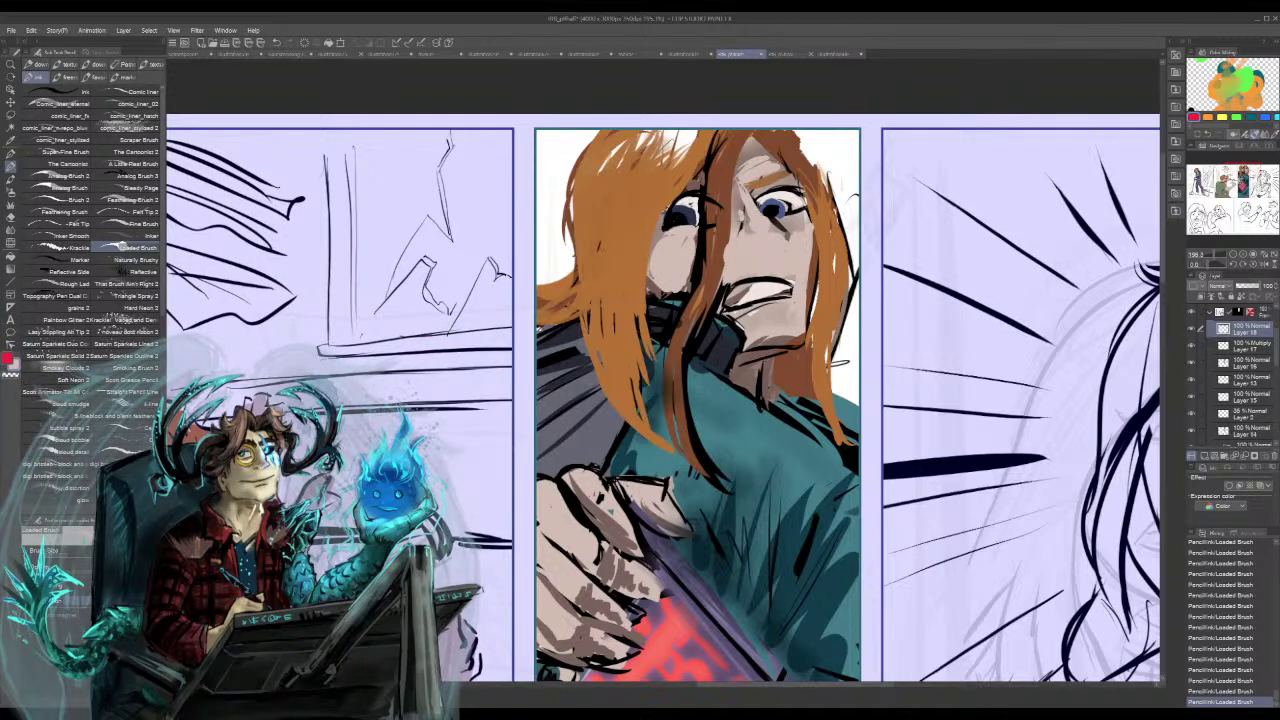
- Undo the last Loaded Brush strokes on the nose and redraw its underside with darker Analog Brush 2 lines
key("ctrl+z")
key("ctrl+z")
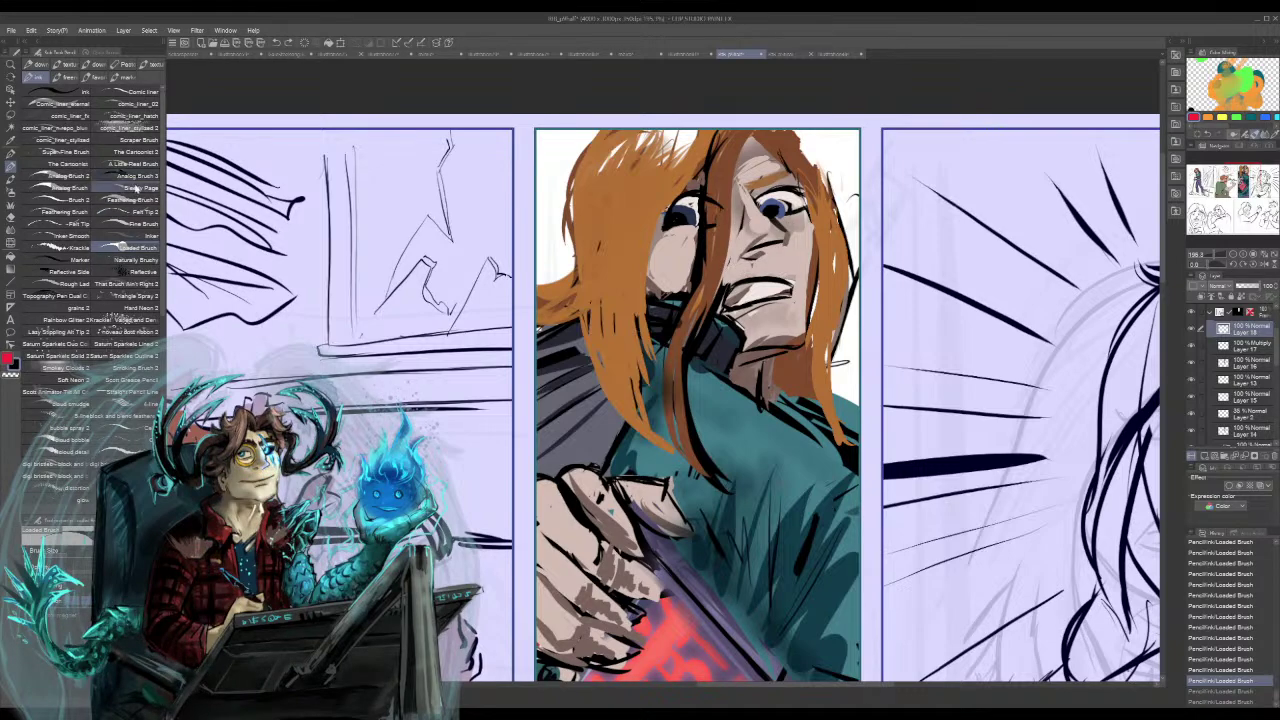
left_click(68, 176)
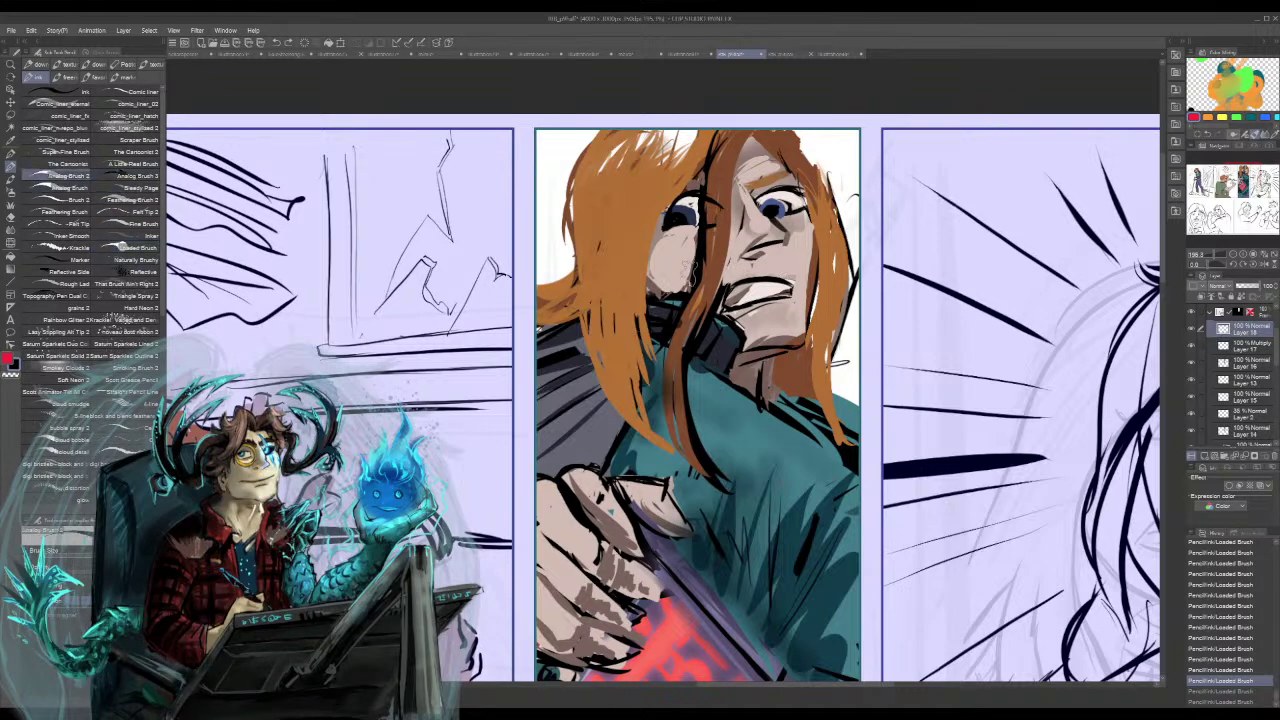
left_click_drag(667, 254, 672, 283)
key("ctrl+z")
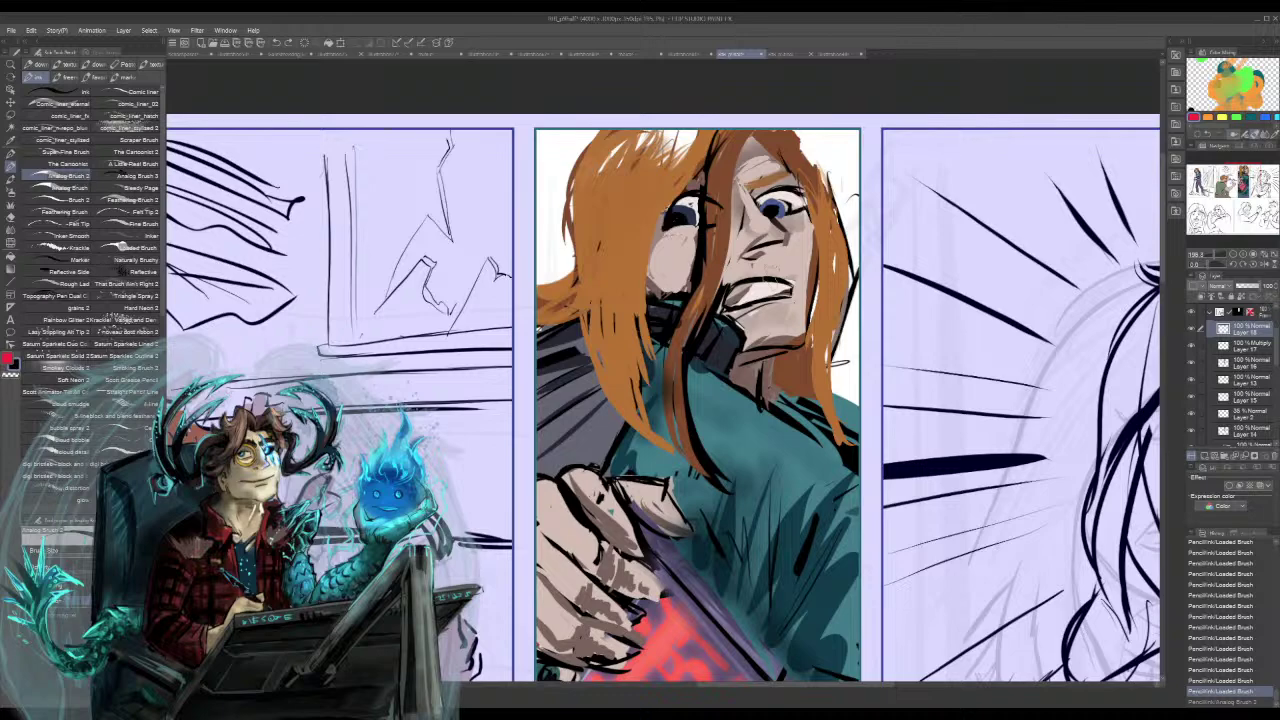
mouse_move(731, 240)
left_mouse_down()
mouse_move(723, 261)
mouse_move(758, 261)
mouse_move(748, 266)
mouse_move(742, 246)
mouse_move(766, 240)
mouse_move(760, 266)
left_mouse_up()
key("ctrl+z")
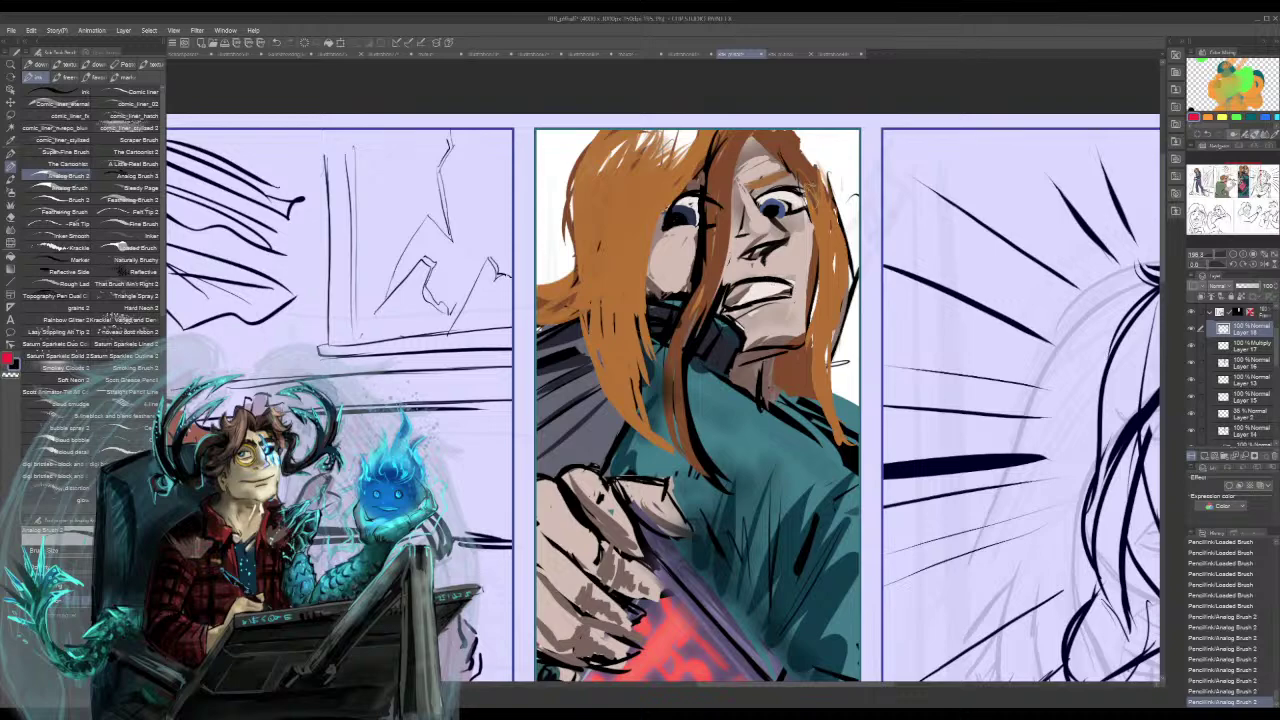
- Sample the skin tone to clean up the nose, and paint soft shading on the nose bridge and shadowed cheek
left_click(802, 240, "alt")
mouse_move(778, 238)
left_mouse_down()
mouse_move(757, 252)
mouse_move(770, 253)
left_mouse_up()
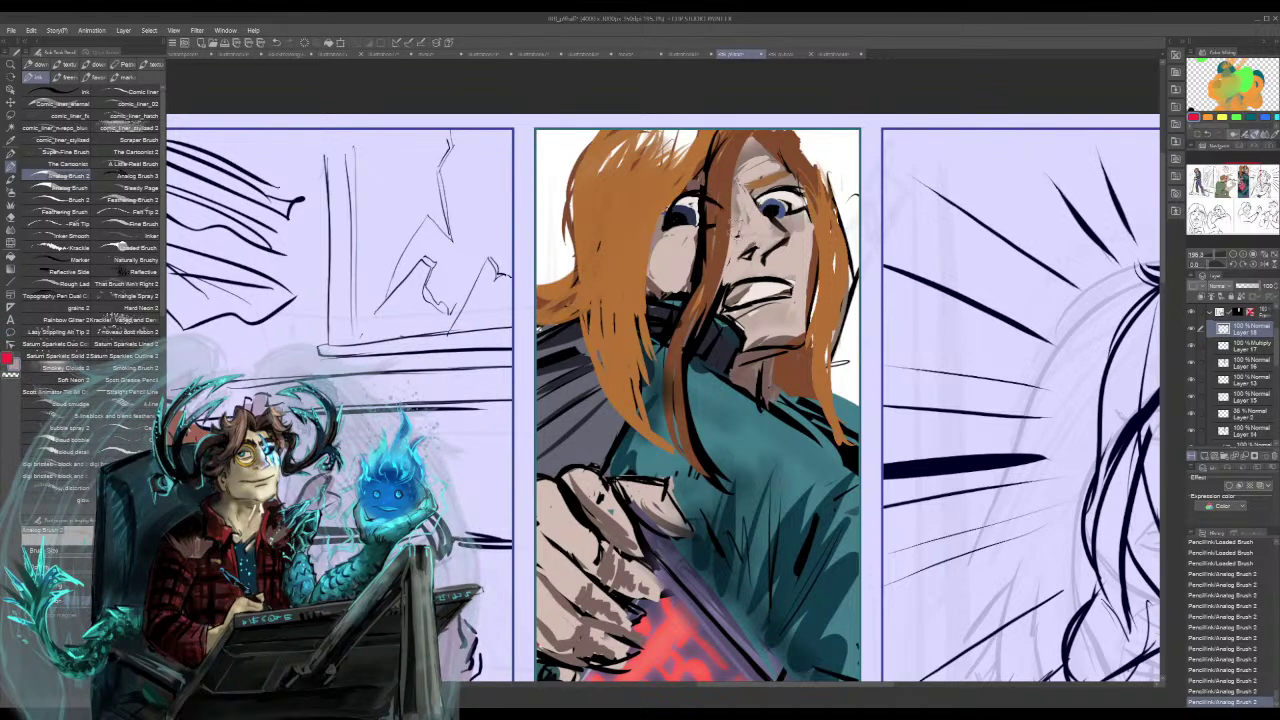
mouse_move(744, 206)
left_mouse_down()
mouse_move(680, 258)
mouse_move(673, 295)
mouse_move(685, 215)
mouse_move(699, 210)
mouse_move(658, 302)
left_mouse_up()
mouse_move(684, 246)
left_mouse_down()
mouse_move(656, 298)
mouse_move(666, 282)
left_mouse_up()
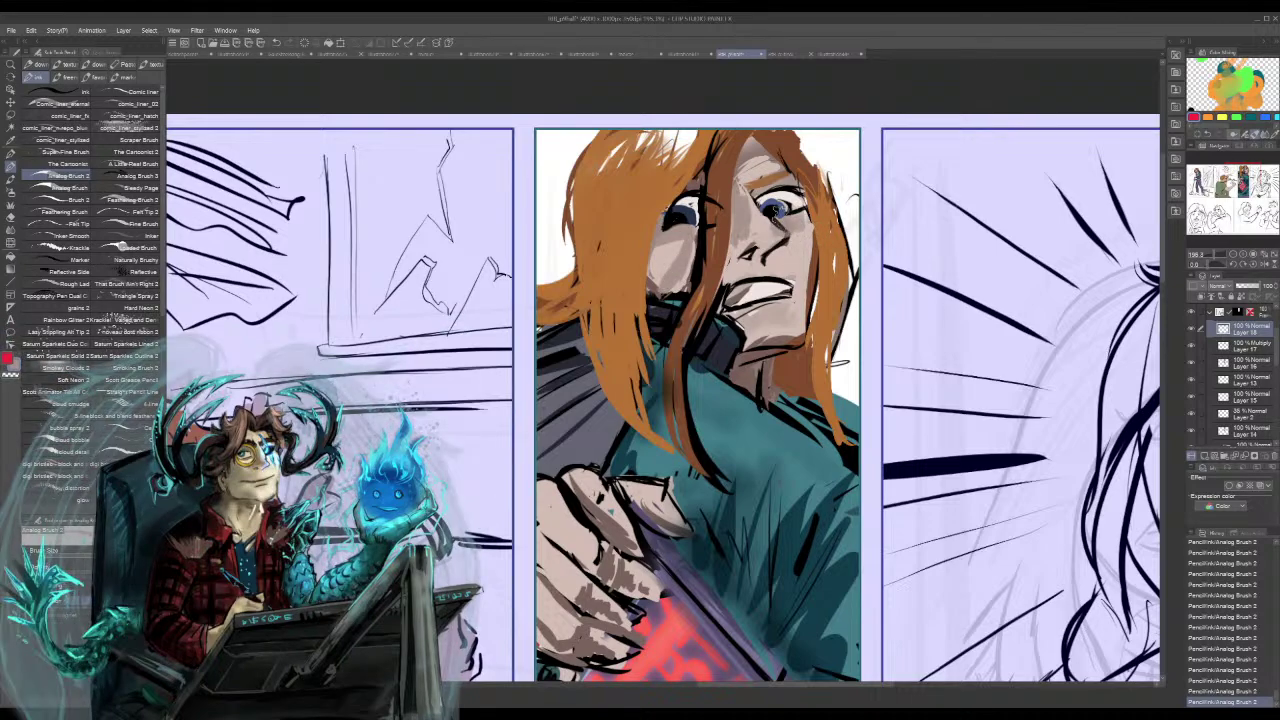
- Repaint both eyes with sampled colours, reshaping the lids and irises into a narrower, darker gaze
mouse_move(784, 208)
left_mouse_down()
mouse_move(772, 228)
mouse_move(796, 202)
mouse_move(784, 194)
left_mouse_up()
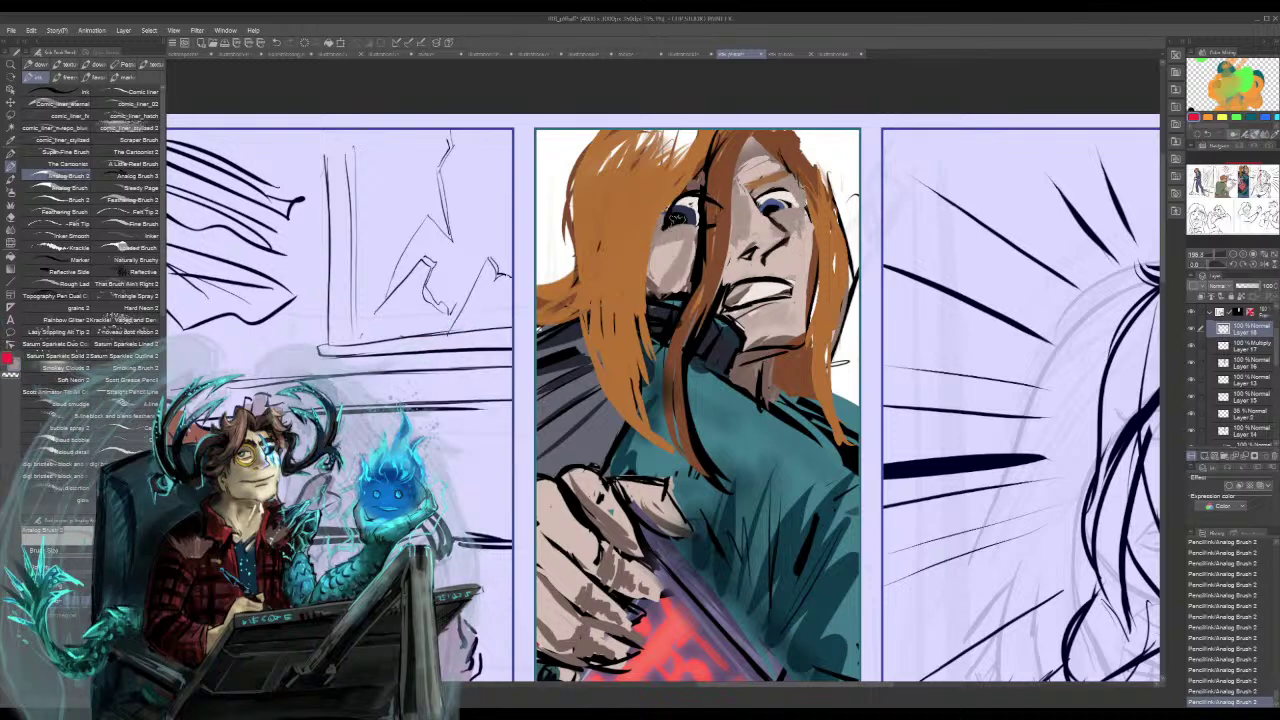
left_click_drag(677, 218, 665, 224)
left_click(773, 190, "alt")
left_click_drag(768, 190, 762, 202)
left_click(776, 191, "alt")
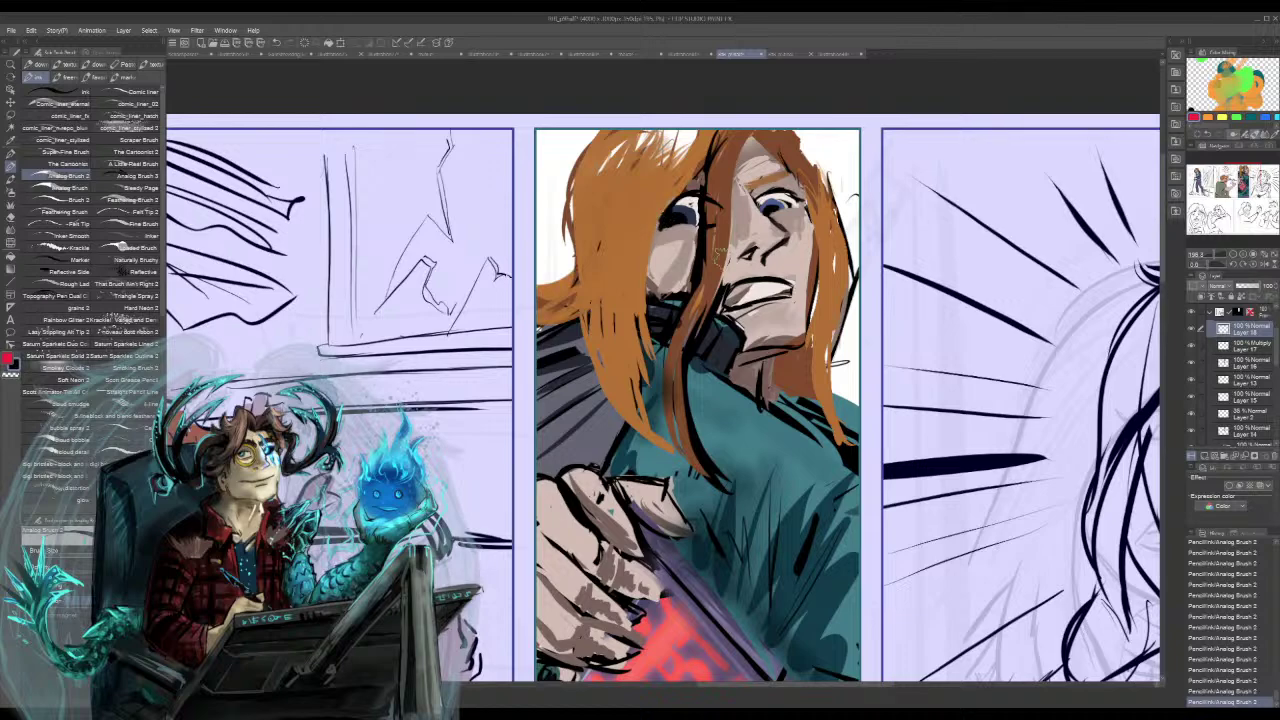
left_click_drag(670, 220, 694, 226)
left_click_drag(772, 208, 802, 207)
key("ctrl+z")
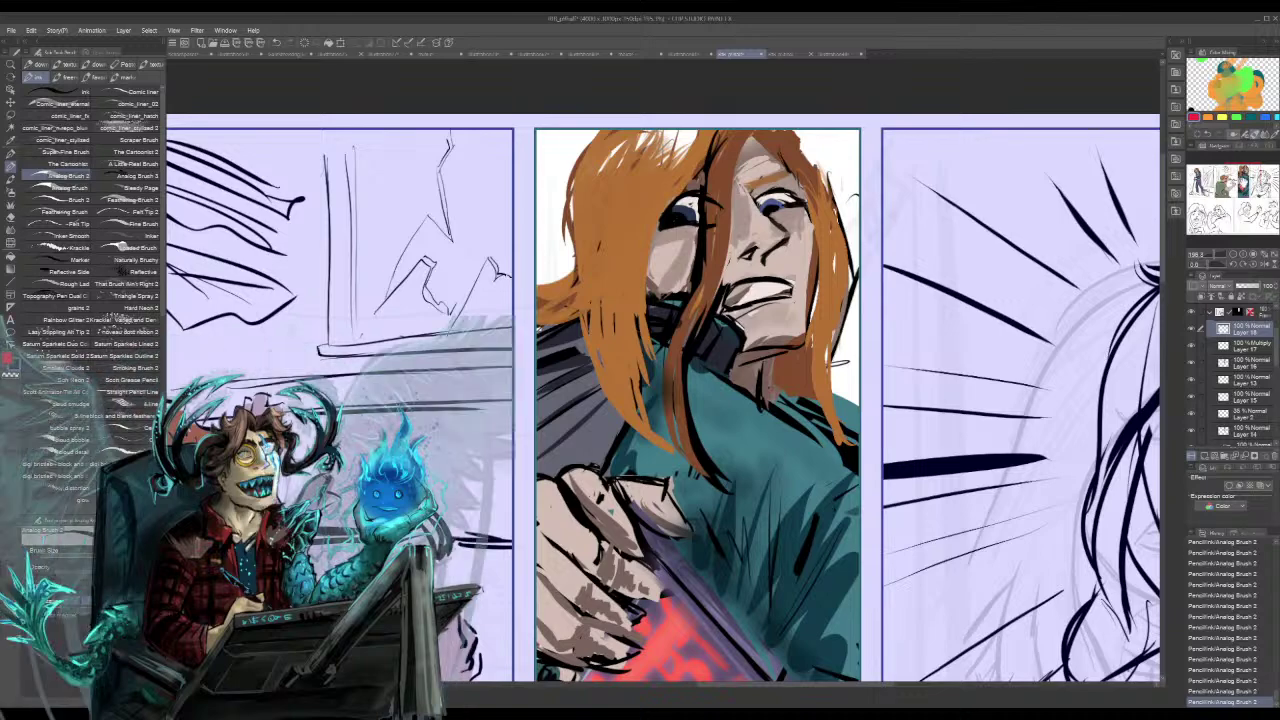
- Ink heavy black shadows between the thumb and fingers of the hand gripping the ALERT device
left_click_drag(1243, 176, 1245, 184)
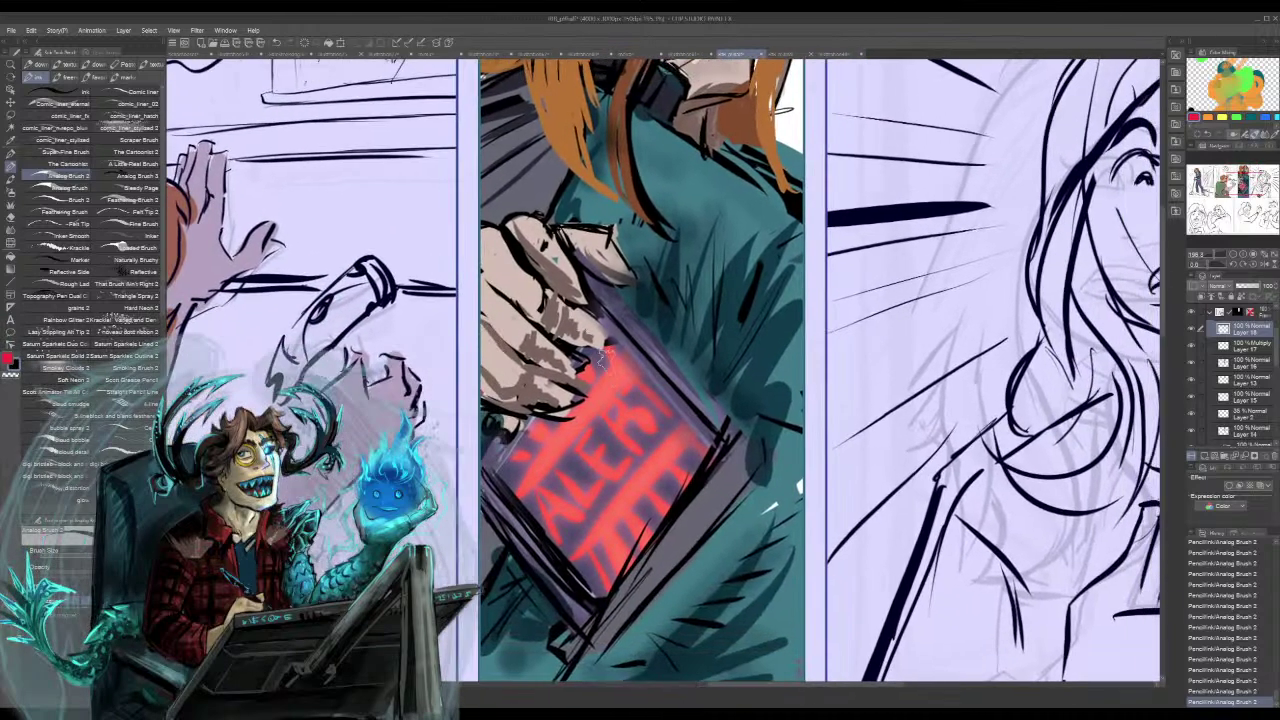
left_click_drag(582, 375, 559, 394)
left_click_drag(531, 321, 562, 344)
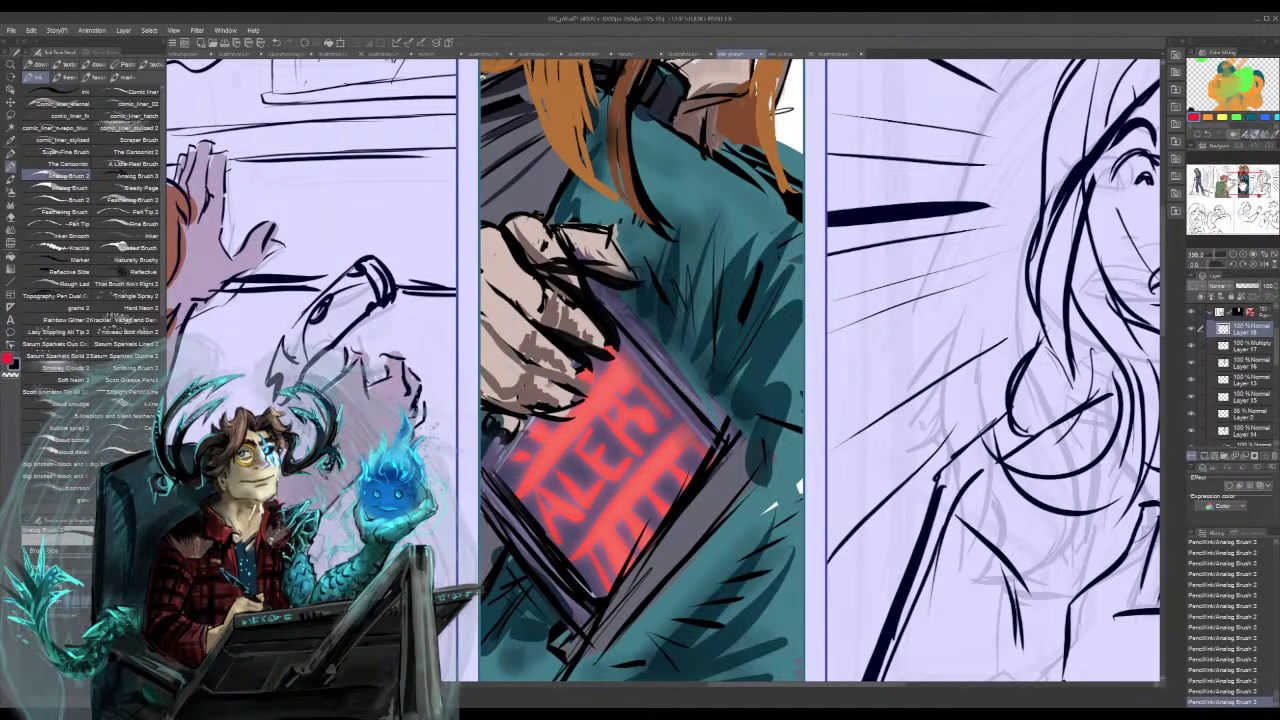
mouse_move(640, 380)
left_mouse_down()
mouse_move(753, 232)
mouse_move(686, 362)
mouse_move(621, 594)
mouse_move(696, 394)
mouse_move(790, 294)
left_mouse_up()
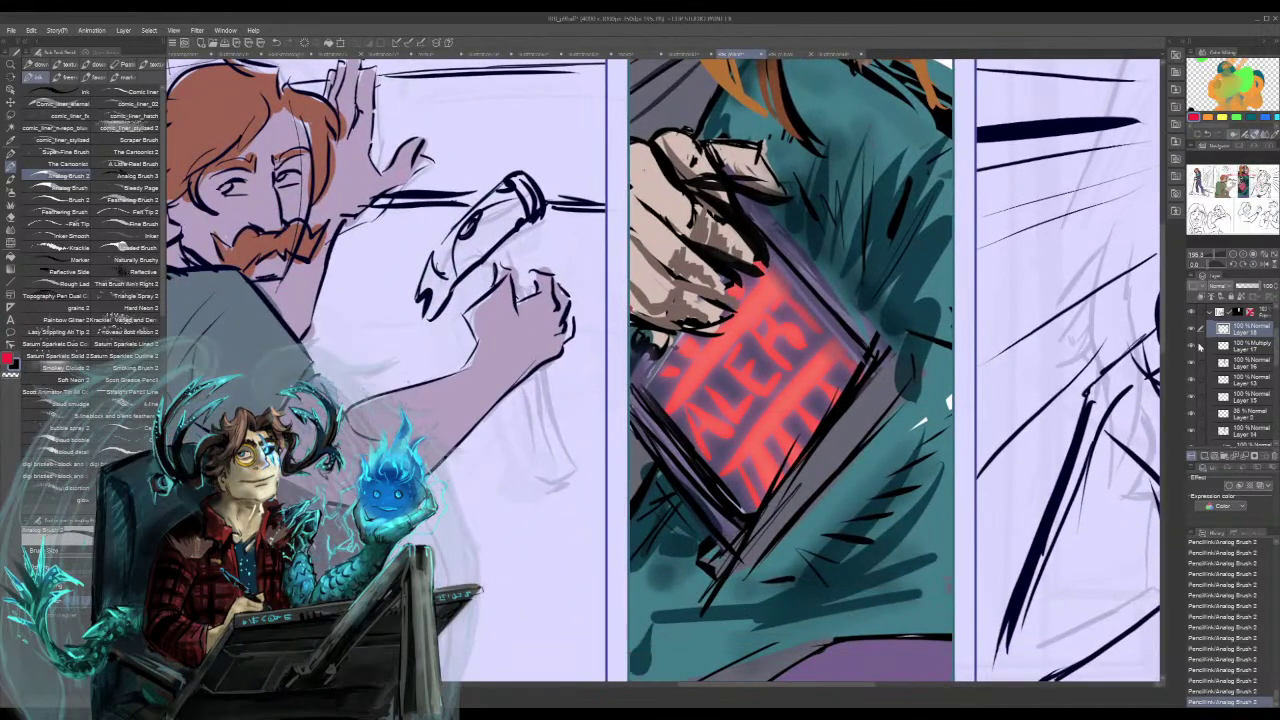
key("m")
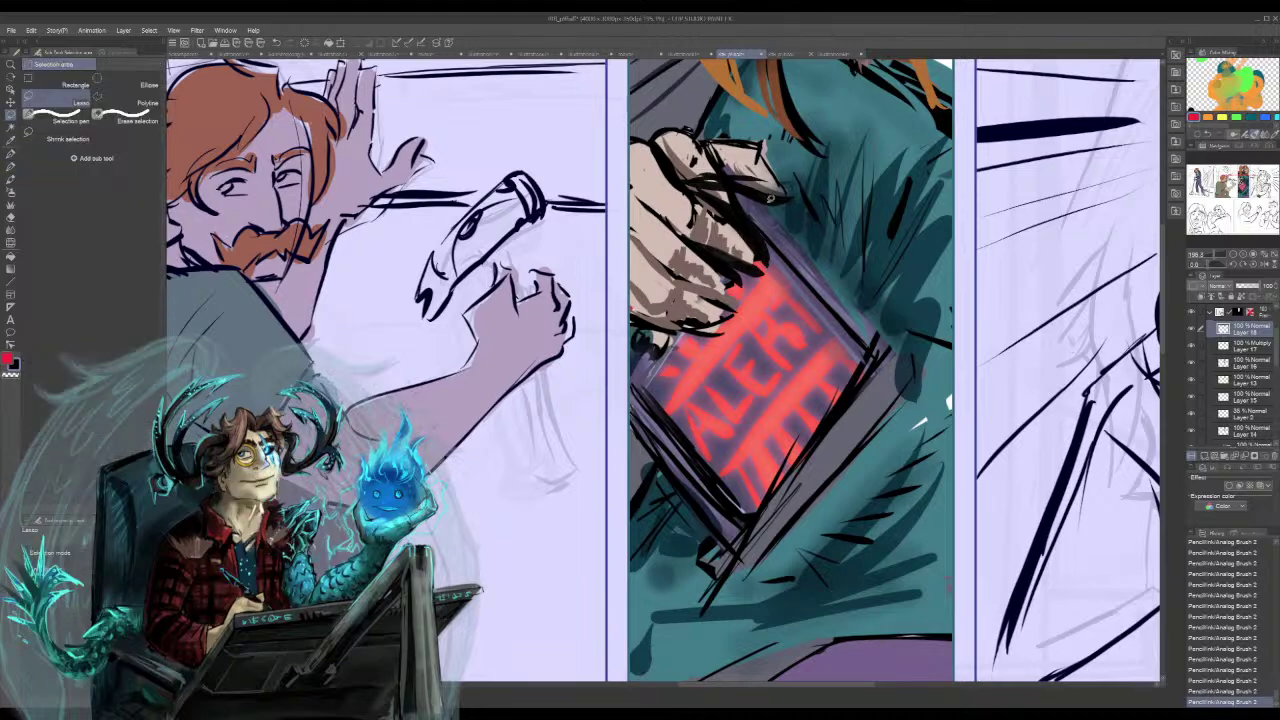
mouse_move(620, 127)
left_mouse_down()
mouse_move(583, 440)
mouse_move(940, 260)
mouse_move(604, 141)
left_mouse_up()
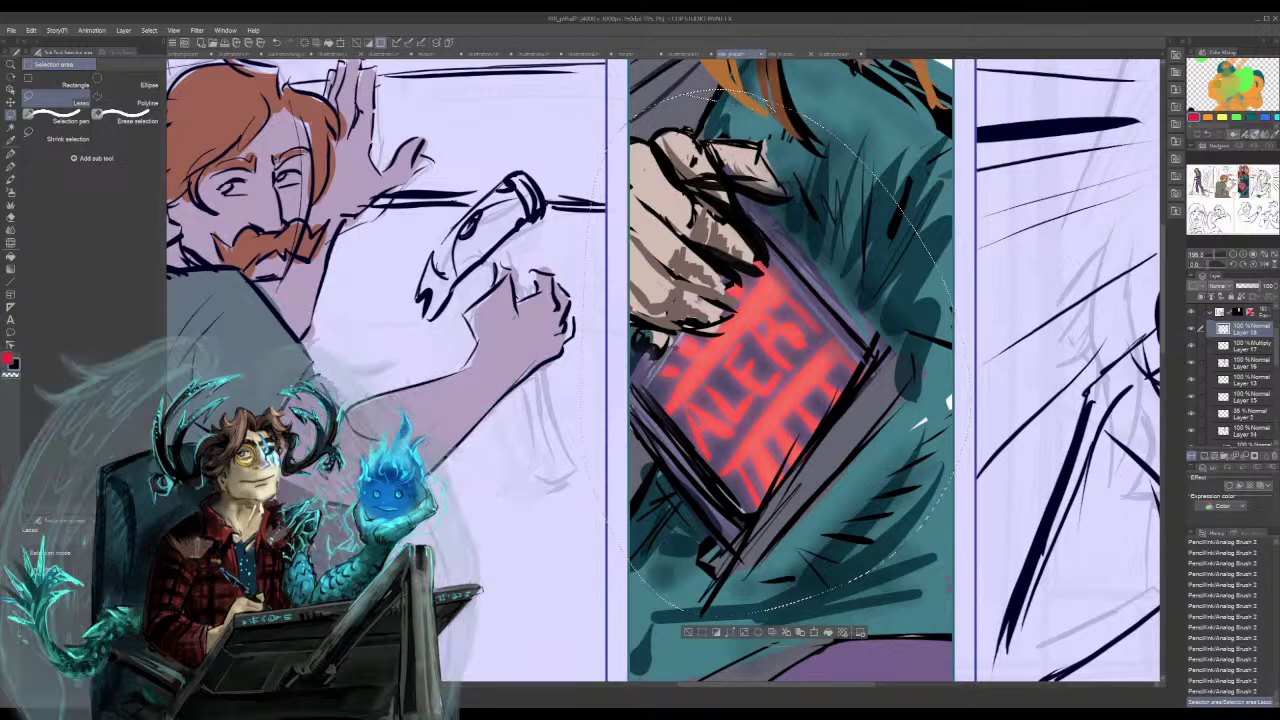
left_click(1209, 258)
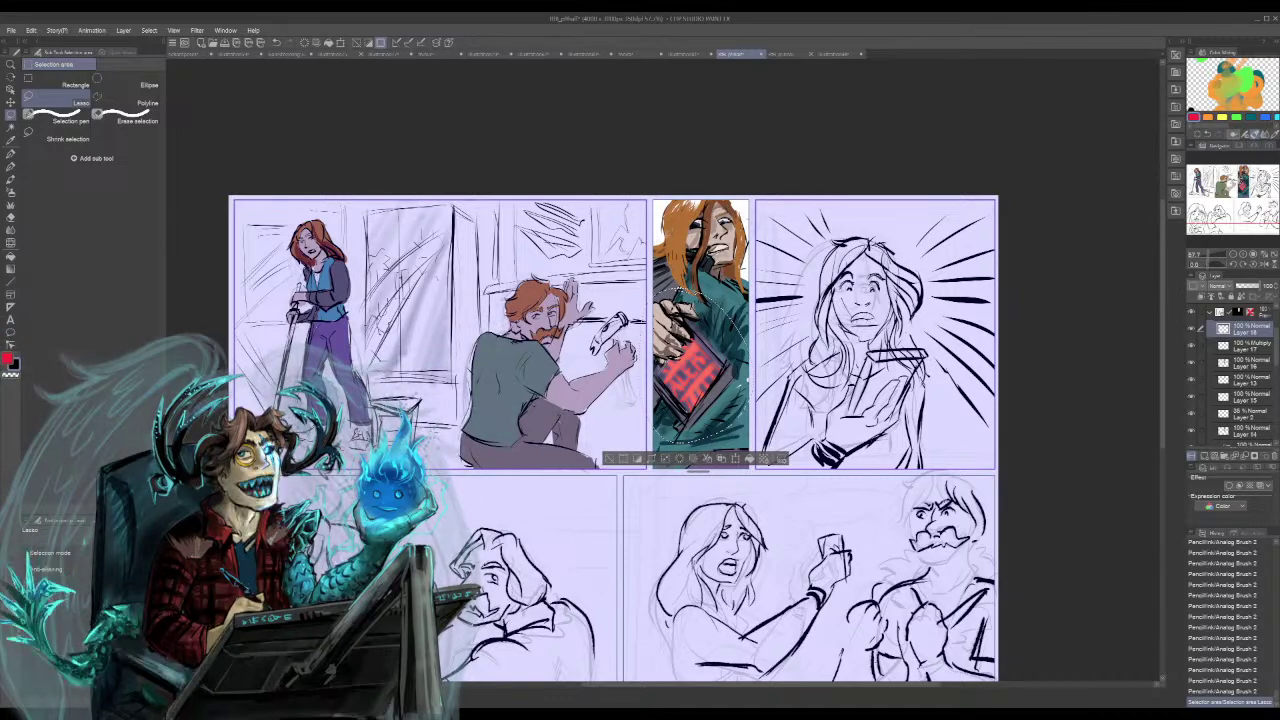
left_click_drag(663, 234, 661, 242)
left_click(577, 258)
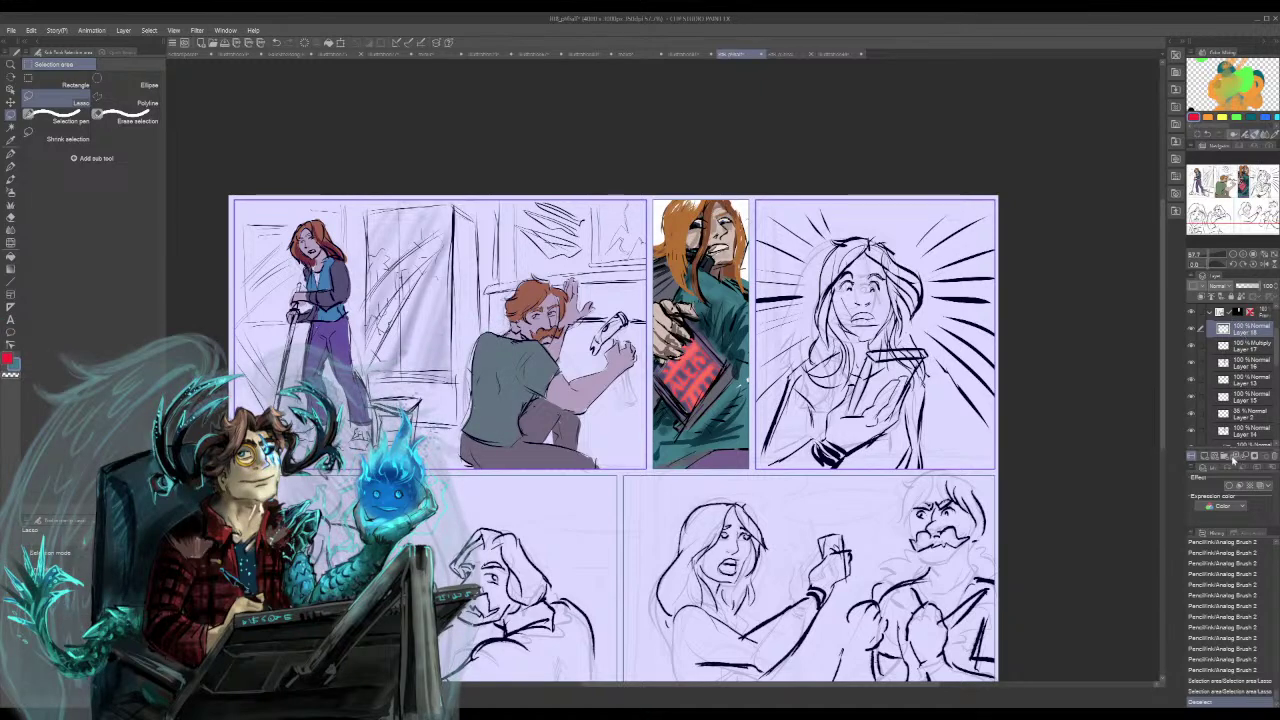
- Group the middle panel's painting layers in a new layer folder and lower the folder's opacity to 41%
left_click(1237, 457)
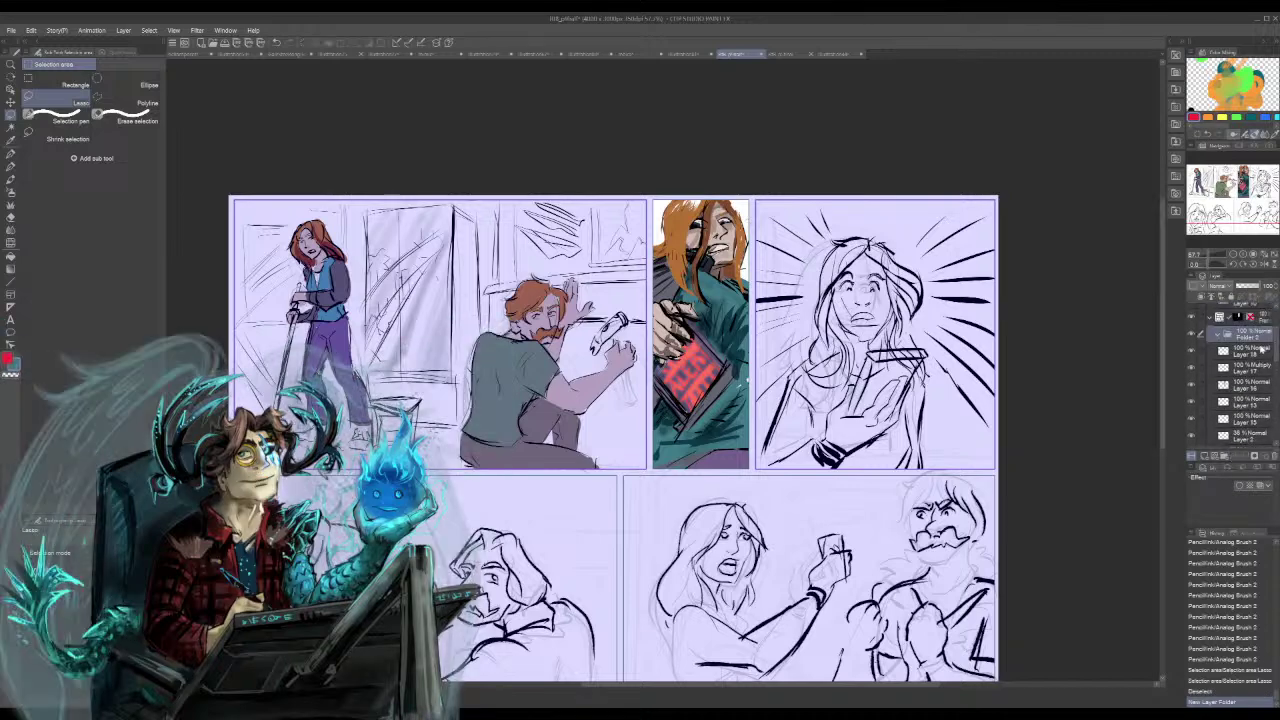
left_click(1262, 352)
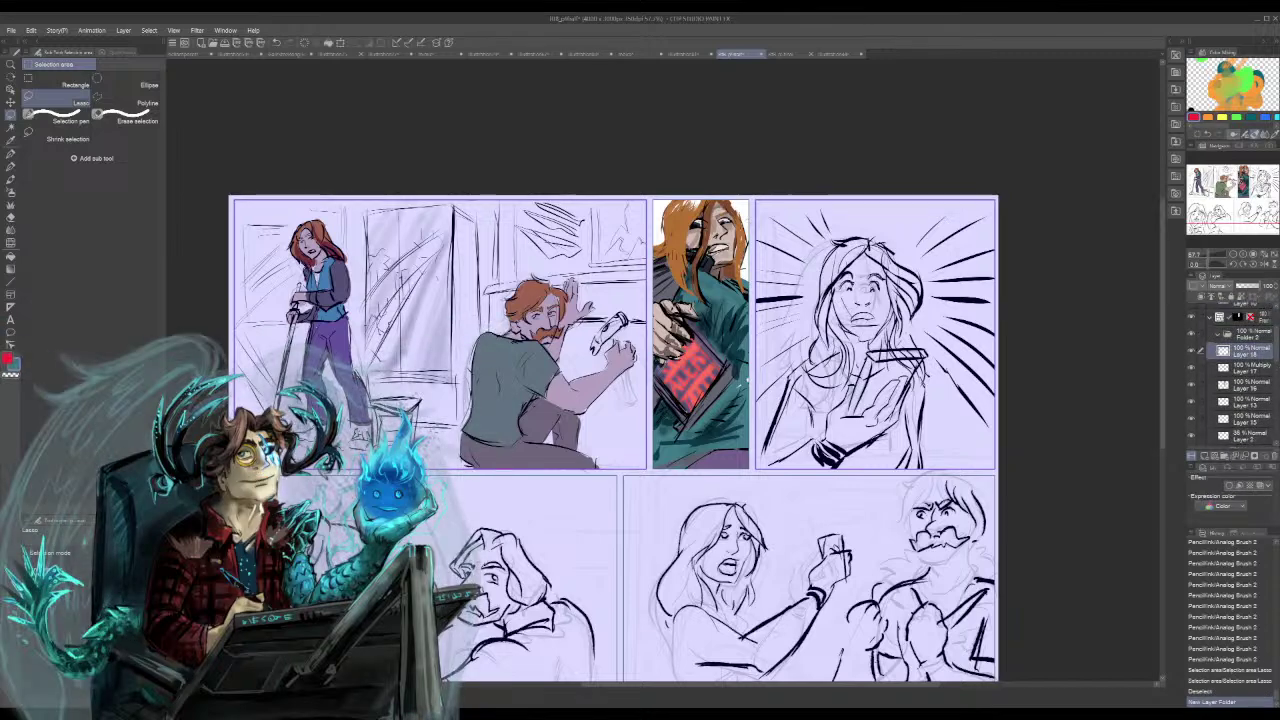
left_click_drag(1277, 362, 1277, 391)
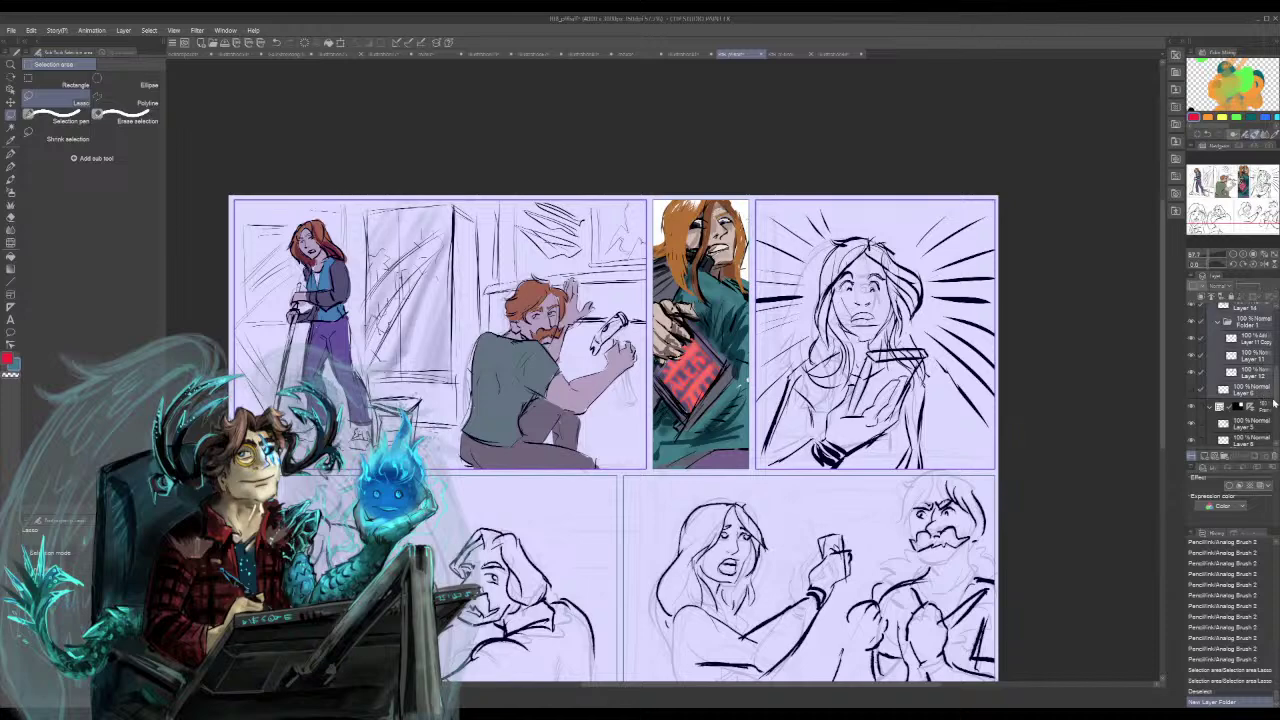
scroll(1276, 380, "up", 2)
scroll(1270, 370, "up", 3)
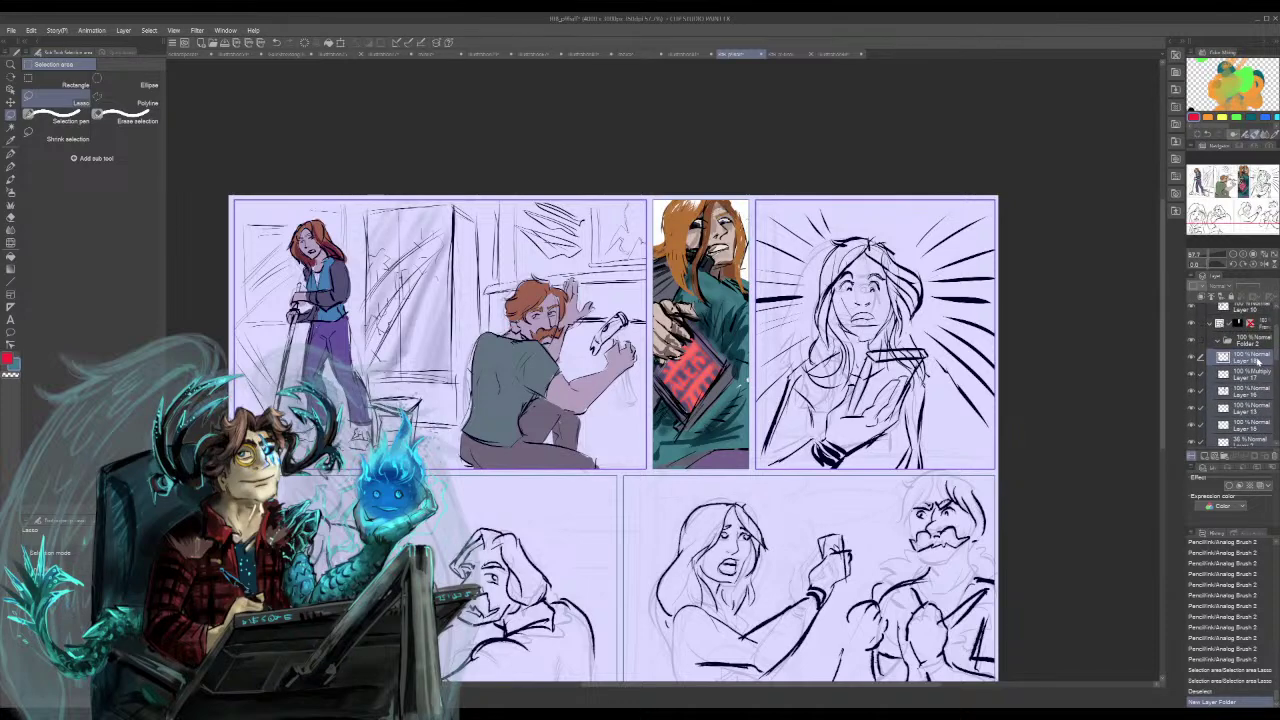
left_click_drag(1268, 345, 1254, 345)
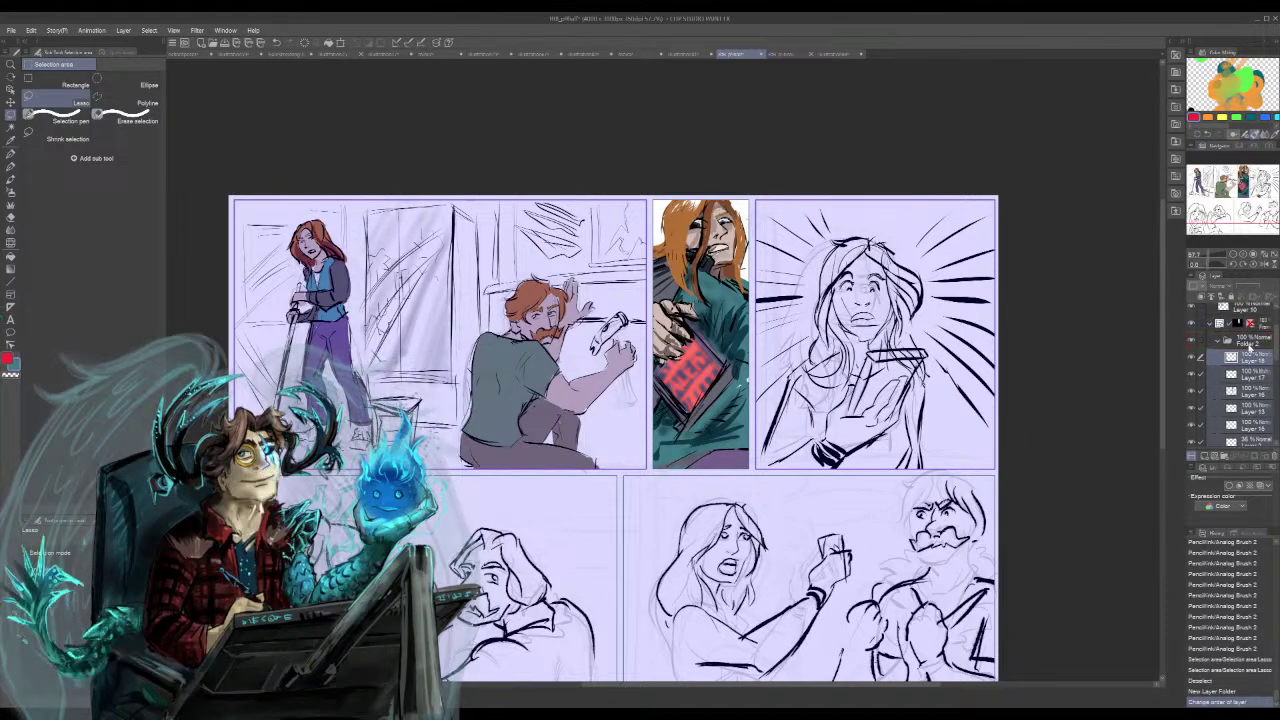
left_click(1244, 343)
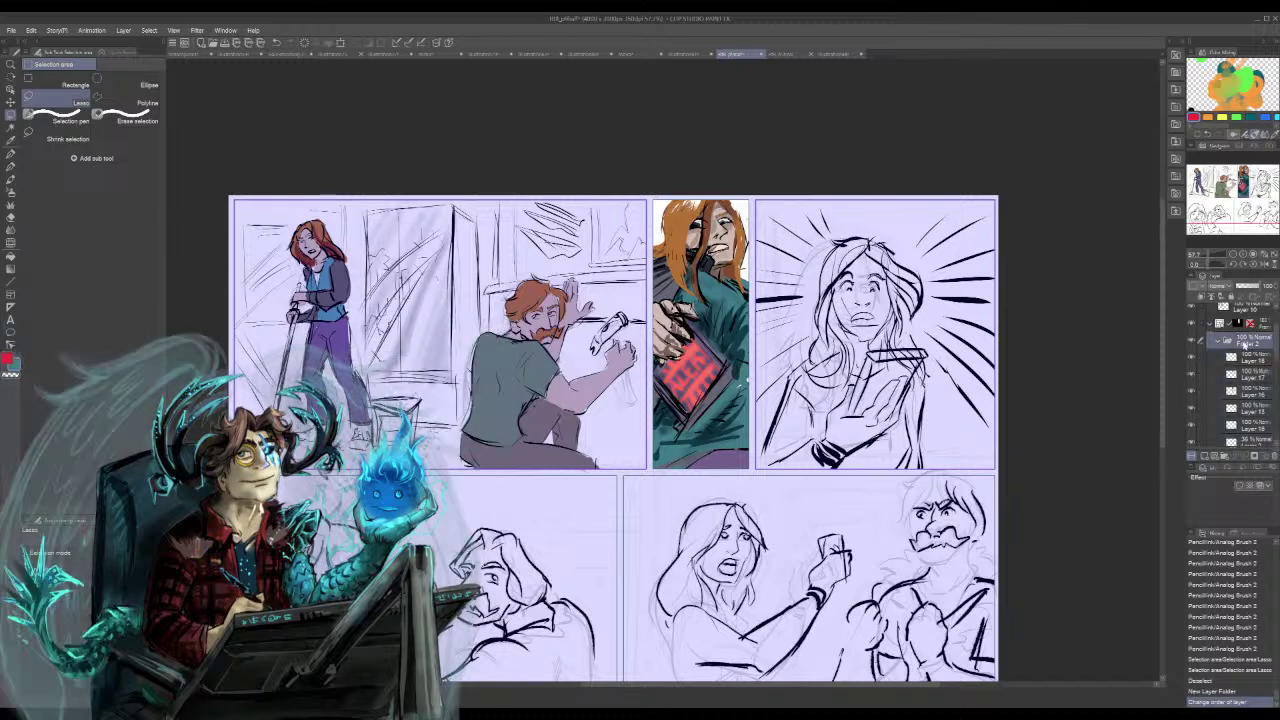
left_click(1246, 289)
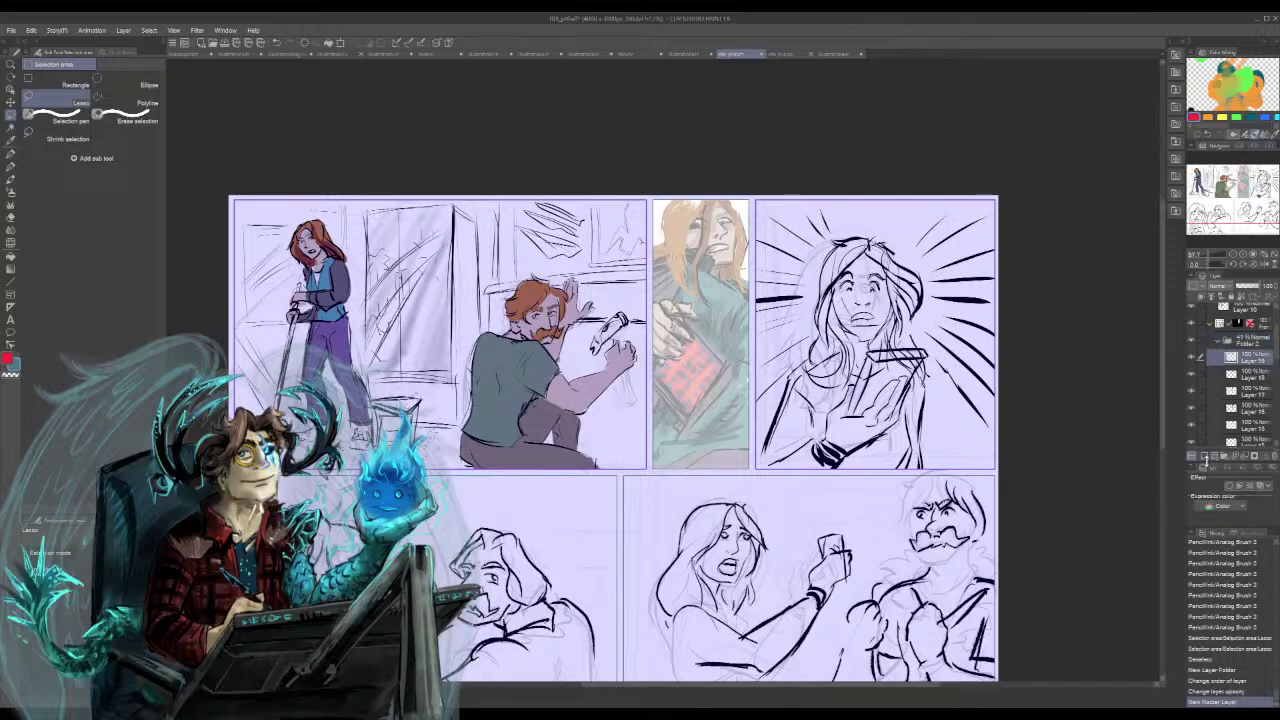
- Add a new raster layer above the faded folder and choose the Fine Brush for sketching
left_click(1214, 456)
left_click_drag(1241, 358, 1244, 341)
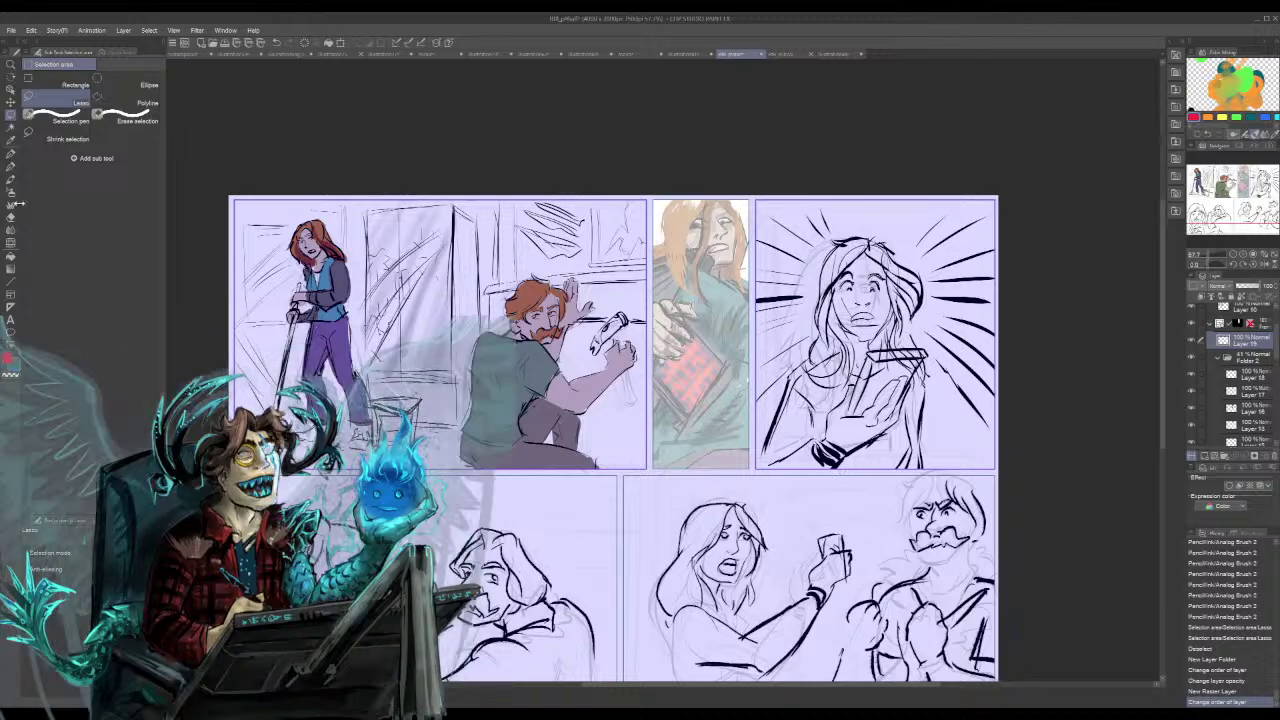
key("p")
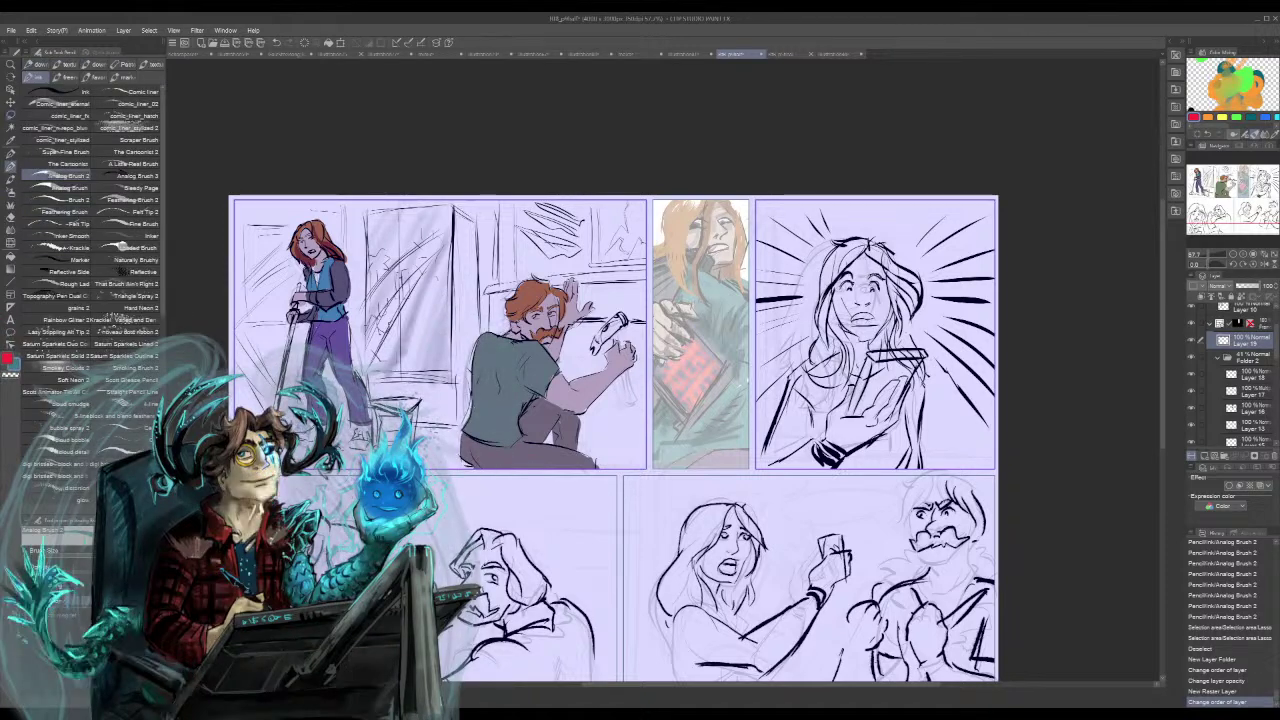
left_click(143, 224)
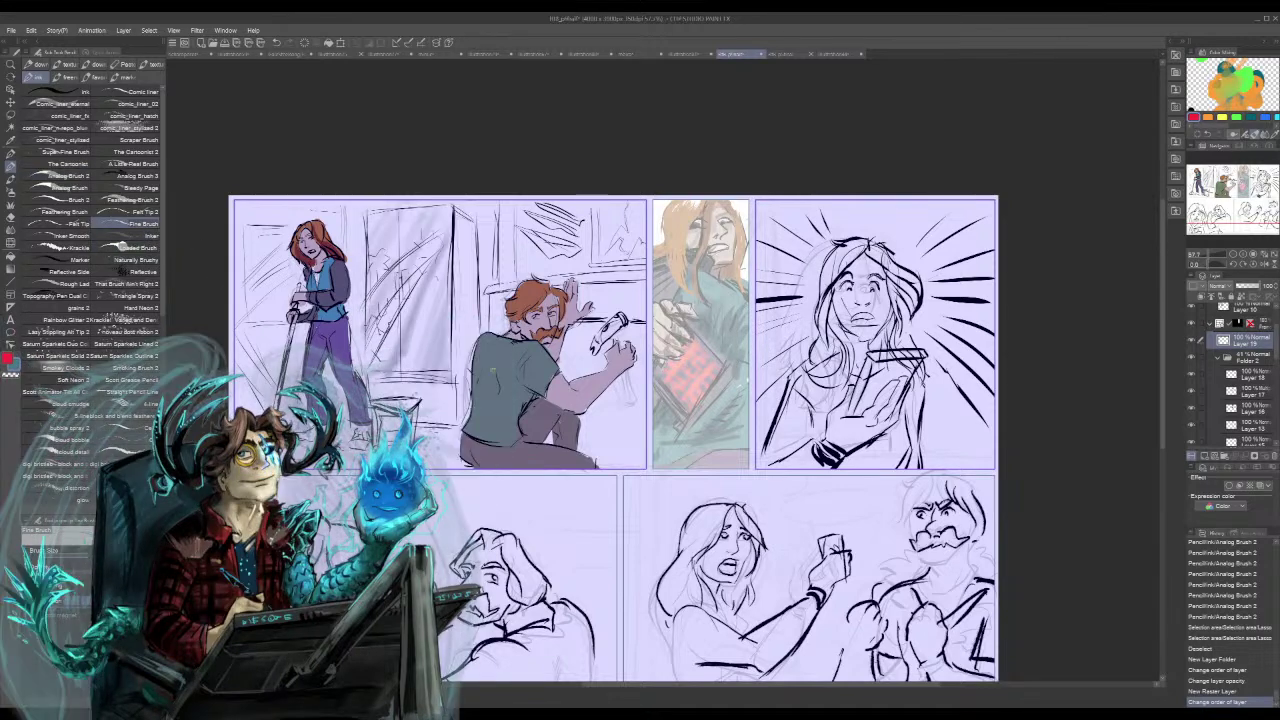
mouse_move(675, 344)
left_mouse_down()
mouse_move(680, 361)
mouse_move(703, 339)
mouse_move(720, 334)
mouse_move(720, 346)
left_mouse_up()
key("ctrl+z")
key("ctrl+z")
key("ctrl+z")
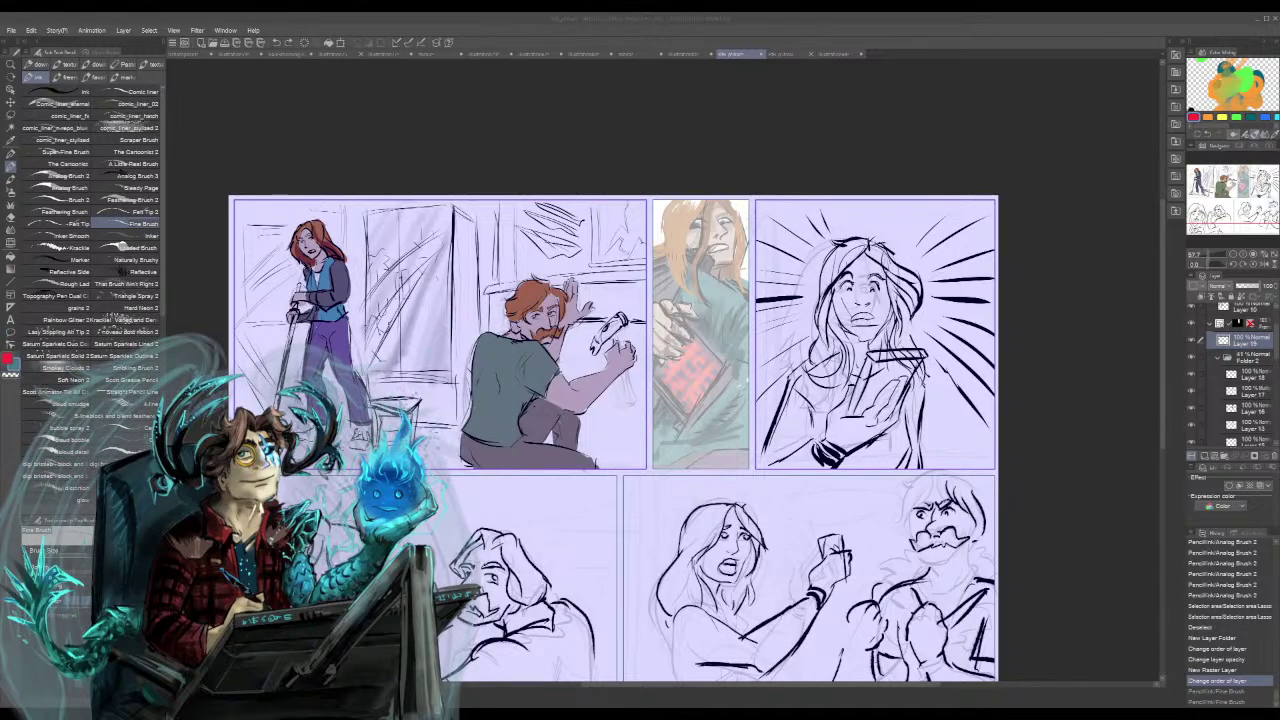
- Sketch a large round head construction shape over the faded face, reinforcing its jaw and right side
left_click_drag(1209, 256, 1215, 258)
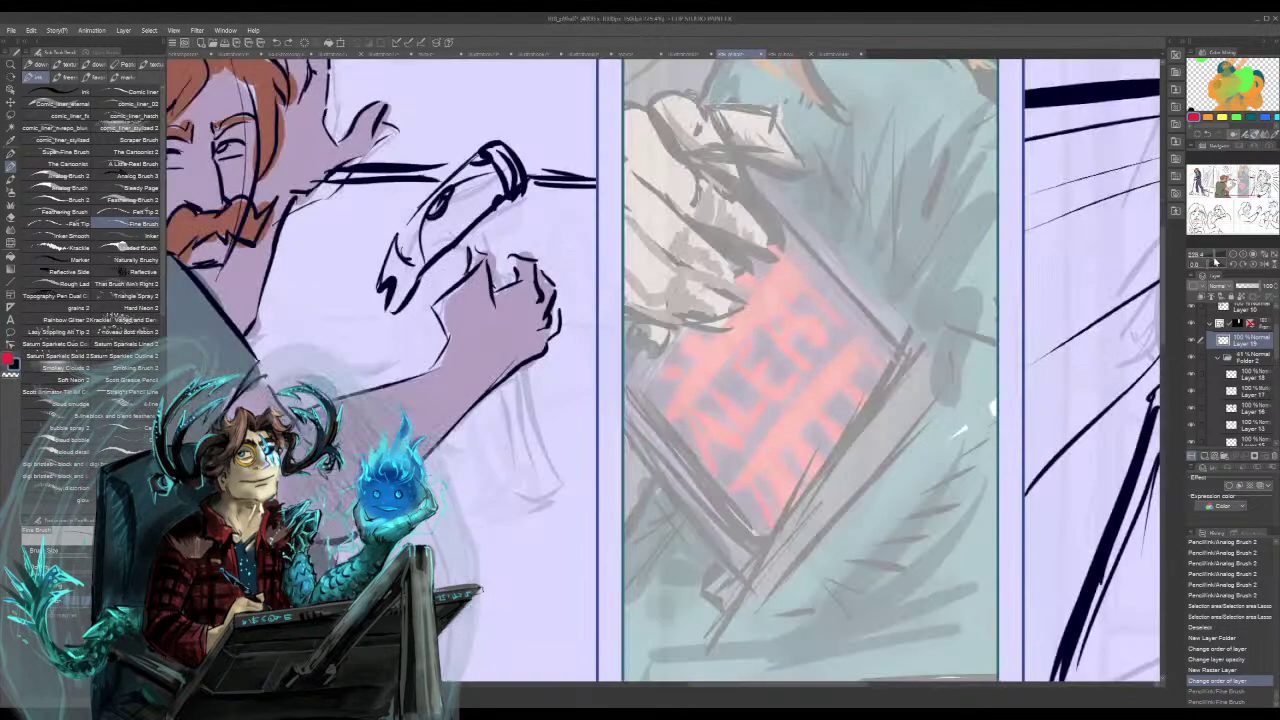
left_click_drag(1238, 185, 1238, 174)
left_click_drag(770, 390, 925, 365)
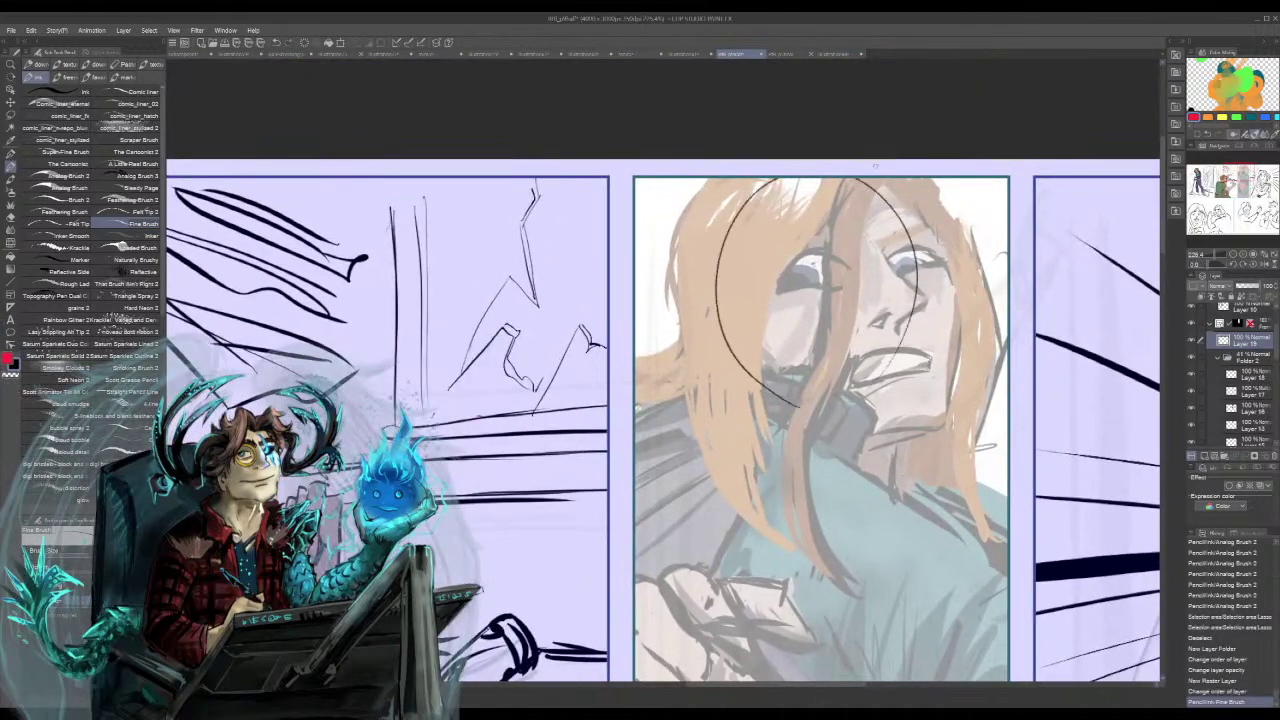
left_click_drag(785, 405, 940, 330)
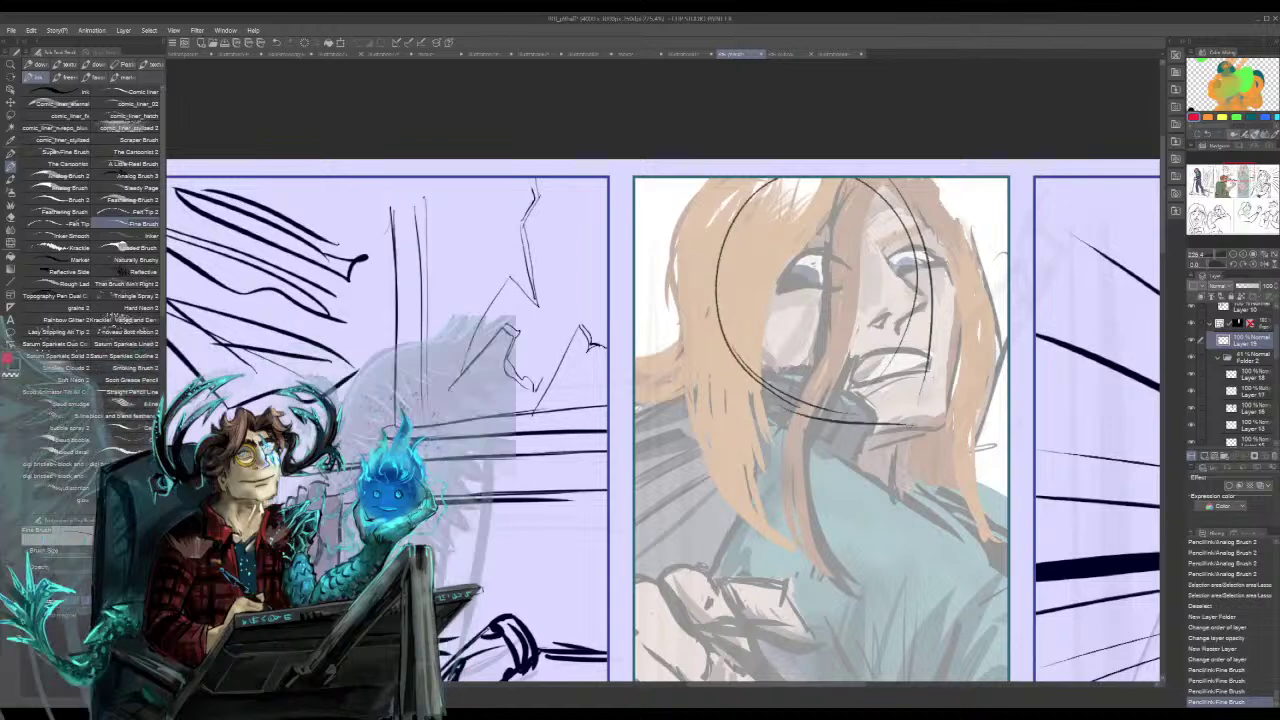
left_click_drag(880, 180, 945, 330)
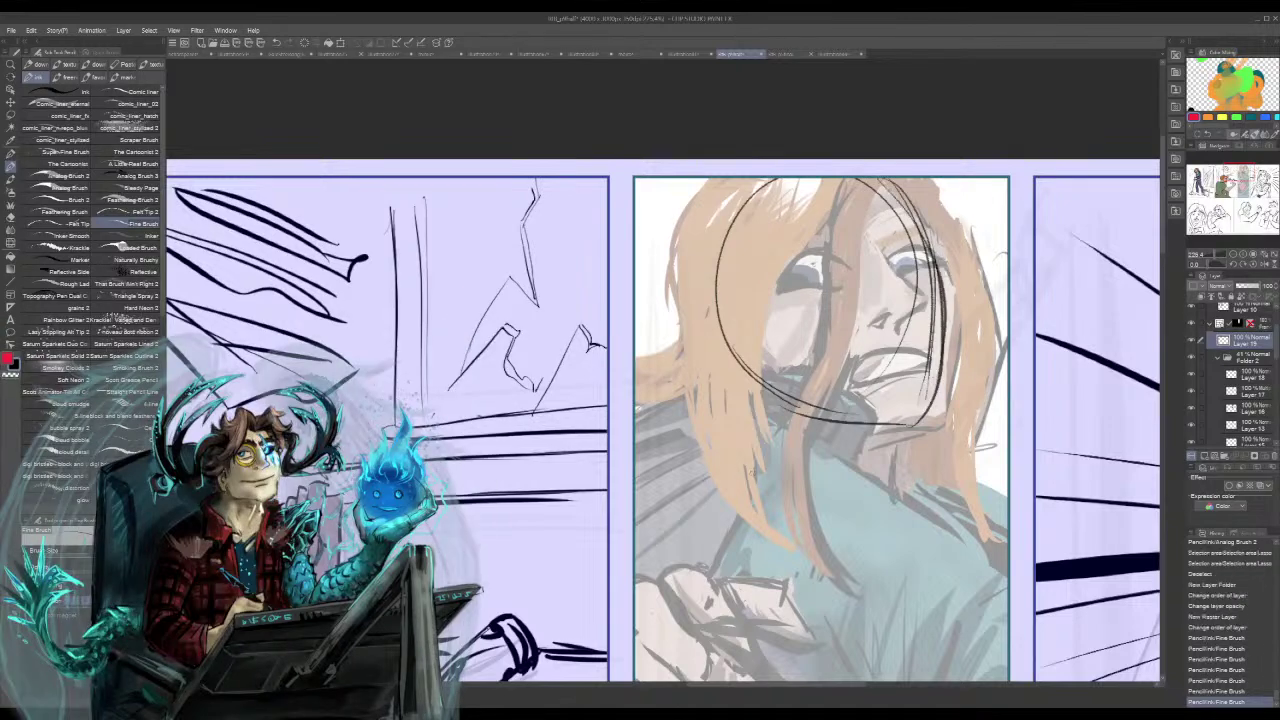
- Sketch the rounded near shoulder and a long sloping shoulder line across the chest with the Fine Brush
mouse_move(634, 404)
left_mouse_down()
mouse_move(668, 392)
mouse_move(718, 470)
left_mouse_up()
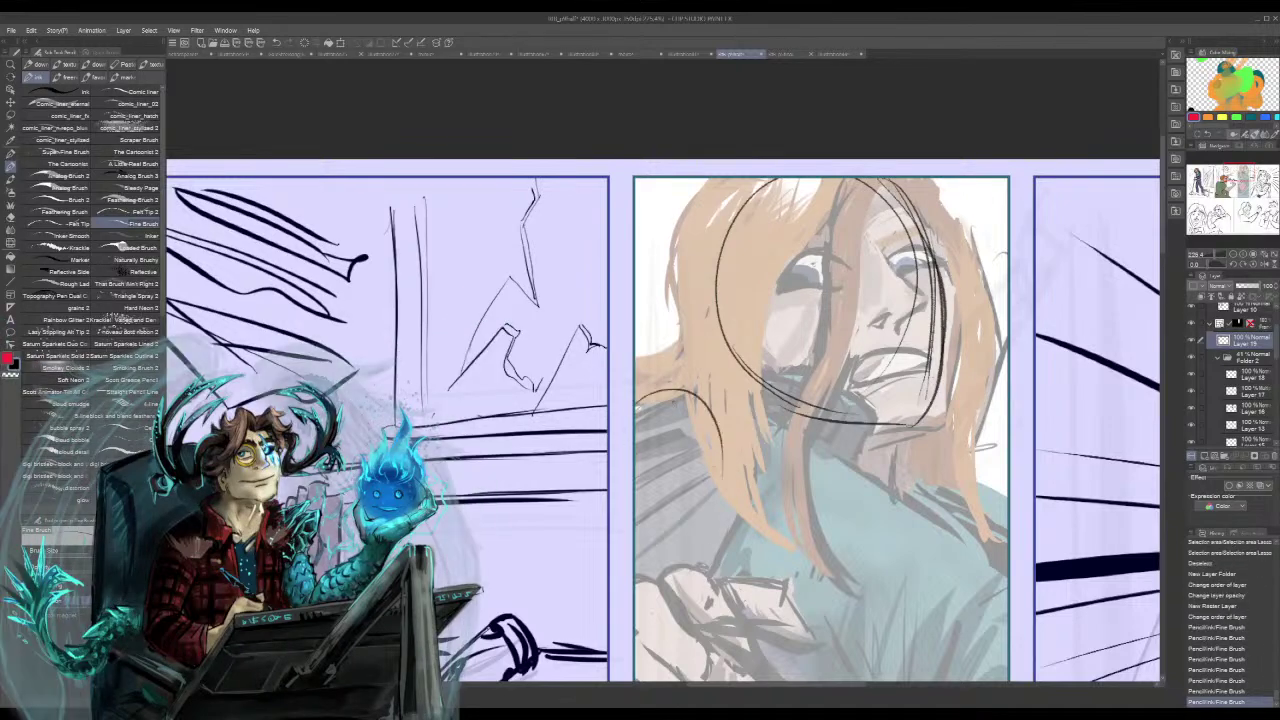
left_click_drag(700, 395, 672, 550)
left_click_drag(640, 392, 988, 524)
mouse_move(912, 478)
left_mouse_down()
mouse_move(964, 508)
mouse_move(1033, 296)
left_mouse_up()
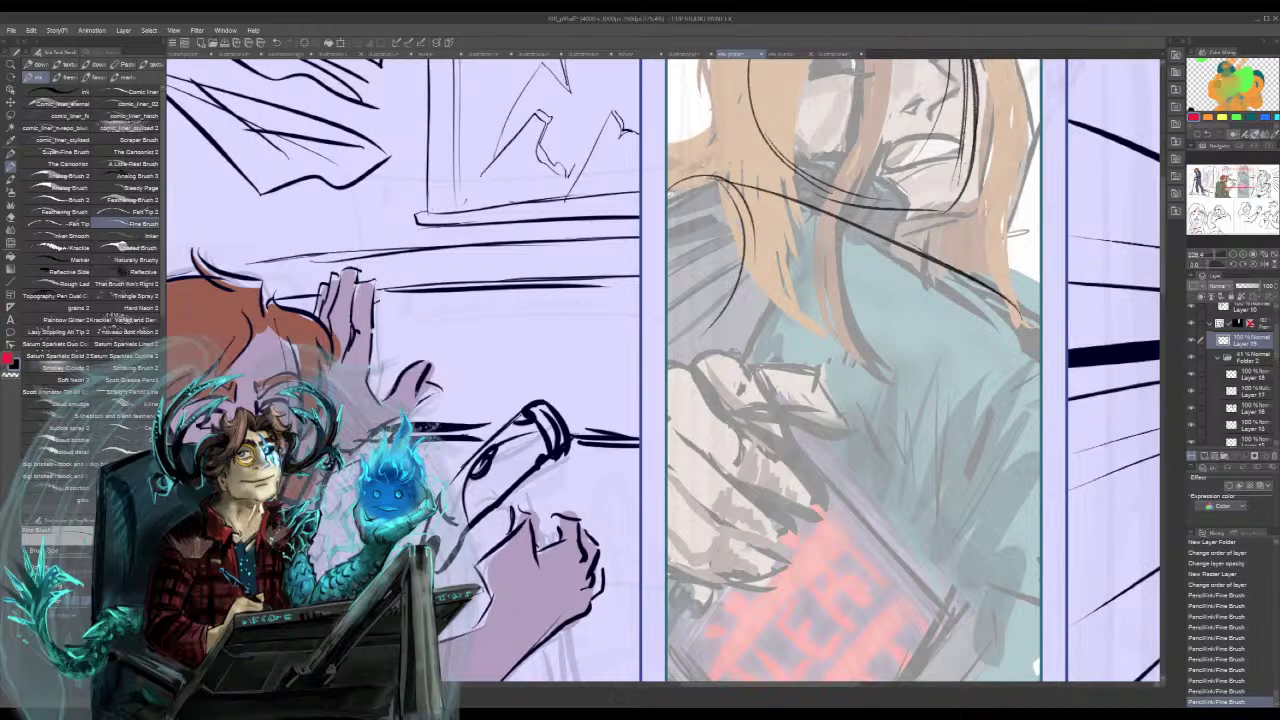
- Sketch crossing diagonal construction lines over the gripping hand beside the red-lettered sign with the Fine Brush
left_click_drag(666, 460, 810, 638)
left_click_drag(674, 497, 767, 589)
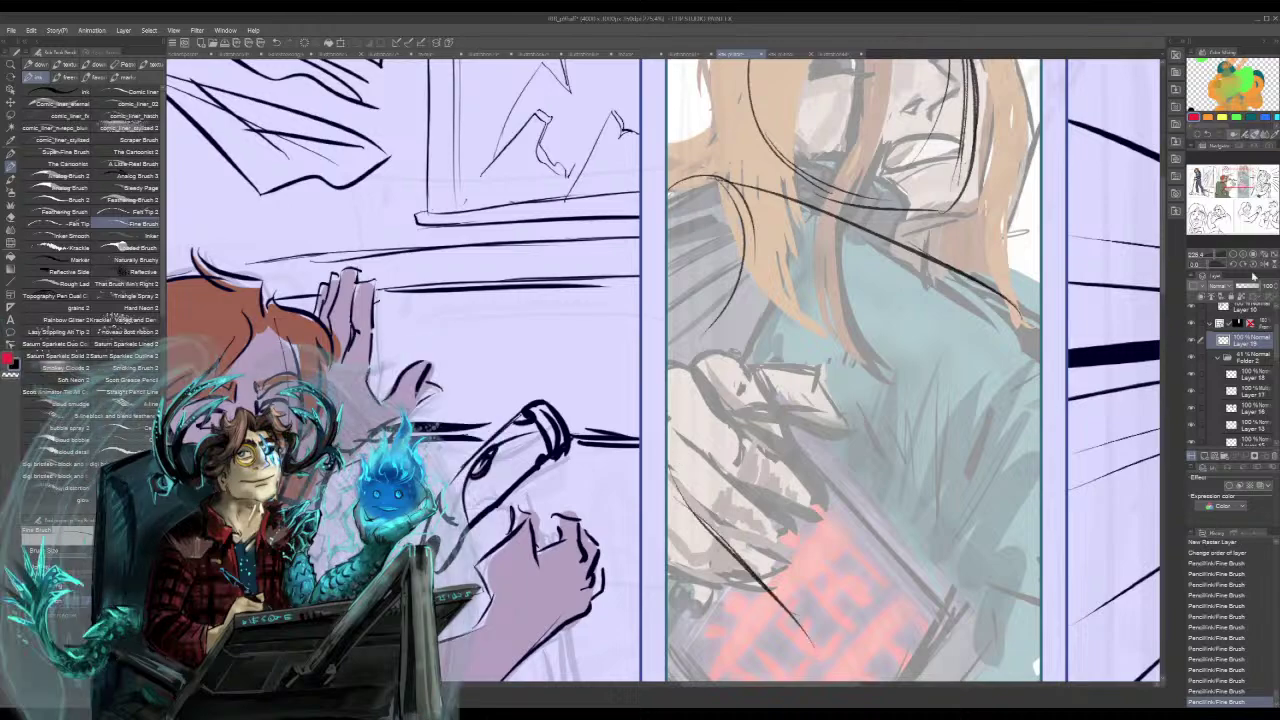
left_click_drag(800, 520, 940, 367)
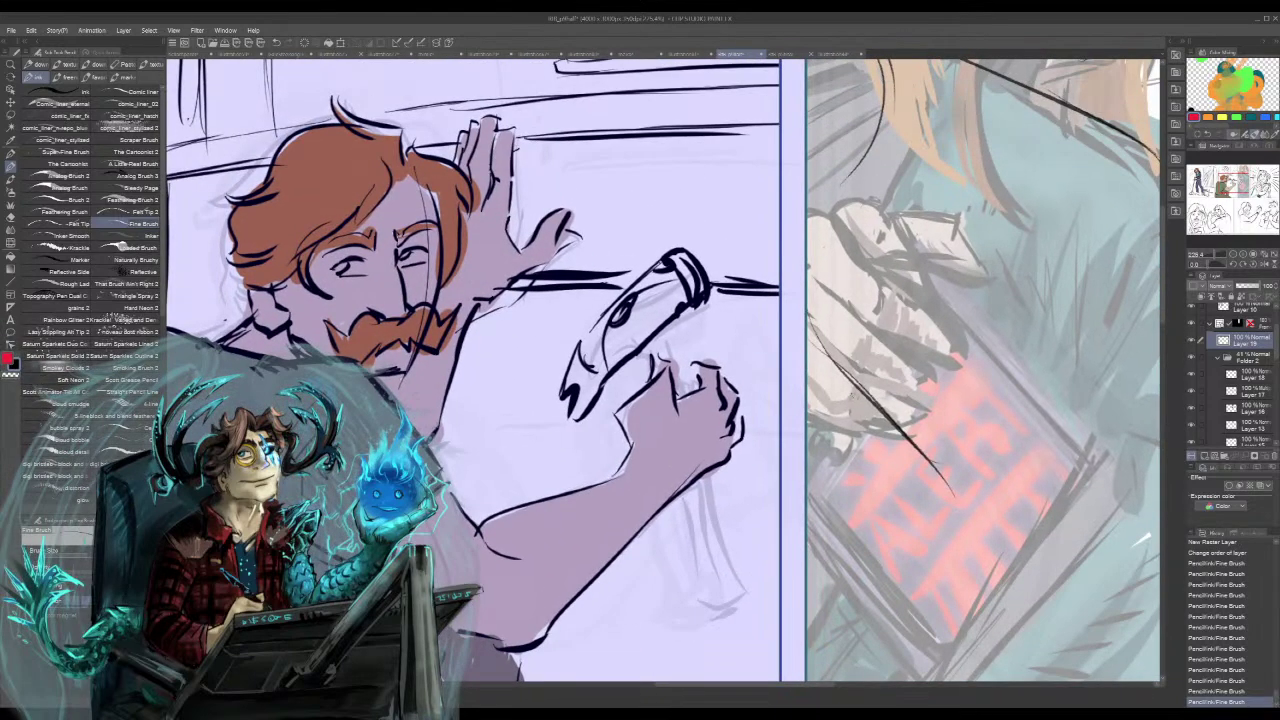
mouse_move(855, 393)
left_mouse_down()
mouse_move(808, 477)
mouse_move(975, 314)
left_mouse_up()
left_click_drag(833, 411, 808, 449)
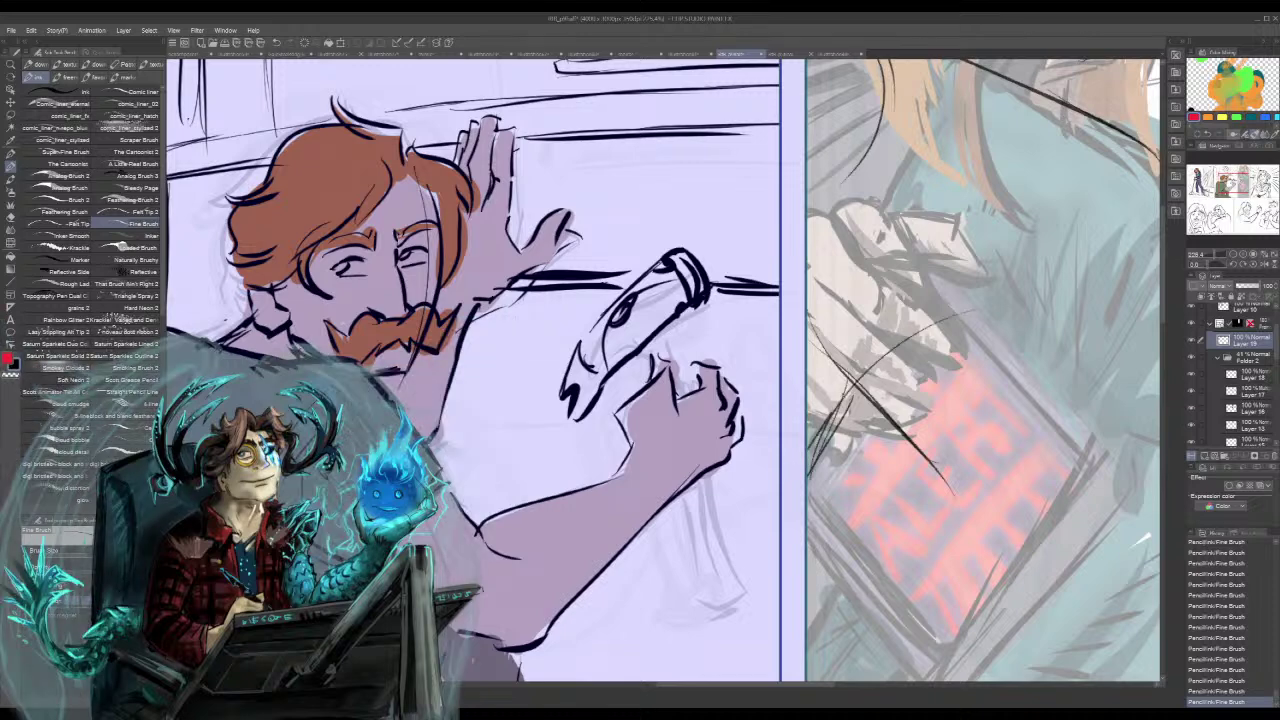
left_click_drag(840, 370, 988, 294)
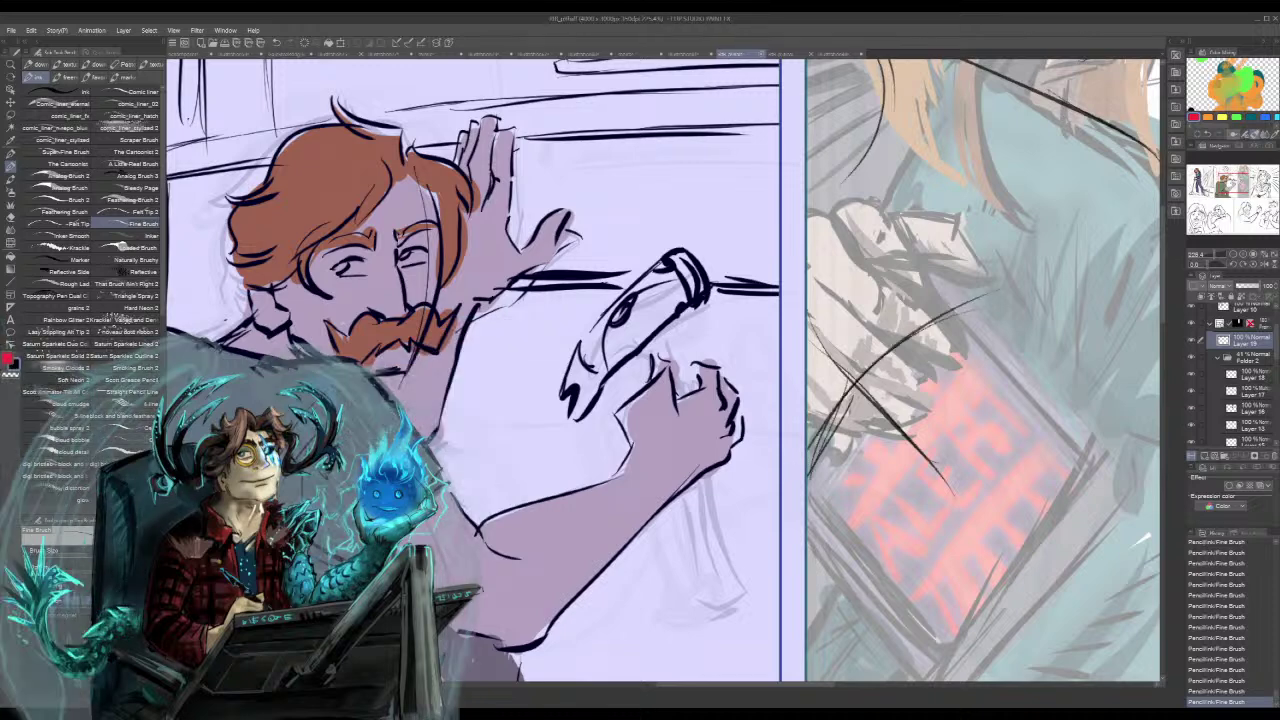
- Reinforce the sloping shoulder line across the chest and sketch the underside of the jaw above it
left_click_drag(1234, 183, 1233, 180)
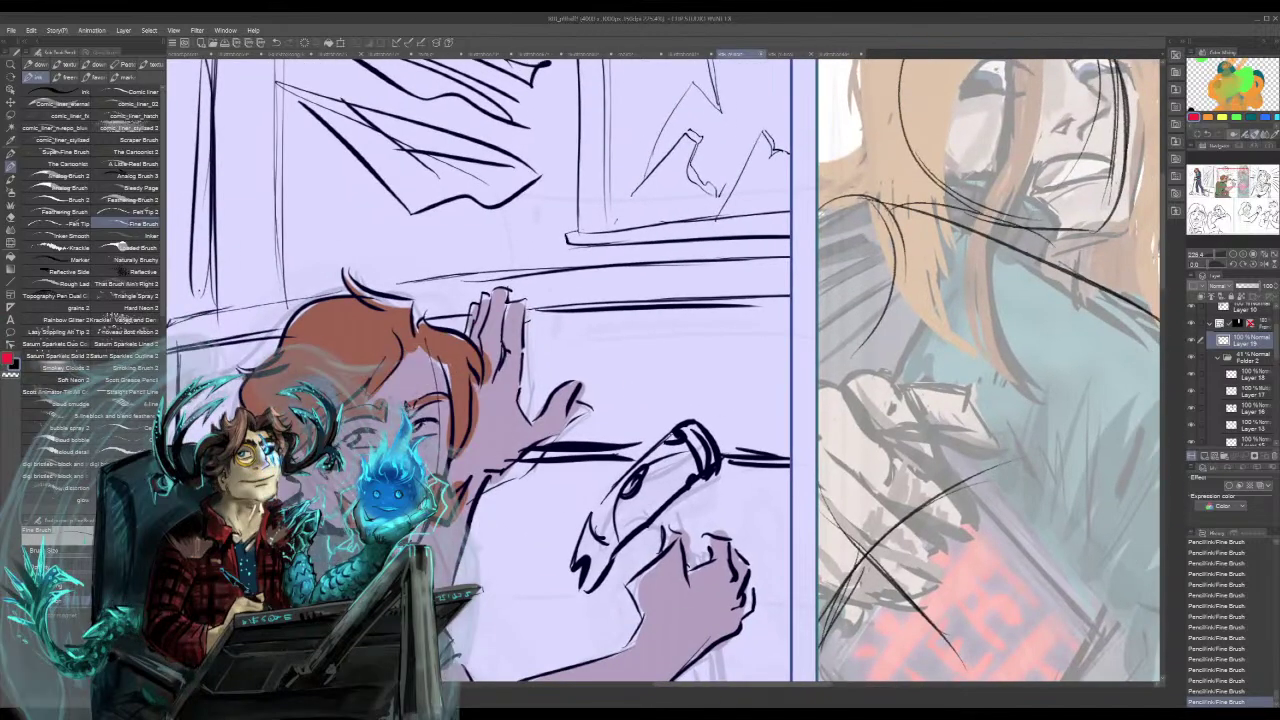
mouse_move(886, 206)
left_mouse_down()
mouse_move(1050, 248)
mouse_move(1106, 316)
mouse_move(1159, 303)
left_mouse_up()
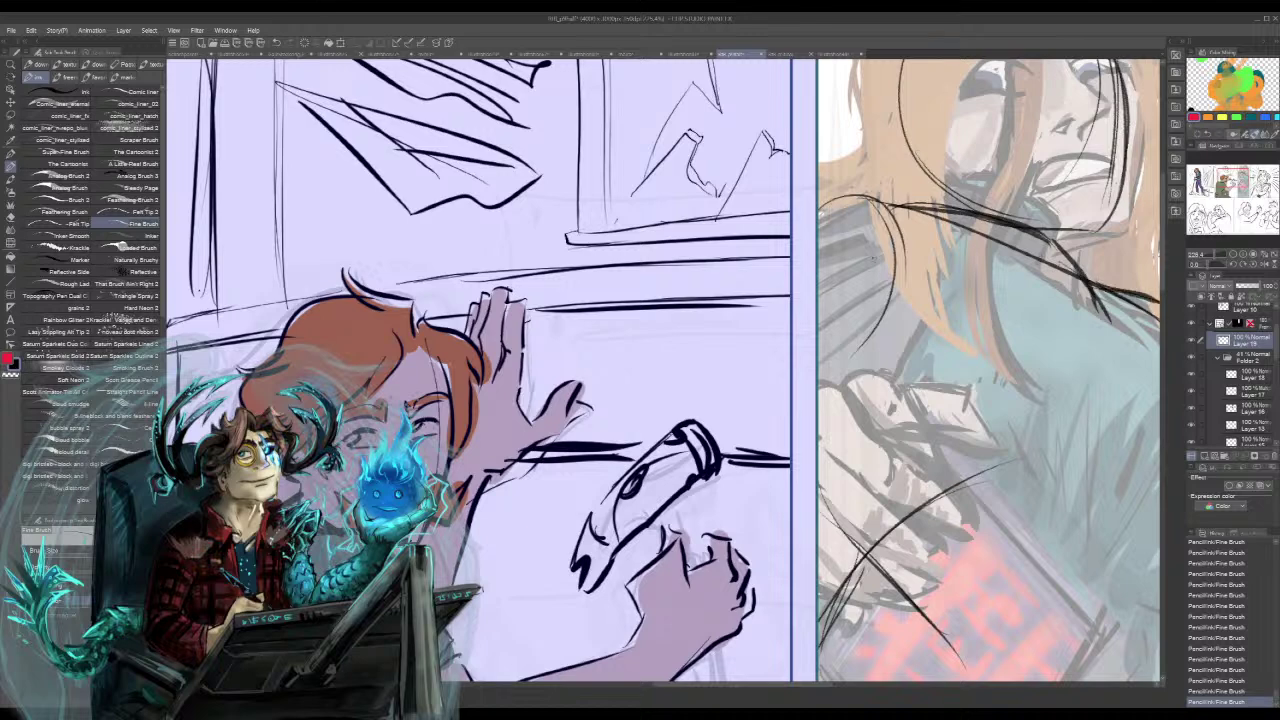
left_click_drag(970, 201, 1066, 179)
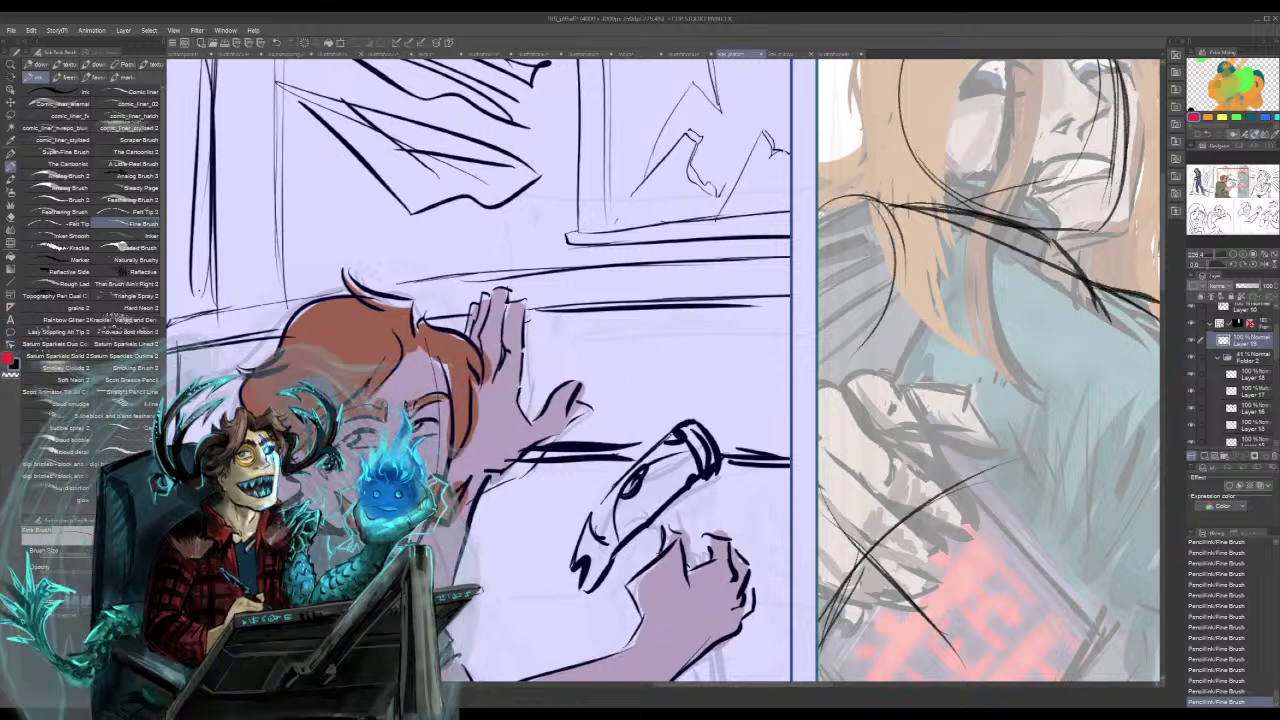
left_click_drag(999, 217, 1093, 202)
left_click_drag(1102, 200, 1086, 272)
left_click_drag(1098, 234, 1084, 275)
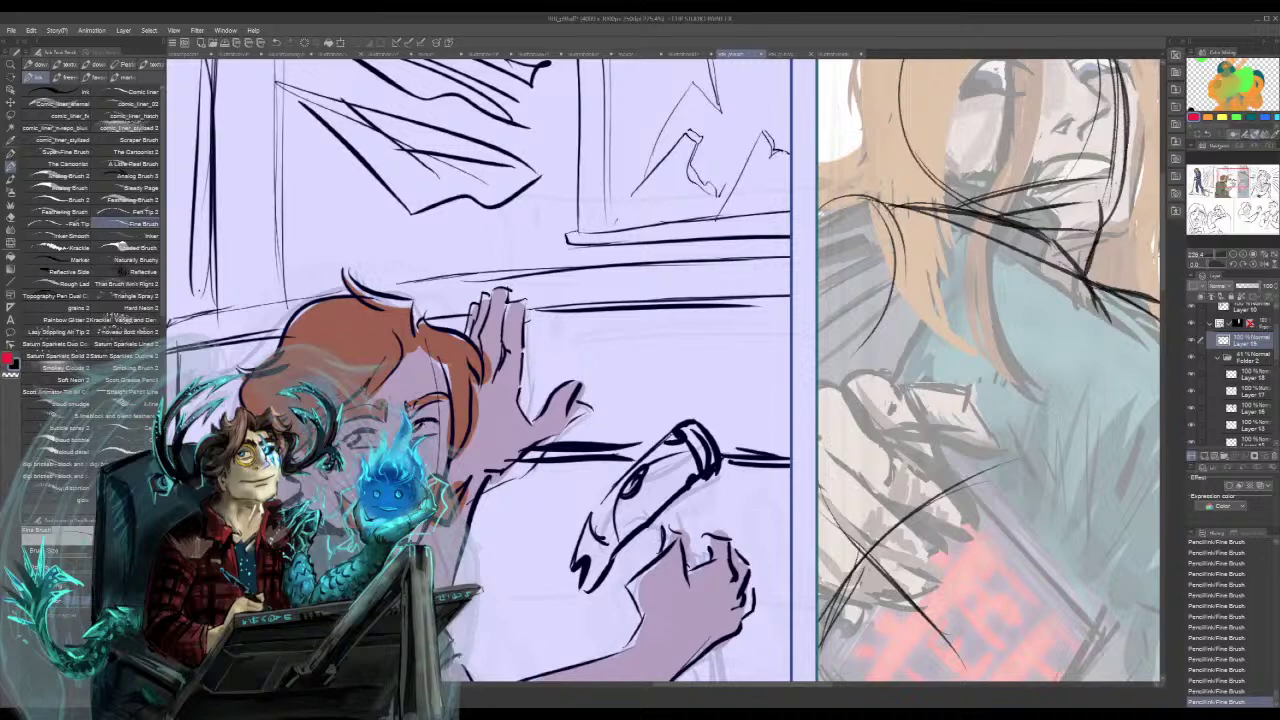
left_click_drag(1104, 202, 1076, 262)
key("ctrl+z")
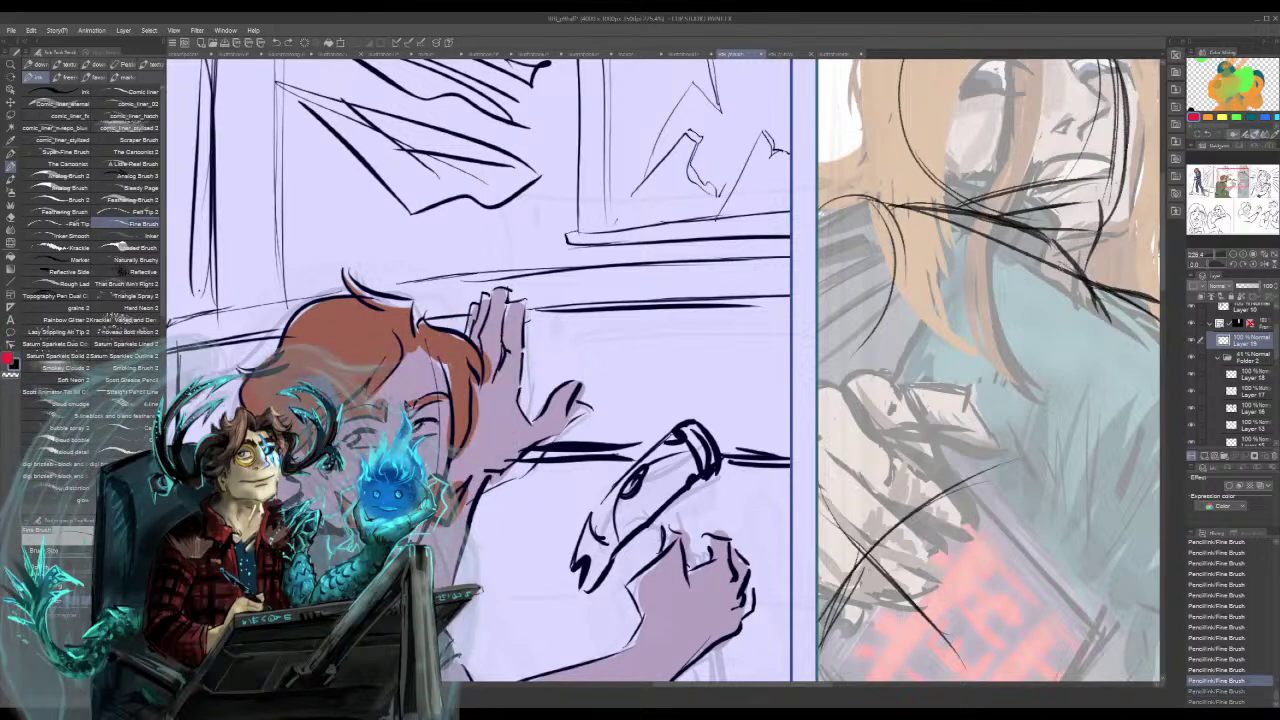
key("ctrl+z")
- Strengthen the jaw's lower edge and sketch the angular chin joining it to the neck
left_click_drag(1059, 199, 1130, 206)
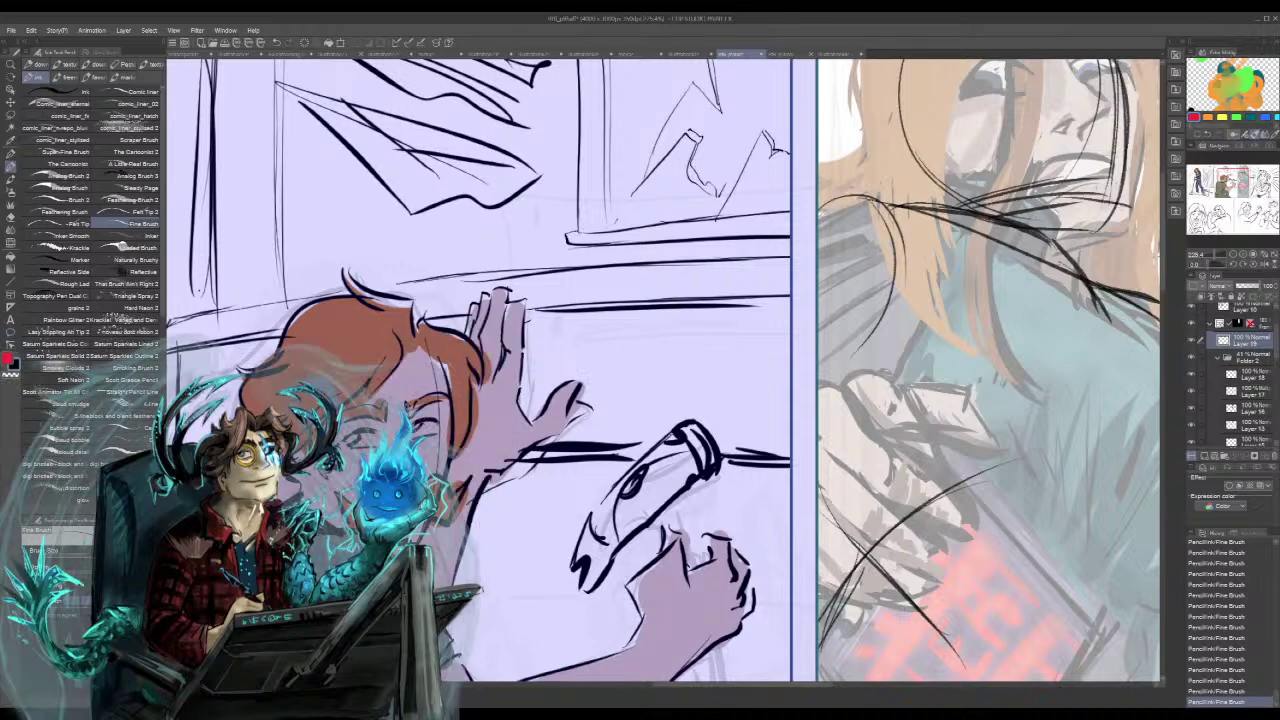
key("ctrl+z")
left_click_drag(973, 199, 1004, 187)
left_click_drag(1131, 205, 1092, 257)
left_click_drag(1119, 233, 1078, 255)
- Sketch the edge of the face beside the hair and the hair's outer contour on the near-shoulder side
mouse_move(900, 300)
left_mouse_down()
mouse_move(987, 536)
mouse_move(813, 324)
left_mouse_up()
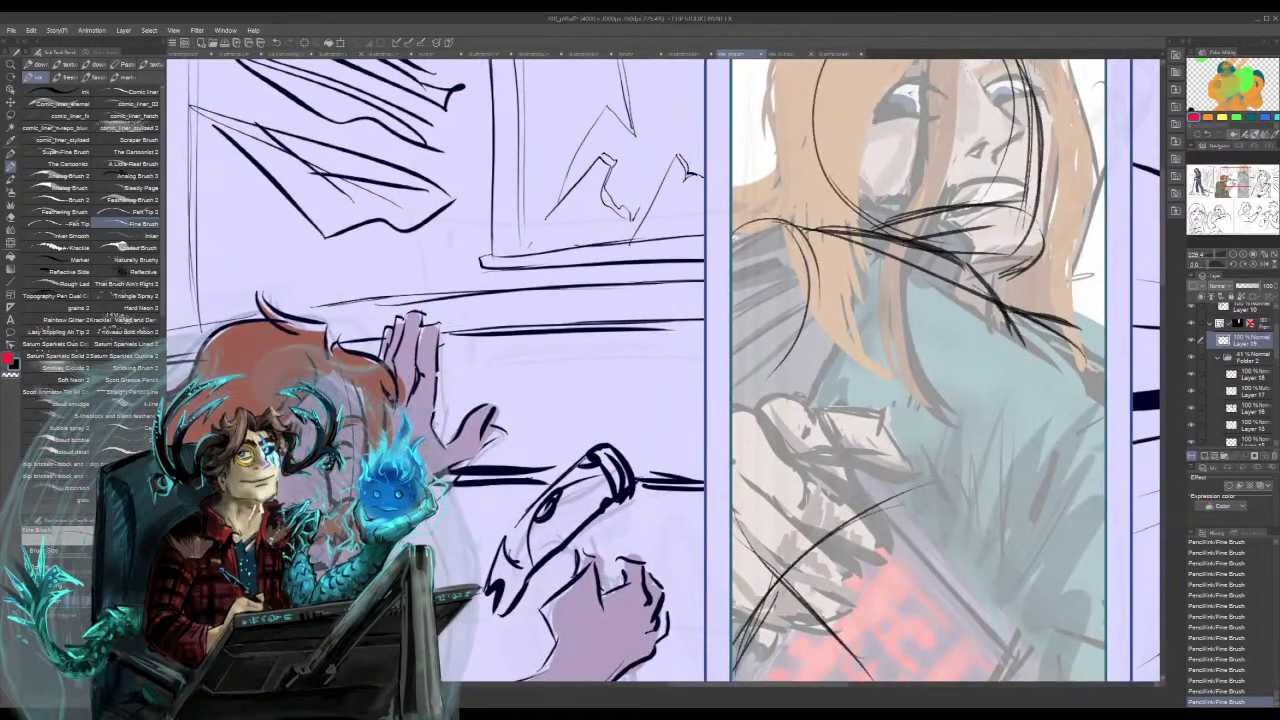
left_click_drag(876, 98, 882, 228)
mouse_move(785, 70)
left_mouse_down()
mouse_move(753, 177)
mouse_move(760, 104)
left_mouse_up()
left_click_drag(1232, 186, 1234, 180)
mouse_move(748, 204)
left_mouse_down()
mouse_move(690, 292)
mouse_move(700, 254)
left_mouse_up()
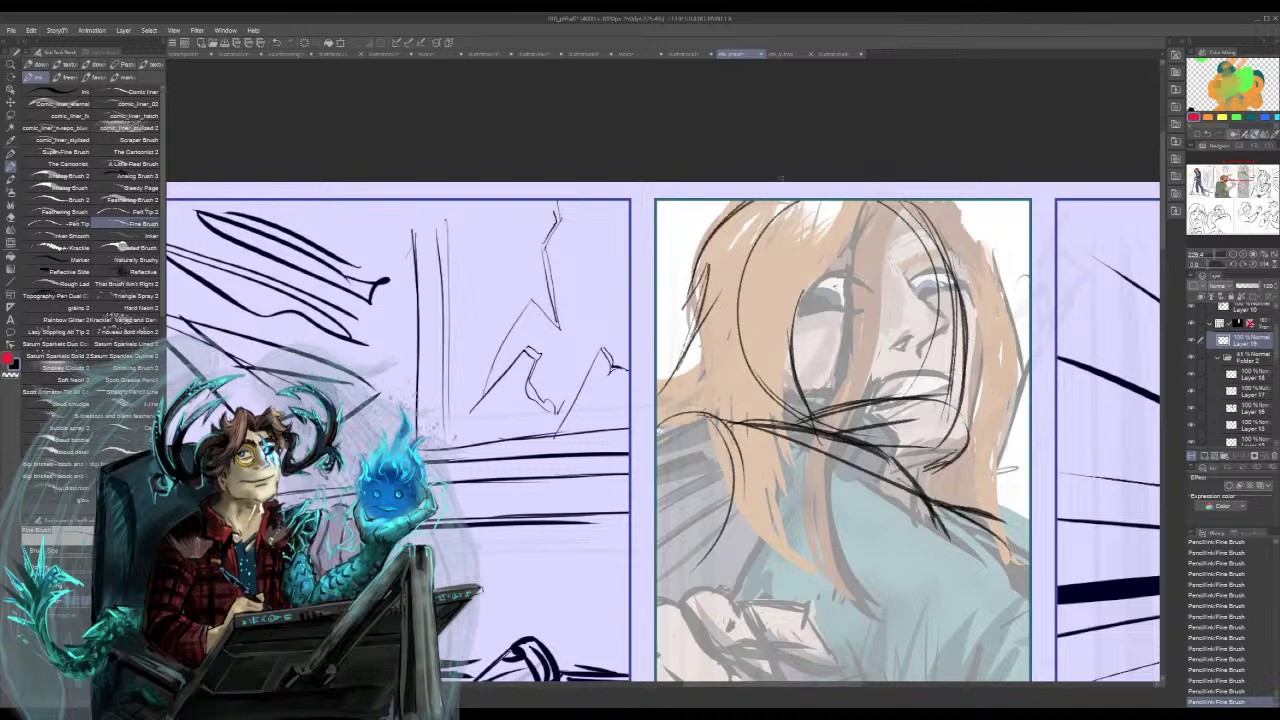
- Sketch the long outer contour of the far-side hair from the crown down to the shoulder
mouse_move(950, 204)
left_mouse_down()
mouse_move(980, 282)
mouse_move(1028, 344)
left_mouse_up()
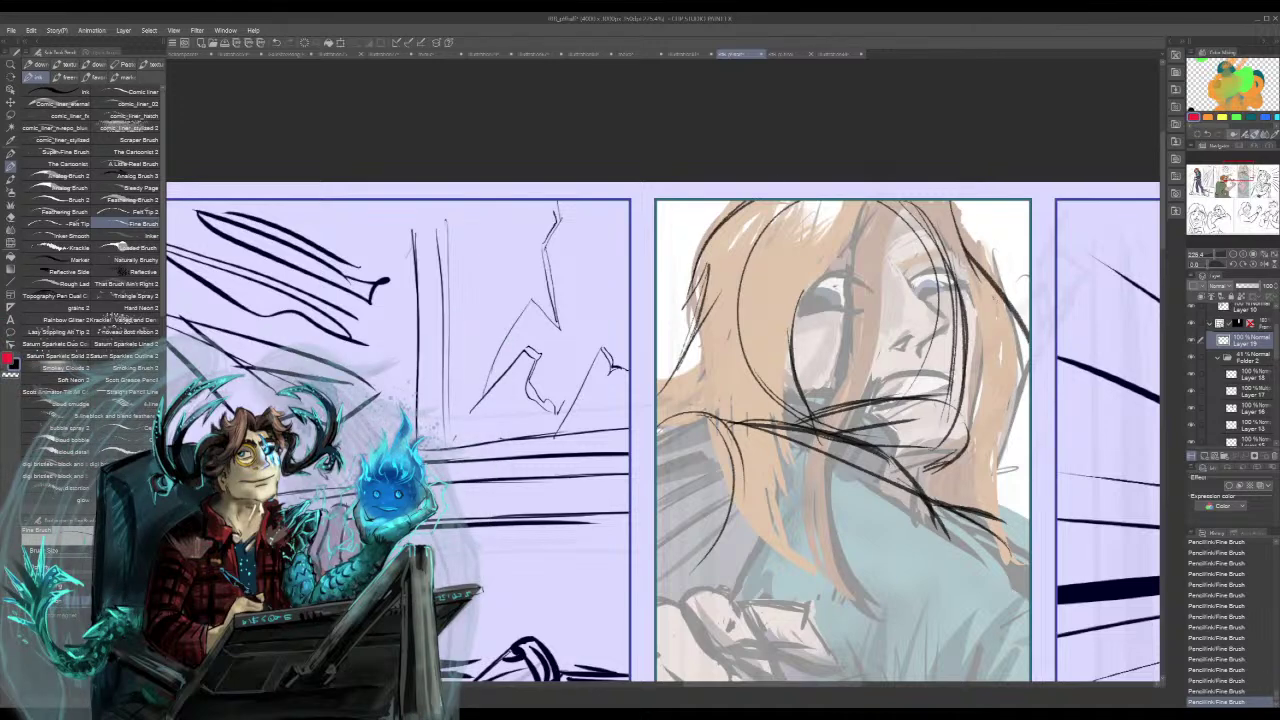
left_click_drag(994, 298, 1028, 375)
left_click_drag(1020, 453, 1003, 523)
left_click_drag(1024, 378, 1002, 511)
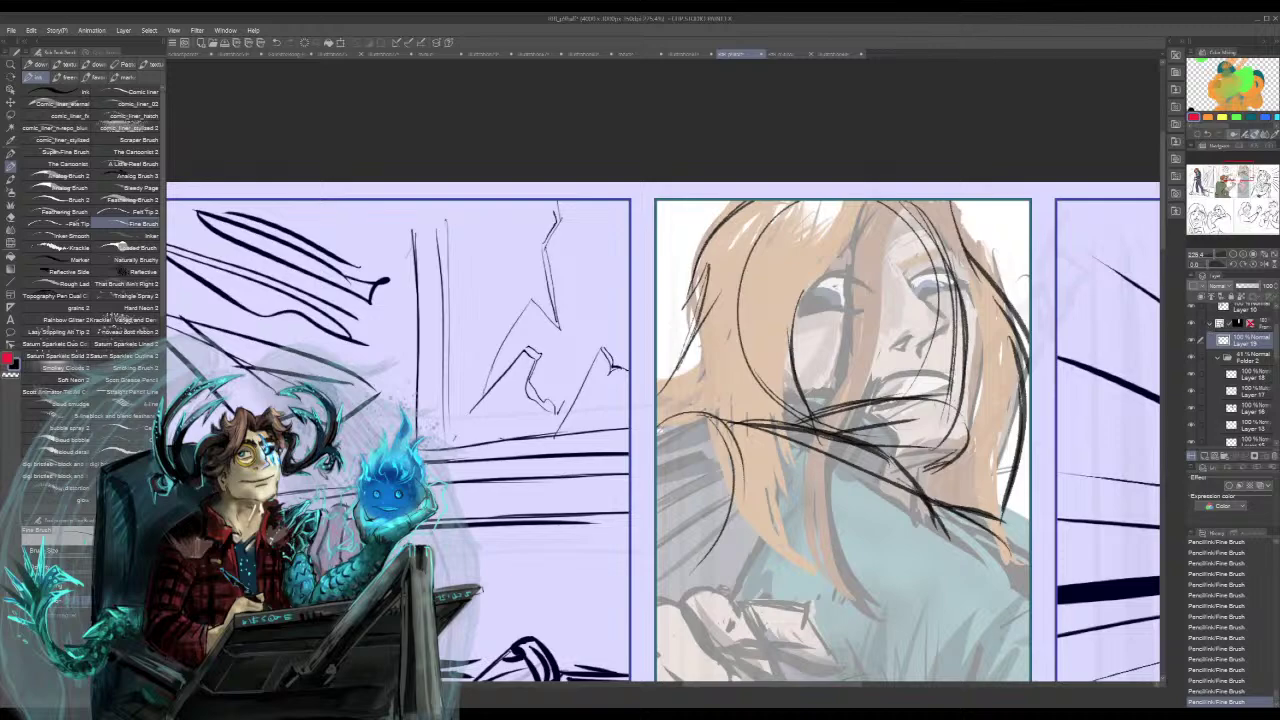
- Sketch a round construction shape with curved inner guides over the gripping hand
left_click_drag(1237, 181, 1238, 180)
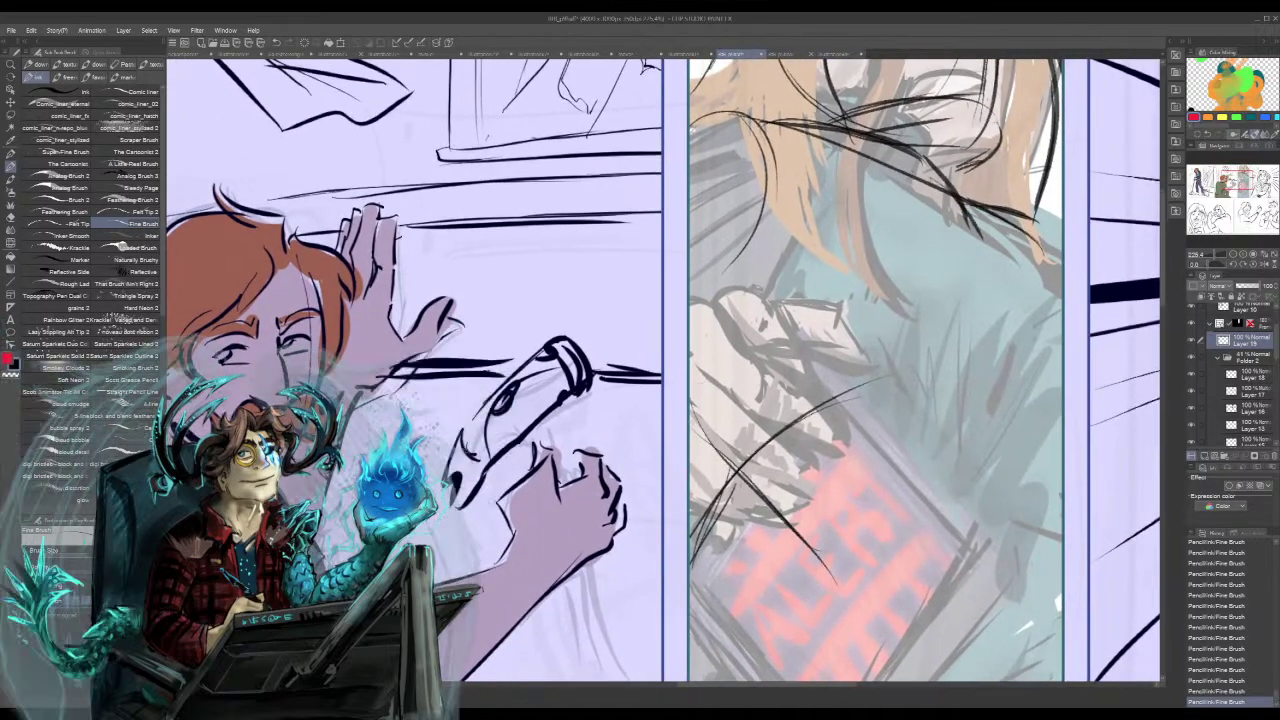
mouse_move(691, 392)
left_mouse_down()
mouse_move(800, 341)
mouse_move(851, 424)
left_mouse_up()
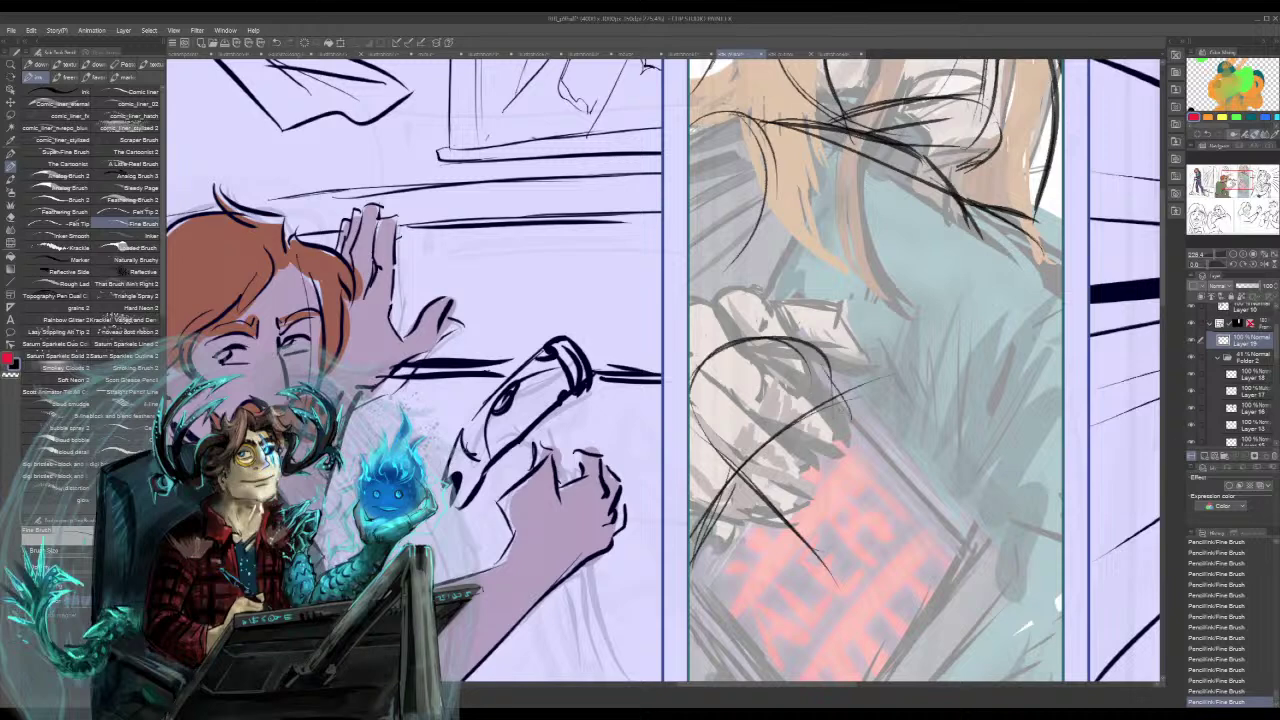
left_click_drag(719, 447, 814, 387)
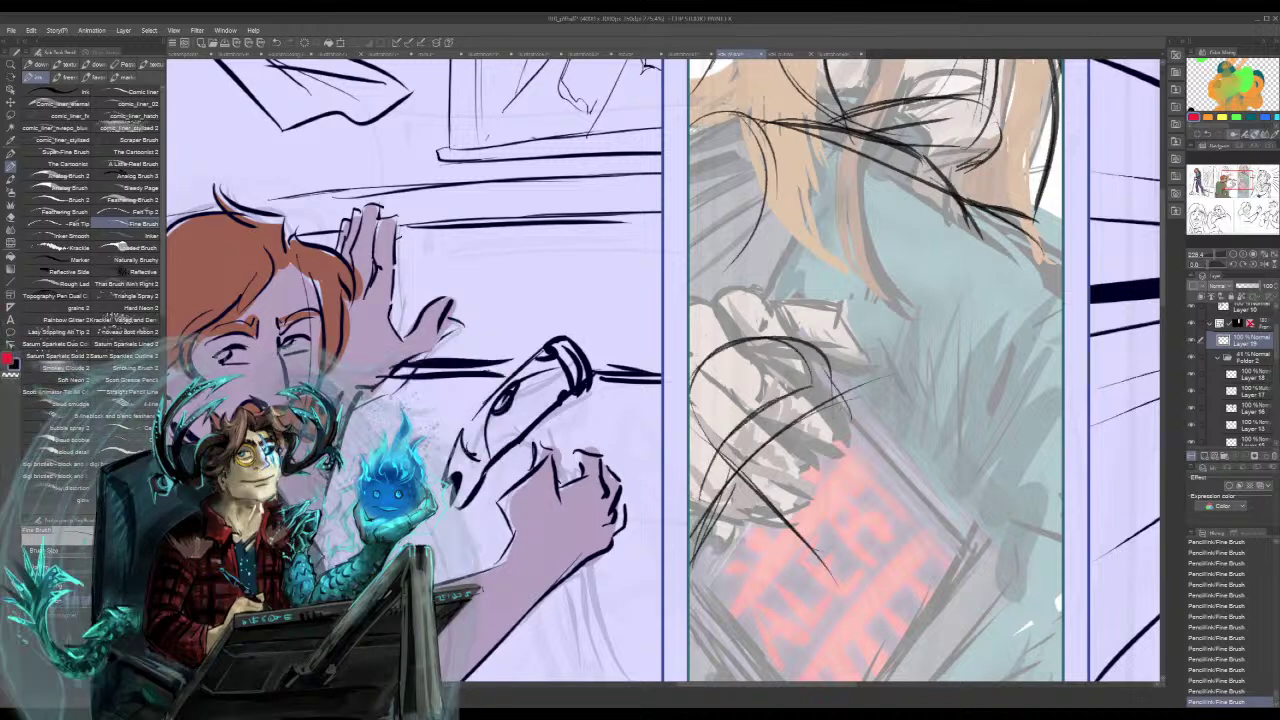
left_click_drag(700, 332, 786, 343)
left_click_drag(850, 420, 797, 259)
- Sketch the lowest fingertip of the gripping hand and undo the extra strokes running onto the sign
mouse_move(704, 226)
left_mouse_down()
mouse_move(744, 192)
mouse_move(651, 230)
mouse_move(659, 262)
left_mouse_up()
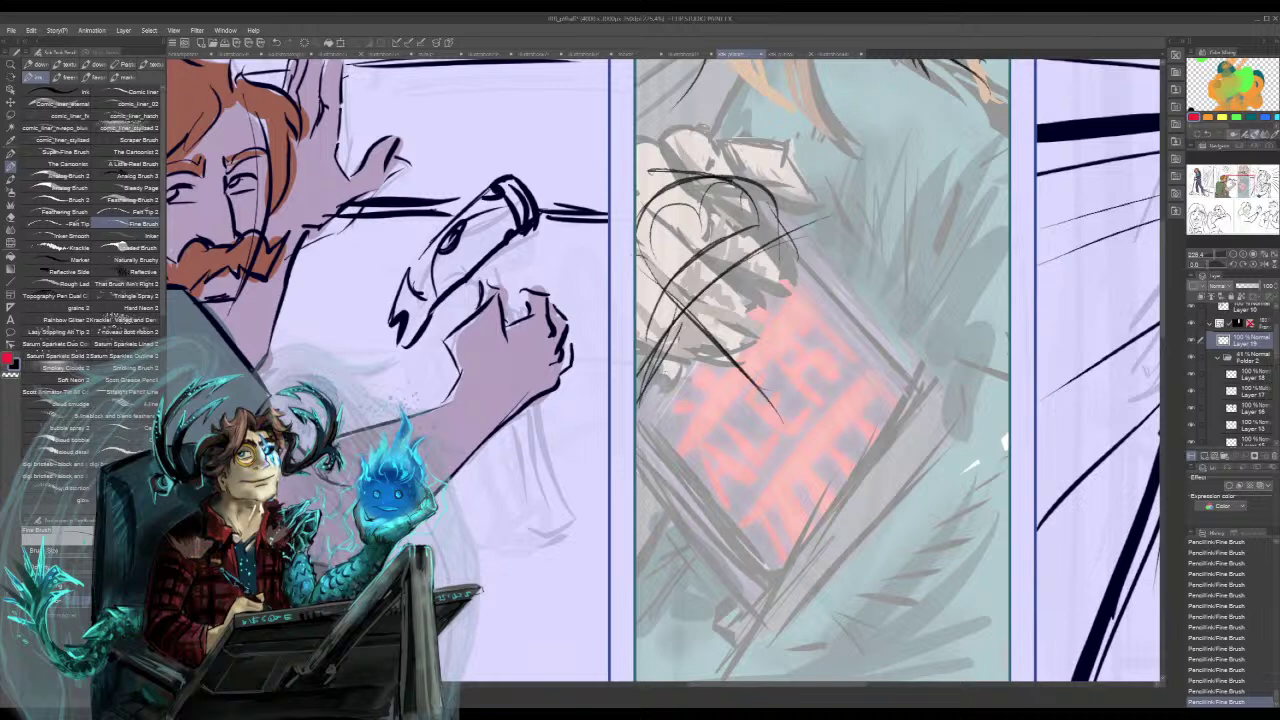
left_click_drag(646, 383, 683, 391)
mouse_move(639, 330)
left_mouse_down()
mouse_move(714, 366)
mouse_move(686, 394)
left_mouse_up()
left_click_drag(644, 328, 770, 396)
mouse_move(690, 346)
left_mouse_down()
mouse_move(710, 310)
mouse_move(774, 374)
mouse_move(772, 392)
left_mouse_up()
left_click_drag(726, 314, 802, 380)
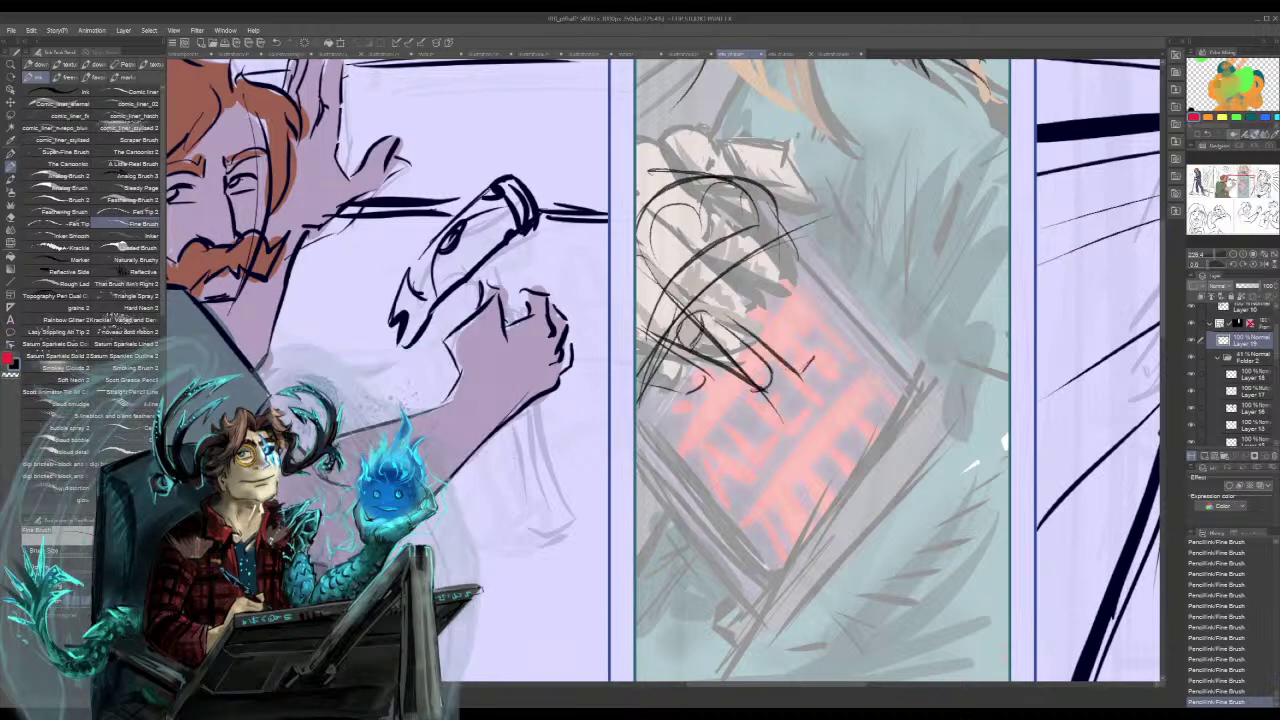
key("ctrl+z")
key("ctrl+z")
key("ctrl+z")
key("ctrl+z")
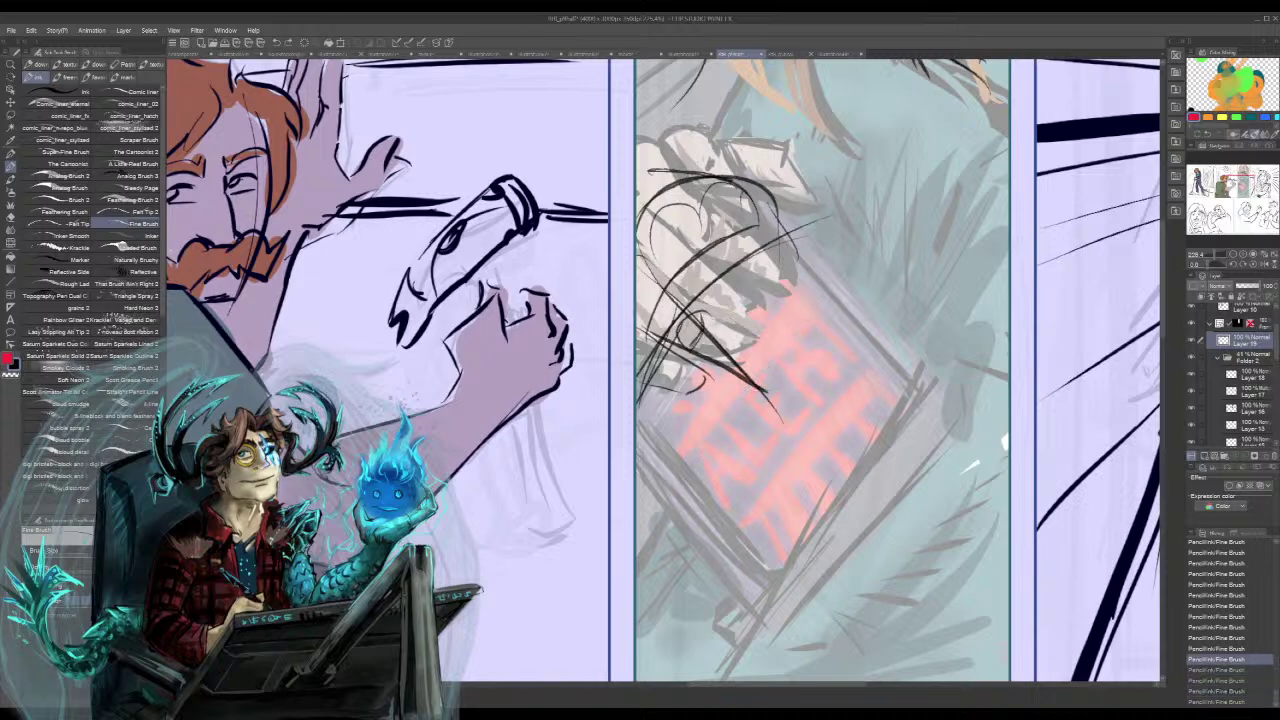
- Sketch the curved middle fingers of the gripping hand and their crossing knuckle lines over the sign's edge
mouse_move(714, 310)
left_mouse_down()
mouse_move(756, 336)
mouse_move(763, 366)
left_mouse_up()
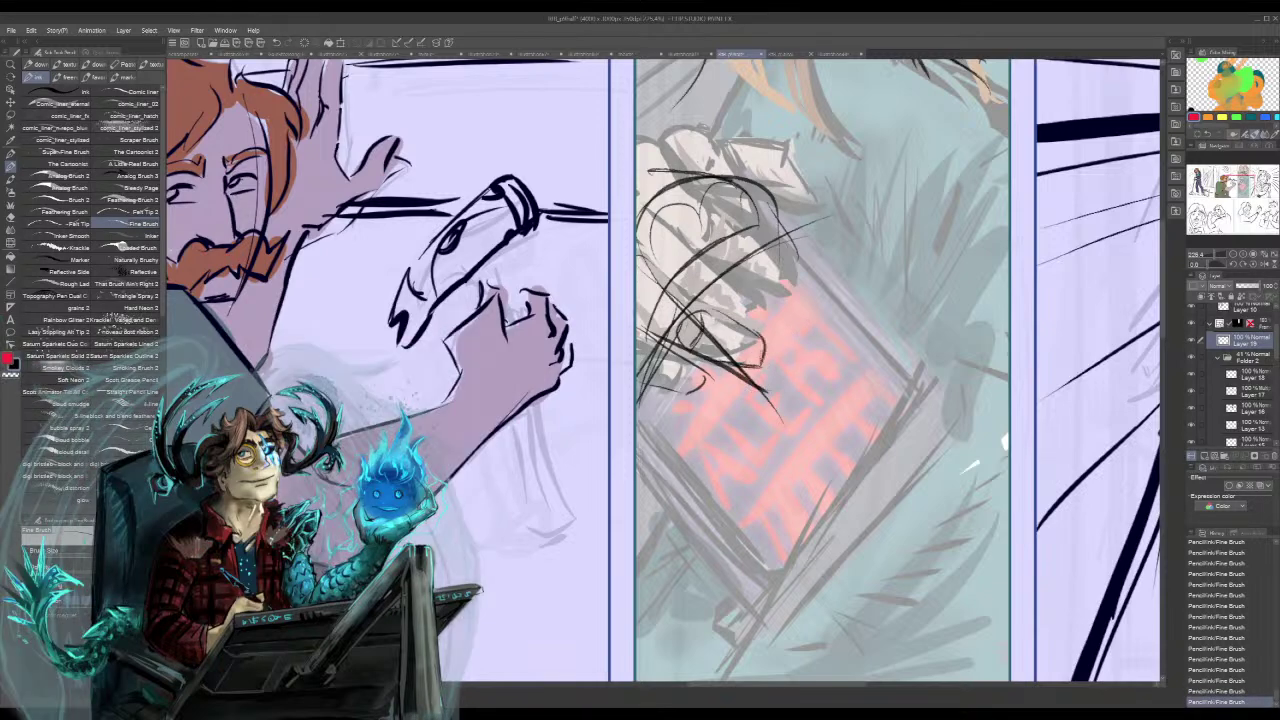
left_click_drag(716, 312, 802, 348)
left_click_drag(726, 288, 804, 314)
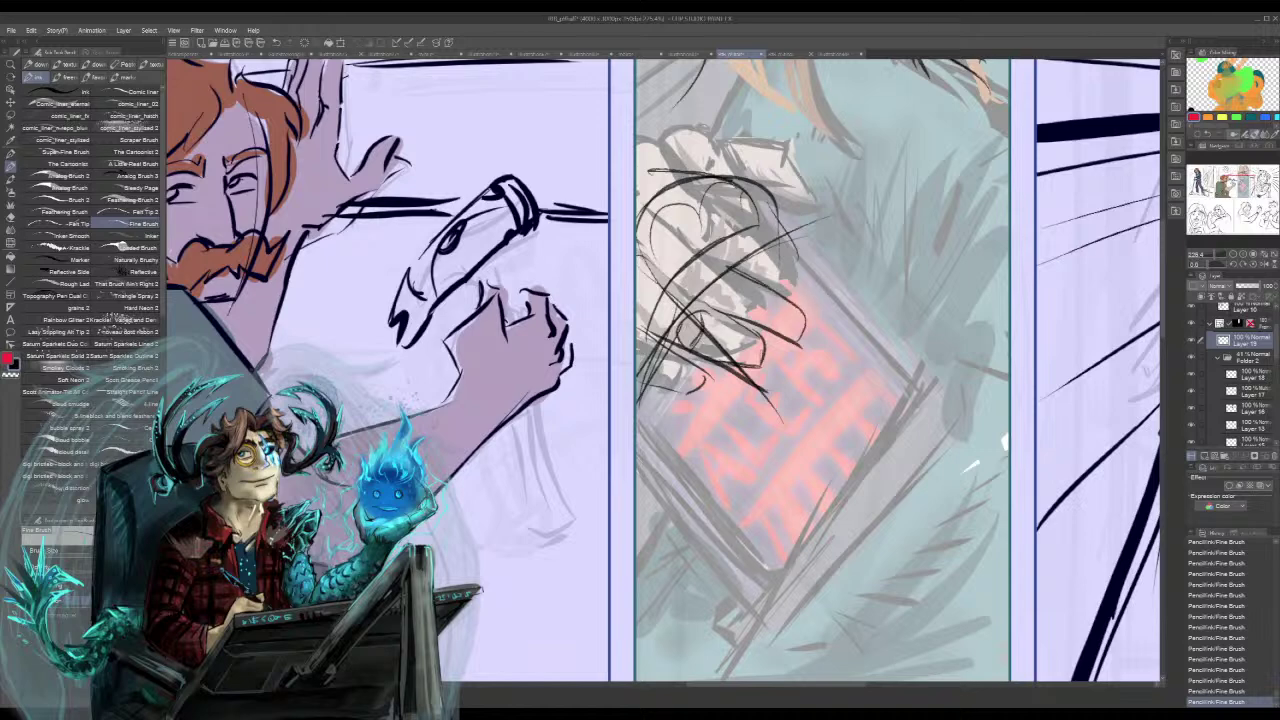
left_click_drag(704, 270, 718, 304)
mouse_move(682, 222)
left_mouse_down()
mouse_move(729, 271)
mouse_move(719, 265)
mouse_move(703, 309)
left_mouse_up()
left_click_drag(651, 273, 703, 303)
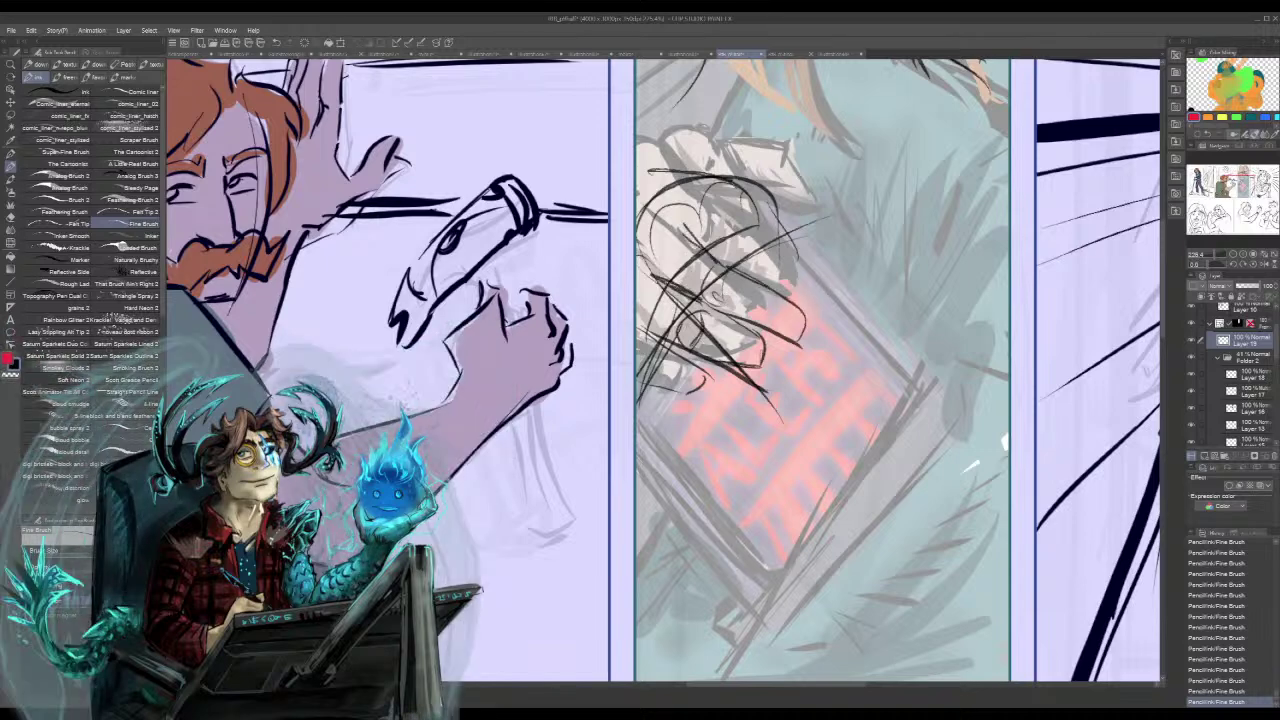
- Sketch the upper finger of the gripping hand, undoing its overlong stroke and redrawing a shorter line near the knuckles
mouse_move(666, 248)
left_mouse_down()
mouse_move(738, 234)
mouse_move(735, 249)
mouse_move(785, 275)
left_mouse_up()
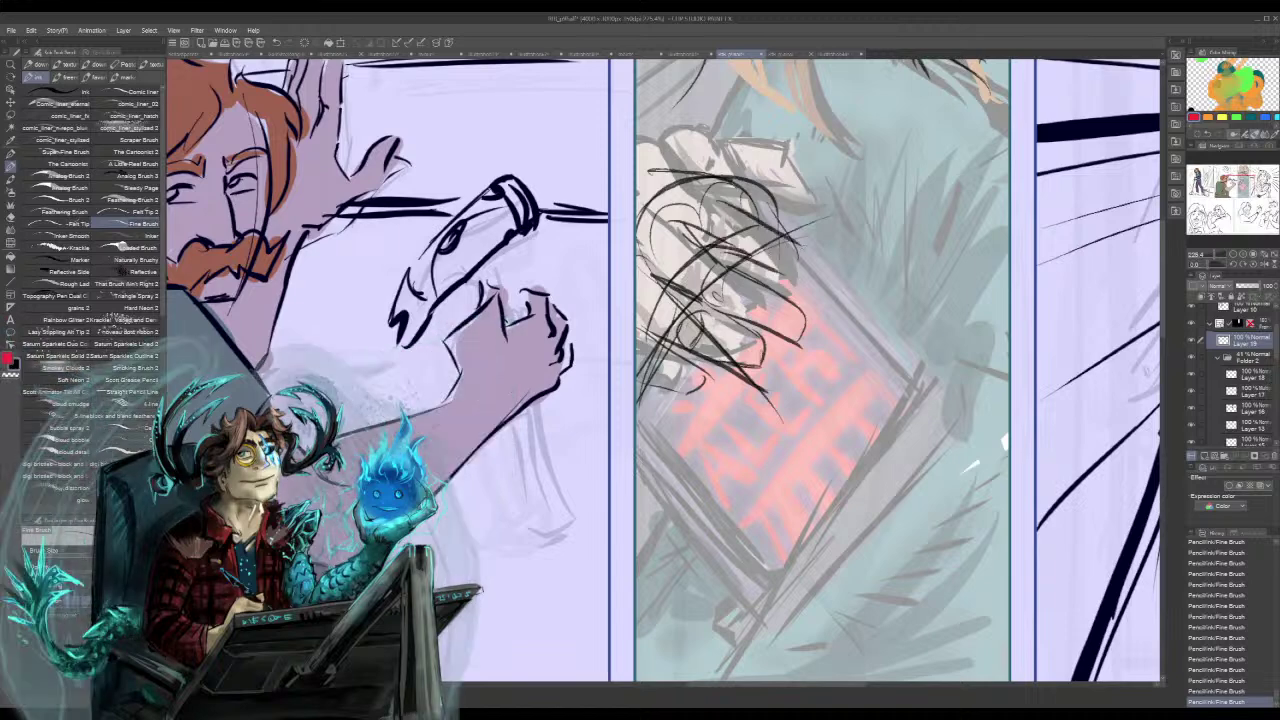
left_click_drag(718, 176, 820, 248)
key("ctrl+z")
key("ctrl+z")
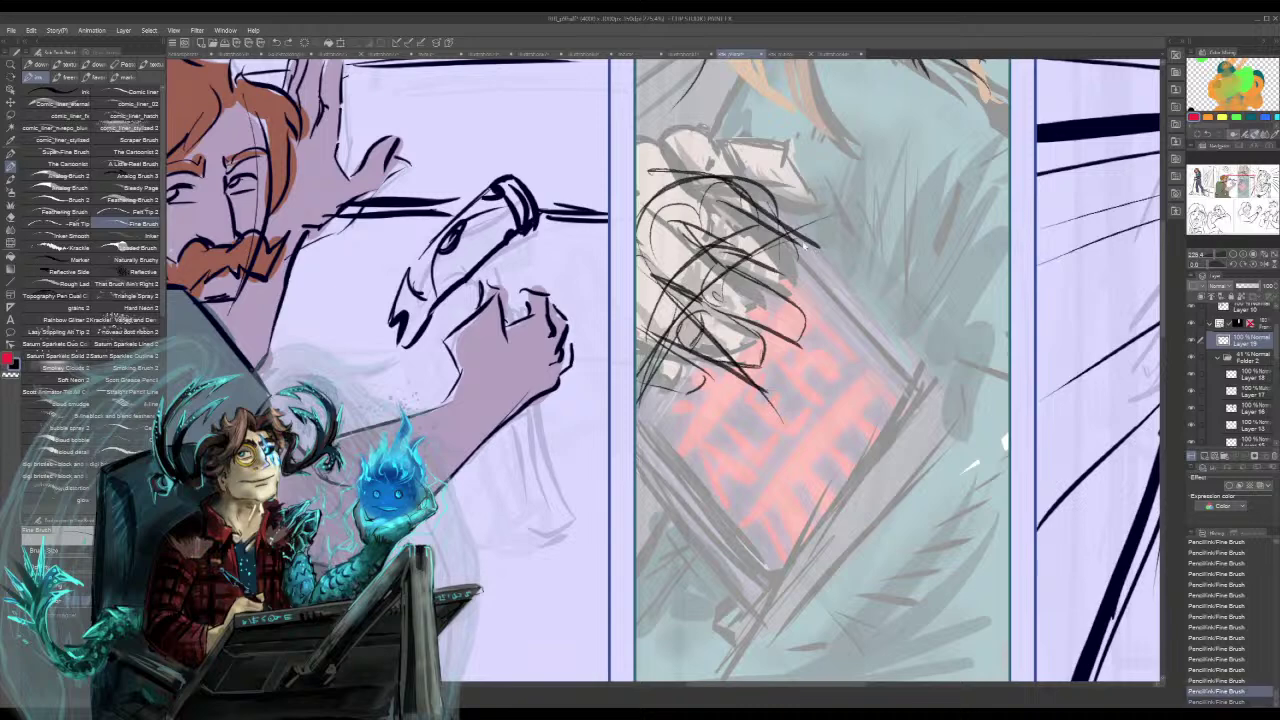
left_click_drag(715, 185, 765, 223)
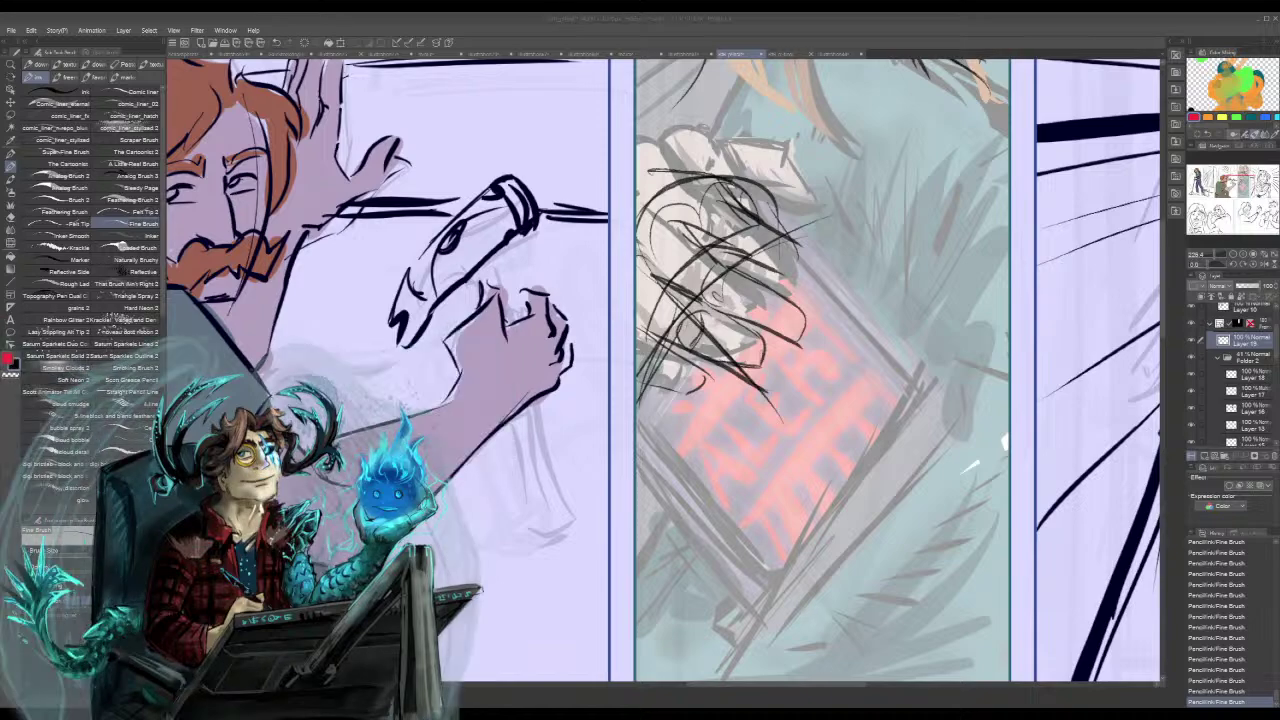
- Sketch sweeping arcs across the teal chest above the hand and a short line below the near shoulder
mouse_move(720, 300)
left_mouse_down()
mouse_move(527, 634)
mouse_move(601, 432)
mouse_move(775, 253)
mouse_move(873, 276)
left_mouse_up()
left_click_drag(672, 276, 880, 318)
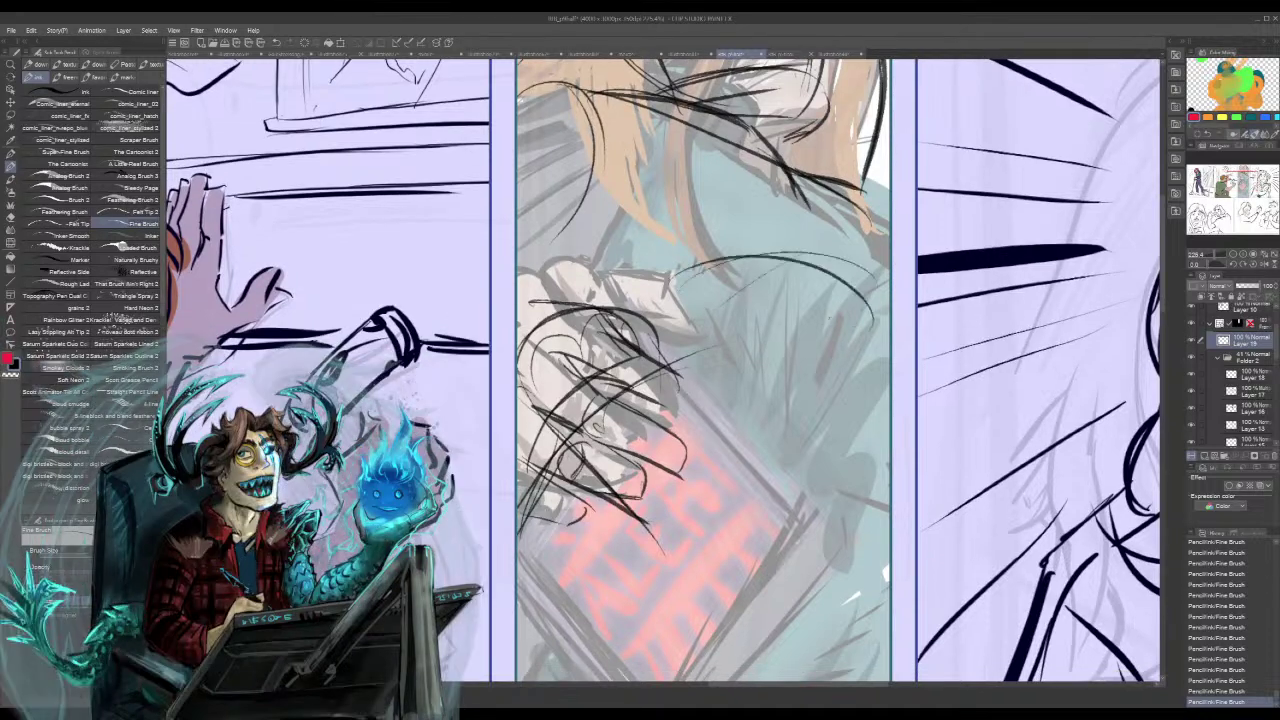
left_click_drag(598, 198, 618, 258)
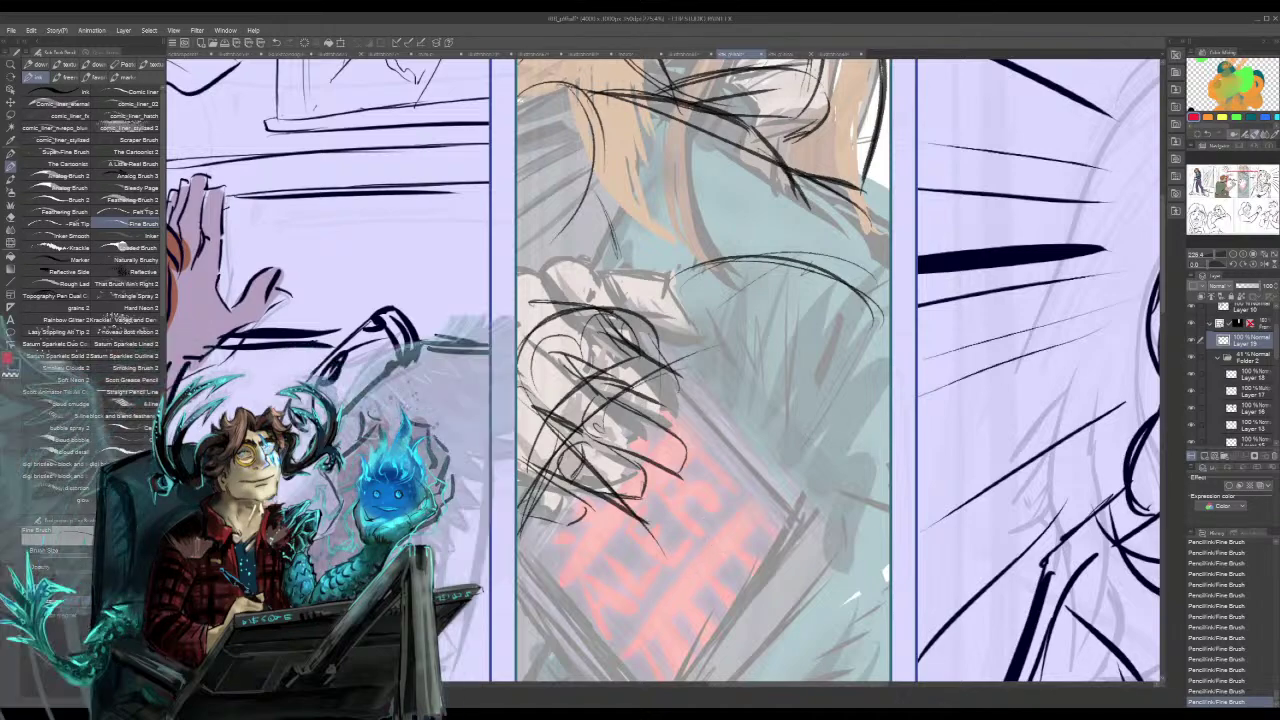
- Sketch a short slanted edge across the sign's left corner, just below the fingers
left_click_drag(596, 680, 756, 476)
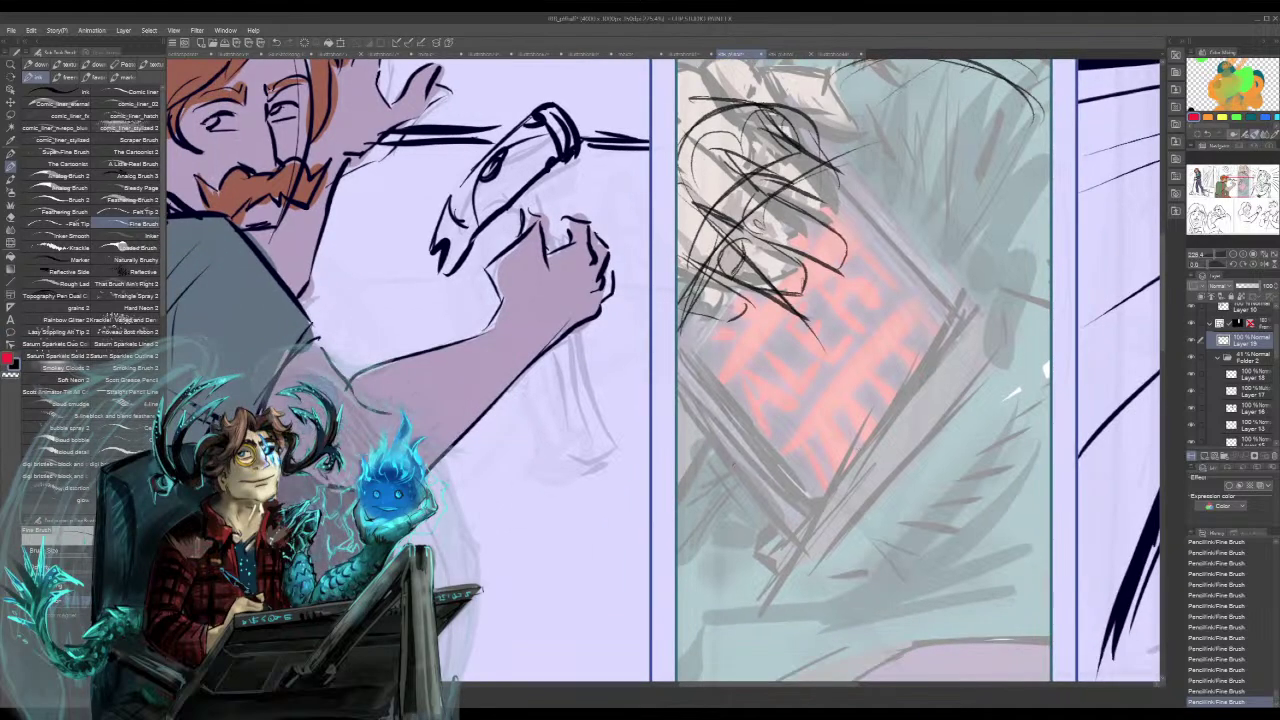
mouse_move(756, 332)
left_mouse_down()
mouse_move(722, 382)
mouse_move(760, 327)
left_mouse_up()
left_click_drag(764, 325, 708, 403)
mouse_move(756, 306)
left_mouse_down()
mouse_move(716, 350)
mouse_move(703, 443)
mouse_move(785, 498)
left_mouse_up()
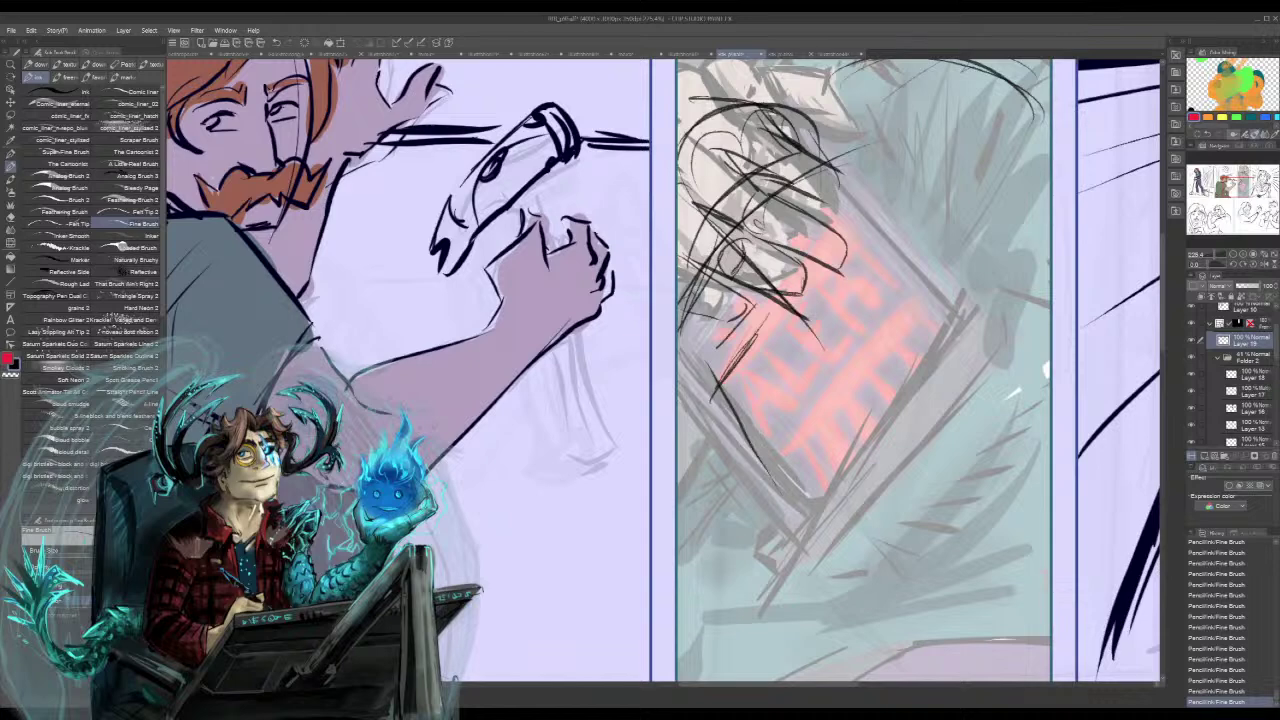
left_click_drag(862, 198, 902, 380)
mouse_move(701, 332)
left_mouse_down()
mouse_move(762, 490)
mouse_move(739, 447)
left_mouse_up()
key("ctrl+z")
key("ctrl+z")
key("ctrl+z")
key("ctrl+z")
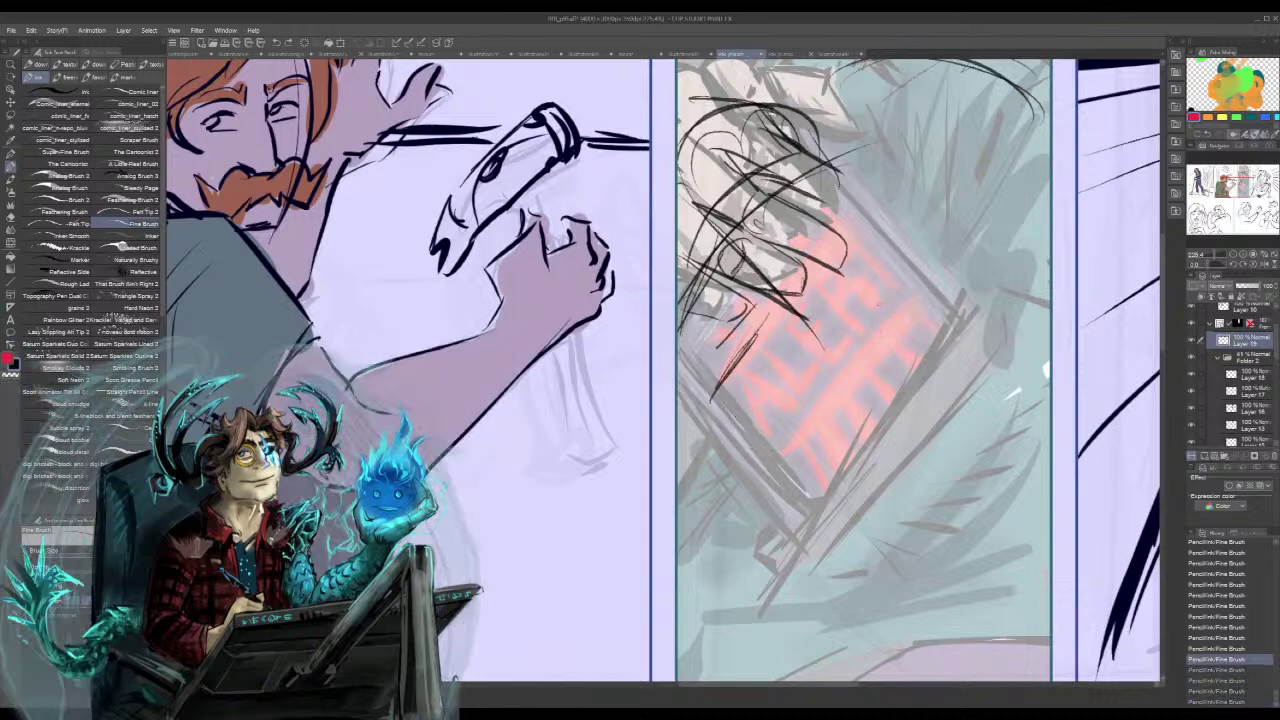
- Sketch the sign's upper-right edge as one bold diagonal line and undo the surplus strokes around it
left_click_drag(858, 152, 952, 326)
left_click_drag(898, 238, 962, 375)
mouse_move(772, 516)
left_mouse_down()
mouse_move(978, 358)
mouse_move(890, 414)
mouse_move(948, 374)
left_mouse_up()
key("ctrl+z")
key("ctrl+z")
key("ctrl+z")
key("ctrl+z")
key("ctrl+z")
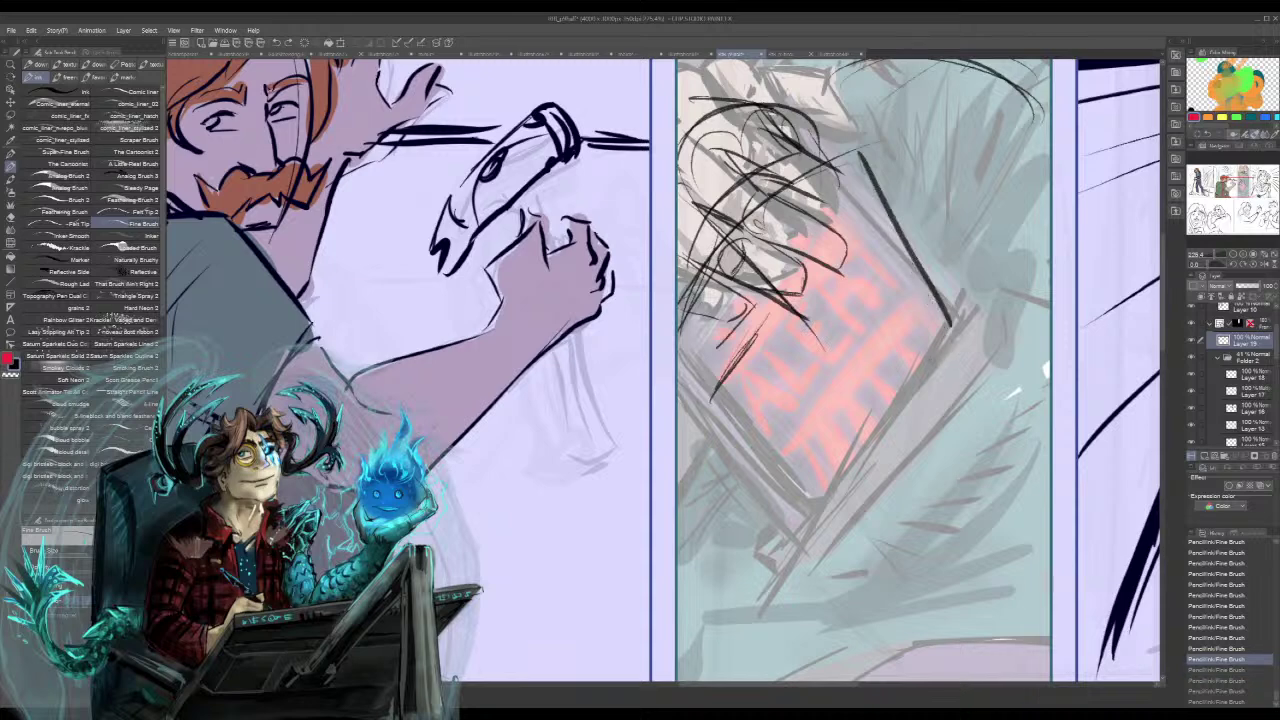
- Sketch the sign's rounded right corner with a reinforced lower-right edge, and add its lower-left edge
mouse_move(946, 328)
left_mouse_down()
mouse_move(952, 360)
mouse_move(782, 492)
left_mouse_up()
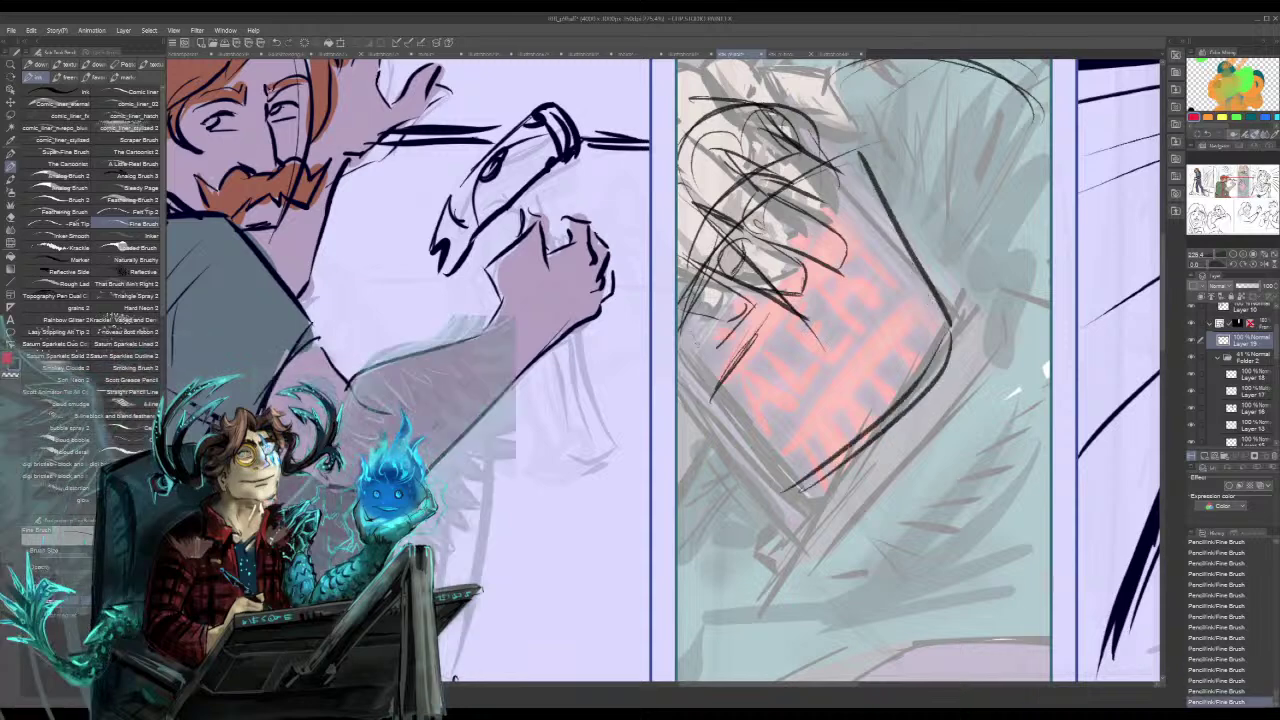
mouse_move(686, 334)
left_mouse_down()
mouse_move(766, 498)
mouse_move(880, 405)
left_mouse_up()
key("ctrl+z")
key("ctrl+z")
left_click_drag(798, 482, 930, 365)
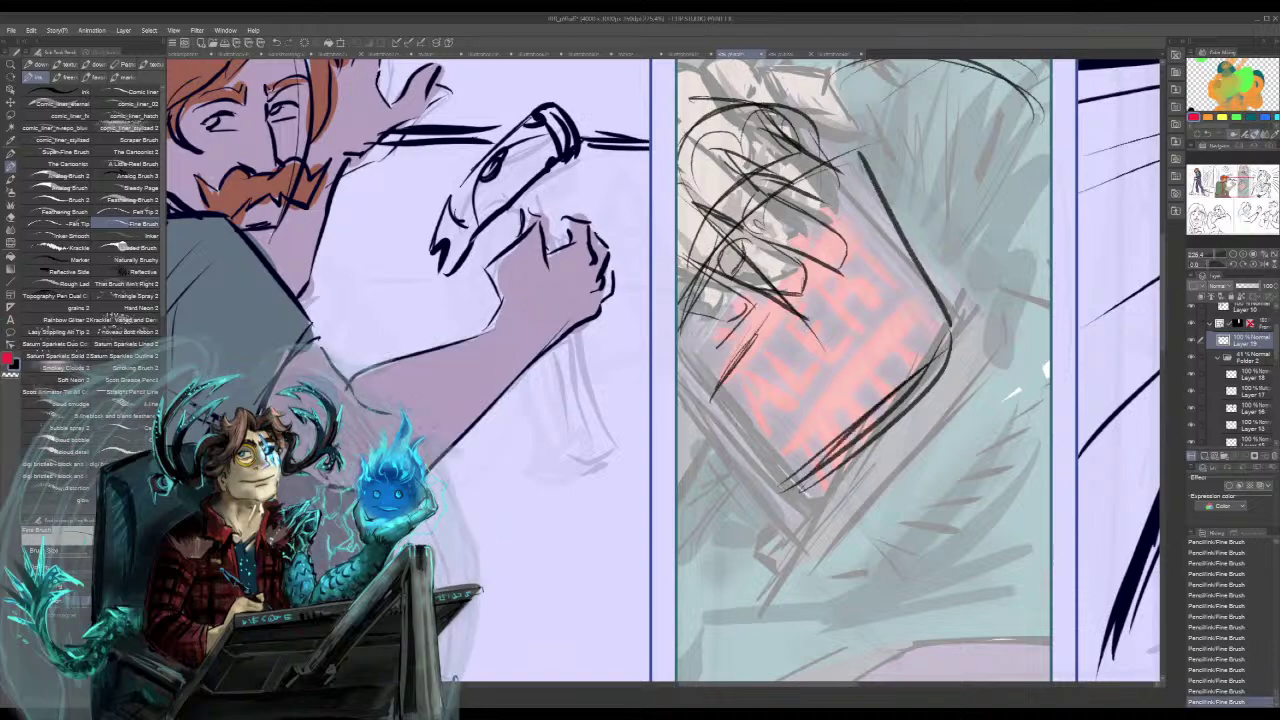
left_click_drag(686, 338, 765, 495)
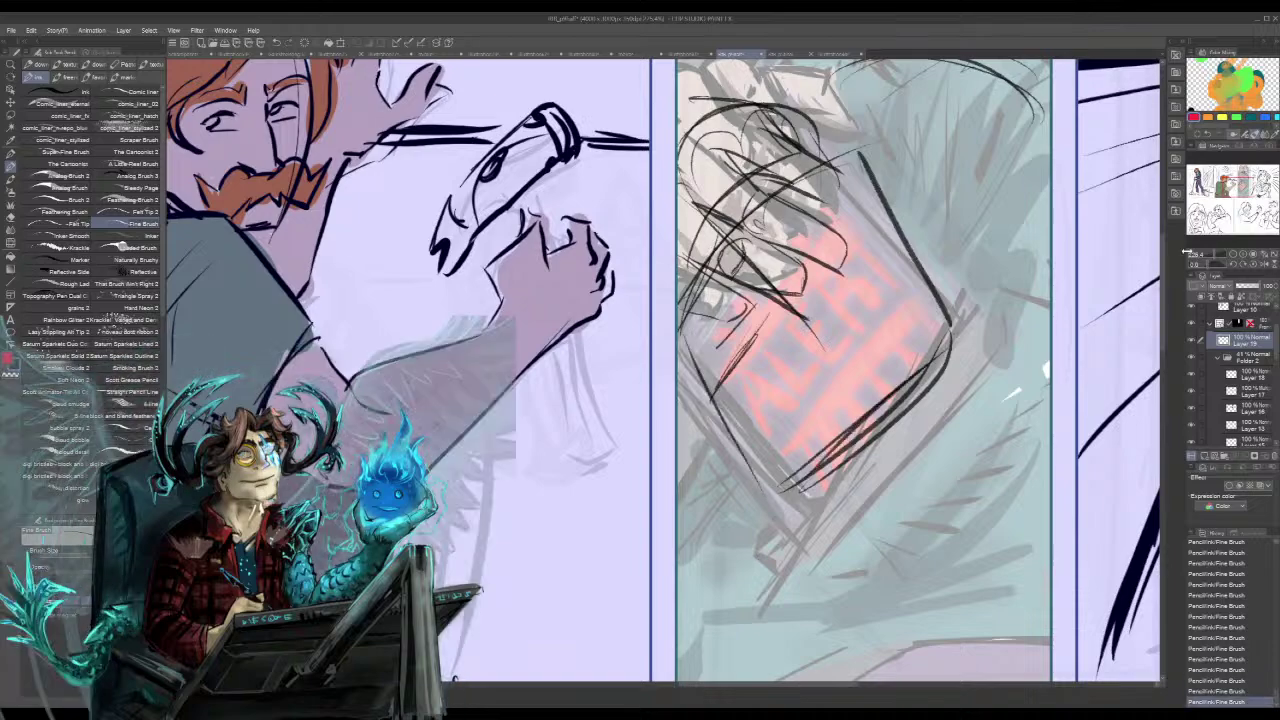
- Try a bolder lower-left edge for the sign, running down to its bottom corner
mouse_move(800, 220)
left_mouse_down()
mouse_move(909, 597)
mouse_move(845, 619)
mouse_move(862, 540)
mouse_move(842, 511)
left_mouse_up()
scroll(660, 370, "down", 5)
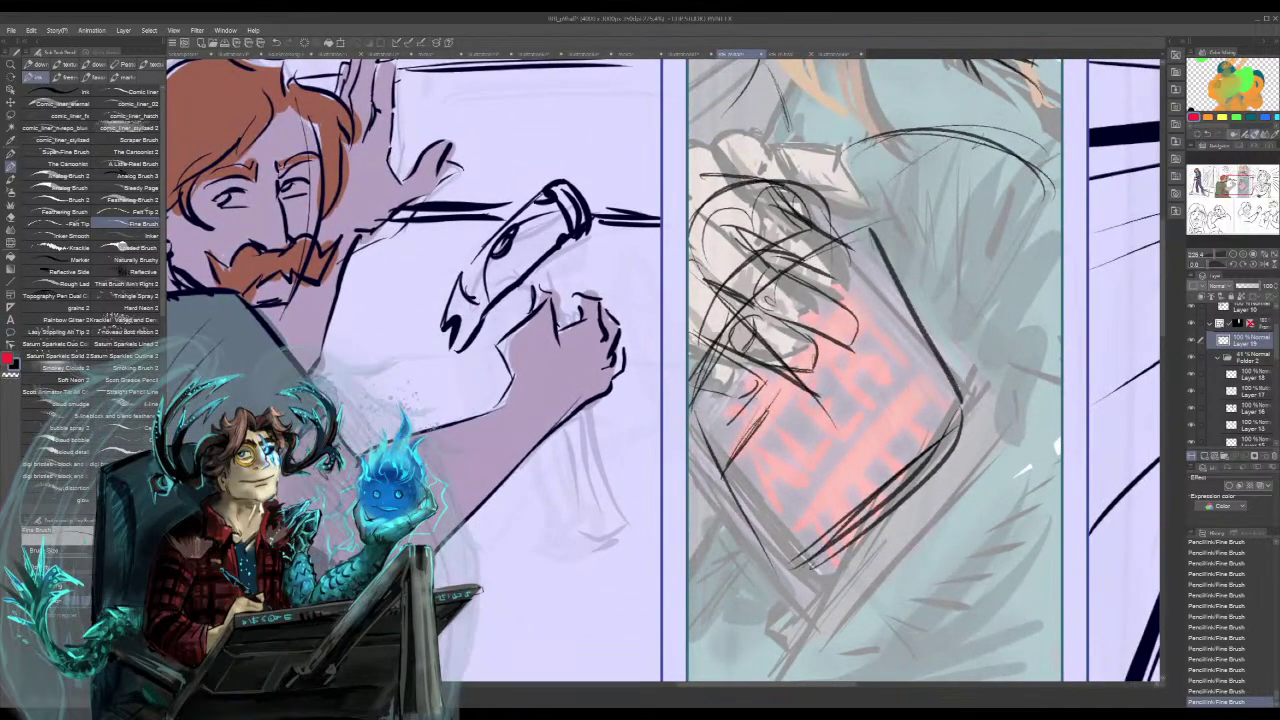
key("ctrl+z")
key("ctrl+z")
key("ctrl+z")
mouse_move(696, 402)
left_mouse_down()
mouse_move(818, 554)
mouse_move(707, 427)
mouse_move(806, 558)
left_mouse_up()
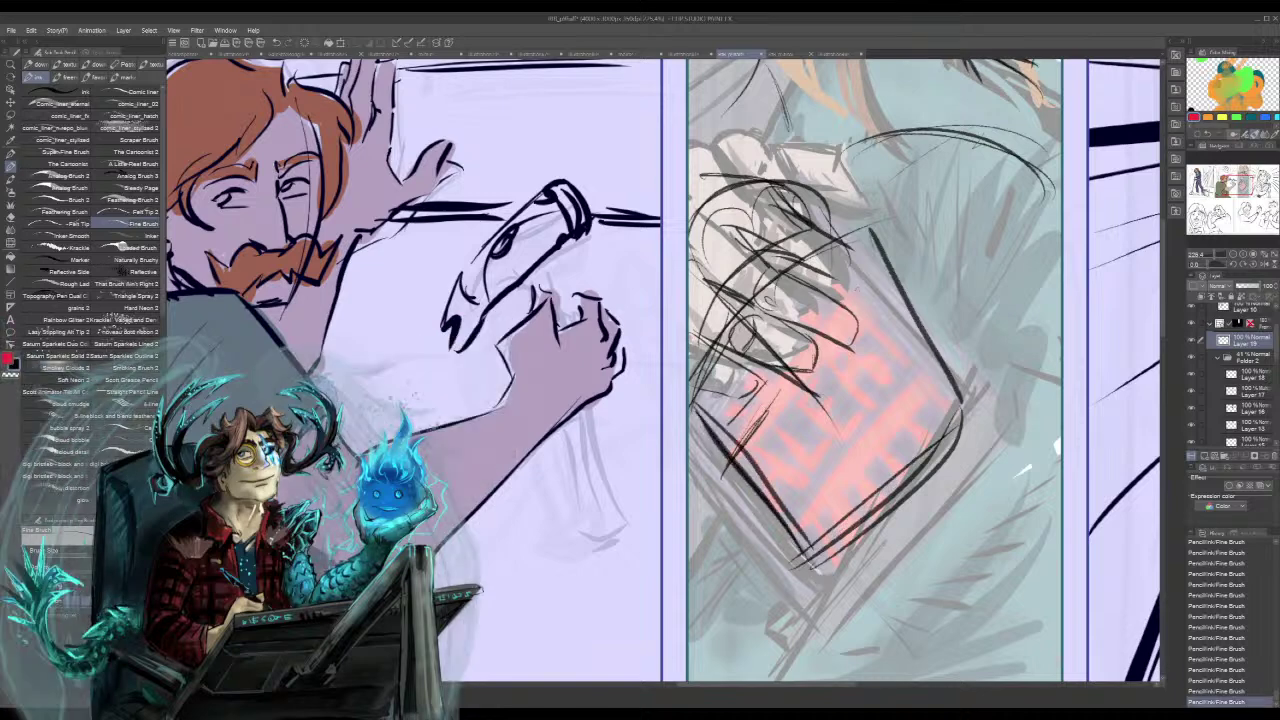
- Try parallel border lines alongside the sign's upper-right and lower-left edges
left_click_drag(852, 262, 954, 466)
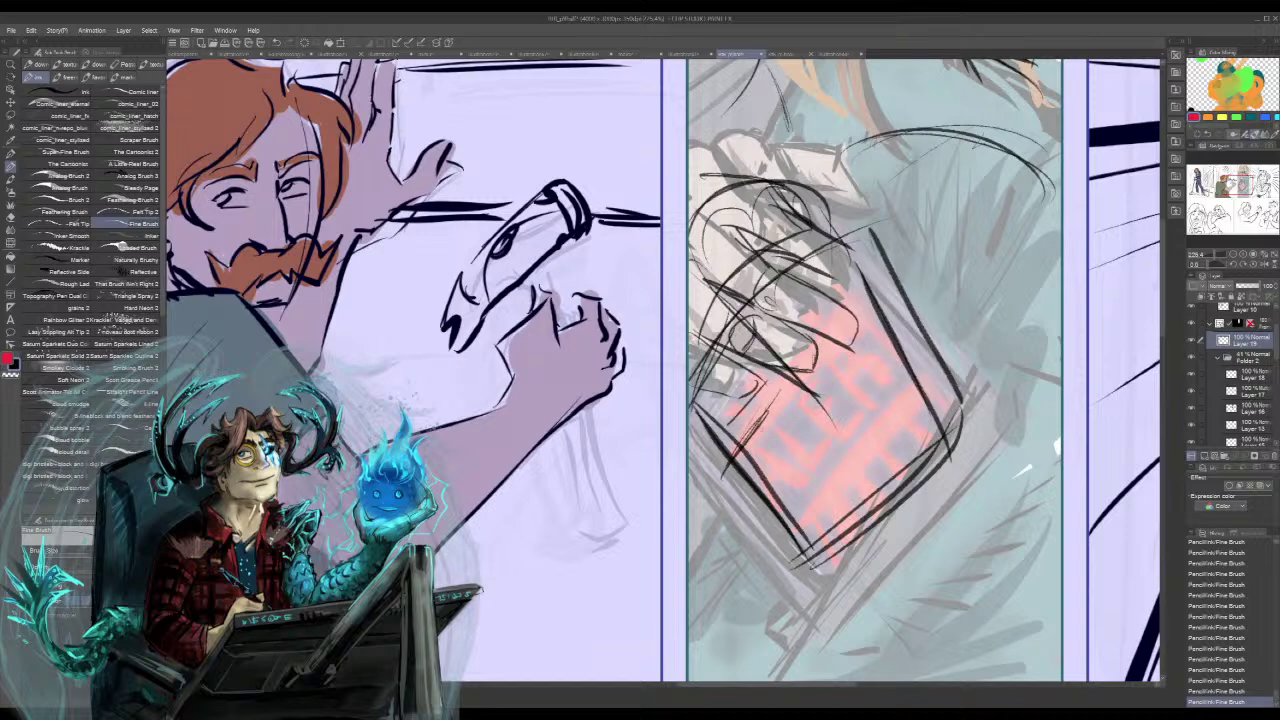
key("ctrl+z")
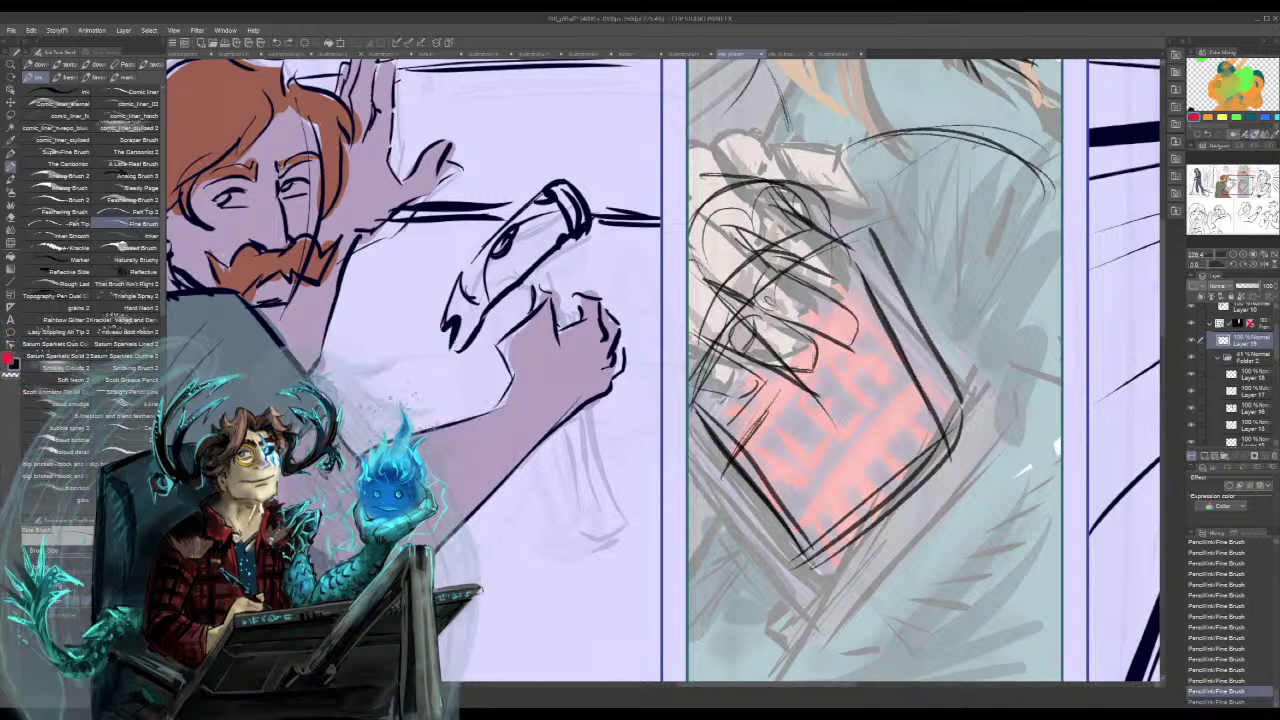
left_click_drag(720, 402, 838, 544)
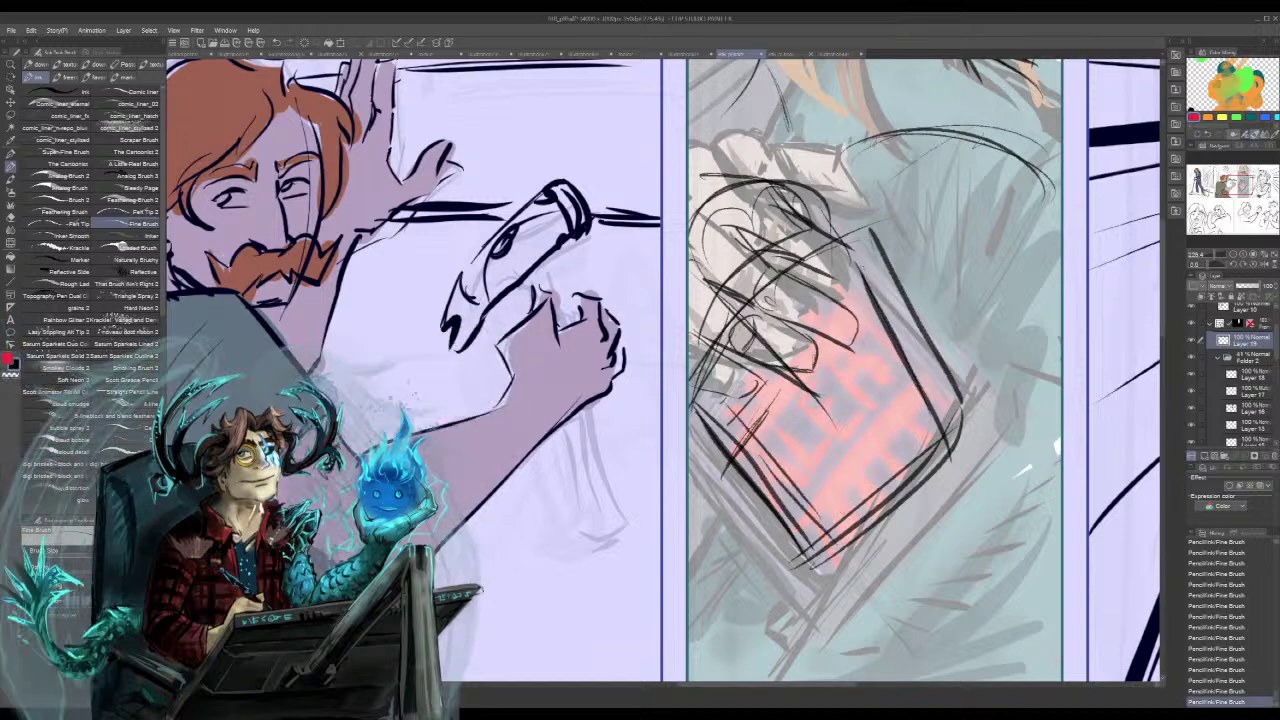
key("ctrl+z")
key("ctrl+z")
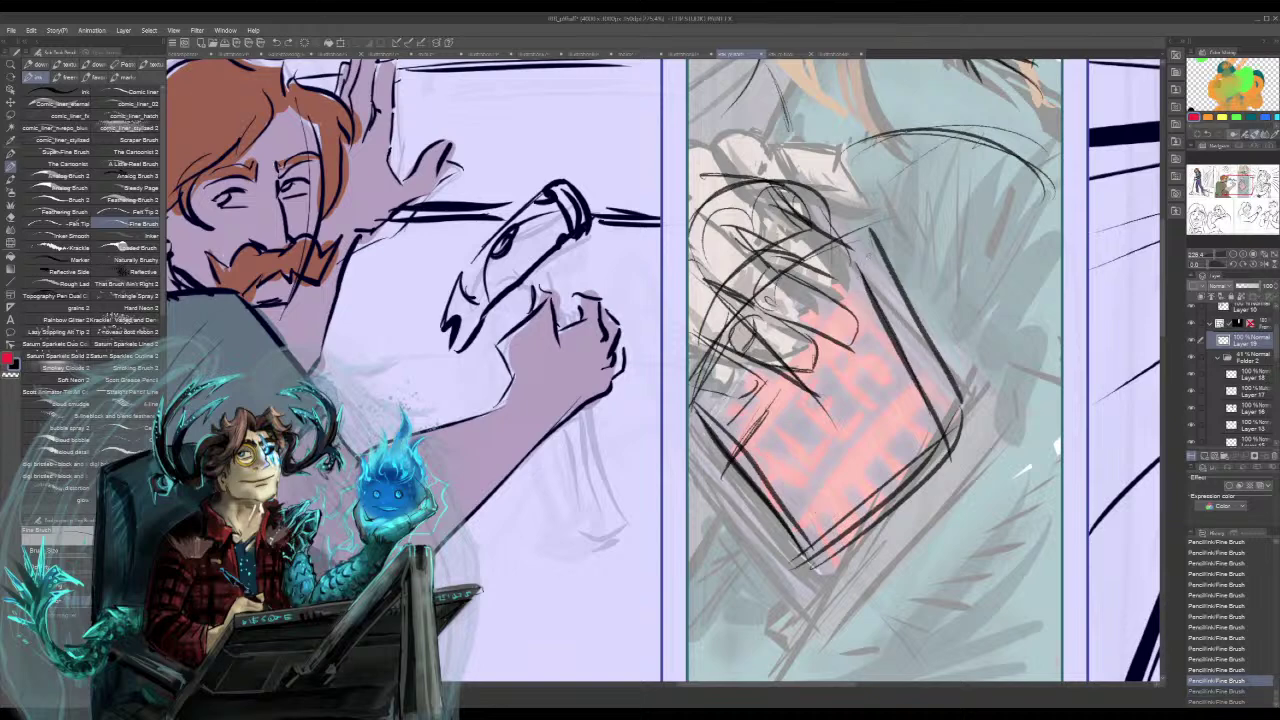
left_click_drag(862, 252, 955, 458)
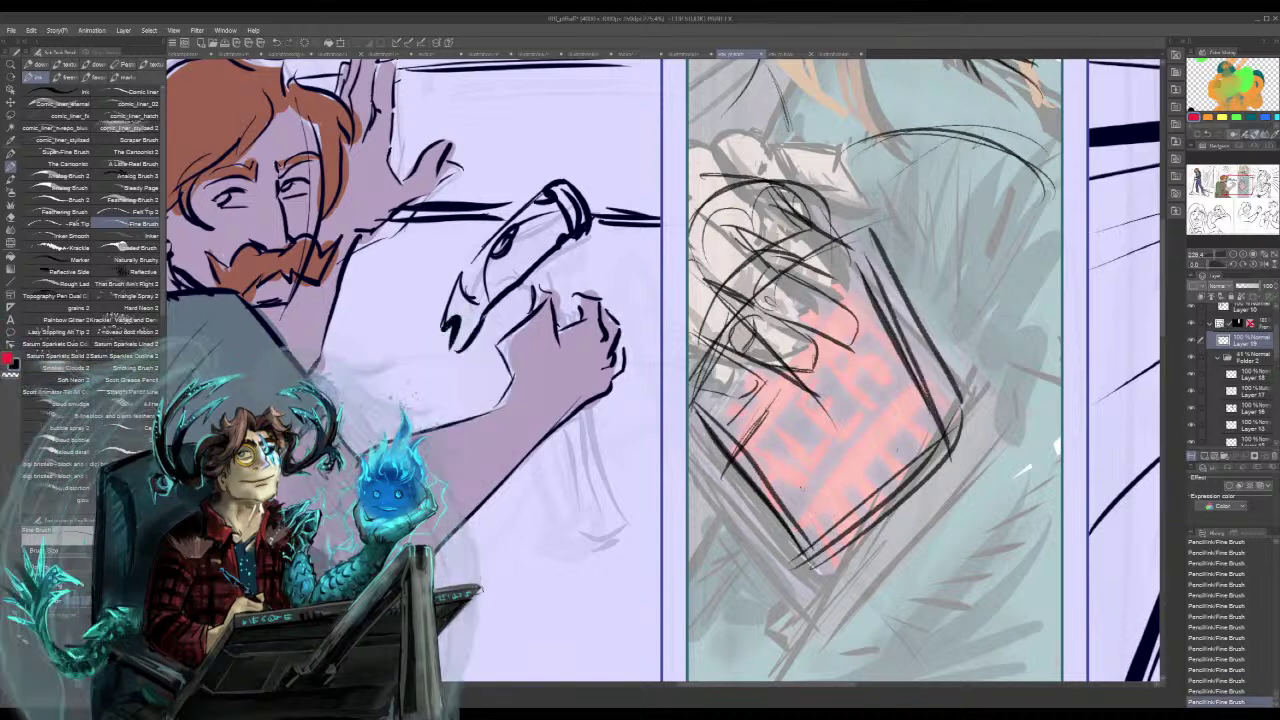
key("ctrl+z")
key("ctrl+z")
left_click_drag(692, 440, 838, 628)
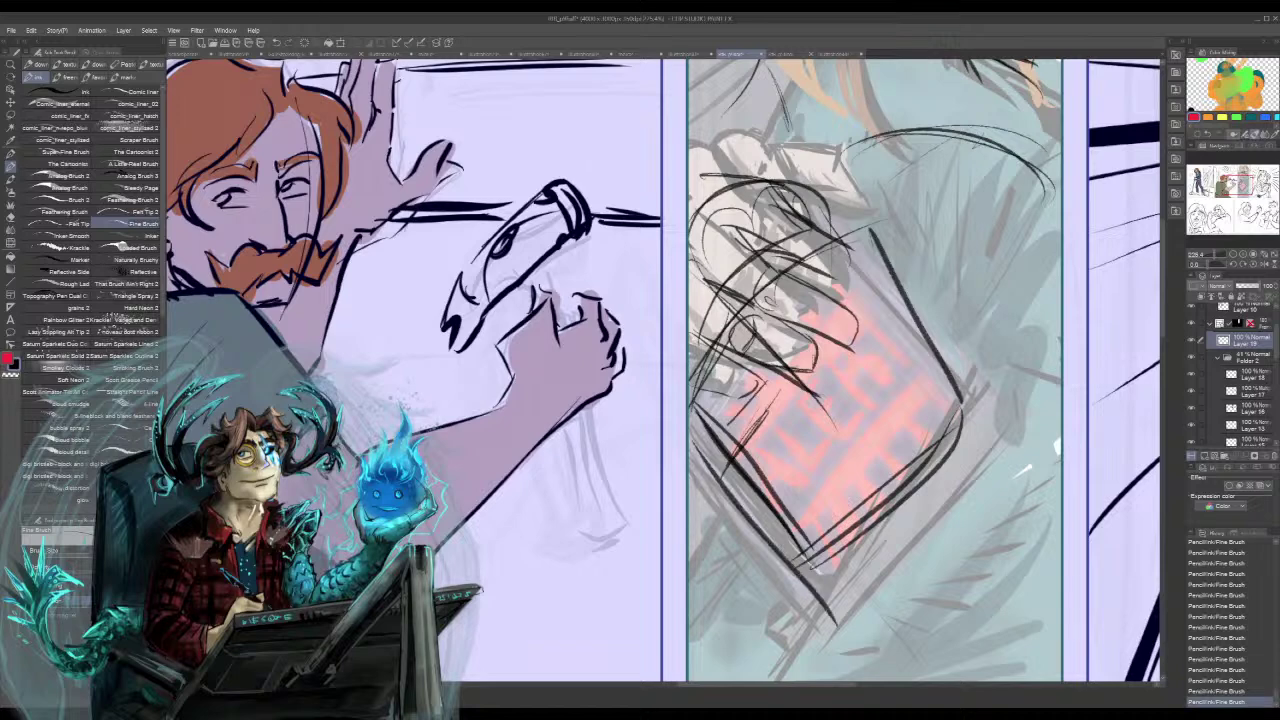
- Undo the bold sign outline strokes, stepping back and forth through the history to compare the sketch without them
key("ctrl+z")
key("ctrl+z")
key("ctrl+z")
key("ctrl+z")
key("ctrl+z")
key("ctrl+z")
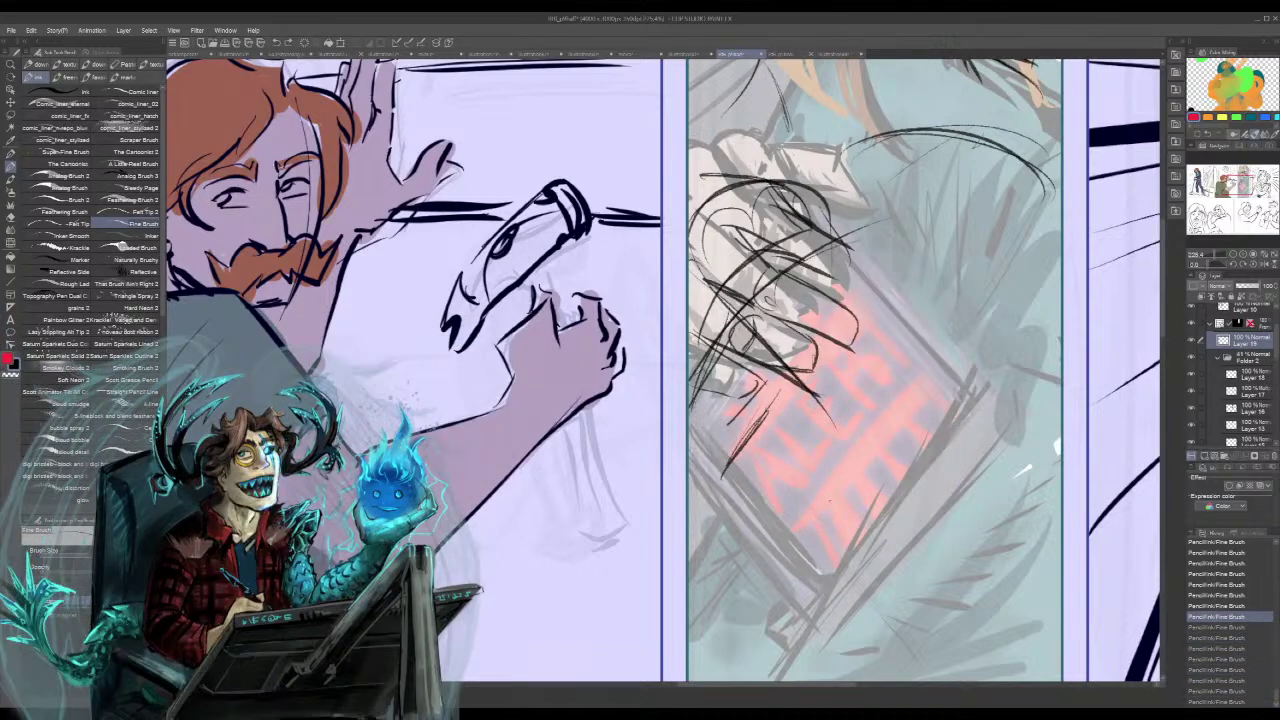
key("ctrl+z")
key("ctrl+z")
key("ctrl+y")
key("ctrl+y")
key("ctrl+y")
key("ctrl+y")
key("ctrl+y")
key("ctrl+y")
key("ctrl+y")
key("ctrl+y")
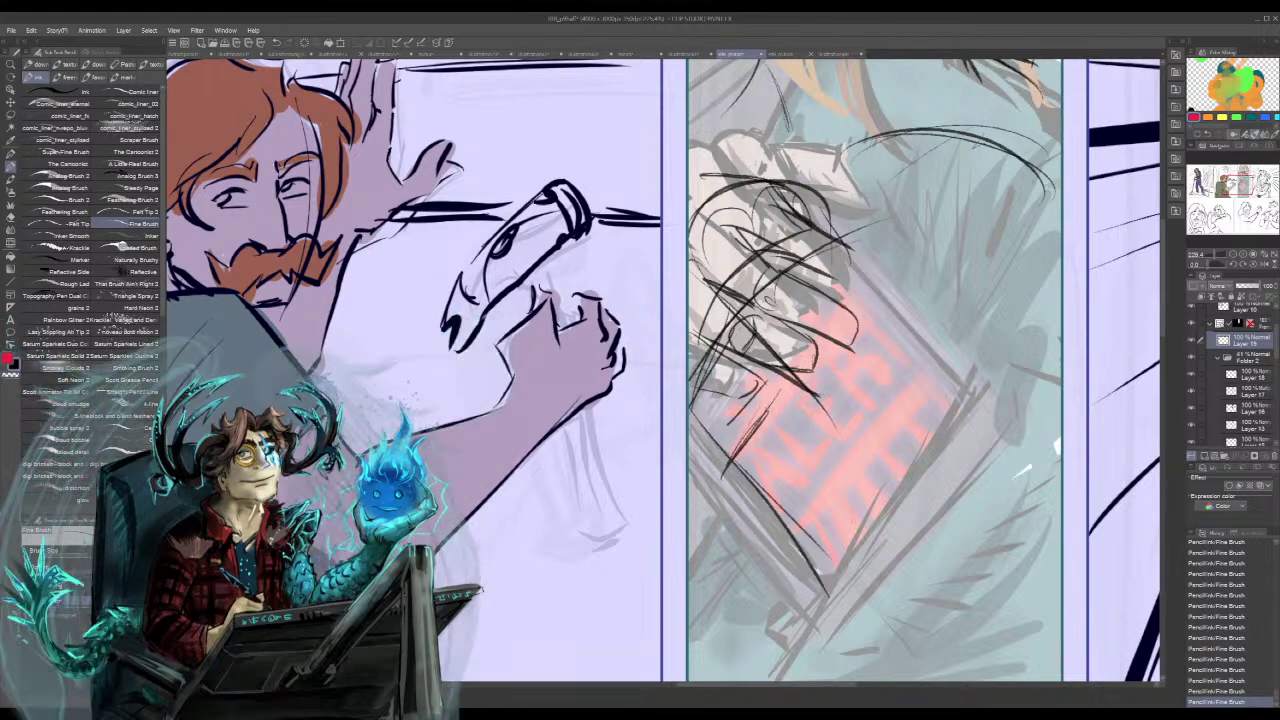
- Sketch the sign's upper-right and lower-right edges as loose thin lines that cross at the corner
left_click_drag(866, 272, 995, 478)
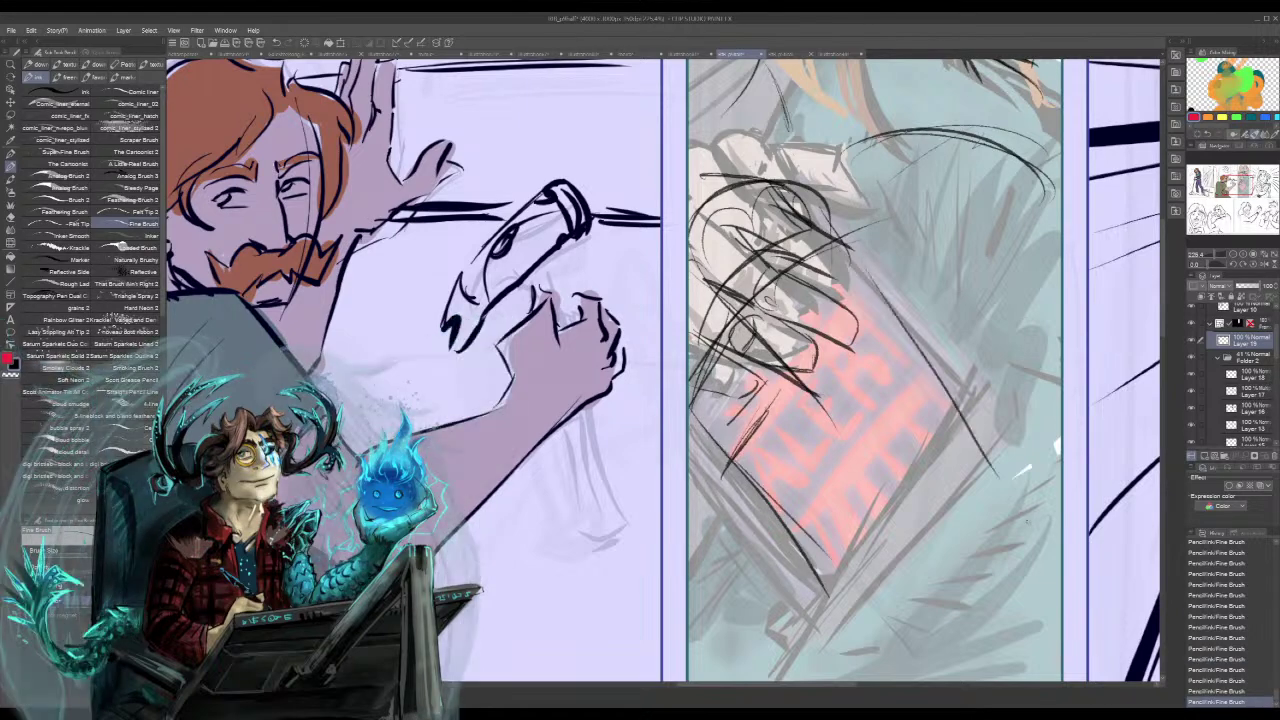
mouse_move(808, 612)
left_mouse_down()
mouse_move(1019, 406)
mouse_move(999, 423)
left_mouse_up()
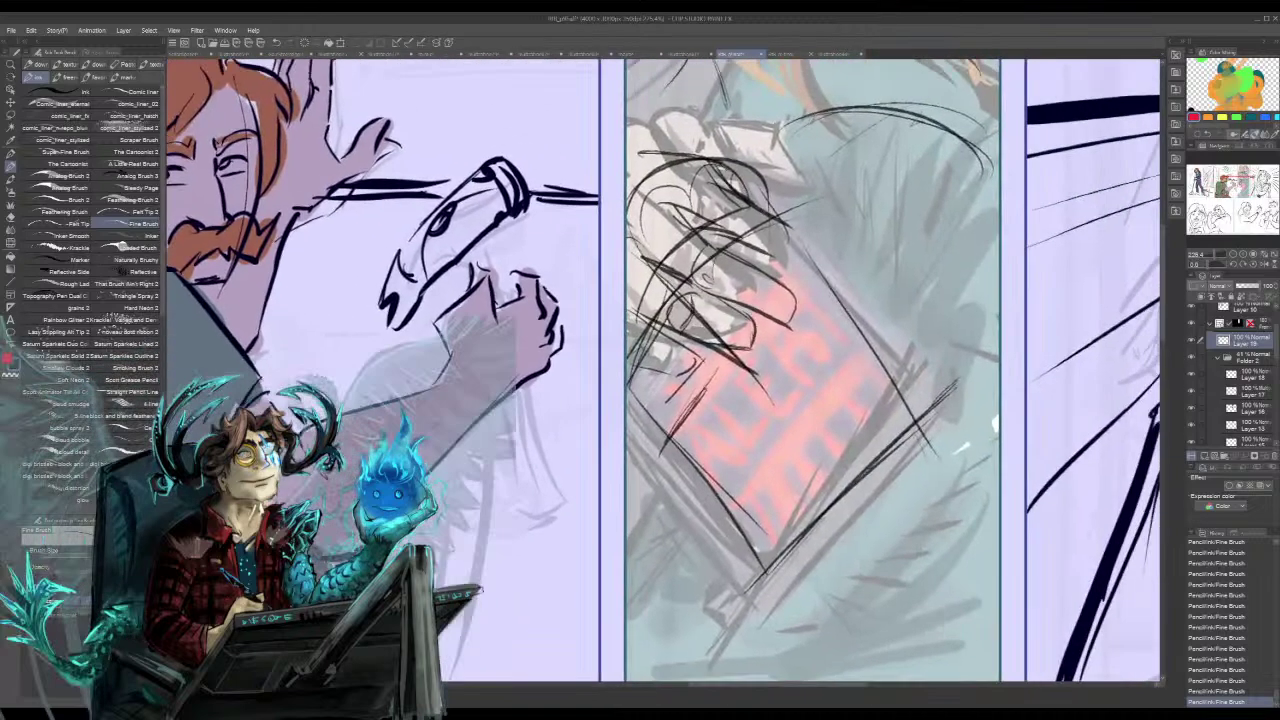
- Sketch a long fold line from the collar down the teal chest and undo the surplus strokes beside it
left_click_drag(800, 350, 672, 499)
left_click_drag(778, 198, 747, 466)
left_click_drag(806, 178, 749, 484)
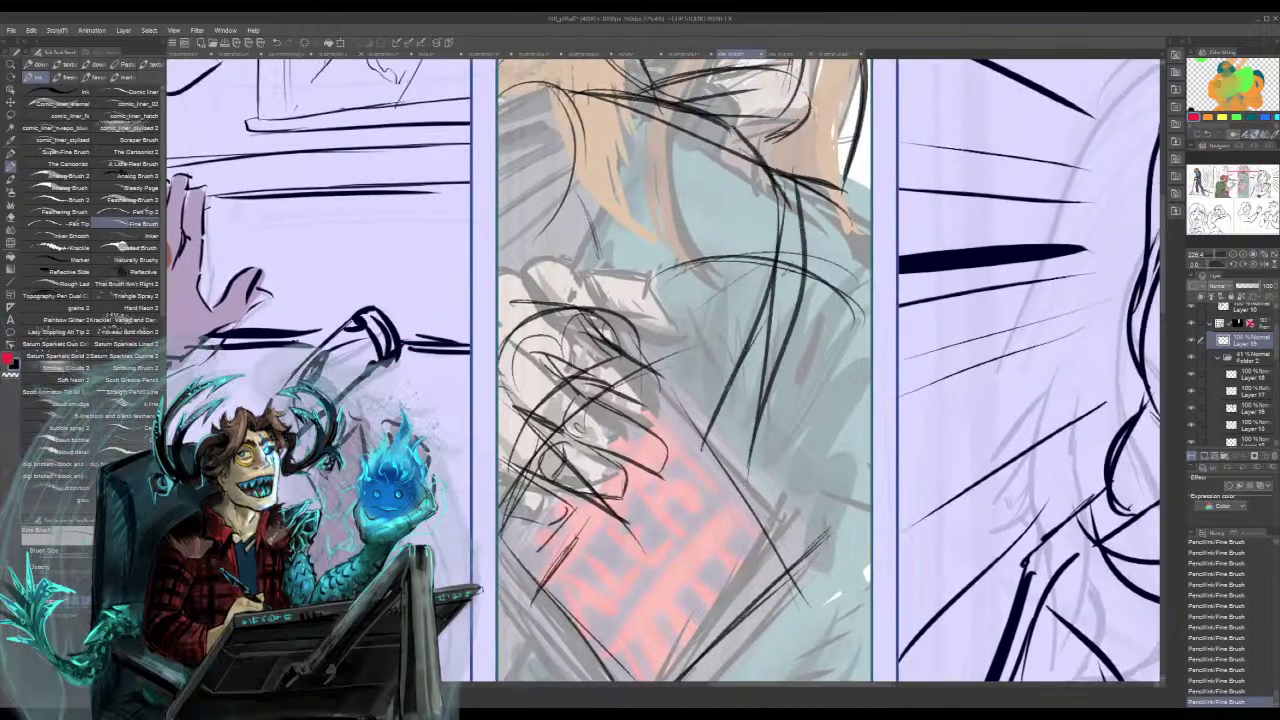
left_click_drag(730, 394, 712, 468)
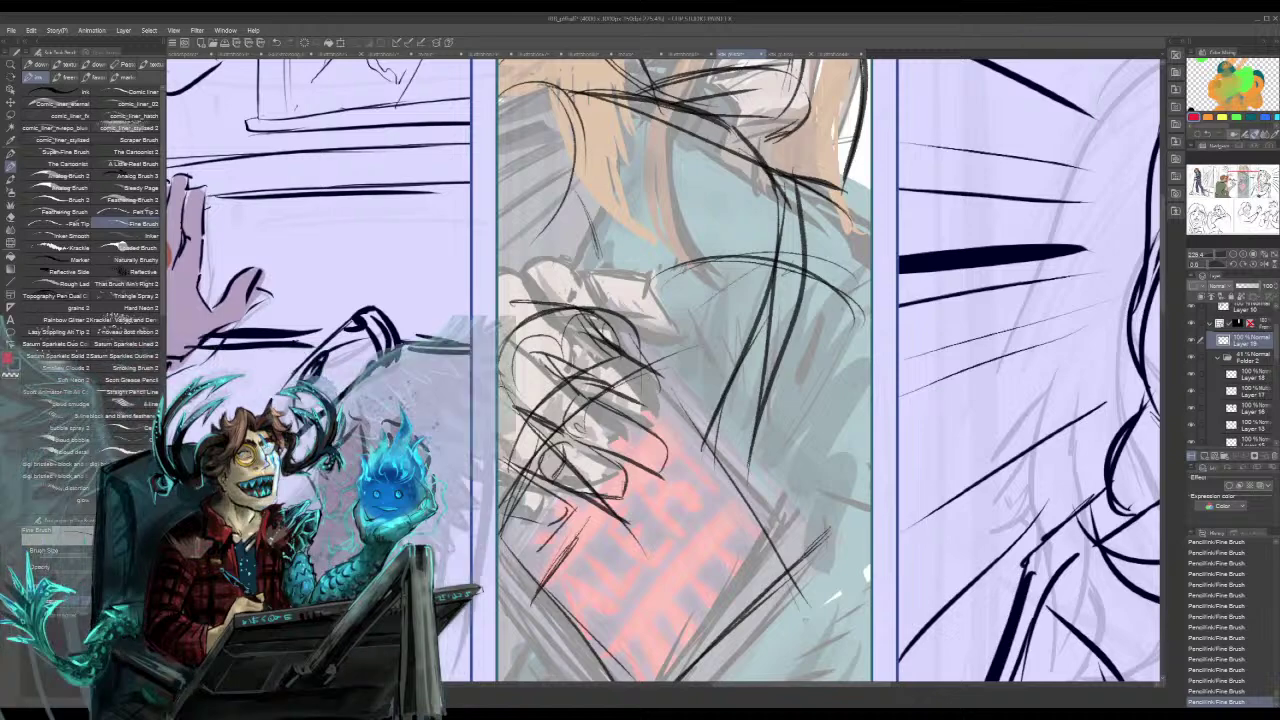
key("ctrl+z")
key("ctrl+z")
key("ctrl+z")
key("ctrl+z")
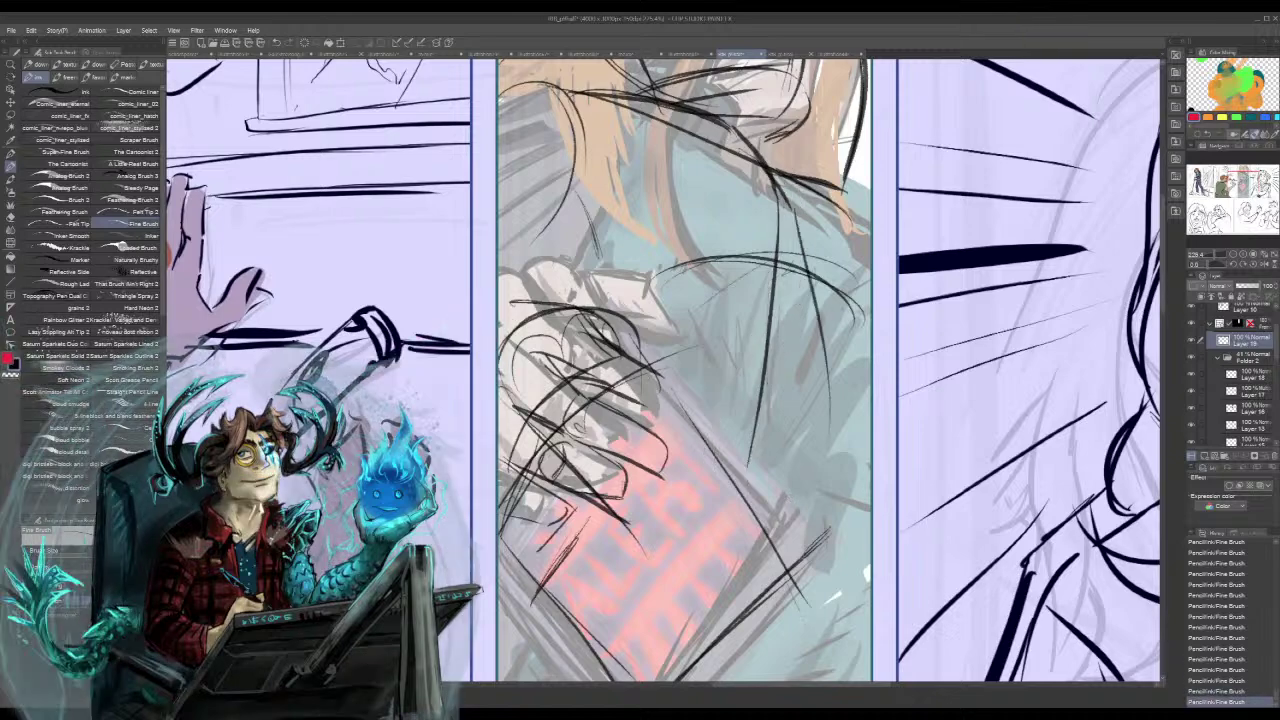
- Sketch a second long line down the outer side of the chest, continuing past the sign's right corner
left_click_drag(814, 276, 826, 538)
left_click_drag(812, 434, 852, 630)
left_click_drag(830, 586, 858, 655)
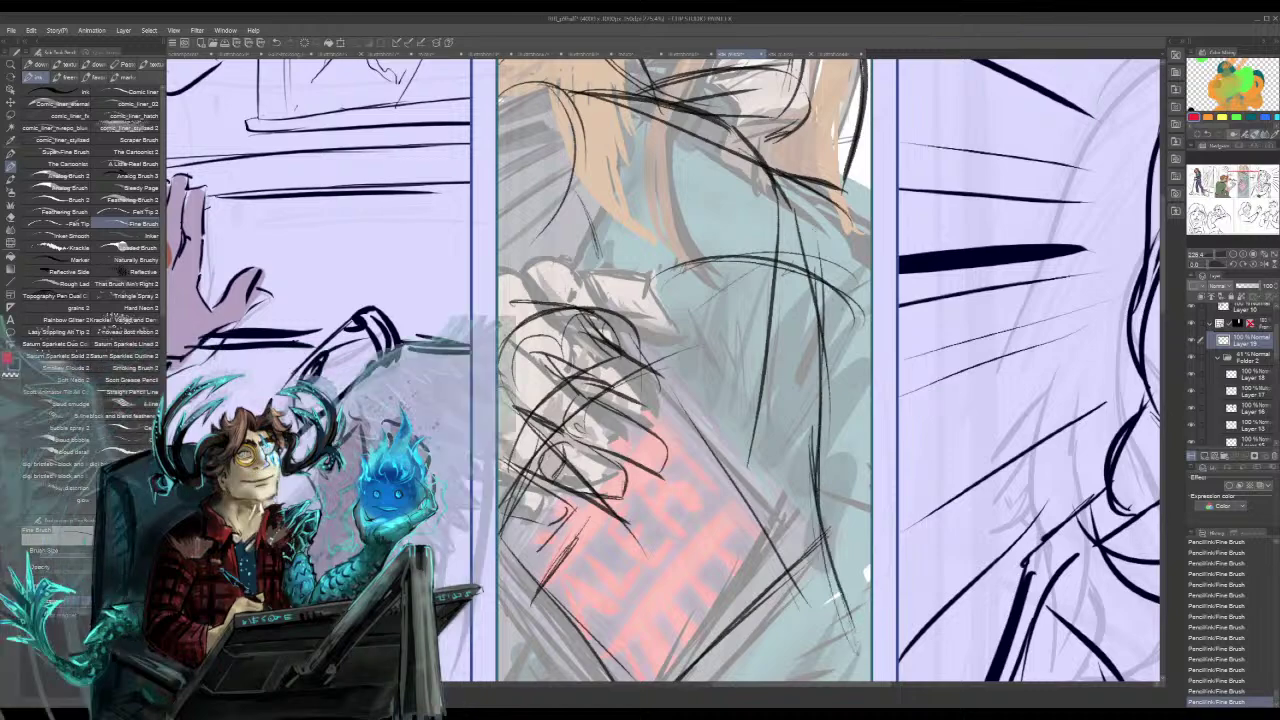
left_click_drag(793, 202, 803, 287)
- Erase the sign's lower-right corner lines and sketch a shallower lower edge diagonally across the red lettering
left_click_drag(645, 425, 806, 275)
mouse_move(985, 385)
left_mouse_down()
mouse_move(777, 527)
mouse_move(765, 455)
mouse_move(760, 482)
left_mouse_up()
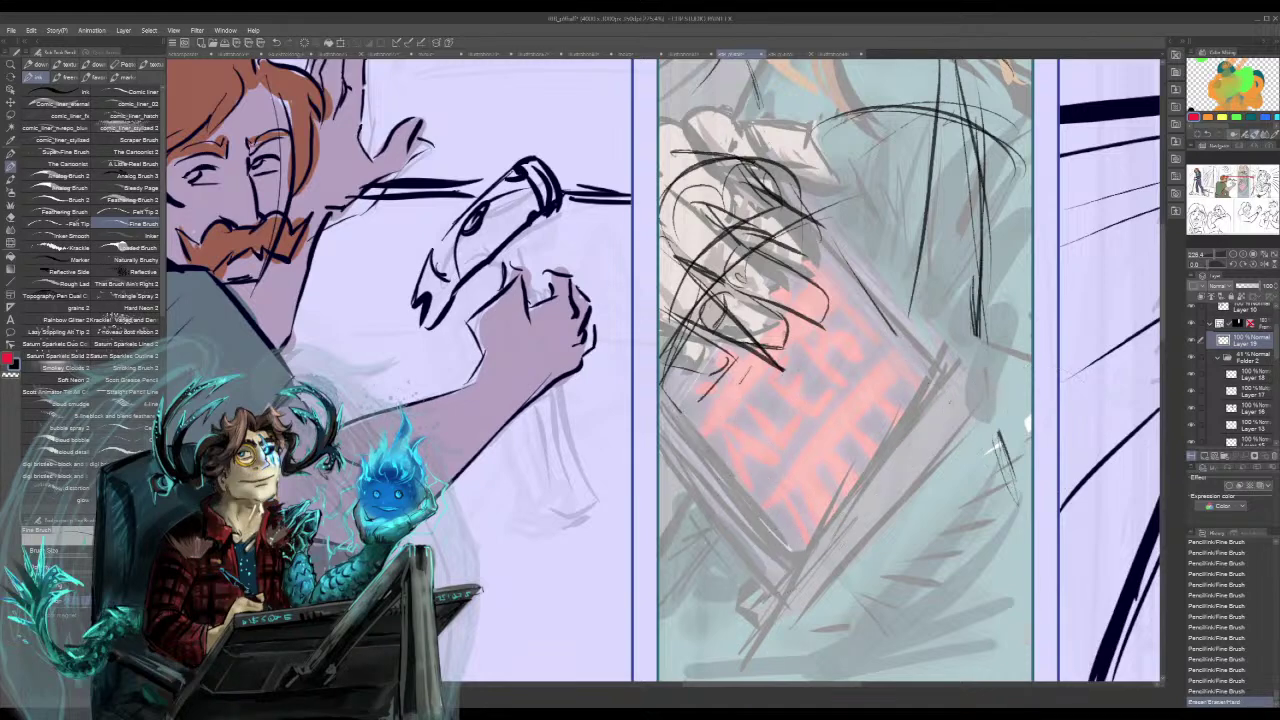
mouse_move(694, 506)
left_mouse_down()
mouse_move(888, 415)
mouse_move(860, 409)
left_mouse_up()
left_click_drag(662, 535, 748, 468)
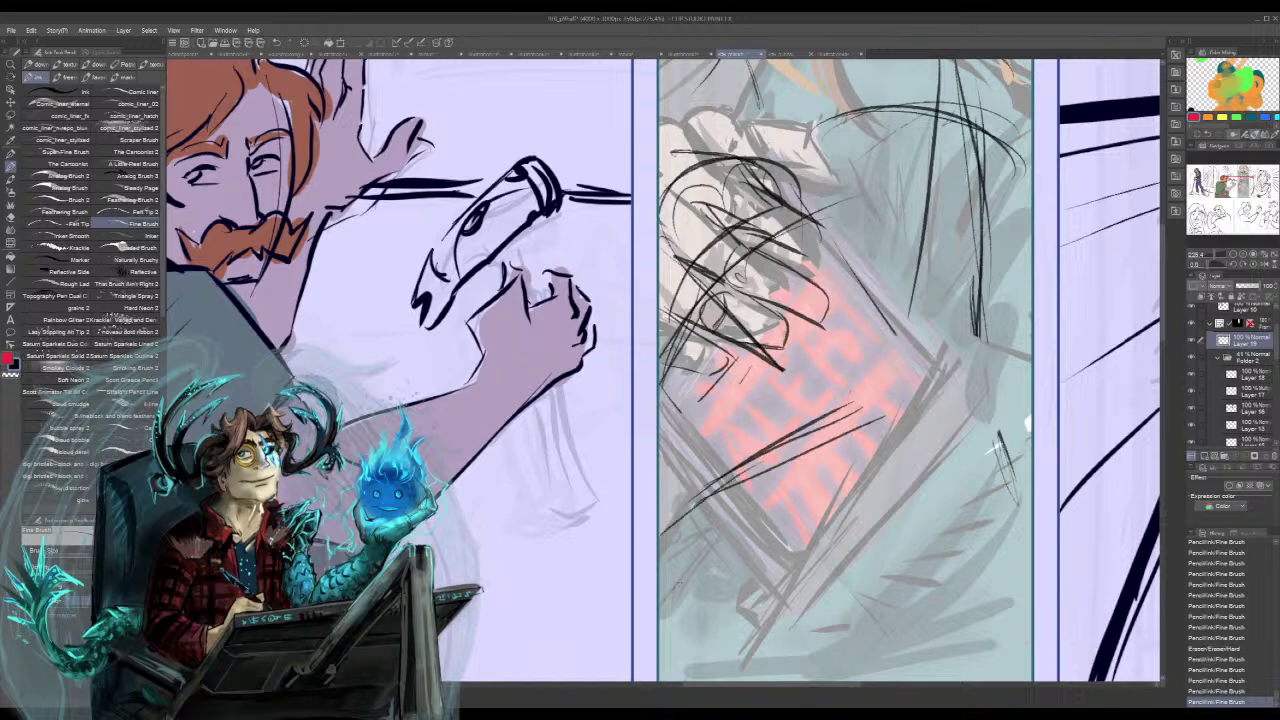
left_click_drag(676, 588, 846, 434)
left_click_drag(708, 562, 792, 468)
- Try a steep right edge for the smaller sign, from the fingertips down to its new lower edge
left_click_drag(811, 284, 831, 400)
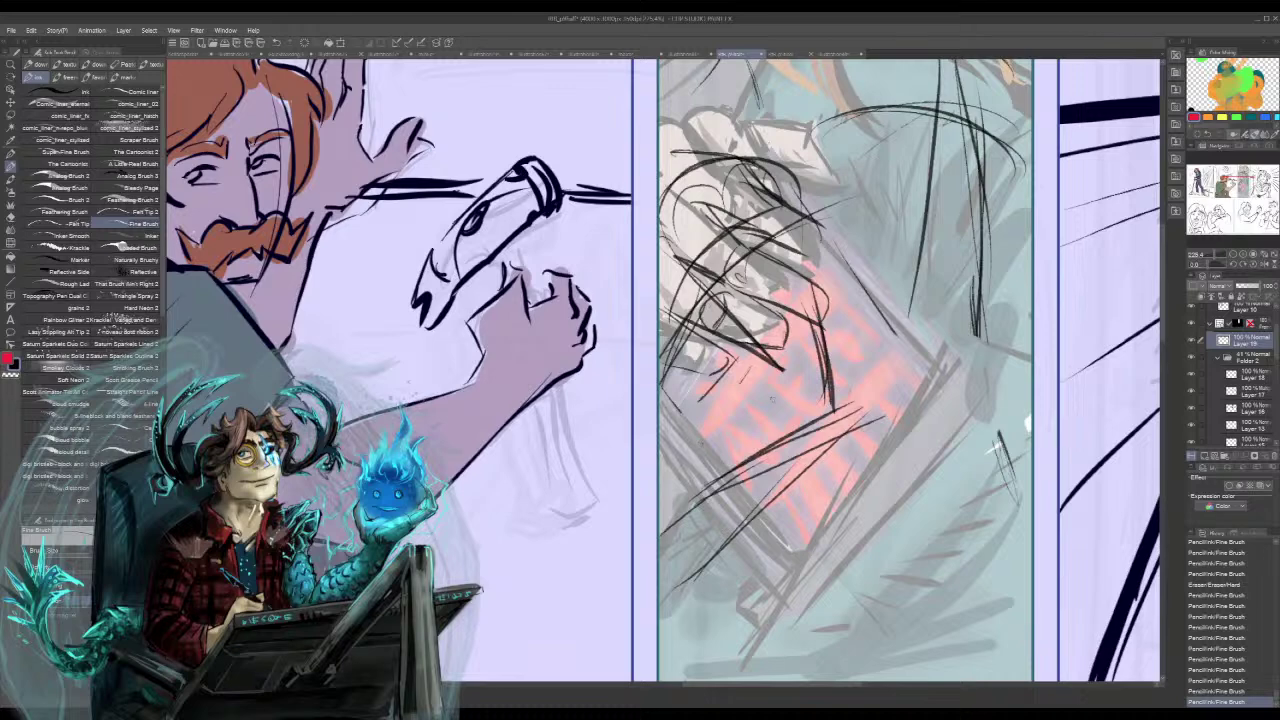
key("ctrl+z")
key("ctrl+z")
key("ctrl+z")
key("ctrl+z")
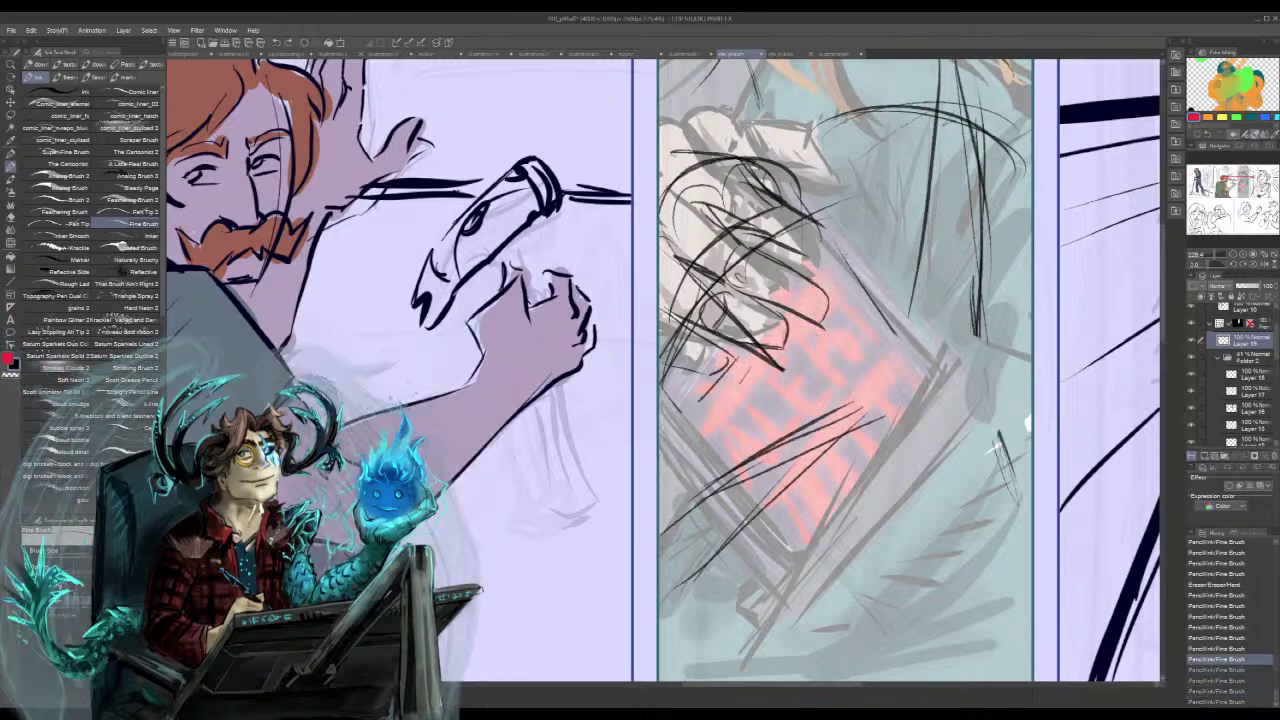
- Sketch the smaller sign's steep right and left edges and reinforce its lower edge with repeated strokes
left_click_drag(846, 254, 862, 426)
left_click_drag(665, 425, 696, 510)
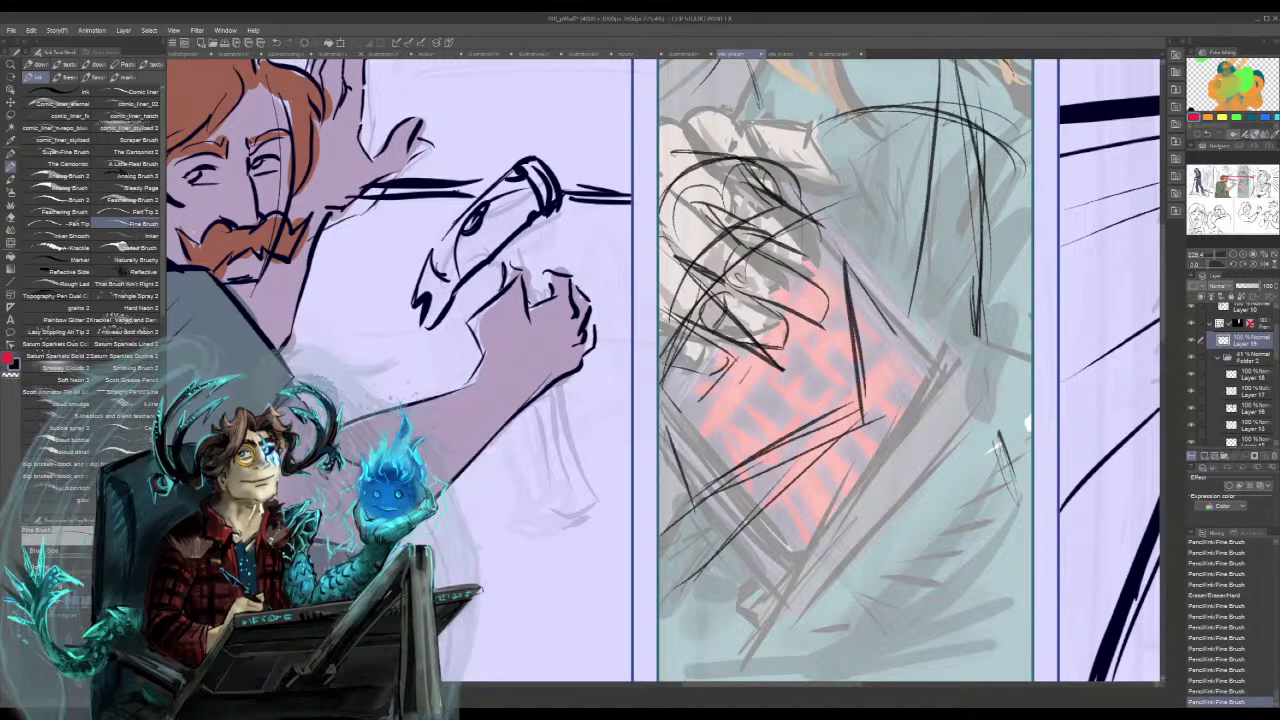
left_click_drag(661, 403, 690, 507)
left_click_drag(806, 463, 660, 540)
mouse_move(768, 482)
left_mouse_down()
mouse_move(887, 404)
mouse_move(856, 430)
mouse_move(880, 388)
left_mouse_up()
left_click_drag(681, 370, 718, 510)
left_click_drag(678, 376, 719, 496)
left_click_drag(826, 258, 836, 408)
mouse_move(856, 316)
left_mouse_down()
mouse_move(832, 420)
mouse_move(840, 442)
left_mouse_up()
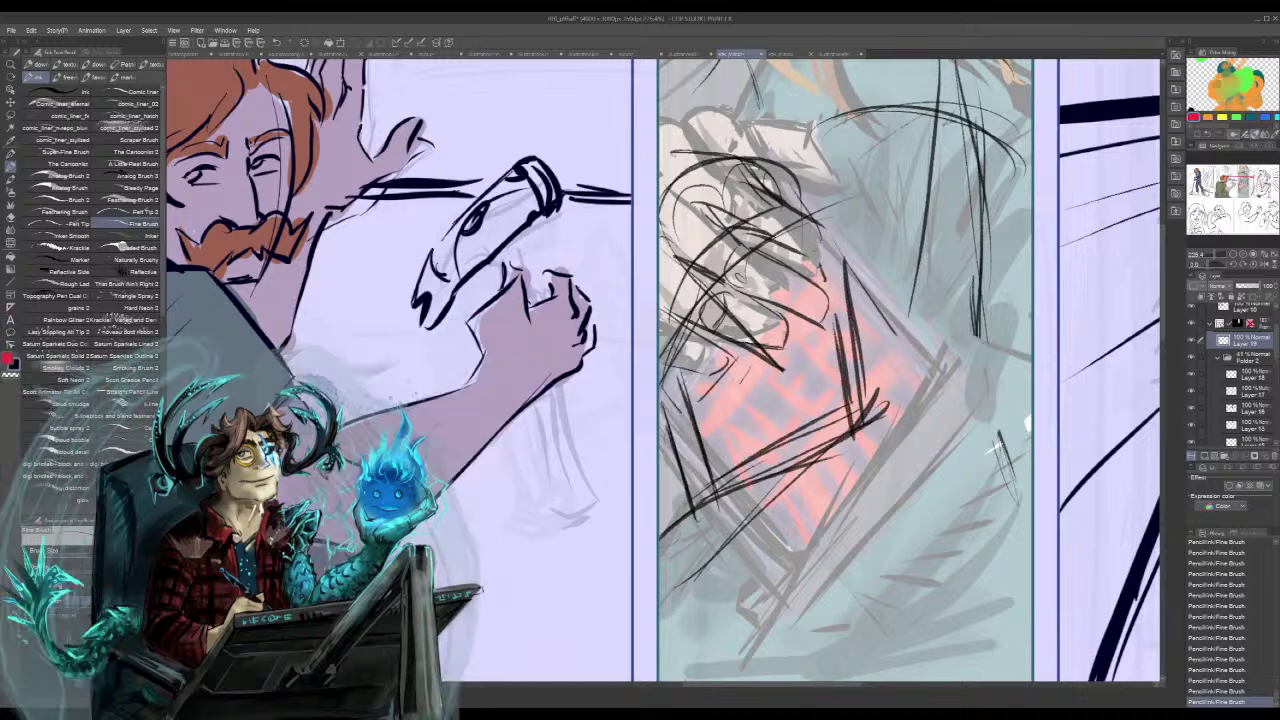
- Add short hatching strokes under the fingers near the sign's upper corner
mouse_move(822, 241)
left_mouse_down()
mouse_move(842, 255)
mouse_move(750, 252)
mouse_move(762, 248)
left_mouse_up()
mouse_move(778, 246)
left_mouse_down()
mouse_move(765, 253)
mouse_move(777, 258)
left_mouse_up()
left_click_drag(802, 250, 781, 262)
- Sketch a long vertical body line beside the sign, with short cross folds and an outer slanted line below the chest
left_click_drag(928, 174, 916, 512)
left_click_drag(918, 280, 922, 682)
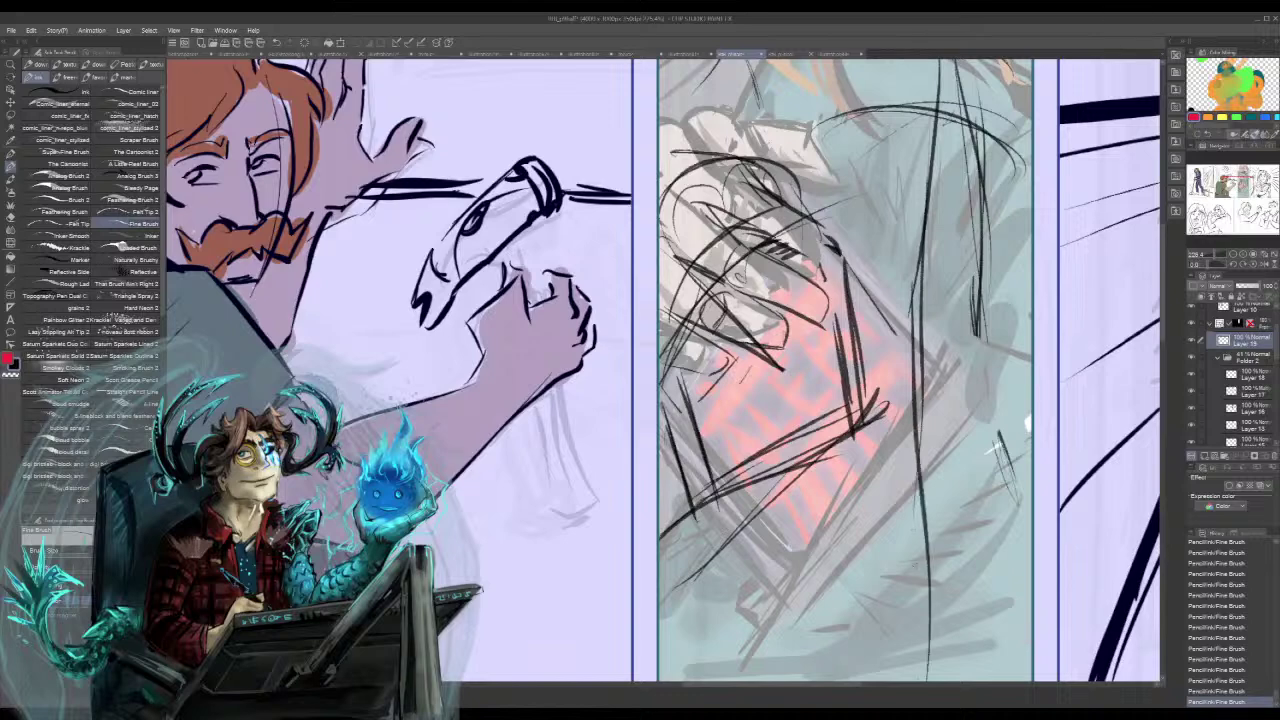
left_click_drag(924, 450, 904, 654)
left_click_drag(930, 446, 998, 460)
mouse_move(924, 362)
left_mouse_down()
mouse_move(982, 384)
mouse_move(974, 371)
left_mouse_up()
mouse_move(979, 305)
left_mouse_down()
mouse_move(1030, 390)
mouse_move(1007, 341)
mouse_move(1031, 379)
mouse_move(1037, 474)
left_mouse_up()
- Try reinforcing the diagonal shoulder line that runs beneath the jaw
left_click_drag(1240, 188, 1239, 183)
left_click_drag(1078, 277, 1056, 235)
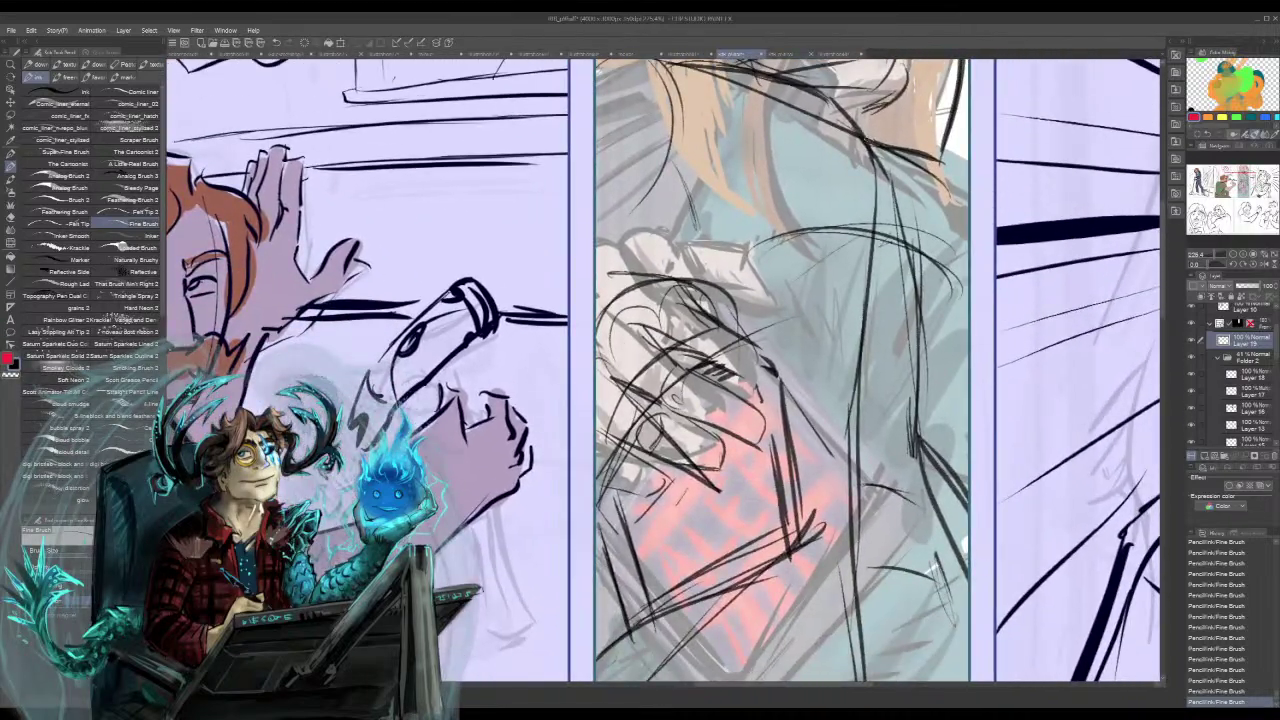
mouse_move(776, 74)
left_mouse_down()
mouse_move(843, 121)
mouse_move(856, 160)
left_mouse_up()
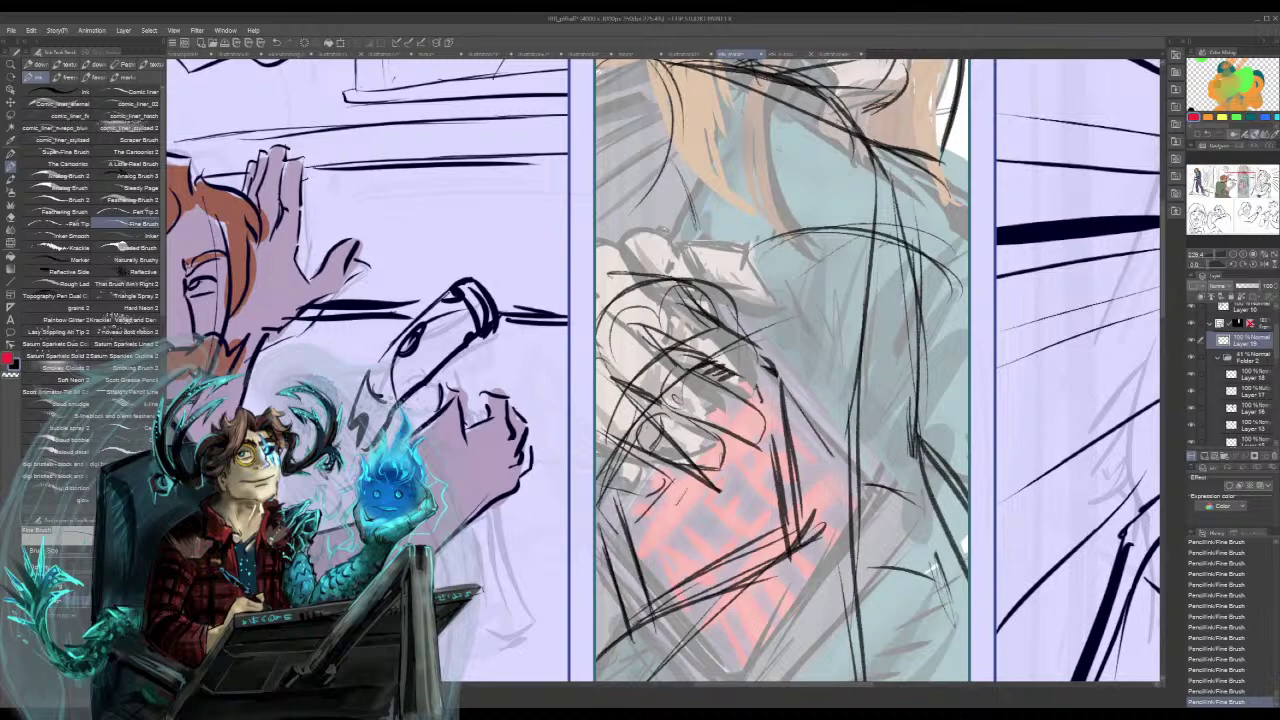
left_click_drag(1241, 183, 1239, 174)
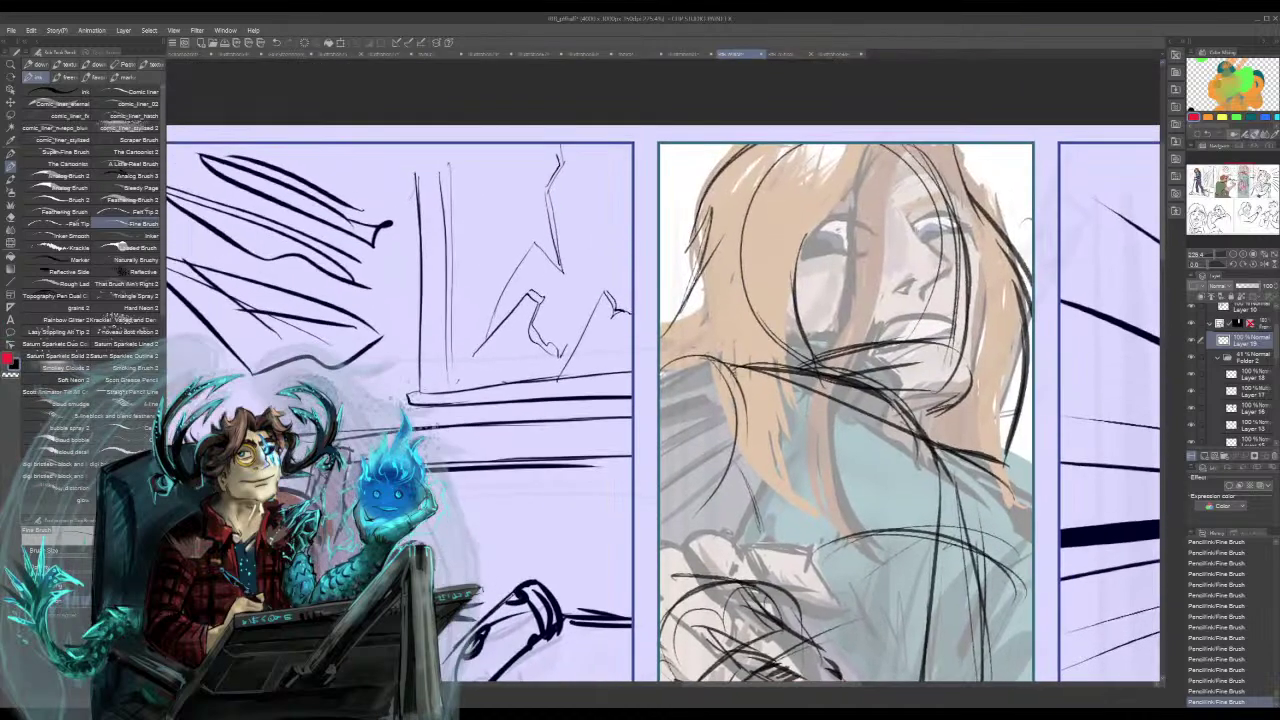
mouse_move(726, 363)
left_mouse_down()
mouse_move(818, 387)
mouse_move(931, 455)
left_mouse_up()
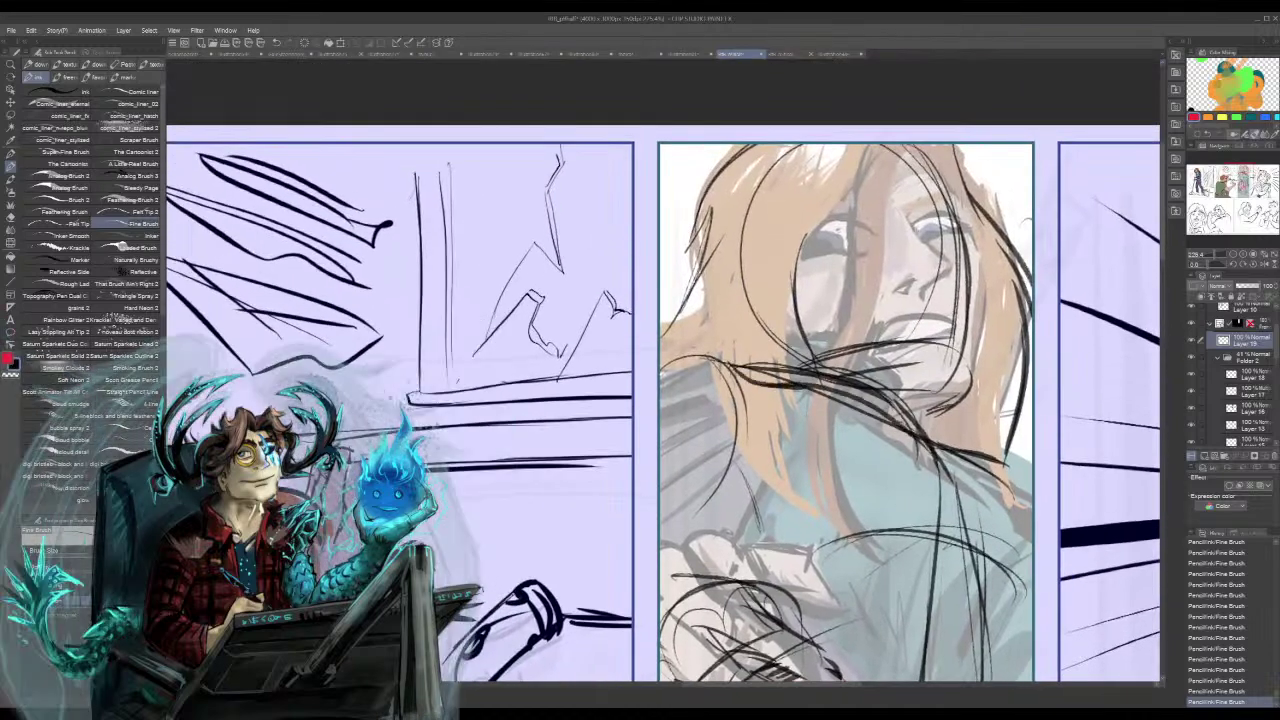
- Erase the tangled strokes beneath the jaw and redraw the shoulder line as a clean curve down to the chest
mouse_move(812, 366)
left_mouse_down()
mouse_move(812, 392)
mouse_move(820, 380)
mouse_move(946, 474)
left_mouse_up()
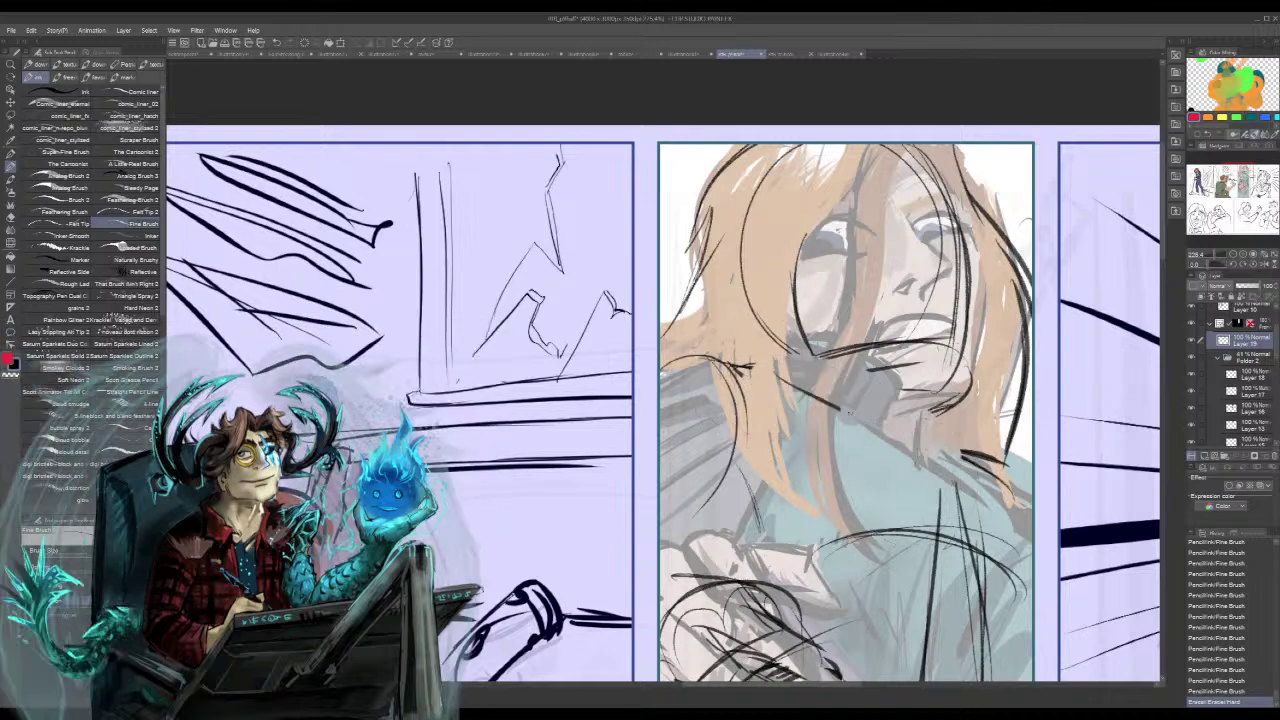
left_click_drag(842, 410, 906, 466)
left_click_drag(777, 375, 886, 416)
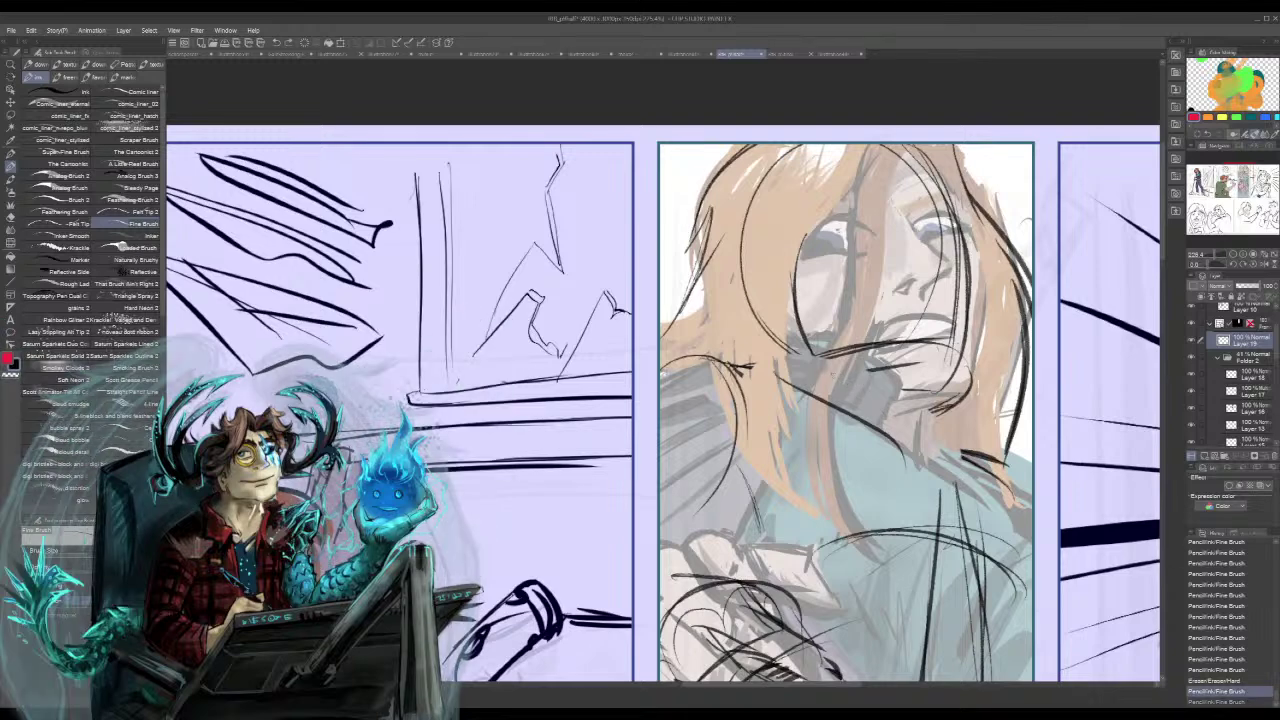
mouse_move(755, 378)
left_mouse_down()
mouse_move(835, 383)
mouse_move(928, 478)
mouse_move(938, 516)
left_mouse_up()
key("ctrl+z")
- Try an arc across the upper chest and short strokes beside the far shoulder
left_click_drag(806, 543, 924, 488)
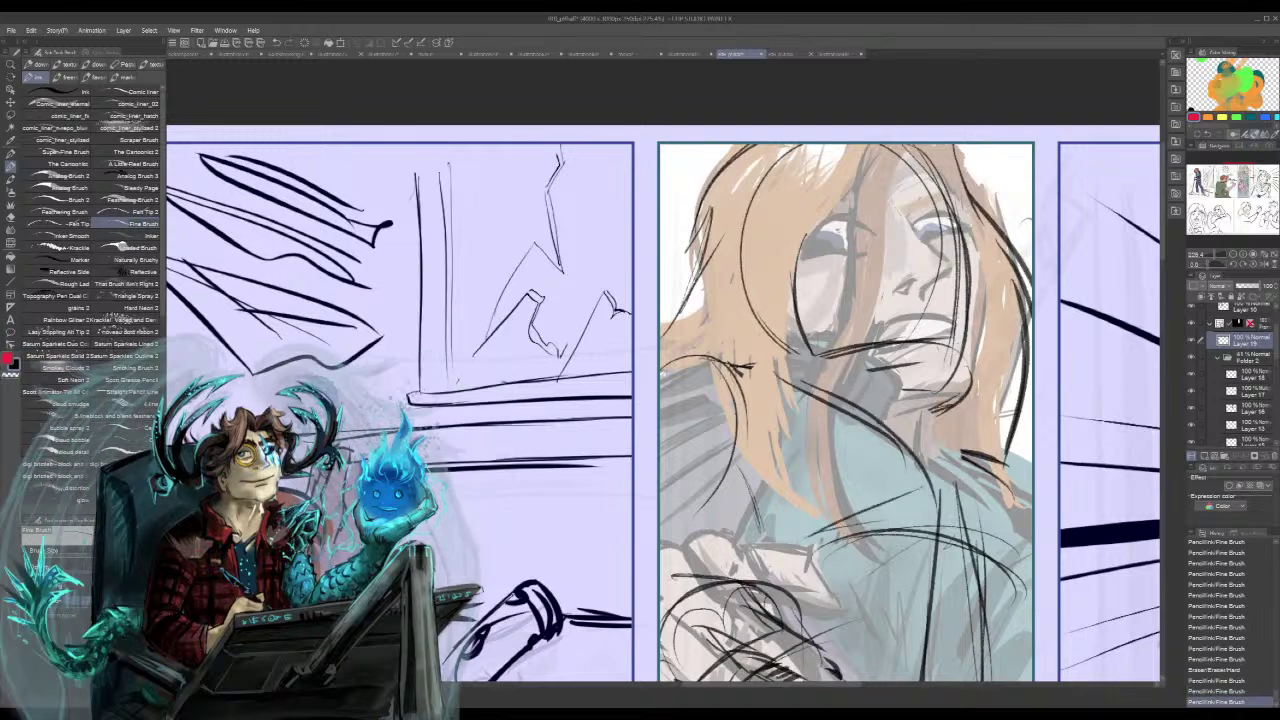
left_click_drag(966, 160, 1002, 238)
mouse_move(1006, 508)
left_mouse_down()
mouse_move(968, 540)
mouse_move(1012, 562)
left_mouse_up()
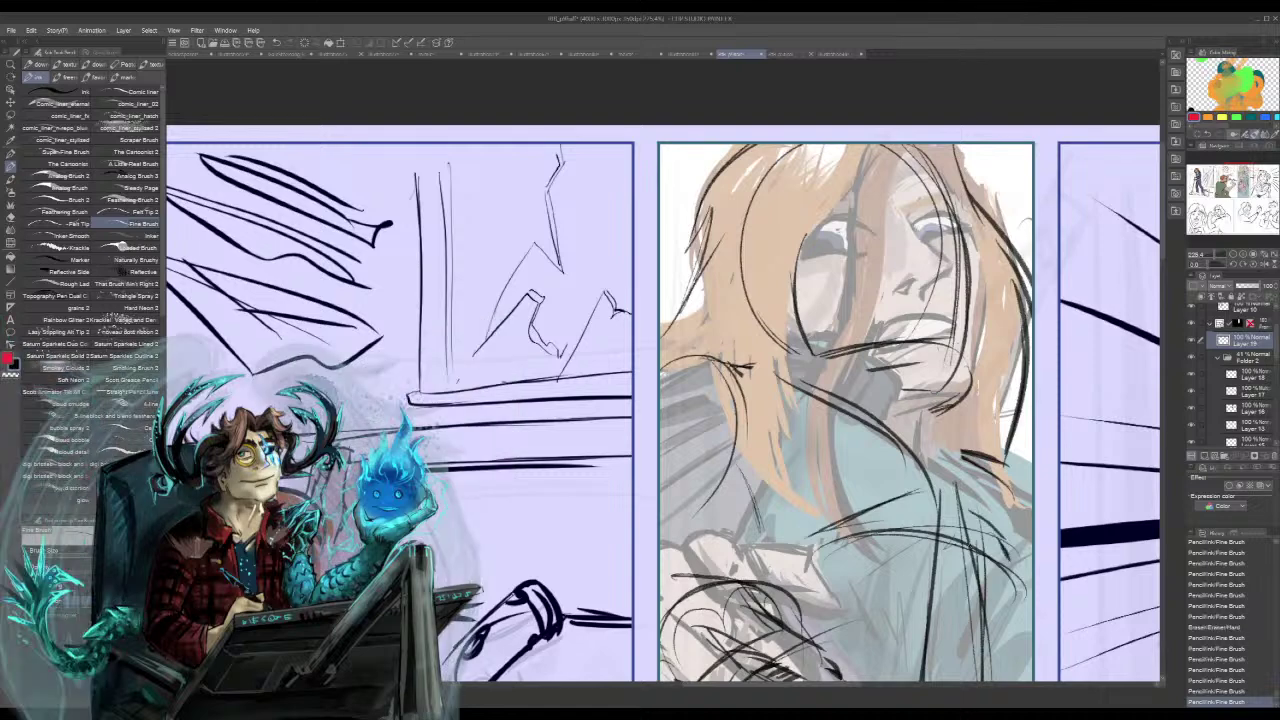
key("ctrl+z")
key("ctrl+z")
key("ctrl+z")
key("ctrl+z")
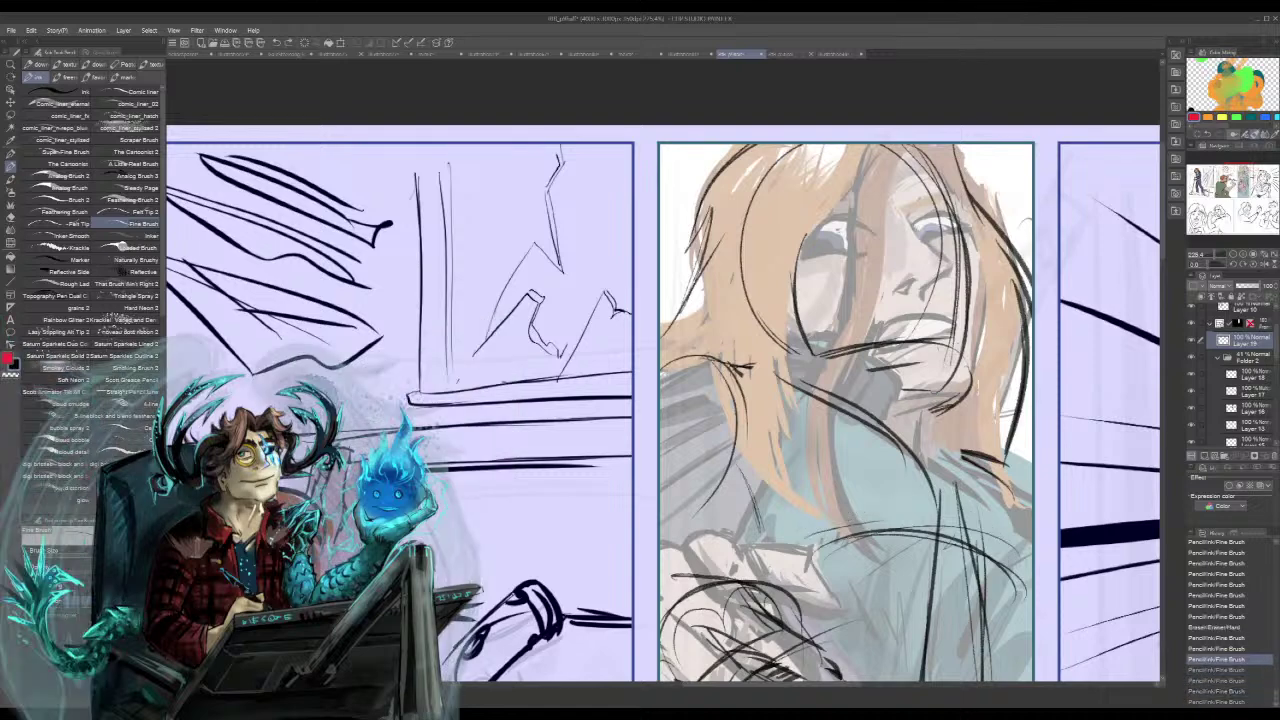
key("ctrl+z")
- Sketch a short neck line and the jaw edge beside the mouth, and try lash lines on the hair-side eye
mouse_move(868, 370)
left_mouse_down()
mouse_move(914, 364)
mouse_move(878, 414)
mouse_move(889, 408)
left_mouse_up()
mouse_move(882, 370)
left_mouse_down()
mouse_move(895, 433)
mouse_move(902, 366)
mouse_move(953, 324)
left_mouse_up()
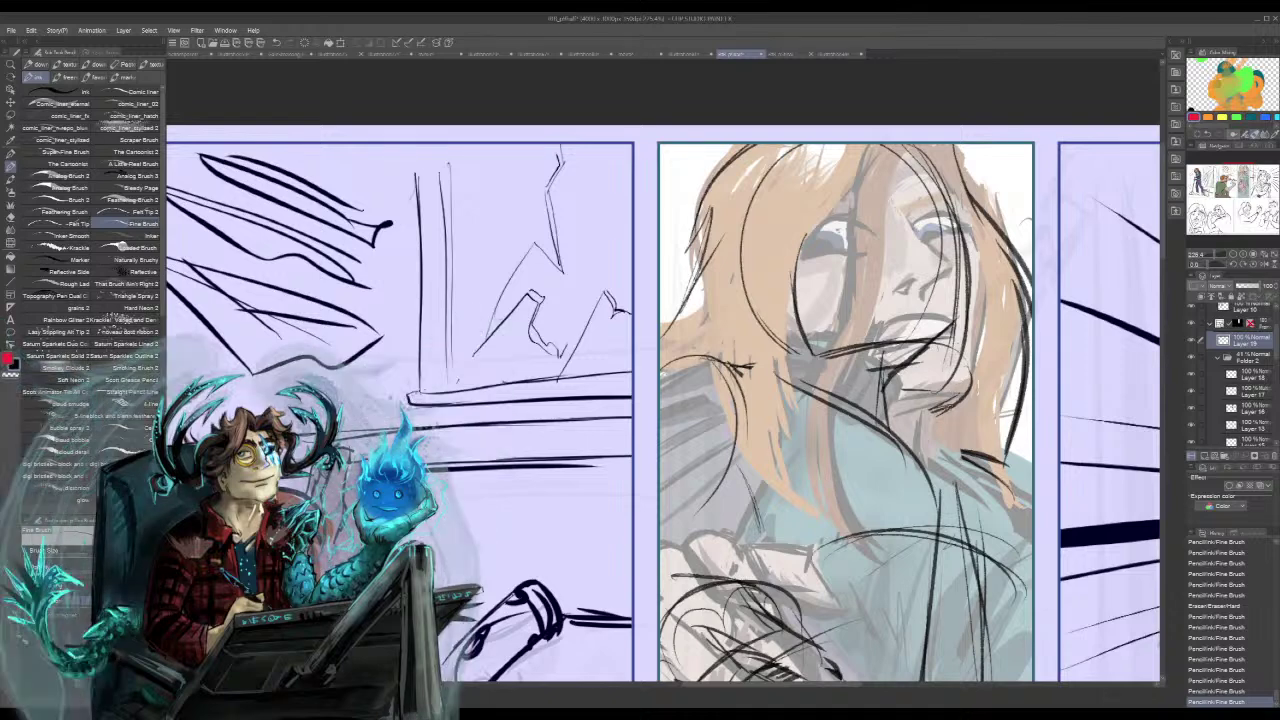
mouse_move(776, 260)
left_mouse_down()
mouse_move(848, 240)
mouse_move(790, 244)
mouse_move(842, 221)
left_mouse_up()
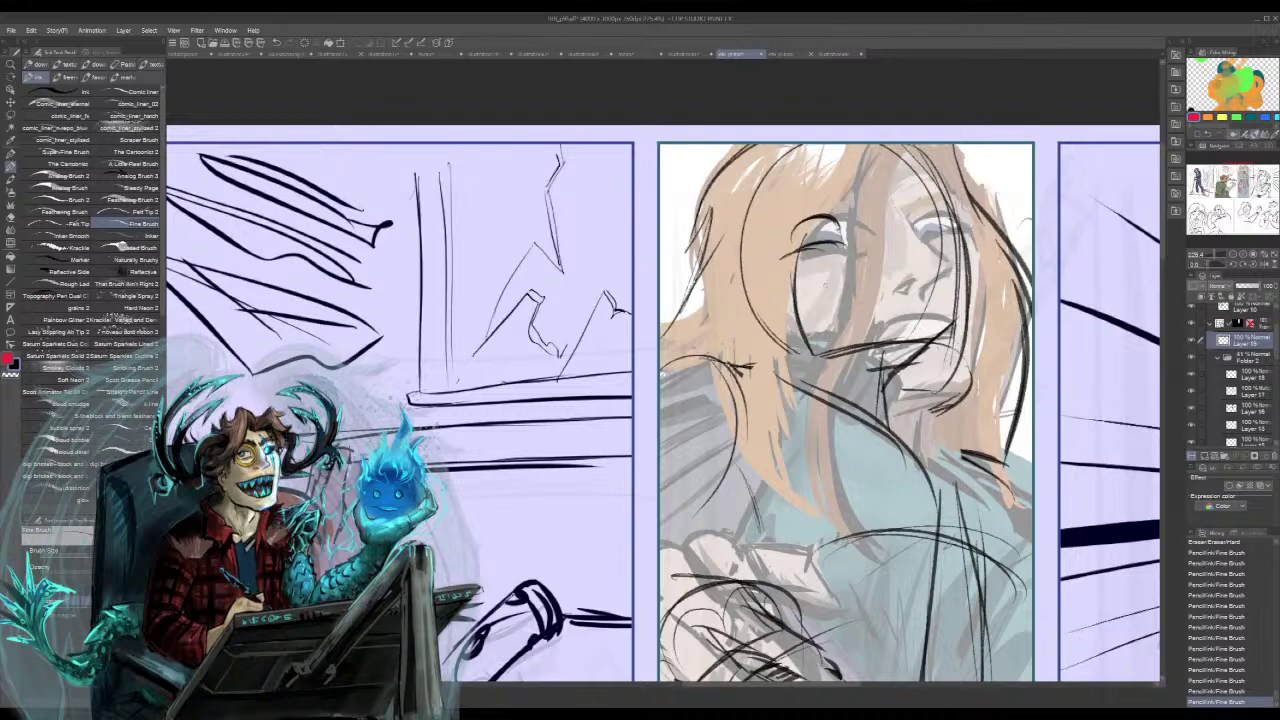
key("ctrl+z")
key("ctrl+z")
key("ctrl+z")
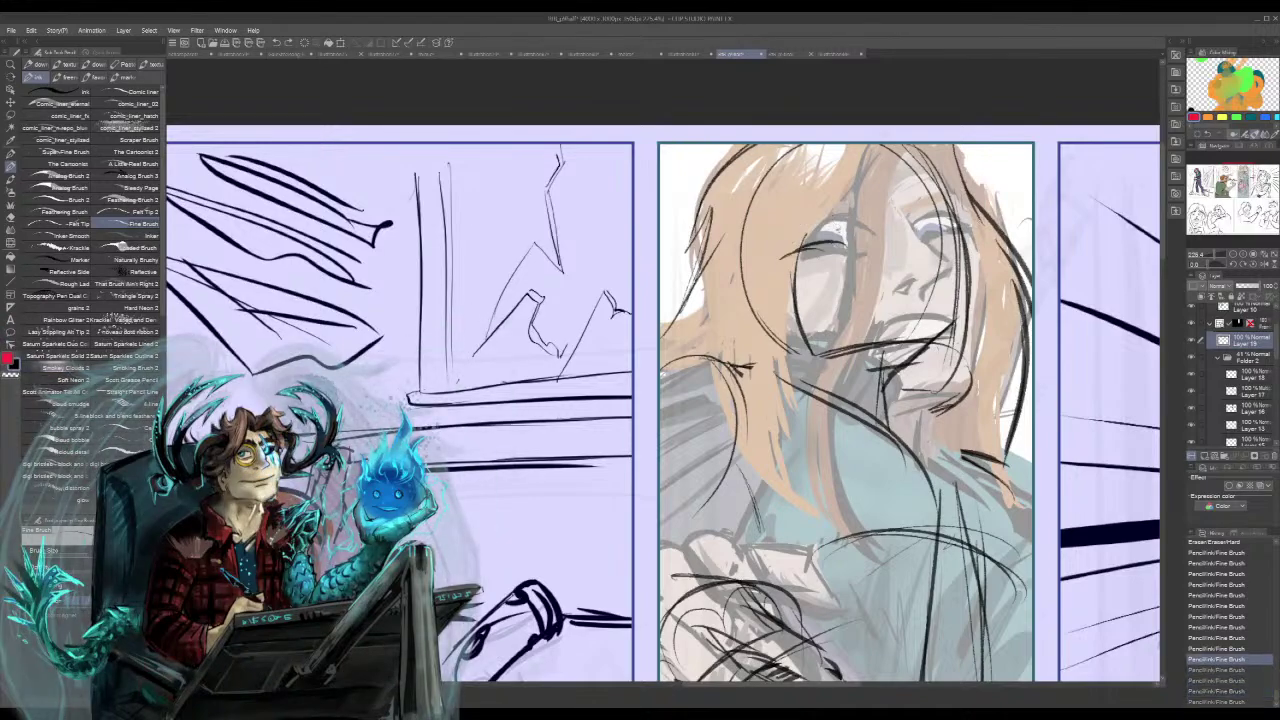
- Undo the trial lash lines and redraw the short jaw edge beside the mouth
key("ctrl+z")
key("ctrl+z")
left_click_drag(958, 346, 936, 411)
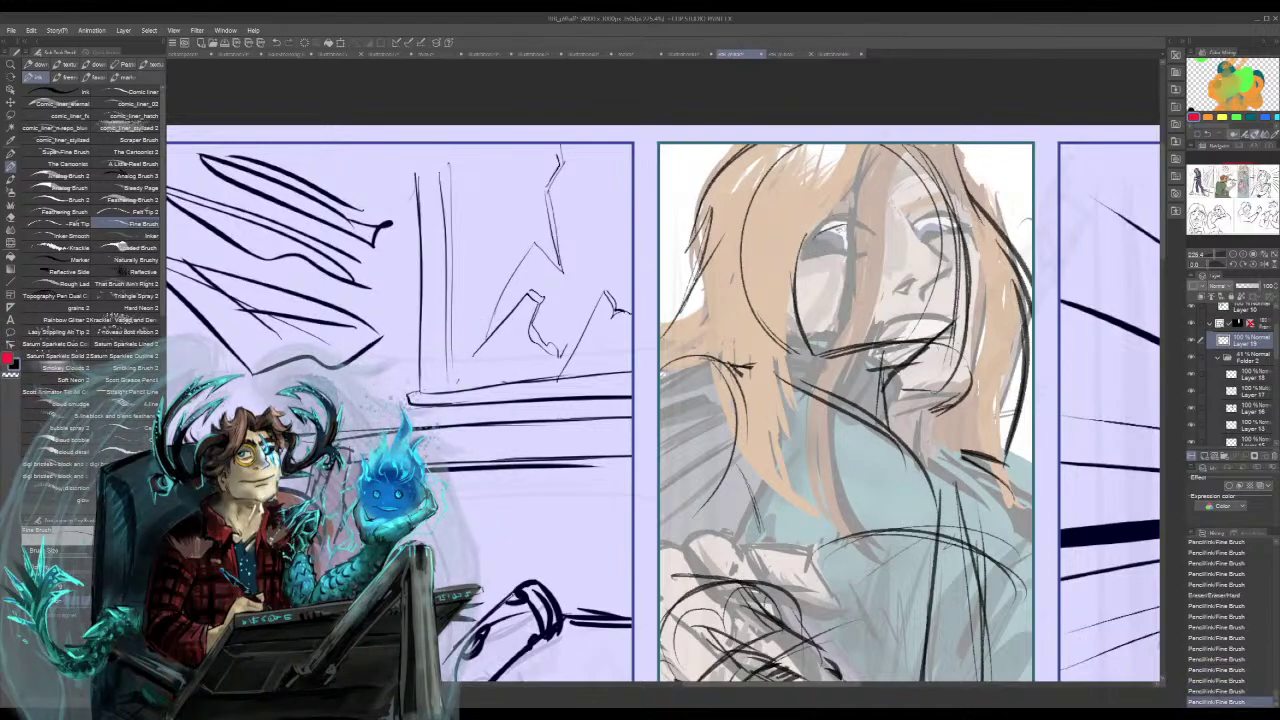
- Sketch the face's near cheek, the upper lids and irises of both eyes, and an angular nose
left_click_drag(797, 244, 804, 330)
mouse_move(795, 248)
left_mouse_down()
mouse_move(849, 232)
mouse_move(852, 208)
mouse_move(922, 217)
mouse_move(912, 207)
left_mouse_up()
key("ctrl+z")
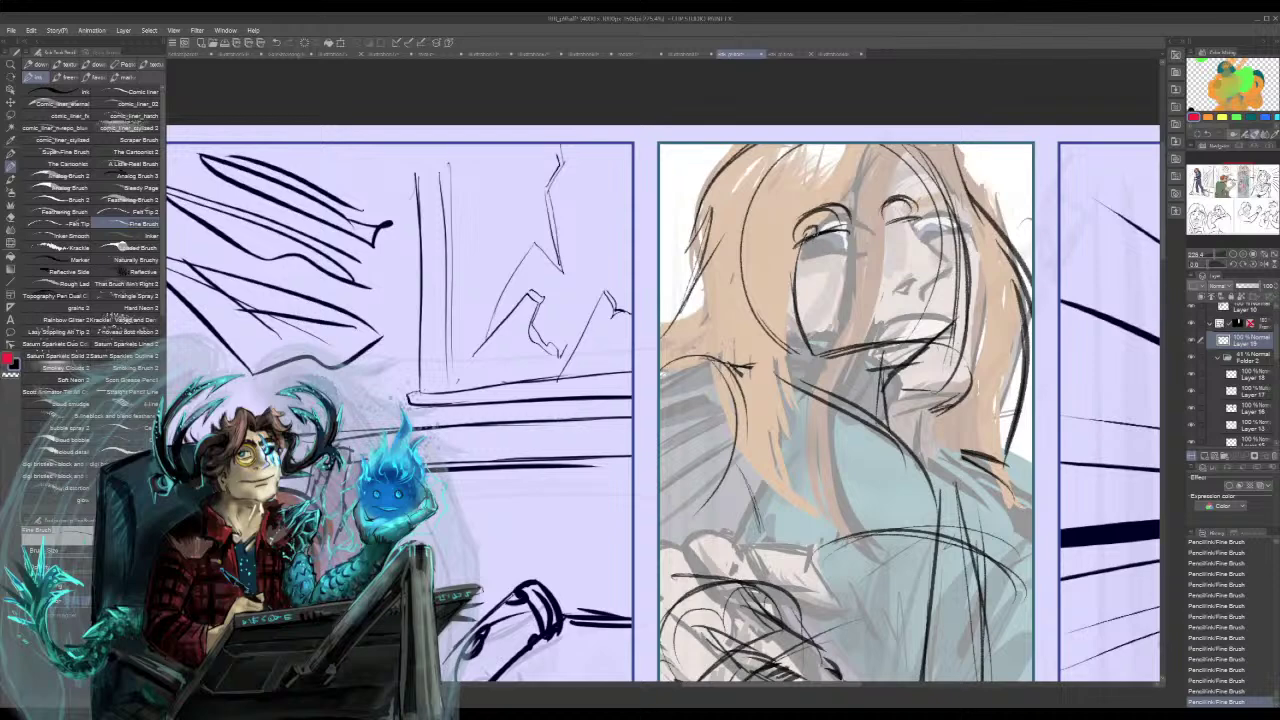
left_click_drag(887, 222, 895, 213)
left_click_drag(858, 262, 889, 265)
mouse_move(888, 216)
left_mouse_down()
mouse_move(903, 265)
mouse_move(880, 260)
left_mouse_up()
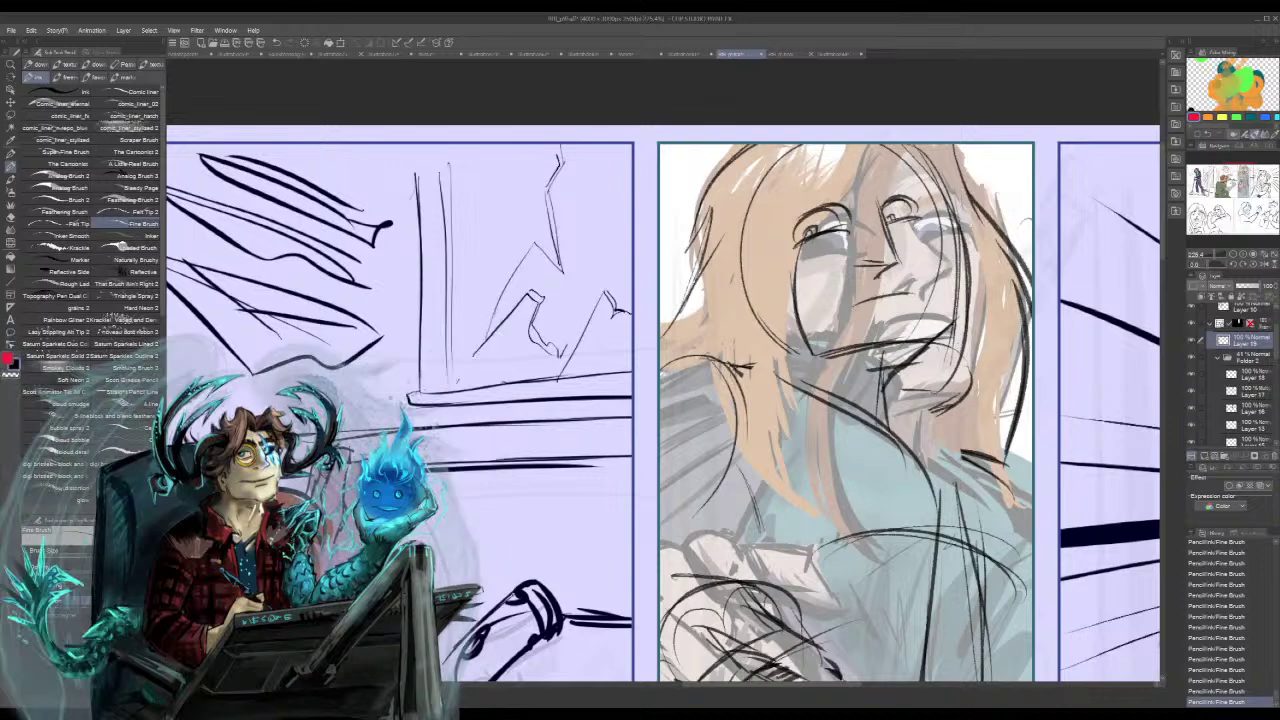
- Sketch the frowning mouth, angled brows and the far cheek line running down to the neck
mouse_move(848, 298)
left_mouse_down()
mouse_move(895, 291)
mouse_move(866, 326)
mouse_move(911, 293)
mouse_move(886, 298)
left_mouse_up()
key("ctrl+z")
key("ctrl+z")
key("ctrl+z")
left_click_drag(934, 230, 919, 341)
mouse_move(931, 267)
left_mouse_down()
mouse_move(921, 351)
mouse_move(860, 358)
mouse_move(874, 430)
left_mouse_up()
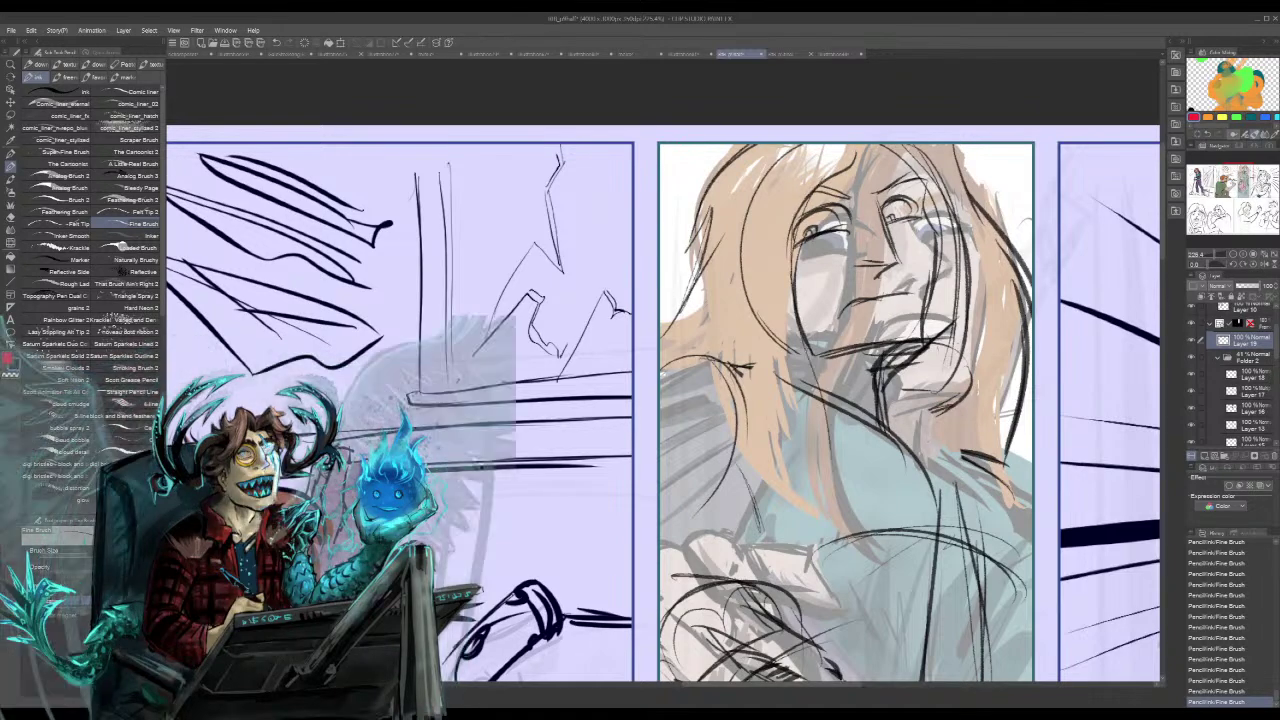
- Draw long hair strands from the crown down over the near shoulder and along the far side of the face
left_click_drag(850, 568, 742, 176)
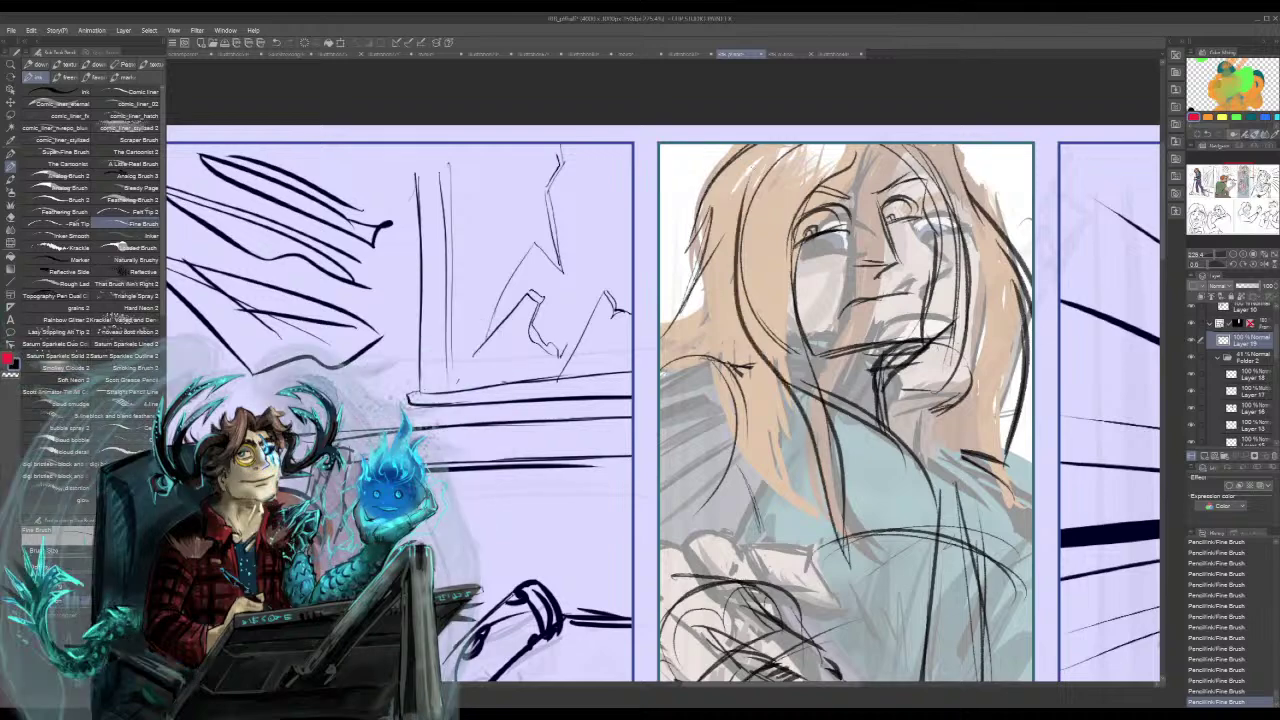
mouse_move(795, 410)
left_mouse_down()
mouse_move(738, 274)
mouse_move(835, 536)
left_mouse_up()
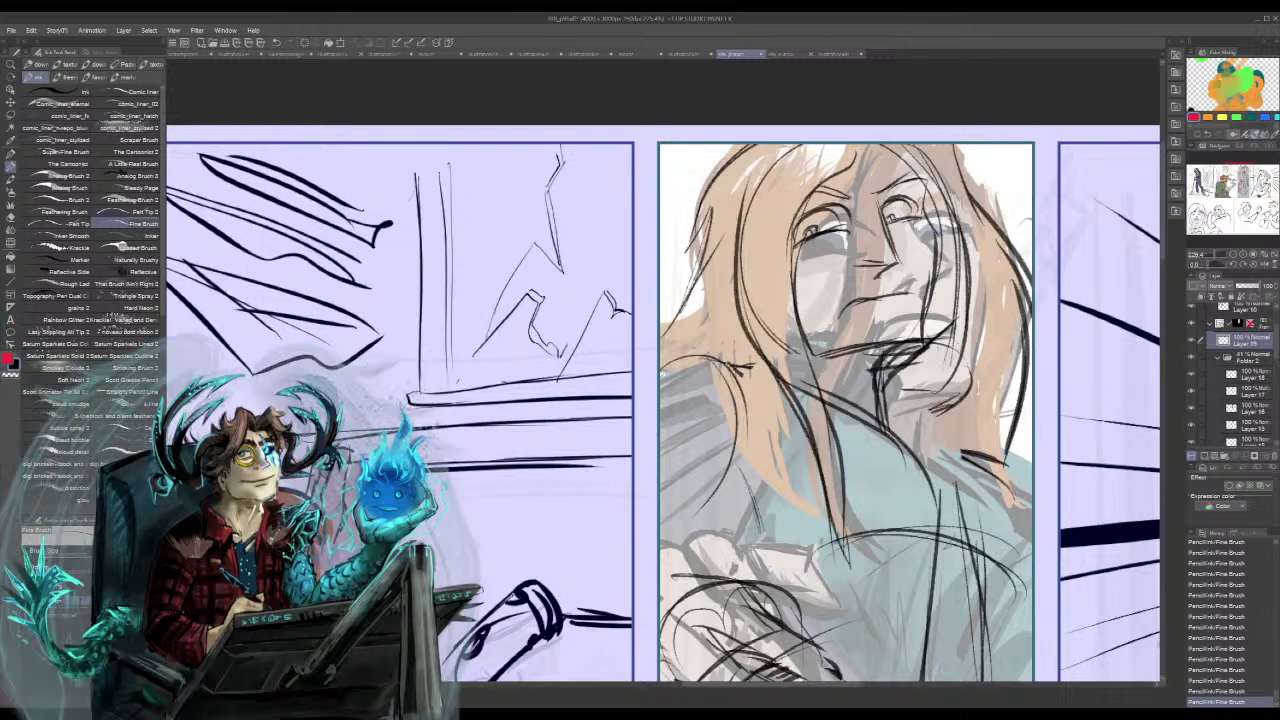
left_click_drag(947, 267, 937, 391)
left_click_drag(943, 289, 929, 484)
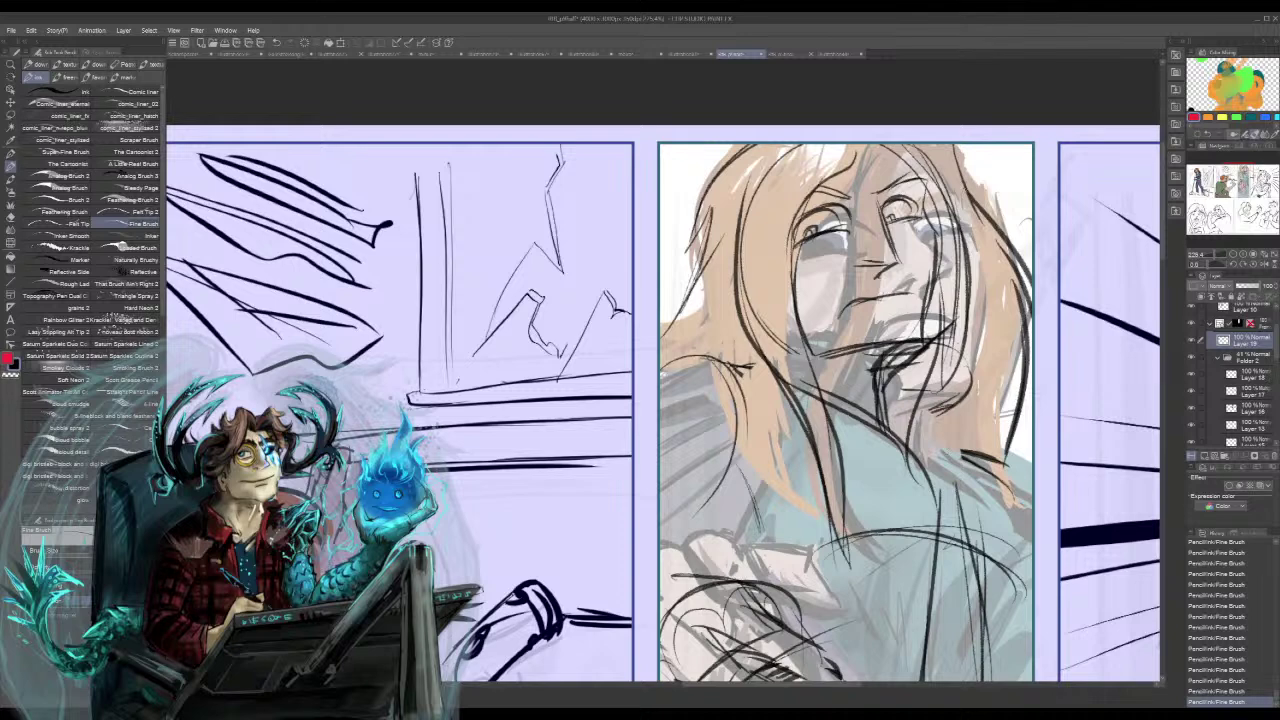
mouse_move(964, 190)
left_mouse_down()
mouse_move(1004, 342)
mouse_move(976, 472)
left_mouse_up()
left_click_drag(998, 290, 986, 432)
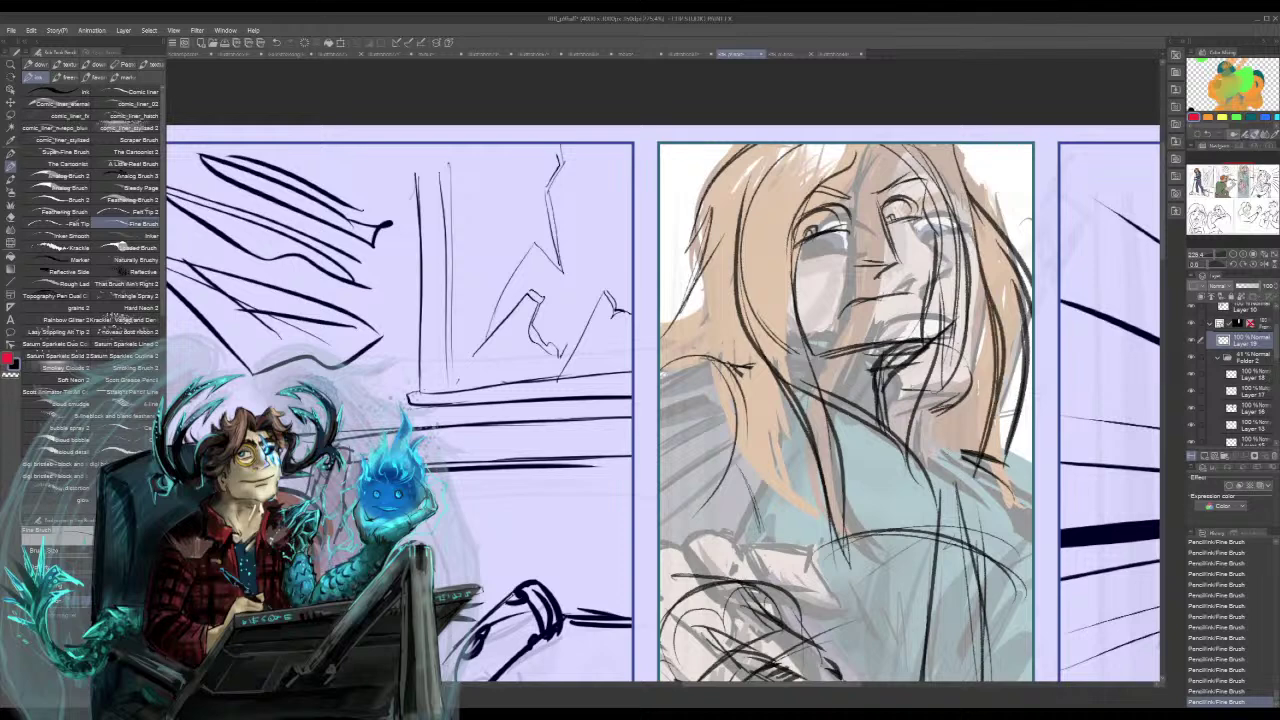
- Reinforce the mouth line and darken the outer contour of the hair at the near side of the head
left_click_drag(847, 317, 904, 296)
left_click_drag(717, 183, 713, 208)
left_click_drag(747, 142, 711, 211)
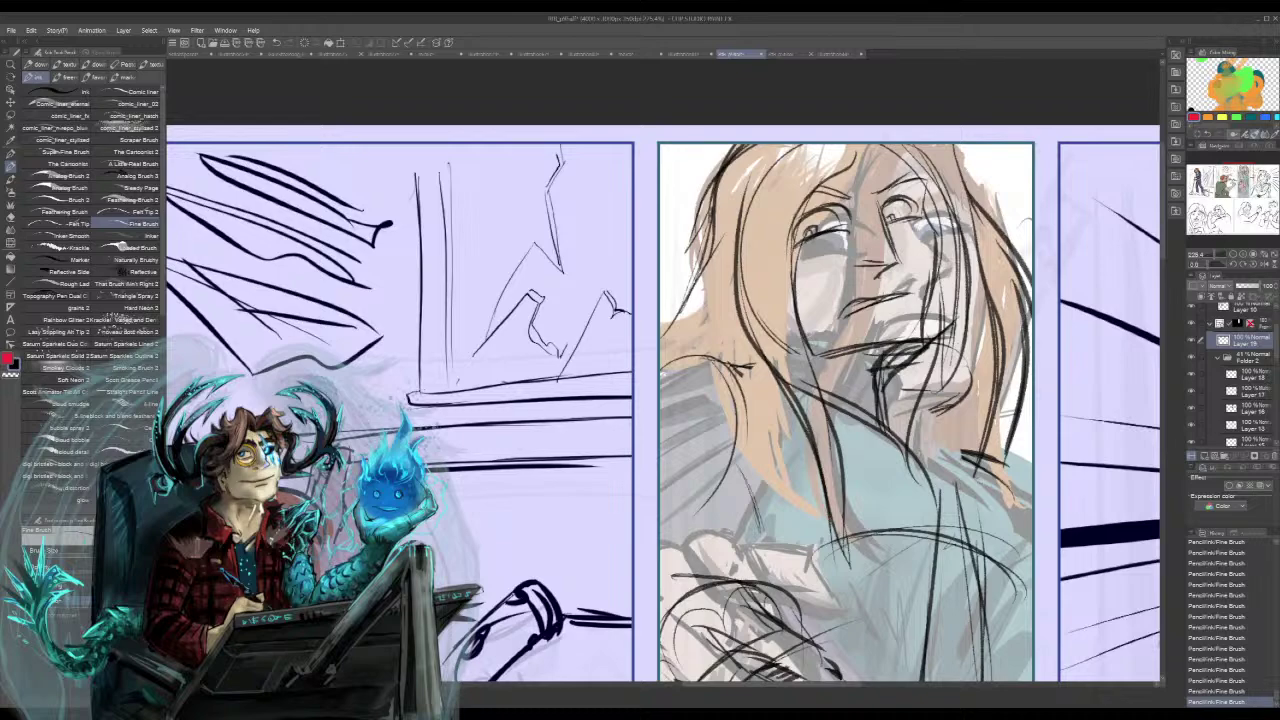
- Erase the tangled far-shoulder and chest strokes and redraw the shoulder as a curve running down the upper arm
mouse_move(918, 452)
left_mouse_down()
mouse_move(1008, 552)
mouse_move(1010, 582)
mouse_move(1014, 546)
left_mouse_up()
left_click_drag(1010, 546, 1029, 668)
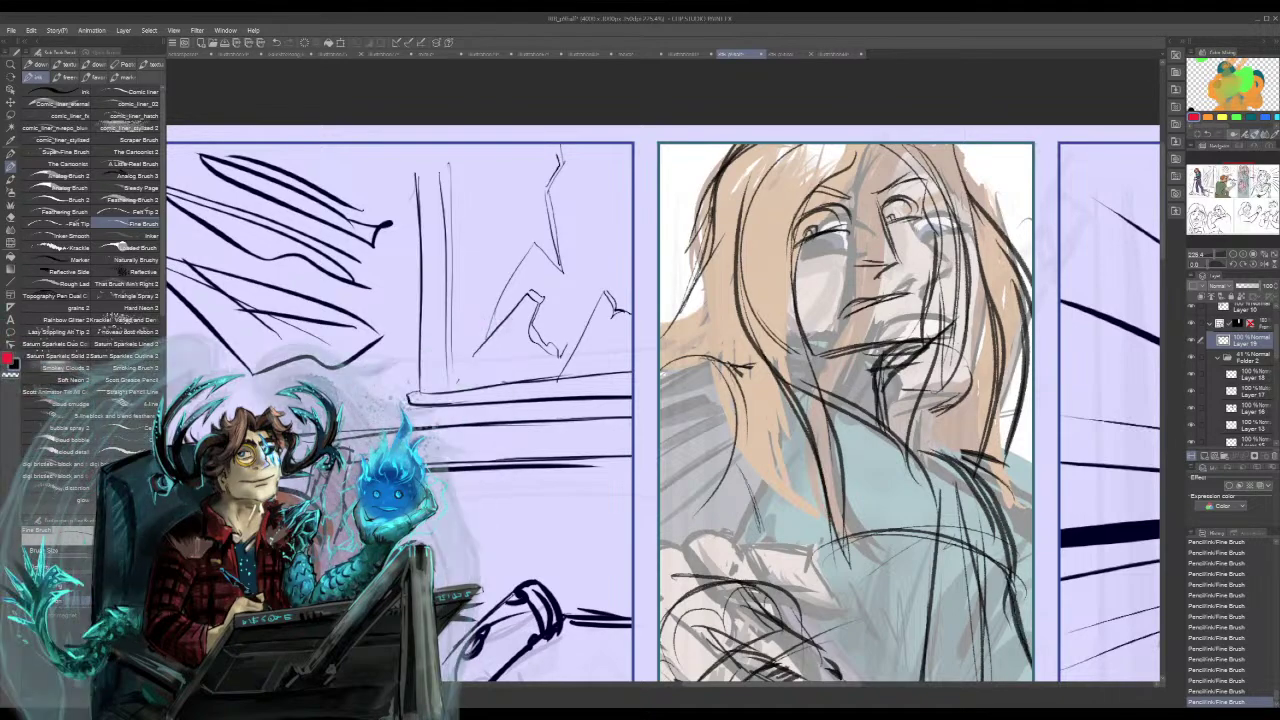
left_click_drag(984, 488, 984, 676)
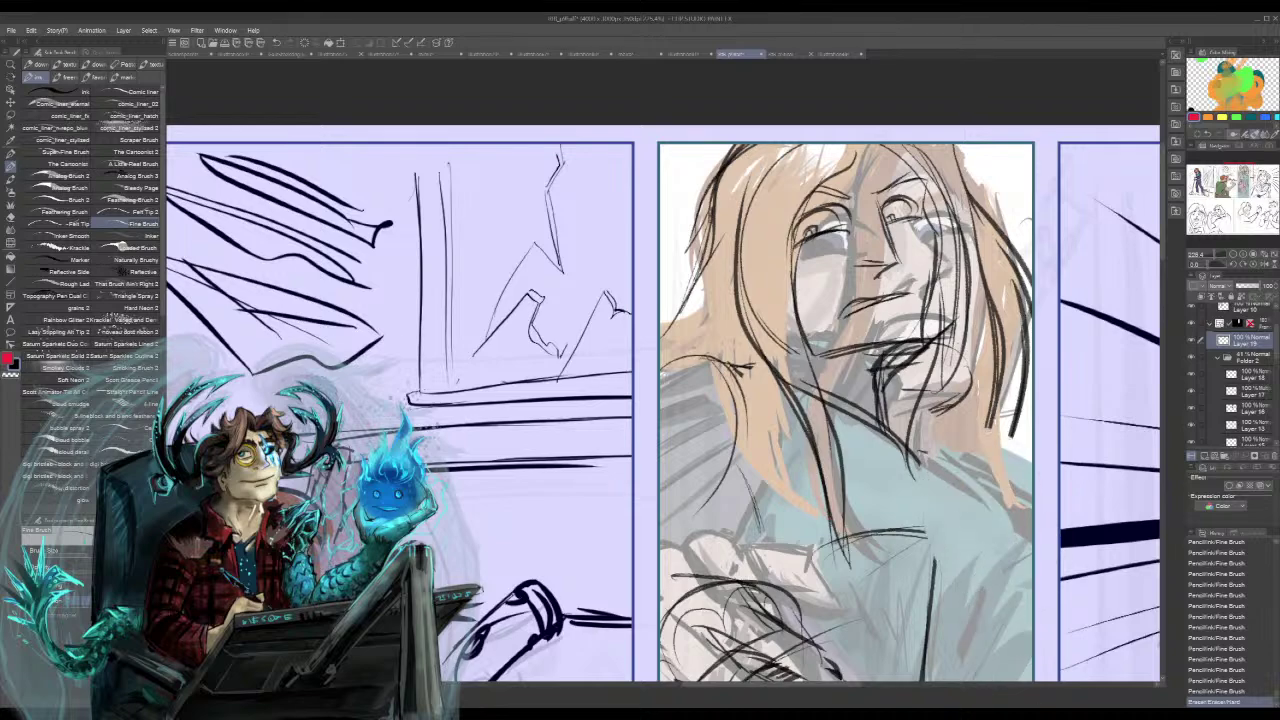
left_click_drag(925, 442, 995, 509)
left_click(917, 402, "alt")
mouse_move(898, 428)
left_mouse_down()
mouse_move(986, 474)
mouse_move(1020, 552)
mouse_move(1014, 620)
mouse_move(1030, 658)
left_mouse_up()
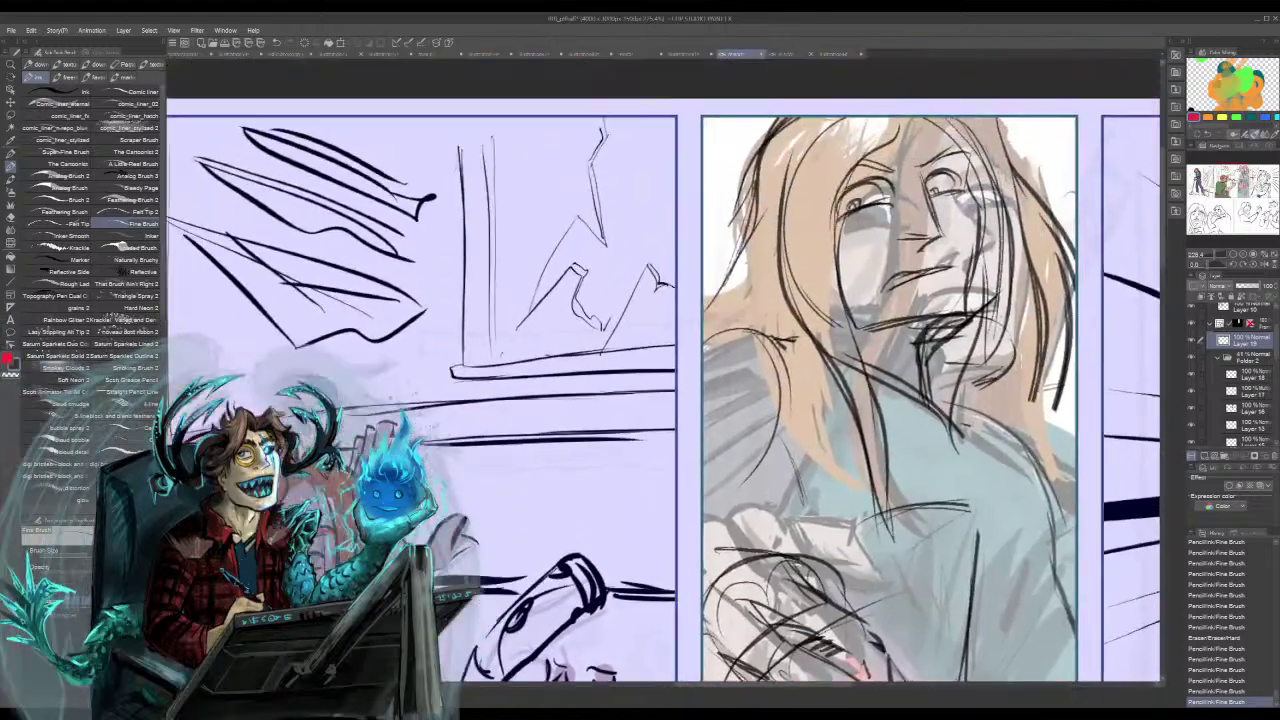
- Sketch a stack of ovals on the chest below the collar, flanked by slanted lines spreading downward
mouse_move(1003, 468)
left_mouse_down()
mouse_move(930, 575)
mouse_move(765, 443)
mouse_move(842, 478)
mouse_move(824, 498)
mouse_move(830, 484)
mouse_move(846, 498)
mouse_move(836, 466)
left_mouse_up()
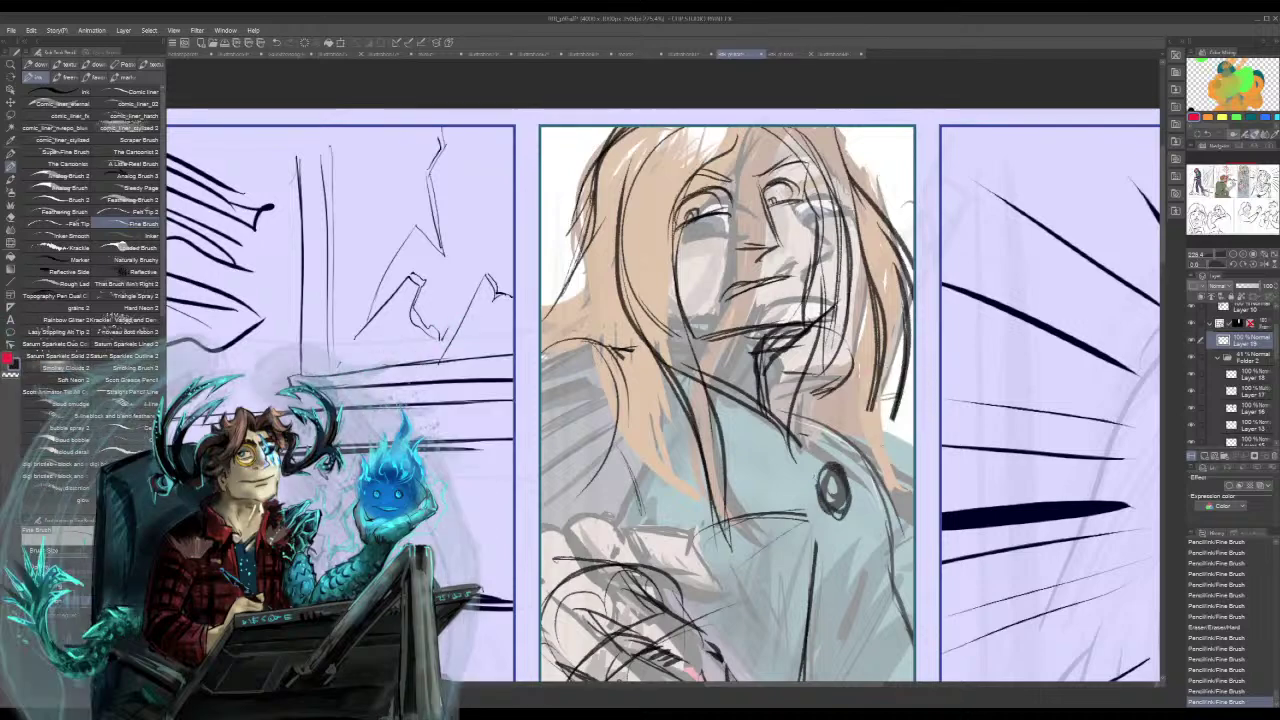
mouse_move(810, 516)
left_mouse_down()
mouse_move(862, 525)
mouse_move(832, 522)
mouse_move(798, 620)
left_mouse_up()
left_click_drag(852, 548, 874, 642)
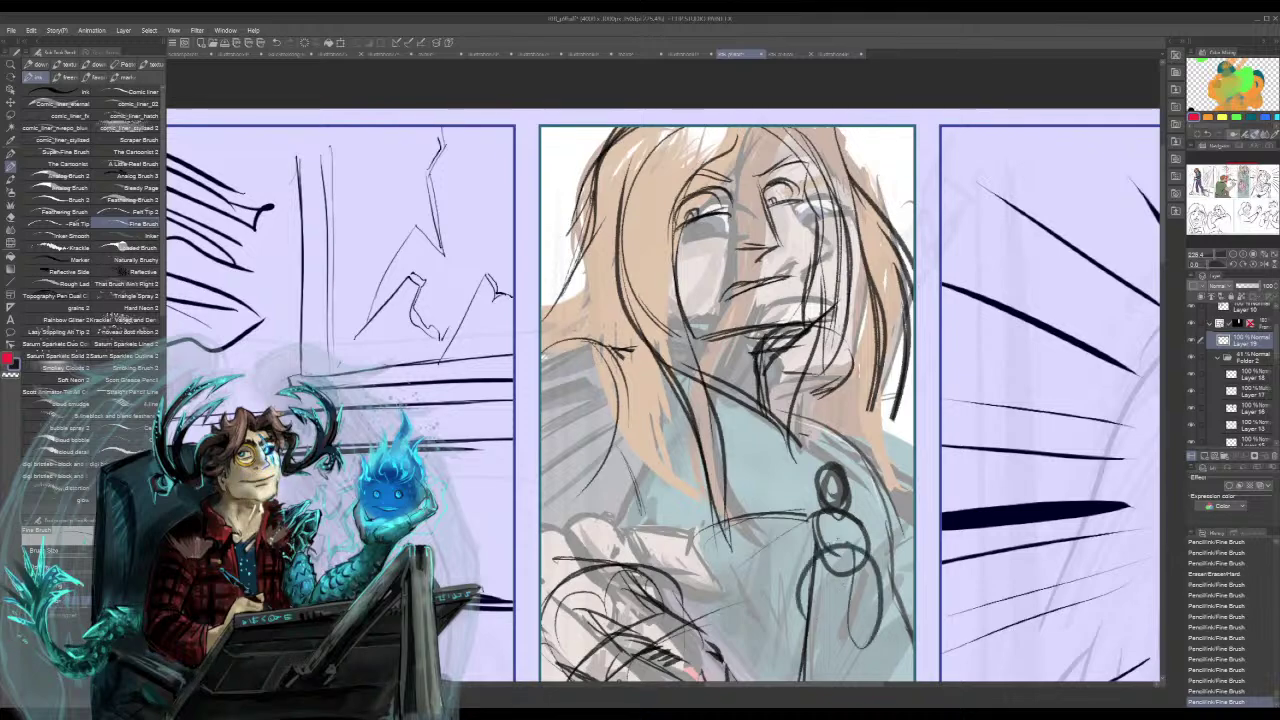
left_click_drag(848, 550, 876, 630)
left_click_drag(780, 590, 778, 612)
left_click_drag(826, 446, 780, 590)
left_click_drag(818, 482, 766, 632)
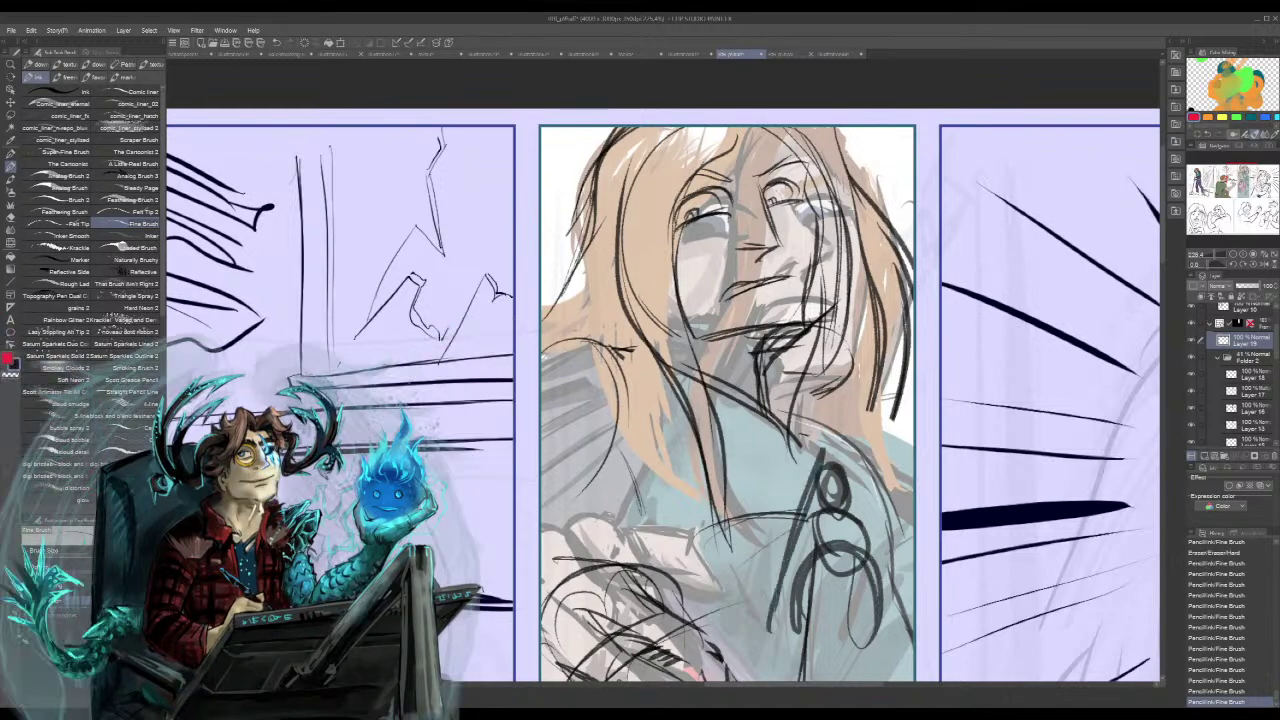
- Reinforce the slanted sides of the A-shaped chest form and add curved strokes inside it
mouse_move(834, 442)
left_mouse_down()
mouse_move(902, 660)
mouse_move(884, 620)
left_mouse_up()
left_click_drag(826, 450, 874, 590)
left_click_drag(810, 454, 774, 614)
left_click_drag(782, 566, 766, 634)
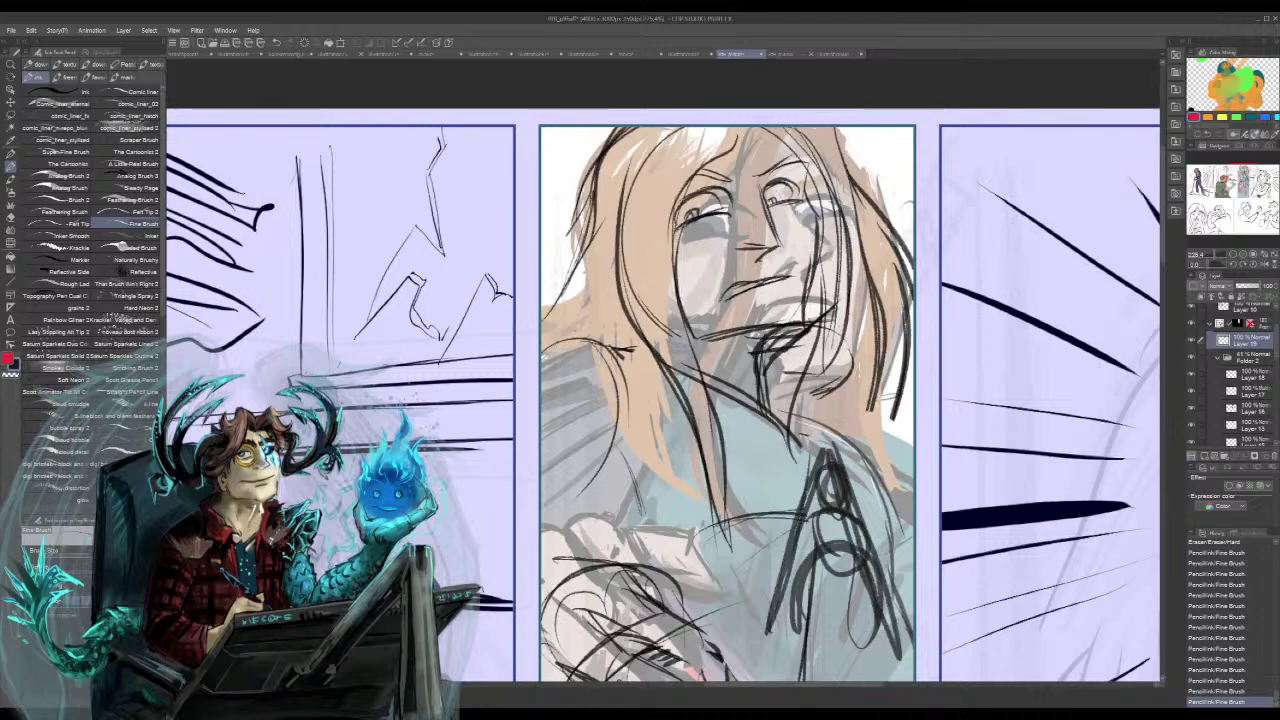
mouse_move(802, 514)
left_mouse_down()
mouse_move(760, 634)
mouse_move(819, 643)
left_mouse_up()
left_click_drag(813, 570, 880, 584)
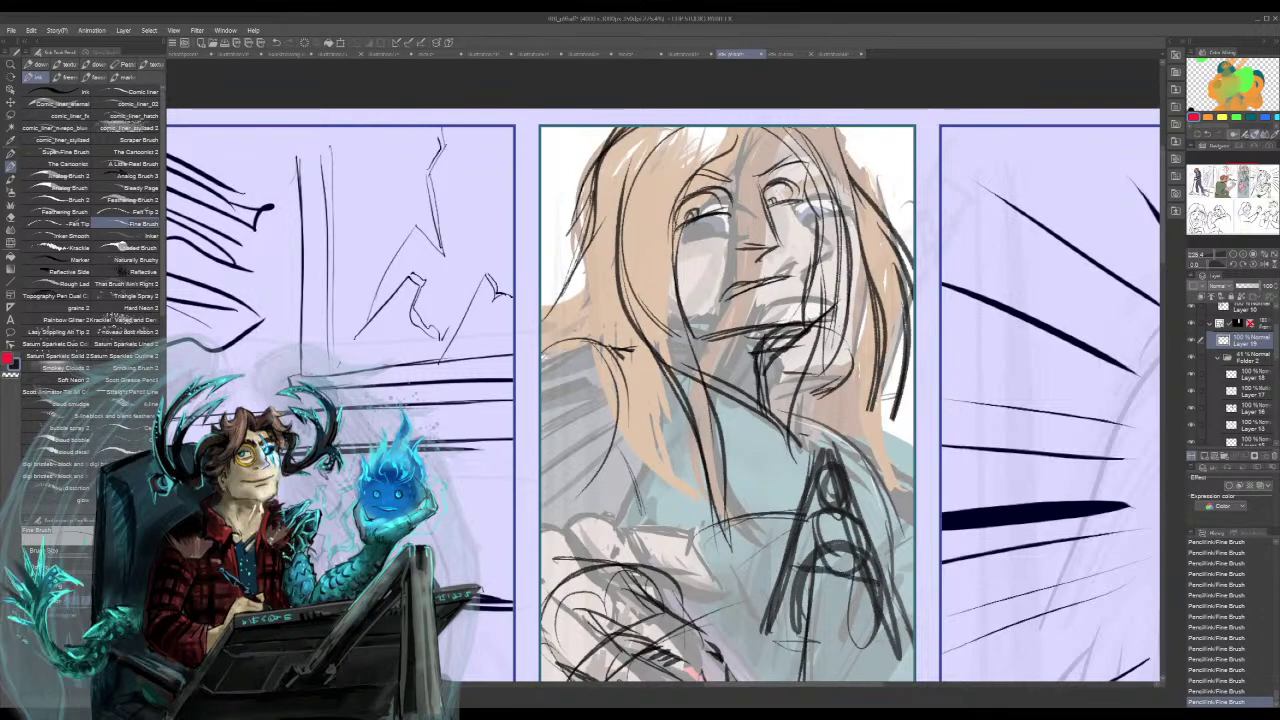
- Try crossbars between the slanted sides of the A-shaped chest form, and undo them
left_click_drag(786, 562, 885, 578)
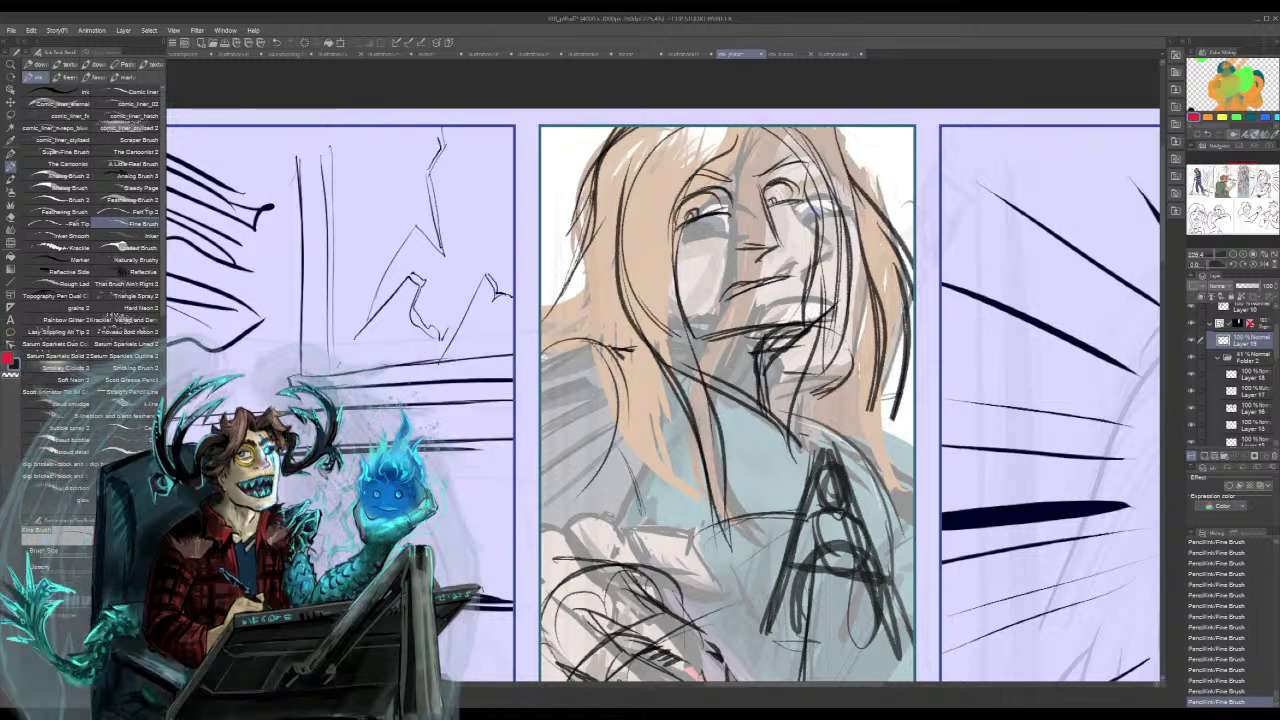
left_click_drag(812, 512, 869, 531)
left_click_drag(818, 486, 840, 484)
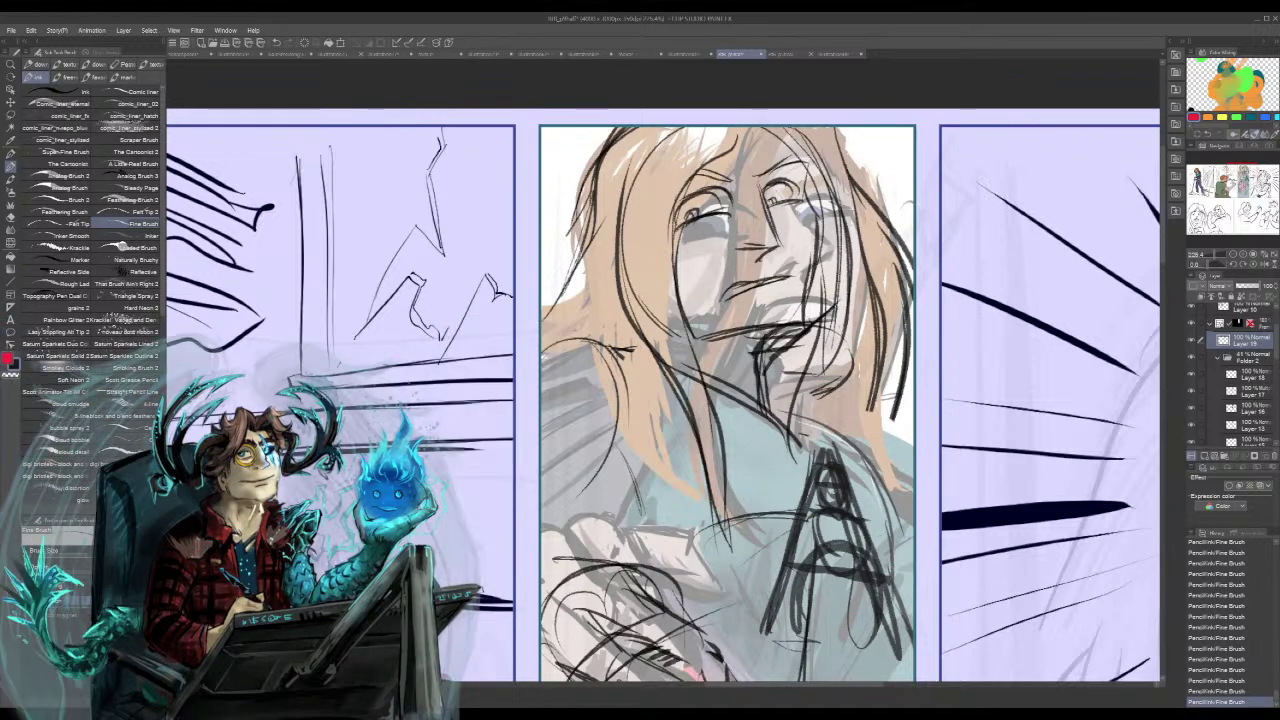
key("ctrl+z")
key("ctrl+z")
key("ctrl+z")
key("ctrl+z")
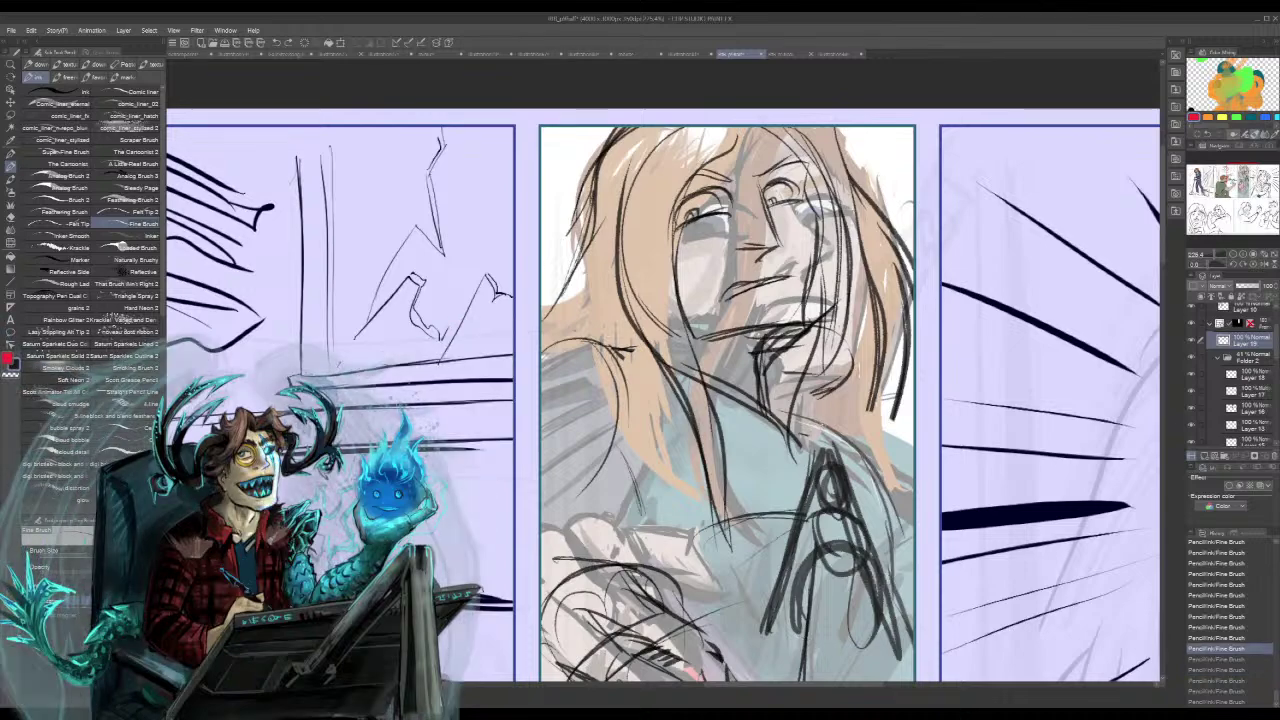
key("ctrl+z")
- Try a stroke along the small sign's edge and erase the looping finger strokes above the sign
mouse_move(680, 500)
left_mouse_down()
mouse_move(787, 296)
mouse_move(829, 145)
mouse_move(732, 225)
mouse_move(766, 122)
left_mouse_up()
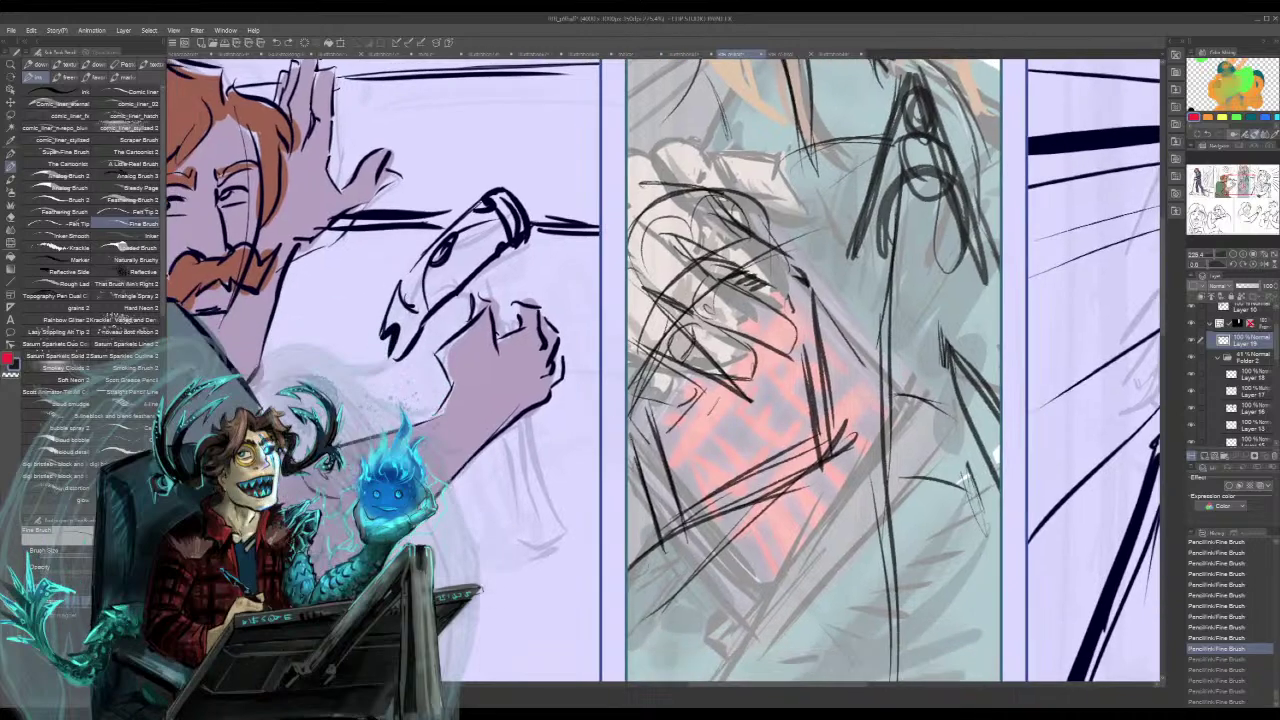
left_click_drag(808, 265, 831, 419)
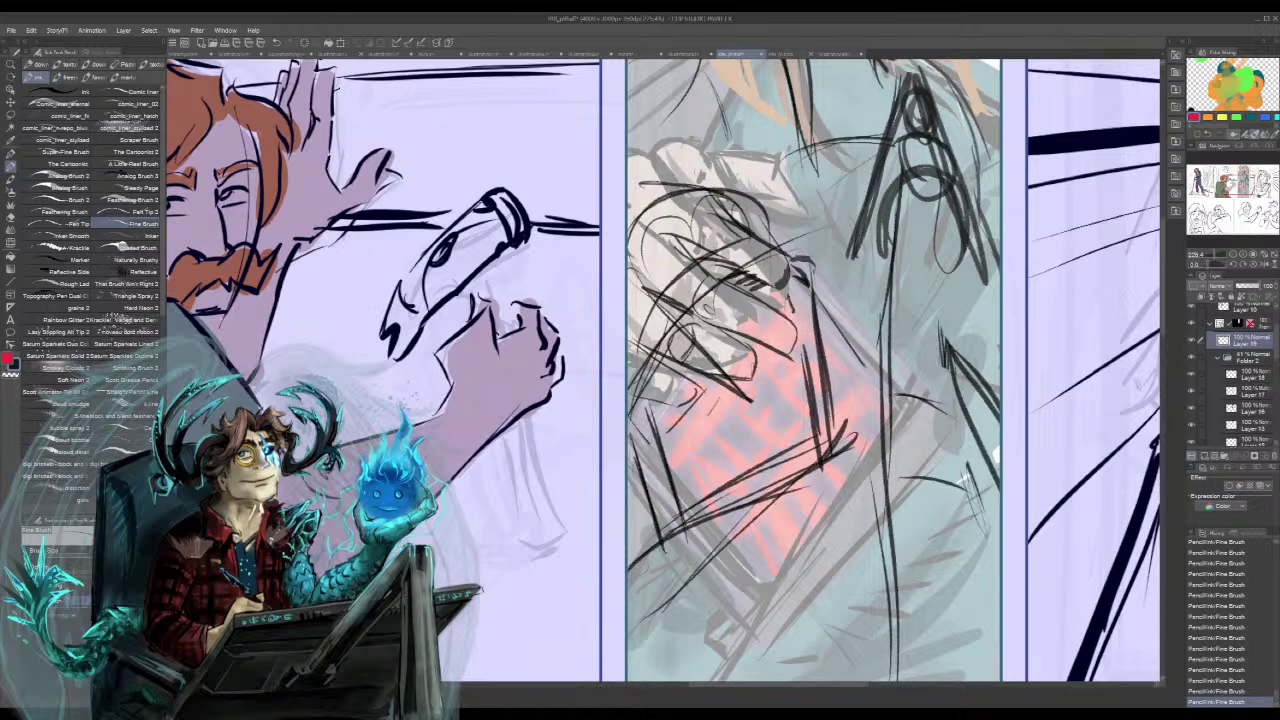
left_click_drag(780, 275, 750, 240)
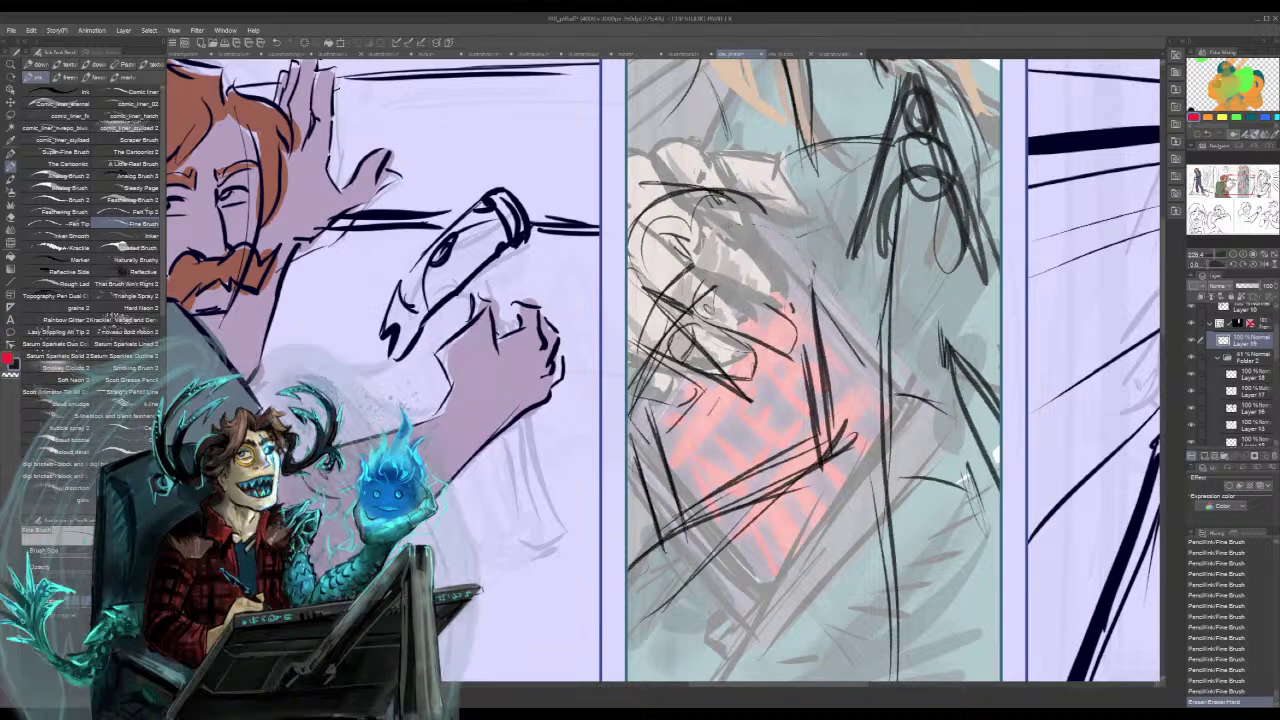
- Try short contour strokes across the lower fingers of the gripping hand, and undo them
left_click_drag(732, 322, 790, 356)
mouse_move(712, 288)
left_mouse_down()
mouse_move(792, 314)
mouse_move(776, 304)
left_mouse_up()
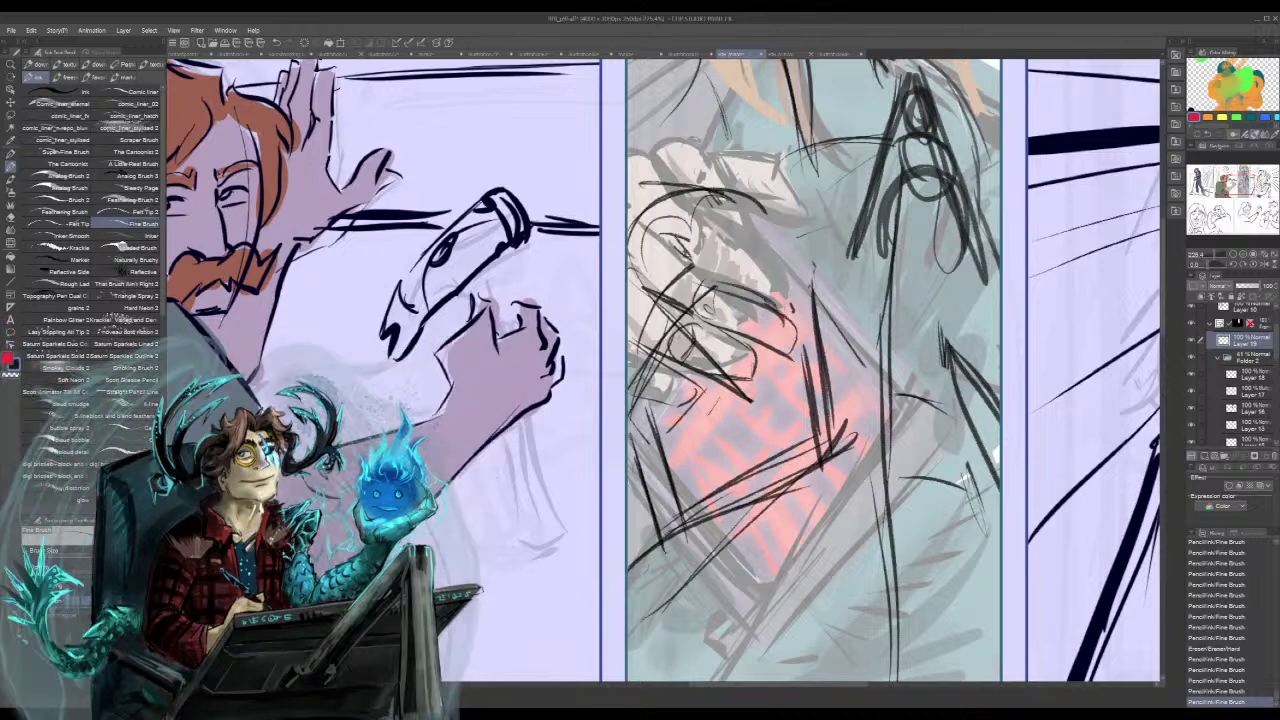
key("ctrl+z")
key("ctrl+z")
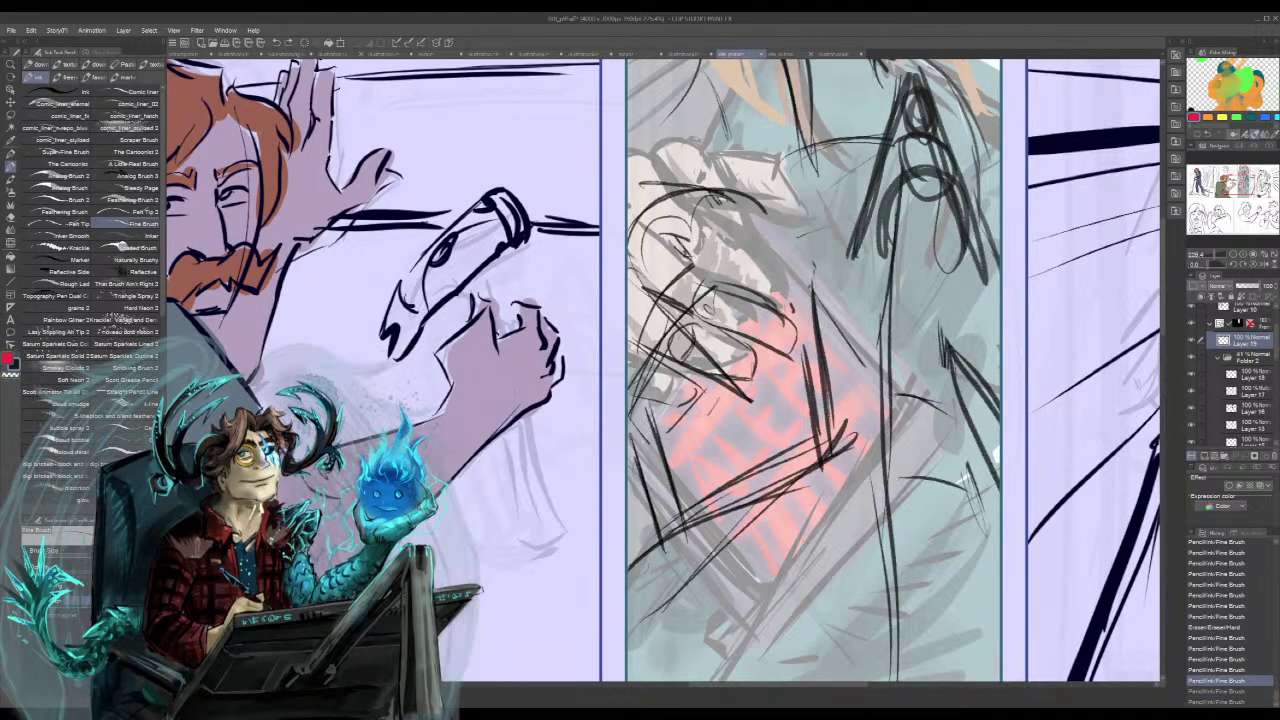
- Try a long looping finger shape running from the knuckles toward the sign's upper corner, and undo it
mouse_move(665, 186)
left_mouse_down()
mouse_move(651, 224)
mouse_move(703, 180)
mouse_move(762, 254)
left_mouse_up()
left_click_drag(721, 205, 777, 268)
mouse_move(693, 208)
left_mouse_down()
mouse_move(736, 262)
mouse_move(780, 274)
left_mouse_up()
left_click_drag(710, 188, 776, 266)
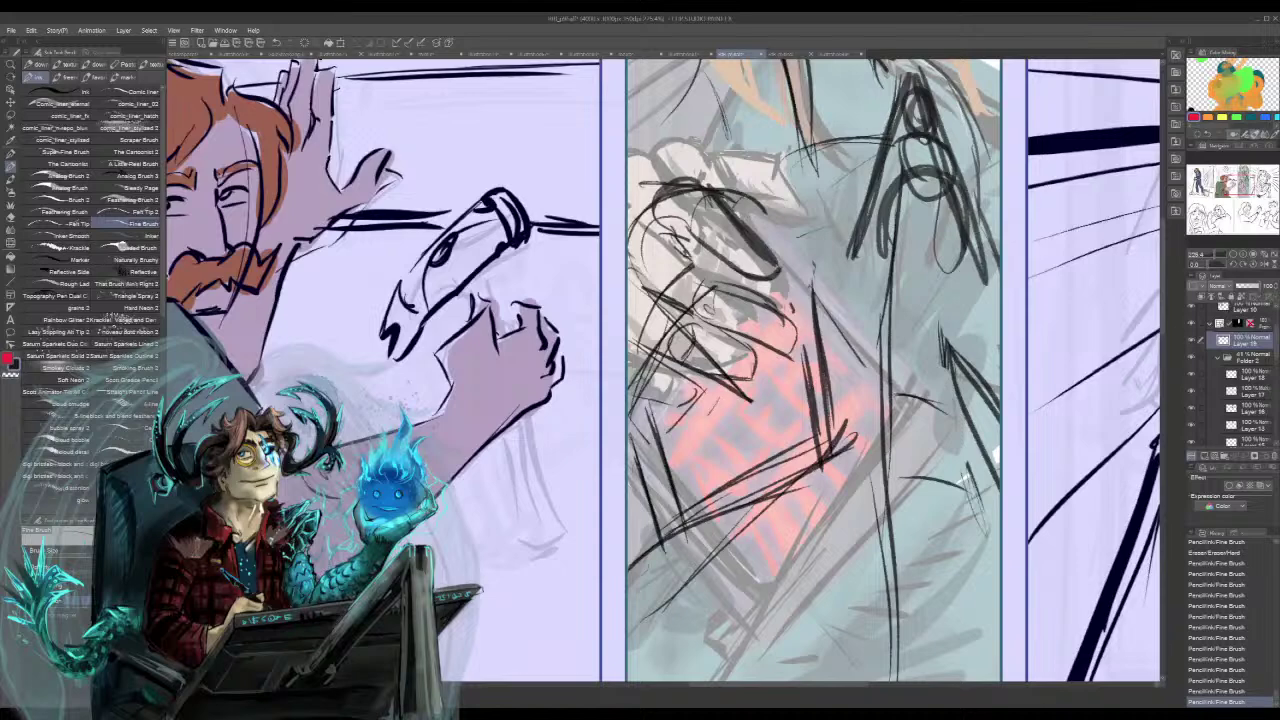
mouse_move(732, 210)
left_mouse_down()
mouse_move(726, 200)
mouse_move(773, 178)
mouse_move(763, 181)
left_mouse_up()
key("ctrl+z")
key("ctrl+z")
key("ctrl+z")
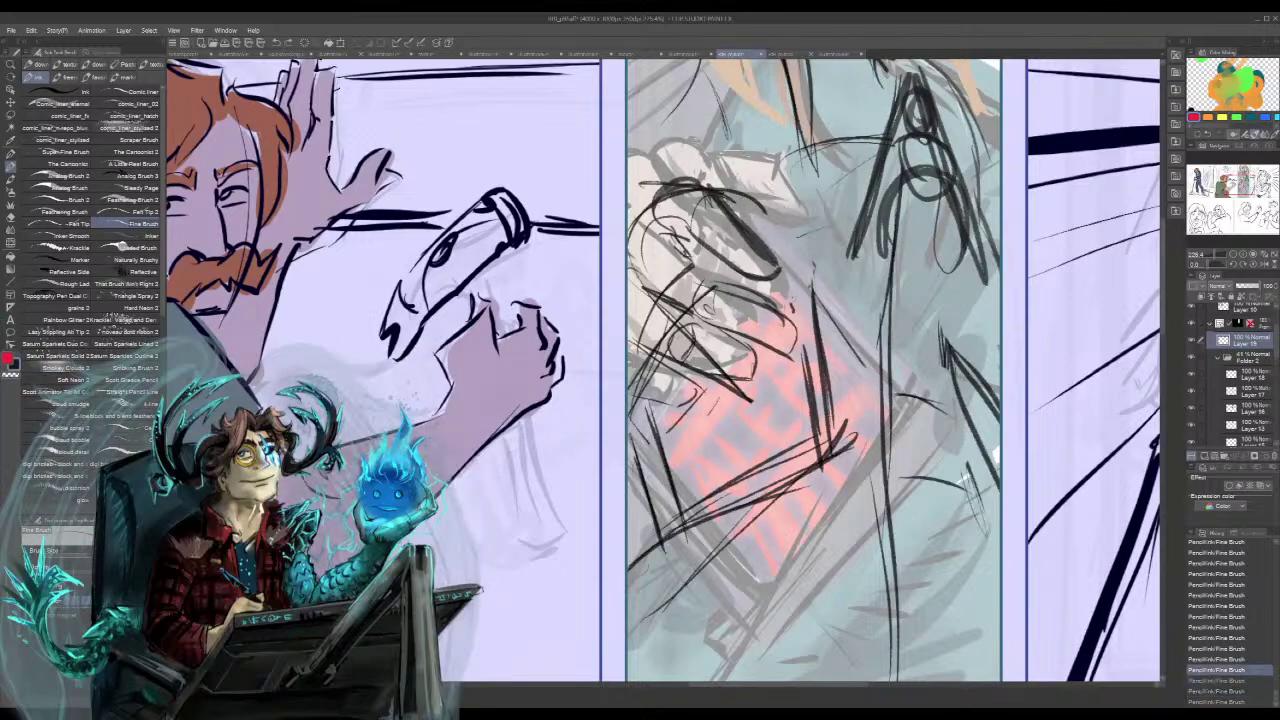
key("ctrl+z")
key("ctrl+z")
key("ctrl+z")
key("ctrl+z")
key("ctrl+z")
key("ctrl+z")
key("ctrl+z")
key("ctrl+z")
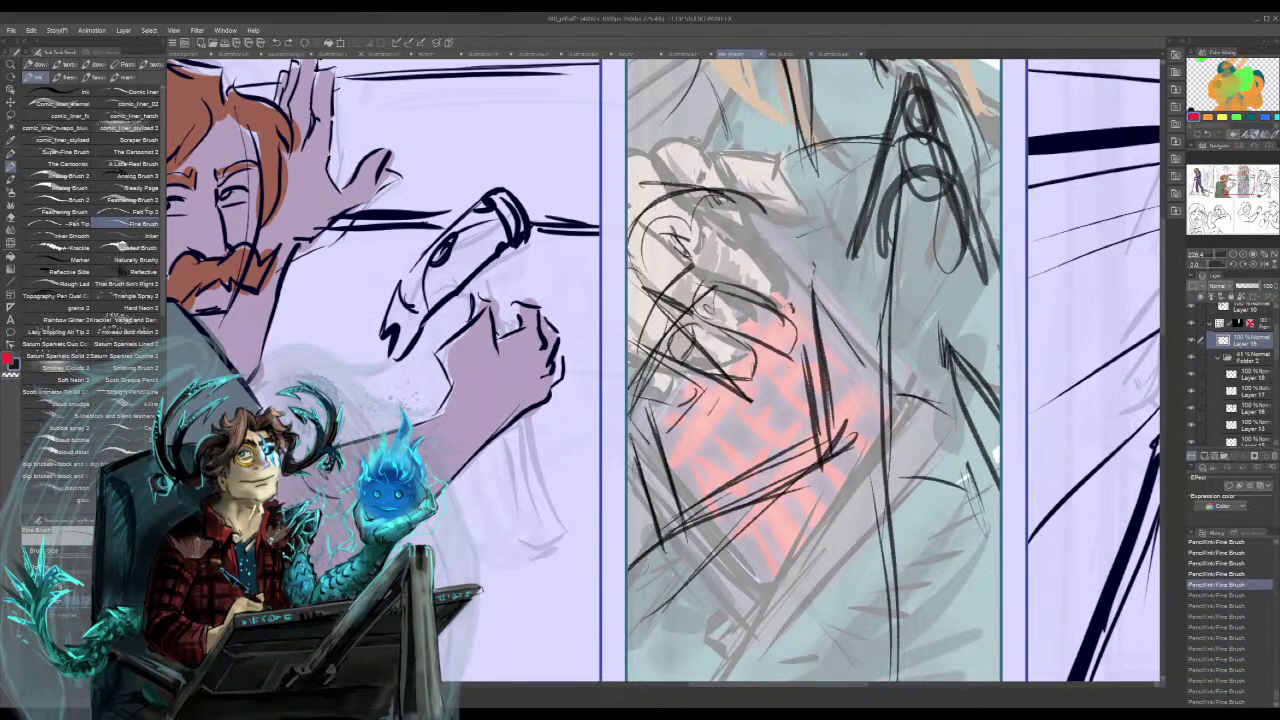
- Add small dark strokes at the knuckle and reinforce the line across the top of the gripping hand
mouse_move(660, 222)
left_mouse_down()
mouse_move(684, 213)
mouse_move(676, 242)
left_mouse_up()
left_click_drag(676, 222, 684, 236)
left_click_drag(678, 223, 678, 236)
key("ctrl+y")
key("ctrl+y")
key("ctrl+y")
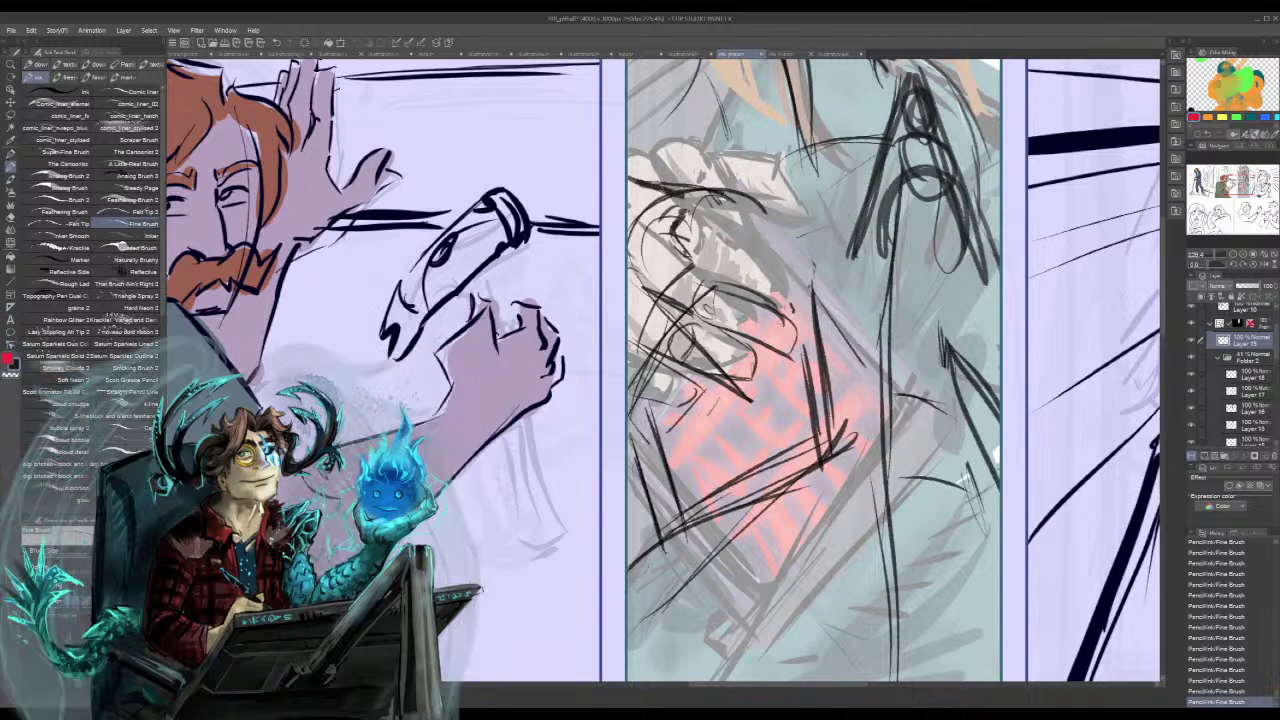
key("ctrl+y")
key("ctrl+y")
key("ctrl+z")
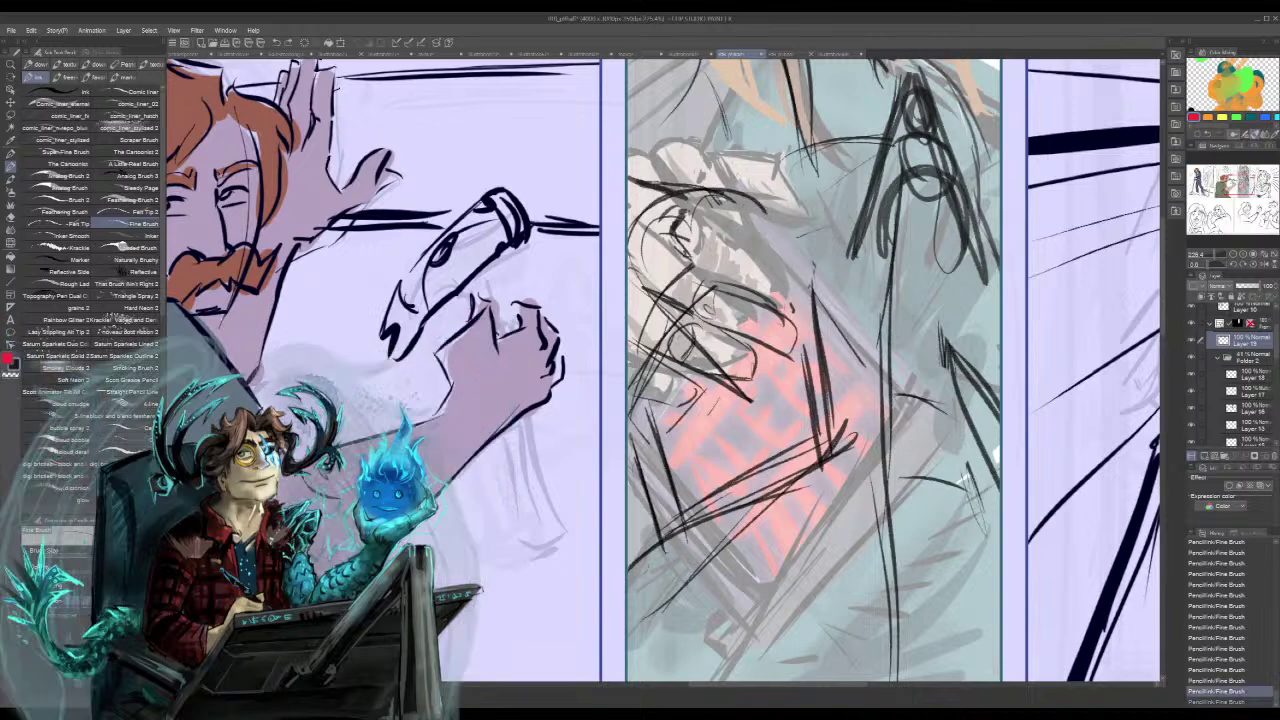
- Outline the hand's extended upper finger and erase the tangled finger and sign-edge strokes below it
mouse_move(692, 194)
left_mouse_down()
mouse_move(770, 175)
mouse_move(786, 226)
mouse_move(763, 229)
left_mouse_up()
left_click_drag(779, 177, 803, 191)
left_click_drag(734, 222, 787, 206)
left_click_drag(714, 238, 796, 221)
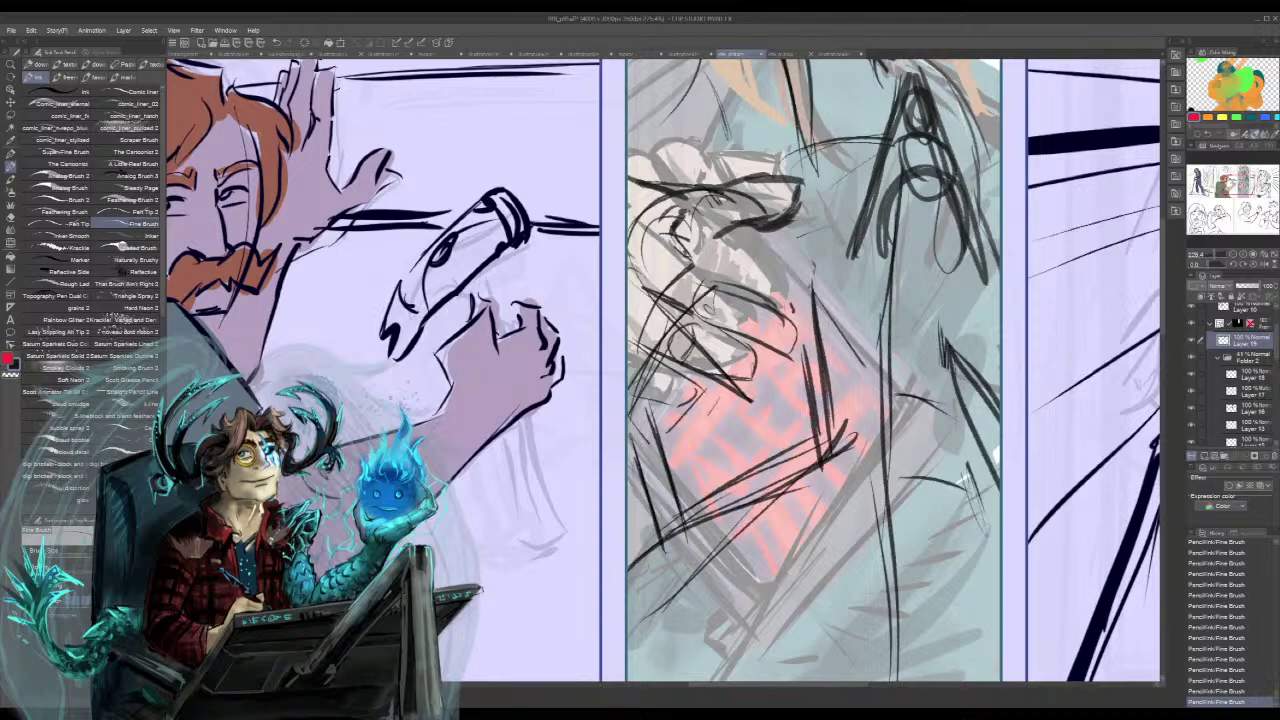
mouse_move(710, 236)
left_mouse_down()
mouse_move(775, 278)
mouse_move(814, 336)
mouse_move(680, 258)
mouse_move(786, 328)
mouse_move(690, 391)
left_mouse_up()
left_click_drag(750, 252, 650, 340)
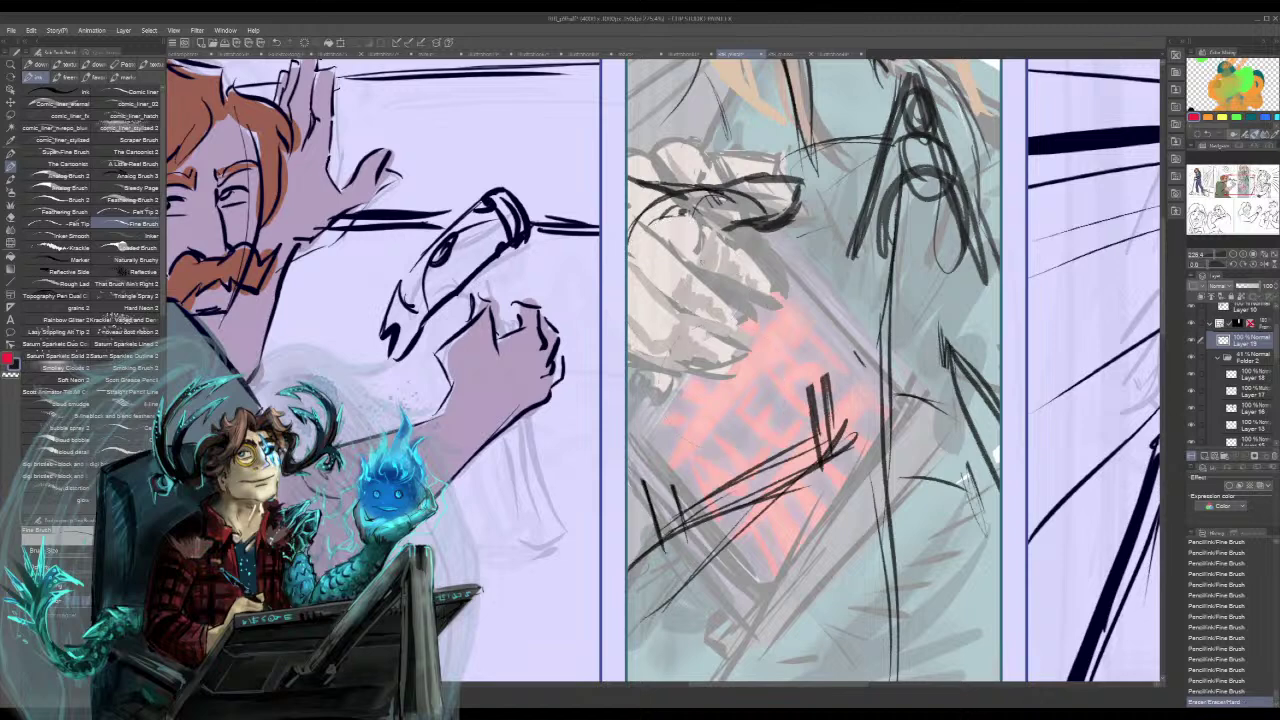
- Try short knuckle and finger strokes beneath the extended finger, and undo them
mouse_move(706, 237)
left_mouse_down()
mouse_move(729, 225)
mouse_move(703, 249)
mouse_move(690, 206)
left_mouse_up()
left_click_drag(727, 261, 738, 268)
left_click_drag(743, 265, 748, 277)
key("ctrl+z")
key("ctrl+z")
key("ctrl+z")
key("ctrl+z")
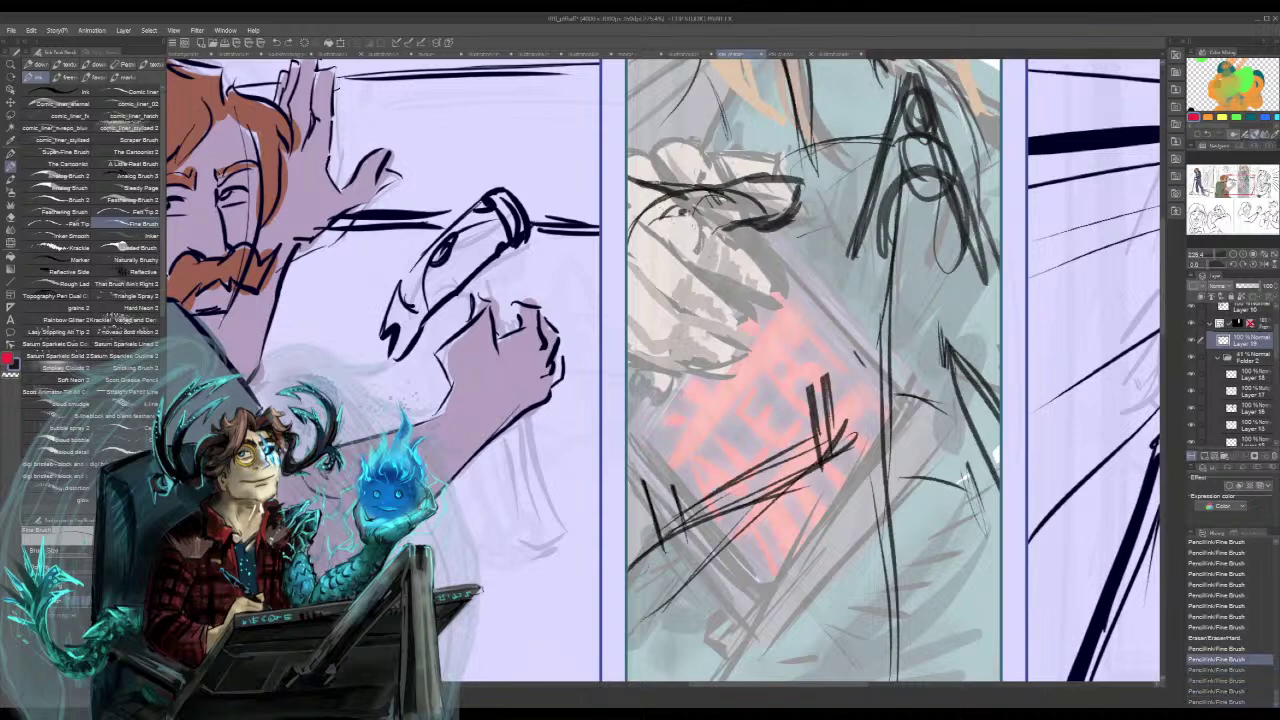
- Sketch short strokes at the base of the next finger, then try extra strokes beside them and undo those
mouse_move(664, 219)
left_mouse_down()
mouse_move(690, 207)
mouse_move(700, 226)
left_mouse_up()
left_click_drag(699, 240, 680, 260)
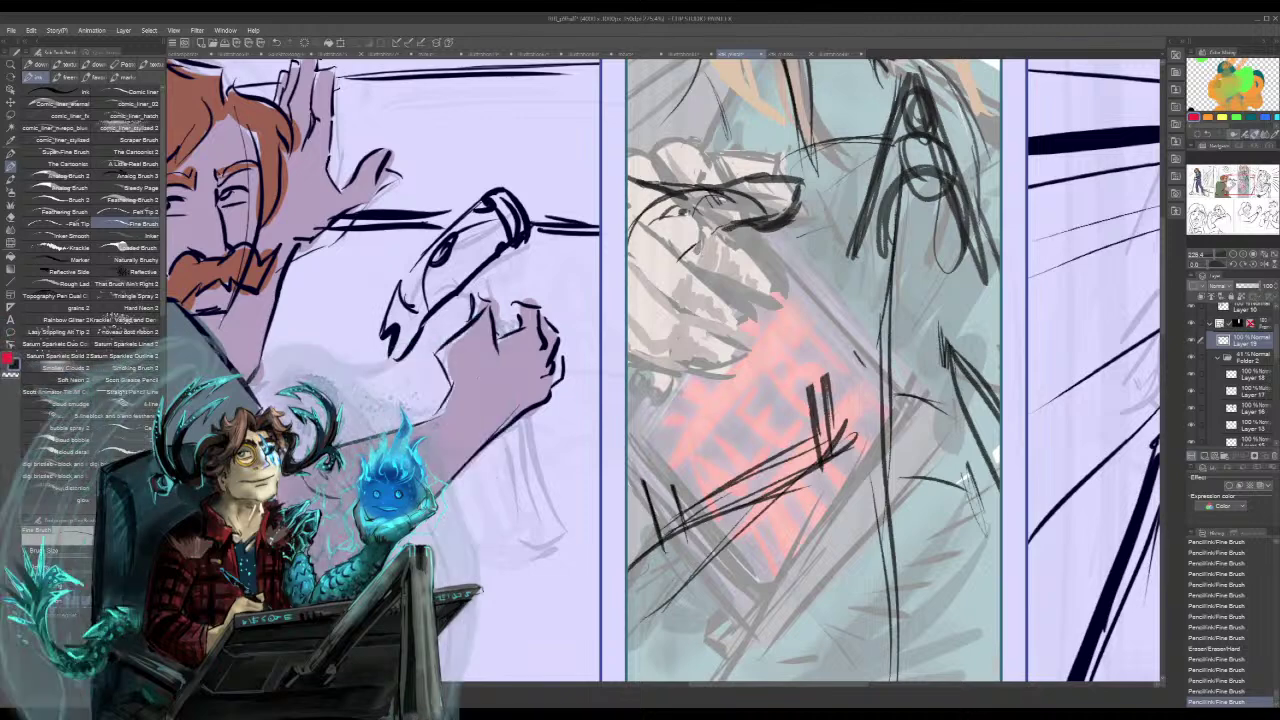
left_click_drag(684, 212, 704, 222)
left_click_drag(736, 222, 690, 249)
key("ctrl+z")
key("ctrl+z")
key("ctrl+z")
key("ctrl+z")
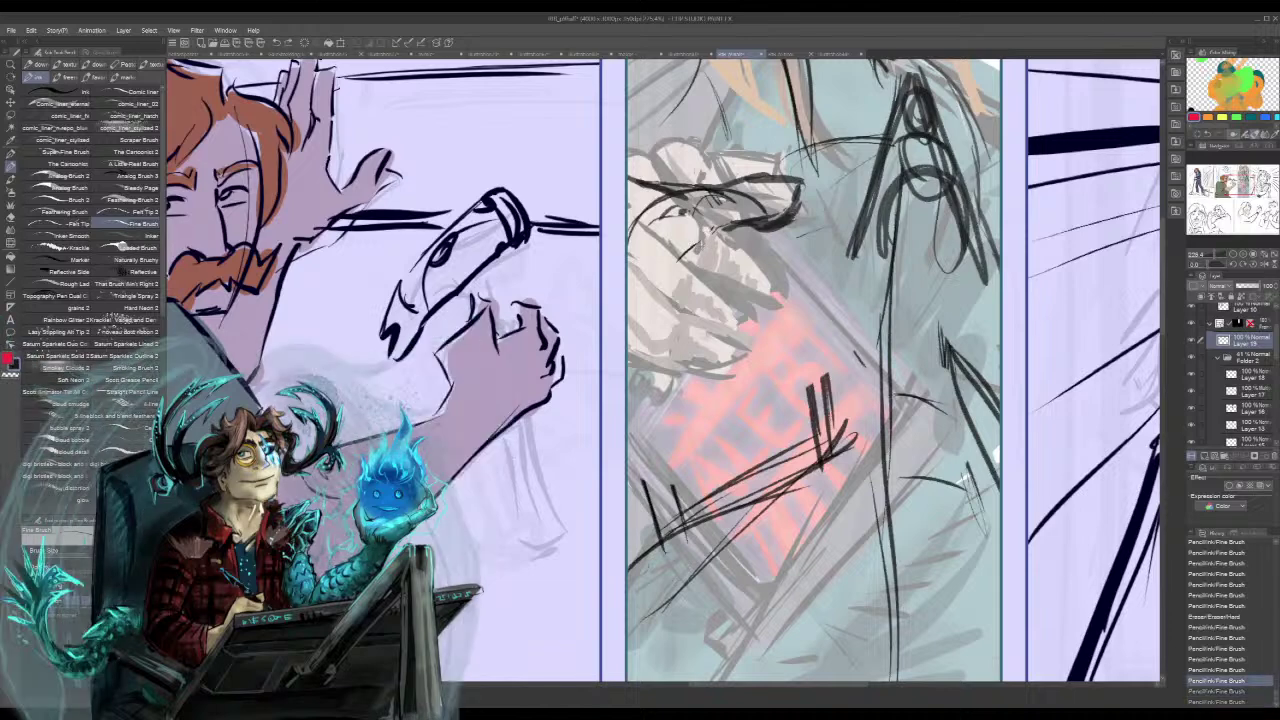
- Try a short curved stroke below the extended finger's knuckle while undoing and restoring the recent finger strokes
key("ctrl+z")
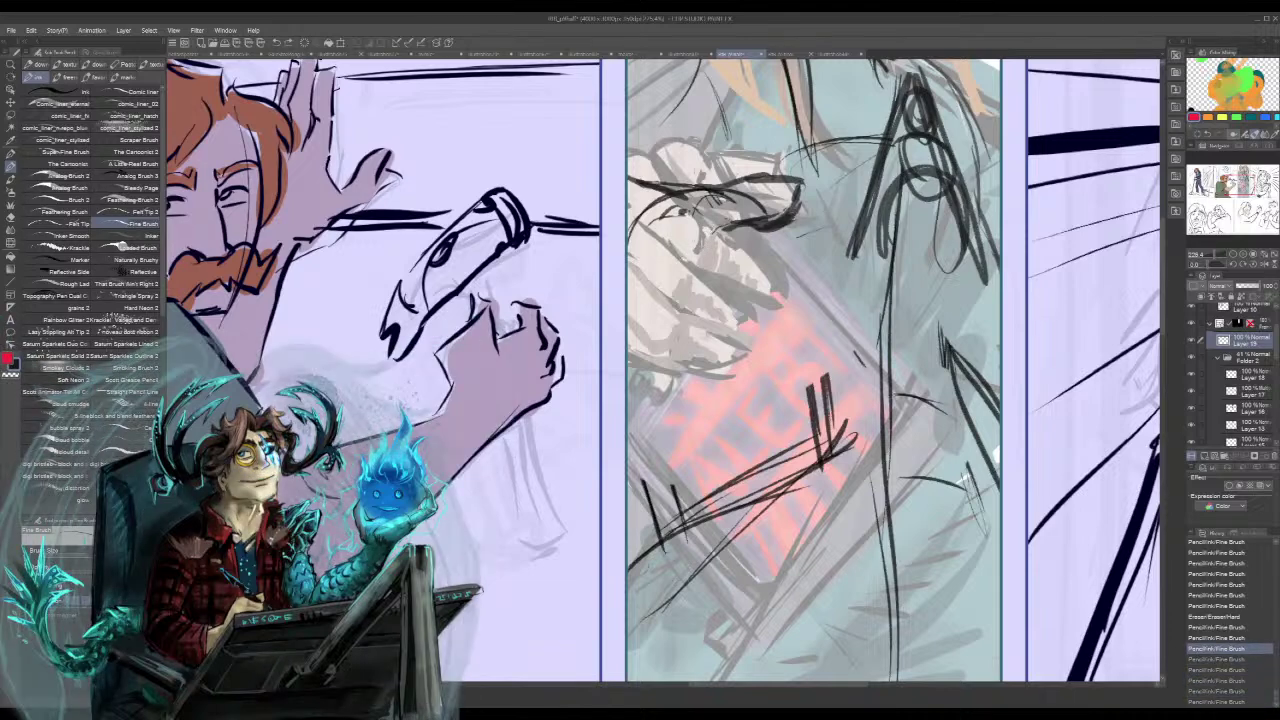
mouse_move(664, 216)
left_mouse_down()
mouse_move(642, 236)
mouse_move(673, 245)
left_mouse_up()
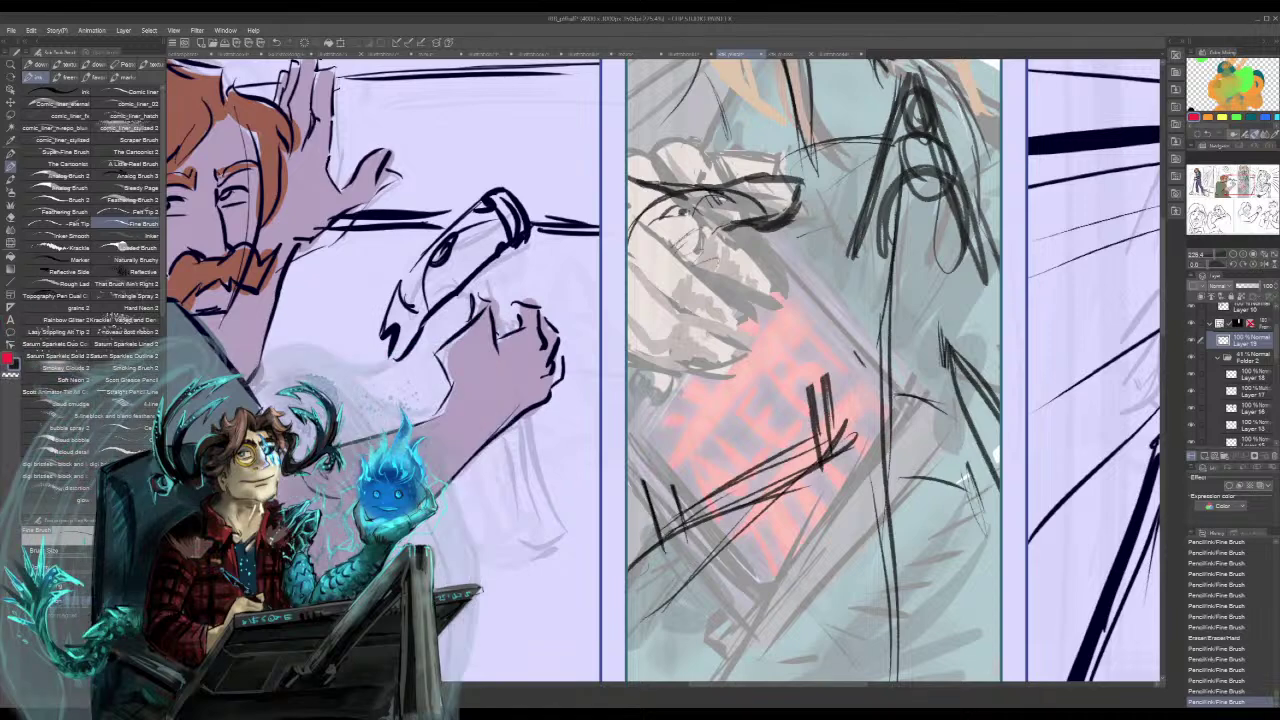
key("ctrl+z")
key("ctrl+z")
key("ctrl+z")
key("ctrl+z")
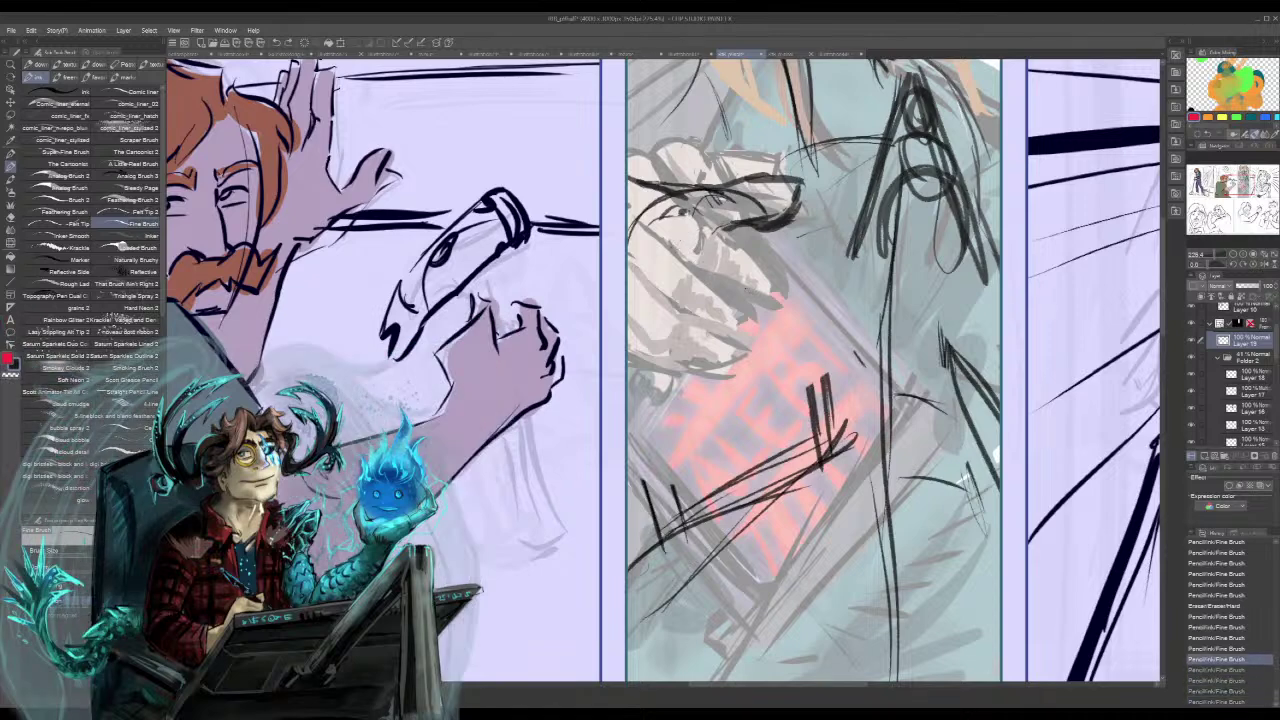
key("ctrl+z")
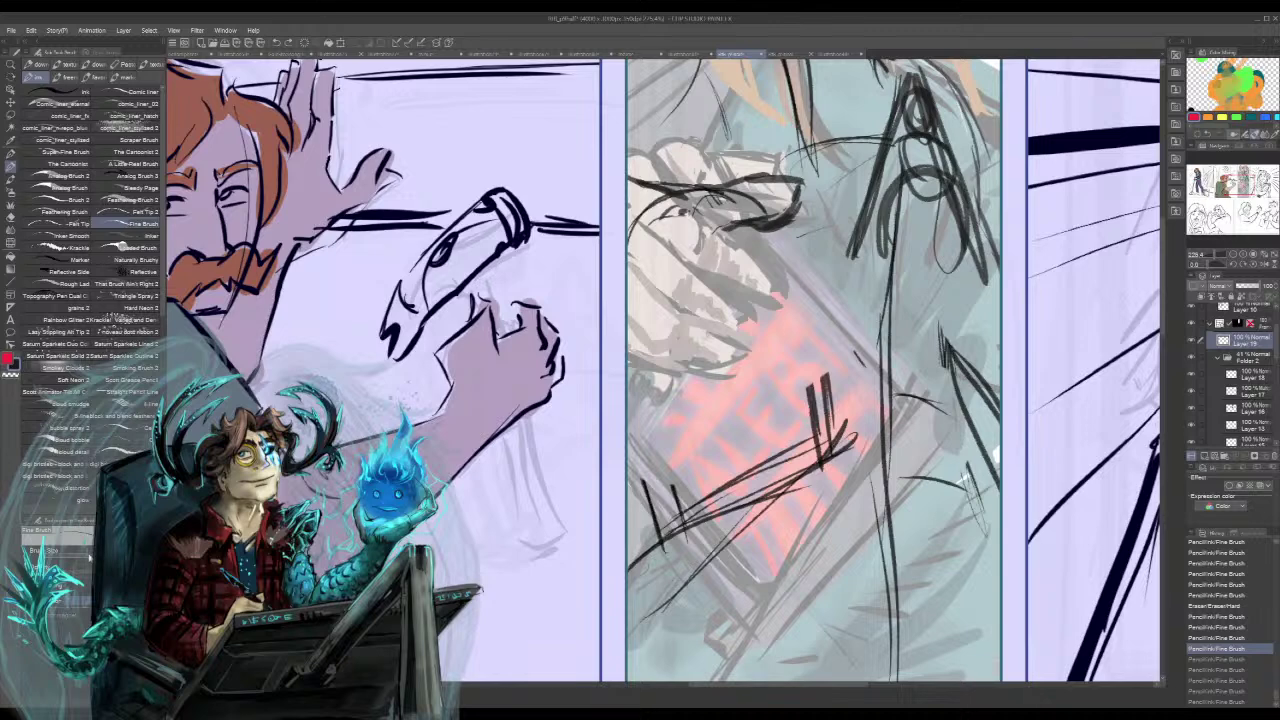
key("ctrl+y")
key("ctrl+y")
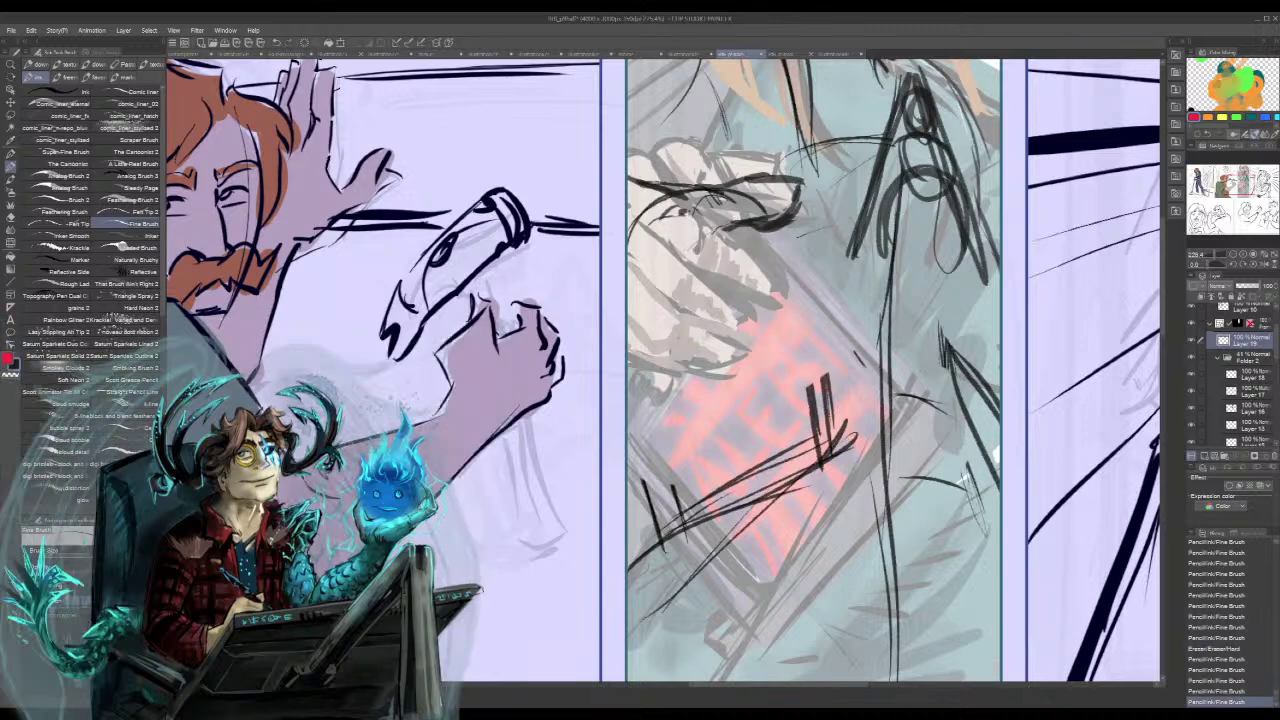
- Sketch short curved strokes at the second finger's joint and outline the underside of the lowest finger over the sign
mouse_move(720, 228)
left_mouse_down()
mouse_move(695, 269)
mouse_move(700, 256)
left_mouse_up()
mouse_move(718, 234)
left_mouse_down()
mouse_move(698, 262)
mouse_move(667, 272)
mouse_move(704, 266)
left_mouse_up()
key("ctrl+y")
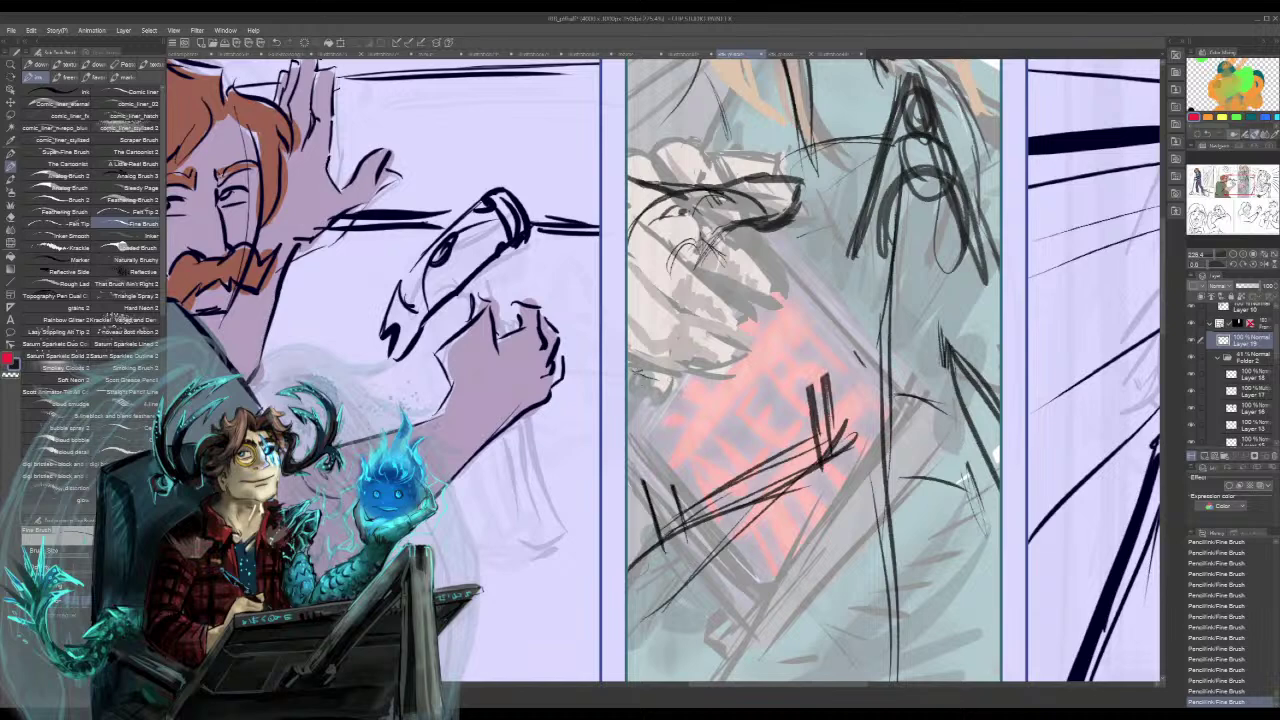
mouse_move(664, 356)
left_mouse_down()
mouse_move(723, 379)
mouse_move(750, 371)
left_mouse_up()
left_click_drag(694, 320, 786, 366)
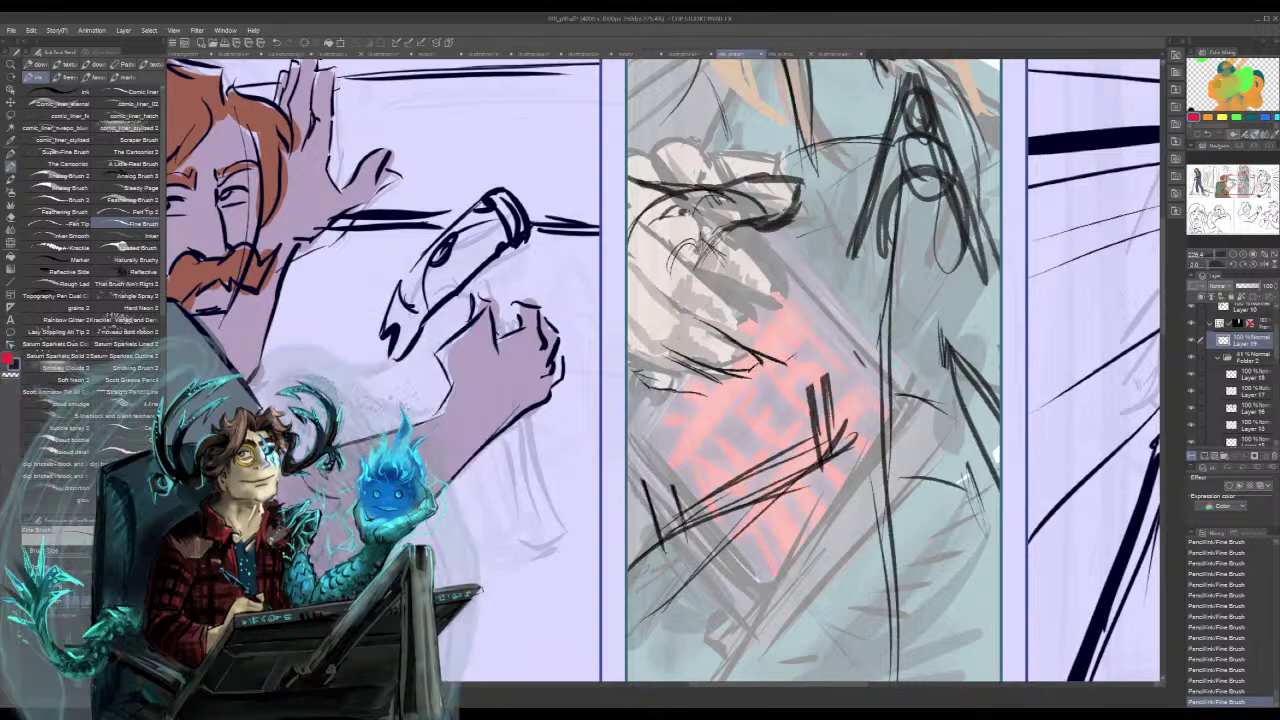
- Outline the middle finger down to its tip over the sign and sketch the edge of the finger above it
left_click_drag(748, 306, 796, 356)
mouse_move(720, 278)
left_mouse_down()
mouse_move(792, 352)
mouse_move(752, 308)
left_mouse_up()
left_click_drag(748, 304, 792, 354)
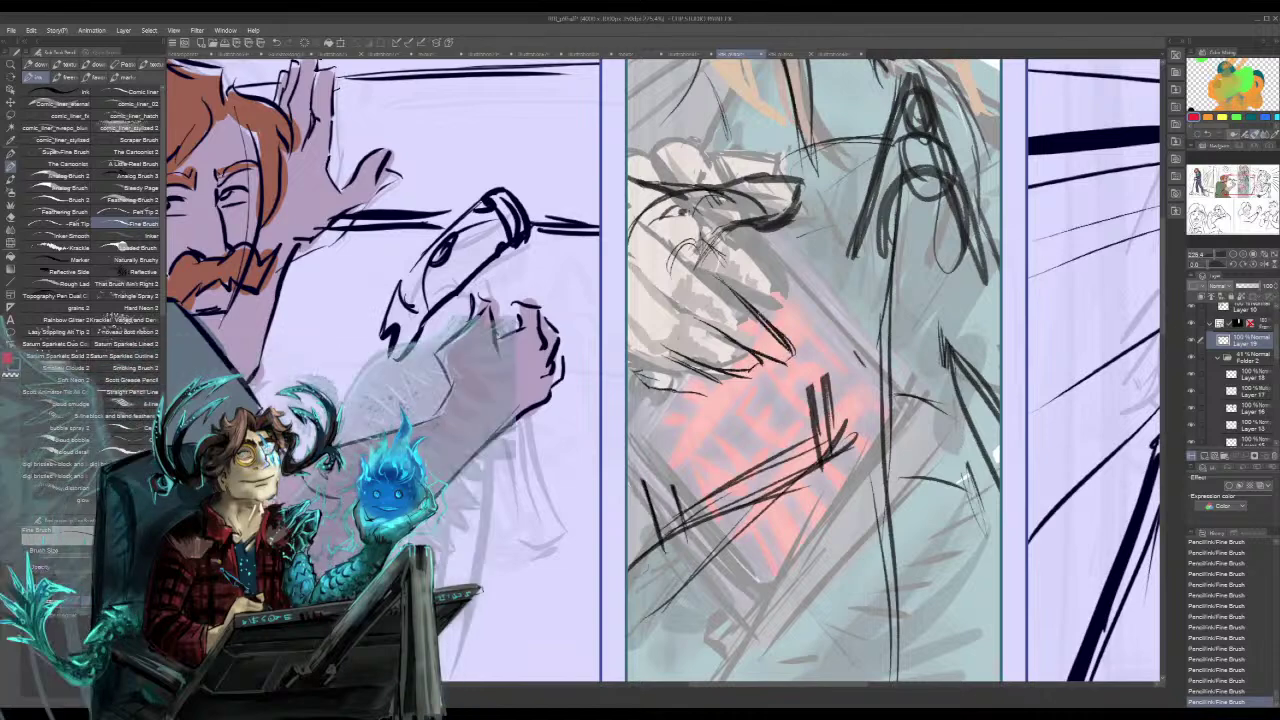
key("ctrl+z")
key("ctrl+z")
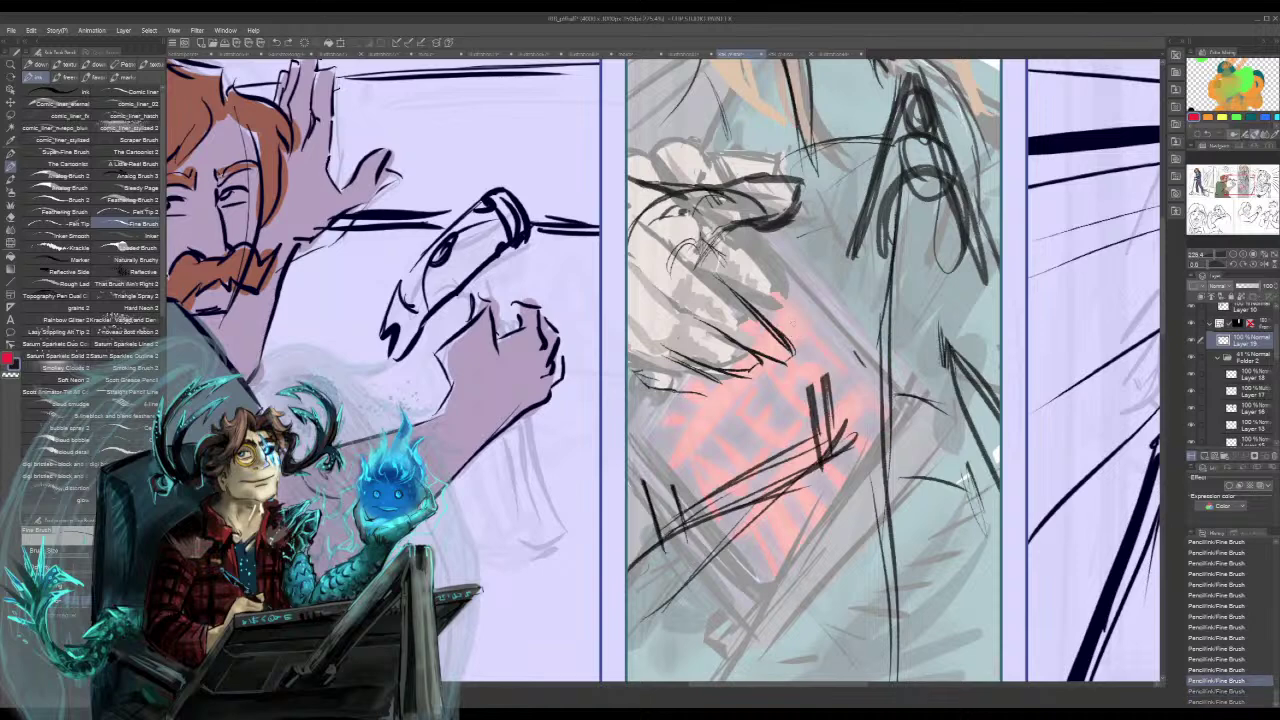
key("ctrl+y")
key("ctrl+y")
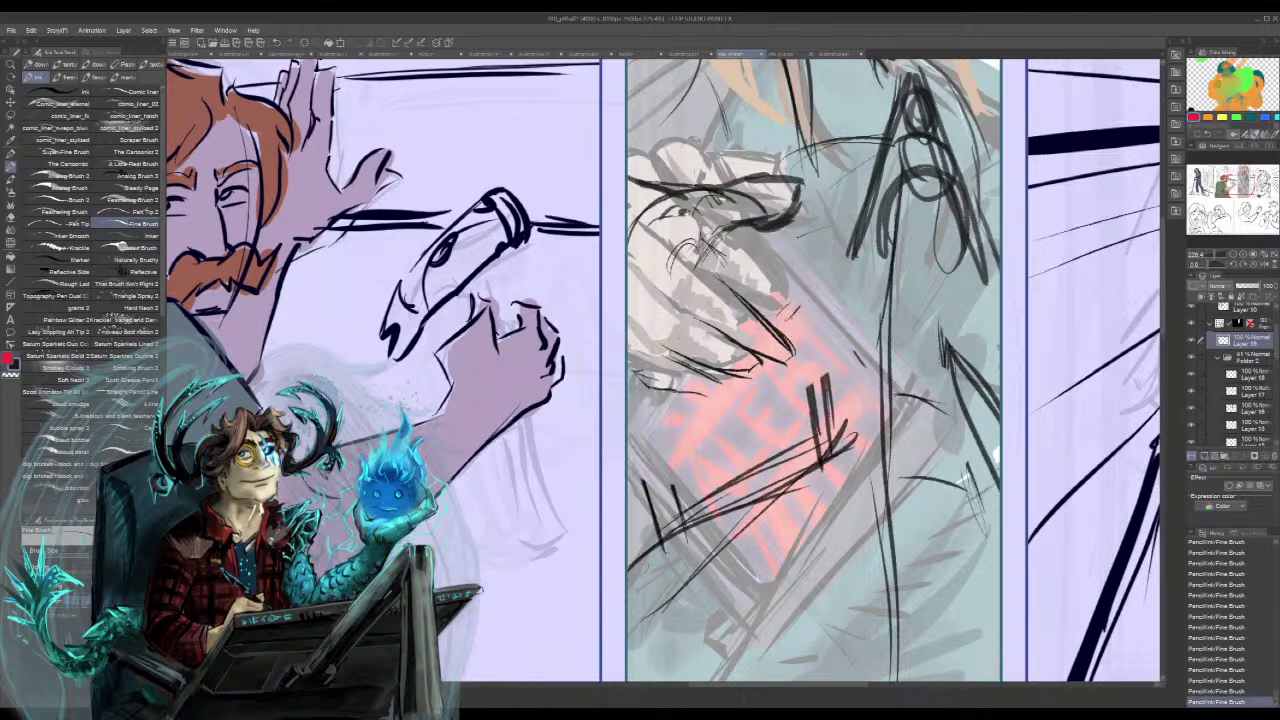
left_click_drag(729, 245, 787, 299)
- Try erasing the lower finger lines and sketching the sign's upper edge, and undo these changes
mouse_move(715, 233)
left_mouse_down()
mouse_move(796, 328)
mouse_move(745, 350)
mouse_move(740, 385)
left_mouse_up()
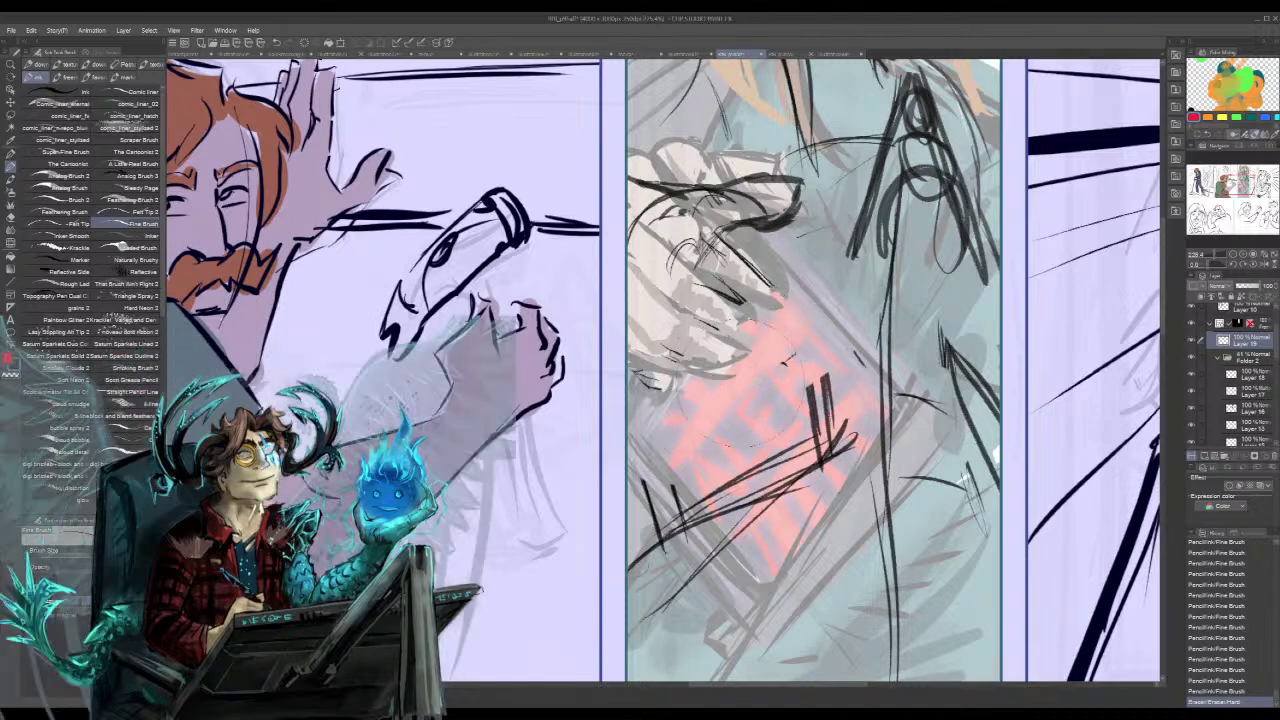
left_click_drag(742, 308, 815, 340)
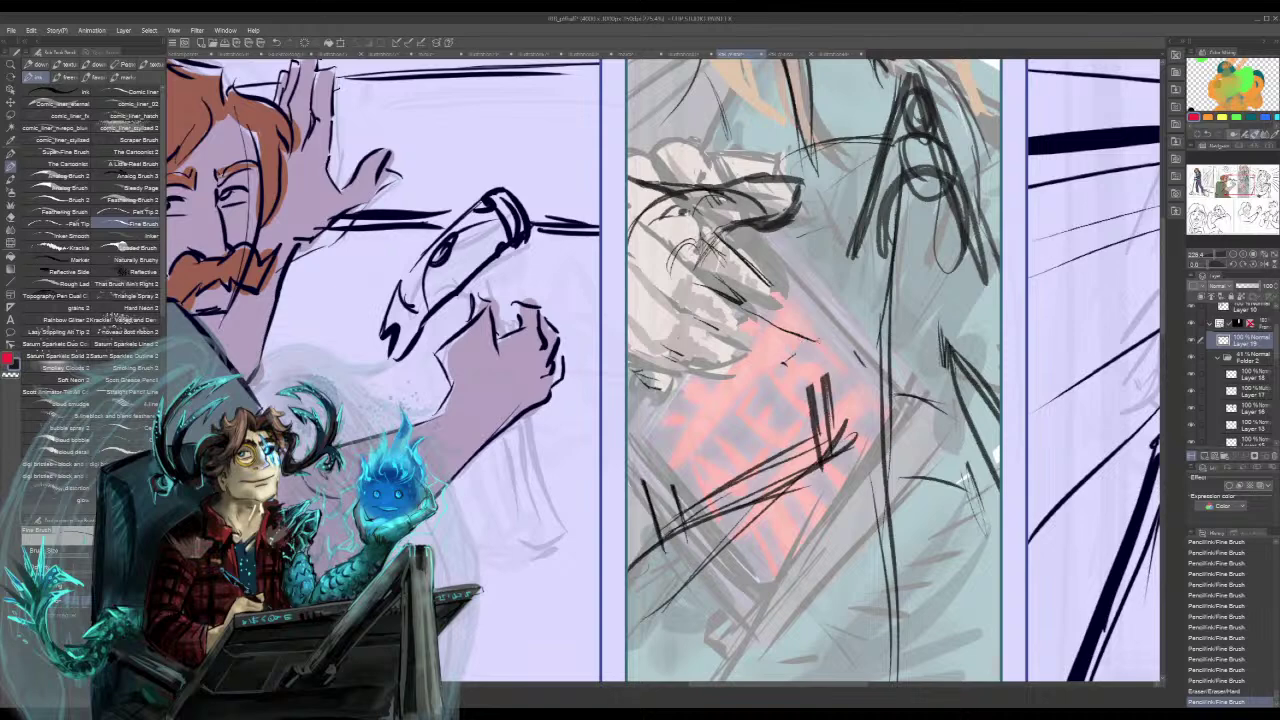
mouse_move(783, 286)
left_mouse_down()
mouse_move(829, 323)
mouse_move(831, 341)
left_mouse_up()
key("ctrl+z")
key("ctrl+z")
key("ctrl+z")
key("ctrl+z")
key("ctrl+z")
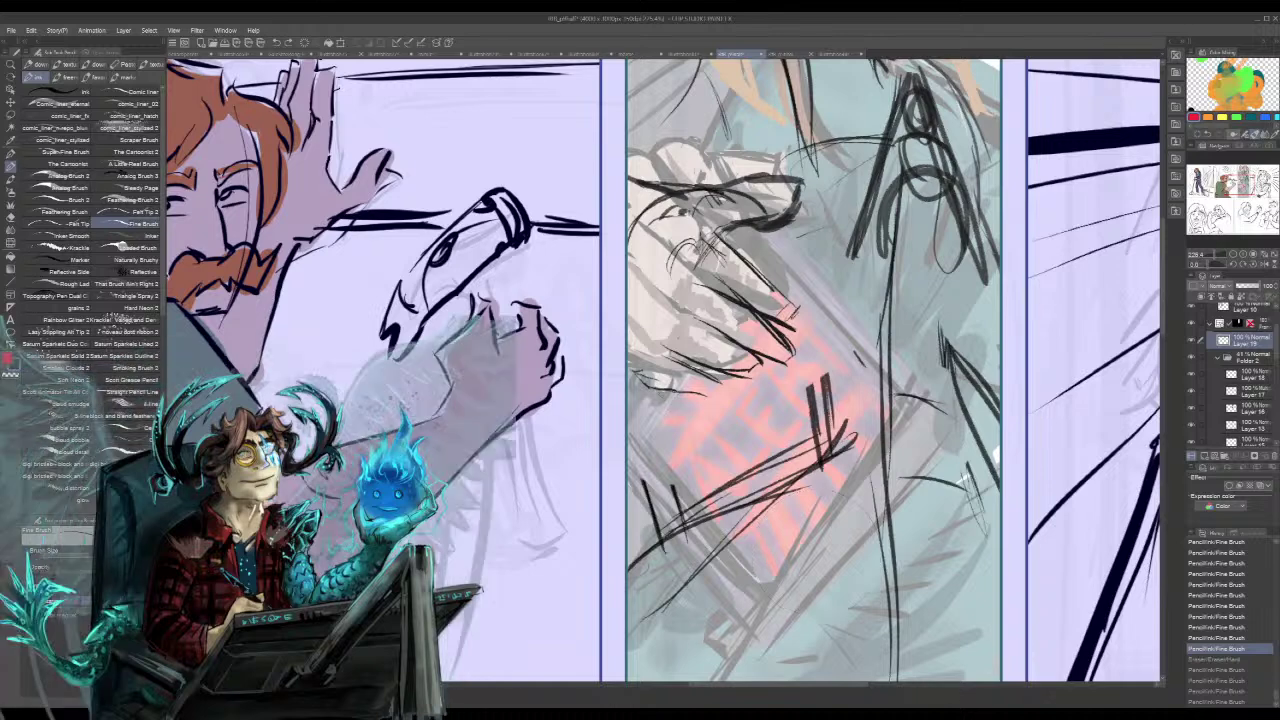
- Sketch short strokes down the sign's near edge, and erase them with the lower finger outlines and part of the lines crossing the sign
left_click_drag(645, 392, 691, 486)
left_click_drag(662, 412, 686, 458)
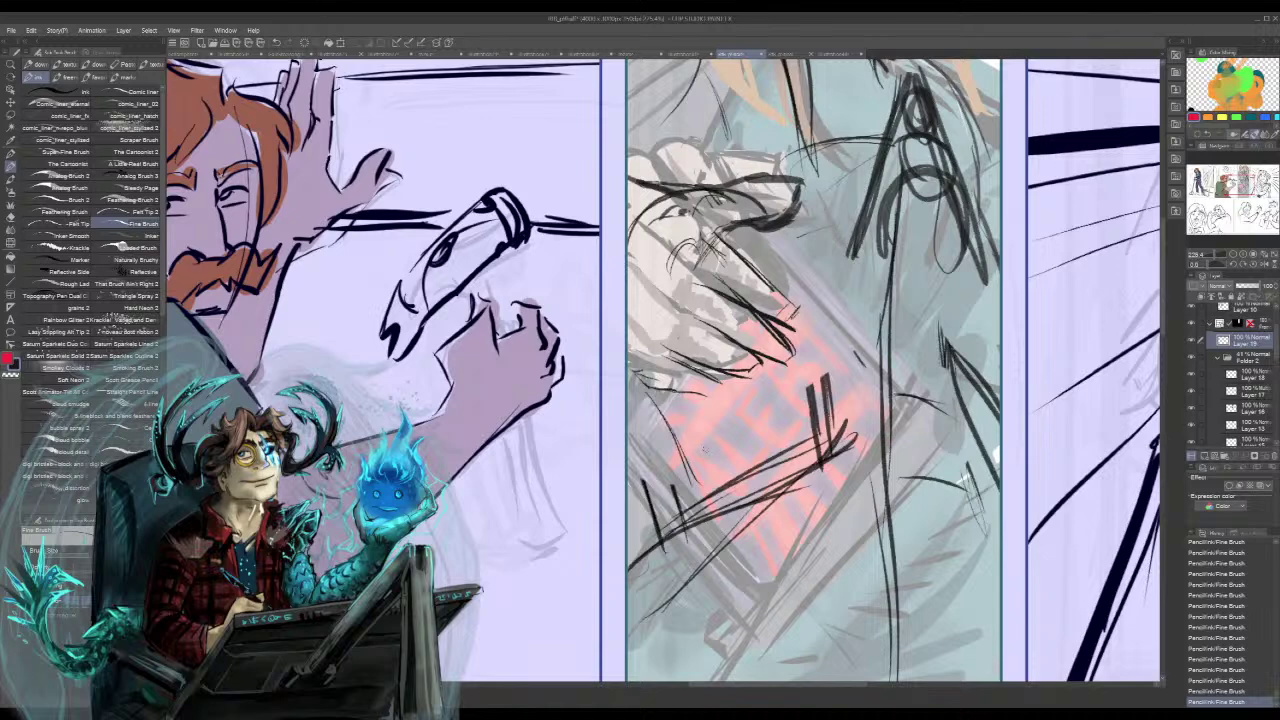
mouse_move(788, 308)
left_mouse_down()
mouse_move(728, 338)
mouse_move(712, 290)
left_mouse_up()
left_click_drag(735, 476, 713, 508)
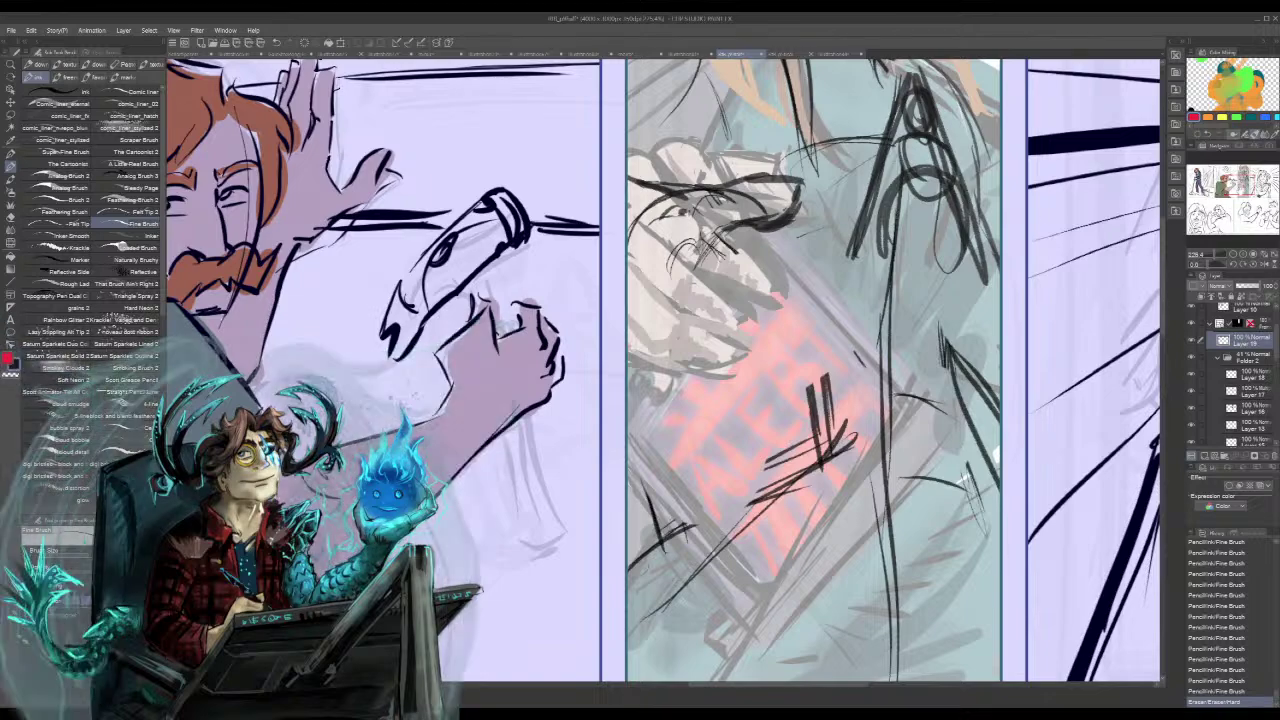
- Erase the triangular chest detail and its long lines, and sketch curved strokes falling from the neck across the chest
left_click_drag(859, 357, 827, 551)
mouse_move(897, 300)
left_mouse_down()
mouse_move(908, 306)
mouse_move(866, 455)
mouse_move(925, 480)
mouse_move(955, 568)
mouse_move(770, 620)
mouse_move(940, 665)
mouse_move(962, 650)
left_mouse_up()
mouse_move(850, 238)
left_mouse_down()
mouse_move(904, 254)
mouse_move(959, 333)
left_mouse_up()
left_click_drag(902, 248, 967, 373)
mouse_move(781, 203)
left_mouse_down()
mouse_move(832, 235)
mouse_move(882, 362)
left_mouse_up()
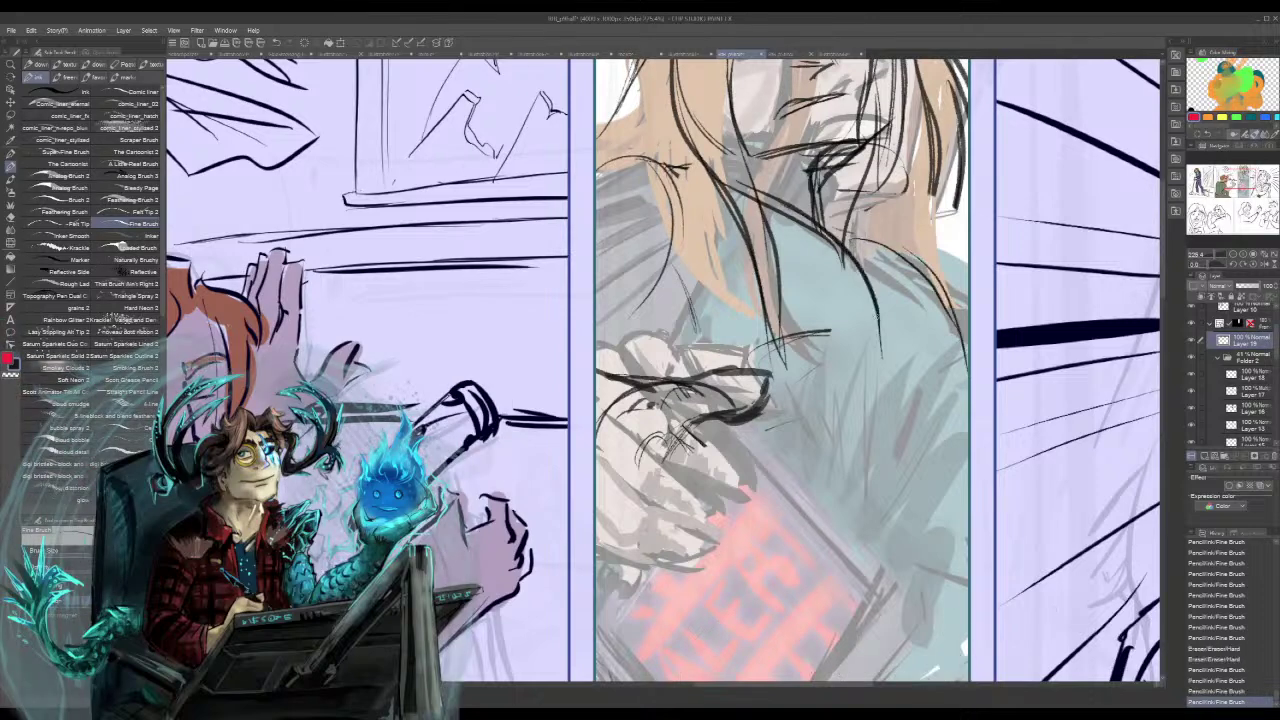
- Sketch two long lines running from the neck down the chest and thicken the inner one down to the sign
mouse_move(814, 224)
left_mouse_down()
mouse_move(836, 280)
mouse_move(838, 400)
left_mouse_up()
left_click_drag(830, 290, 816, 630)
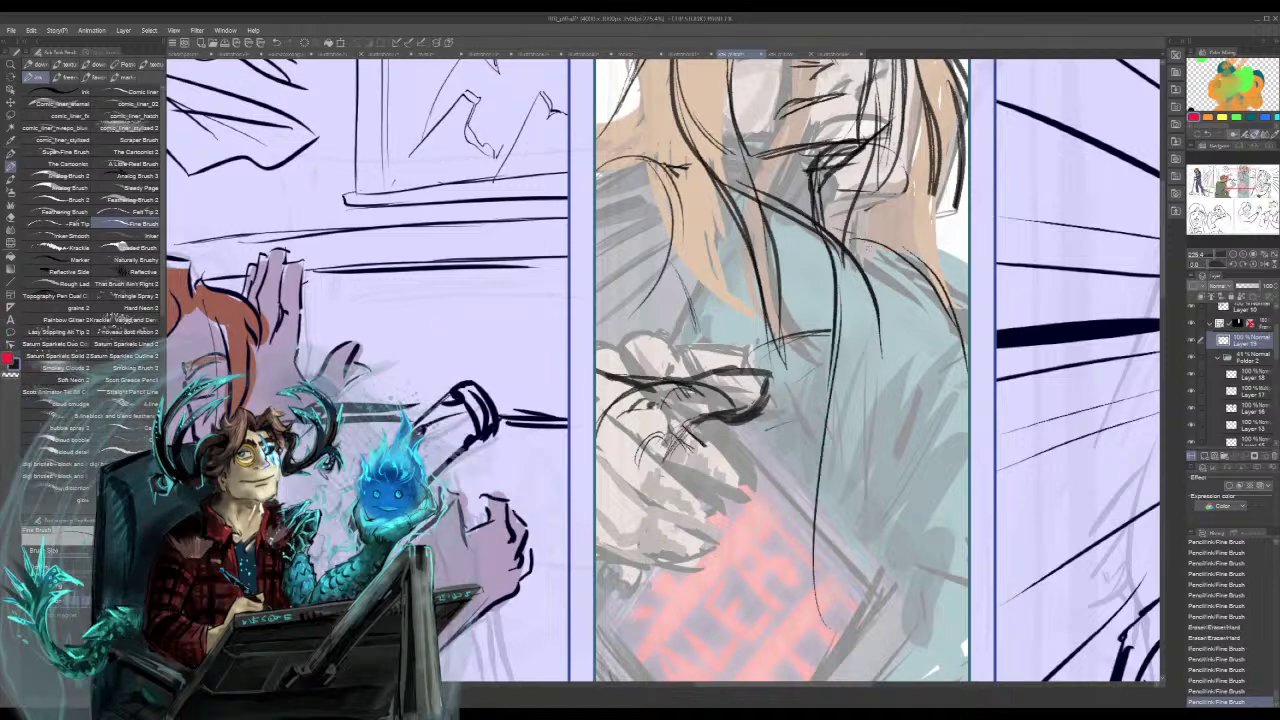
left_click_drag(865, 235, 954, 546)
left_click_drag(893, 349, 966, 590)
left_click_drag(901, 269, 926, 463)
left_click_drag(867, 213, 860, 243)
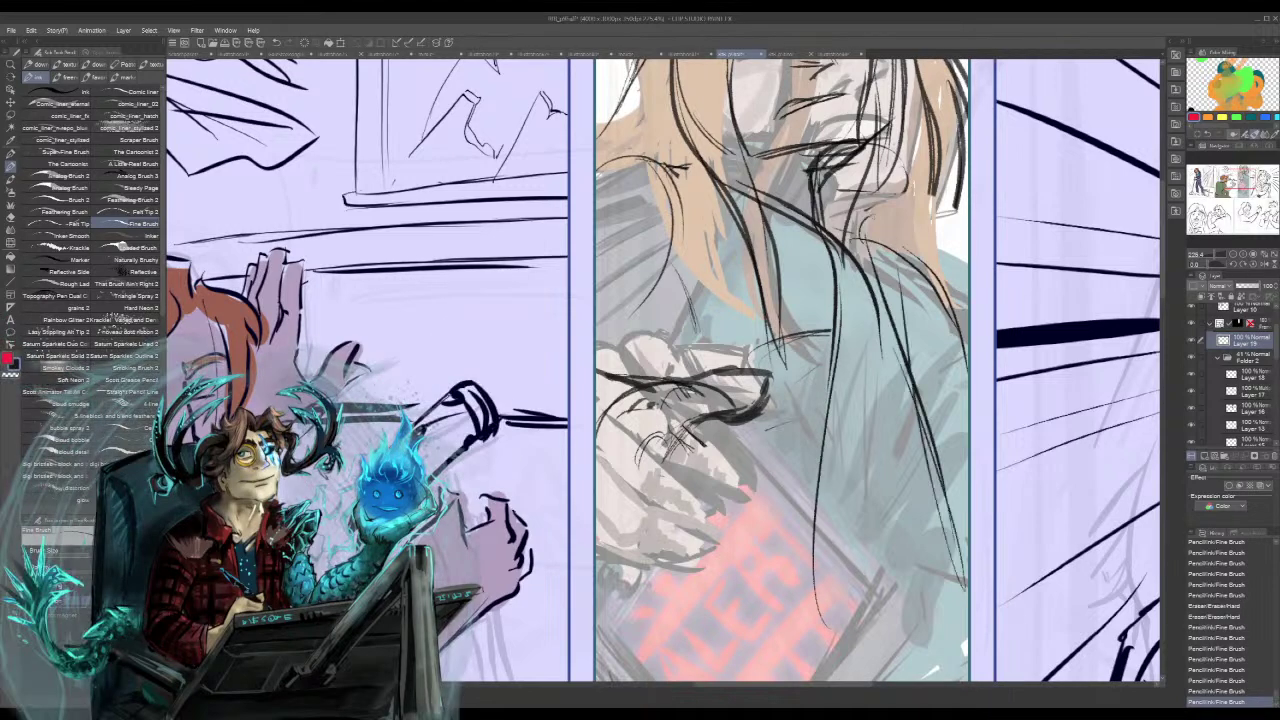
mouse_move(822, 200)
left_mouse_down()
mouse_move(866, 215)
mouse_move(820, 262)
mouse_move(836, 414)
mouse_move(818, 478)
left_mouse_up()
left_click_drag(826, 364, 816, 668)
left_click_drag(836, 560, 868, 356)
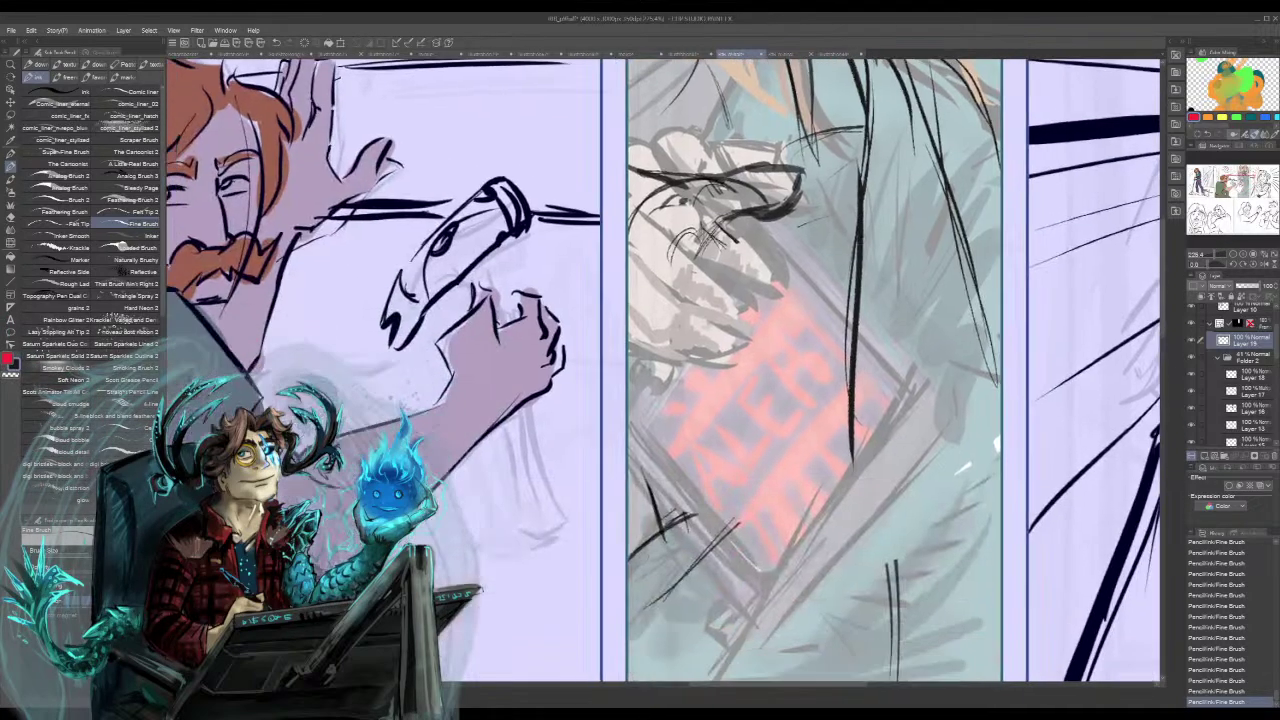
- Draw a dark edge for the second finger down to the sign and restroke the sign's near edge below the hand
left_click_drag(708, 232, 746, 316)
left_click_drag(710, 238, 758, 338)
left_click_drag(634, 414, 684, 484)
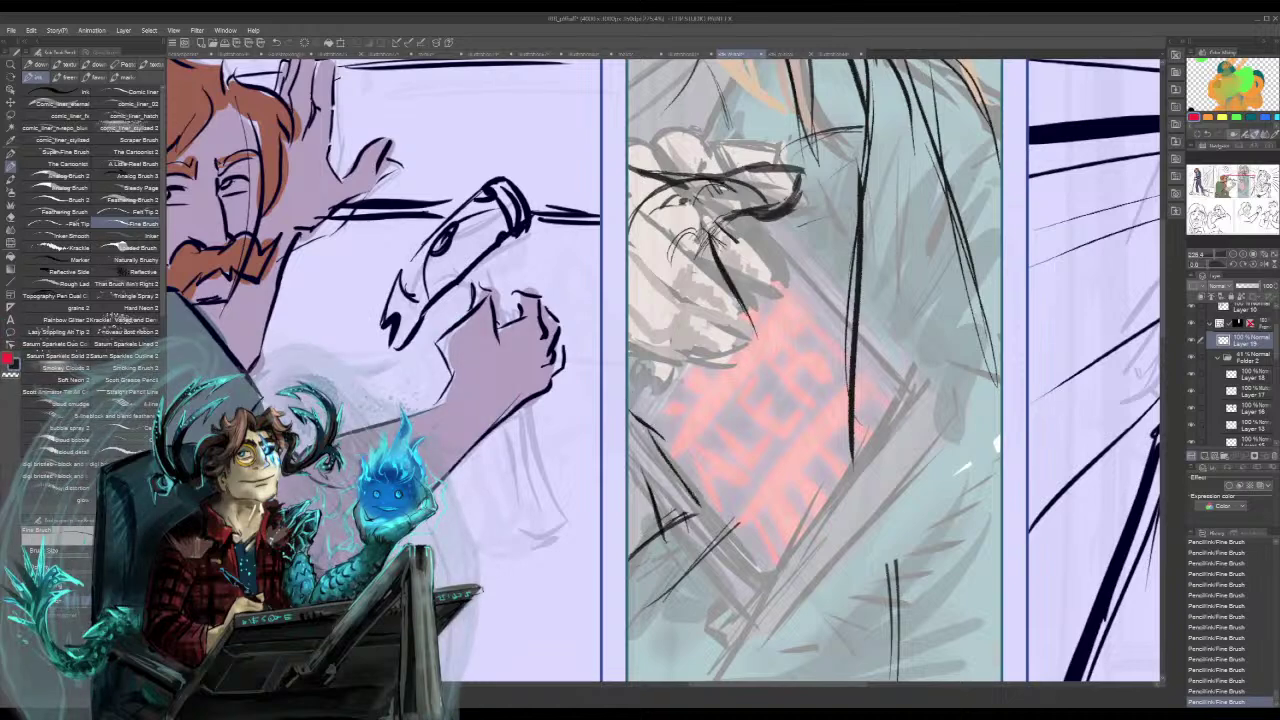
key("ctrl+z")
key("ctrl+z")
left_click_drag(631, 413, 639, 431)
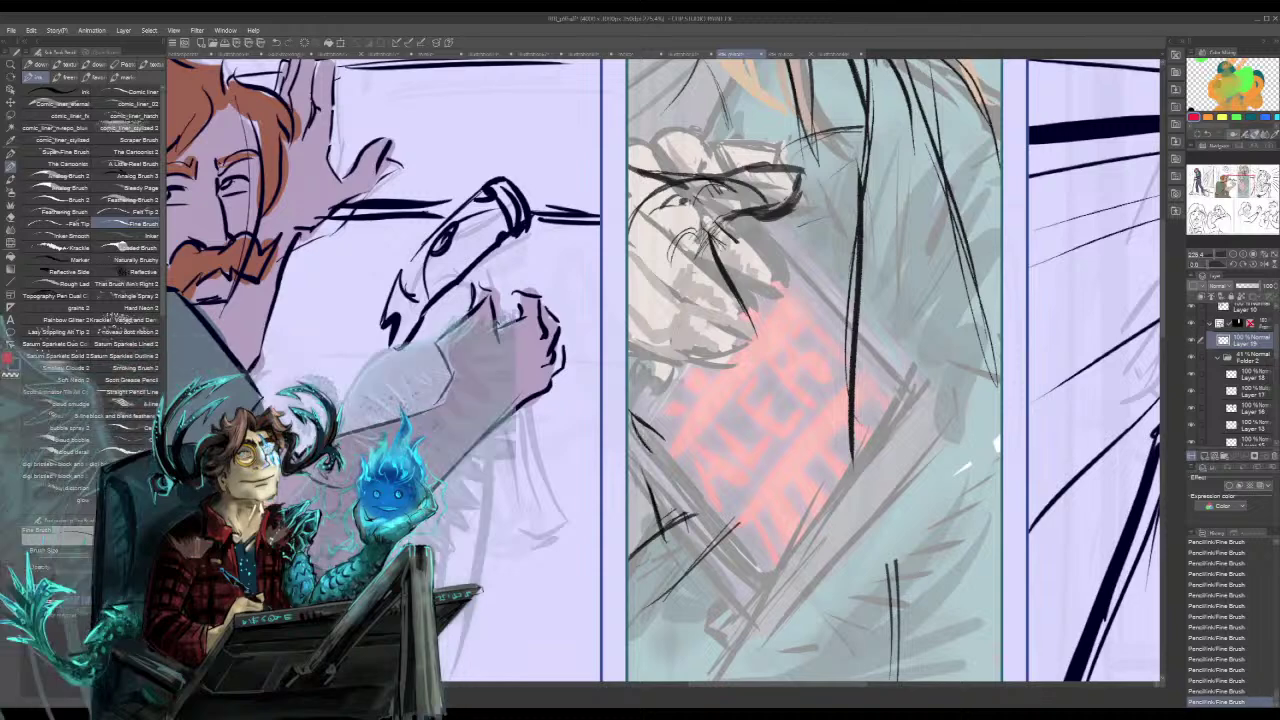
- Try outlining the lower fingers wrapped over the sign's near corner, and undo those strokes
mouse_move(665, 366)
left_mouse_down()
mouse_move(686, 487)
mouse_move(682, 453)
left_mouse_up()
mouse_move(664, 361)
left_mouse_down()
mouse_move(682, 460)
mouse_move(696, 432)
left_mouse_up()
mouse_move(688, 424)
left_mouse_down()
mouse_move(714, 470)
mouse_move(730, 423)
mouse_move(682, 314)
left_mouse_up()
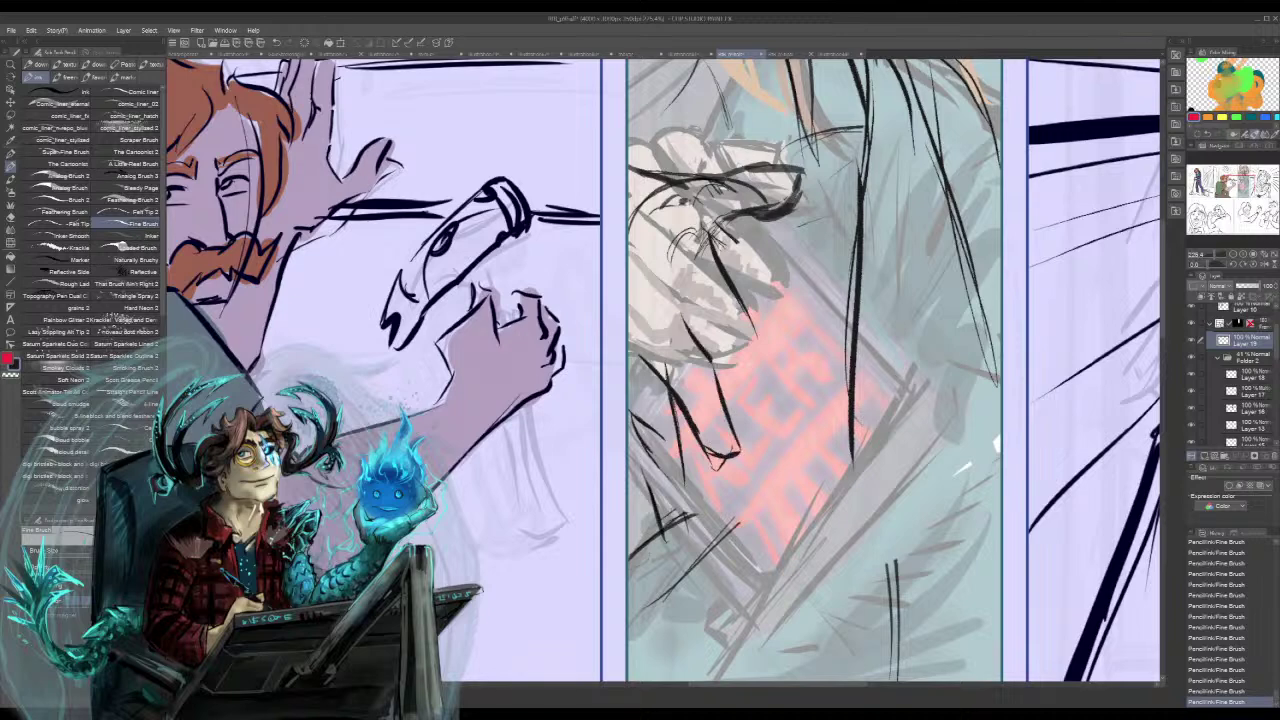
left_click_drag(710, 374, 764, 420)
key("ctrl+z")
key("ctrl+z")
key("ctrl+z")
key("ctrl+z")
key("ctrl+z")
key("ctrl+z")
key("ctrl+z")
key("ctrl+z")
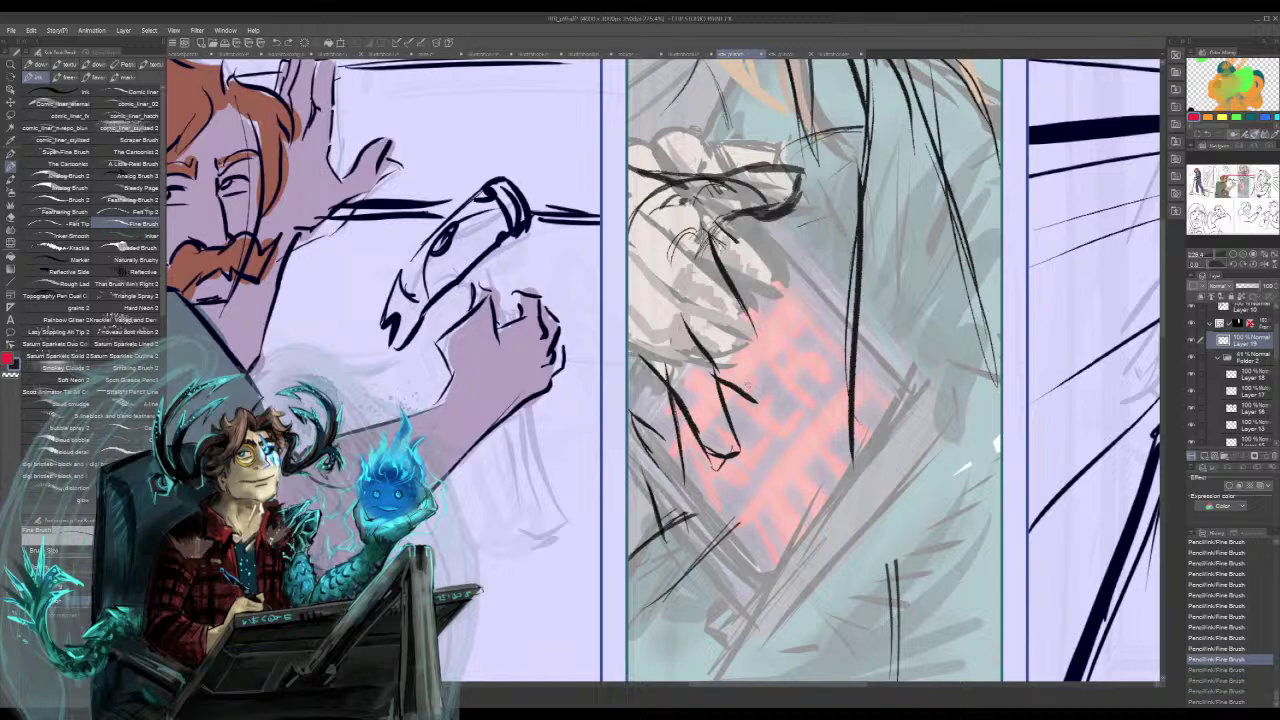
key("ctrl+z")
key("ctrl+z")
key("ctrl+z")
key("ctrl+z")
key("ctrl+z")
key("ctrl+z")
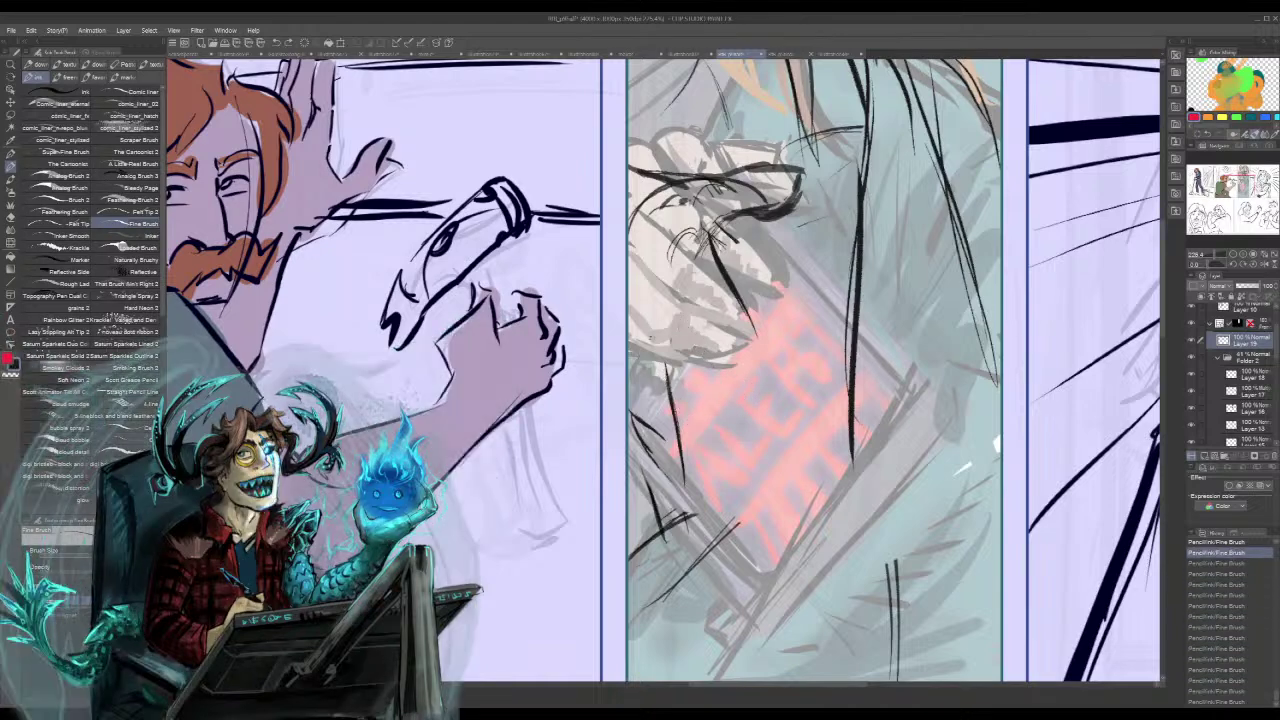
- Sketch short strokes around the second finger's joint and along the palm and lower edge of the hand
left_click_drag(708, 246, 672, 270)
left_click_drag(710, 219, 682, 258)
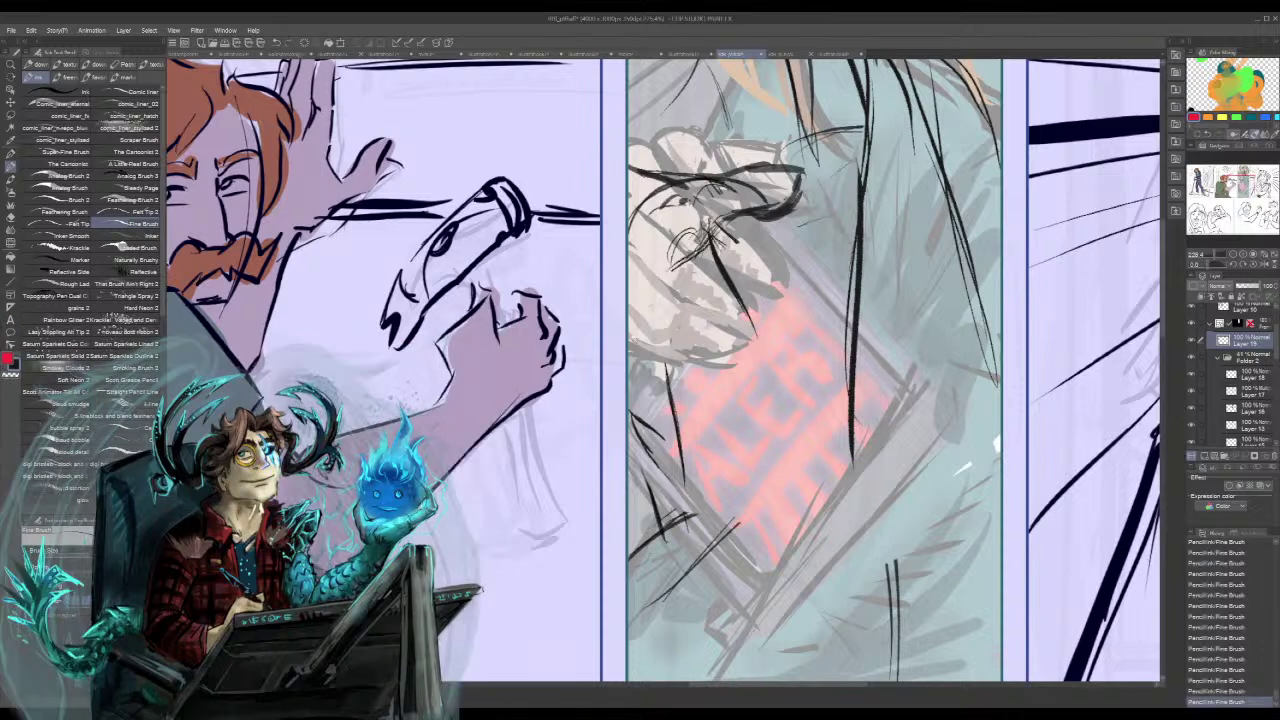
left_click_drag(644, 318, 629, 348)
left_click_drag(652, 296, 628, 352)
left_click_drag(626, 382, 656, 410)
left_click_drag(628, 386, 668, 404)
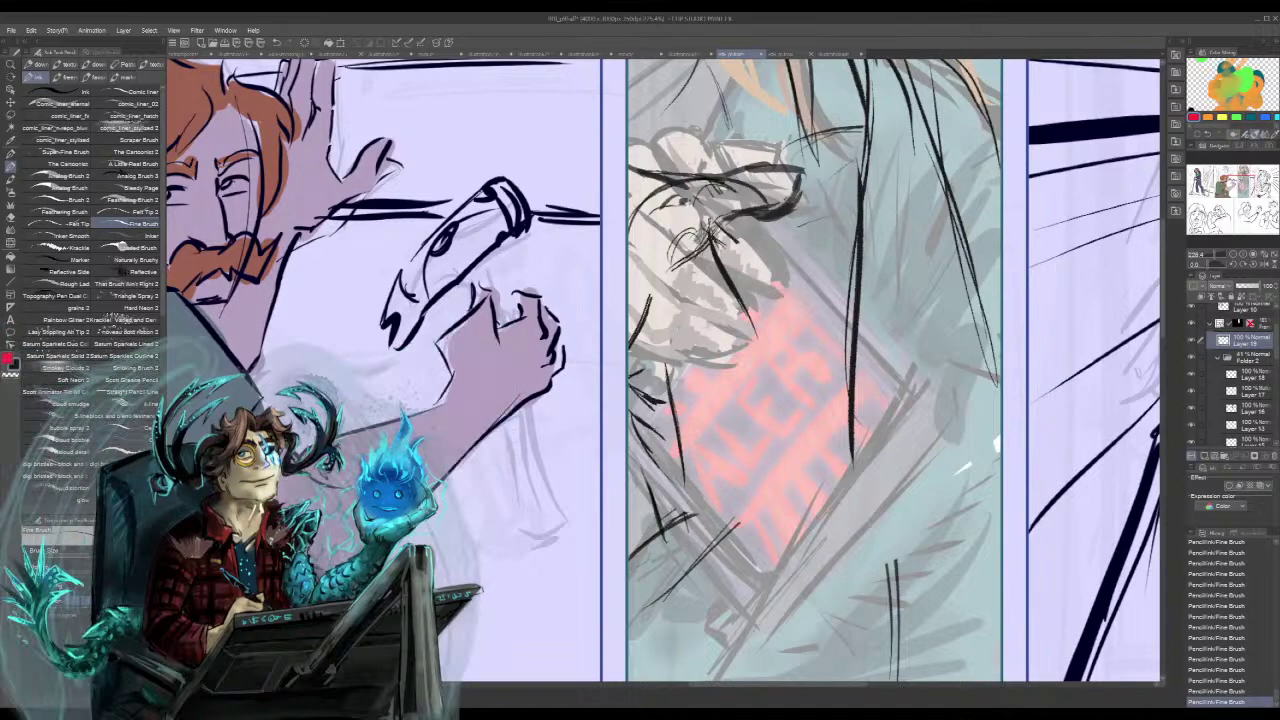
- Erase the rough strokes below the extended finger and along the sign's near edge, and redraw the finger's underside as a clean dark line
mouse_move(646, 310)
left_mouse_down()
mouse_move(720, 240)
mouse_move(640, 420)
mouse_move(700, 600)
left_mouse_up()
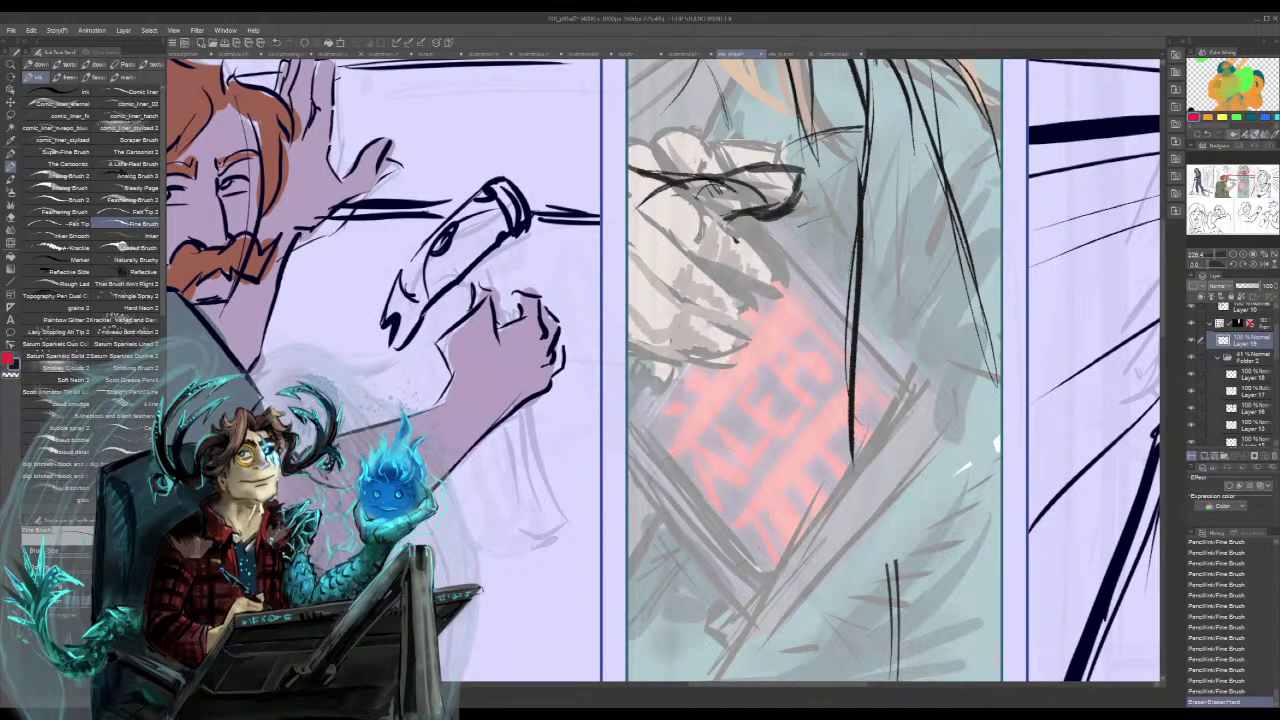
mouse_move(716, 228)
left_mouse_down()
mouse_move(800, 176)
mouse_move(791, 203)
left_mouse_up()
mouse_move(760, 218)
left_mouse_down()
mouse_move(800, 200)
mouse_move(838, 246)
left_mouse_up()
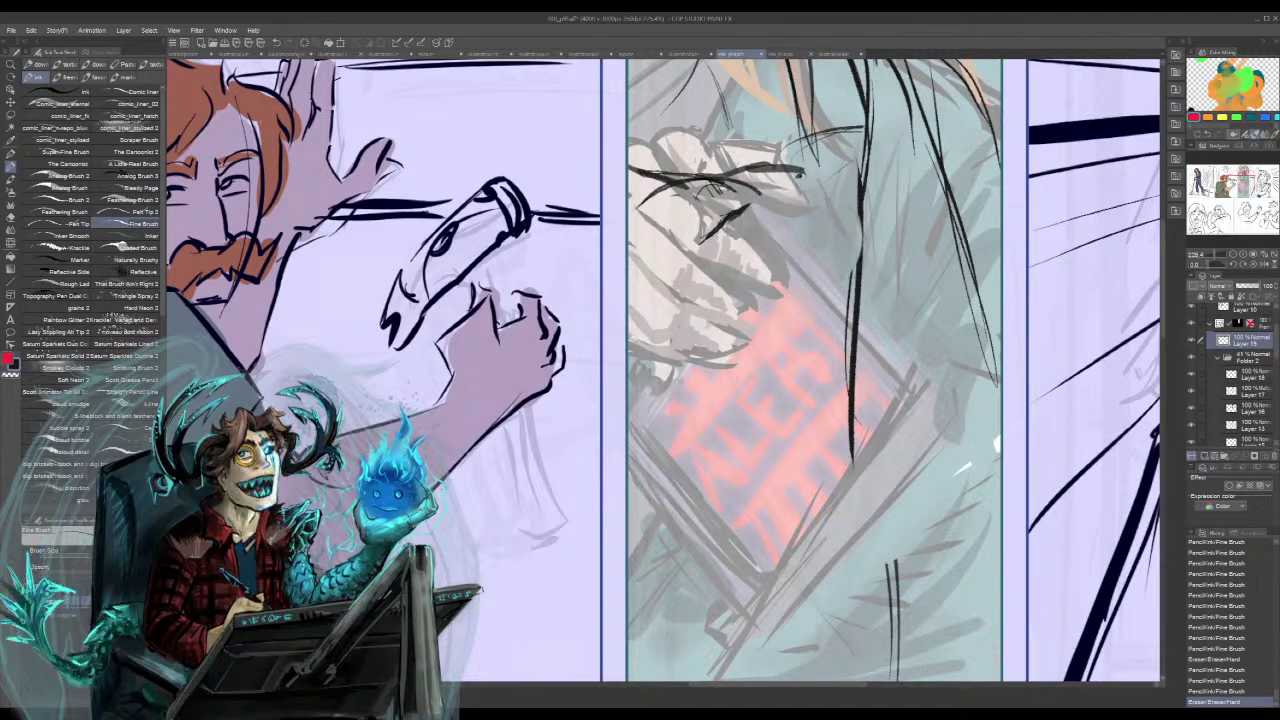
left_click_drag(799, 179, 743, 211)
left_click_drag(686, 177, 640, 205)
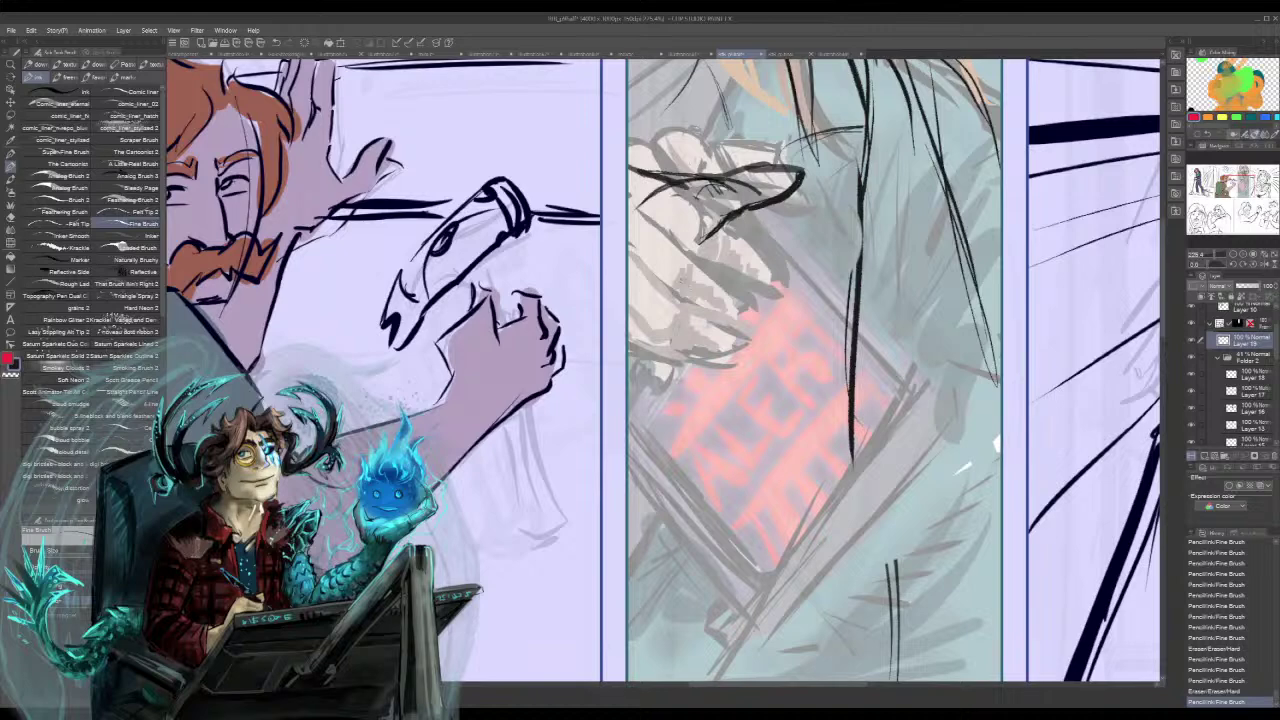
- Sketch the second finger's upper edge, the curve under the hand and a diagonal line past the fingertips
left_click_drag(665, 216, 704, 241)
mouse_move(698, 236)
left_mouse_down()
mouse_move(776, 270)
mouse_move(764, 267)
left_mouse_up()
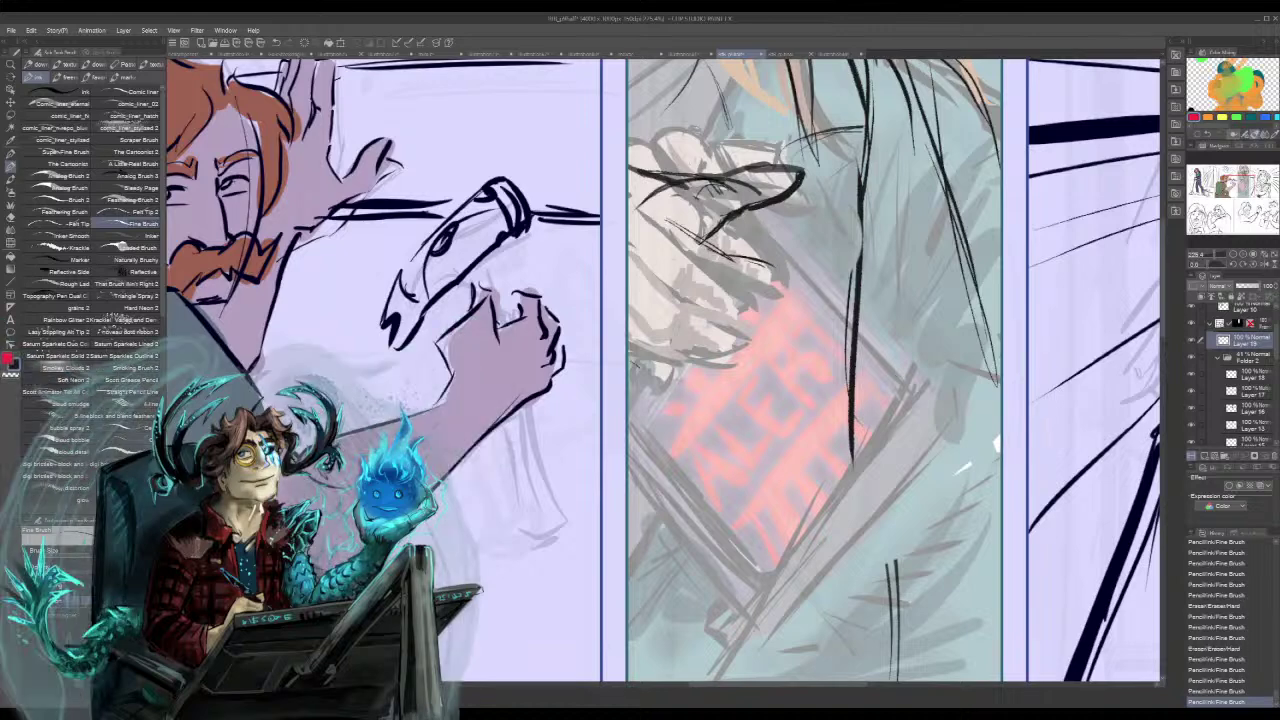
left_click_drag(636, 385, 750, 375)
left_click_drag(788, 258, 676, 432)
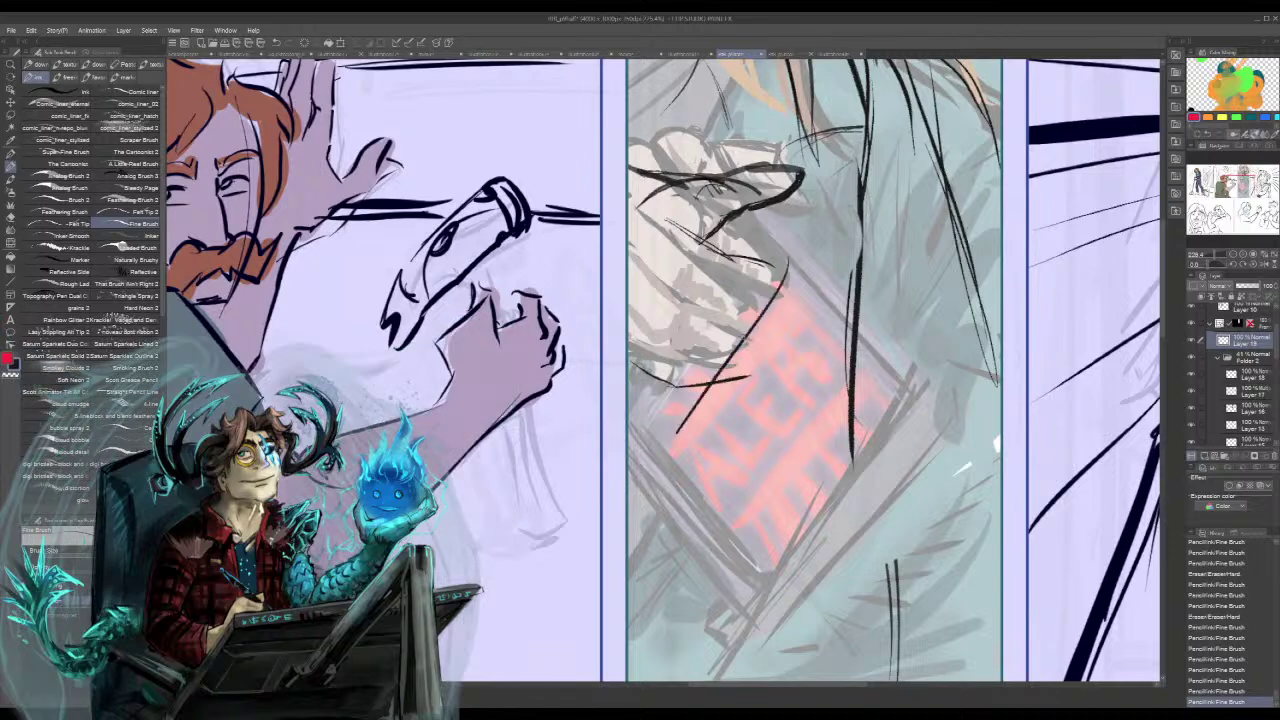
- Build up bold diagonal lines across the sign below the fingertips, undoing stray strokes
left_click_drag(772, 300, 646, 462)
mouse_move(772, 332)
left_mouse_down()
mouse_move(650, 482)
mouse_move(801, 299)
left_mouse_up()
key("ctrl+z")
key("ctrl+z")
mouse_move(654, 483)
left_mouse_down()
mouse_move(806, 372)
mouse_move(732, 384)
mouse_move(645, 480)
mouse_move(820, 277)
mouse_move(714, 420)
mouse_move(639, 485)
left_mouse_up()
key("ctrl+z")
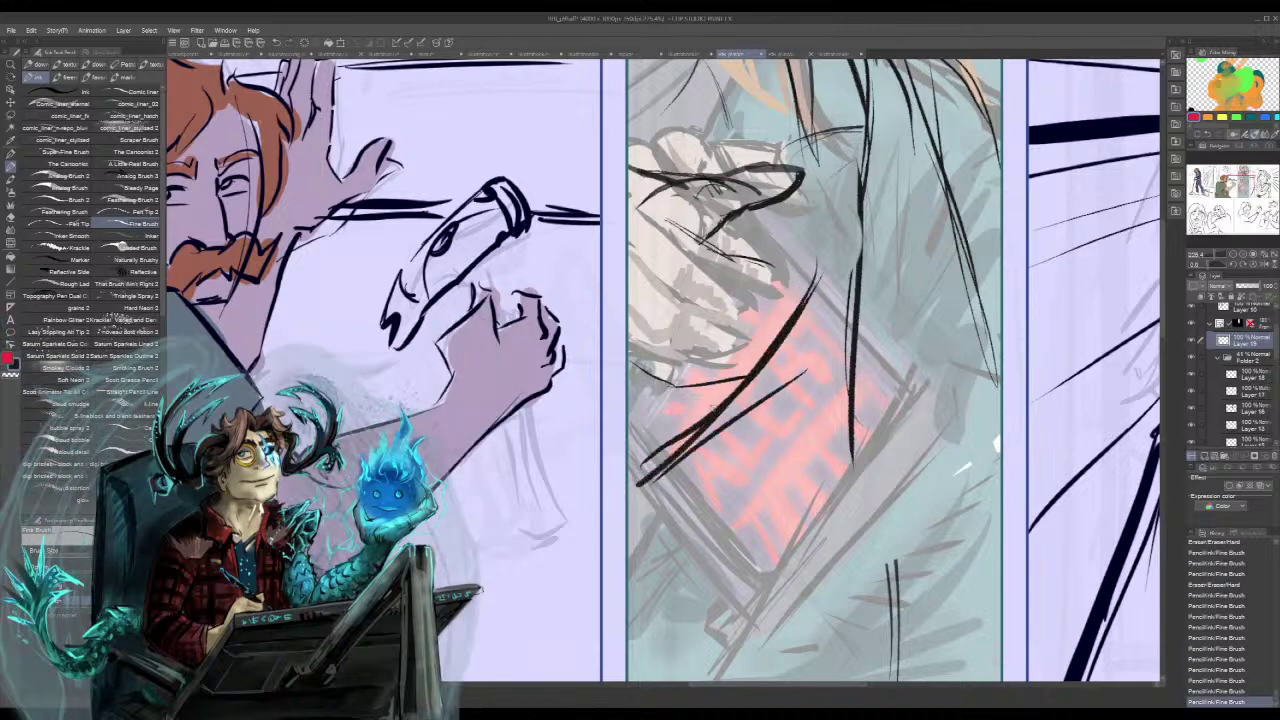
left_click_drag(700, 426, 628, 494)
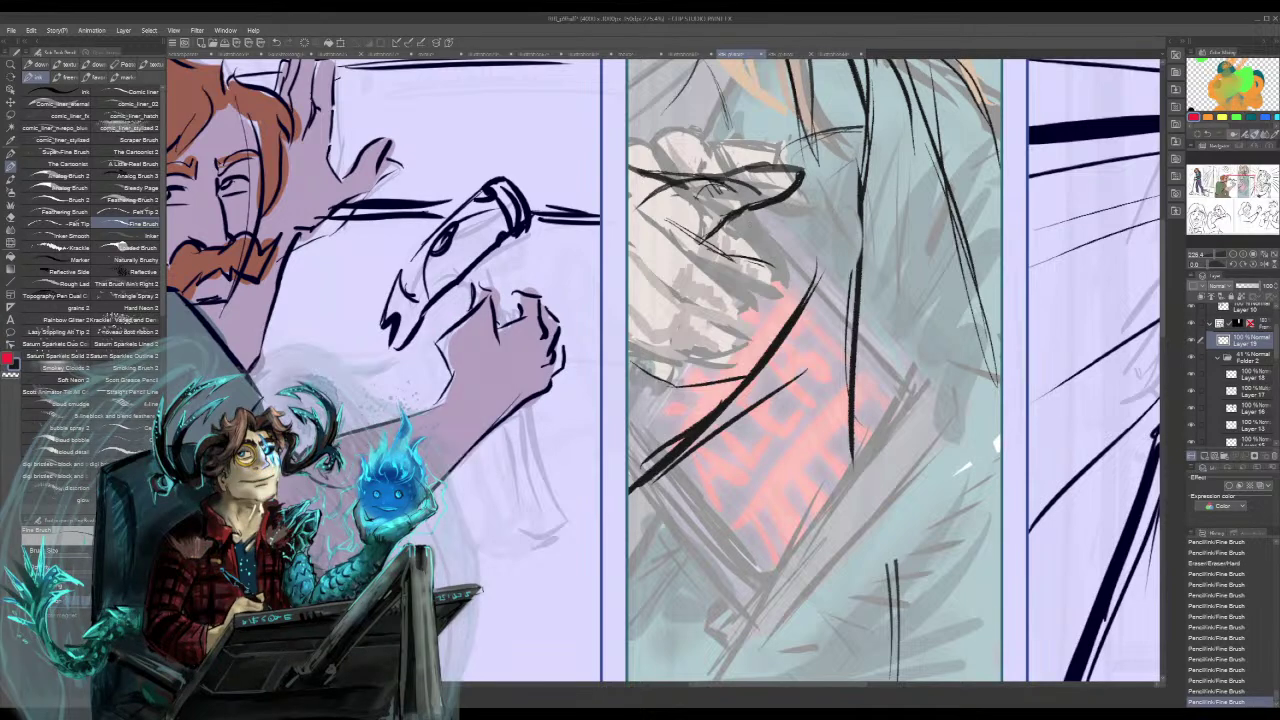
- Add a few strokes beside the sign, and erase the hand outlines and the diagonal lines crossing the sign
mouse_move(754, 221)
left_mouse_down()
mouse_move(712, 240)
mouse_move(757, 246)
left_mouse_up()
mouse_move(644, 366)
left_mouse_down()
mouse_move(648, 414)
mouse_move(724, 101)
mouse_move(607, 405)
mouse_move(524, 450)
mouse_move(631, 599)
left_mouse_up()
left_click_drag(785, 370, 700, 438)
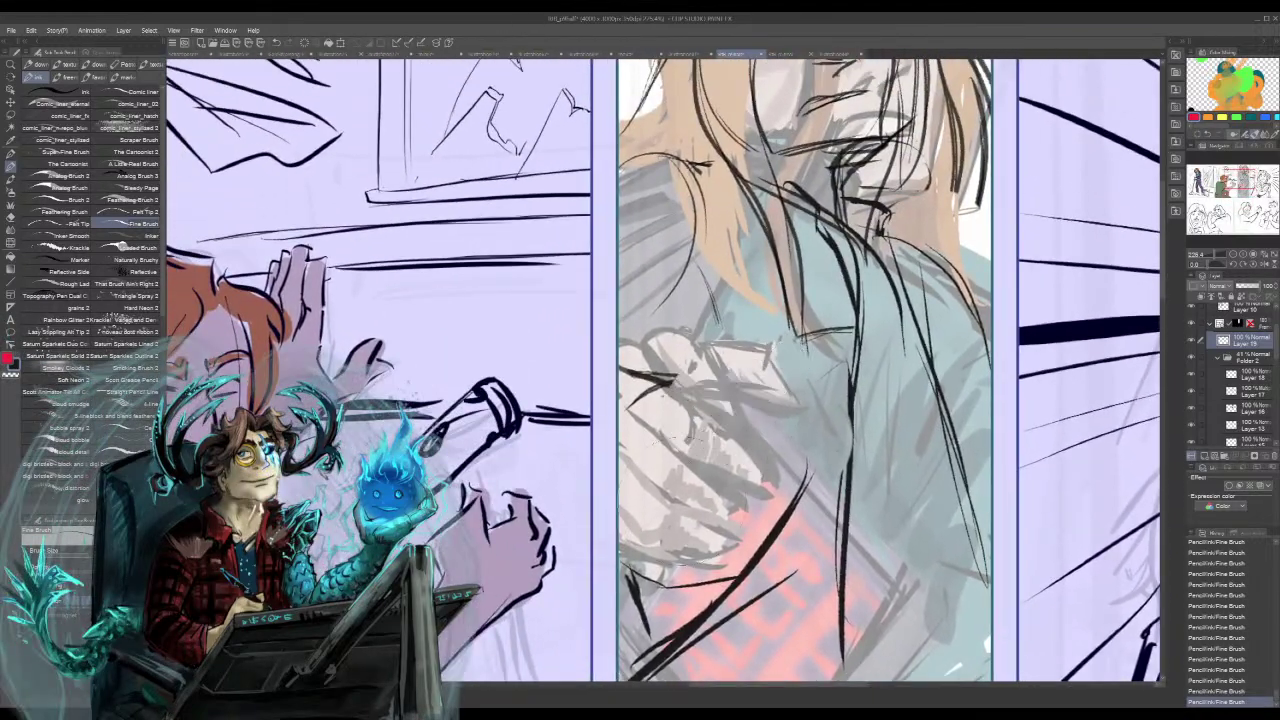
mouse_move(680, 610)
left_mouse_down()
mouse_move(650, 388)
mouse_move(775, 520)
mouse_move(808, 512)
left_mouse_up()
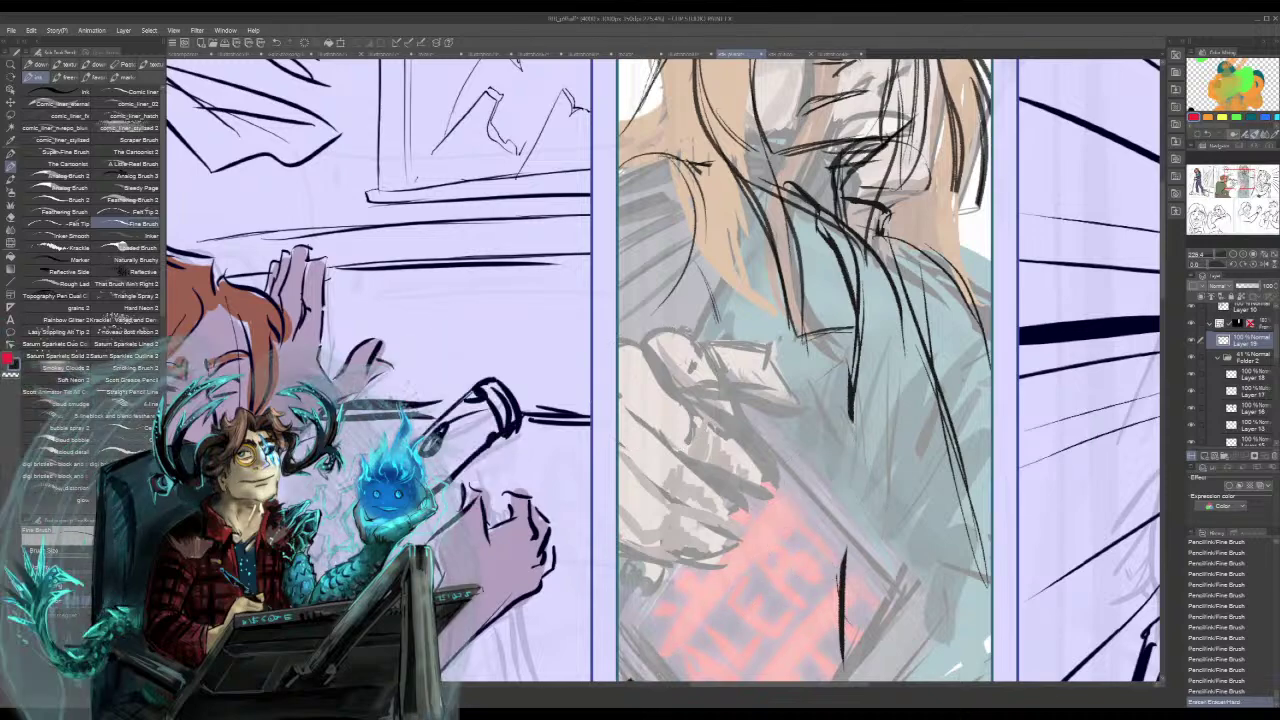
- Try a few short marks and a curved line across the sign below the fingers, and undo them
left_click_drag(740, 590, 589, 266)
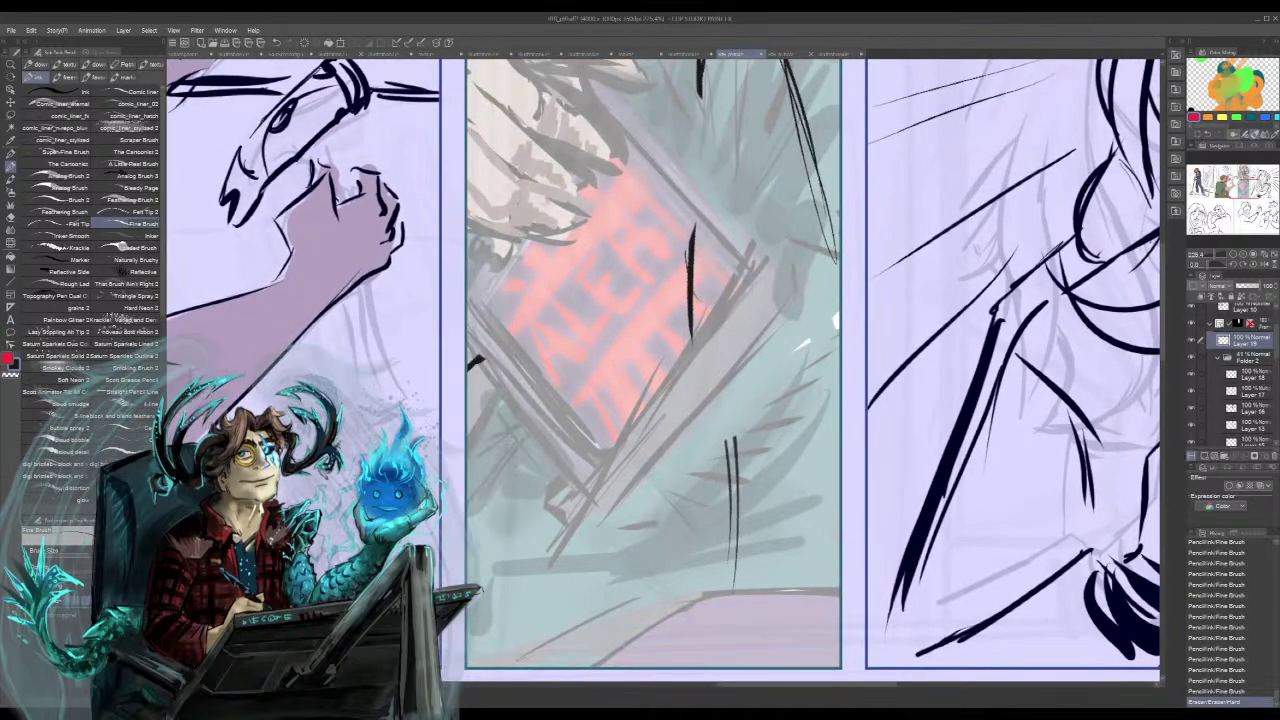
left_click_drag(740, 340, 589, 404)
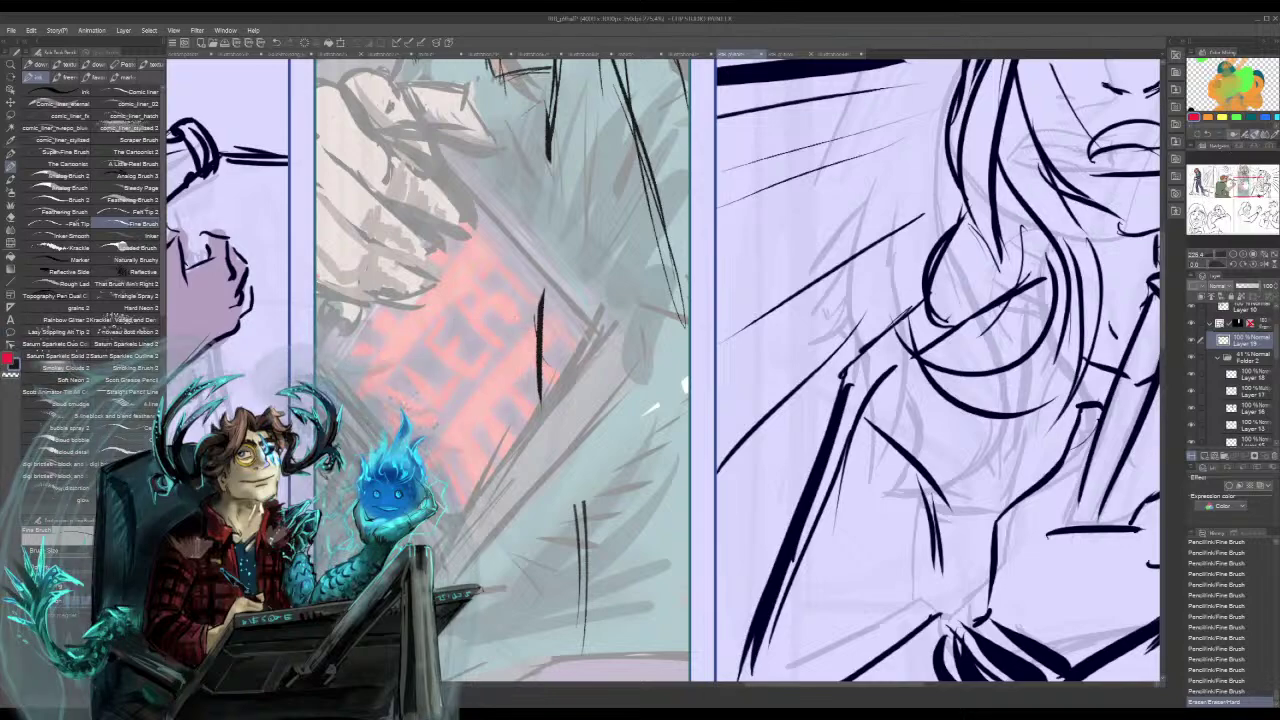
left_click(1239, 180)
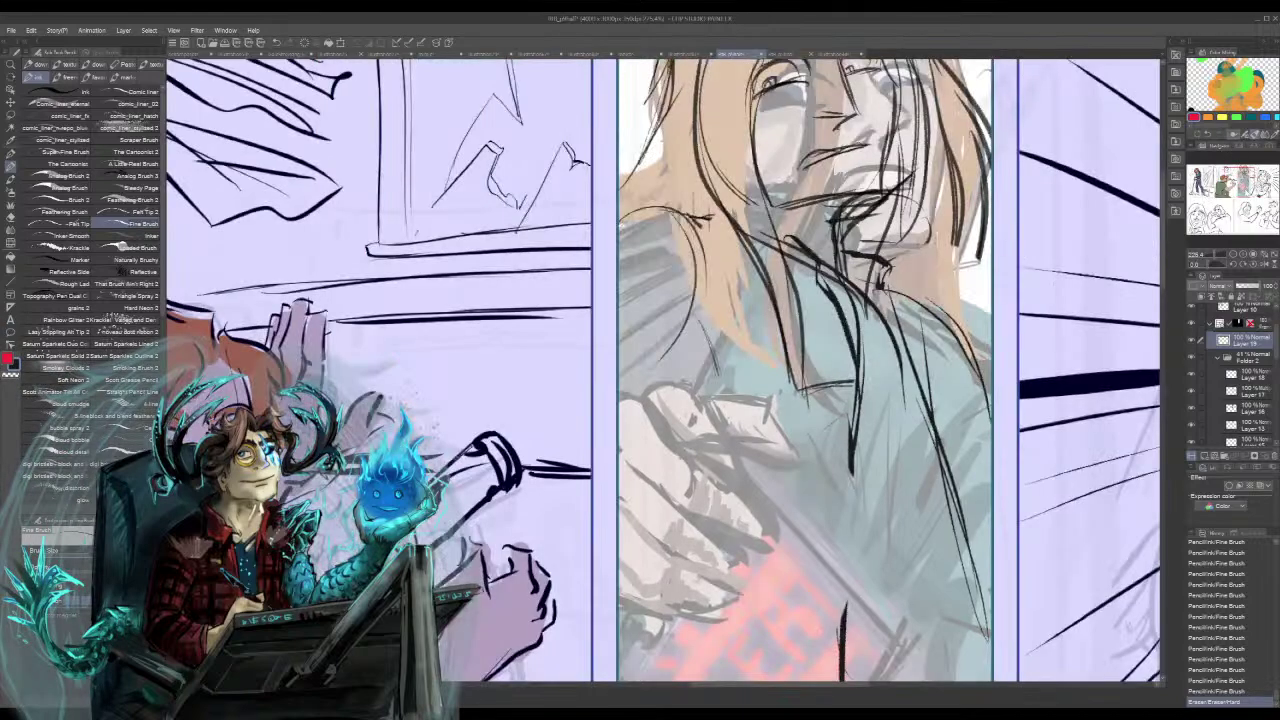
left_click(1249, 193)
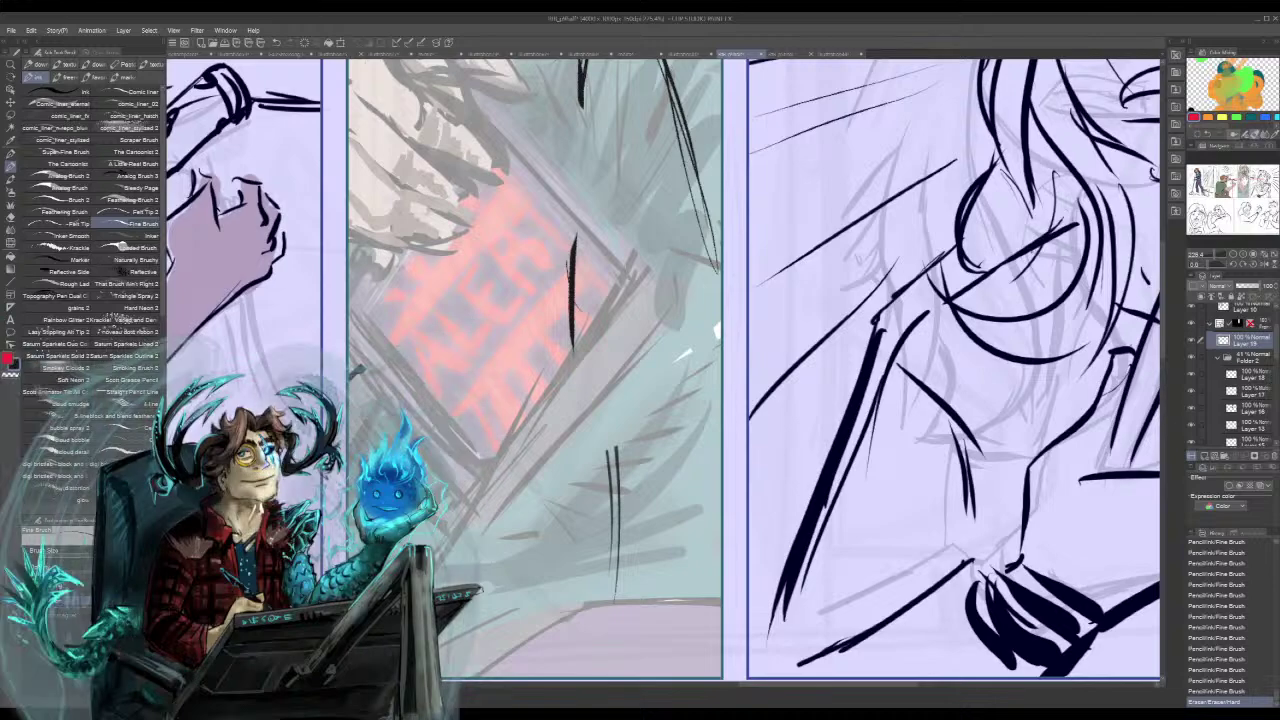
left_click_drag(1247, 186, 1243, 181)
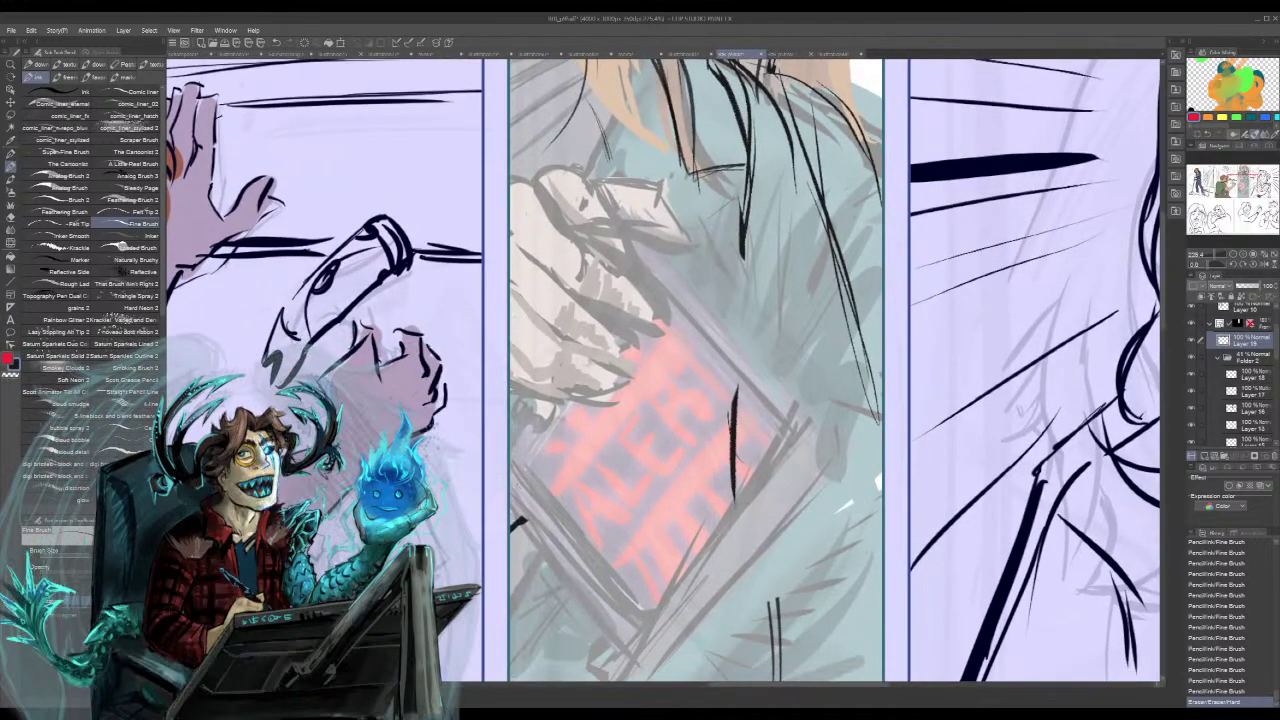
left_click_drag(738, 387, 733, 424)
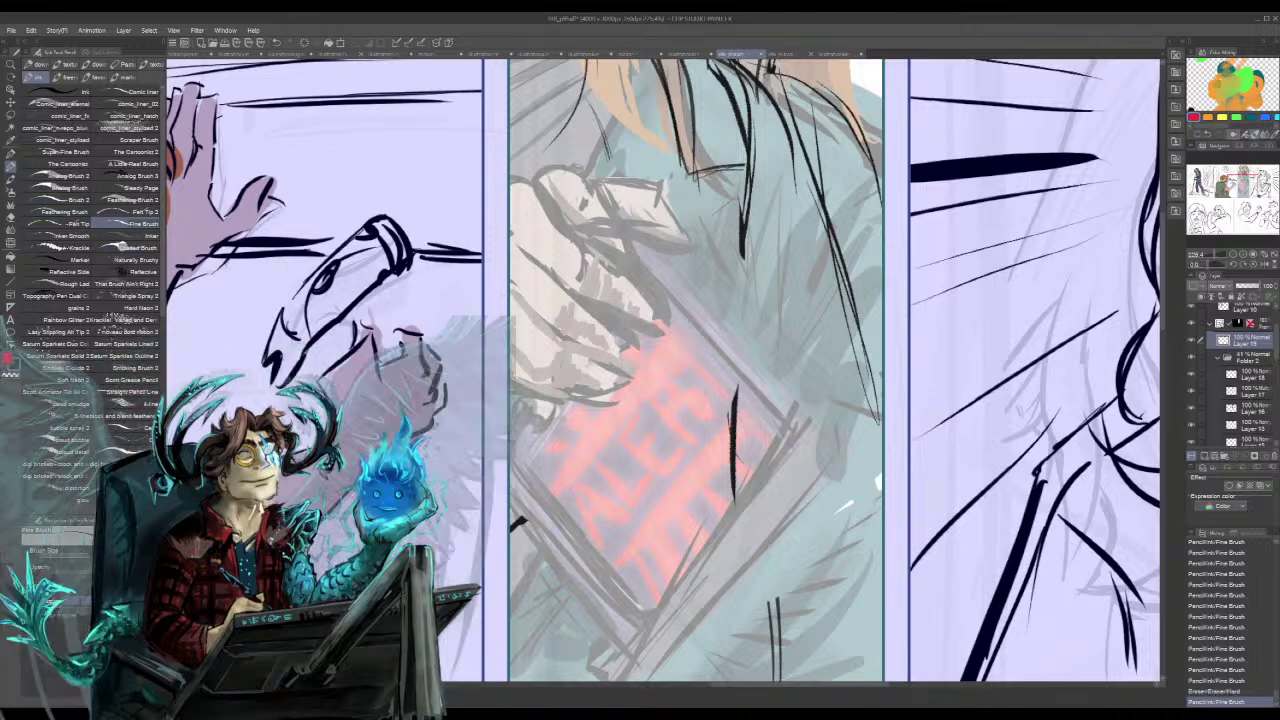
left_click_drag(597, 385, 599, 420)
mouse_move(601, 438)
left_mouse_down()
mouse_move(613, 431)
mouse_move(767, 534)
left_mouse_up()
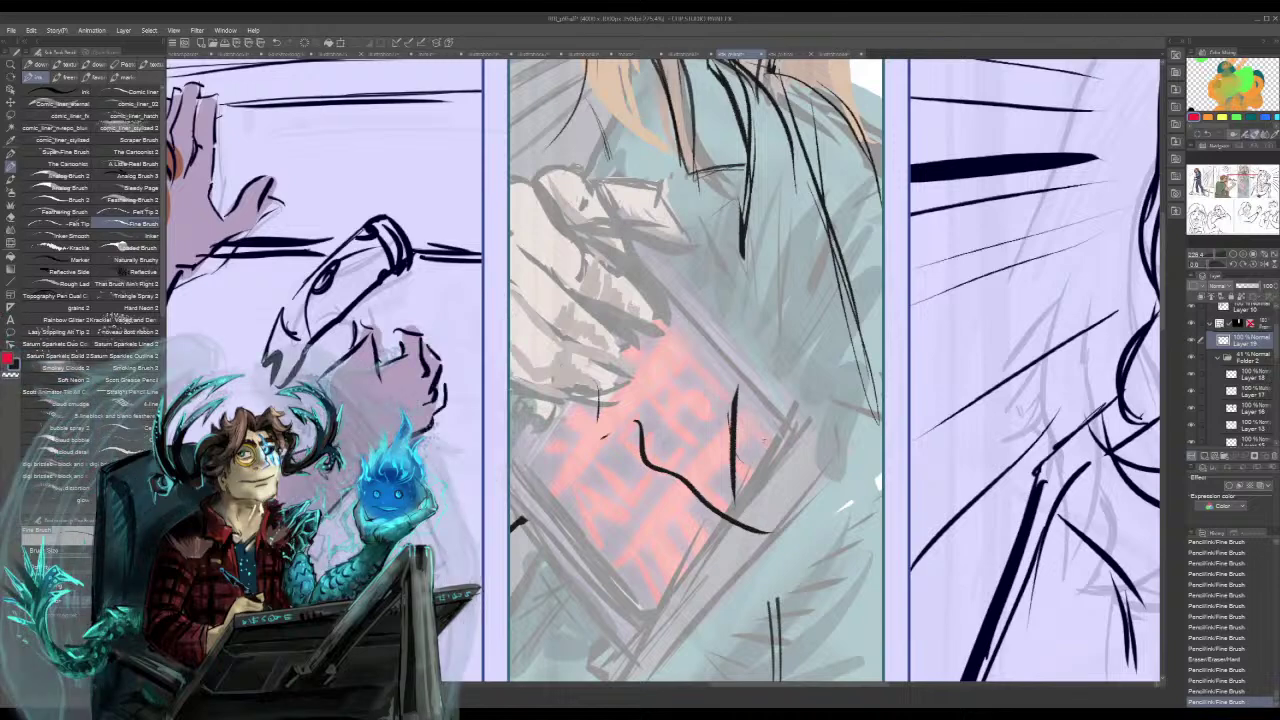
key("ctrl+z")
key("ctrl+z")
key("ctrl+z")
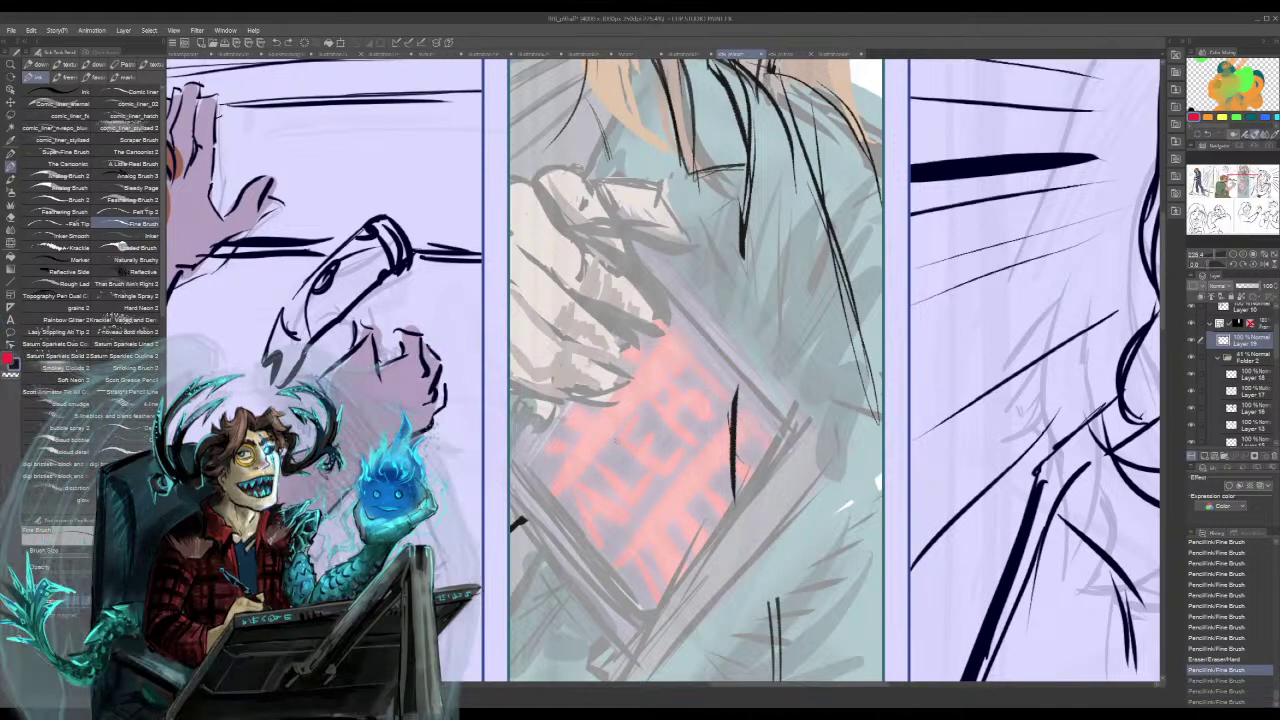
- Try short strokes for the lowest finger and a long diagonal across the hand and coat, undoing each one
left_click_drag(512, 456, 598, 475)
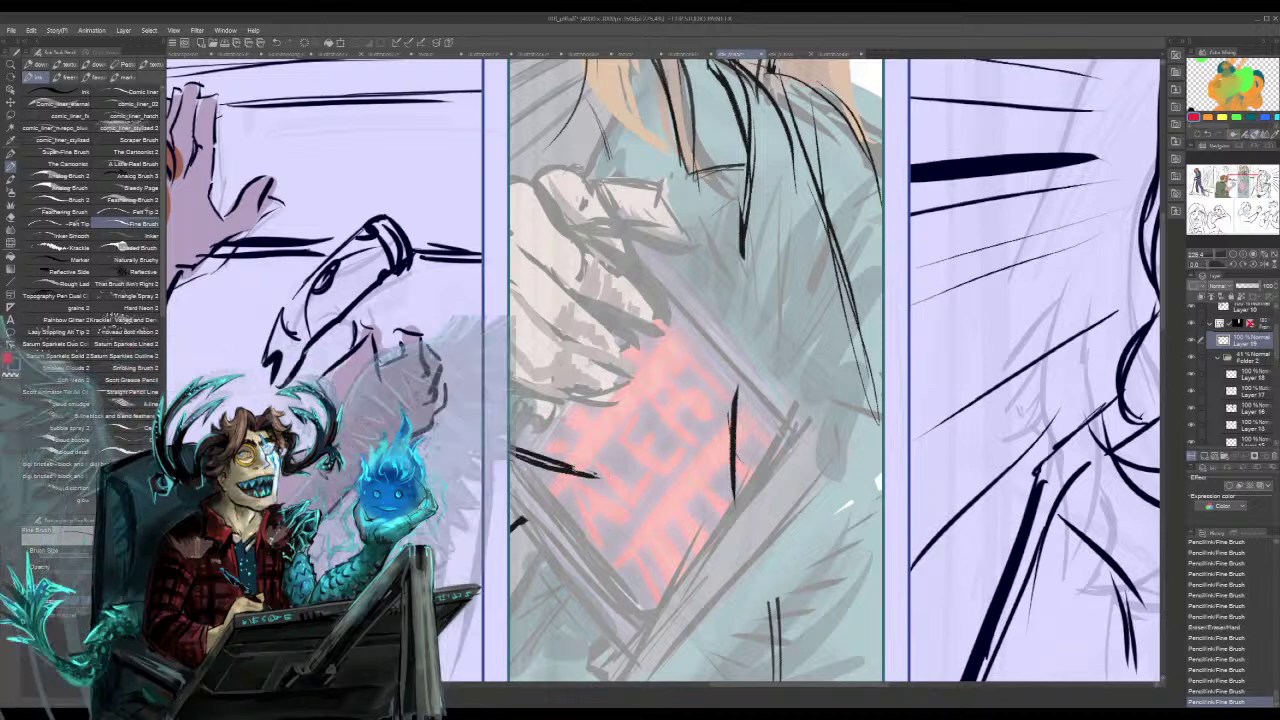
left_click_drag(511, 448, 610, 474)
key("ctrl+z")
key("ctrl+z")
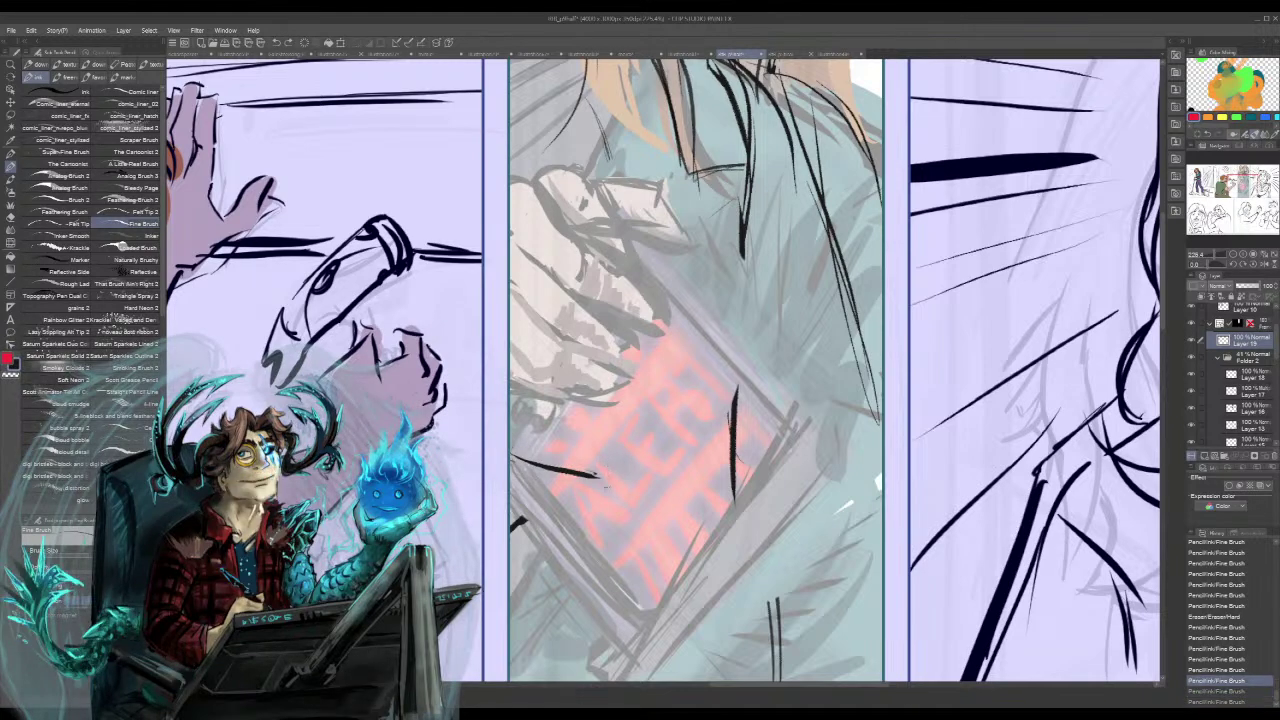
key("ctrl+z")
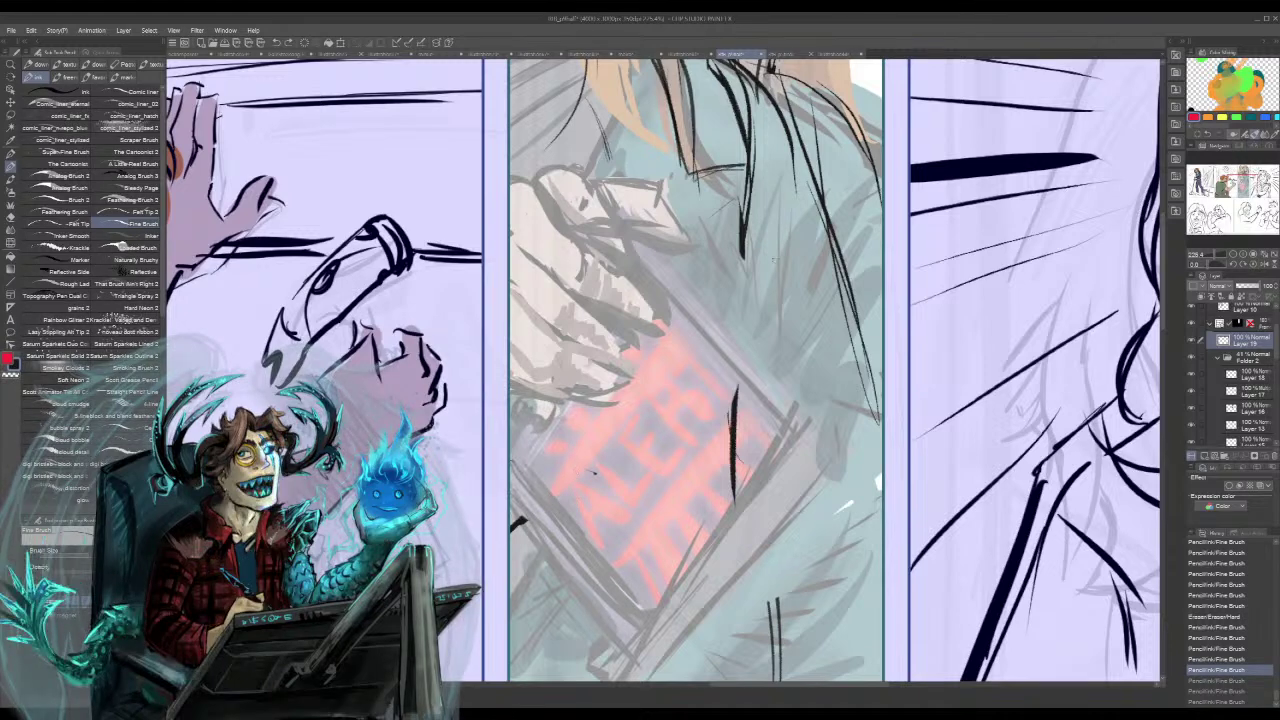
left_click_drag(512, 378, 880, 212)
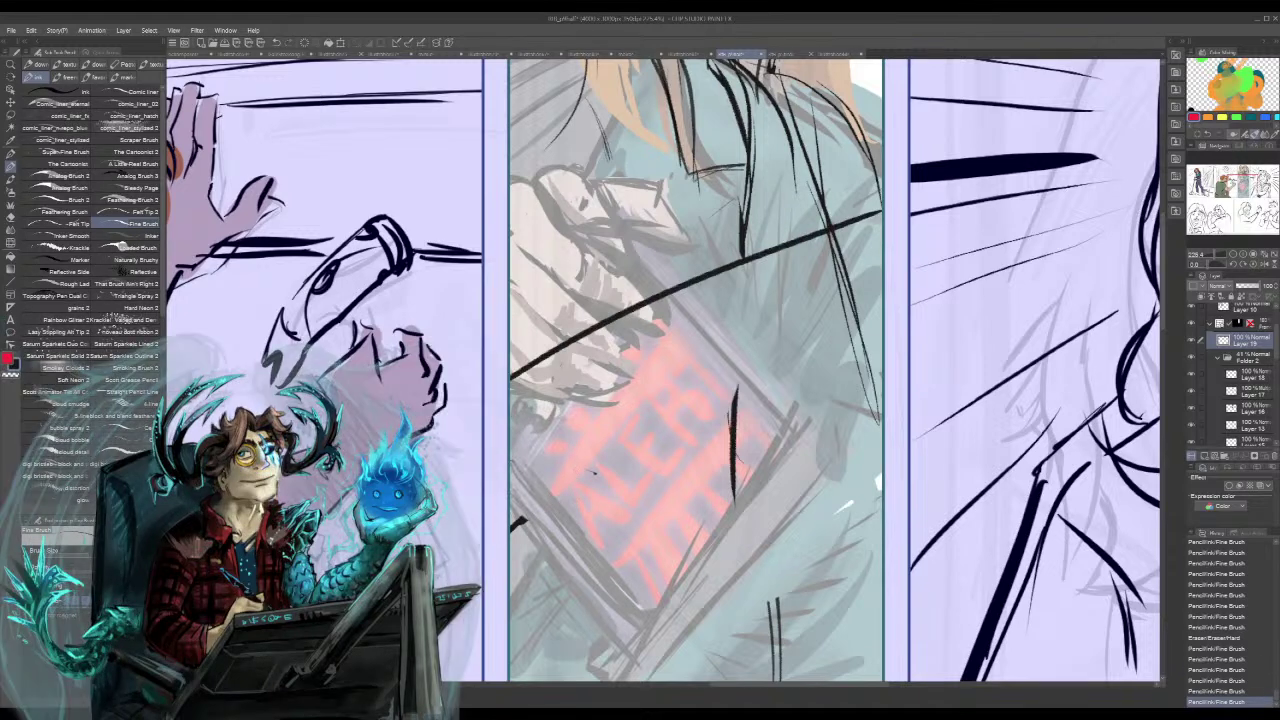
key("ctrl+z")
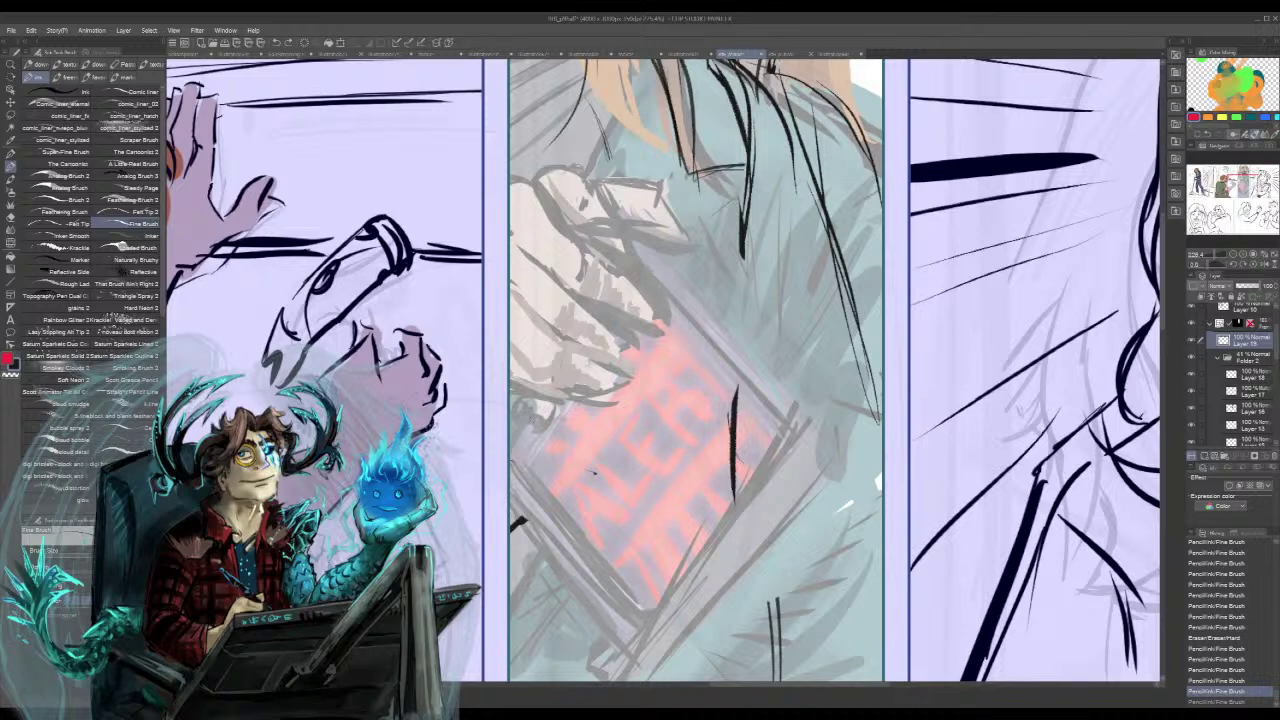
- Outline the lowest finger as a tapered shape over the sign's upper corner, undoing stray strokes
left_click_drag(530, 448, 604, 459)
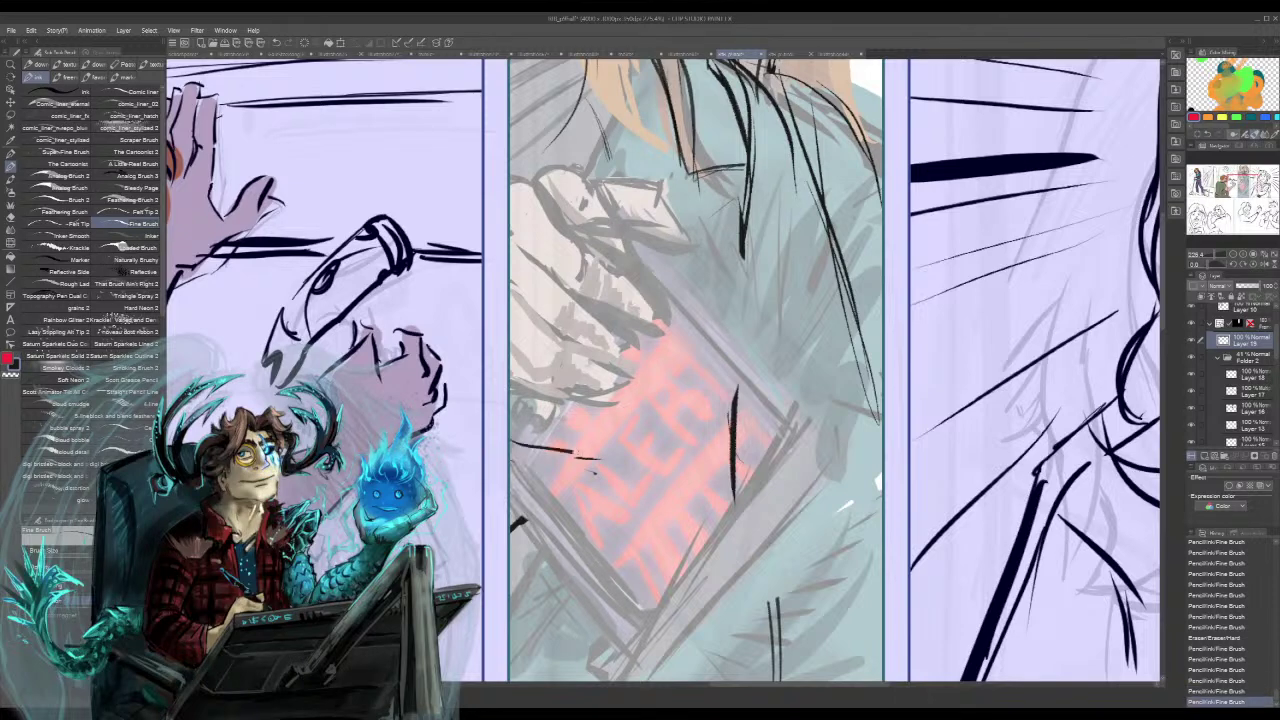
left_click_drag(515, 443, 609, 458)
mouse_move(538, 398)
left_mouse_down()
mouse_move(612, 440)
mouse_move(612, 455)
left_mouse_up()
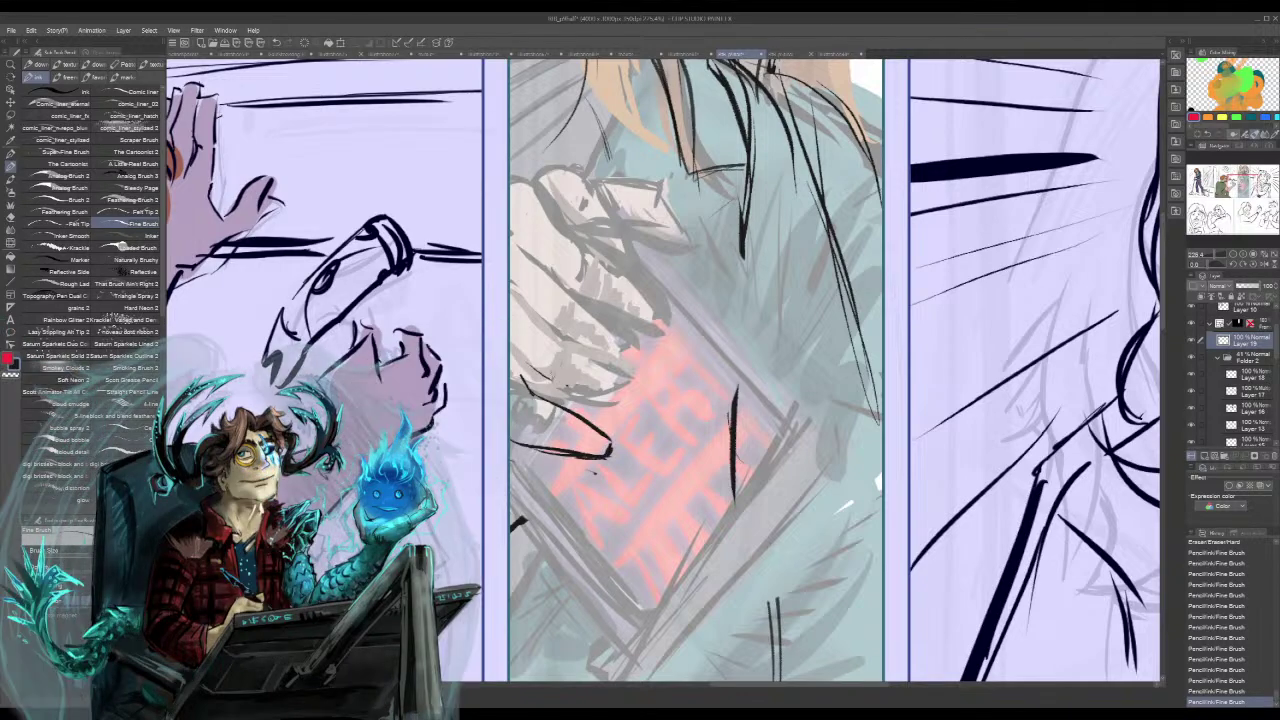
left_click_drag(535, 383, 558, 373)
key("ctrl+z")
key("ctrl+z")
key("ctrl+z")
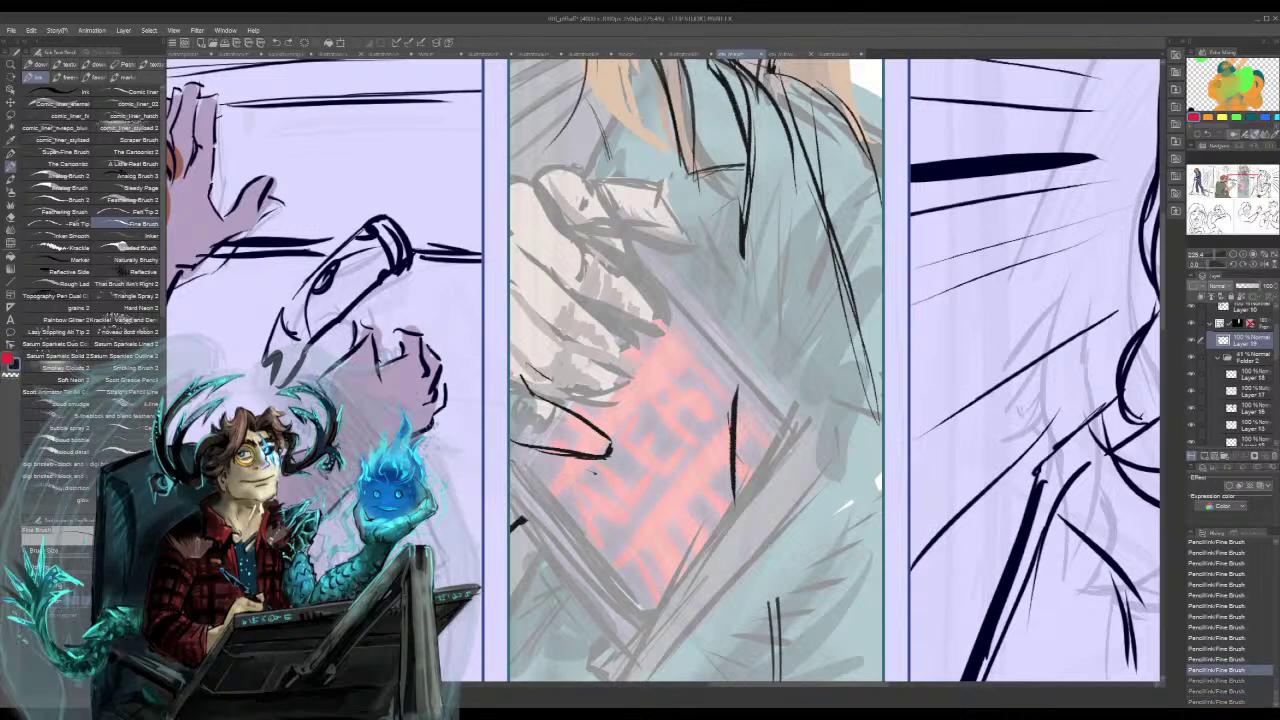
- Outline the longer bent finger overlapping the sign, and add the thumb and the top of the hand
left_click_drag(570, 400, 615, 410)
mouse_move(528, 384)
left_mouse_down()
mouse_move(663, 428)
mouse_move(685, 338)
left_mouse_up()
left_click_drag(674, 425, 655, 317)
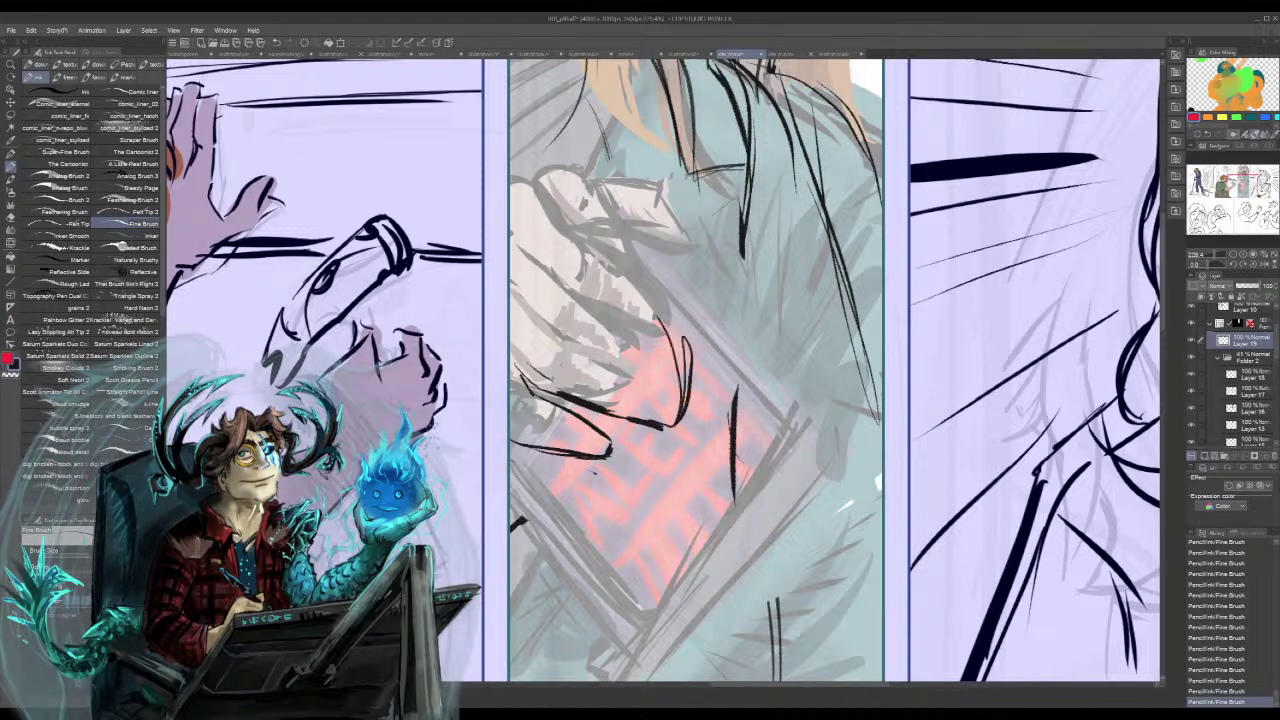
left_click_drag(588, 248, 672, 338)
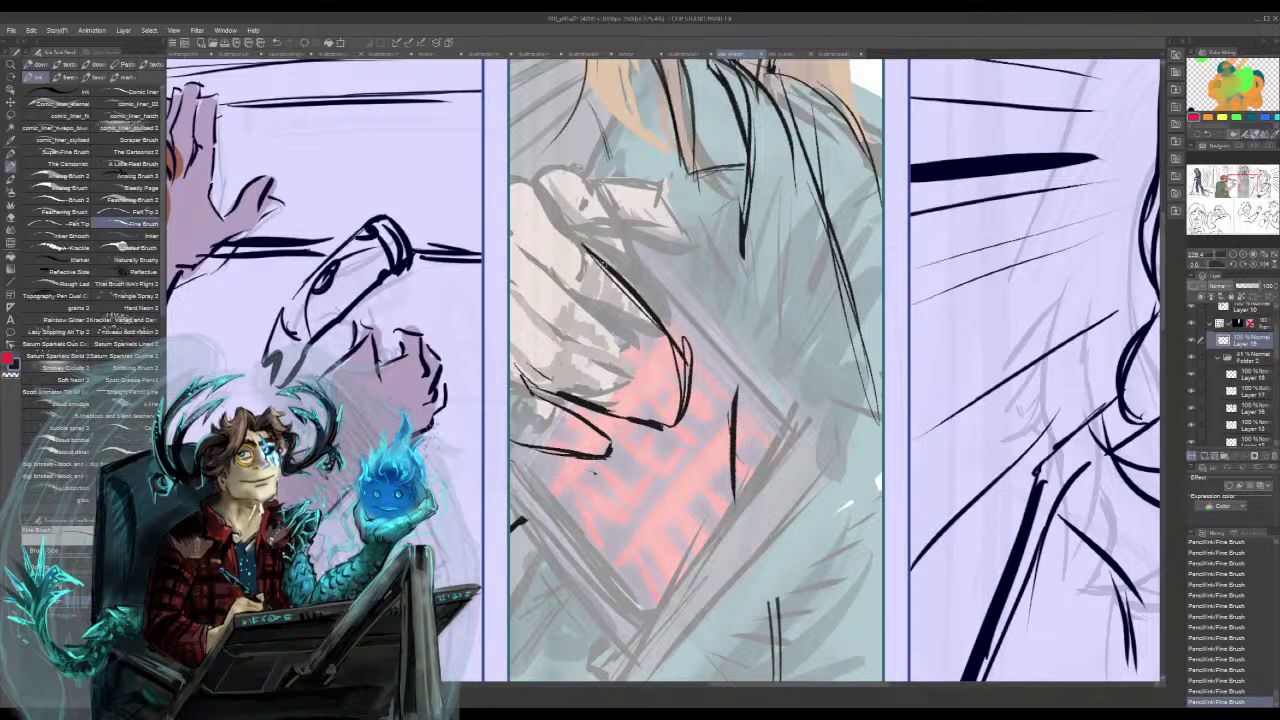
mouse_move(596, 225)
left_mouse_down()
mouse_move(684, 202)
mouse_move(686, 190)
mouse_move(672, 206)
mouse_move(682, 184)
mouse_move(562, 165)
mouse_move(510, 172)
left_mouse_up()
mouse_move(590, 166)
left_mouse_down()
mouse_move(512, 184)
mouse_move(534, 168)
left_mouse_up()
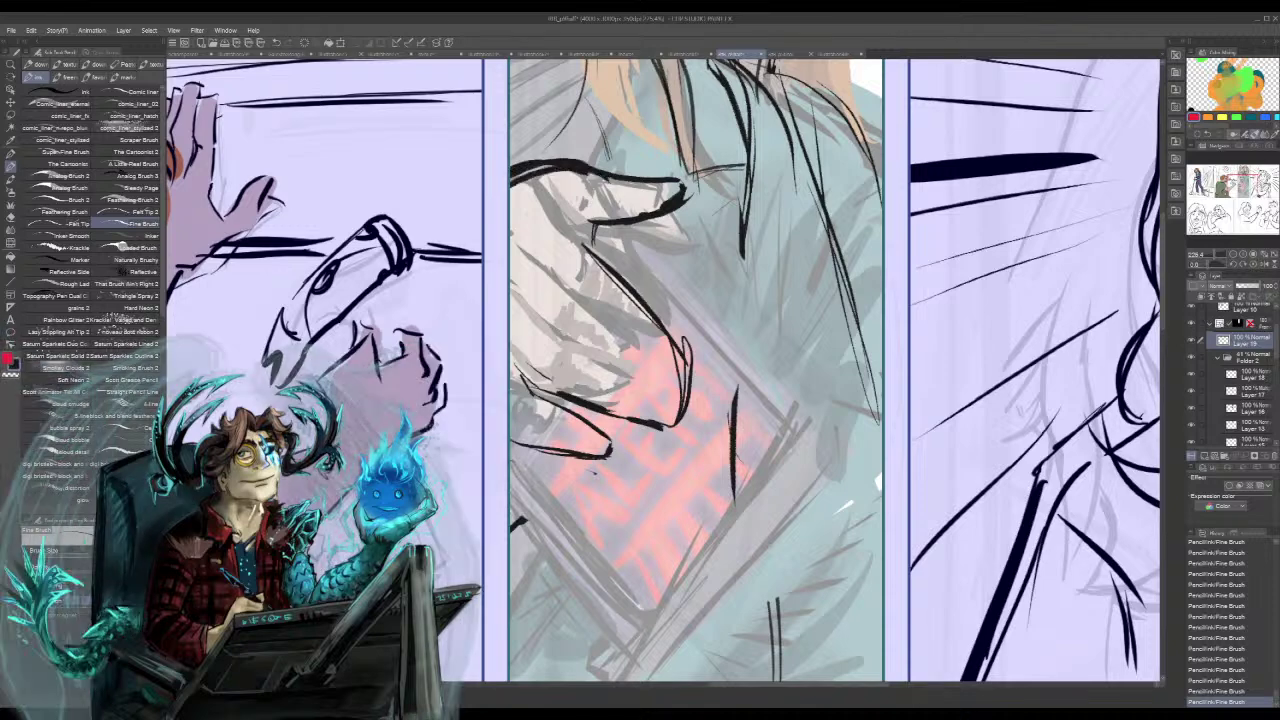
- Thicken the outline of the lowest finger and darken its tip
left_click_drag(597, 408, 617, 456)
left_click_drag(617, 452, 585, 465)
left_click_drag(516, 416, 614, 466)
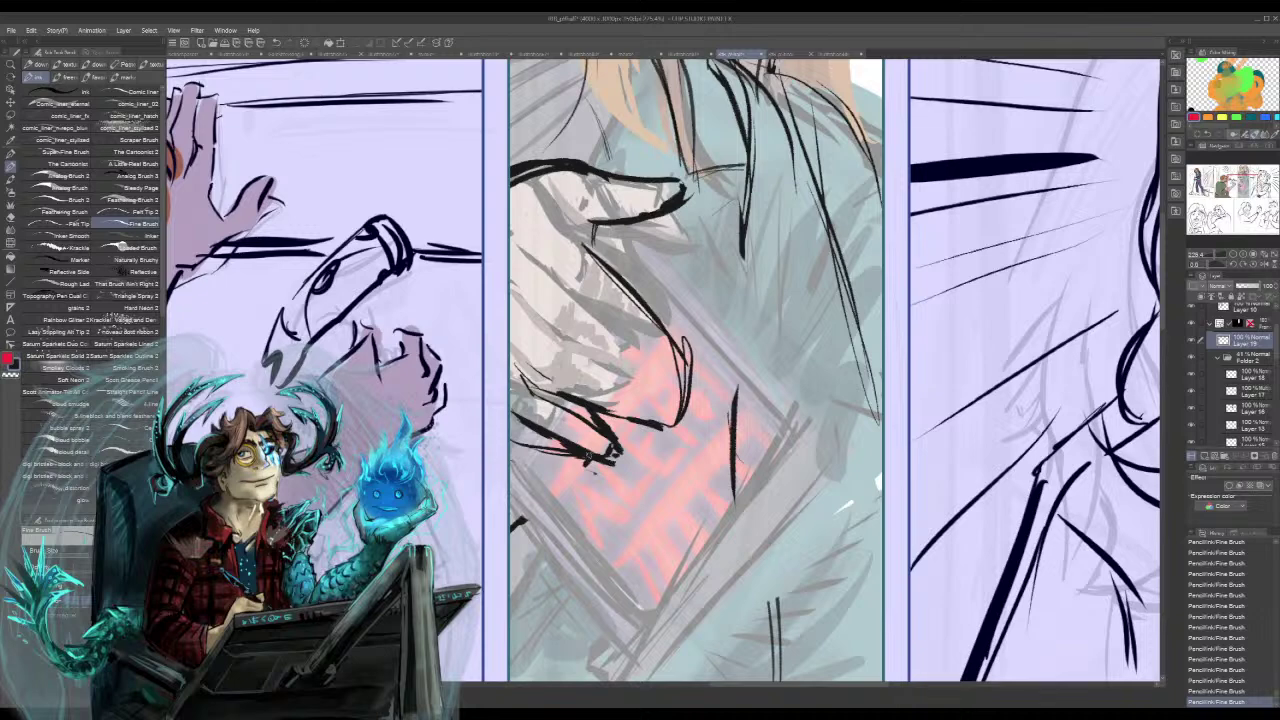
- Try diagonal lines inside the hand to separate the fingers, and undo them
left_click_drag(664, 378, 690, 394)
left_click_drag(574, 310, 622, 352)
left_click_drag(624, 354, 686, 388)
left_click_drag(582, 322, 668, 380)
left_click_drag(552, 276, 574, 310)
key("ctrl+z")
key("ctrl+z")
key("ctrl+z")
key("ctrl+z")
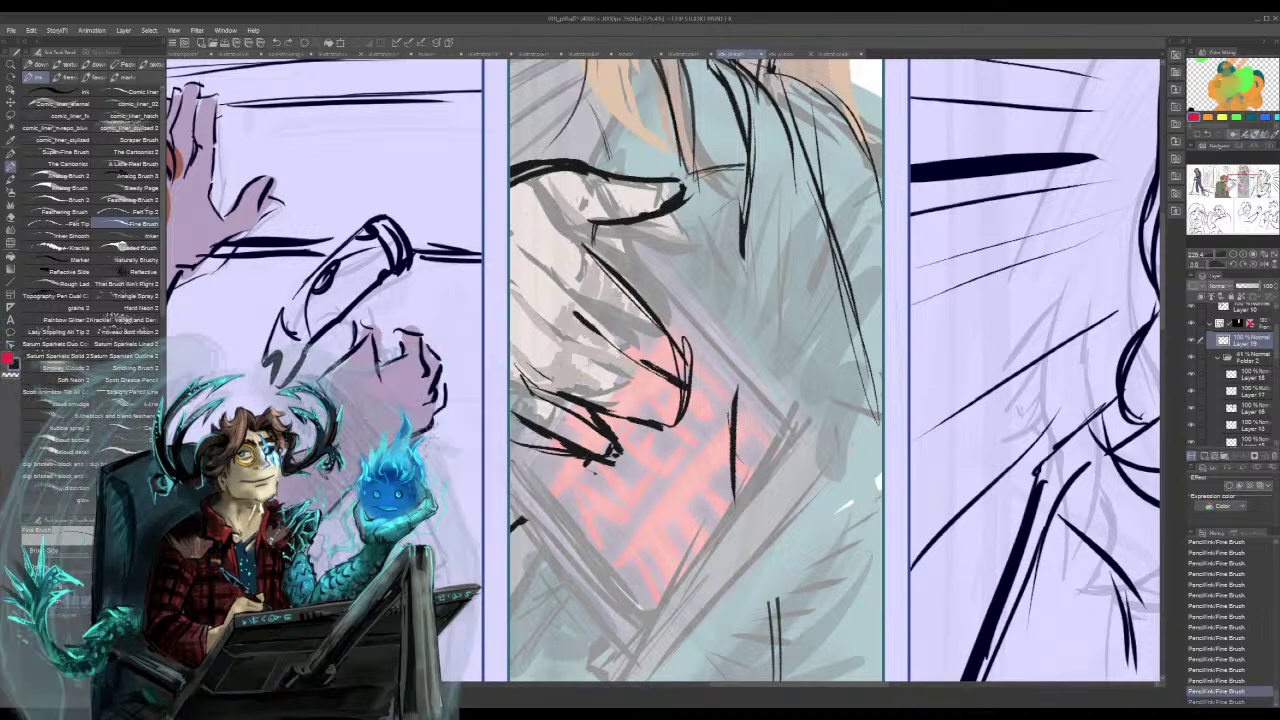
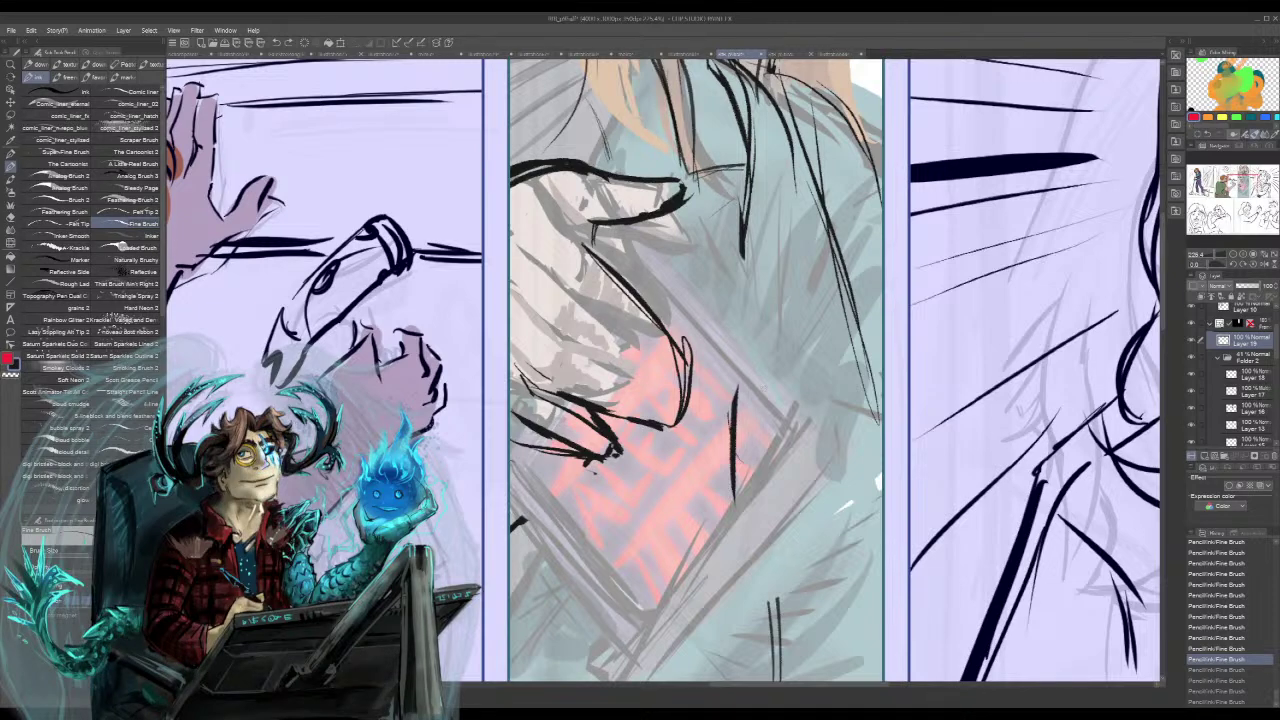
- Try a steeper sign shape with a short top edge beside the fingertip and two long sides, and undo the strokes
left_click_drag(730, 343, 758, 532)
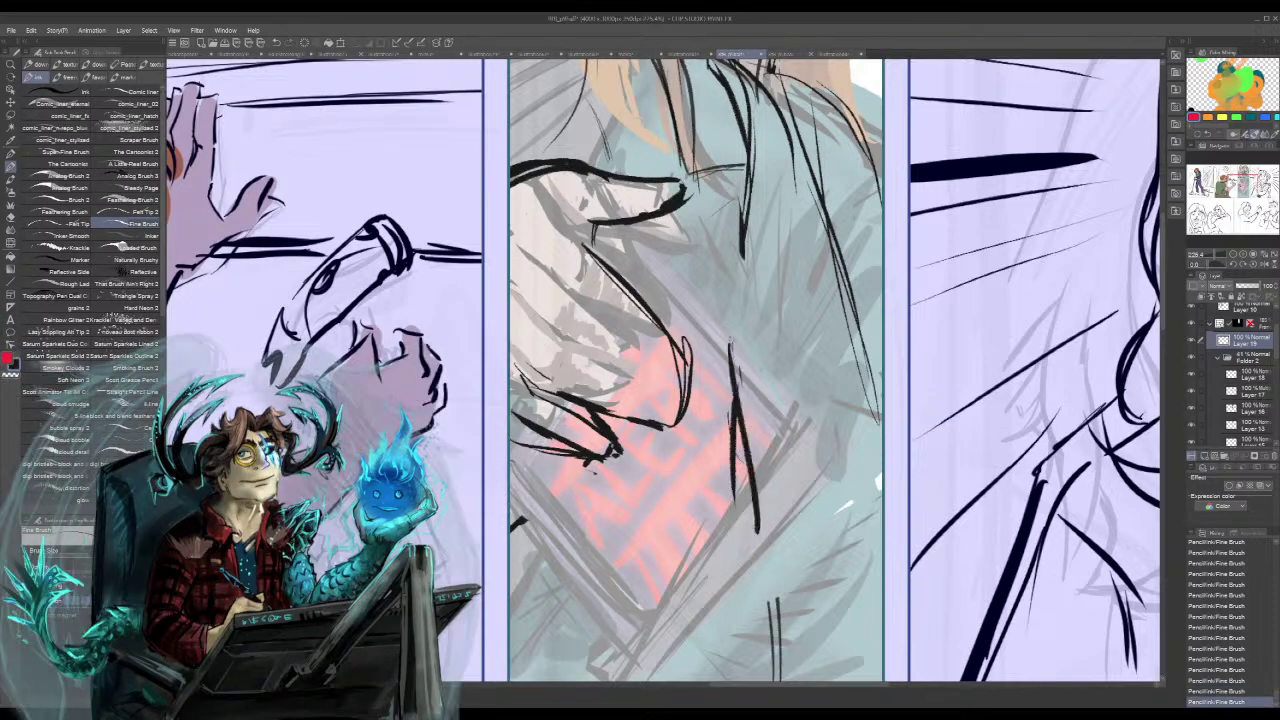
left_click_drag(655, 328, 722, 324)
left_click_drag(555, 462, 598, 600)
key("ctrl+z")
key("ctrl+z")
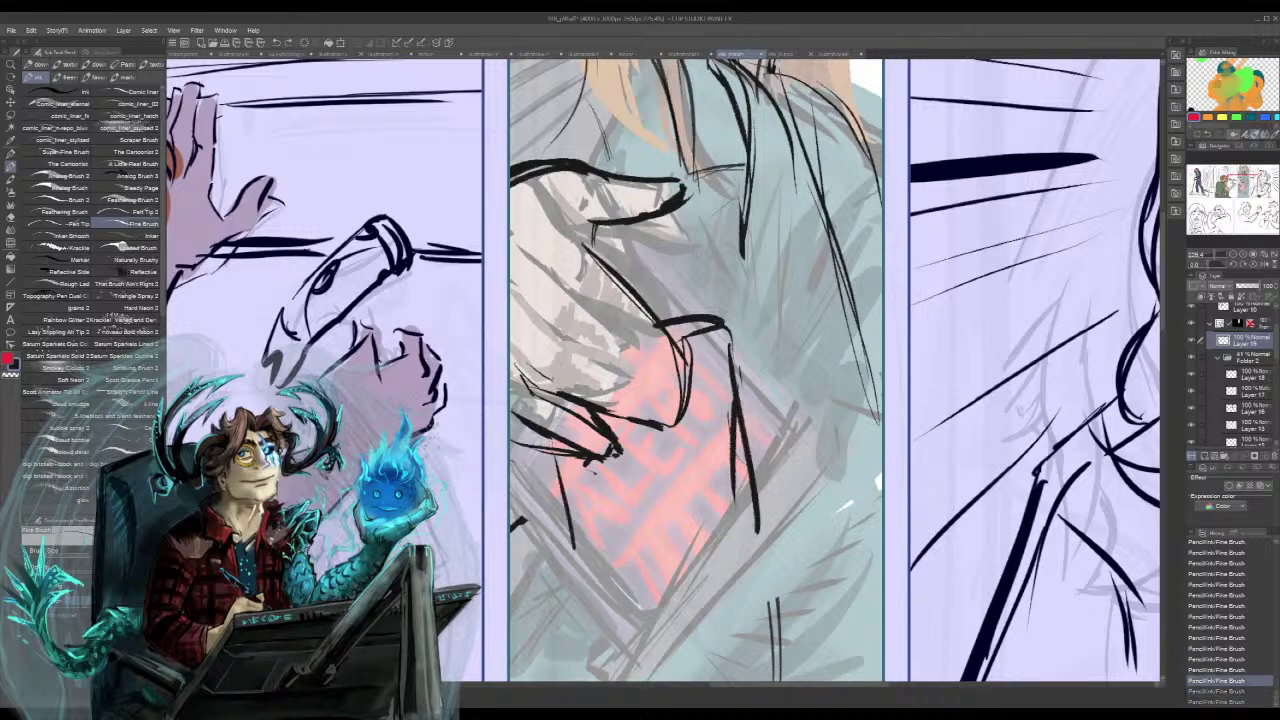
mouse_move(558, 460)
left_mouse_down()
mouse_move(595, 566)
mouse_move(576, 506)
left_mouse_up()
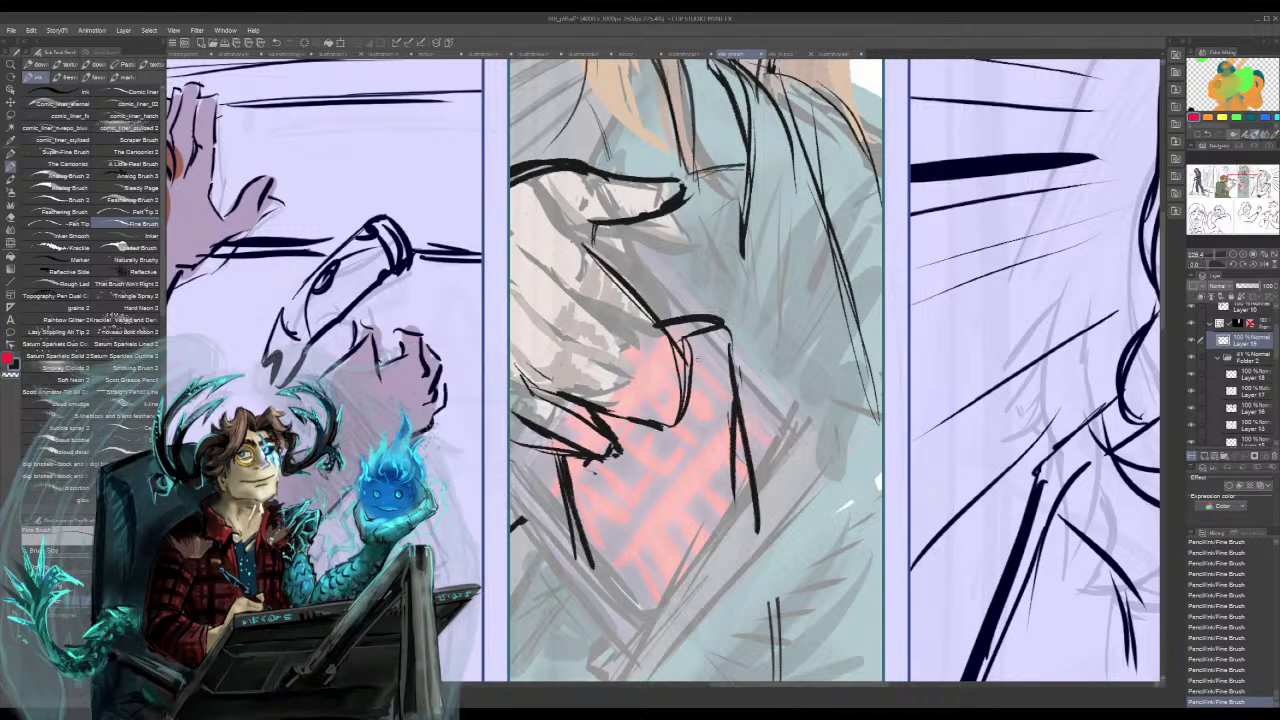
key("ctrl+z")
key("ctrl+z")
key("ctrl+z")
key("ctrl+z")
key("ctrl+z")
key("ctrl+z")
key("ctrl+z")
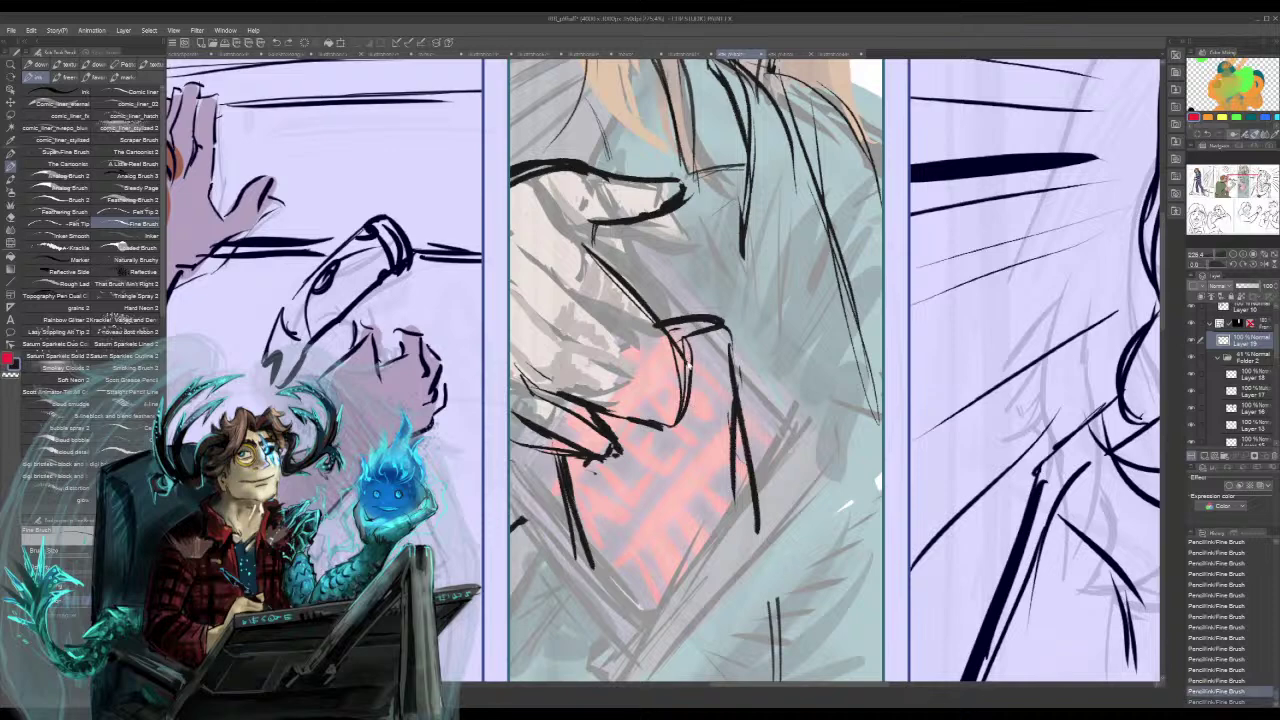
key("ctrl+z")
key("ctrl+z")
key("ctrl+z")
key("ctrl+z")
key("ctrl+z")
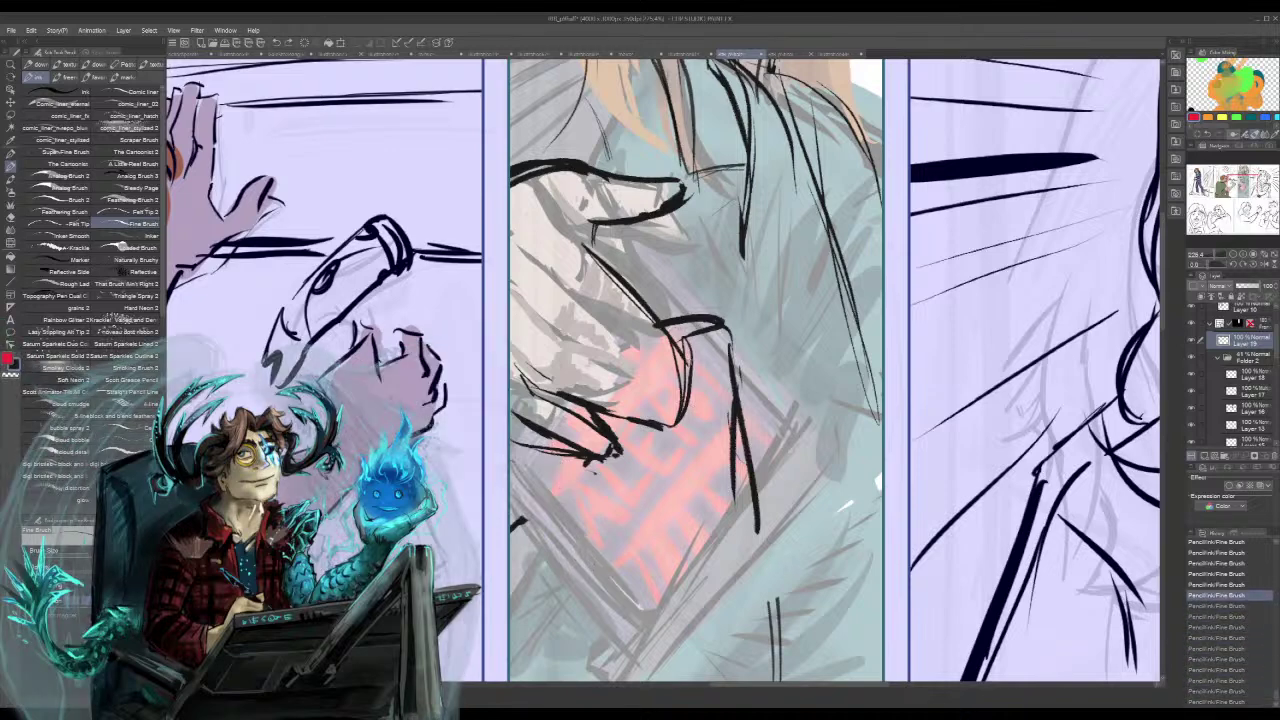
key("ctrl+z")
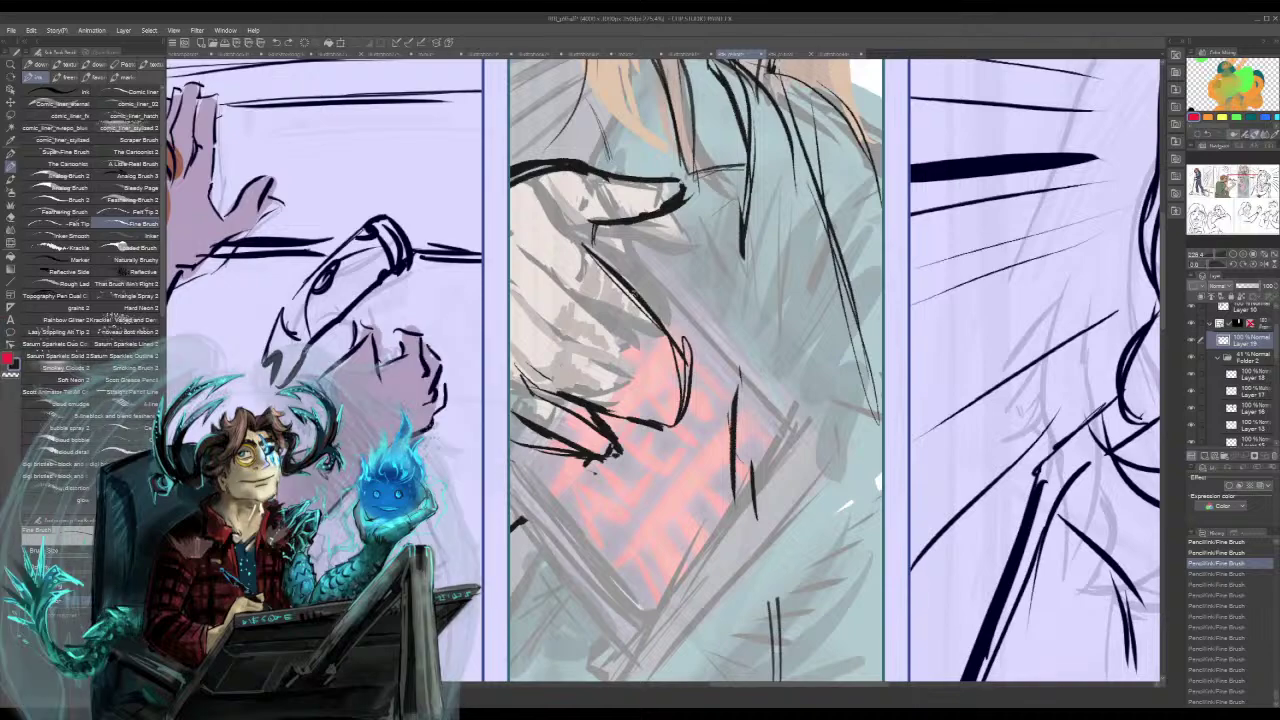
- Sketch the sign's two long side edges, one running down from behind the bent finger and one below the lowest finger
mouse_move(635, 292)
left_mouse_down()
mouse_move(649, 282)
mouse_move(710, 396)
left_mouse_up()
left_click_drag(702, 386, 730, 442)
left_click_drag(670, 310, 680, 326)
left_click_drag(695, 358, 706, 394)
left_click_drag(536, 454, 556, 486)
left_click_drag(572, 510, 616, 588)
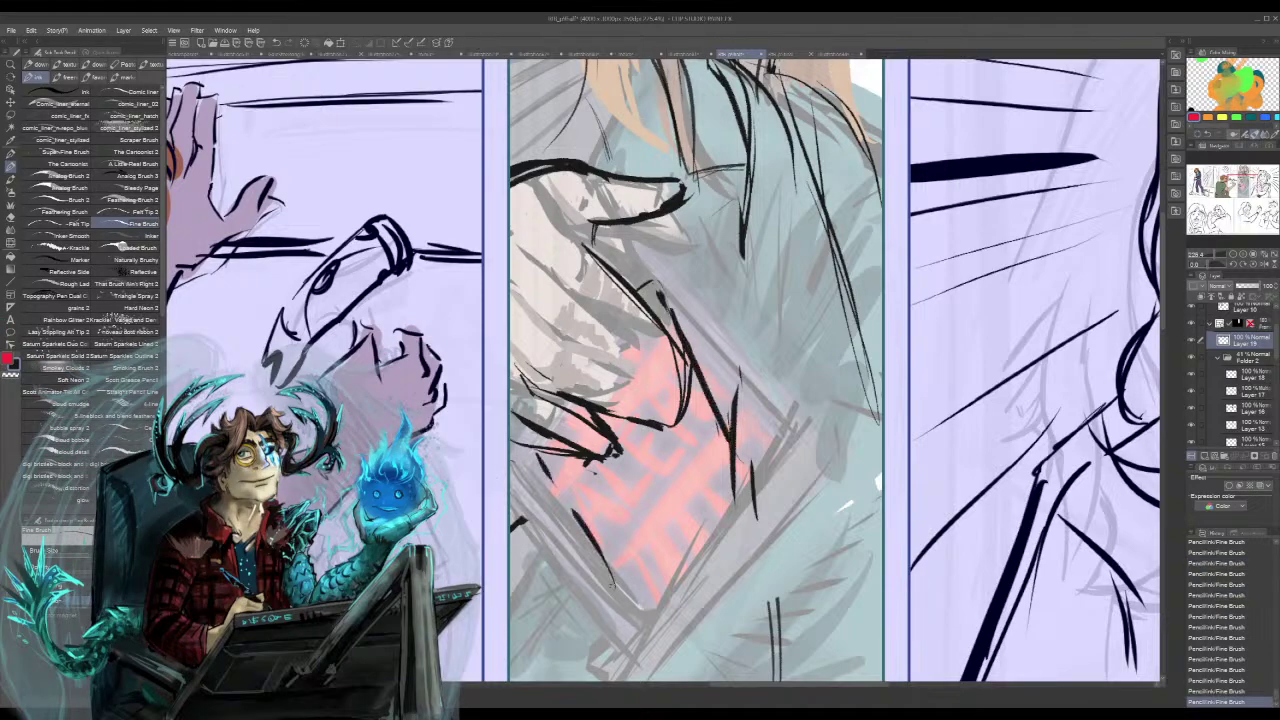
left_click_drag(528, 450, 542, 468)
left_click_drag(560, 498, 620, 590)
left_click_drag(530, 450, 552, 492)
left_click_drag(566, 514, 594, 558)
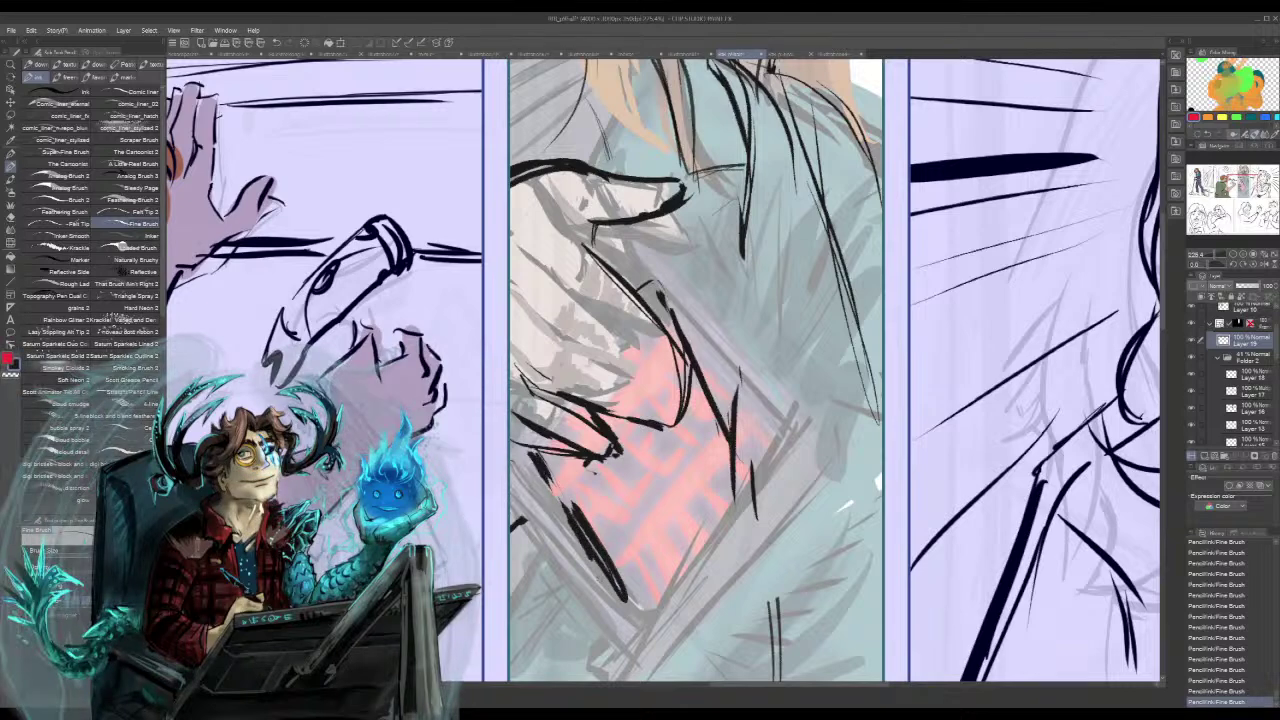
- Draw the bold diagonal lower edge joining the sign's sides, and add a second parallel curve below it
left_click_drag(588, 594, 734, 398)
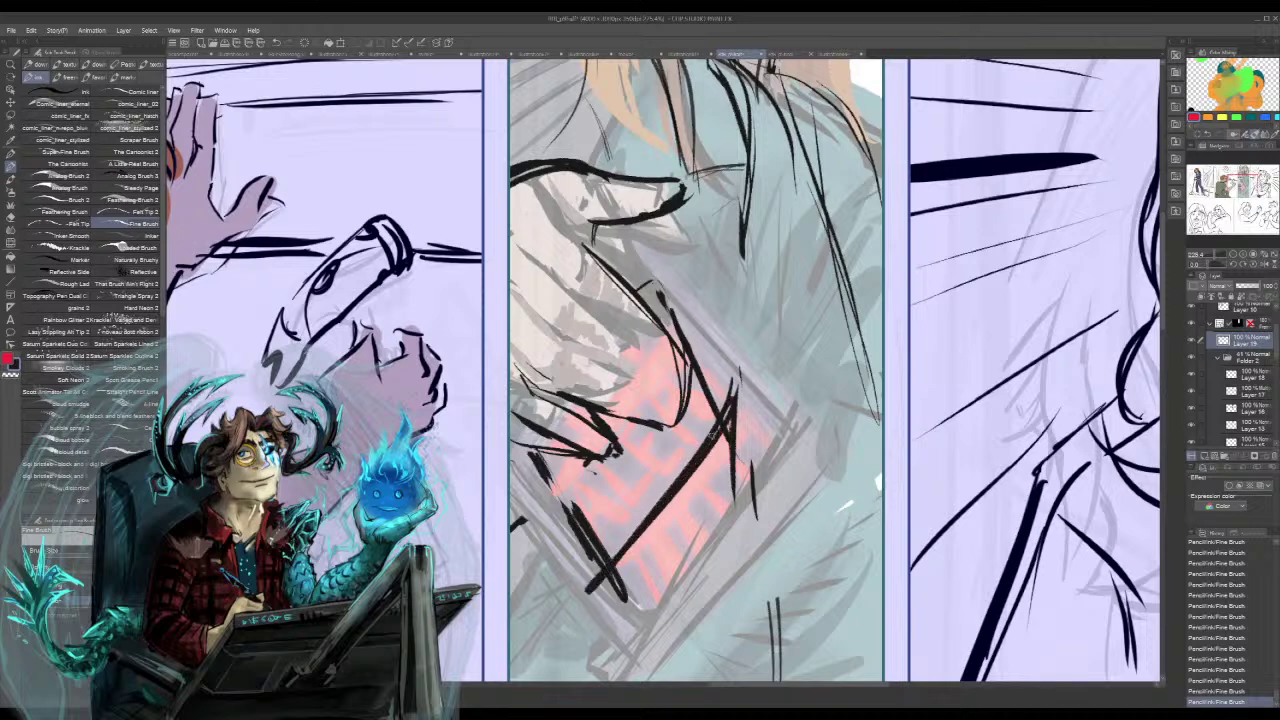
left_click_drag(698, 466, 562, 604)
mouse_move(558, 658)
left_mouse_down()
mouse_move(610, 638)
mouse_move(722, 556)
left_mouse_up()
left_click_drag(664, 601, 763, 478)
left_click_drag(734, 535, 584, 660)
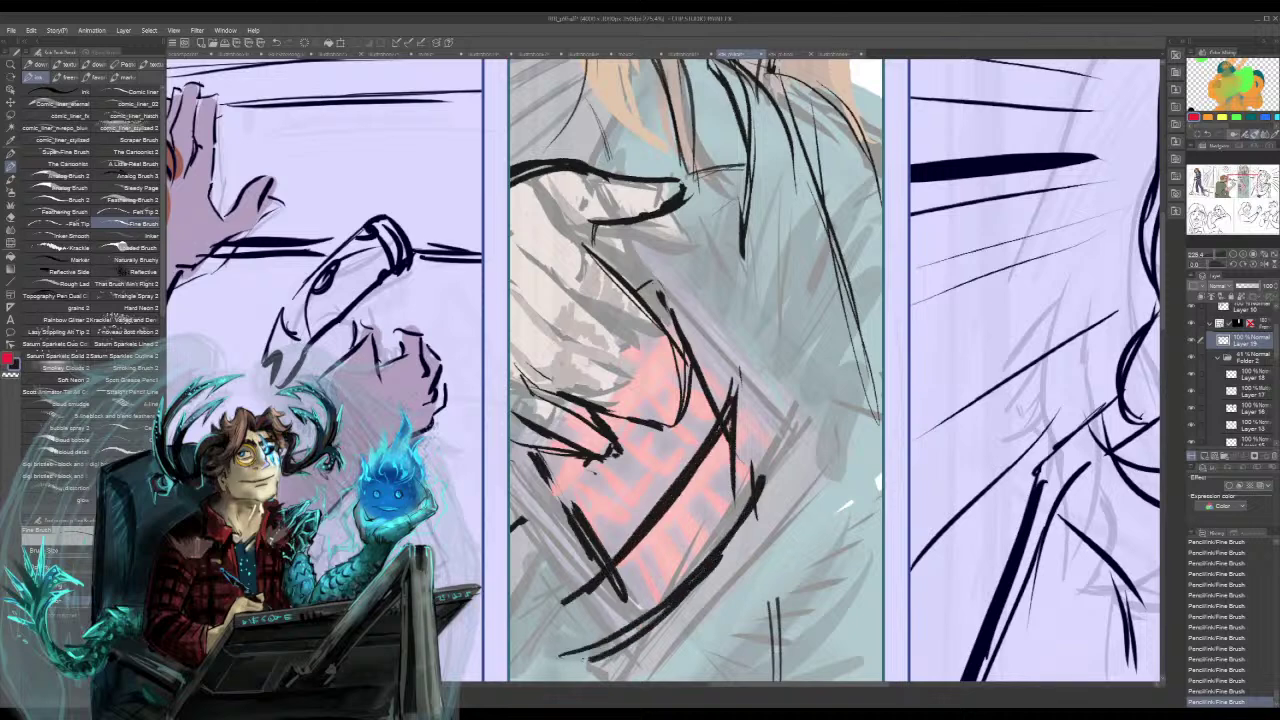
left_click_drag(582, 594, 530, 626)
left_click_drag(650, 512, 578, 590)
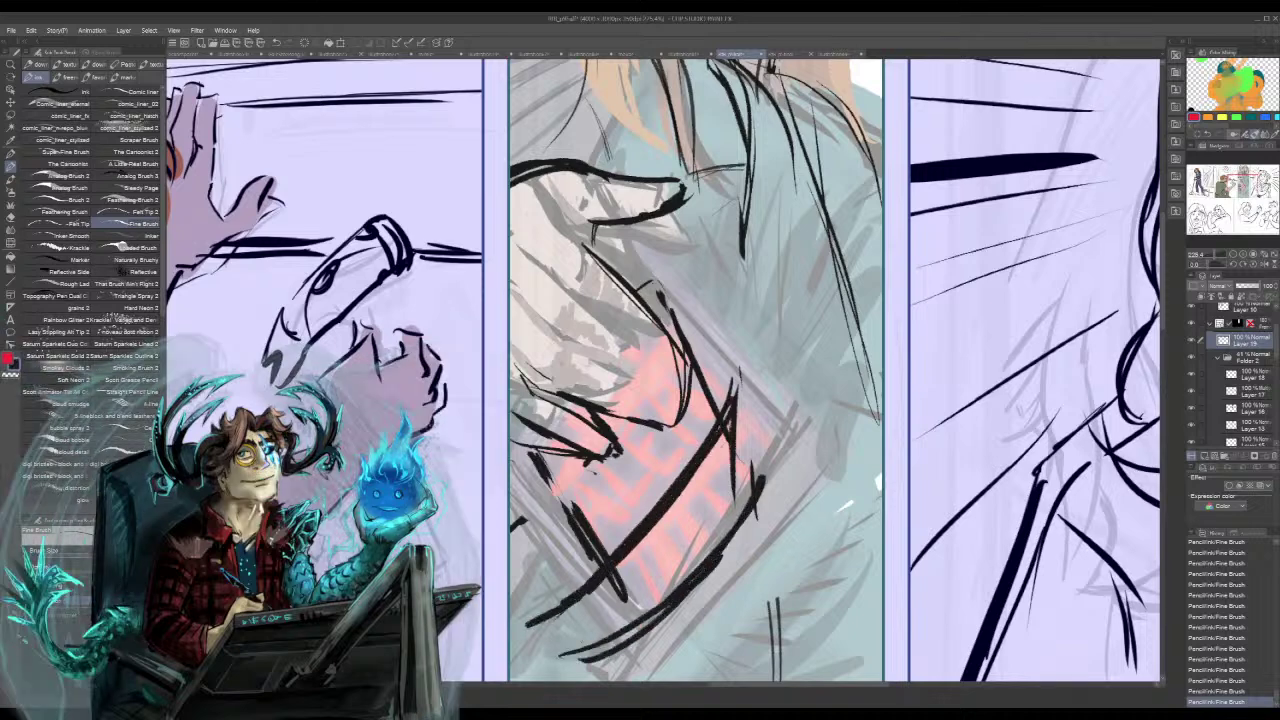
- Draw long bold coat fold lines running down past the sign to the panel's lower part
left_click_drag(750, 245, 824, 680)
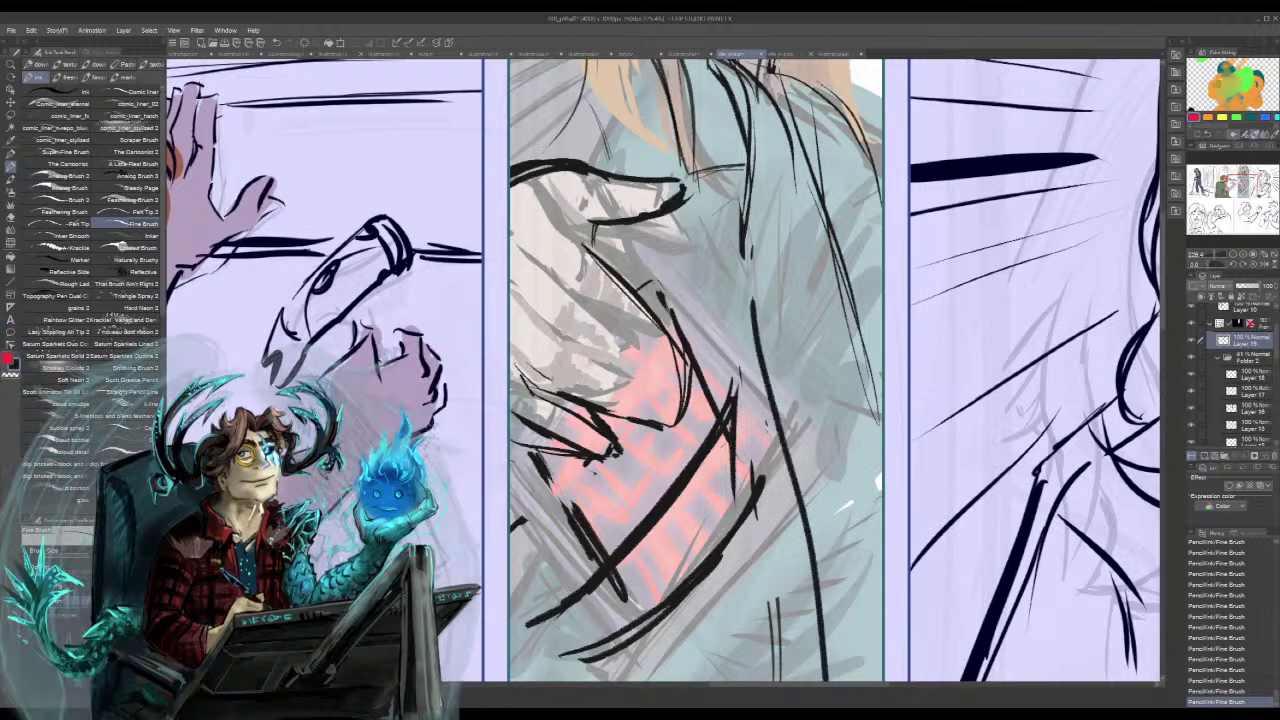
left_click_drag(768, 425, 795, 680)
mouse_move(766, 395)
left_mouse_down()
mouse_move(798, 505)
mouse_move(815, 680)
left_mouse_up()
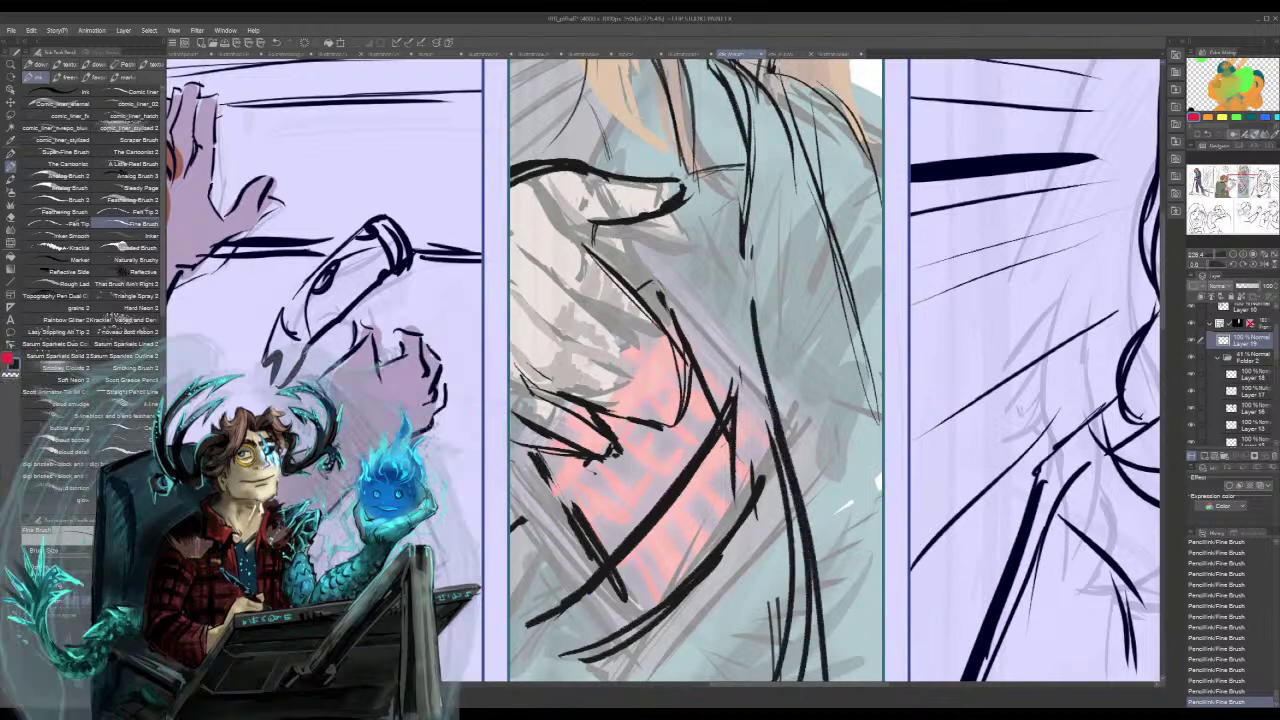
- Extend the coat's bold fold lines to the panel's lower border and add short fold marks beside them
mouse_move(790, 590)
left_mouse_down()
mouse_move(832, 298)
mouse_move(833, 309)
left_mouse_up()
left_click_drag(838, 364, 780, 504)
left_click_drag(780, 504, 836, 289)
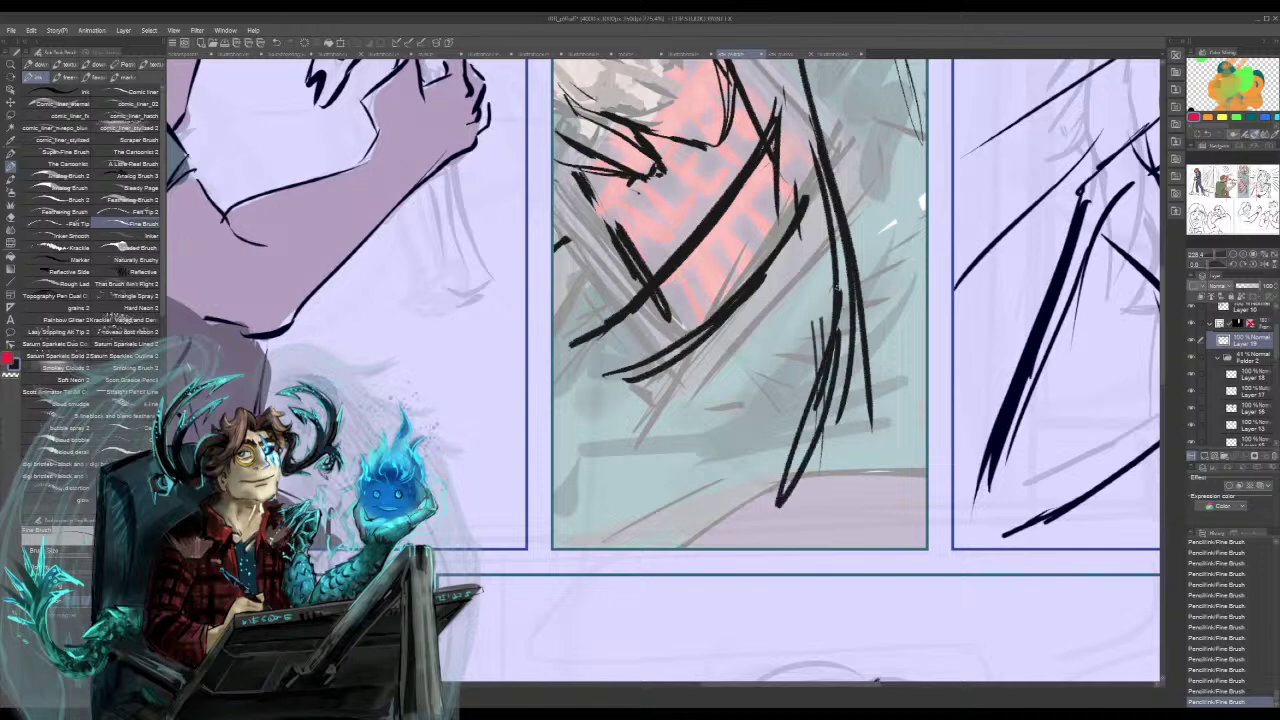
left_click_drag(824, 396, 754, 548)
mouse_move(862, 378)
left_mouse_down()
mouse_move(840, 484)
mouse_move(806, 548)
left_mouse_up()
left_click_drag(864, 410, 812, 546)
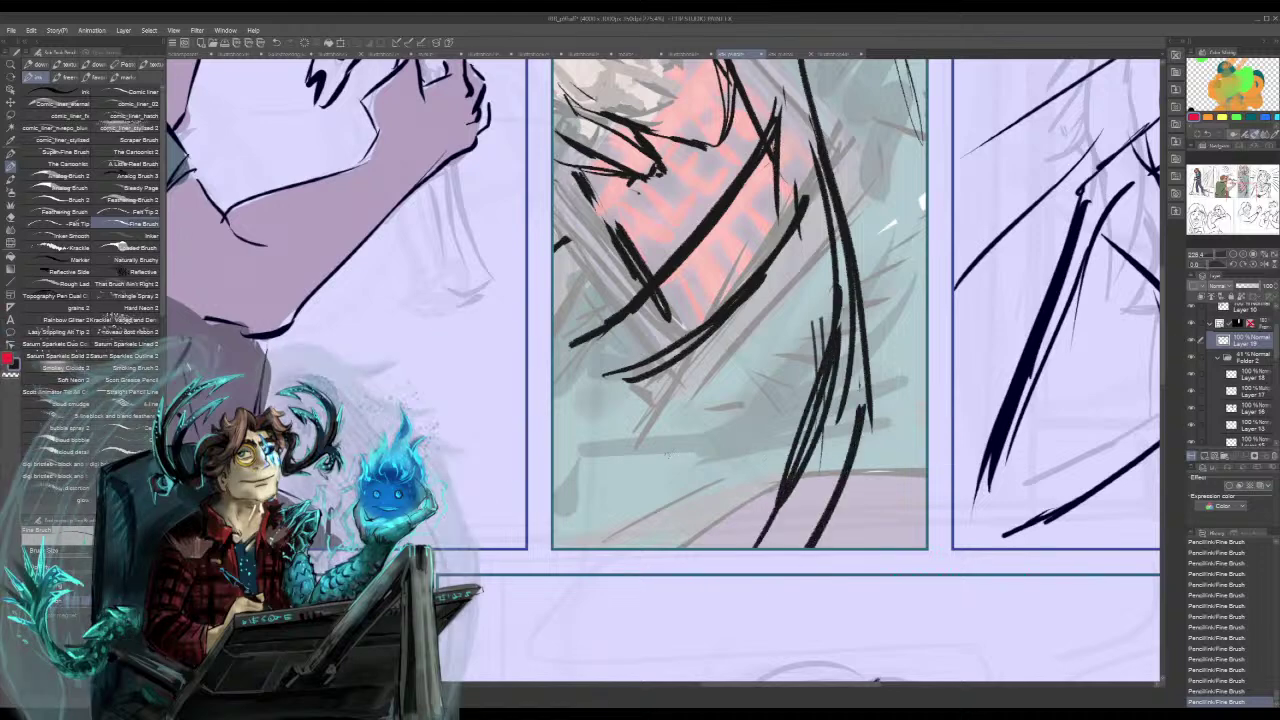
mouse_move(744, 406)
left_mouse_down()
mouse_move(696, 424)
mouse_move(686, 454)
left_mouse_up()
mouse_move(760, 374)
left_mouse_down()
mouse_move(724, 414)
mouse_move(744, 424)
left_mouse_up()
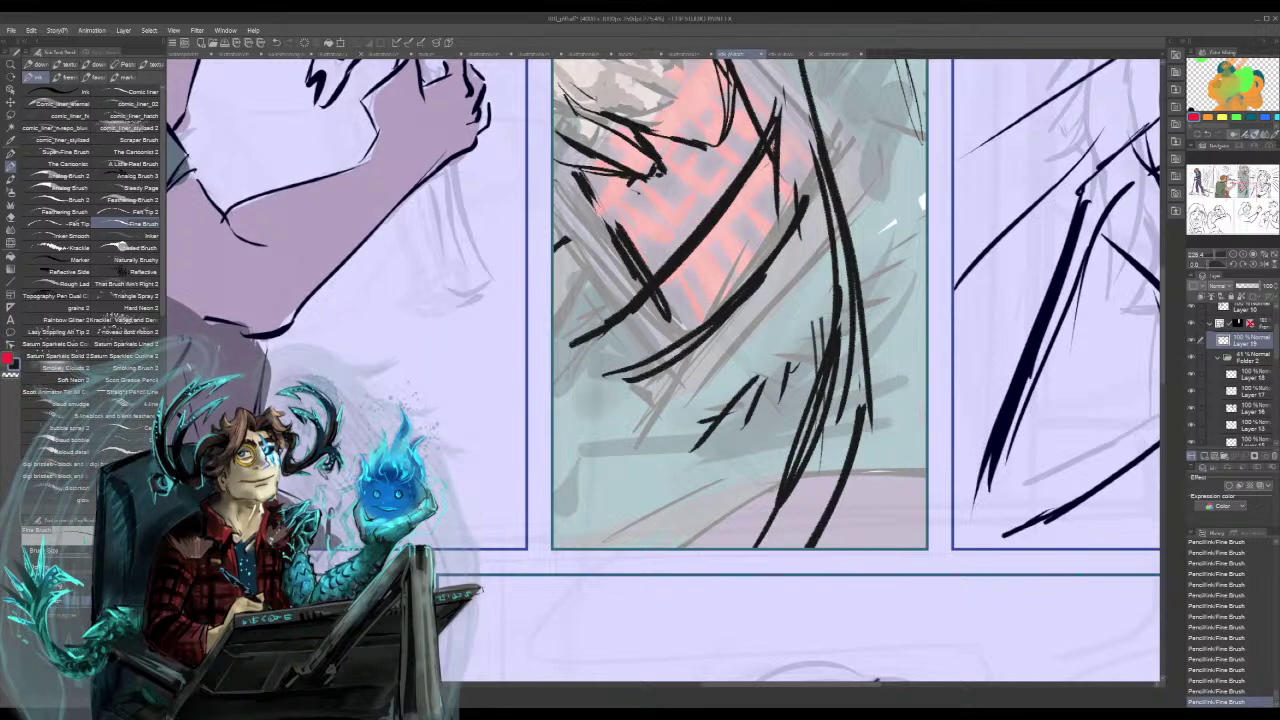
- Build up the sign's side edge below the lowest finger with parallel strokes
left_click_drag(574, 177, 637, 312)
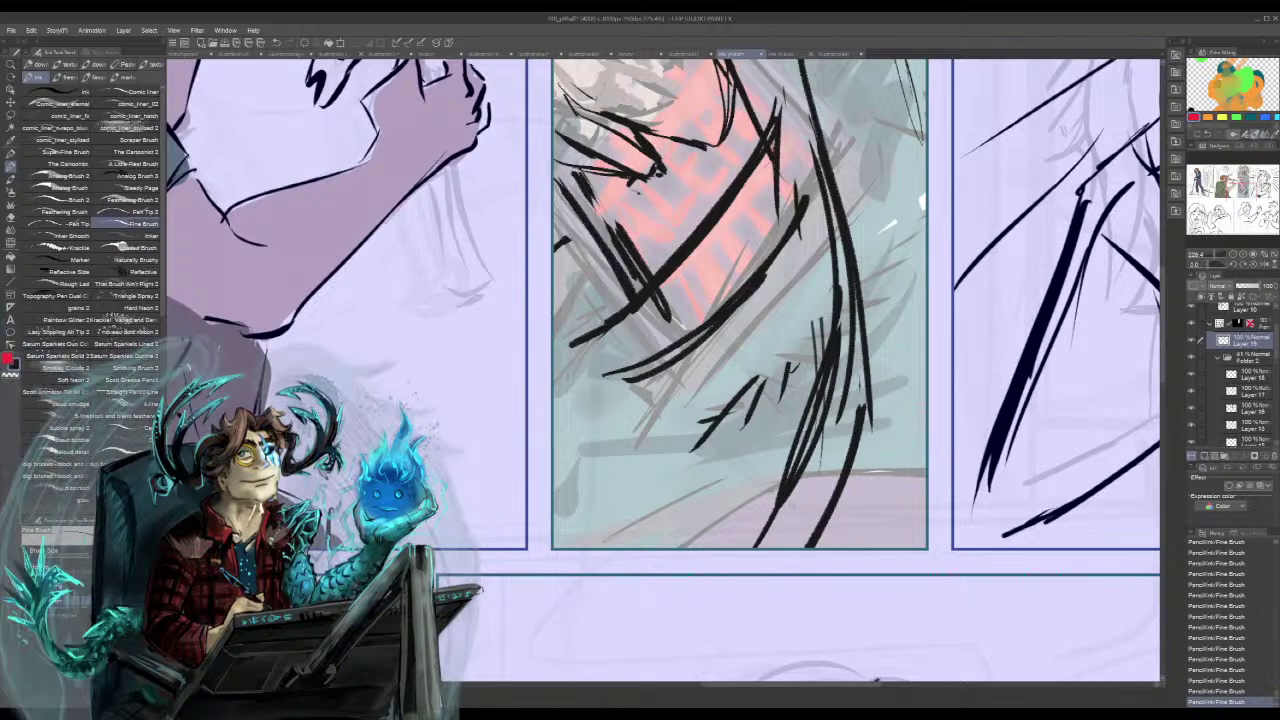
left_click_drag(754, 120, 738, 154)
left_click_drag(590, 178, 638, 254)
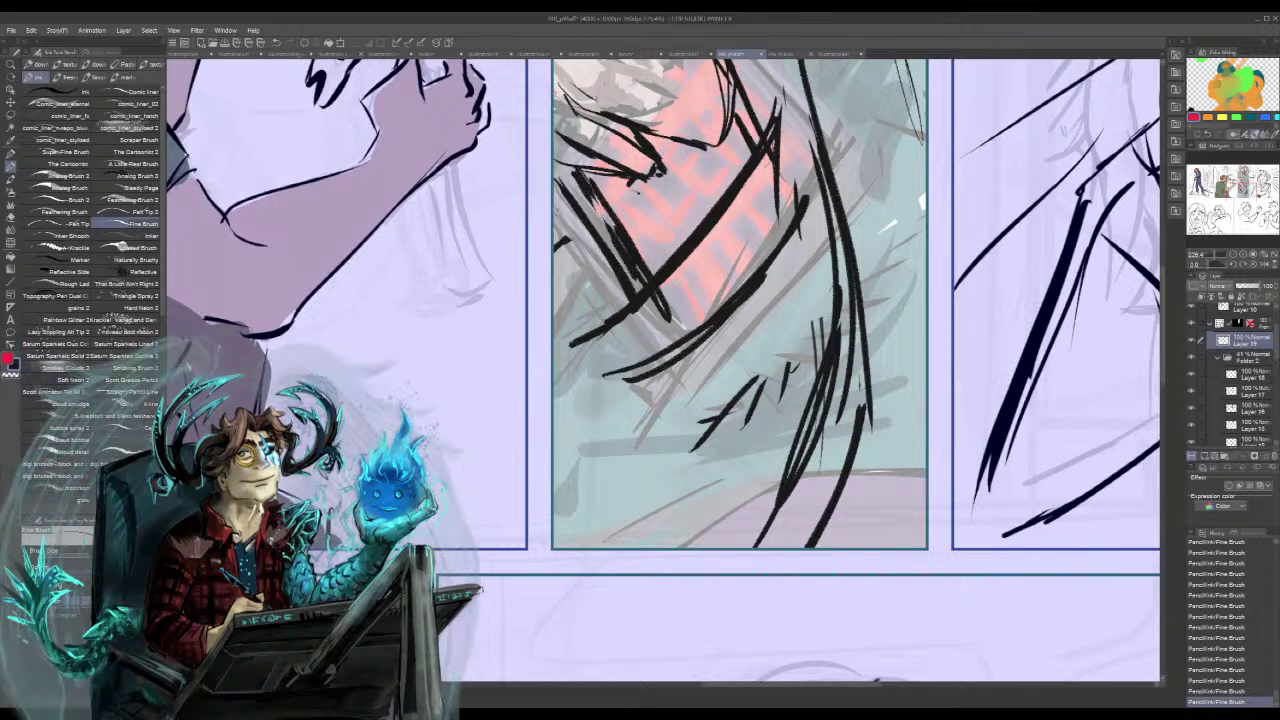
left_click_drag(556, 208, 622, 306)
left_click_drag(554, 186, 630, 314)
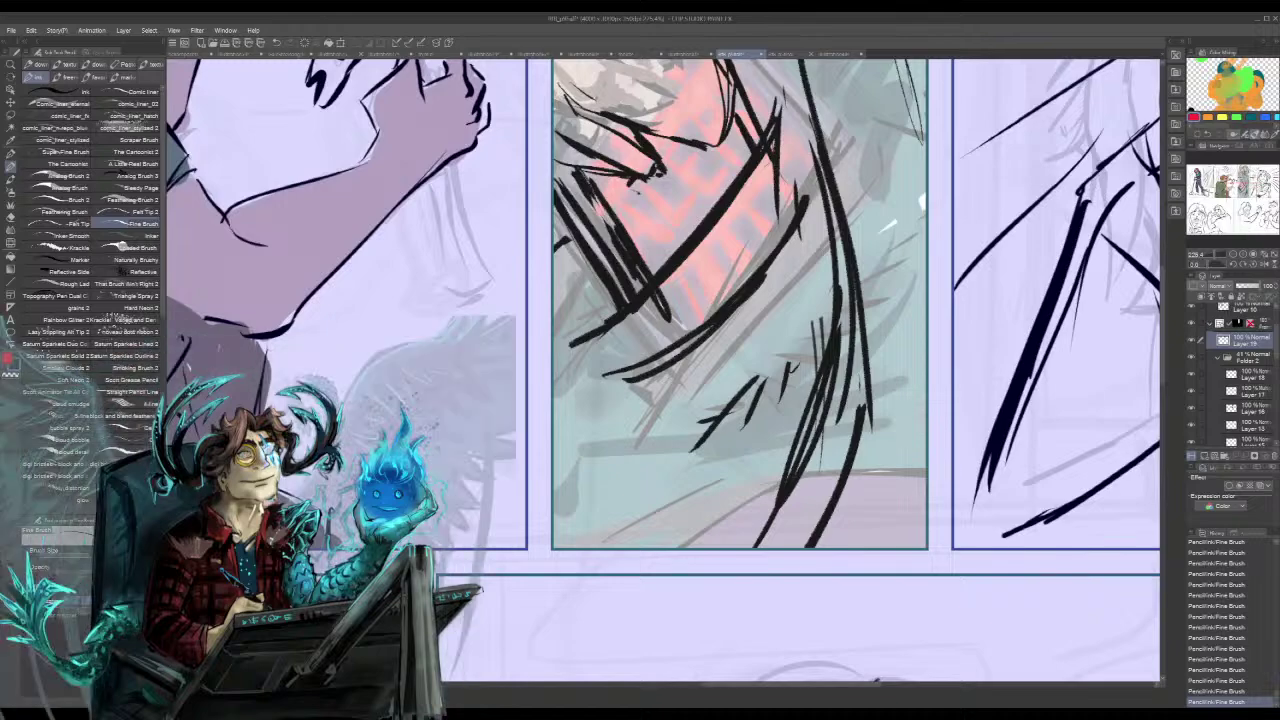
- Redefine the bent fingers gripping the sign with heavier contours and dark strokes at their tips
left_click_drag(600, 250, 957, 574)
left_click_drag(760, 400, 588, 334)
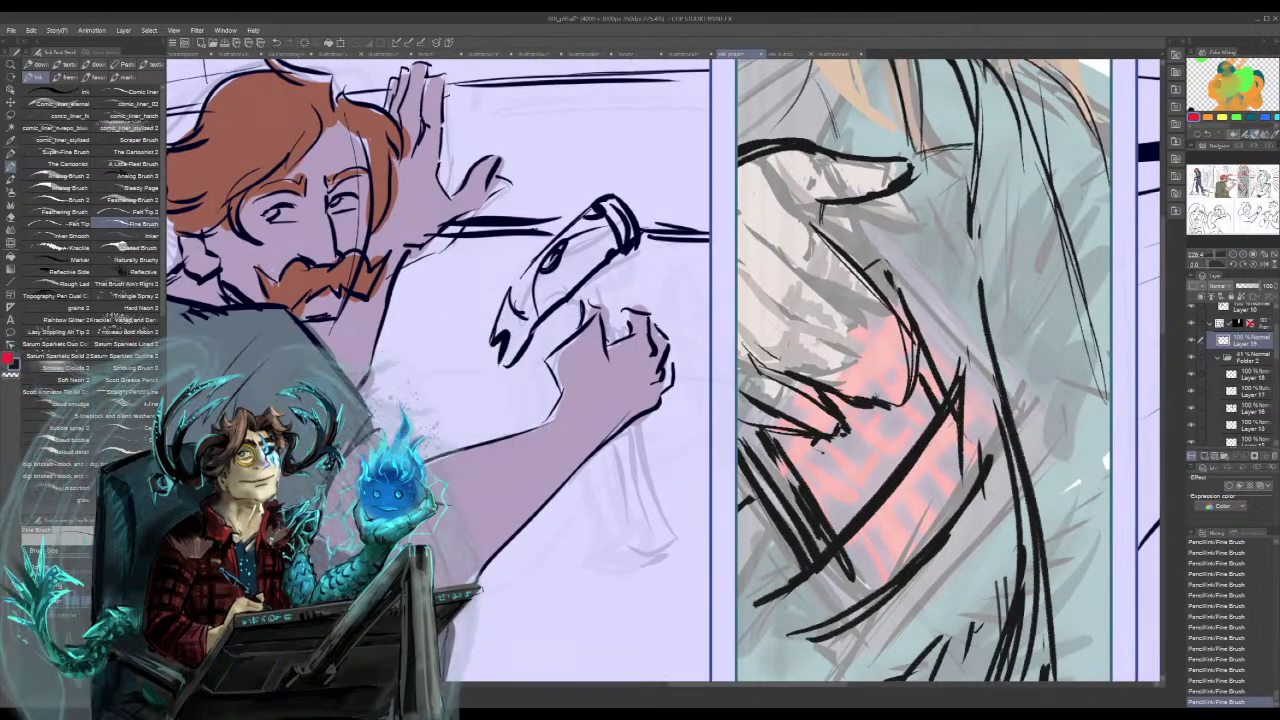
mouse_move(858, 367)
left_mouse_down()
mouse_move(930, 384)
mouse_move(903, 381)
left_mouse_up()
left_click_drag(882, 330, 930, 382)
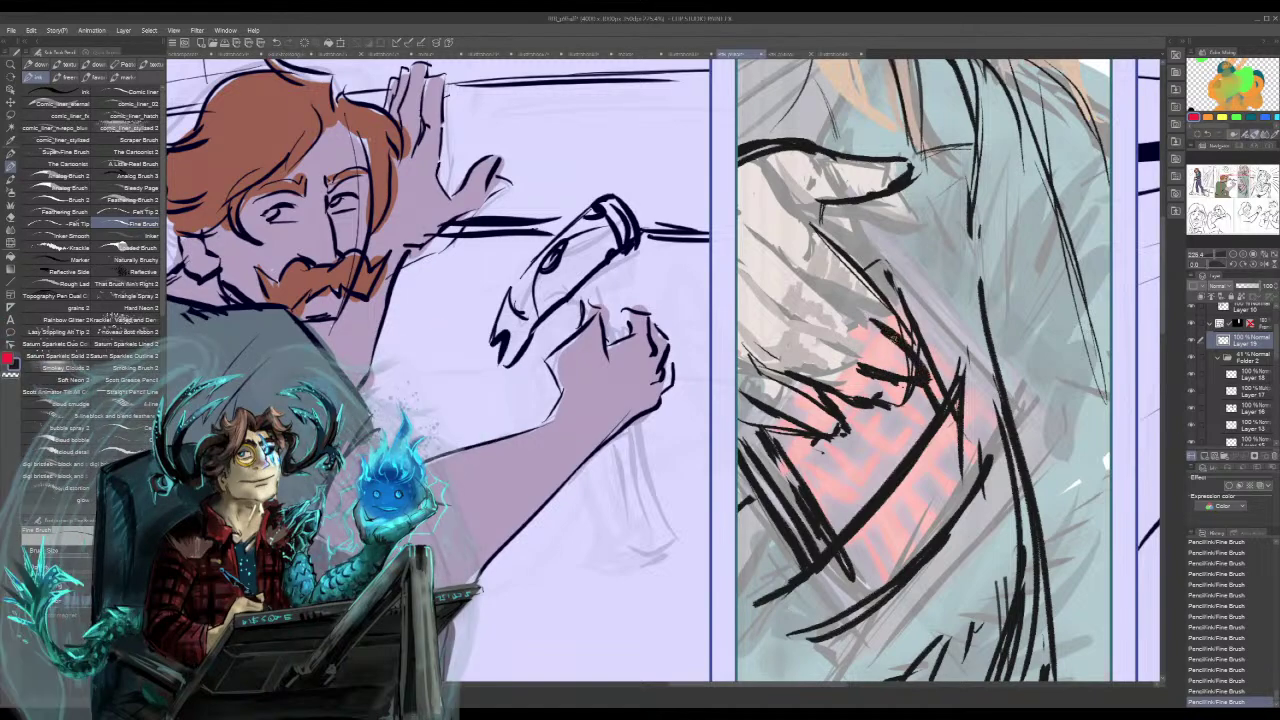
mouse_move(858, 314)
left_mouse_down()
mouse_move(896, 342)
mouse_move(926, 334)
left_mouse_up()
mouse_move(861, 266)
left_mouse_down()
mouse_move(924, 331)
mouse_move(906, 318)
left_mouse_up()
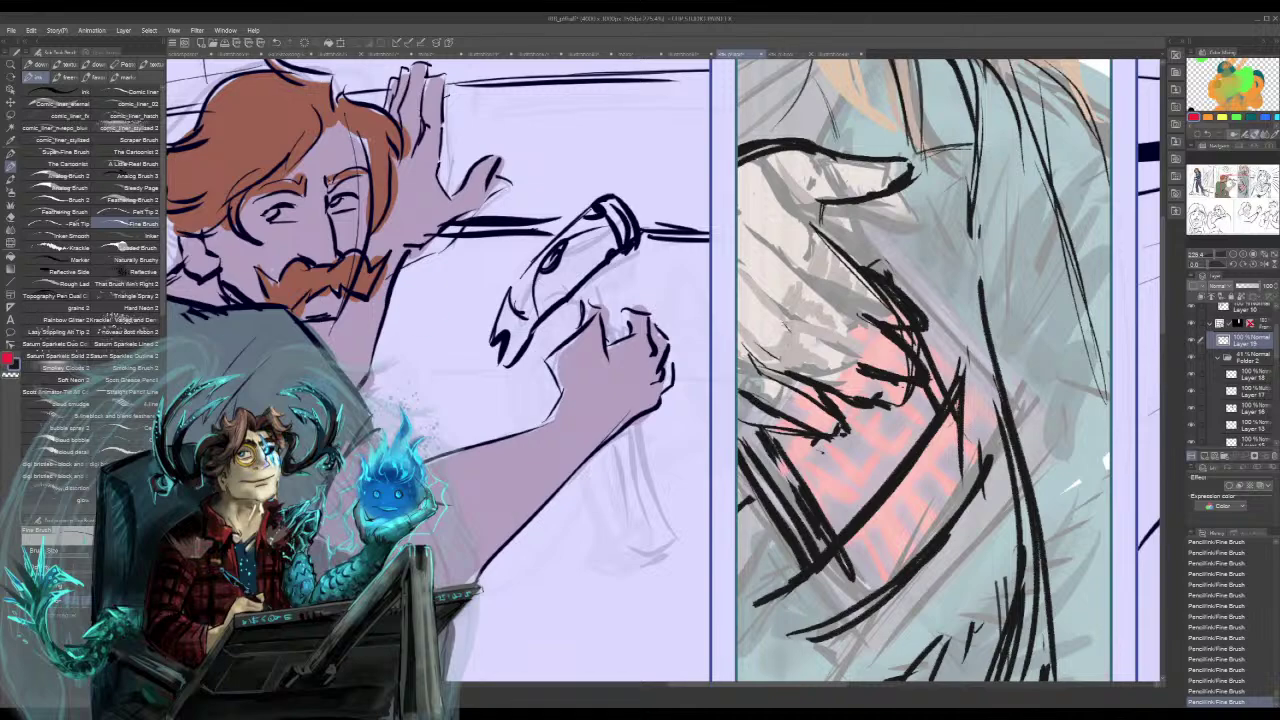
- Add small knuckle marks on the back of the hand and erase the pointing finger's outline
mouse_move(770, 317)
left_mouse_down()
mouse_move(786, 328)
mouse_move(778, 370)
left_mouse_up()
mouse_move(784, 289)
left_mouse_down()
mouse_move(818, 282)
mouse_move(884, 333)
mouse_move(934, 341)
left_mouse_up()
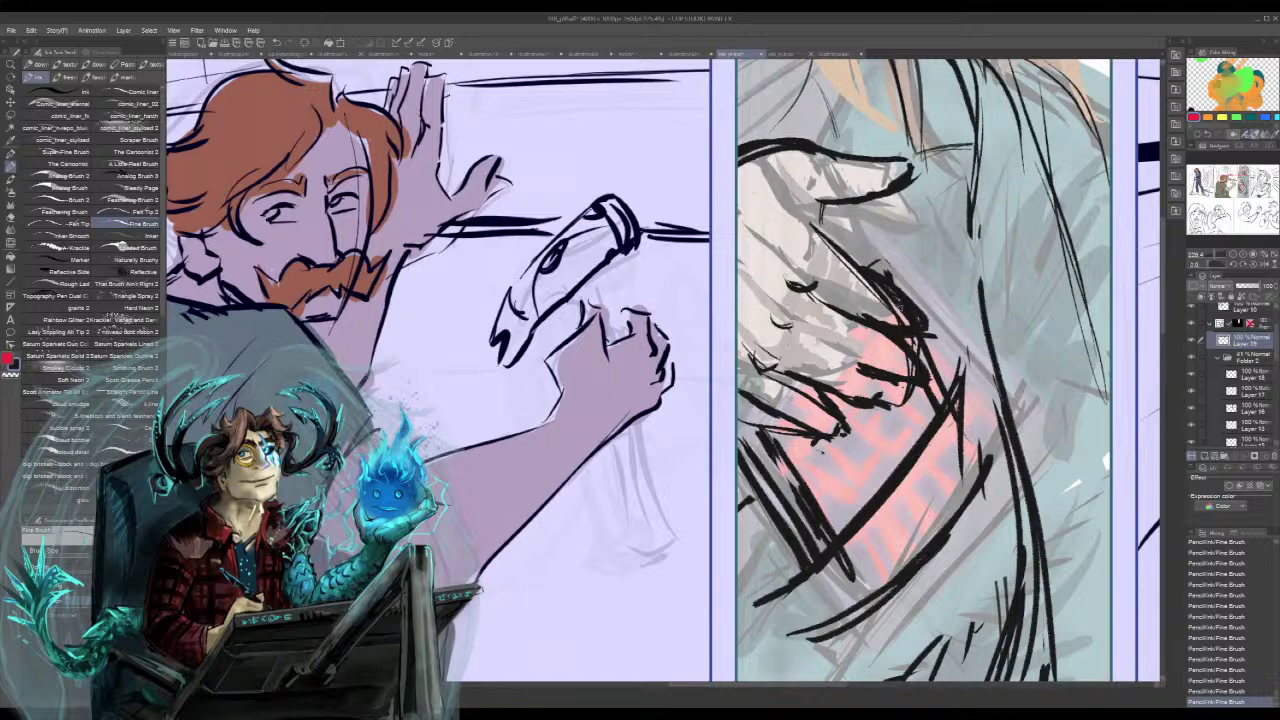
mouse_move(892, 302)
left_mouse_down()
mouse_move(795, 212)
mouse_move(797, 178)
mouse_move(831, 162)
left_mouse_up()
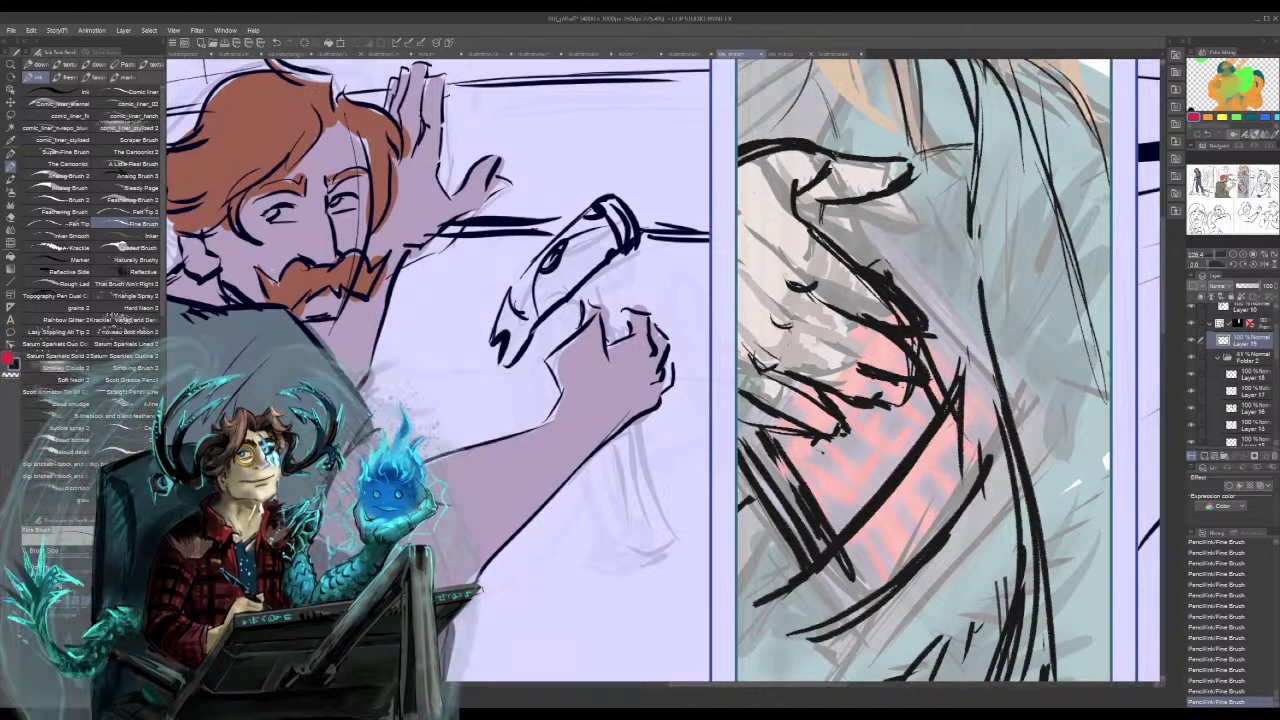
left_click_drag(896, 189, 836, 168)
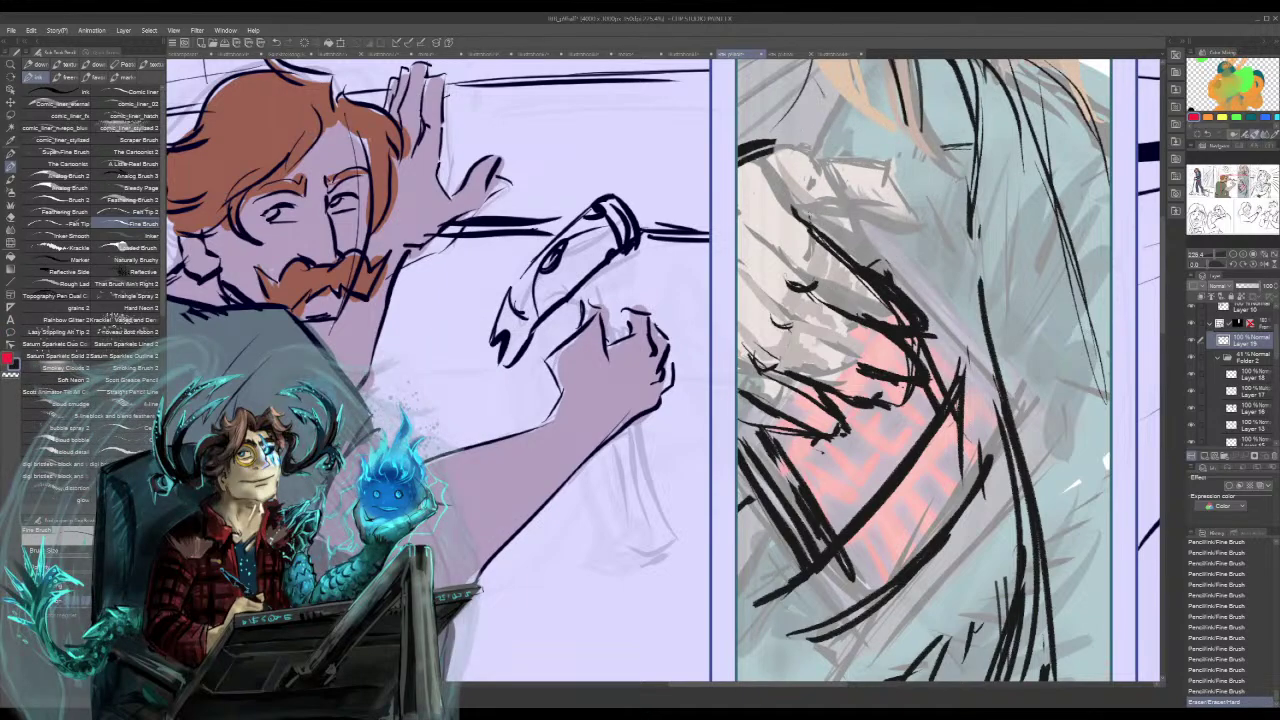
- Try redrawing the pointing finger at a raised angle, and undo the strokes
left_click_drag(808, 217, 845, 190)
mouse_move(822, 200)
left_mouse_down()
mouse_move(840, 192)
mouse_move(823, 168)
mouse_move(864, 151)
left_mouse_up()
left_click_drag(856, 158, 886, 138)
mouse_move(779, 134)
left_mouse_down()
mouse_move(887, 123)
mouse_move(850, 120)
left_mouse_up()
left_click_drag(835, 122, 890, 123)
left_click_drag(862, 119, 893, 125)
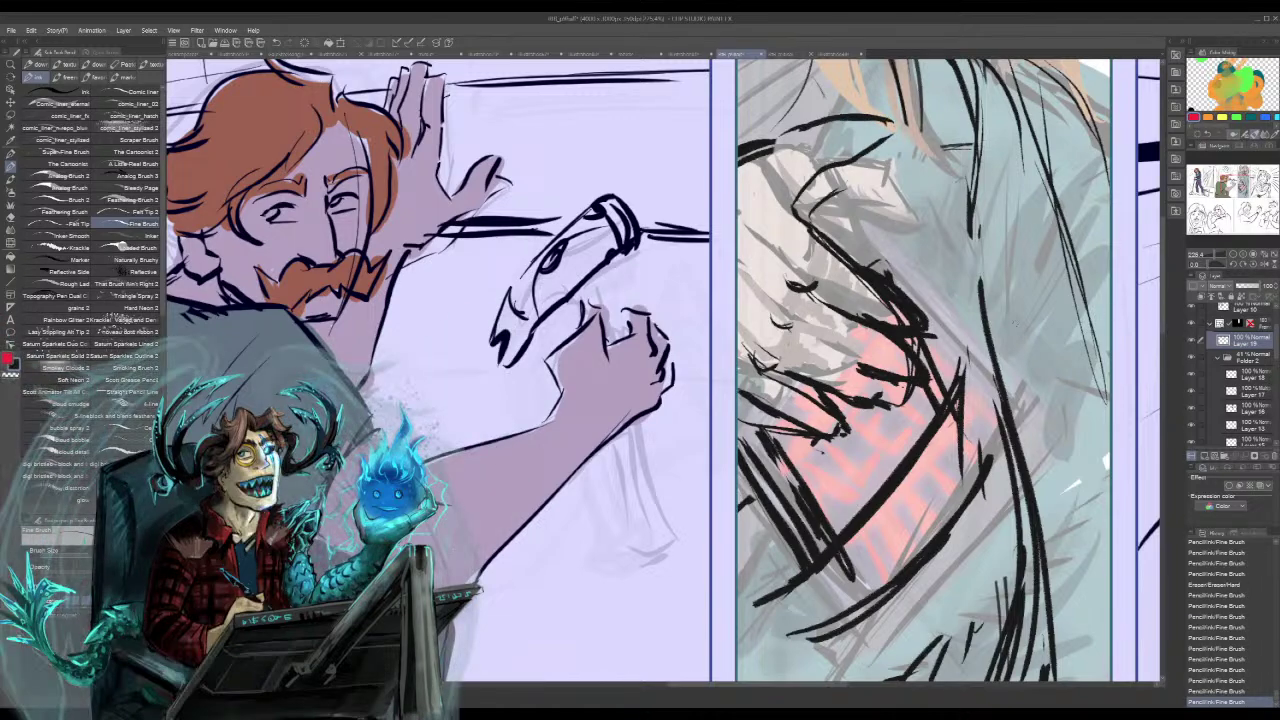
key("ctrl+z")
key("ctrl+z")
key("ctrl+z")
key("ctrl+z")
key("ctrl+z")
key("ctrl+z")
key("ctrl+z")
key("ctrl+z")
key("ctrl+z")
key("ctrl+z")
key("ctrl+z")
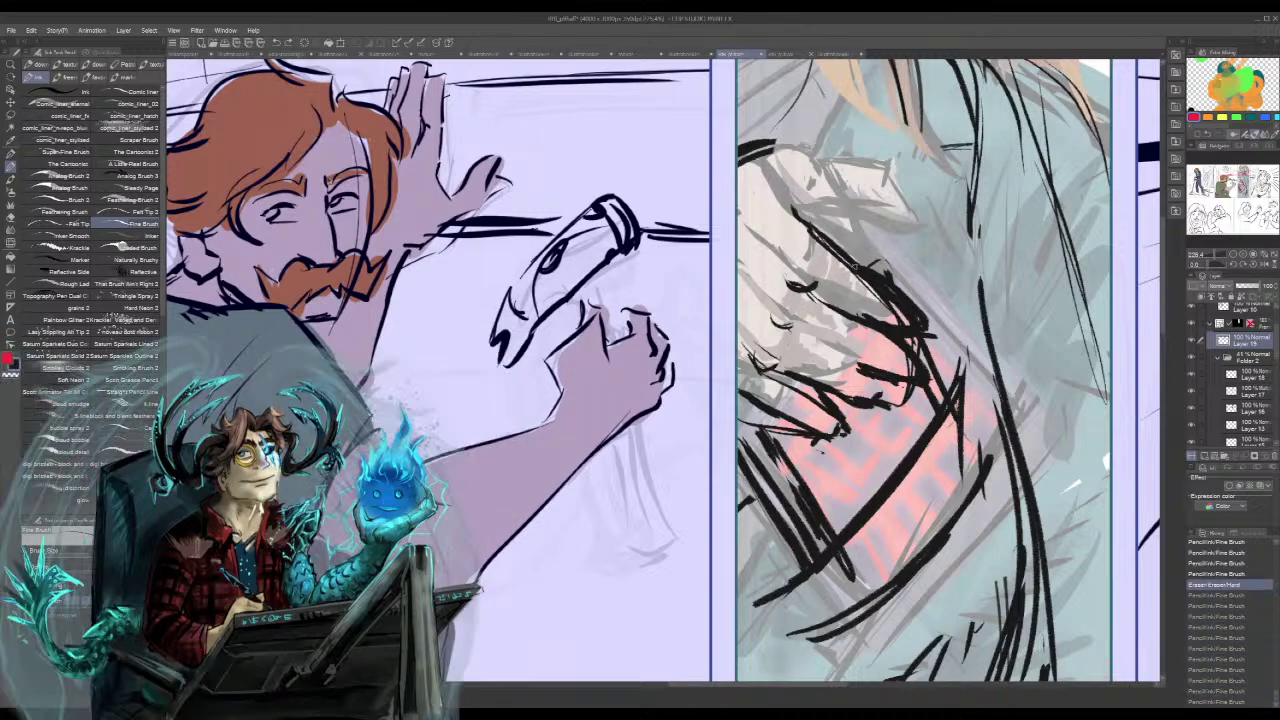
- Redraw the pointing finger as a long extended shape with a rounded tip and a crease at its base
mouse_move(800, 222)
left_mouse_down()
mouse_move(924, 172)
mouse_move(936, 154)
mouse_move(931, 170)
mouse_move(868, 156)
mouse_move(738, 174)
left_mouse_up()
left_click_drag(760, 156, 812, 152)
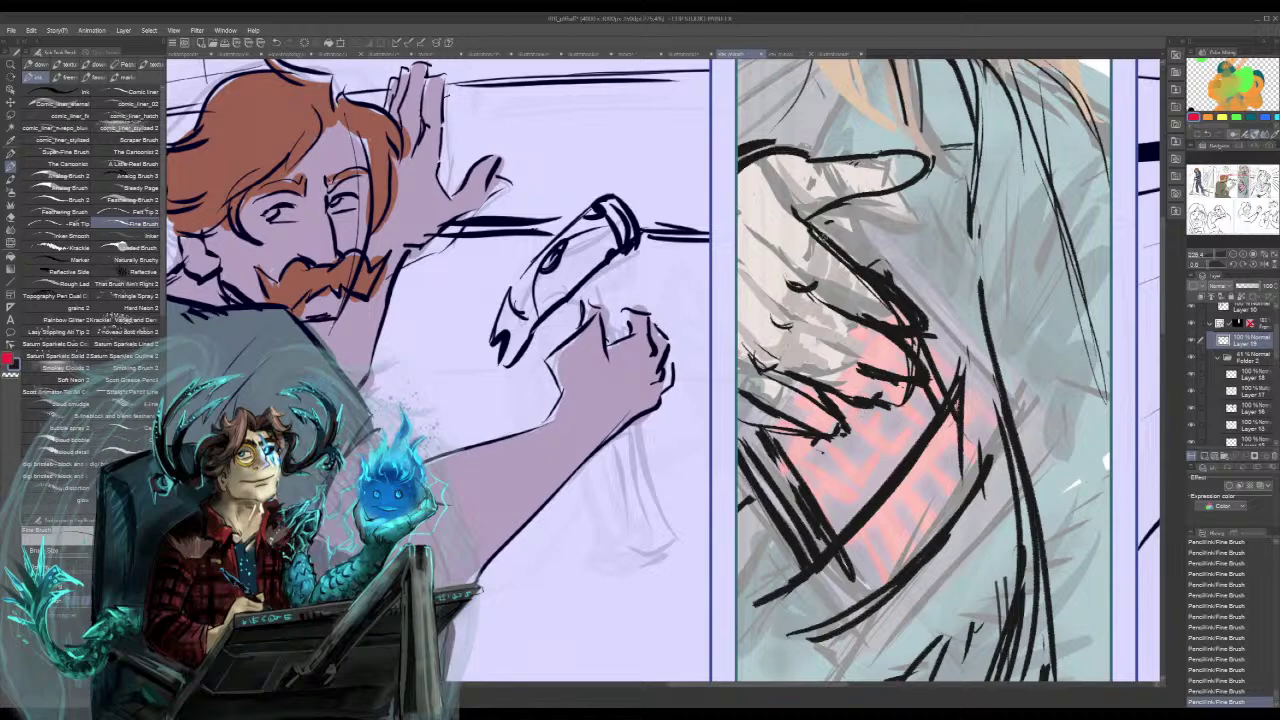
left_click_drag(794, 186, 810, 222)
left_click_drag(782, 175, 796, 190)
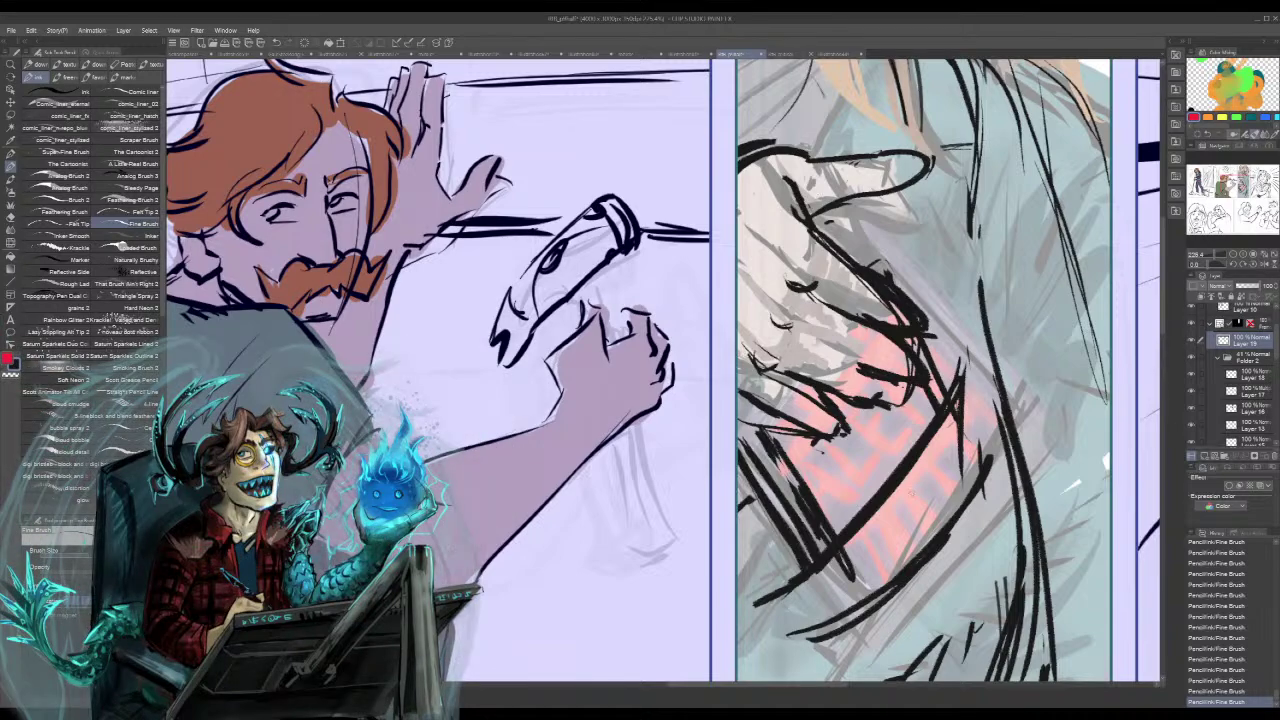
- Erase the lowest finger's lines over the sign and redraw its contours along the sign's upper part
left_click_drag(738, 380, 766, 405)
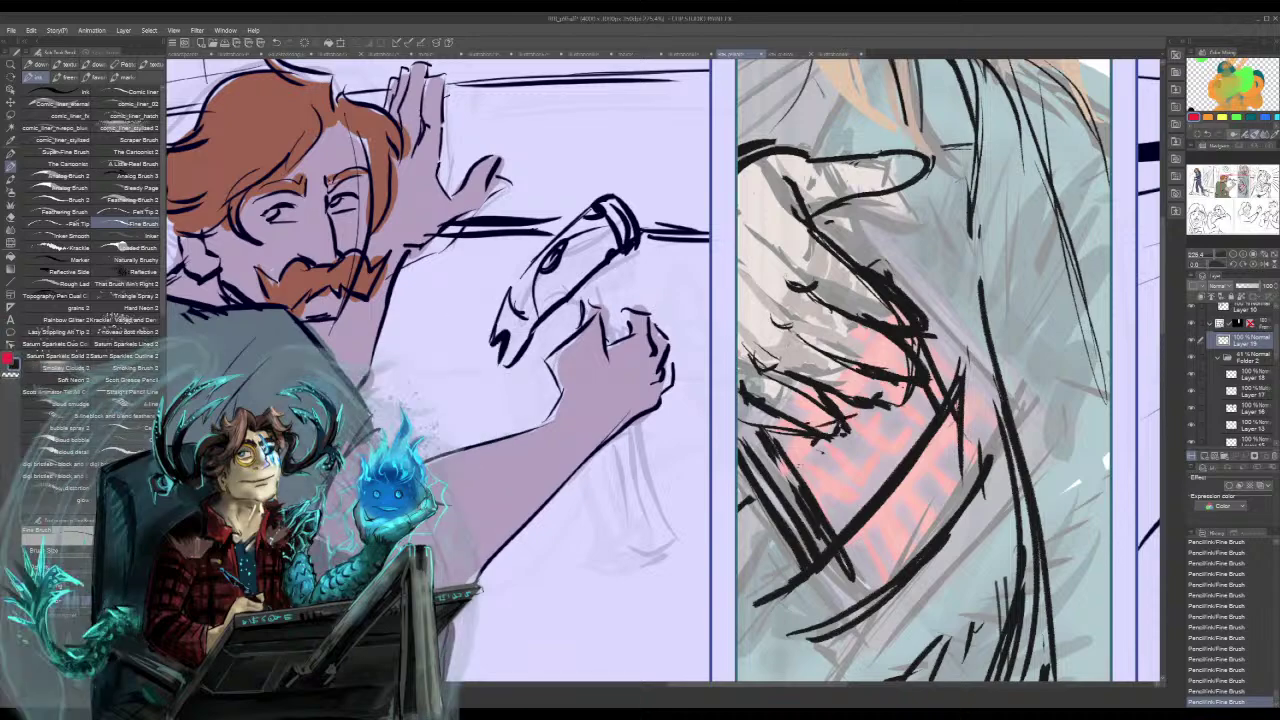
key("ctrl+z")
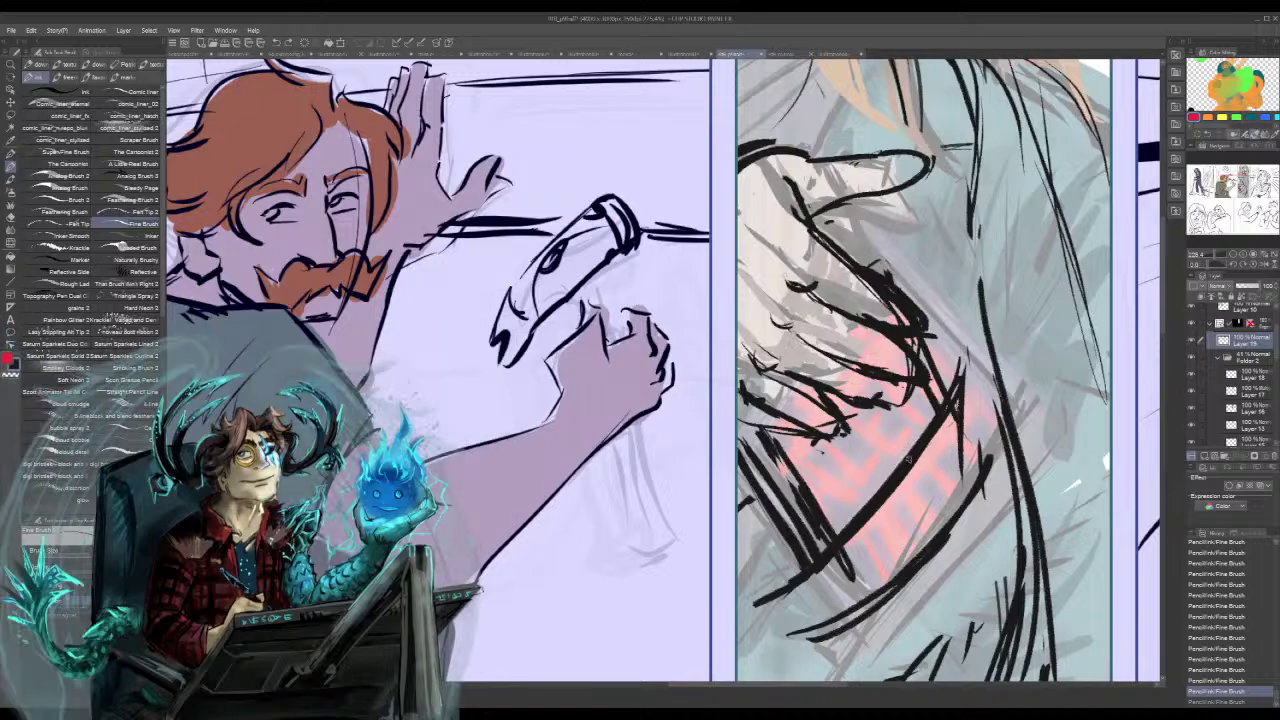
left_click_drag(900, 280, 868, 625)
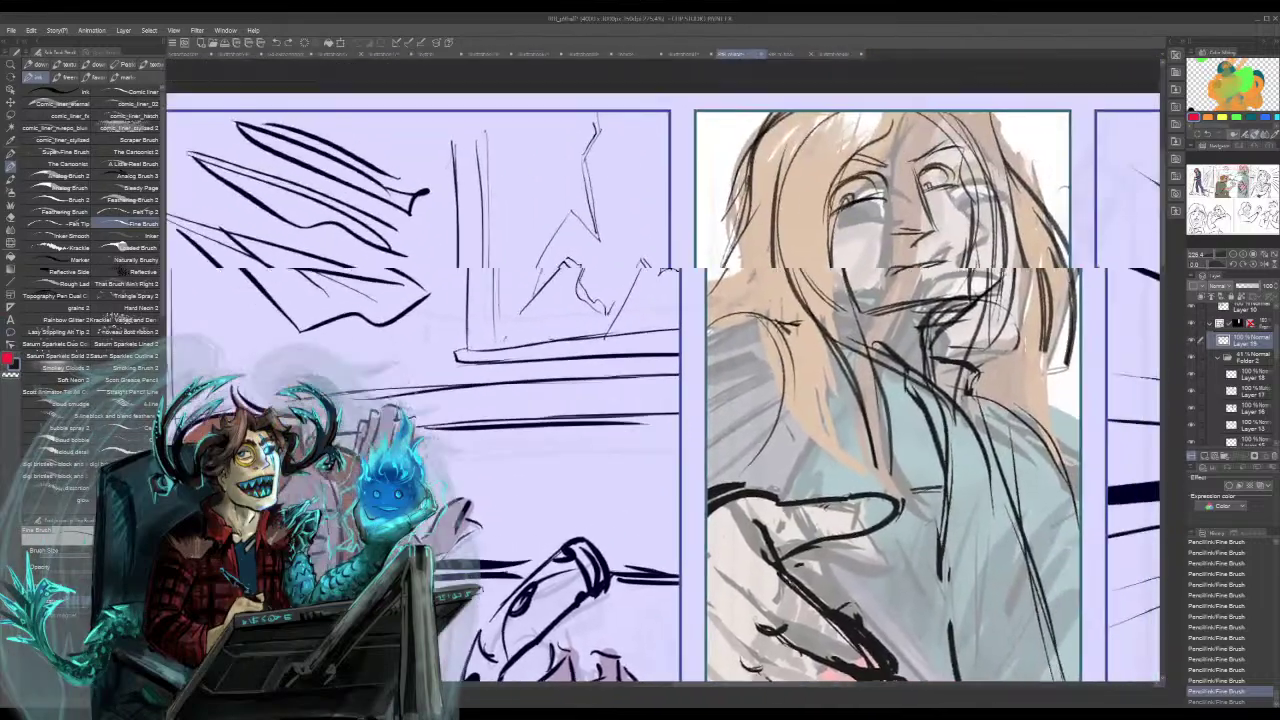
left_click_drag(700, 560, 764, 155)
mouse_move(870, 366)
left_mouse_down()
mouse_move(824, 384)
mouse_move(874, 358)
left_mouse_up()
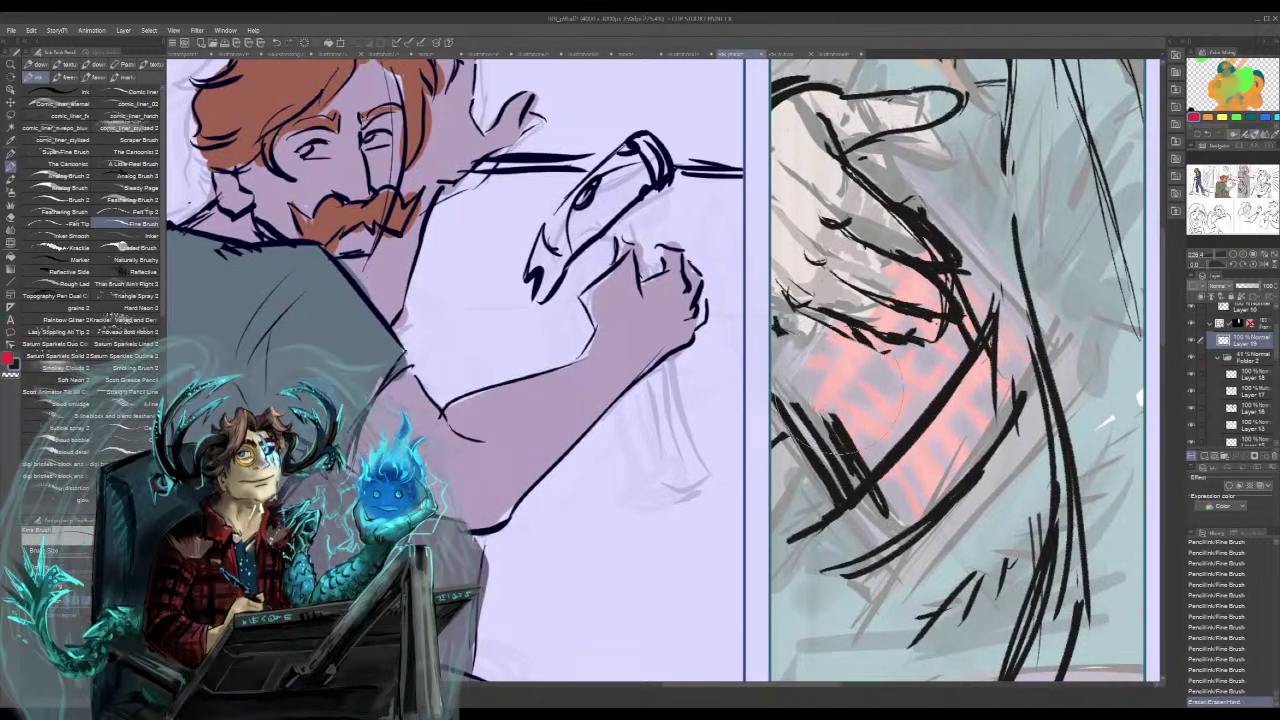
left_click_drag(786, 342, 872, 338)
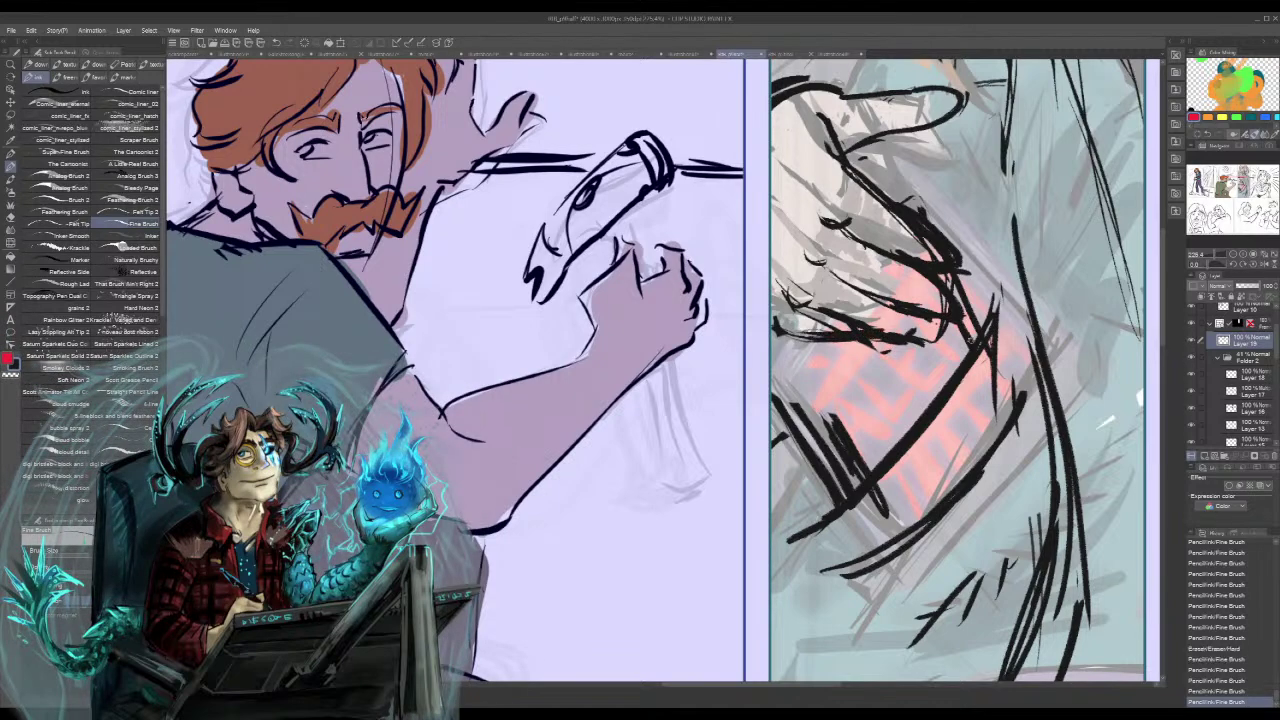
left_click_drag(772, 304, 794, 334)
mouse_move(782, 327)
left_mouse_down()
mouse_move(948, 343)
mouse_move(974, 331)
left_mouse_up()
- Draw the sign's corner and curved edge lines beneath the lowest finger, darkening its side edge
left_click_drag(808, 359, 839, 419)
key("ctrl+z")
mouse_move(812, 344)
left_mouse_down()
mouse_move(852, 388)
mouse_move(854, 374)
mouse_move(852, 436)
left_mouse_up()
left_click_drag(846, 426, 864, 458)
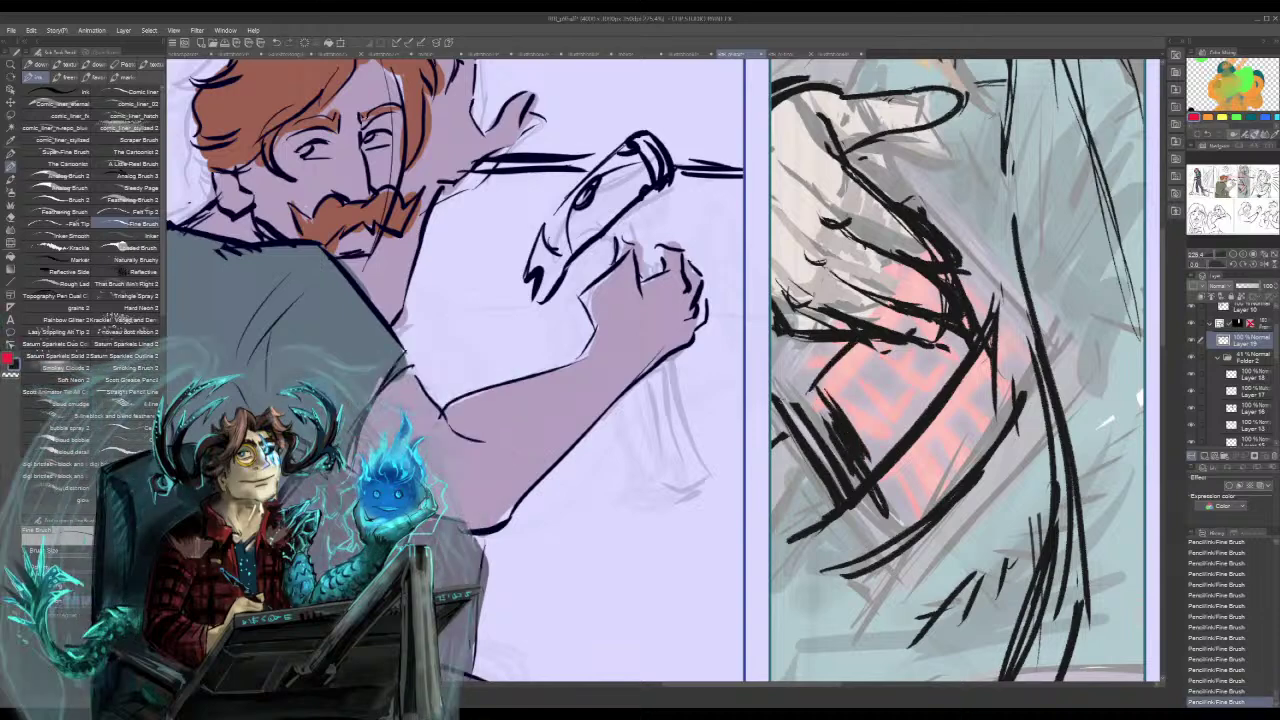
mouse_move(782, 342)
left_mouse_down()
mouse_move(828, 382)
mouse_move(798, 408)
left_mouse_up()
mouse_move(795, 338)
left_mouse_down()
mouse_move(776, 388)
mouse_move(796, 396)
mouse_move(786, 348)
left_mouse_up()
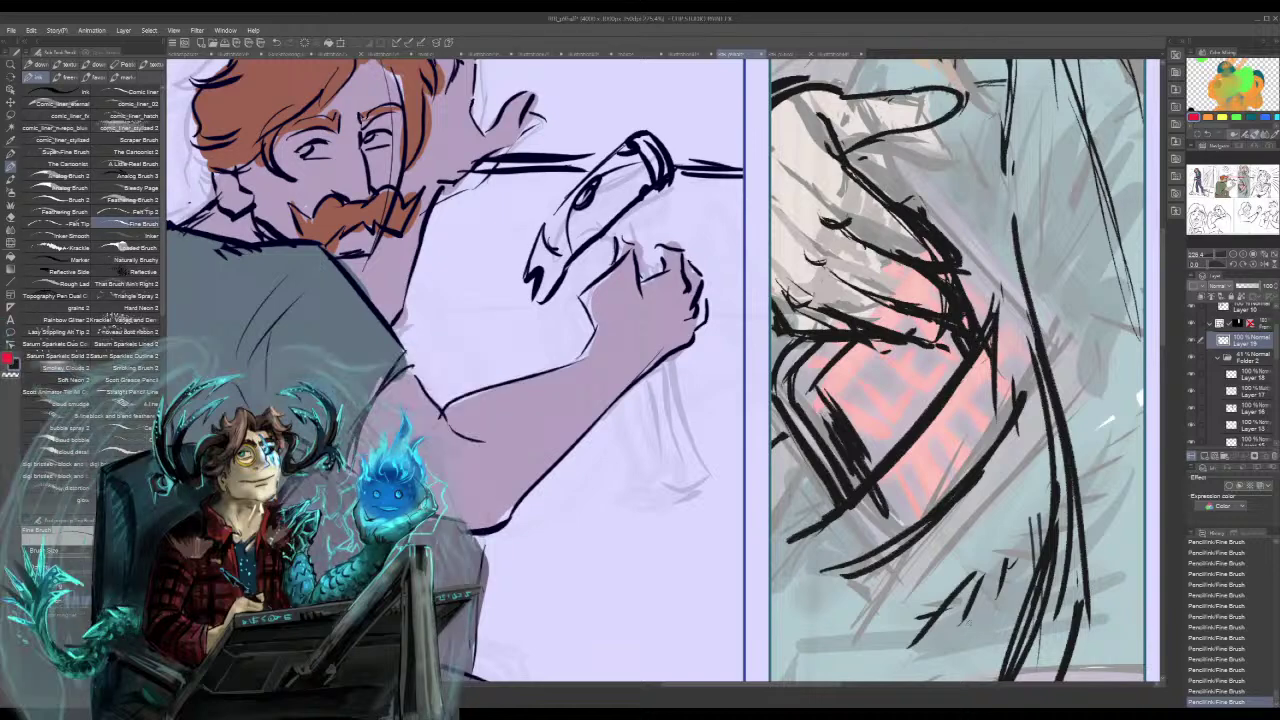
- Join the upper and lower parts of the long coat fold line beside the hand with overlapping strokes
left_click_drag(1002, 142, 1024, 274)
left_click_drag(1004, 120, 1018, 240)
left_click_drag(1008, 96, 1022, 238)
- Make the bold line-drawing layer of the shocked character's panel active, checking it by hiding and showing it
mouse_move(900, 270)
left_mouse_down()
mouse_move(933, 338)
mouse_move(947, 608)
mouse_move(752, 350)
mouse_move(698, 171)
left_mouse_up()
left_click_drag(1242, 191, 1238, 193)
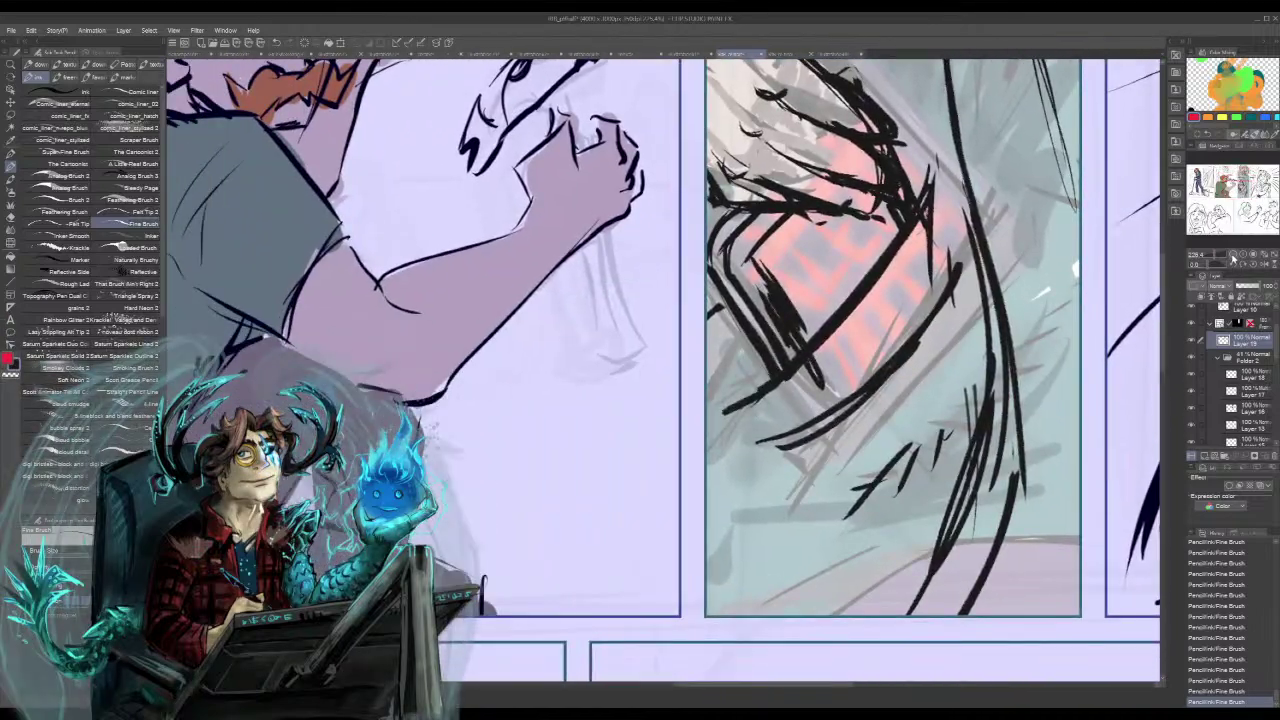
left_click(1214, 256)
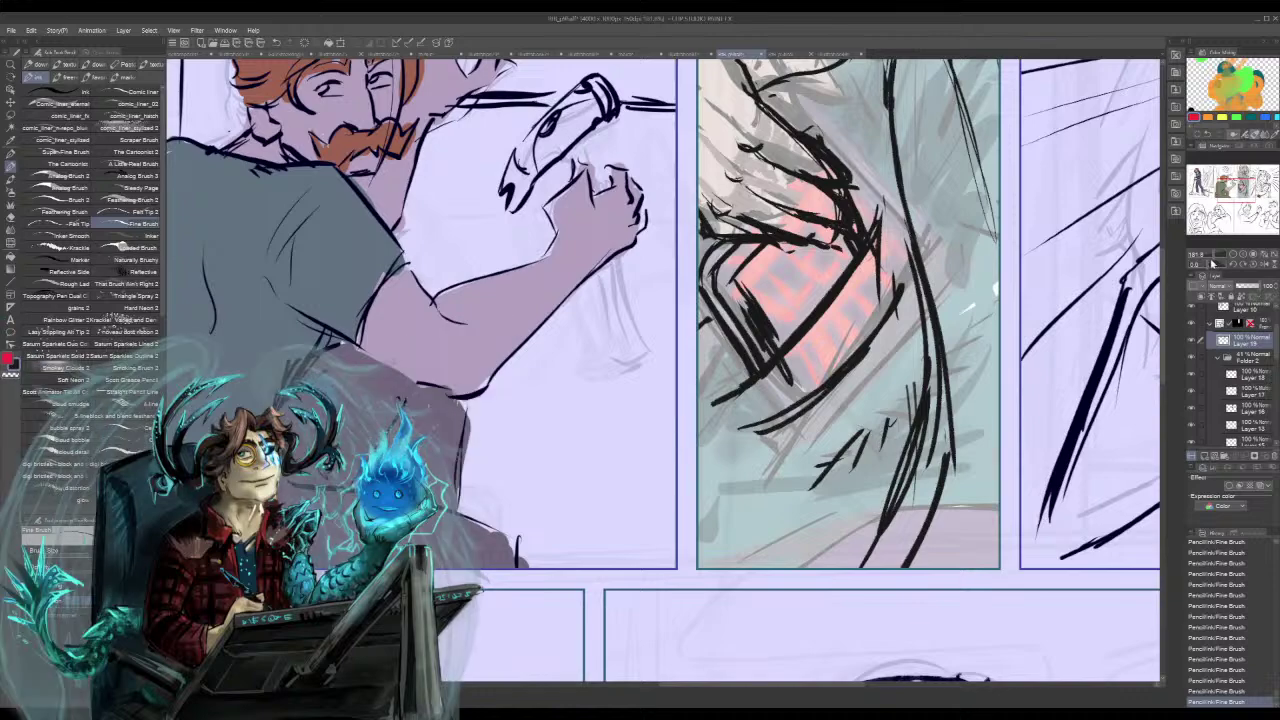
left_click(1210, 256)
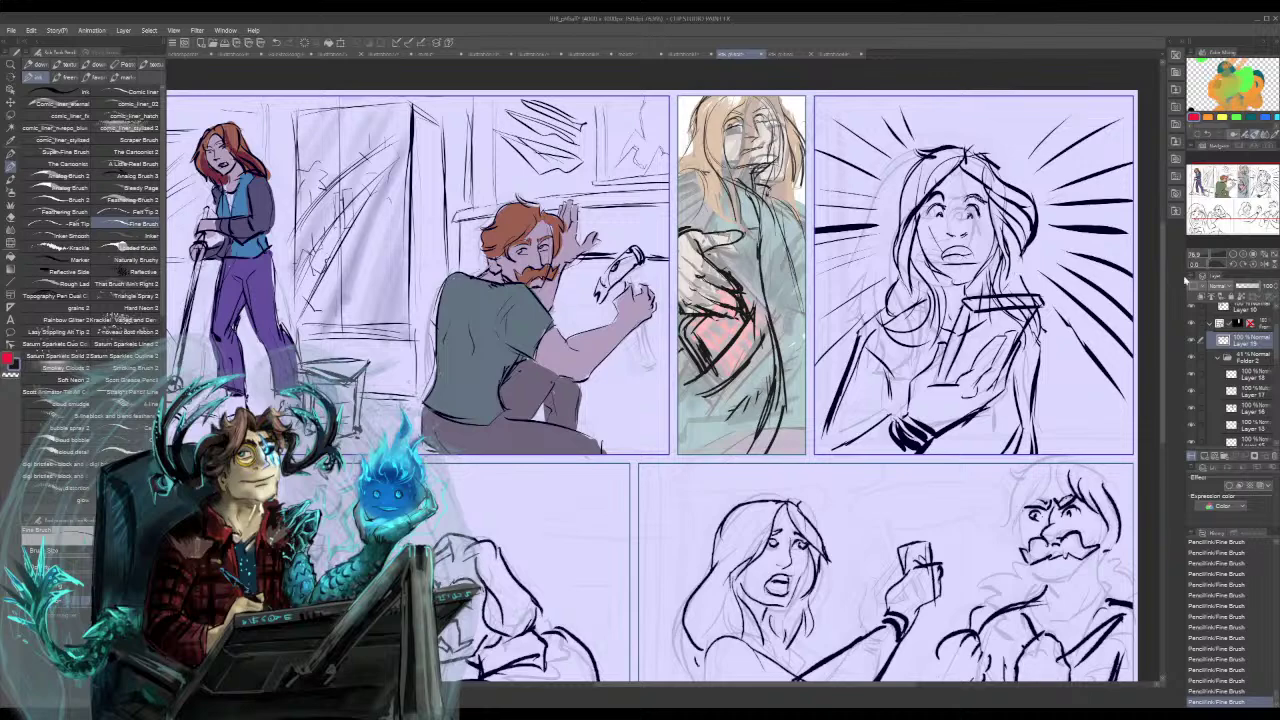
left_click(1217, 327)
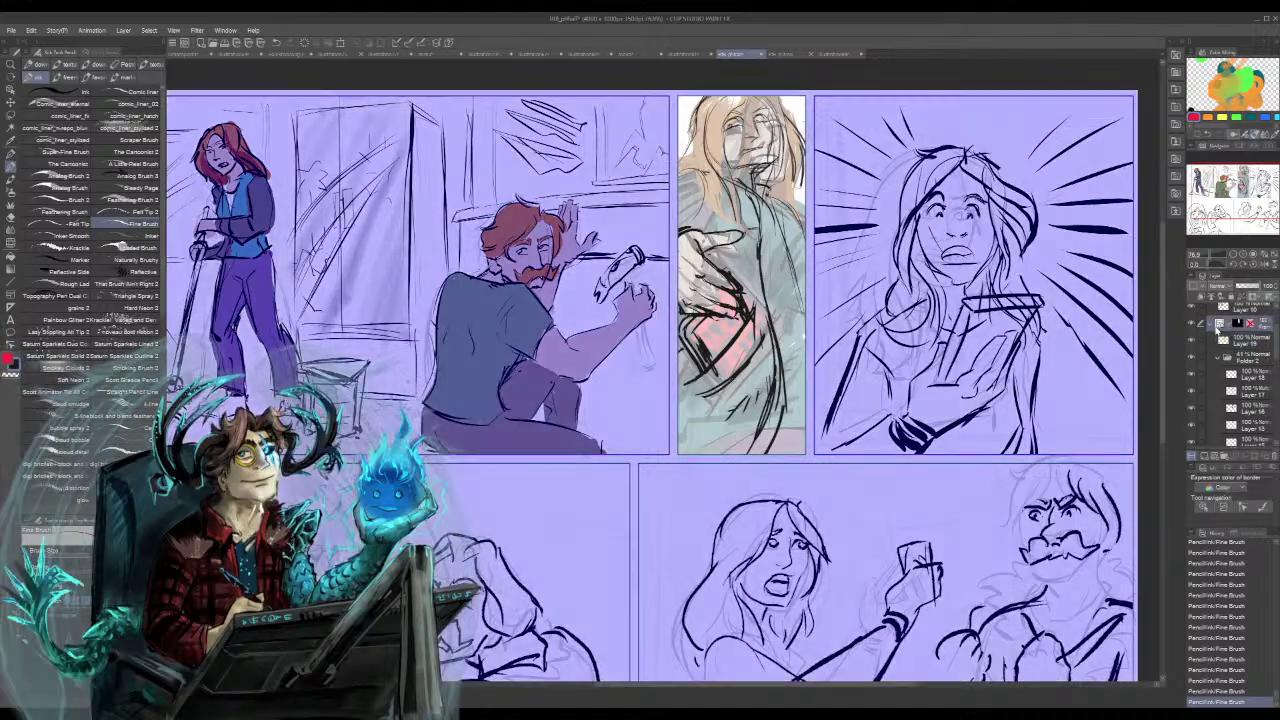
left_click(1214, 343)
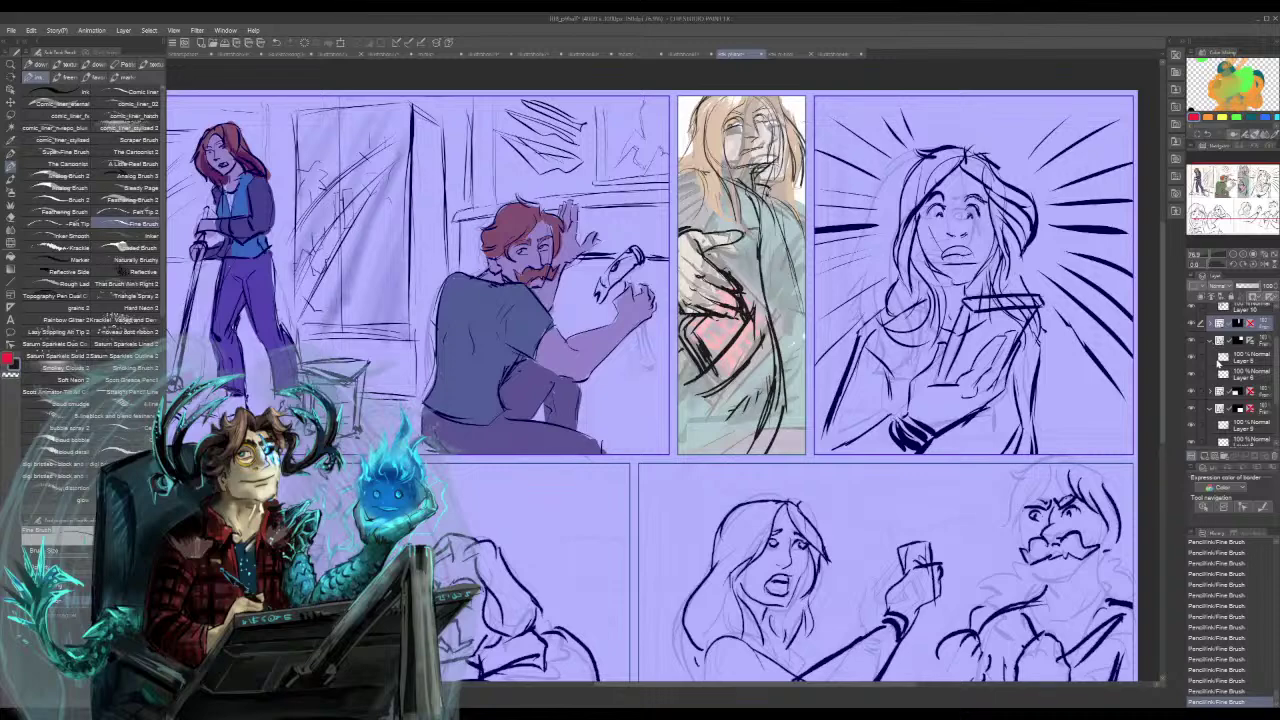
left_click(1265, 347)
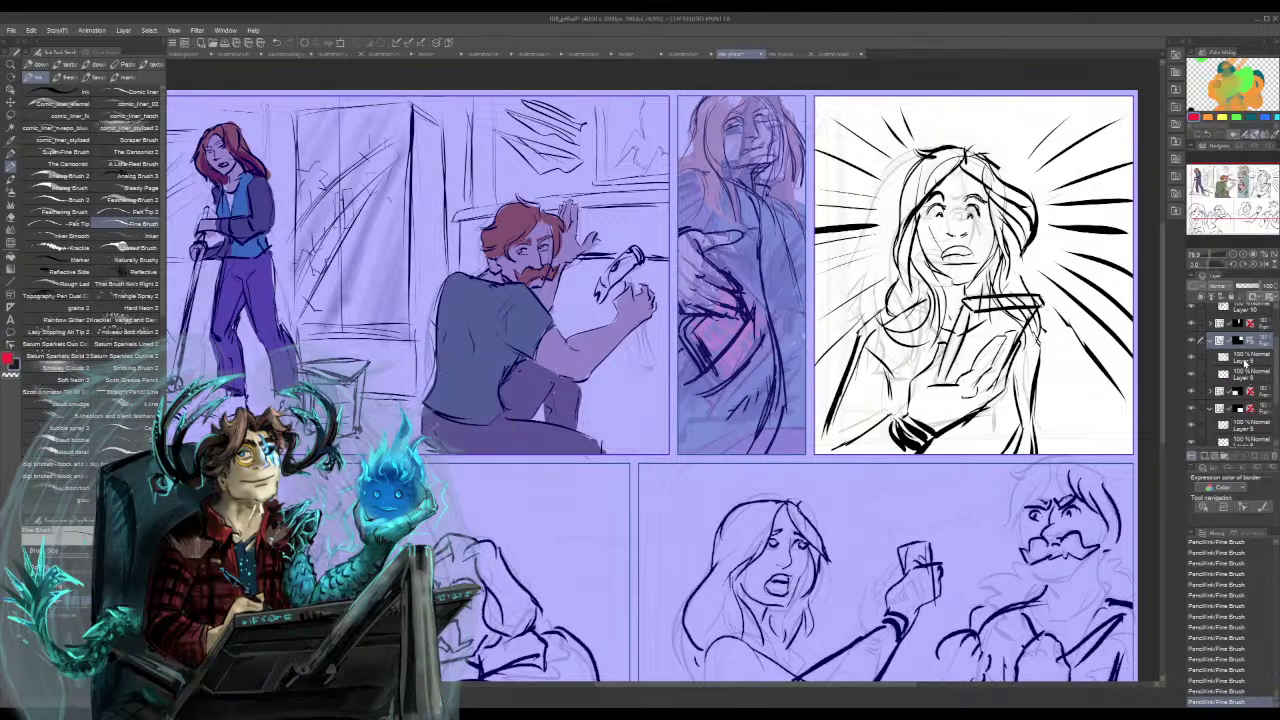
left_click(1250, 358)
left_click(1192, 358)
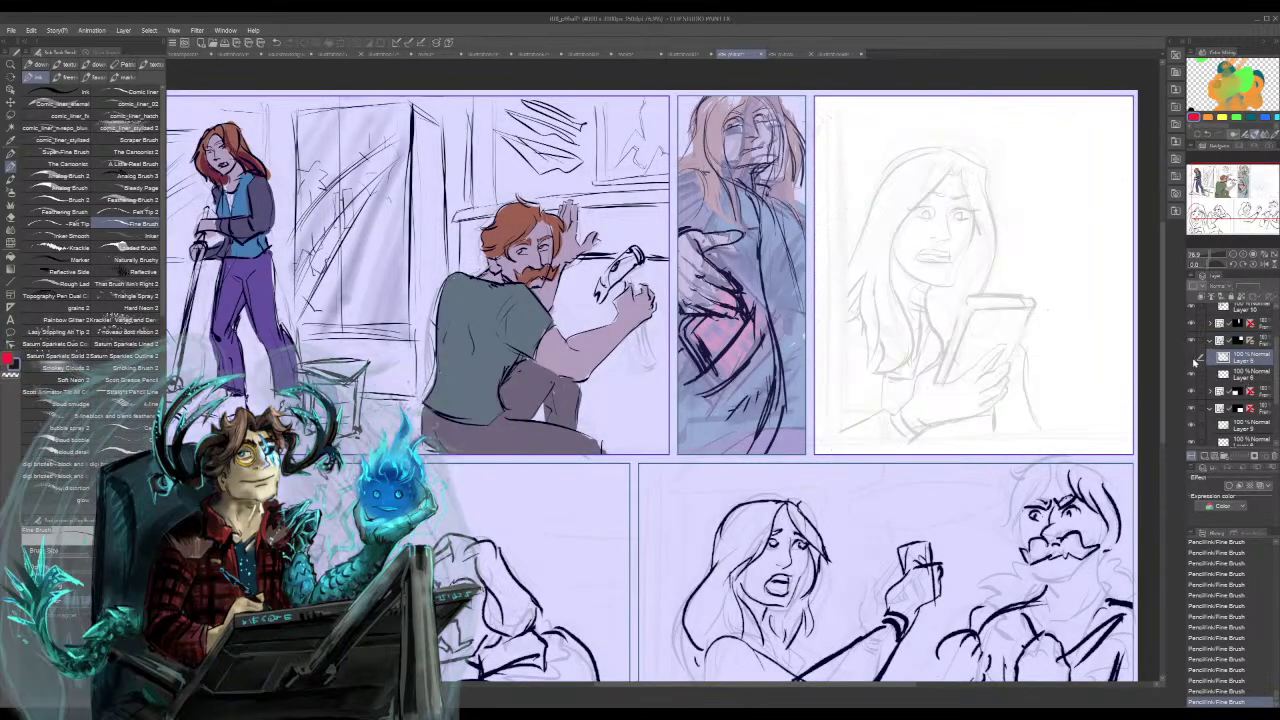
left_click(1192, 358)
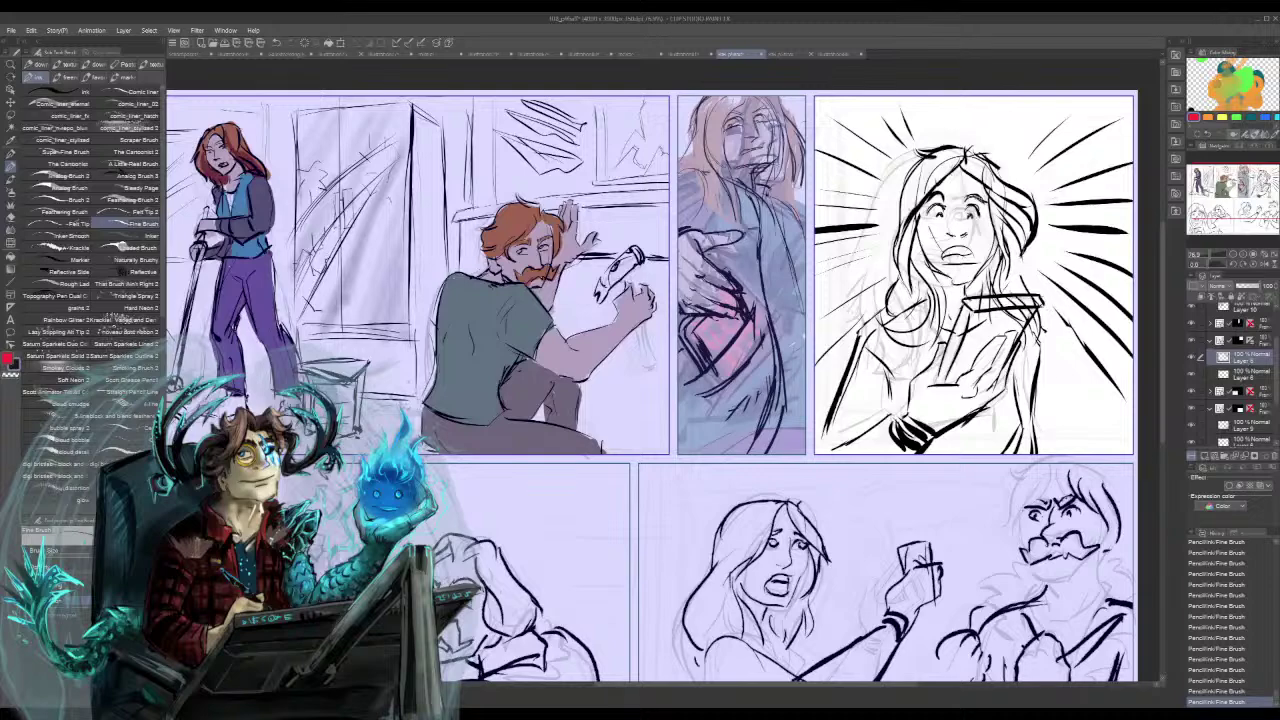
- Discard the lasso selection and make a full-height rectangular selection around the shocked character in the panel
left_click(12, 116)
left_click_drag(1115, 104, 1008, 135)
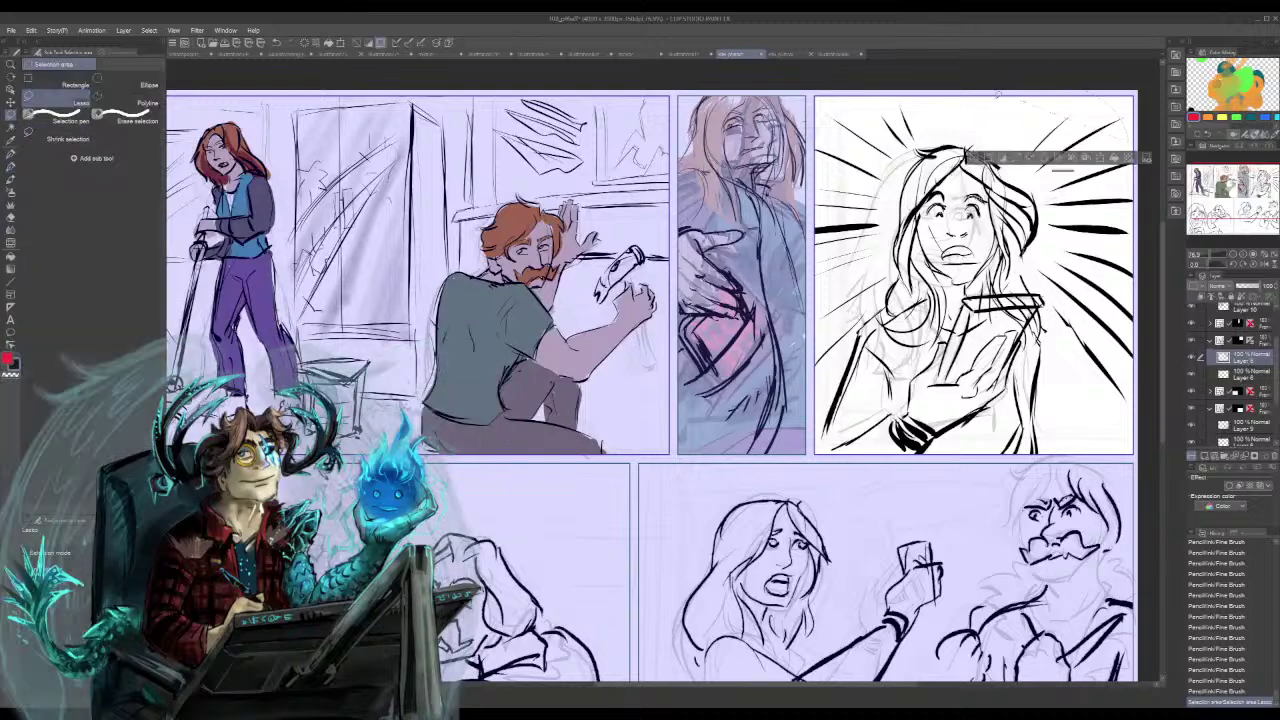
key("ctrl+d")
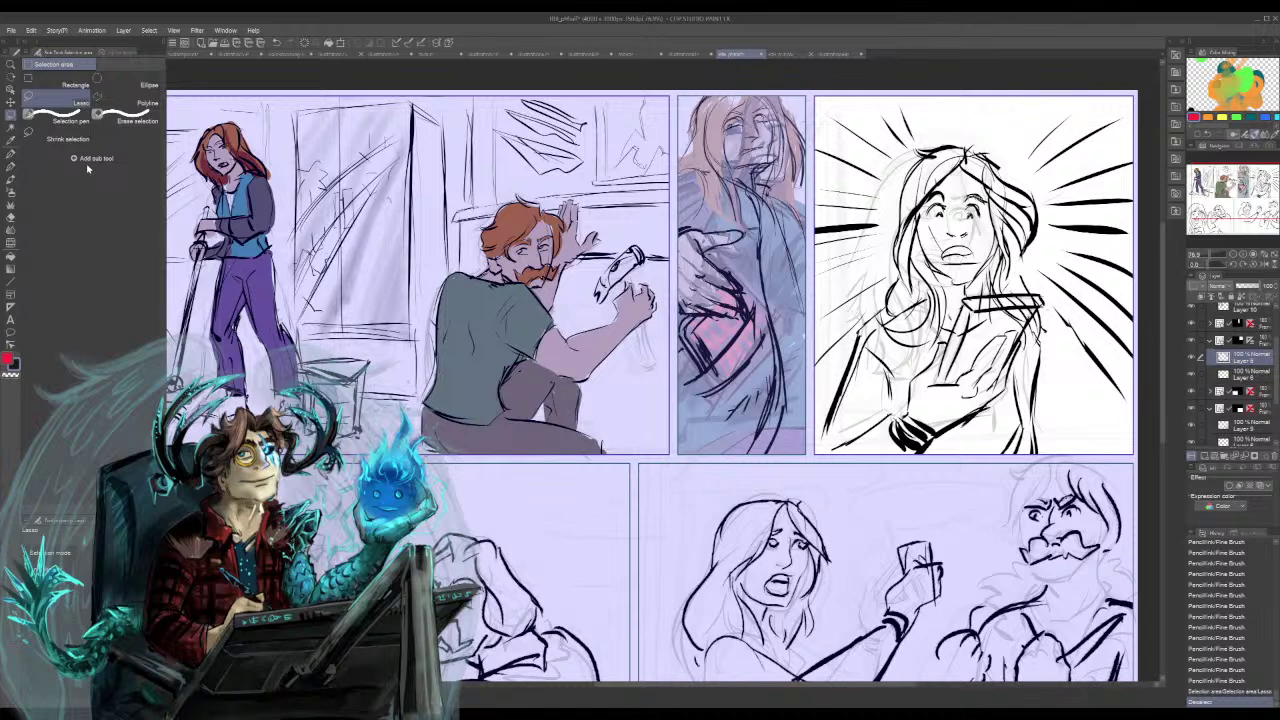
left_click(60, 84)
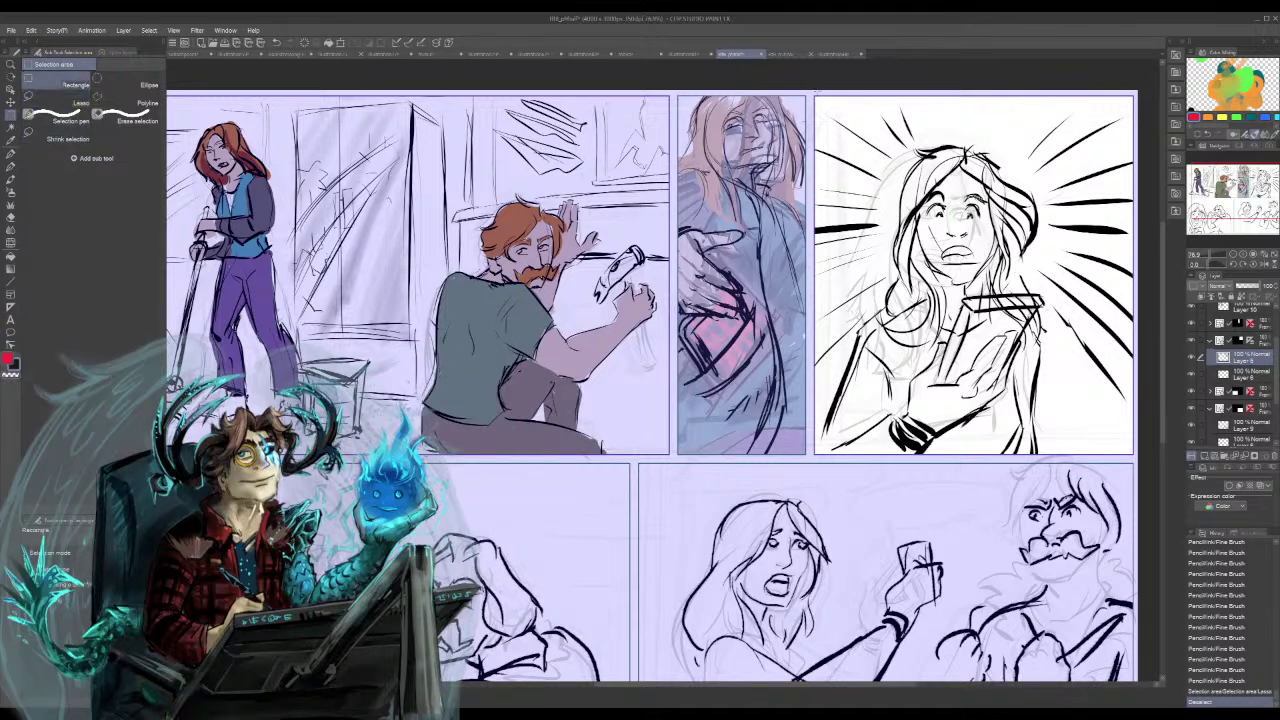
left_click_drag(815, 97, 1060, 461)
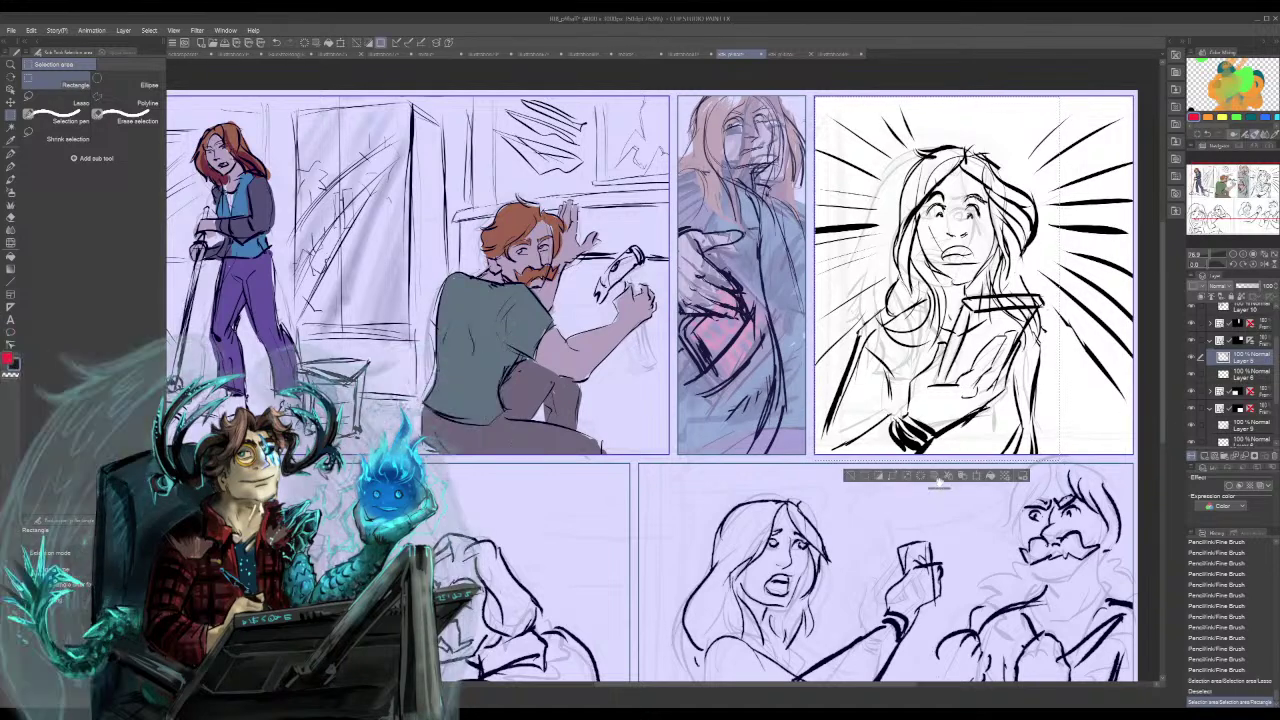
- Enlarge the selected shocked character's line drawing and shift it lower in the panel, so the figure extends past the lower border
left_click(970, 478)
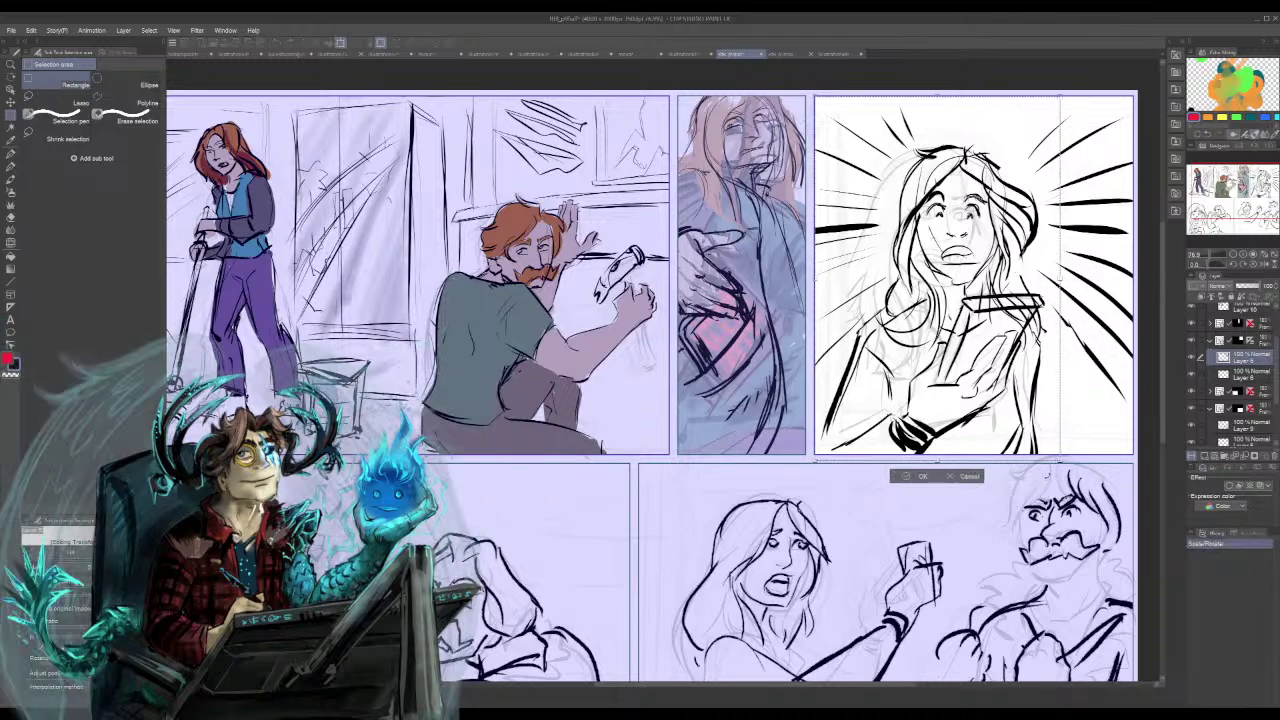
left_click_drag(1060, 462, 1131, 527)
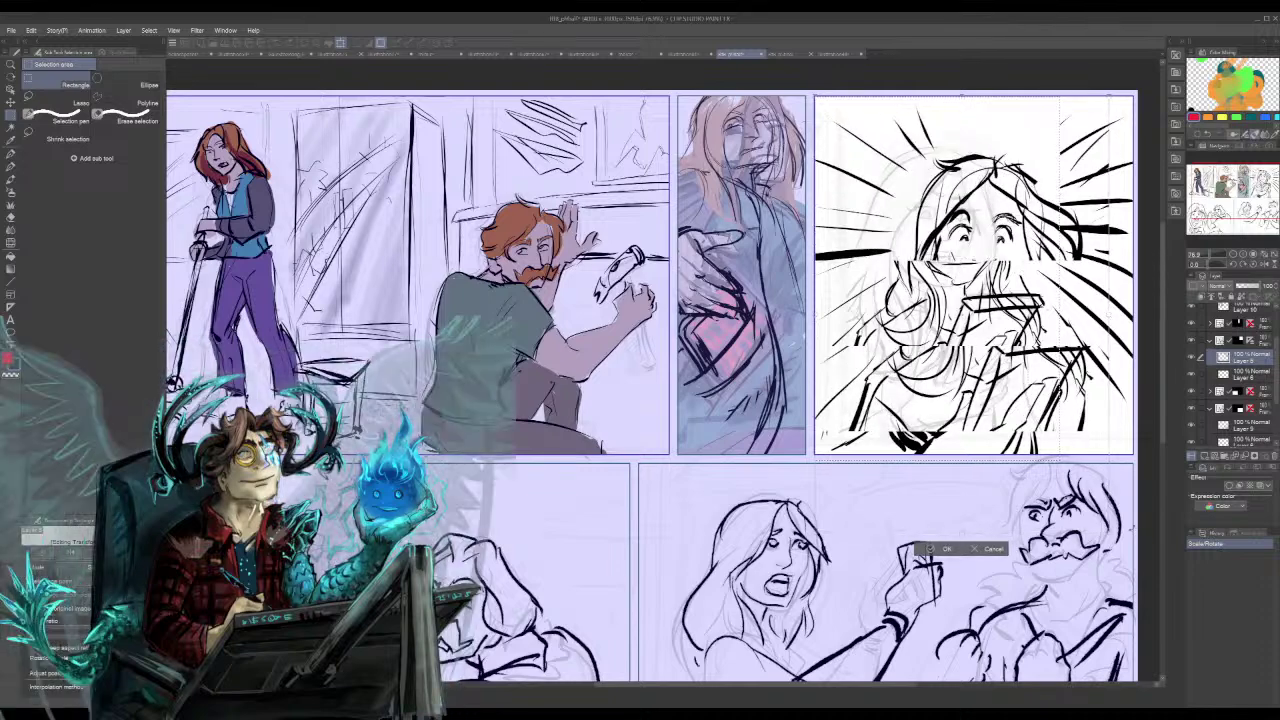
left_click_drag(980, 320, 952, 339)
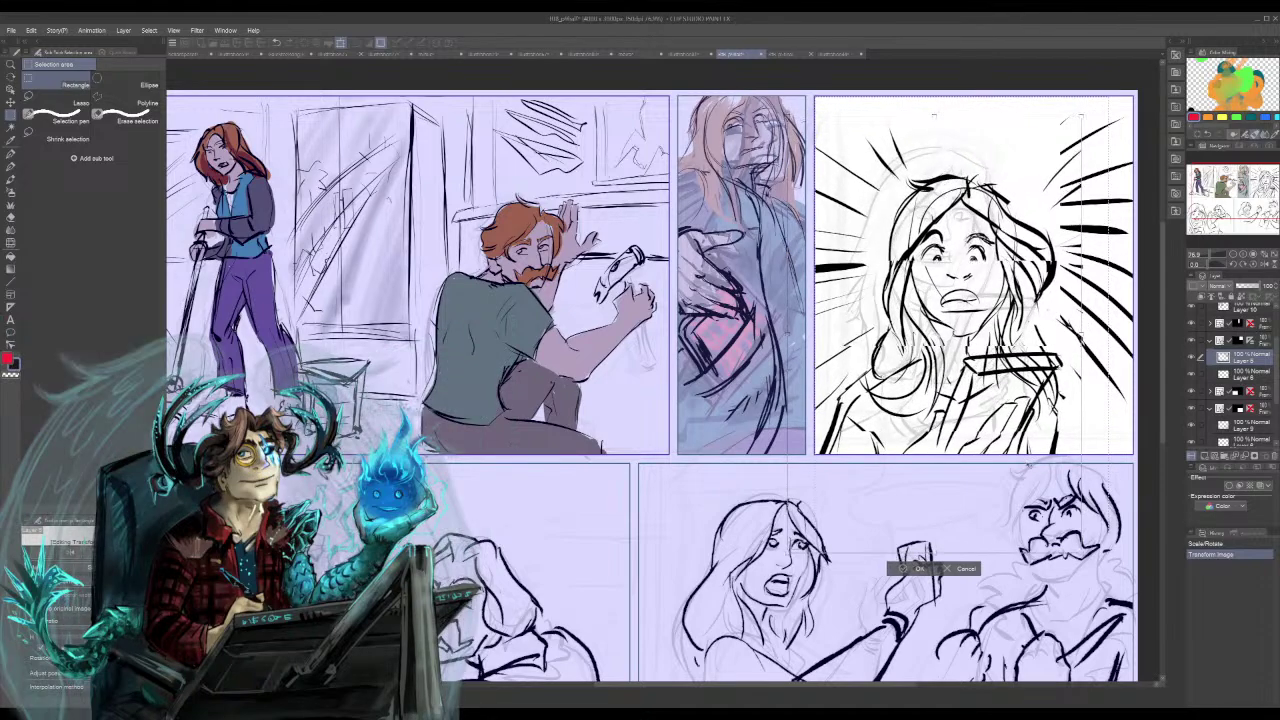
left_click_drag(1077, 509, 1074, 517)
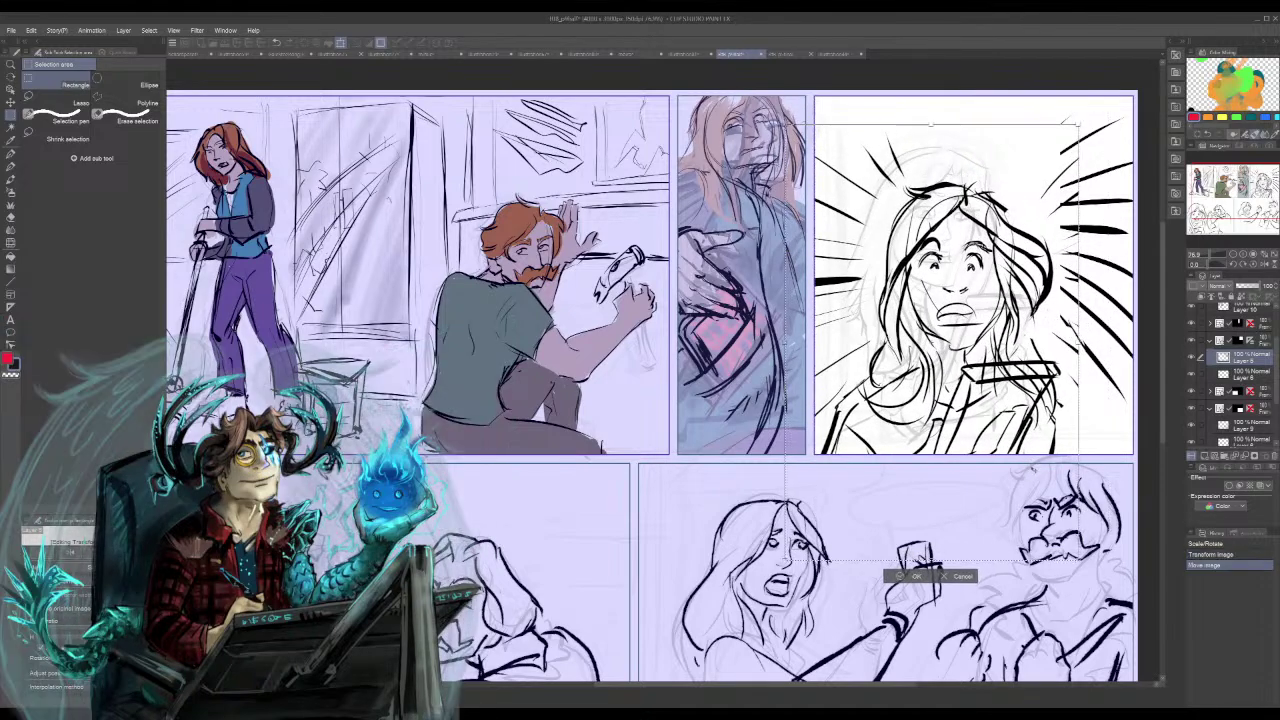
left_click_drag(1033, 467, 1028, 472)
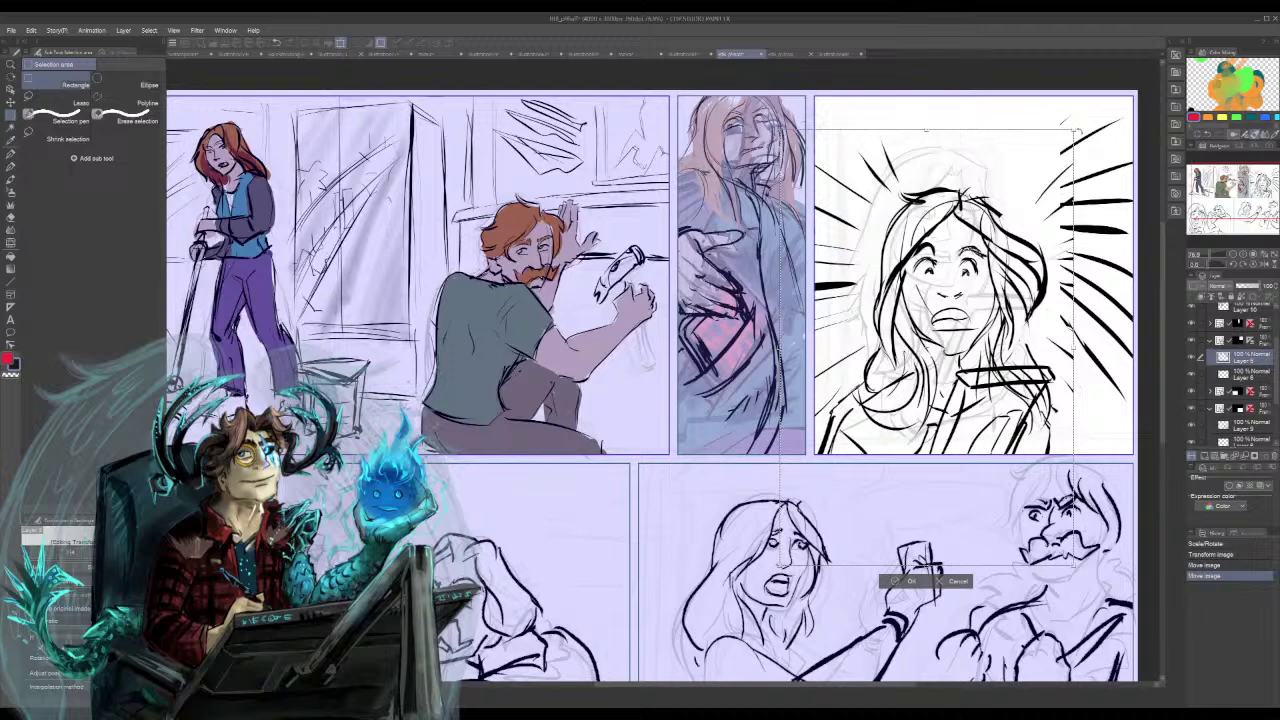
left_click_drag(1074, 129, 1078, 124)
left_click_drag(1050, 188, 1045, 182)
left_click_drag(1055, 436, 1053, 428)
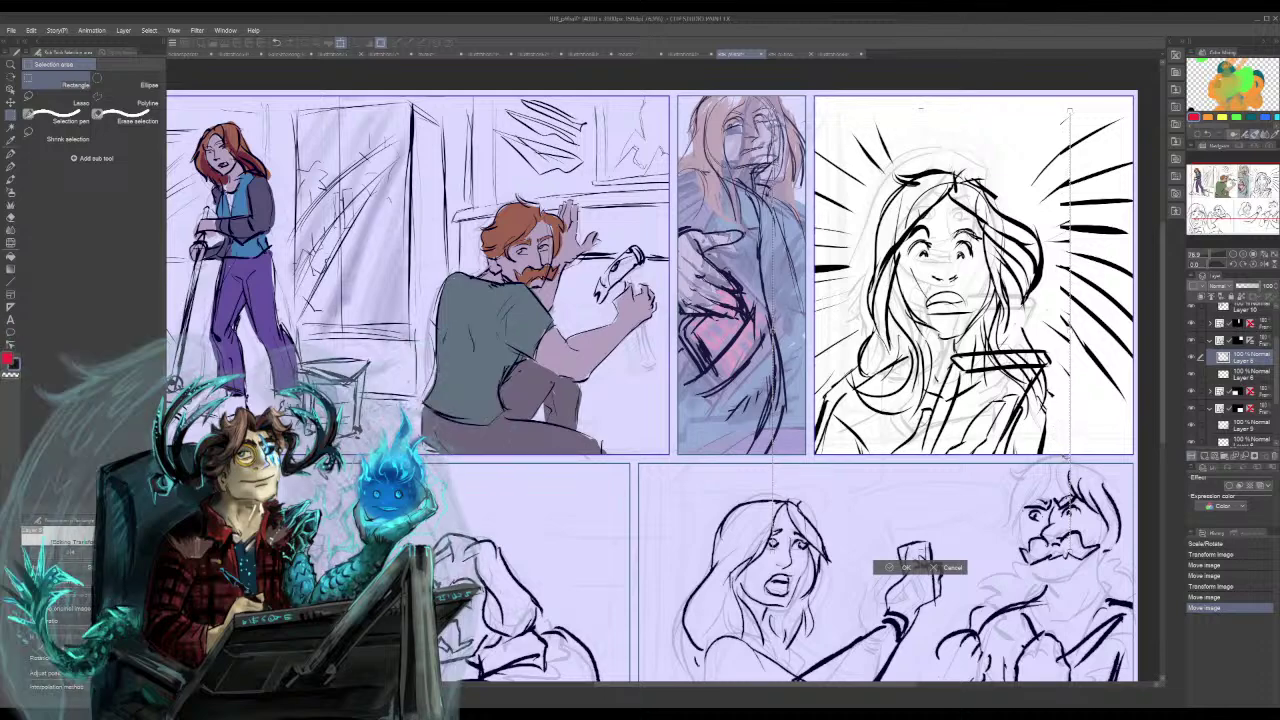
left_click(901, 568)
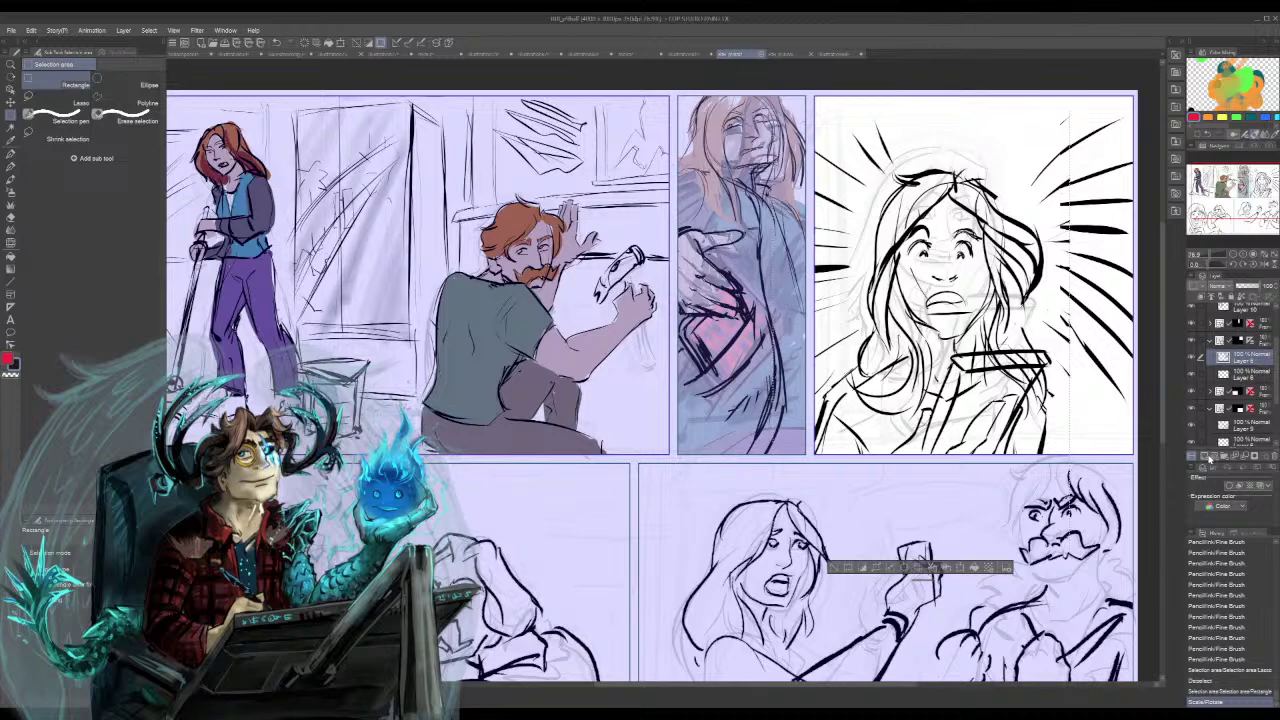
- Add a raster layer above the shocked character's bold sketch, fade the sketch layer to 38% opacity, and make the new layer active
left_click(1207, 457)
left_click(1249, 377)
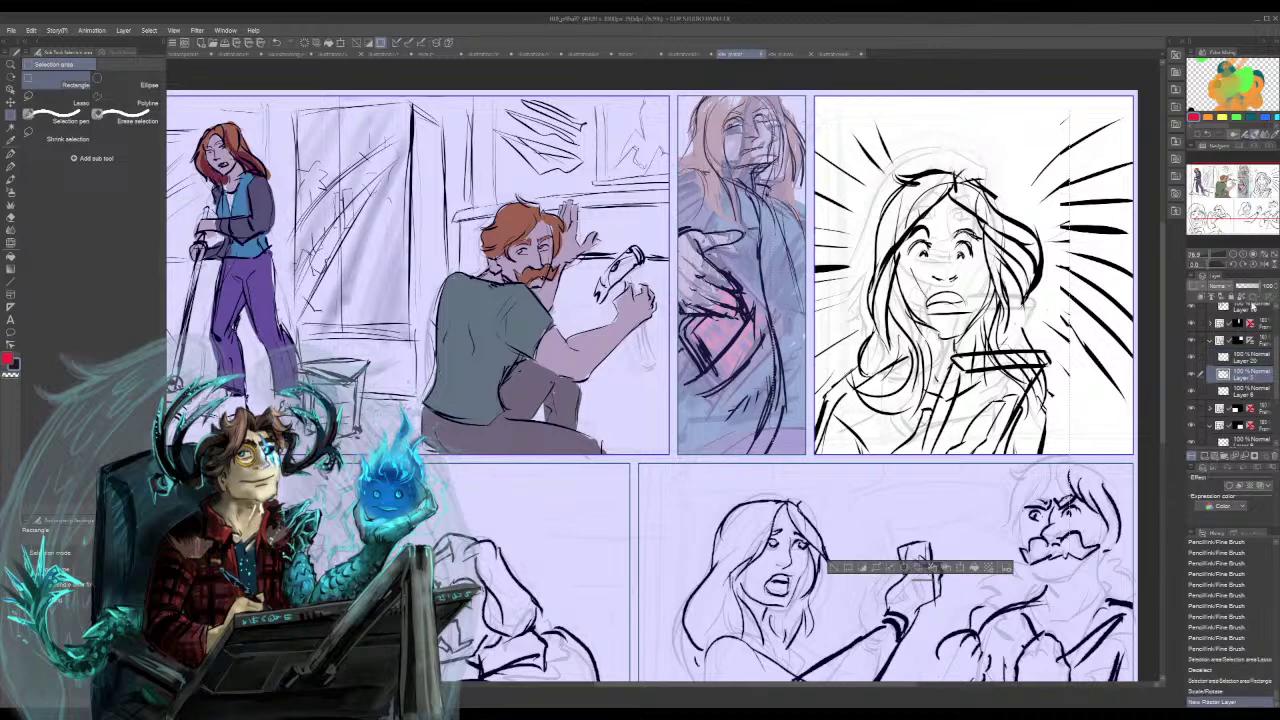
left_click(1246, 287)
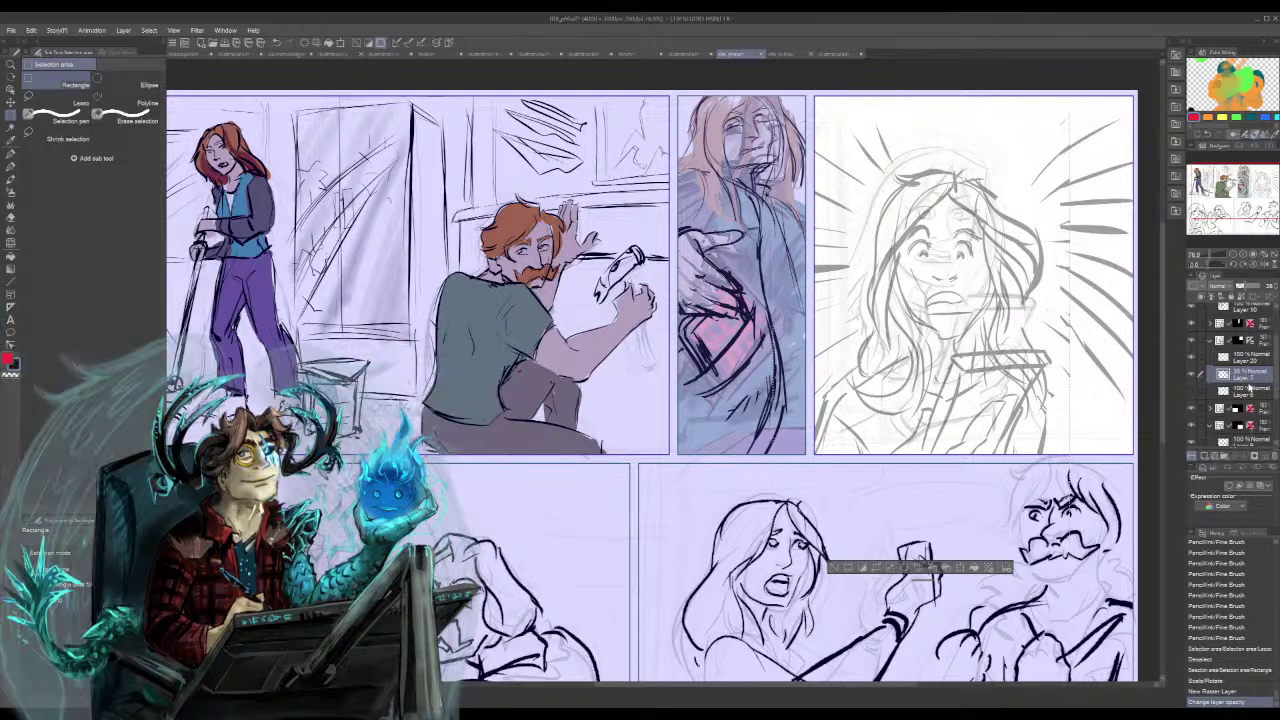
left_click(1249, 362)
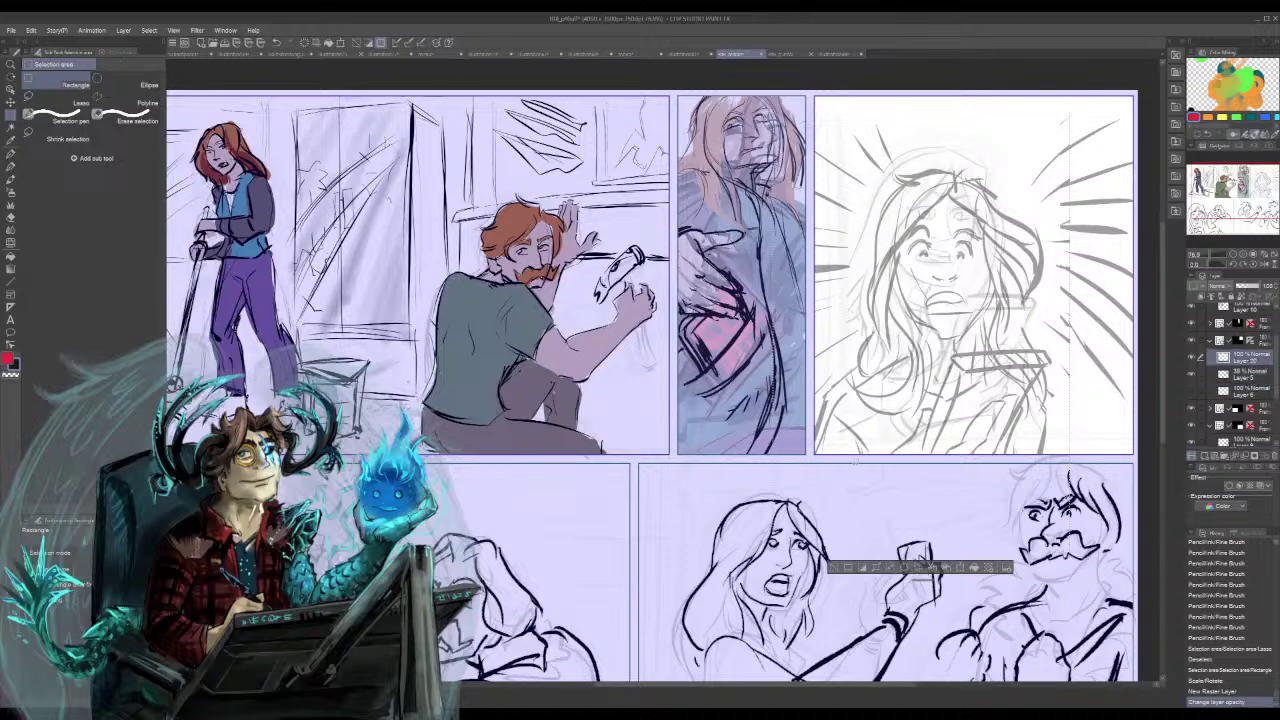
- Discard the rectangular selection and switch to the Favorites group of pencil brushes
left_click(840, 568)
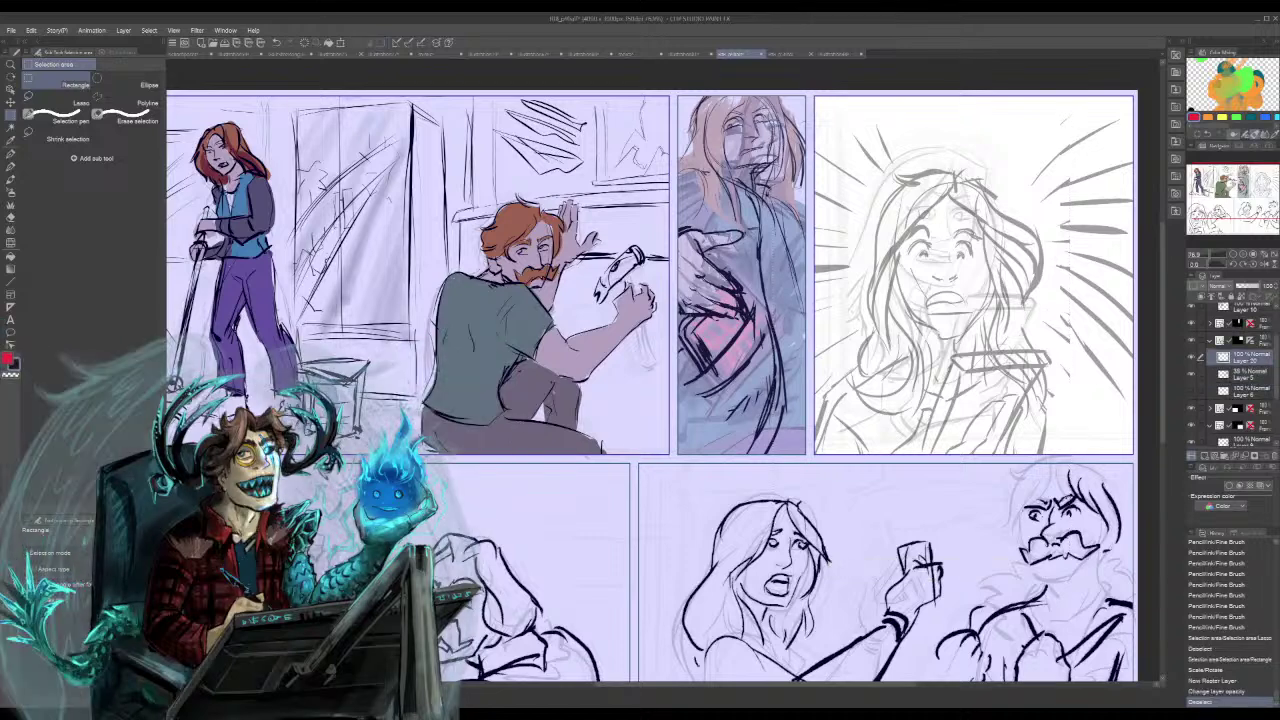
left_click(10, 168)
left_click(97, 77)
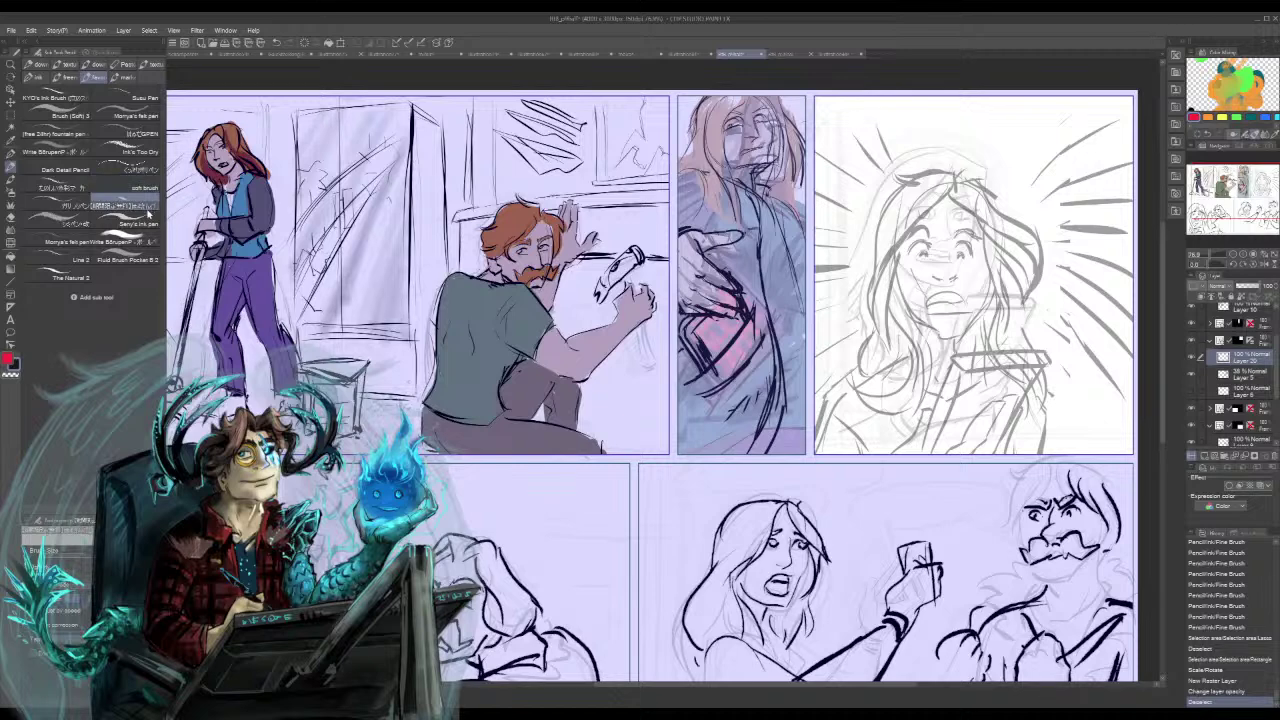
- Try a broad favorite brush and the Suzu Pen with test strokes over the shocked character, undoing them
left_click_drag(953, 298, 941, 355)
mouse_move(986, 332)
left_mouse_down()
mouse_move(961, 382)
mouse_move(1020, 403)
left_mouse_up()
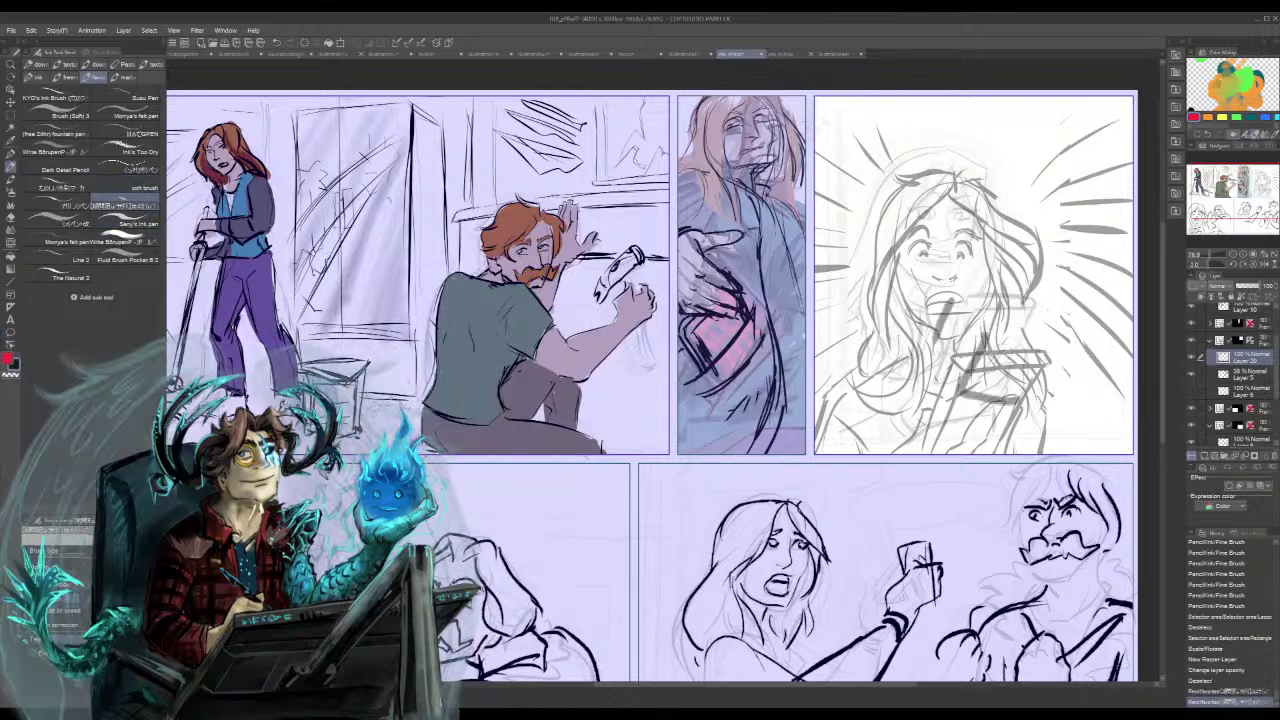
key("ctrl+z")
key("ctrl+z")
left_click(60, 277)
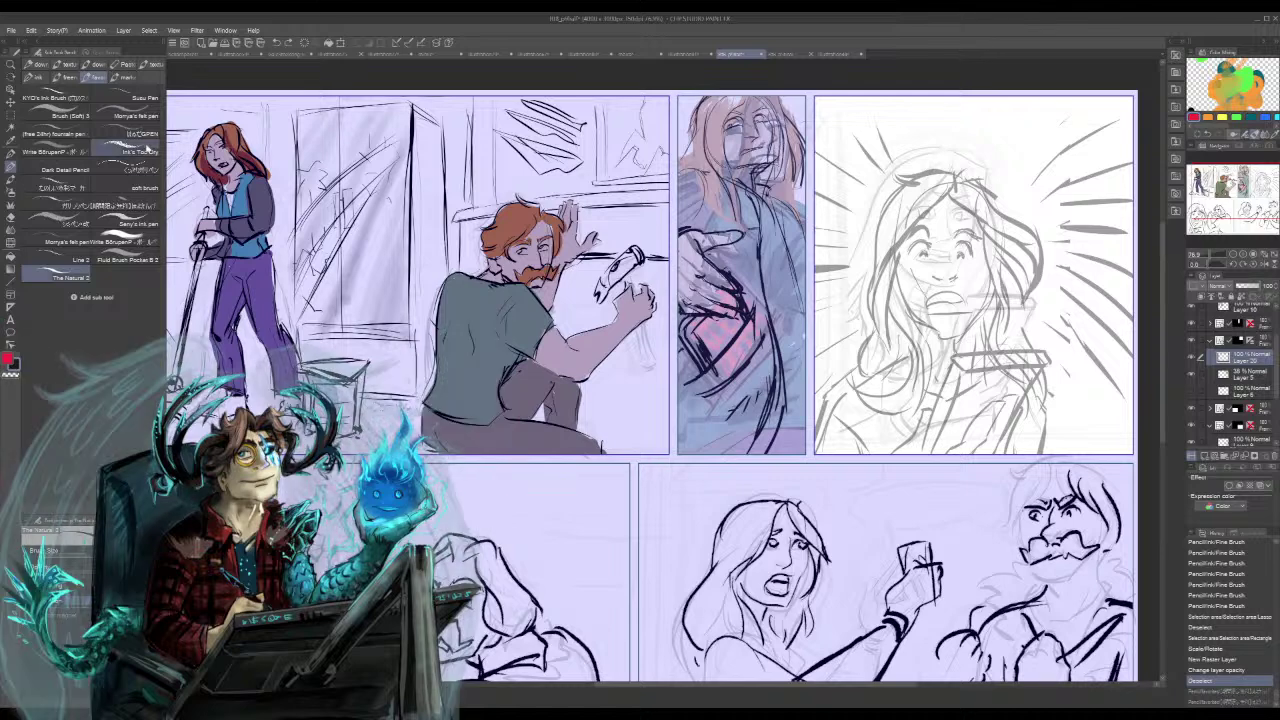
left_click(142, 98)
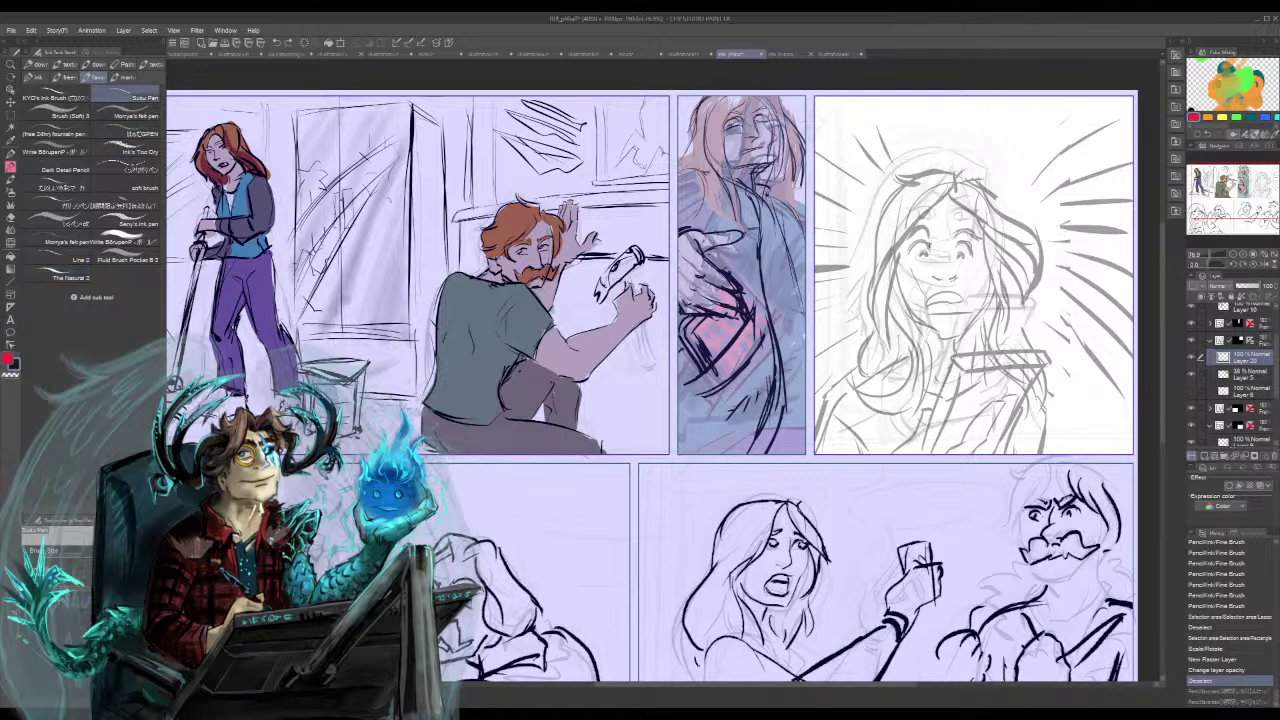
left_click_drag(886, 248, 955, 338)
key("ctrl+z")
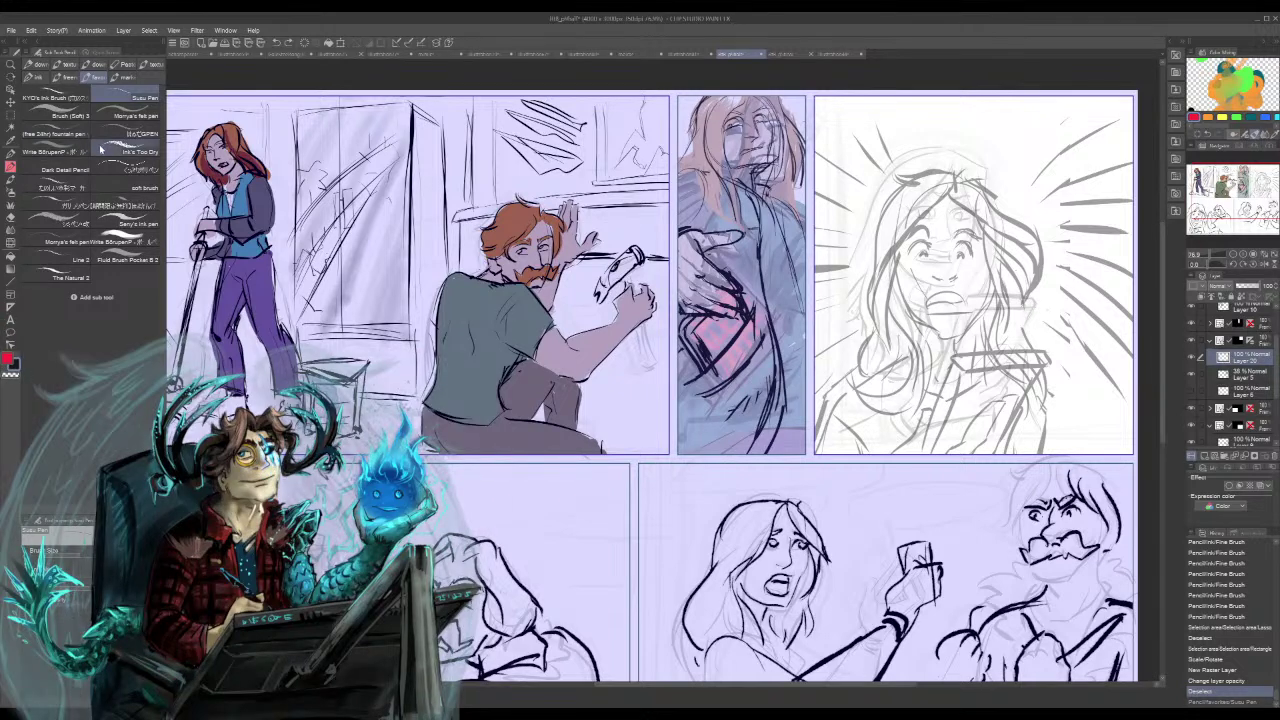
- Try KYO's Ink Brush and another favorite pen with test strokes over the face and hair, undoing them
left_click(68, 95)
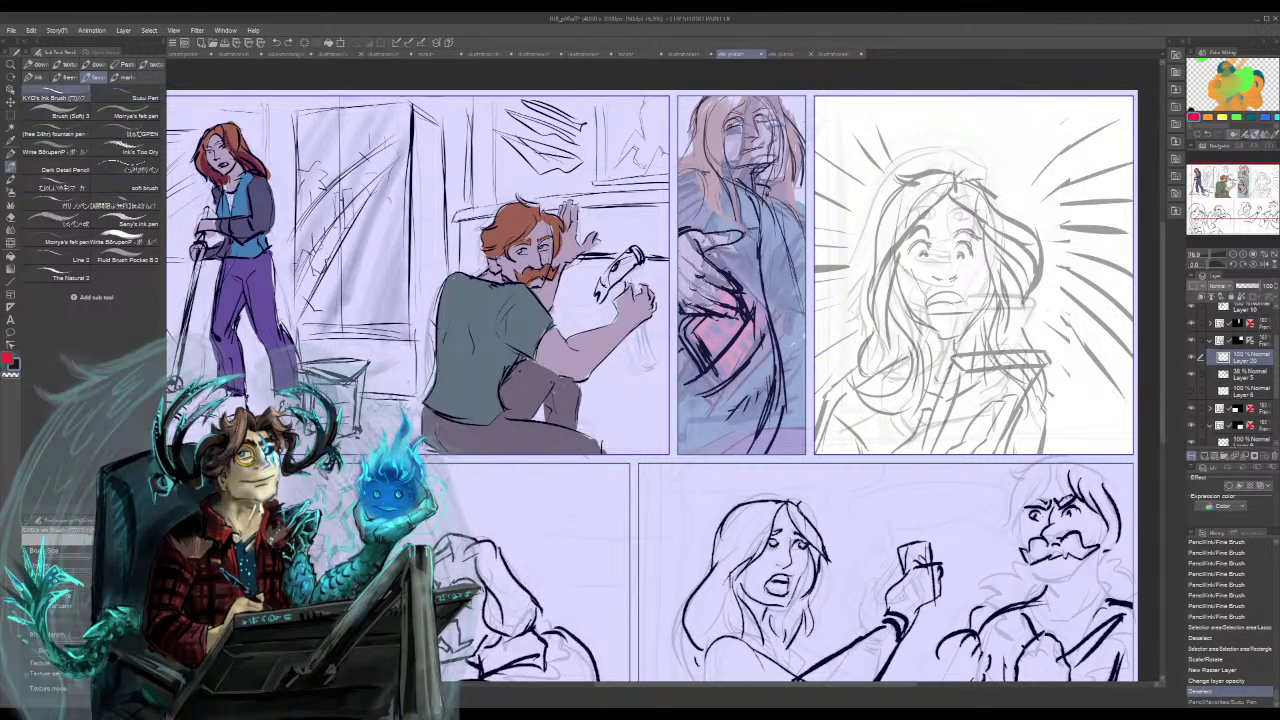
mouse_move(908, 280)
left_mouse_down()
mouse_move(914, 341)
mouse_move(1000, 378)
left_mouse_up()
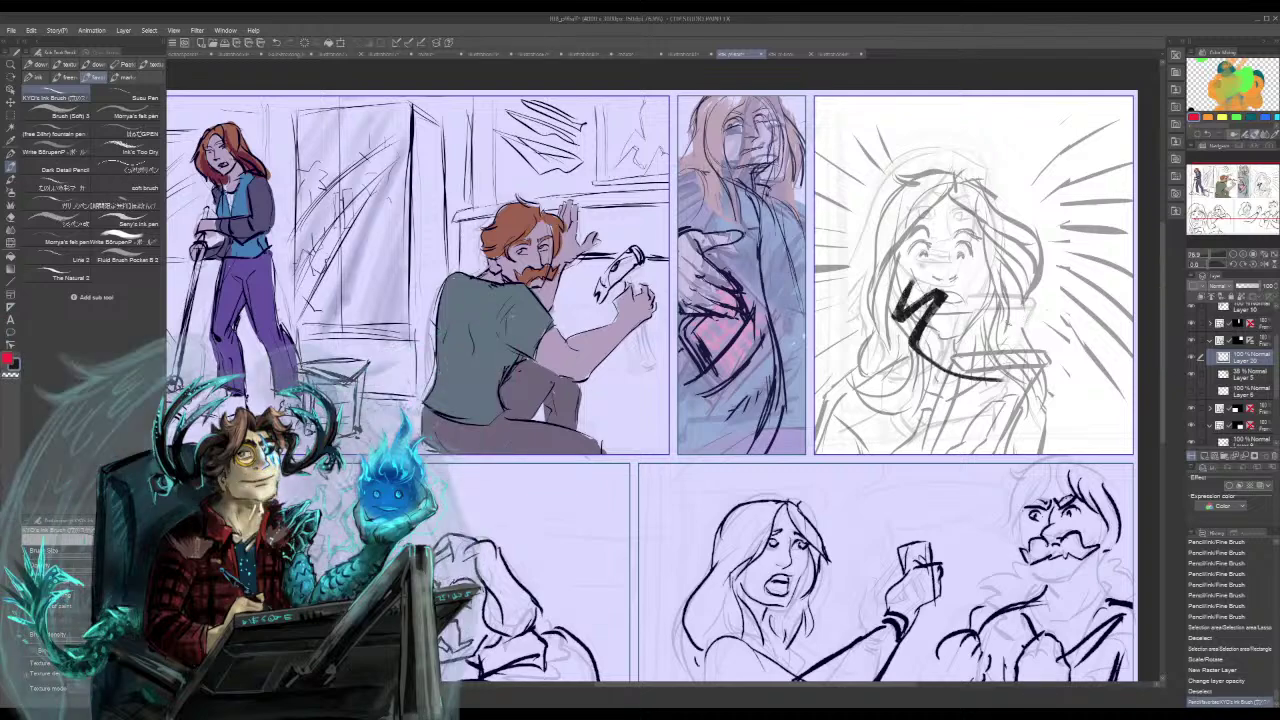
key("ctrl+z")
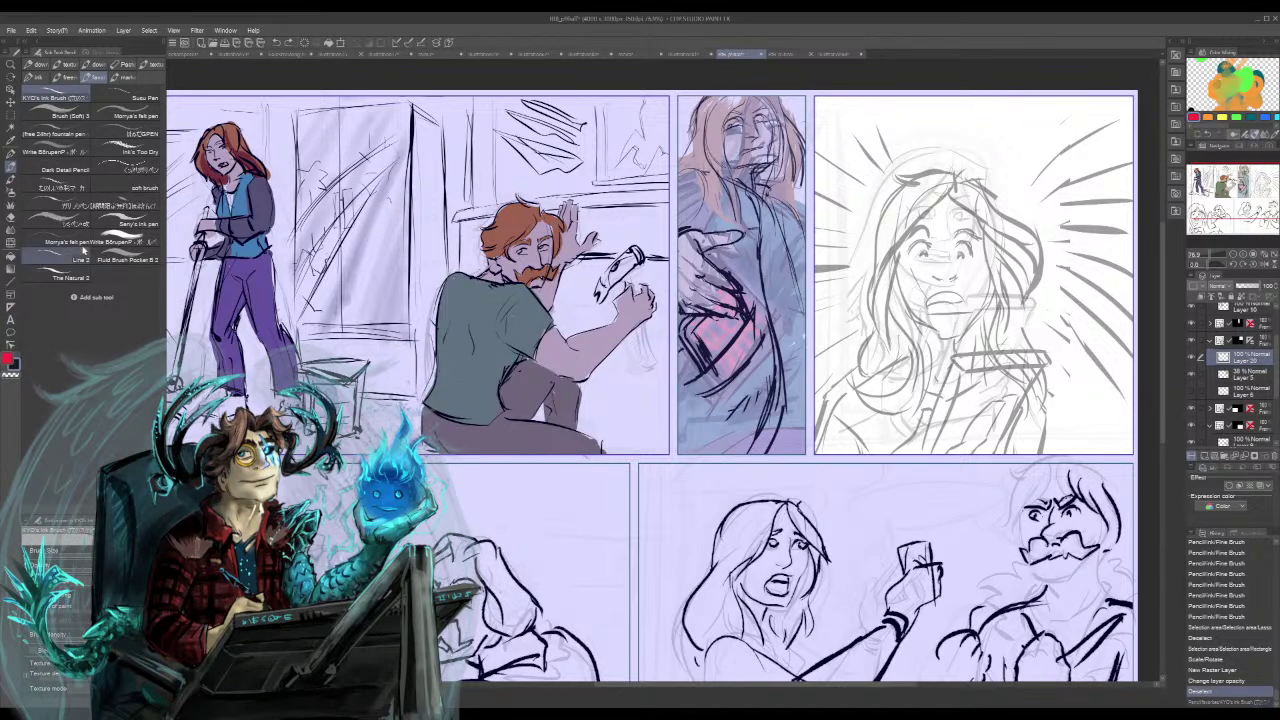
left_click(84, 205)
mouse_move(930, 302)
left_mouse_down()
mouse_move(936, 336)
mouse_move(990, 376)
left_mouse_up()
key("ctrl+z")
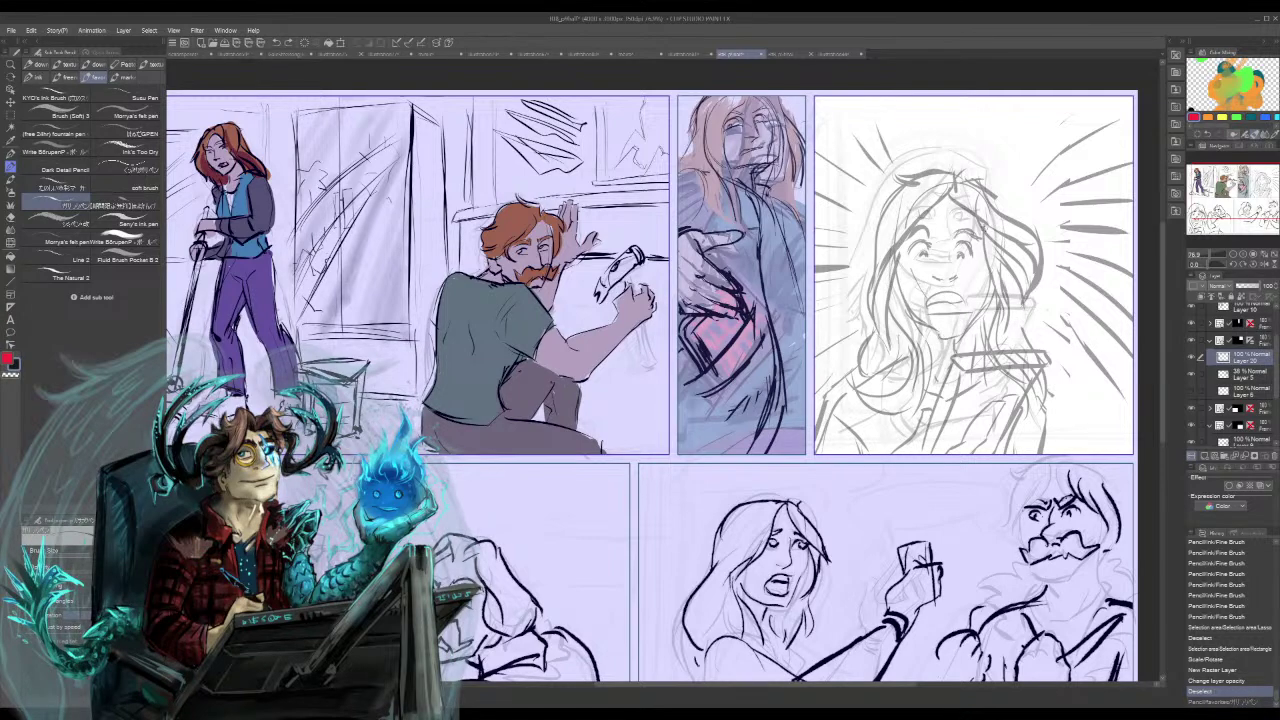
left_click_drag(880, 263, 899, 293)
key("ctrl+z")
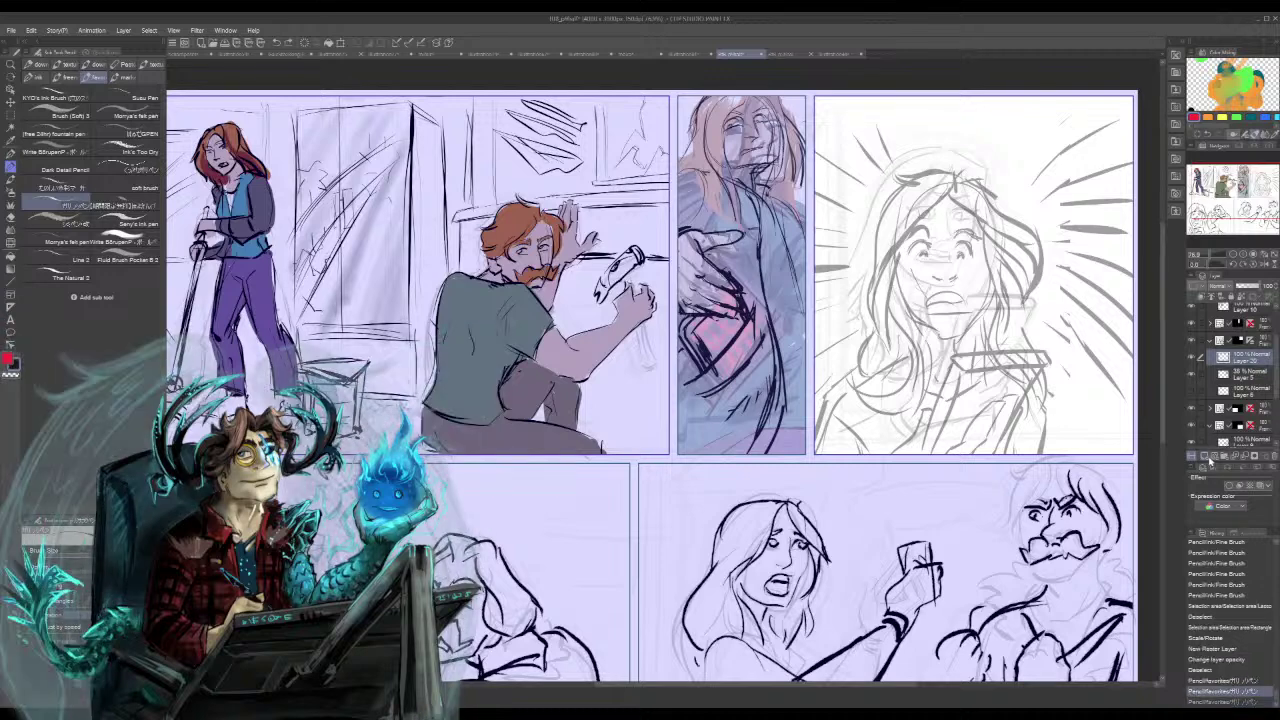
- Add another raster layer above the shocked character's faded sketch
left_click(1205, 458)
- Try outlining the shocked character's jaw and cheek with the current pen, undoing all the strokes
mouse_move(892, 274)
left_mouse_down()
mouse_move(935, 339)
mouse_move(917, 336)
mouse_move(970, 331)
mouse_move(996, 286)
mouse_move(975, 320)
left_mouse_up()
key("ctrl+z")
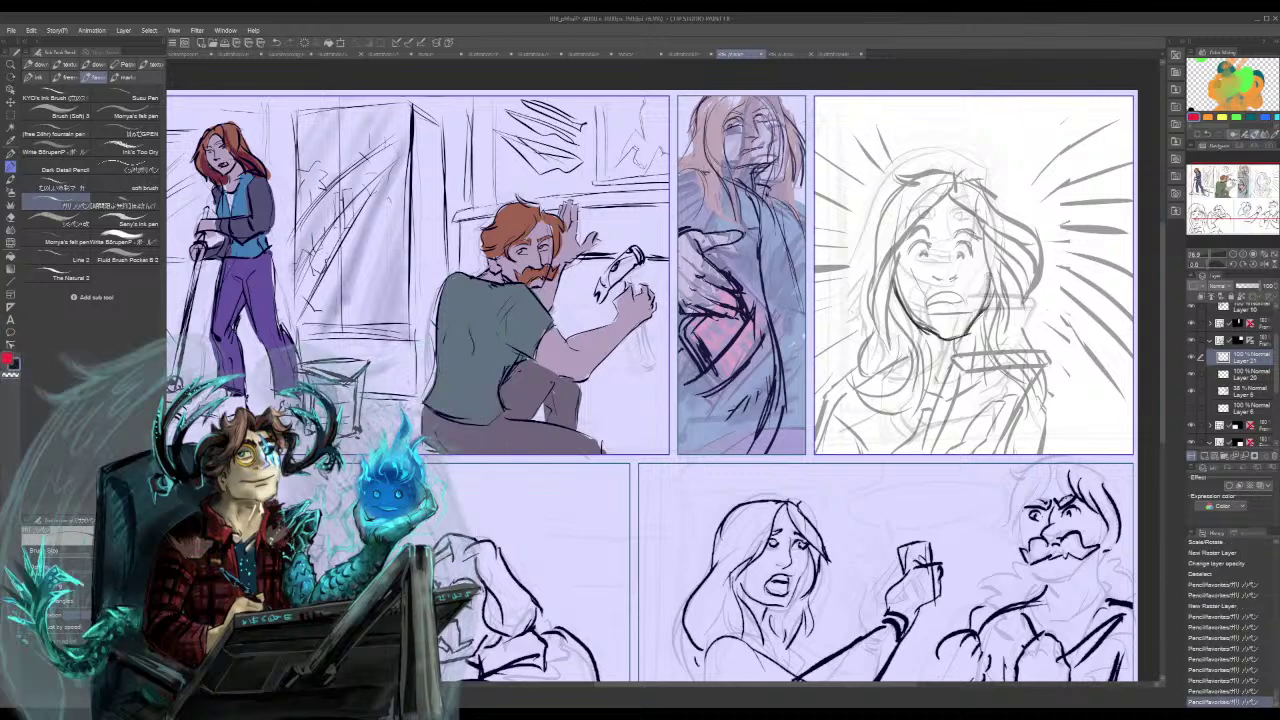
left_click_drag(990, 272, 972, 326)
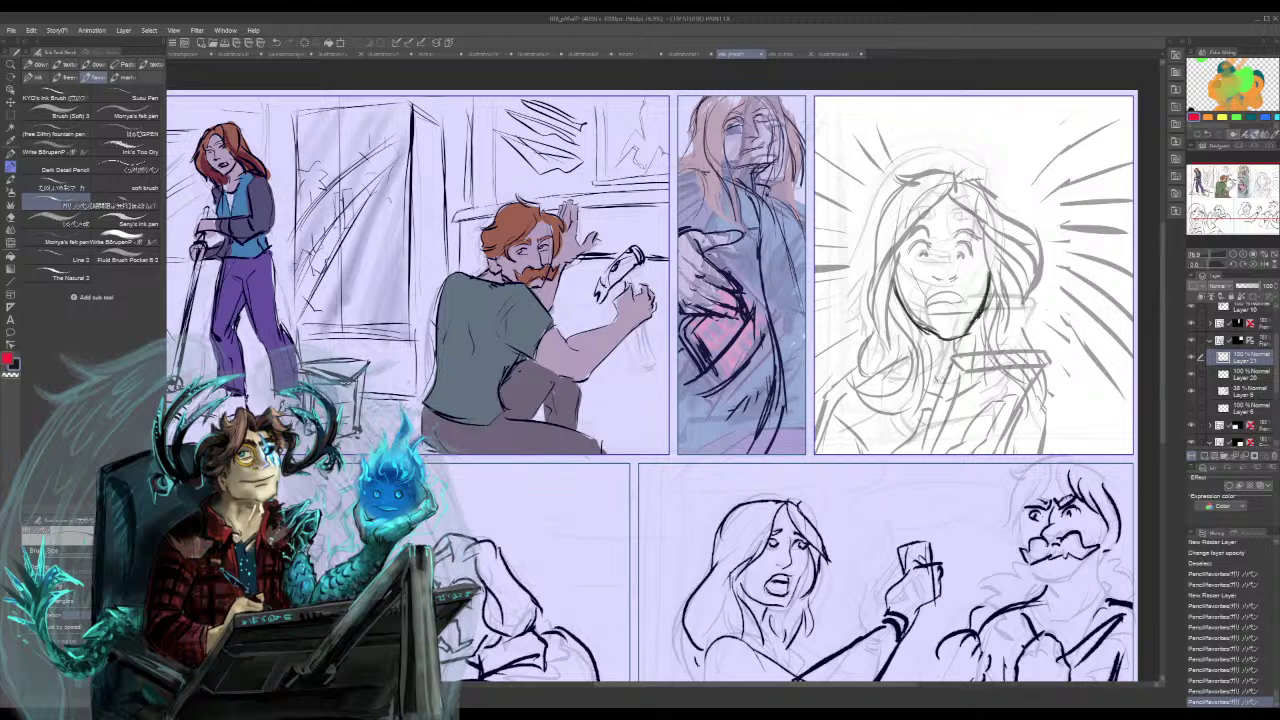
key("ctrl+z")
key("ctrl+z")
key("ctrl+z")
key("ctrl+z")
key("ctrl+z")
key("ctrl+z")
key("ctrl+z")
key("ctrl+z")
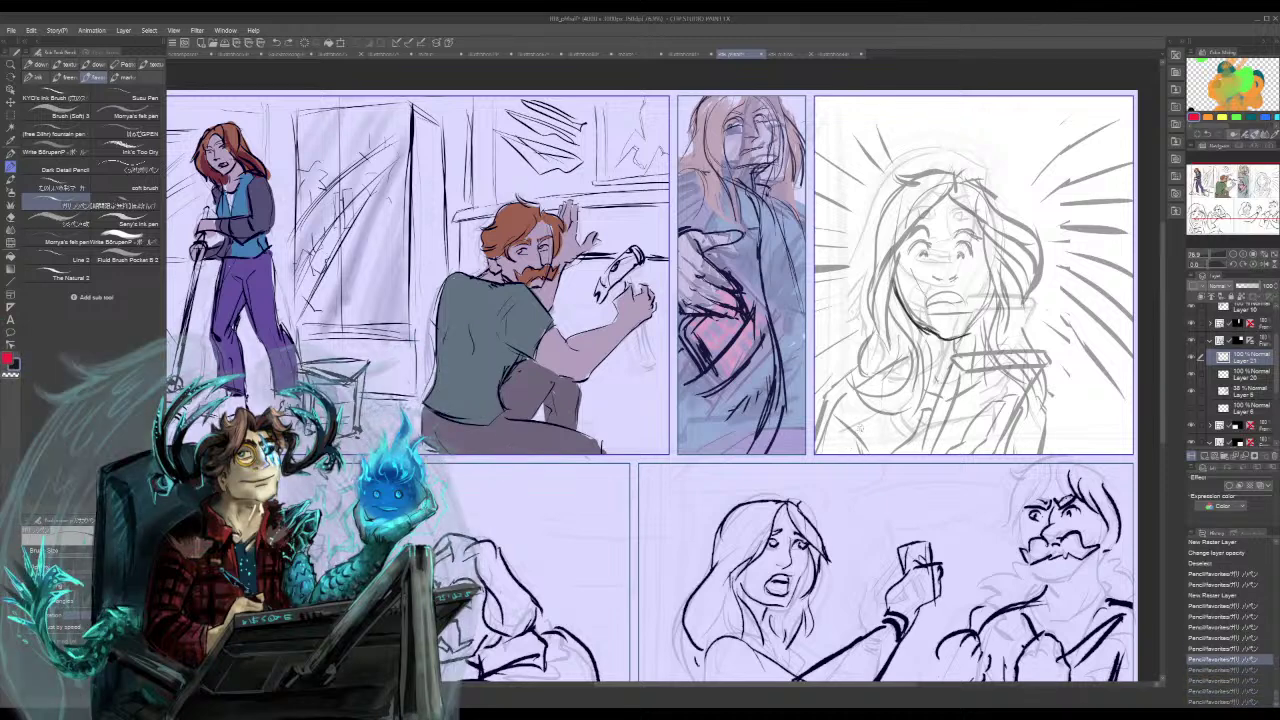
key("ctrl+z")
key("ctrl+z")
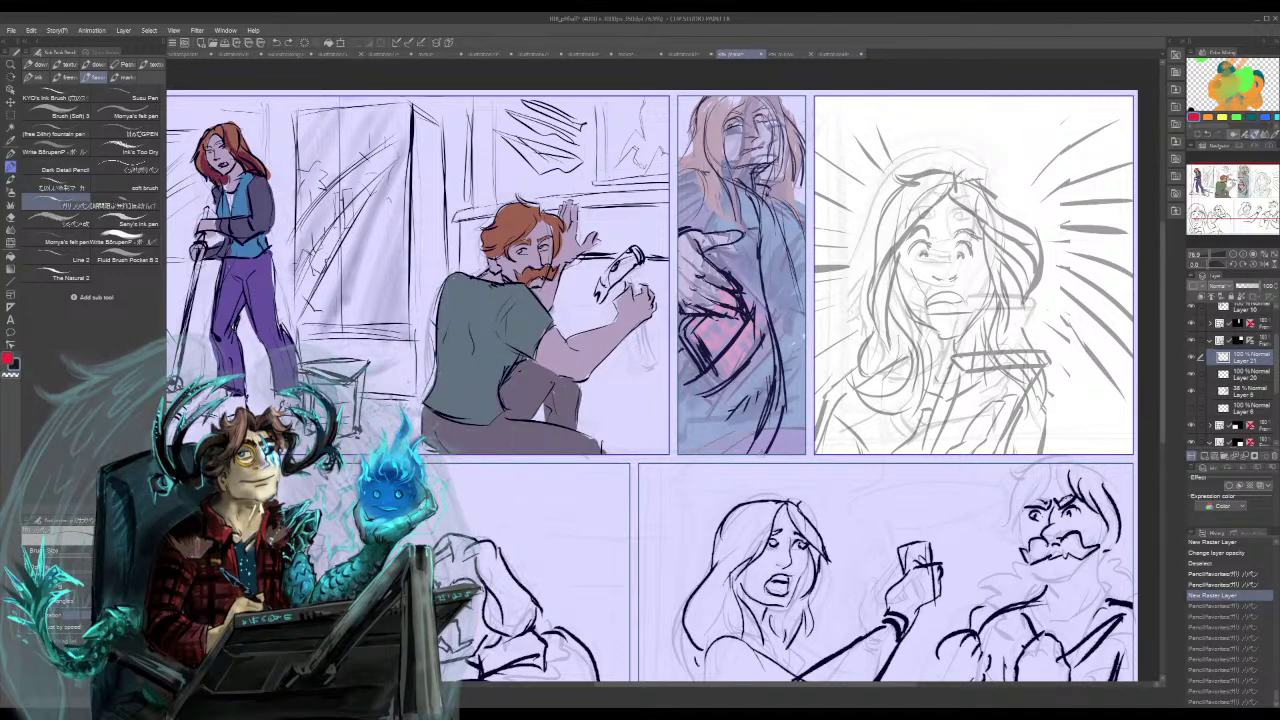
- Draw the shocked character's chin, jaw and cheek outline with Seny's ink pen, following the faded sketch
left_click(135, 223)
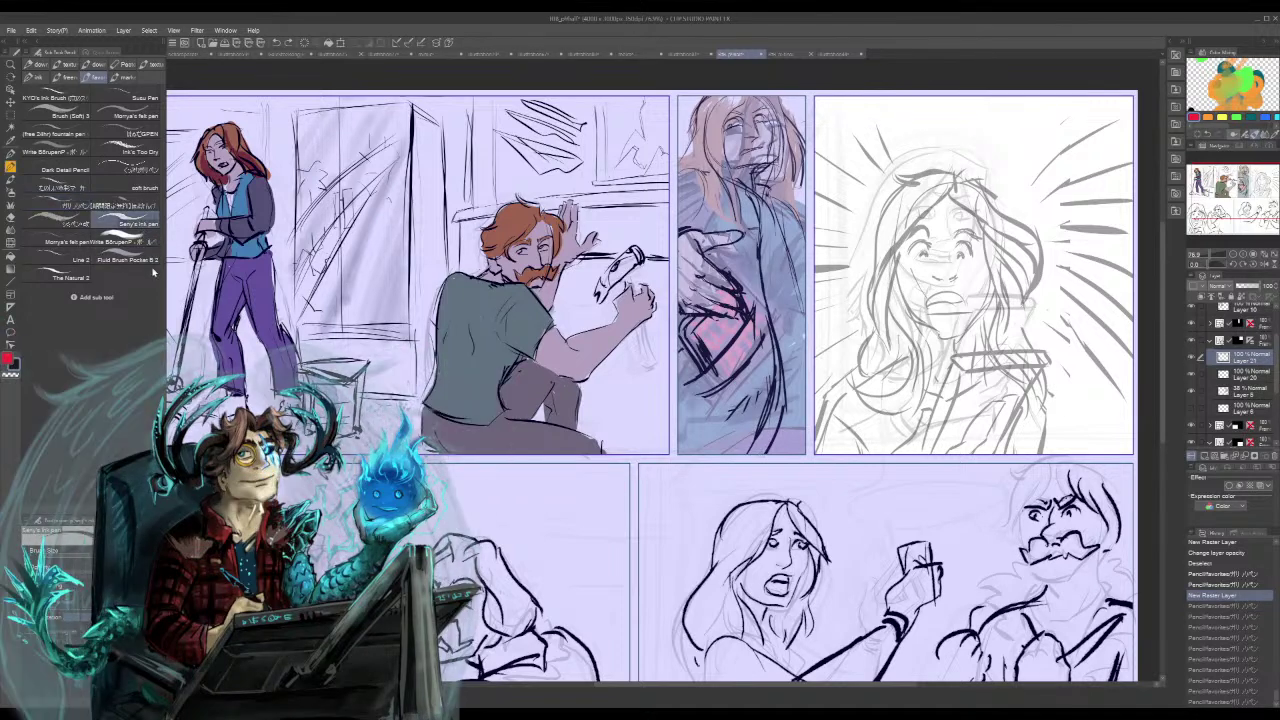
mouse_move(915, 350)
left_mouse_down()
mouse_move(952, 347)
mouse_move(974, 382)
left_mouse_up()
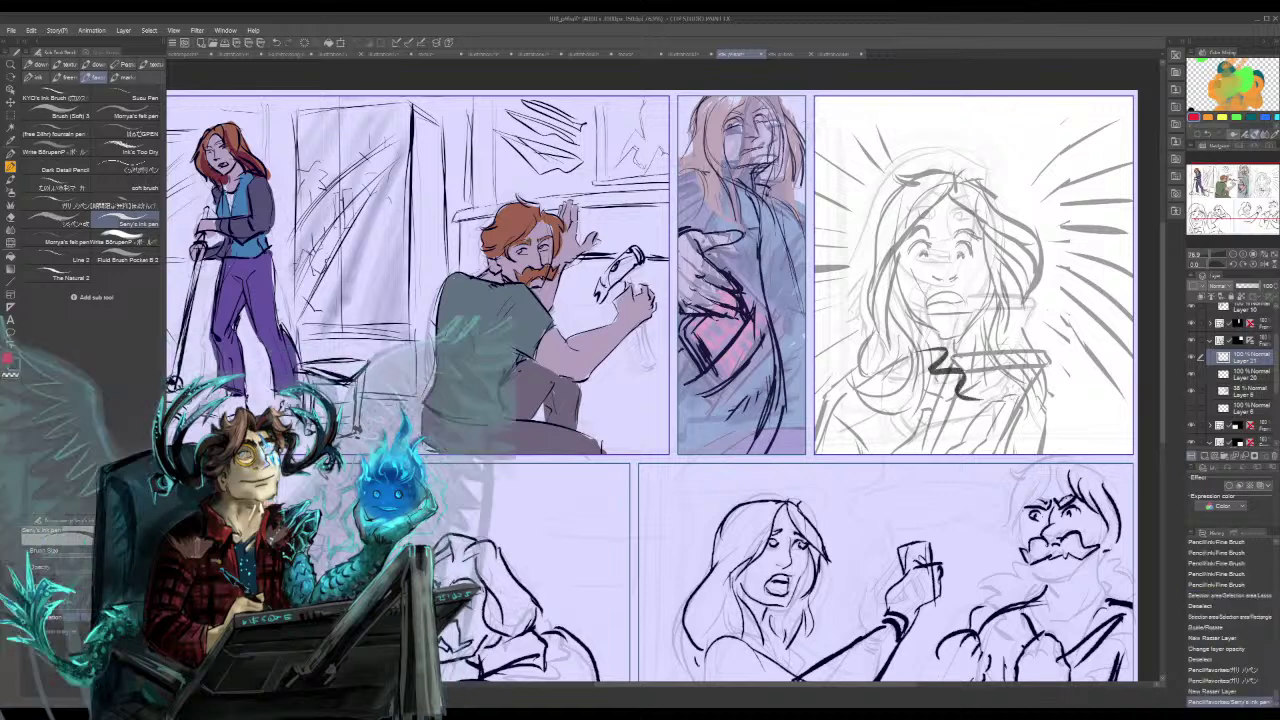
key("ctrl+z")
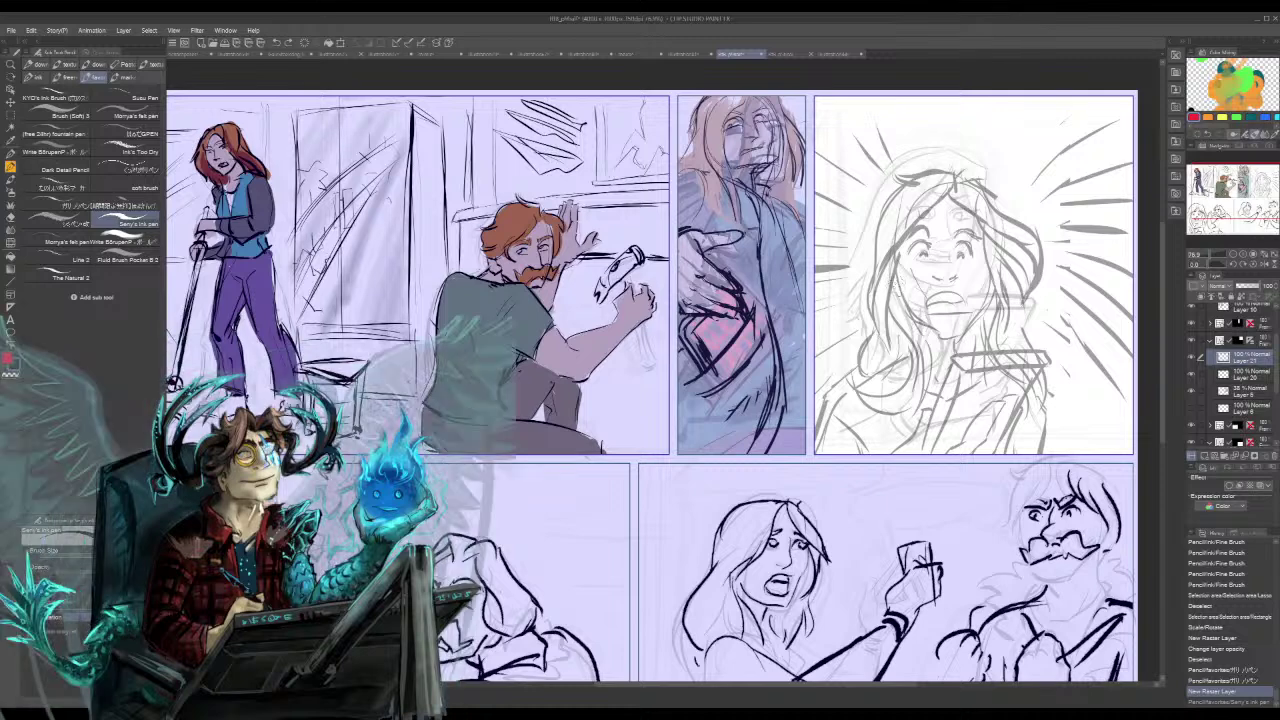
mouse_move(896, 284)
left_mouse_down()
mouse_move(925, 328)
mouse_move(958, 342)
mouse_move(949, 336)
mouse_move(975, 326)
mouse_move(992, 280)
left_mouse_up()
key("ctrl+z")
key("ctrl+z")
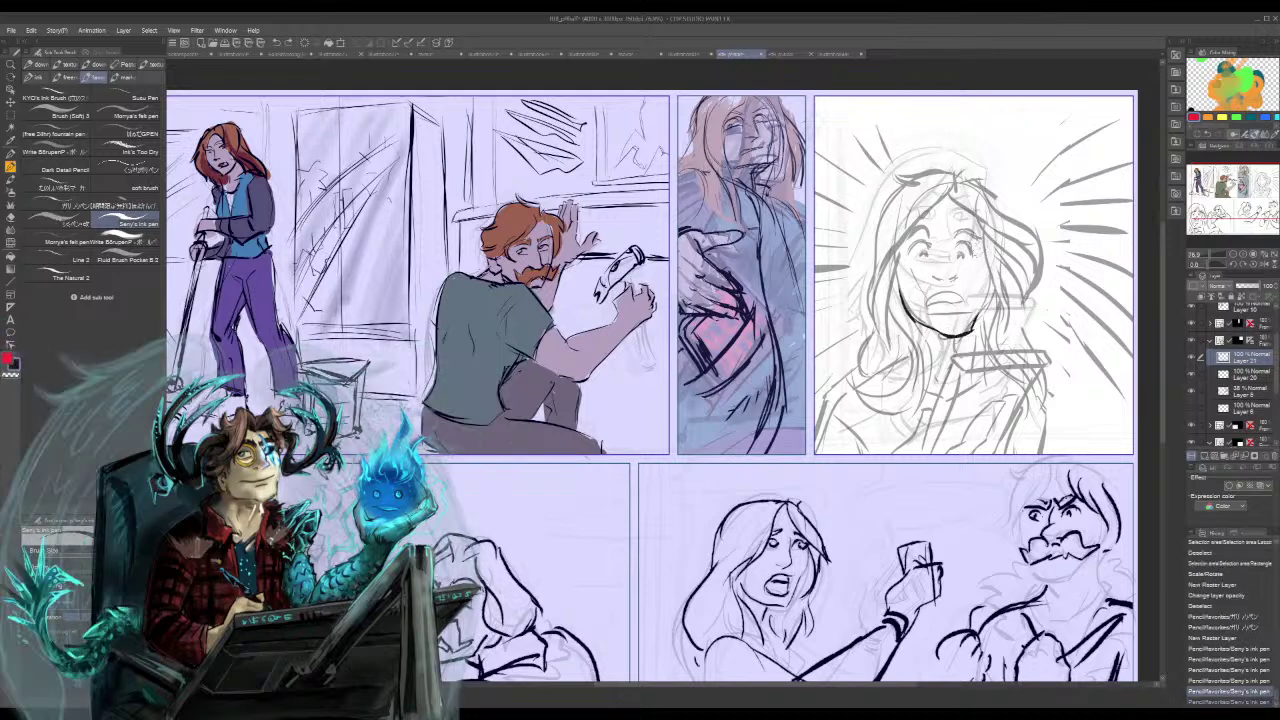
left_click_drag(984, 235, 975, 329)
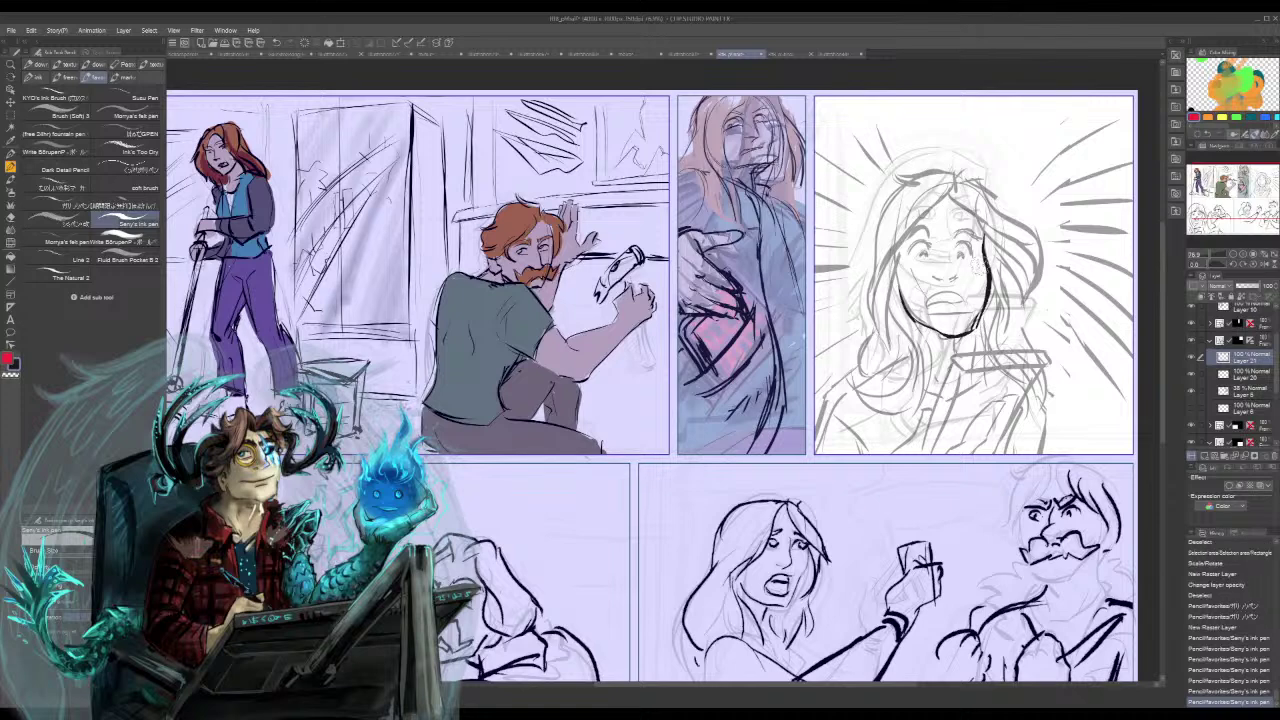
key("ctrl+z")
mouse_move(984, 244)
left_mouse_down()
mouse_move(972, 332)
mouse_move(956, 290)
mouse_move(967, 286)
mouse_move(967, 311)
mouse_move(931, 311)
mouse_move(968, 307)
mouse_move(942, 312)
mouse_move(962, 307)
mouse_move(948, 293)
left_mouse_up()
- Draw the shocked character's nose and open mouth with teeth lines, and reinforce the jawline beside the chin
key("ctrl+z")
key("ctrl+z")
left_click_drag(943, 293, 959, 302)
left_click_drag(989, 304, 975, 335)
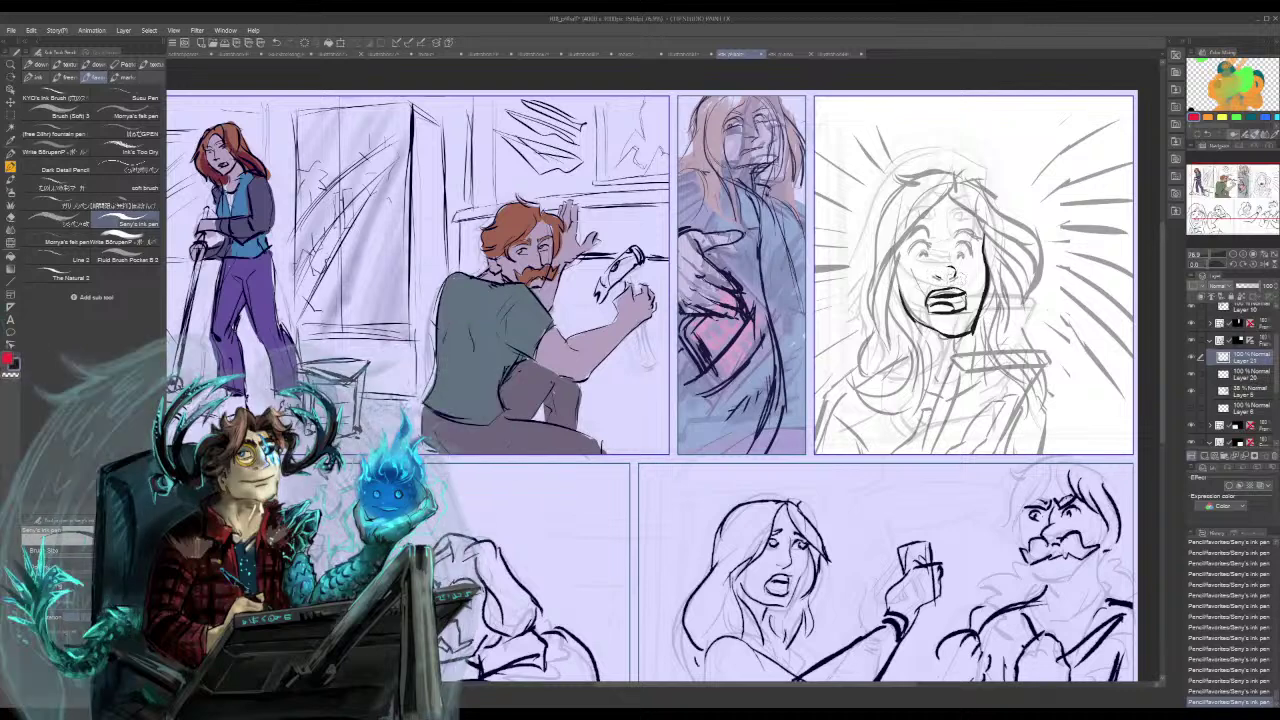
- Draw the shocked character's wide eyes and raised eyebrows over the faded sketch
mouse_move(955, 244)
left_mouse_down()
mouse_move(971, 262)
mouse_move(924, 281)
left_mouse_up()
key("ctrl+z")
left_click_drag(911, 258, 932, 250)
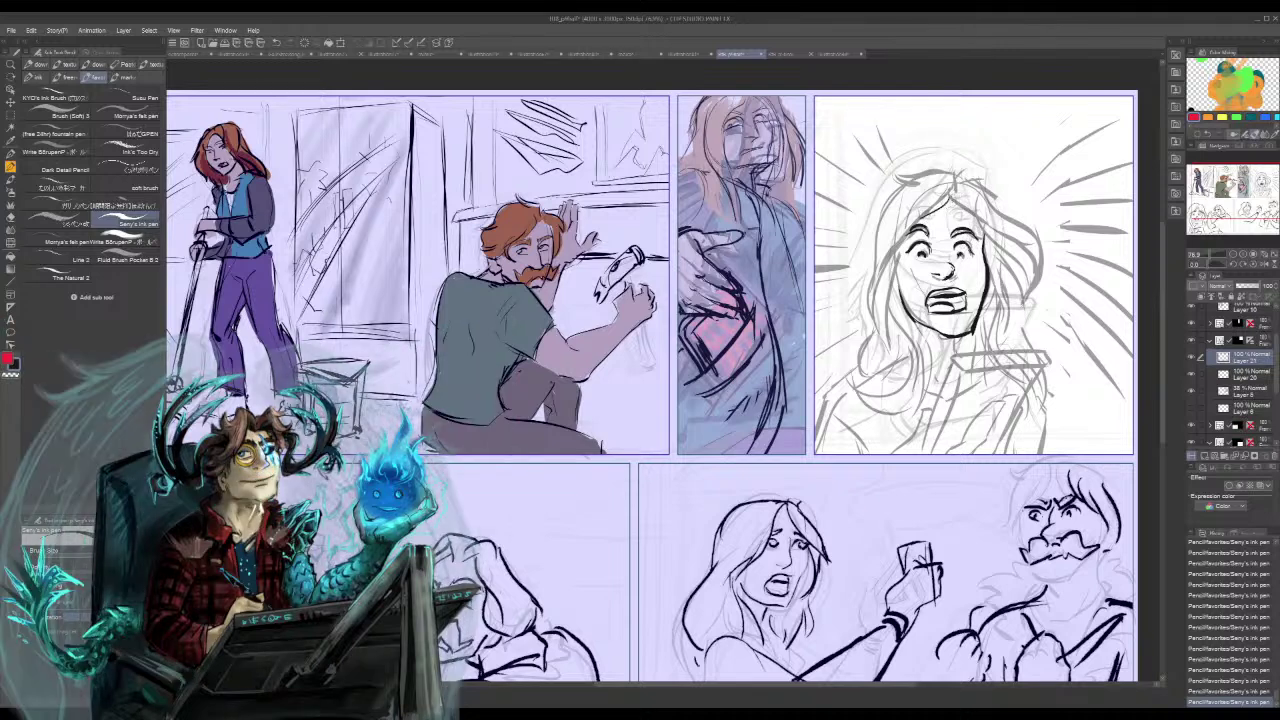
- Draw the long hair strands running from the parting down past the cheek and curling onto the shoulder
left_click_drag(957, 194, 882, 274)
mouse_move(923, 213)
left_mouse_down()
mouse_move(888, 278)
mouse_move(893, 343)
left_mouse_up()
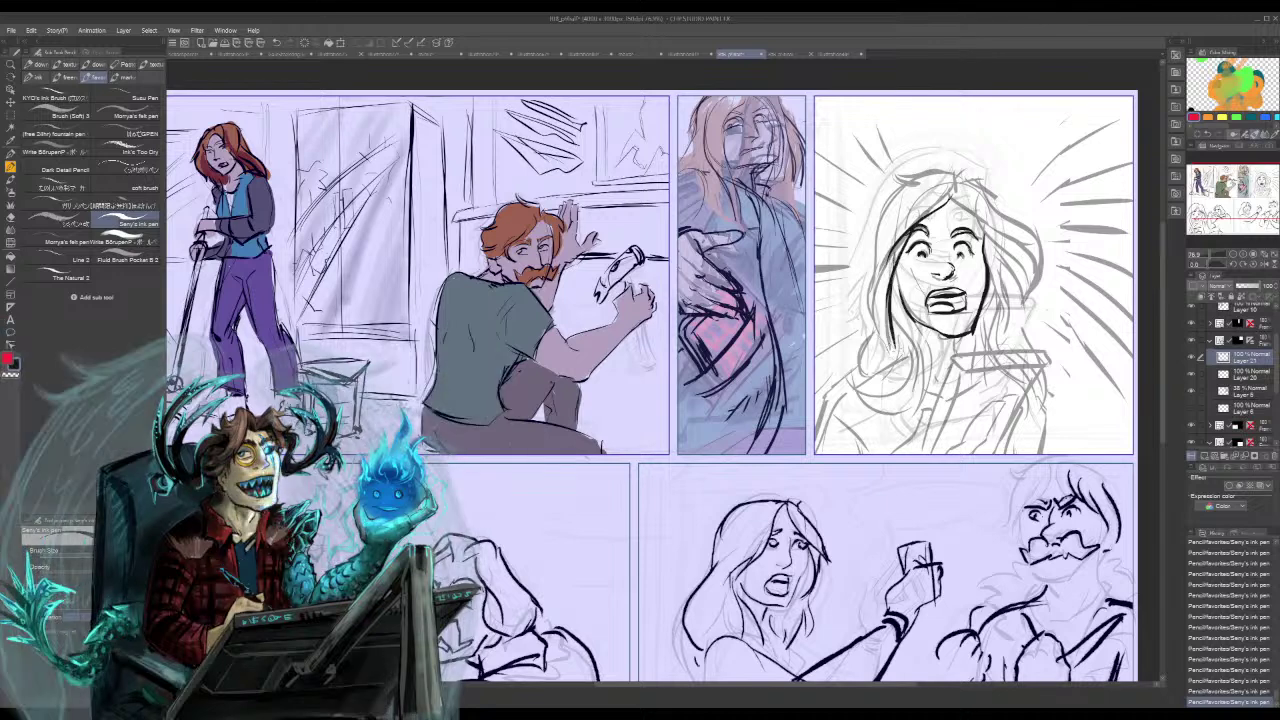
mouse_move(905, 270)
left_mouse_down()
mouse_move(892, 326)
mouse_move(935, 416)
left_mouse_up()
left_click_drag(900, 360, 932, 428)
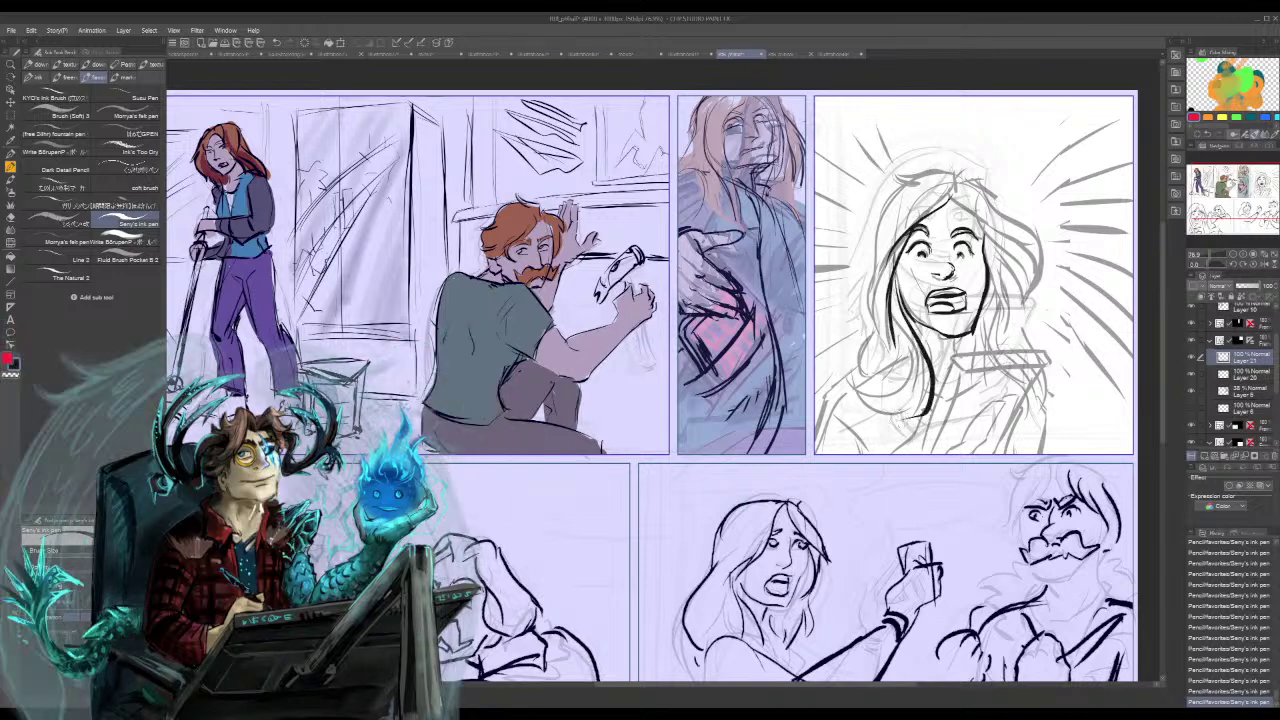
left_click_drag(914, 372, 900, 416)
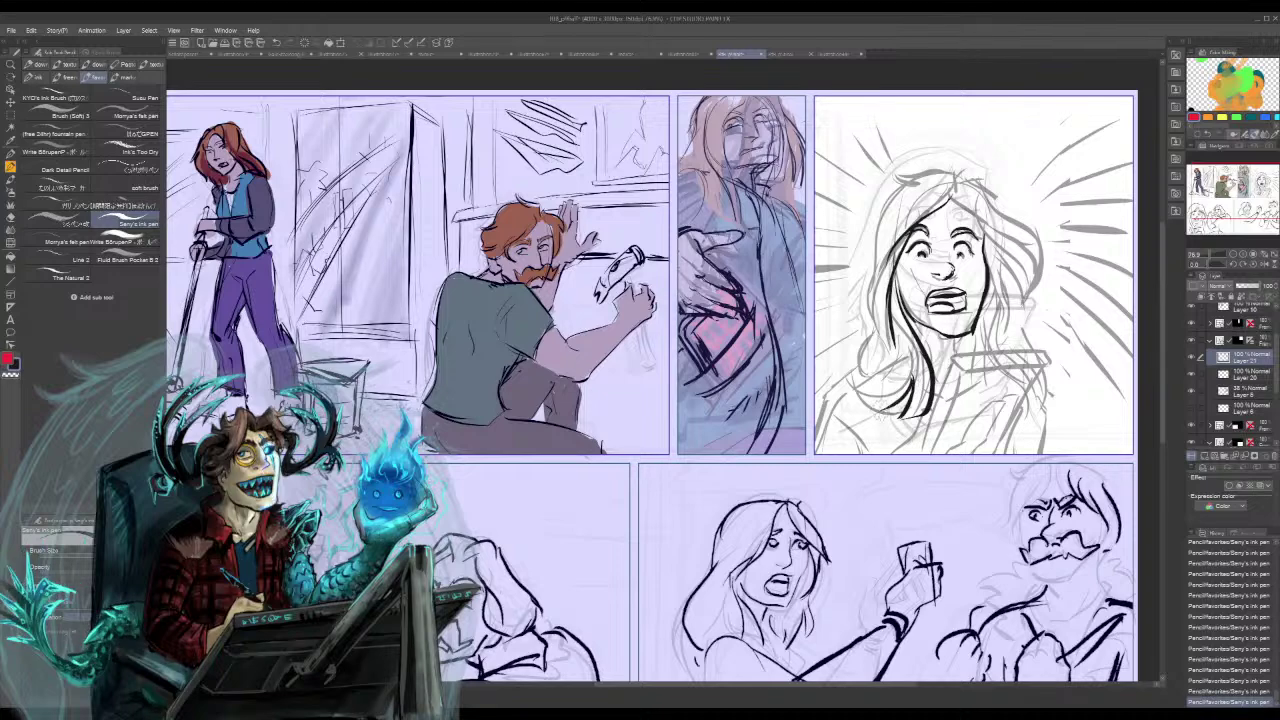
- Draw the shocked character's outer hair contour over the crown and down both sides, plus the shoulder line, undoing the unwanted strokes
mouse_move(892, 362)
left_mouse_down()
mouse_move(908, 390)
mouse_move(891, 395)
left_mouse_up()
mouse_move(849, 378)
left_mouse_down()
mouse_move(840, 356)
mouse_move(882, 214)
mouse_move(914, 183)
mouse_move(961, 173)
mouse_move(1012, 212)
left_mouse_up()
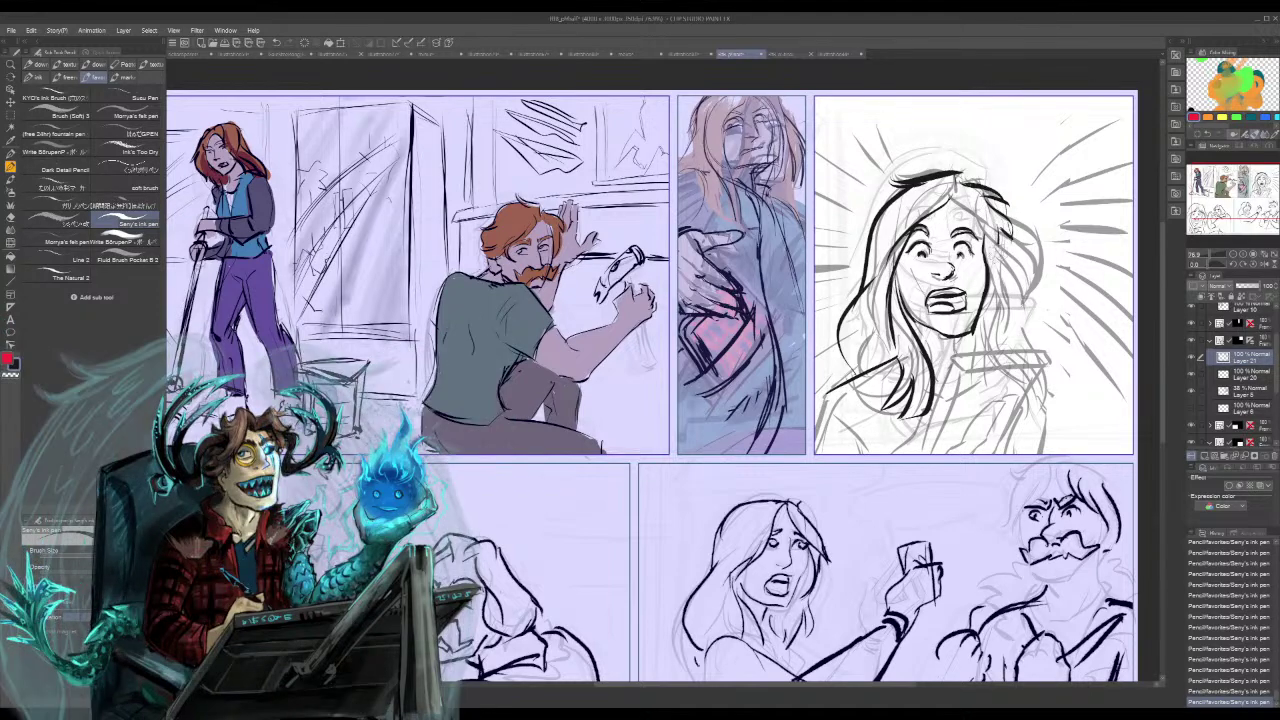
key("ctrl+z")
key("ctrl+z")
key("ctrl+z")
key("ctrl+z")
key("ctrl+z")
key("ctrl+z")
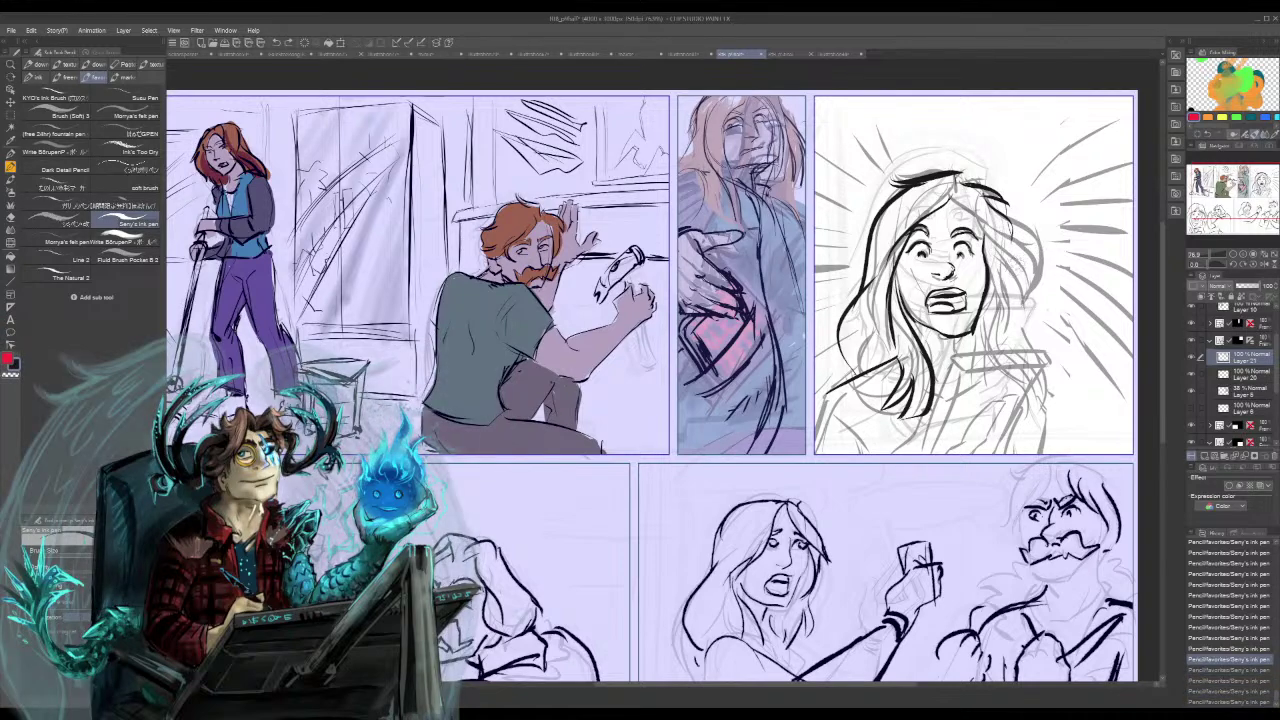
mouse_move(984, 191)
left_mouse_down()
mouse_move(1012, 225)
mouse_move(1006, 308)
mouse_move(1025, 321)
mouse_move(1001, 357)
left_mouse_up()
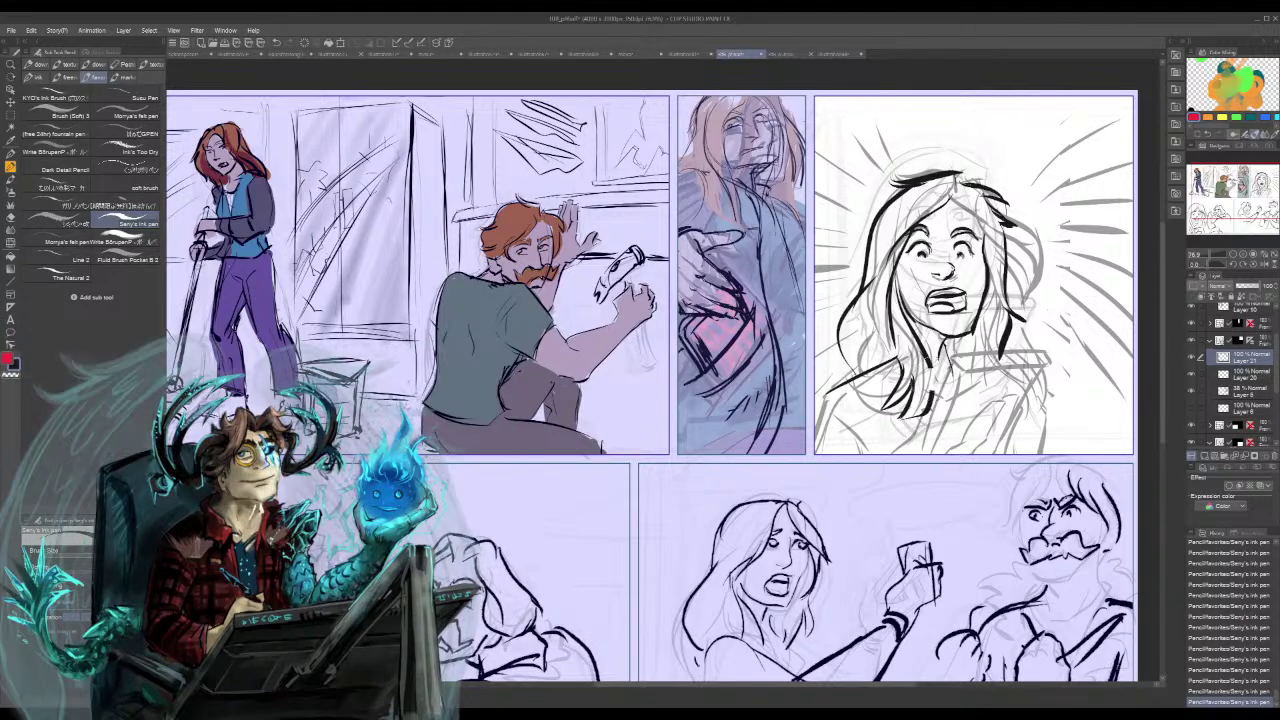
- Erase the heavy hair strands over the chest and draw new lines running down beside the neck to the collar
mouse_move(908, 372)
left_mouse_down()
mouse_move(904, 404)
mouse_move(928, 404)
left_mouse_up()
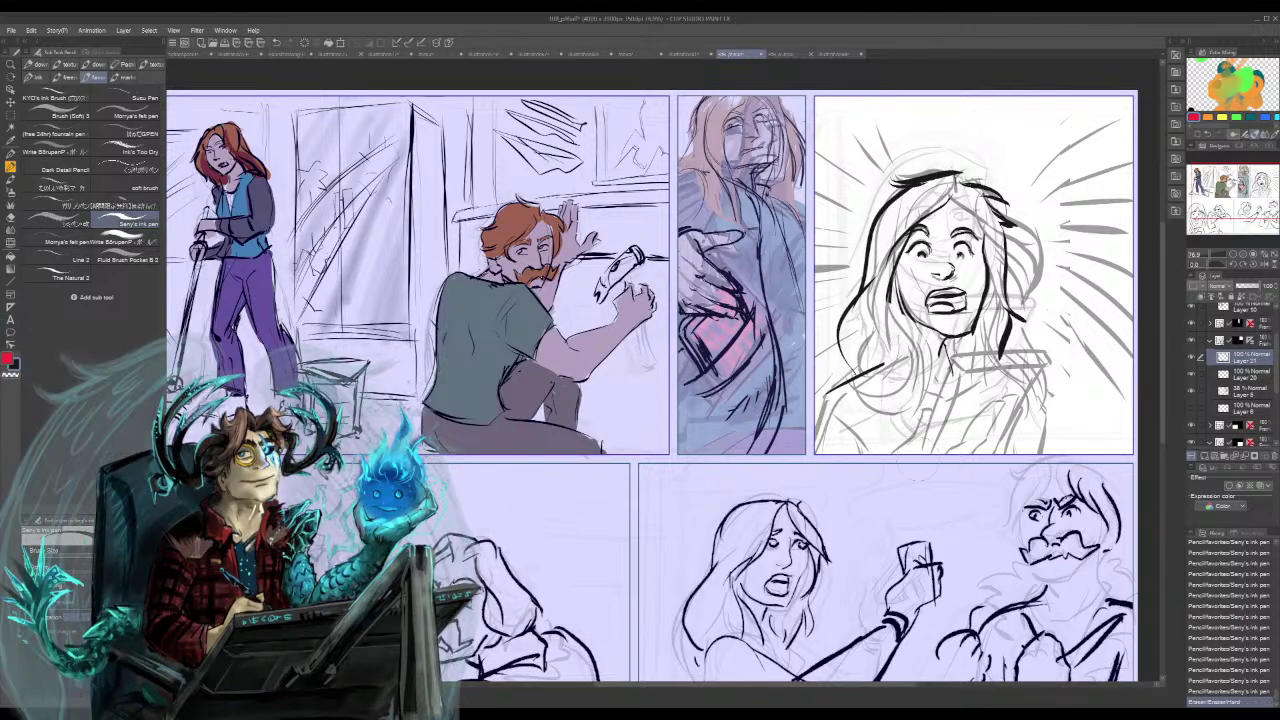
mouse_move(888, 292)
left_mouse_down()
mouse_move(913, 356)
mouse_move(908, 403)
left_mouse_up()
mouse_move(893, 316)
left_mouse_down()
mouse_move(966, 391)
mouse_move(951, 408)
left_mouse_up()
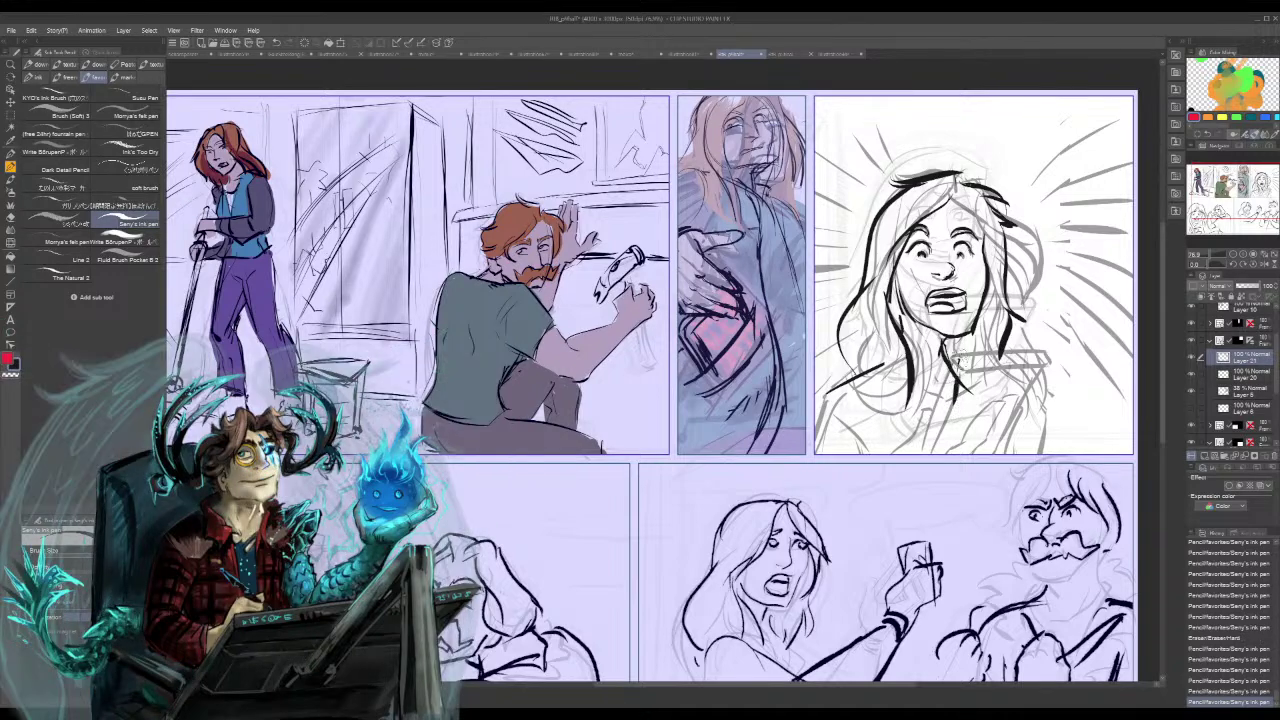
- Draw the two front edges of the open jacket down to the panel border, plus the opposite shoulder and sleeve lines
left_click_drag(958, 353, 956, 460)
left_click_drag(908, 404, 917, 425)
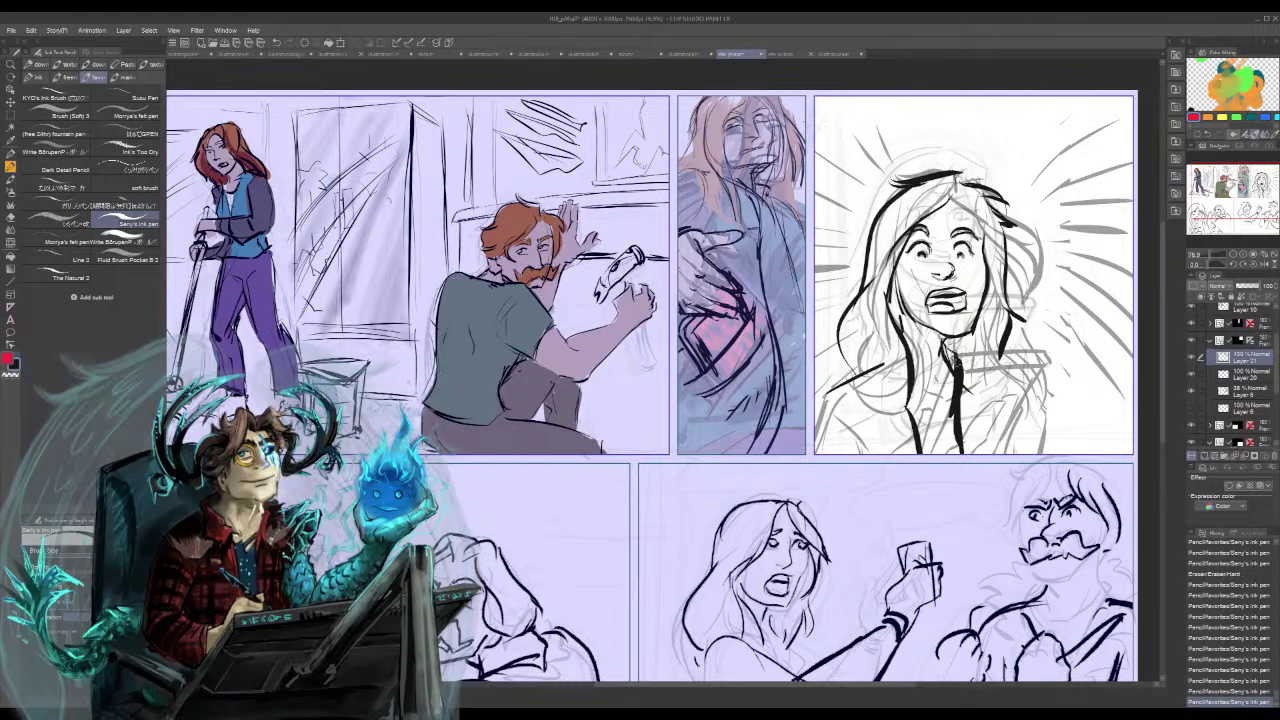
mouse_move(948, 347)
left_mouse_down()
mouse_move(1034, 376)
mouse_move(1010, 398)
mouse_move(1002, 436)
left_mouse_up()
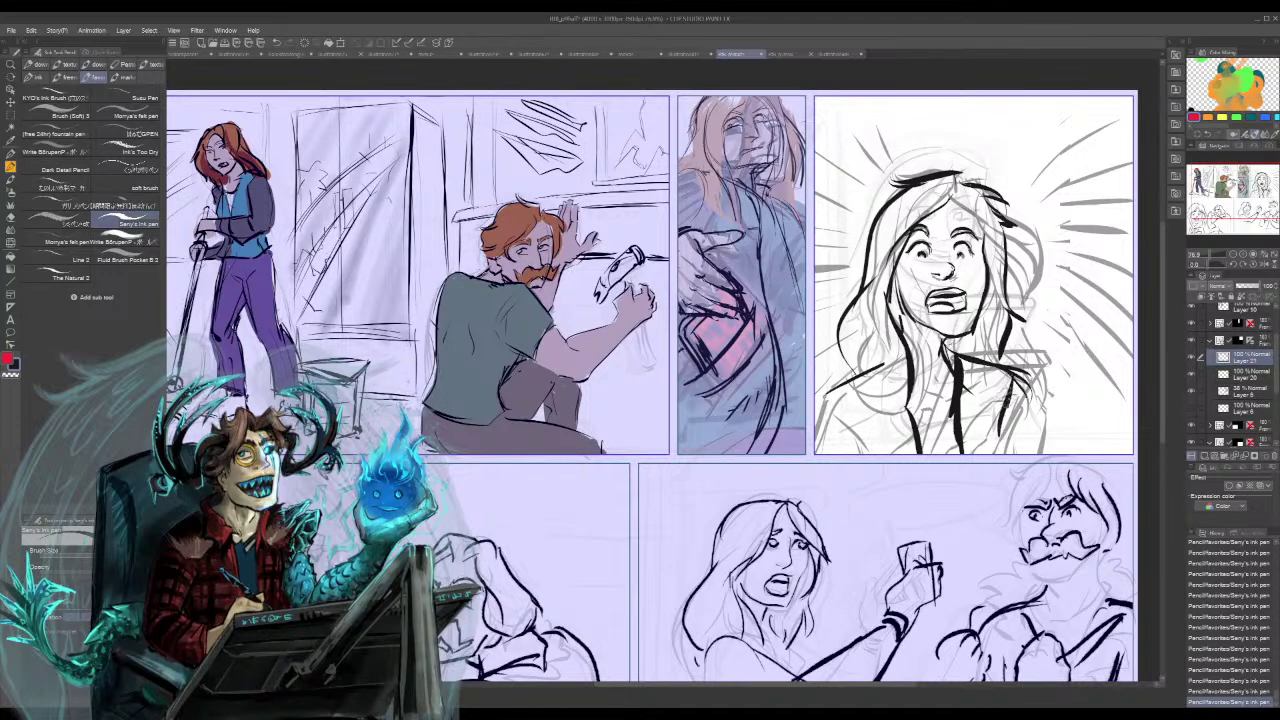
left_click_drag(1015, 392, 1004, 427)
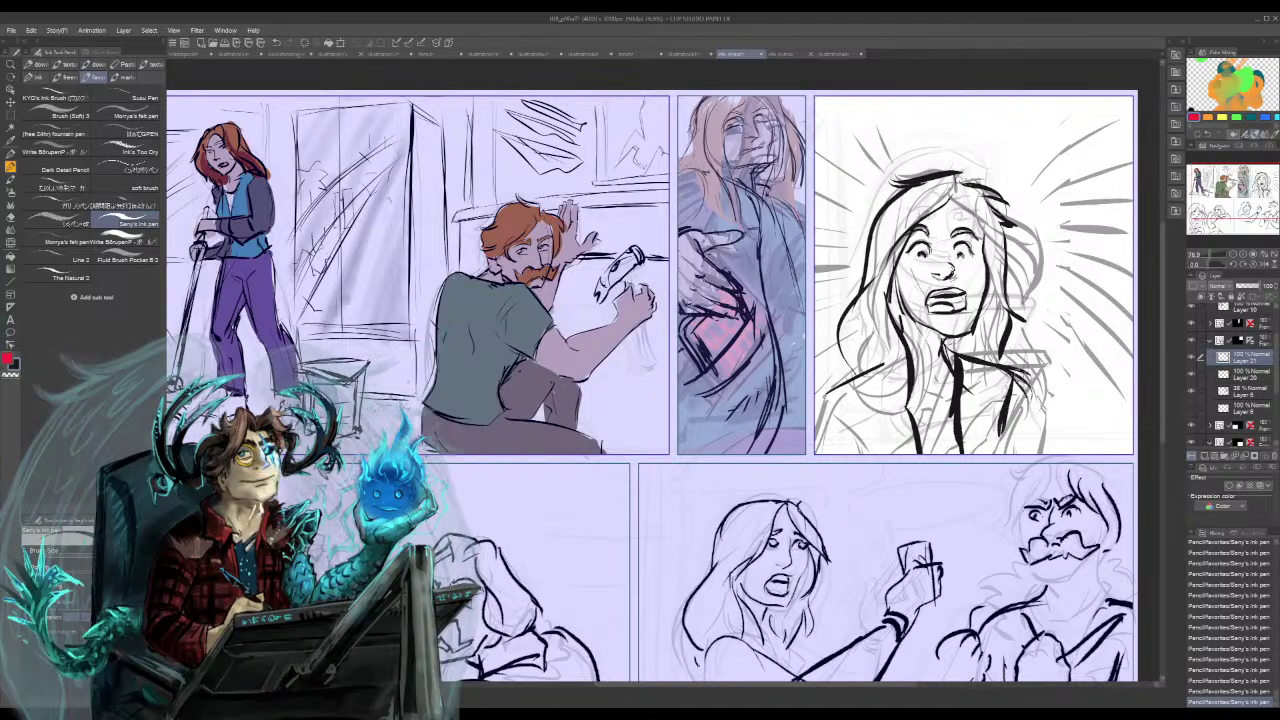
- Ink the shoulders, sleeves and vest edges of the startled long-haired woman in the panel with radiating lines
left_click_drag(1016, 370, 1044, 448)
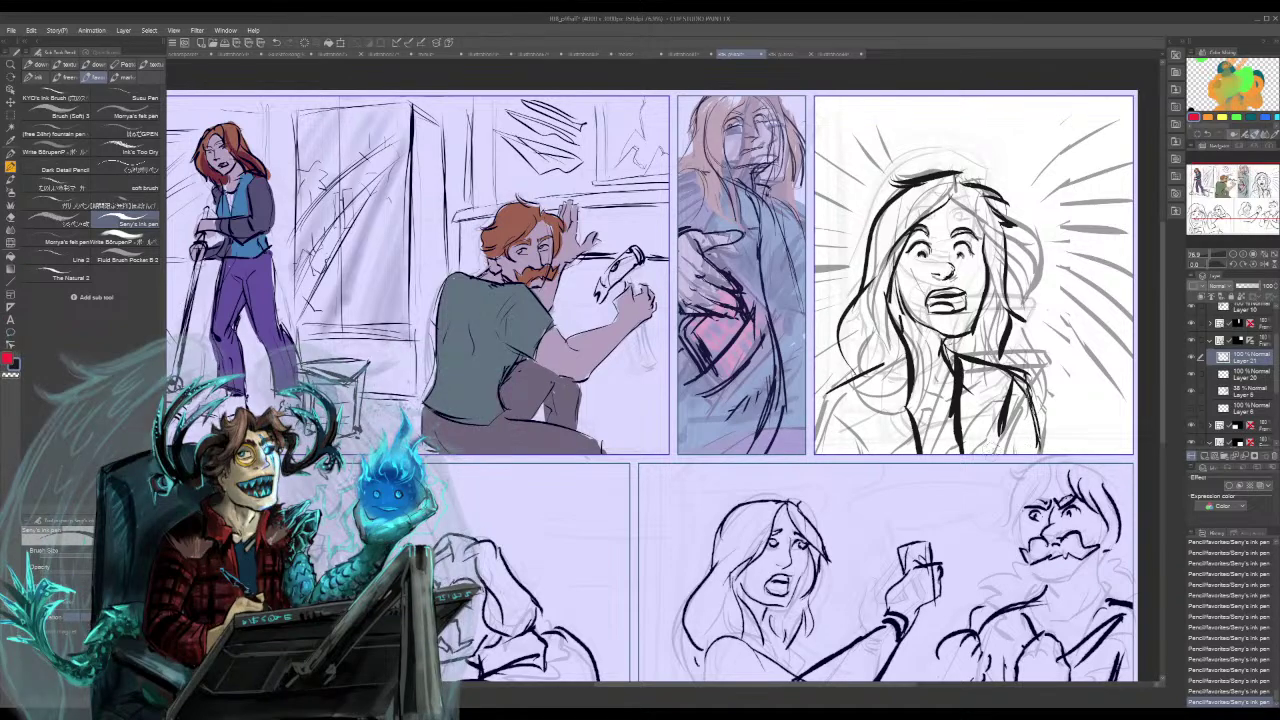
left_click_drag(852, 373, 818, 399)
left_click_drag(819, 403, 865, 451)
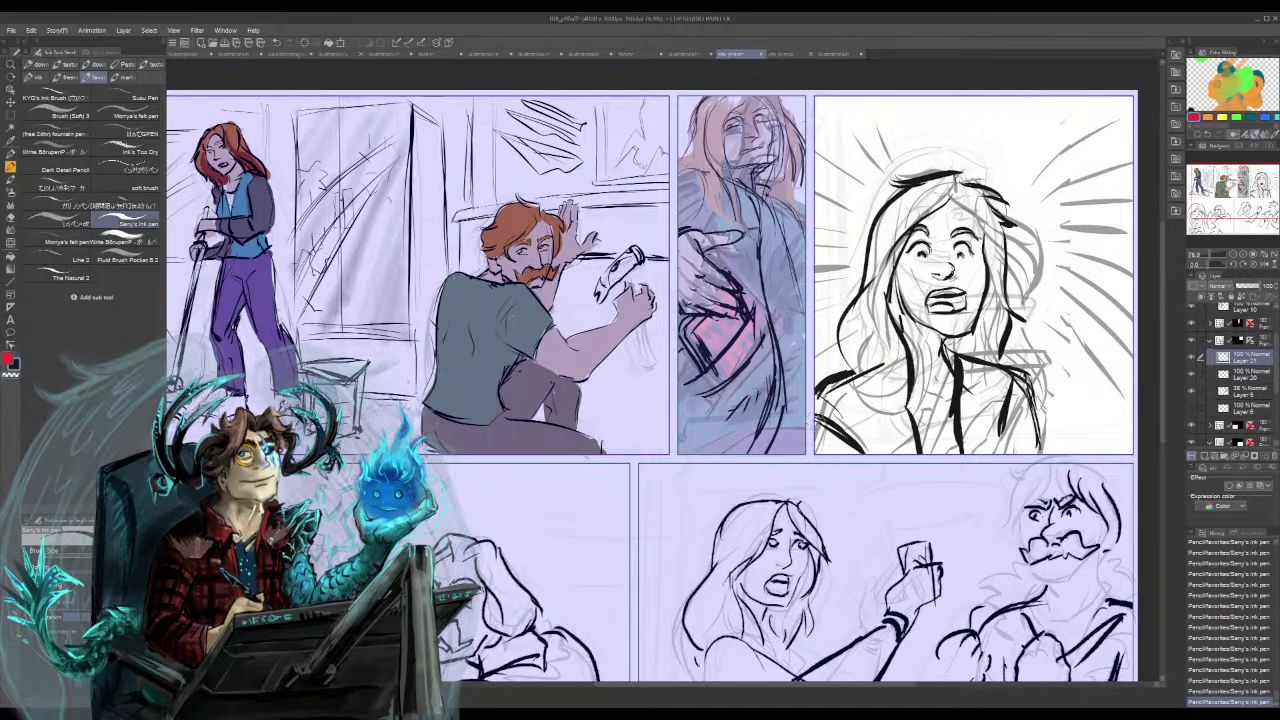
mouse_move(820, 390)
left_mouse_down()
mouse_move(878, 369)
mouse_move(848, 374)
mouse_move(873, 347)
mouse_move(888, 415)
left_mouse_up()
key("ctrl+z")
left_click_drag(870, 343, 911, 435)
- Try inking extra hair strands beside the startled woman's face and down to her shoulder
mouse_move(884, 364)
left_mouse_down()
mouse_move(919, 203)
mouse_move(890, 232)
mouse_move(868, 293)
left_mouse_up()
key("ctrl+z")
left_click_drag(890, 240, 868, 290)
left_click_drag(918, 210, 902, 250)
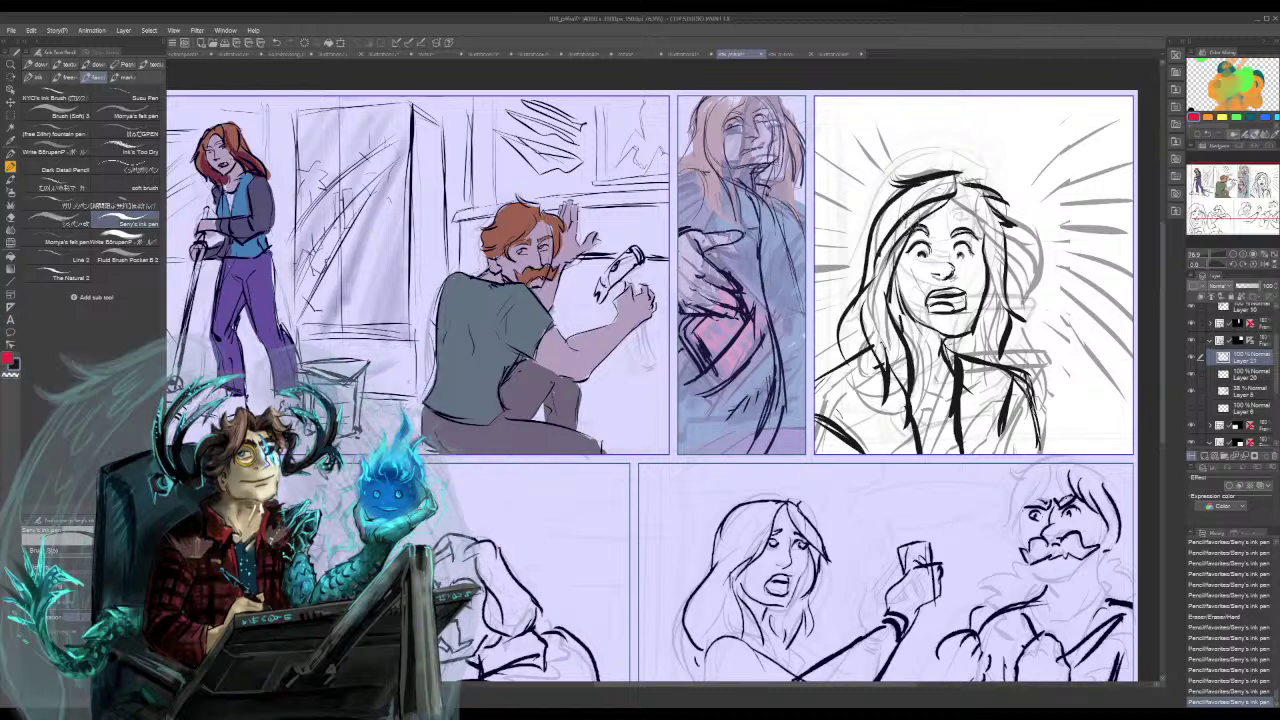
key("ctrl+z")
key("ctrl+z")
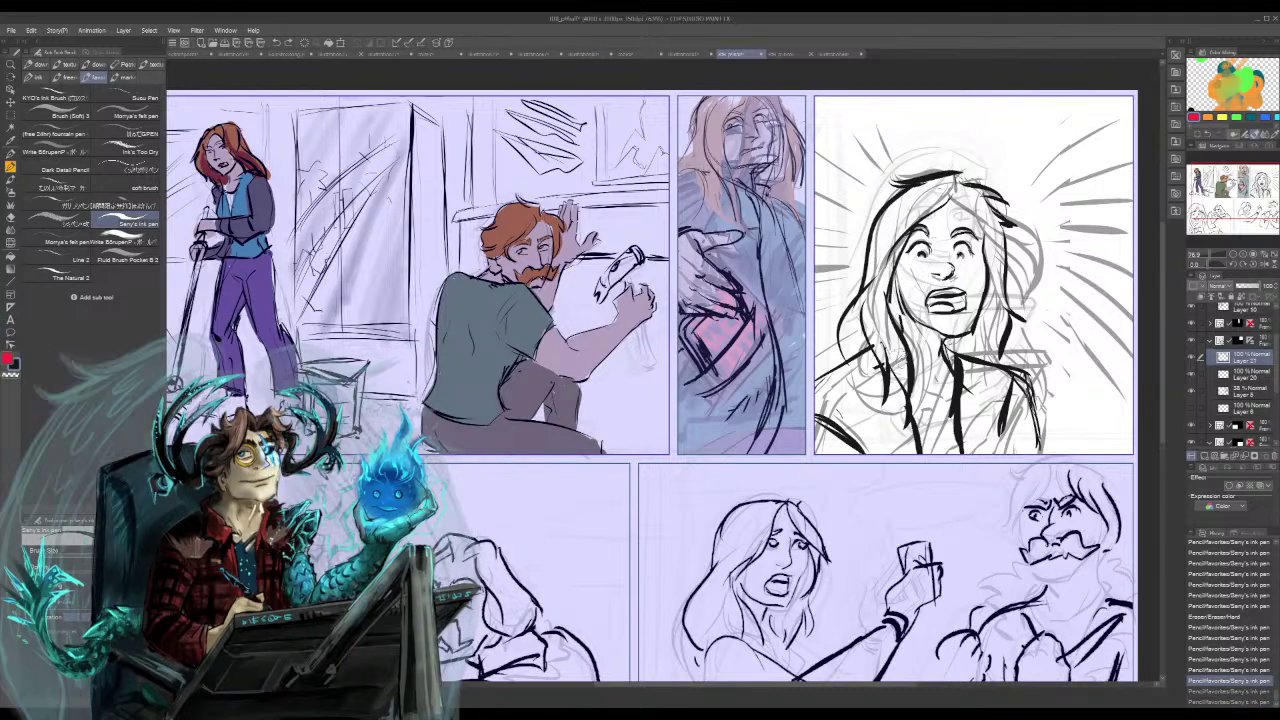
- Ink the hair ends and small strands around the startled woman's face, and redraw her shoulder line
left_click_drag(861, 314, 860, 363)
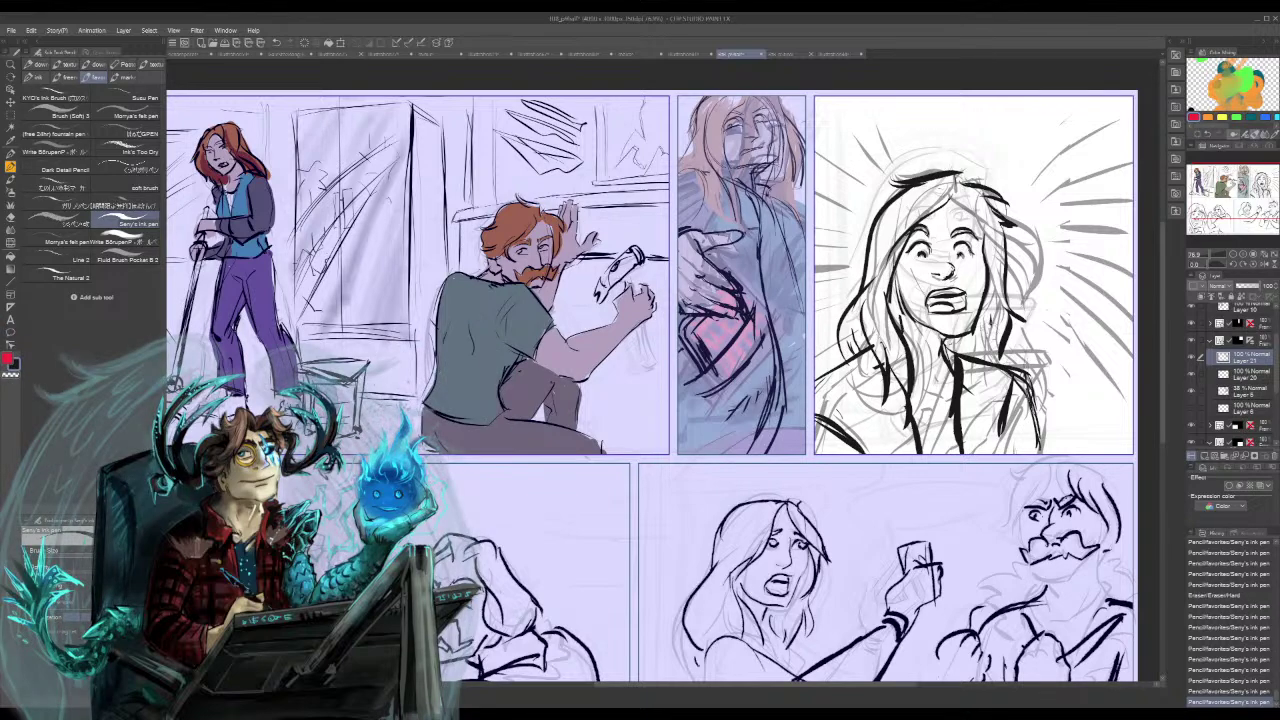
mouse_move(988, 328)
left_mouse_down()
mouse_move(977, 357)
mouse_move(1000, 371)
left_mouse_up()
left_click_drag(898, 170, 888, 188)
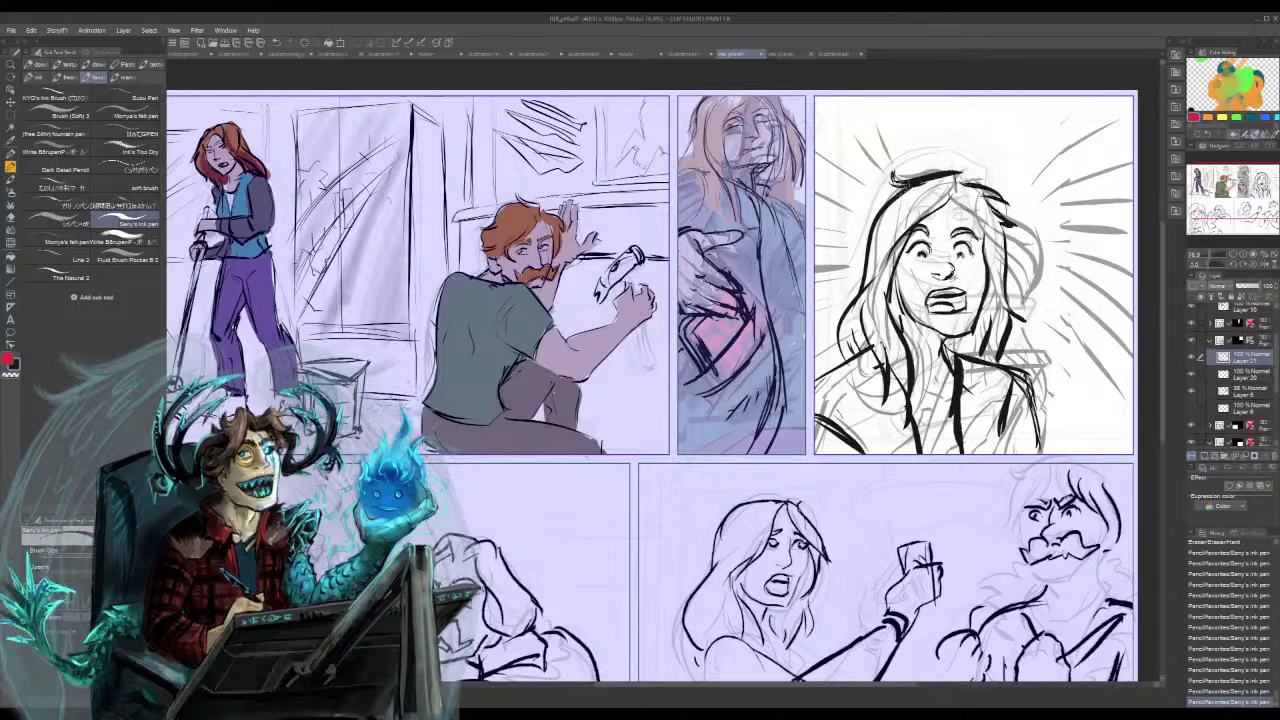
left_click_drag(975, 246, 988, 264)
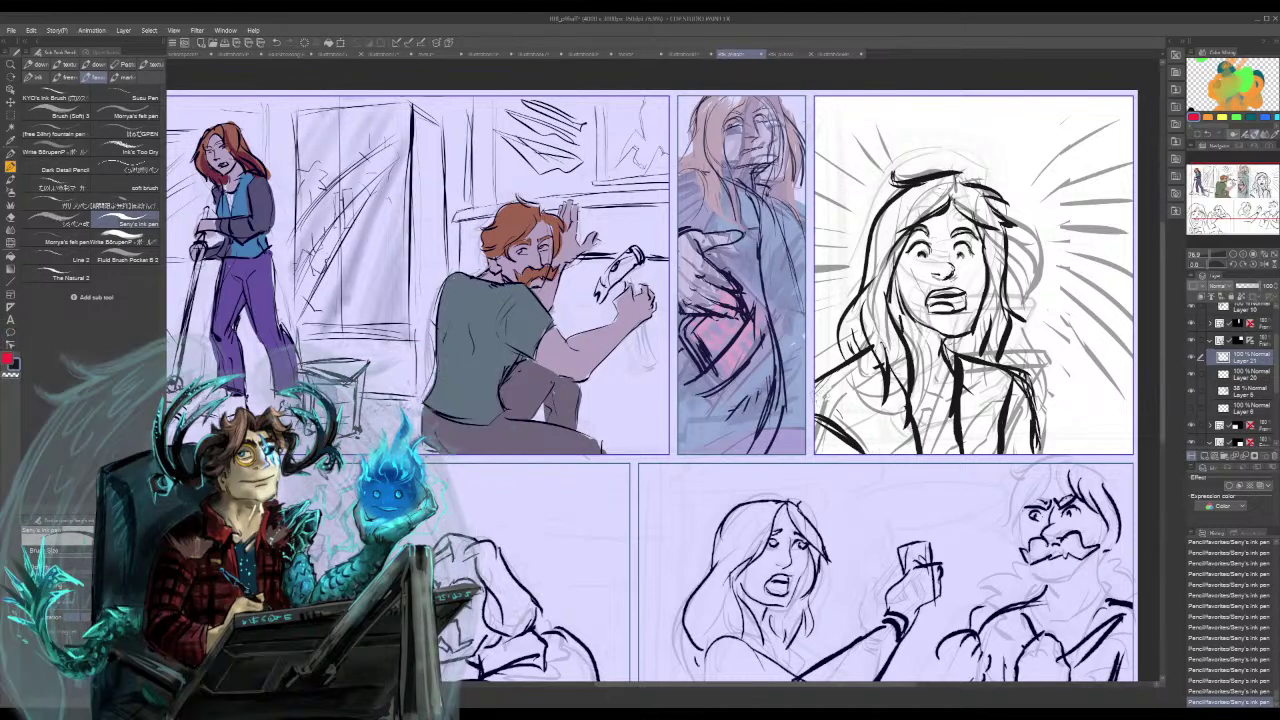
mouse_move(817, 402)
left_mouse_down()
mouse_move(844, 360)
mouse_move(870, 350)
mouse_move(858, 351)
left_mouse_up()
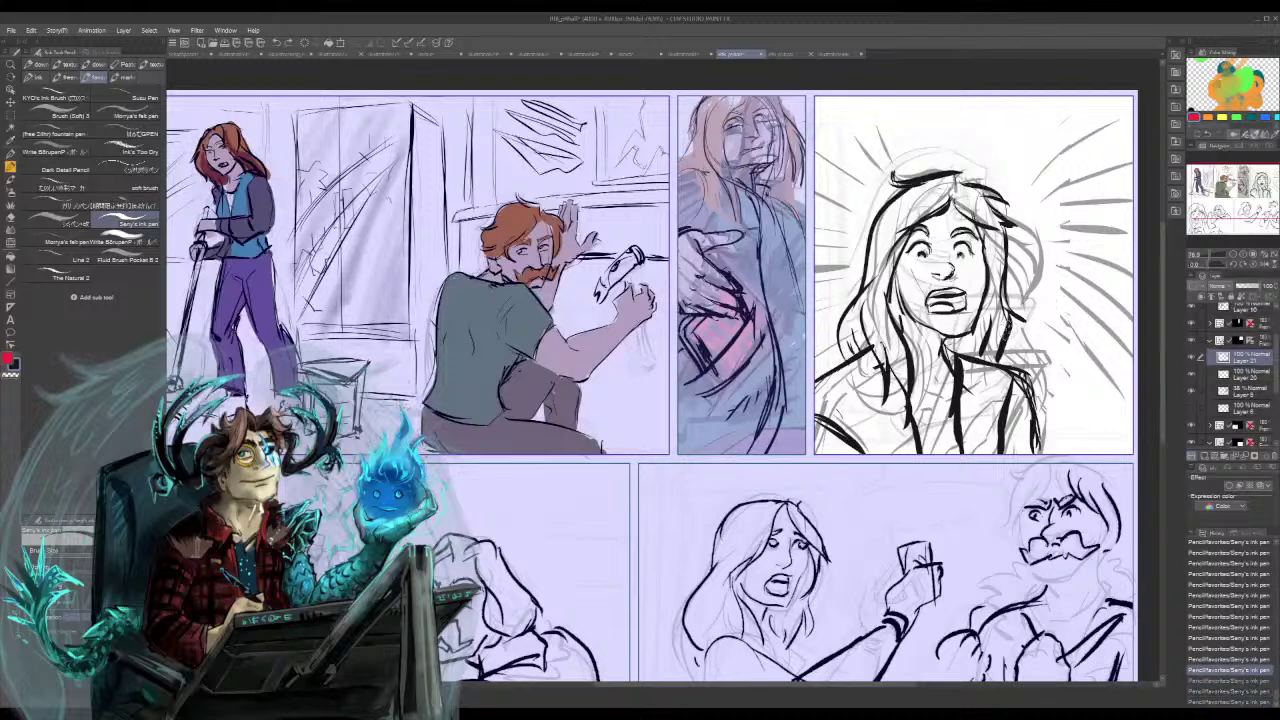
left_click_drag(823, 386, 870, 352)
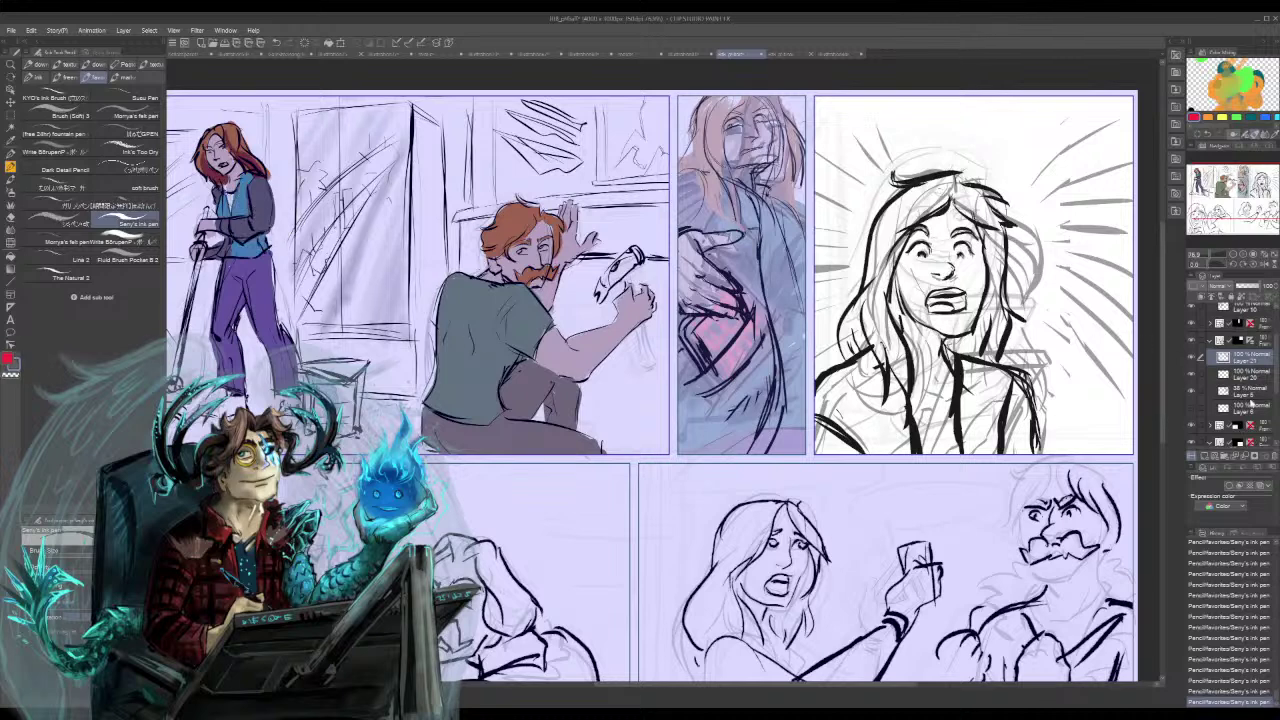
- Add a raster layer above Layer 20 and paint the startled woman's sleeves dark gray
left_click(1245, 376)
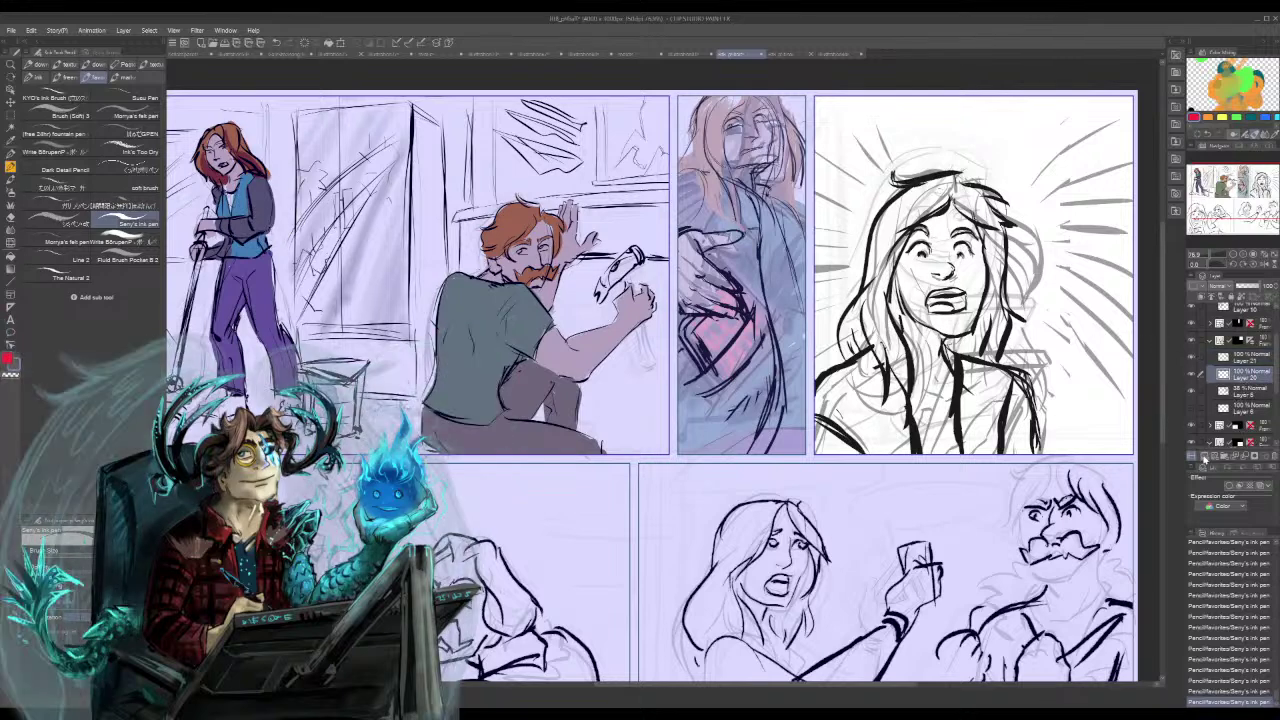
left_click(1204, 457)
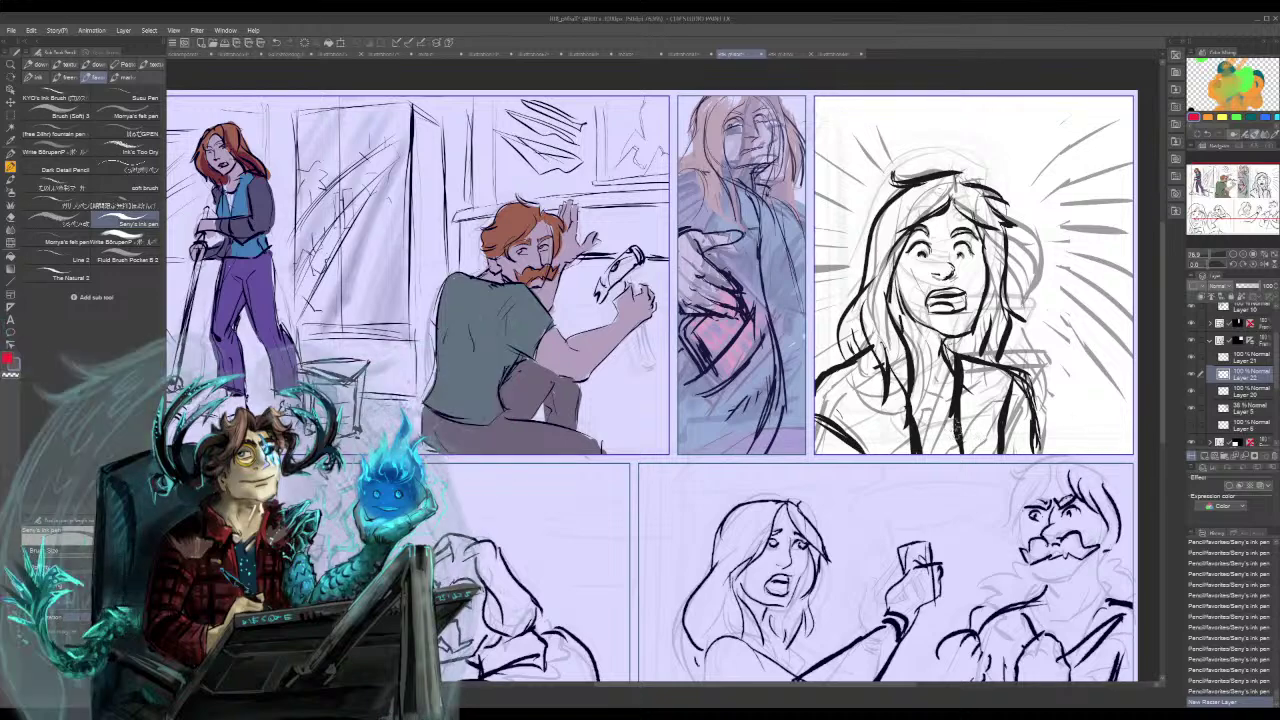
mouse_move(1004, 405)
left_mouse_down()
mouse_move(1016, 388)
mouse_move(1021, 455)
left_mouse_up()
mouse_move(834, 438)
left_mouse_down()
mouse_move(821, 443)
mouse_move(820, 428)
left_mouse_up()
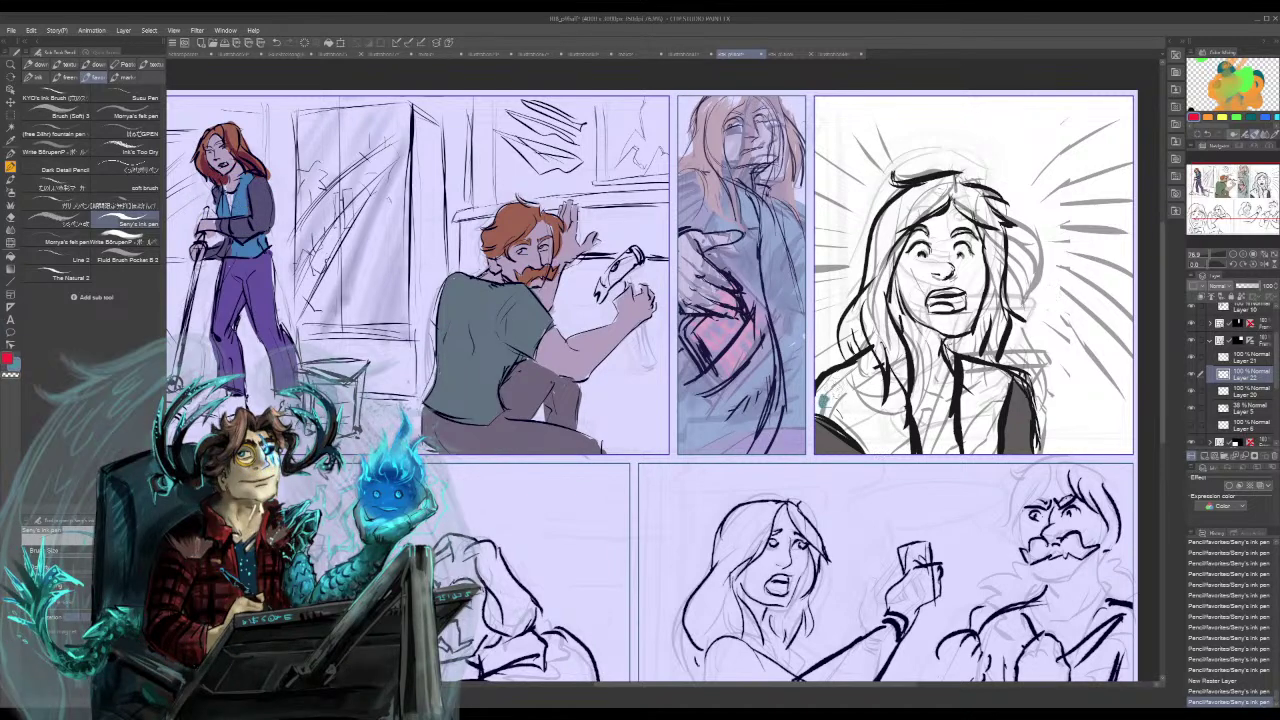
- Paint both sides of the startled woman's vest teal with Seny's ink pen
left_click_drag(866, 372, 823, 402)
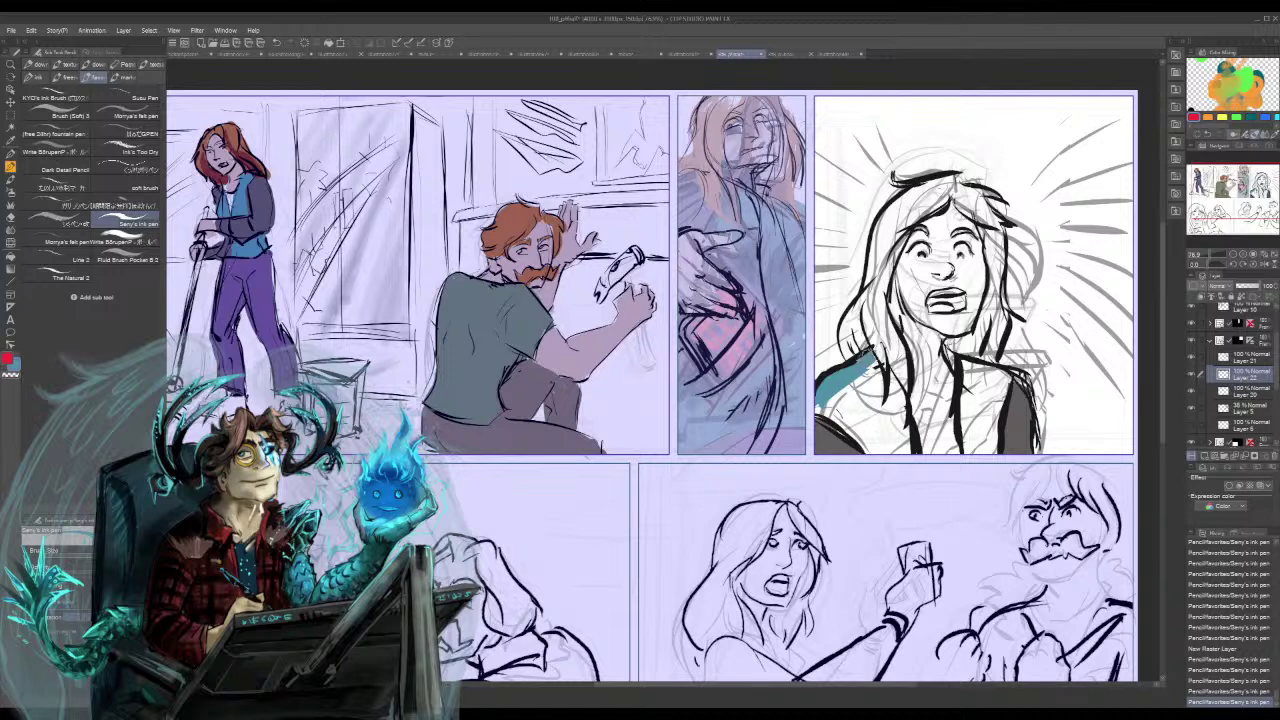
mouse_move(867, 354)
left_mouse_down()
mouse_move(882, 411)
mouse_move(830, 405)
mouse_move(876, 446)
left_mouse_up()
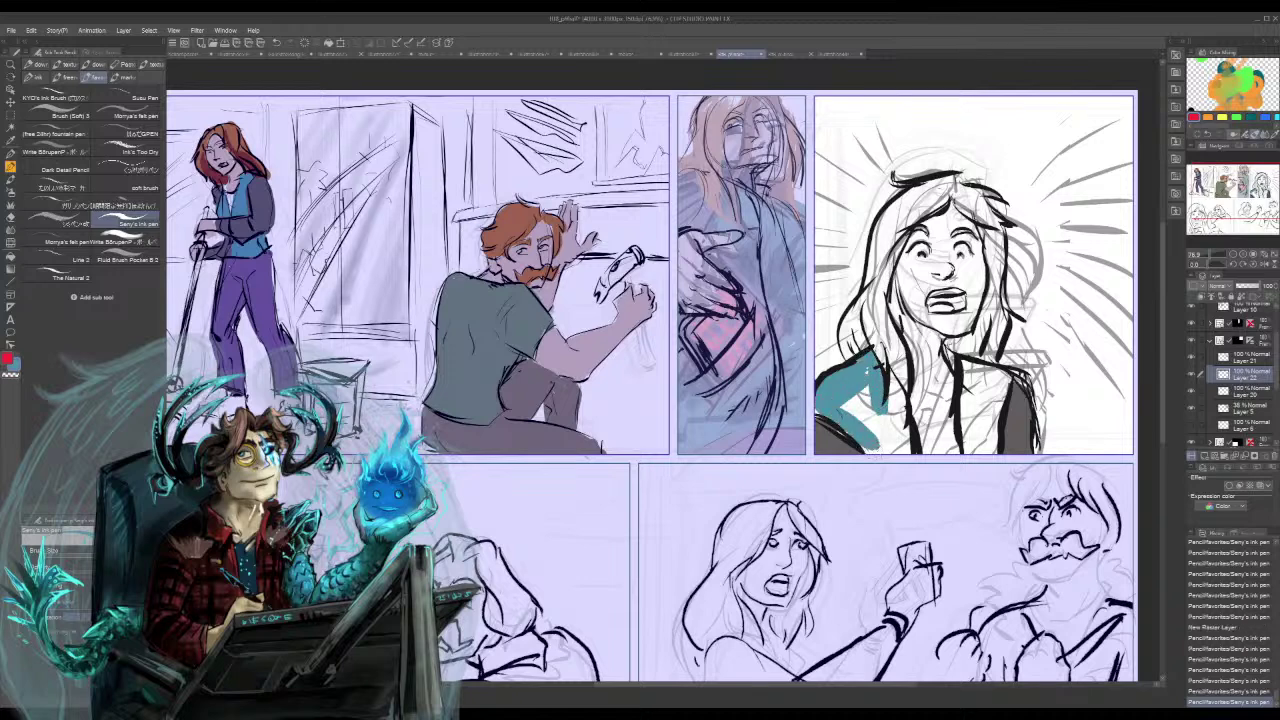
left_click_drag(818, 410, 856, 443)
mouse_move(846, 404)
left_mouse_down()
mouse_move(841, 438)
mouse_move(871, 398)
mouse_move(886, 462)
left_mouse_up()
left_click_drag(886, 374, 906, 454)
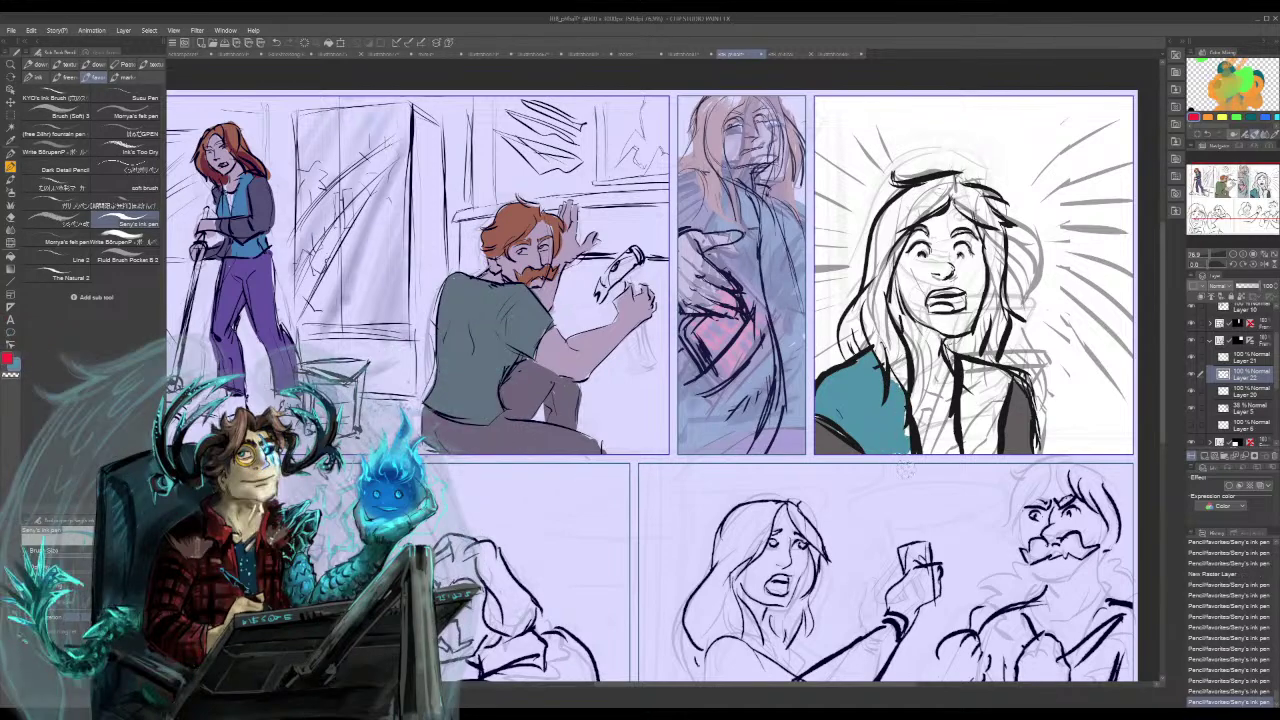
mouse_move(966, 366)
left_mouse_down()
mouse_move(972, 452)
mouse_move(1000, 454)
left_mouse_up()
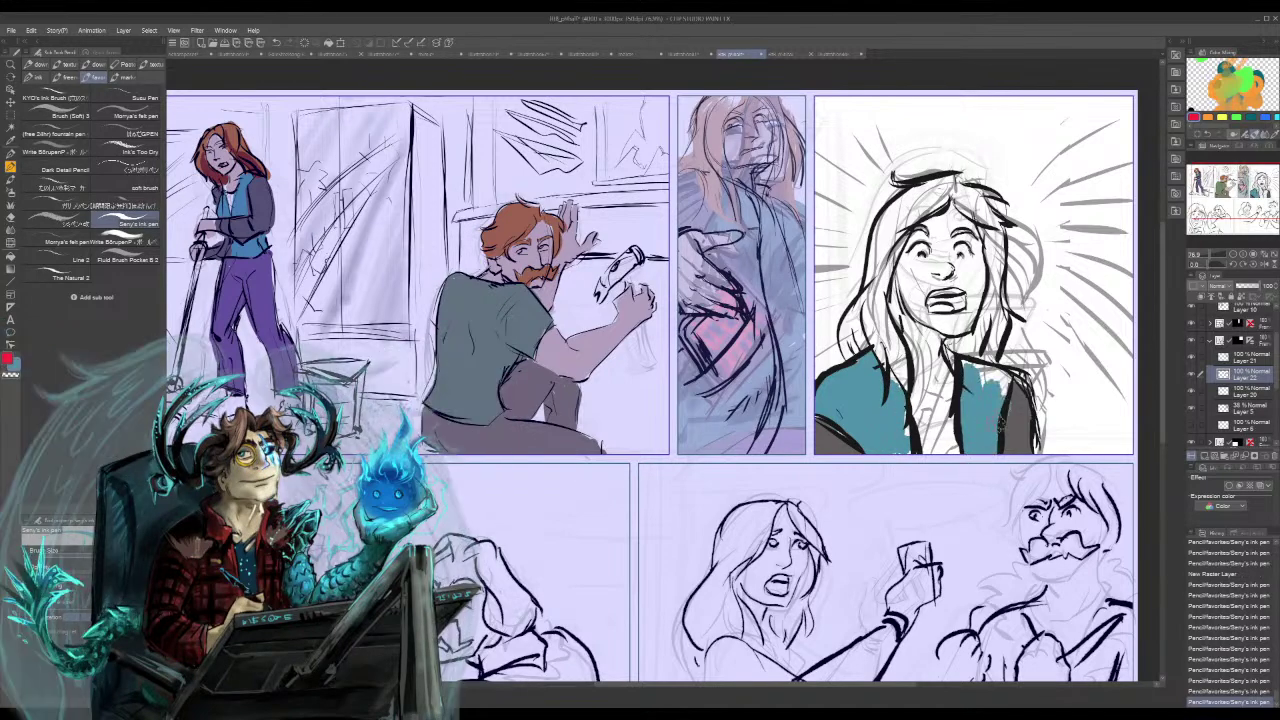
mouse_move(1008, 368)
left_mouse_down()
mouse_move(992, 396)
mouse_move(970, 384)
mouse_move(982, 383)
left_mouse_up()
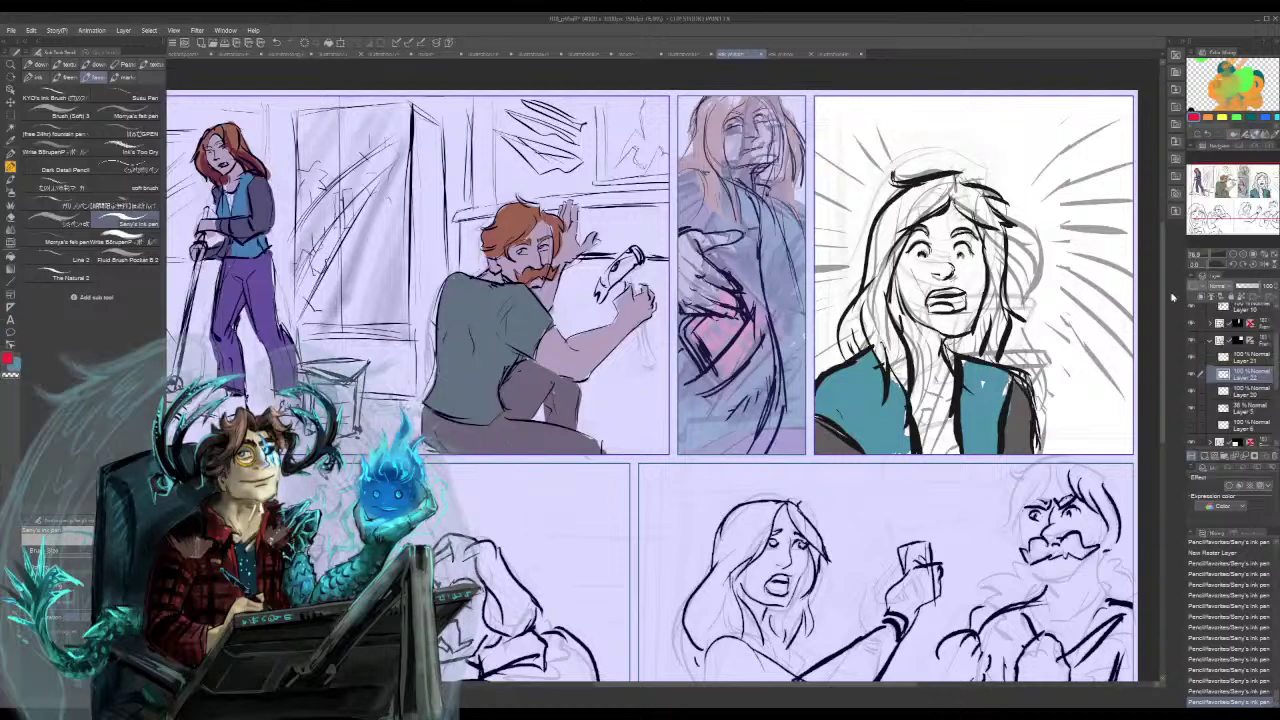
- Change the drawing color to pink and fill the shirt between the two sides of the vest
double_click(8, 360)
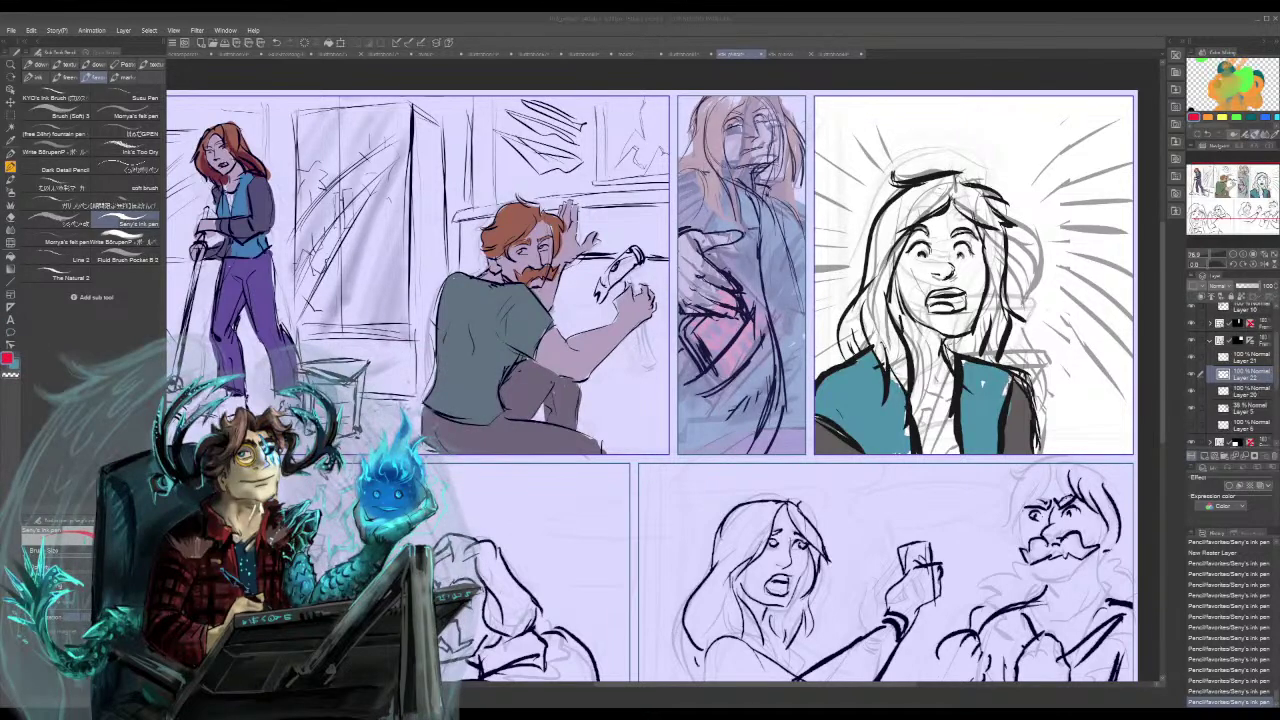
left_click(610, 454)
mouse_move(940, 400)
left_mouse_down()
mouse_move(922, 397)
mouse_move(952, 384)
mouse_move(918, 384)
mouse_move(914, 436)
mouse_move(910, 396)
mouse_move(932, 474)
mouse_move(948, 390)
mouse_move(952, 458)
left_mouse_up()
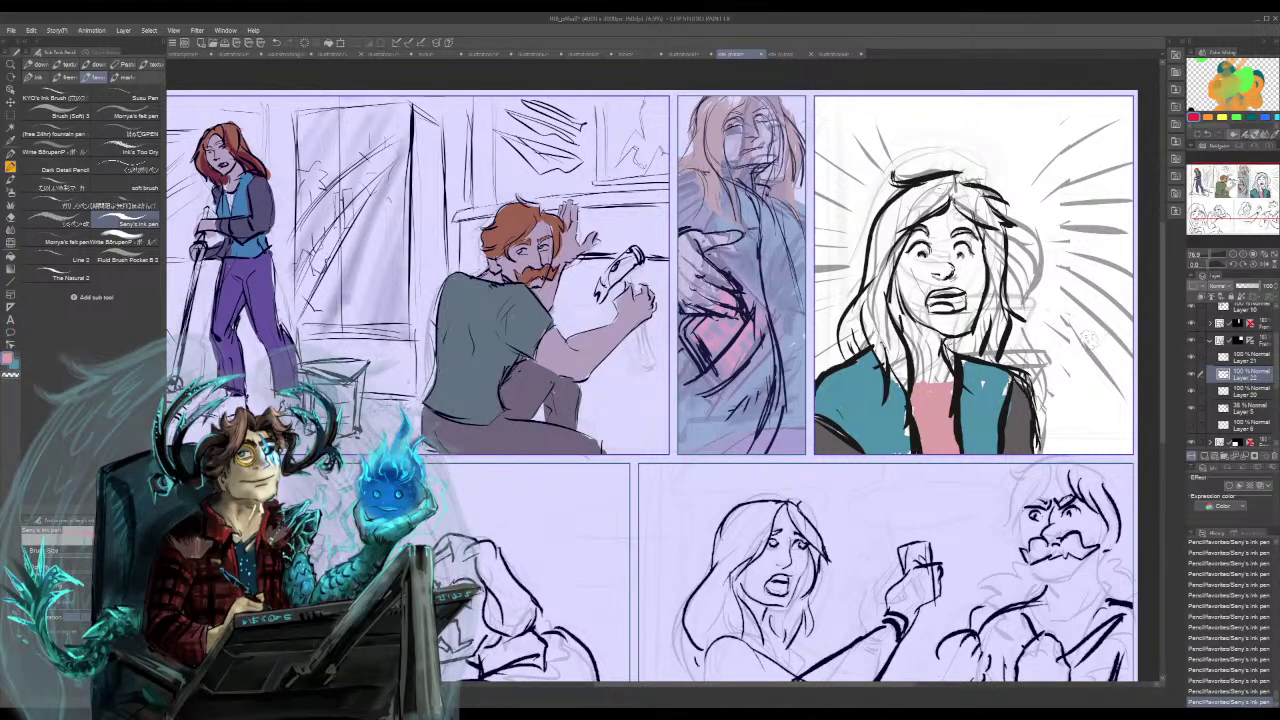
- Rough in pink guide strokes in the background beside the startled woman's shoulder, undoing the last two strokes
mouse_move(1062, 370)
left_mouse_down()
mouse_move(1108, 347)
mouse_move(1059, 317)
mouse_move(1113, 320)
left_mouse_up()
mouse_move(1064, 309)
left_mouse_down()
mouse_move(1097, 303)
mouse_move(1043, 305)
mouse_move(1042, 405)
left_mouse_up()
left_click_drag(1062, 332, 1050, 388)
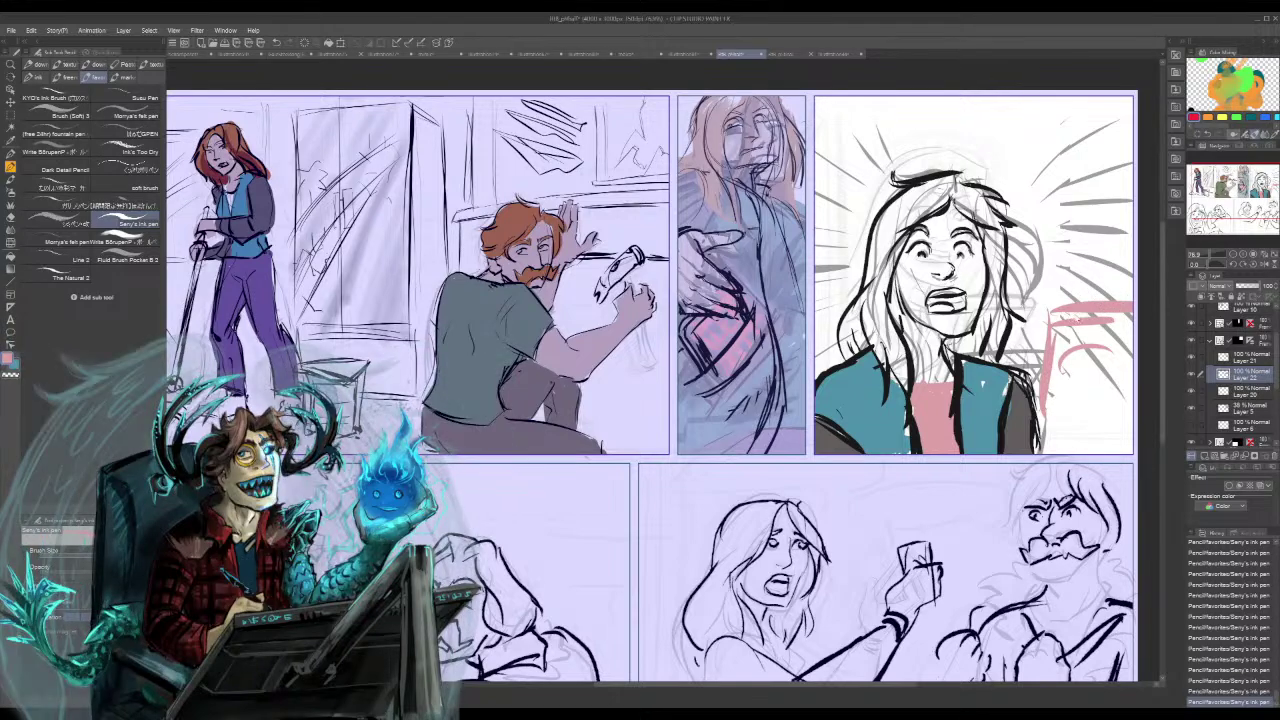
key("ctrl+z")
key("ctrl+z")
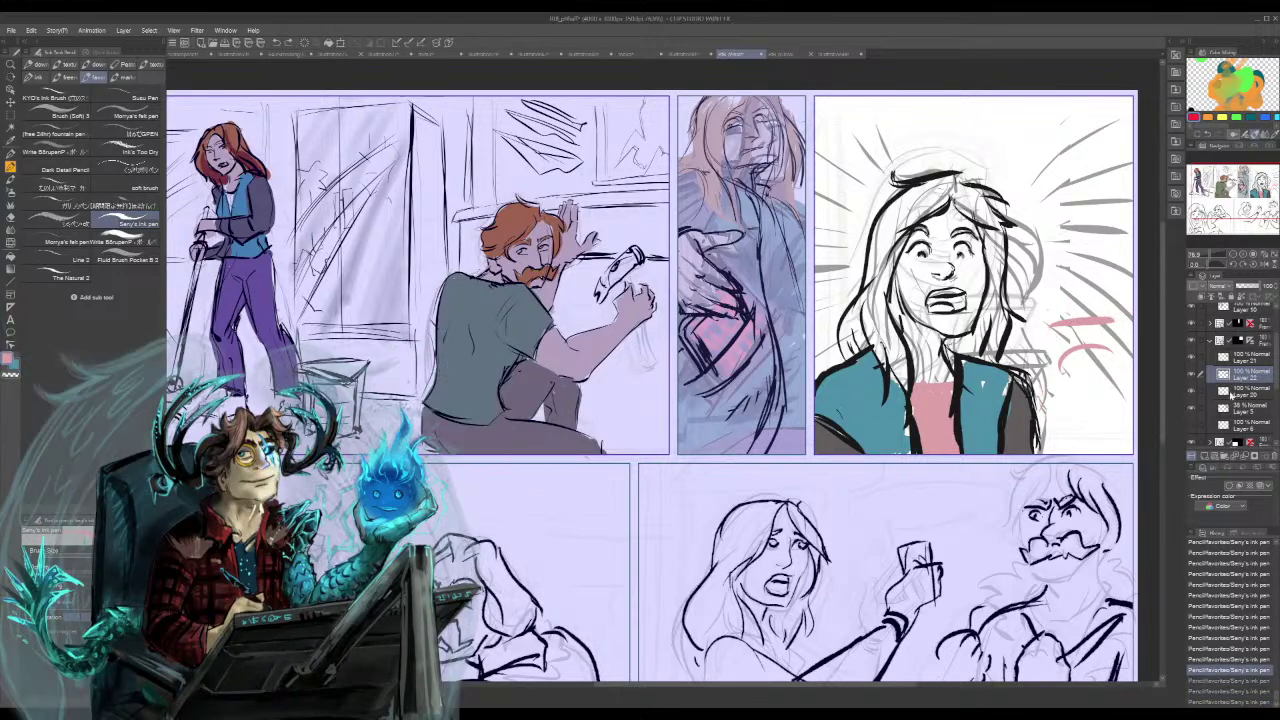
- On Layer 20, dab pink above the guide strokes with the Rough wash watercolor brush, and change the drawing color to dark navy
left_click(1232, 393)
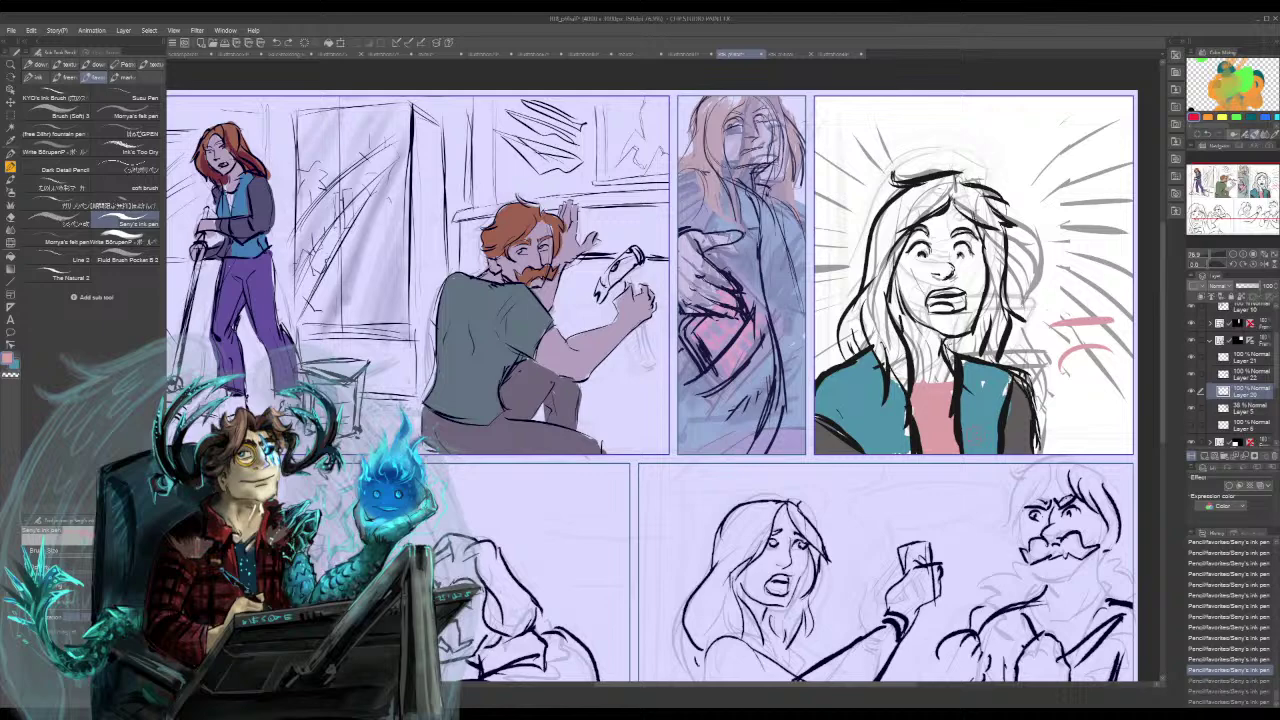
left_click(10, 180)
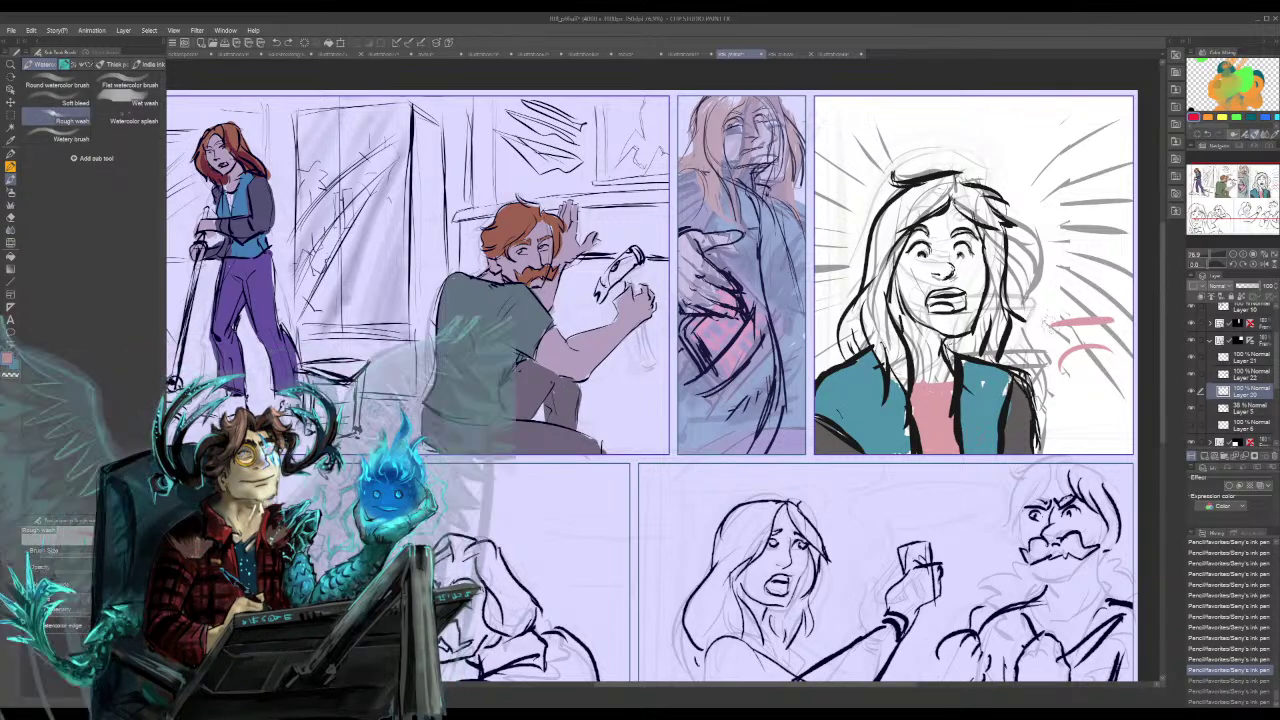
left_click_drag(1104, 310, 1063, 311)
left_click(1058, 312)
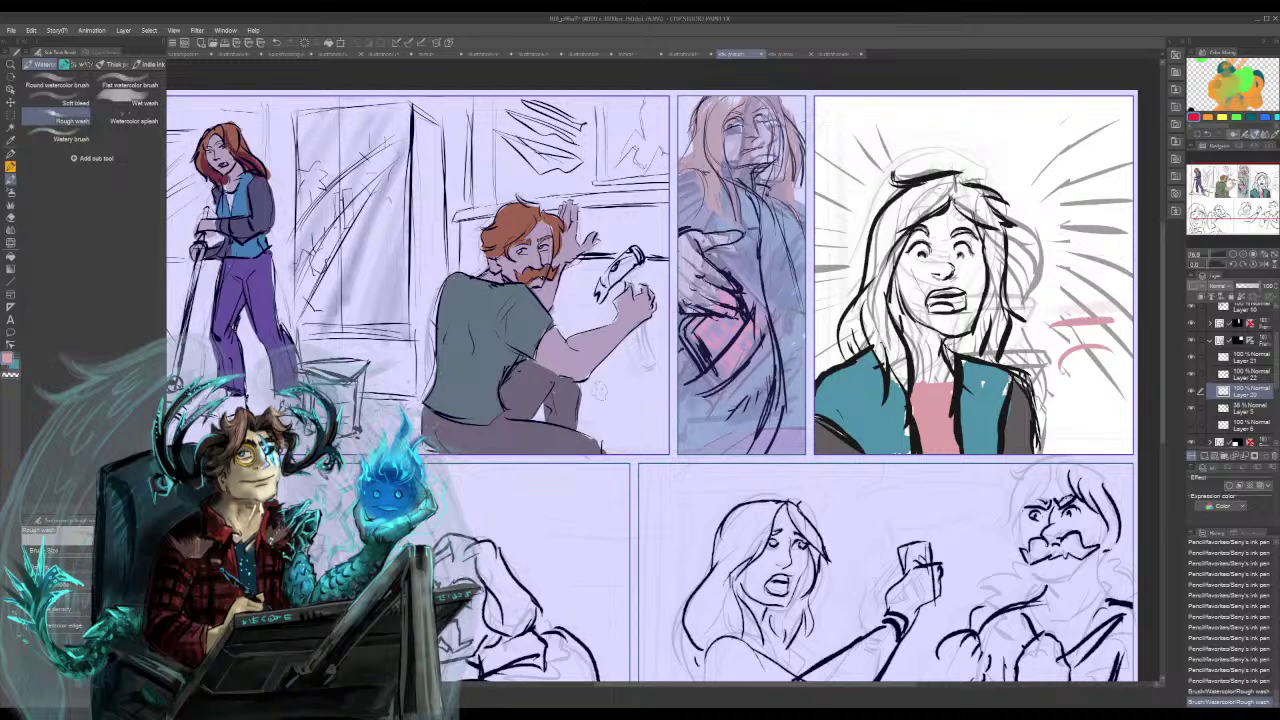
double_click(10, 363)
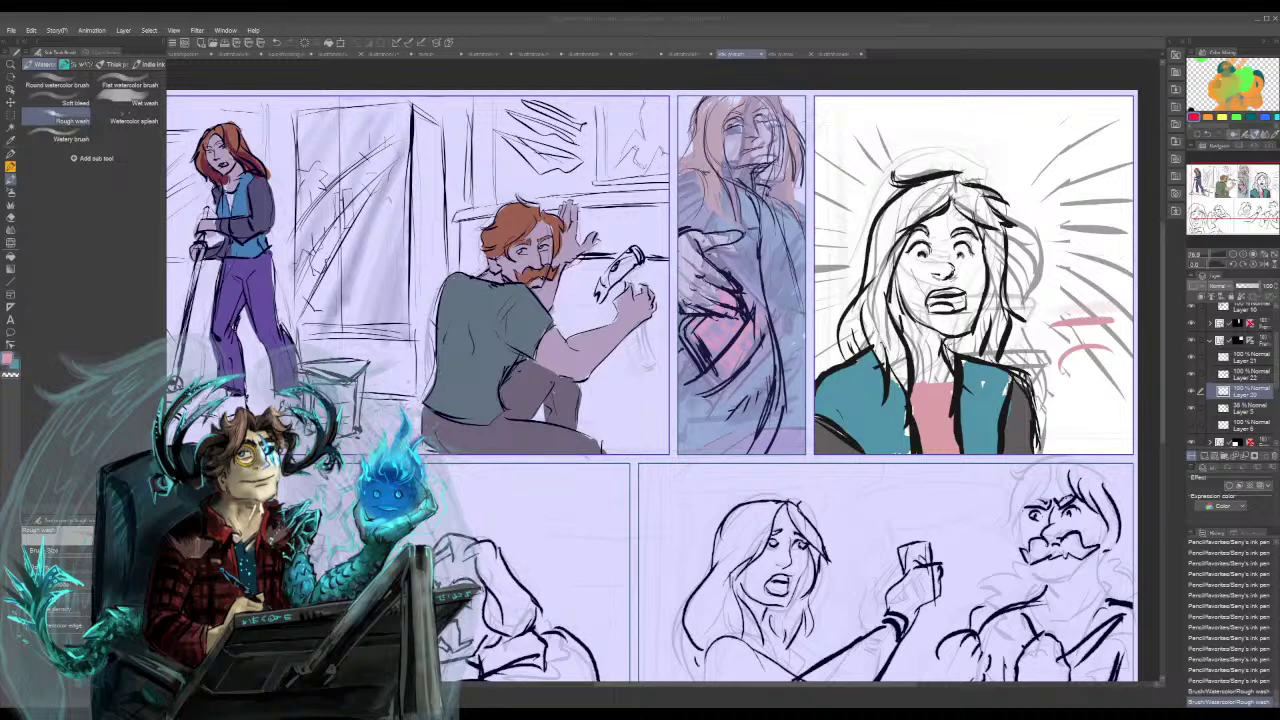
left_click(548, 509)
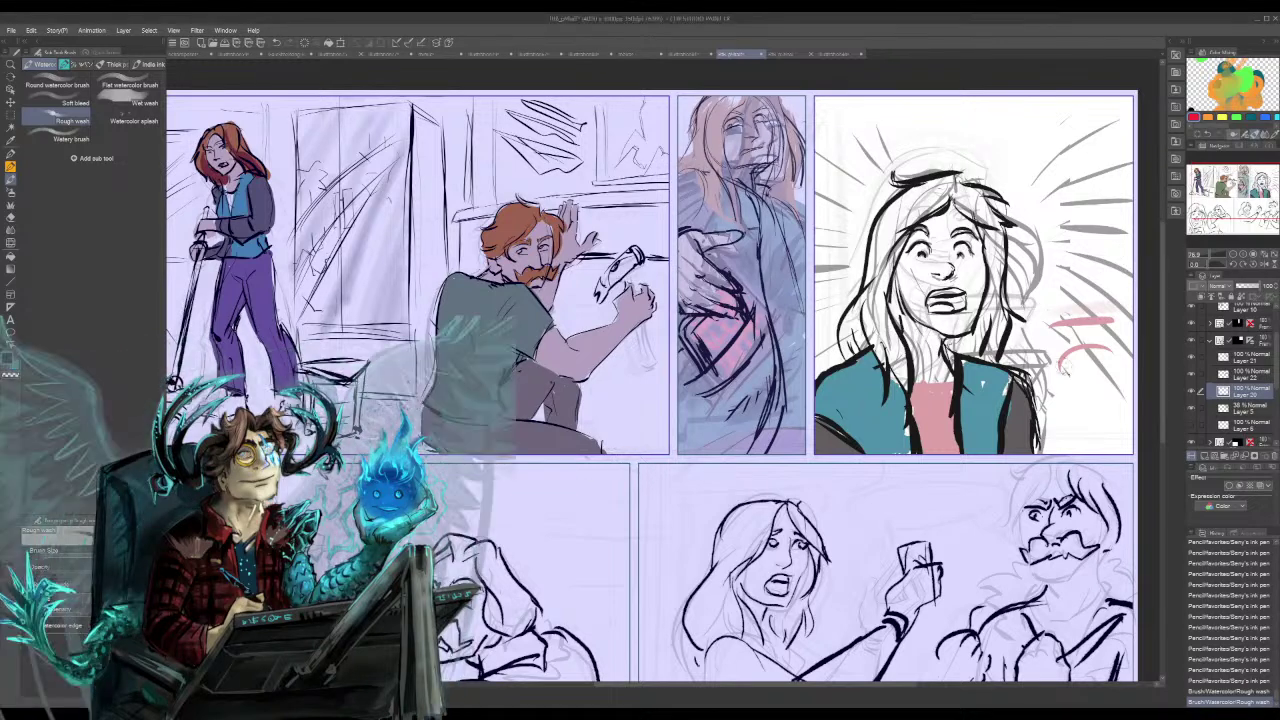
- Try a dark Rough wash stroke over the pink guide strokes
mouse_move(1056, 320)
left_mouse_down()
mouse_move(1120, 313)
mouse_move(1070, 313)
left_mouse_up()
key("ctrl+z")
key("ctrl+z")
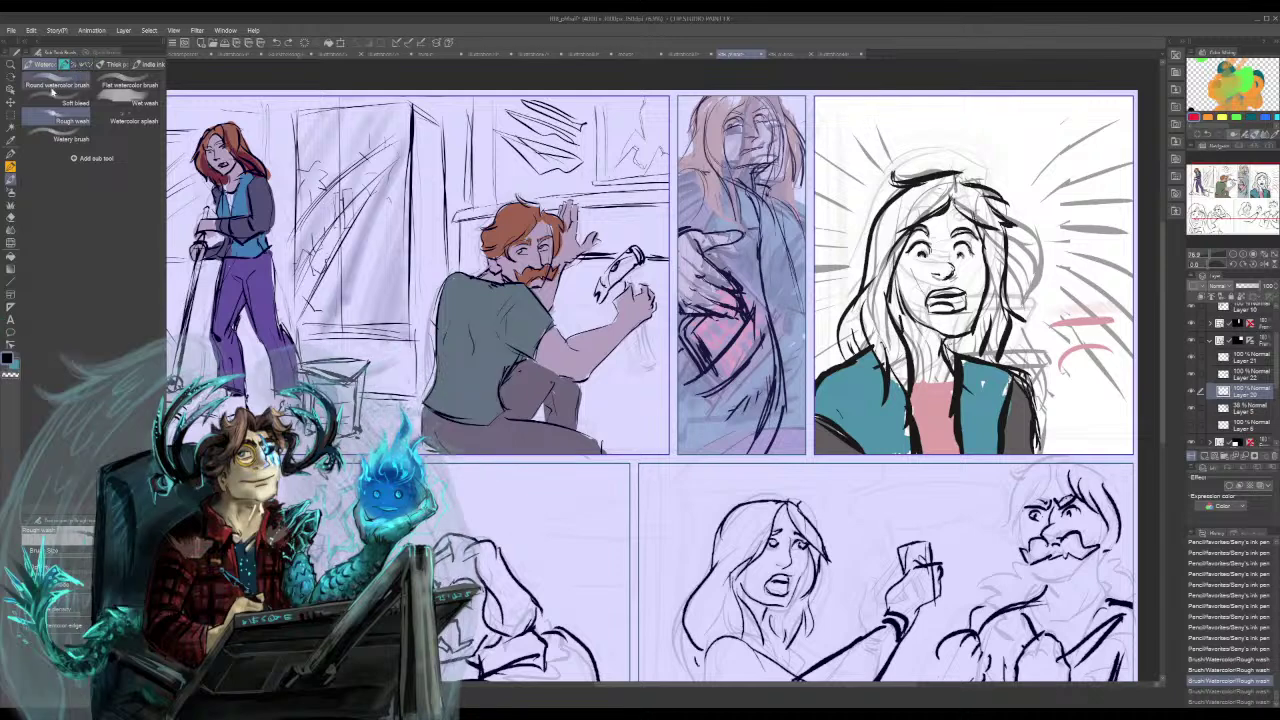
- Return to Seny's ink pen and erase the faint pink wash above the guide strokes with the Hard eraser
left_click(10, 156)
left_click(10, 182)
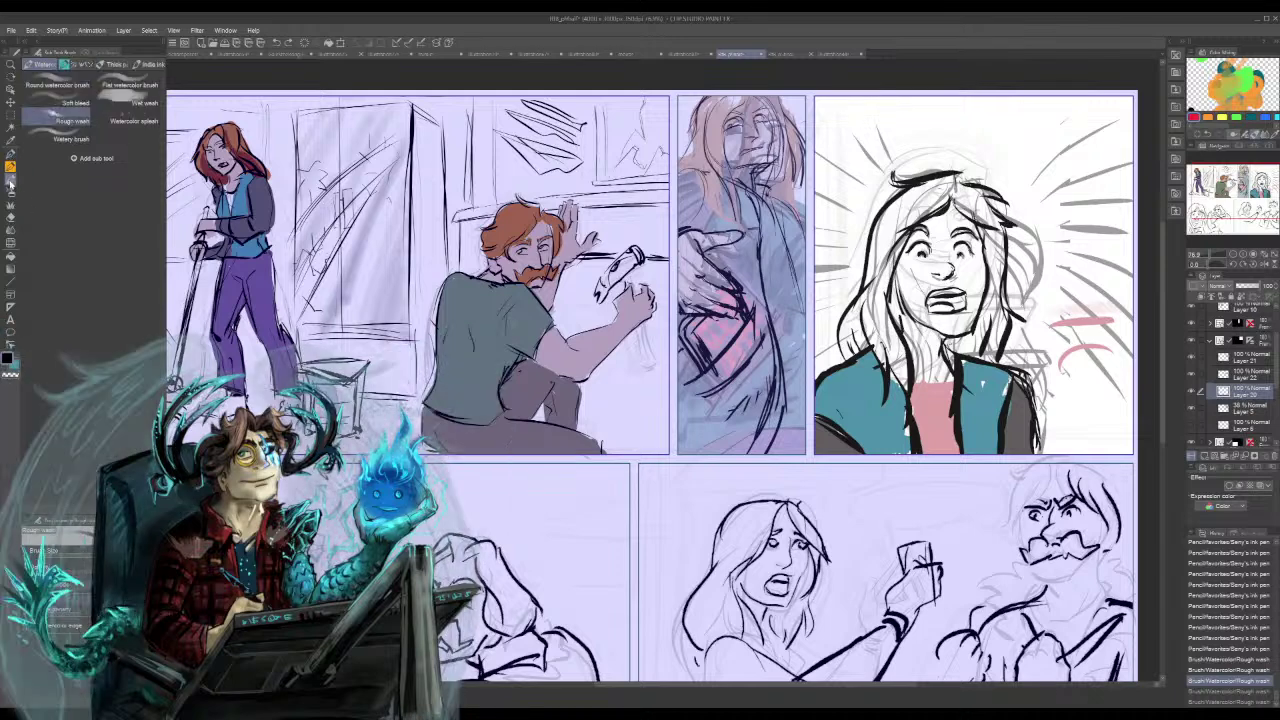
left_click(13, 174)
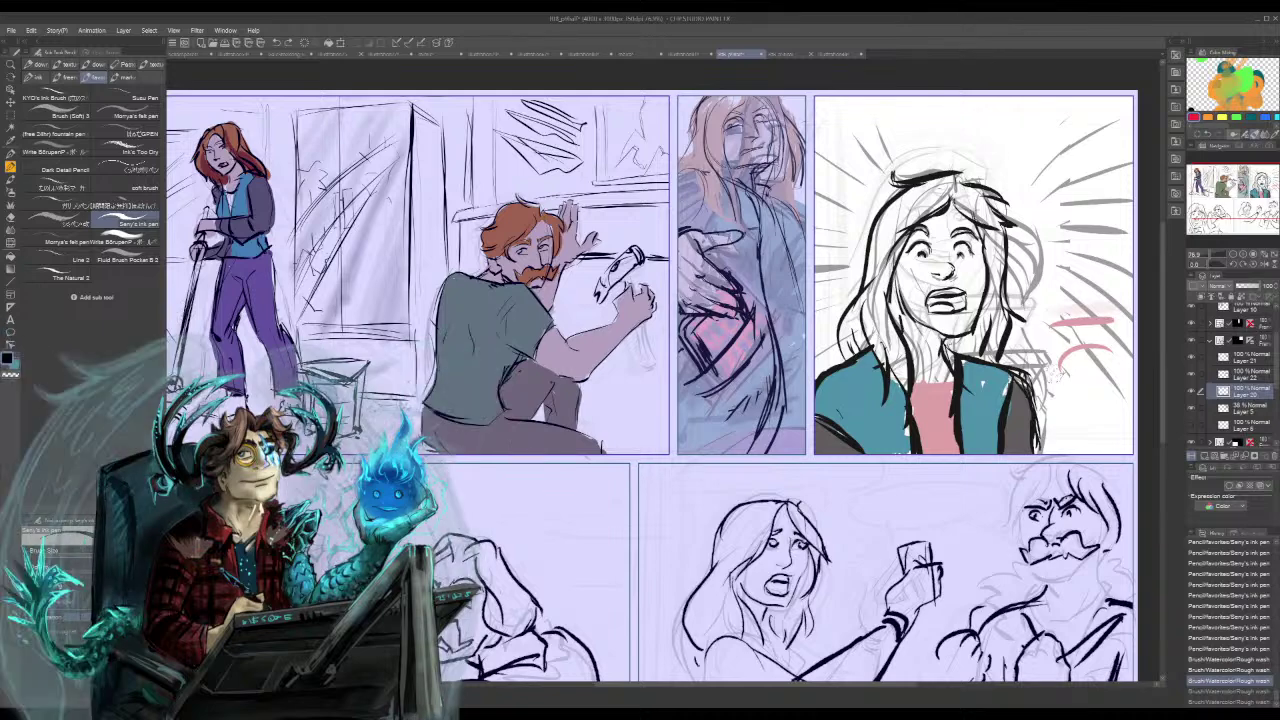
left_click_drag(1068, 320, 1104, 316)
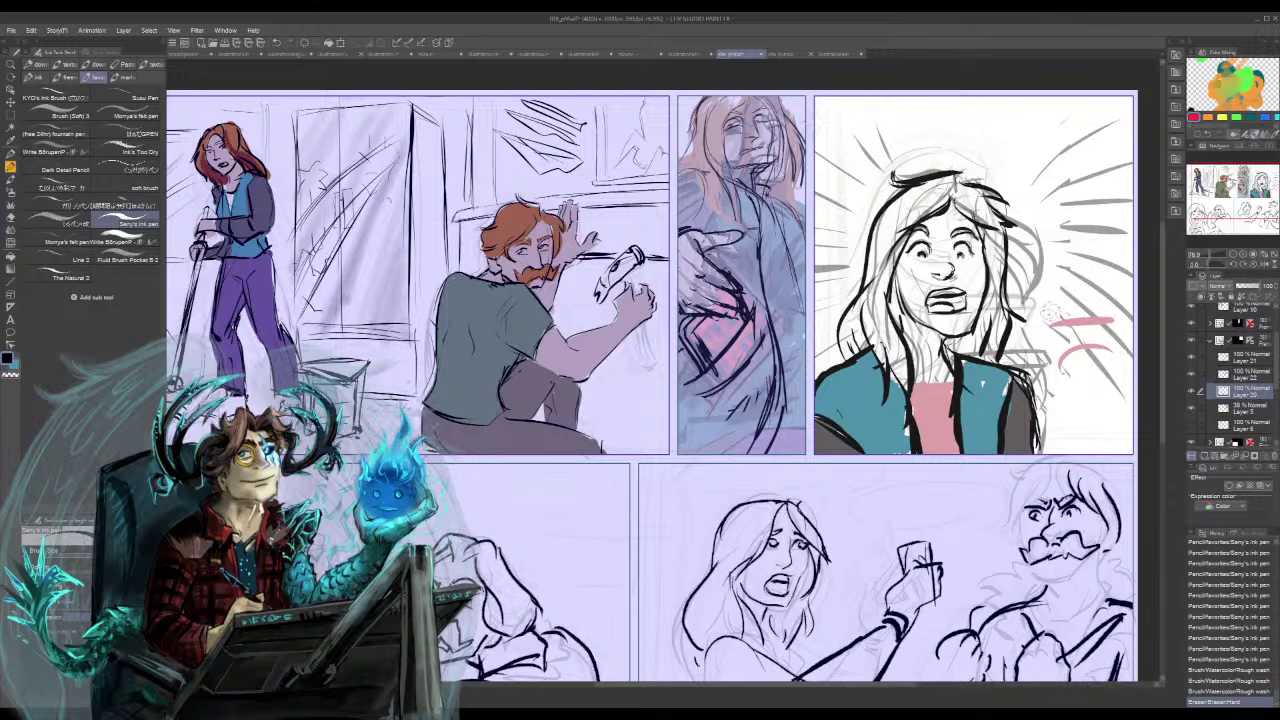
- Ink a dark angular outline around the pink guide strokes, join it to the shoulder with a curve, and touch up the vest line
mouse_move(1048, 313)
left_mouse_down()
mouse_move(1122, 308)
mouse_move(1105, 377)
left_mouse_up()
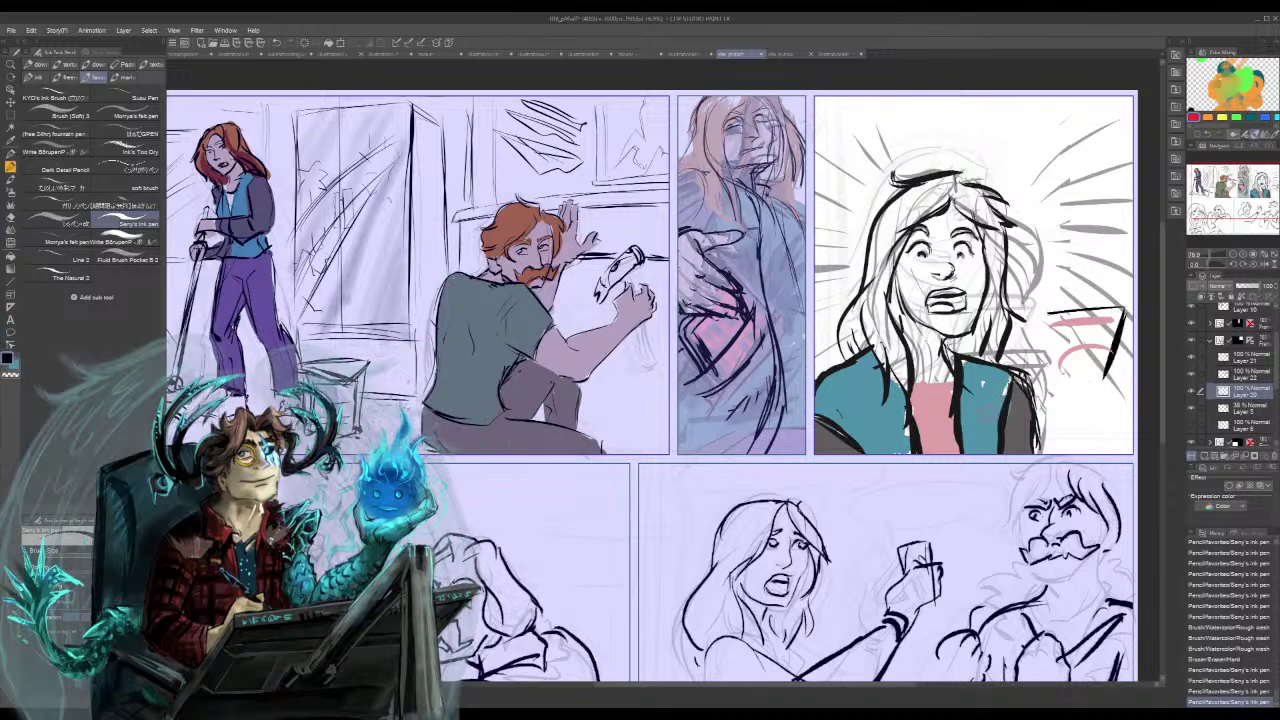
mouse_move(1023, 378)
left_mouse_down()
mouse_move(1074, 359)
mouse_move(1093, 384)
mouse_move(1014, 377)
left_mouse_up()
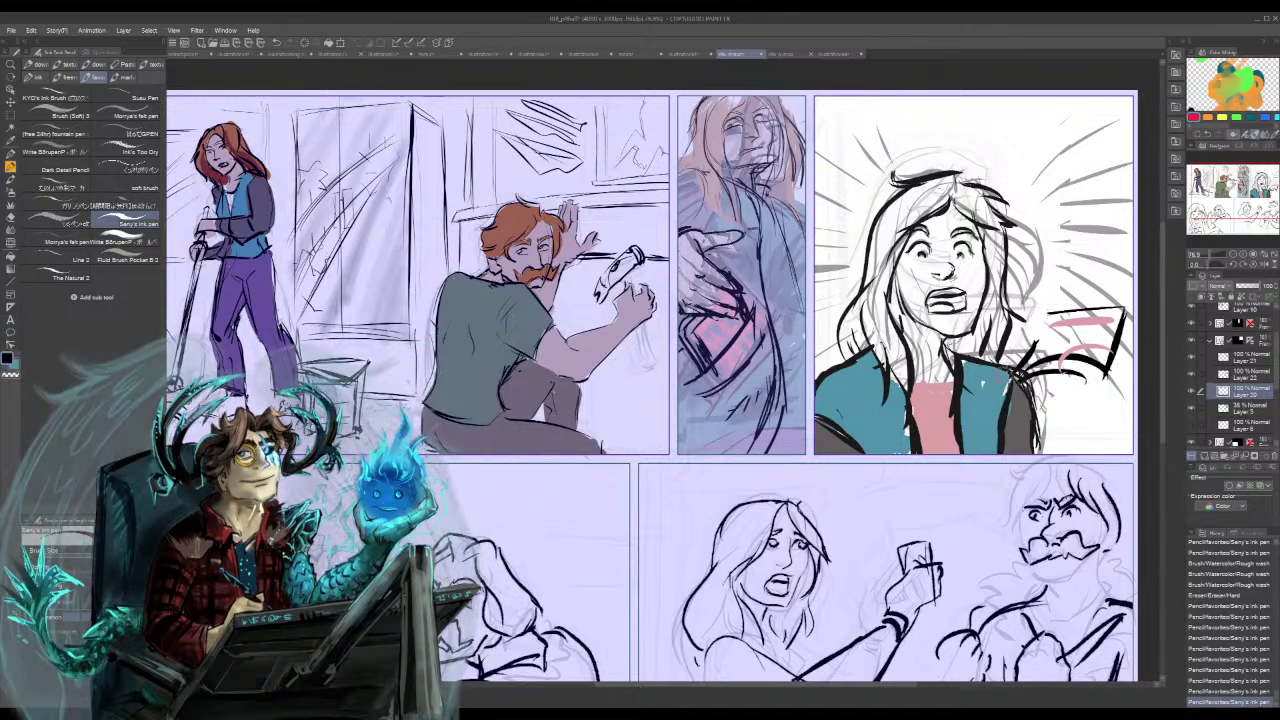
left_click_drag(960, 409, 957, 429)
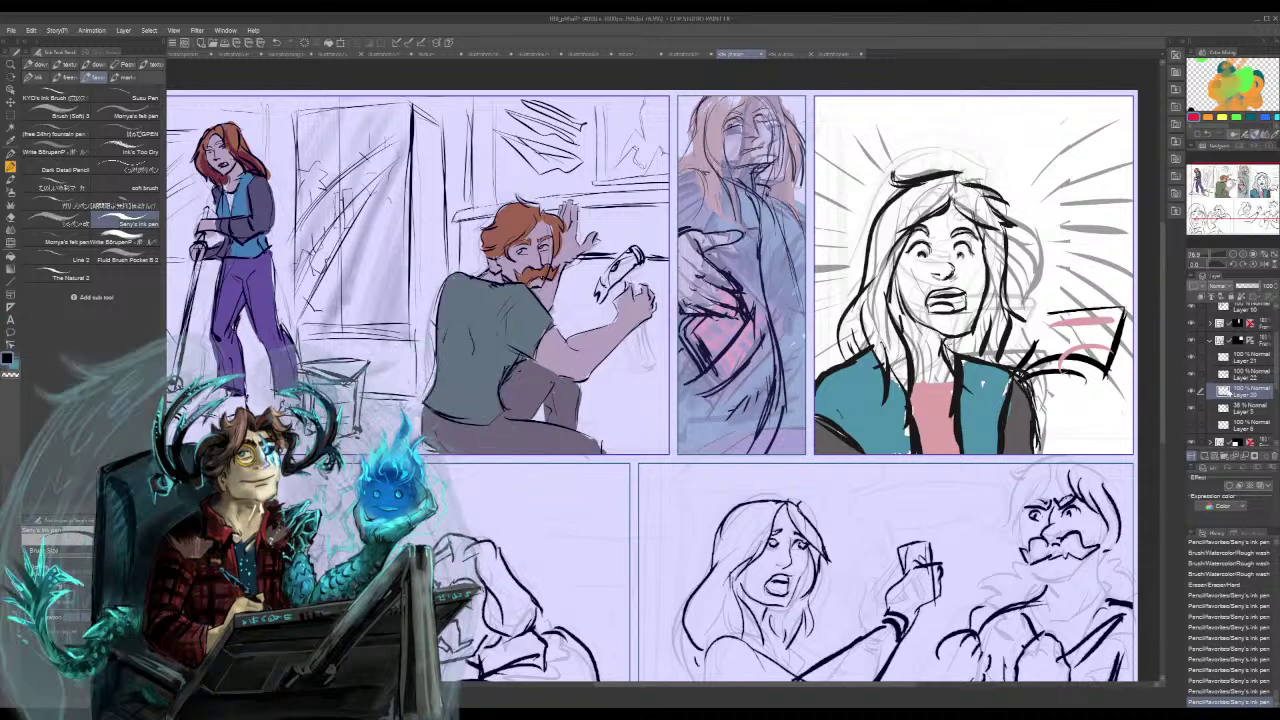
- Add a raster layer above Layer 22 and draw dark strokes on the teal vest half beside the angular outline
left_click(1243, 376)
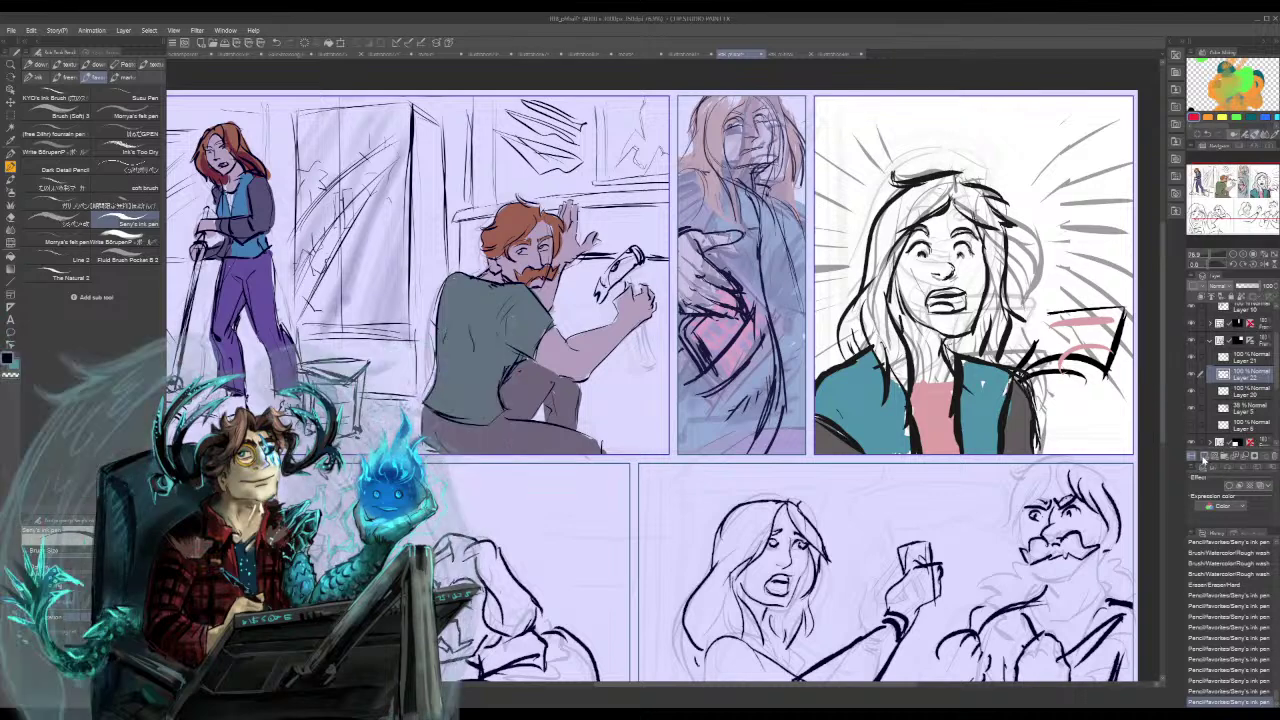
left_click(1204, 458)
mouse_move(982, 386)
left_mouse_down()
mouse_move(1030, 352)
mouse_move(1001, 380)
mouse_move(999, 413)
left_mouse_up()
key("ctrl+z")
left_click_drag(1006, 391, 994, 415)
left_click_drag(982, 425, 968, 441)
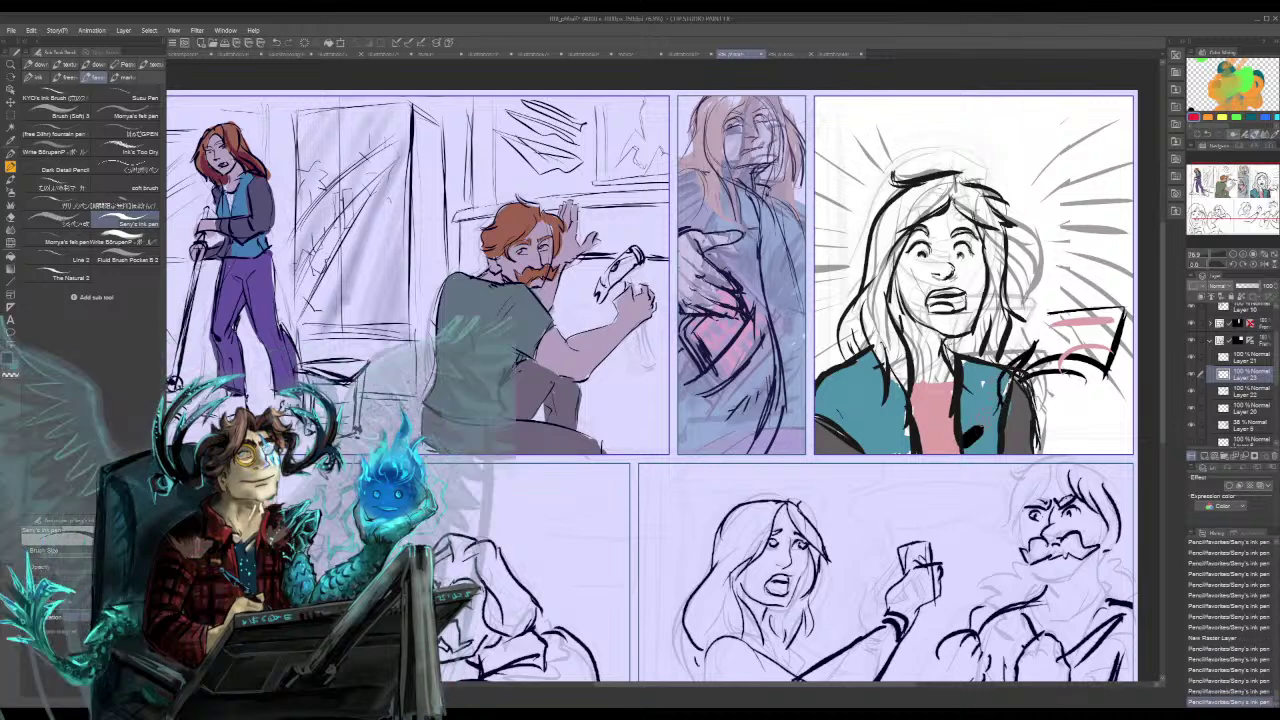
- Compare the vest with and without the last two ink strokes, and try a diagonal forearm line across its teal half
key("ctrl+z")
key("ctrl+z")
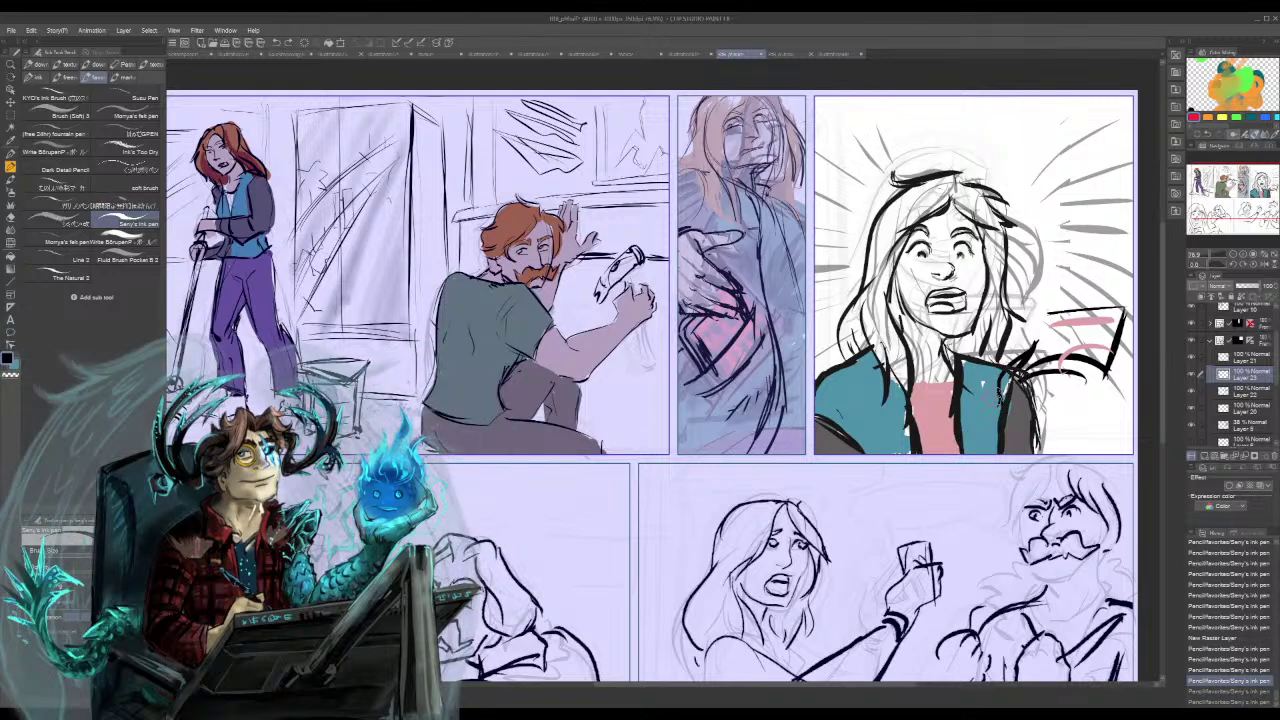
key("ctrl+y")
key("ctrl+y")
mouse_move(1008, 388)
left_mouse_down()
mouse_move(996, 411)
mouse_move(915, 451)
left_mouse_up()
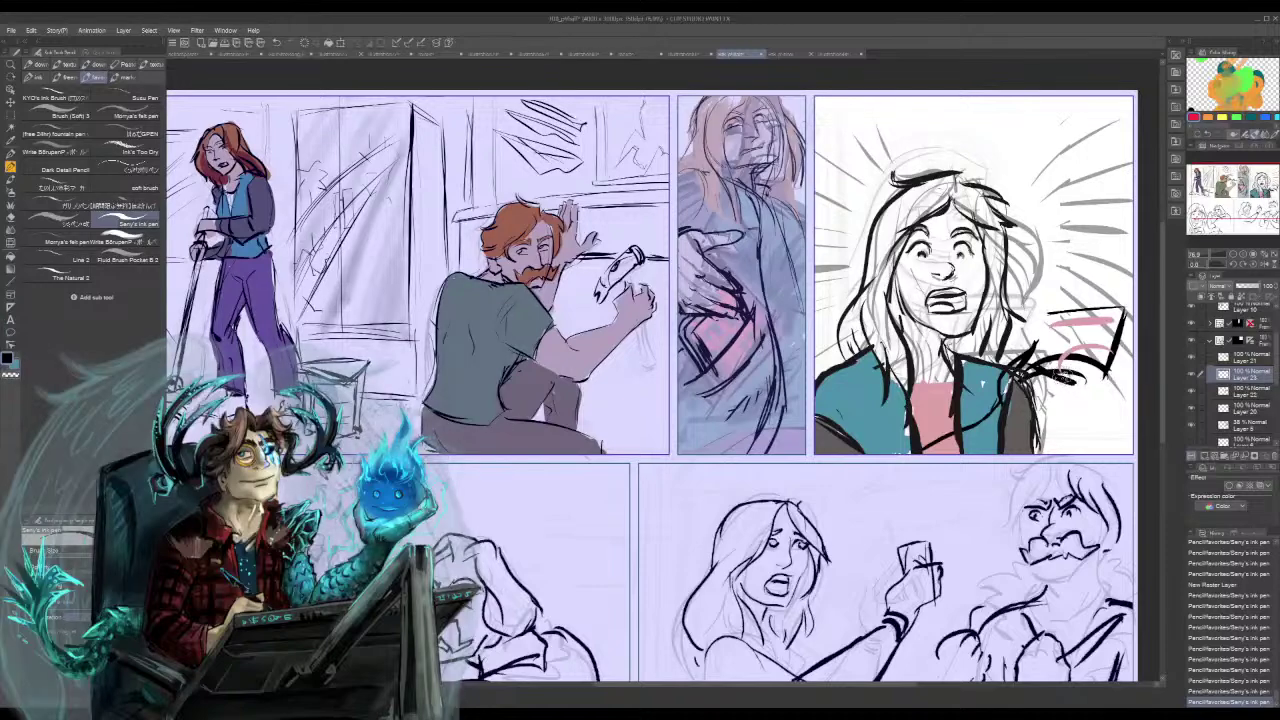
- Ink the hand's curled fingers and wrist below the angular outline, cleaning up rough strokes with the Hard eraser
mouse_move(1098, 362)
left_mouse_down()
mouse_move(1063, 391)
mouse_move(1078, 399)
mouse_move(1071, 409)
mouse_move(1116, 369)
mouse_move(1099, 404)
mouse_move(1103, 389)
mouse_move(1073, 398)
mouse_move(1103, 389)
mouse_move(1086, 420)
left_mouse_up()
key("ctrl+z")
key("ctrl+z")
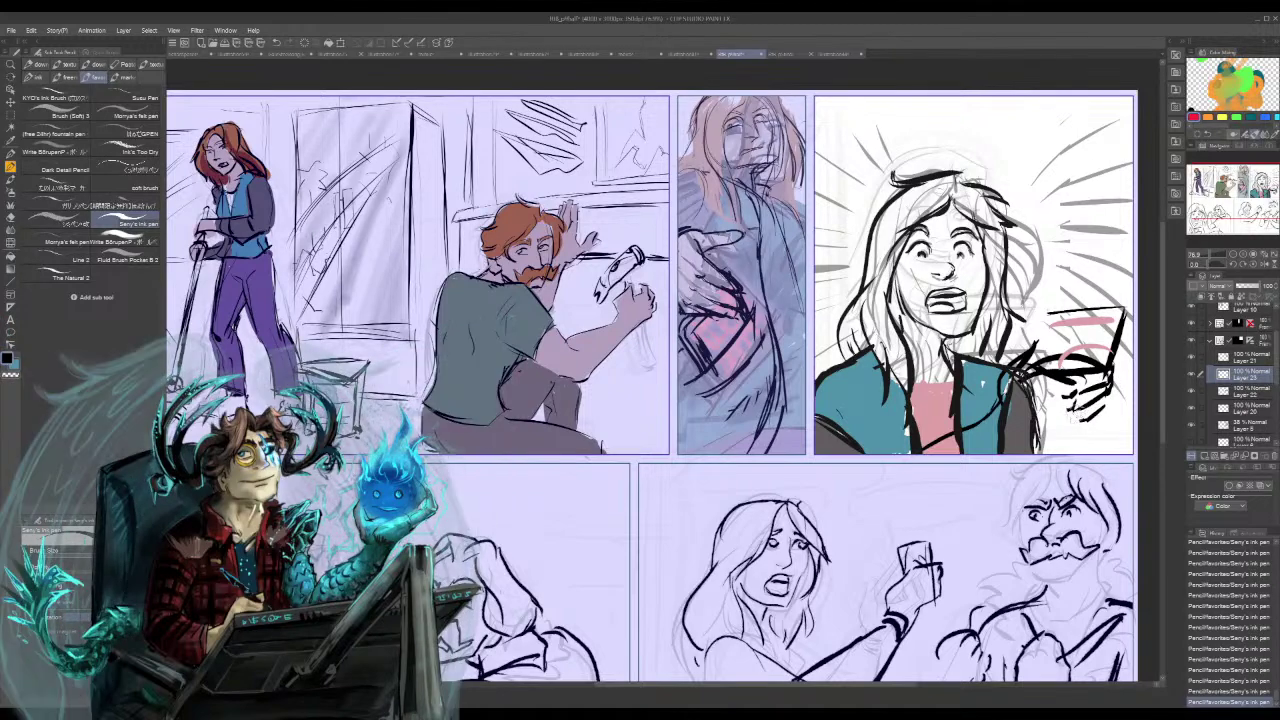
mouse_move(1058, 379)
left_mouse_down()
mouse_move(1076, 380)
mouse_move(1084, 410)
mouse_move(1072, 424)
left_mouse_up()
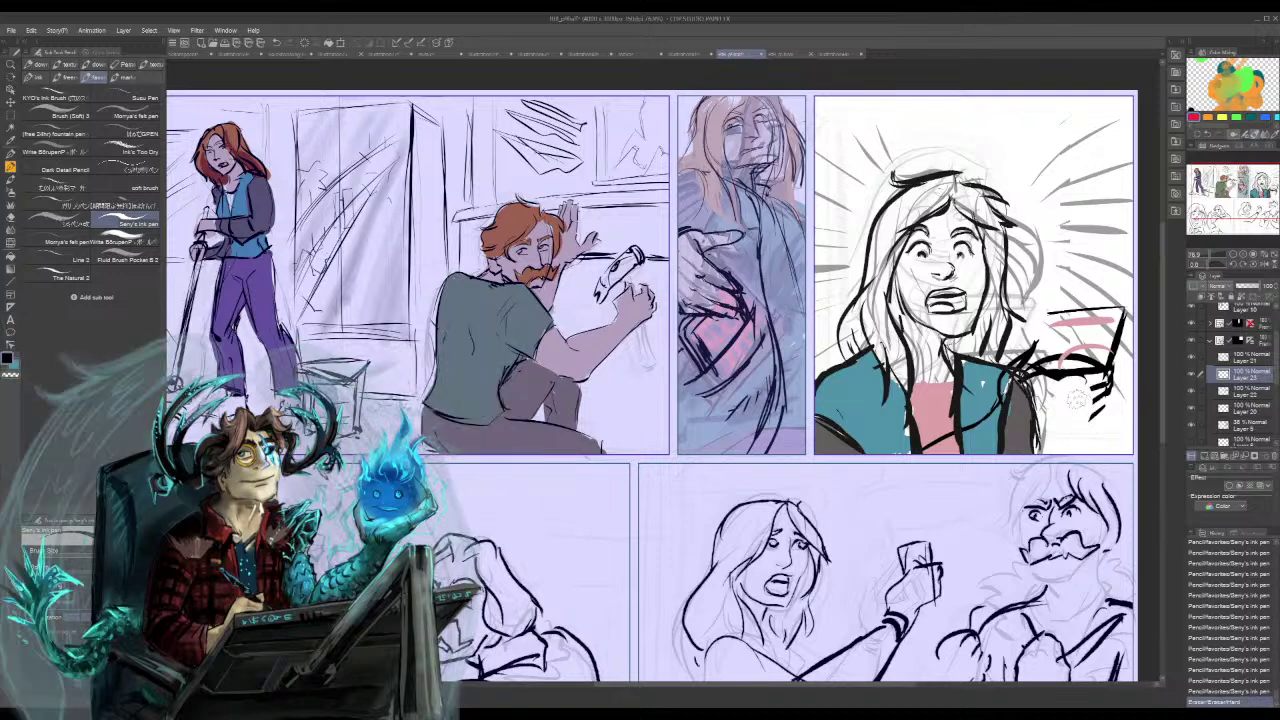
mouse_move(1098, 376)
left_mouse_down()
mouse_move(1079, 417)
mouse_move(1088, 427)
mouse_move(1046, 429)
left_mouse_up()
- Try diagonal forearm lines across the teal vest half and erase them with the Hard eraser
mouse_move(1025, 376)
left_mouse_down()
mouse_move(999, 444)
mouse_move(1031, 442)
mouse_move(998, 455)
left_mouse_up()
left_click_drag(1008, 401, 922, 444)
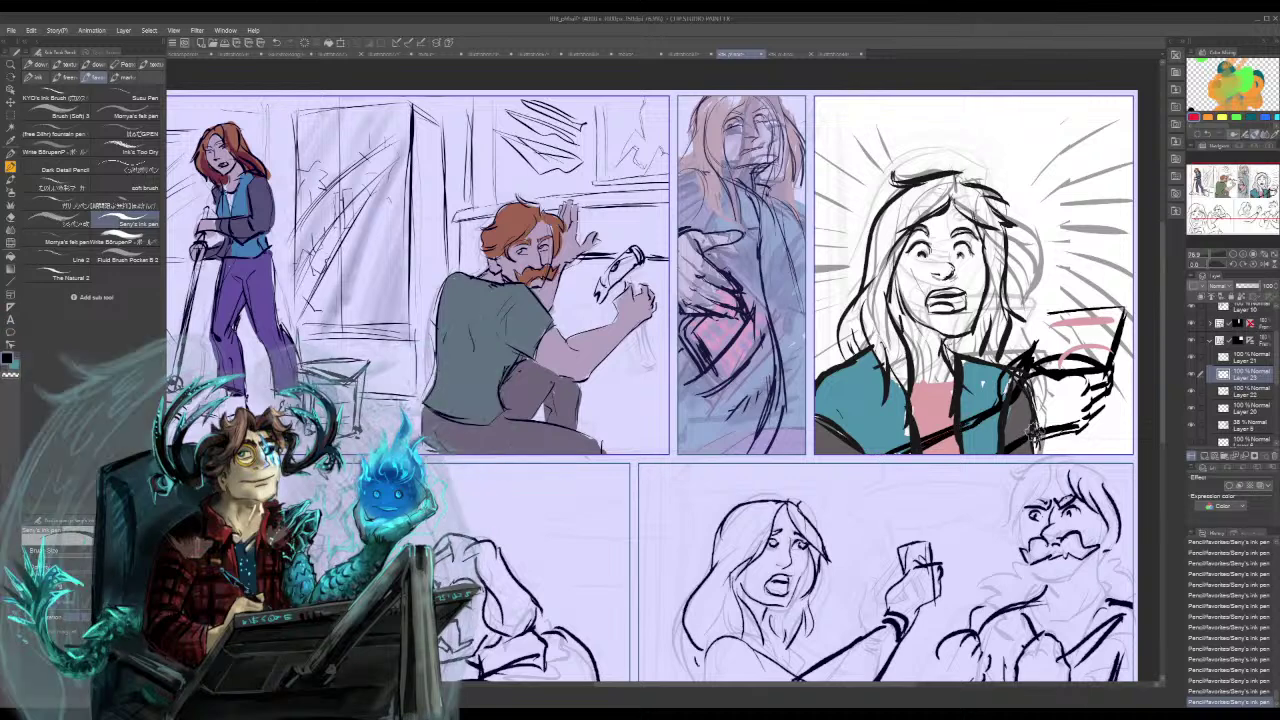
mouse_move(1008, 413)
left_mouse_down()
mouse_move(986, 453)
mouse_move(934, 430)
mouse_move(902, 447)
left_mouse_up()
mouse_move(1014, 402)
left_mouse_down()
mouse_move(985, 443)
mouse_move(1022, 412)
left_mouse_up()
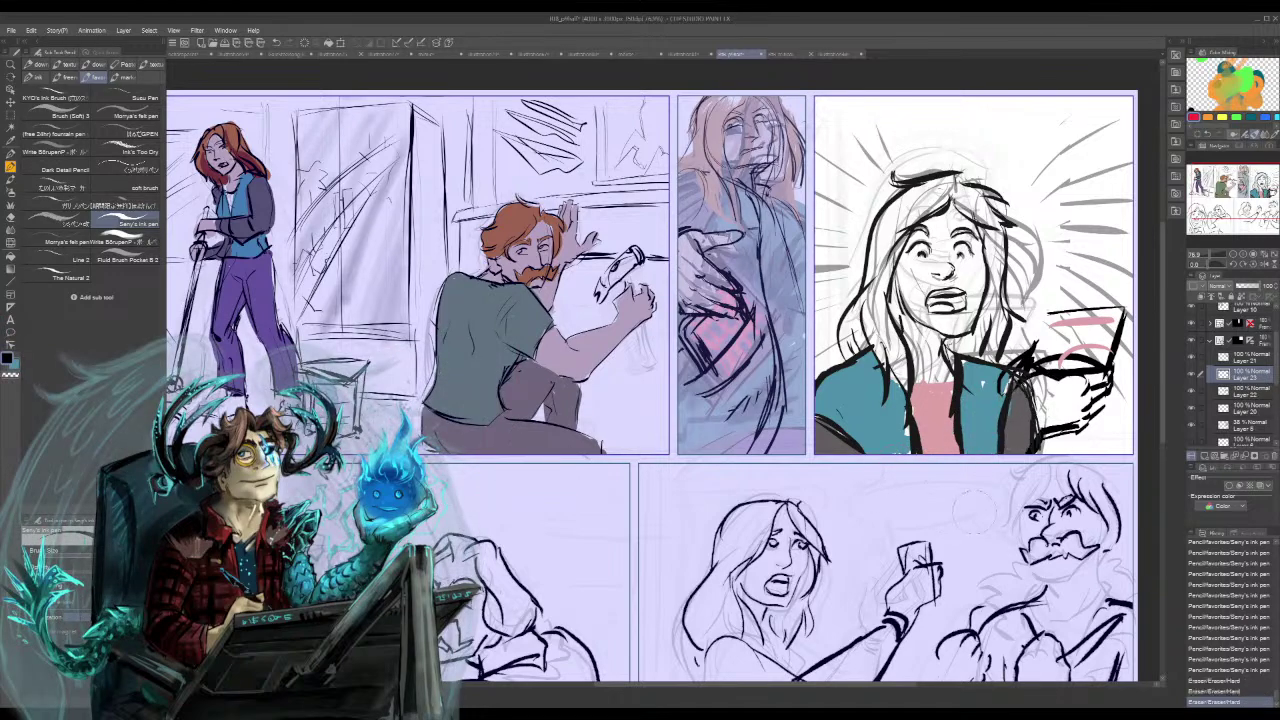
- Ink heavy dark strokes down the teal vest half, from the shoulder beside the hand to the panel's bottom edge
left_click_drag(1029, 360, 1014, 378)
left_click_drag(1012, 380, 991, 438)
left_click_drag(1006, 392, 998, 450)
mouse_move(1000, 415)
left_mouse_down()
mouse_move(997, 452)
mouse_move(965, 454)
left_mouse_up()
mouse_move(1004, 388)
left_mouse_down()
mouse_move(993, 430)
mouse_move(968, 450)
left_mouse_up()
key("ctrl+z")
left_click_drag(1007, 388, 969, 453)
left_click_drag(1005, 390, 1022, 368)
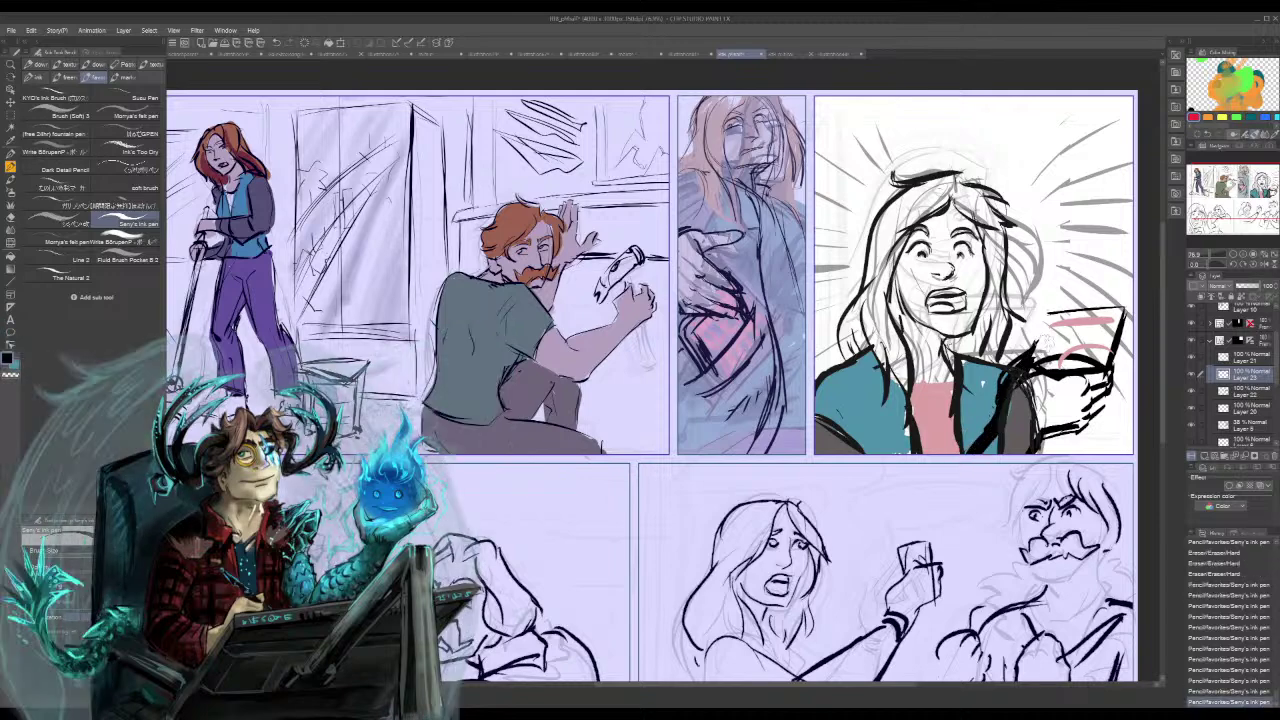
left_click_drag(1043, 319, 1034, 350)
left_click_drag(1050, 315, 1027, 364)
key("ctrl+z")
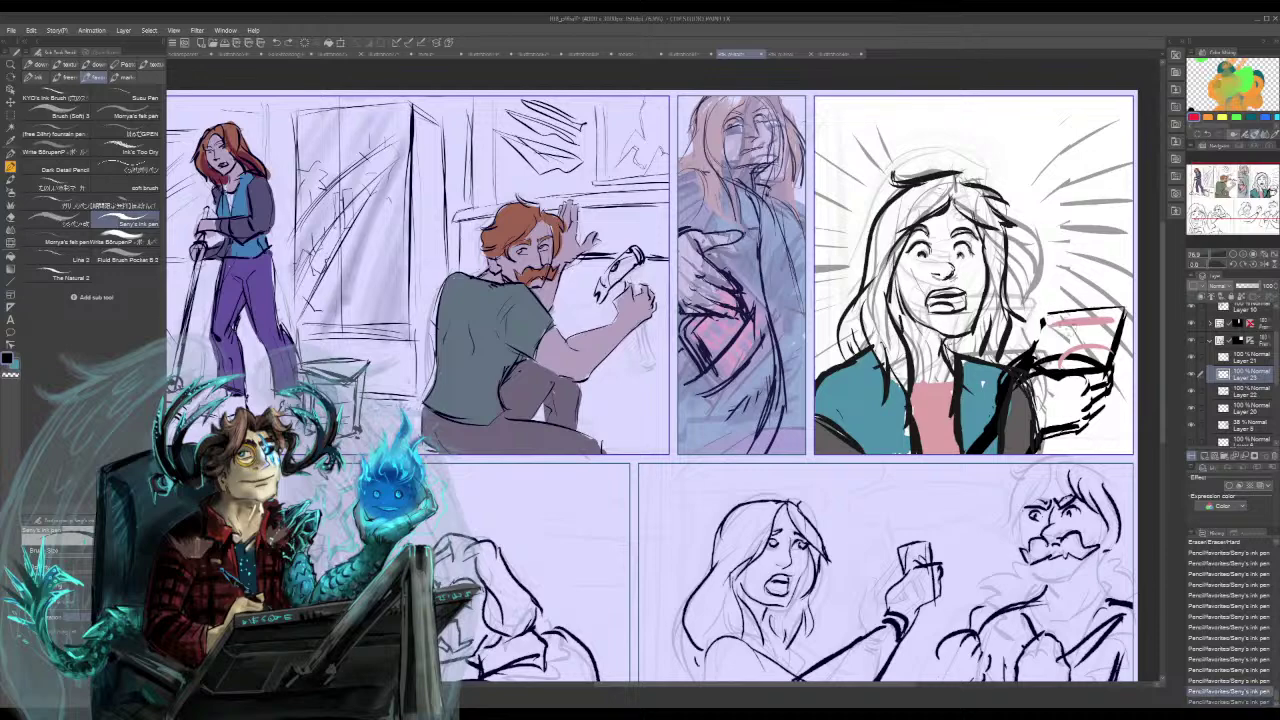
key("ctrl+z")
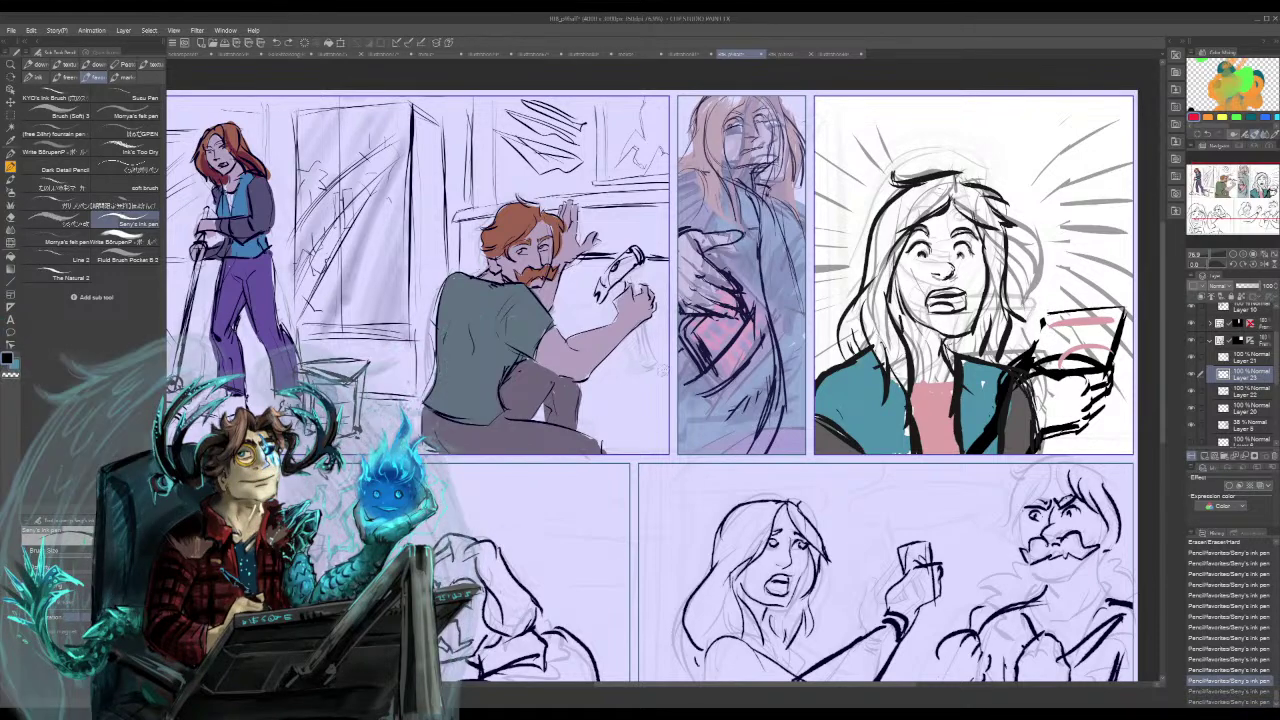
left_click_drag(1048, 318, 1036, 360)
key("ctrl+z")
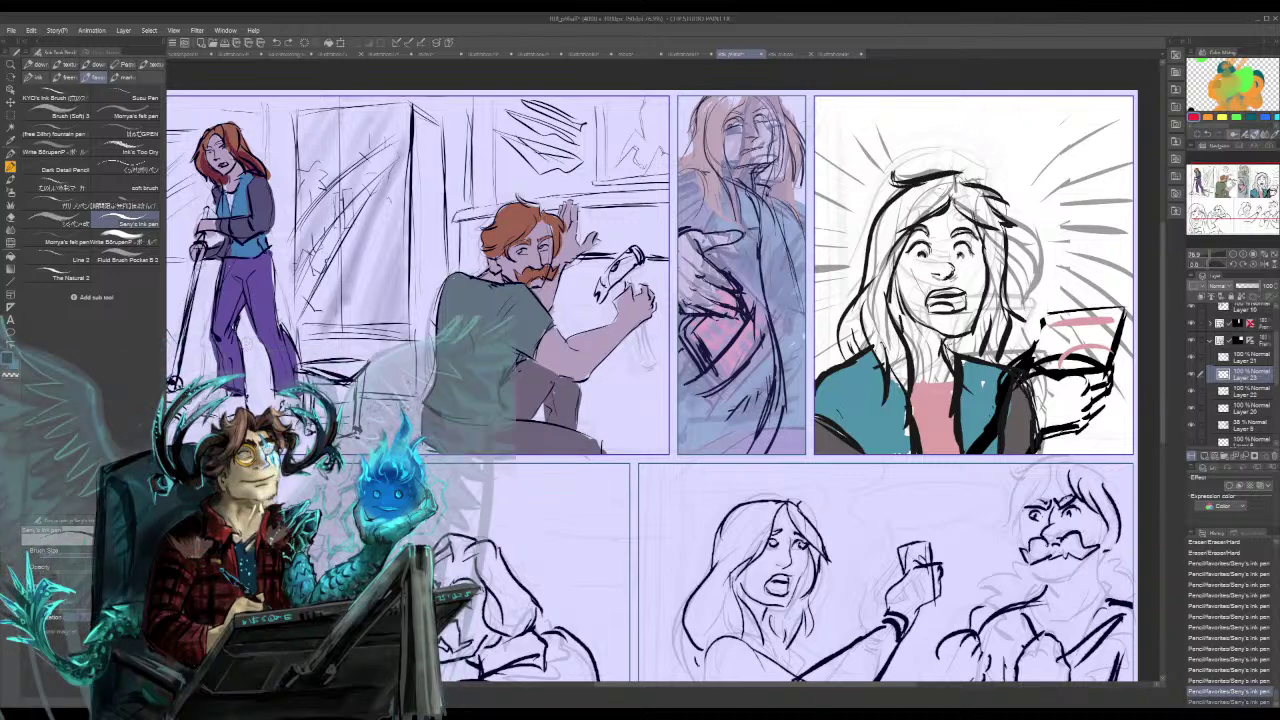
- Ink the missing side and thicken the upper edge of the held angular object using The Natural 2 pen
left_click(57, 275)
left_click_drag(1050, 317, 1036, 357)
left_click_drag(1048, 312, 1036, 341)
mouse_move(1040, 320)
left_mouse_down()
mouse_move(1050, 312)
mouse_move(1064, 332)
mouse_move(1113, 311)
left_mouse_up()
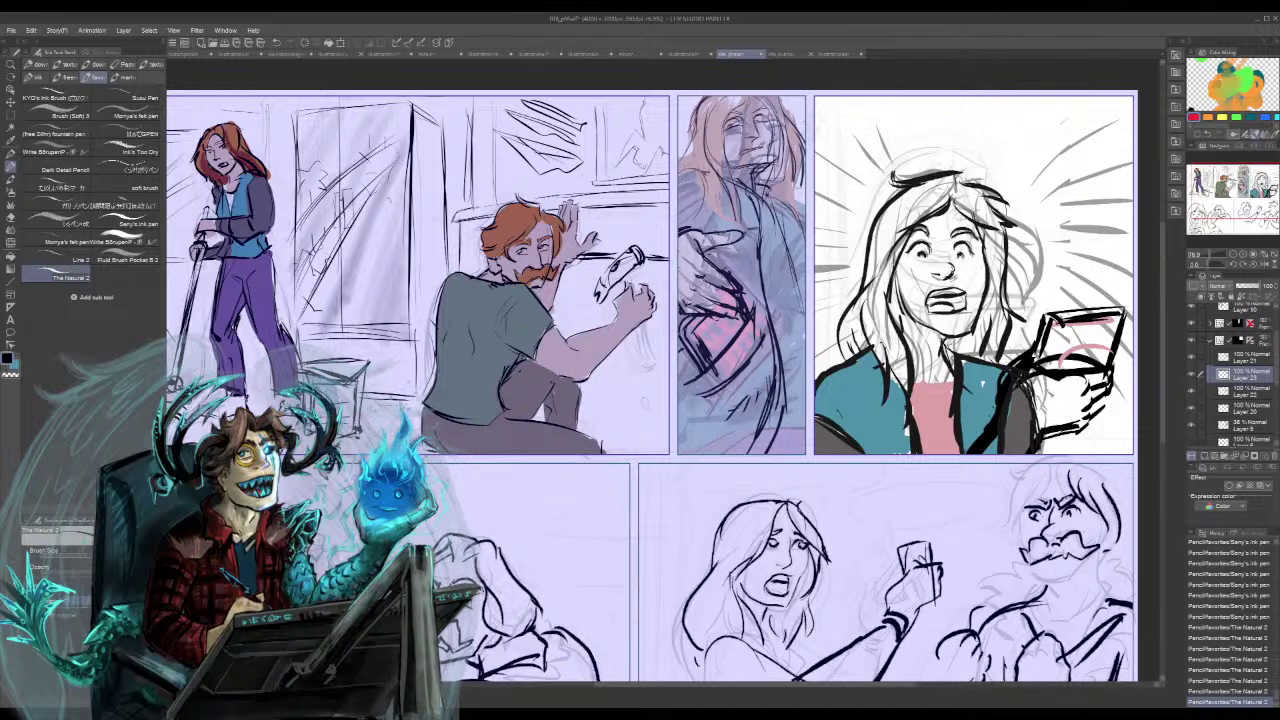
- Sample the standing woman's skin tone and fill the startled woman's face and neck using Refer other layers
left_click(225, 160, "alt")
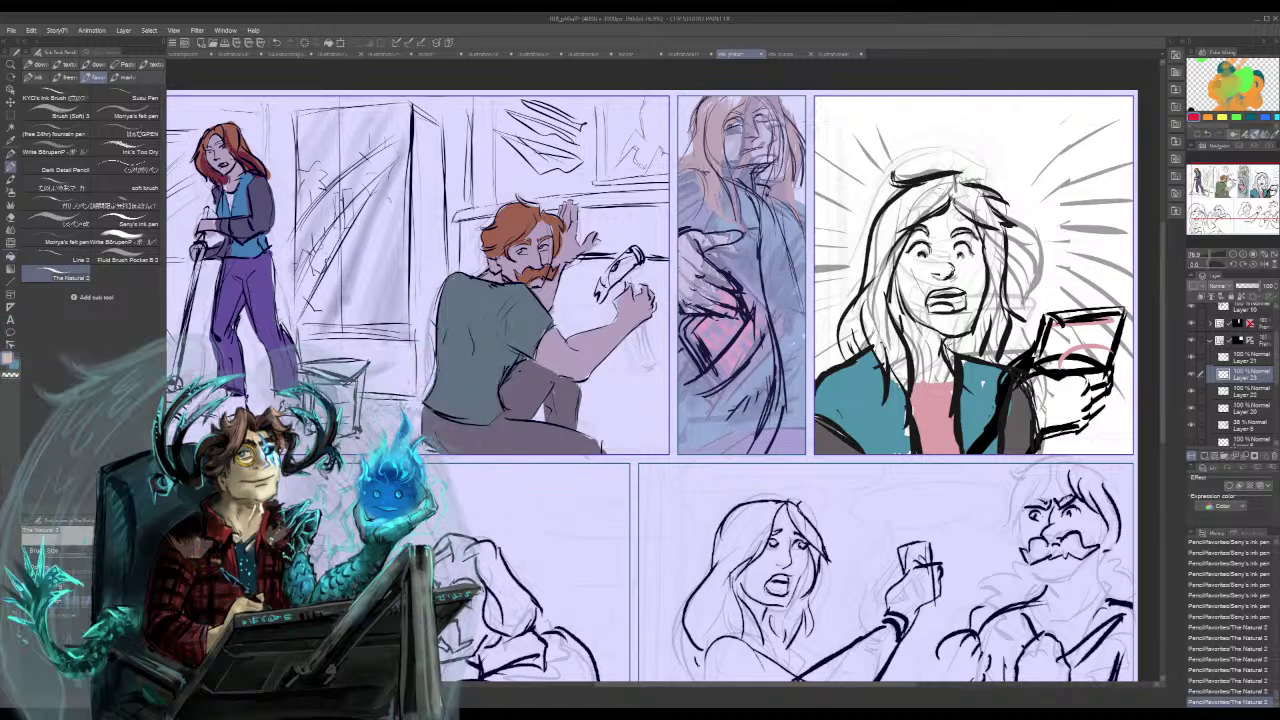
left_click(10, 256)
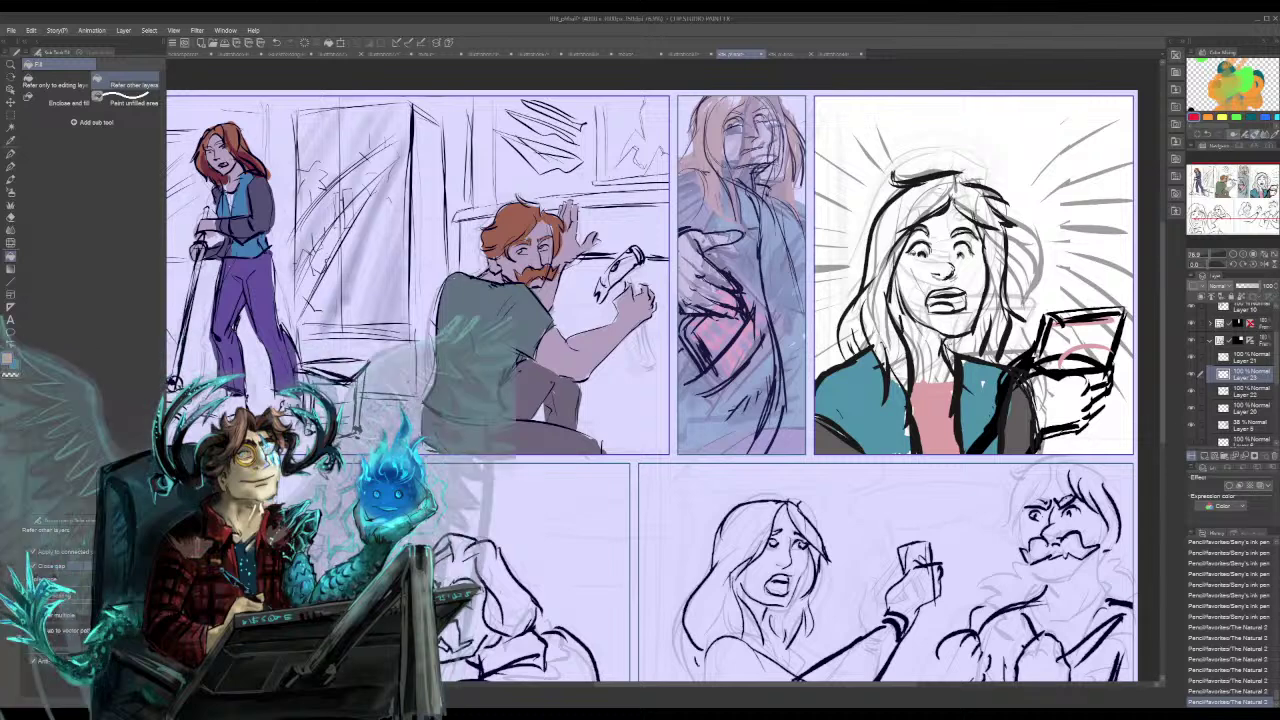
left_click(912, 258)
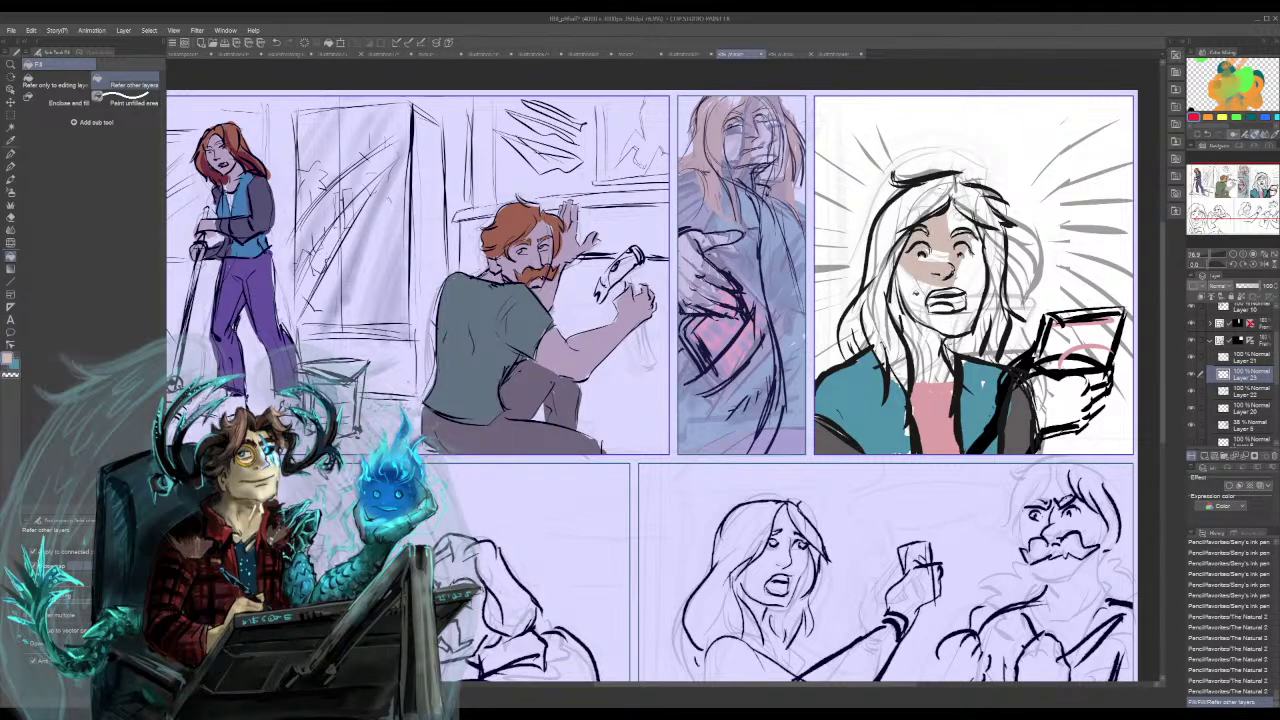
left_click(916, 296)
left_click(918, 288)
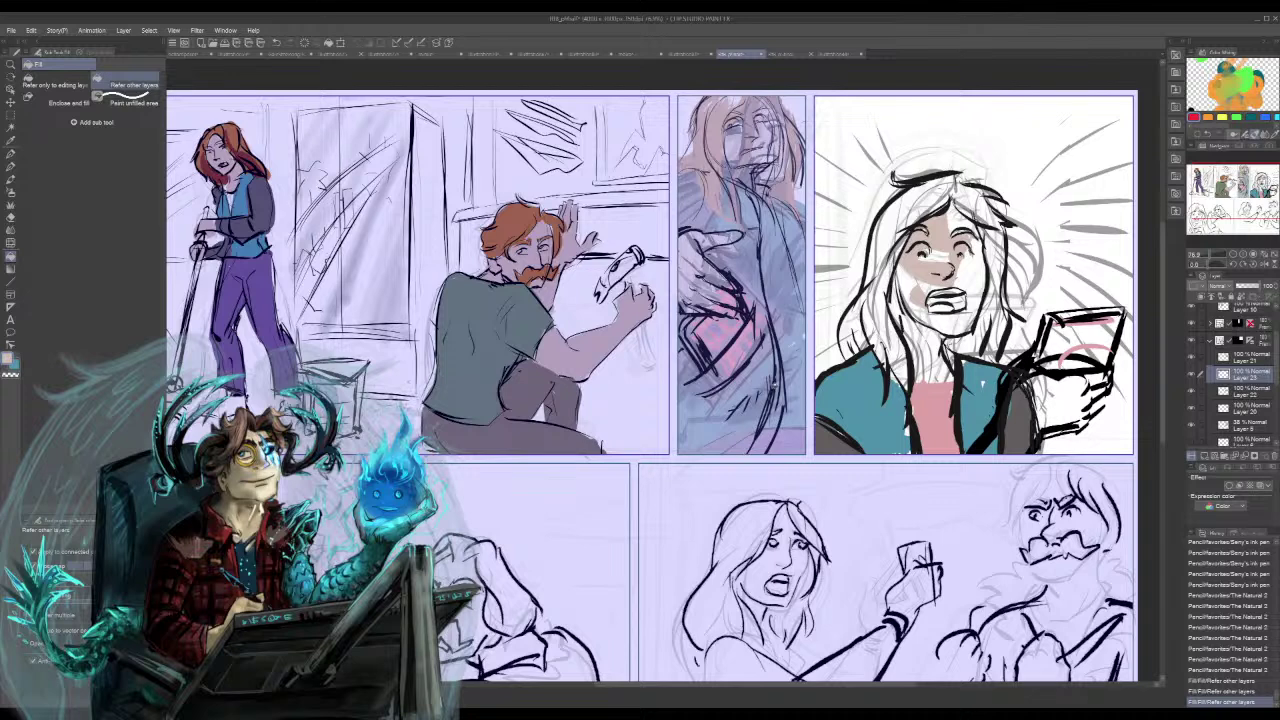
key("ctrl+z")
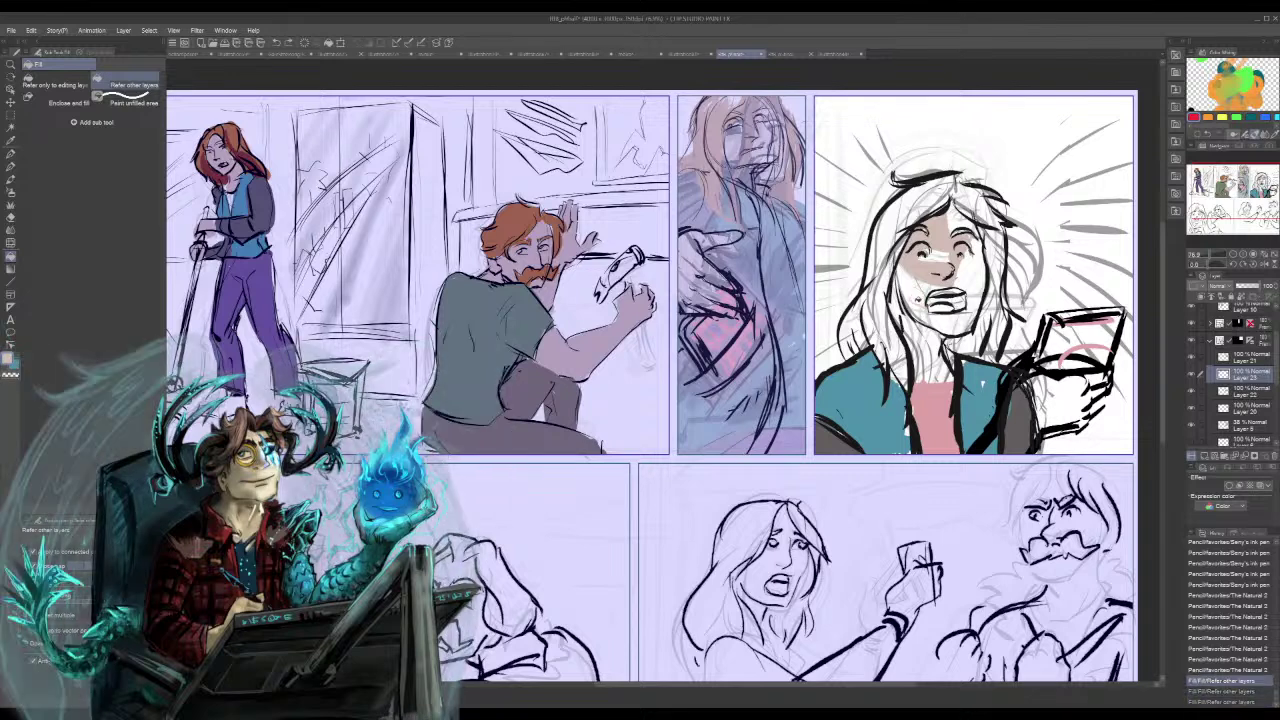
mouse_move(918, 297)
left_mouse_down()
mouse_move(967, 267)
mouse_move(960, 312)
mouse_move(924, 307)
left_mouse_up()
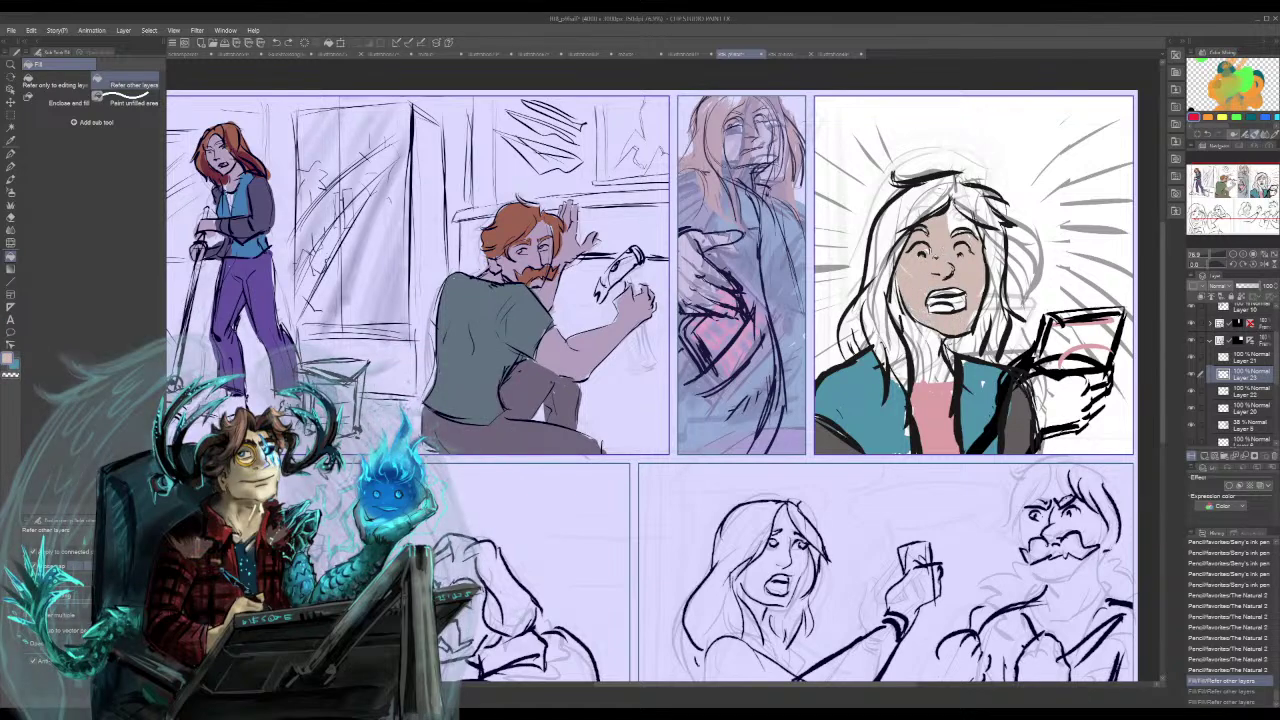
left_click_drag(952, 232, 963, 216)
mouse_move(936, 342)
left_mouse_down()
mouse_move(928, 350)
mouse_move(892, 298)
mouse_move(906, 352)
mouse_move(928, 376)
mouse_move(942, 366)
left_mouse_up()
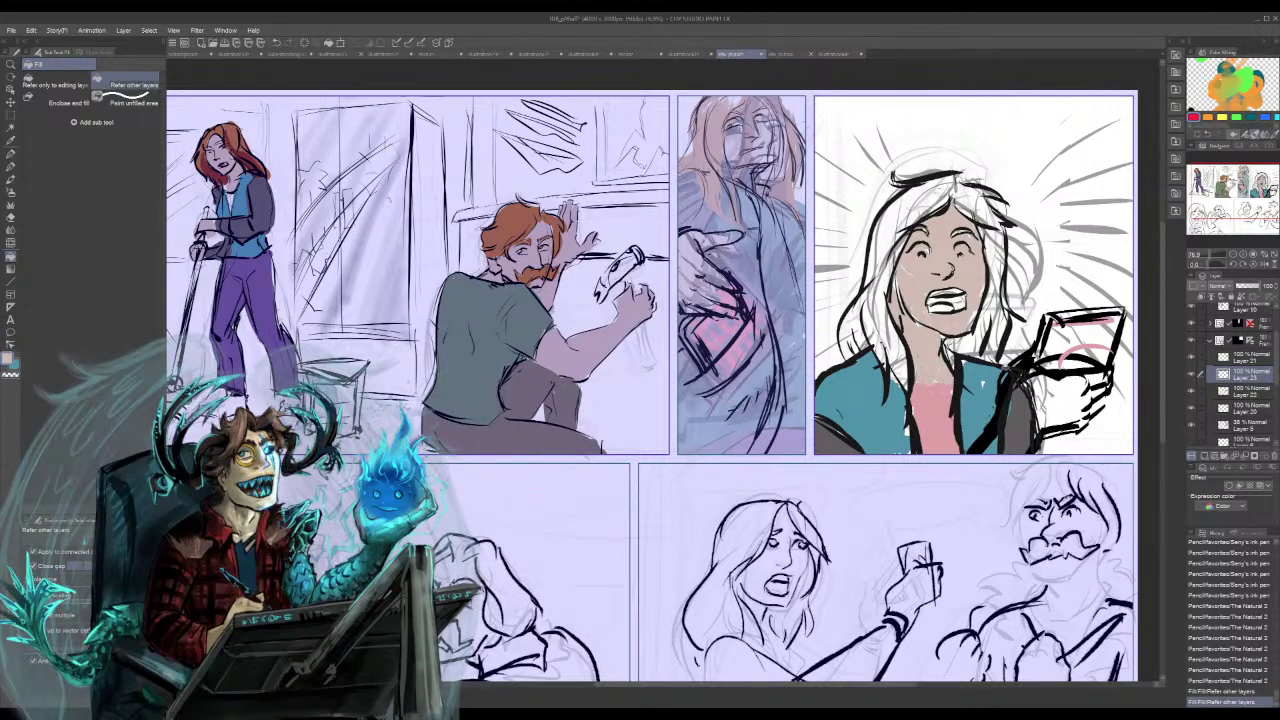
- Try to fill the raised hand with the sampled skin tone
left_click(1075, 385)
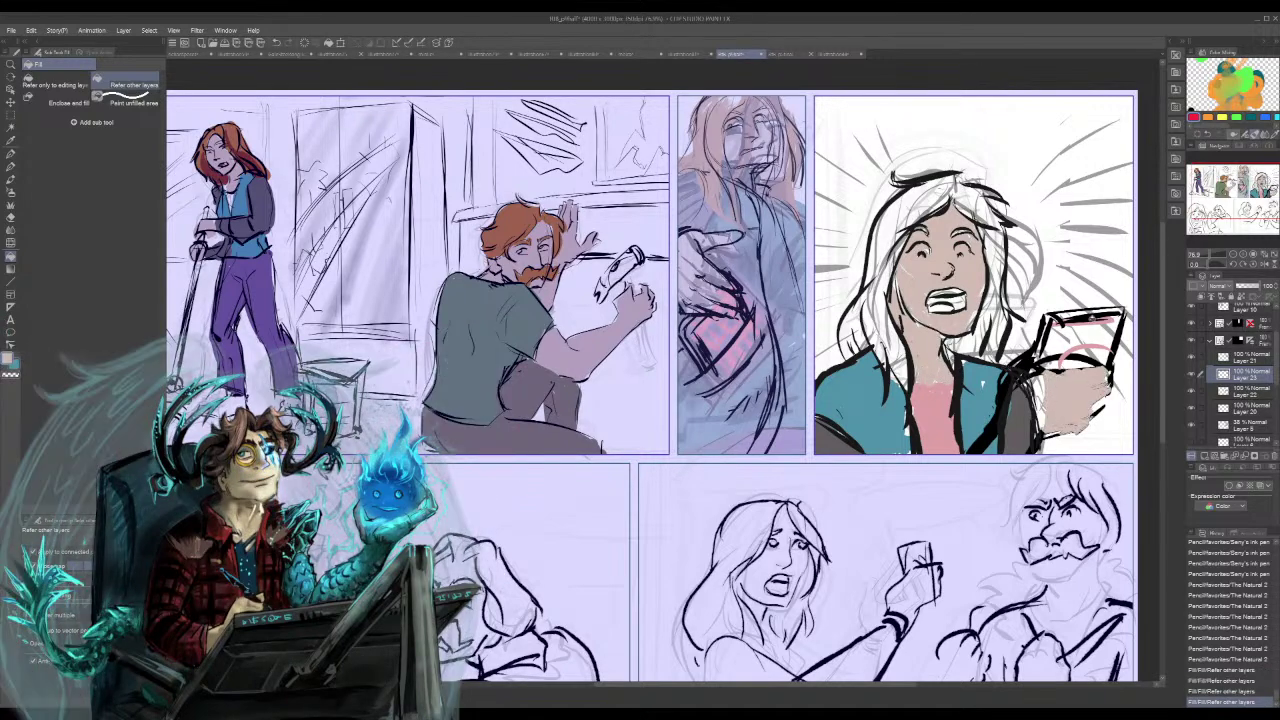
key("ctrl+z")
key("ctrl+z")
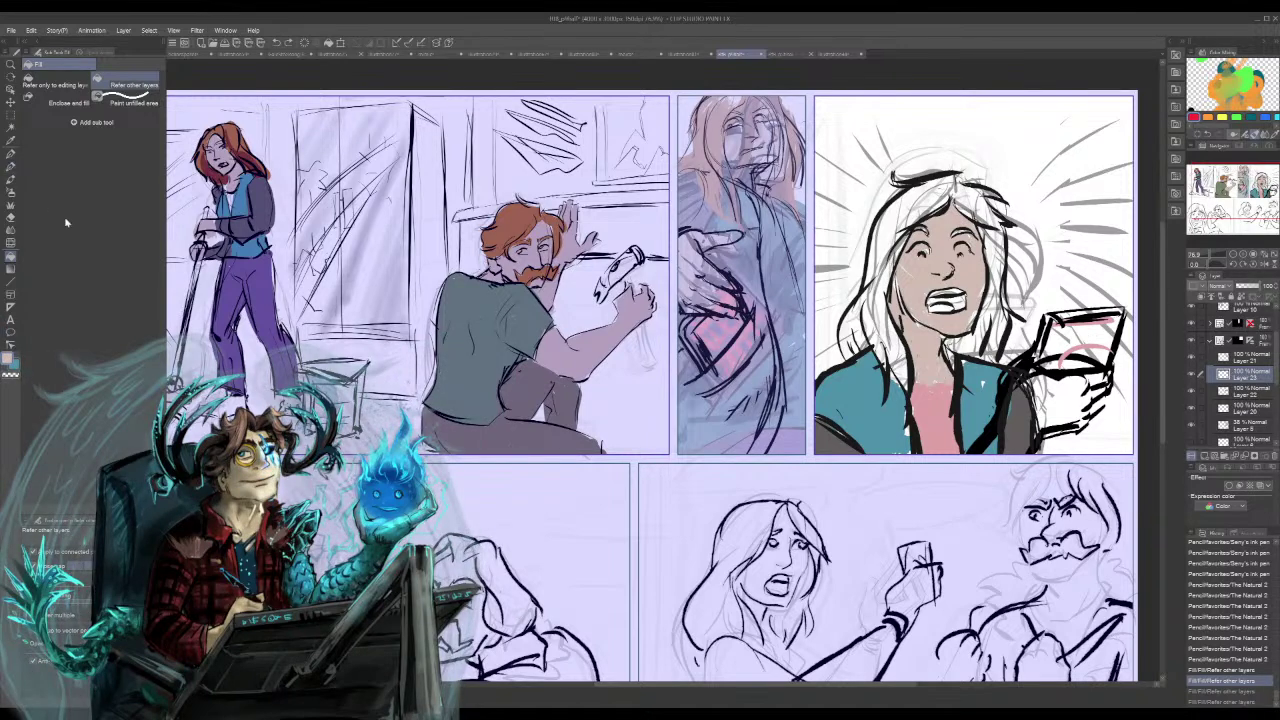
- Check the contents of Layer 22 and Layer 23 by toggling their visibility, and undo the remaining skin fills
left_click(11, 171)
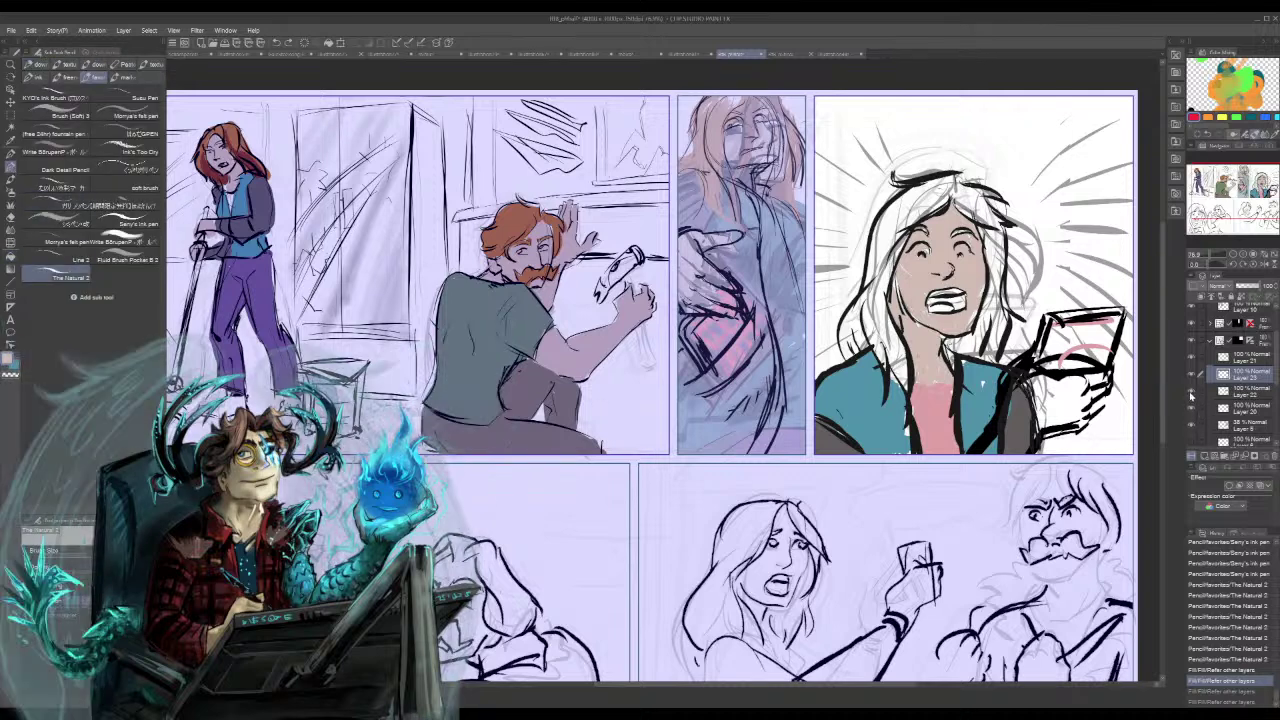
left_click(1191, 397)
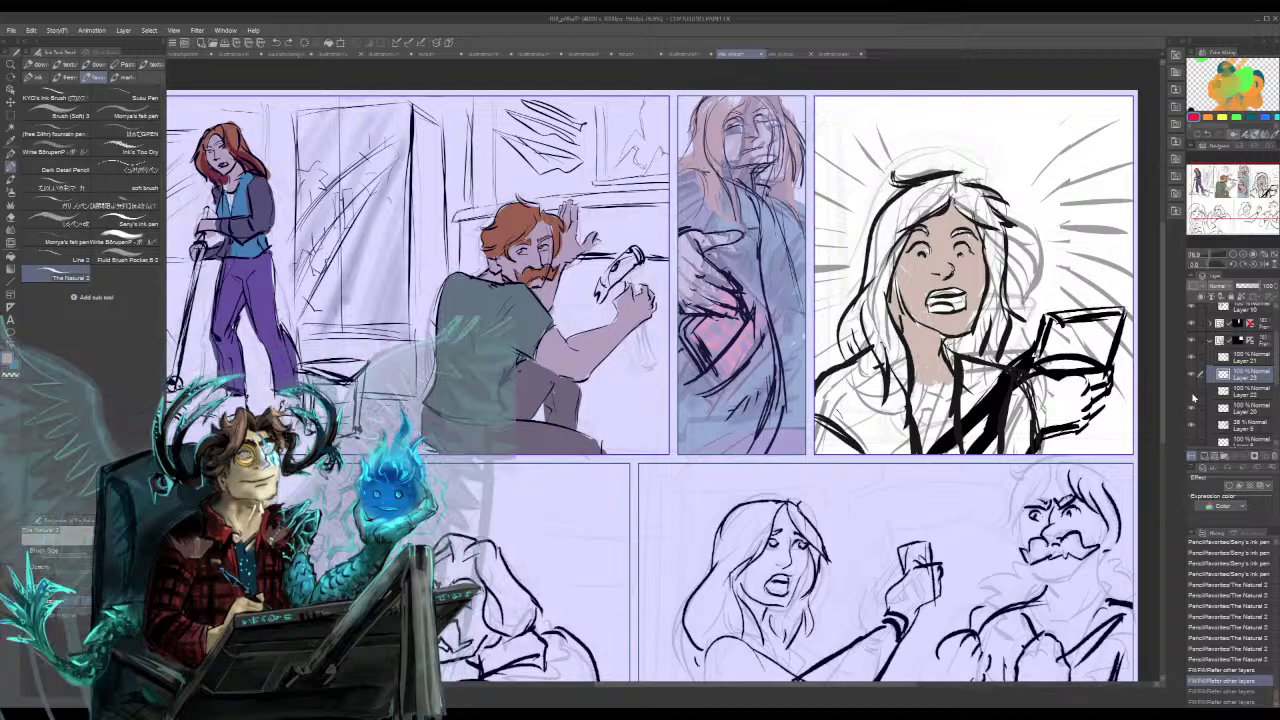
left_click(1191, 397)
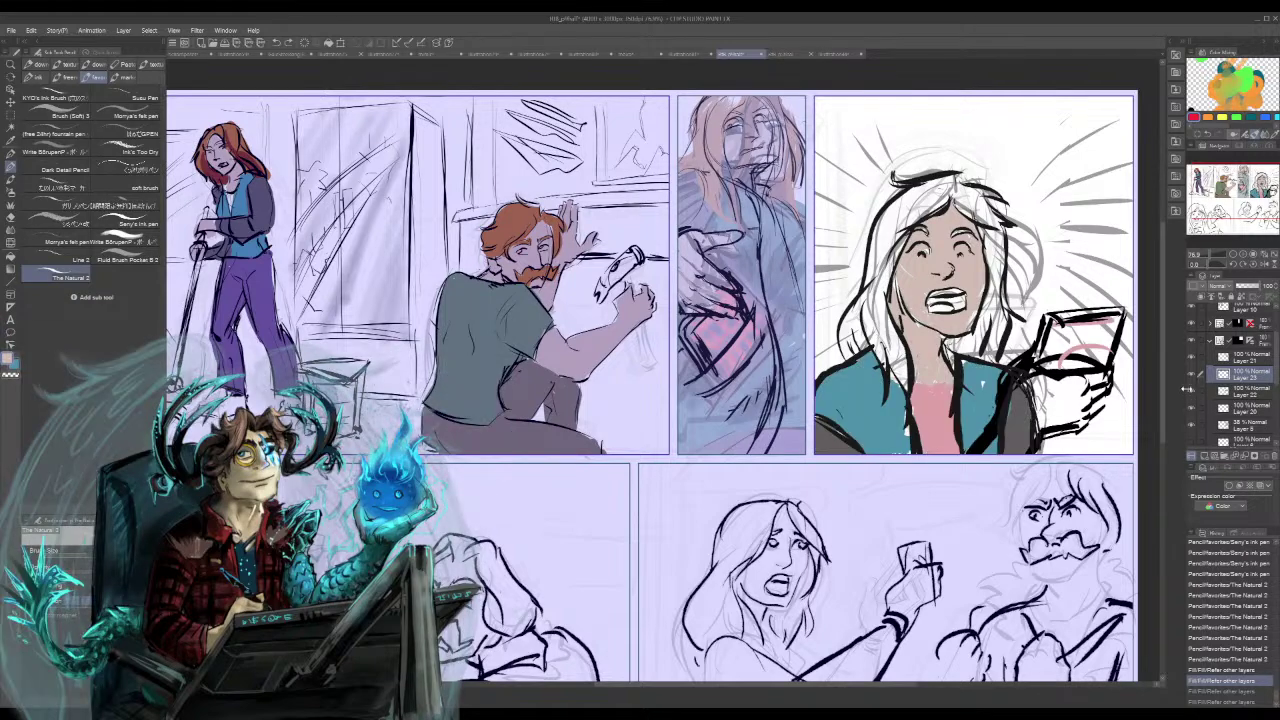
left_click(1192, 376)
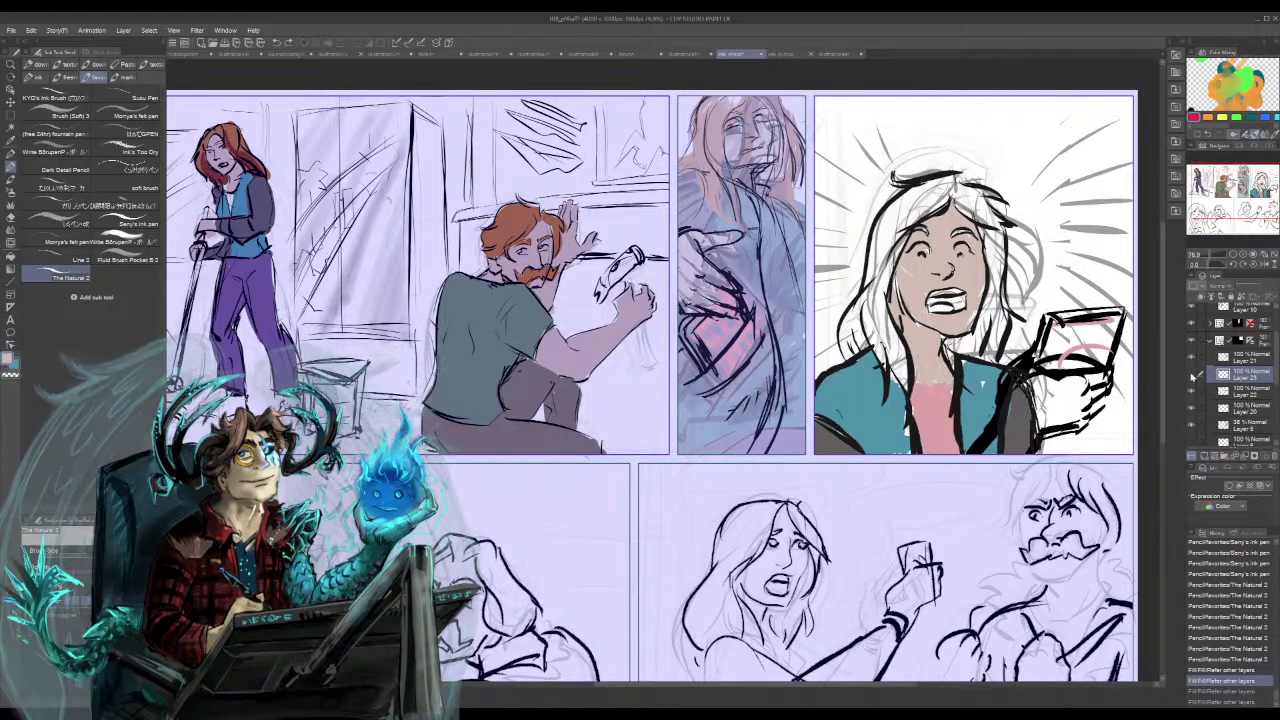
left_click(1192, 376)
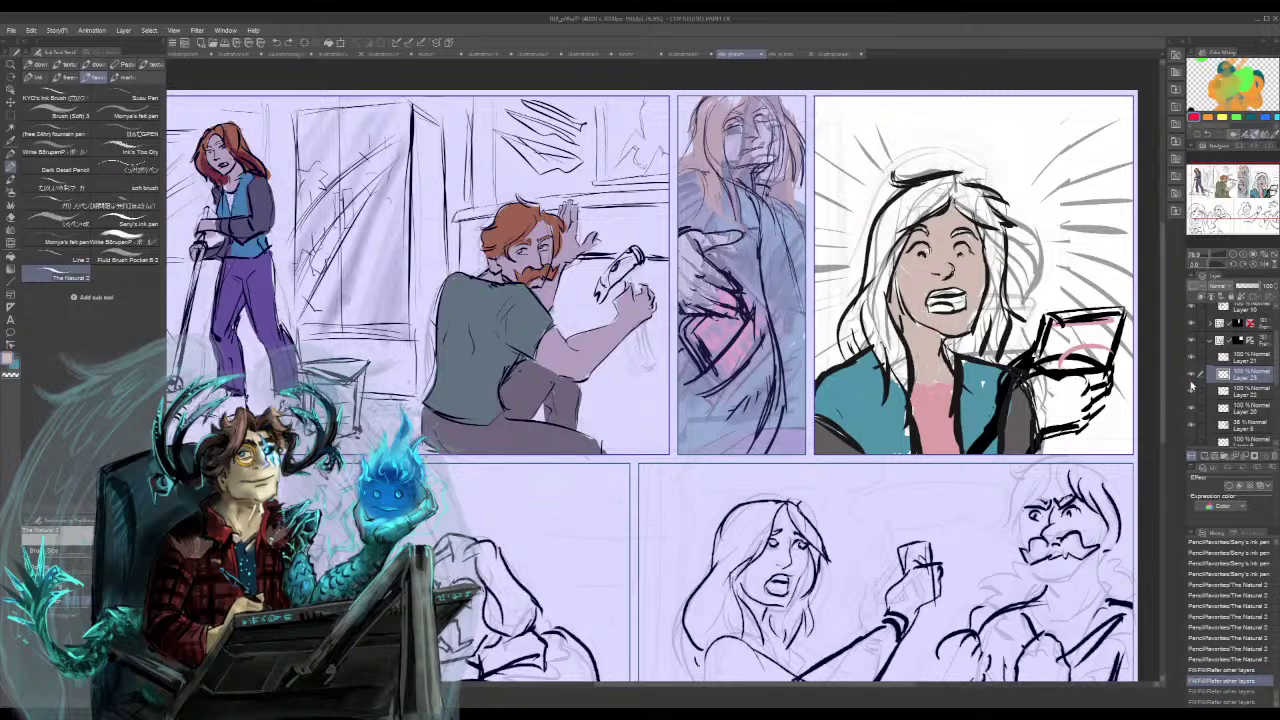
key("ctrl+z")
key("ctrl+z")
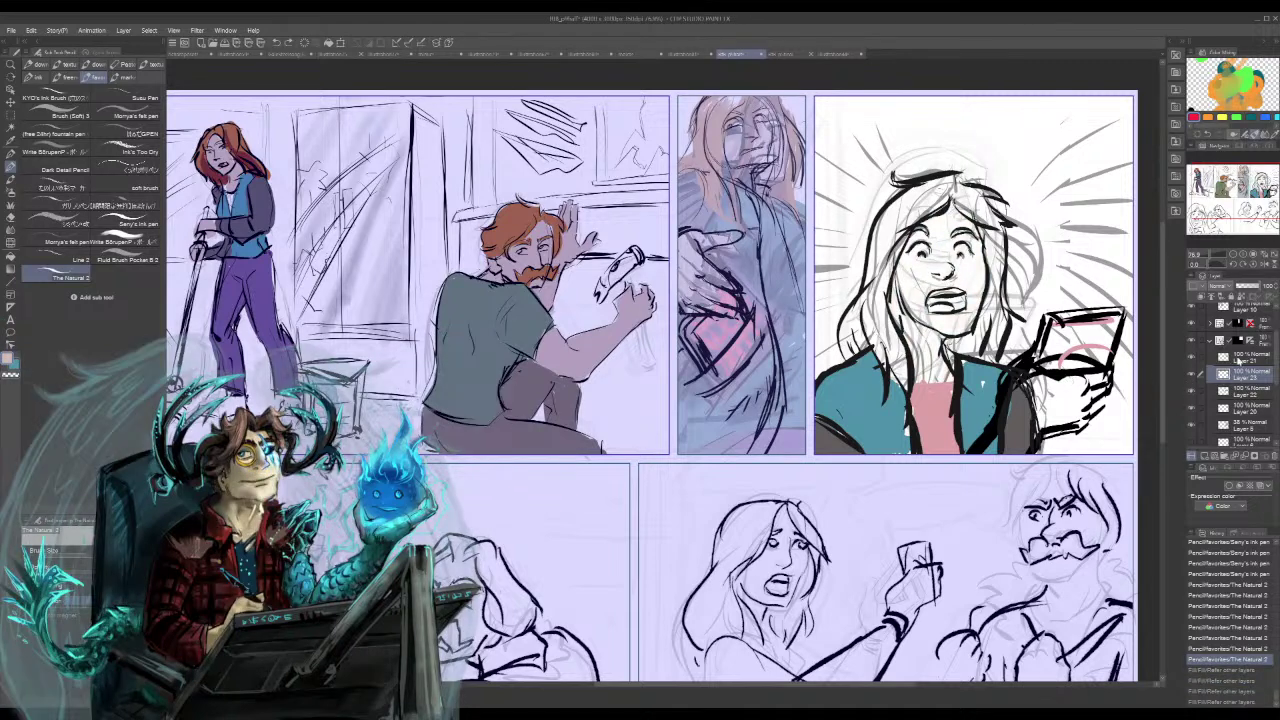
left_click(1242, 356)
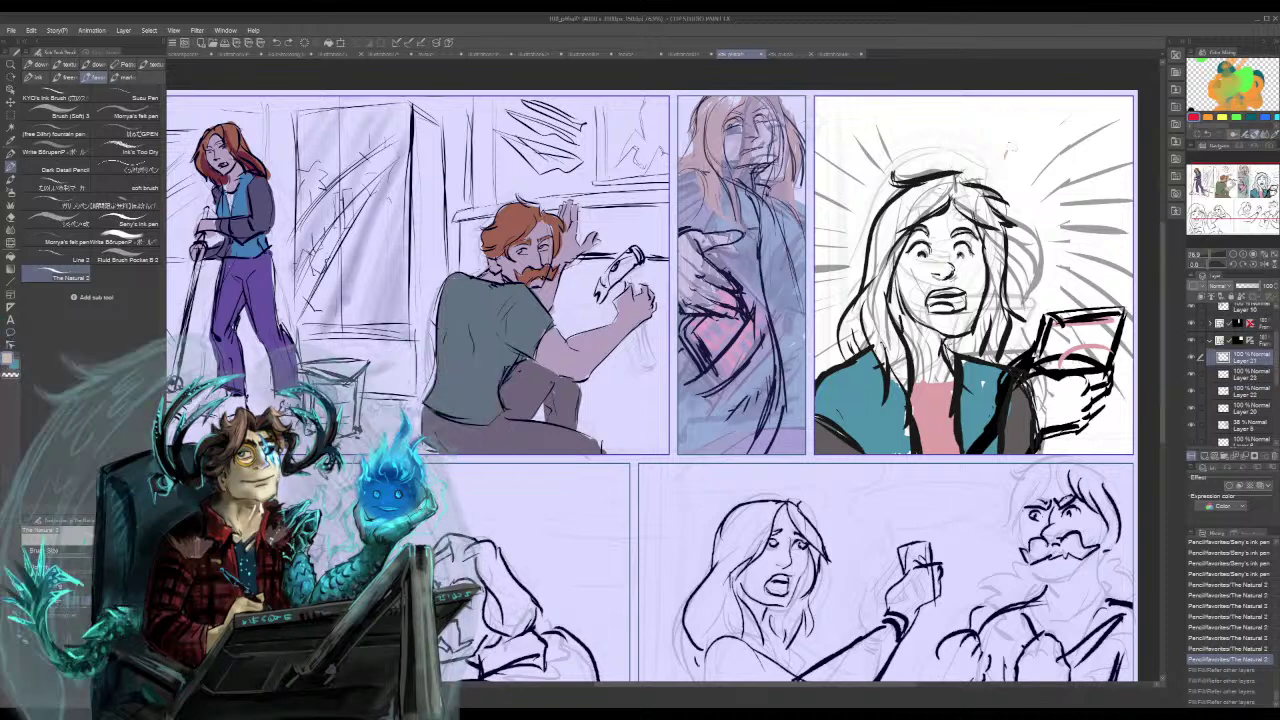
mouse_move(1080, 150)
left_mouse_down()
mouse_move(1000, 195)
mouse_move(960, 180)
mouse_move(850, 330)
mouse_move(900, 140)
mouse_move(840, 190)
mouse_move(1100, 400)
mouse_move(870, 310)
left_mouse_up()
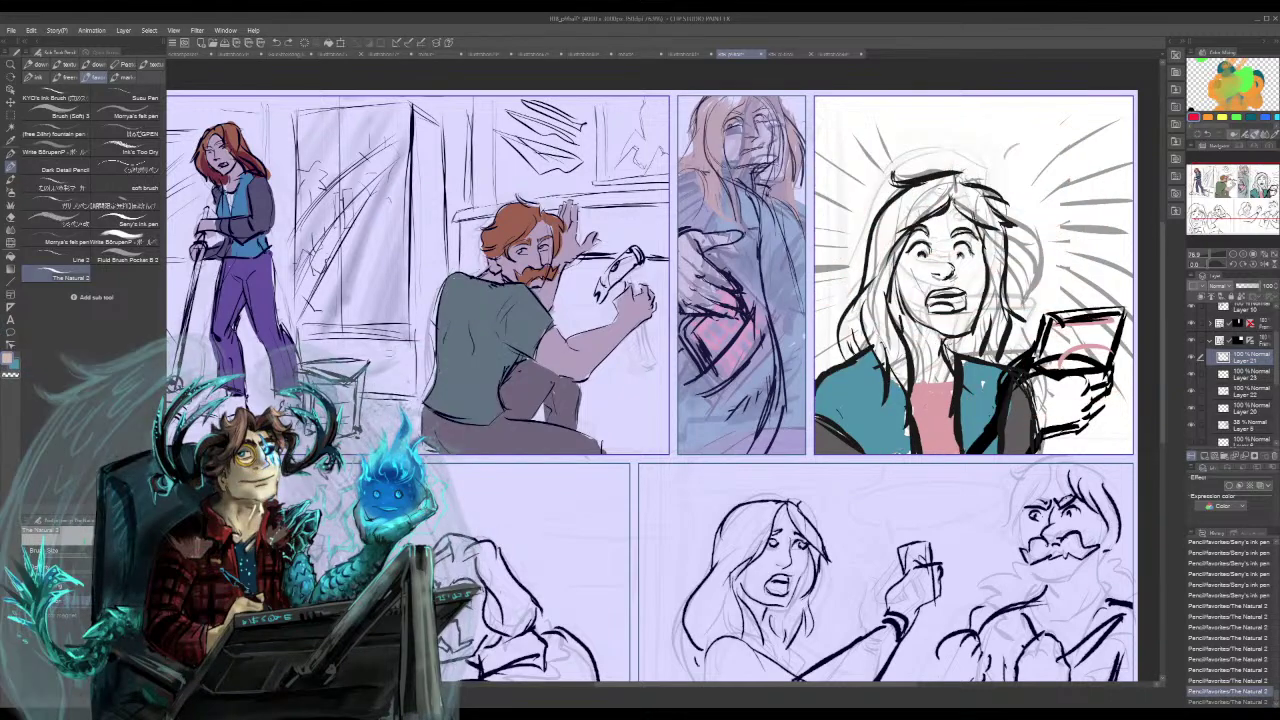
left_click(135, 224)
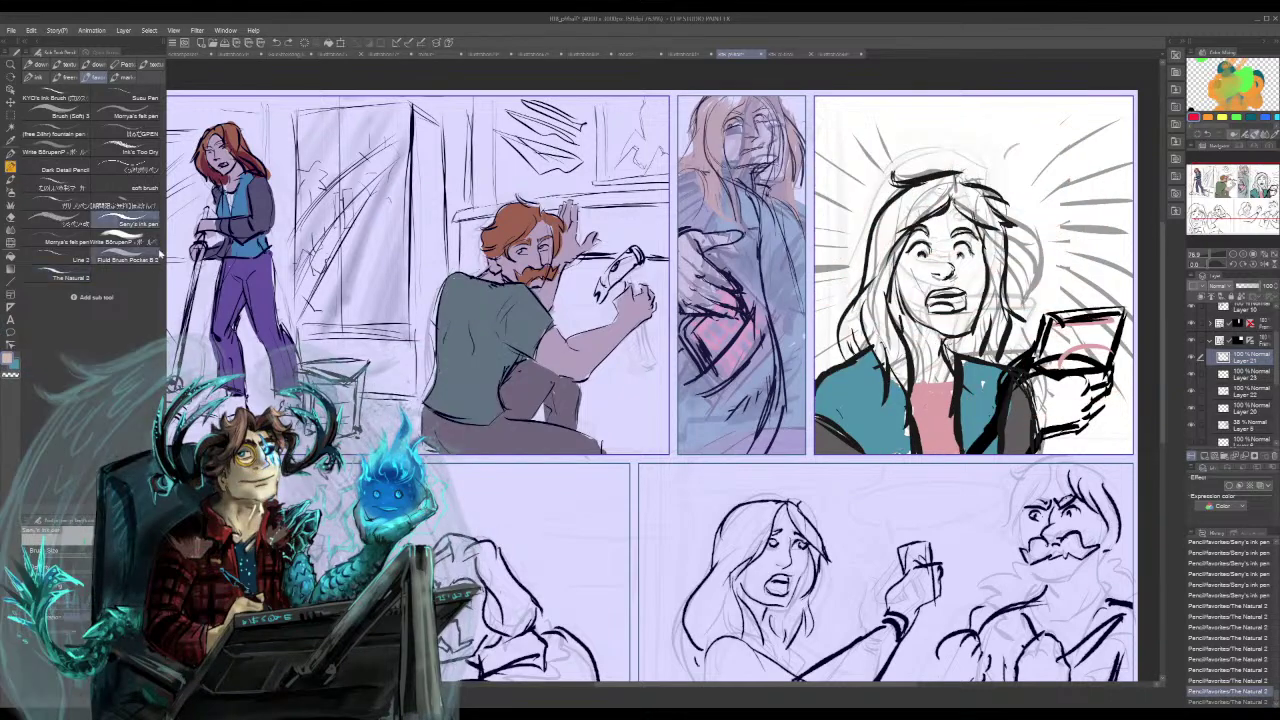
left_click(85, 99)
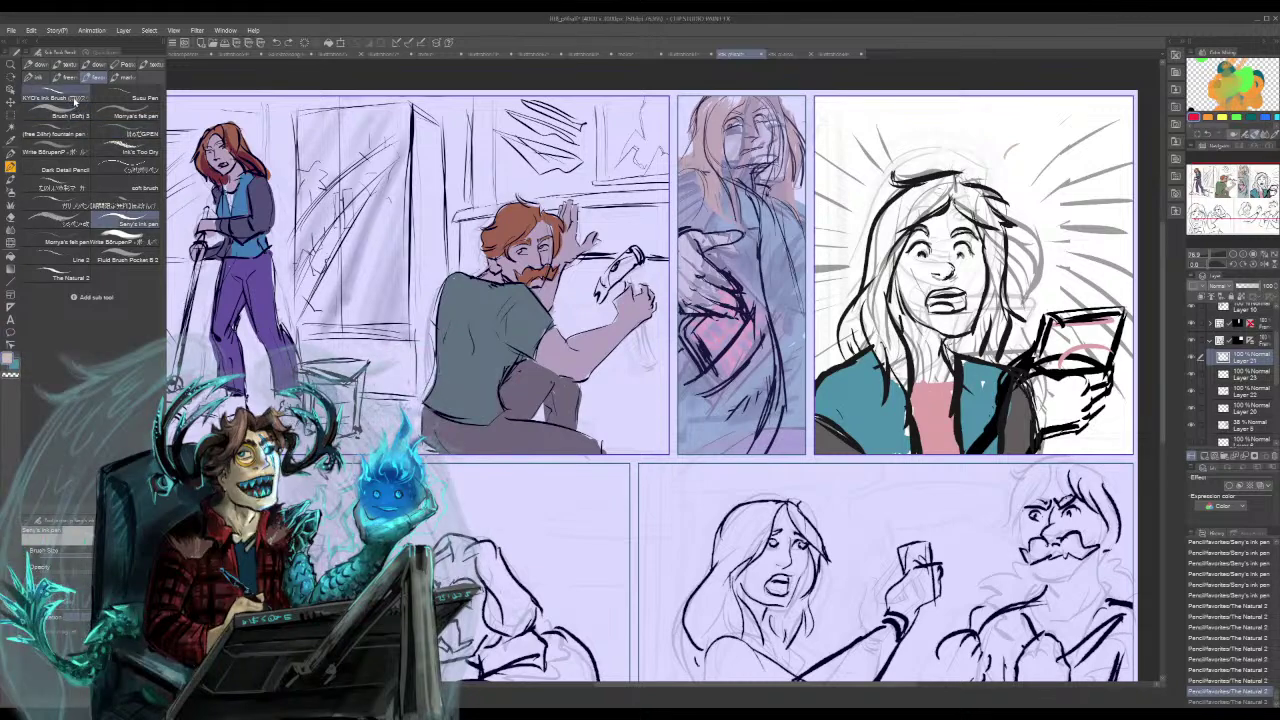
left_click(126, 78)
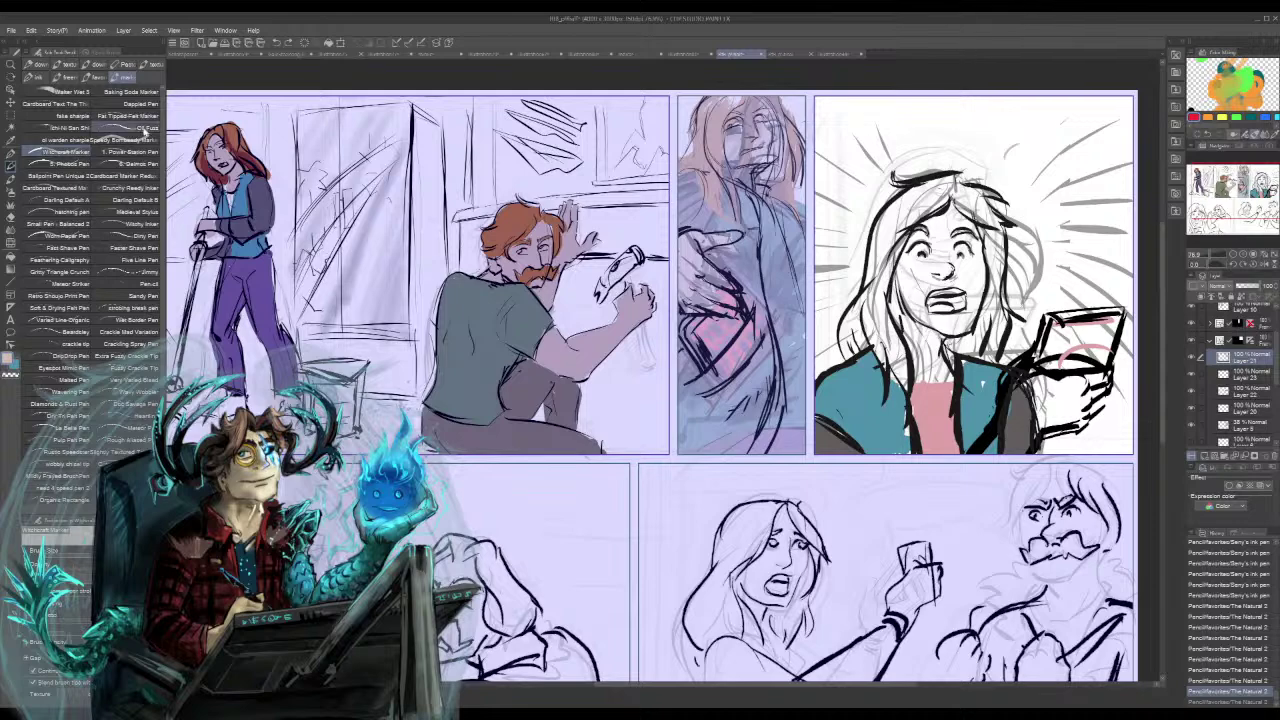
left_click(143, 284)
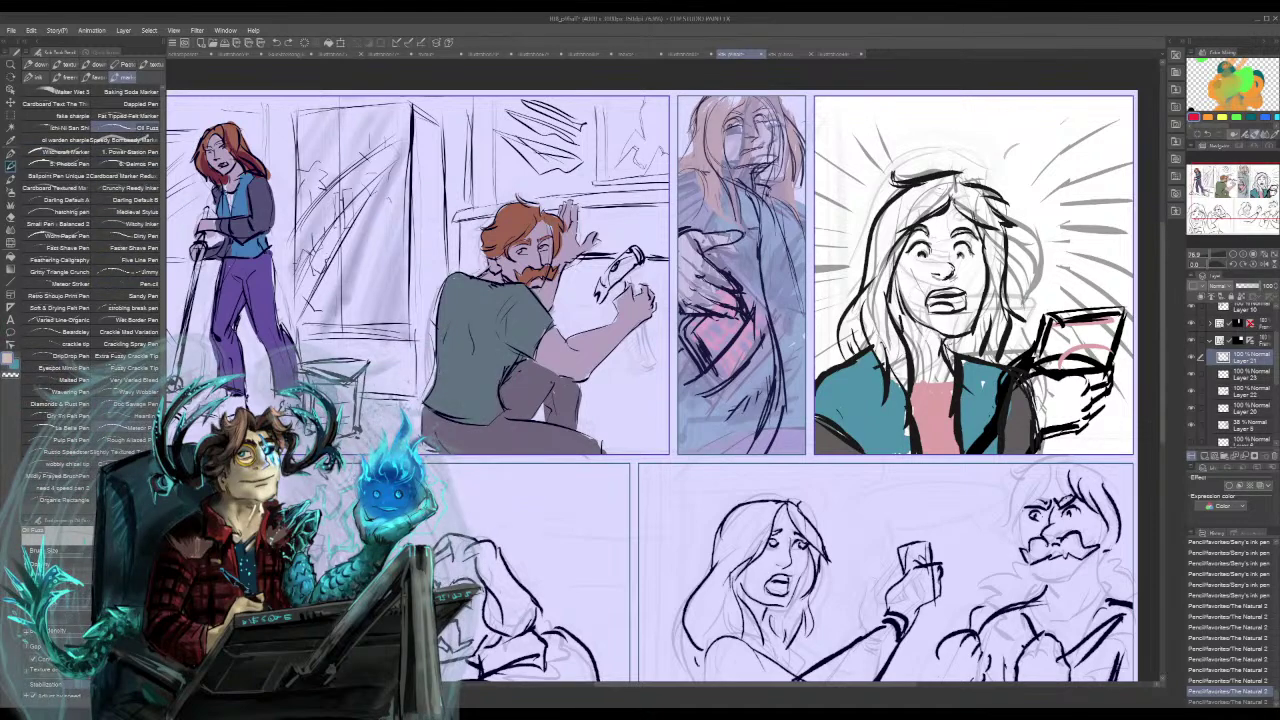
scroll(100, 430, "down", 3)
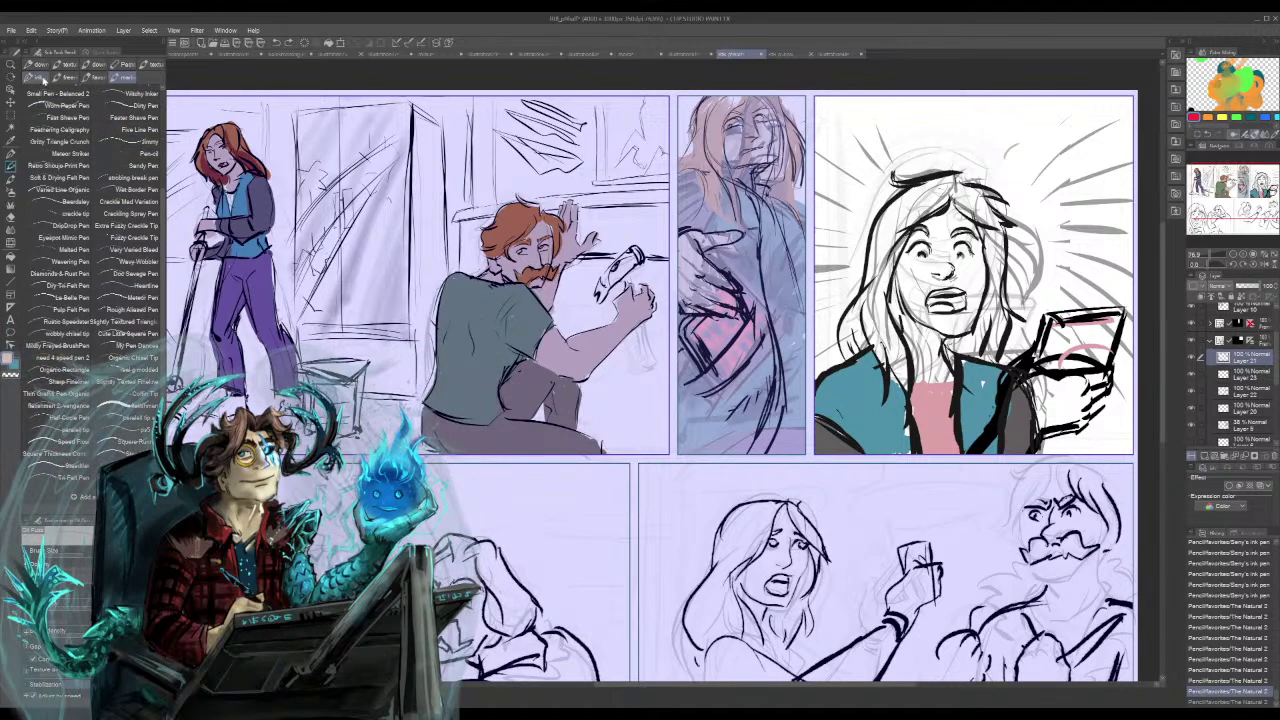
left_click(39, 64)
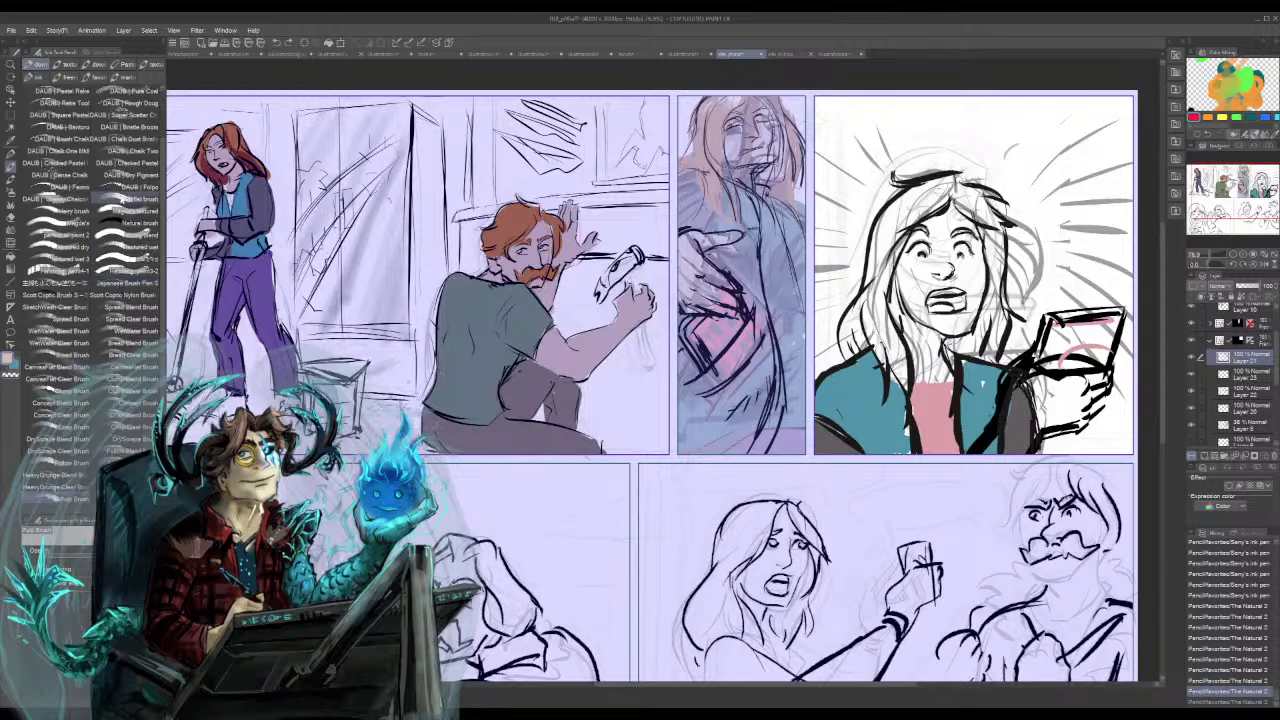
left_click(58, 127)
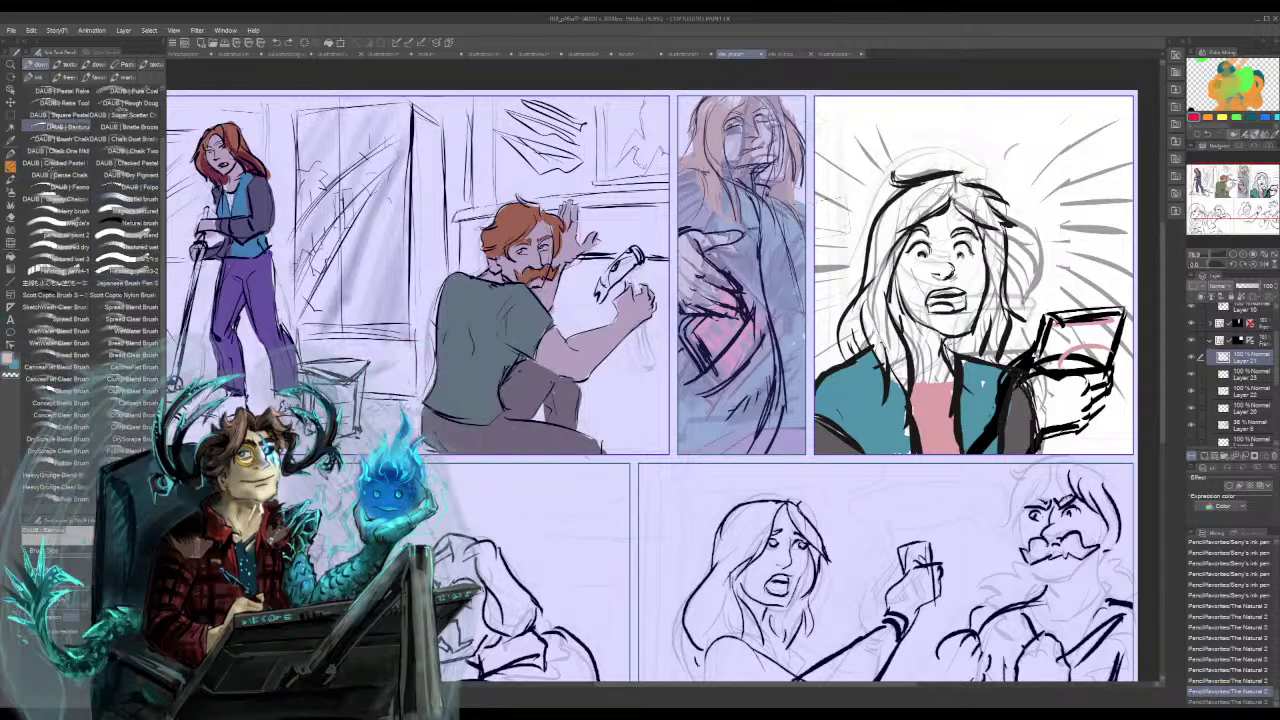
left_click_drag(870, 226, 838, 286)
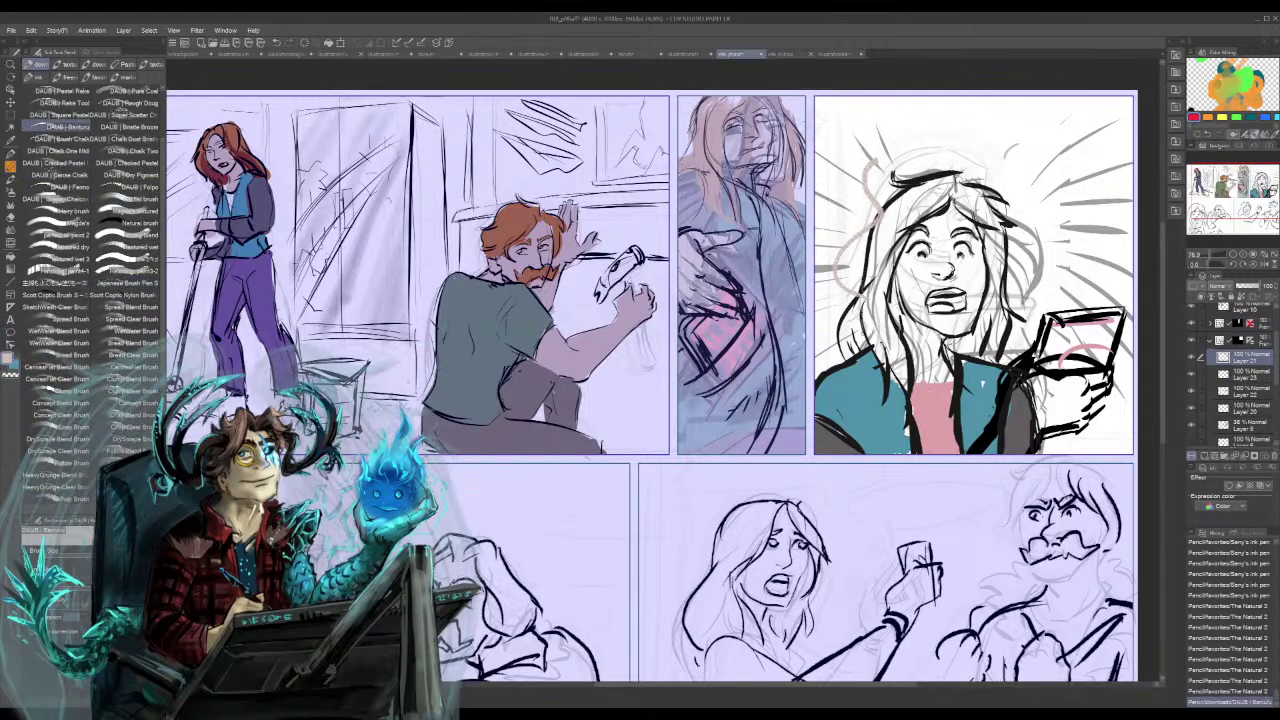
key("ctrl+z")
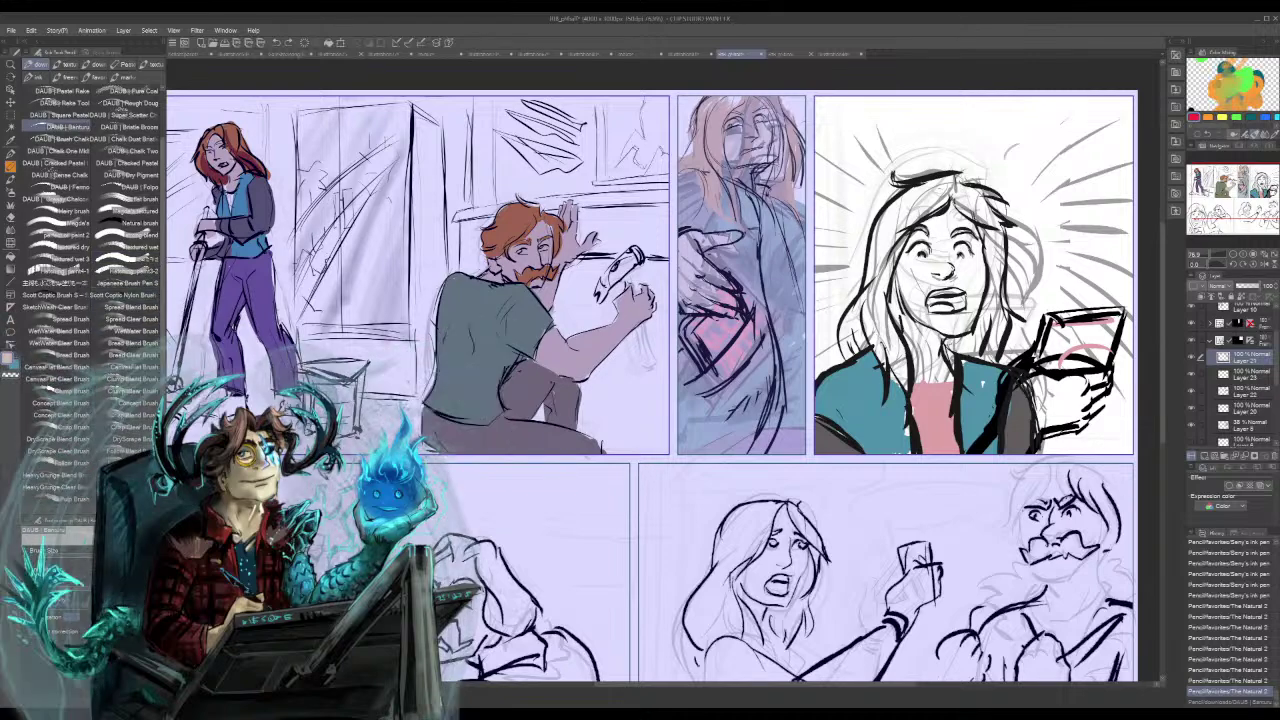
- Choose the Miyagi-san textured wet brush, test it with strokes along the startled woman's hair, and undo the test strokes
scroll(94, 294, "down", 2)
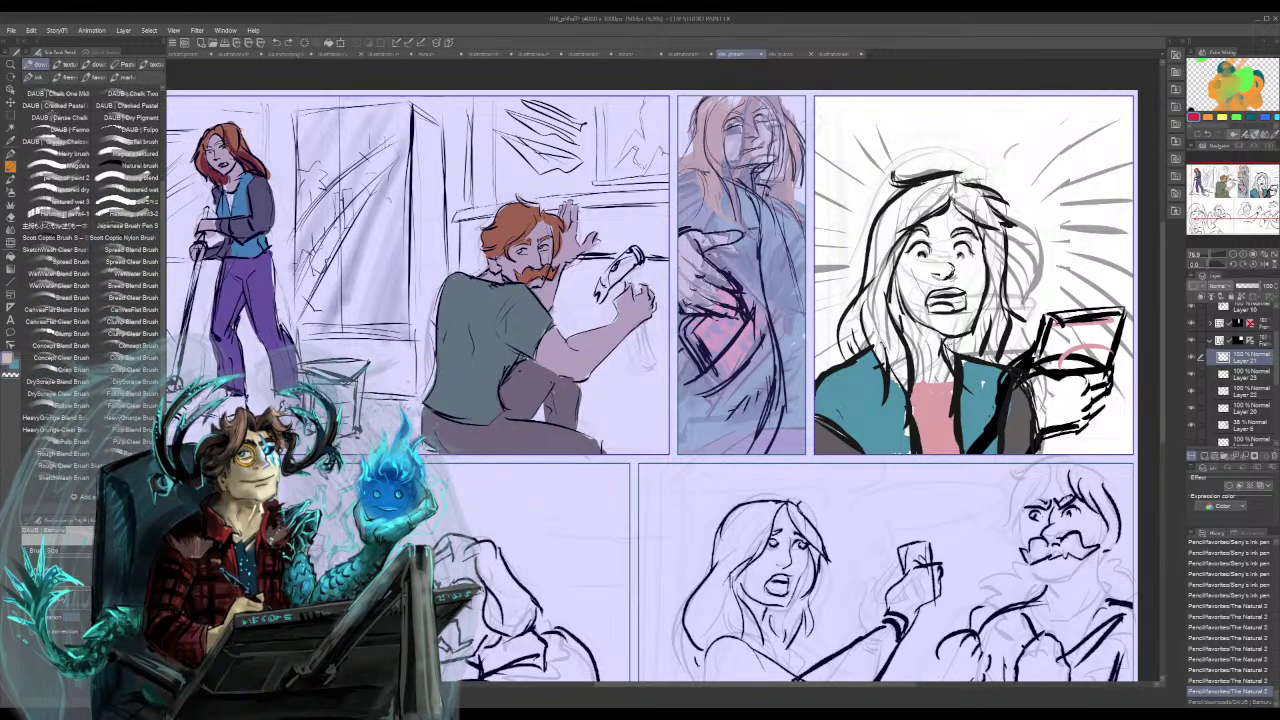
left_click(67, 66)
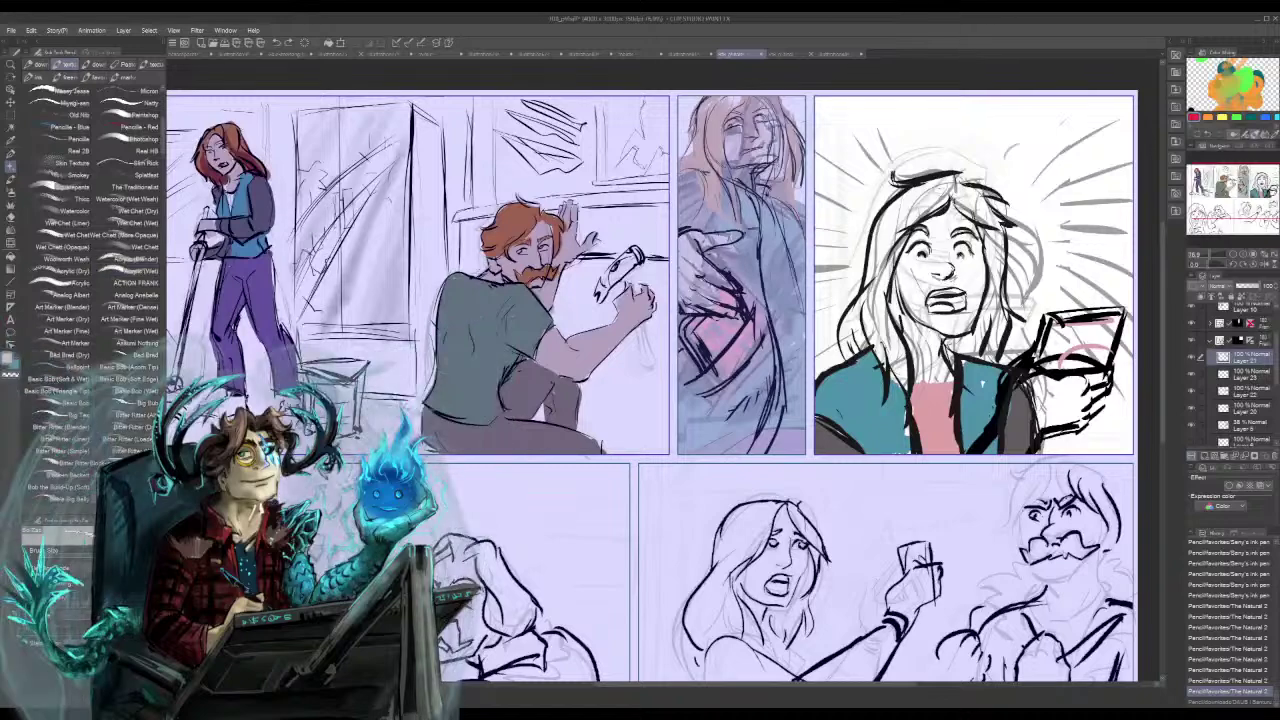
left_click(128, 200)
left_click(75, 103)
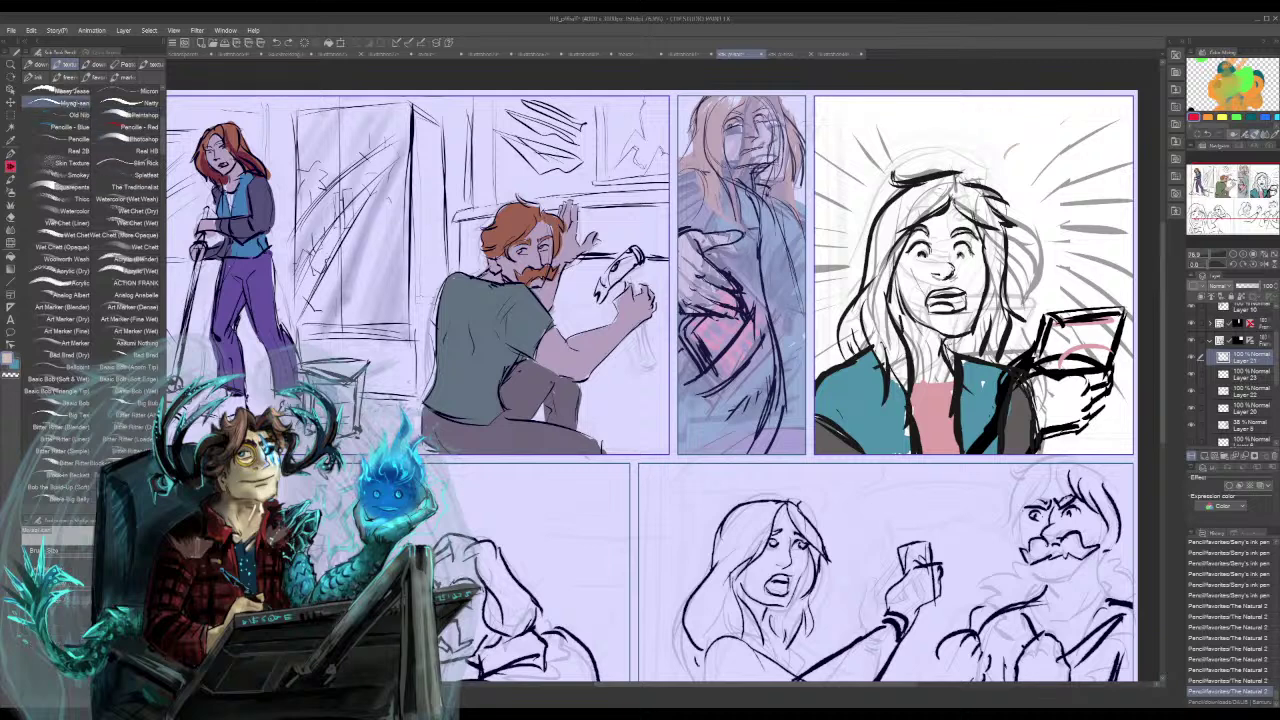
mouse_move(863, 225)
left_mouse_down()
mouse_move(832, 324)
mouse_move(847, 305)
left_mouse_up()
key("ctrl+z")
left_click(893, 225, "alt")
mouse_move(868, 222)
left_mouse_down()
mouse_move(922, 186)
mouse_move(840, 255)
mouse_move(826, 320)
mouse_move(860, 325)
left_mouse_up()
key("ctrl+z")
key("ctrl+z")
- Add a new raster layer for the startled woman's flat colors and place it directly below Layer 21
left_click(1205, 457)
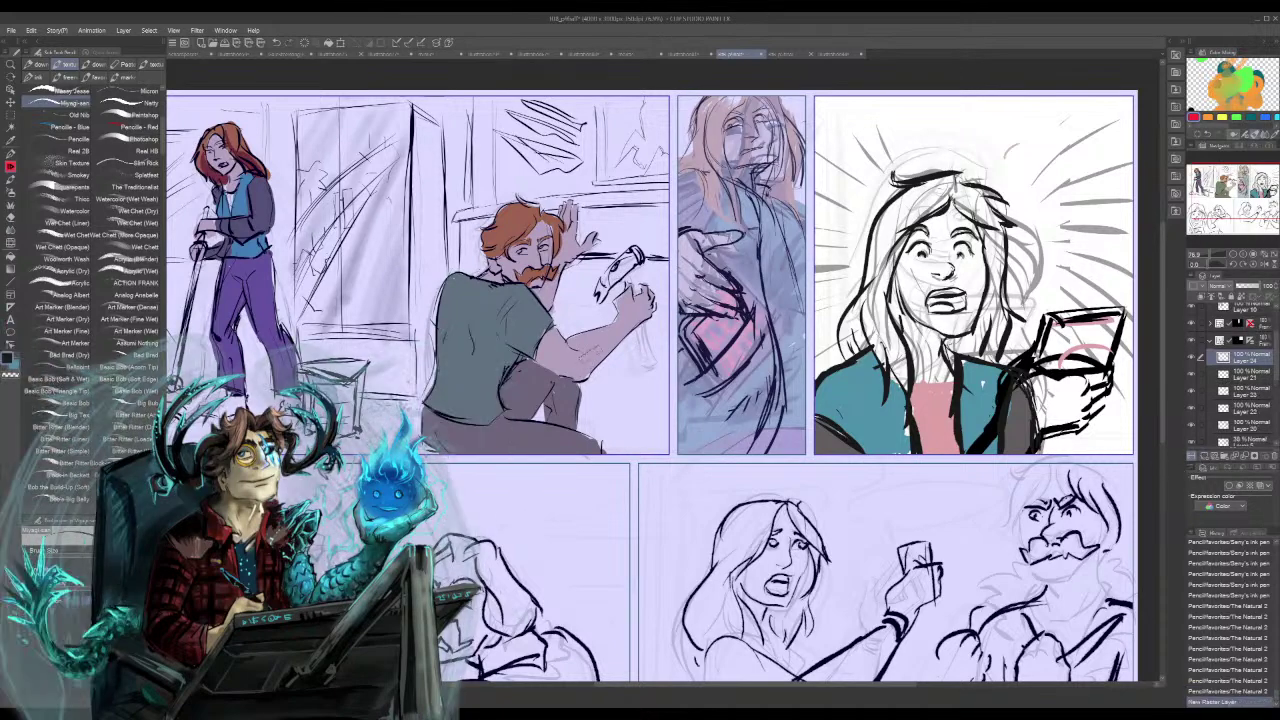
left_click_drag(922, 242, 918, 300)
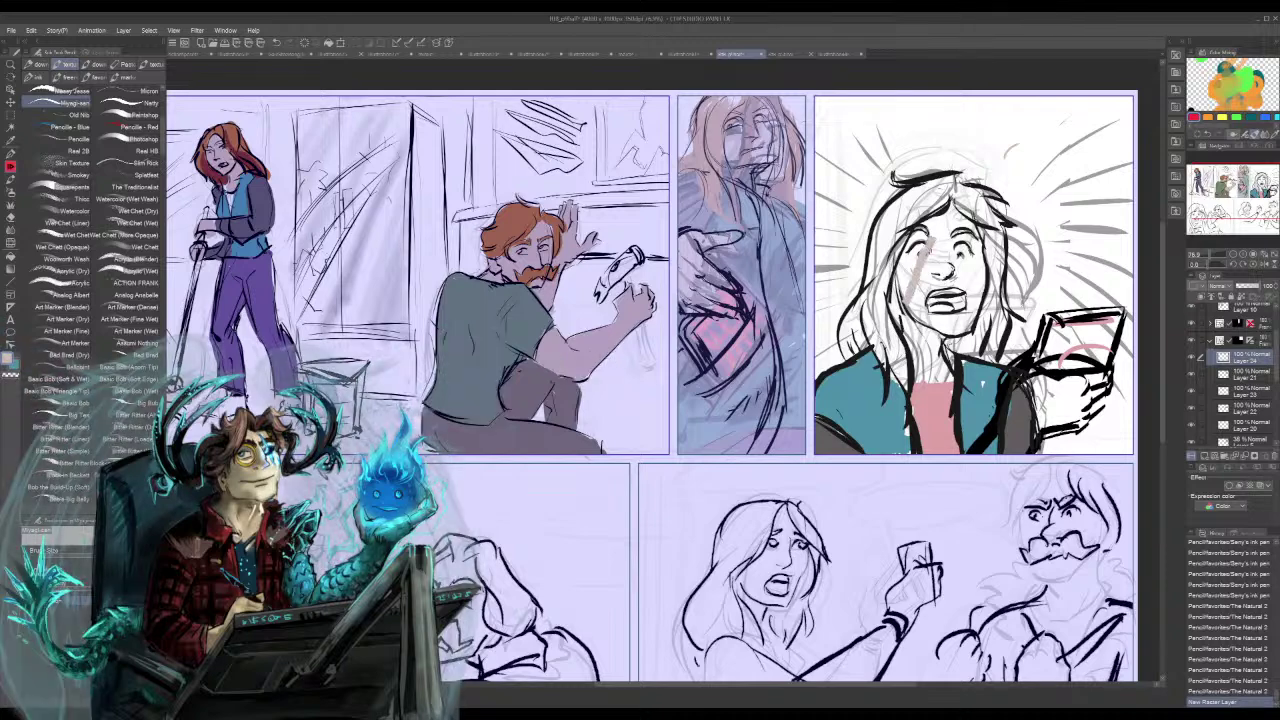
key("ctrl+z")
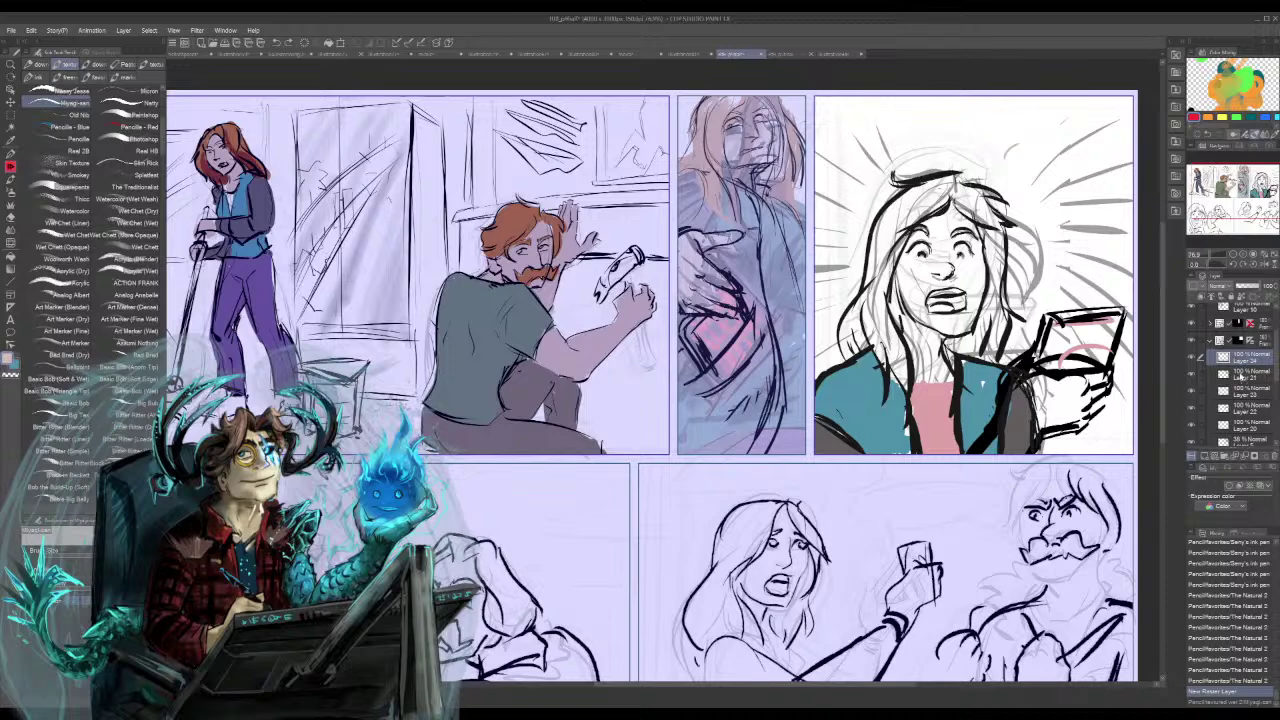
left_click_drag(1238, 384, 1242, 380)
- Paint the startled woman's face and neck in the skin tone on Layer 24 and check the coverage by toggling the layer's visibility
mouse_move(948, 270)
left_mouse_down()
mouse_move(922, 308)
mouse_move(940, 250)
mouse_move(915, 262)
mouse_move(945, 222)
mouse_move(900, 268)
left_mouse_up()
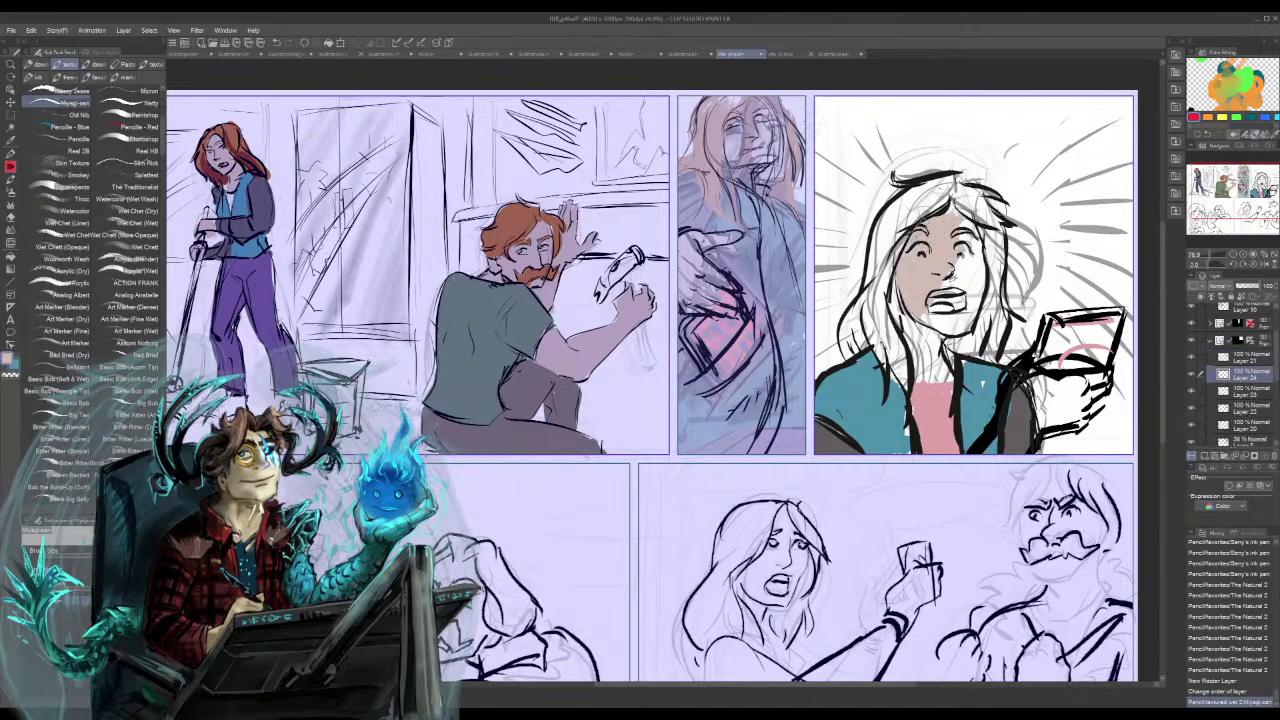
mouse_move(950, 204)
left_mouse_down()
mouse_move(916, 236)
mouse_move(948, 268)
mouse_move(948, 308)
left_mouse_up()
left_click_drag(966, 242, 960, 312)
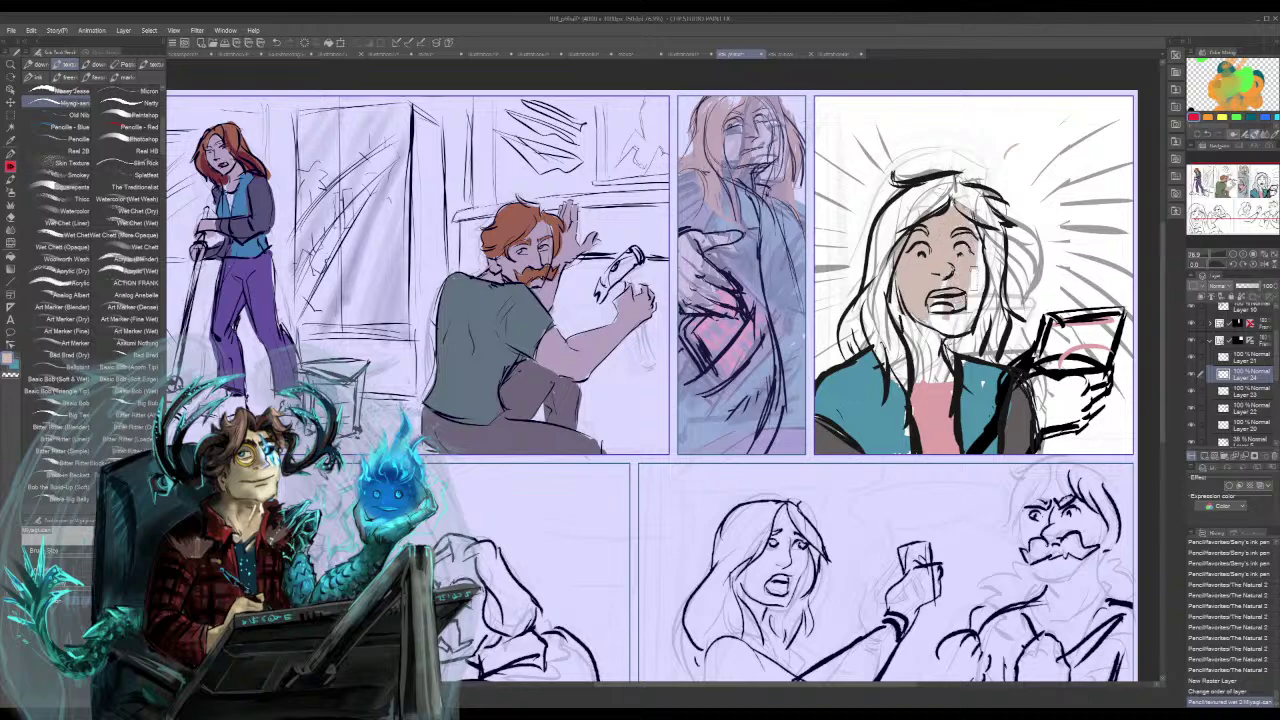
left_click_drag(984, 268, 984, 304)
left_click_drag(976, 210, 974, 338)
mouse_move(978, 288)
left_mouse_down()
mouse_move(964, 326)
mouse_move(924, 318)
mouse_move(912, 362)
left_mouse_up()
mouse_move(914, 302)
left_mouse_down()
mouse_move(902, 350)
mouse_move(892, 342)
mouse_move(934, 382)
mouse_move(914, 382)
mouse_move(954, 376)
left_mouse_up()
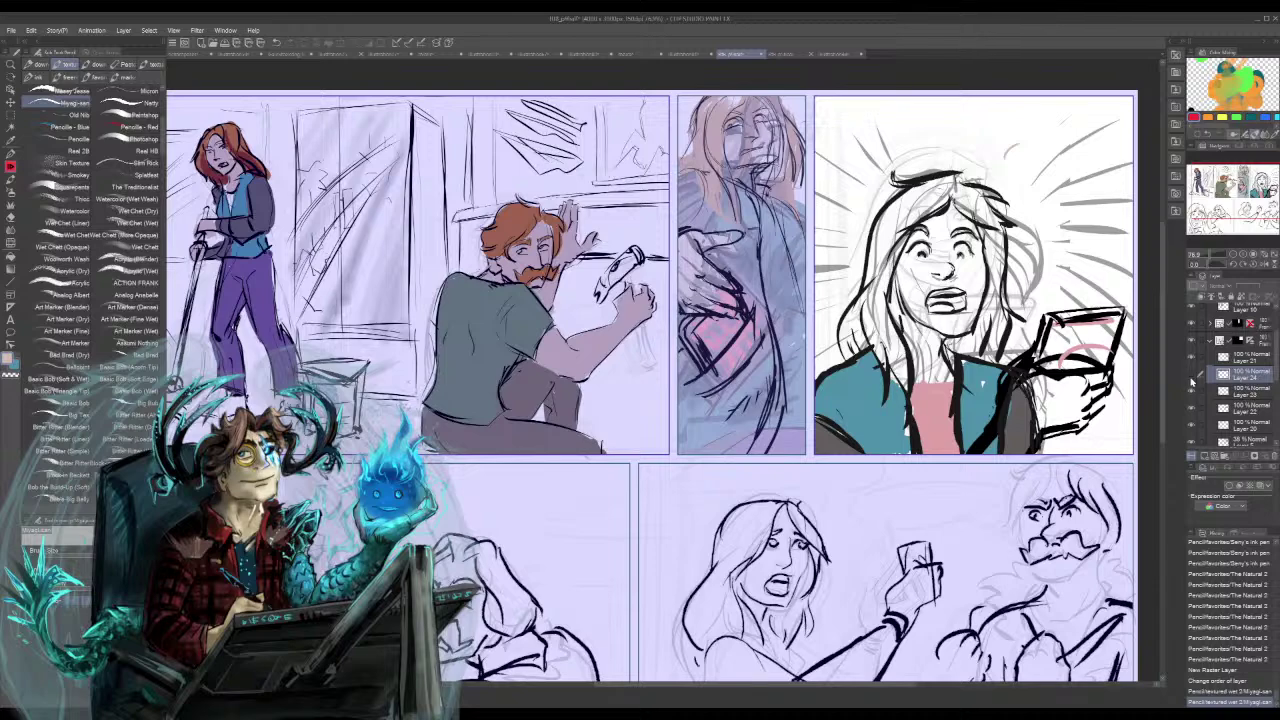
left_click(1191, 377)
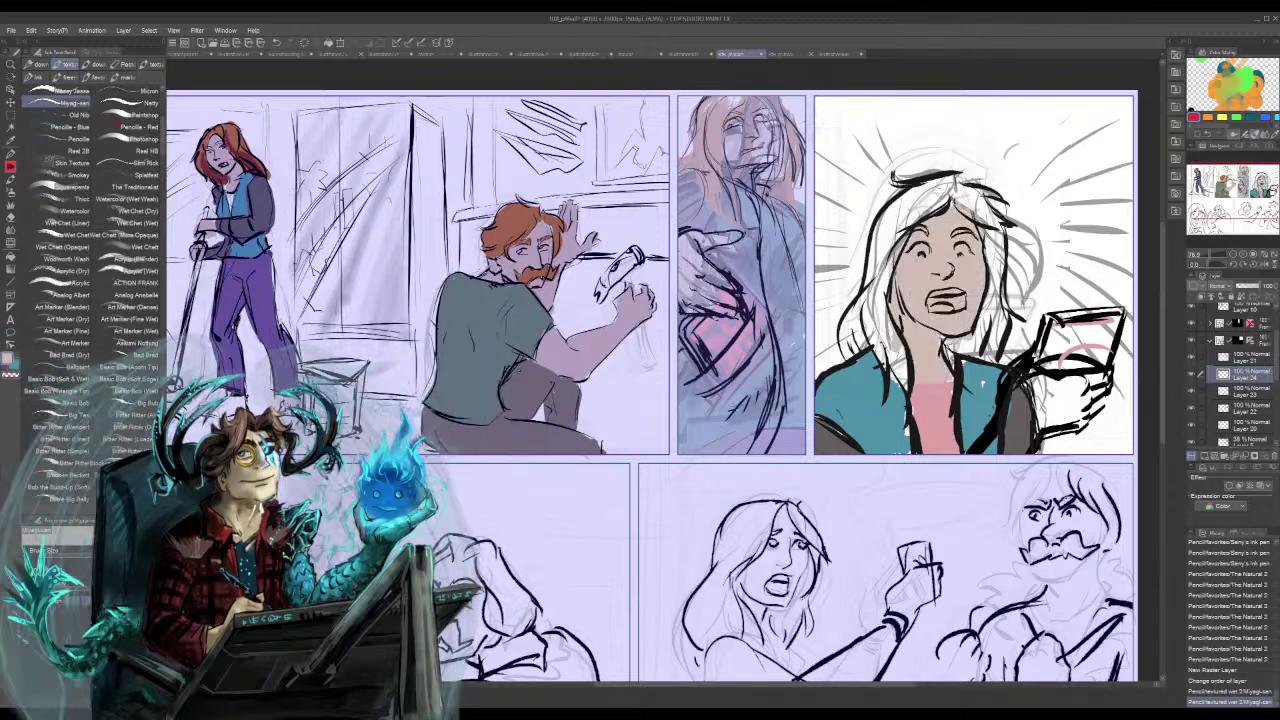
- Sample an orange hair color and paint the startled woman's crown and upper hair, undoing the stray last strokes
left_click(235, 147, "alt")
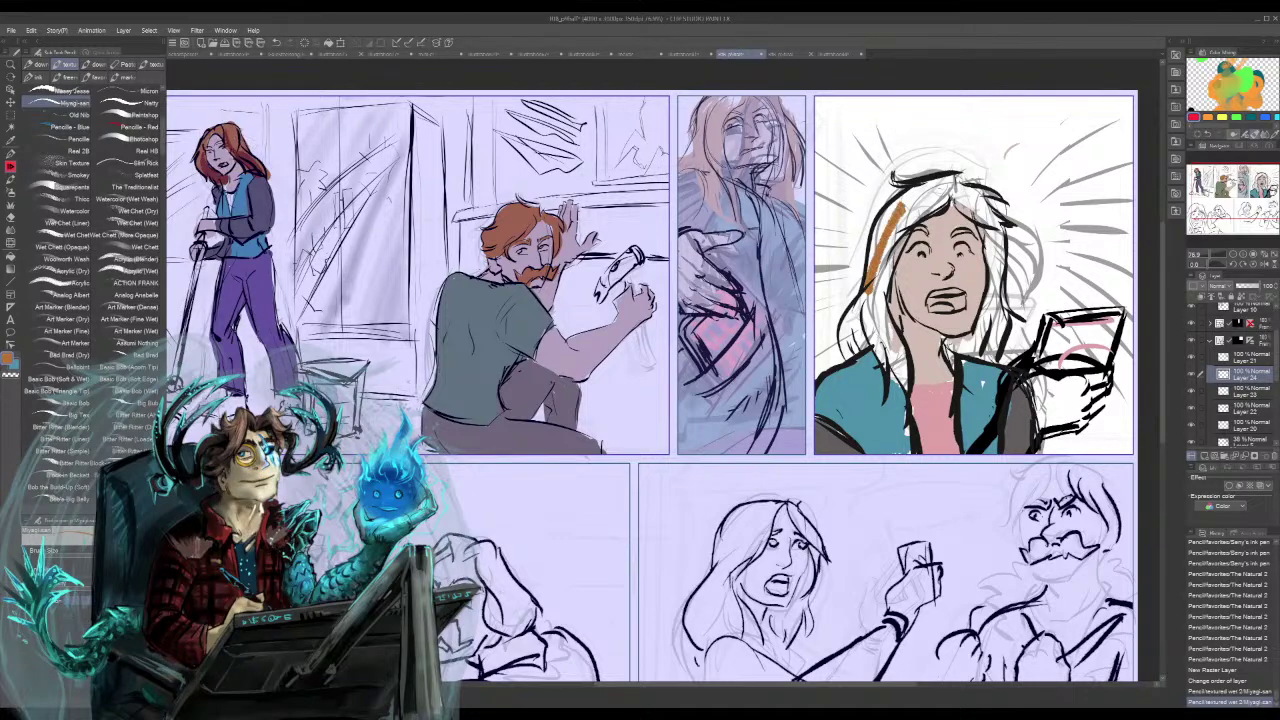
left_click_drag(900, 216, 872, 298)
mouse_move(920, 202)
left_mouse_down()
mouse_move(884, 290)
mouse_move(882, 244)
mouse_move(868, 270)
left_mouse_up()
mouse_move(904, 202)
left_mouse_down()
mouse_move(884, 236)
mouse_move(954, 180)
mouse_move(928, 208)
mouse_move(1000, 197)
mouse_move(956, 195)
mouse_move(958, 182)
mouse_move(974, 216)
mouse_move(1006, 228)
mouse_move(970, 192)
mouse_move(1000, 220)
left_mouse_up()
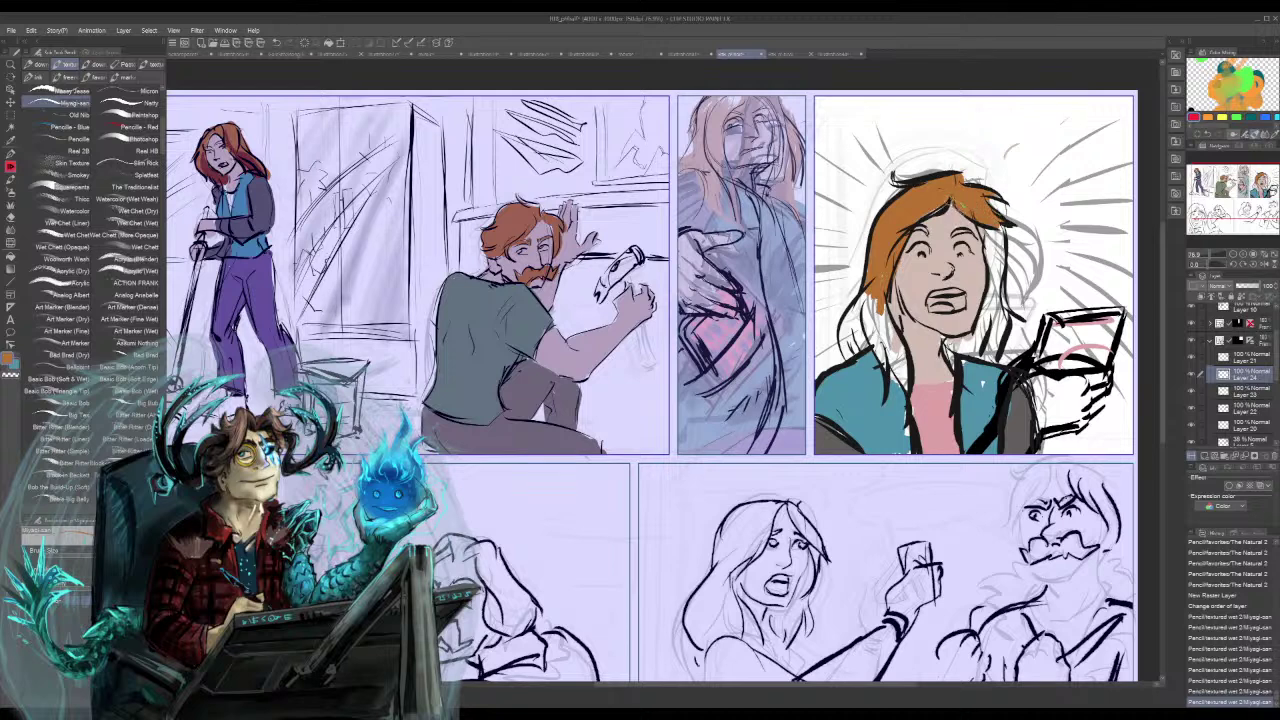
mouse_move(880, 168)
left_mouse_down()
mouse_move(906, 184)
mouse_move(890, 192)
mouse_move(916, 190)
left_mouse_up()
left_click_drag(1004, 218, 1008, 284)
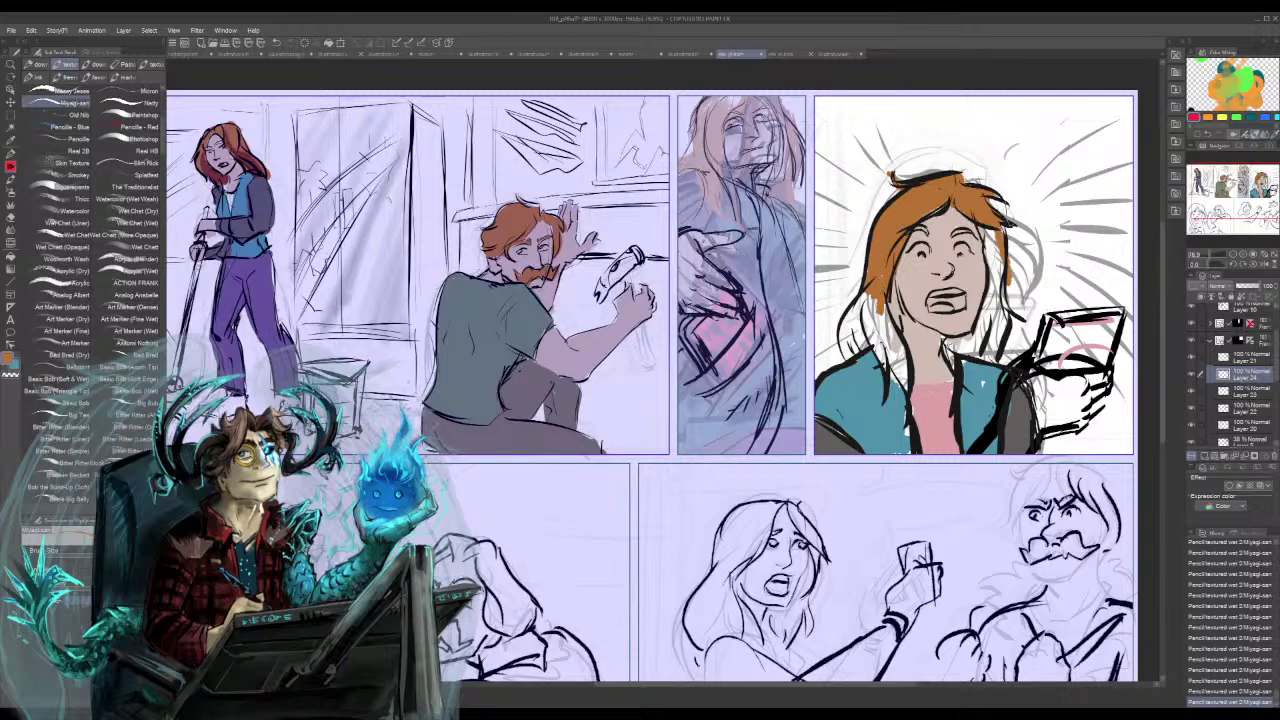
key("ctrl+z")
key("ctrl+z")
key("ctrl+z")
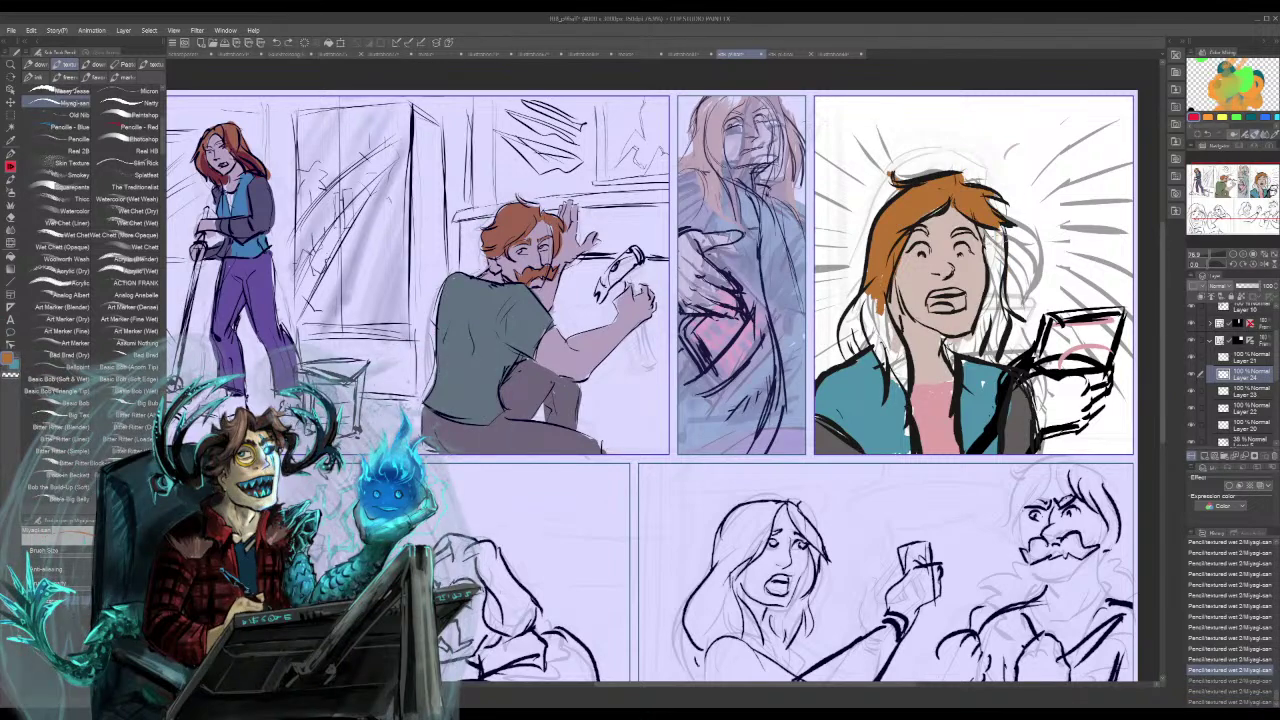
- Paint the long hair strands on the side of her face nearest the raised hand orange, down to the vest
mouse_move(996, 228)
left_mouse_down()
mouse_move(997, 312)
mouse_move(984, 333)
left_mouse_up()
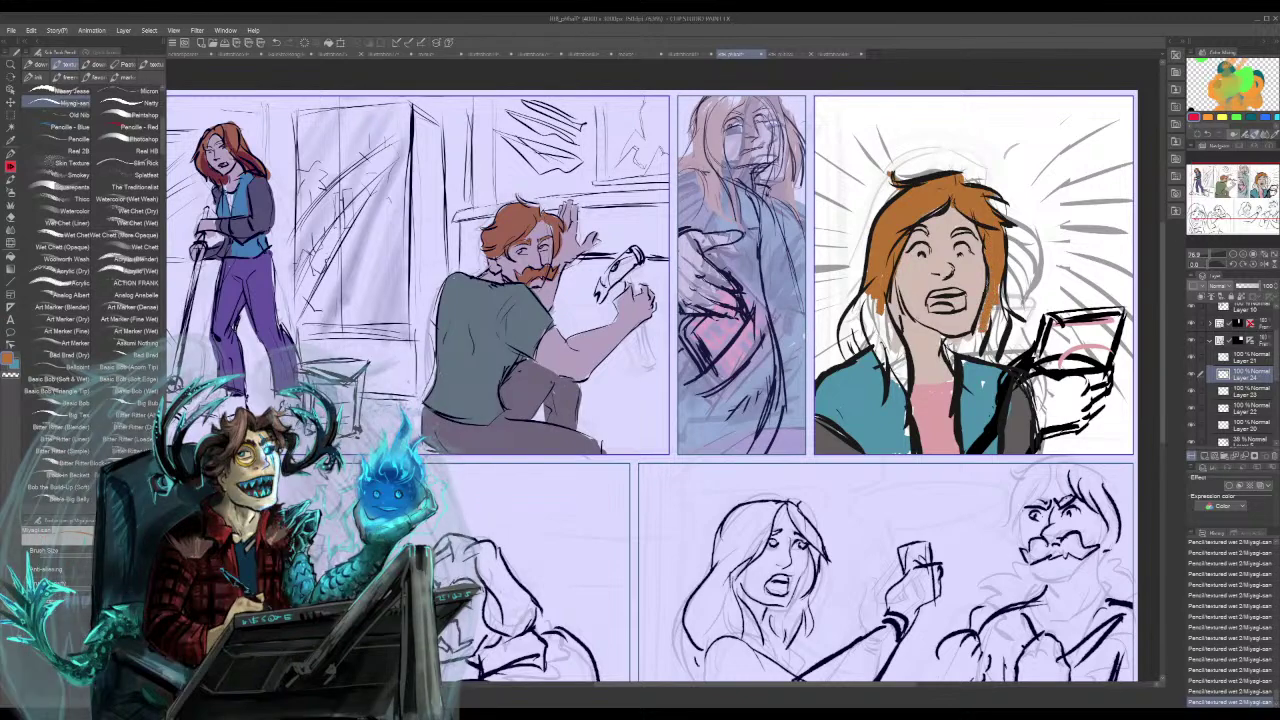
left_click_drag(988, 280, 971, 354)
left_click_drag(996, 305, 987, 364)
mouse_move(995, 342)
left_mouse_down()
mouse_move(985, 366)
mouse_move(980, 355)
left_mouse_up()
mouse_move(972, 338)
left_mouse_down()
mouse_move(945, 346)
mouse_move(966, 350)
left_mouse_up()
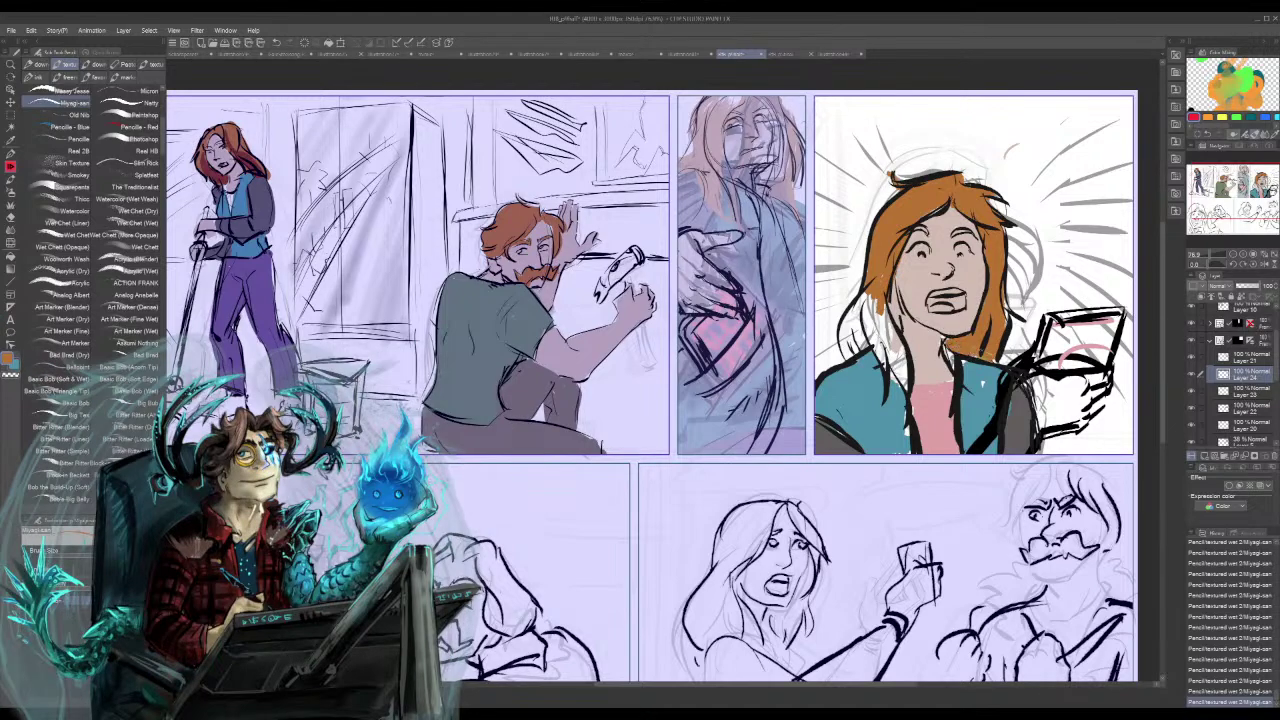
- Paint the hair strands on the side away from the raised hand orange, from beside the face down to the shoulder
left_click_drag(874, 290, 904, 365)
left_click_drag(886, 306, 911, 394)
mouse_move(900, 364)
left_mouse_down()
mouse_move(909, 407)
mouse_move(901, 379)
left_mouse_up()
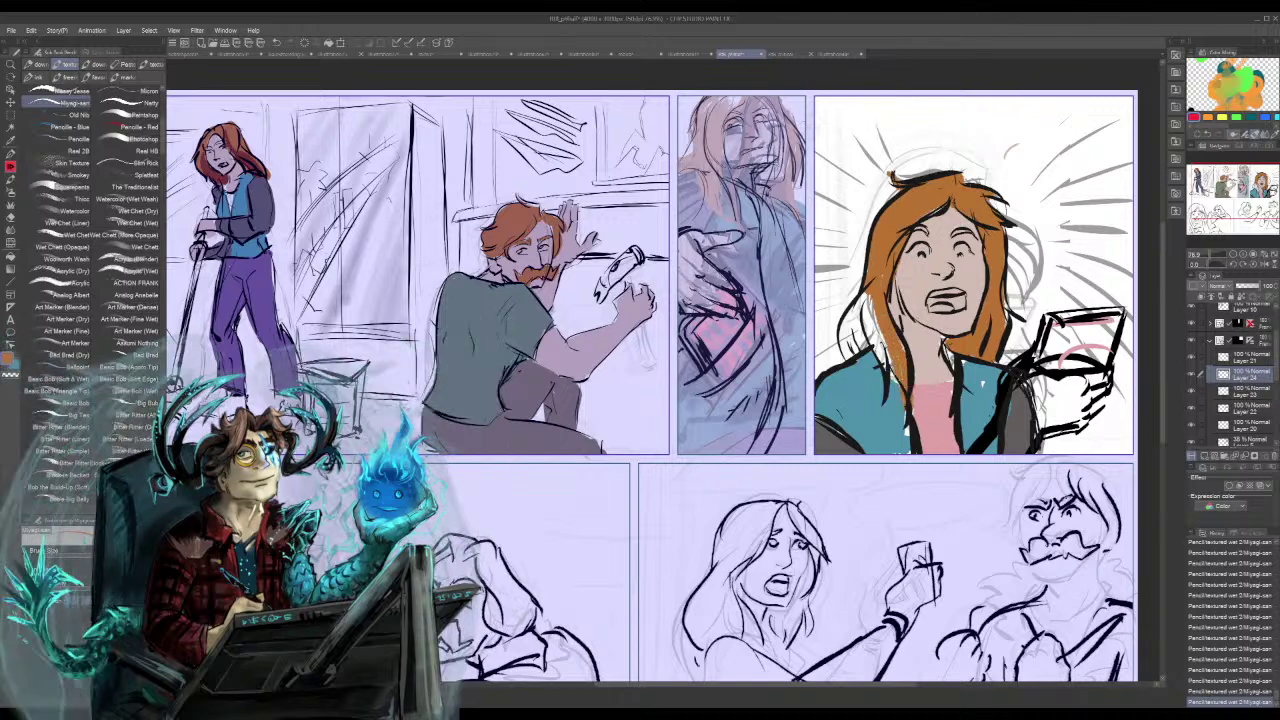
left_click_drag(876, 302, 890, 360)
left_click_drag(880, 336, 893, 378)
mouse_move(871, 308)
left_mouse_down()
mouse_move(889, 380)
mouse_move(874, 335)
left_mouse_up()
left_click_drag(871, 278, 866, 314)
left_click_drag(867, 280, 844, 368)
left_click_drag(872, 332, 850, 364)
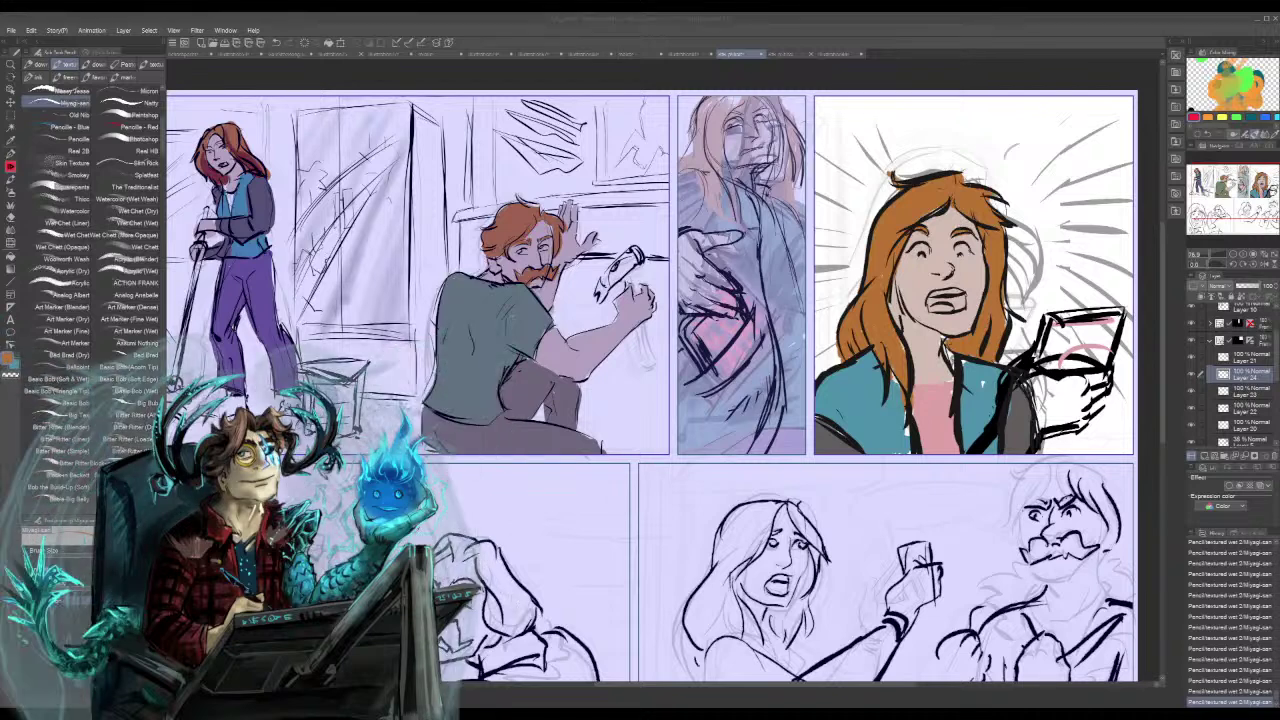
- Color the startled woman's mouth muted red, the whites of her eyes off-white and her irises blue
left_click(628, 457)
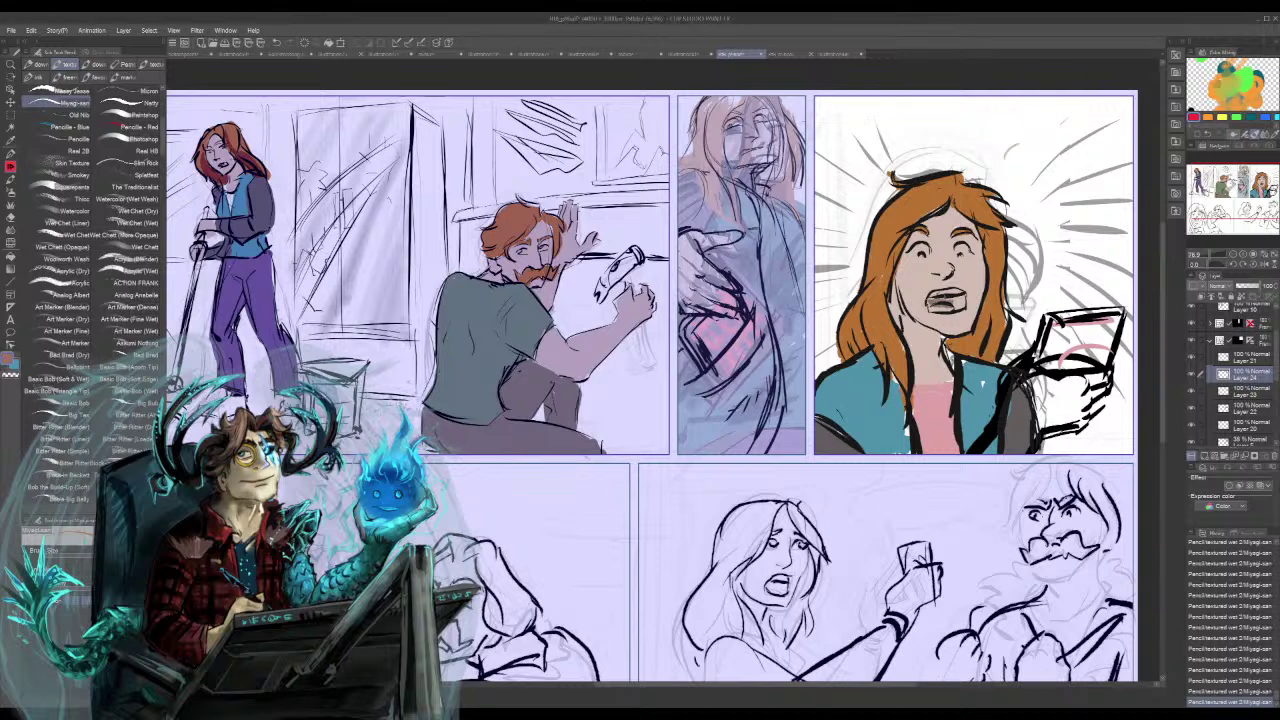
mouse_move(934, 299)
left_mouse_down()
mouse_move(963, 303)
mouse_move(948, 314)
left_mouse_up()
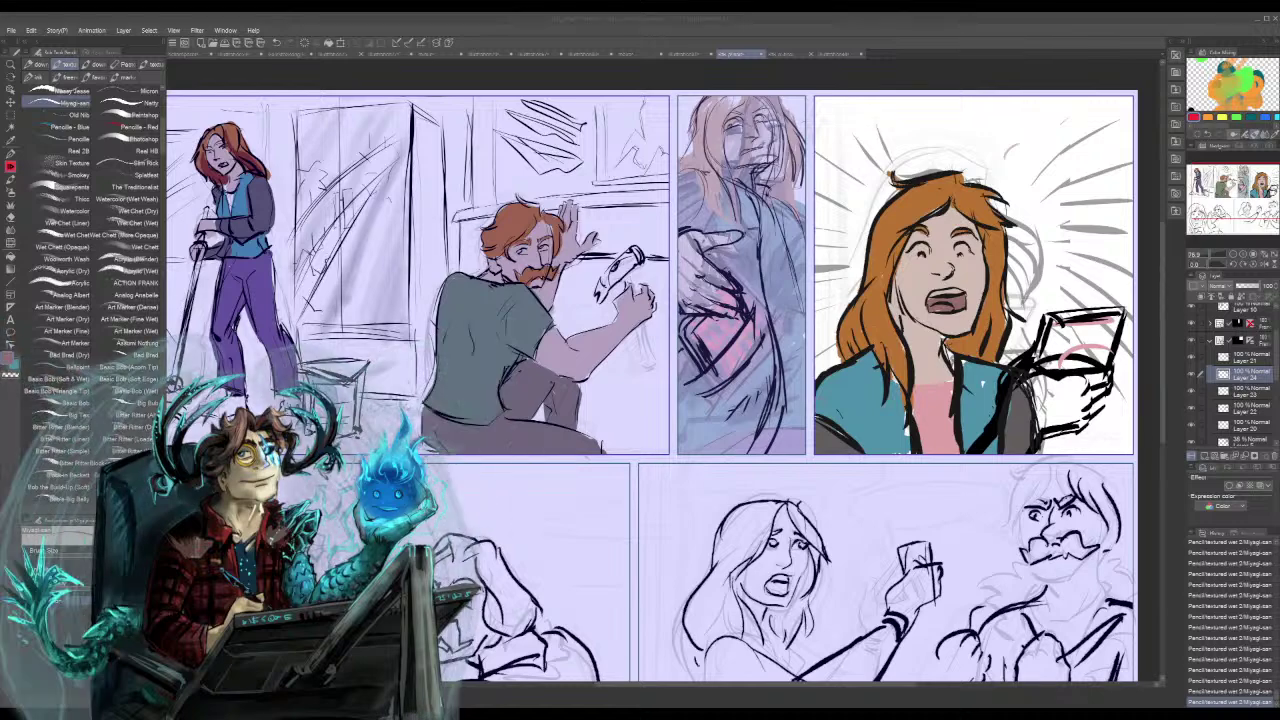
key("Return")
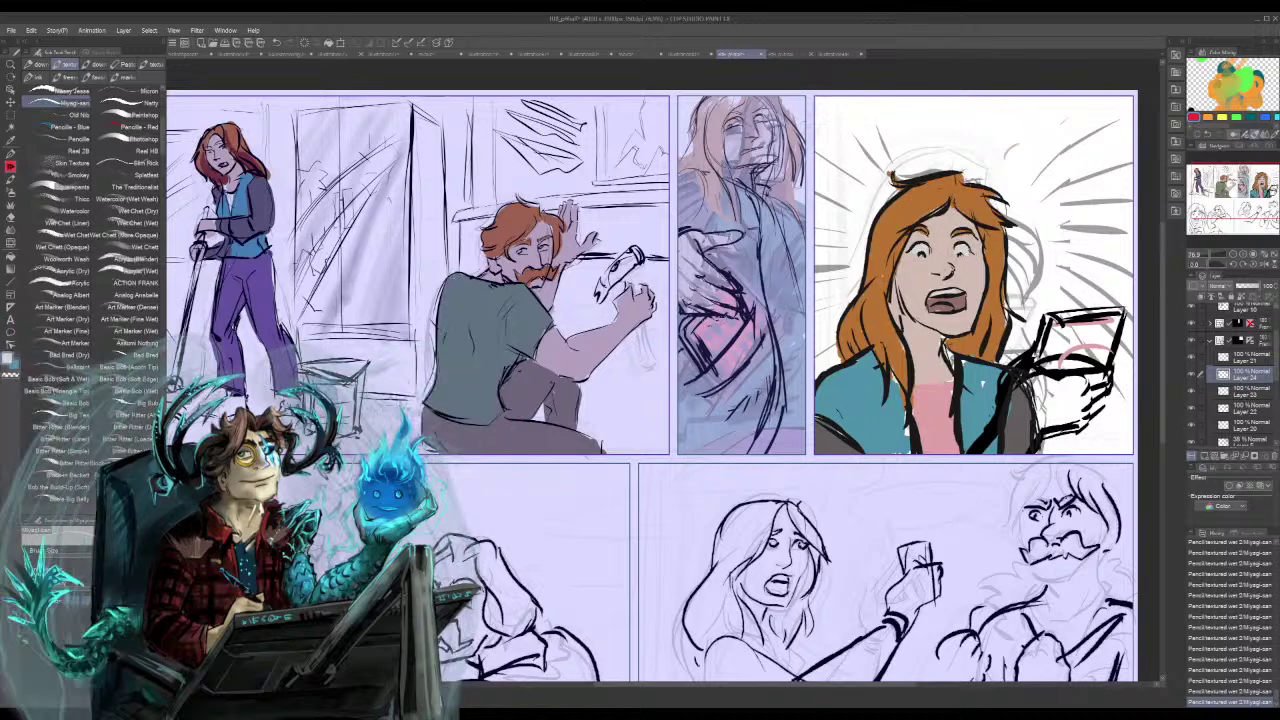
double_click(13, 364)
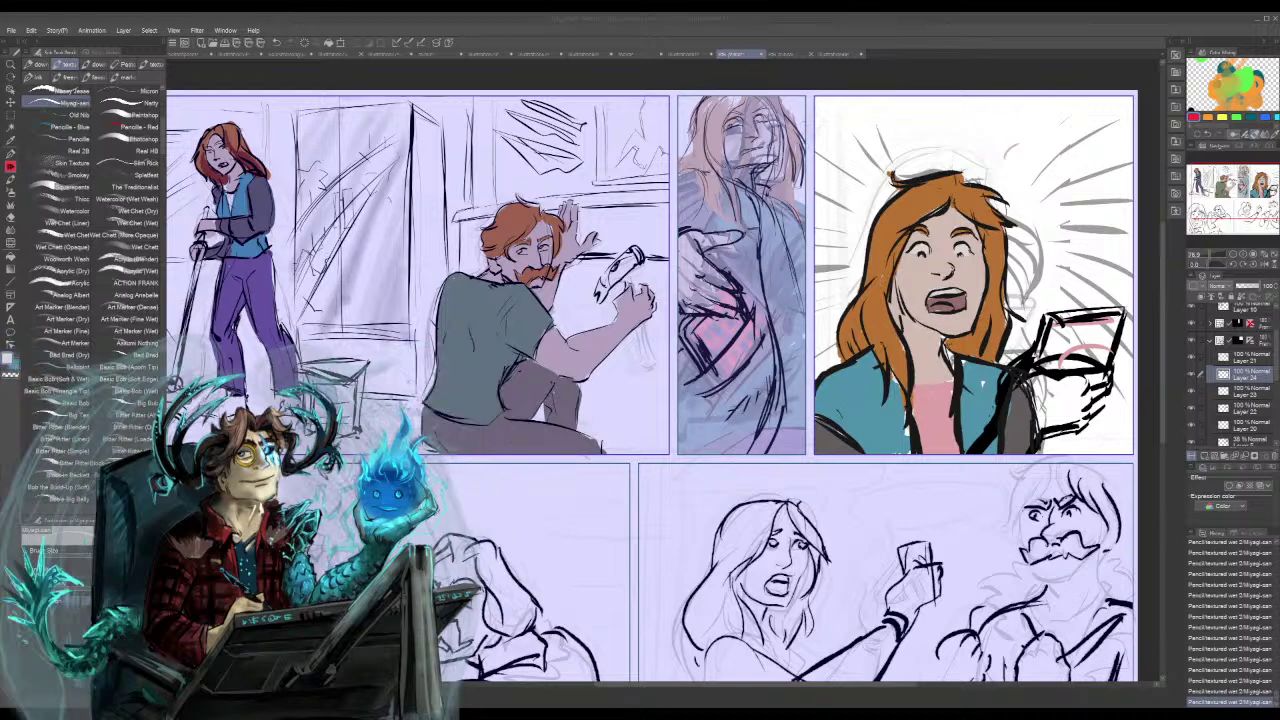
left_click(607, 447)
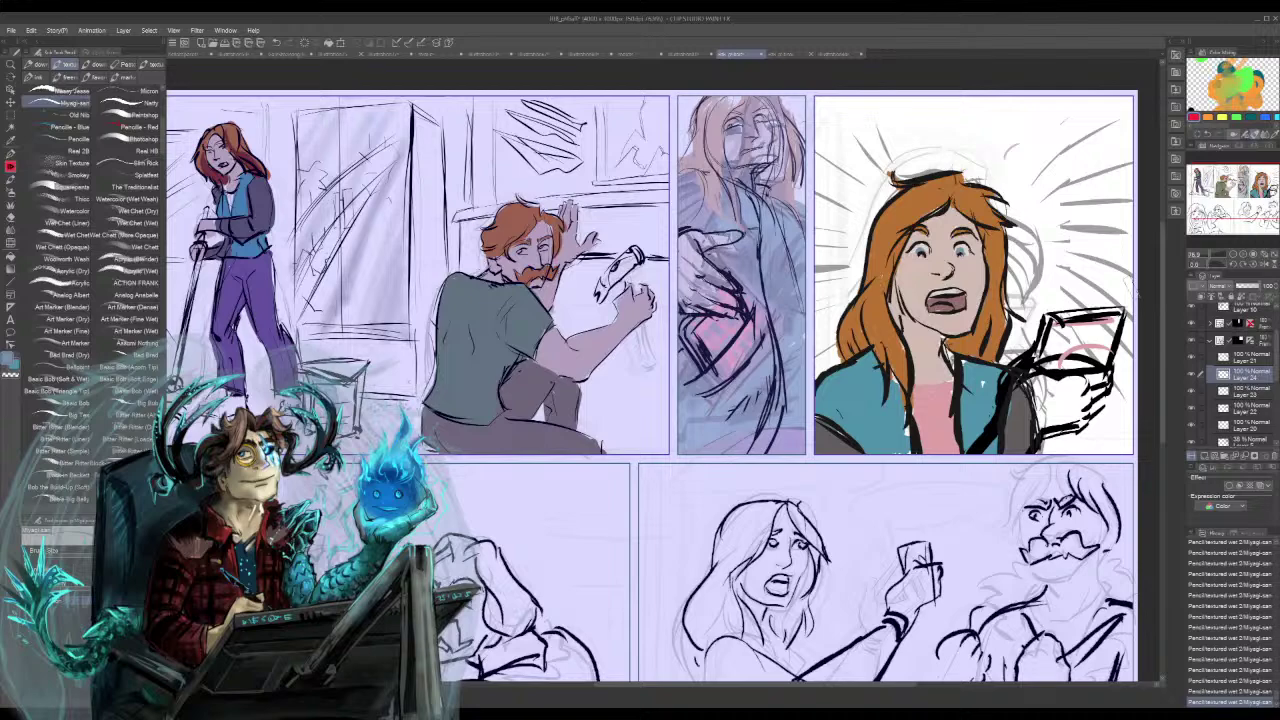
- Paint the raised forearm and hand with the sampled skin tone, and move Layer 23 above Layer 24 so the hand's lines cover the color
left_click(918, 286, "alt")
left_click_drag(1034, 392, 990, 452)
left_click_drag(1020, 370, 1006, 410)
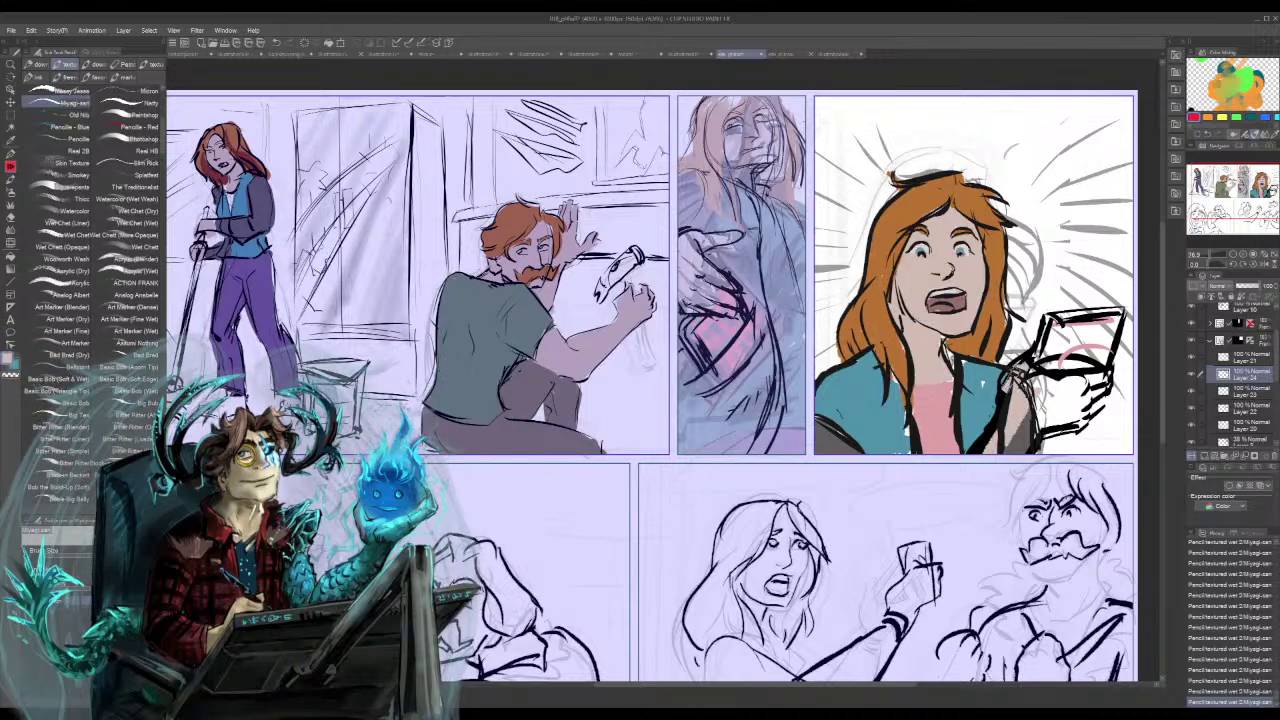
mouse_move(1014, 362)
left_mouse_down()
mouse_move(1028, 404)
mouse_move(1036, 386)
mouse_move(1004, 450)
left_mouse_up()
mouse_move(1040, 410)
left_mouse_down()
mouse_move(1058, 384)
mouse_move(1072, 398)
left_mouse_up()
mouse_move(1058, 388)
left_mouse_down()
mouse_move(1109, 378)
mouse_move(1074, 423)
mouse_move(1059, 393)
mouse_move(1034, 438)
left_mouse_up()
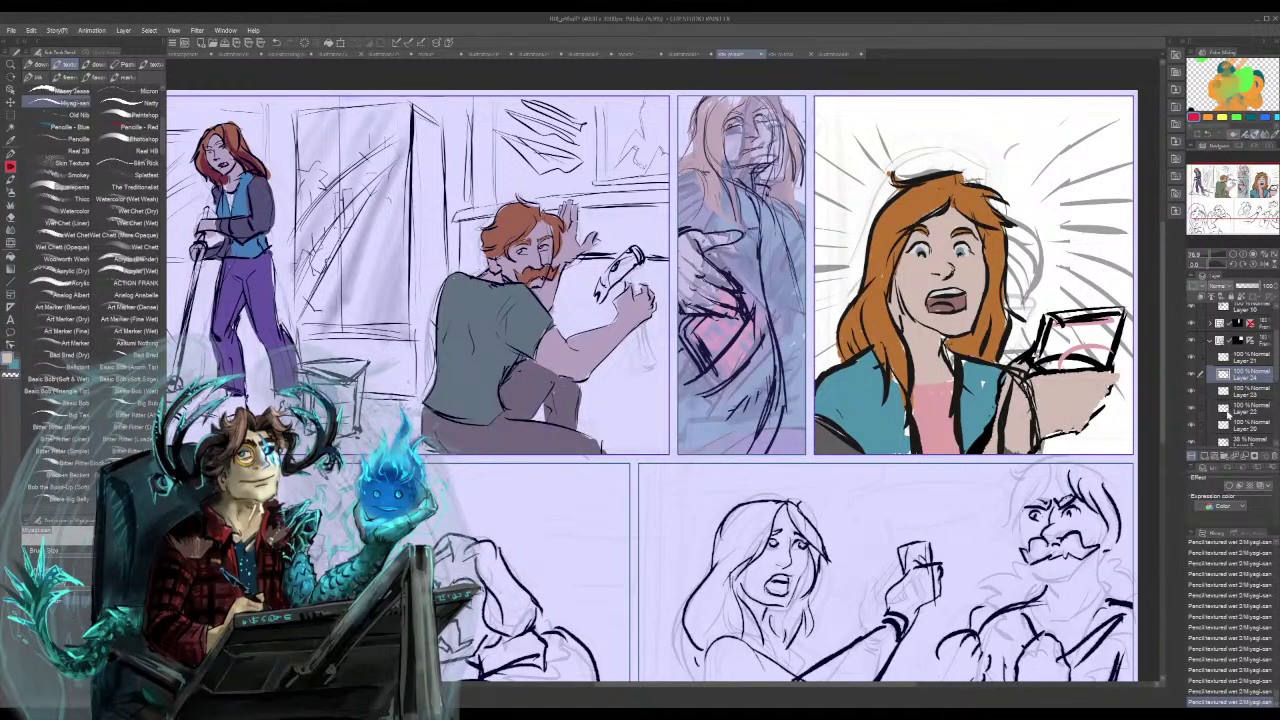
left_click(1238, 390)
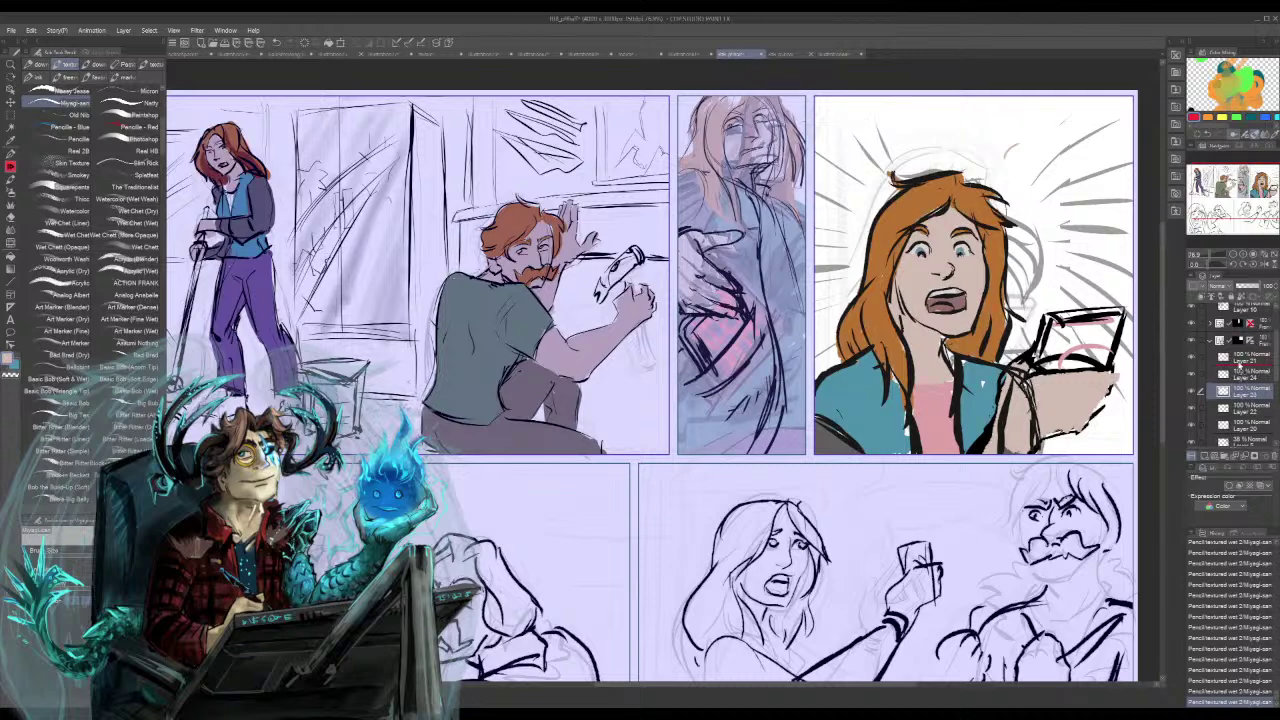
left_click_drag(1238, 367, 1237, 369)
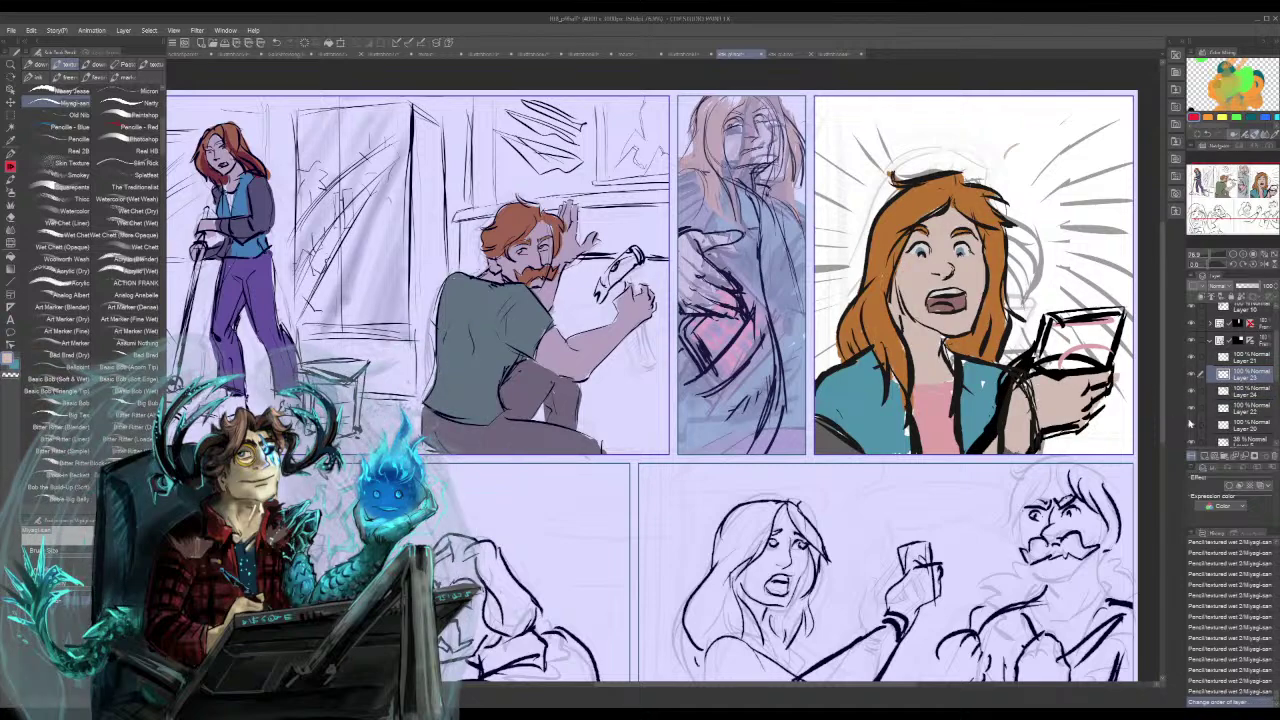
- Erase leftover sleeve marks around the raised wrist and forearm, working through Layer 23 and the layers beneath it
mouse_move(1036, 362)
left_mouse_down()
mouse_move(975, 452)
mouse_move(992, 436)
mouse_move(988, 446)
left_mouse_up()
left_click(1247, 415)
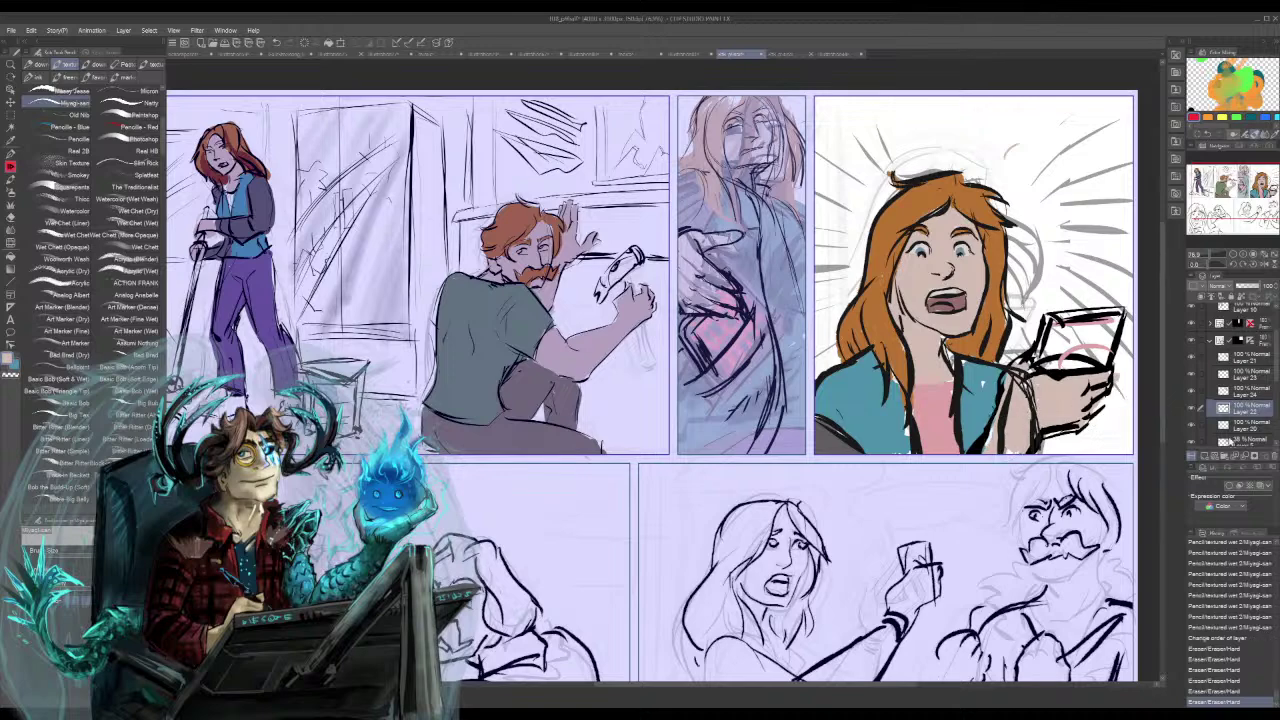
left_click(1247, 430)
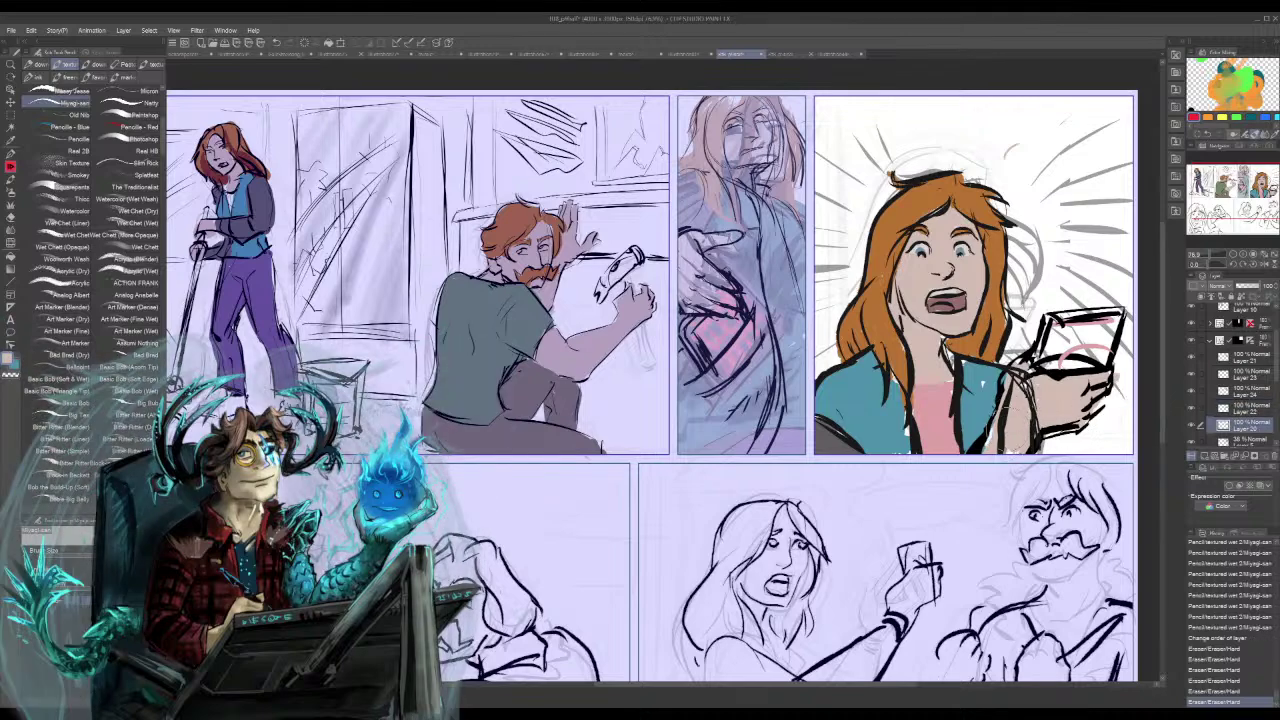
left_click_drag(998, 422, 1038, 376)
scroll(1277, 402, "down", 3)
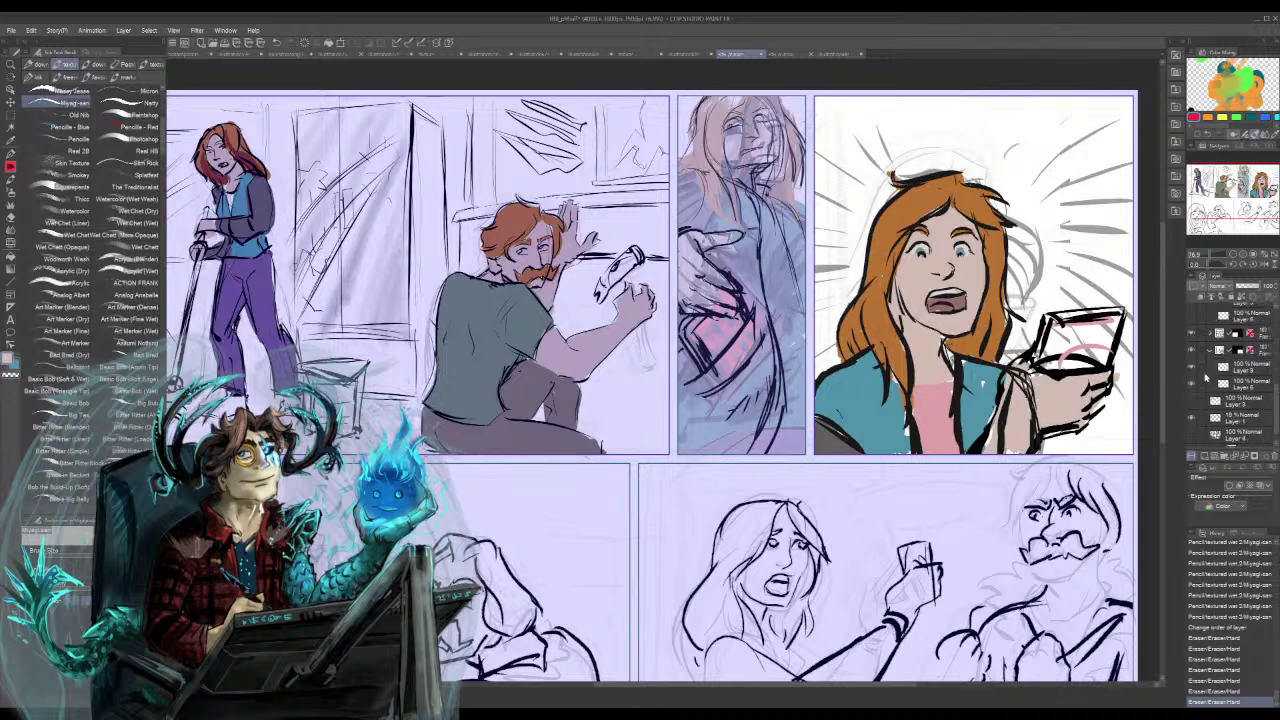
scroll(1276, 380, "up", 3)
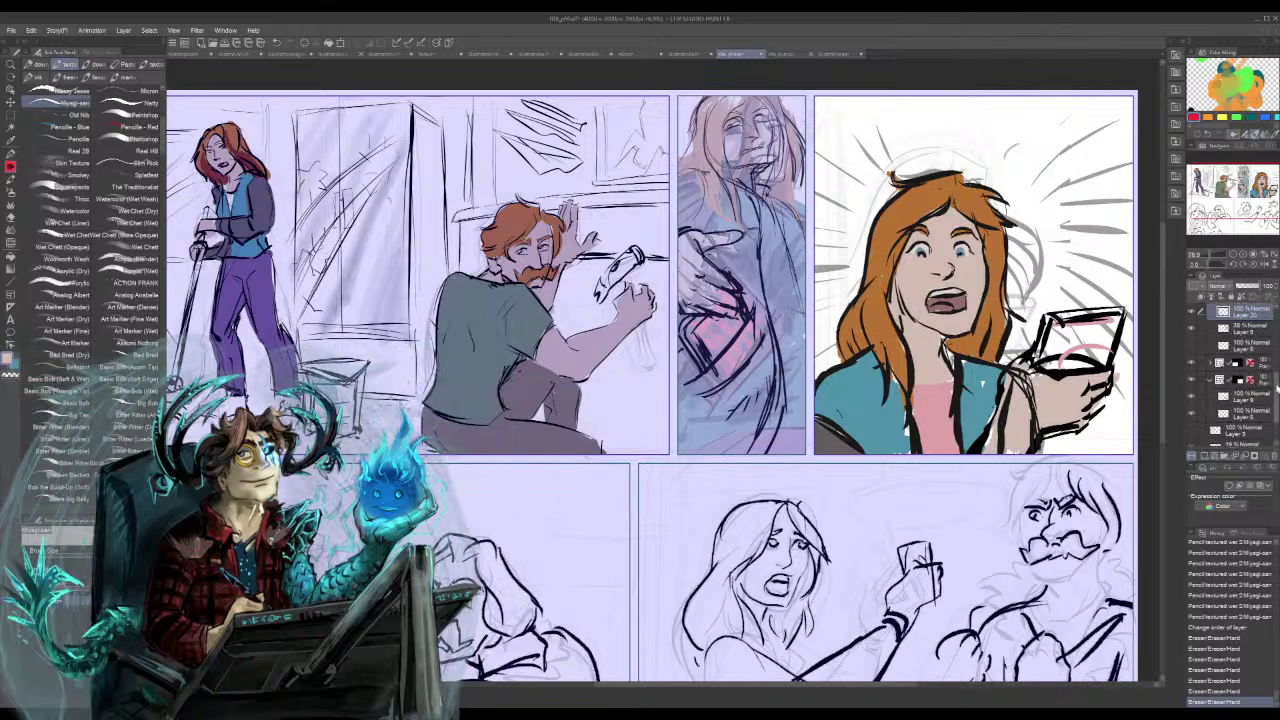
left_click(1238, 368)
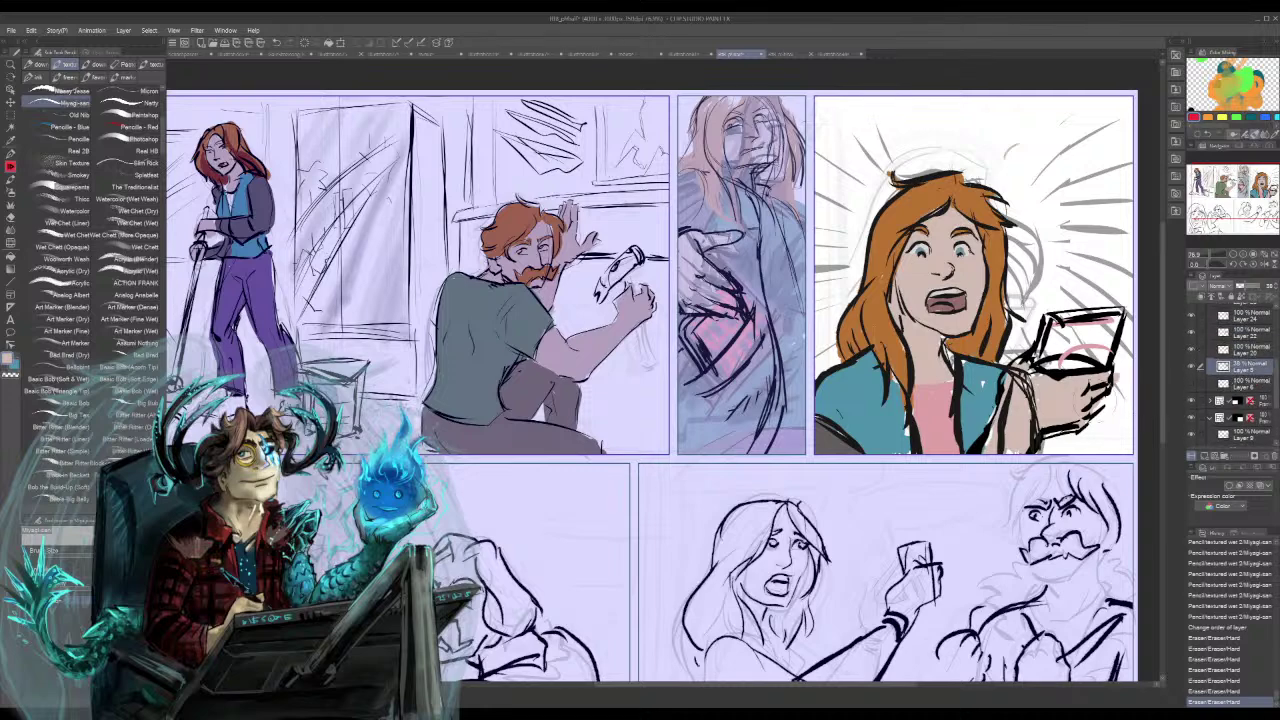
mouse_move(1028, 384)
left_mouse_down()
mouse_move(1032, 426)
mouse_move(1017, 450)
left_mouse_up()
- Erase the old dark sleeve lines crossing the raised forearm on Layer 21
left_click_drag(1277, 360, 1277, 341)
left_click(1245, 340)
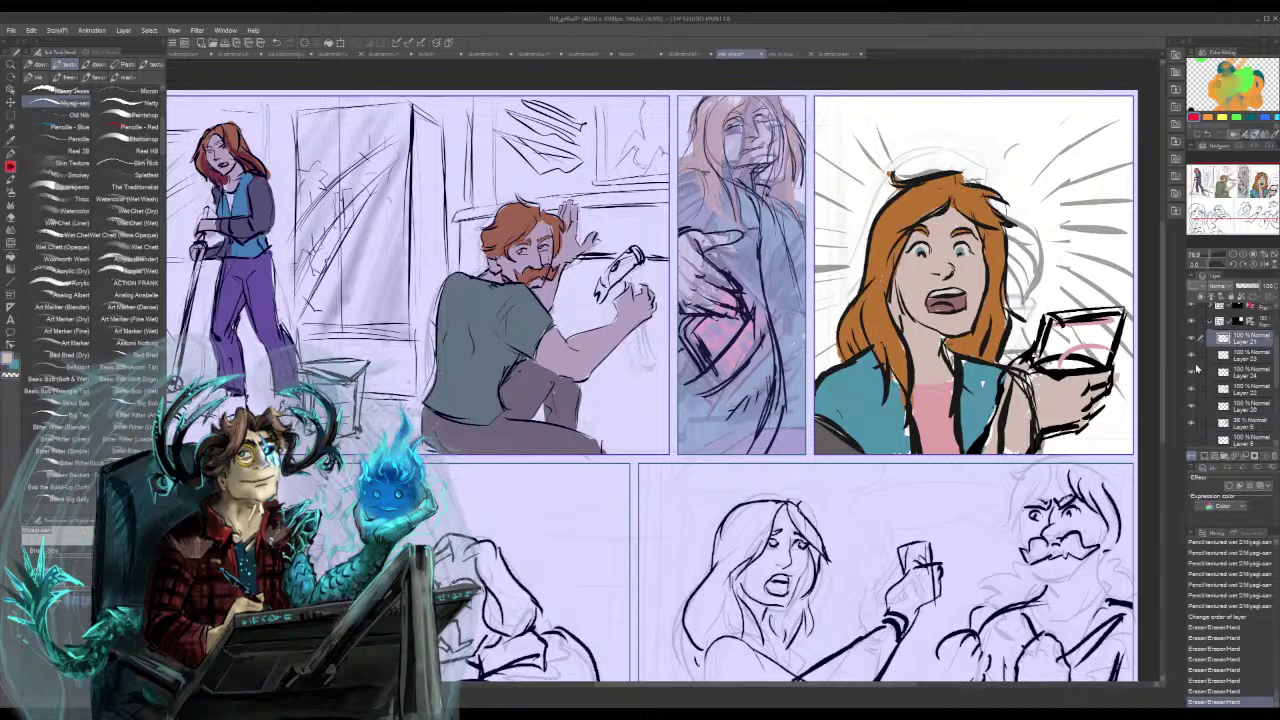
mouse_move(1002, 398)
left_mouse_down()
mouse_move(1040, 440)
mouse_move(1026, 450)
left_mouse_up()
mouse_move(1004, 366)
left_mouse_down()
mouse_move(1040, 396)
mouse_move(1018, 440)
mouse_move(1006, 384)
left_mouse_up()
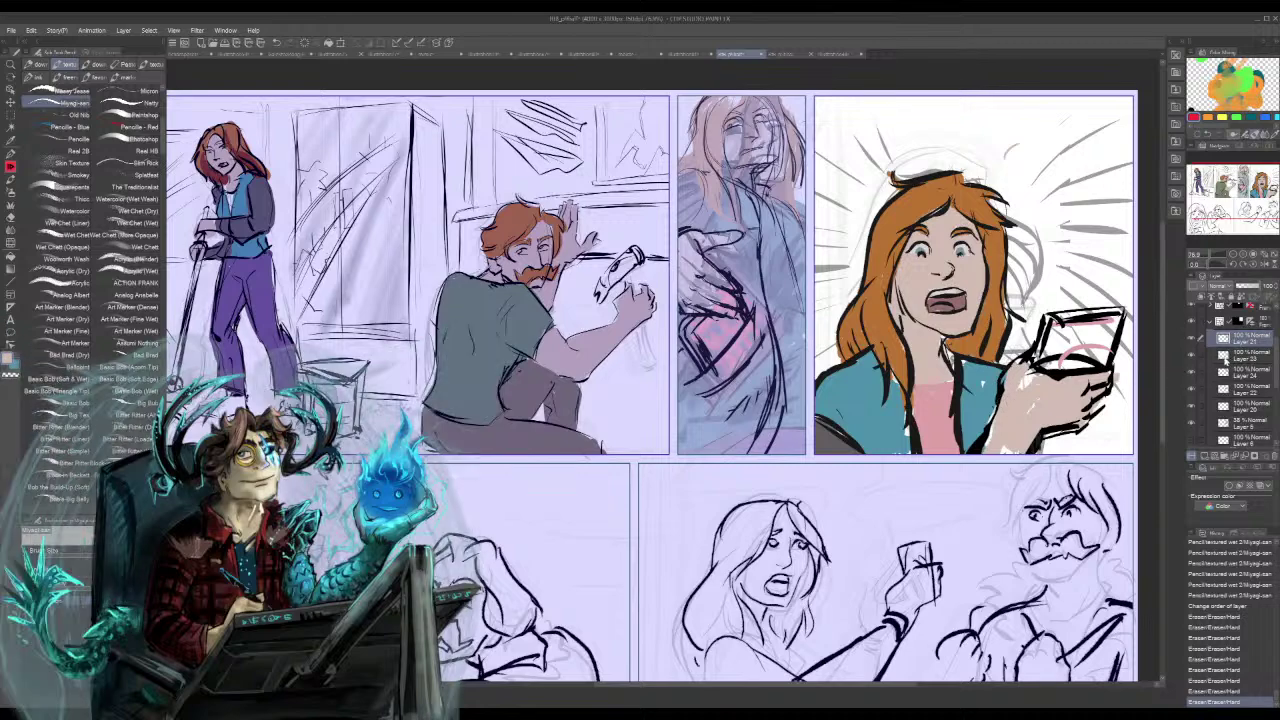
- Redraw the outline of the raised forearm and its sleeve cuff in the sampled dark line color, undoing the last strokes
left_click(1054, 370, "alt")
mouse_move(1002, 386)
left_mouse_down()
mouse_move(995, 416)
mouse_move(1010, 422)
left_mouse_up()
left_click_drag(1004, 420, 1034, 446)
left_click(1010, 405, "alt")
key("ctrl+z")
key("ctrl+z")
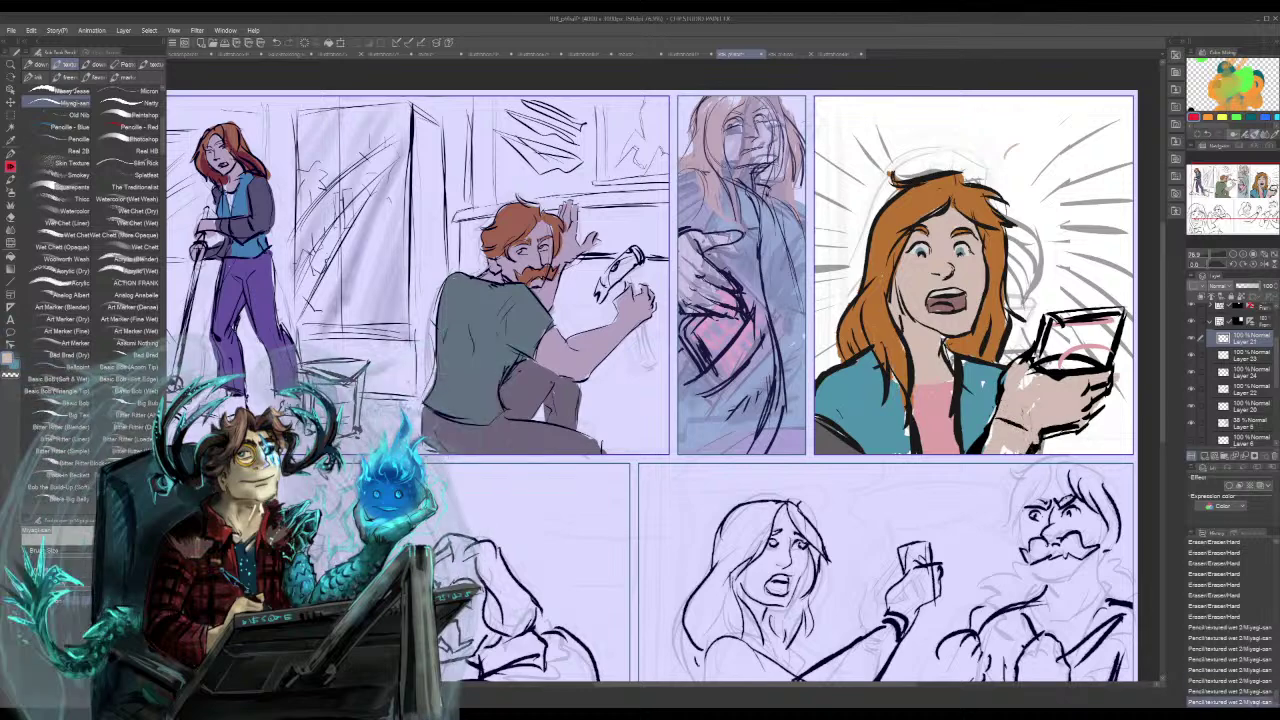
key("ctrl+z")
- Finish the cuff outline and fill the sleeve below the raised hand dark grey, undoing the last stroke
left_click(1018, 421, "alt")
left_click(1010, 422, "alt")
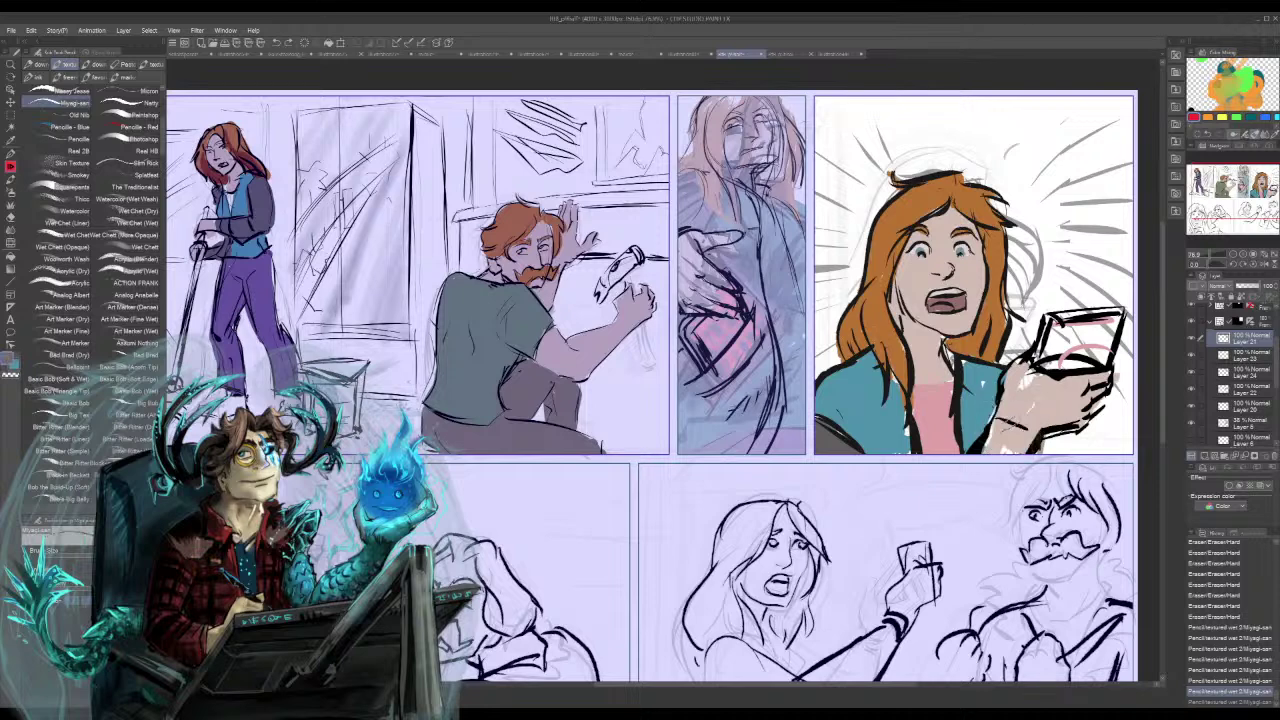
left_click_drag(998, 419, 1028, 423)
mouse_move(1002, 418)
left_mouse_down()
mouse_move(1026, 425)
mouse_move(986, 434)
left_mouse_up()
left_click_drag(1004, 420, 1034, 436)
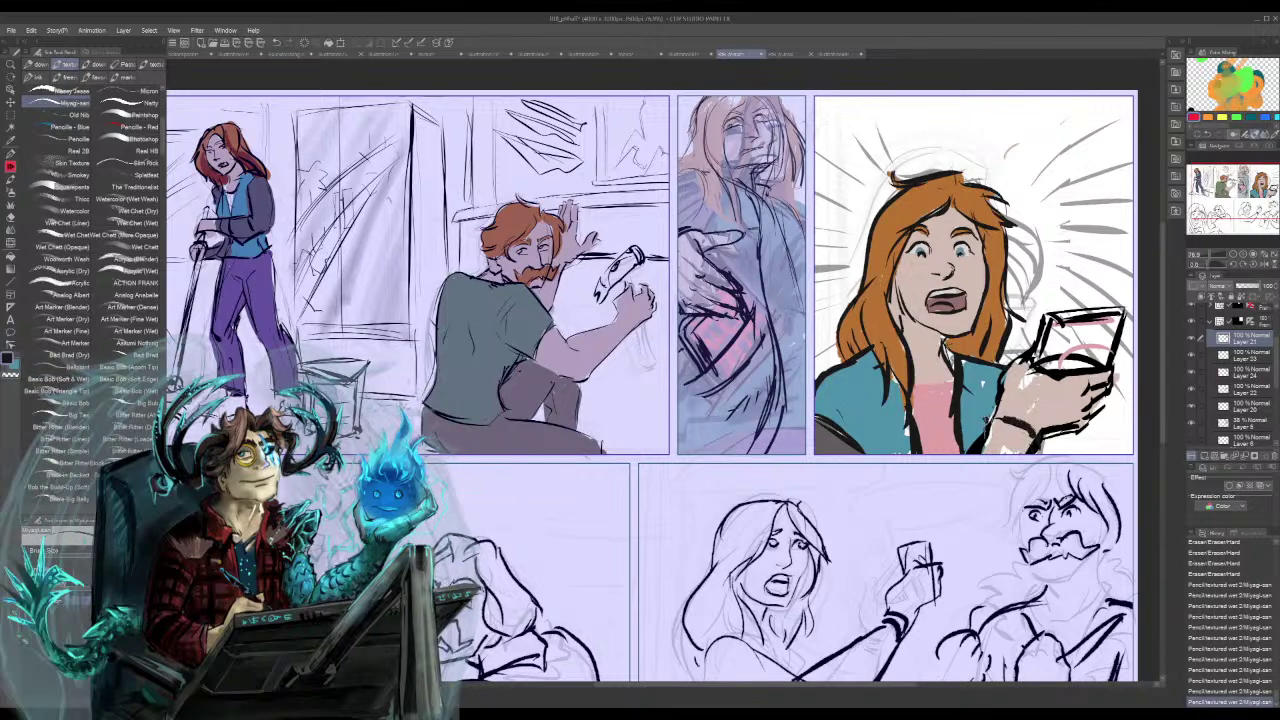
left_click_drag(991, 420, 982, 455)
left_click(267, 202, "alt")
mouse_move(996, 424)
left_mouse_down()
mouse_move(994, 424)
mouse_move(1014, 435)
mouse_move(1001, 432)
mouse_move(1073, 411)
mouse_move(1035, 439)
mouse_move(1034, 411)
mouse_move(1034, 439)
mouse_move(1013, 397)
left_mouse_up()
key("ctrl+z")
- Set a darker version of the sampled skin tone and paint shadows on the raised hand and wrist on Layer 23
left_click(1237, 356)
left_click(1039, 412, "alt")
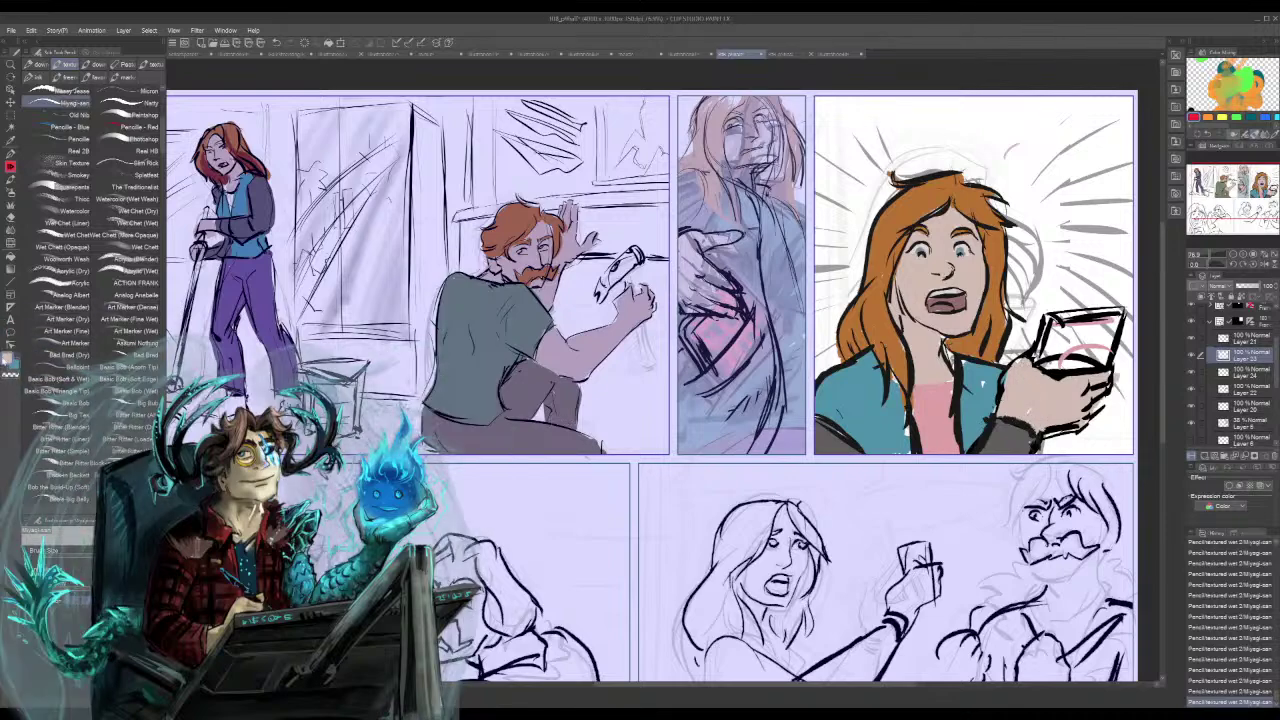
double_click(8, 362)
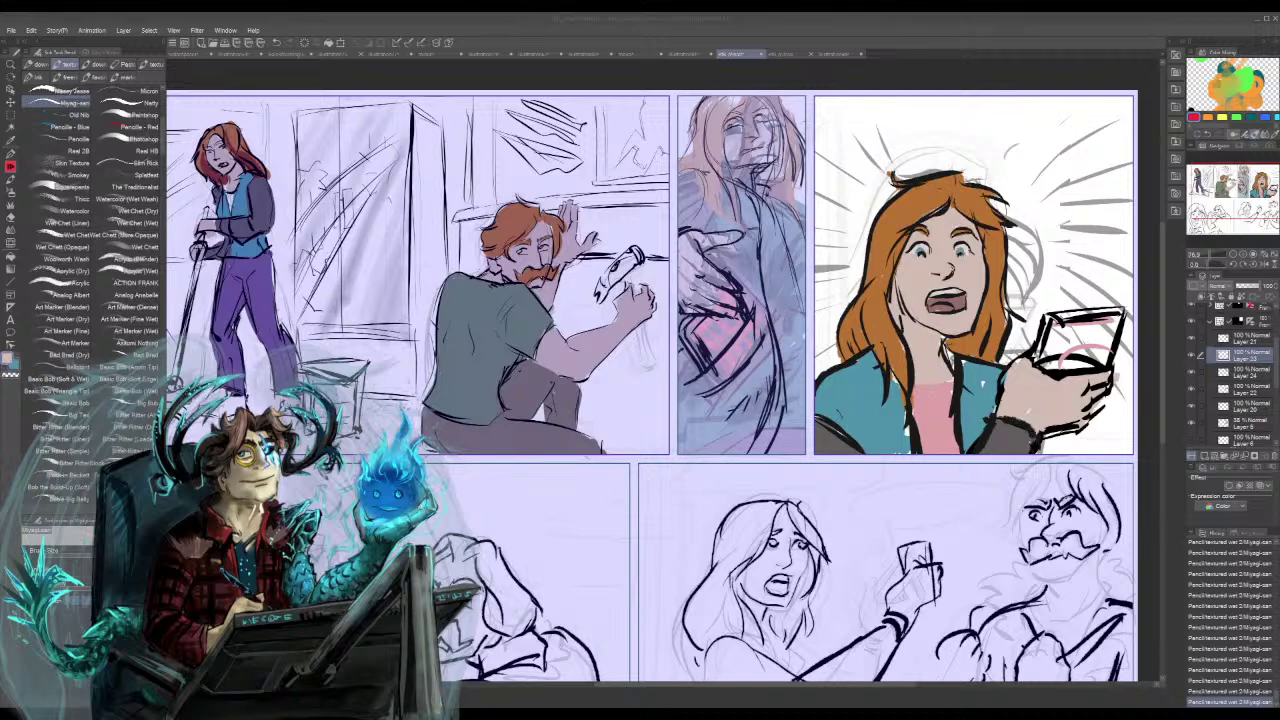
left_click(625, 461)
mouse_move(1018, 420)
left_mouse_down()
mouse_move(1034, 416)
mouse_move(1020, 400)
mouse_move(1034, 426)
mouse_move(1082, 418)
mouse_move(1042, 430)
mouse_move(1040, 394)
mouse_move(1094, 386)
mouse_move(1066, 400)
left_mouse_up()
mouse_move(1034, 412)
left_mouse_down()
mouse_move(1050, 402)
mouse_move(1026, 438)
left_mouse_up()
left_click_drag(1082, 396, 1102, 380)
mouse_move(1024, 418)
left_mouse_down()
mouse_move(992, 435)
mouse_move(1014, 414)
left_mouse_up()
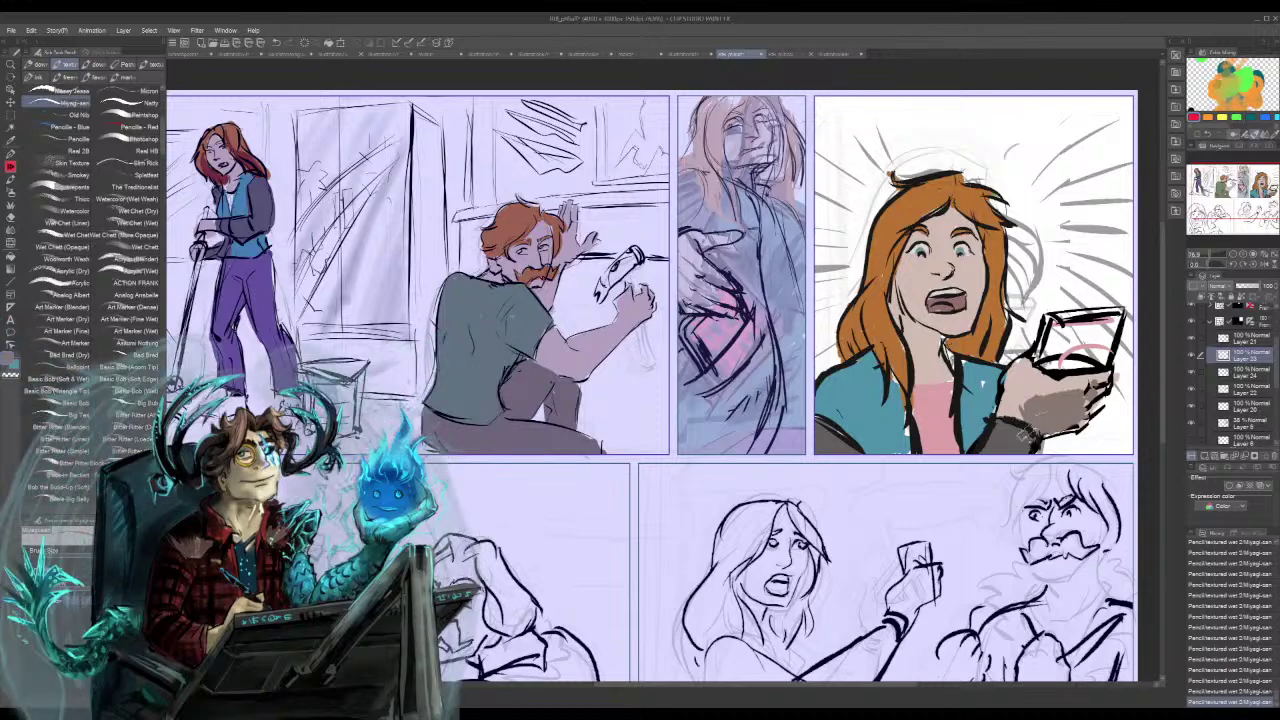
left_click_drag(1005, 388, 1019, 421)
key("ctrl+z")
- Try shading the startled woman's forehead and the area around her eyes, undoing the strokes
left_click_drag(910, 246, 920, 236)
left_click_drag(902, 237, 930, 231)
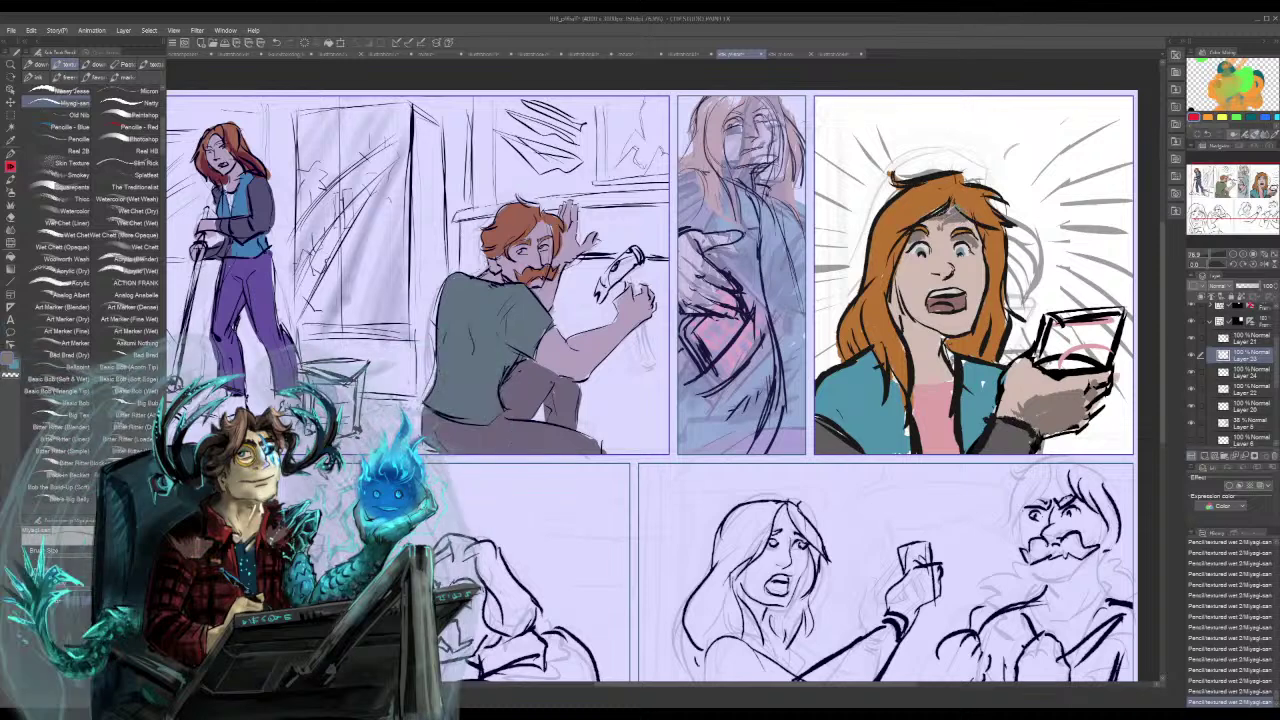
left_click_drag(957, 258, 980, 261)
key("ctrl+z")
key("ctrl+z")
key("ctrl+z")
key("ctrl+z")
key("ctrl+z")
key("ctrl+z")
key("ctrl+z")
key("ctrl+z")
key("ctrl+z")
key("ctrl+z")
key("ctrl+z")
key("ctrl+z")
key("ctrl+z")
key("ctrl+z")
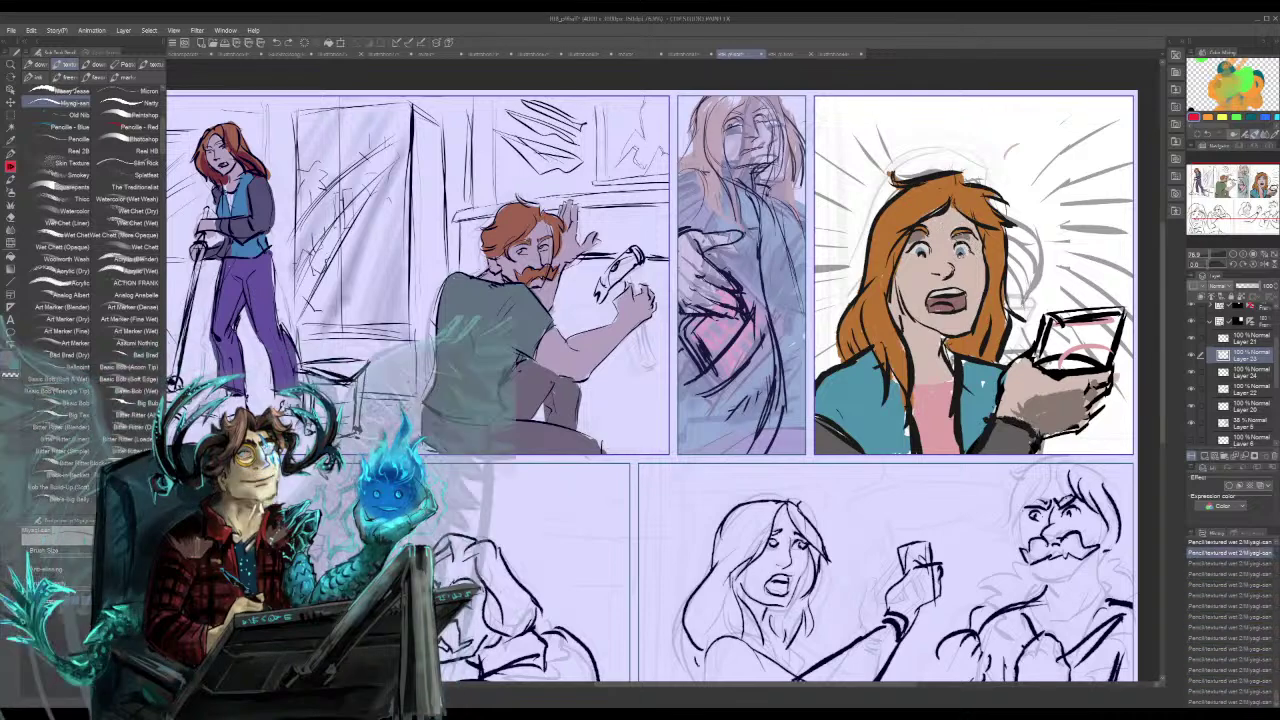
- Paint the shadow beneath the startled woman's chin onto her neck, undoing the shading strokes on her face
left_click_drag(954, 240, 980, 247)
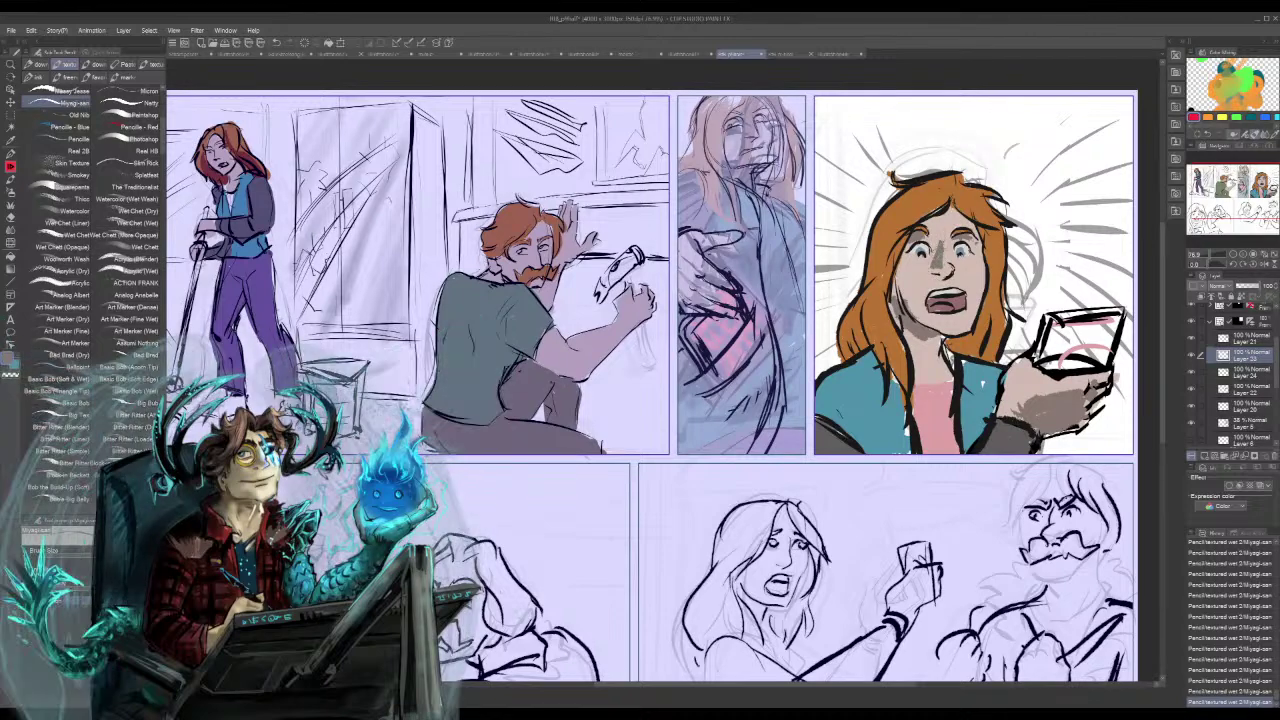
key("ctrl+z")
key("ctrl+z")
key("ctrl+z")
key("ctrl+z")
key("ctrl+z")
key("ctrl+z")
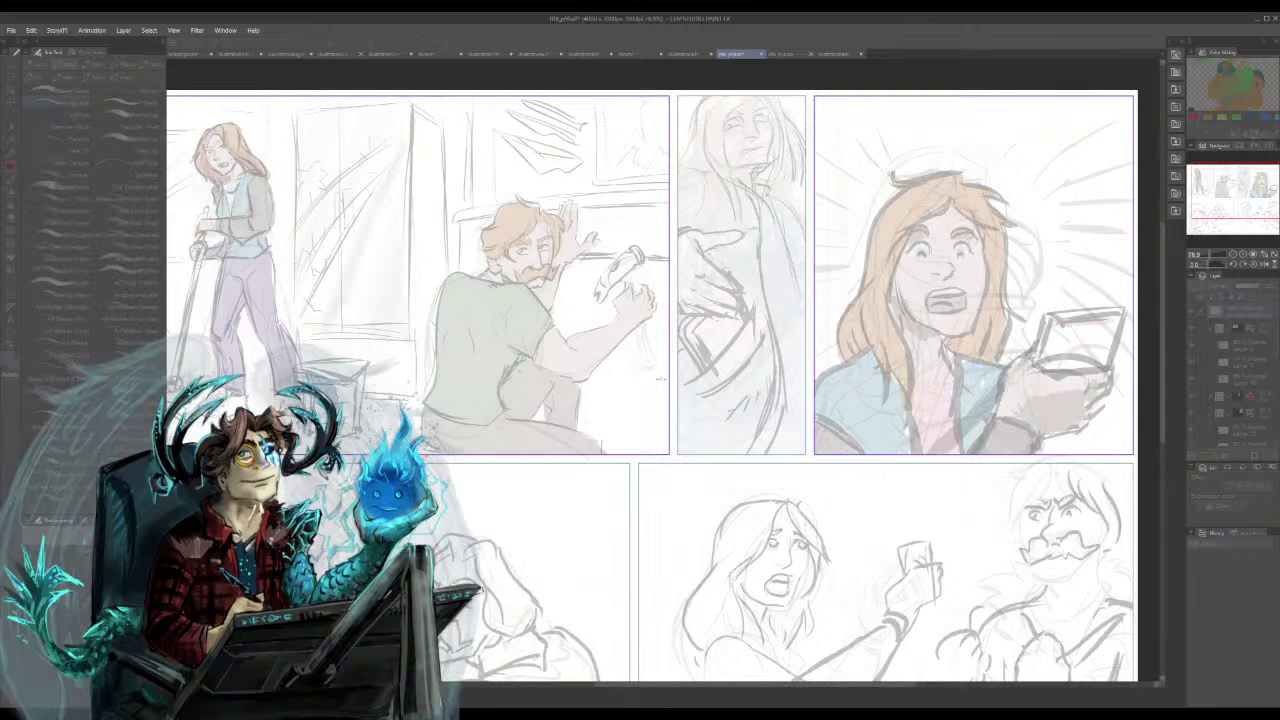
left_click_drag(662, 394, 837, 538)
key("ctrl+z")
mouse_move(810, 460)
left_mouse_down()
mouse_move(796, 498)
mouse_move(850, 566)
left_mouse_up()
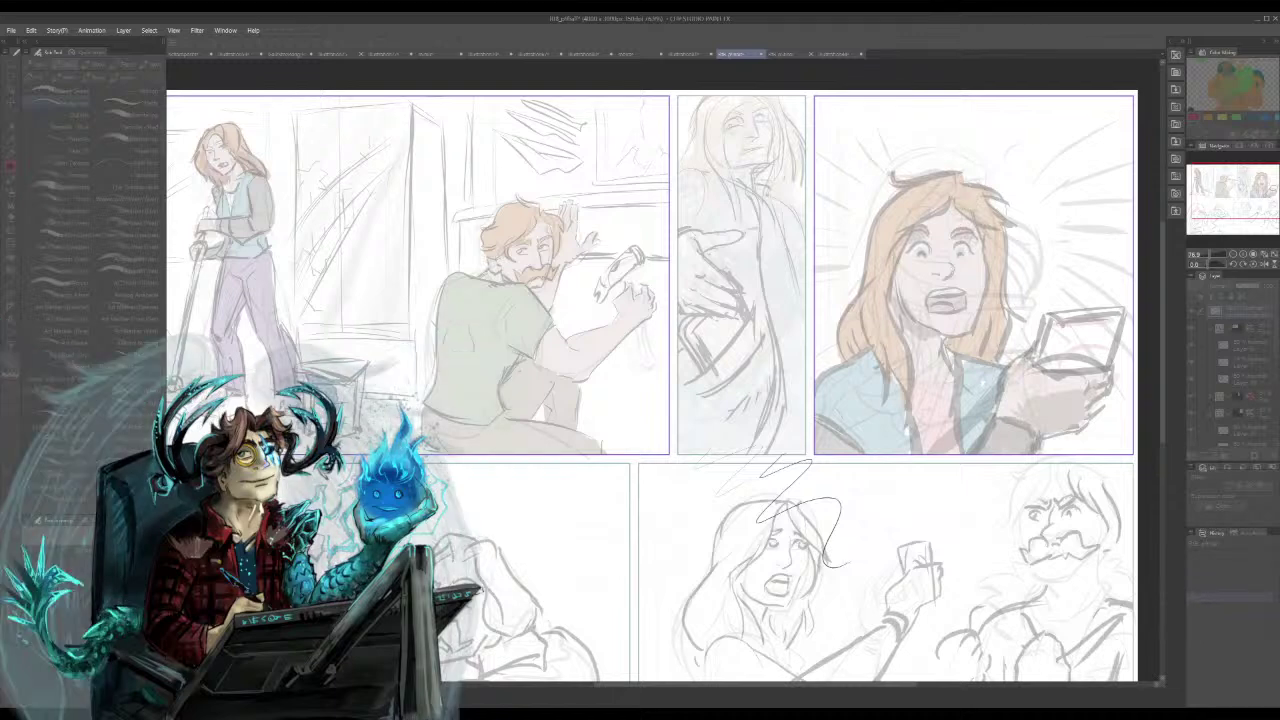
key("ctrl+z")
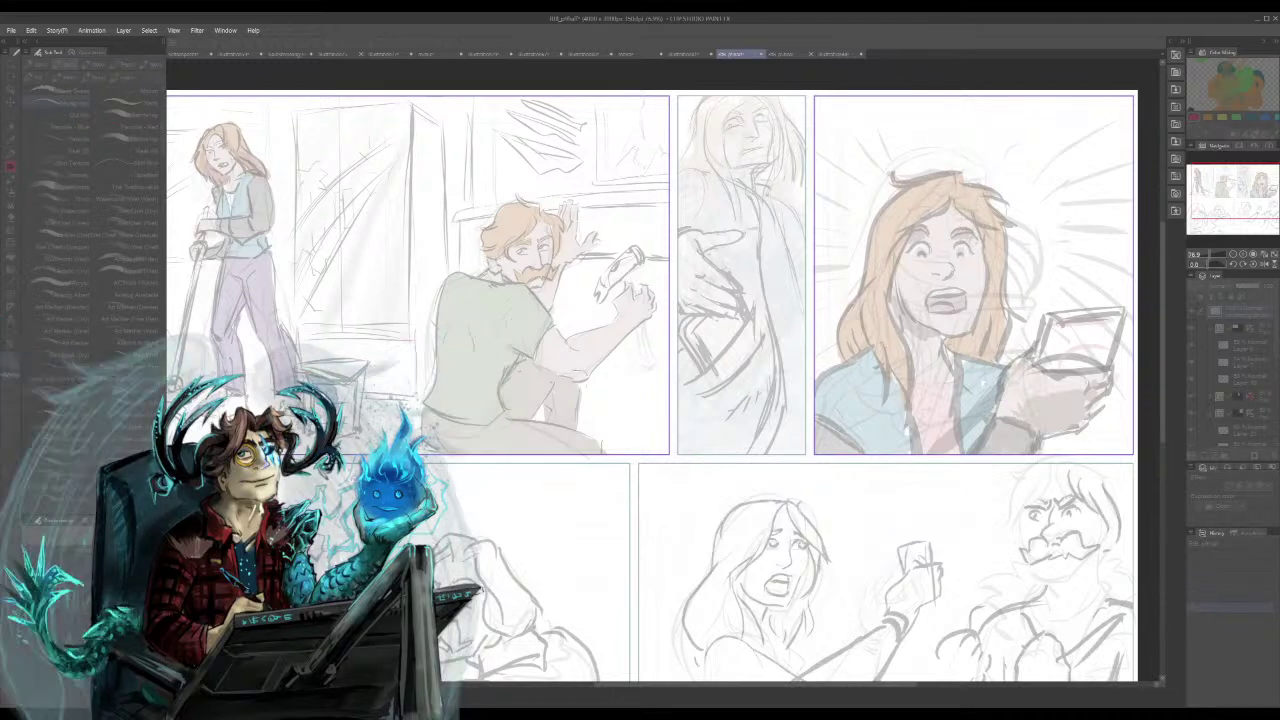
left_click_drag(585, 412, 700, 470)
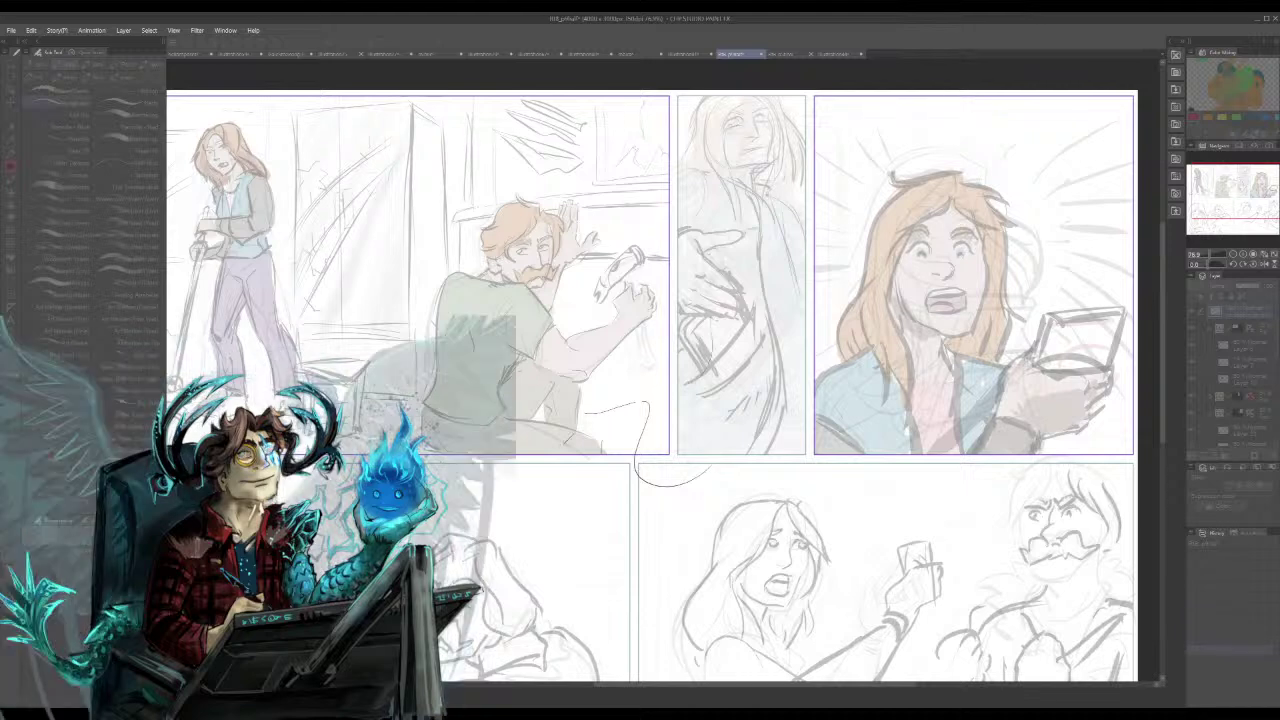
mouse_move(560, 462)
left_mouse_down()
mouse_move(690, 568)
mouse_move(700, 478)
left_mouse_up()
mouse_move(740, 392)
left_mouse_down()
mouse_move(796, 428)
mouse_move(900, 572)
left_mouse_up()
left_click_drag(907, 514, 968, 568)
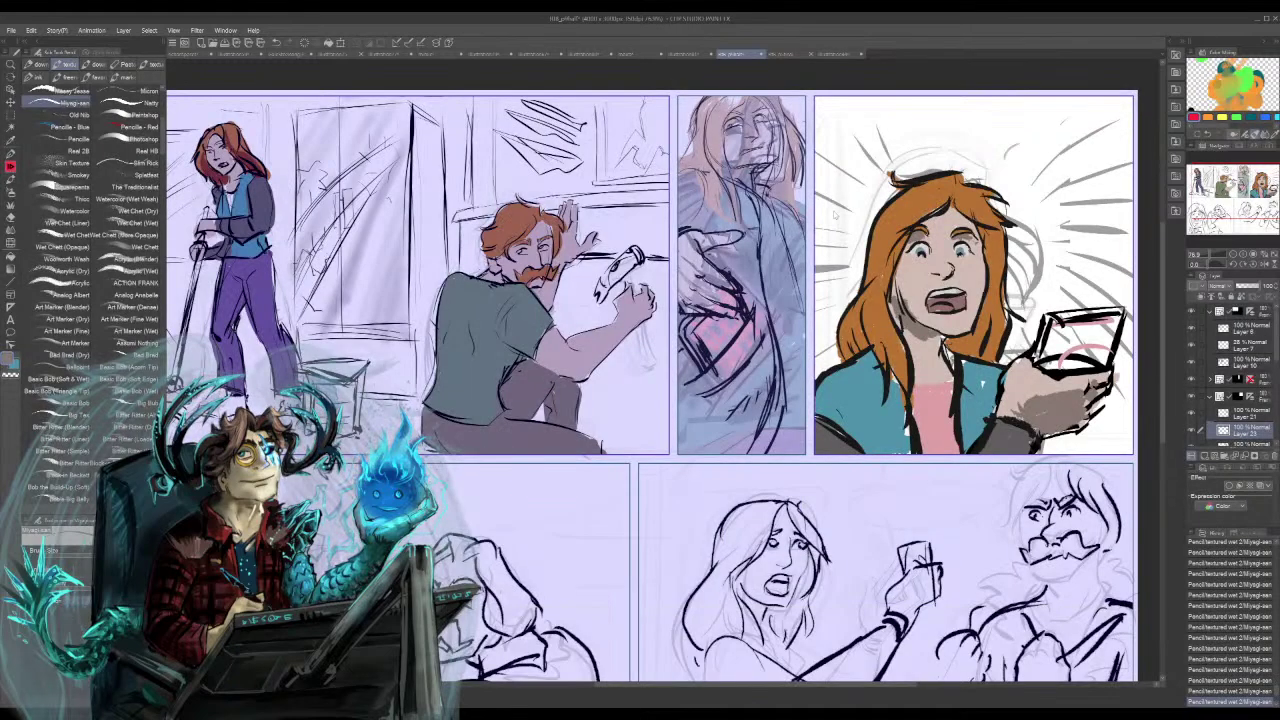
- Ink the neck line down to the shirt's neckline on Layer 21, undoing the stray strokes on the nose and the box
left_click_drag(931, 273, 951, 285)
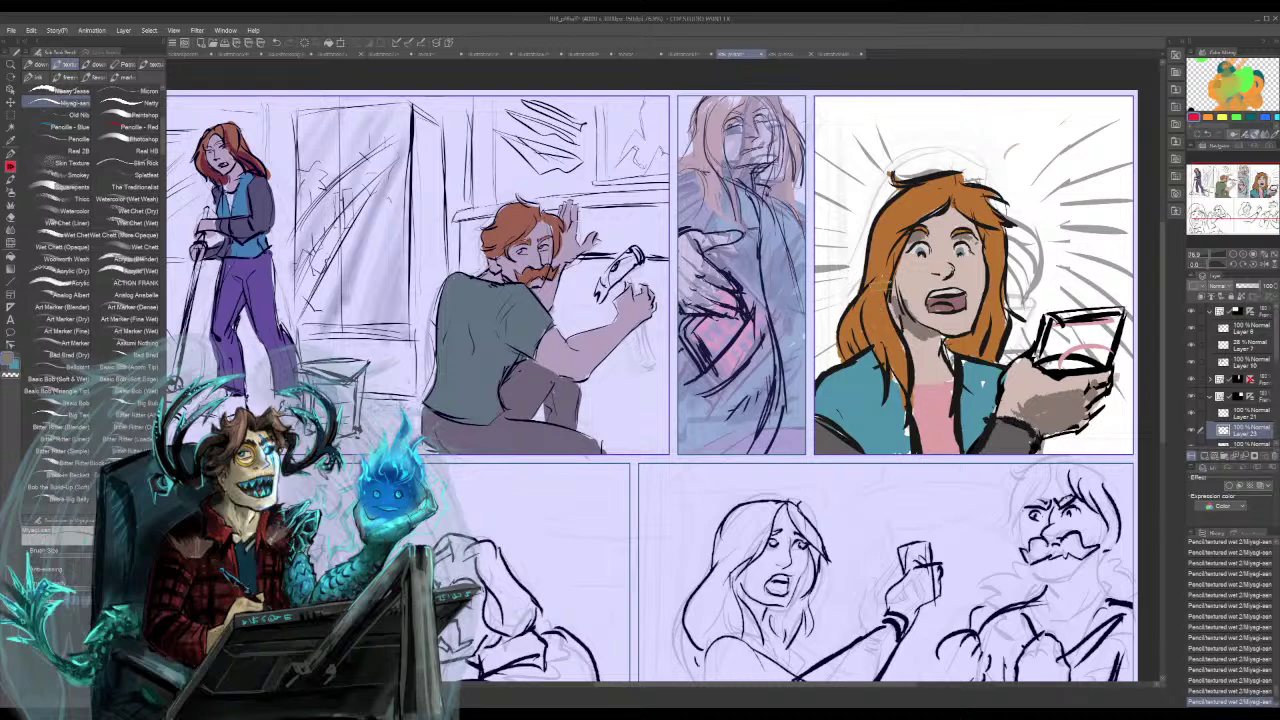
key("ctrl+z")
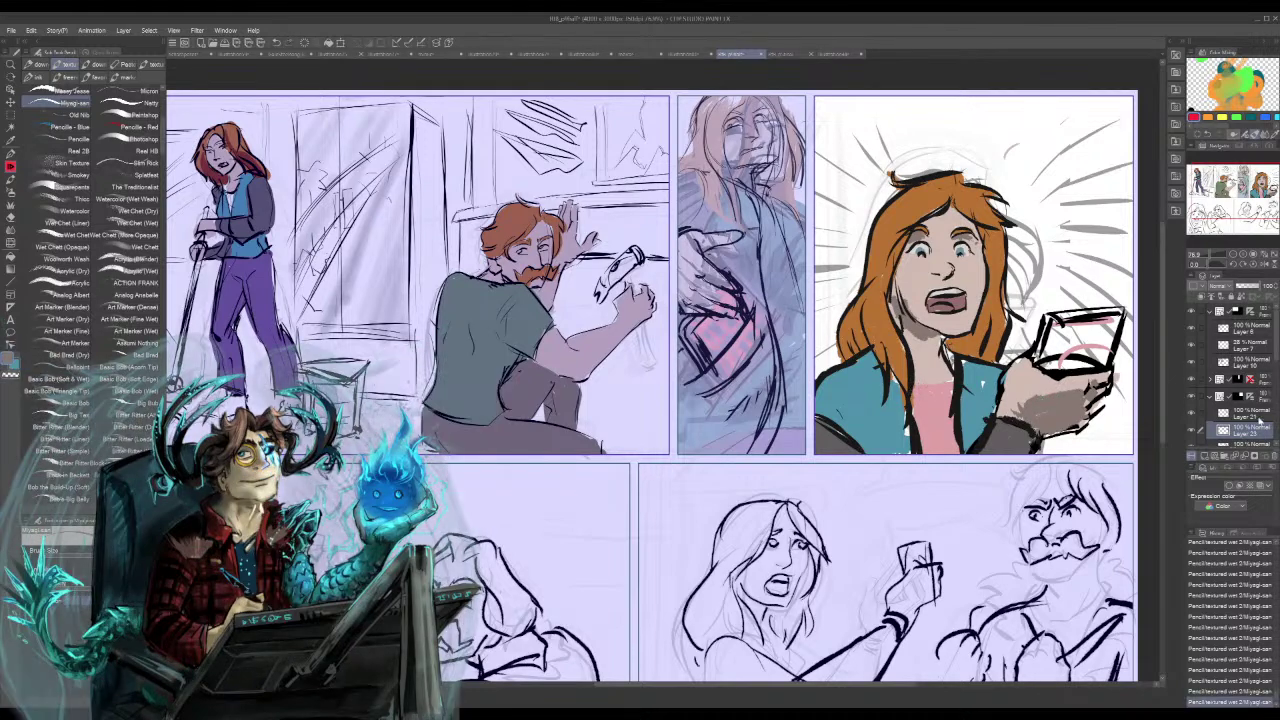
left_click(1206, 414)
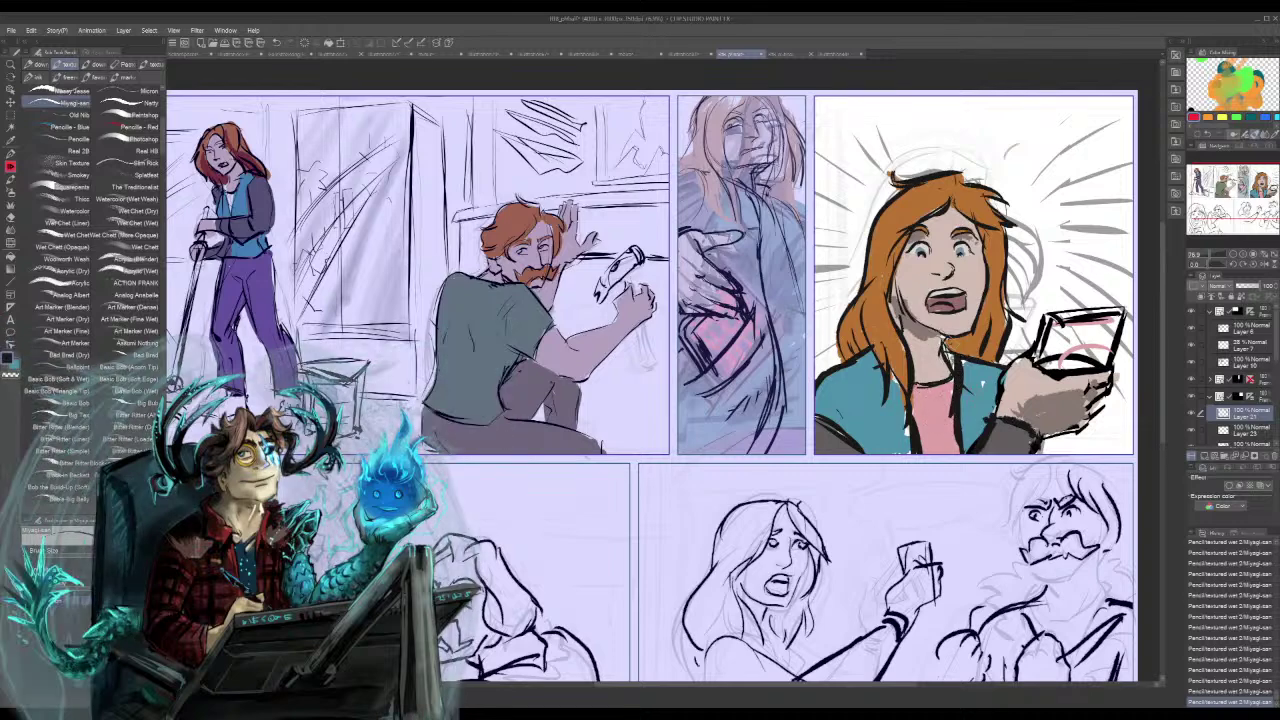
mouse_move(944, 338)
left_mouse_down()
mouse_move(968, 359)
mouse_move(955, 395)
left_mouse_up()
left_click_drag(1094, 368, 1106, 352)
key("ctrl+z")
key("ctrl+z")
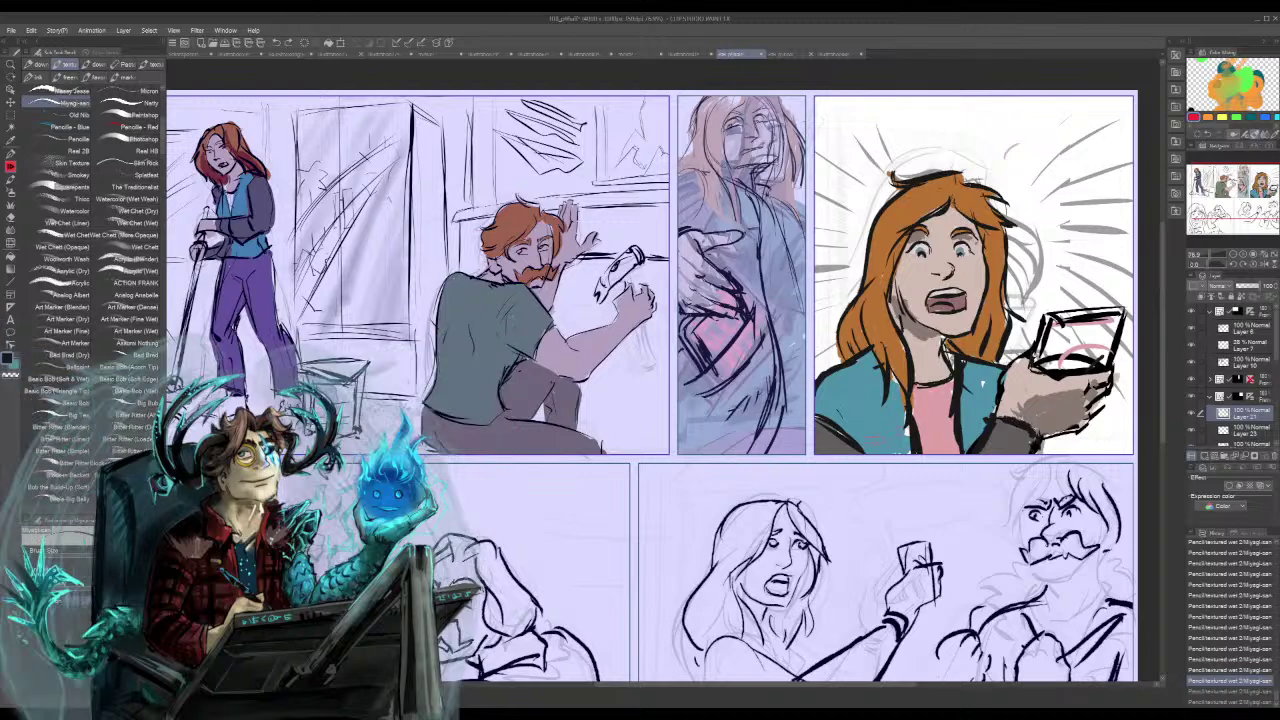
- Switch to the Consistent Carl brush and ink contour lines on the fingers and thumb side of the hand holding the box
mouse_move(1046, 297)
left_mouse_down()
mouse_move(1126, 95)
mouse_move(1028, 271)
left_mouse_up()
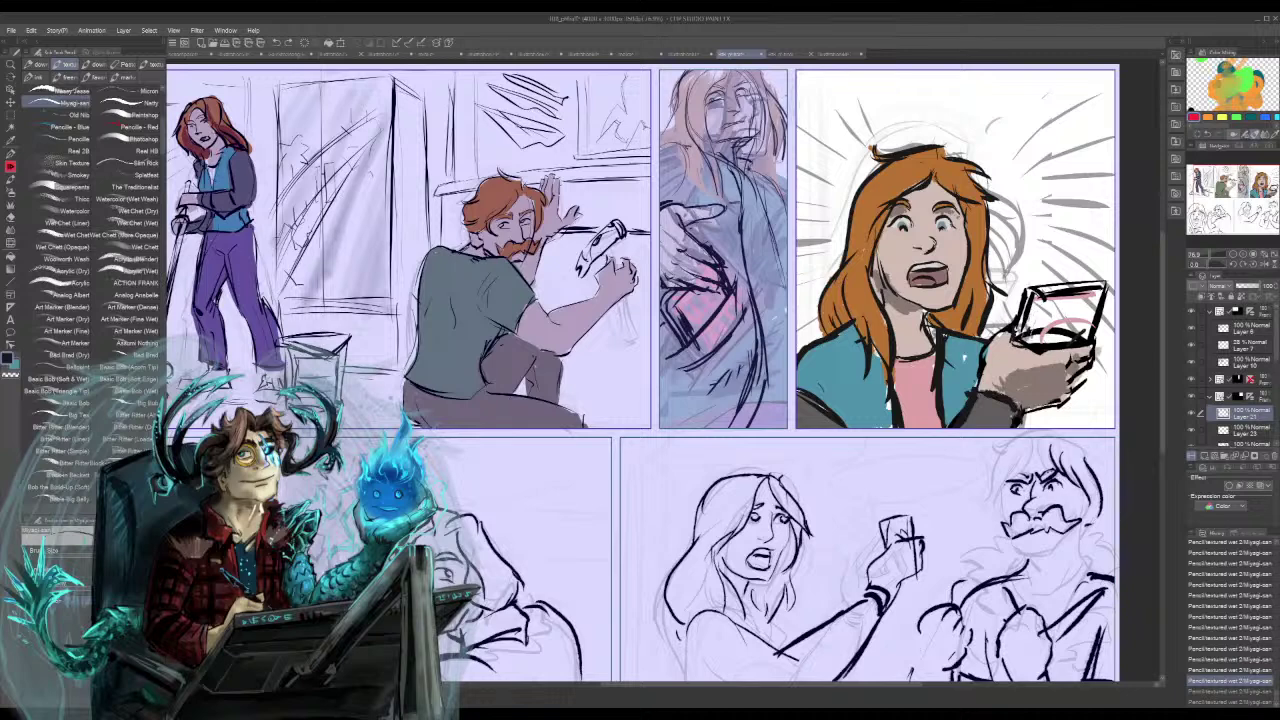
left_click_drag(1027, 331, 1038, 299)
key("ctrl+z")
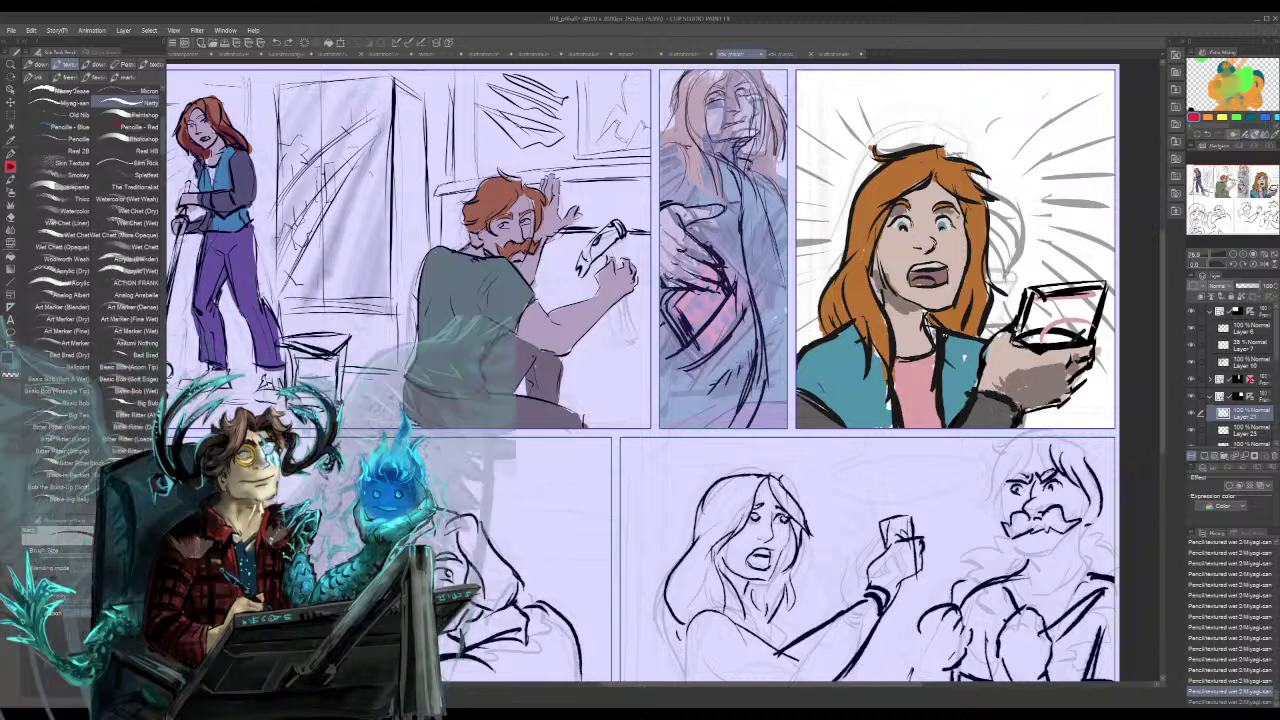
scroll(95, 300, "down", 5)
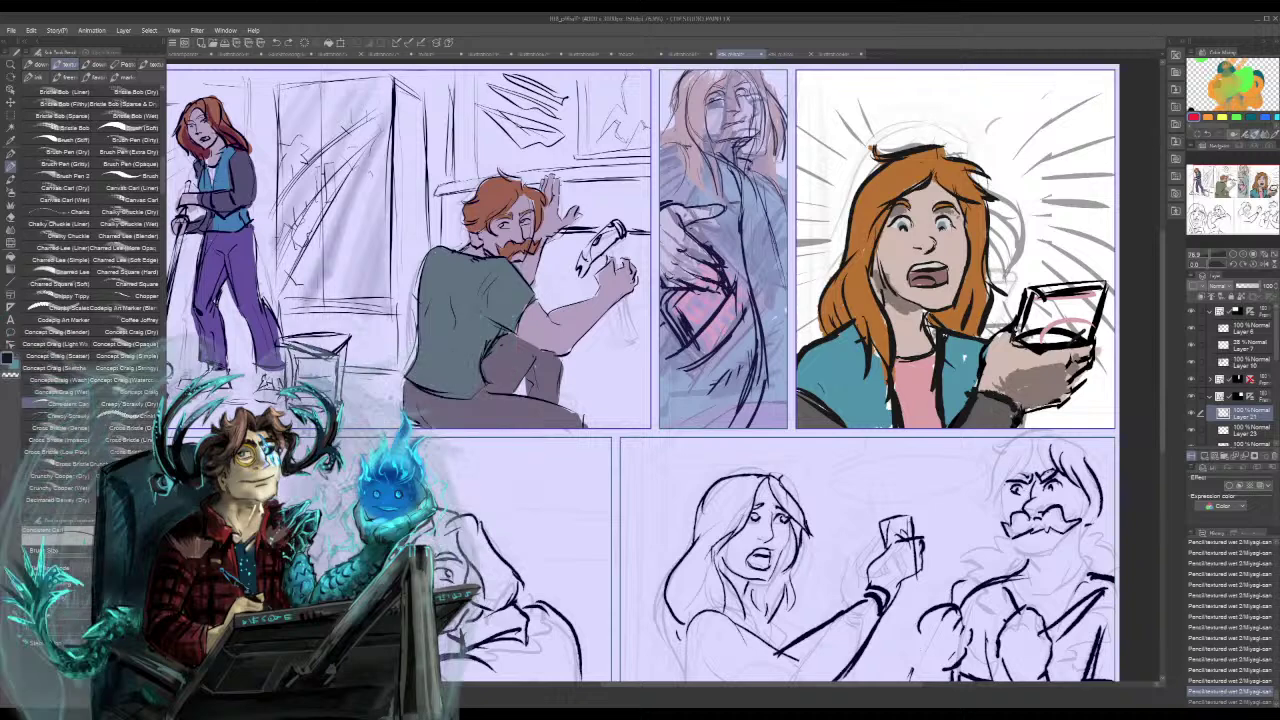
mouse_move(1036, 222)
left_mouse_down()
mouse_move(1034, 250)
mouse_move(1058, 262)
left_mouse_up()
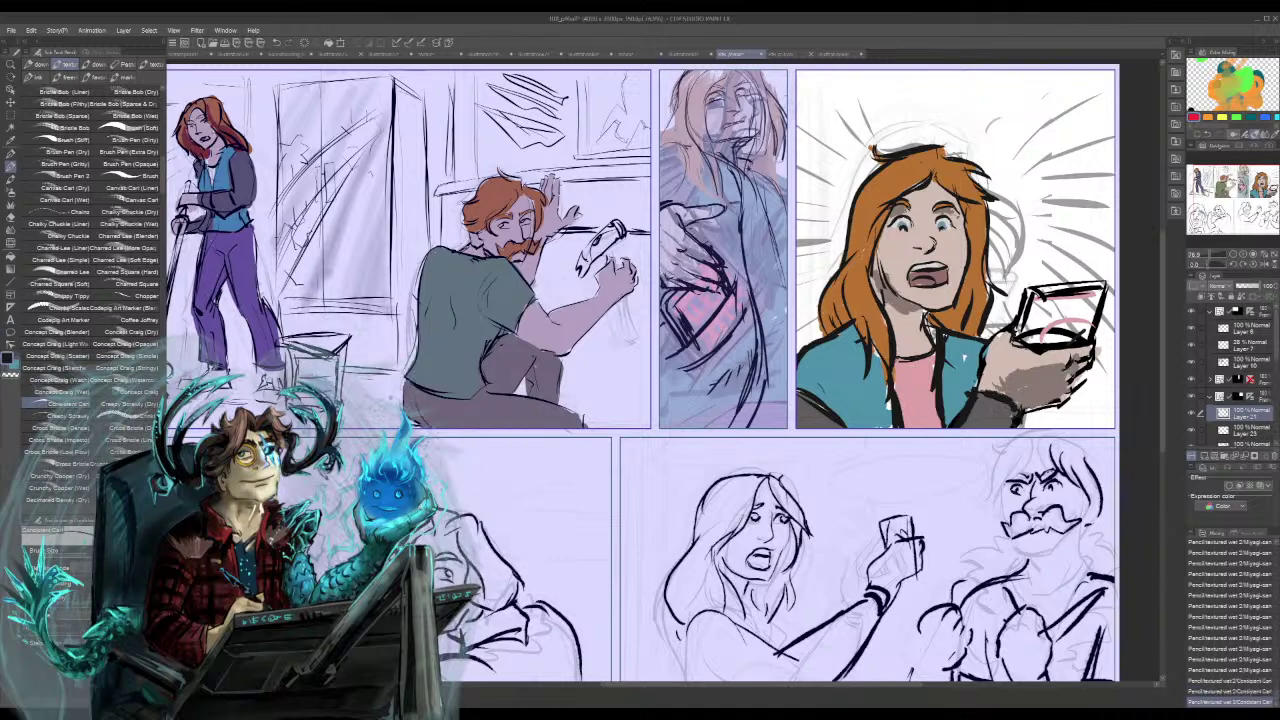
mouse_move(1071, 377)
left_mouse_down()
mouse_move(1054, 403)
mouse_move(1023, 407)
left_mouse_up()
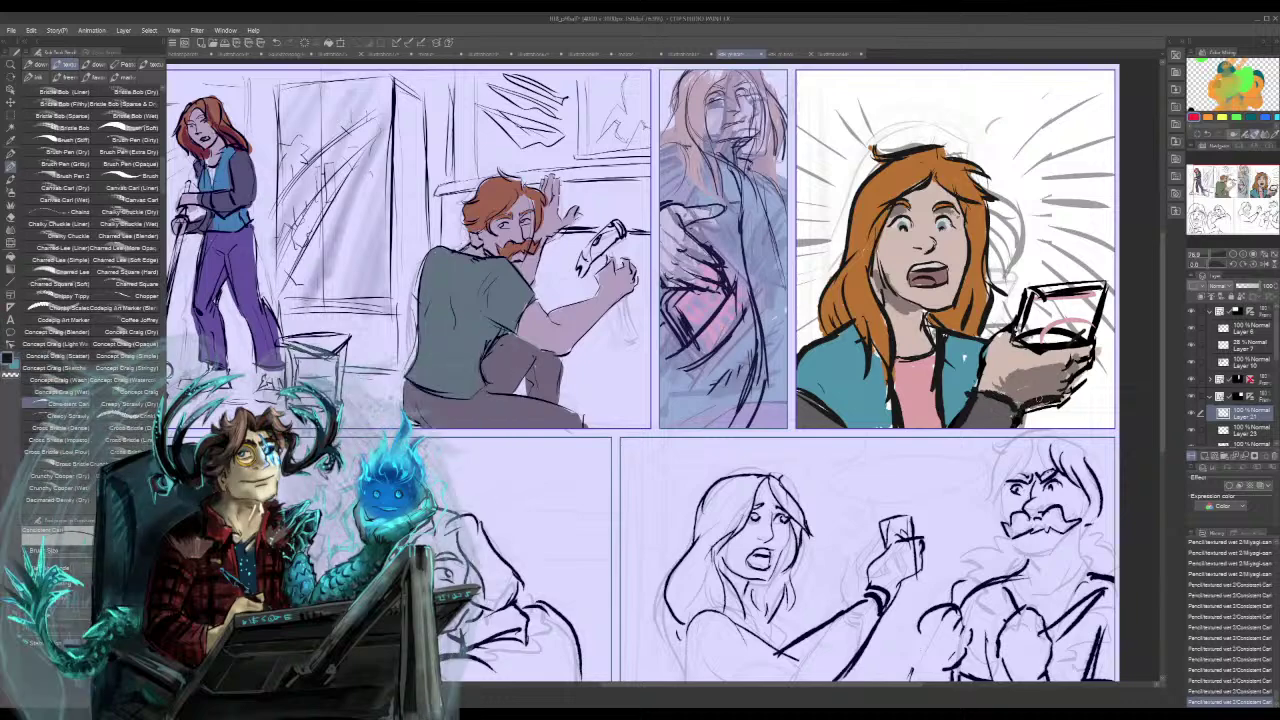
left_click_drag(1077, 376, 1059, 397)
left_click_drag(1086, 370, 1062, 395)
mouse_move(1016, 345)
left_mouse_down()
mouse_move(1039, 349)
mouse_move(1029, 352)
left_mouse_up()
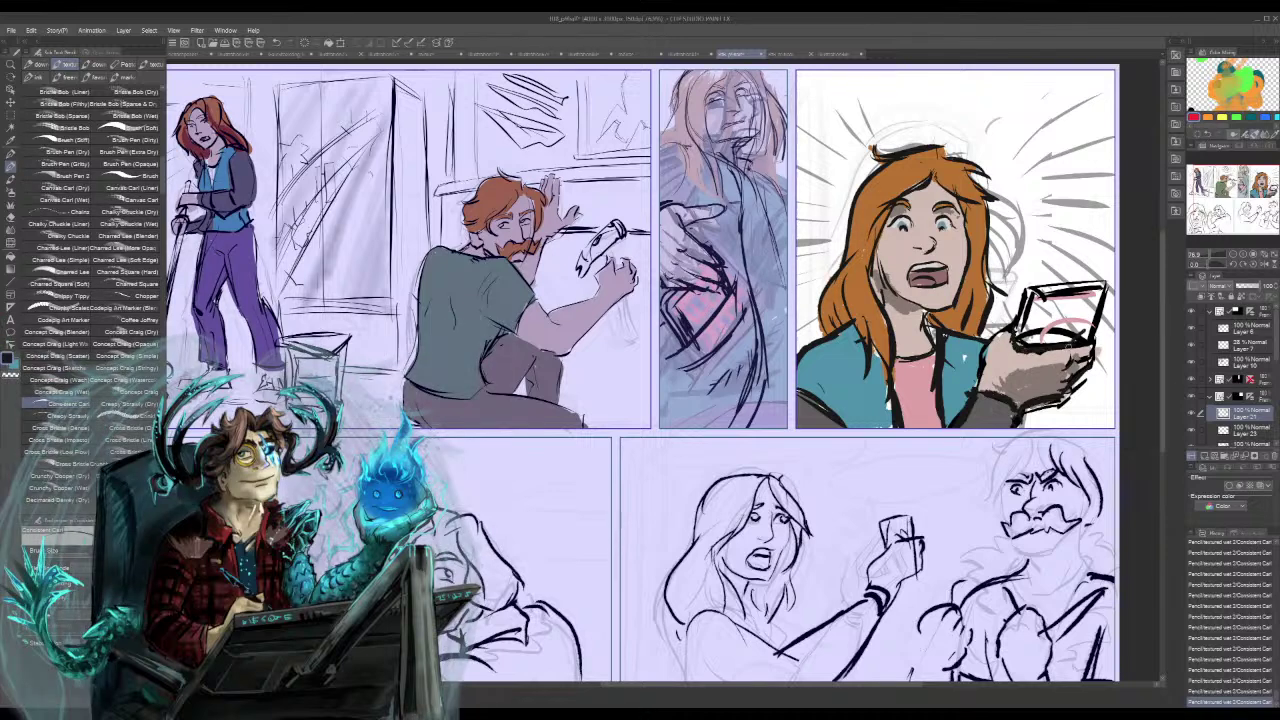
- Try strokes inside the box, undo them, and erase stray ink around the box's outer side and the fingertips
left_click_drag(1034, 297, 1024, 337)
left_click_drag(1089, 292, 1076, 334)
key("ctrl+z")
key("ctrl+z")
left_click_drag(1082, 308, 1074, 337)
left_click_drag(1087, 284, 1082, 295)
left_click_drag(1092, 345, 1090, 358)
mouse_move(1104, 300)
left_mouse_down()
mouse_move(1108, 318)
mouse_move(1102, 304)
left_mouse_up()
- Erase leftover lines along the box's outer edge, working through the startled woman's panel layers, including Layers 23, 22 and 24
left_click(1247, 432)
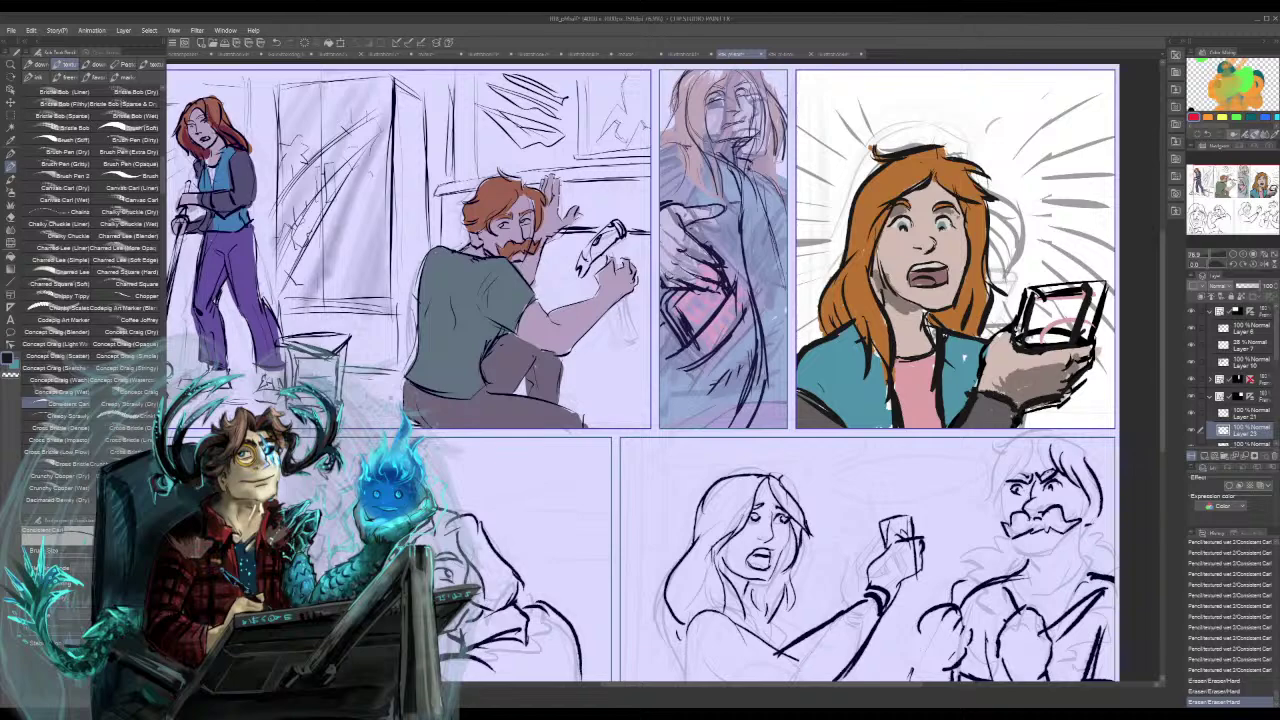
scroll(1240, 380, "down", 2)
left_click(1253, 404)
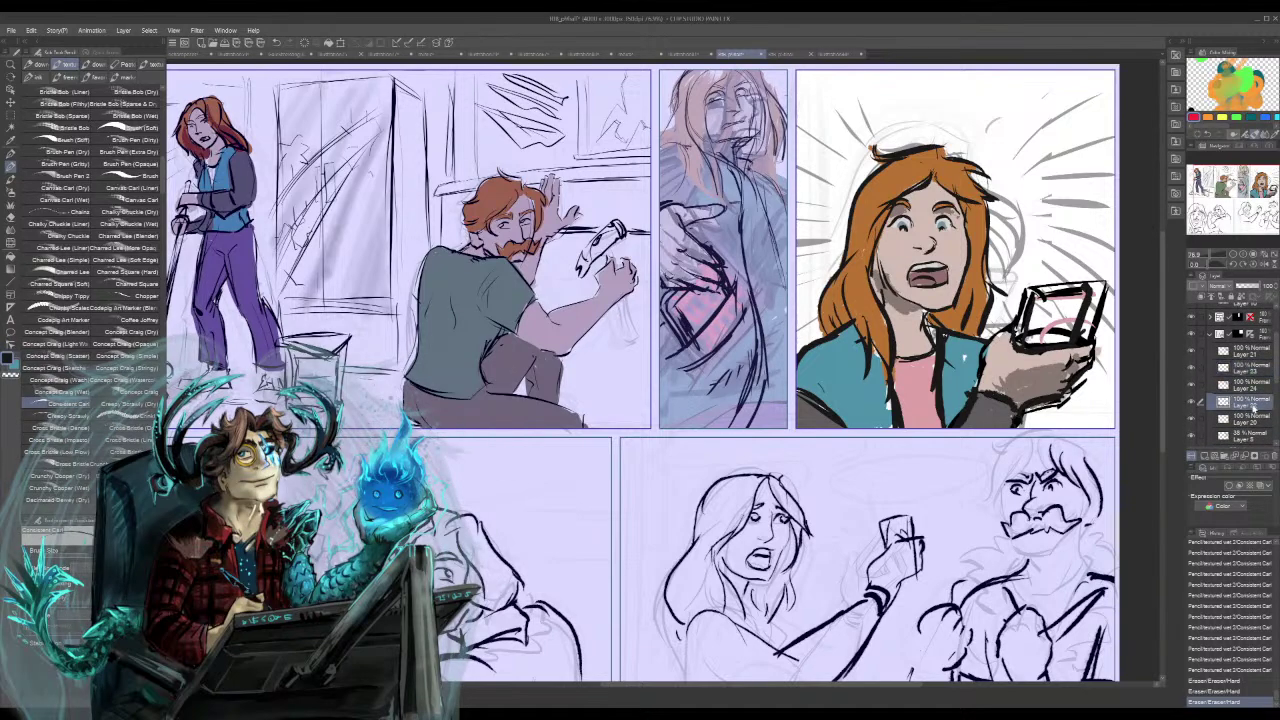
left_click_drag(1107, 305, 1108, 290)
left_click(1245, 388)
left_click(1260, 440)
left_click_drag(1107, 283, 1088, 322)
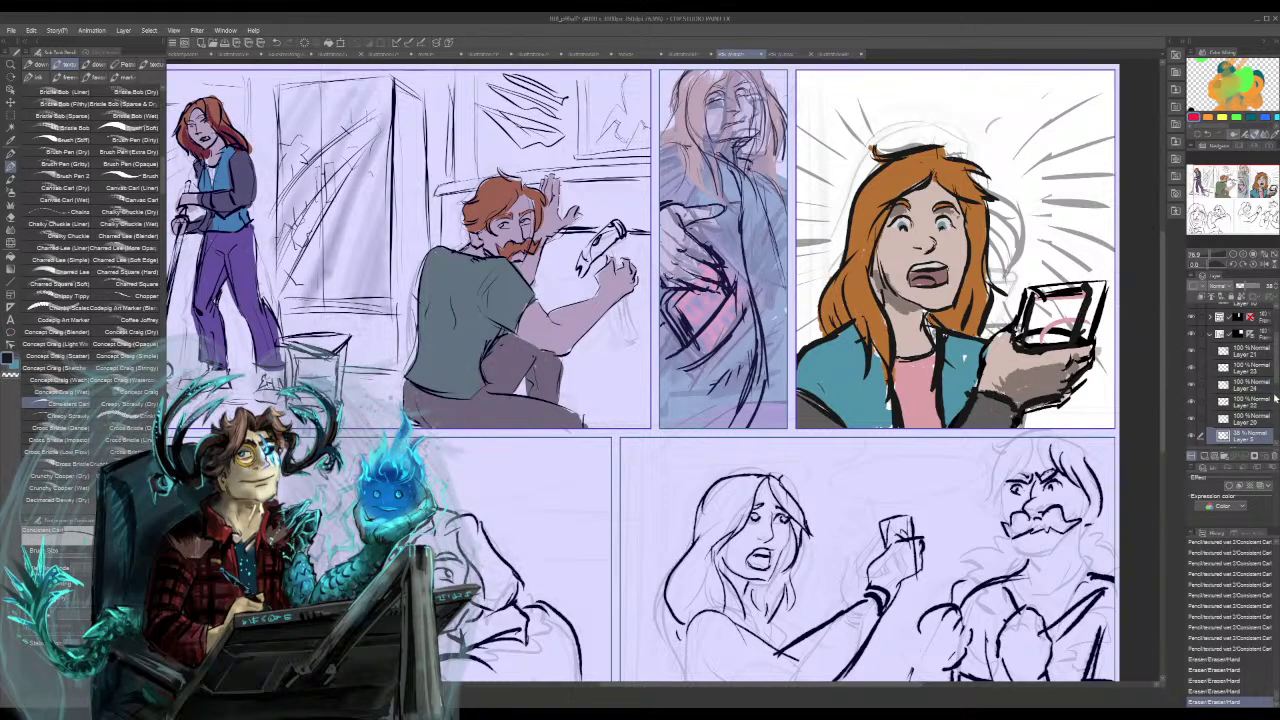
- Find the layer holding the pink marks inside the box by toggling Layer 22, and erase those marks
scroll(1270, 400, "down", 2)
left_click(1252, 412)
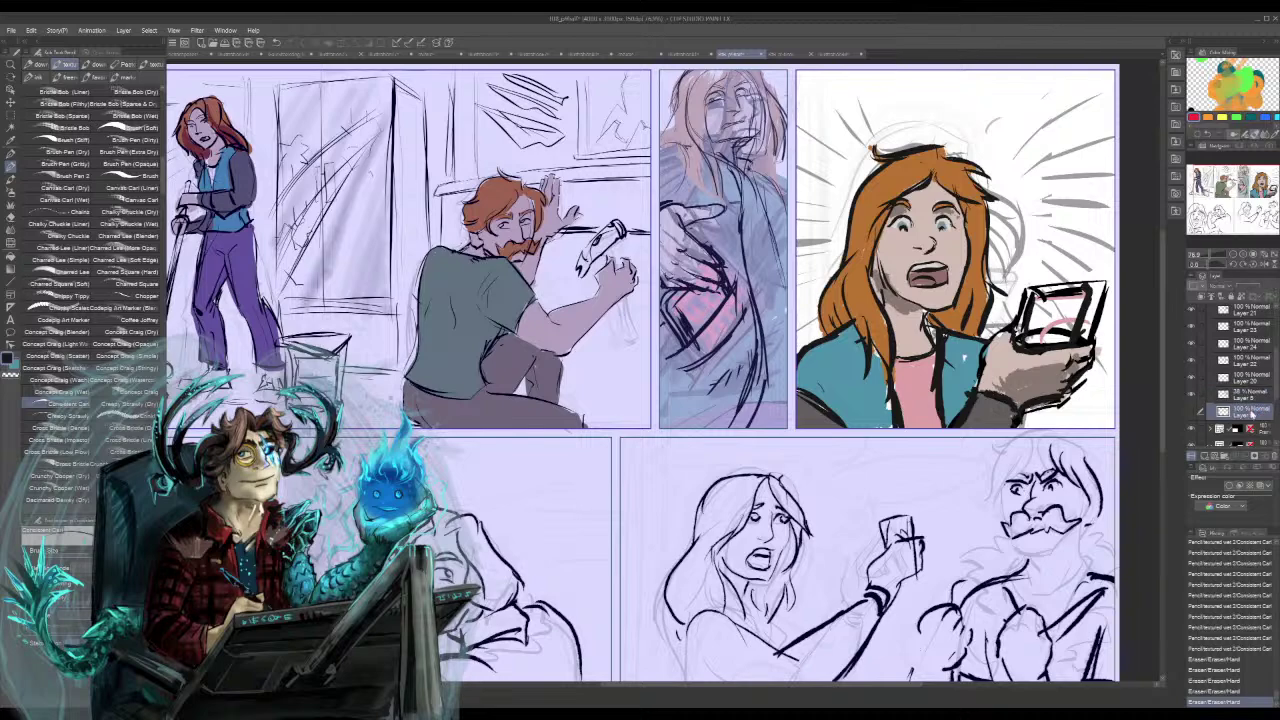
left_click(1250, 378)
left_click(1250, 361)
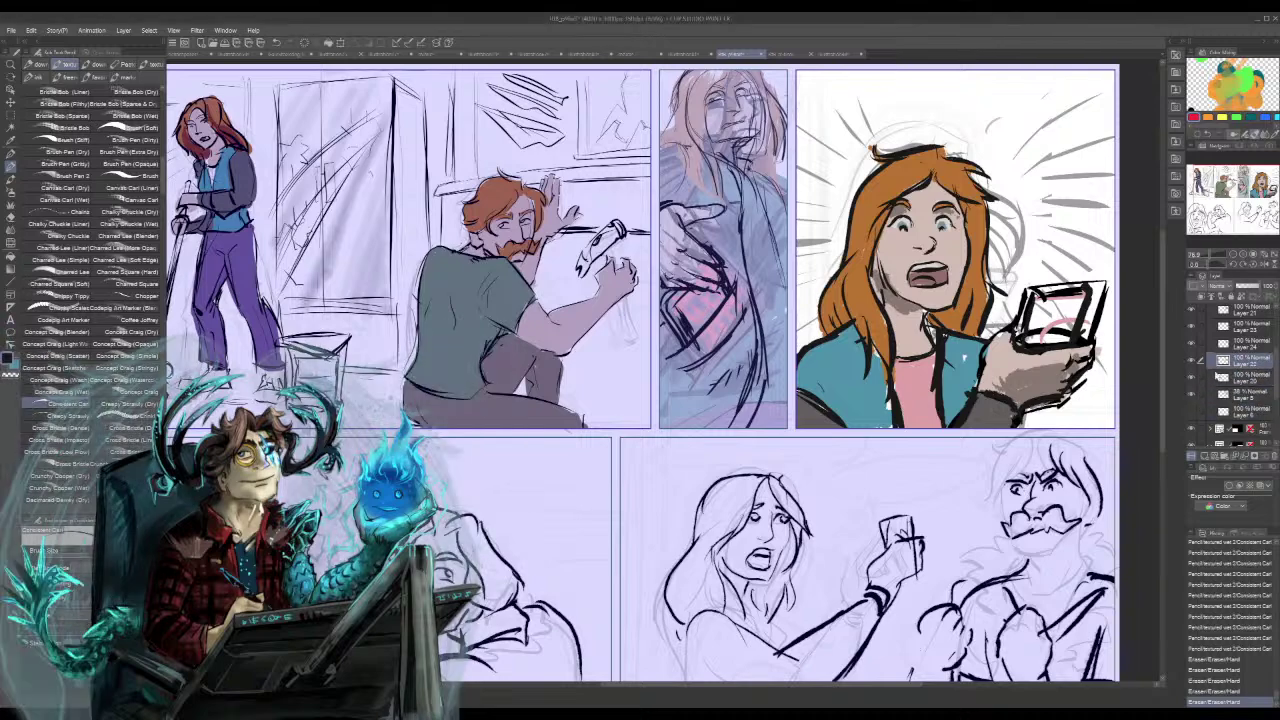
left_click(1191, 362)
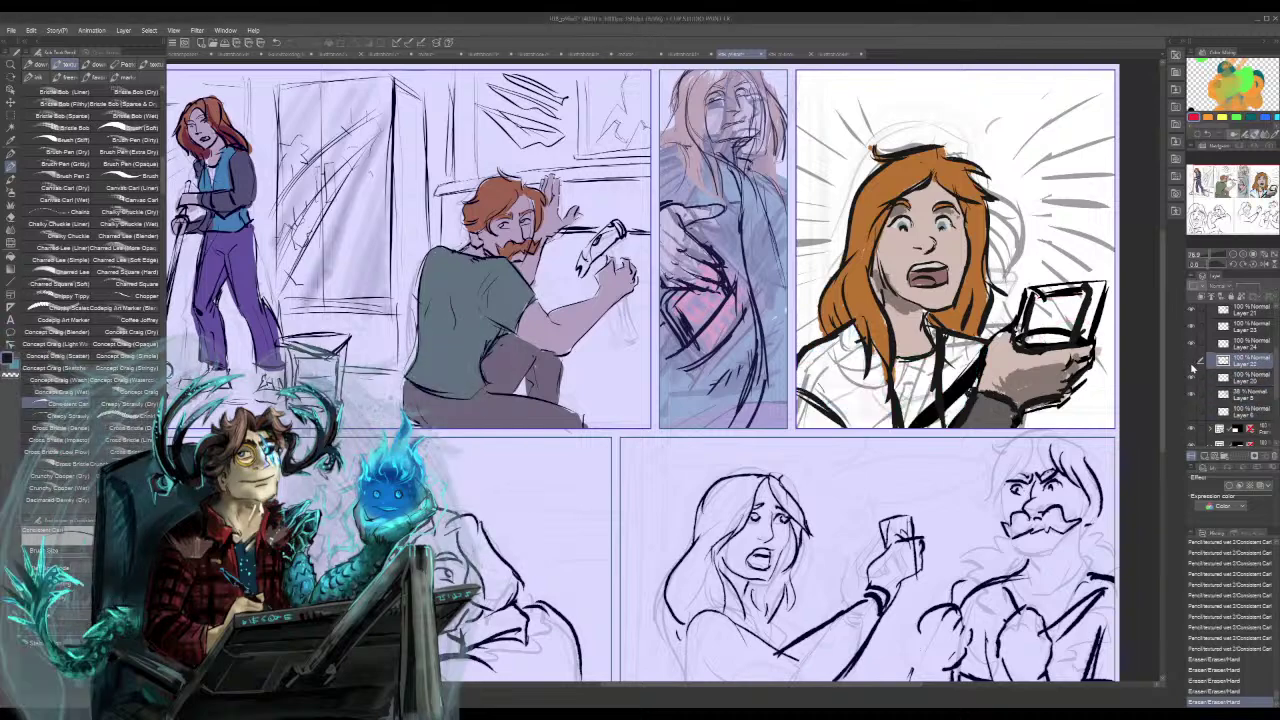
left_click(1192, 368)
mouse_move(1076, 300)
left_mouse_down()
mouse_move(1057, 323)
mouse_move(1096, 313)
left_mouse_up()
- Erase the excess ink along the outer edge of the box on Layer 21
left_click(1238, 345)
left_click(1240, 326)
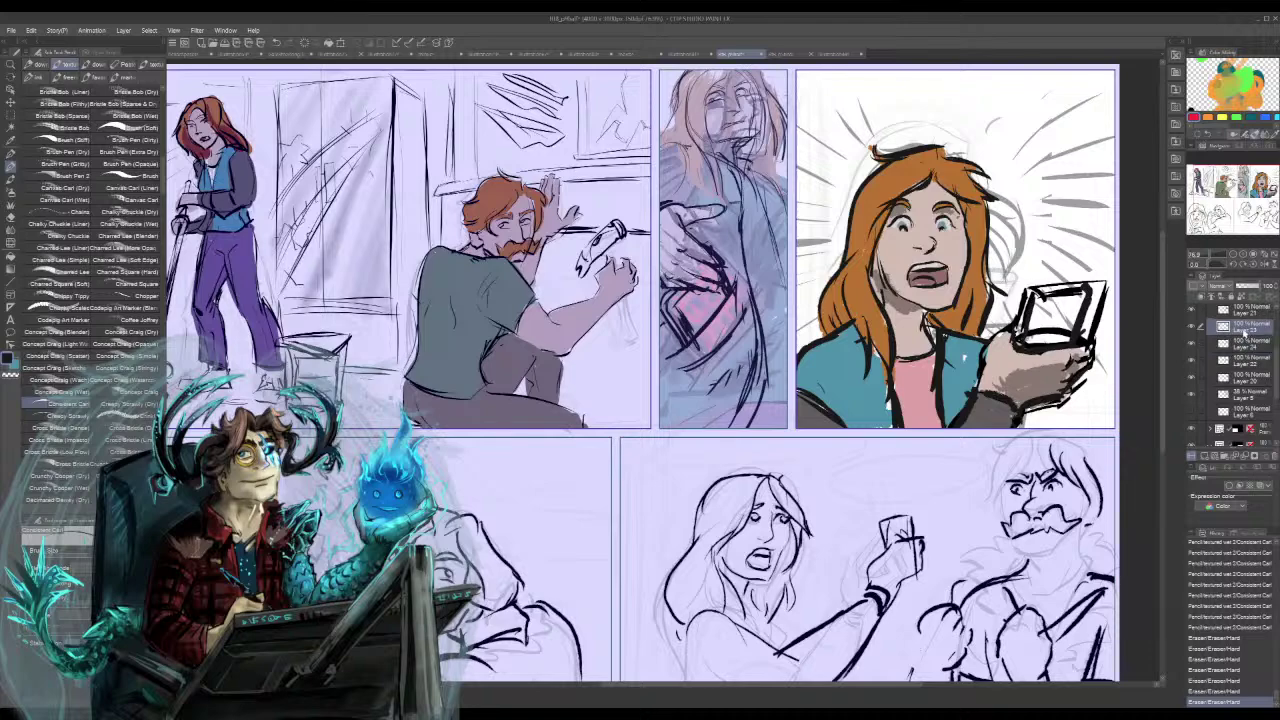
left_click(1243, 314)
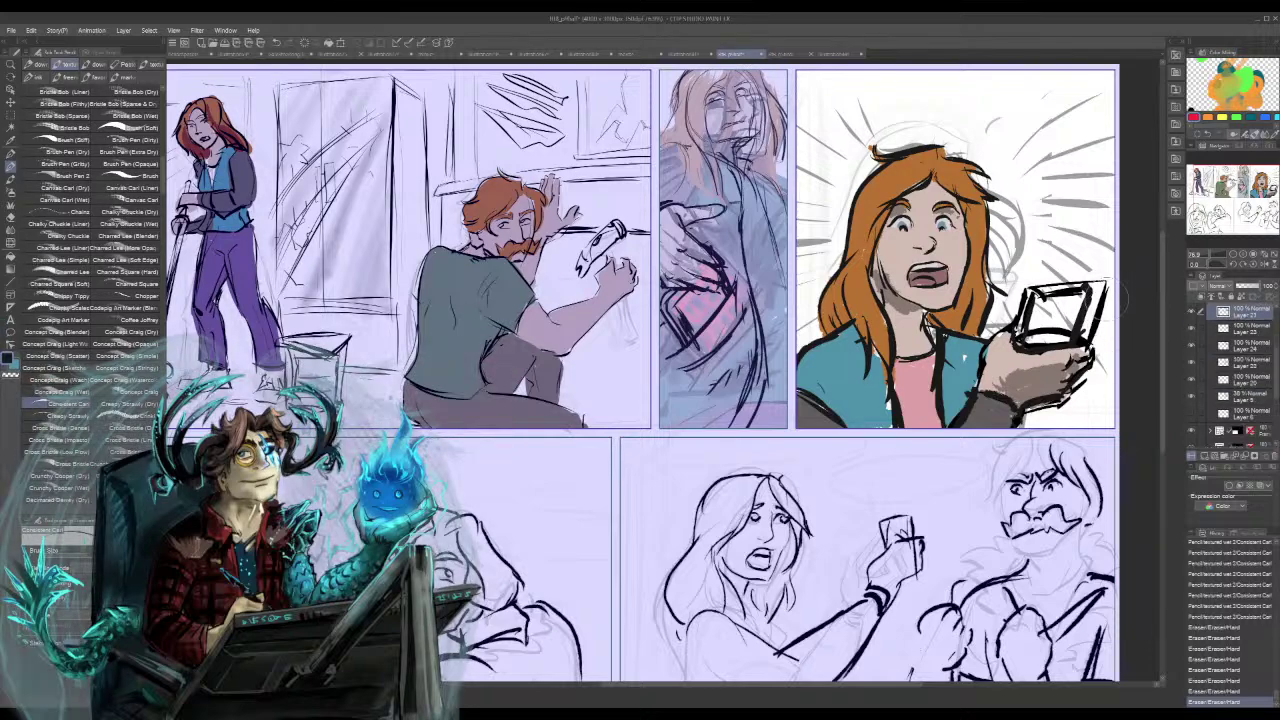
mouse_move(1105, 297)
left_mouse_down()
mouse_move(1102, 327)
mouse_move(1114, 288)
left_mouse_up()
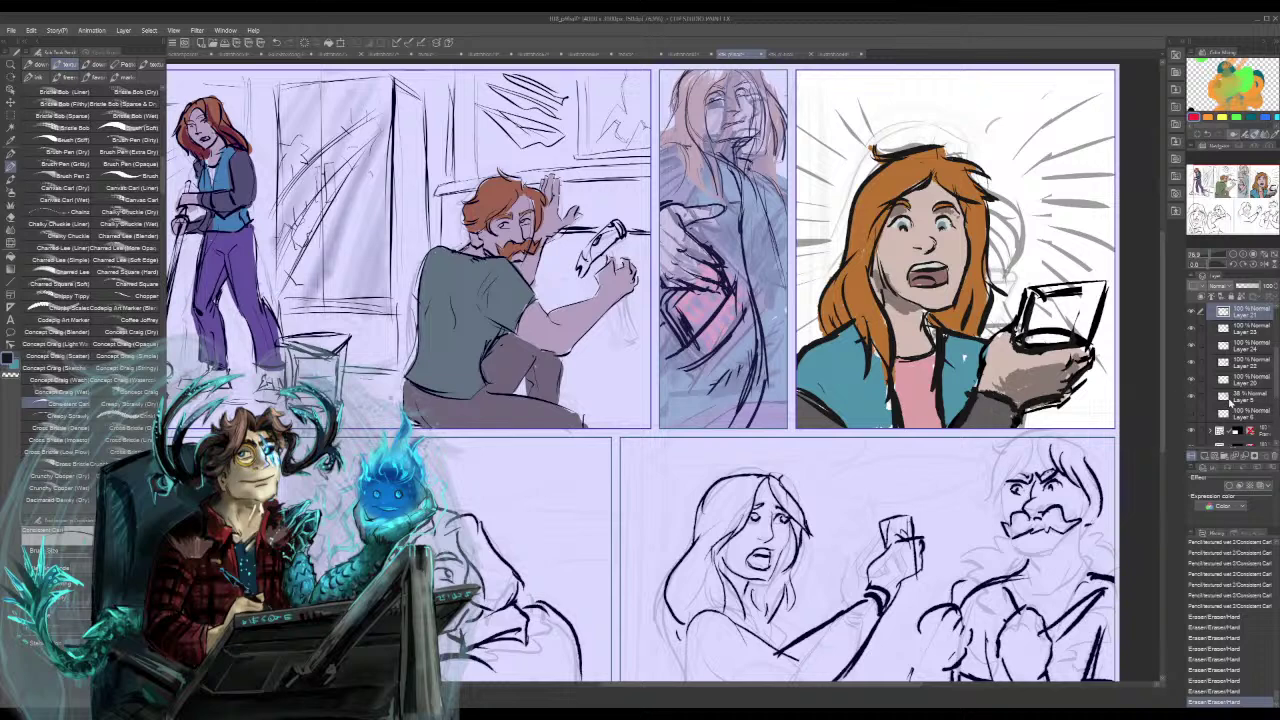
- Toggle the background line layer and Layer 20 to locate leftovers, and erase the box's outer edge beside the fingers on Layer 22
left_click(1191, 398)
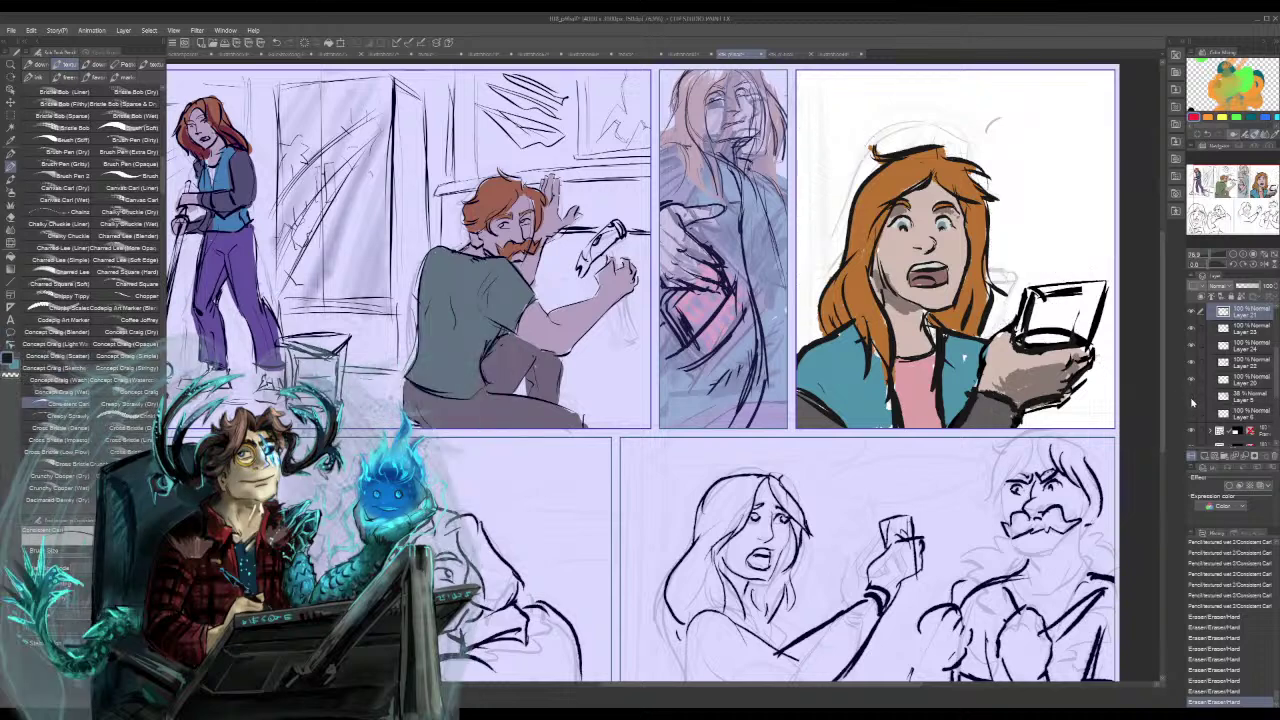
left_click(1191, 398)
left_click(1191, 382)
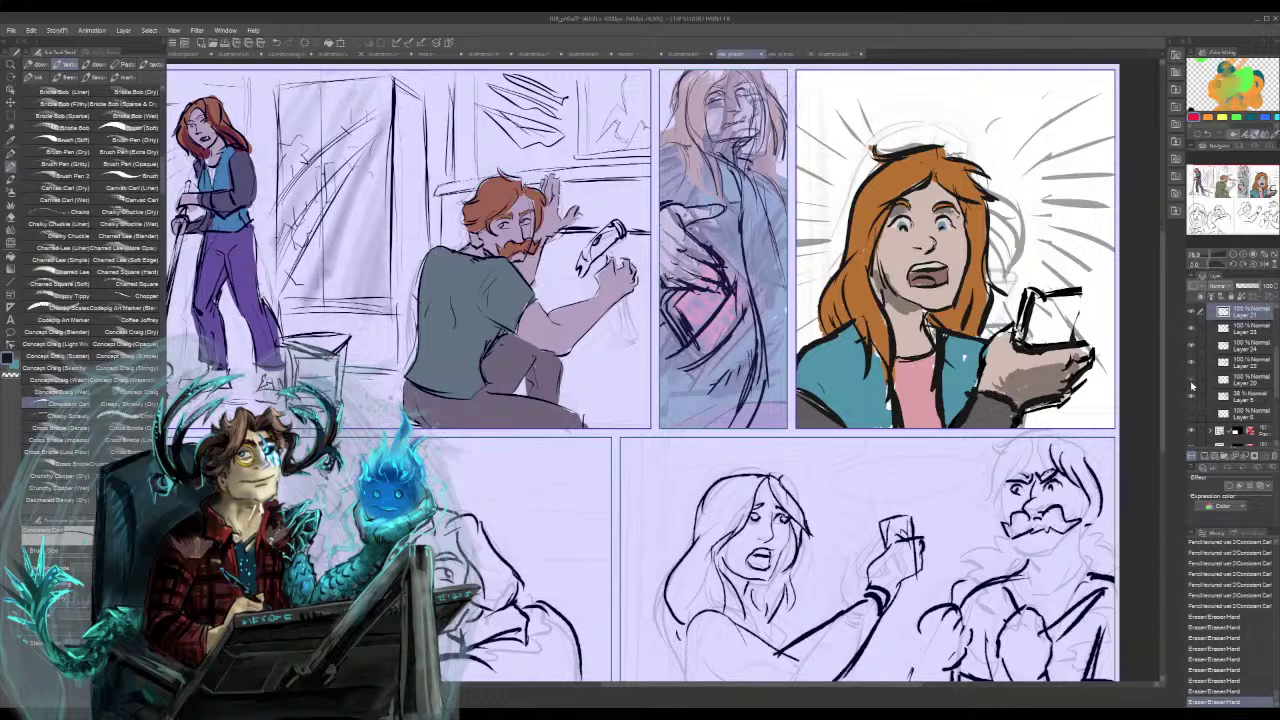
left_click(1191, 382)
left_click(1223, 380)
mouse_move(1108, 272)
left_mouse_down()
mouse_move(1092, 342)
mouse_move(1103, 334)
mouse_move(1102, 385)
mouse_move(1063, 408)
left_mouse_up()
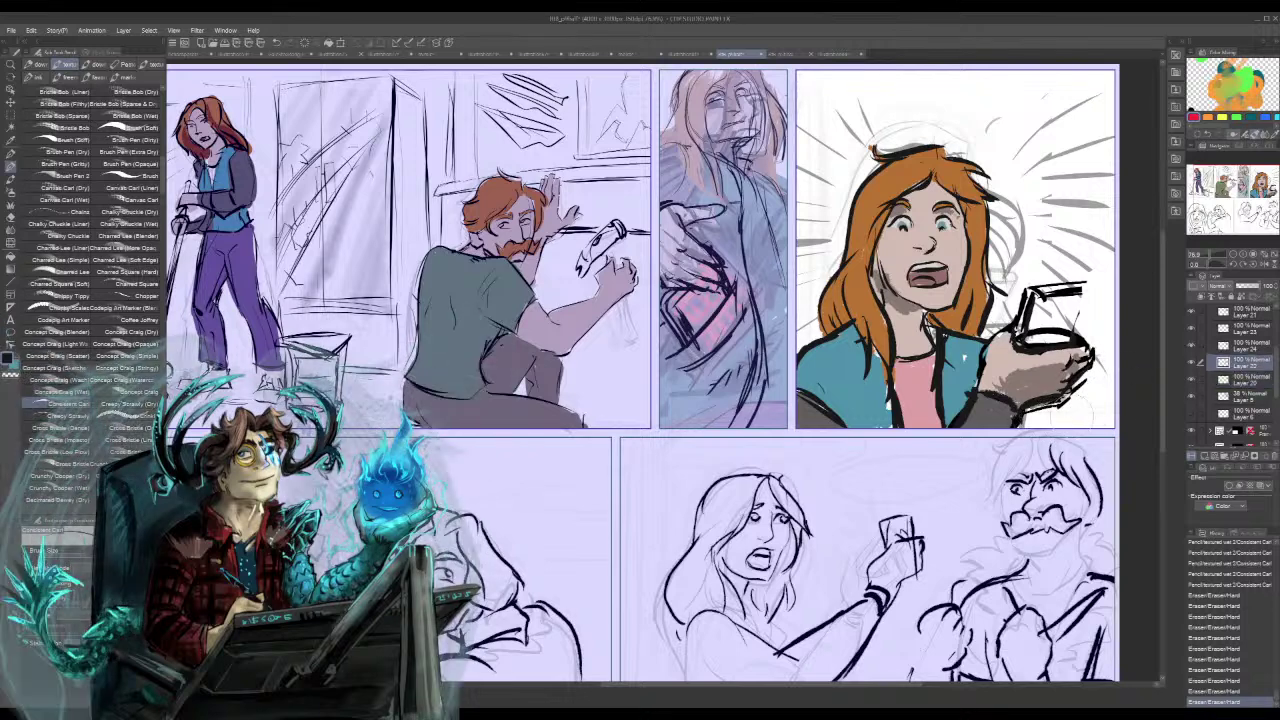
- Erase the stray outlines below the hand holding the box on Layers 24 and 23
left_click(1246, 344)
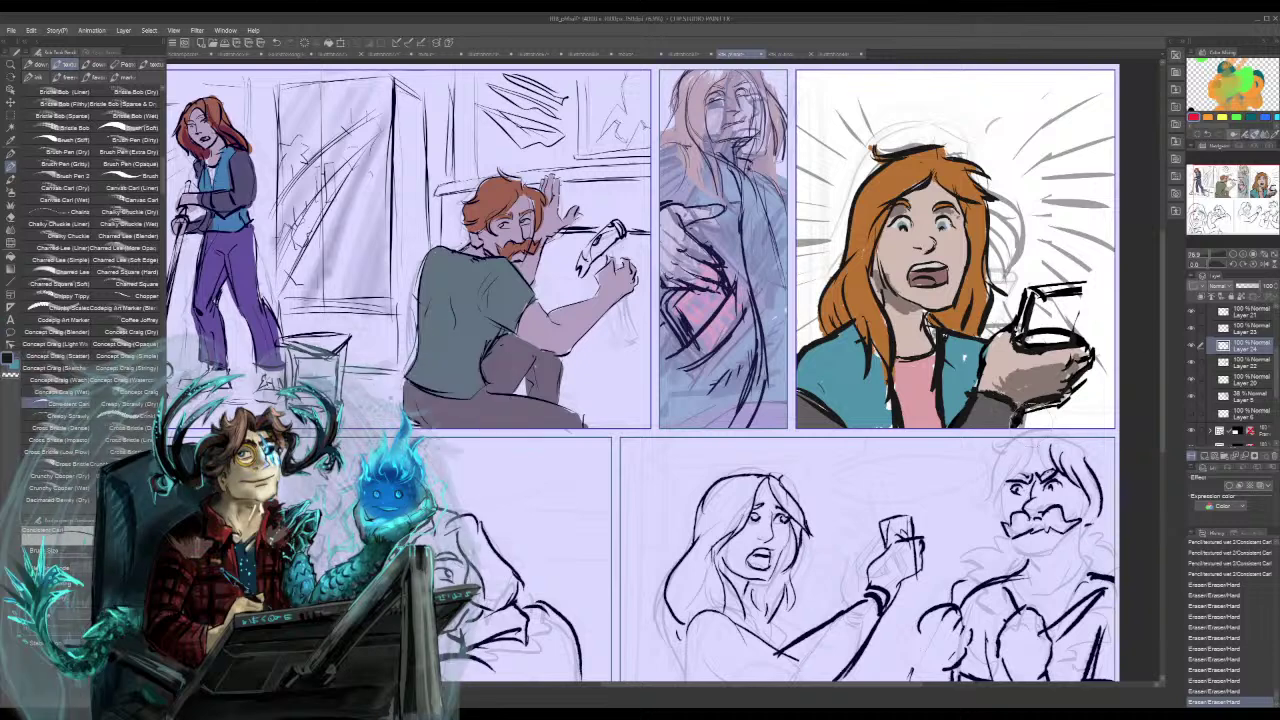
left_click_drag(1062, 412, 1098, 374)
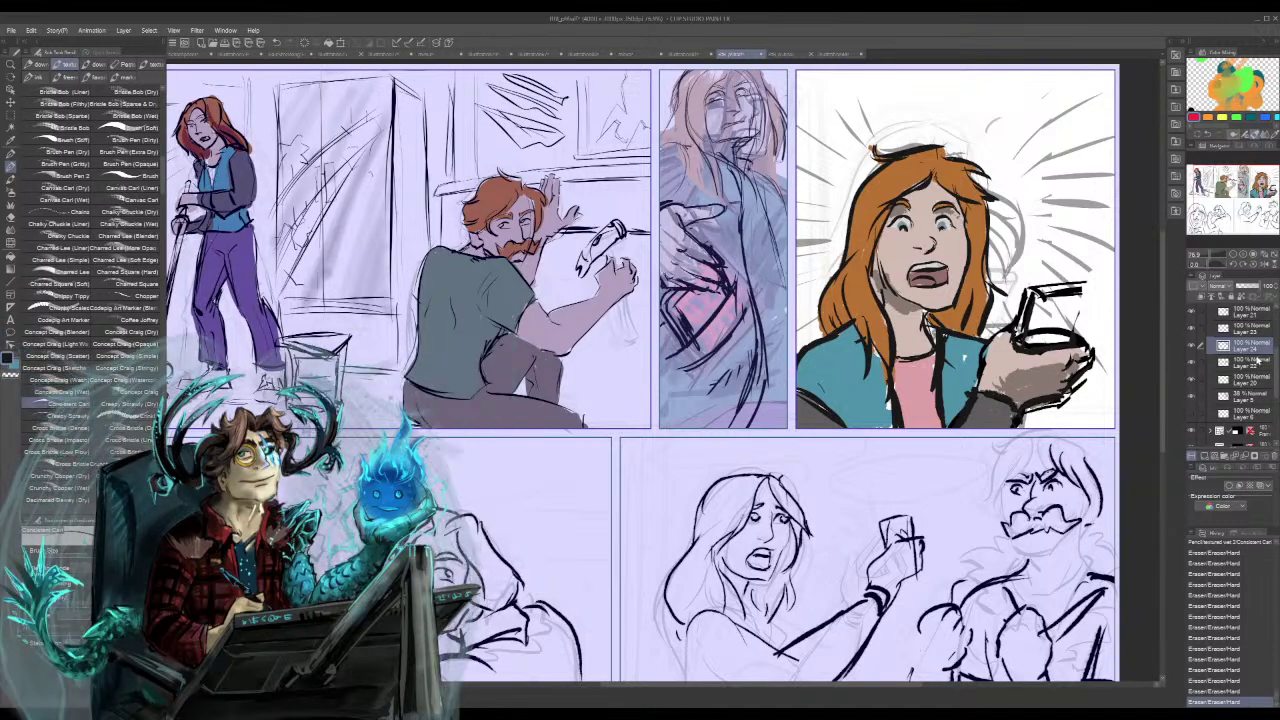
left_click(1249, 331)
mouse_move(1066, 420)
left_mouse_down()
mouse_move(1043, 417)
mouse_move(1112, 372)
mouse_move(1113, 350)
mouse_move(1090, 394)
left_mouse_up()
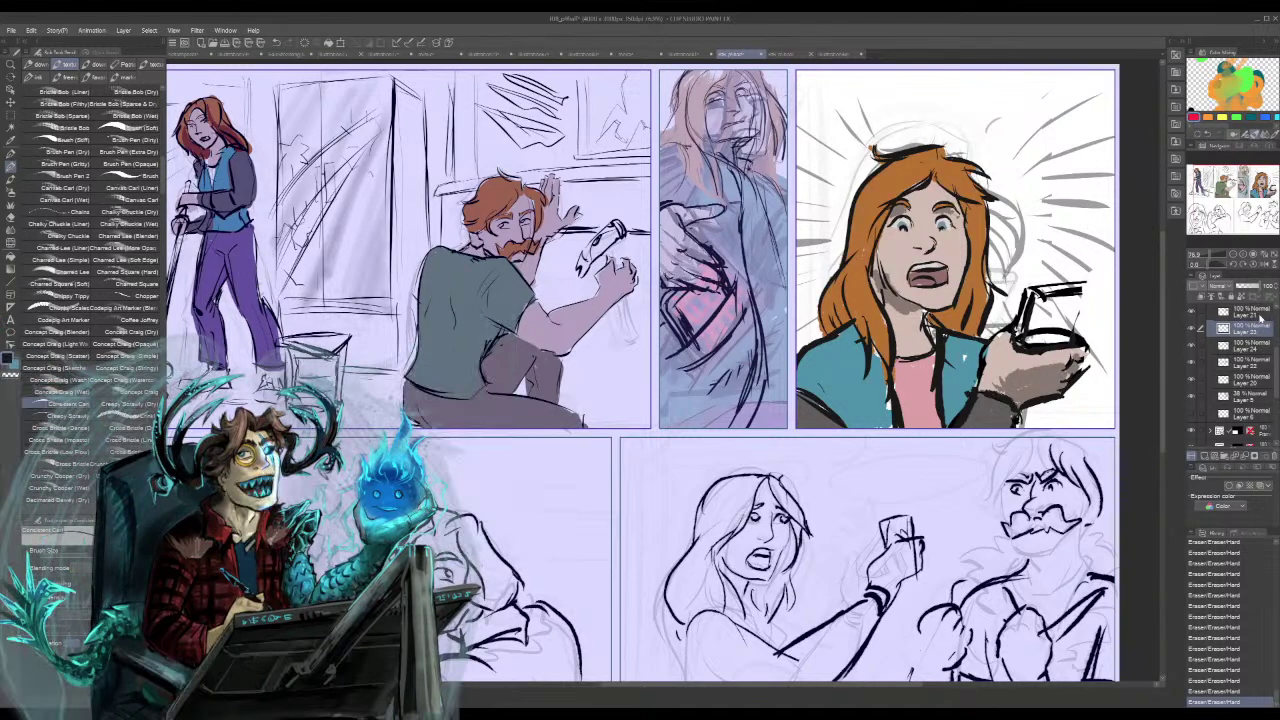
- Ink the fingertips, the underside of the fingers and the thumb side of the holding hand on Layer 21, undoing the first attempts
left_click(1252, 313)
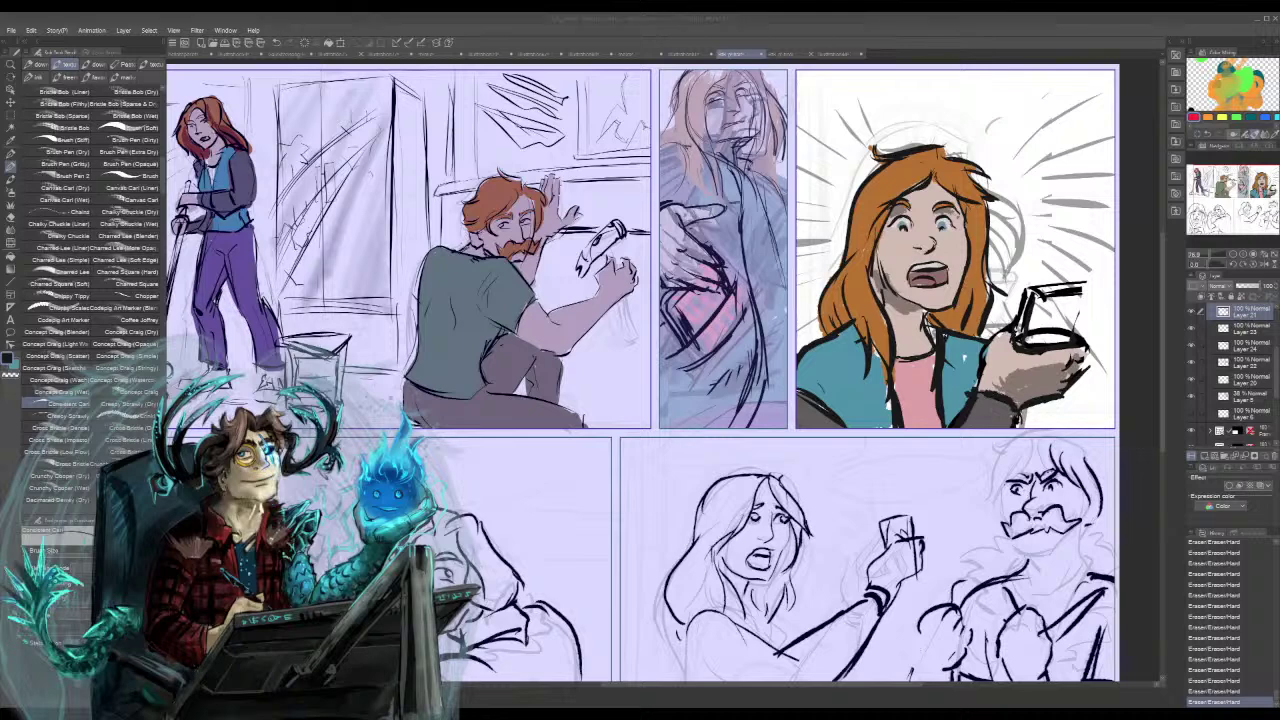
left_click_drag(1275, 357, 1275, 347)
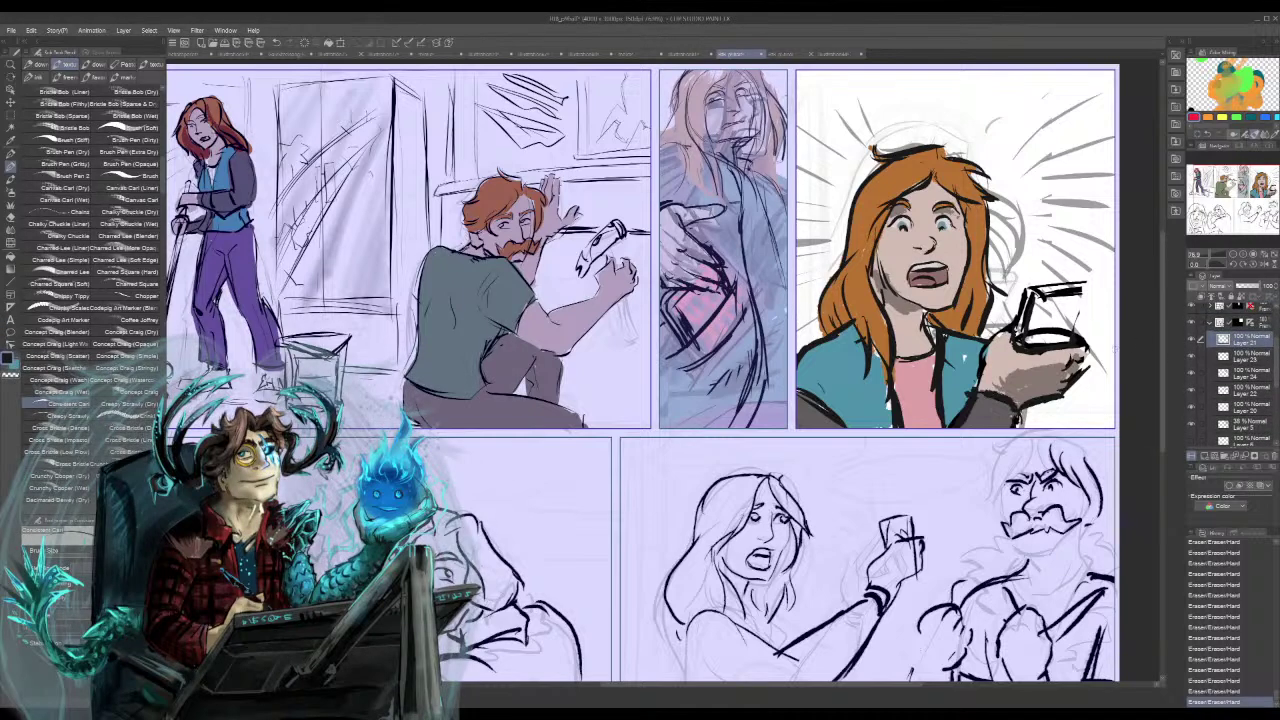
left_click_drag(1076, 344, 1087, 350)
mouse_move(1086, 346)
left_mouse_down()
mouse_move(1088, 365)
mouse_move(1054, 373)
mouse_move(1076, 367)
left_mouse_up()
key("ctrl+z")
key("ctrl+z")
mouse_move(1087, 361)
left_mouse_down()
mouse_move(1070, 369)
mouse_move(1081, 377)
left_mouse_up()
left_click_drag(1086, 369, 1061, 395)
mouse_move(1008, 331)
left_mouse_down()
mouse_move(1025, 351)
mouse_move(983, 361)
left_mouse_up()
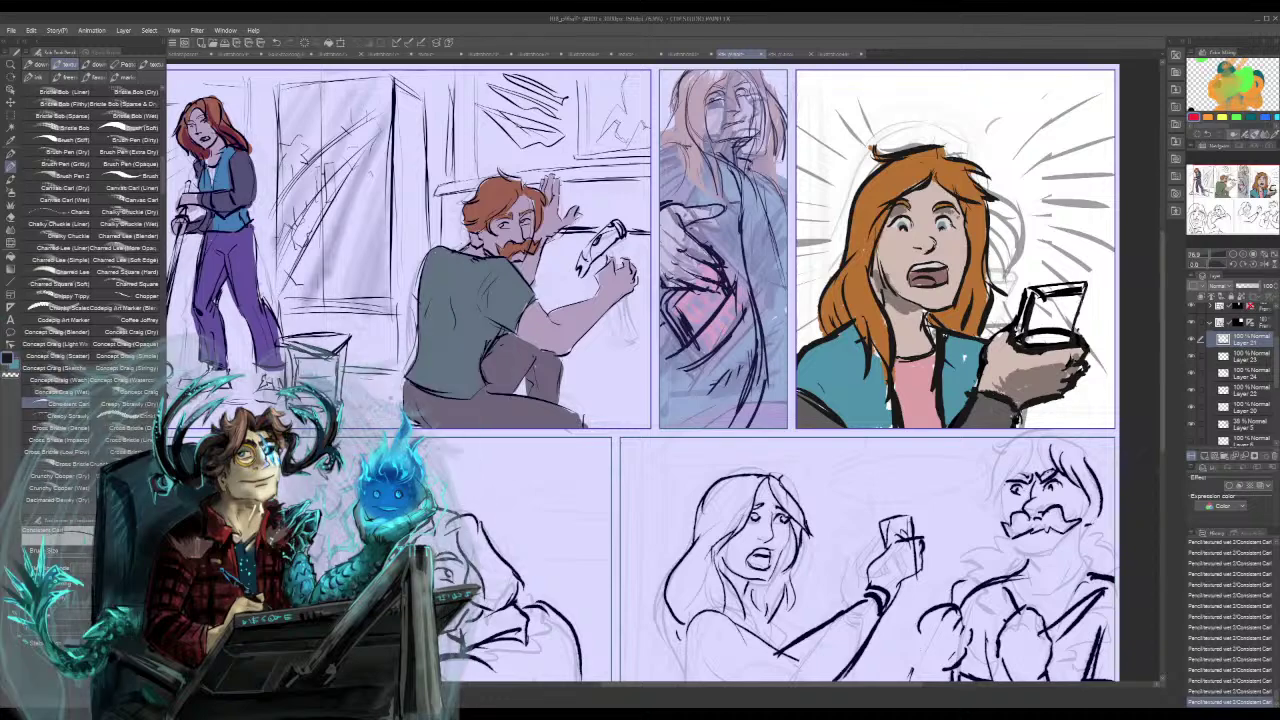
- Ink the outline of the held object as a slanted rectangle, comparing and undoing the last strokes drawn inside it
mouse_move(1088, 282)
left_mouse_down()
mouse_move(1071, 342)
mouse_move(1068, 330)
left_mouse_up()
mouse_move(1028, 289)
left_mouse_down()
mouse_move(1089, 283)
mouse_move(1028, 289)
left_mouse_up()
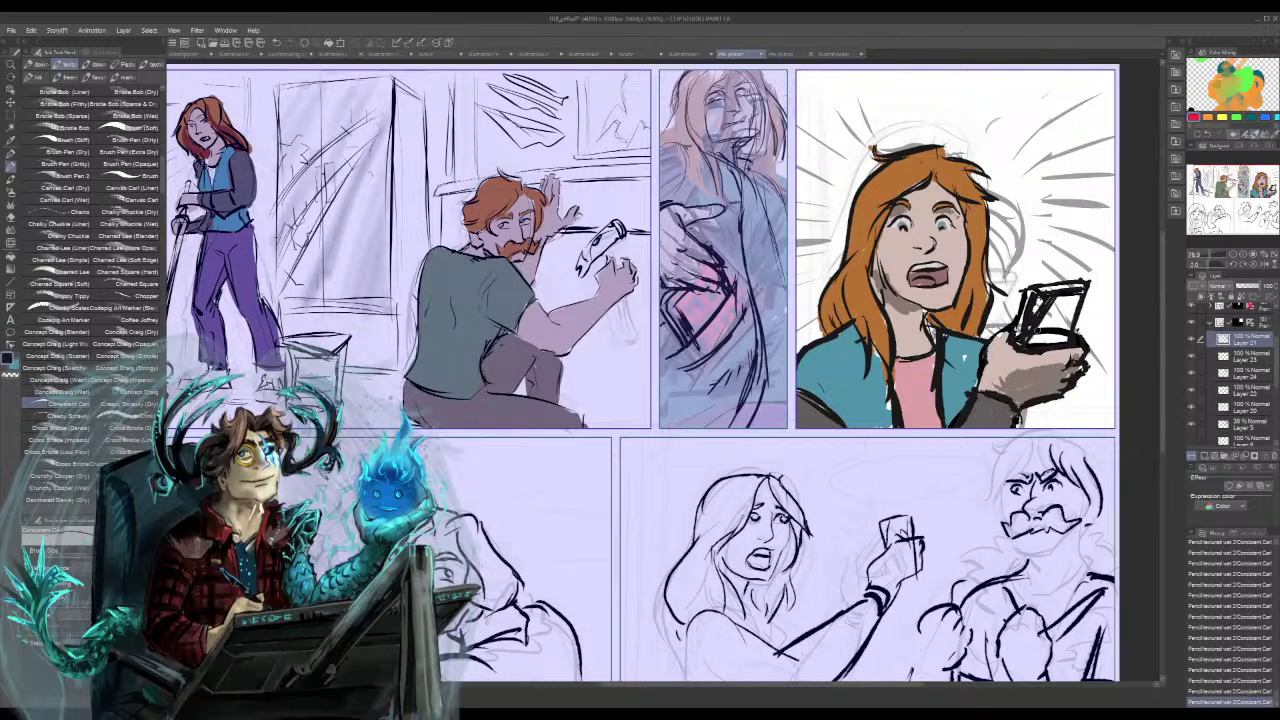
key("ctrl+z")
key("ctrl+z")
key("ctrl+z")
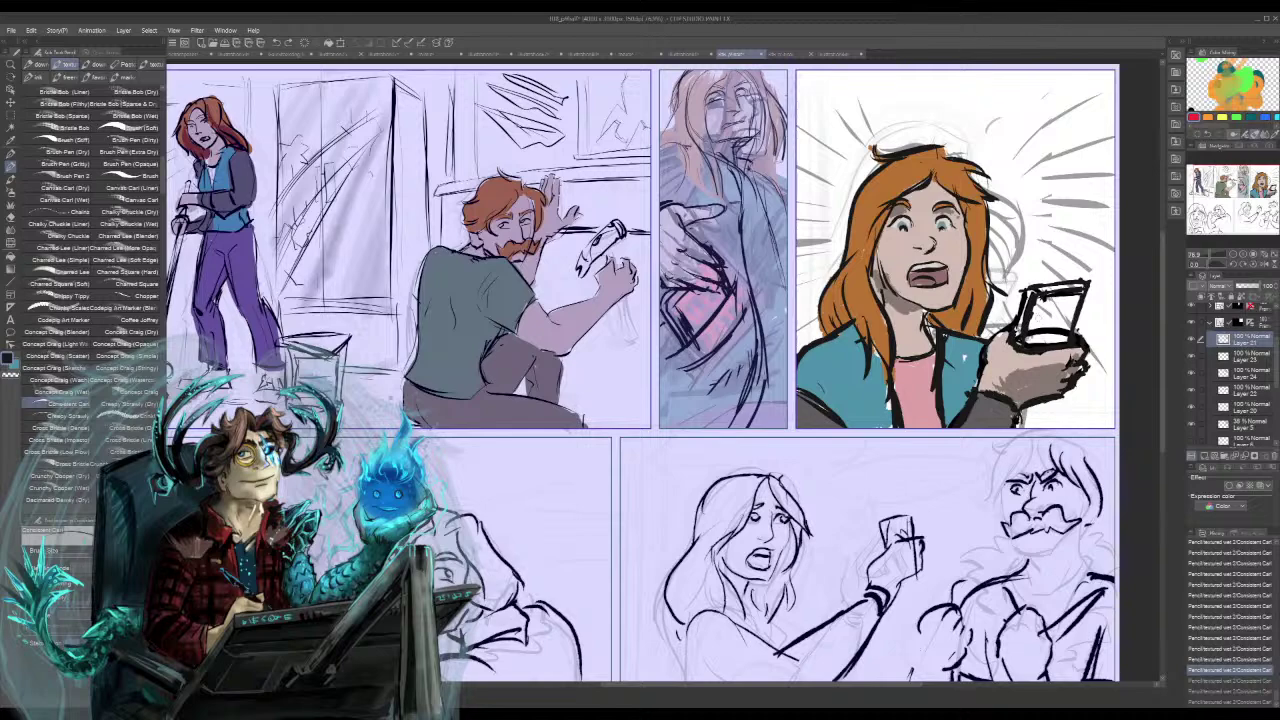
key("ctrl+y")
key("ctrl+y")
key("ctrl+y")
key("ctrl+z")
key("ctrl+z")
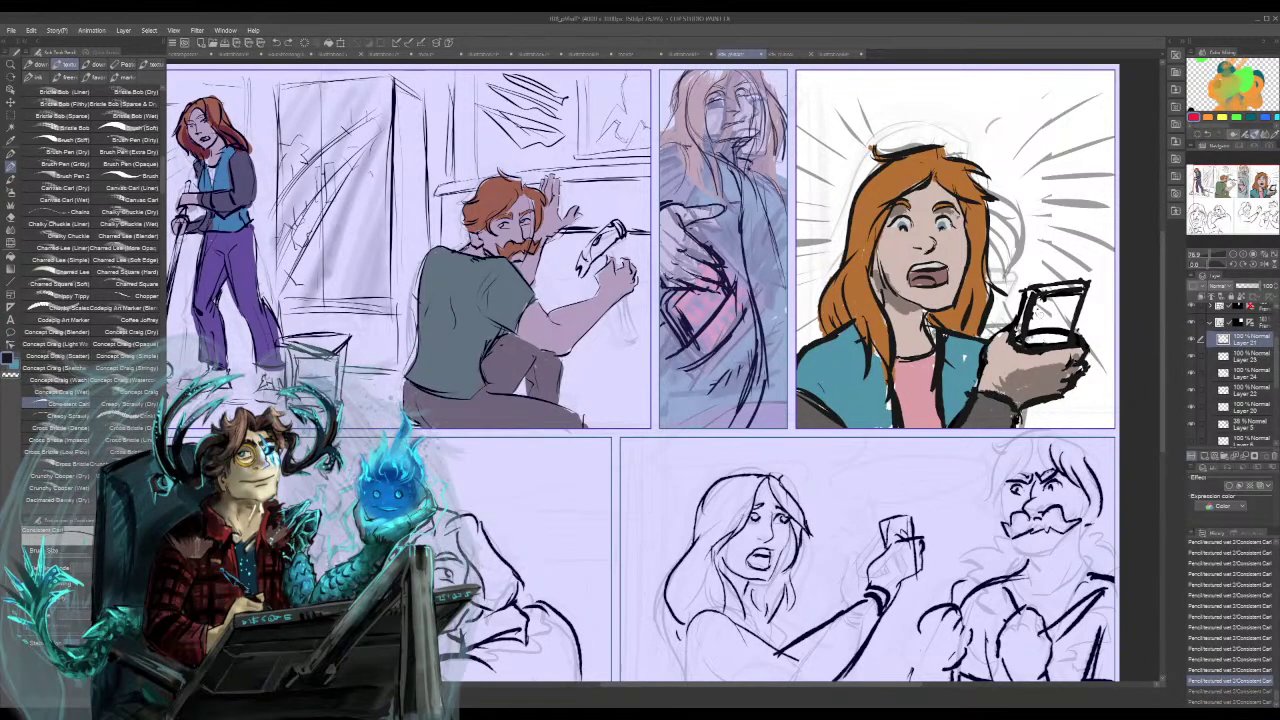
key("ctrl+y")
key("ctrl+y")
key("ctrl+z")
key("ctrl+z")
- Fill the held object's face near-black as a phone screen and paint a pink case border around it, undoing the trial touch-ups
mouse_move(1036, 292)
left_mouse_down()
mouse_move(1034, 304)
mouse_move(1074, 298)
mouse_move(1036, 332)
left_mouse_up()
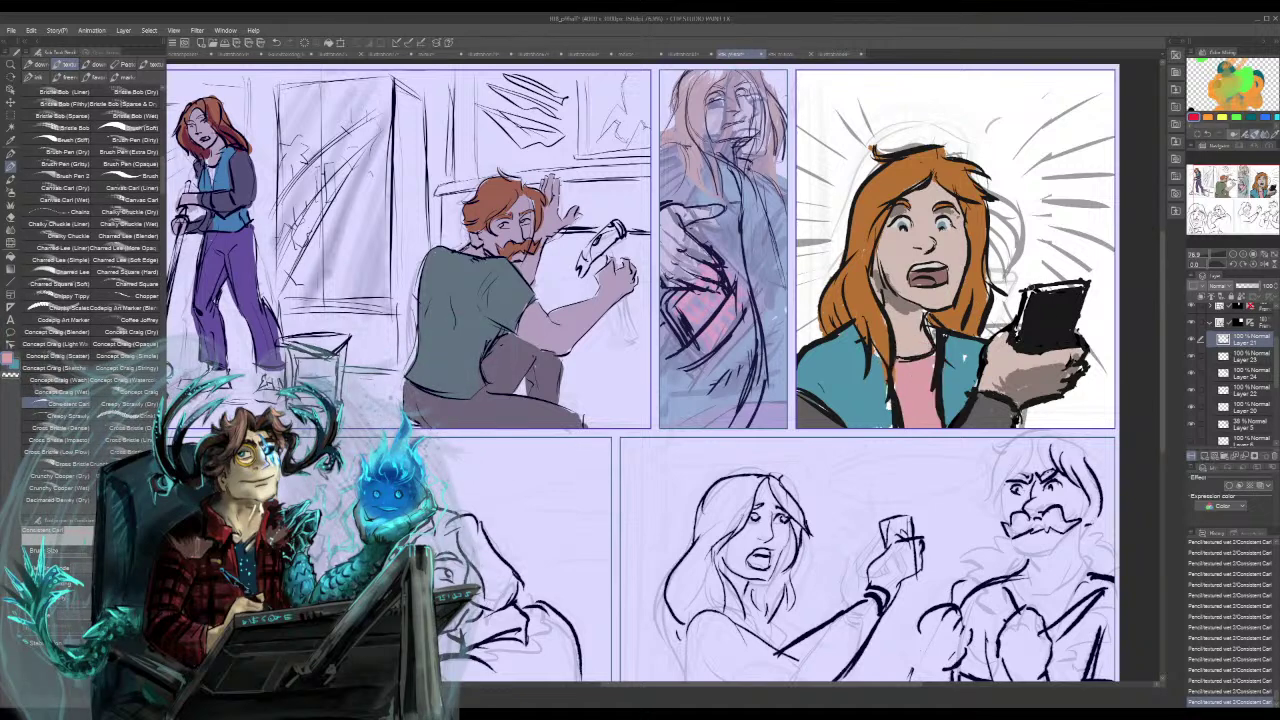
mouse_move(1074, 284)
left_mouse_down()
mouse_move(1031, 291)
mouse_move(1086, 283)
mouse_move(1028, 306)
mouse_move(1014, 350)
left_mouse_up()
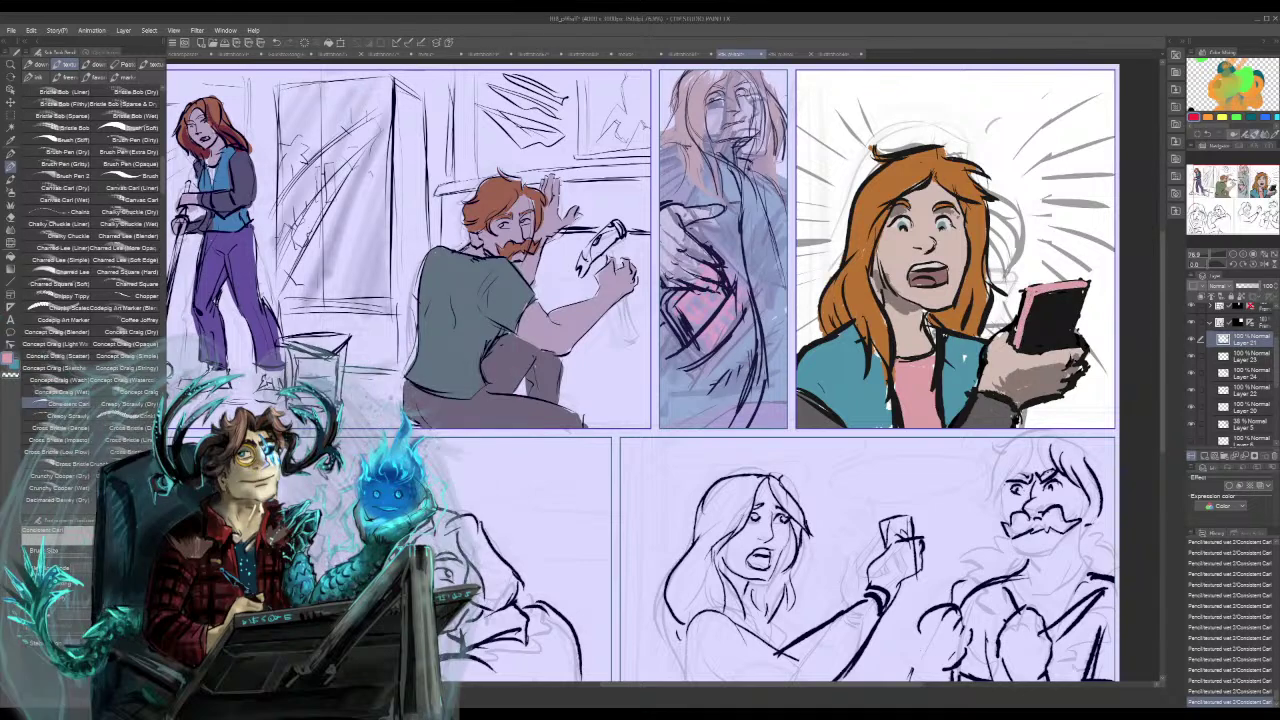
left_click_drag(1034, 302, 1022, 340)
key("ctrl+z")
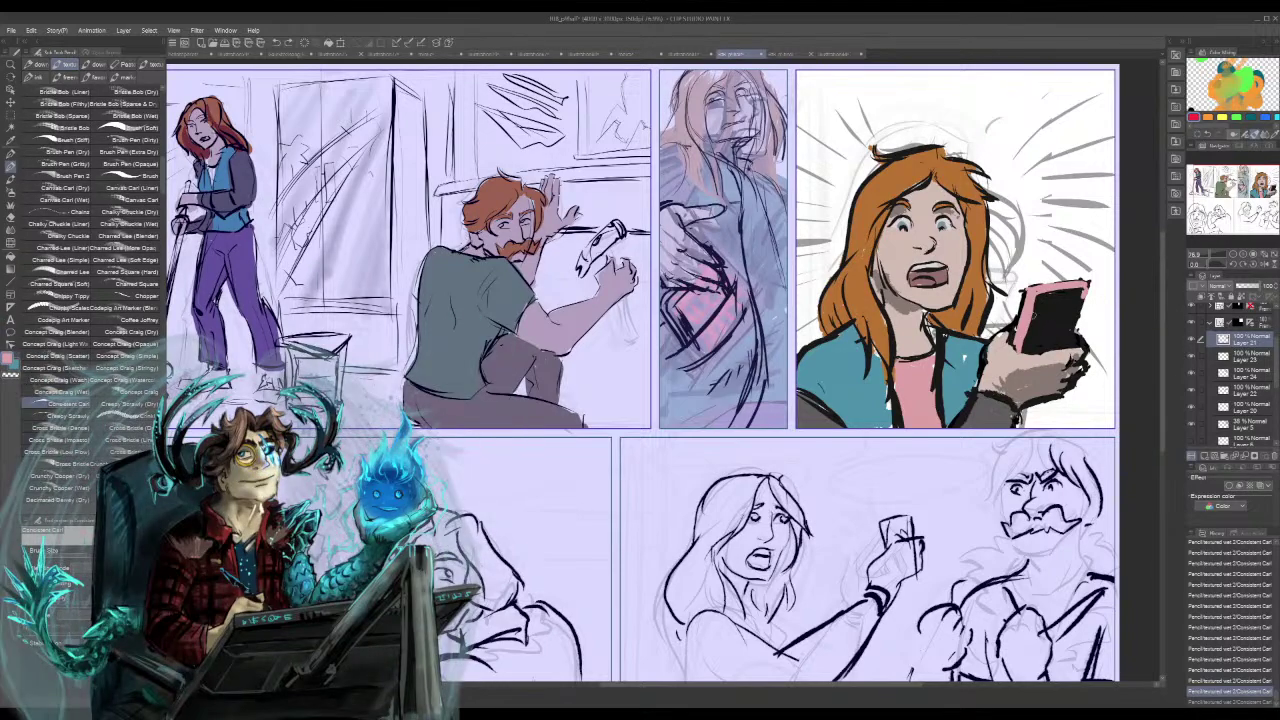
left_click(1042, 320, "alt")
mouse_move(1028, 332)
left_mouse_down()
mouse_move(1035, 308)
mouse_move(1027, 342)
left_mouse_up()
key("ctrl+z")
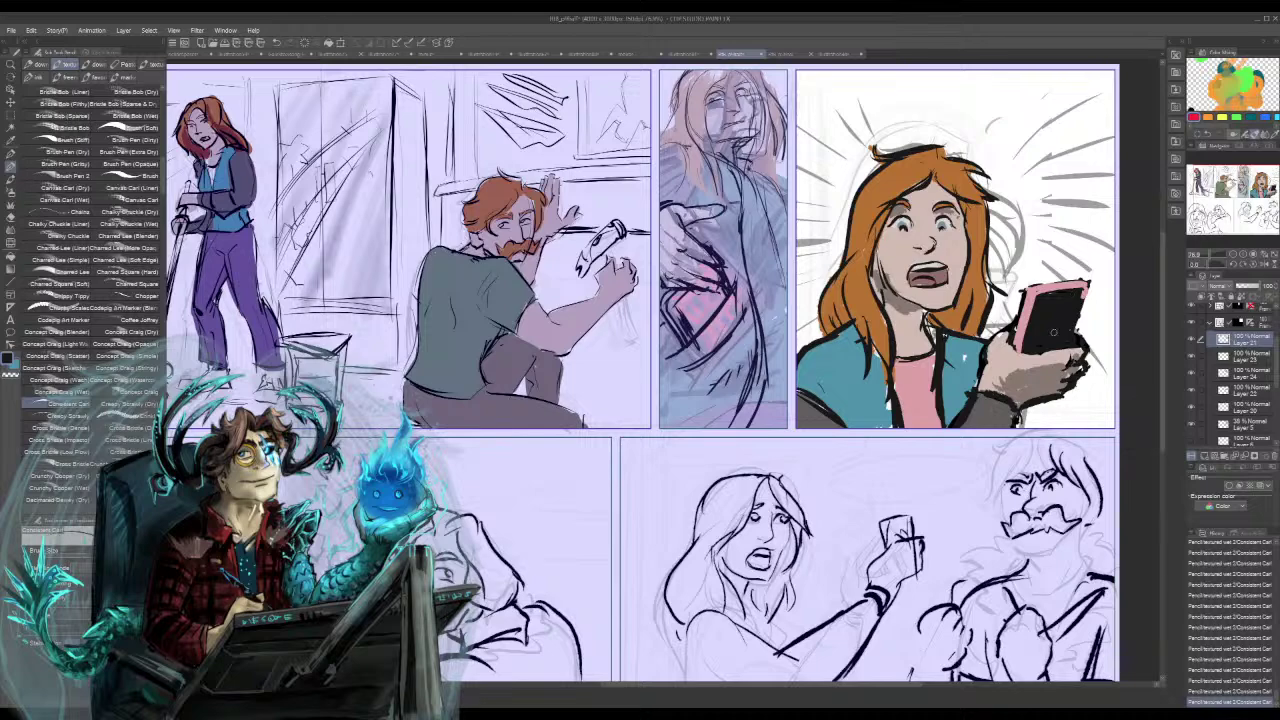
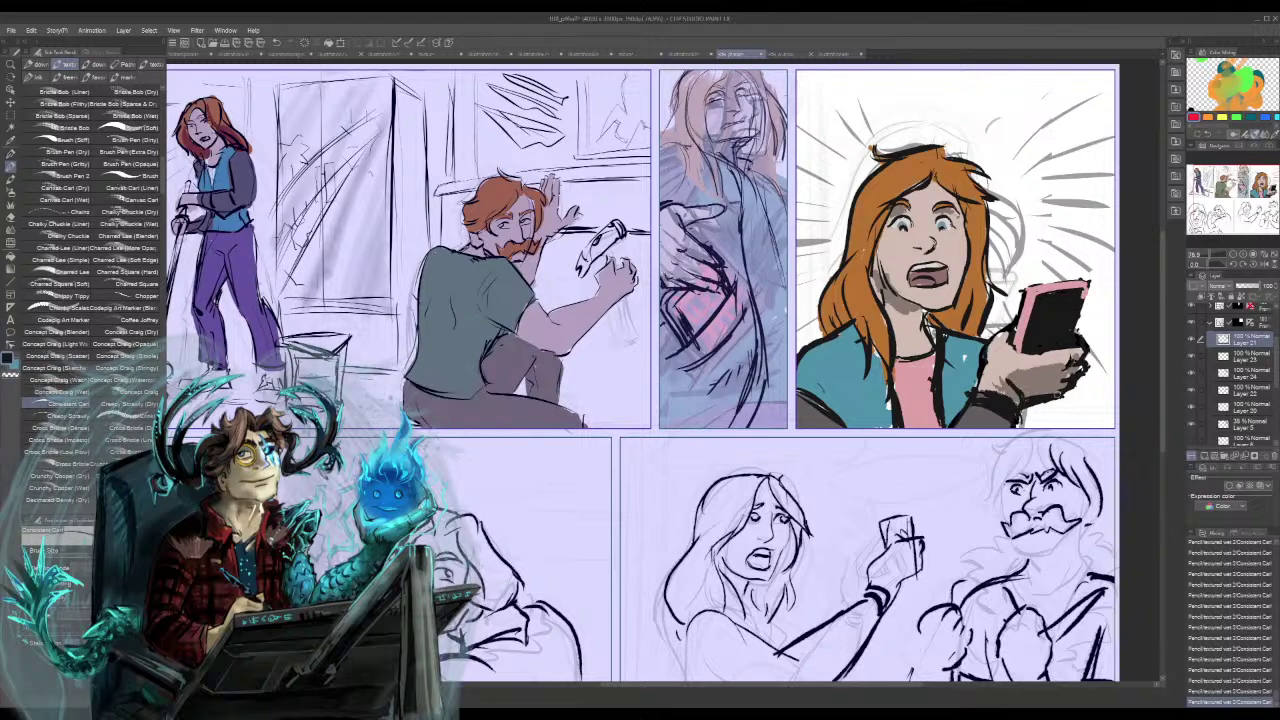
- Compare the holding hand and sleeve with and without the last two ink strokes
key("ctrl+z")
key("ctrl+z")
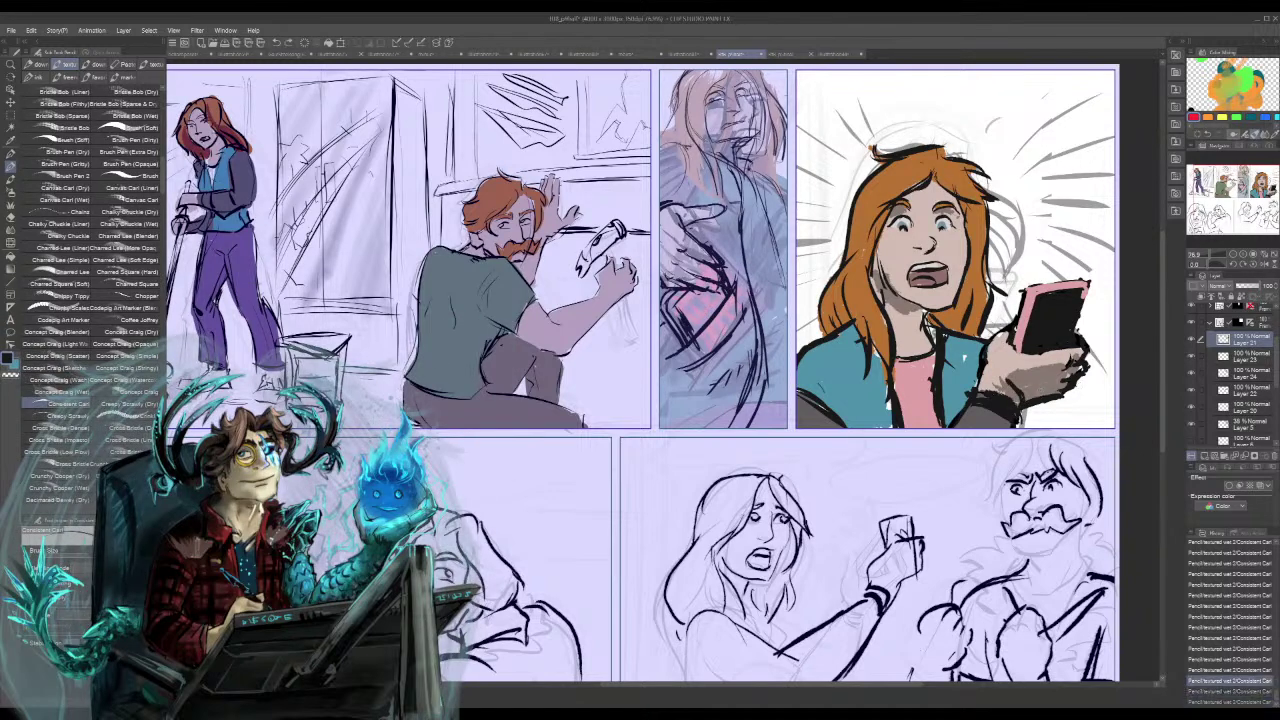
key("ctrl+y")
key("ctrl+y")
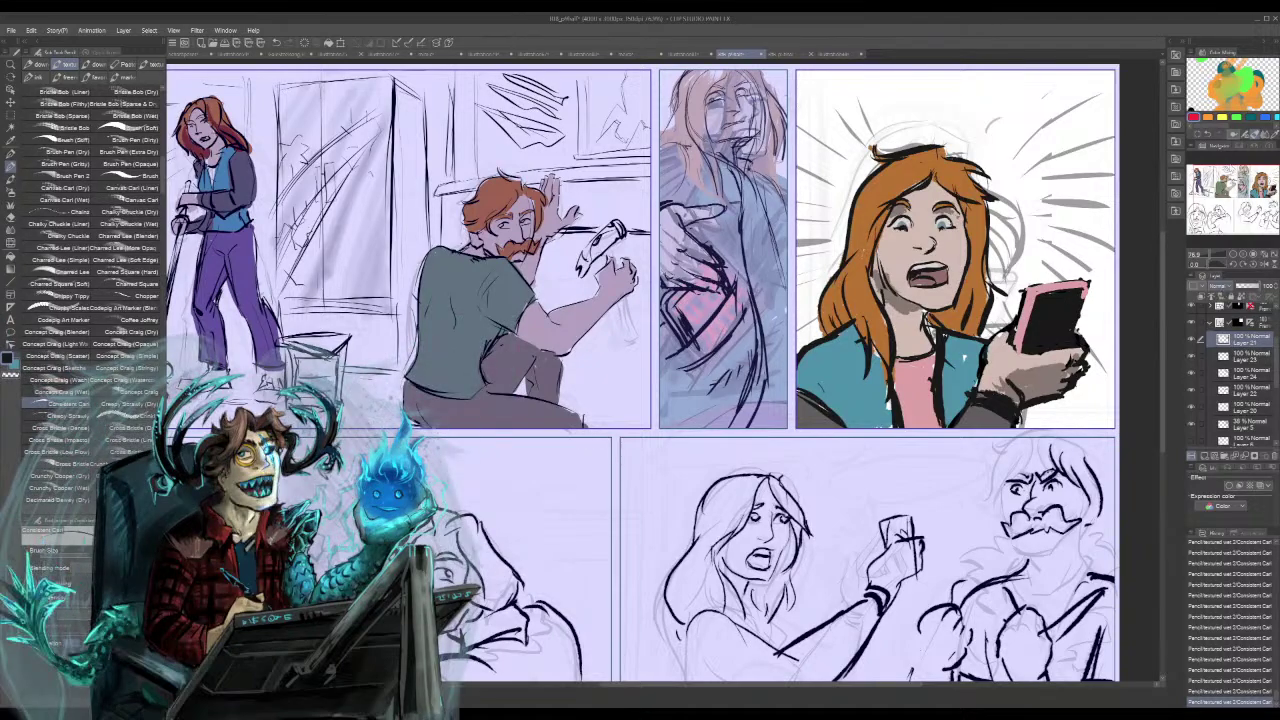
- In the panel of the woman facing the mustached man, set the sketch layer's opacity to 20% and add a new raster layer above it
left_click_drag(640, 340, 688, 377)
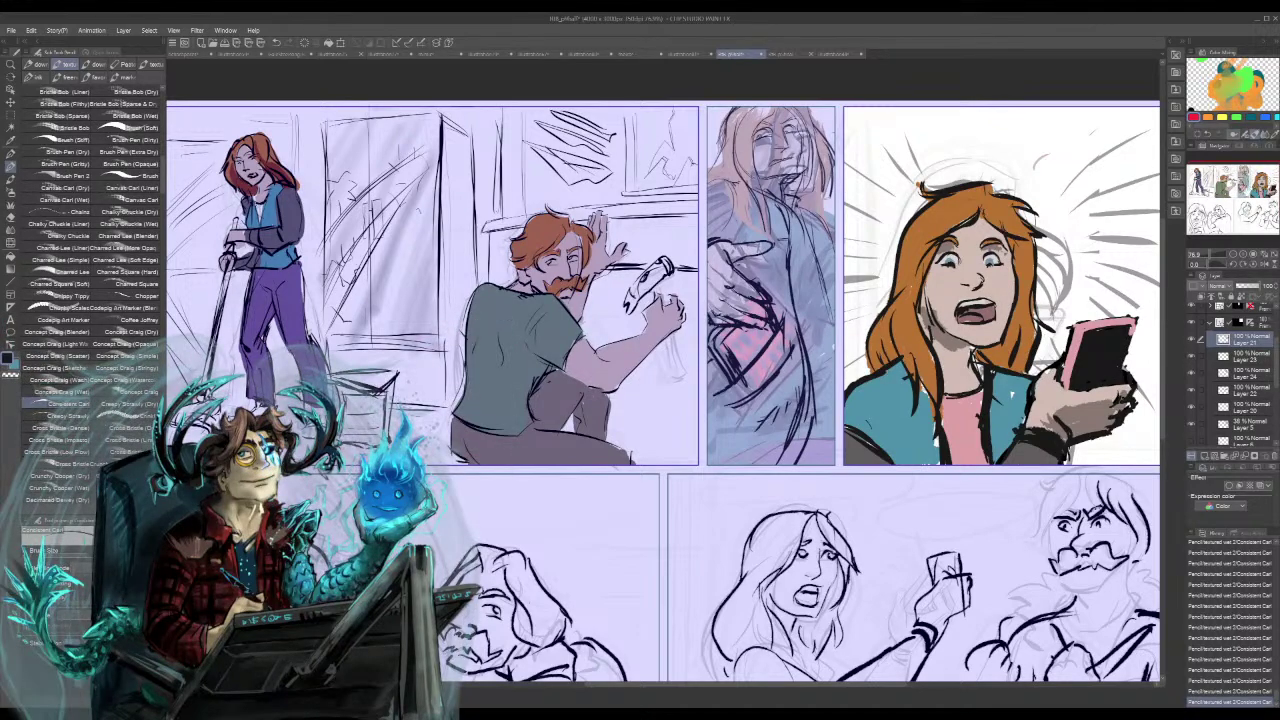
left_click(1239, 199)
mouse_move(1238, 197)
left_mouse_down()
mouse_move(1231, 213)
mouse_move(1254, 210)
left_mouse_up()
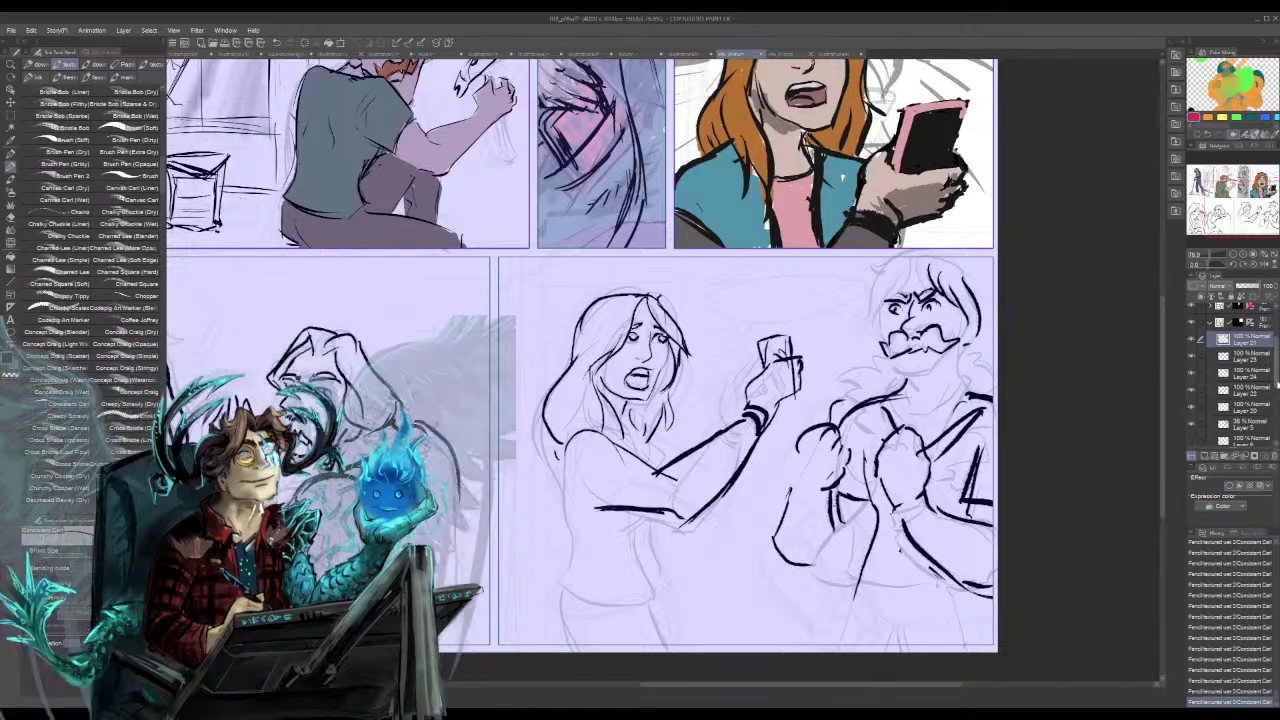
left_click_drag(1277, 385, 1277, 378)
left_click(1210, 344)
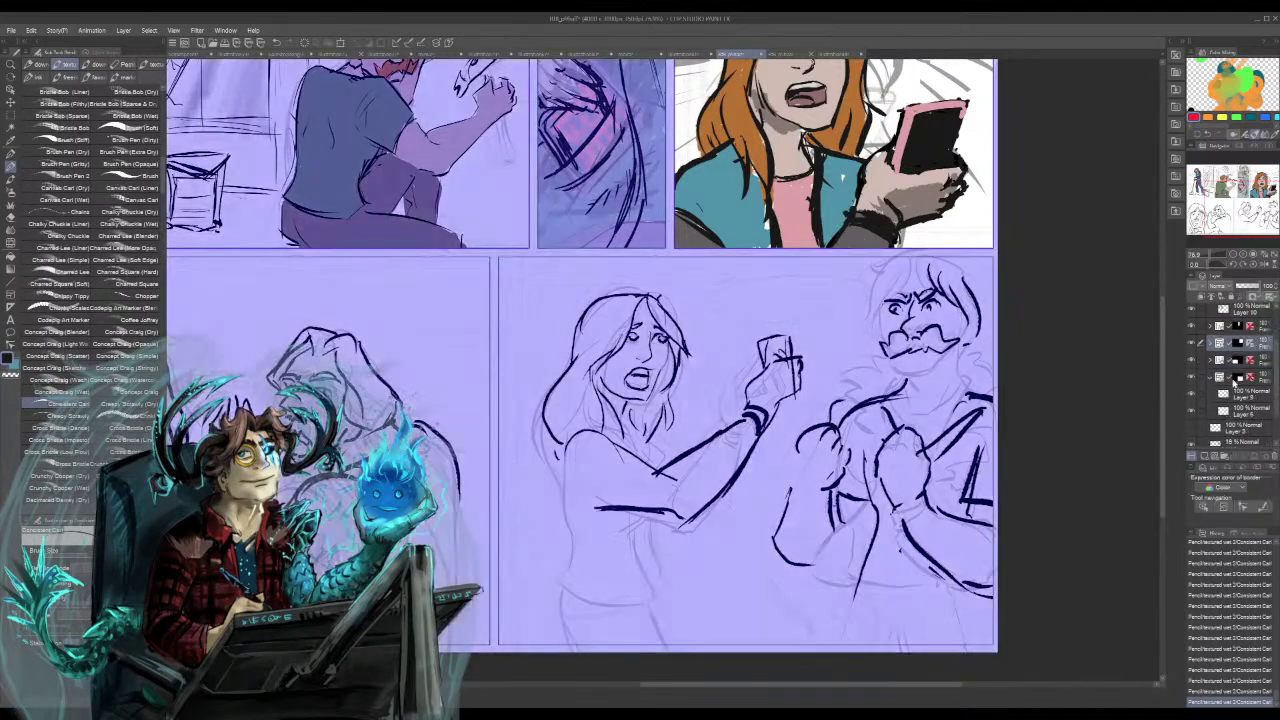
left_click(1256, 380)
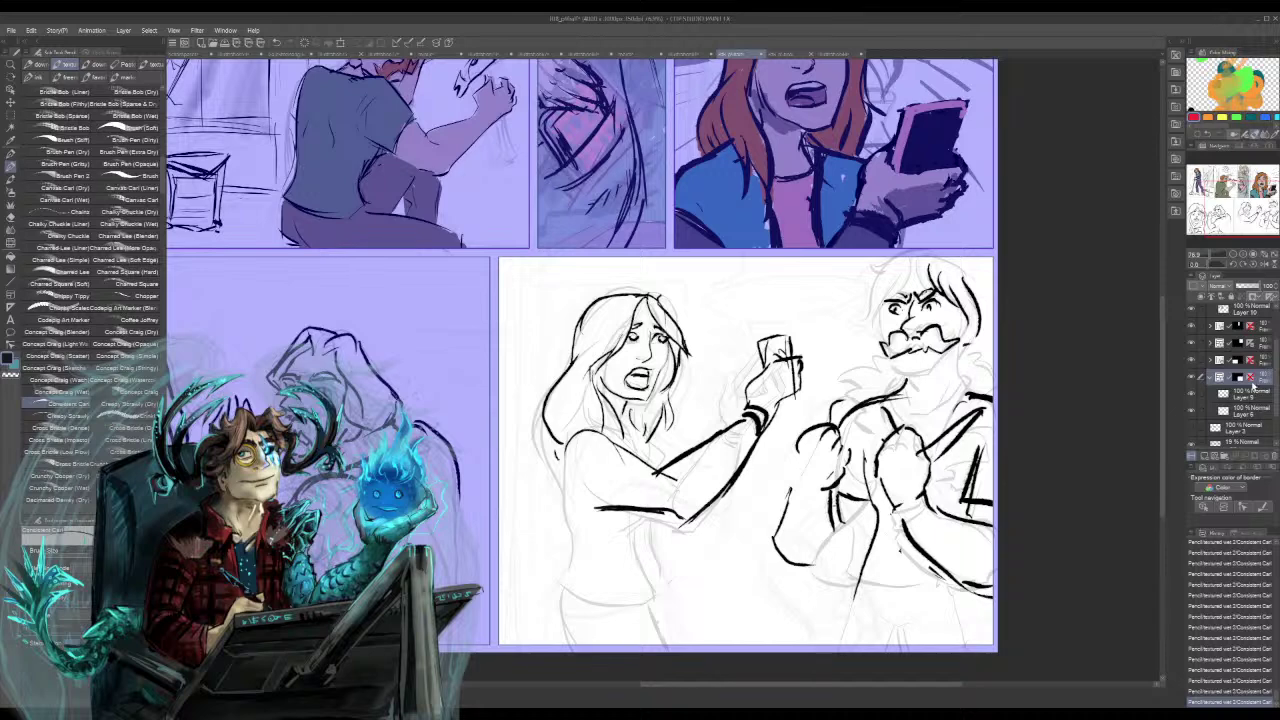
left_click(1252, 398)
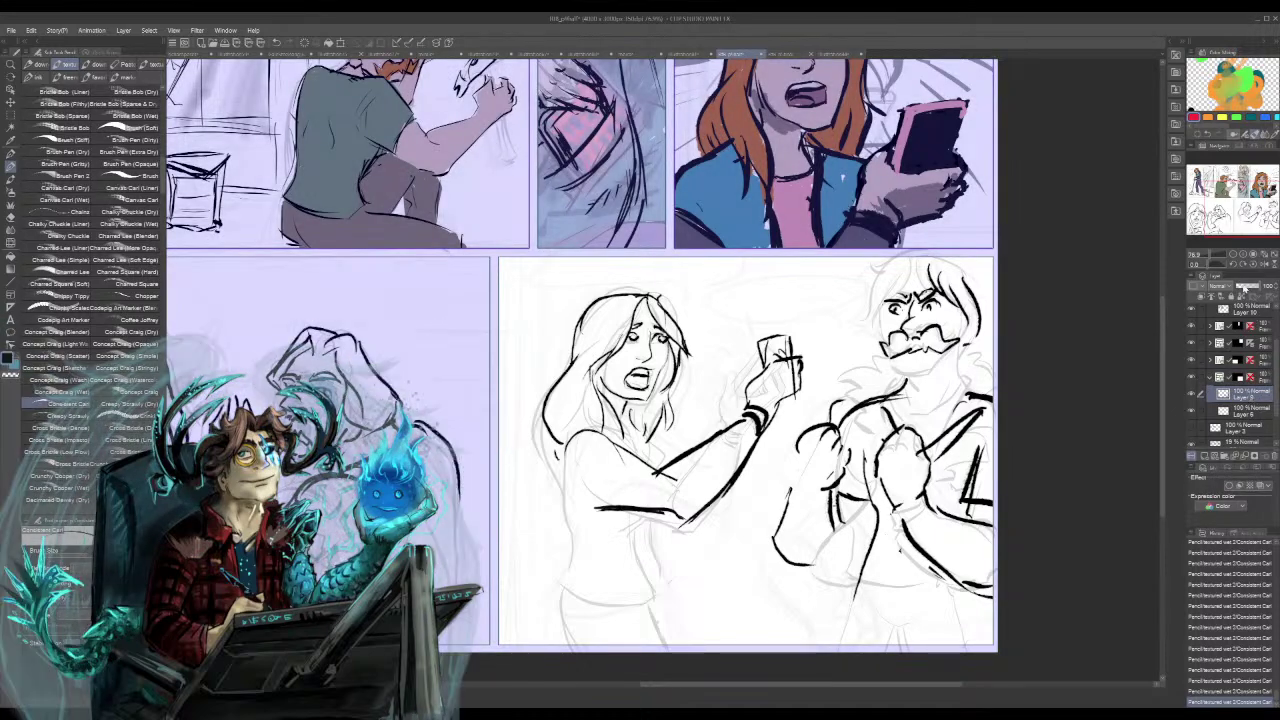
left_click_drag(1246, 288, 1241, 290)
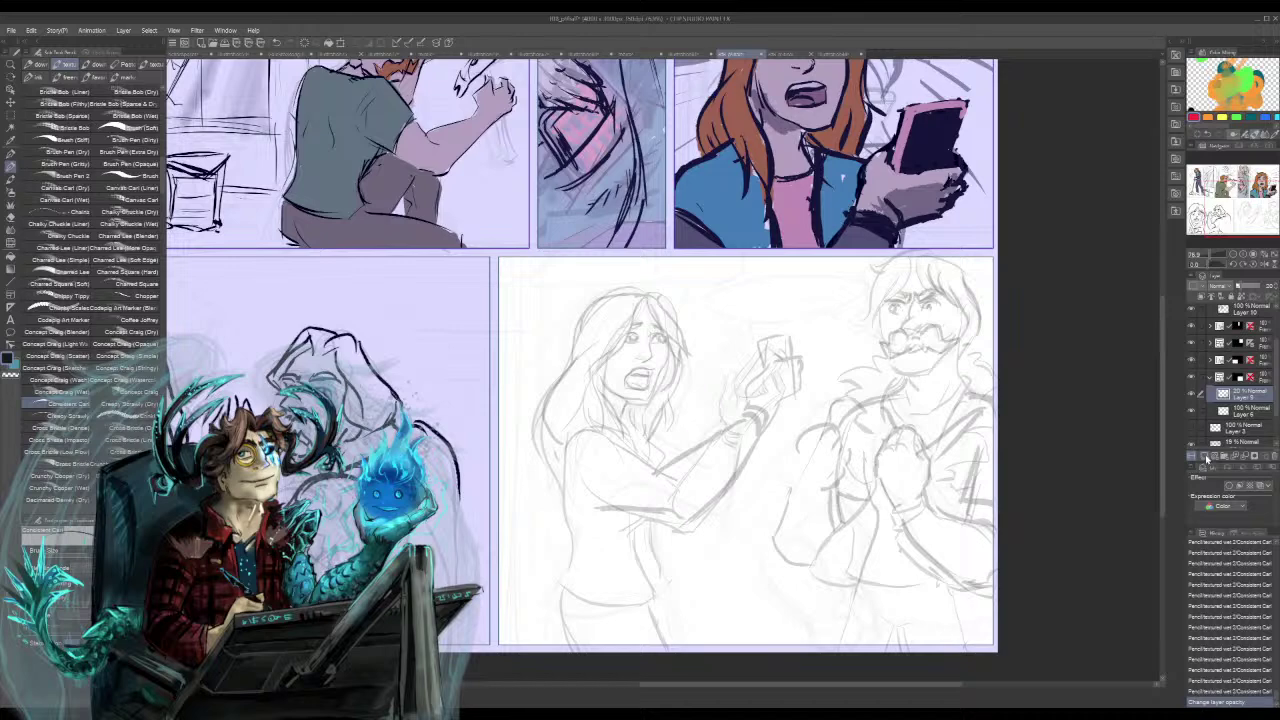
left_click(1206, 456)
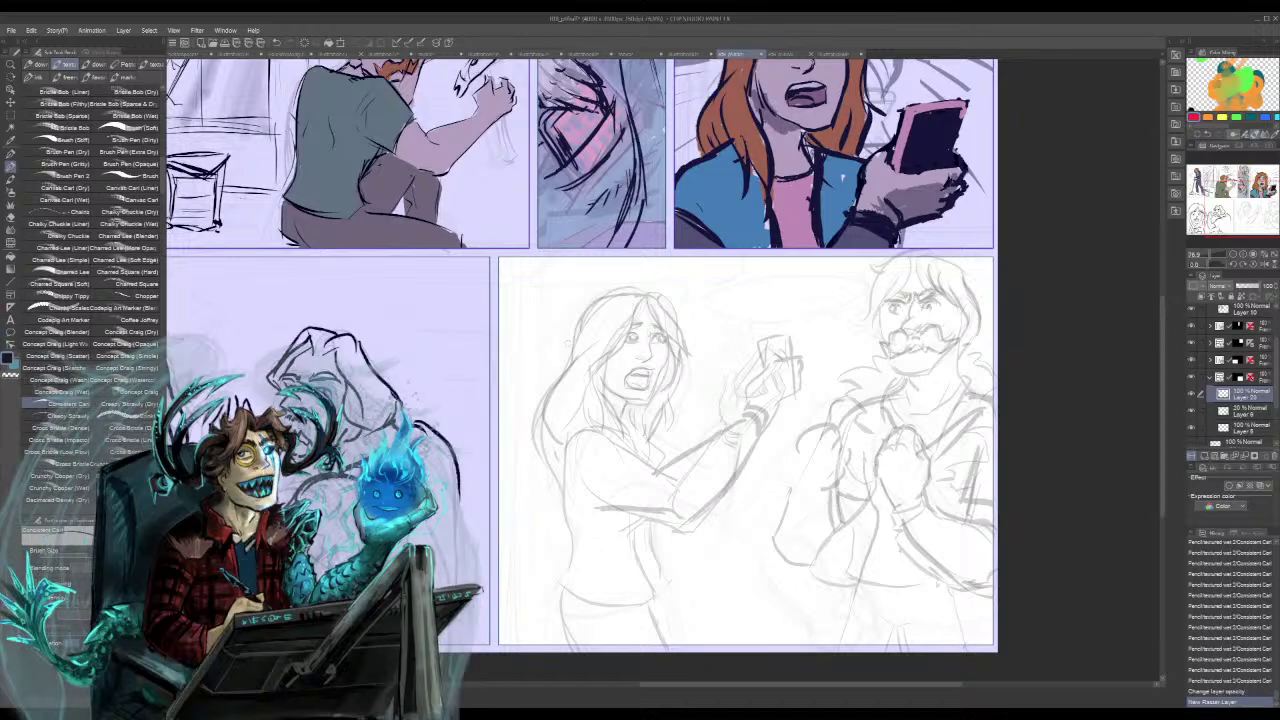
- Rough in a woman's head as a narrow oval with neck, shoulders and upper body, overlapping the faded sketched woman
mouse_move(606, 289)
left_mouse_down()
mouse_move(600, 362)
mouse_move(612, 352)
left_mouse_up()
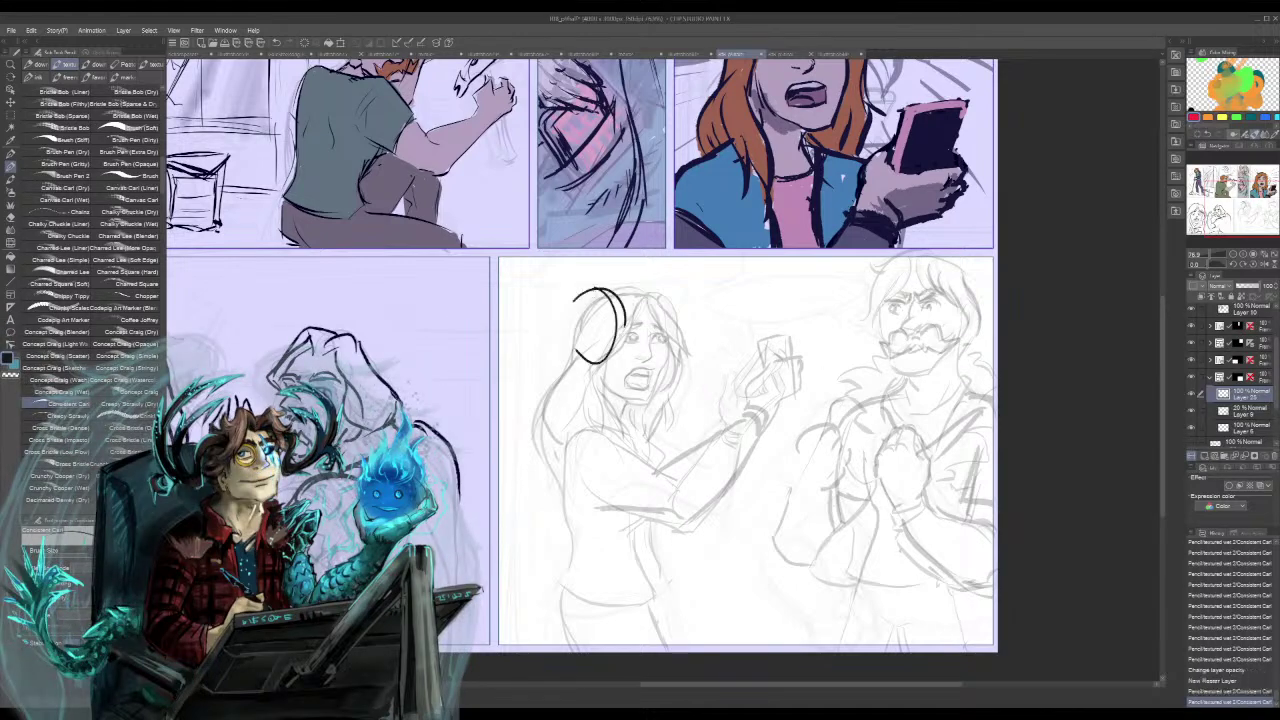
left_click_drag(574, 298, 584, 366)
mouse_move(612, 302)
left_mouse_down()
mouse_move(582, 364)
mouse_move(646, 410)
left_mouse_up()
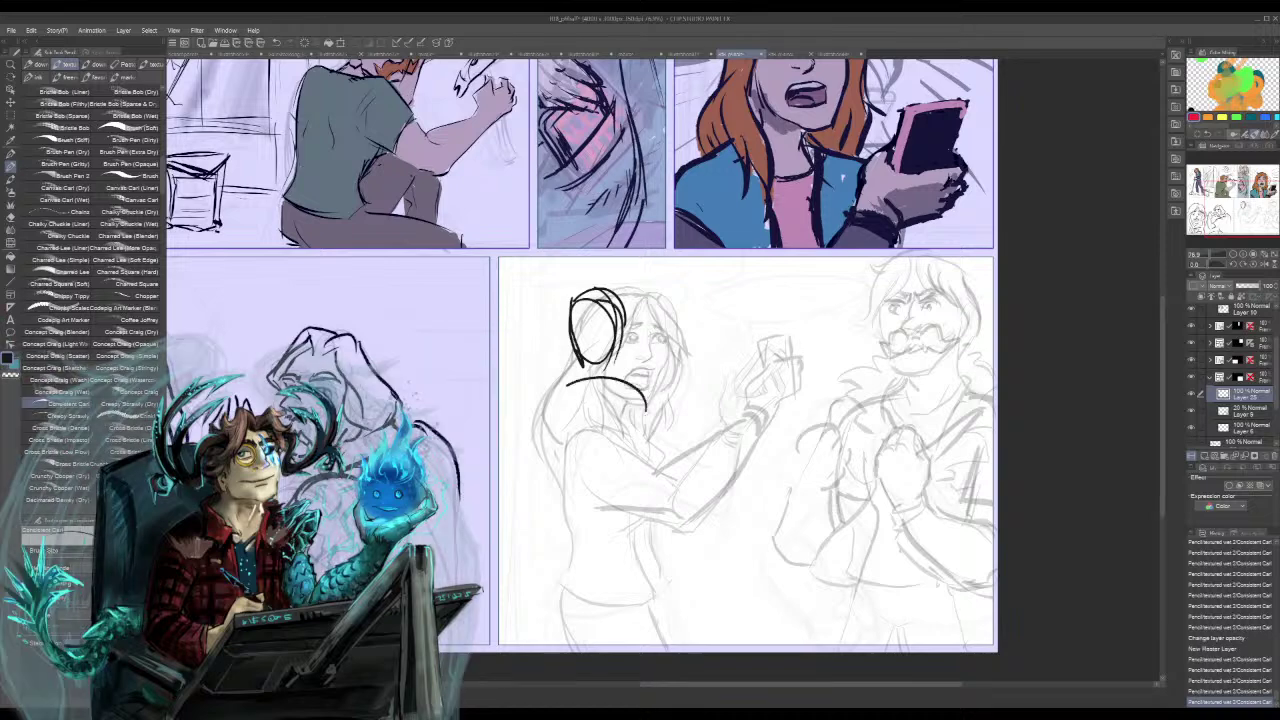
mouse_move(557, 388)
left_mouse_down()
mouse_move(623, 397)
mouse_move(542, 446)
left_mouse_up()
left_click_drag(619, 410, 643, 468)
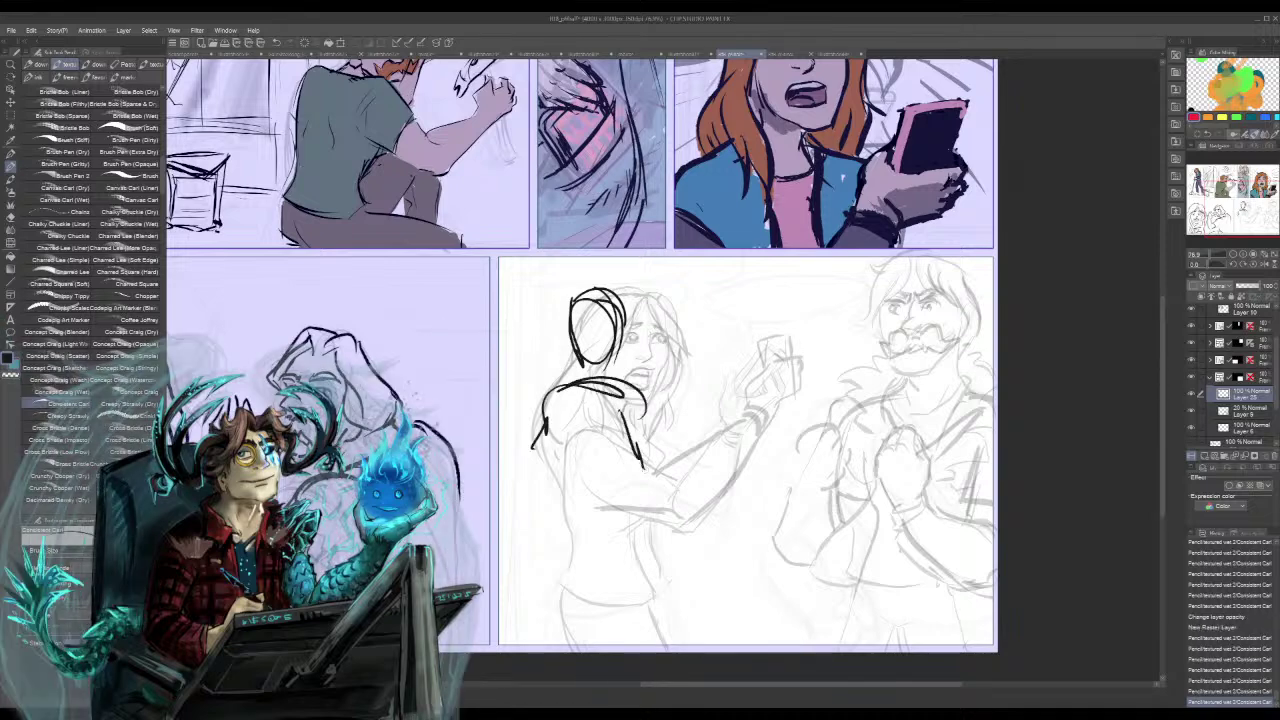
left_click_drag(544, 458, 551, 520)
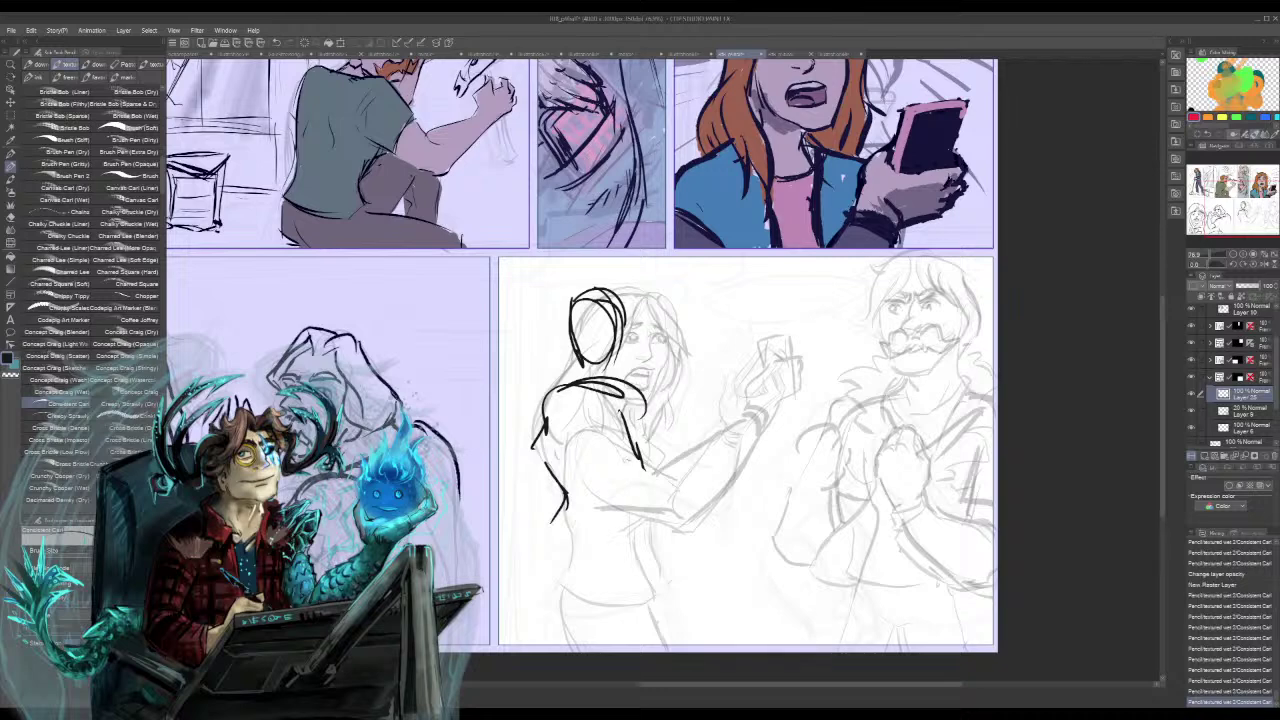
- Rough in the figure's waist, hips and outer leg lines down to the panel's lower border, with cross lines at waist and hip
mouse_move(622, 470)
left_mouse_down()
mouse_move(656, 581)
mouse_move(652, 616)
left_mouse_up()
left_click_drag(552, 526, 540, 592)
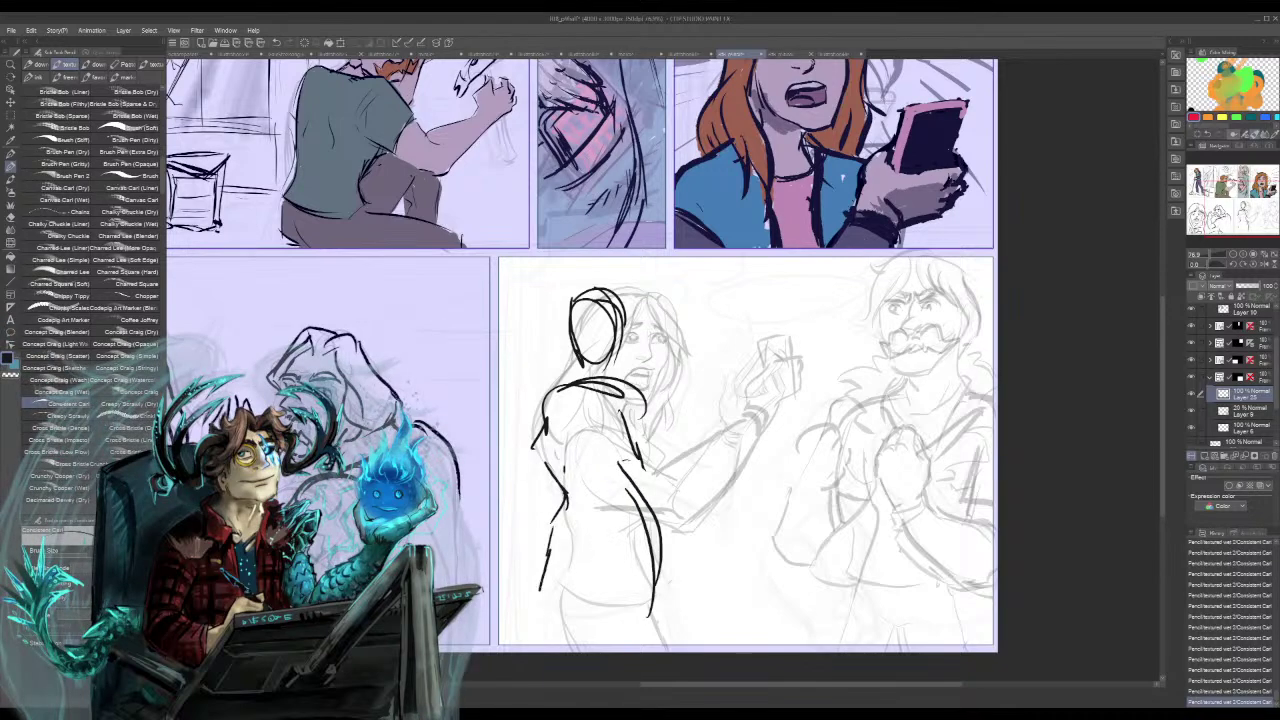
left_click_drag(568, 476, 536, 606)
left_click_drag(548, 548, 531, 634)
left_click_drag(570, 474, 544, 564)
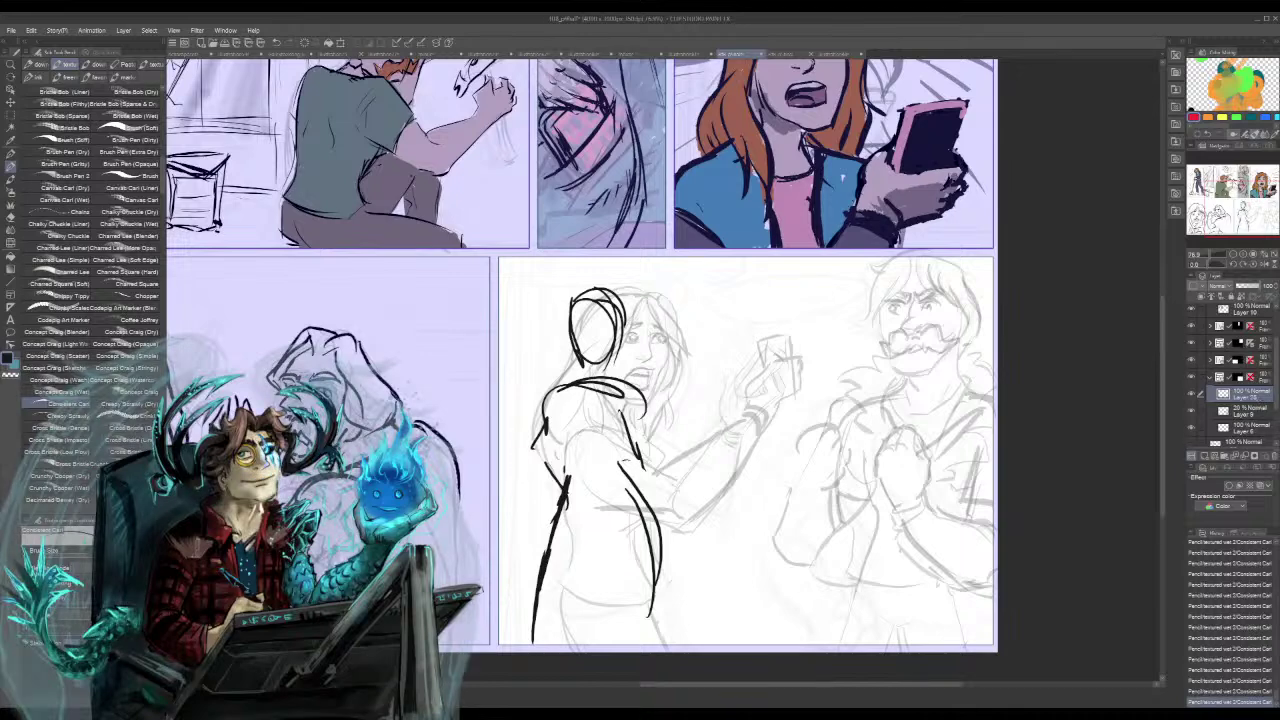
left_click_drag(660, 480, 656, 414)
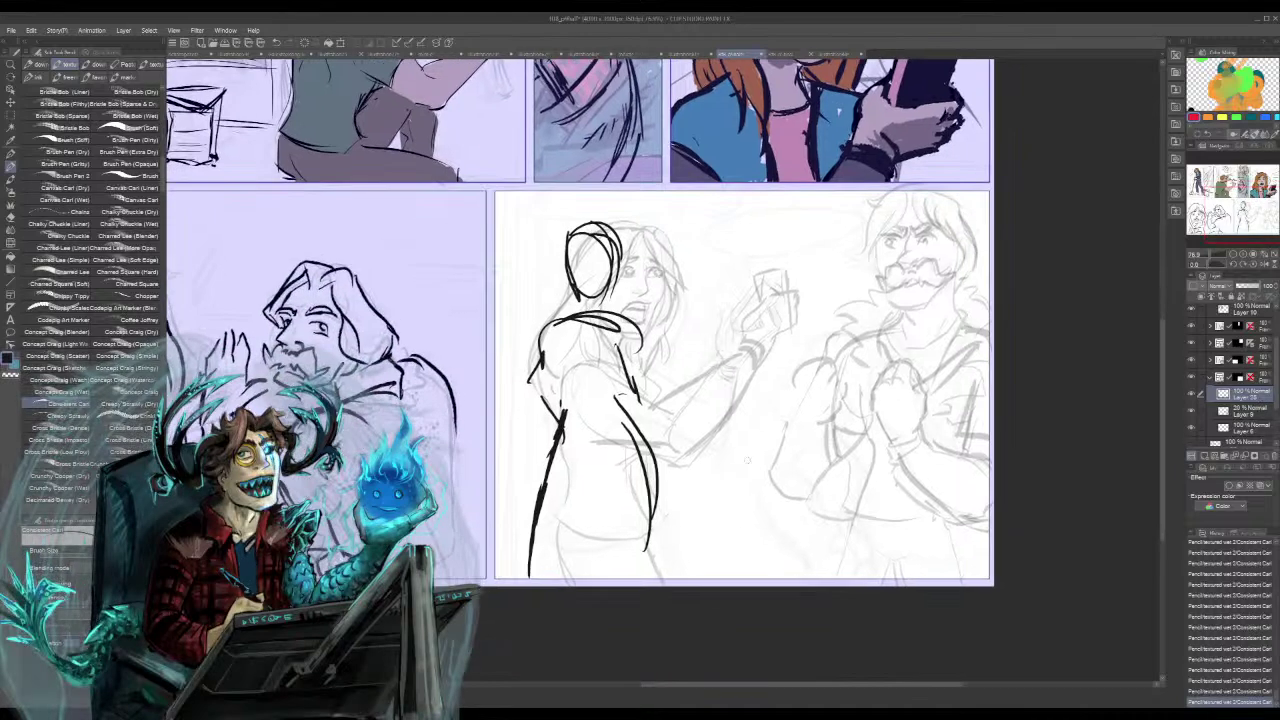
left_click_drag(652, 495, 646, 575)
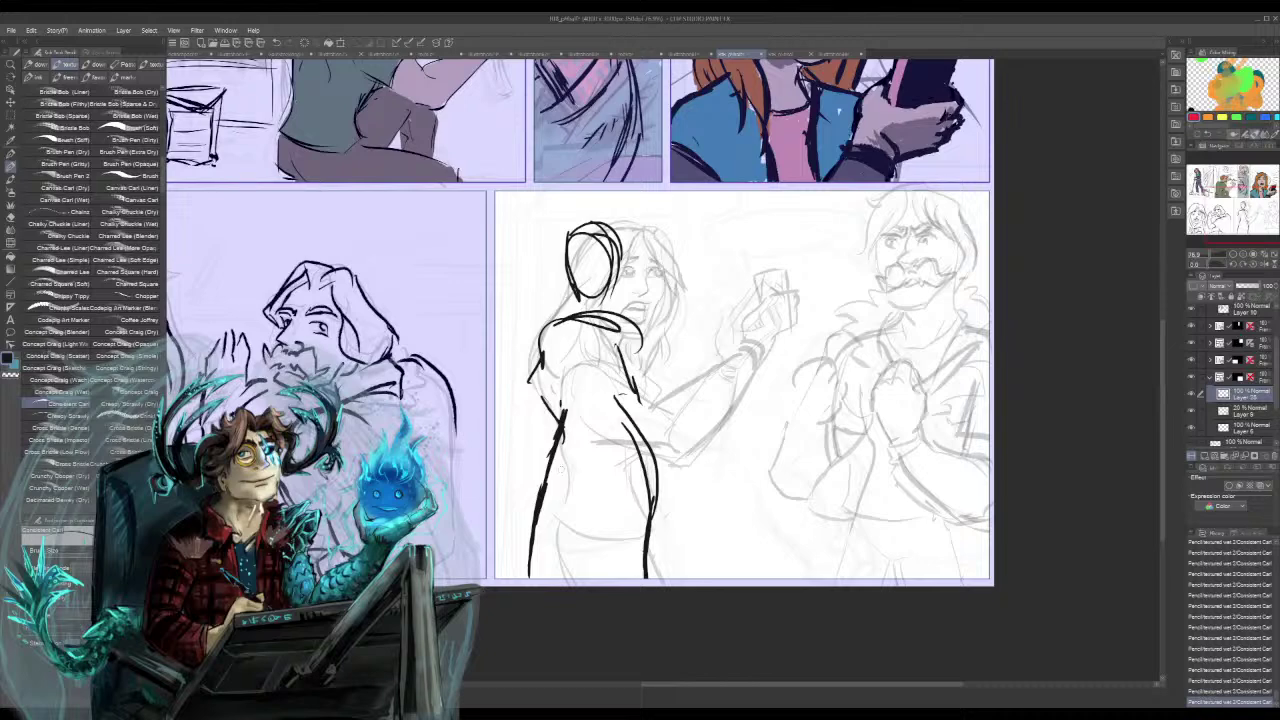
left_click_drag(563, 471, 625, 478)
left_click_drag(564, 426, 634, 414)
- Add an arm line at the figure's shoulder and rough in a raised rectangular phone in front of her
left_click_drag(637, 340, 642, 355)
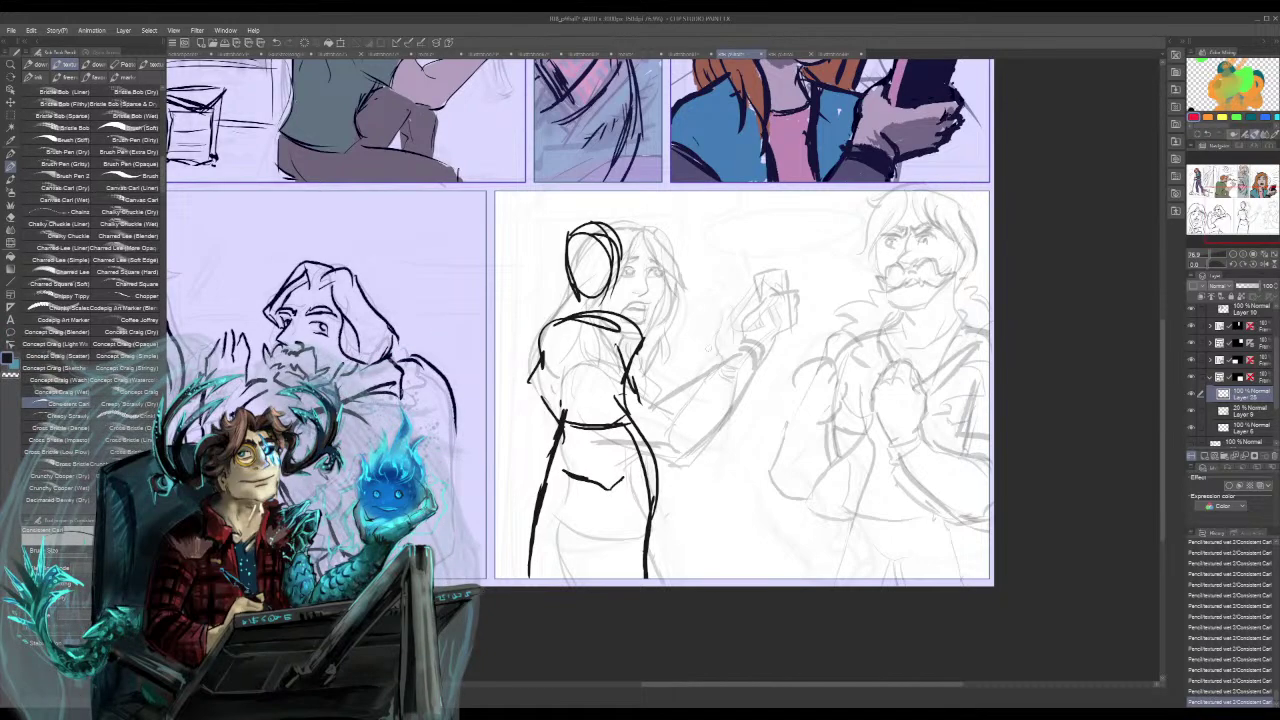
mouse_move(714, 318)
left_mouse_down()
mouse_move(710, 288)
mouse_move(680, 338)
left_mouse_up()
mouse_move(704, 292)
left_mouse_down()
mouse_move(712, 340)
mouse_move(678, 336)
left_mouse_up()
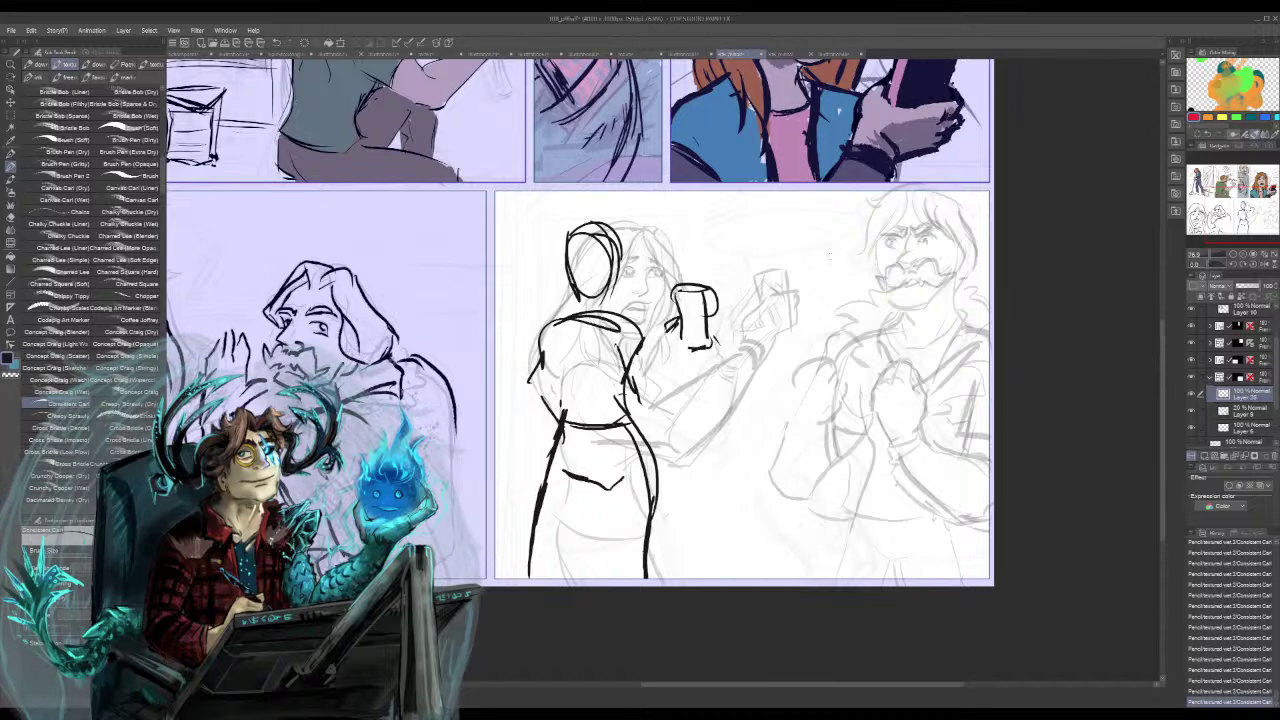
left_click_drag(830, 218, 828, 256)
left_click_drag(845, 194, 857, 208)
left_click_drag(838, 285, 878, 262)
key("ctrl+z")
key("ctrl+z")
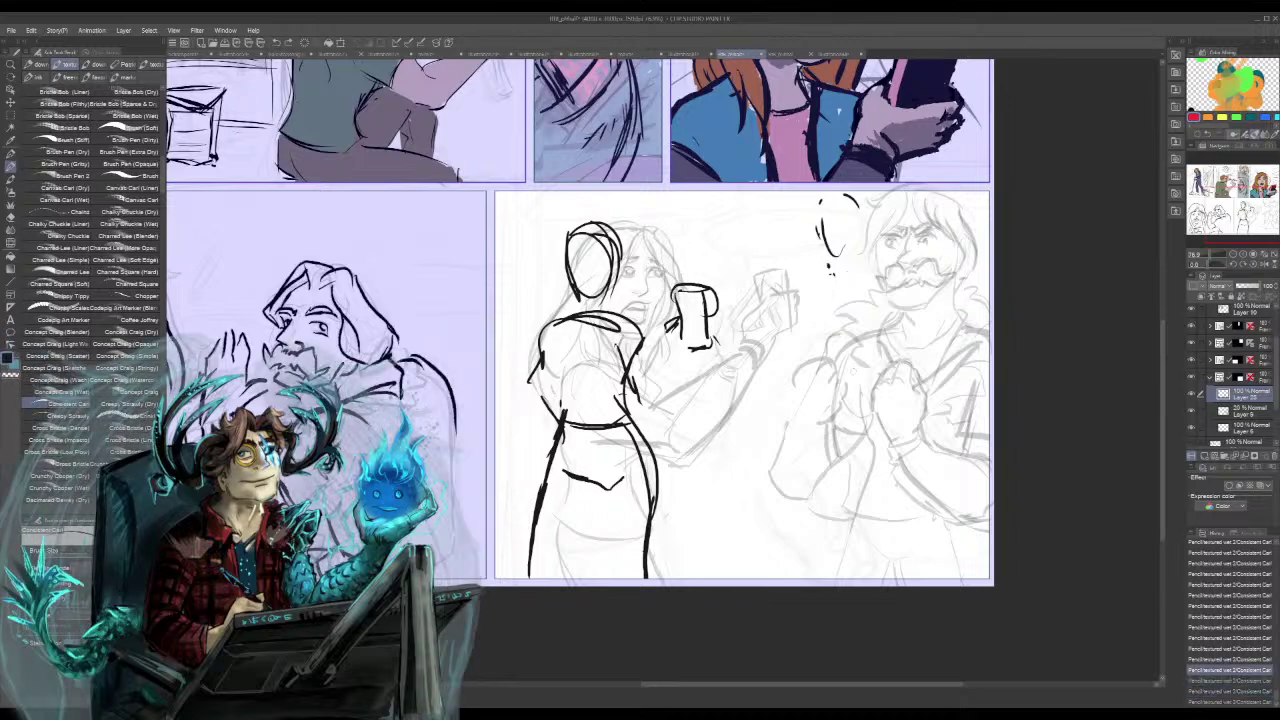
key("ctrl+z")
key("ctrl+z")
key("ctrl+z")
key("ctrl+z")
key("ctrl+z")
key("ctrl+z")
key("ctrl+z")
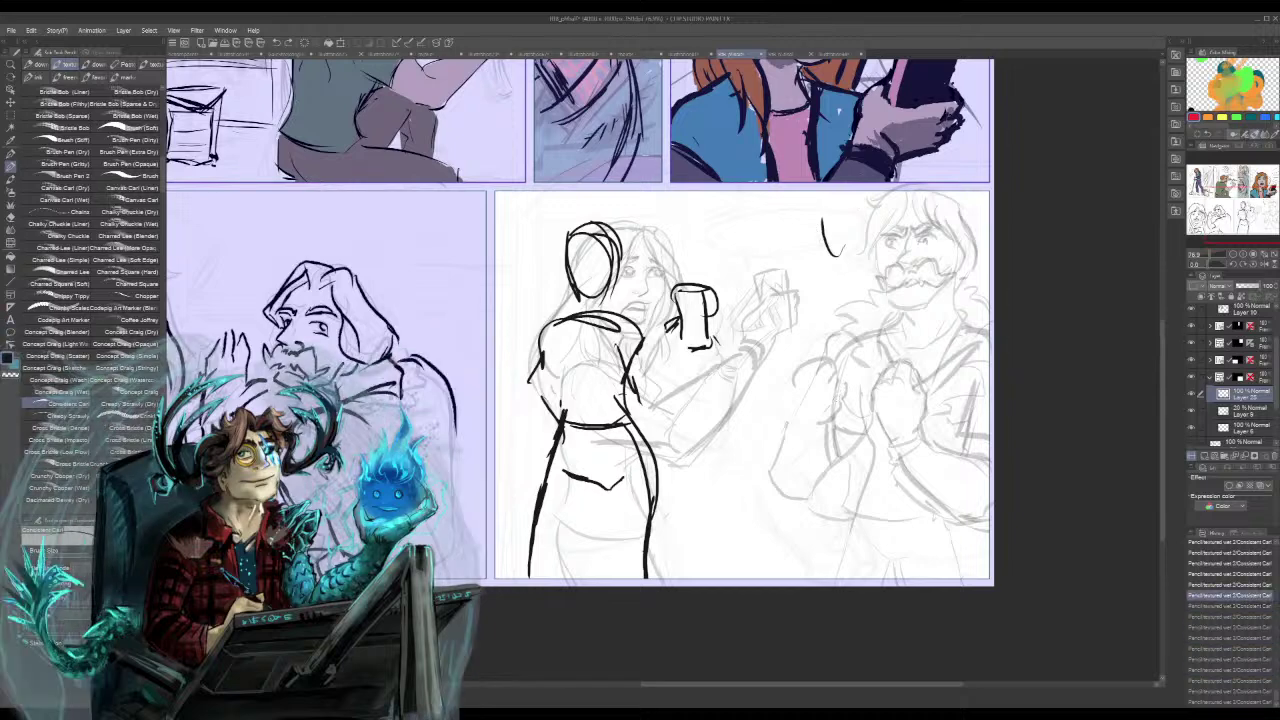
- Rough in the larger facing figure with face-side and jaw lines, a broad shoulder arc, a bent arm and torso lines
mouse_move(799, 208)
left_mouse_down()
mouse_move(814, 278)
mouse_move(805, 258)
mouse_move(869, 250)
left_mouse_up()
left_click_drag(752, 370, 880, 366)
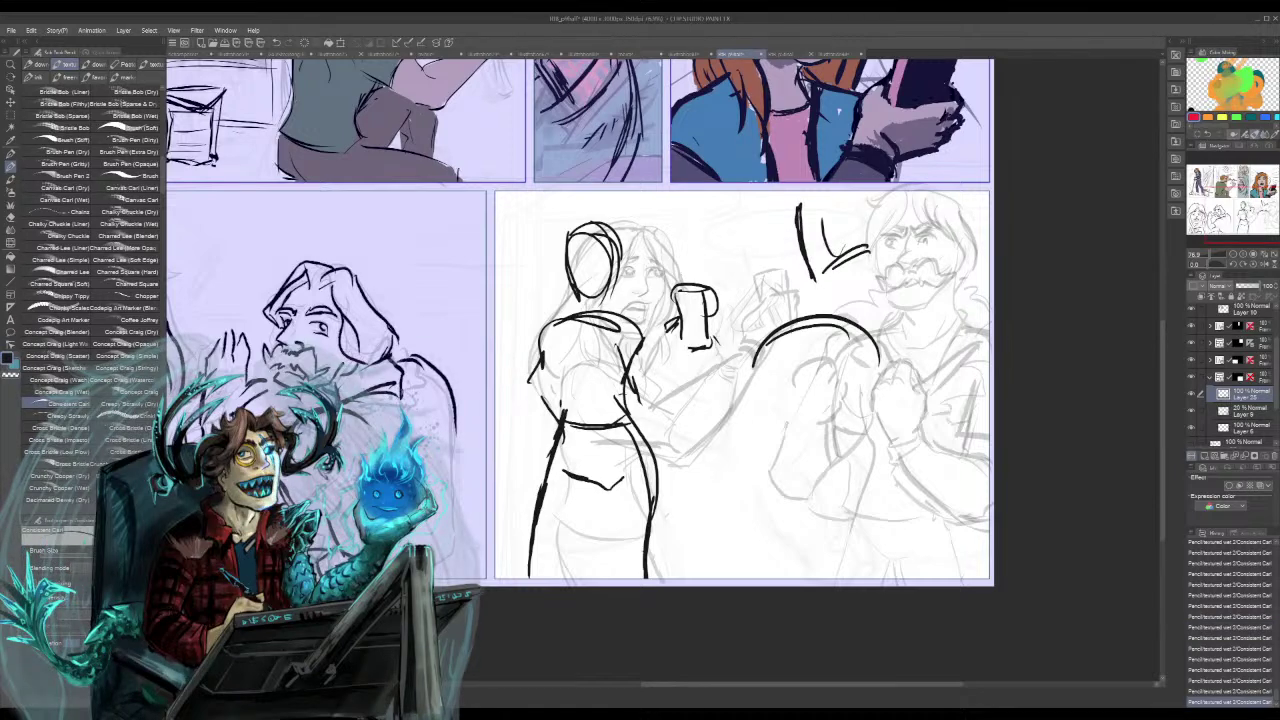
mouse_move(713, 551)
left_mouse_down()
mouse_move(803, 382)
mouse_move(776, 358)
left_mouse_up()
left_click_drag(746, 548, 862, 408)
left_click_drag(756, 532, 864, 406)
mouse_move(796, 488)
left_mouse_down()
mouse_move(762, 526)
mouse_move(814, 526)
left_mouse_up()
mouse_move(804, 518)
left_mouse_down()
mouse_move(818, 536)
mouse_move(805, 578)
left_mouse_up()
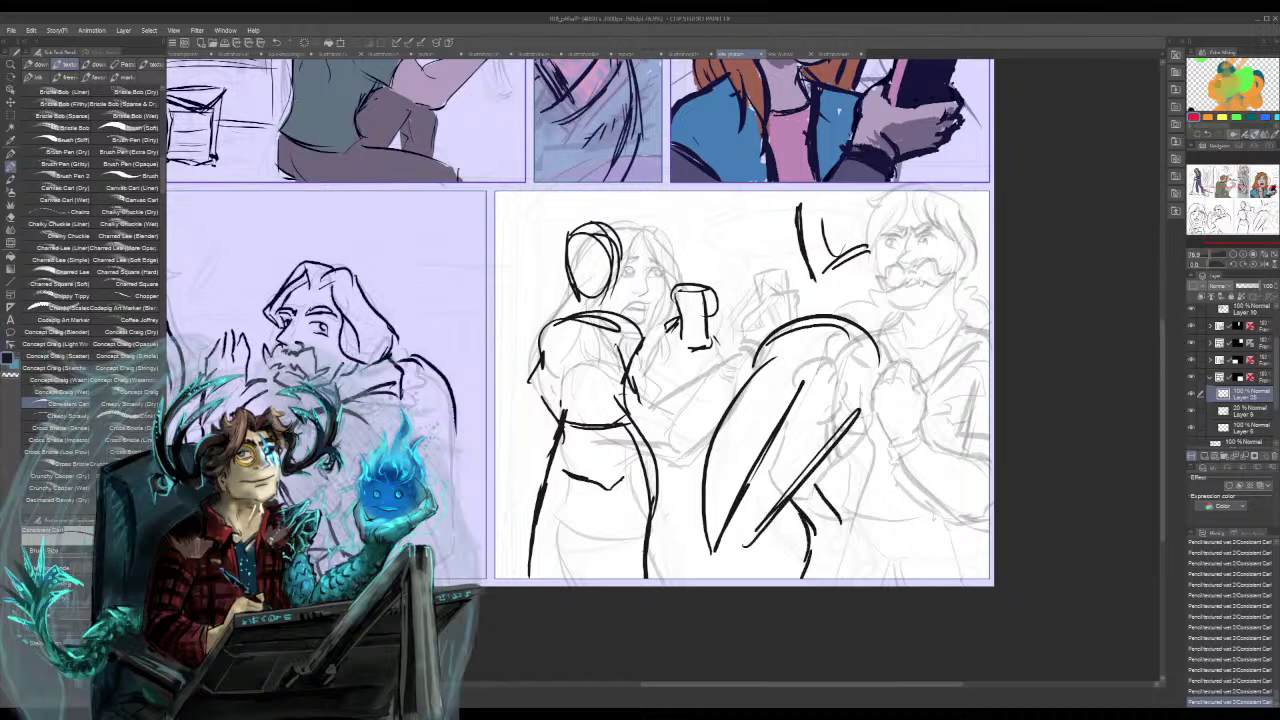
left_click_drag(916, 372, 900, 488)
left_click_drag(955, 420, 960, 476)
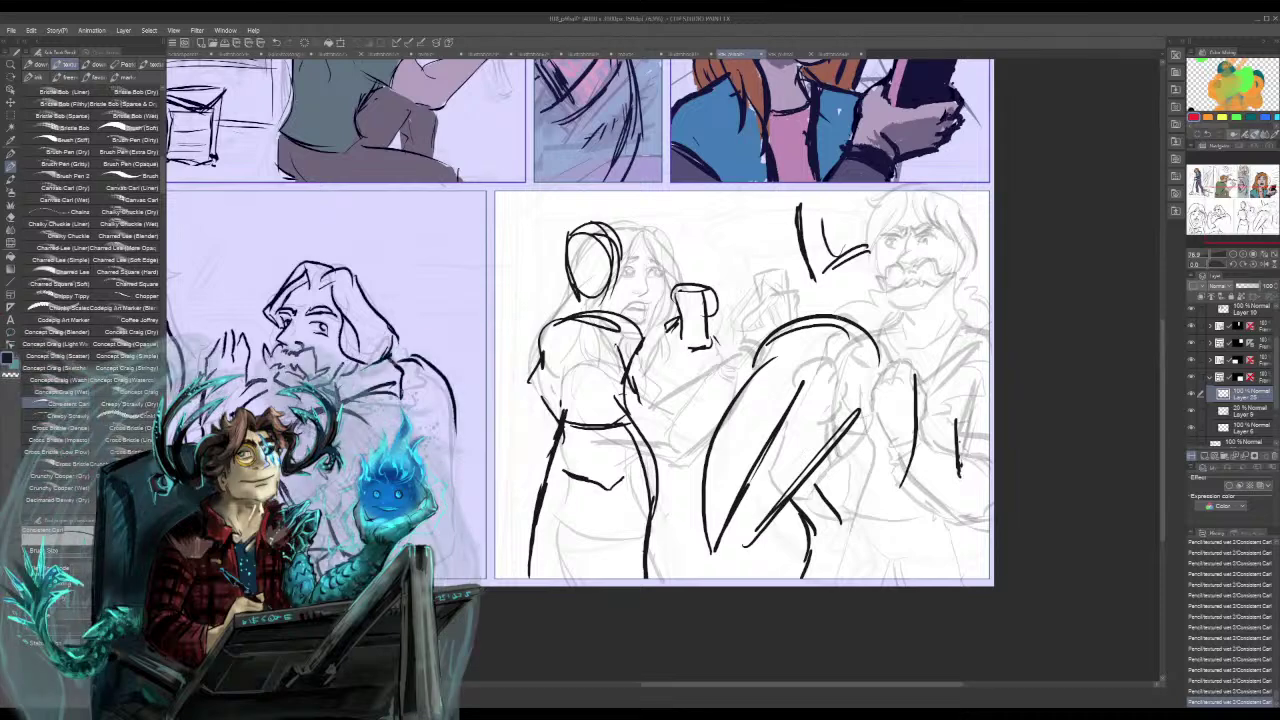
- Add the larger figure's collar, neck and jagged face edge, and rough in curved outlines around the sketched man's face
left_click_drag(868, 327, 954, 319)
left_click_drag(836, 308, 945, 315)
mouse_move(841, 193)
left_mouse_down()
mouse_move(874, 284)
mouse_move(895, 283)
left_mouse_up()
left_click_drag(881, 265, 916, 276)
mouse_move(914, 282)
left_mouse_down()
mouse_move(935, 248)
mouse_move(927, 272)
left_mouse_up()
mouse_move(935, 199)
left_mouse_down()
mouse_move(934, 262)
mouse_move(923, 244)
left_mouse_up()
left_click_drag(952, 199, 925, 242)
left_click_drag(840, 202, 846, 221)
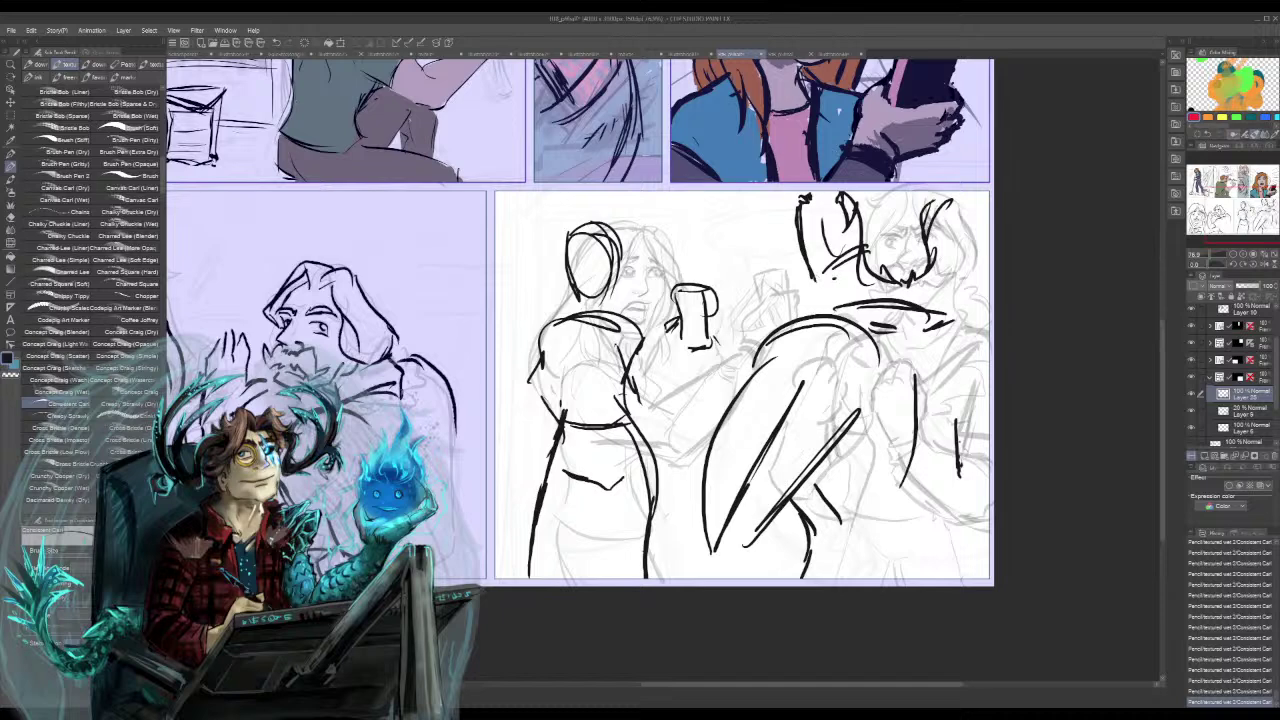
mouse_move(815, 279)
left_mouse_down()
mouse_move(836, 280)
mouse_move(837, 306)
left_mouse_up()
mouse_move(796, 241)
left_mouse_down()
mouse_move(810, 229)
mouse_move(797, 241)
mouse_move(795, 210)
mouse_move(790, 230)
left_mouse_up()
mouse_move(798, 262)
left_mouse_down()
mouse_move(800, 284)
mouse_move(836, 280)
mouse_move(812, 320)
left_mouse_up()
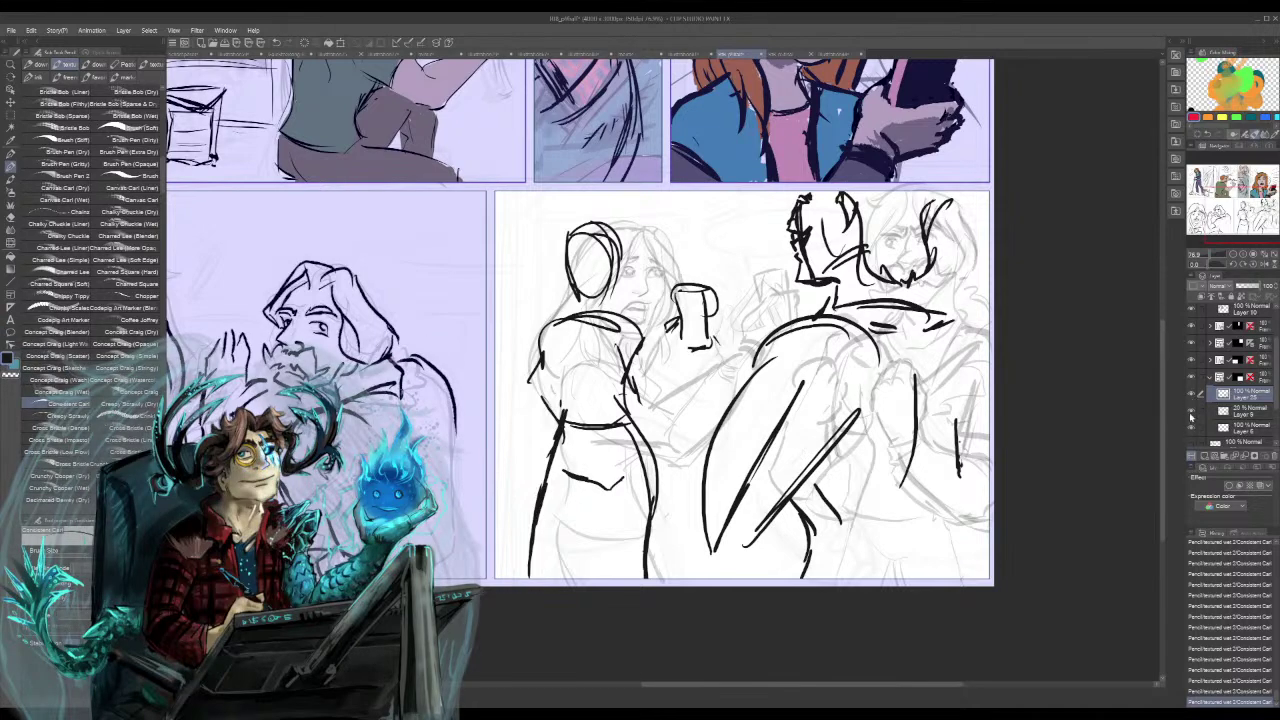
- Hide the rough composition layer and add a new raster layer above it for another version
left_click(1192, 395)
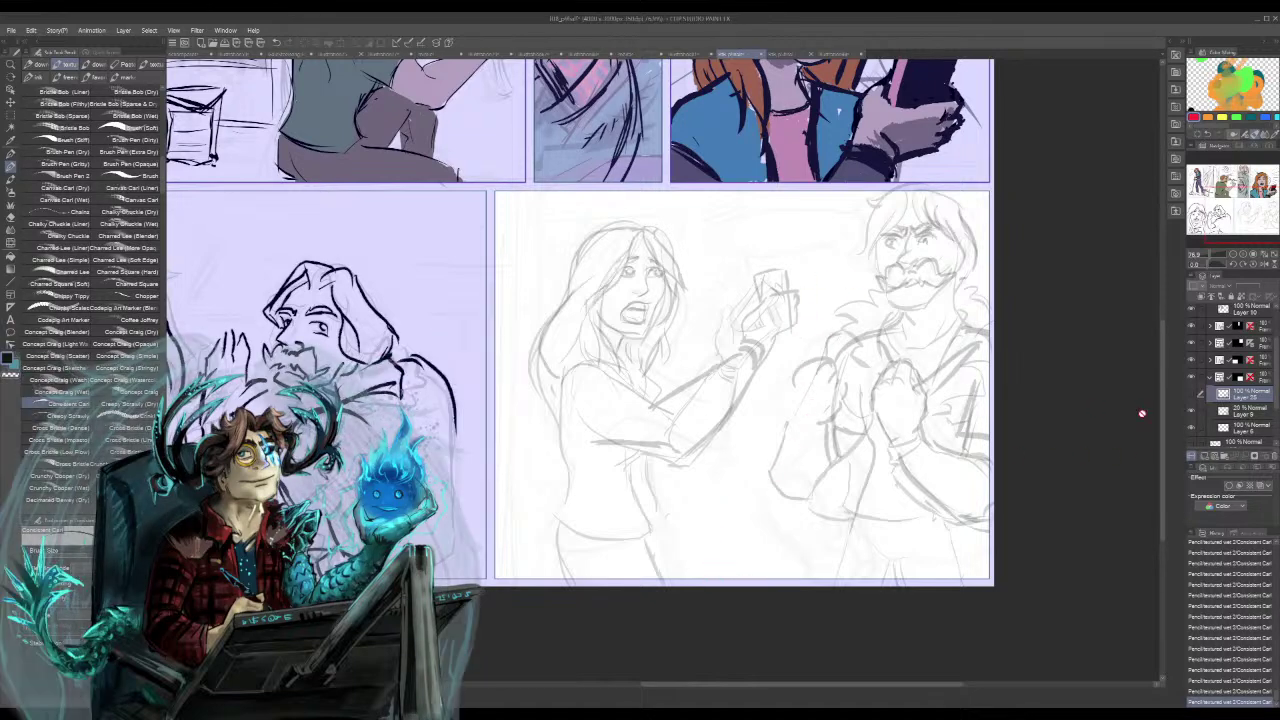
left_click(1207, 457)
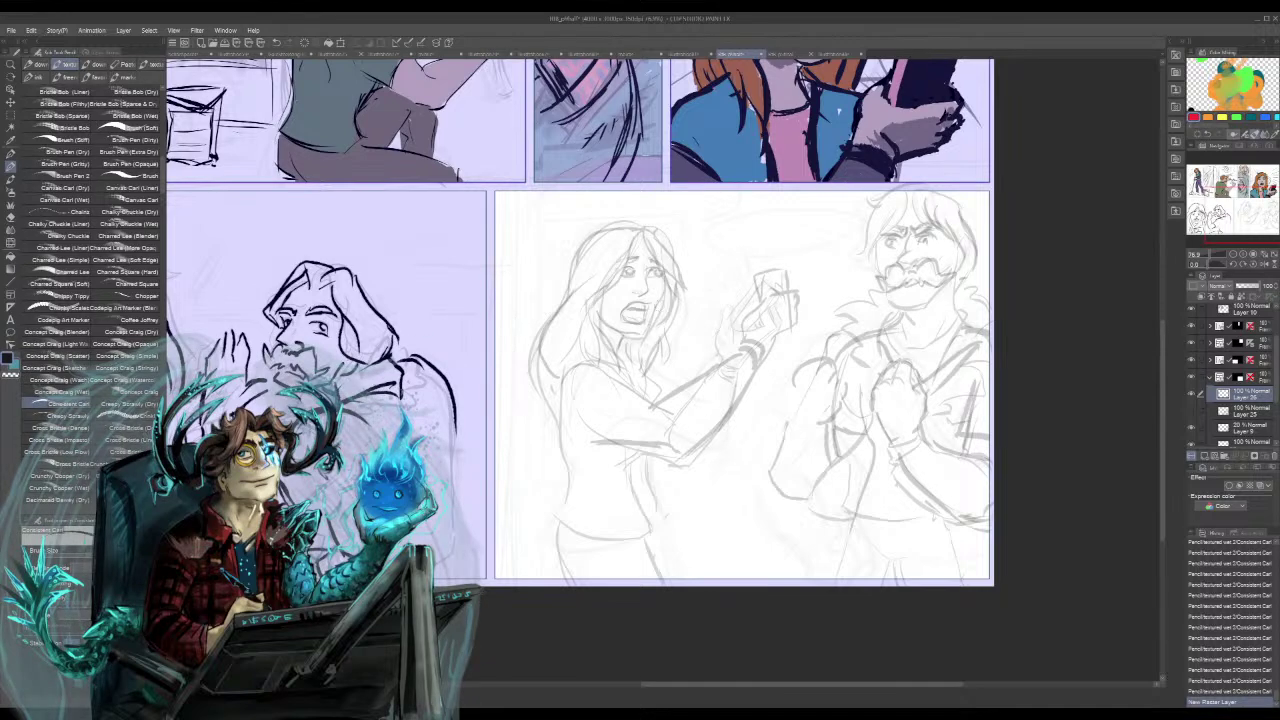
mouse_move(708, 342)
left_mouse_down()
mouse_move(672, 384)
mouse_move(733, 480)
left_mouse_up()
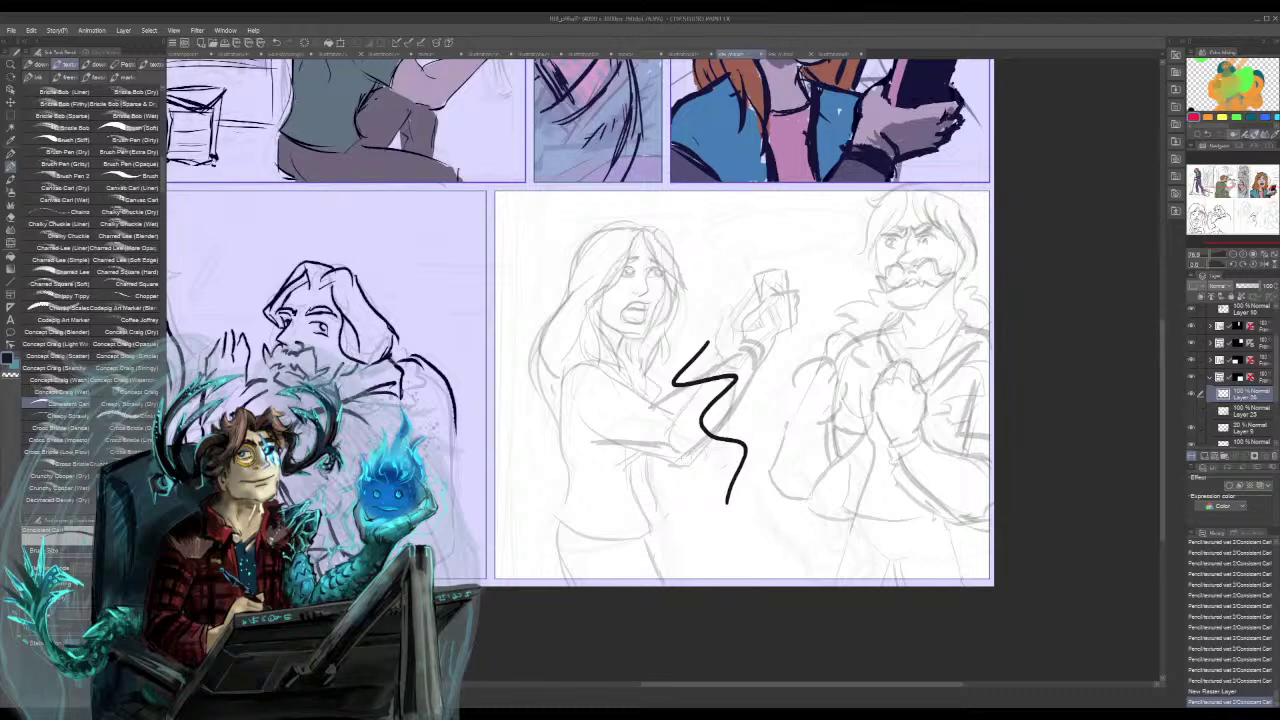
key("ctrl+z")
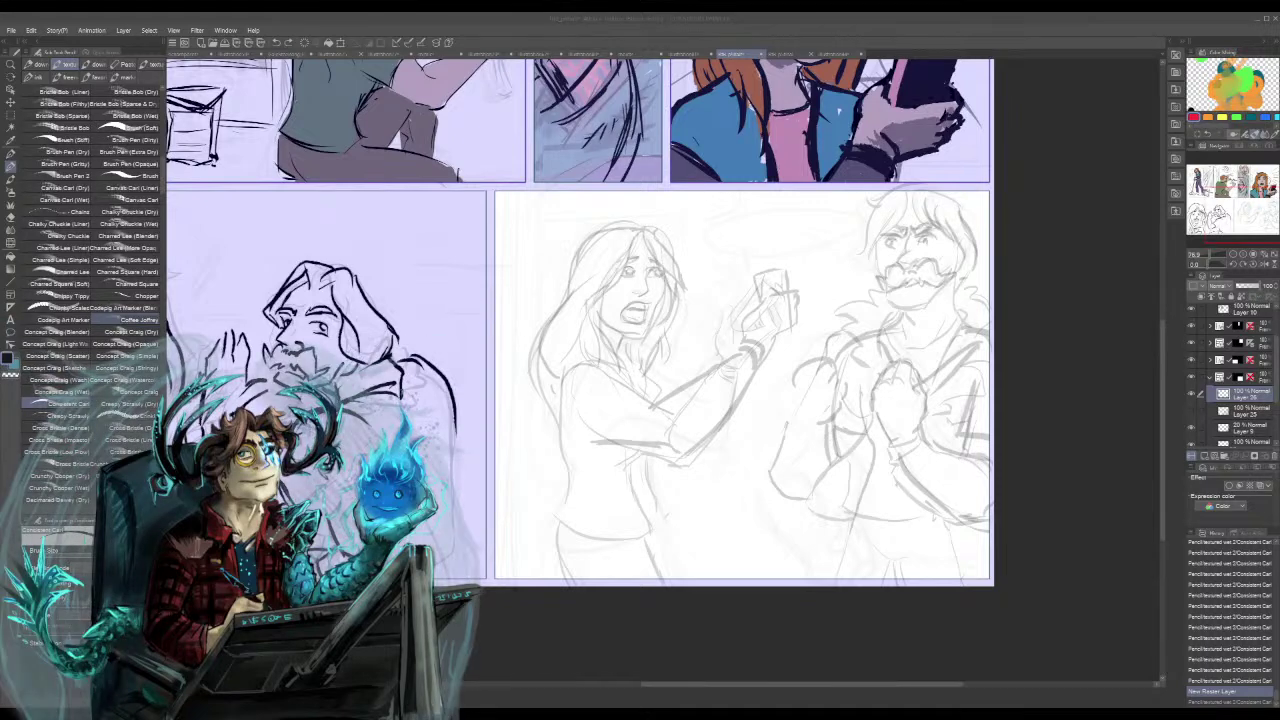
mouse_move(655, 350)
left_mouse_down()
mouse_move(735, 360)
mouse_move(727, 400)
mouse_move(763, 442)
mouse_move(783, 498)
mouse_move(818, 522)
left_mouse_up()
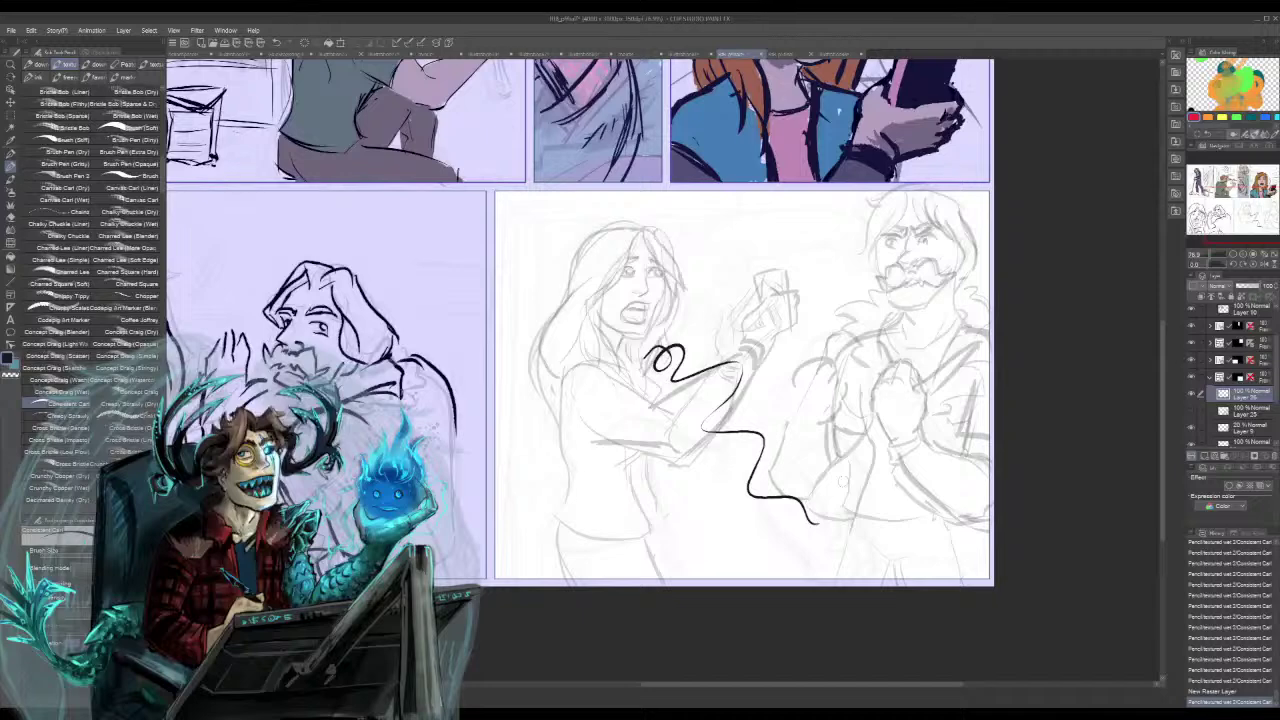
mouse_move(701, 373)
left_mouse_down()
mouse_move(658, 362)
mouse_move(682, 350)
mouse_move(760, 470)
mouse_move(815, 520)
mouse_move(750, 490)
mouse_move(780, 425)
mouse_move(685, 378)
mouse_move(732, 372)
mouse_move(697, 372)
mouse_move(742, 428)
left_mouse_up()
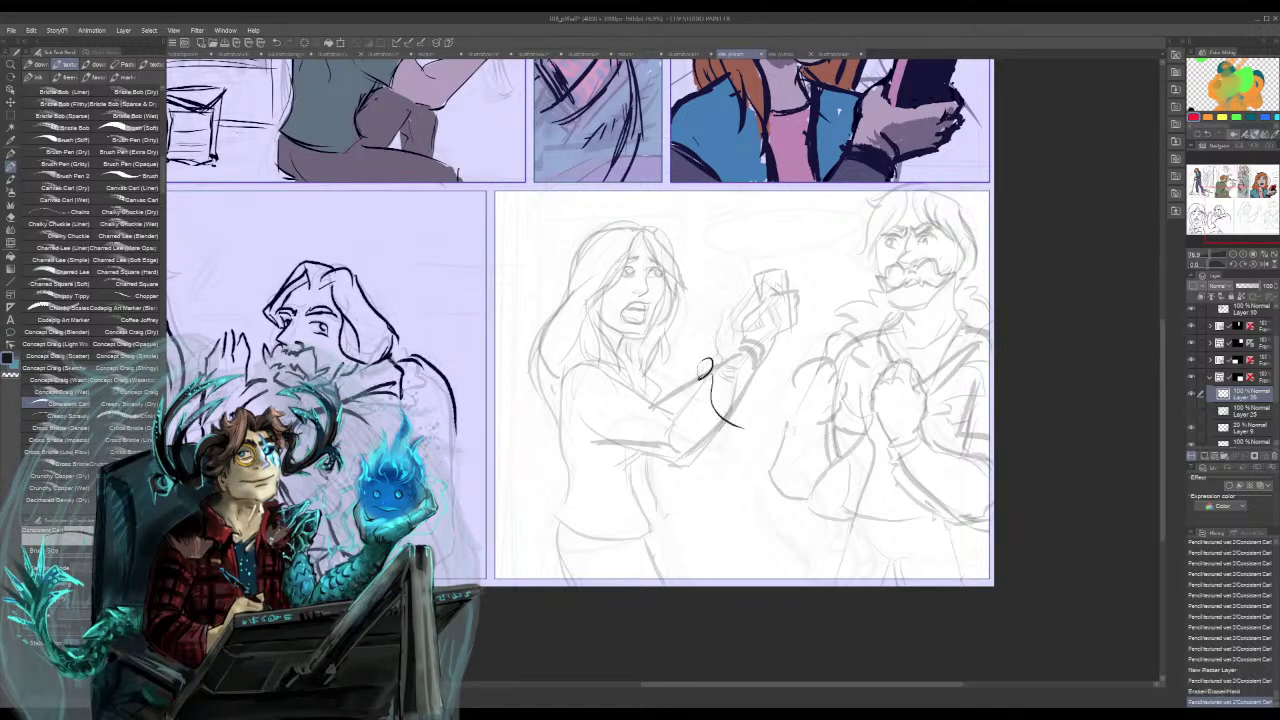
key("ctrl+z")
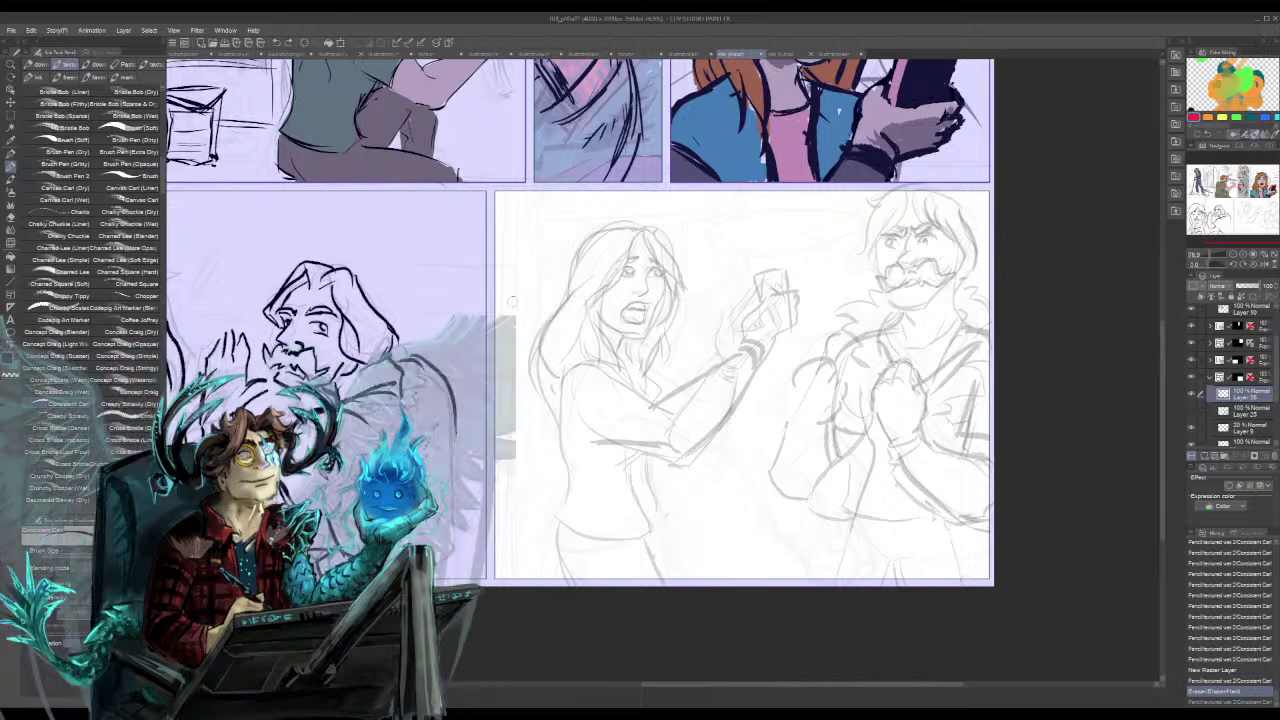
- Rough in an over-the-shoulder head near the panel's inner edge, with hair curve, face edge, neck and collar lines
left_click_drag(498, 244, 572, 274)
key("ctrl+z")
mouse_move(503, 248)
left_mouse_down()
mouse_move(580, 283)
mouse_move(566, 311)
left_mouse_up()
mouse_move(565, 238)
left_mouse_down()
mouse_move(577, 250)
mouse_move(566, 343)
mouse_move(595, 388)
left_mouse_up()
left_click_drag(525, 359, 592, 383)
mouse_move(516, 379)
left_mouse_down()
mouse_move(588, 404)
mouse_move(576, 427)
left_mouse_up()
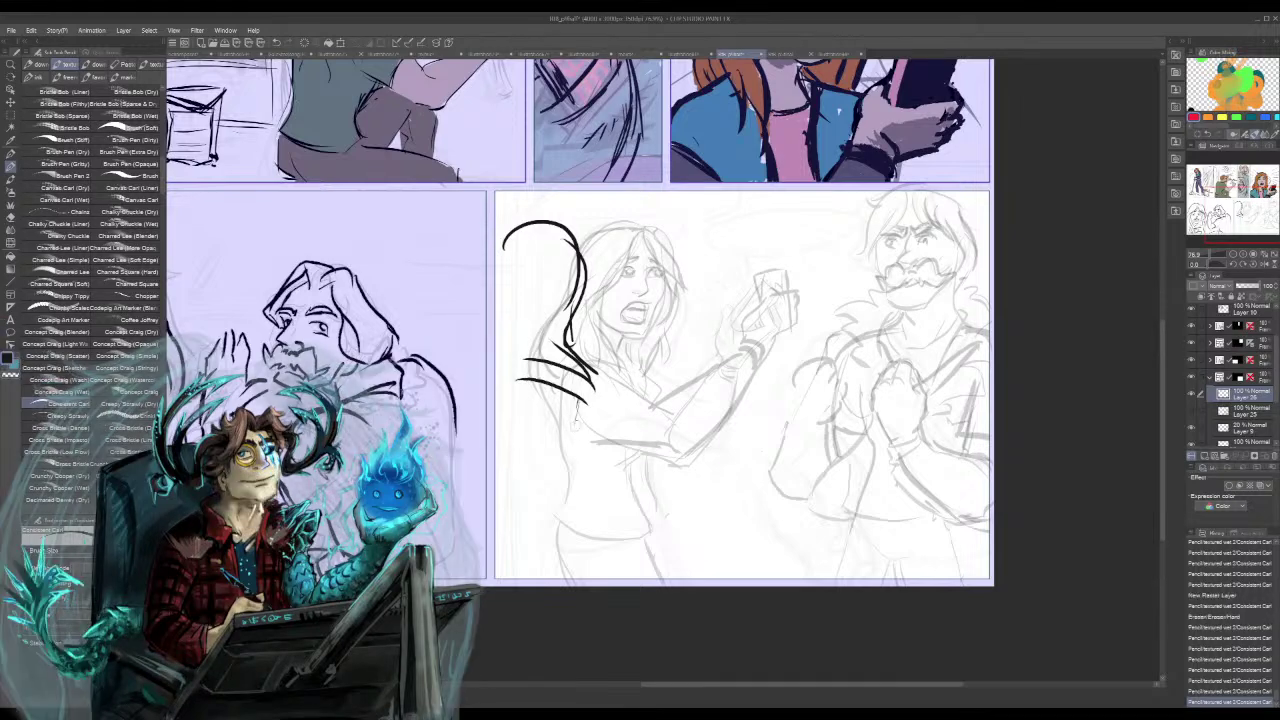
left_click_drag(572, 258, 540, 322)
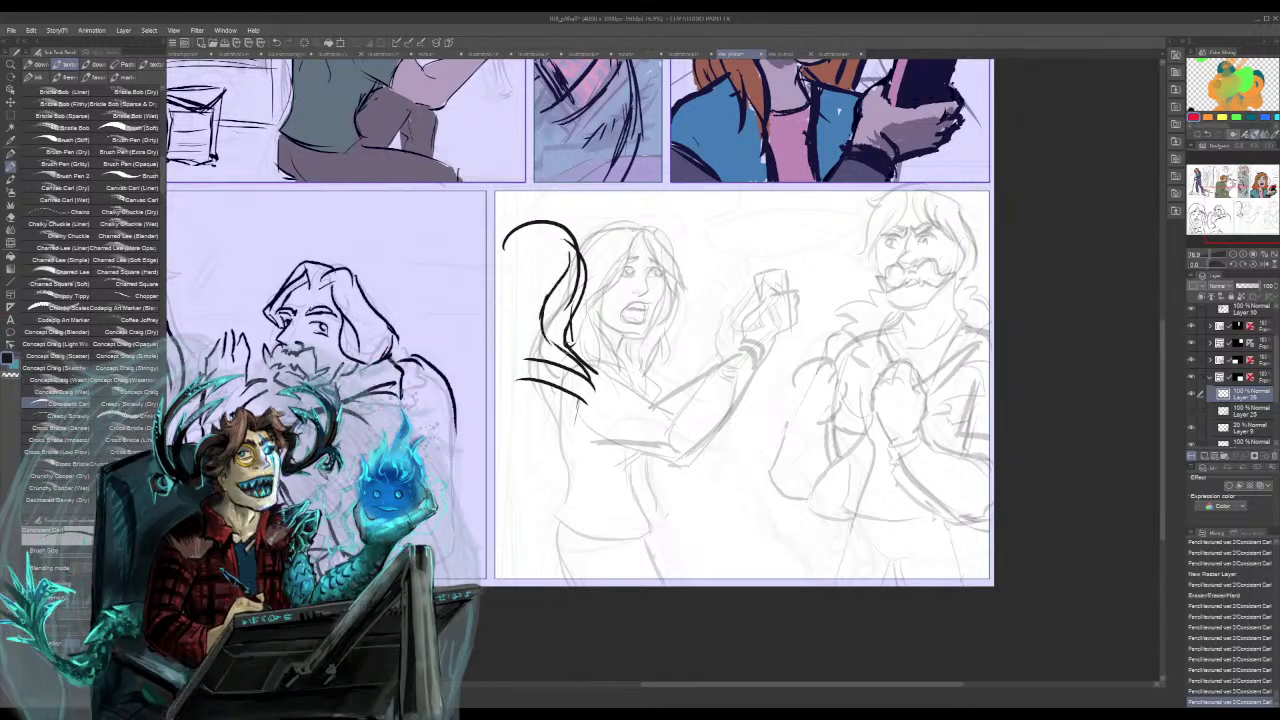
mouse_move(572, 279)
left_mouse_down()
mouse_move(558, 295)
mouse_move(571, 322)
mouse_move(546, 331)
mouse_move(560, 350)
mouse_move(545, 348)
mouse_move(626, 362)
left_mouse_up()
mouse_move(590, 356)
left_mouse_down()
mouse_move(707, 313)
mouse_move(701, 255)
left_mouse_up()
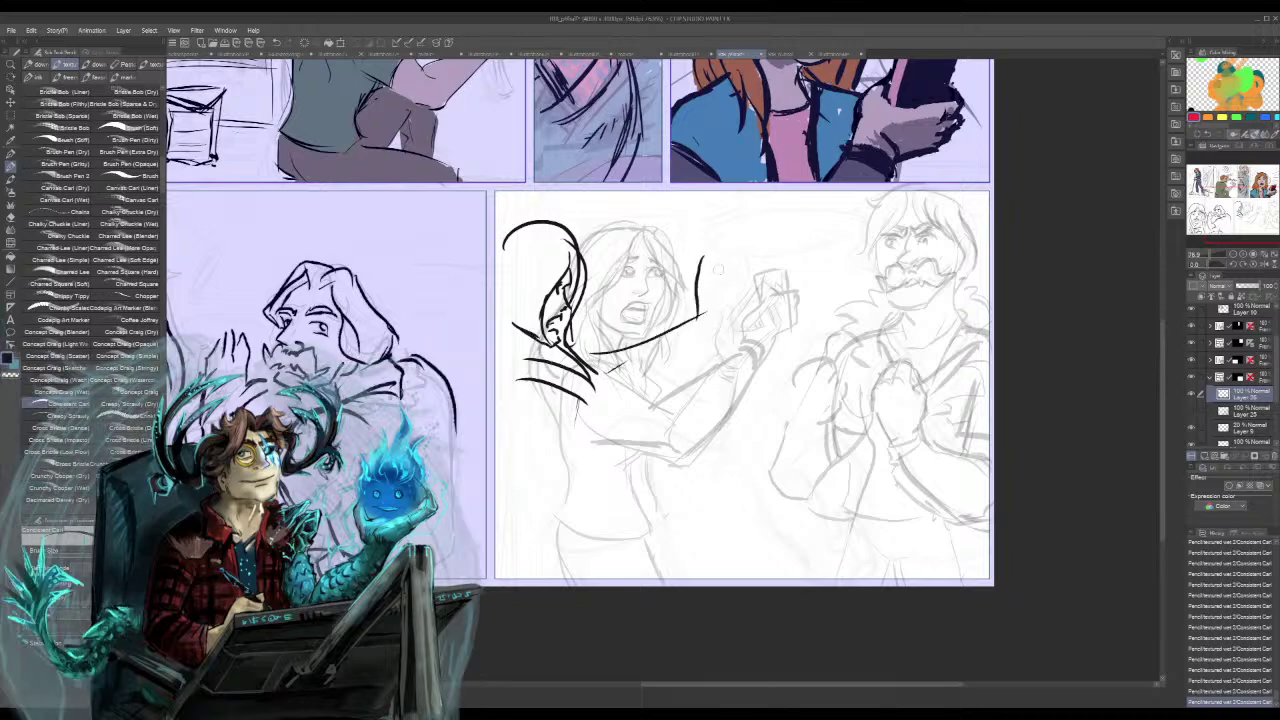
mouse_move(700, 309)
left_mouse_down()
mouse_move(742, 288)
mouse_move(750, 308)
mouse_move(724, 326)
left_mouse_up()
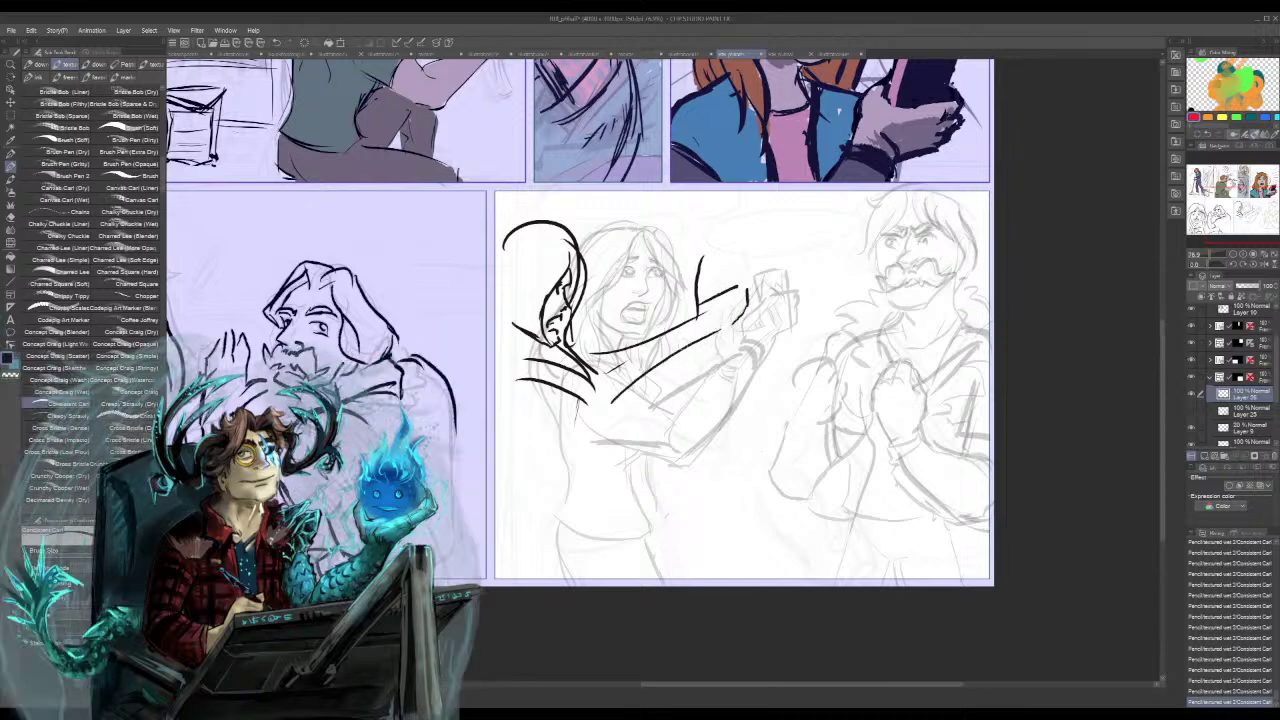
key("ctrl+z")
key("ctrl+z")
key("ctrl+z")
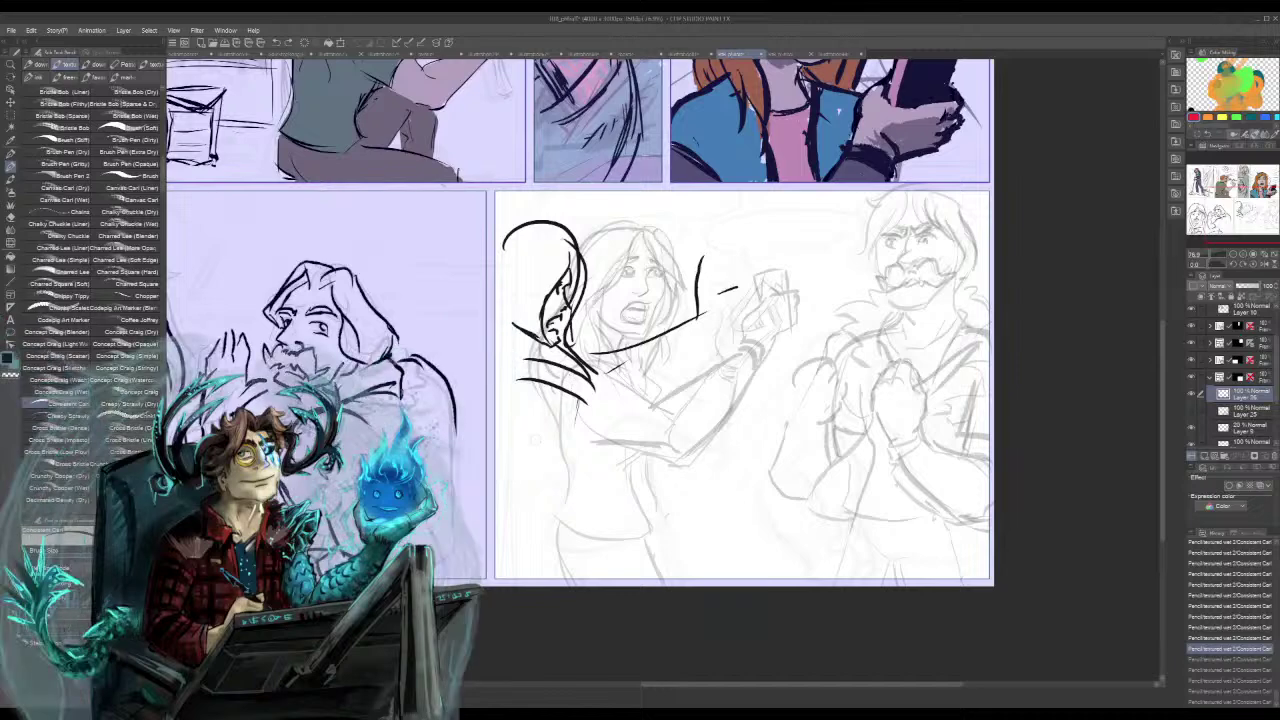
key("ctrl+z")
key("ctrl+z")
key("ctrl+z")
mouse_move(620, 364)
left_mouse_down()
mouse_move(578, 400)
mouse_move(550, 367)
mouse_move(664, 312)
left_mouse_up()
key("ctrl+z")
key("ctrl+z")
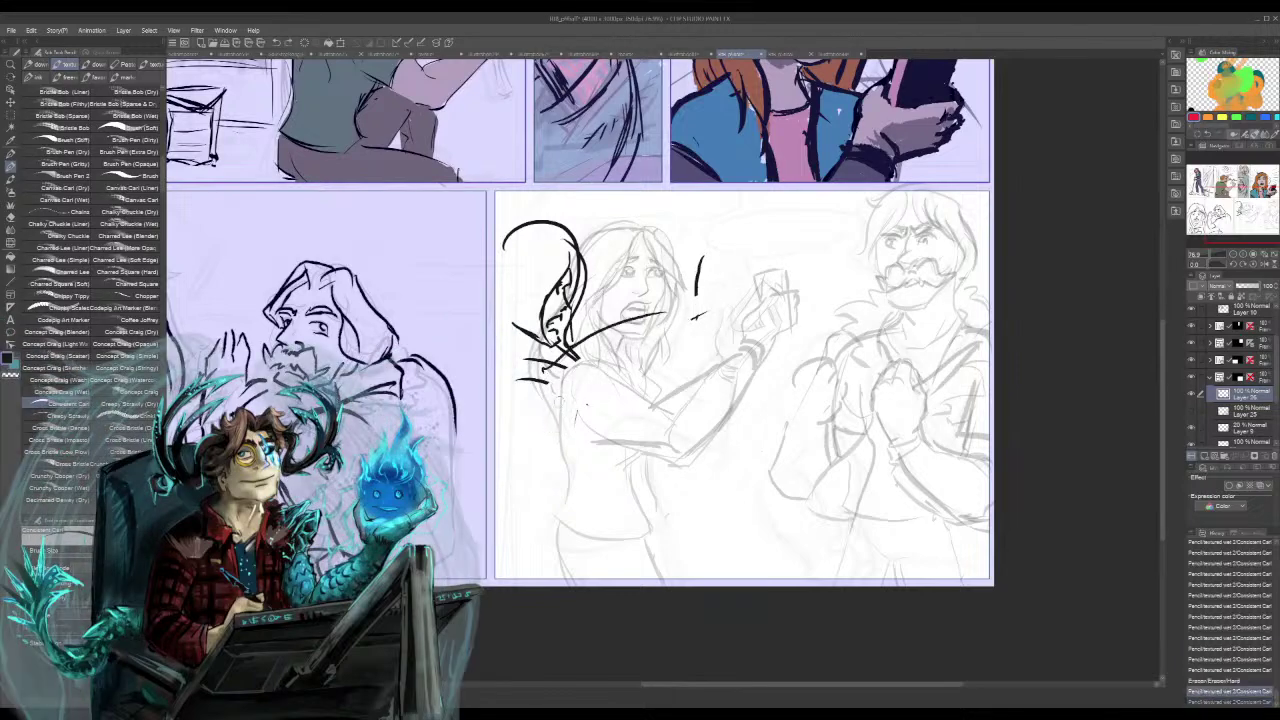
- Draw the foreground figure's outstretched arm ending in a hand with curled fingers that holds up a rectangular phone
mouse_move(546, 380)
left_mouse_down()
mouse_move(686, 335)
mouse_move(712, 290)
mouse_move(746, 296)
left_mouse_up()
mouse_move(722, 316)
left_mouse_down()
mouse_move(750, 304)
mouse_move(724, 314)
mouse_move(752, 334)
mouse_move(700, 354)
left_mouse_up()
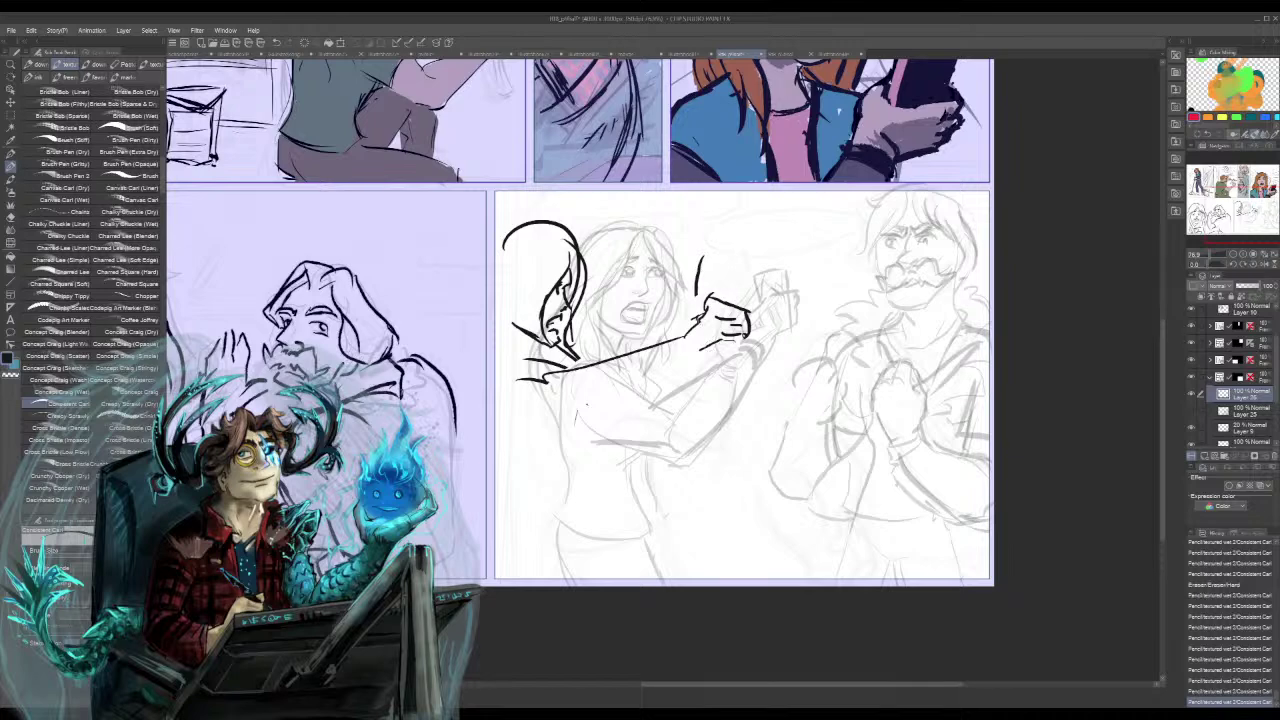
left_click_drag(689, 307, 685, 329)
mouse_move(741, 268)
left_mouse_down()
mouse_move(742, 326)
mouse_move(740, 300)
mouse_move(702, 264)
mouse_move(736, 274)
left_mouse_up()
left_click_drag(706, 272, 708, 302)
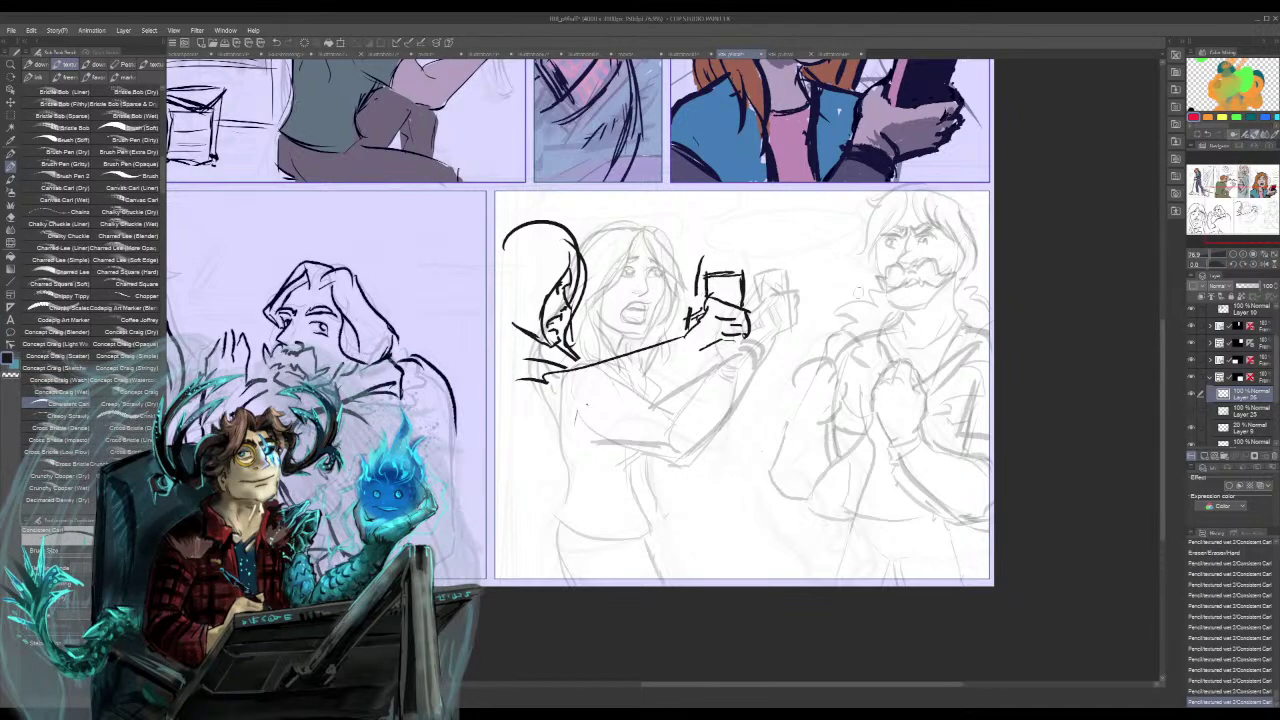
mouse_move(860, 292)
left_mouse_down()
mouse_move(860, 200)
mouse_move(908, 264)
left_mouse_up()
left_click_drag(852, 216, 862, 306)
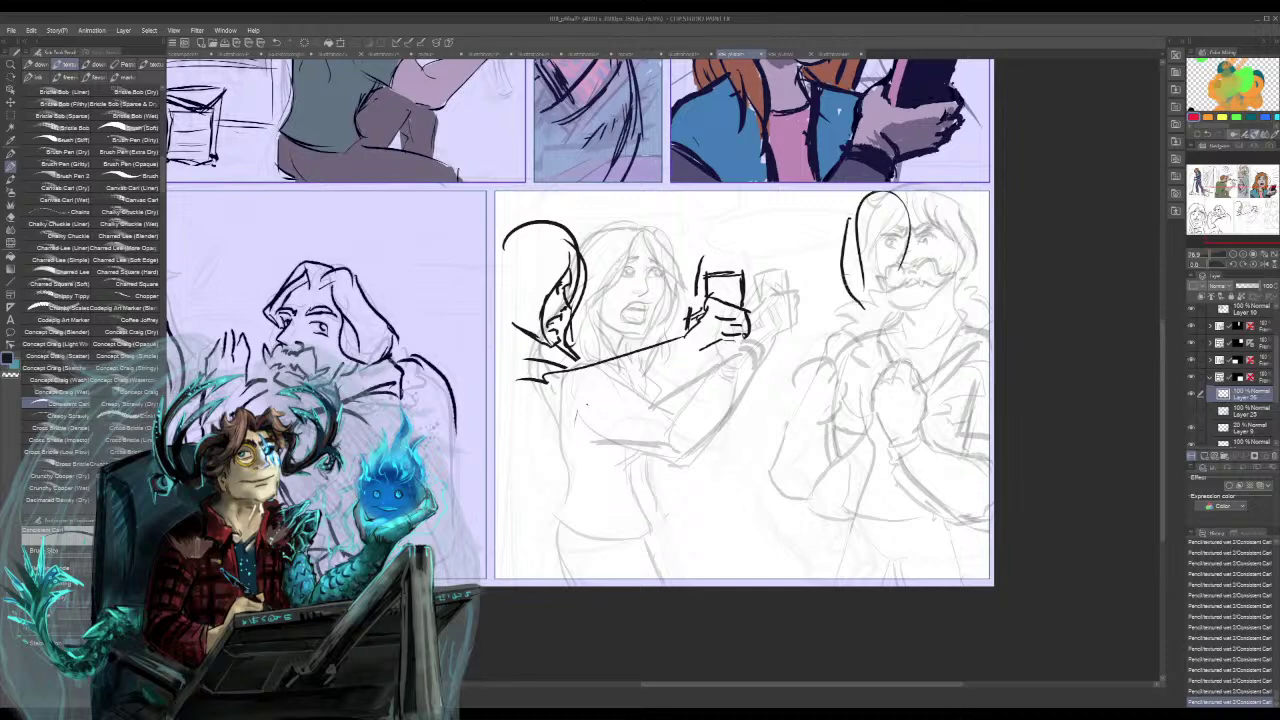
key("ctrl+z")
key("ctrl+z")
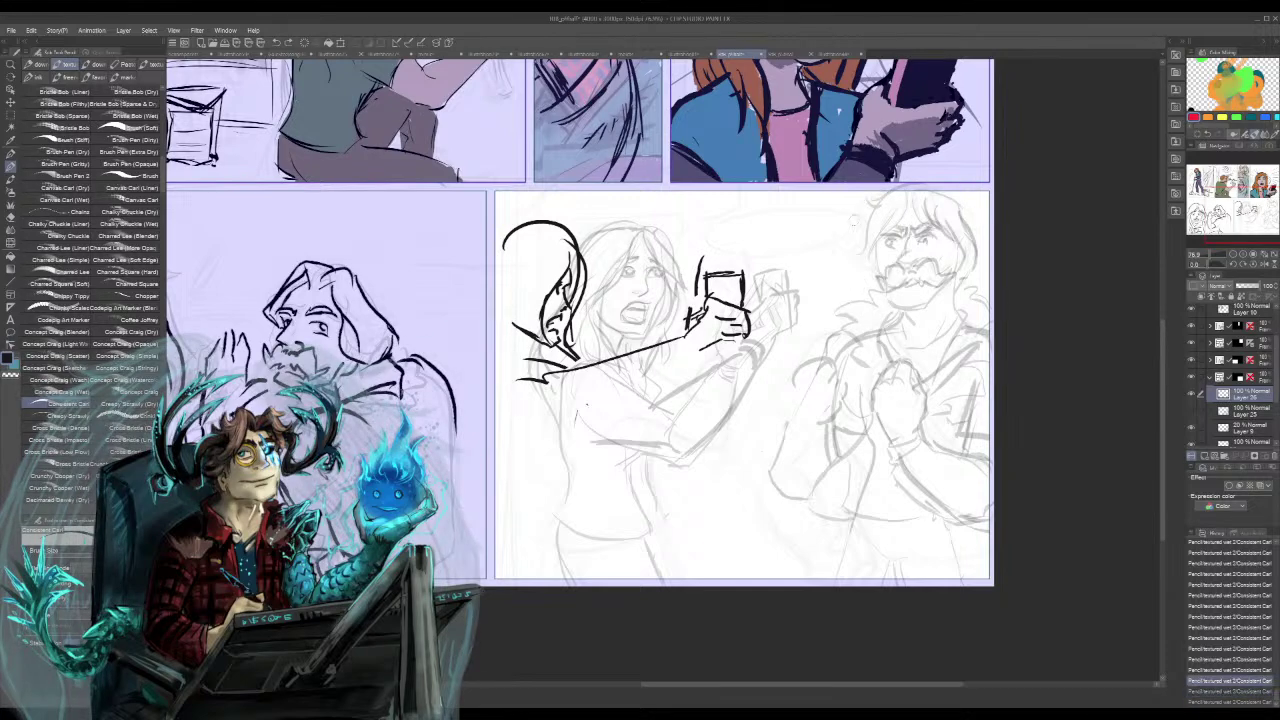
- Sketch the man's head over the faint drawing with a face contour, jaw, brow line and wavy swept-back hair
mouse_move(850, 228)
left_mouse_down()
mouse_move(850, 265)
mouse_move(873, 298)
mouse_move(890, 300)
mouse_move(914, 226)
left_mouse_up()
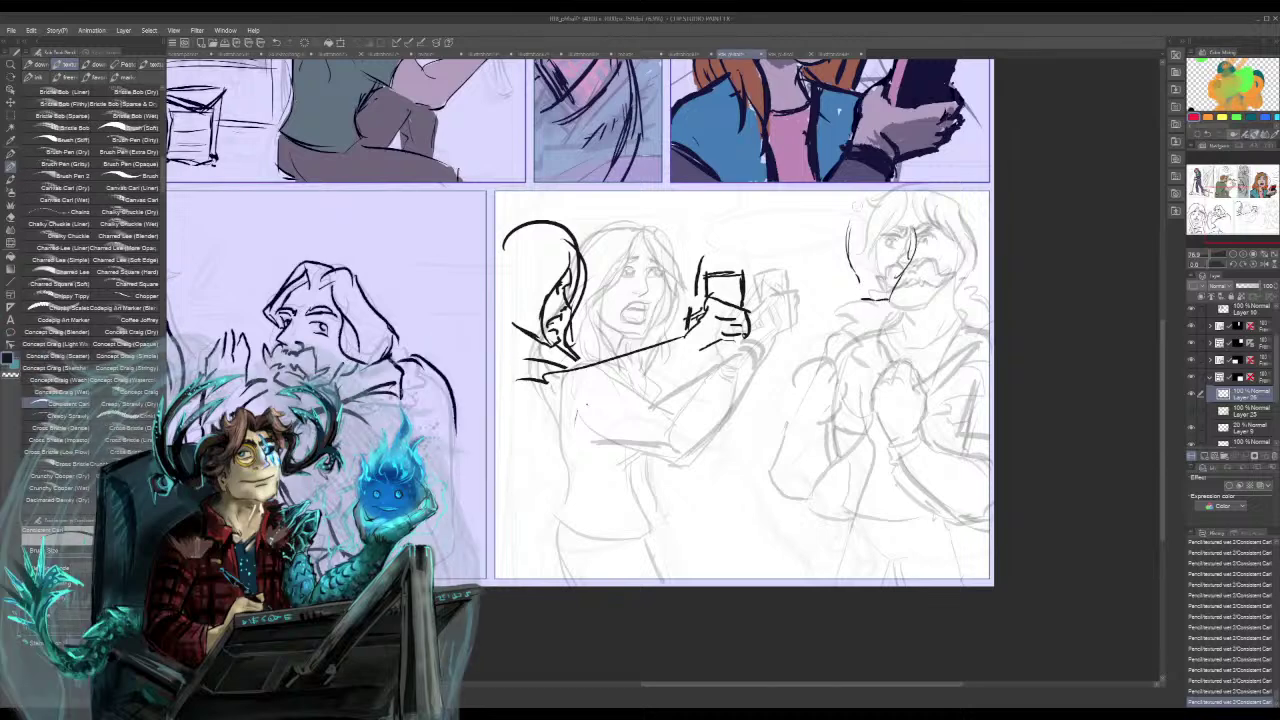
left_click_drag(849, 191, 837, 240)
mouse_move(905, 196)
left_mouse_down()
mouse_move(893, 242)
mouse_move(946, 254)
mouse_move(956, 236)
mouse_move(942, 272)
mouse_move(960, 298)
left_mouse_up()
mouse_move(952, 262)
left_mouse_down()
mouse_move(964, 276)
mouse_move(952, 306)
left_mouse_up()
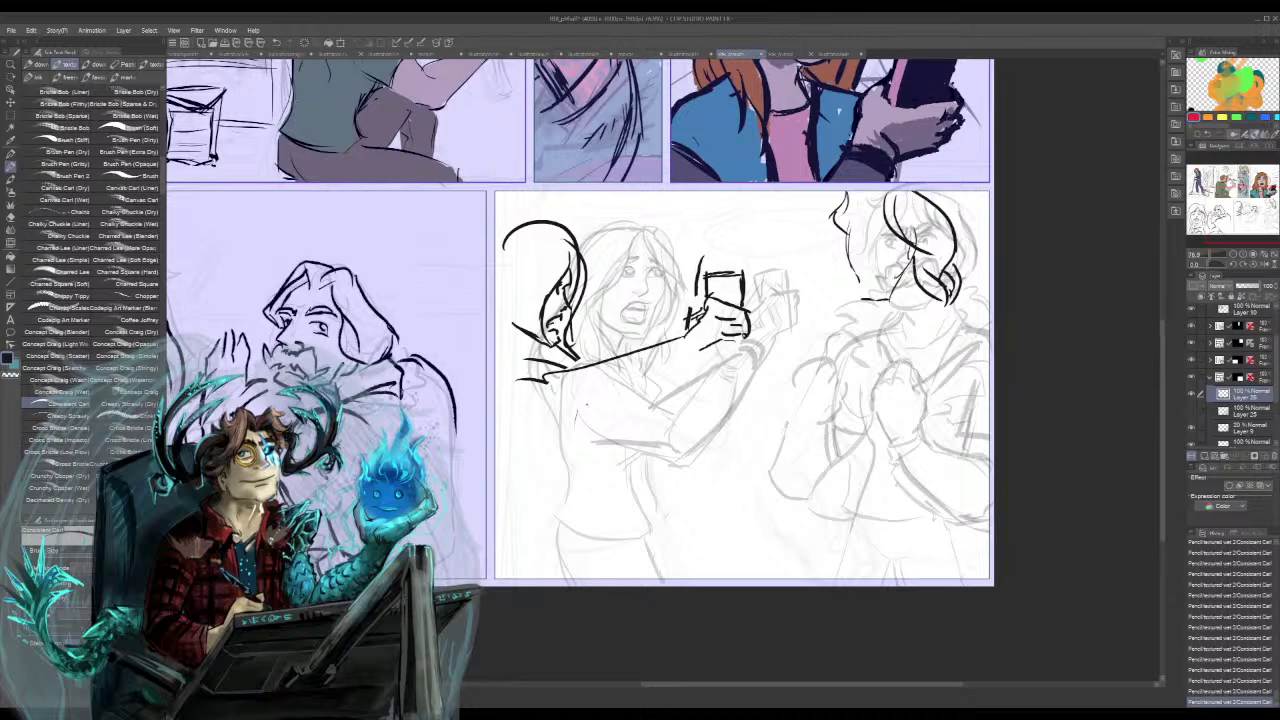
mouse_move(916, 258)
left_mouse_down()
mouse_move(931, 275)
mouse_move(902, 281)
mouse_move(914, 290)
mouse_move(860, 300)
mouse_move(847, 231)
mouse_move(856, 250)
mouse_move(900, 238)
mouse_move(890, 244)
left_mouse_up()
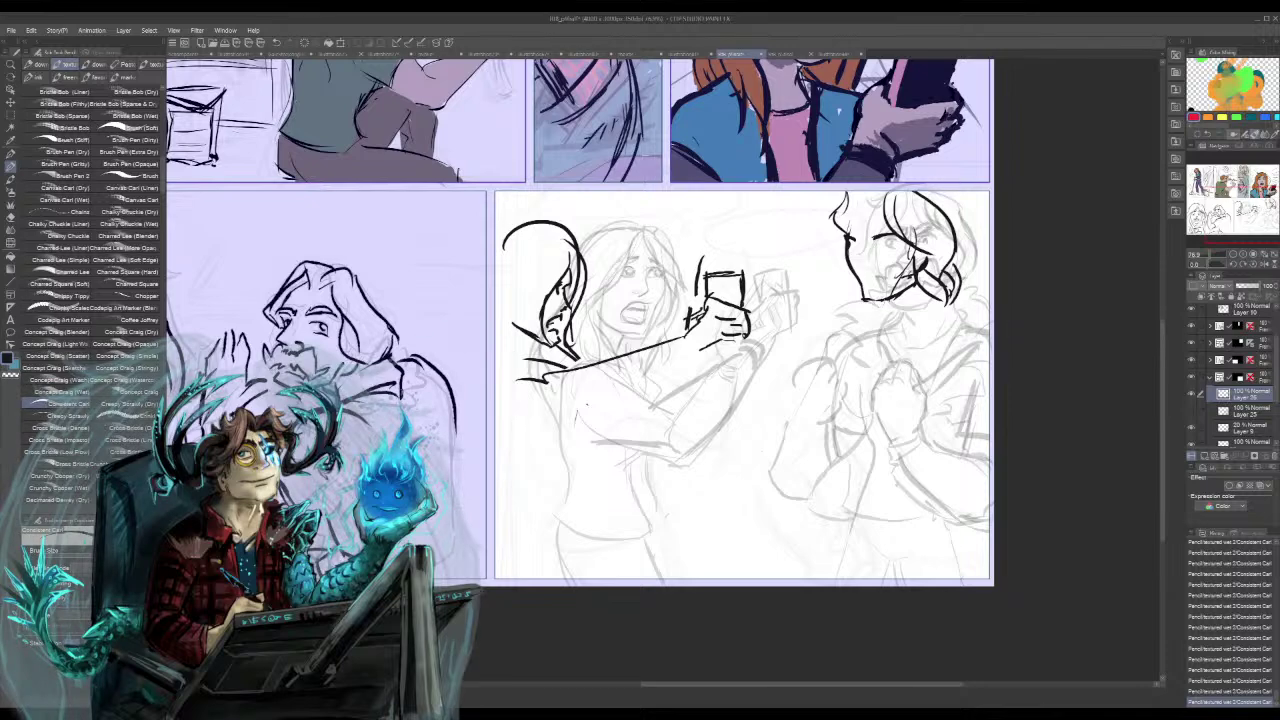
- Try a neck and wide V-shaped collar under the man's head, and undo the long lapel lines
mouse_move(893, 300)
left_mouse_down()
mouse_move(878, 336)
mouse_move(857, 329)
mouse_move(882, 378)
left_mouse_up()
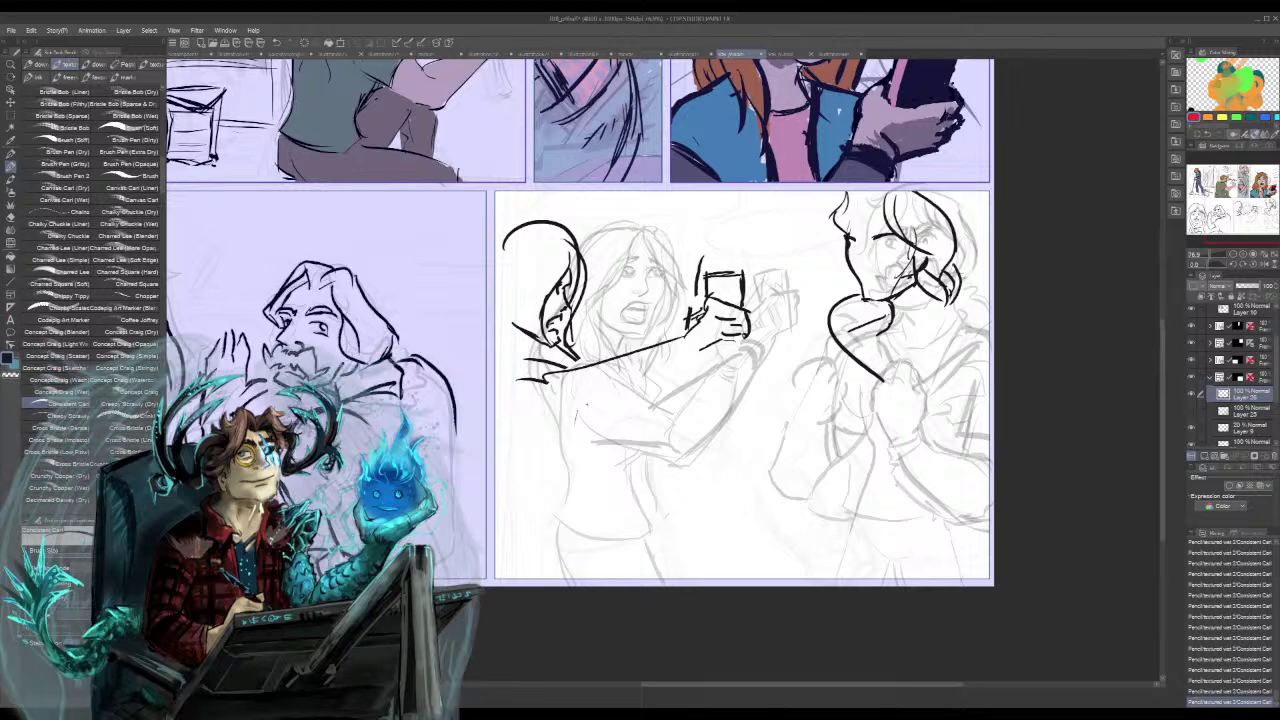
left_click_drag(962, 274, 990, 284)
mouse_move(990, 352)
left_mouse_down()
mouse_move(953, 387)
mouse_move(924, 406)
left_mouse_up()
left_click_drag(962, 290, 906, 406)
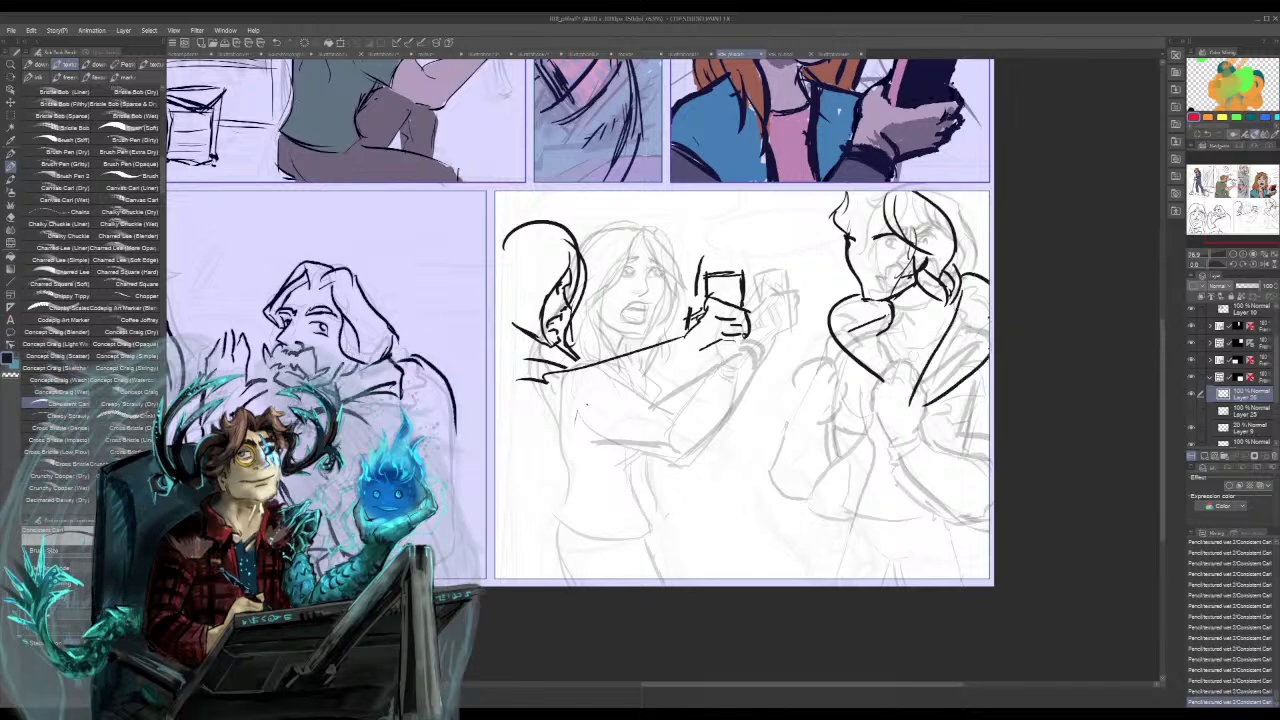
key("ctrl+z")
key("ctrl+z")
key("ctrl+z")
key("ctrl+z")
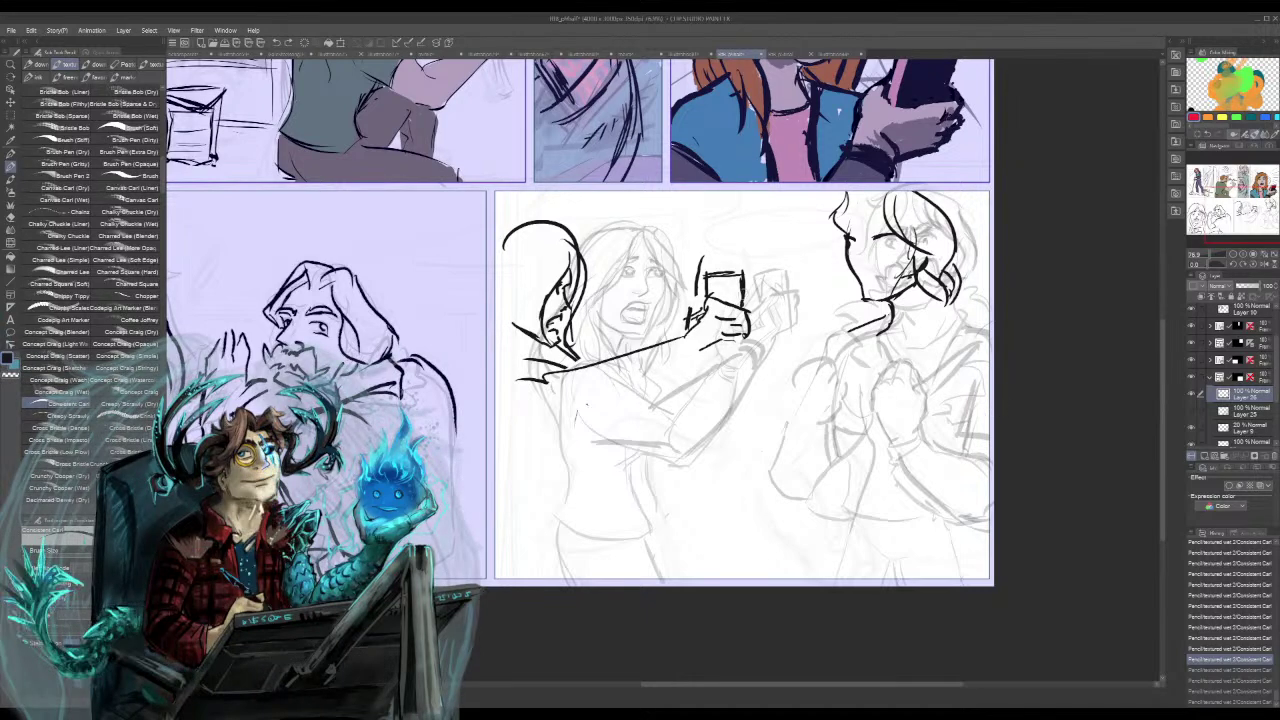
- Reinforce the phone and hand lines, and draw the man's brows, eyes, nose, mustache and beard
mouse_move(738, 276)
left_mouse_down()
mouse_move(732, 353)
mouse_move(722, 348)
left_mouse_up()
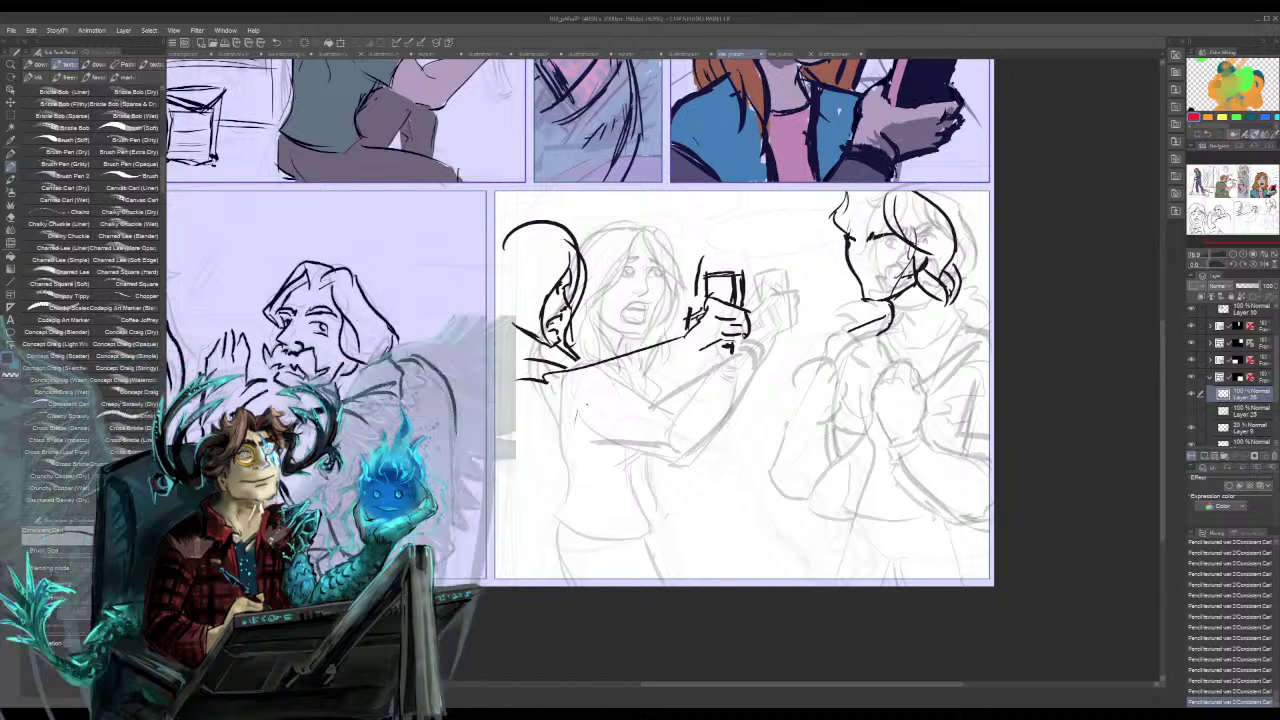
left_click_drag(868, 240, 895, 244)
mouse_move(888, 249)
left_mouse_down()
mouse_move(860, 248)
mouse_move(855, 264)
mouse_move(893, 275)
mouse_move(906, 264)
mouse_move(888, 288)
left_mouse_up()
key("ctrl+z")
key("ctrl+z")
key("ctrl+z")
key("ctrl+z")
mouse_move(872, 279)
left_mouse_down()
mouse_move(888, 288)
mouse_move(834, 290)
mouse_move(849, 278)
left_mouse_up()
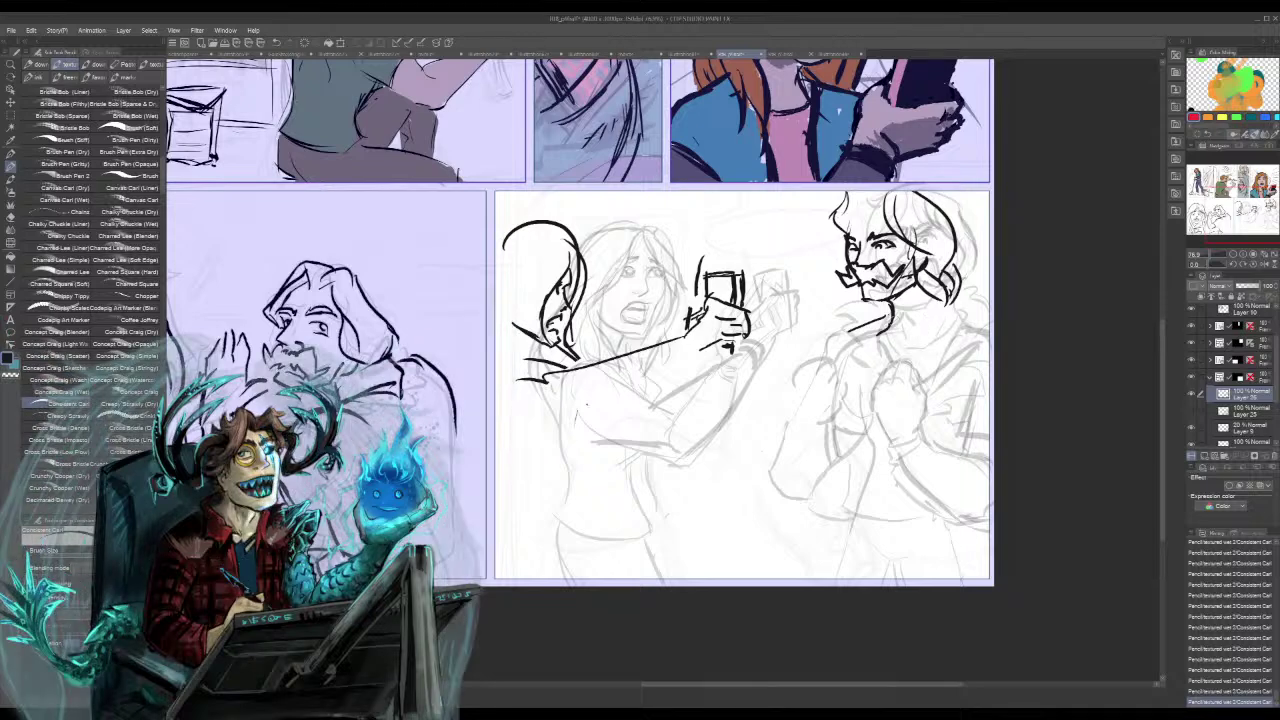
left_click_drag(851, 233, 861, 242)
key("ctrl+z")
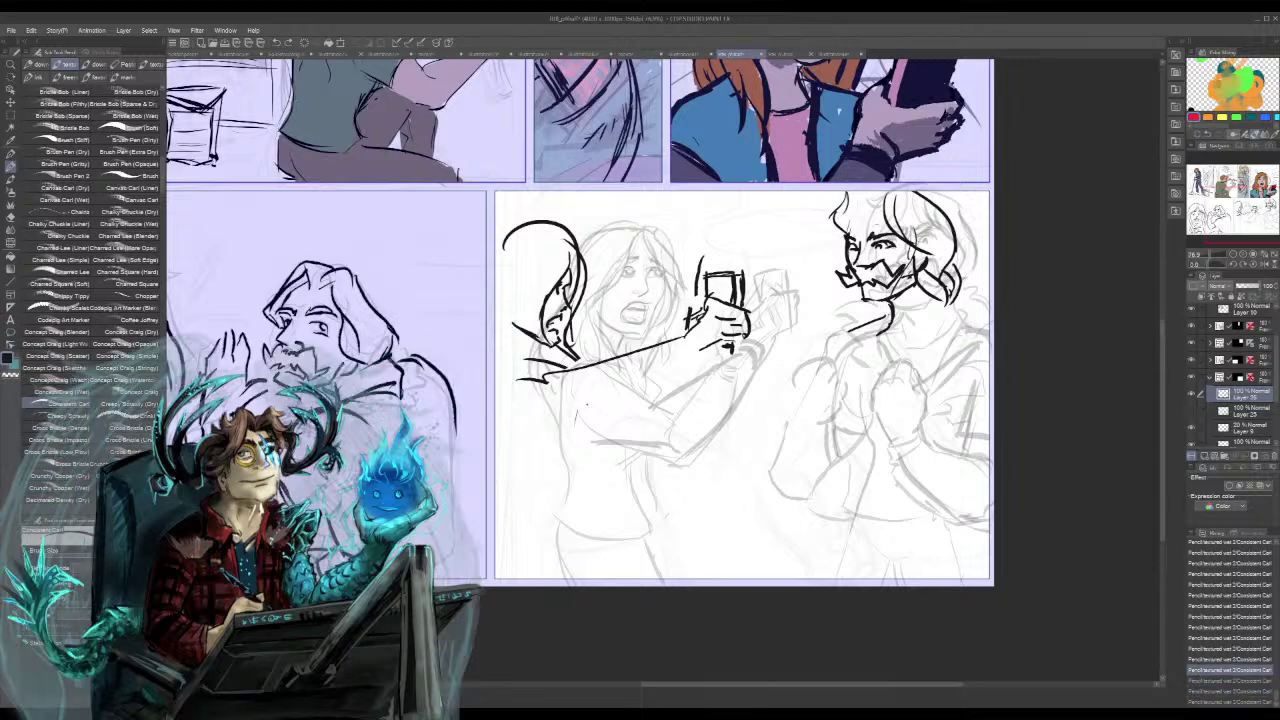
left_click_drag(854, 268, 870, 278)
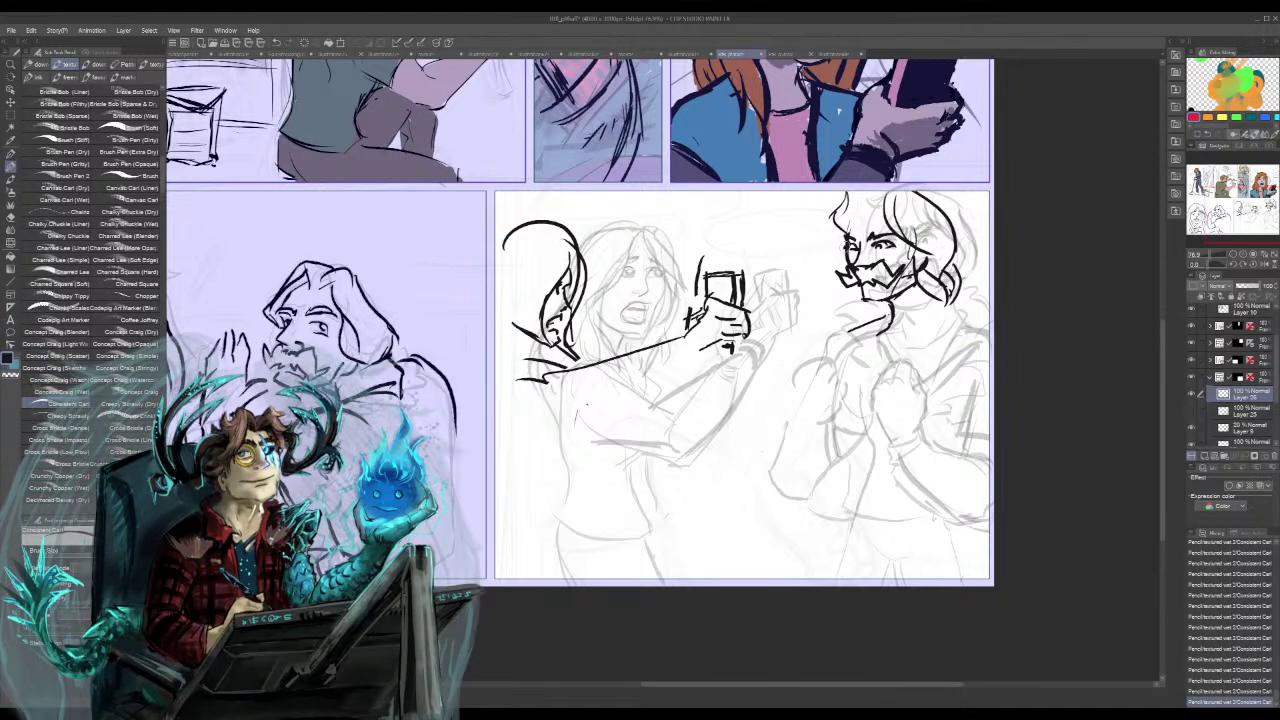
- Try out loose hair locks around the man's forehead and the top of his head
mouse_move(838, 215)
left_mouse_down()
mouse_move(831, 227)
mouse_move(852, 216)
mouse_move(897, 253)
left_mouse_up()
key("ctrl+z")
left_click_drag(888, 210, 898, 262)
mouse_move(852, 195)
left_mouse_down()
mouse_move(867, 212)
mouse_move(914, 198)
mouse_move(843, 232)
mouse_move(866, 222)
mouse_move(855, 219)
left_mouse_up()
mouse_move(862, 200)
left_mouse_down()
mouse_move(832, 244)
mouse_move(846, 246)
mouse_move(837, 215)
mouse_move(849, 225)
mouse_move(875, 195)
left_mouse_up()
key("ctrl+z")
key("ctrl+z")
key("ctrl+z")
key("ctrl+z")
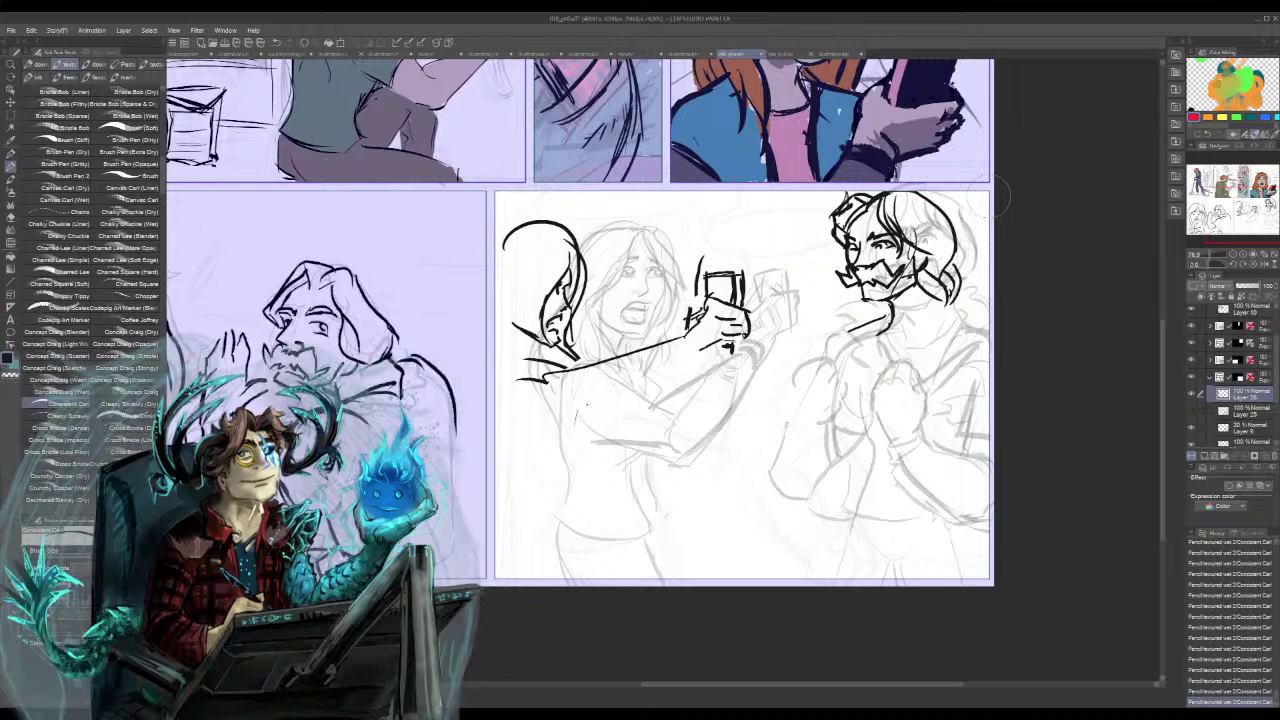
- Move the rough composition layer lower in the panel, and add collar strokes beneath the man's beard
left_click_drag(667, 396, 684, 432)
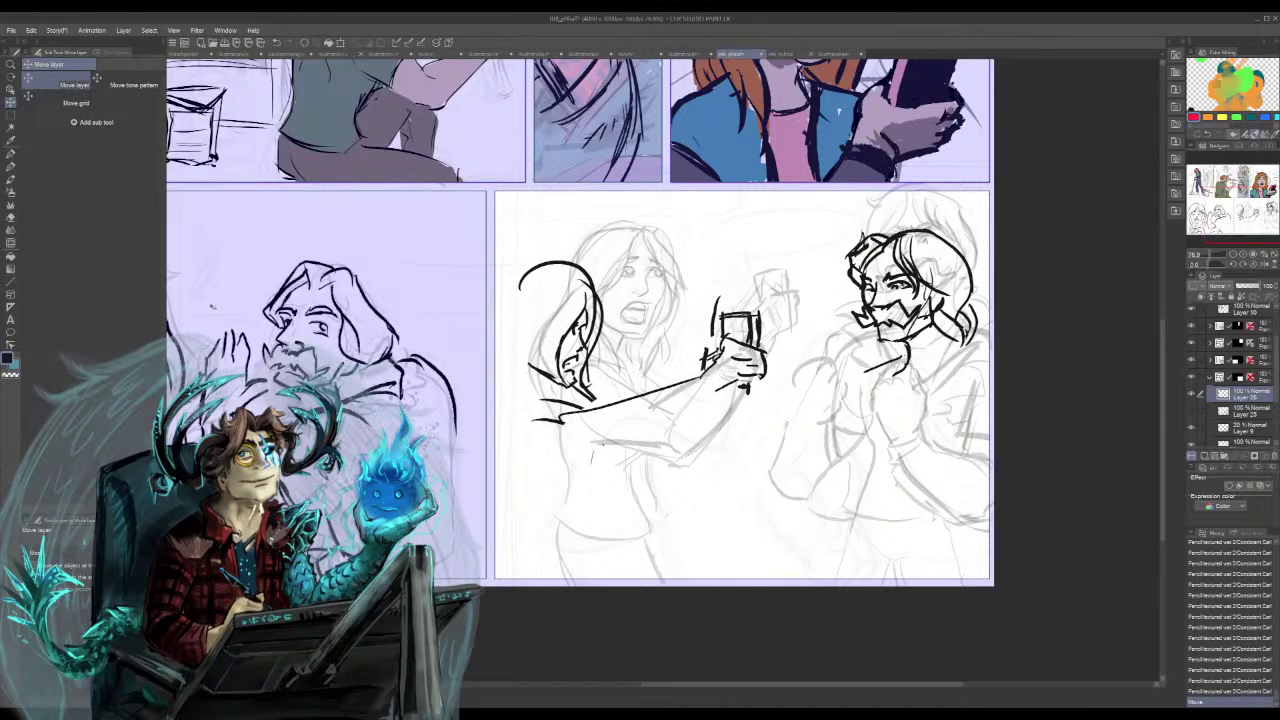
left_click(11, 170)
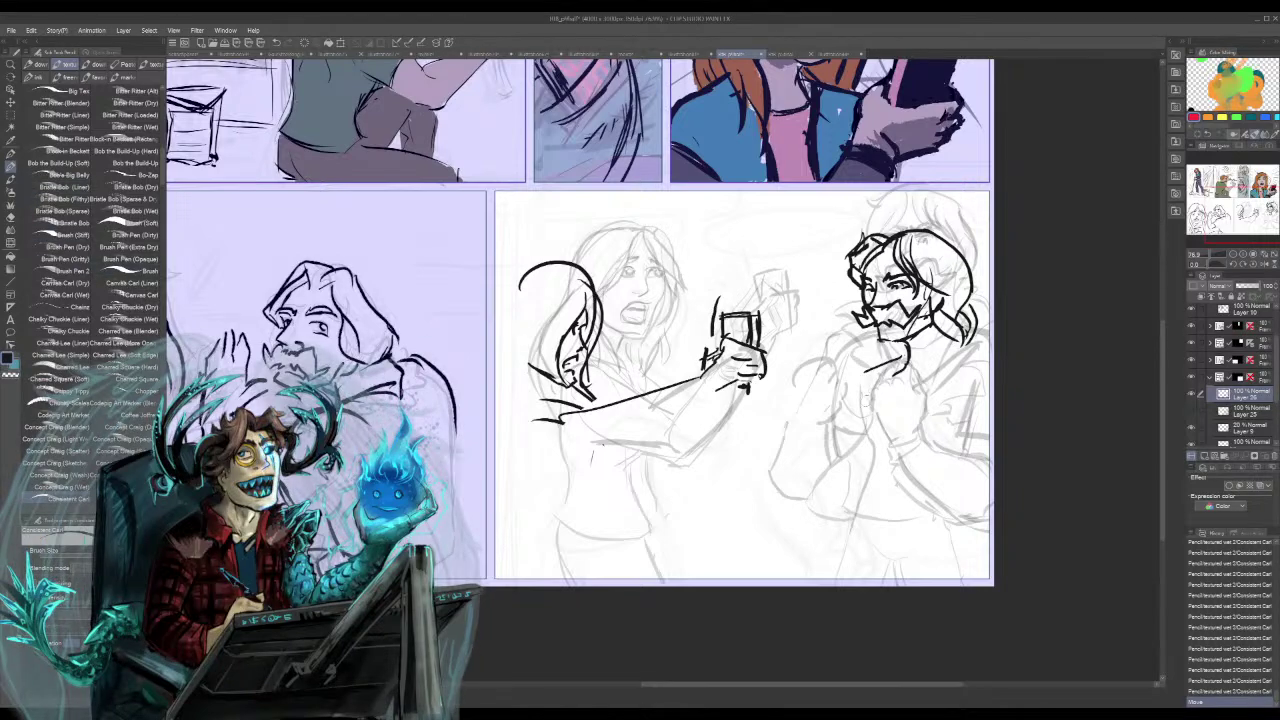
left_click_drag(852, 378, 890, 421)
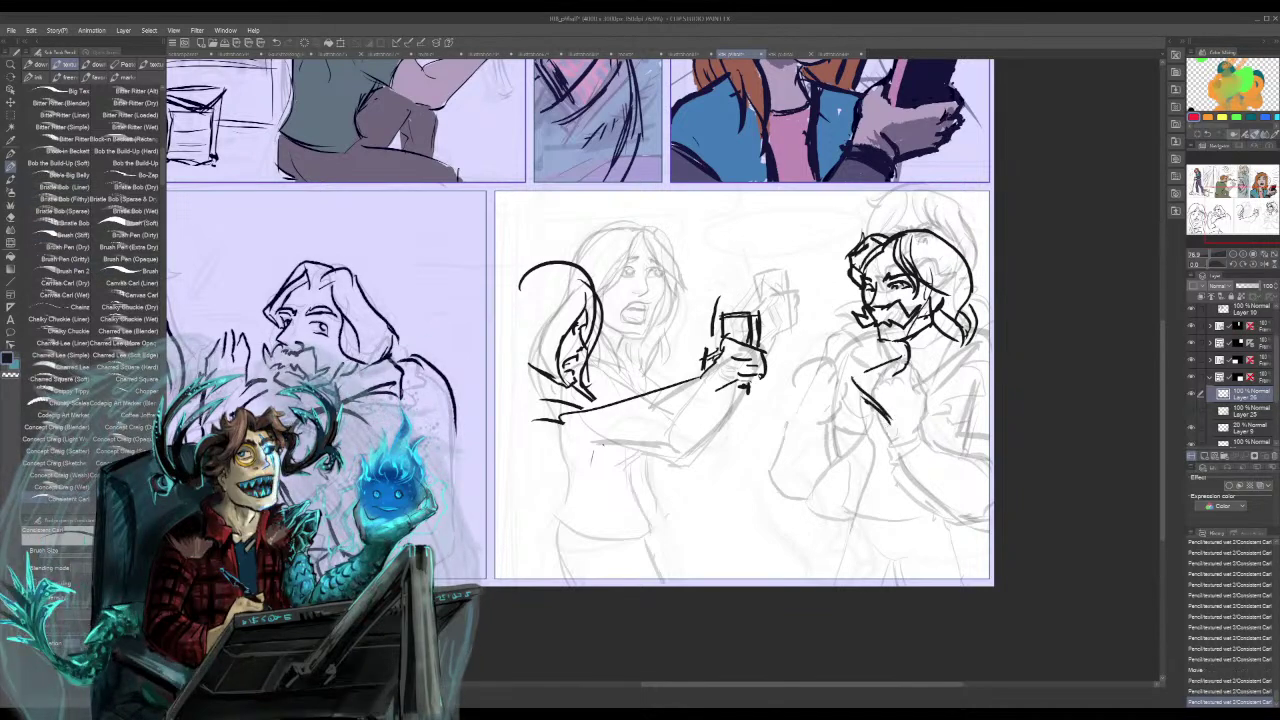
mouse_move(847, 196)
left_mouse_down()
mouse_move(964, 196)
mouse_move(828, 196)
left_mouse_up()
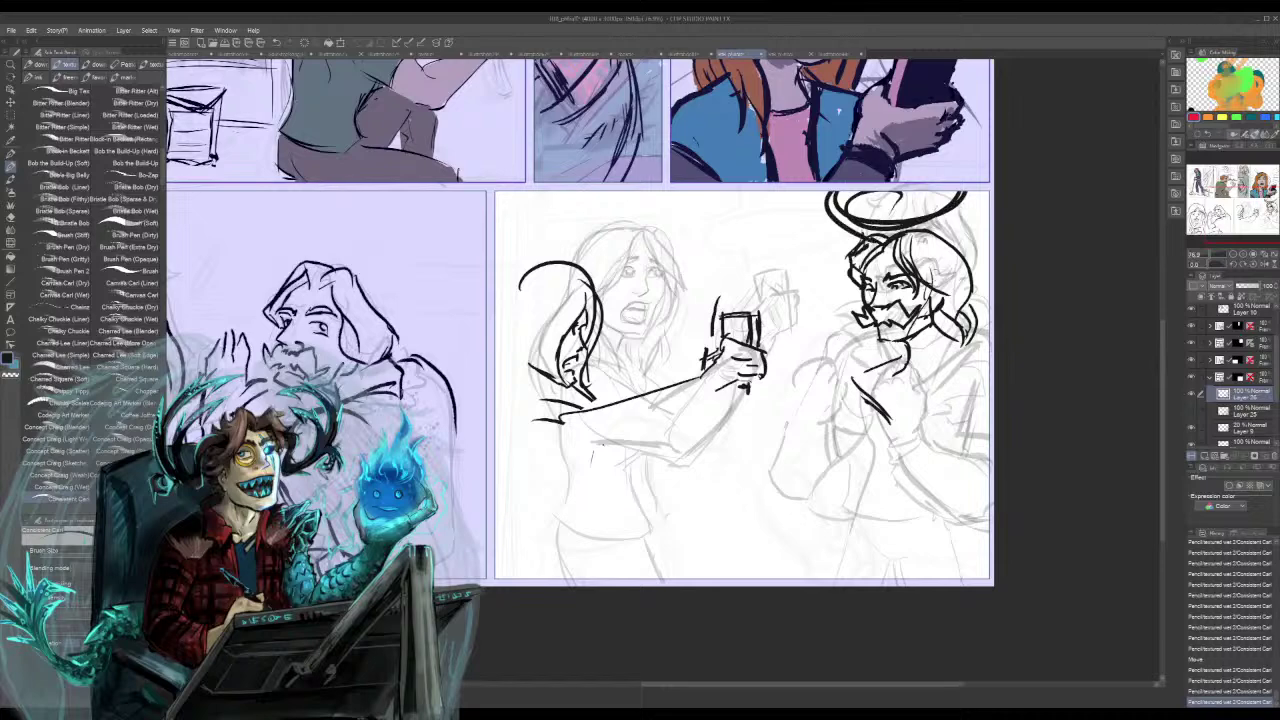
key("ctrl+z")
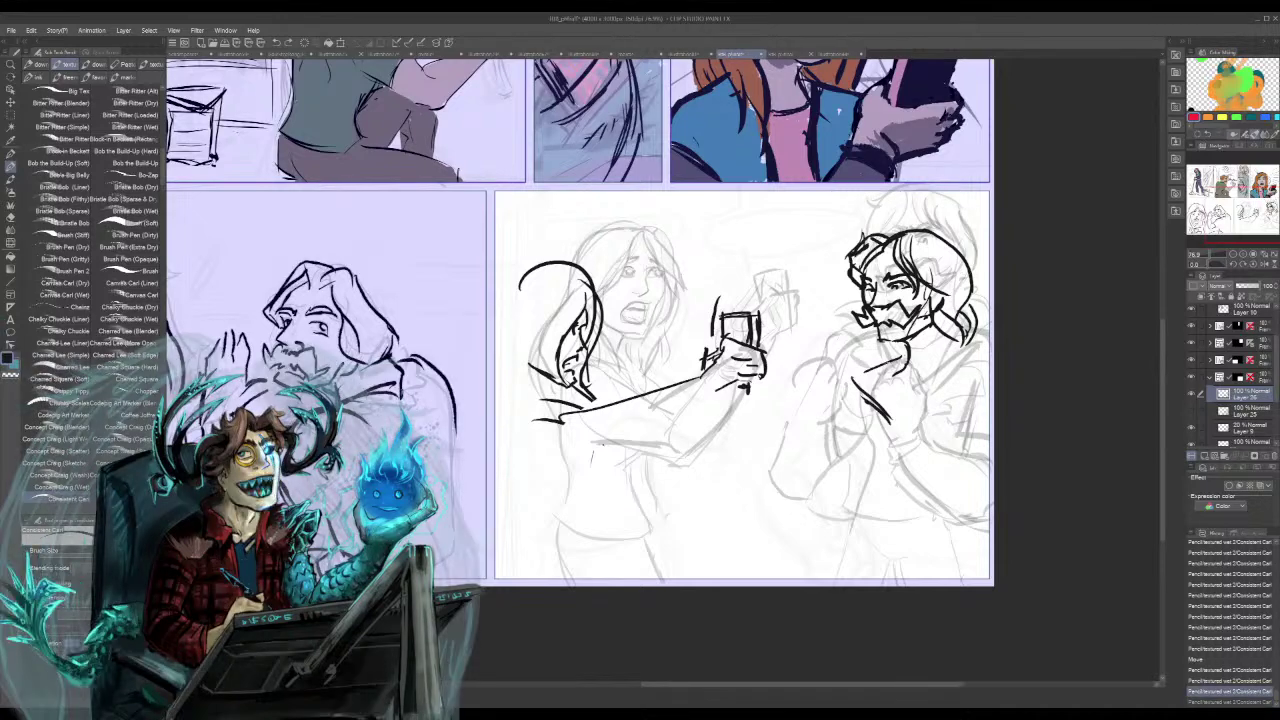
- Draw the man's hand raised to his chin, with wrist lines, a slanted lapel and jagged marks on his jacket
mouse_move(886, 364)
left_mouse_down()
mouse_move(917, 403)
mouse_move(948, 398)
left_mouse_up()
left_click_drag(975, 346, 910, 437)
left_click_drag(917, 426, 906, 445)
mouse_move(886, 340)
left_mouse_down()
mouse_move(855, 355)
mouse_move(908, 424)
left_mouse_up()
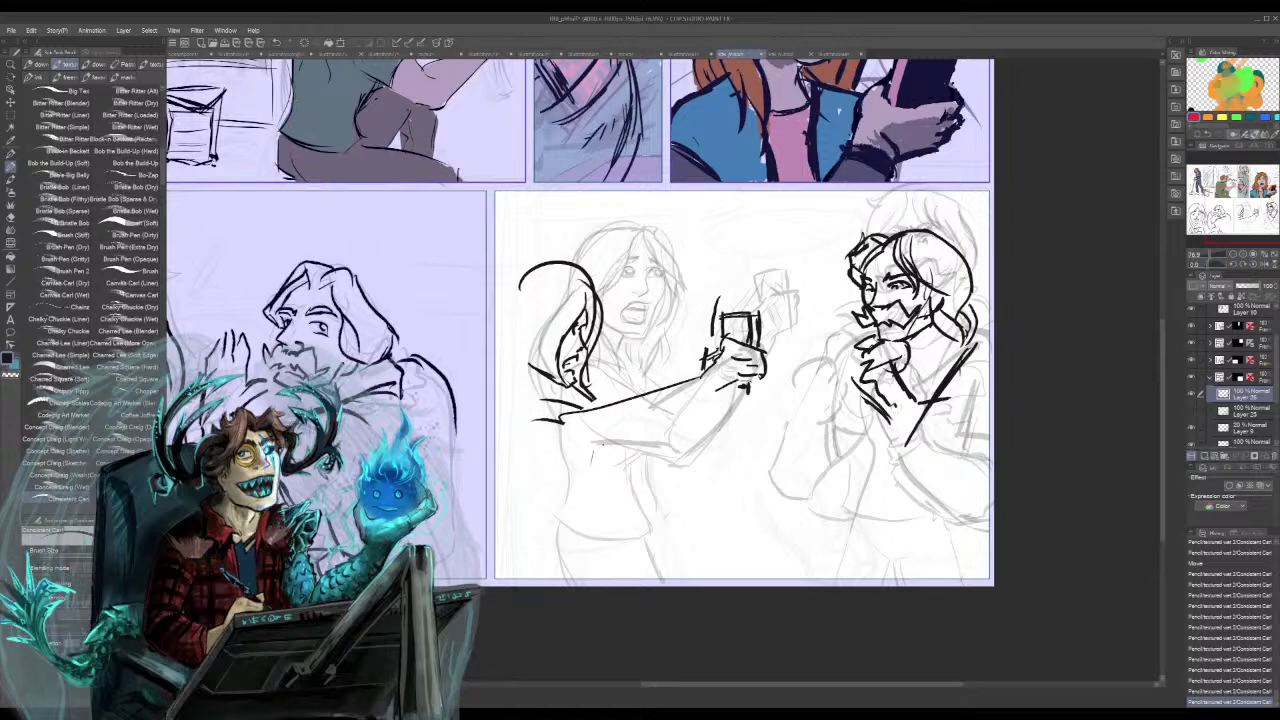
left_click_drag(972, 392, 962, 414)
left_click_drag(978, 386, 962, 410)
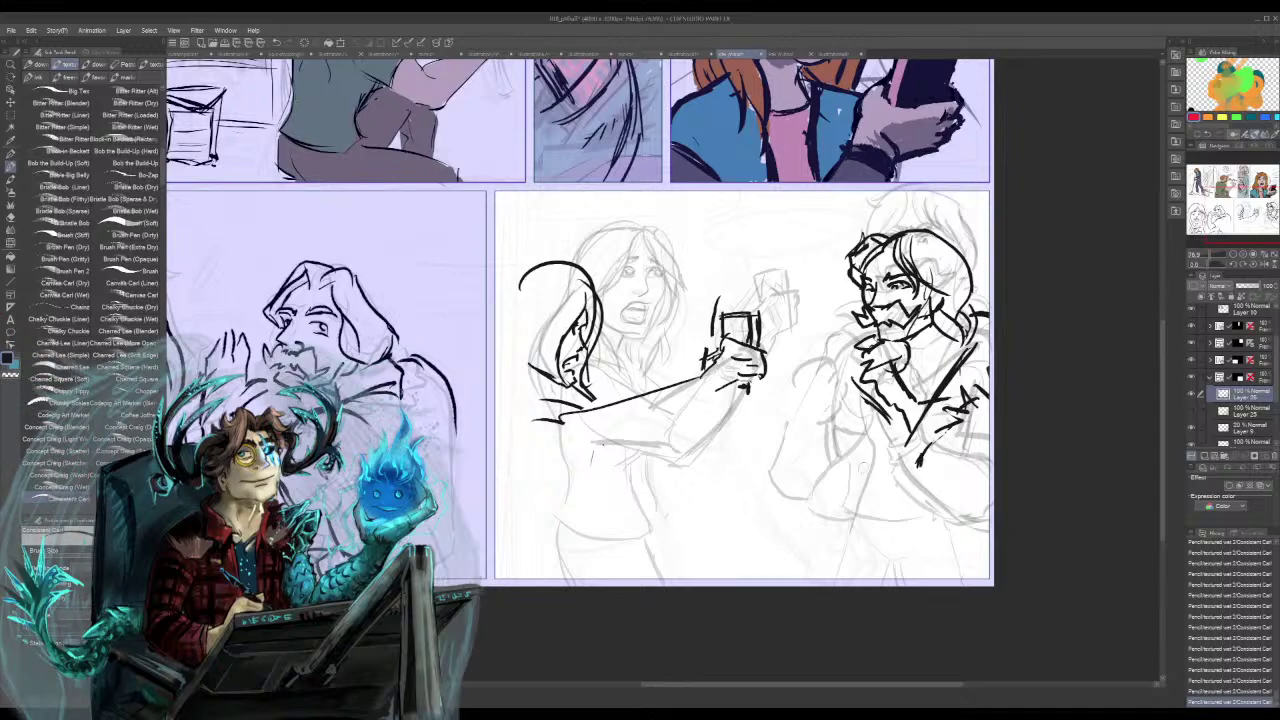
- Undo the hand, lapel and jacket strokes beneath the man's face
key("ctrl+z")
key("ctrl+z")
key("ctrl+z")
key("ctrl+z")
key("ctrl+z")
key("ctrl+z")
key("ctrl+z")
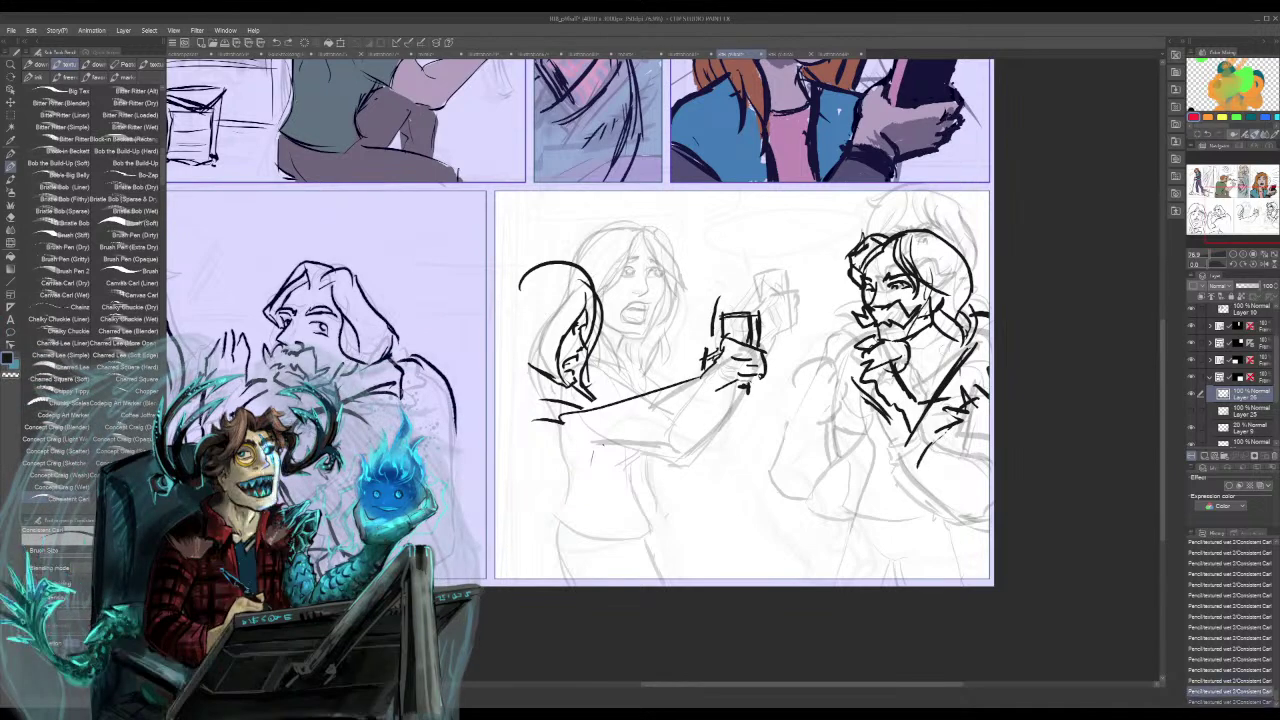
key("ctrl+z")
key("ctrl+z")
key("ctrl+z")
key("ctrl+z")
key("ctrl+z")
key("ctrl+z")
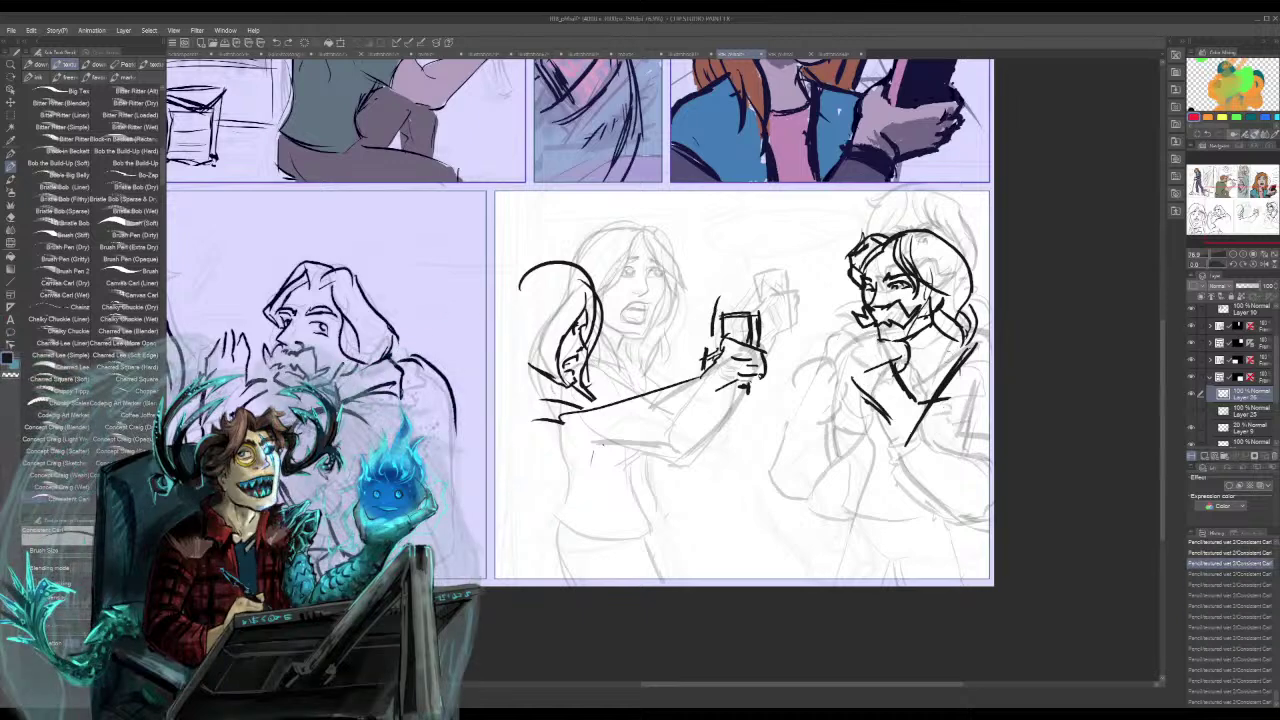
key("ctrl+z")
key("ctrl+z")
key("ctrl+z")
key("ctrl+z")
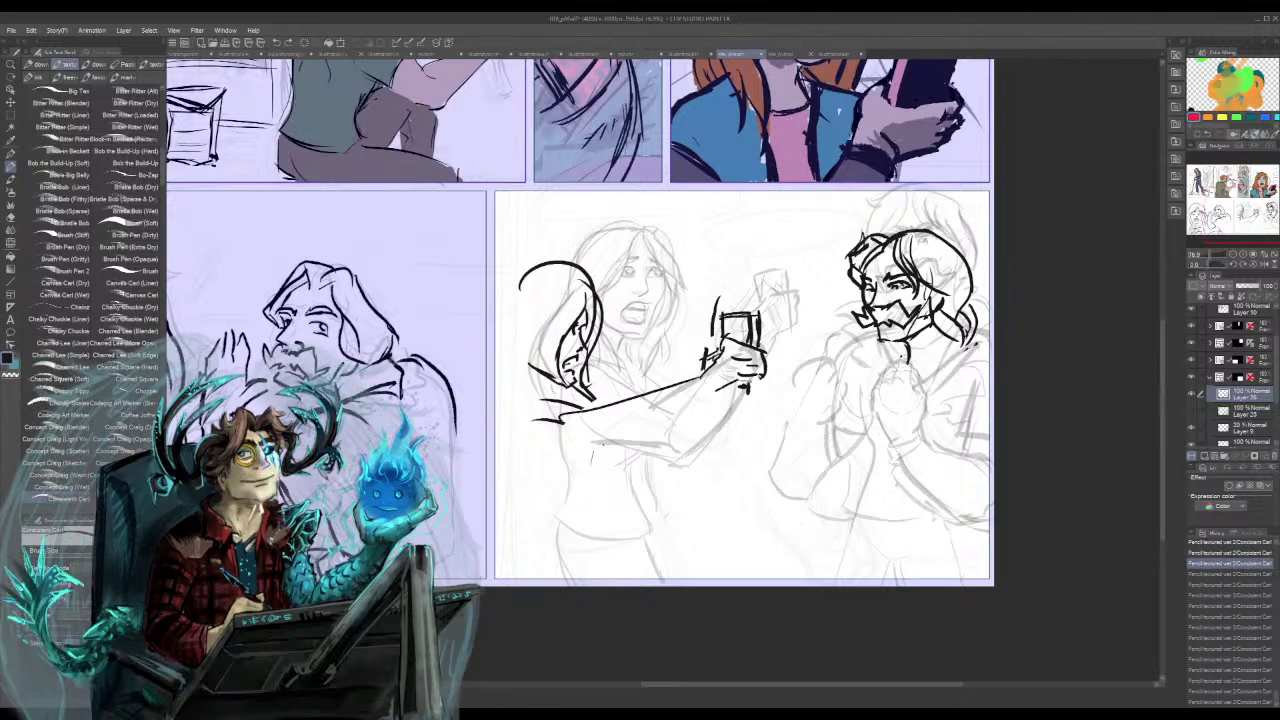
- Clear the rough foreground head, arm, phone and man's head from the current layer
left_click_drag(880, 388, 896, 412)
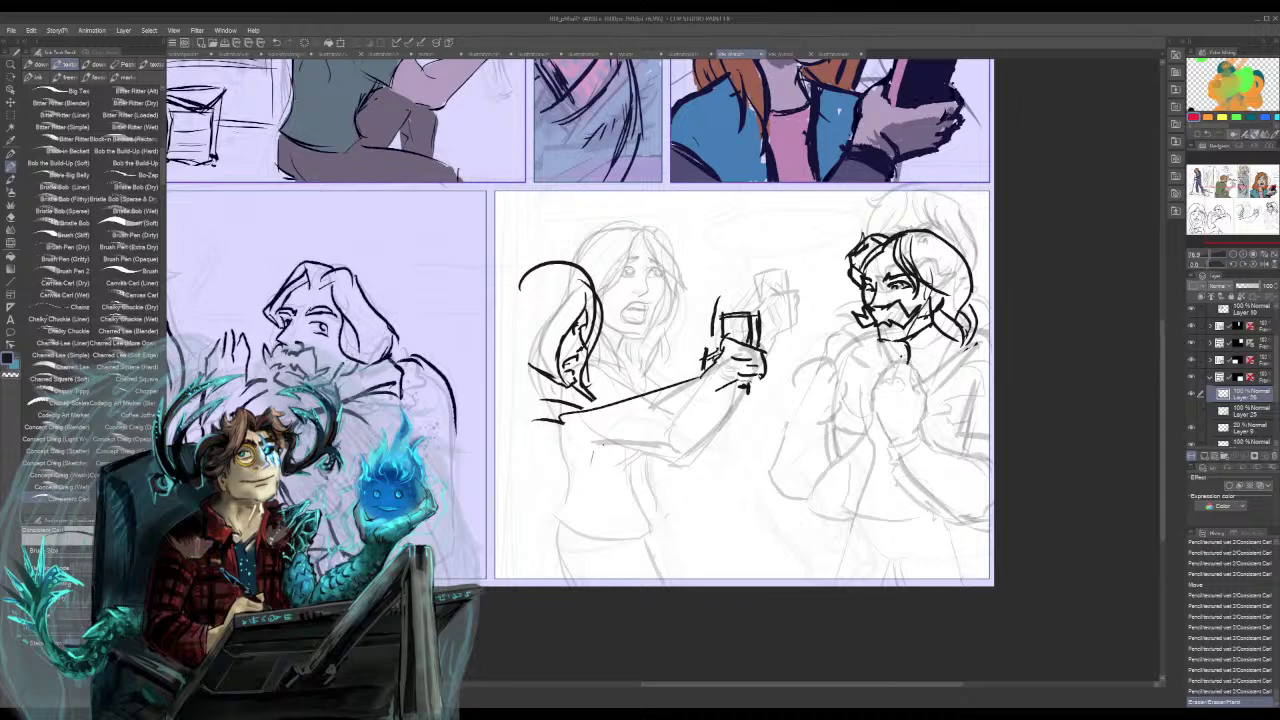
left_click_drag(858, 258, 945, 262)
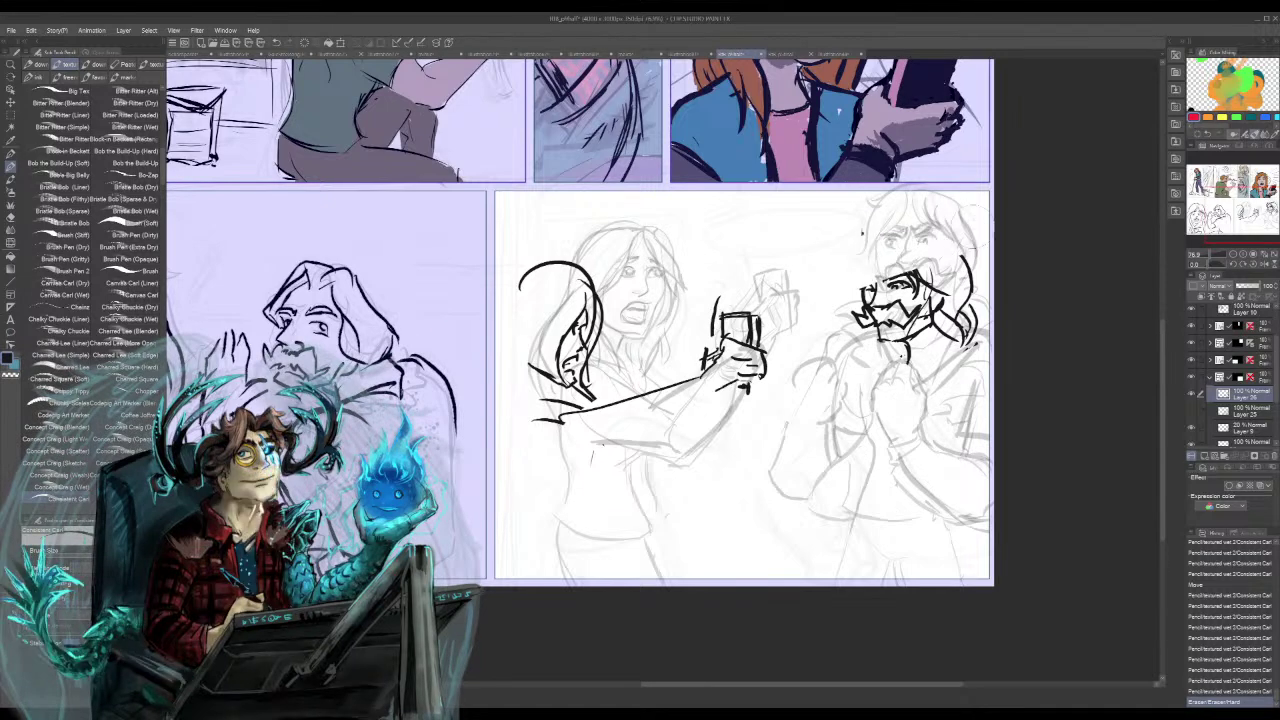
key("ctrl+z")
key("ctrl+z")
key("ctrl+z")
key("ctrl+z")
key("ctrl+z")
key("ctrl+z")
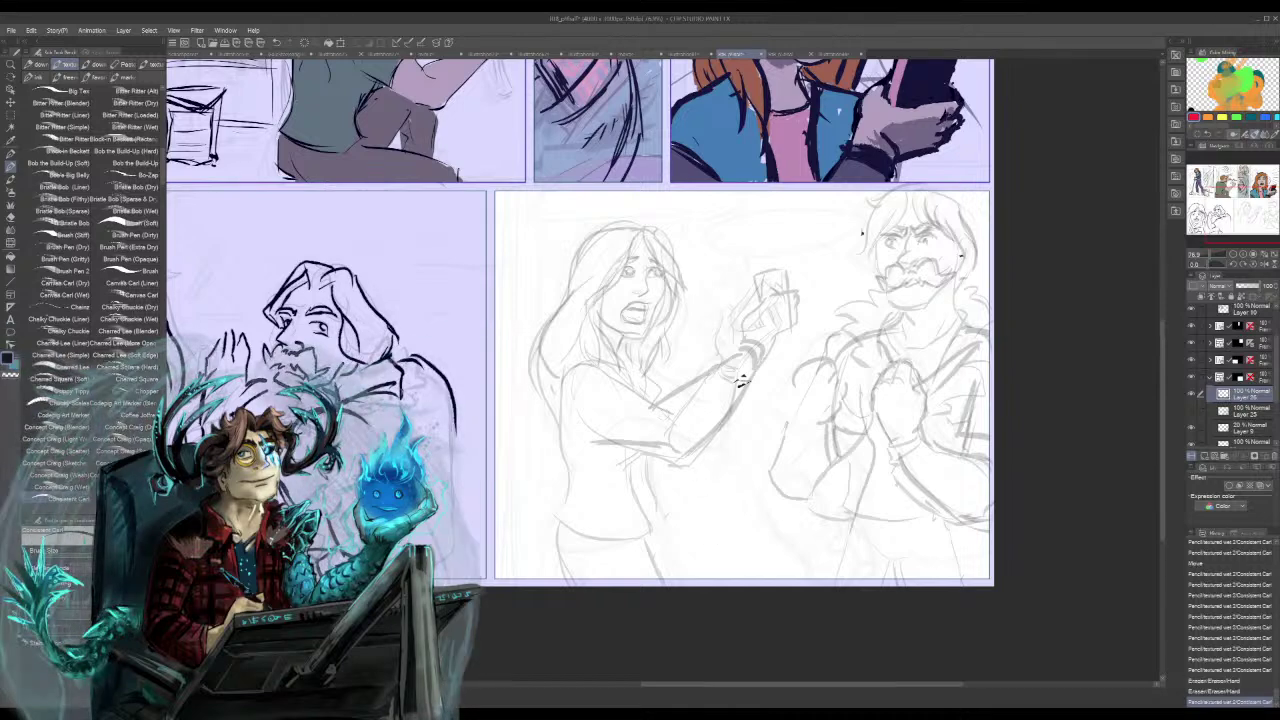
- Rough in an oval head over the faint woman's face, with curved shoulder and crossing arm lines below it
left_click_drag(626, 250, 645, 352)
mouse_move(544, 352)
left_mouse_down()
mouse_move(597, 356)
mouse_move(677, 398)
left_mouse_up()
key("ctrl+z")
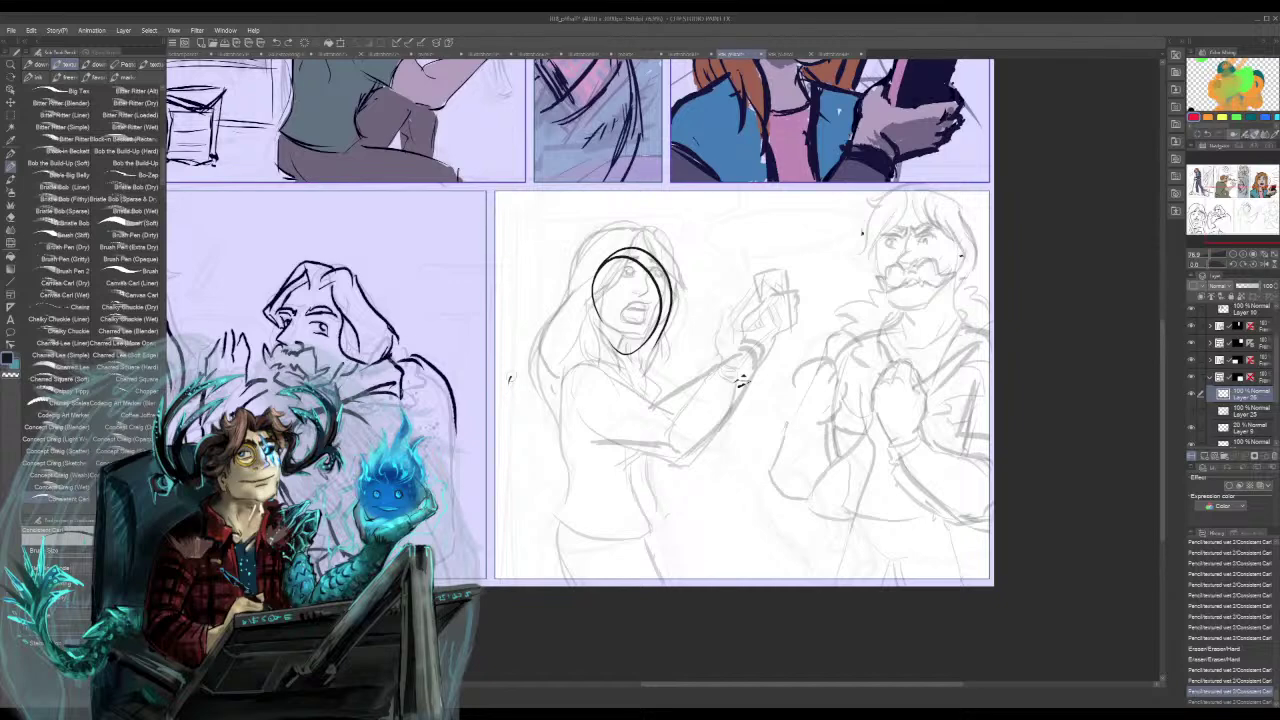
mouse_move(510, 378)
left_mouse_down()
mouse_move(647, 407)
mouse_move(648, 420)
mouse_move(597, 453)
left_mouse_up()
mouse_move(712, 381)
left_mouse_down()
mouse_move(625, 424)
mouse_move(690, 356)
left_mouse_up()
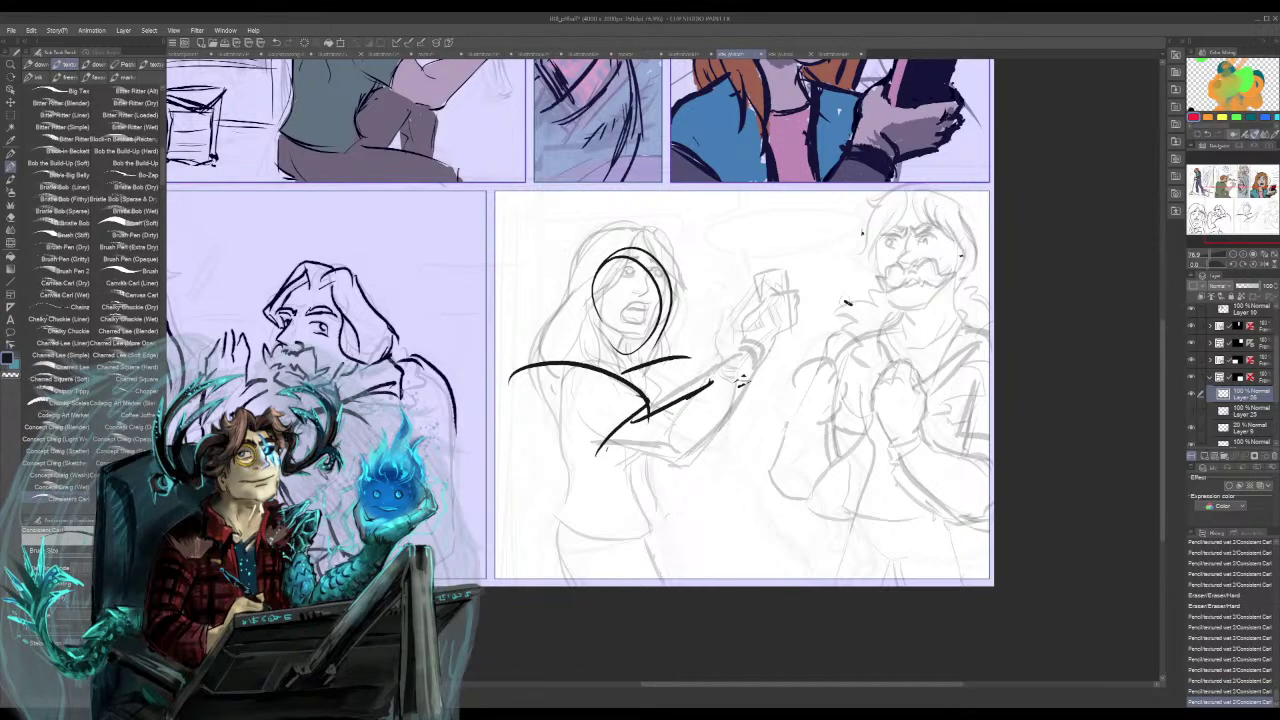
- Place an oval head beside the faint man's face, and erase the oval and body lines drawn over the woman
mouse_move(848, 302)
left_mouse_down()
mouse_move(826, 254)
mouse_move(889, 288)
left_mouse_up()
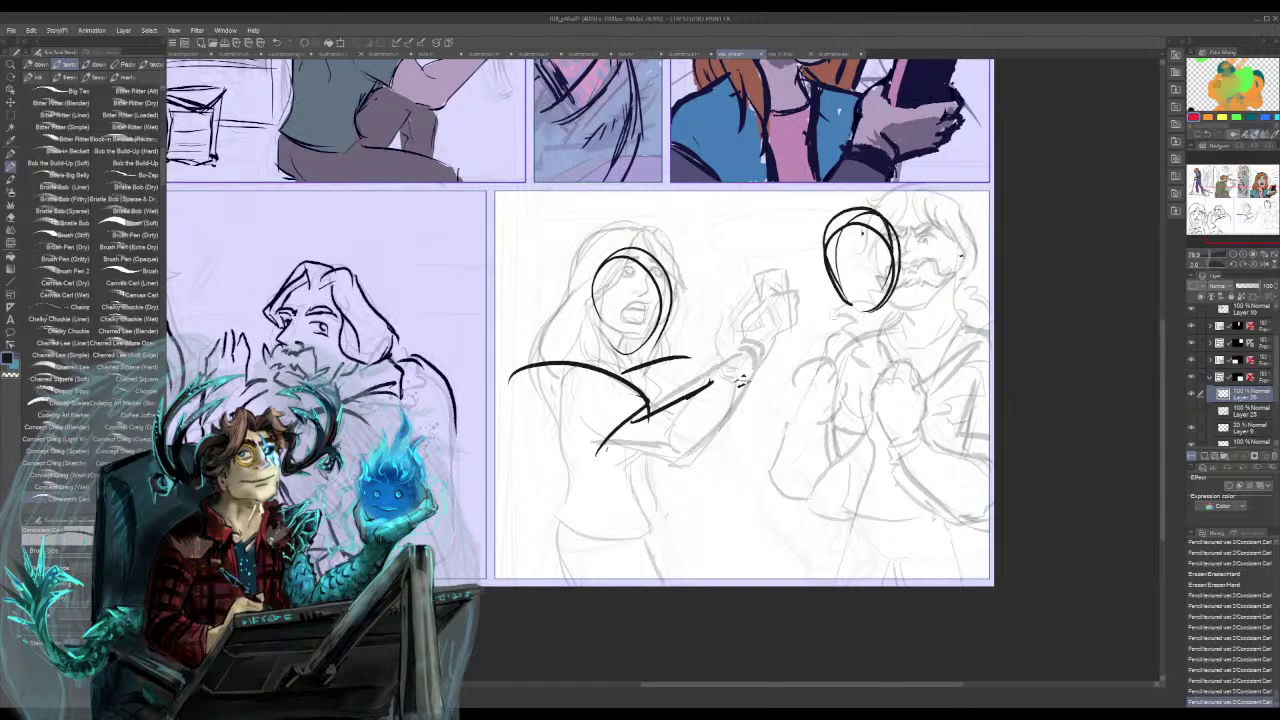
left_click_drag(838, 211, 837, 320)
key("ctrl+z")
key("ctrl+z")
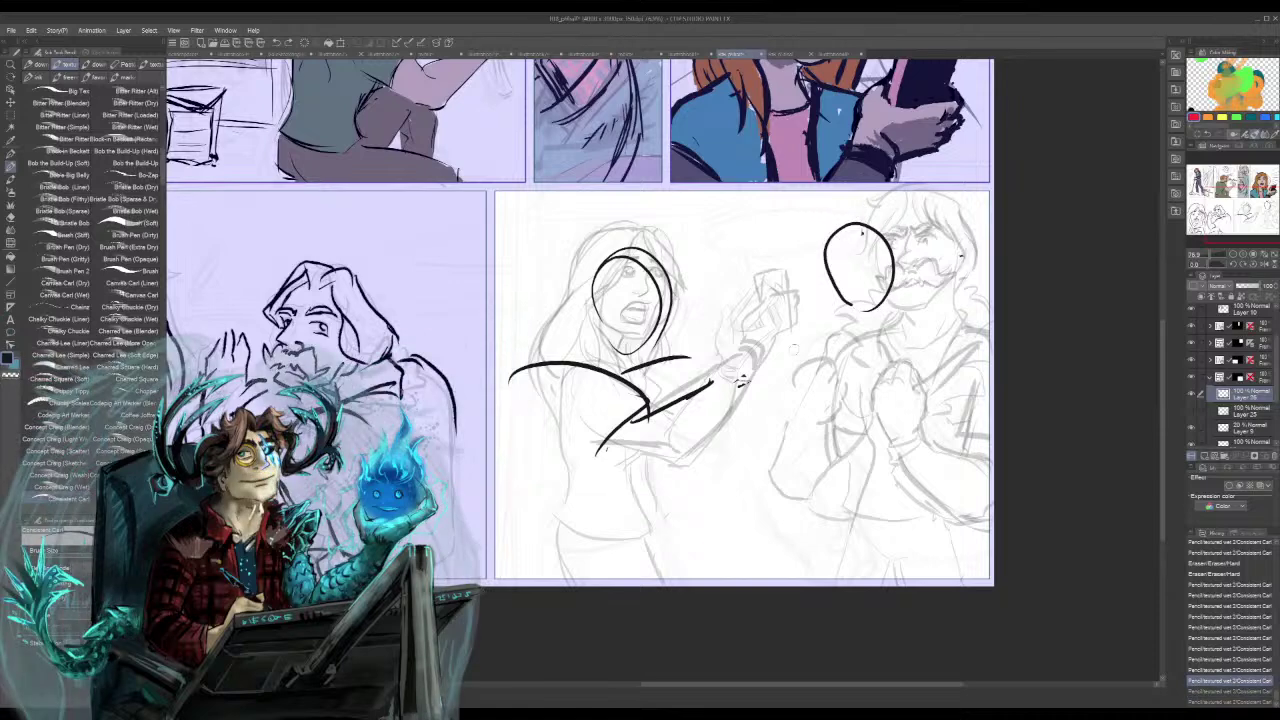
mouse_move(652, 254)
left_mouse_down()
mouse_move(556, 340)
mouse_move(700, 387)
mouse_move(712, 330)
mouse_move(592, 484)
left_mouse_up()
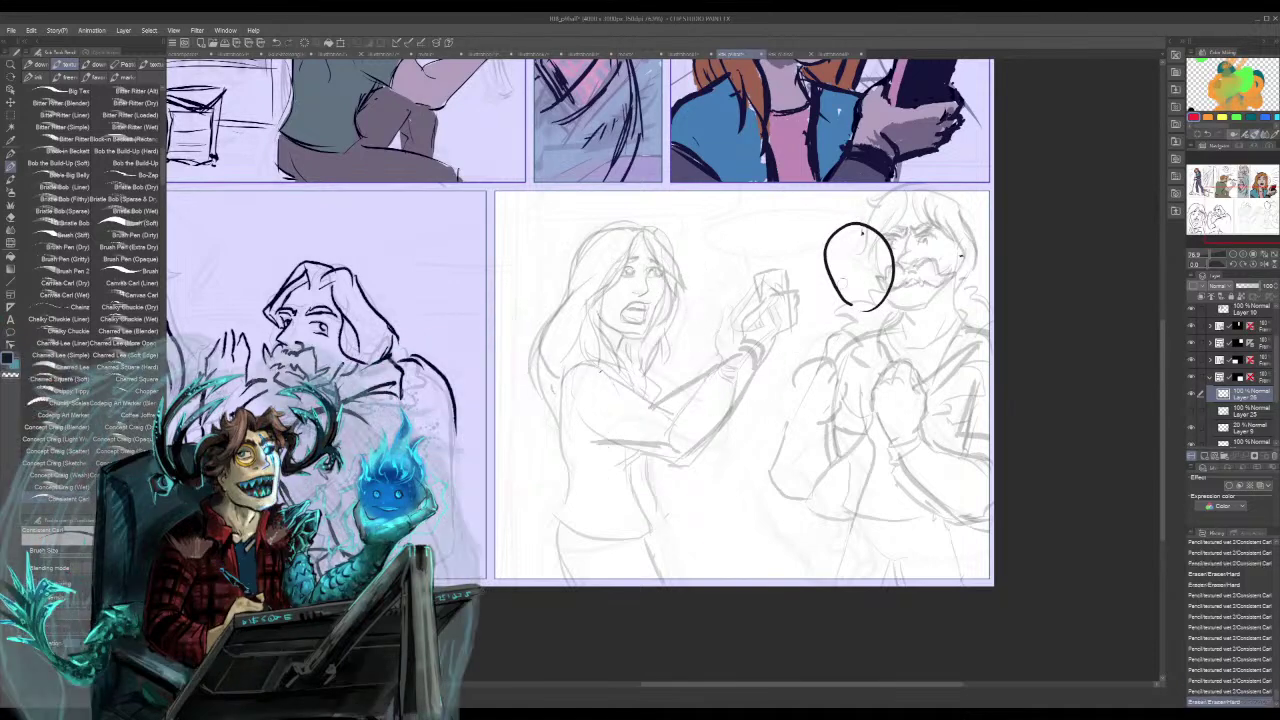
- Draw a hair outline around the oval head, and add chin, neck and collar lines below it
mouse_move(820, 256)
left_mouse_down()
mouse_move(865, 215)
mouse_move(910, 245)
mouse_move(928, 300)
left_mouse_up()
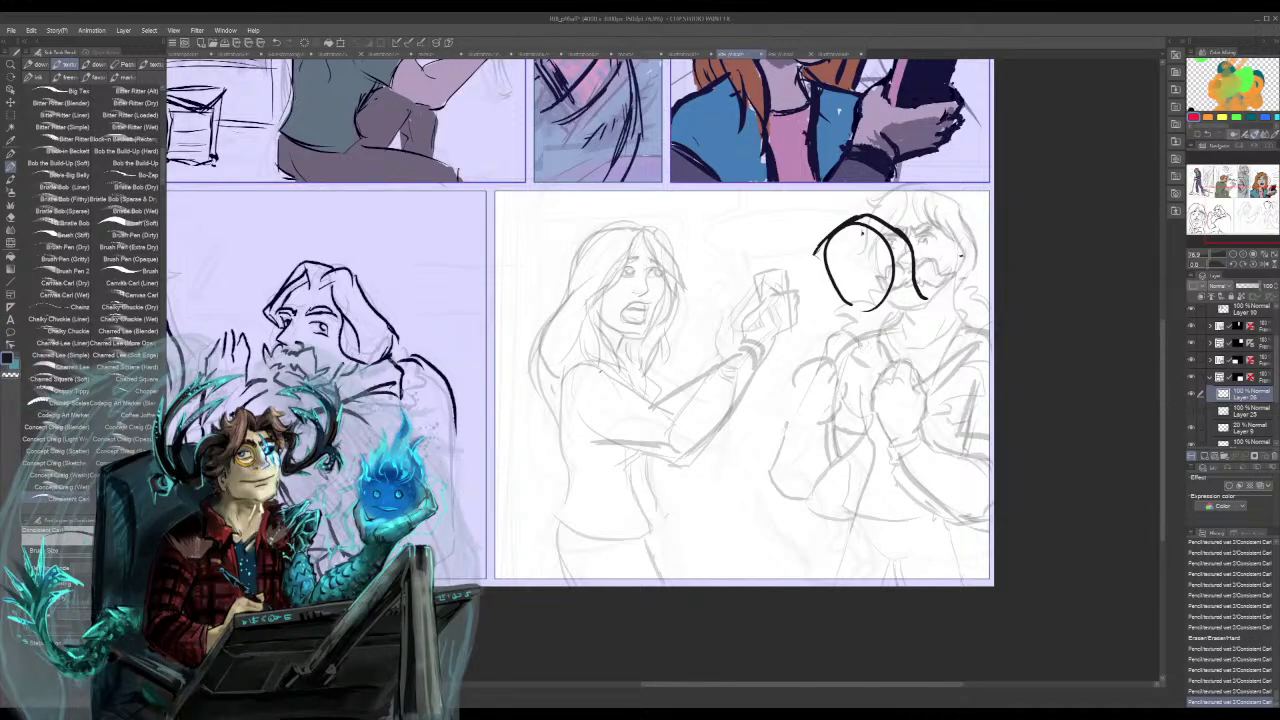
mouse_move(857, 330)
left_mouse_down()
mouse_move(917, 308)
mouse_move(886, 322)
left_mouse_up()
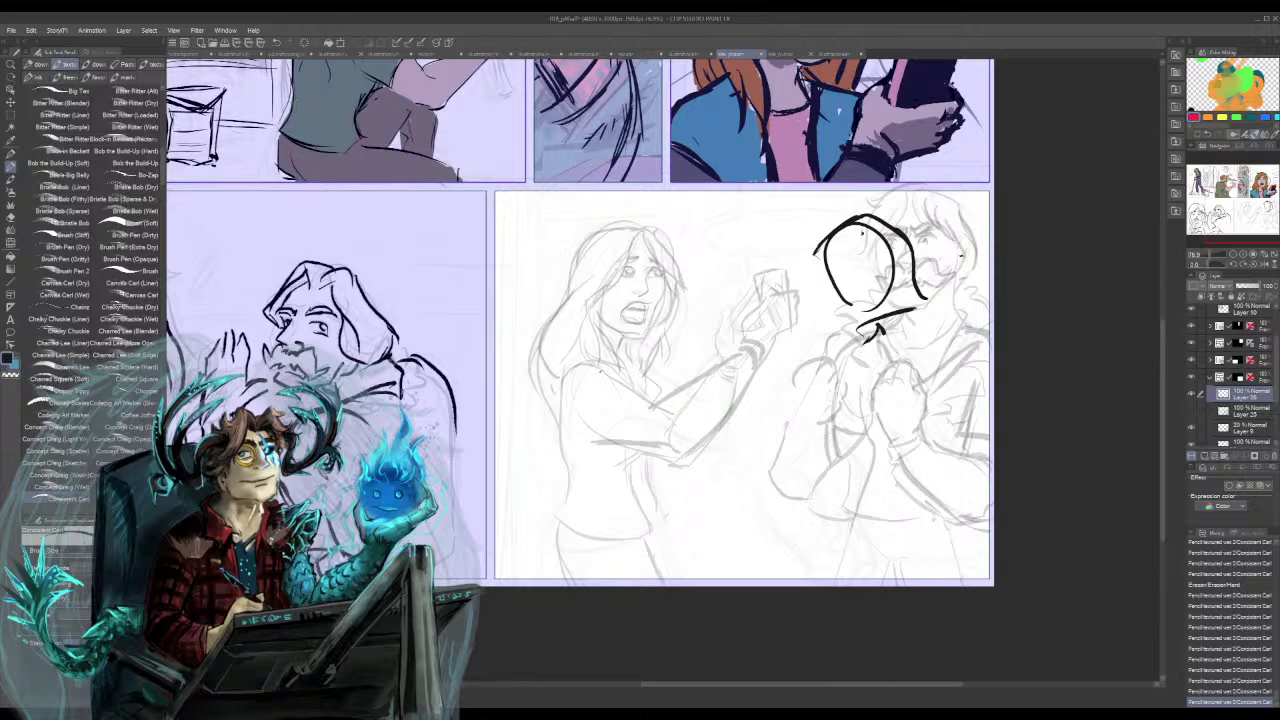
mouse_move(842, 354)
left_mouse_down()
mouse_move(888, 346)
mouse_move(942, 312)
left_mouse_up()
left_click_drag(858, 325, 905, 310)
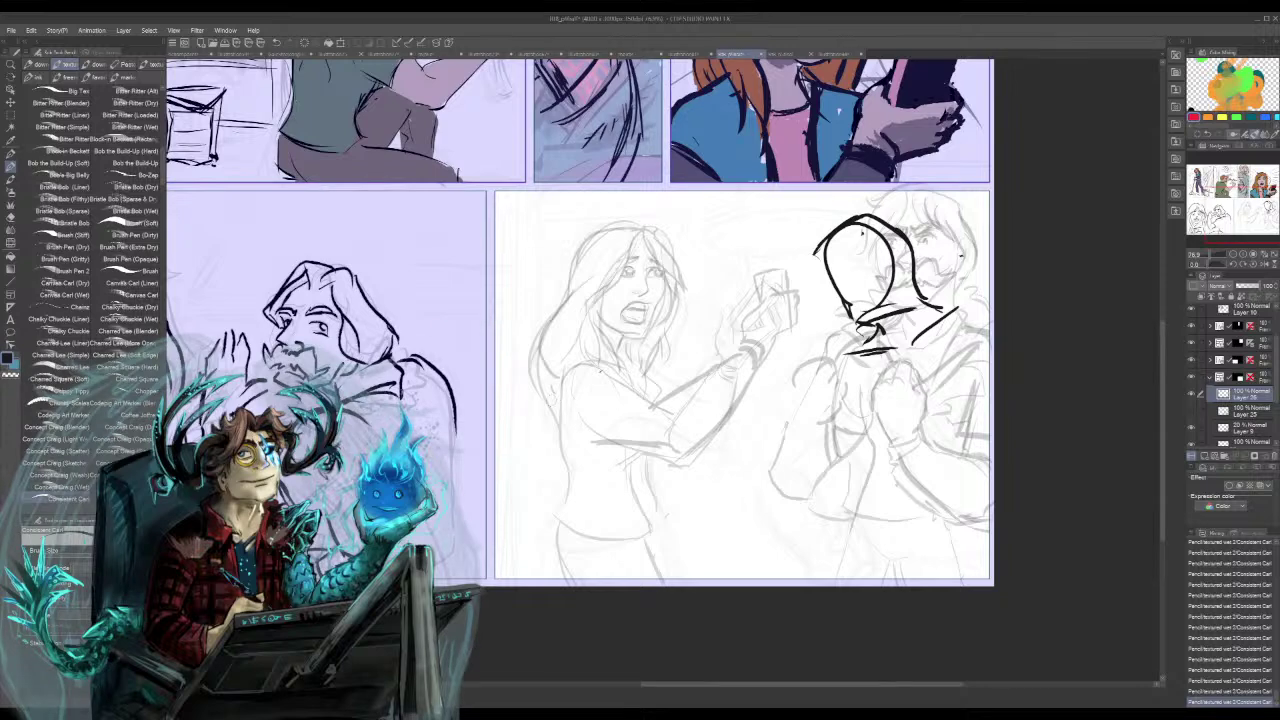
- Rough in a large foreground head at the panel's inner edge, with layered hair curves falling down to the shoulder
left_click_drag(509, 285, 555, 284)
left_click_drag(568, 205, 586, 295)
left_click_drag(571, 207, 582, 327)
mouse_move(555, 195)
left_mouse_down()
mouse_move(572, 211)
mouse_move(581, 320)
left_mouse_up()
mouse_move(499, 222)
left_mouse_down()
mouse_move(586, 214)
mouse_move(620, 386)
left_mouse_up()
left_click_drag(569, 330, 613, 394)
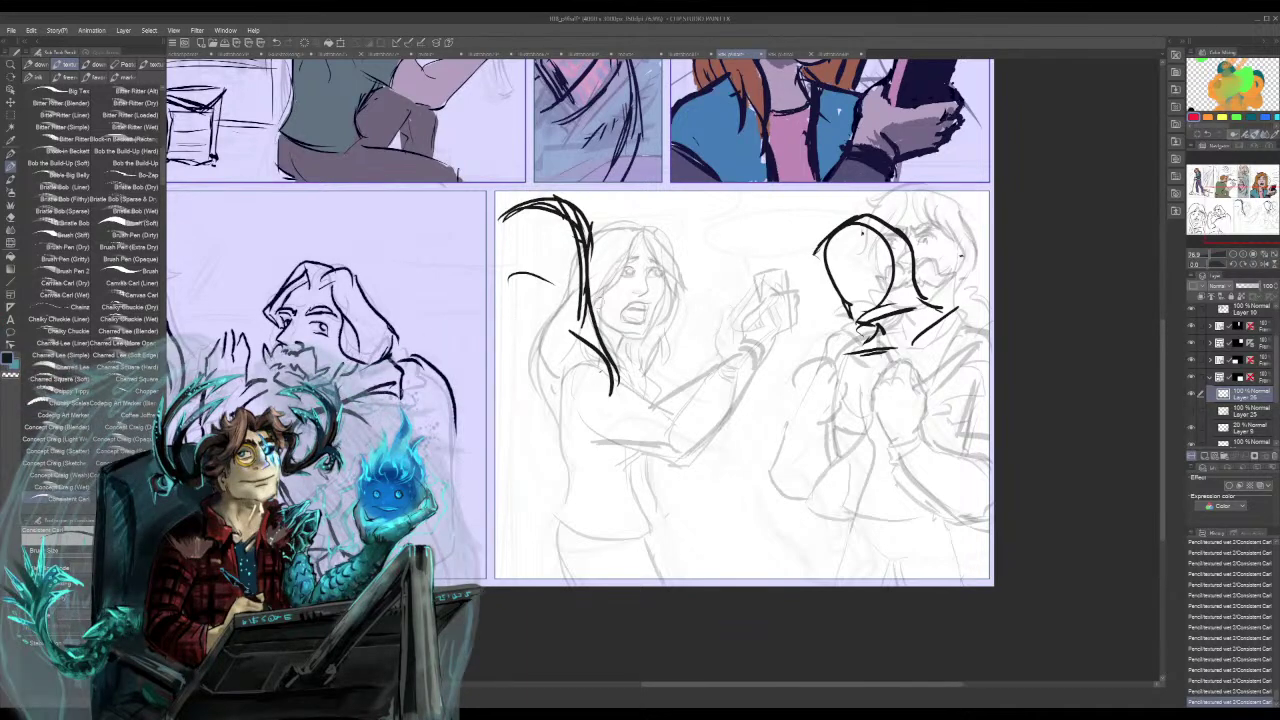
- Draw the foreground woman's collar and torso side, with a bent arm raised in front of her holding up a phone
mouse_move(566, 243)
left_mouse_down()
mouse_move(592, 322)
mouse_move(572, 330)
left_mouse_up()
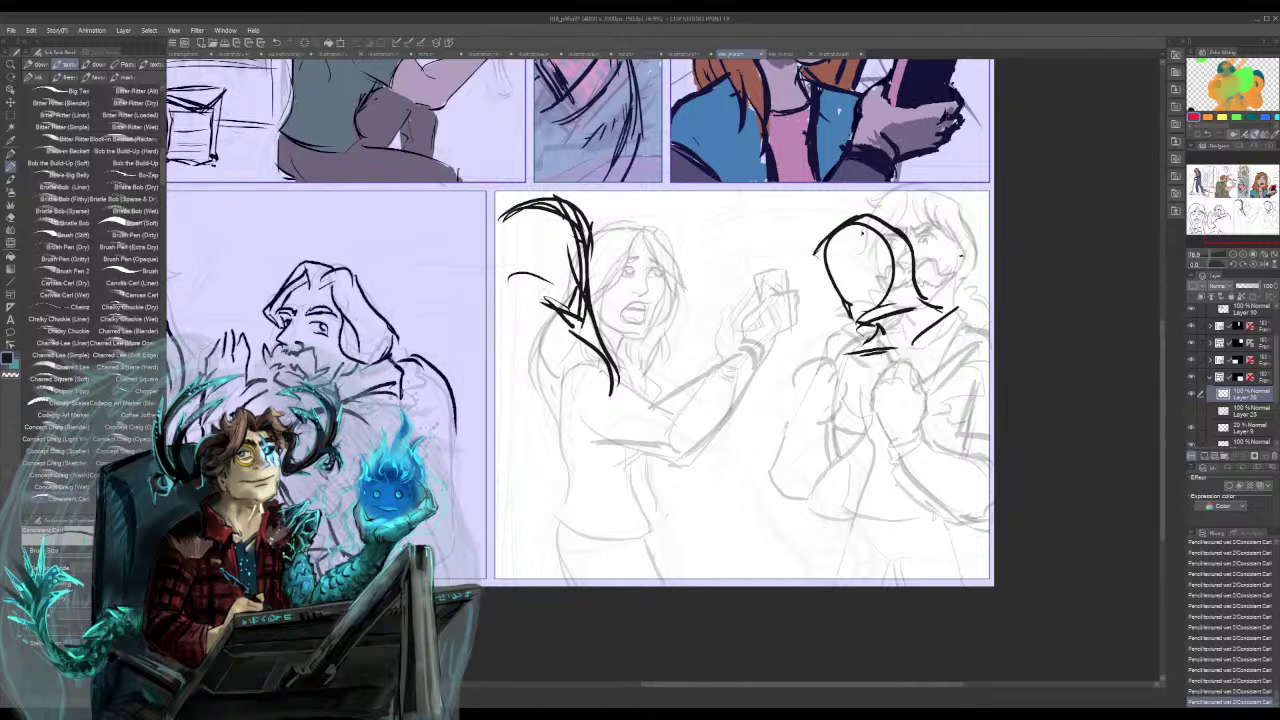
left_click_drag(542, 290, 584, 322)
left_click_drag(546, 324, 543, 475)
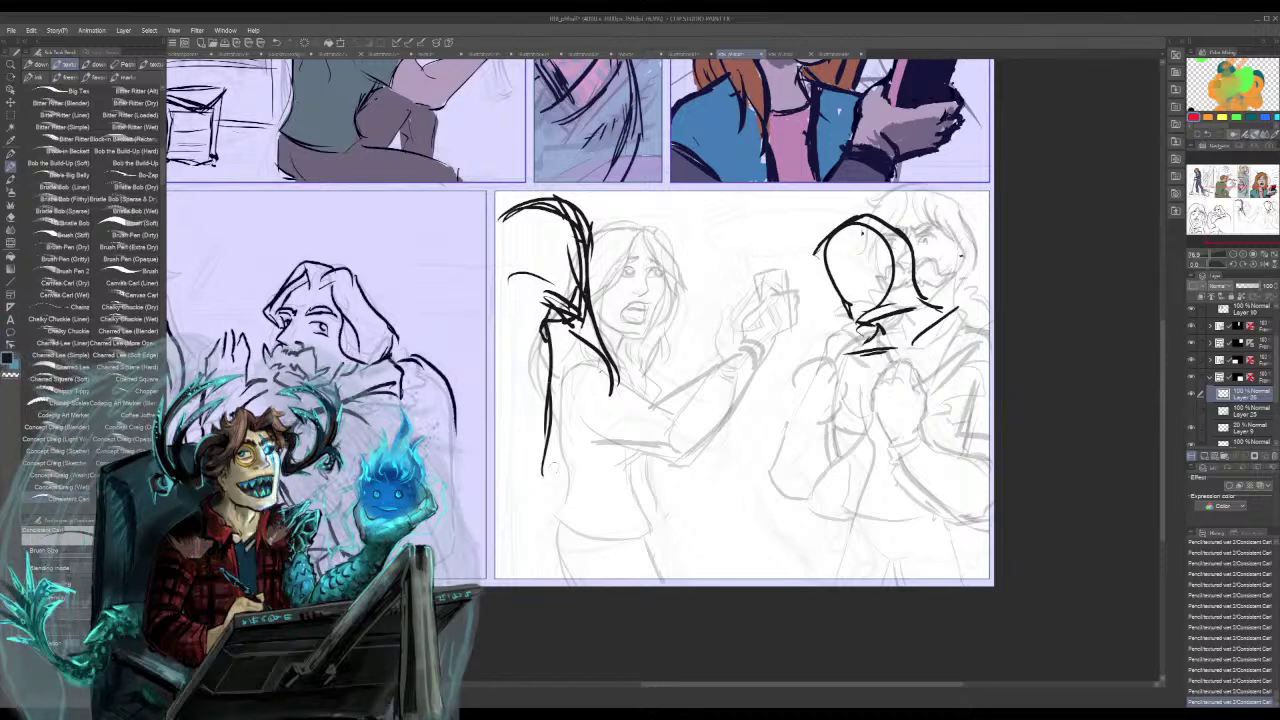
mouse_move(556, 356)
left_mouse_down()
mouse_move(571, 372)
mouse_move(561, 434)
mouse_move(642, 414)
mouse_move(634, 385)
mouse_move(661, 333)
mouse_move(641, 418)
left_mouse_up()
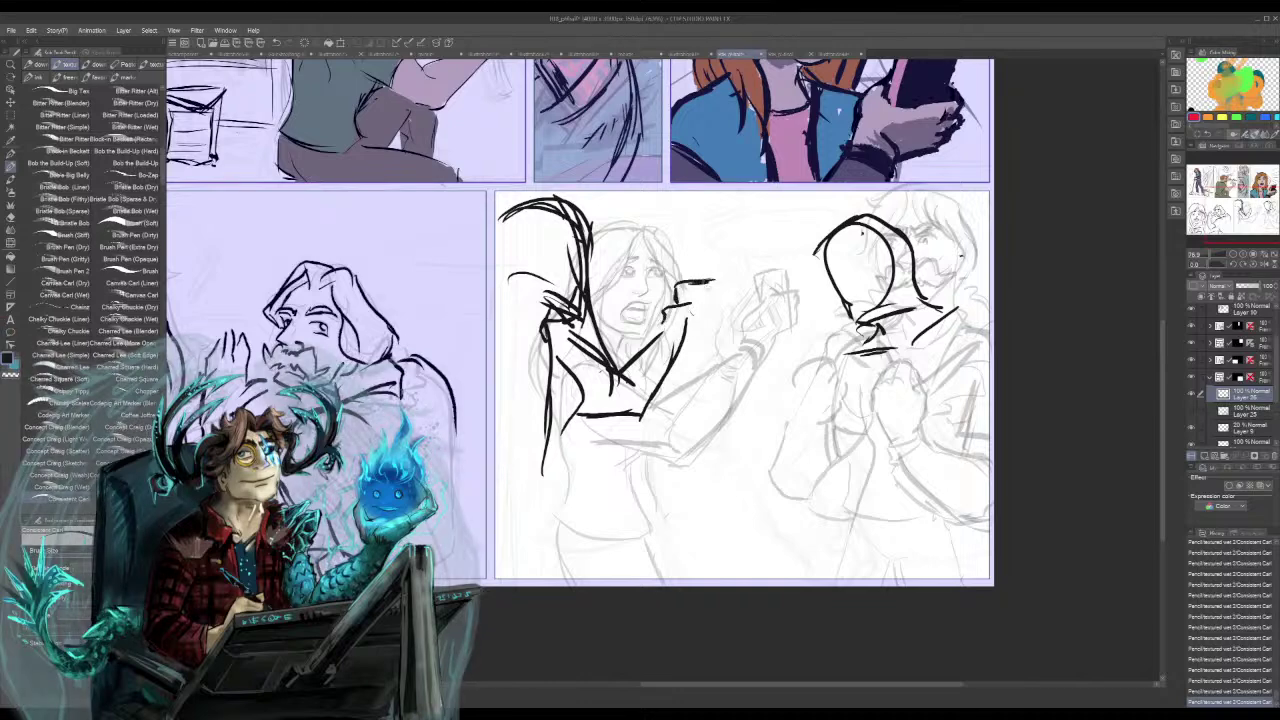
mouse_move(708, 282)
left_mouse_down()
mouse_move(705, 340)
mouse_move(688, 342)
left_mouse_up()
- Rough in a hand at the foreground woman's hip and a heavy thigh line, and erase the torso side line above
left_click_drag(497, 508, 533, 535)
mouse_move(496, 482)
left_mouse_down()
mouse_move(545, 484)
mouse_move(564, 515)
mouse_move(556, 540)
left_mouse_up()
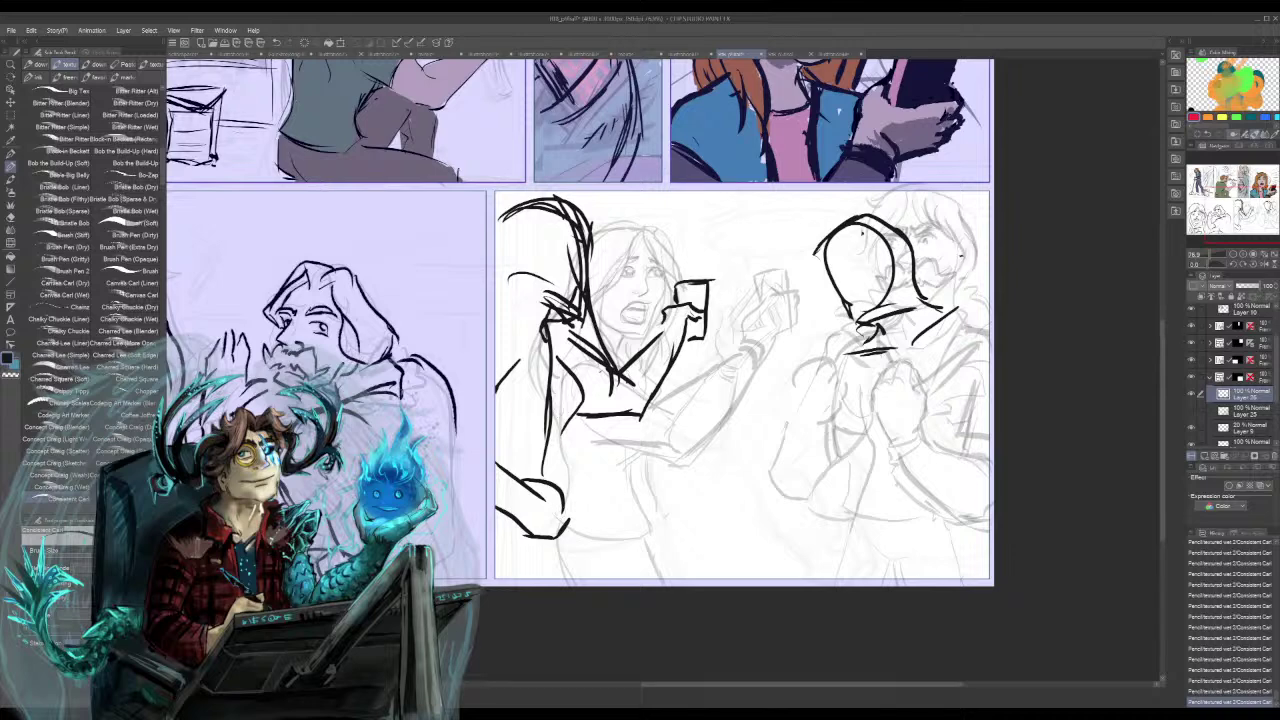
mouse_move(579, 413)
left_mouse_down()
mouse_move(542, 476)
mouse_move(610, 580)
left_mouse_up()
left_click_drag(566, 482, 612, 578)
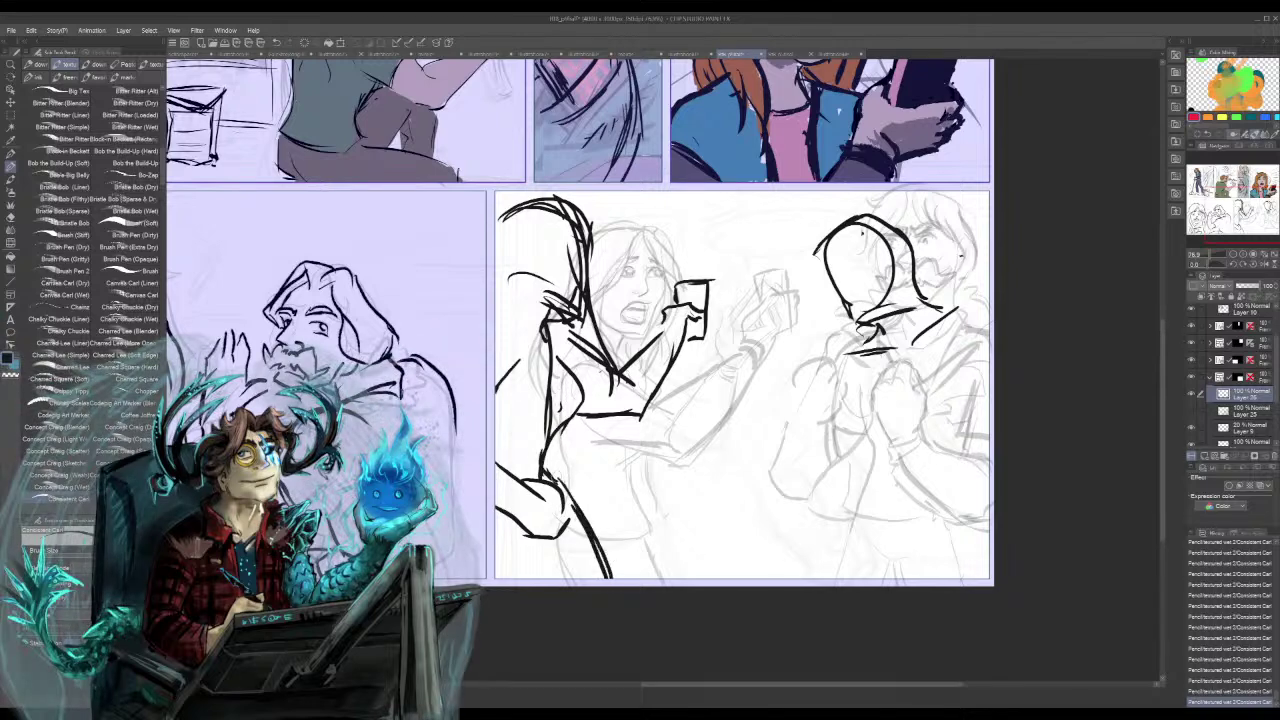
left_click_drag(544, 463, 575, 508)
left_click_drag(594, 542, 608, 578)
mouse_move(506, 424)
left_mouse_down()
mouse_move(566, 386)
mouse_move(552, 350)
mouse_move(540, 405)
mouse_move(508, 378)
mouse_move(521, 396)
left_mouse_up()
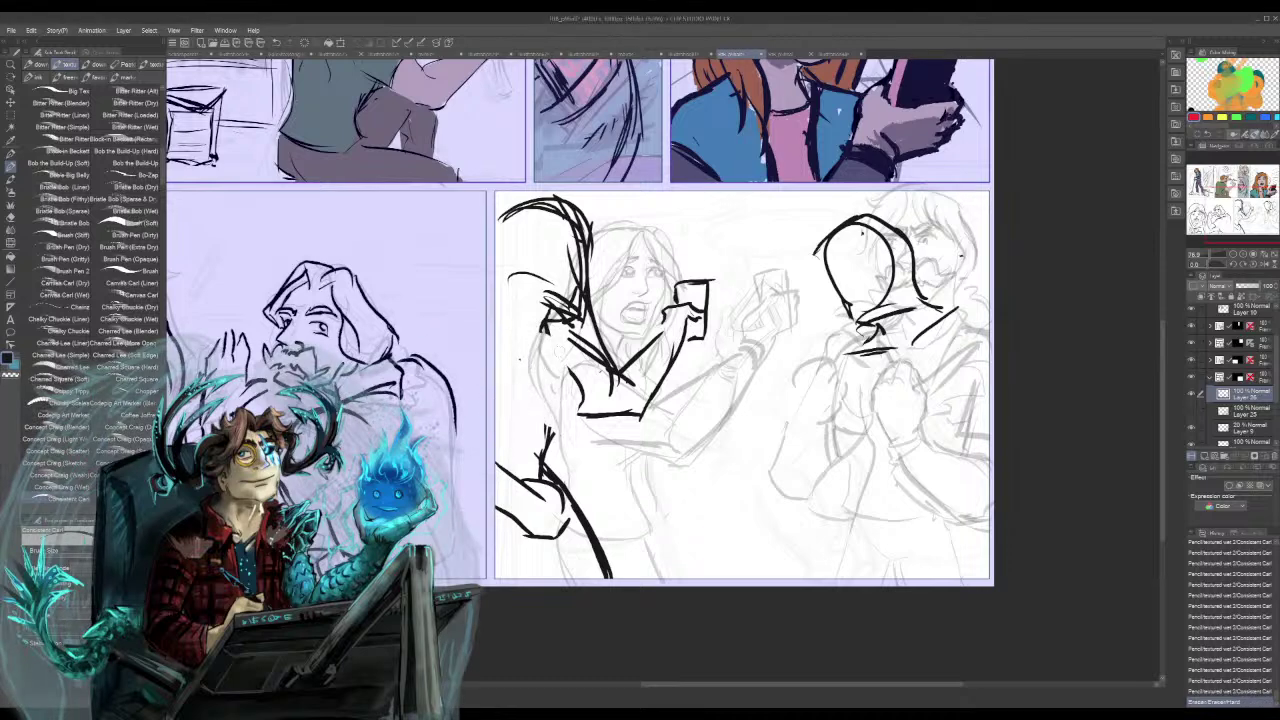
- Try to redraw the torso side between the collar and the hip, and undo the strokes
left_click_drag(556, 347, 561, 400)
left_click_drag(563, 362, 545, 439)
key("ctrl+z")
key("ctrl+z")
key("ctrl+z")
key("ctrl+z")
key("ctrl+z")
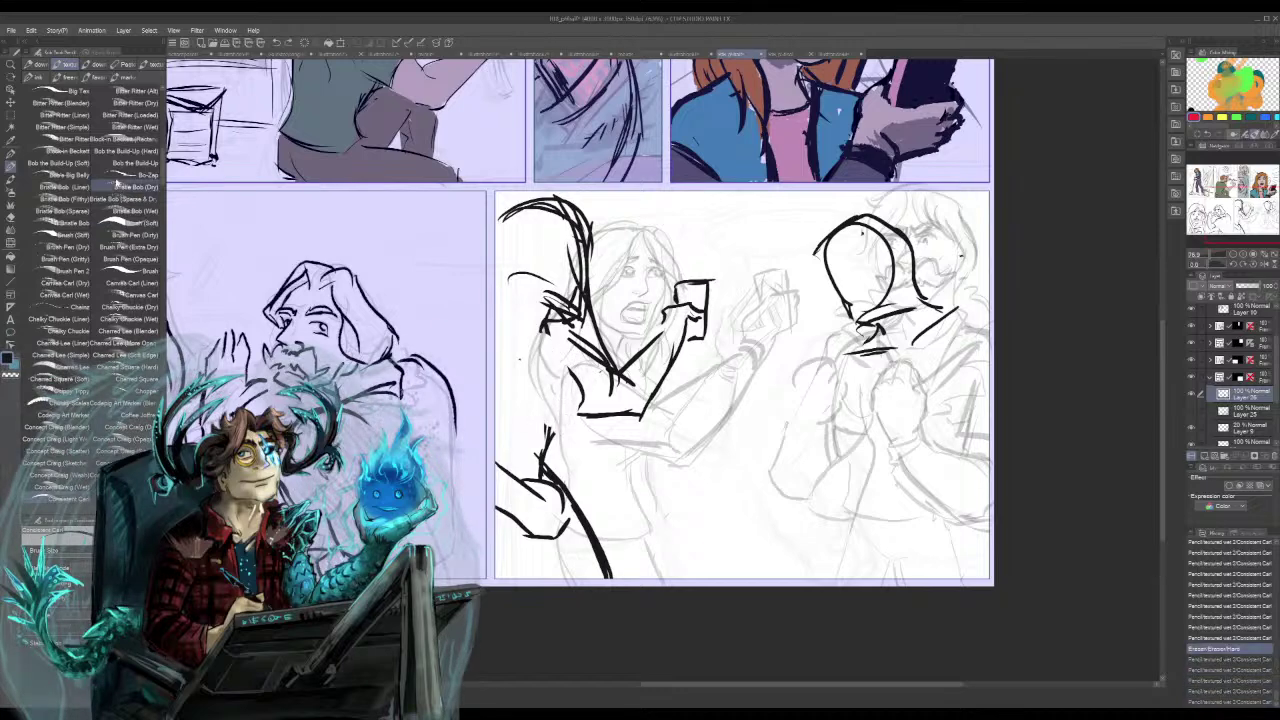
- Try out the Suzu Pen with loose curved strokes between the two figures, and undo them
left_click(95, 77)
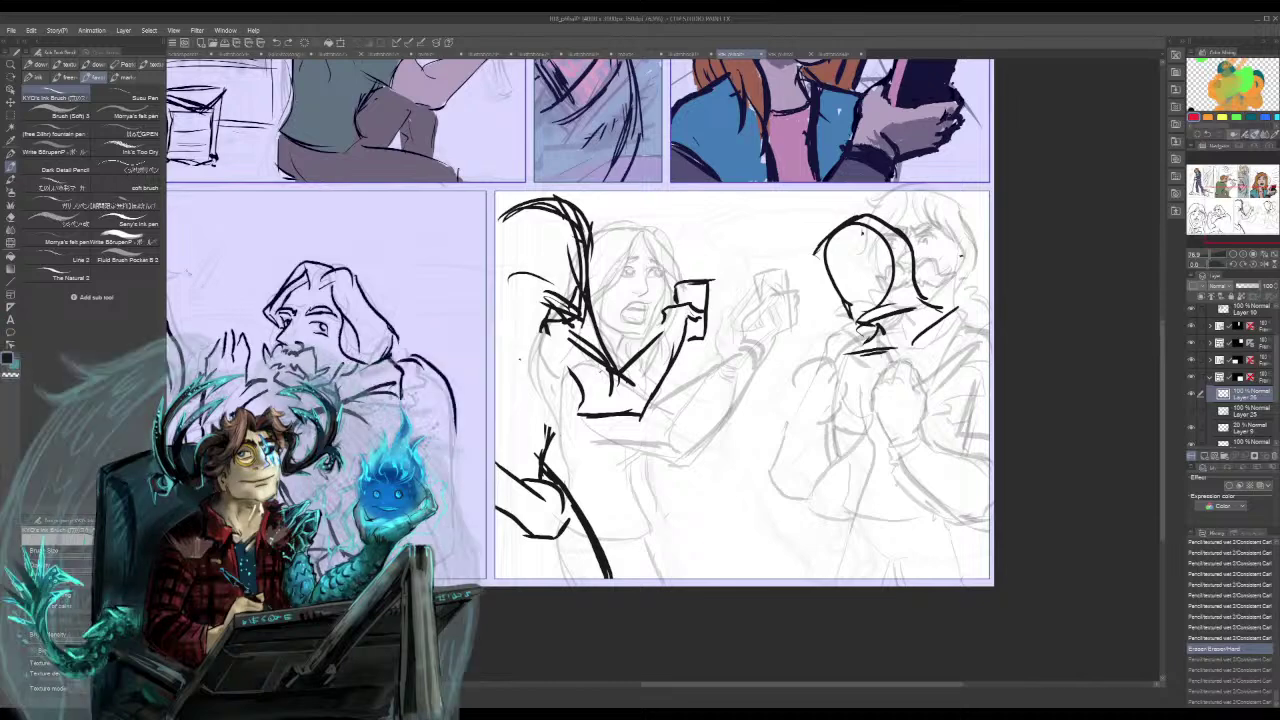
left_click(130, 96)
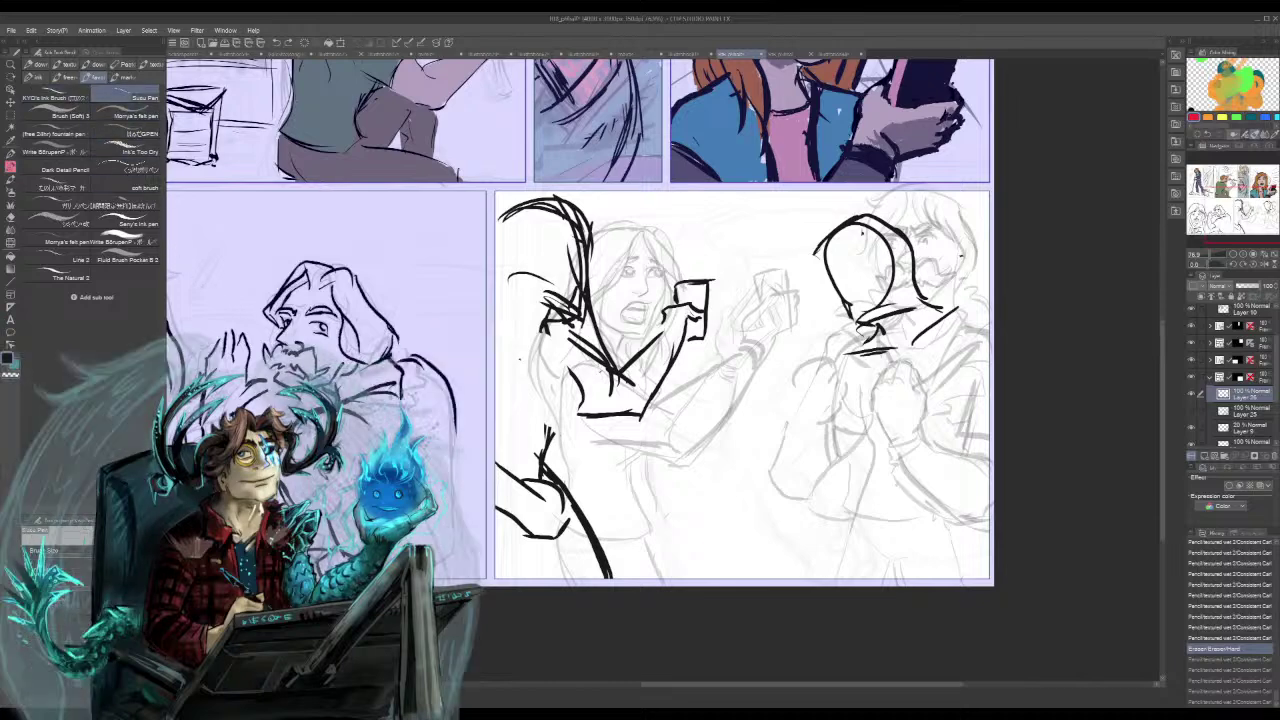
left_click_drag(755, 415, 812, 521)
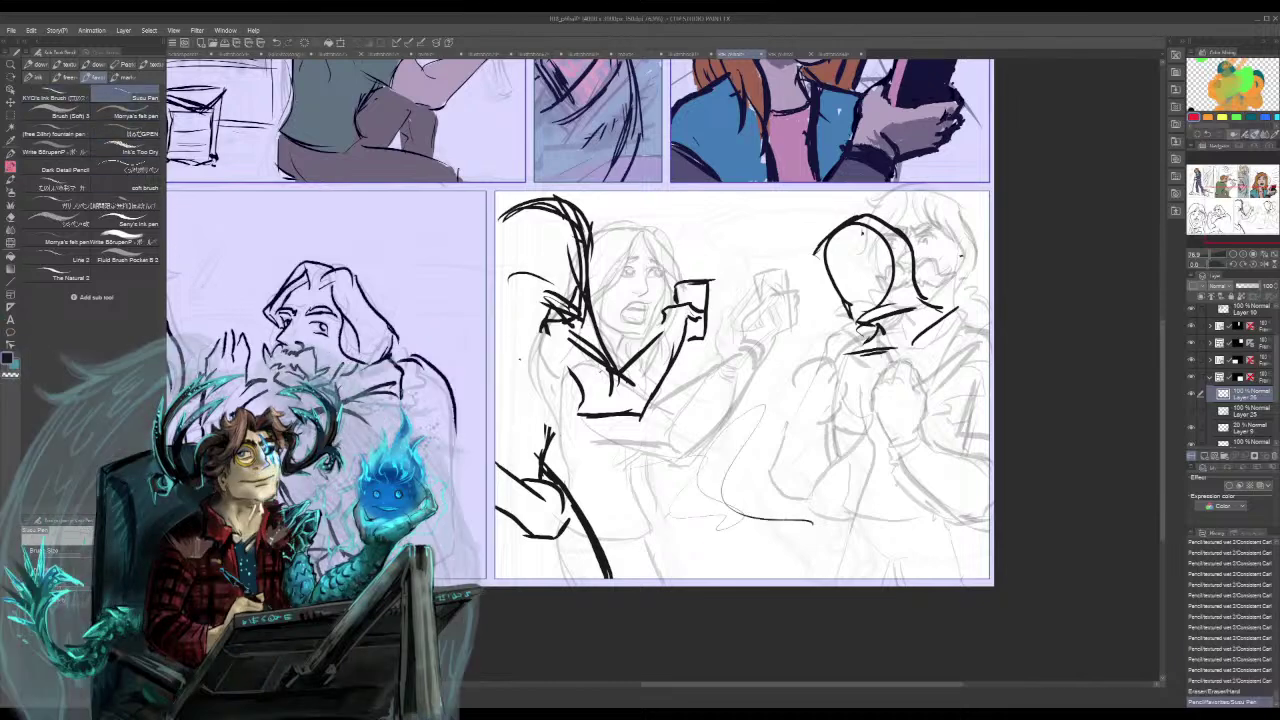
key("ctrl+z")
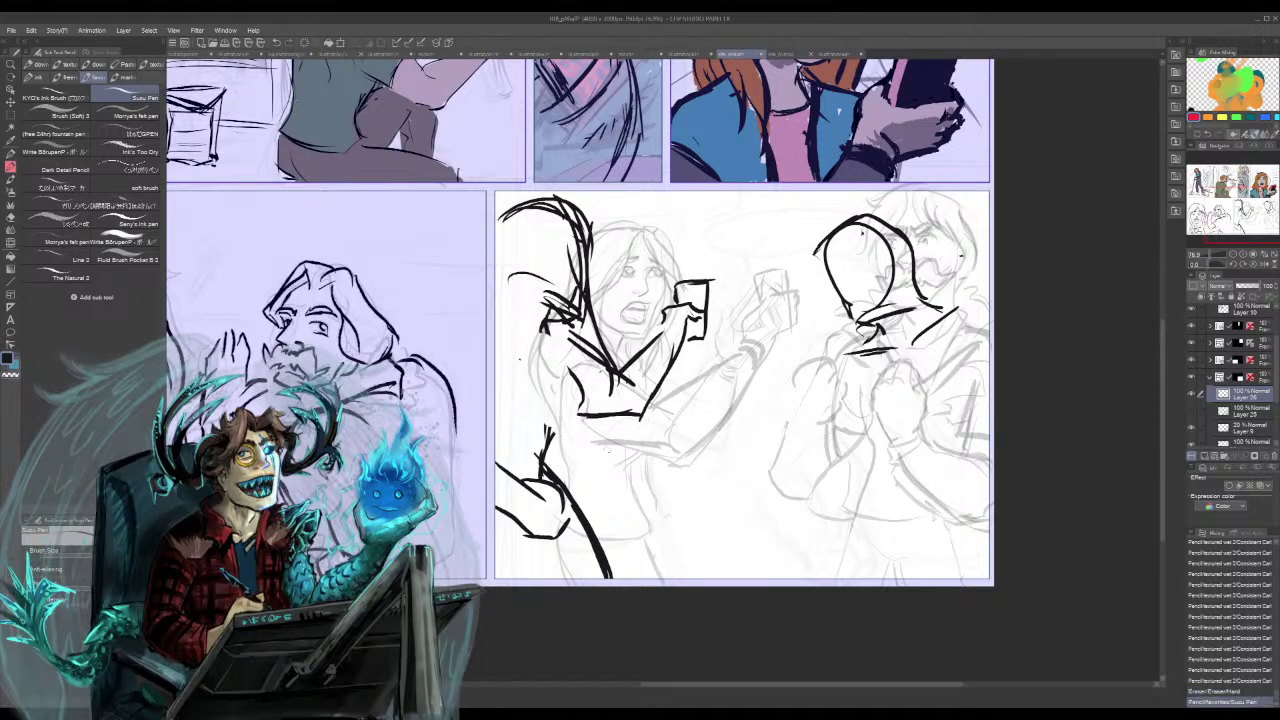
mouse_move(610, 452)
left_mouse_down()
mouse_move(742, 516)
mouse_move(790, 437)
left_mouse_up()
key("ctrl+z")
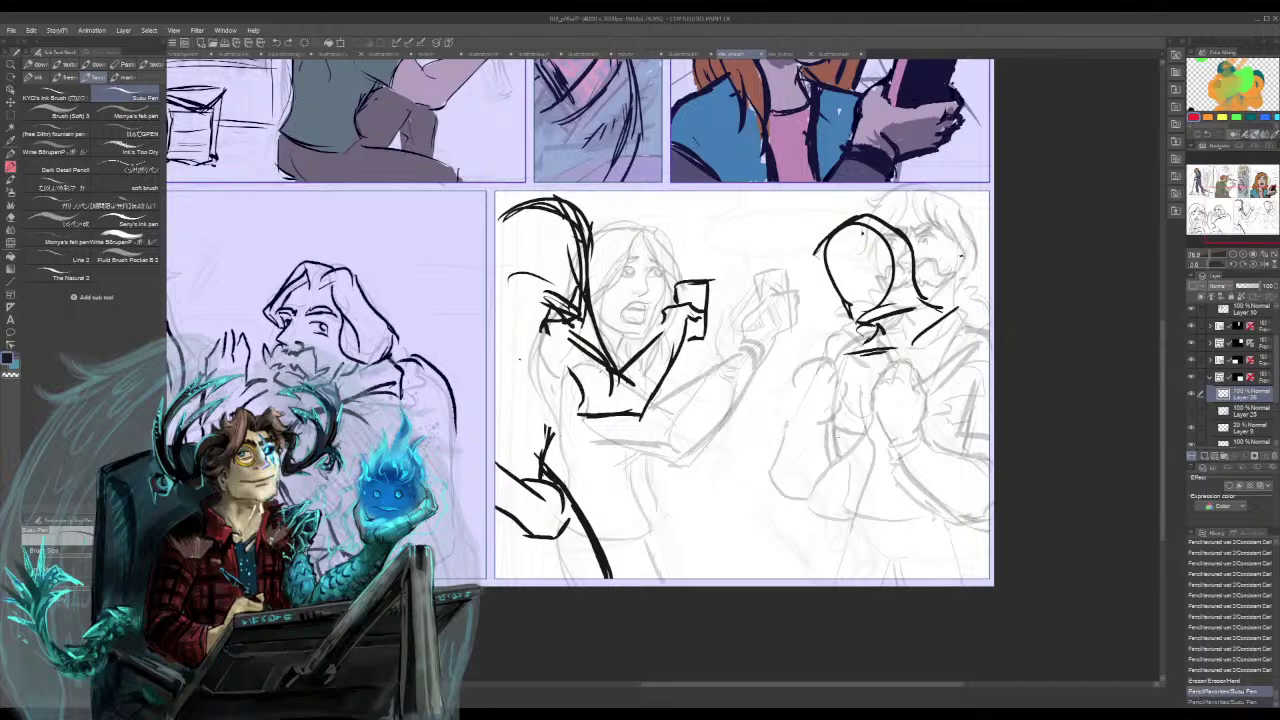
- Try out The Natural 2 brush with looping test strokes and thin lines along the foreground woman's torso
left_click(80, 275)
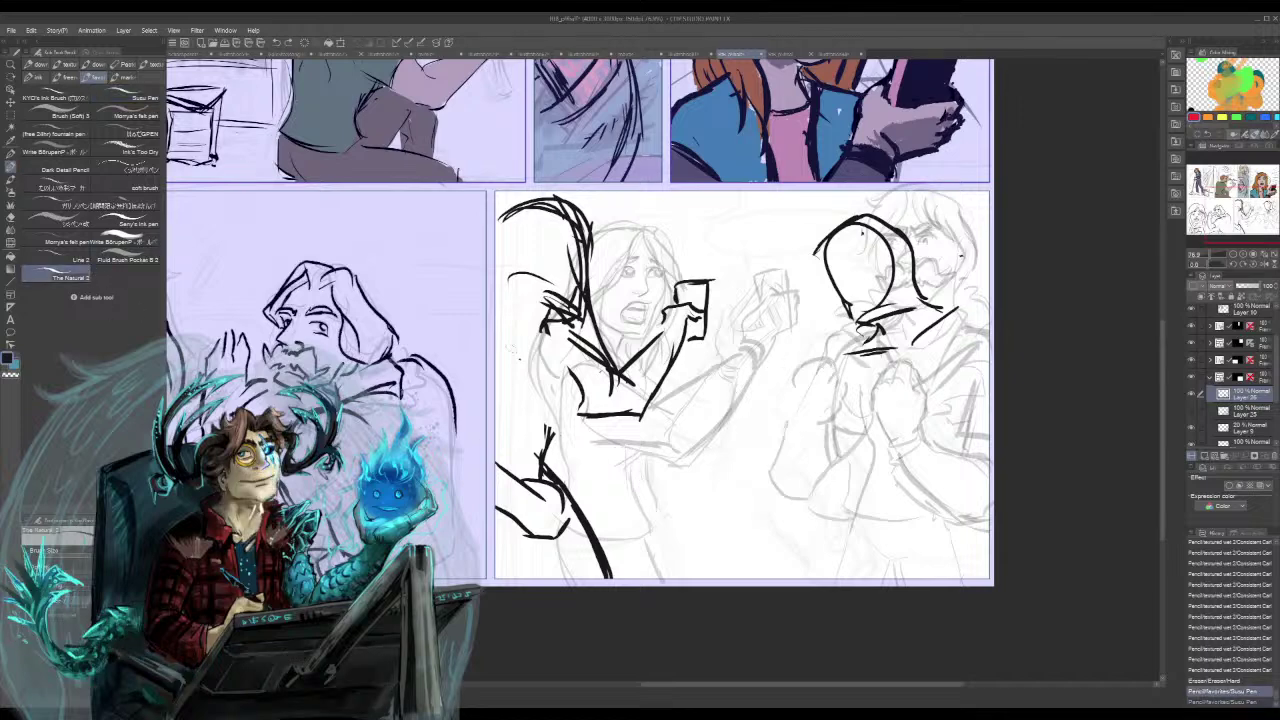
mouse_move(774, 496)
left_mouse_down()
mouse_move(753, 453)
mouse_move(719, 520)
mouse_move(770, 398)
mouse_move(868, 387)
left_mouse_up()
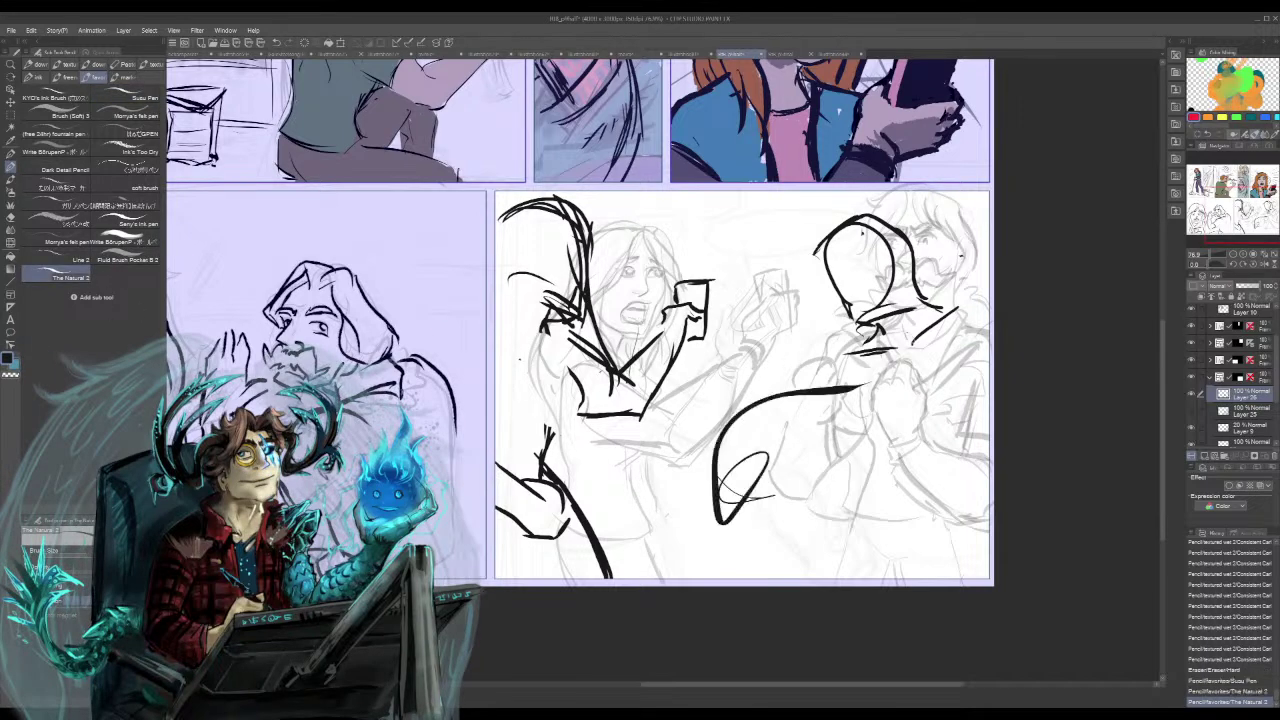
key("ctrl+z")
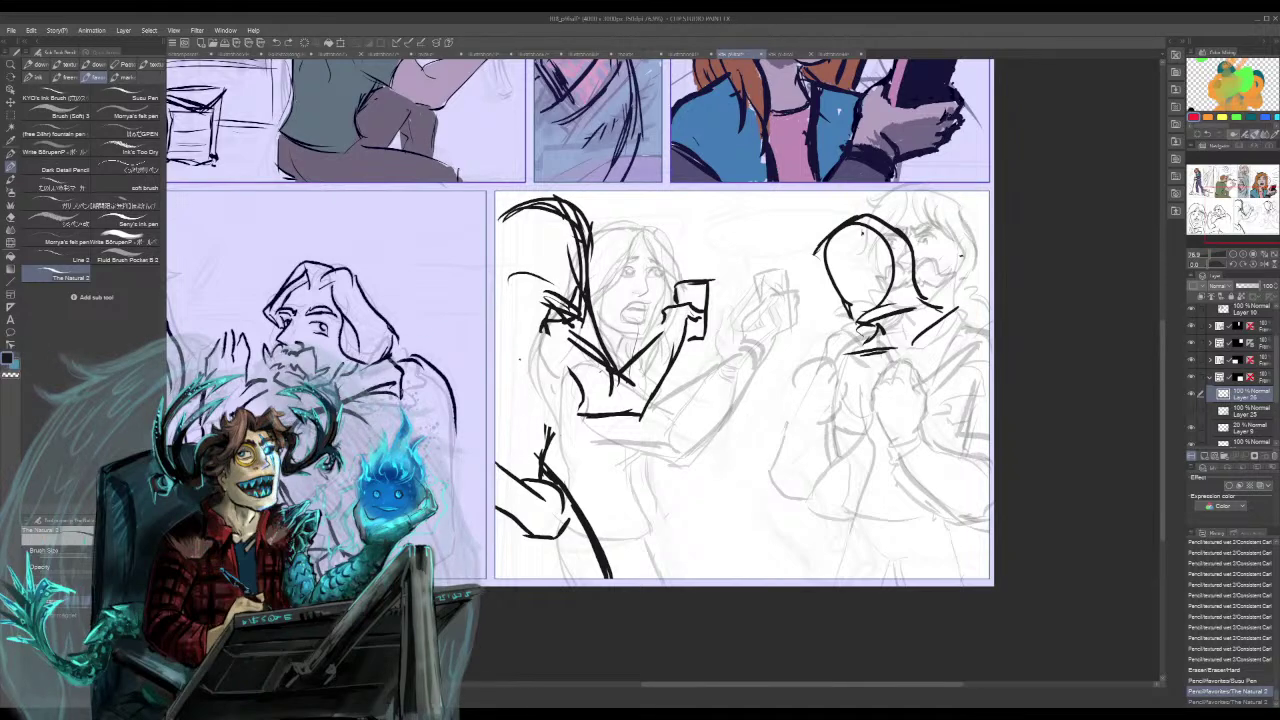
mouse_move(615, 416)
left_mouse_down()
mouse_move(608, 453)
mouse_move(704, 498)
mouse_move(748, 375)
left_mouse_up()
mouse_move(712, 301)
left_mouse_down()
mouse_move(773, 369)
mouse_move(823, 453)
mouse_move(815, 495)
left_mouse_up()
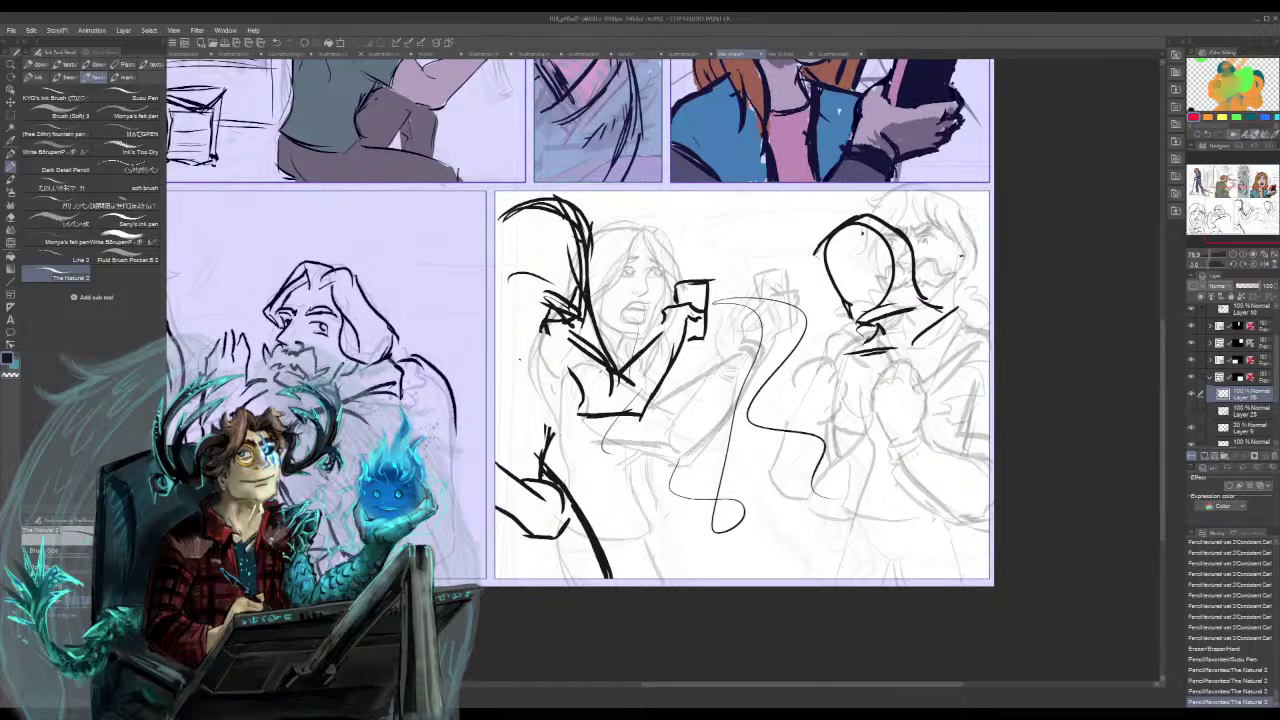
key("ctrl+z")
key("ctrl+z")
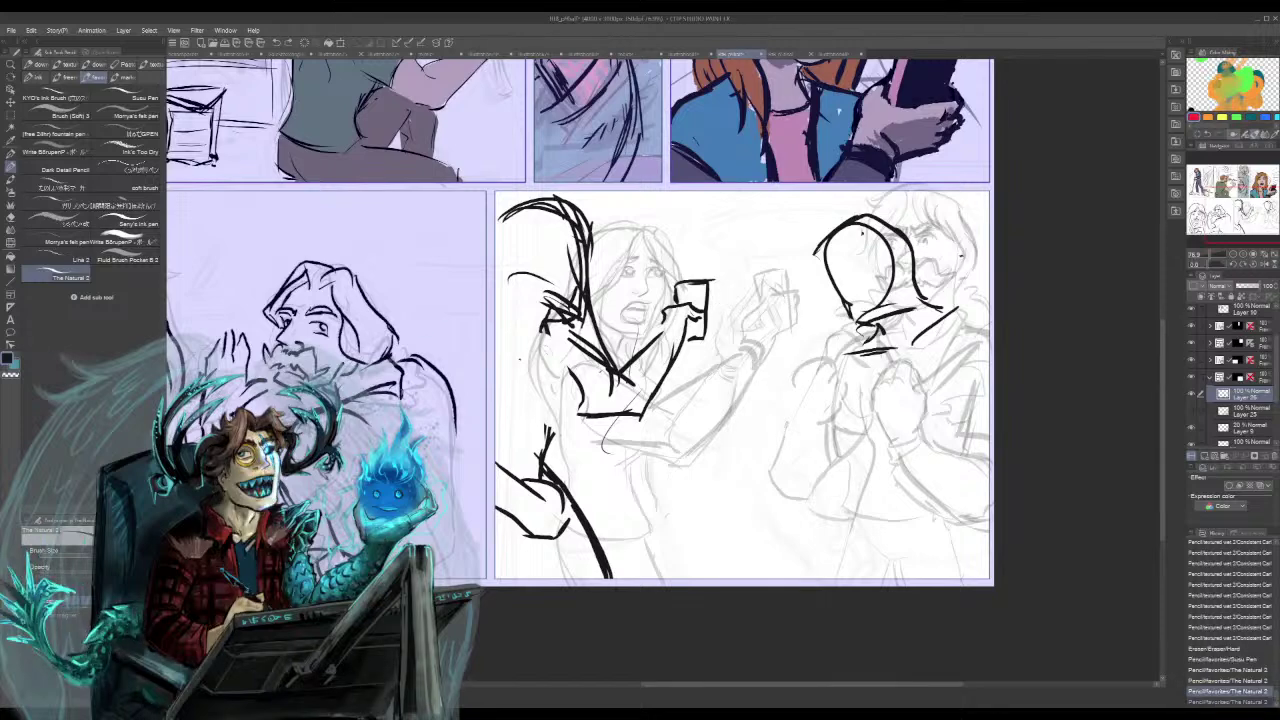
left_click_drag(552, 334, 542, 447)
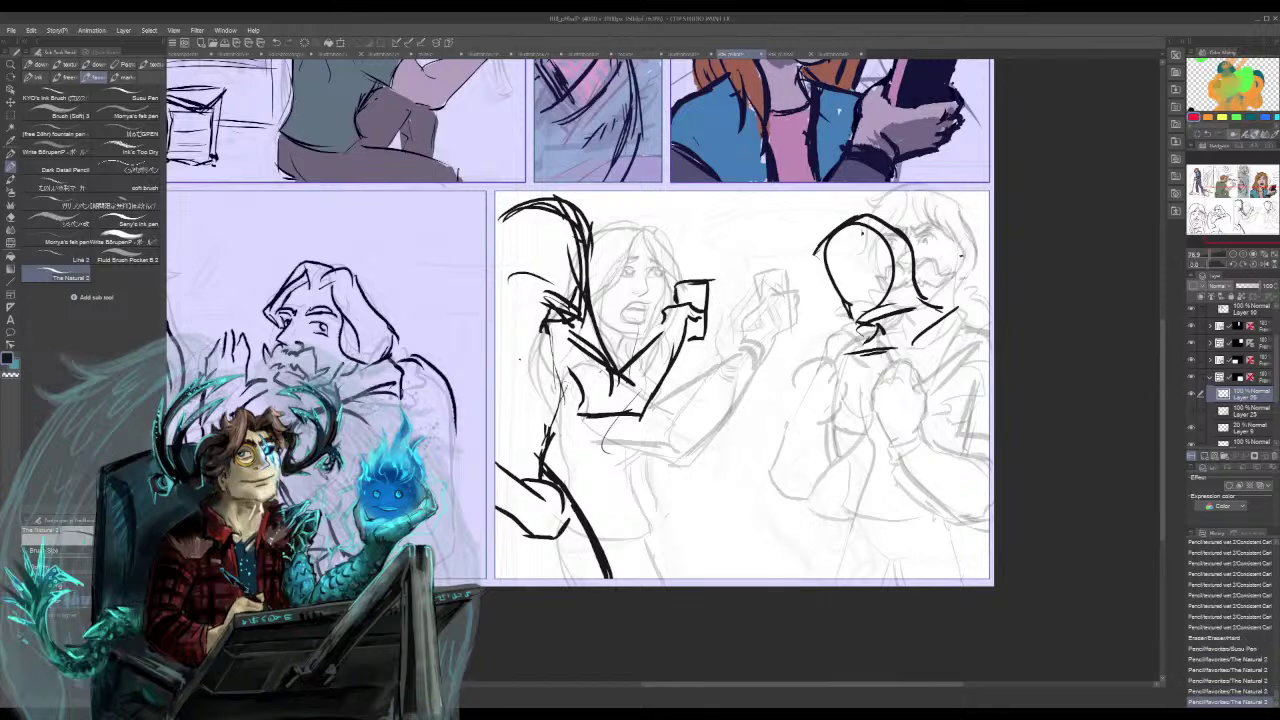
mouse_move(550, 335)
left_mouse_down()
mouse_move(563, 382)
mouse_move(546, 390)
mouse_move(566, 376)
left_mouse_up()
key("ctrl+z")
key("ctrl+z")
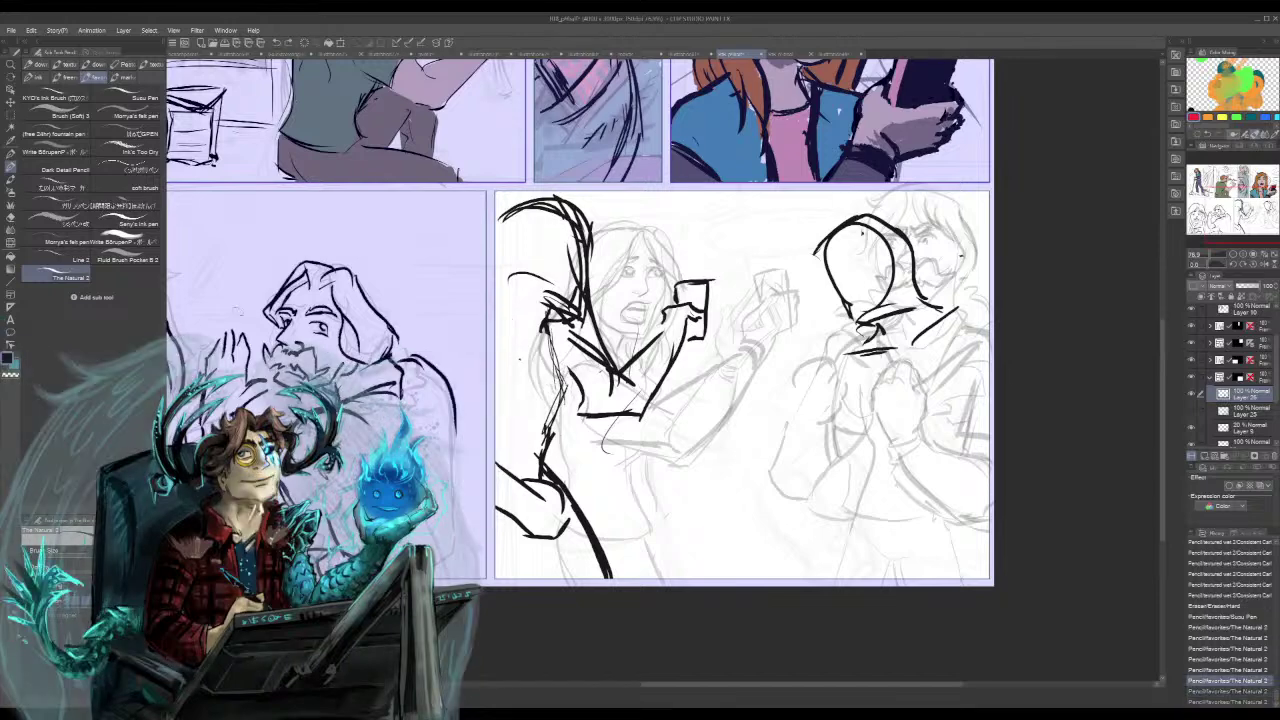
- Switch to Seny's ink pen, test it with short strokes around the raised arm, and undo the last ones
left_click(134, 220)
left_click_drag(638, 289, 623, 366)
left_click_drag(626, 412, 671, 394)
left_click_drag(683, 387, 666, 417)
key("ctrl+z")
key("ctrl+z")
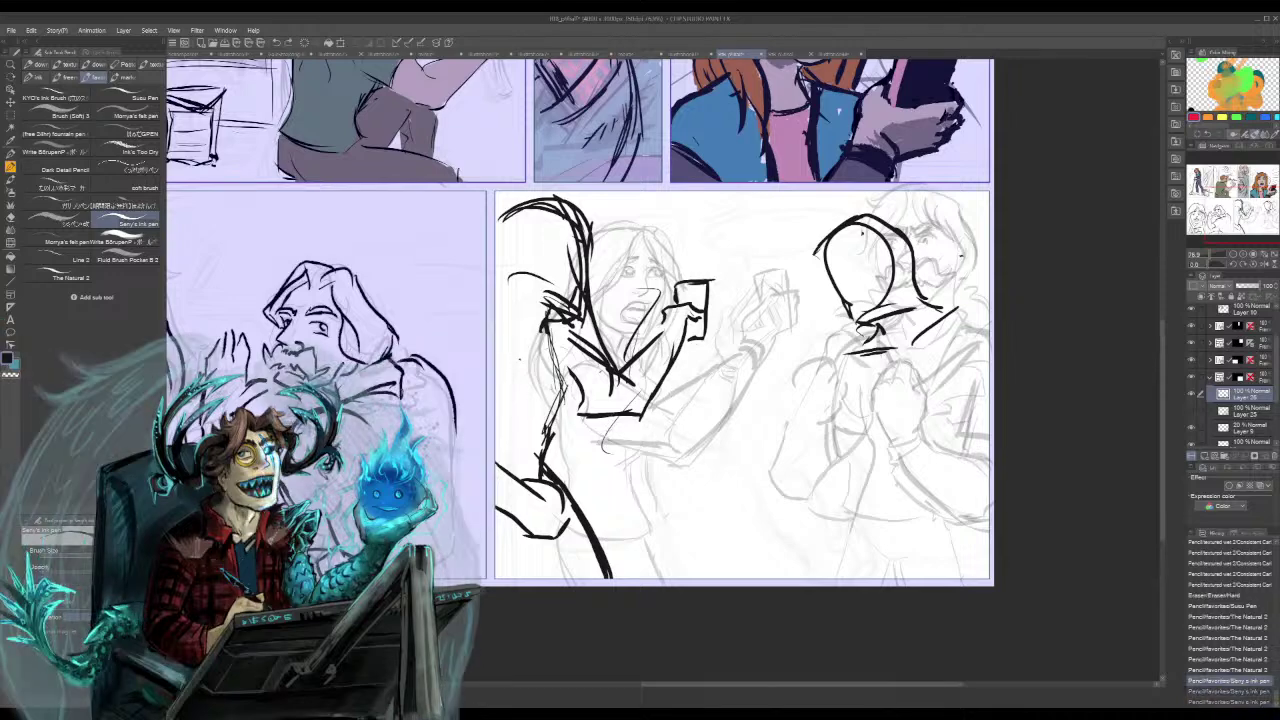
- Erase the scratchy torso side line and redraw it from under the raised arm to the hip, adding small strokes around the hand
left_click_drag(543, 337, 541, 454)
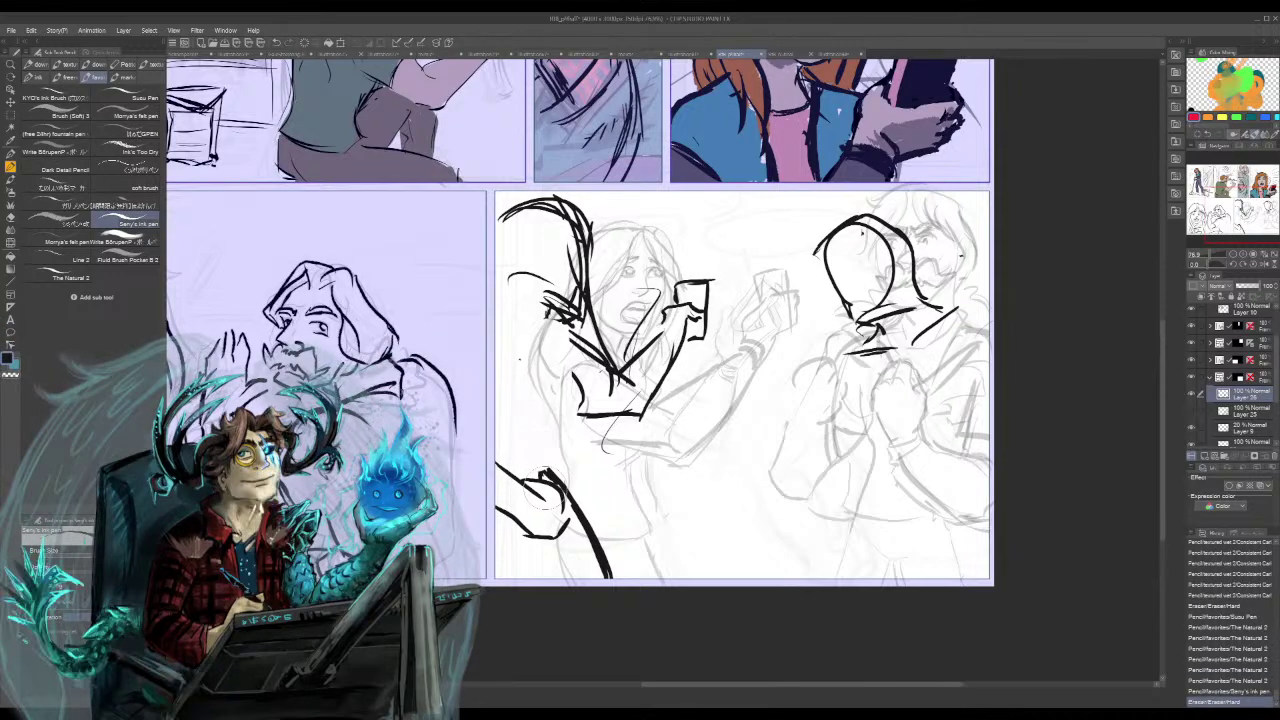
left_click_drag(547, 305, 562, 324)
left_click_drag(568, 391, 566, 378)
mouse_move(565, 343)
left_mouse_down()
mouse_move(550, 436)
mouse_move(580, 516)
mouse_move(538, 560)
mouse_move(490, 566)
left_mouse_up()
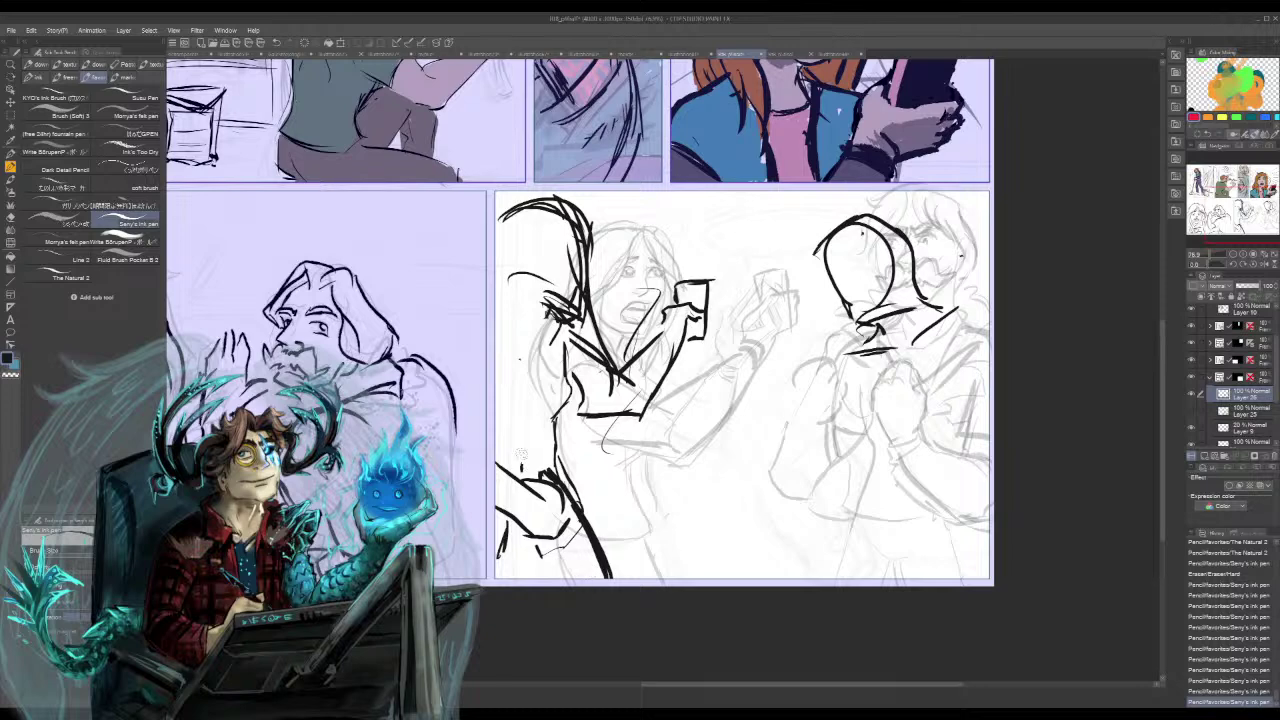
- Add a shoulder curve and long vertical clothing lines down the foreground woman's torso, with a chin curve above
left_click_drag(522, 463, 532, 298)
left_click_drag(518, 372, 562, 308)
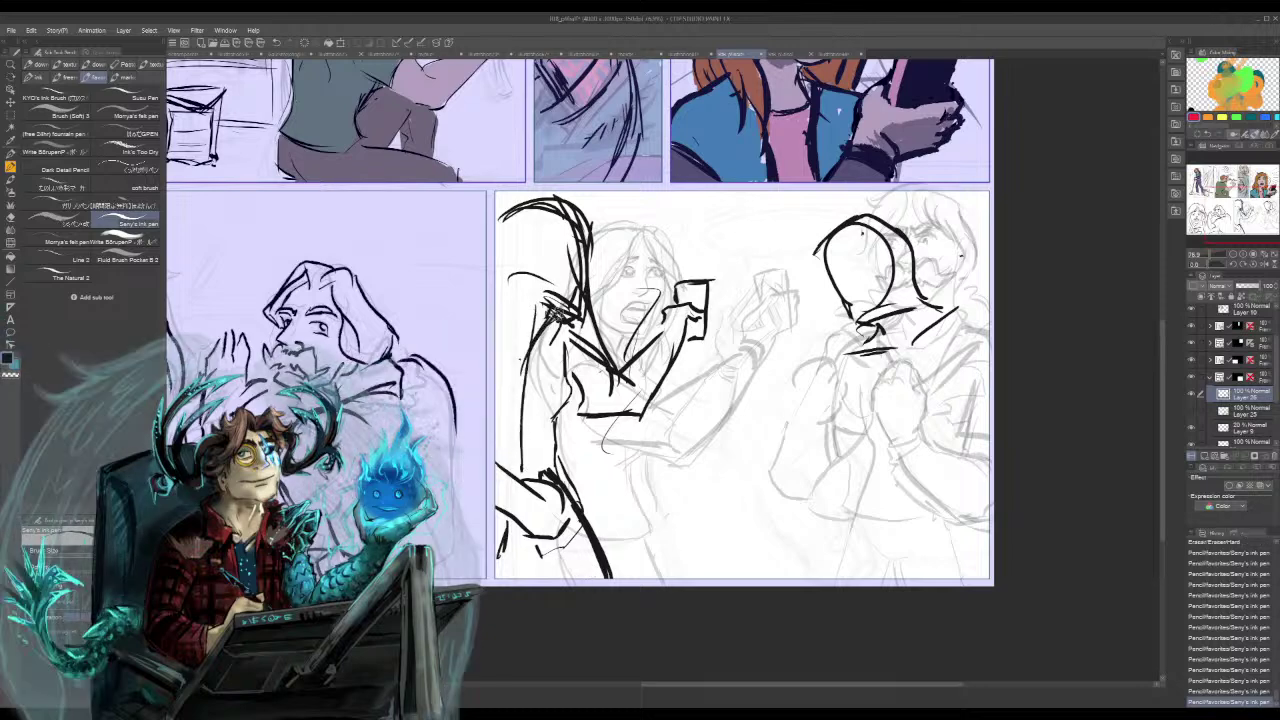
left_click_drag(502, 340, 500, 440)
left_click_drag(502, 385, 509, 483)
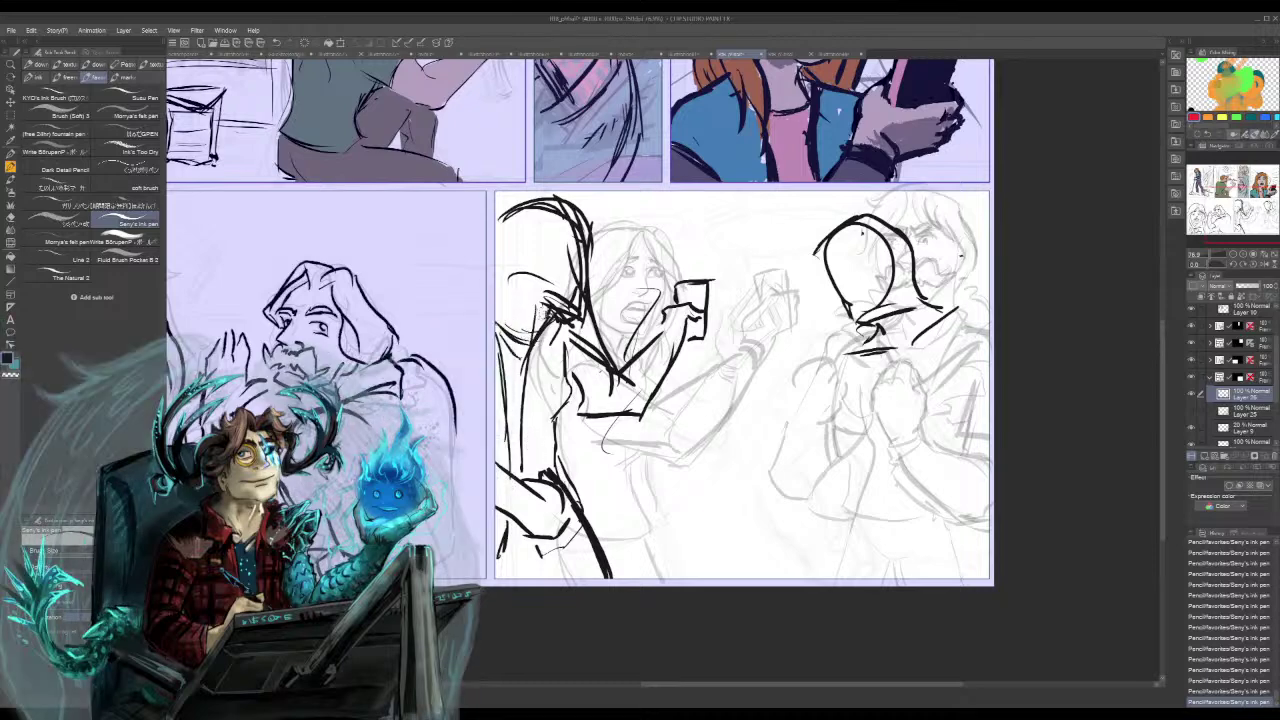
- Sketch rough facial features in the large foreground head, and erase the whole head with its hair and collar
left_click_drag(515, 278, 566, 306)
left_click_drag(586, 262, 552, 314)
left_click_drag(588, 238, 552, 310)
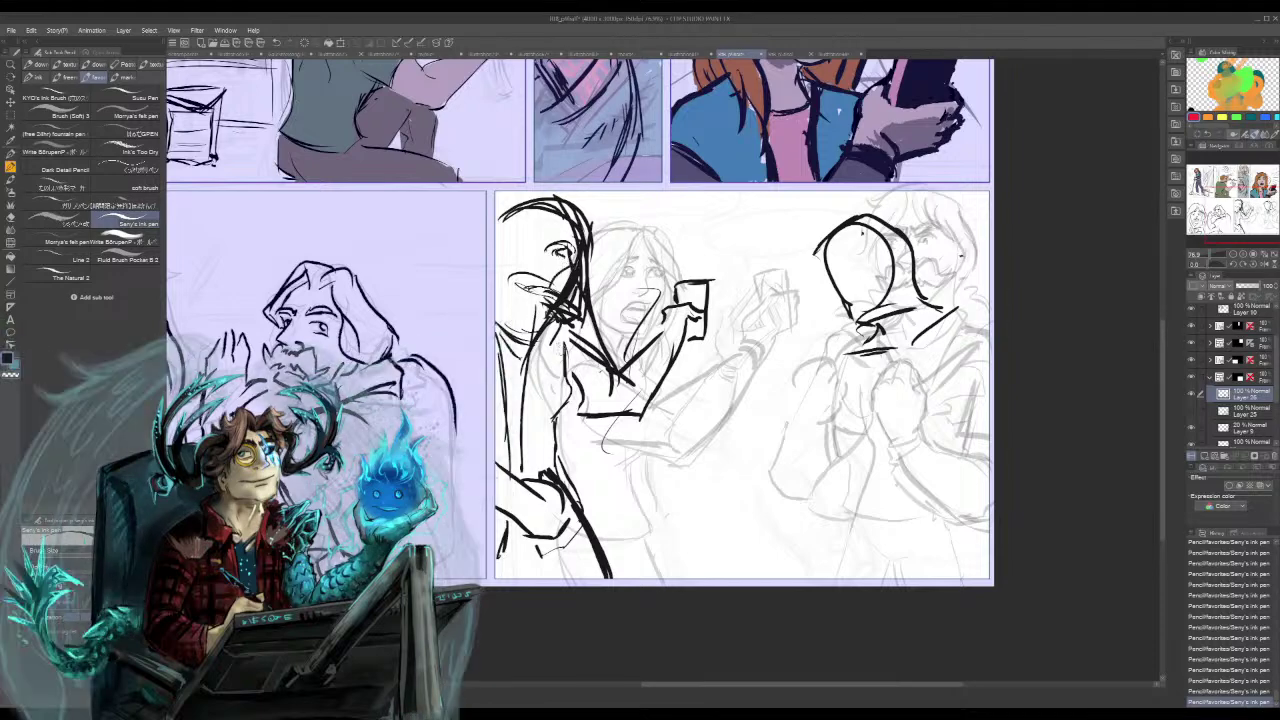
mouse_move(556, 262)
left_mouse_down()
mouse_move(540, 298)
mouse_move(580, 256)
mouse_move(575, 312)
mouse_move(560, 298)
mouse_move(538, 358)
left_mouse_up()
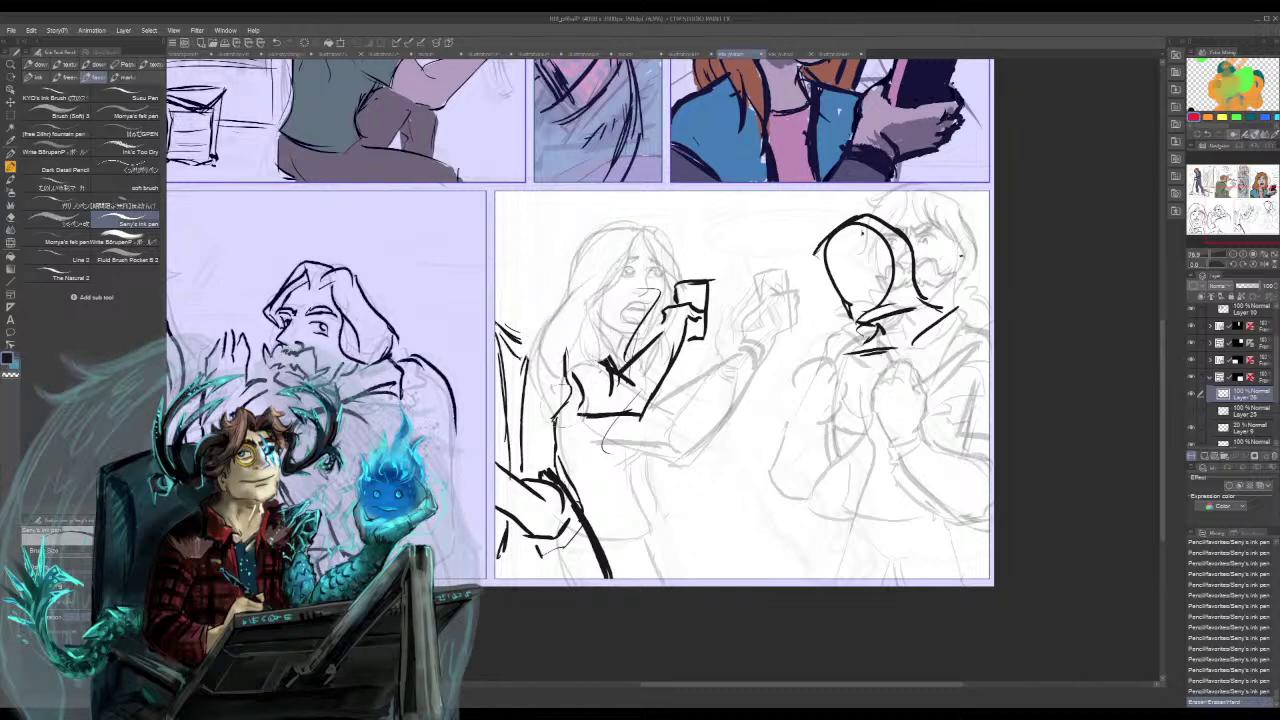
- Draw a smaller oval head with an inner face outline above the torso, sketch trial facial features, and undo the features
left_click_drag(512, 250, 506, 320)
mouse_move(502, 262)
left_mouse_down()
mouse_move(560, 283)
mouse_move(554, 258)
mouse_move(546, 320)
left_mouse_up()
mouse_move(557, 265)
left_mouse_down()
mouse_move(514, 303)
mouse_move(540, 324)
left_mouse_up()
left_click_drag(498, 296, 538, 328)
mouse_move(508, 304)
left_mouse_down()
mouse_move(519, 321)
mouse_move(546, 322)
left_mouse_up()
mouse_move(562, 242)
left_mouse_down()
mouse_move(550, 314)
mouse_move(558, 286)
mouse_move(526, 270)
mouse_move(560, 270)
mouse_move(532, 264)
left_mouse_up()
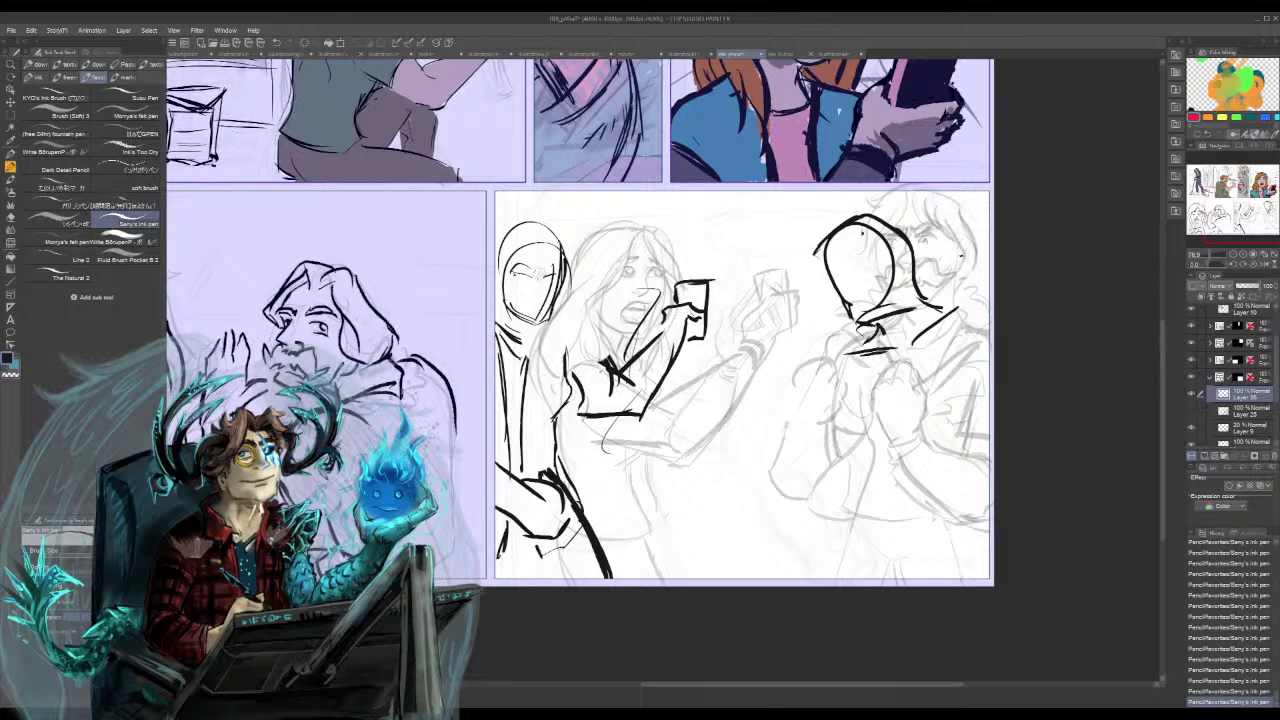
key("ctrl+z")
key("ctrl+z")
key("ctrl+z")
key("ctrl+z")
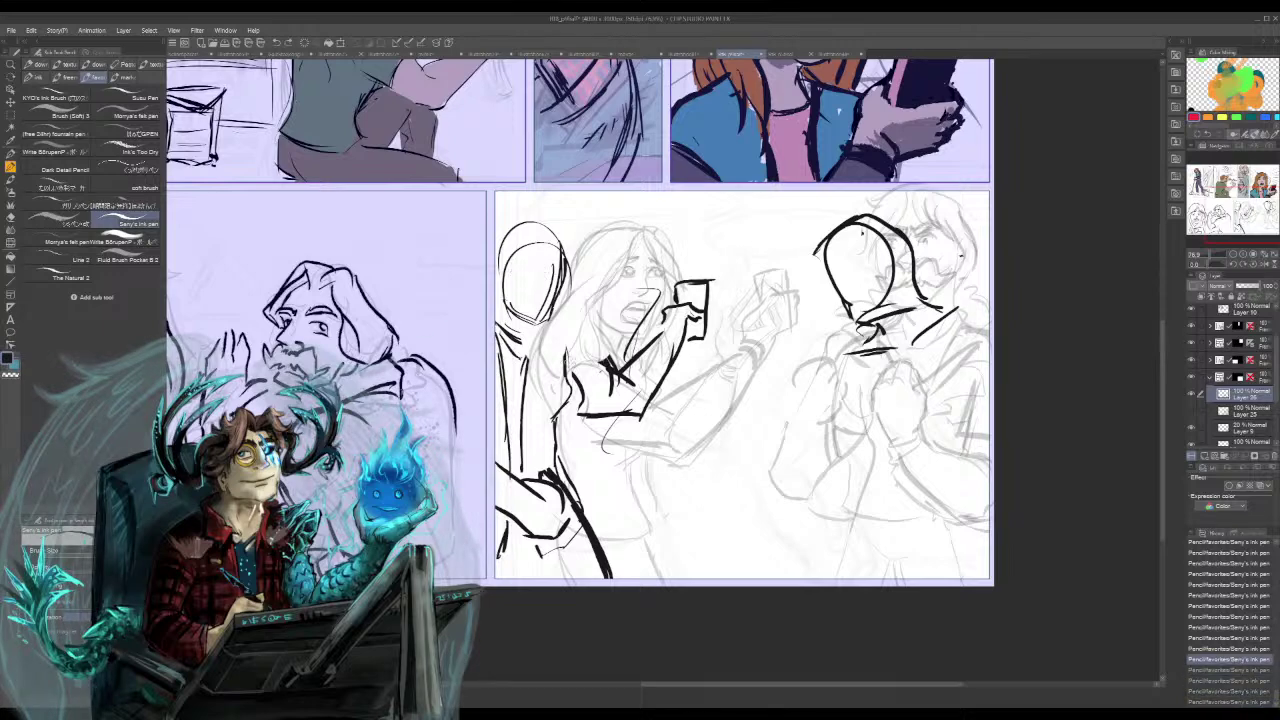
- Erase the hand at the hip, and redraw the waist with a curved hem line and the upper legs below it
mouse_move(500, 448)
left_mouse_down()
mouse_move(504, 510)
mouse_move(534, 506)
mouse_move(522, 545)
left_mouse_up()
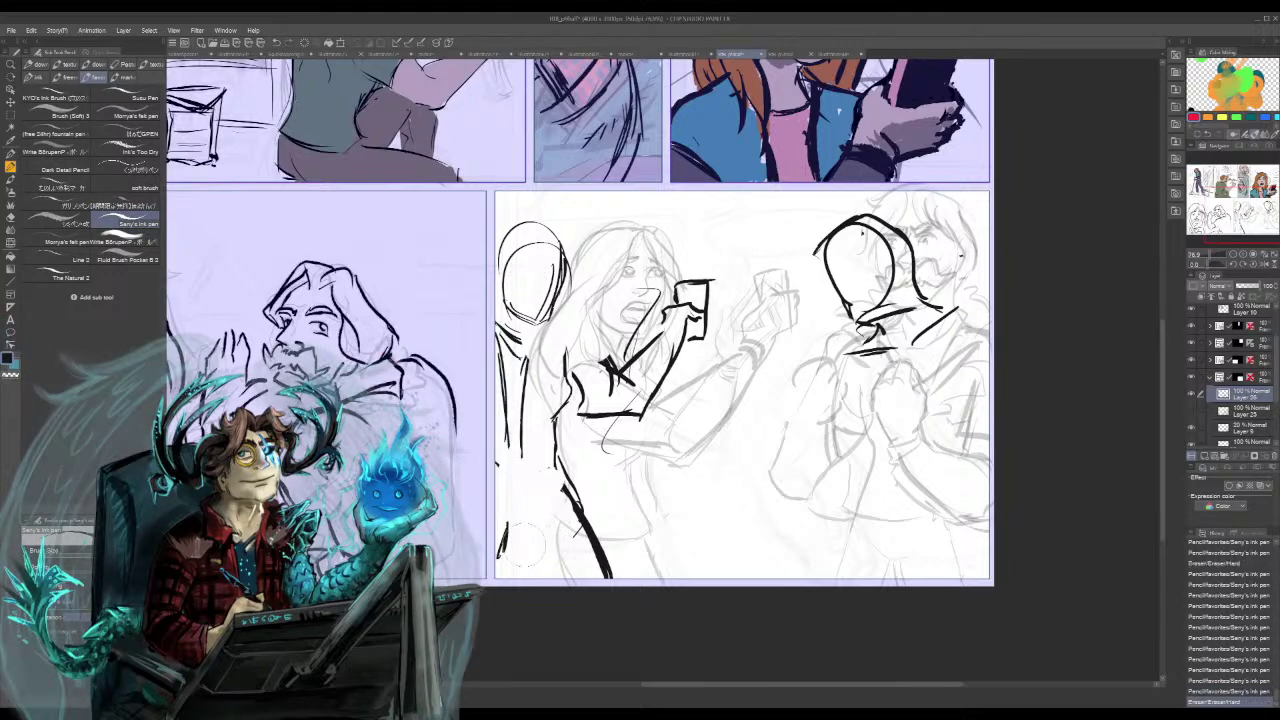
left_click_drag(504, 432, 531, 445)
mouse_move(529, 440)
left_mouse_down()
mouse_move(497, 461)
mouse_move(525, 474)
mouse_move(510, 454)
mouse_move(522, 473)
mouse_move(572, 466)
mouse_move(527, 464)
mouse_move(549, 451)
mouse_move(519, 451)
mouse_move(574, 442)
mouse_move(593, 453)
mouse_move(493, 534)
left_mouse_up()
left_click_drag(540, 487, 558, 554)
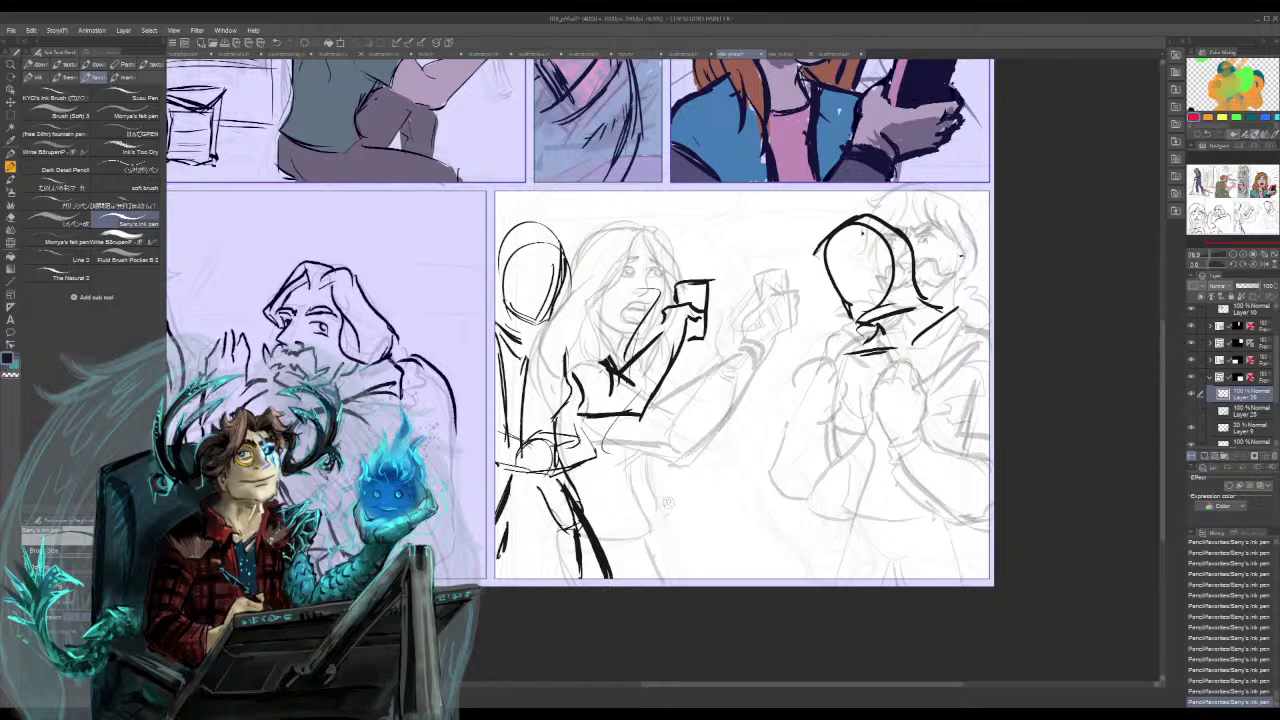
- Draw long parted hair falling down both sides of the small oval head, and rough in the eyes
left_click_drag(568, 250, 580, 365)
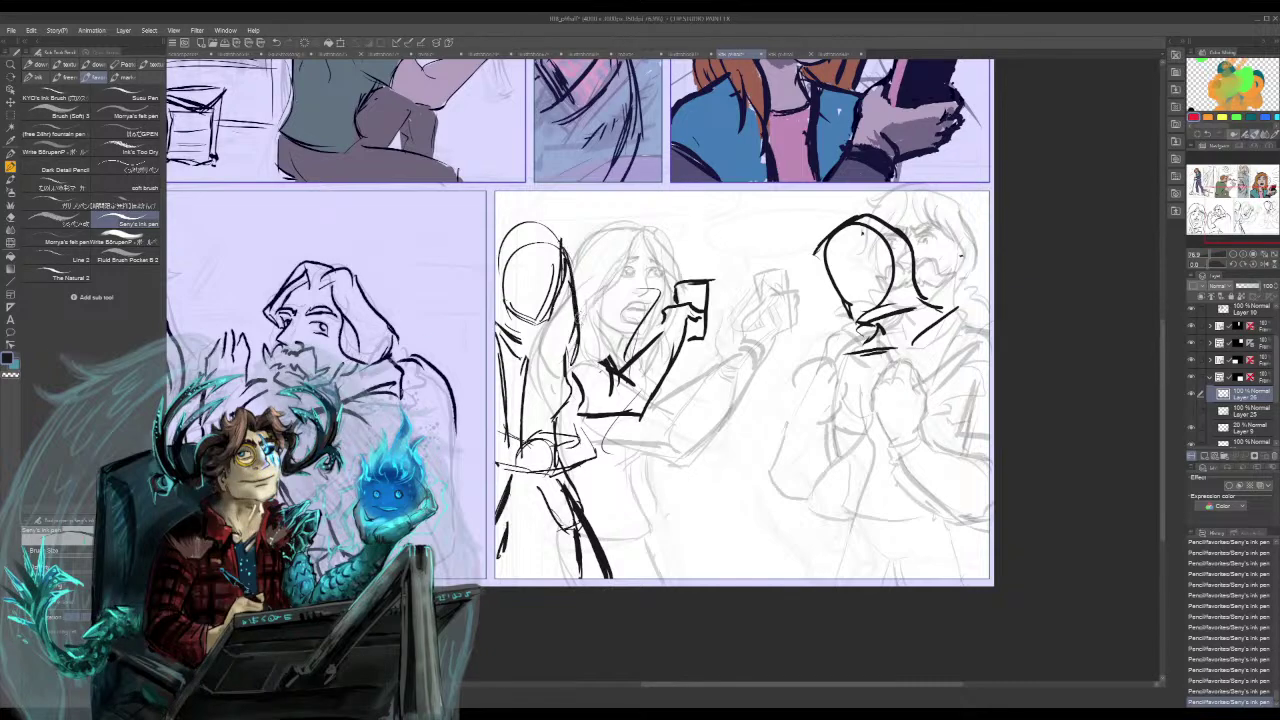
left_click_drag(568, 220, 584, 315)
left_click_drag(564, 242, 580, 312)
mouse_move(532, 210)
left_mouse_down()
mouse_move(504, 238)
mouse_move(554, 246)
mouse_move(502, 296)
left_mouse_up()
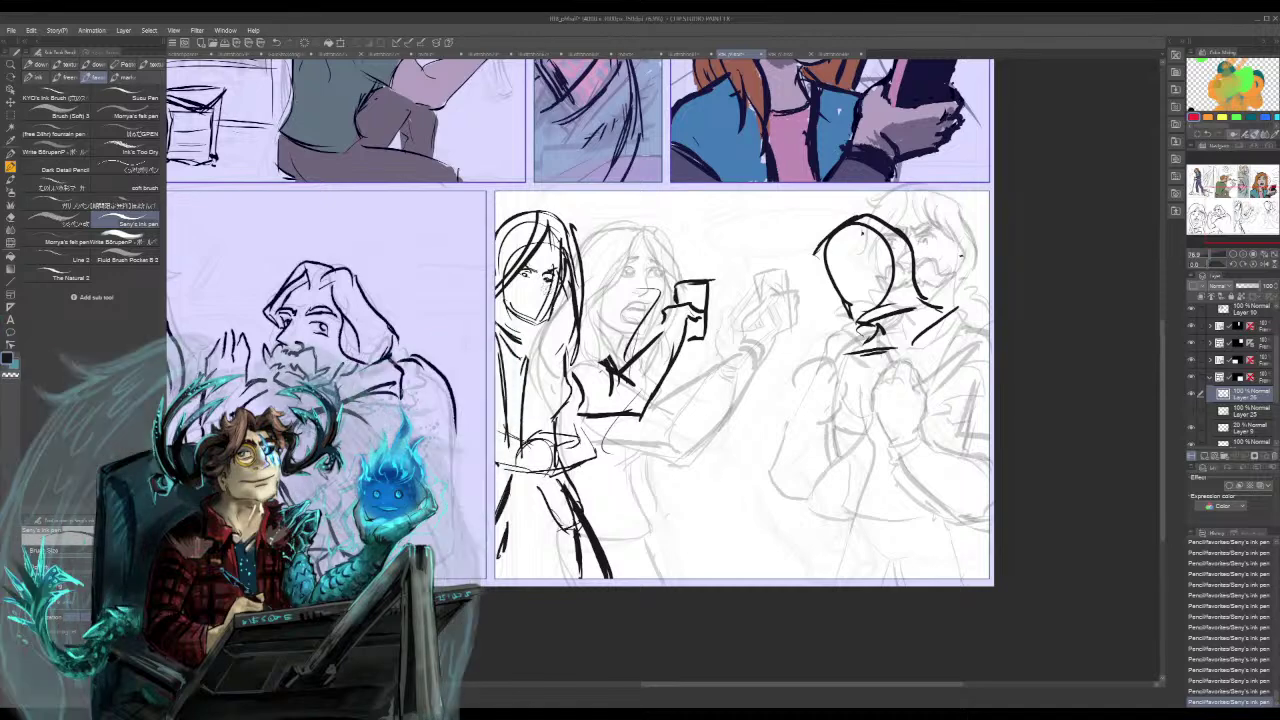
- Refine the foreground woman's face with scowling brows and eyes and an open, angry mouth, undoing the unwanted strokes
key("ctrl+z")
left_click_drag(547, 280, 560, 277)
mouse_move(506, 300)
left_mouse_down()
mouse_move(519, 313)
mouse_move(542, 302)
left_mouse_up()
key("ctrl+z")
key("ctrl+z")
key("ctrl+z")
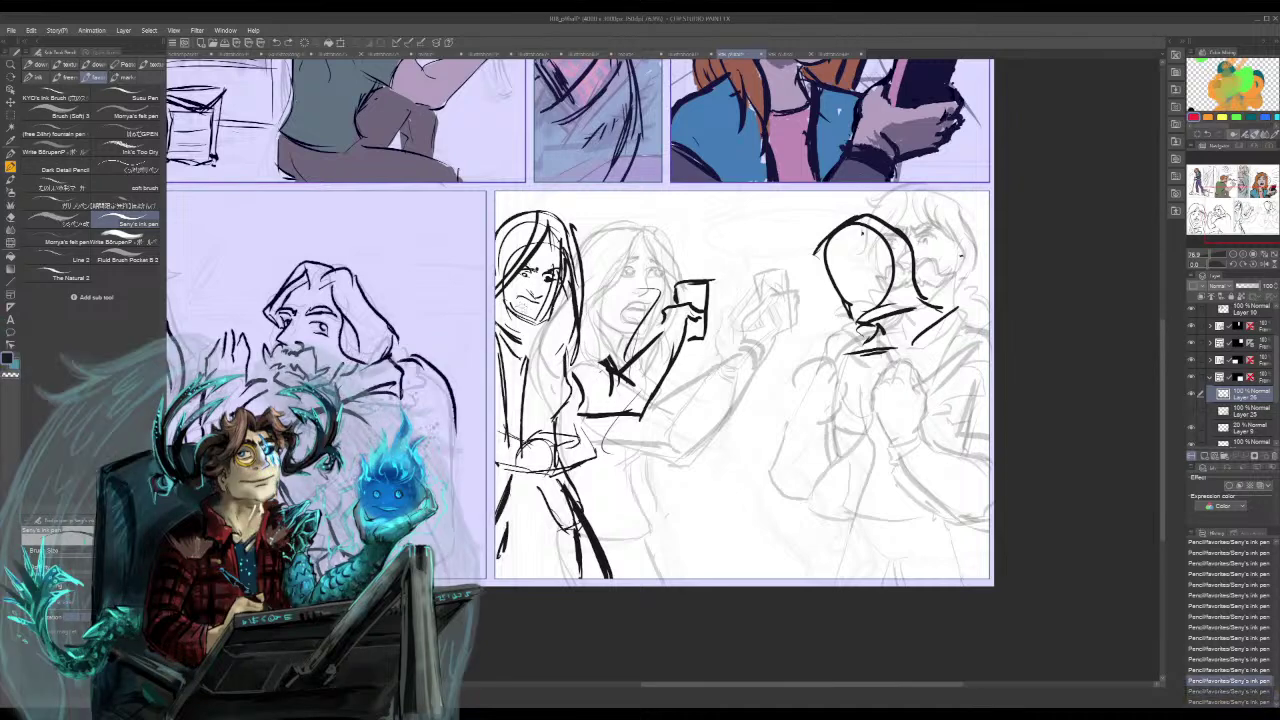
left_click_drag(520, 302, 542, 302)
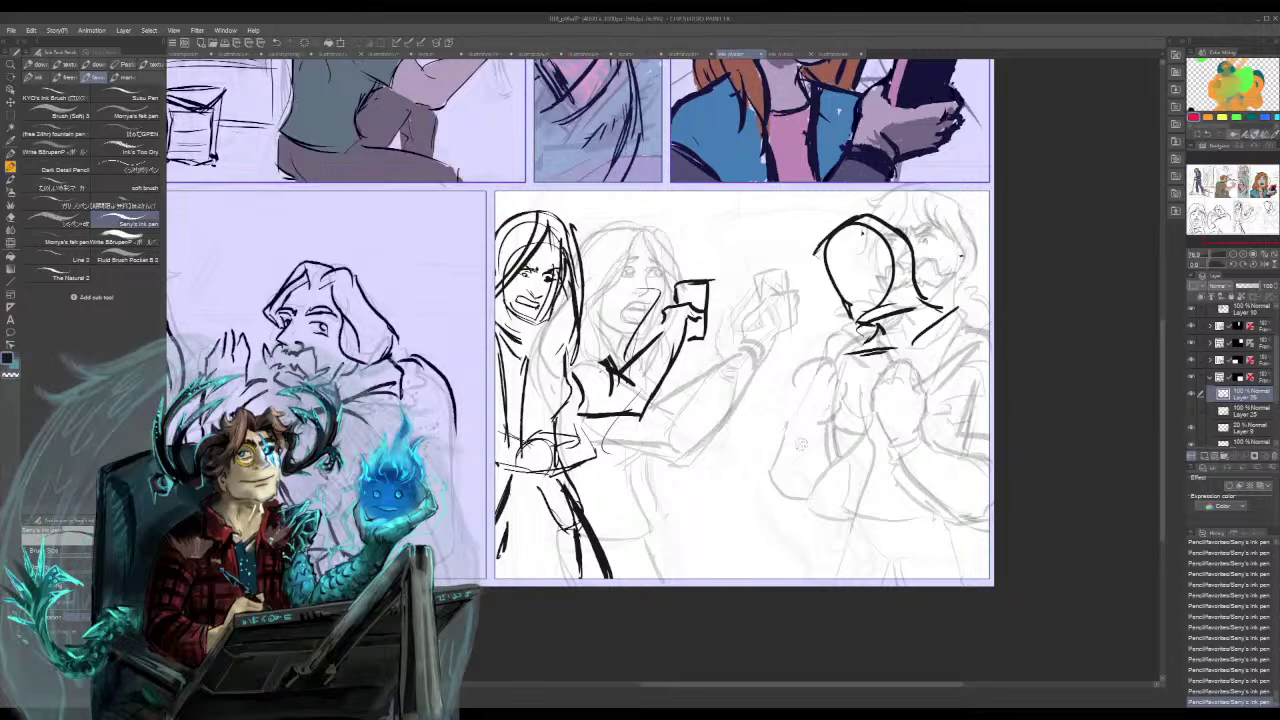
- Erase the dark oval head, hair outline and collar lines drawn over the faint mustached man
mouse_move(948, 315)
left_mouse_down()
mouse_move(872, 335)
mouse_move(813, 234)
mouse_move(779, 255)
left_mouse_up()
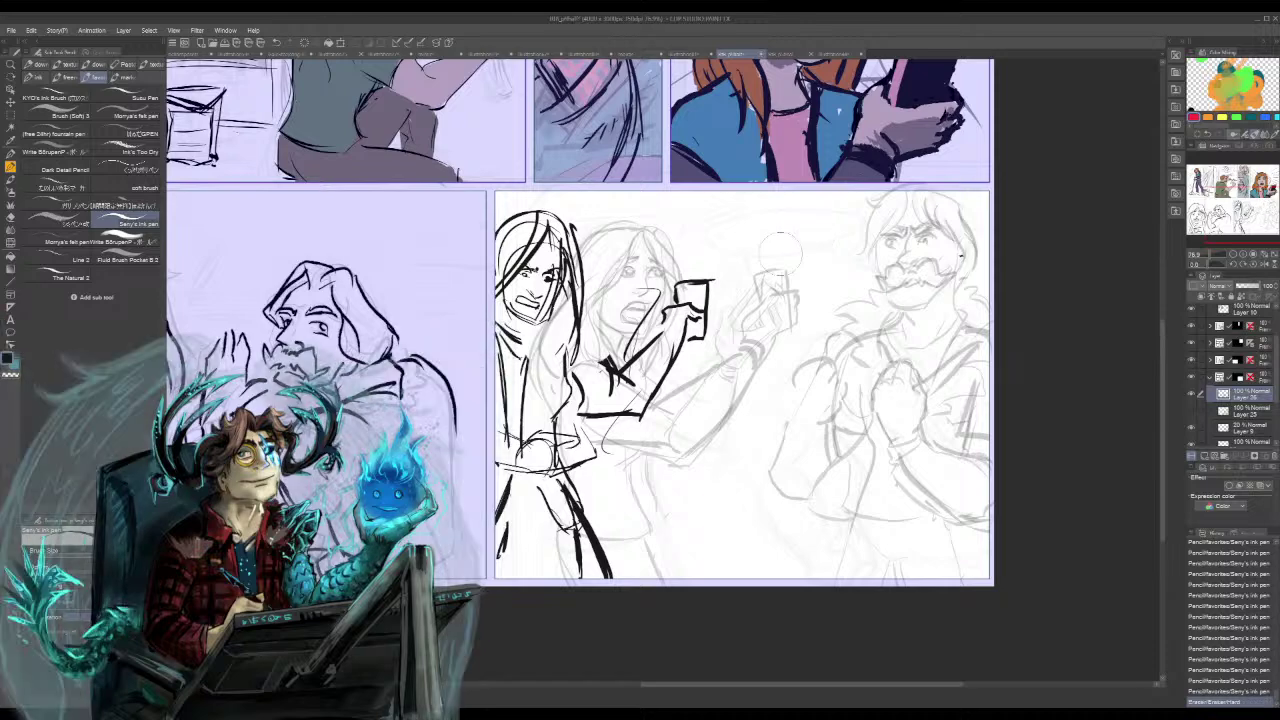
- Erase the foreground woman's raised arm and phone, and redraw her hand holding the dark phone at her waist
mouse_move(705, 285)
left_mouse_down()
mouse_move(690, 330)
mouse_move(615, 430)
mouse_move(600, 365)
mouse_move(611, 420)
mouse_move(543, 438)
left_mouse_up()
mouse_move(541, 409)
left_mouse_down()
mouse_move(559, 408)
mouse_move(576, 438)
mouse_move(538, 437)
mouse_move(594, 395)
mouse_move(580, 430)
mouse_move(541, 418)
mouse_move(537, 431)
mouse_move(590, 464)
mouse_move(567, 477)
left_mouse_up()
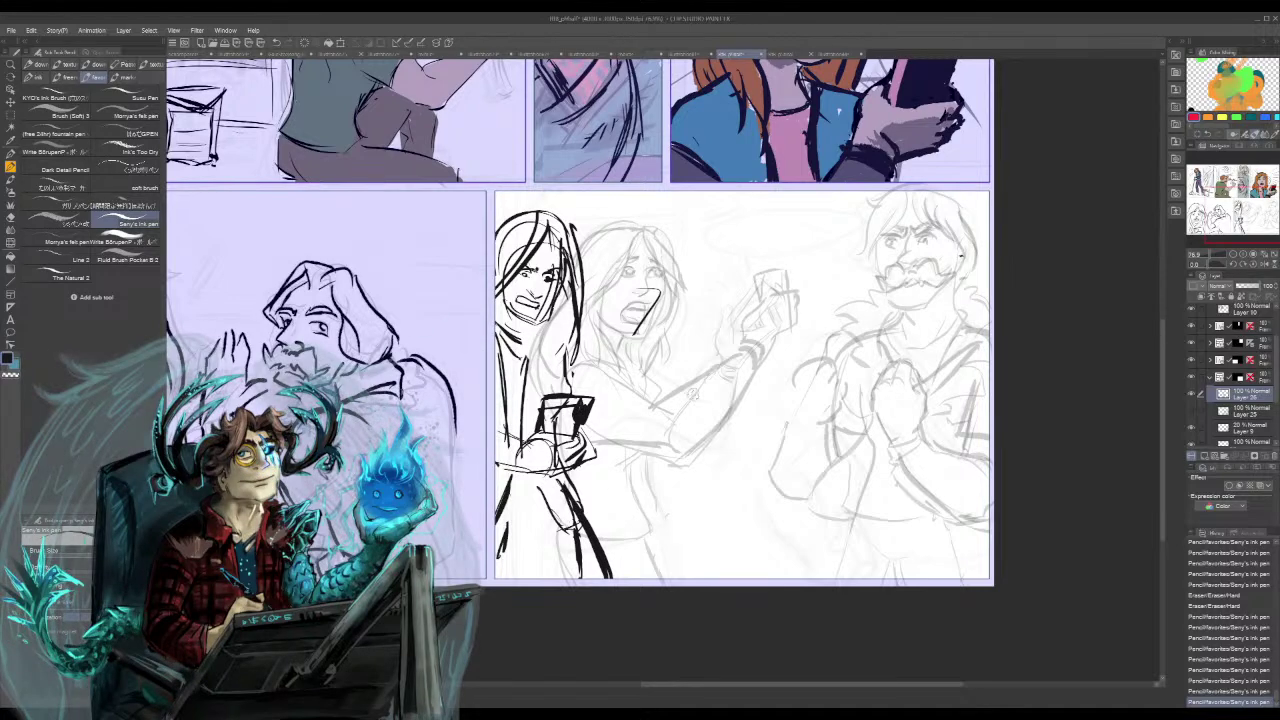
- Draw an oval head with swept hair beside the faint mustached man's face, and a long curved shoulder line below it
left_click_drag(853, 304, 892, 206)
mouse_move(831, 282)
left_mouse_down()
mouse_move(893, 210)
mouse_move(902, 278)
left_mouse_up()
mouse_move(889, 213)
left_mouse_down()
mouse_move(902, 230)
mouse_move(890, 302)
left_mouse_up()
mouse_move(848, 224)
left_mouse_down()
mouse_move(818, 304)
mouse_move(824, 286)
left_mouse_up()
left_click_drag(858, 202, 822, 234)
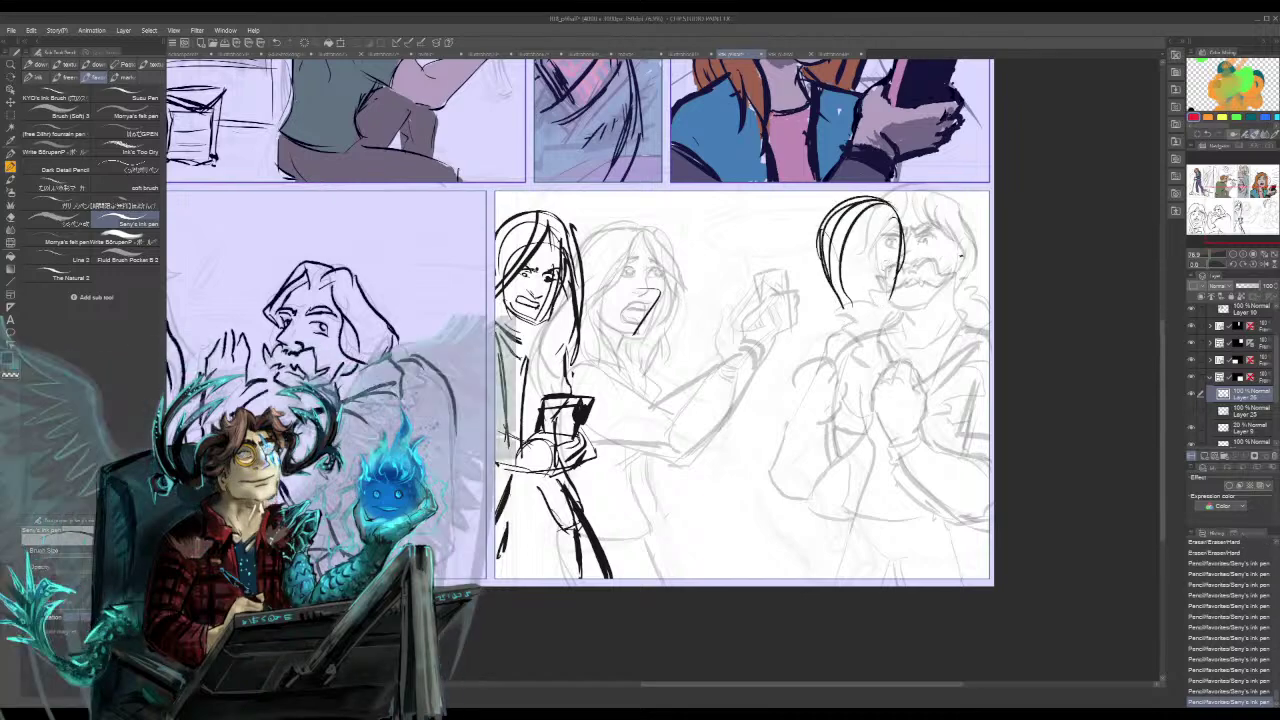
left_click_drag(768, 376, 978, 312)
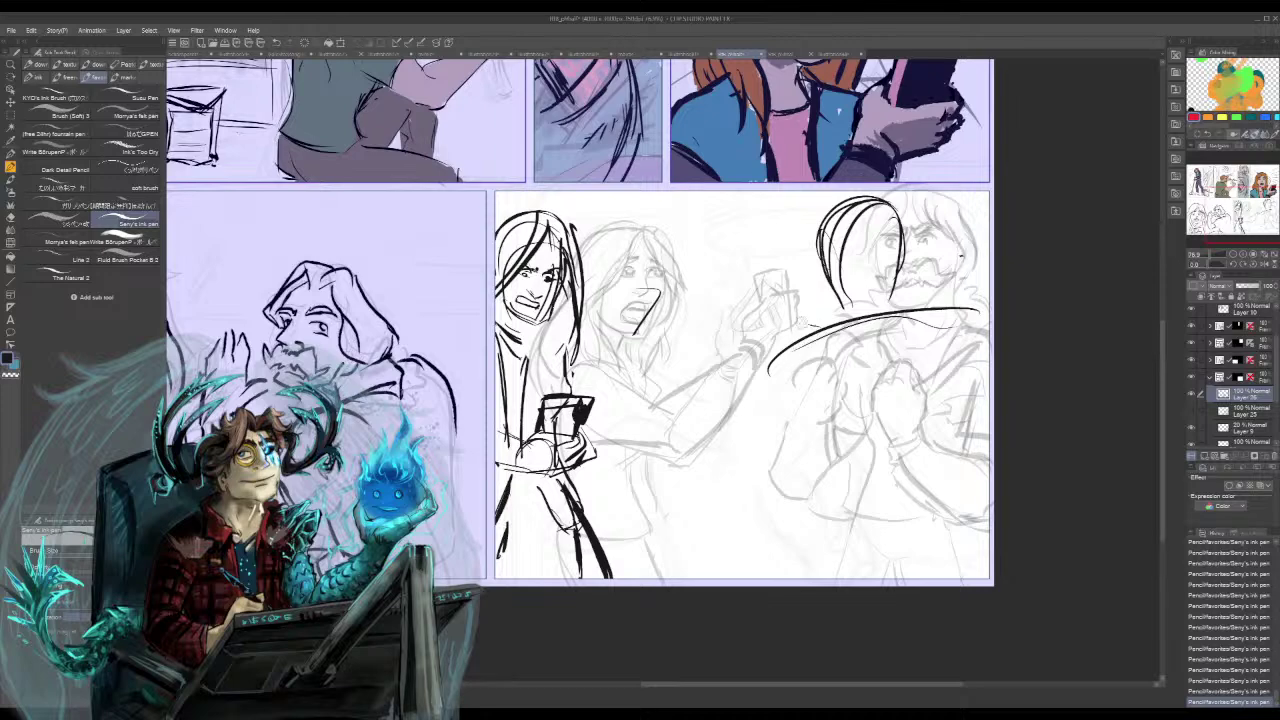
left_click_drag(808, 330, 686, 284)
mouse_move(766, 424)
left_mouse_down()
mouse_move(662, 336)
mouse_move(642, 294)
mouse_move(662, 334)
left_mouse_up()
mouse_move(812, 318)
left_mouse_down()
mouse_move(706, 393)
mouse_move(750, 530)
left_mouse_up()
mouse_move(814, 386)
left_mouse_down()
mouse_move(804, 412)
mouse_move(824, 426)
left_mouse_up()
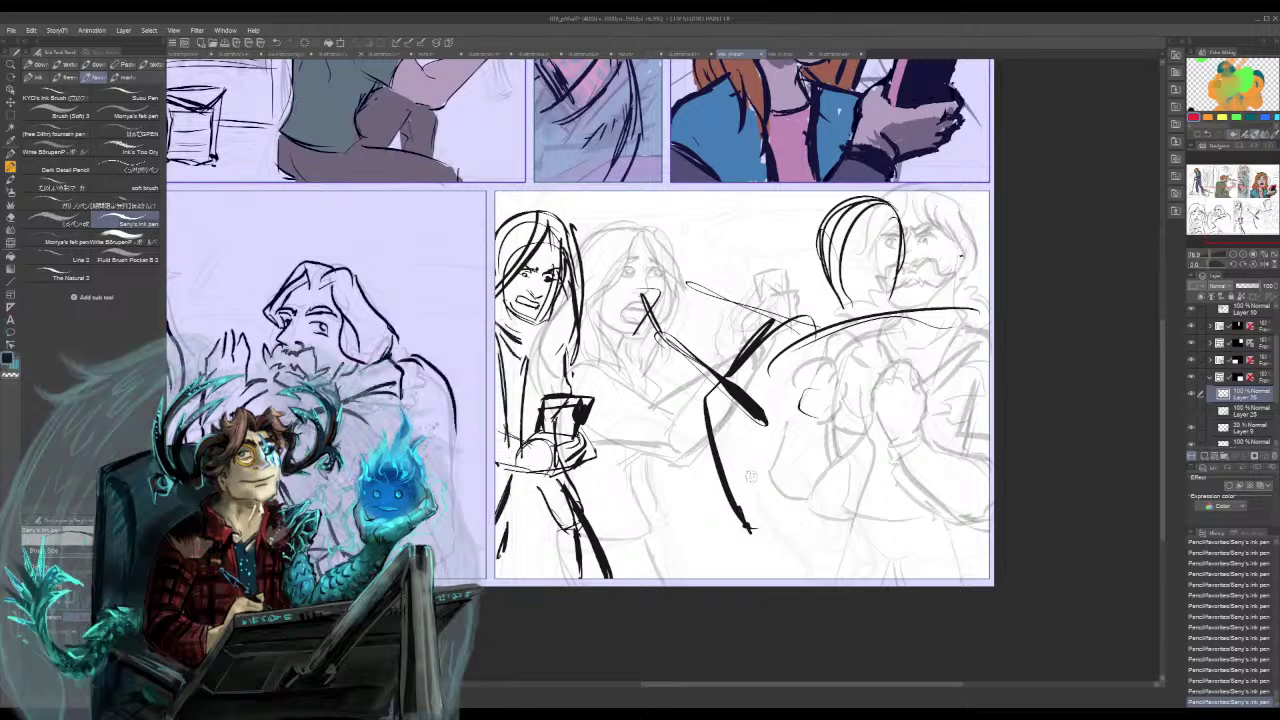
left_click_drag(697, 295, 681, 309)
key("ctrl+z")
key("ctrl+z")
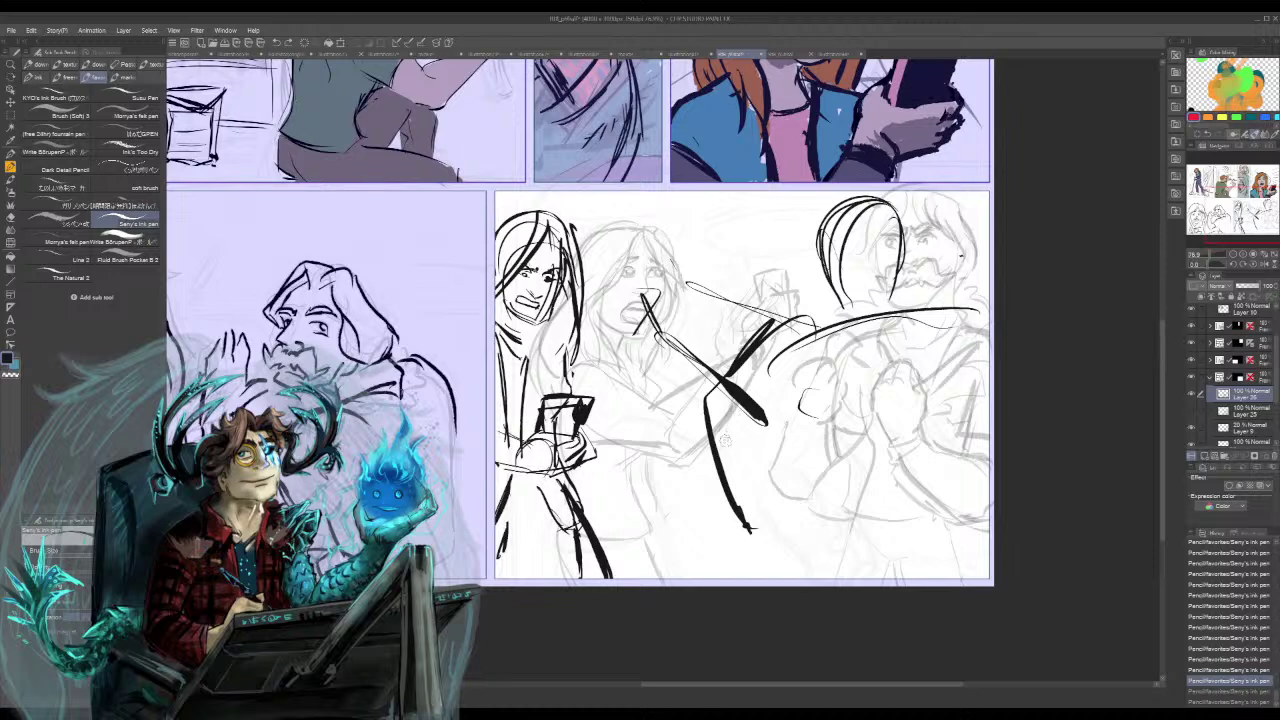
left_click_drag(708, 242, 706, 288)
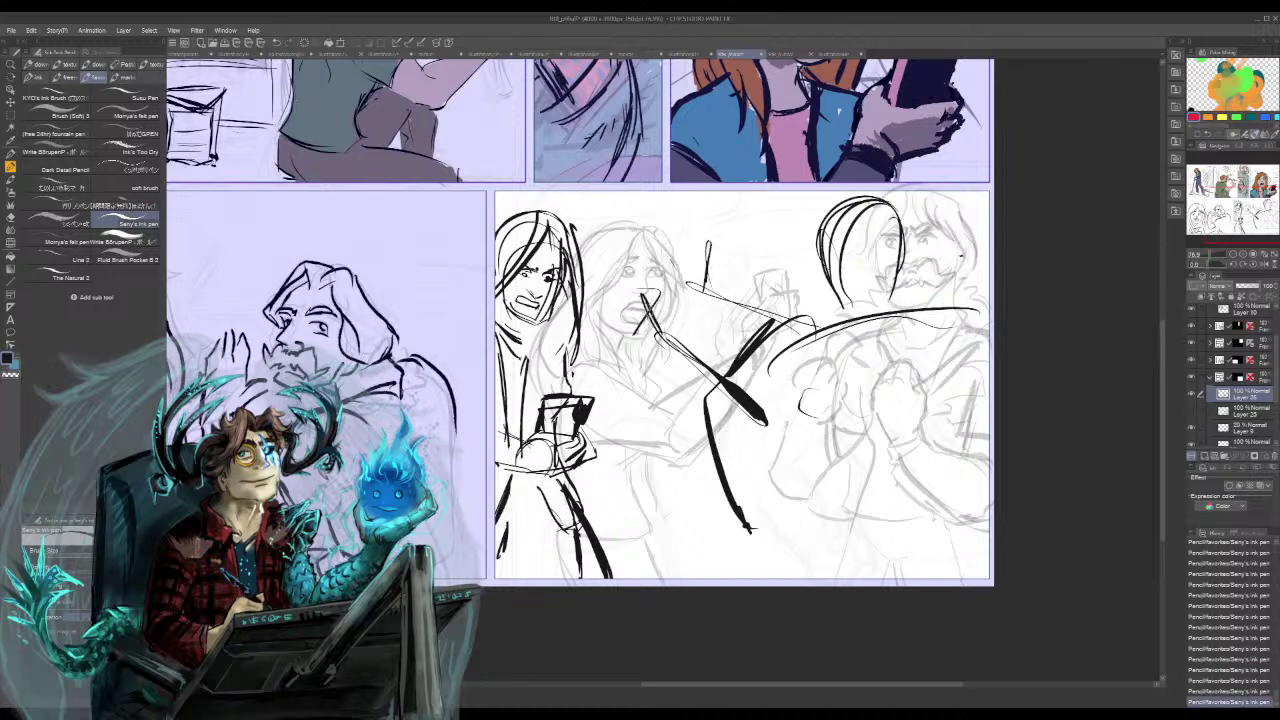
mouse_move(667, 235)
left_mouse_down()
mouse_move(647, 302)
mouse_move(696, 249)
left_mouse_up()
key("ctrl+z")
key("ctrl+z")
key("ctrl+z")
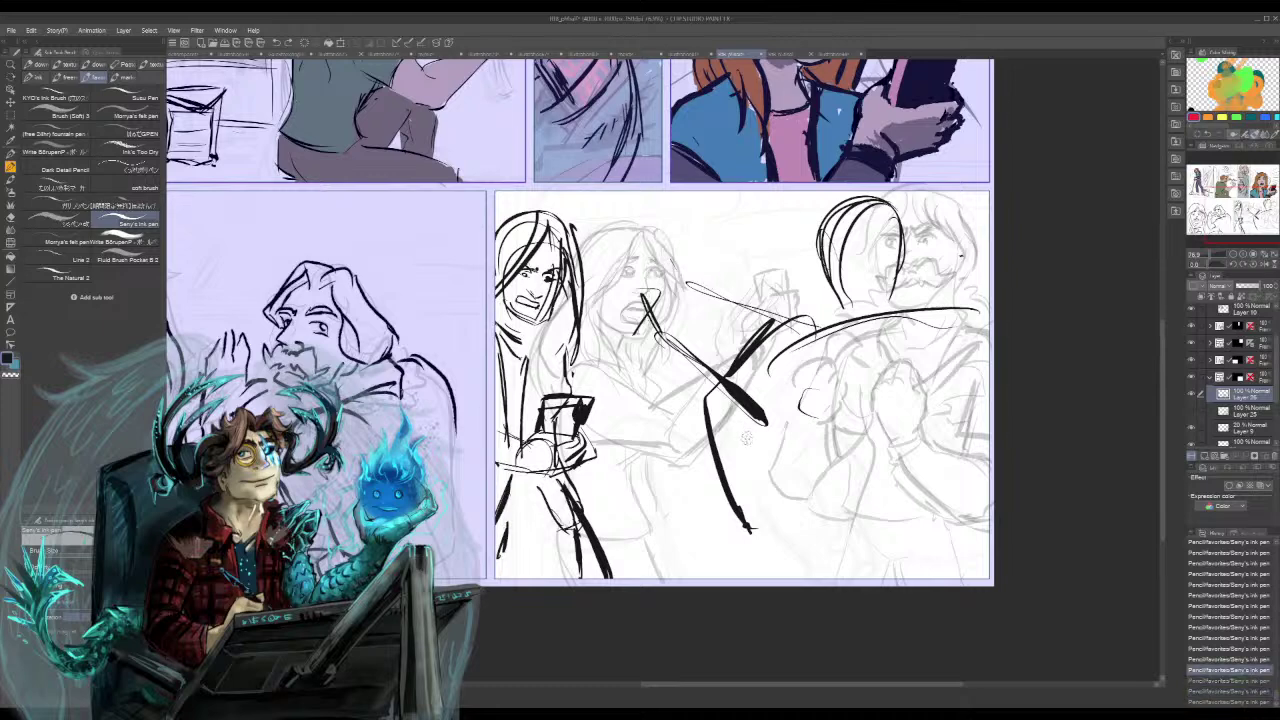
key("ctrl+z")
key("ctrl+z")
key("ctrl+z")
key("ctrl+z")
key("ctrl+z")
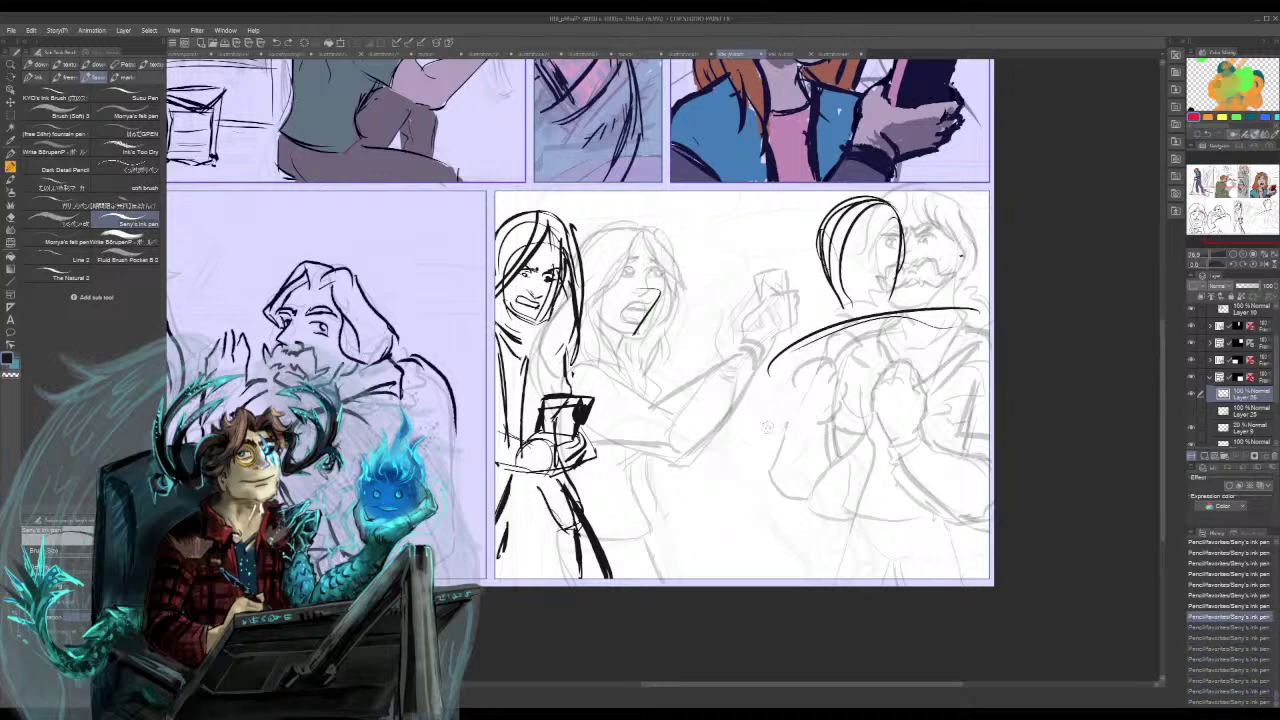
- Rough in the man's fluffy fur collar, pointed coat lapel and side of the torso, undoing the unwanted strokes
mouse_move(834, 362)
left_mouse_down()
mouse_move(858, 388)
mouse_move(838, 378)
left_mouse_up()
mouse_move(805, 293)
left_mouse_down()
mouse_move(781, 336)
mouse_move(824, 290)
mouse_move(772, 337)
mouse_move(803, 361)
left_mouse_up()
left_click_drag(748, 335, 778, 336)
left_click_drag(747, 296, 774, 306)
mouse_move(773, 290)
left_mouse_down()
mouse_move(802, 279)
mouse_move(828, 300)
mouse_move(924, 290)
mouse_move(947, 306)
left_mouse_up()
key("ctrl+z")
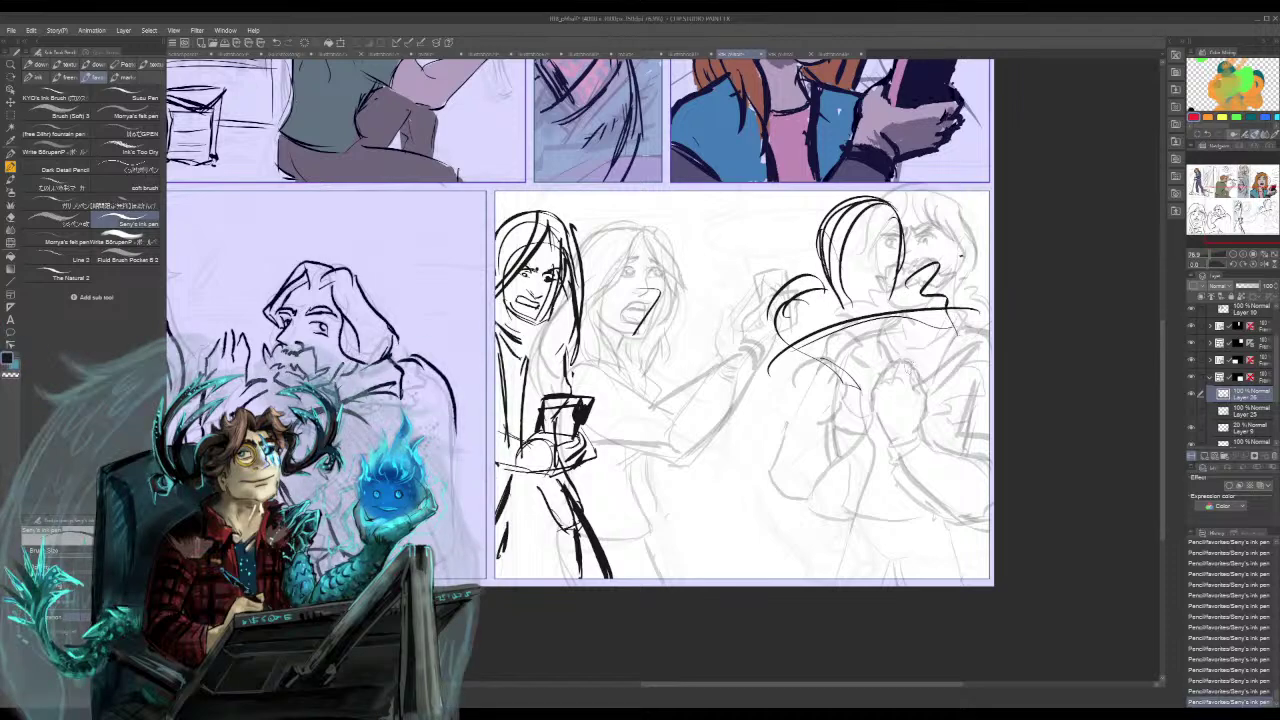
mouse_move(812, 288)
left_mouse_down()
mouse_move(856, 408)
mouse_move(796, 358)
mouse_move(778, 310)
mouse_move(802, 308)
mouse_move(802, 278)
mouse_move(824, 288)
left_mouse_up()
key("ctrl+z")
mouse_move(802, 366)
left_mouse_down()
mouse_move(761, 348)
mouse_move(826, 426)
mouse_move(830, 336)
left_mouse_up()
left_click_drag(818, 292, 792, 397)
left_click_drag(791, 428, 809, 468)
left_click_drag(788, 410, 865, 522)
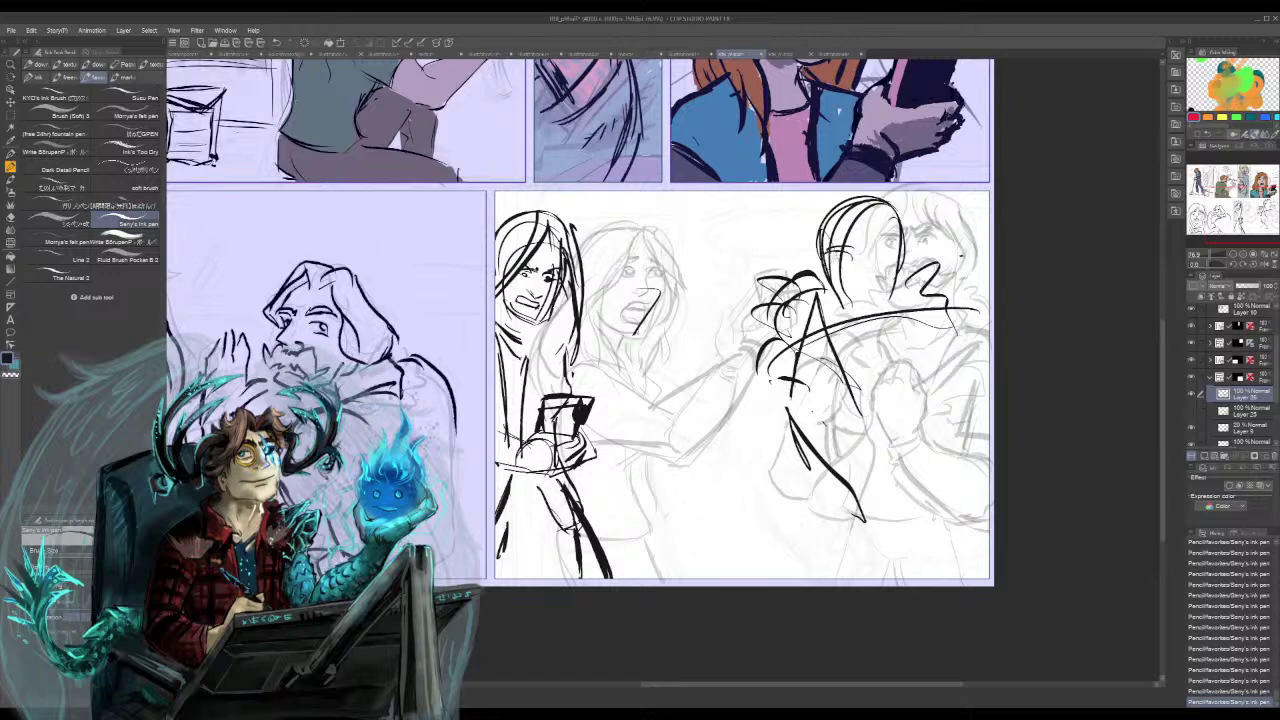
- Sketch the man's scowling eyes, brows and mustache, and add loose hair strands on both sides of his head
mouse_move(829, 249)
left_mouse_down()
mouse_move(898, 246)
mouse_move(896, 230)
left_mouse_up()
left_click_drag(837, 259, 843, 259)
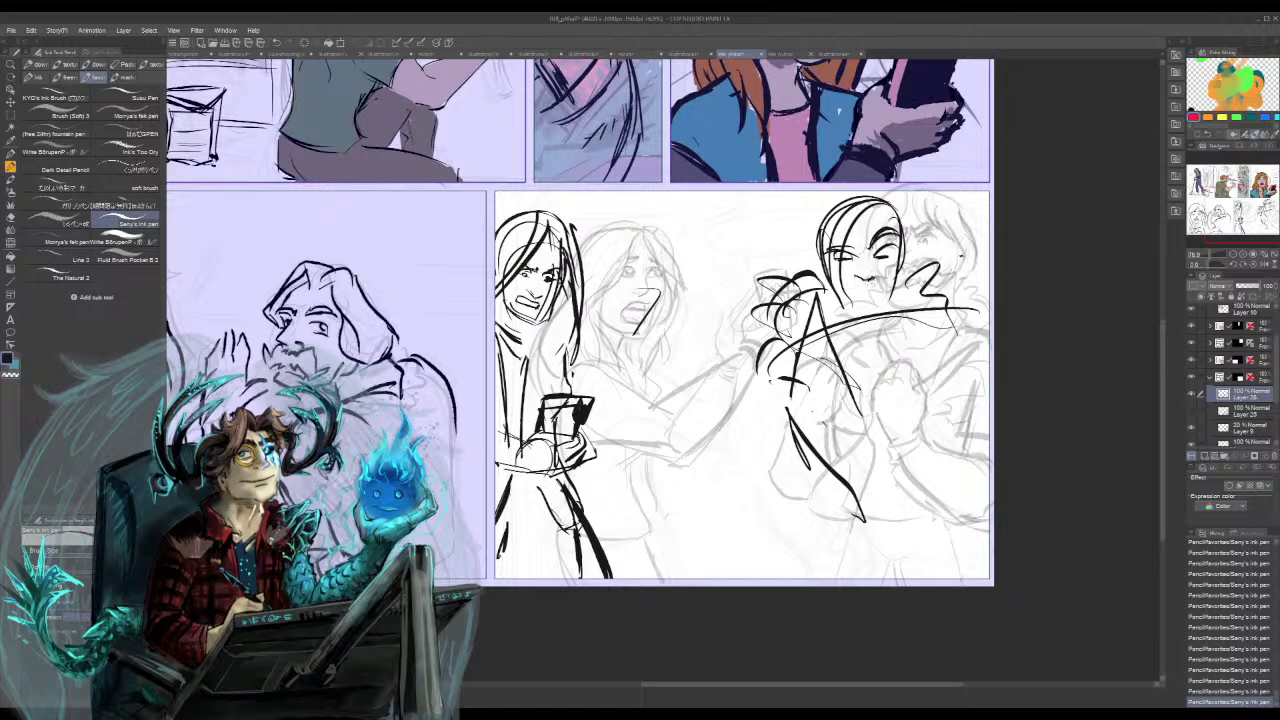
mouse_move(856, 274)
left_mouse_down()
mouse_move(846, 298)
mouse_move(820, 296)
mouse_move(856, 306)
mouse_move(912, 290)
mouse_move(892, 284)
mouse_move(860, 302)
left_mouse_up()
left_click_drag(852, 192, 842, 220)
left_click_drag(858, 196, 832, 234)
left_click_drag(838, 228, 796, 284)
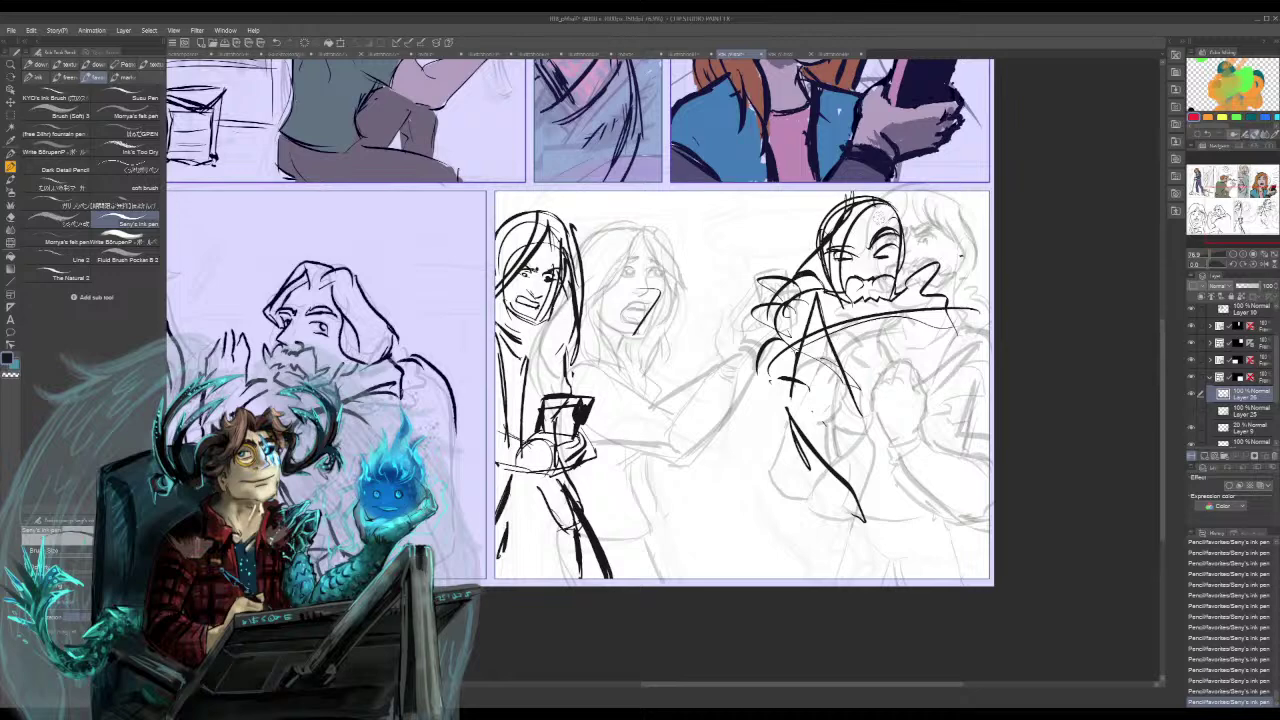
left_click_drag(904, 222, 904, 294)
key("ctrl+z")
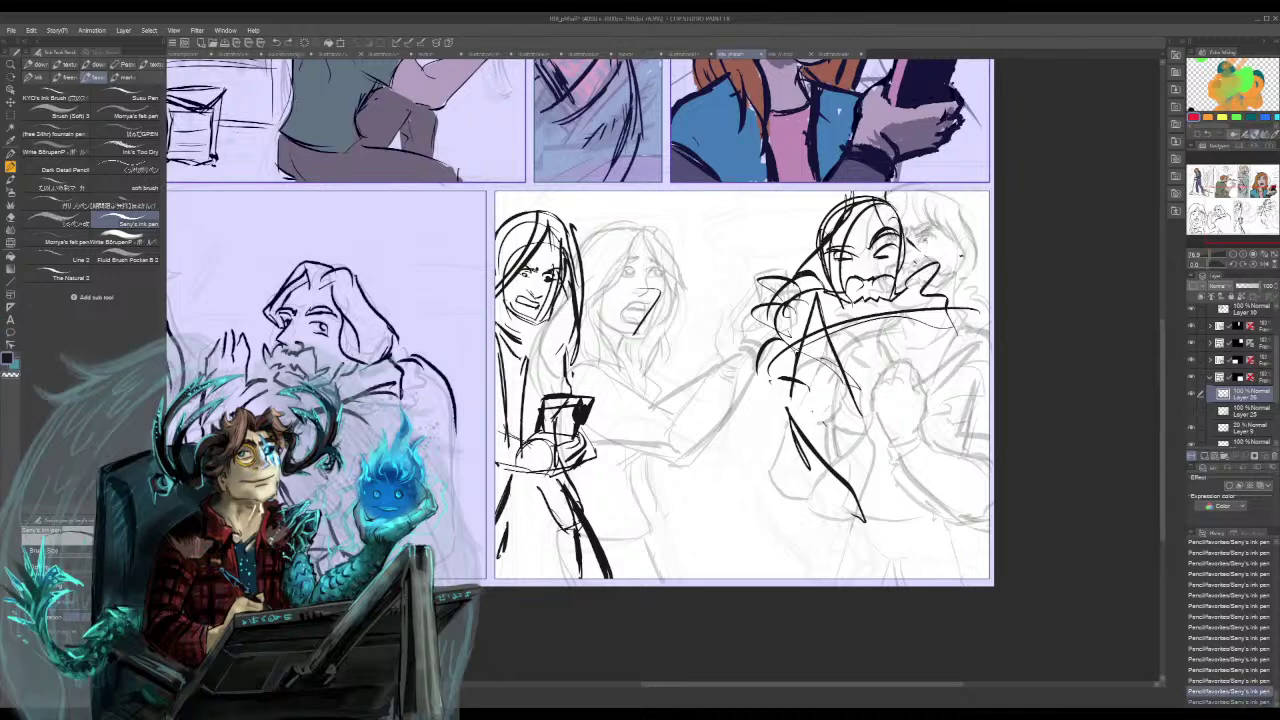
left_click_drag(912, 218, 903, 270)
left_click_drag(898, 190, 924, 249)
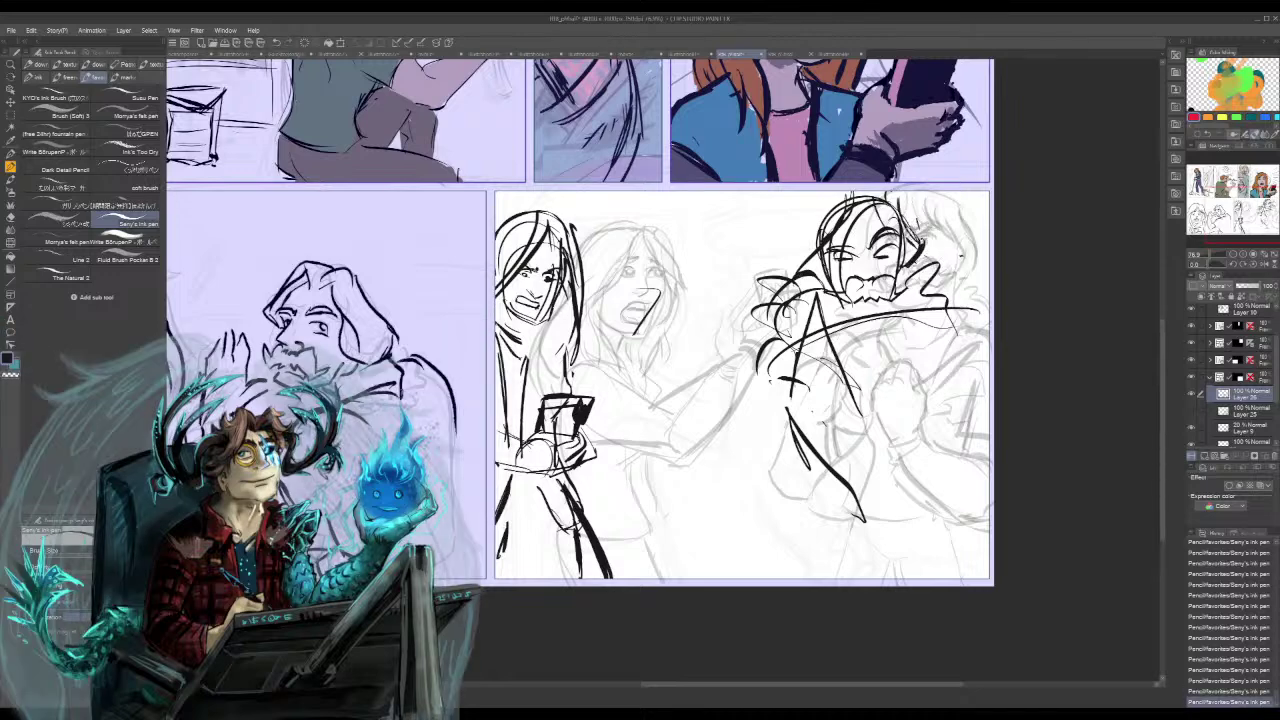
- Handwrite "This looks hopeless What can we possibly do?" beside the woman's head and curve a speech balloon edge around it
left_click_drag(561, 203, 579, 201)
mouse_move(570, 202)
left_mouse_down()
mouse_move(571, 214)
mouse_move(630, 214)
left_mouse_up()
mouse_move(642, 203)
left_mouse_down()
mouse_move(646, 214)
mouse_move(590, 233)
left_mouse_up()
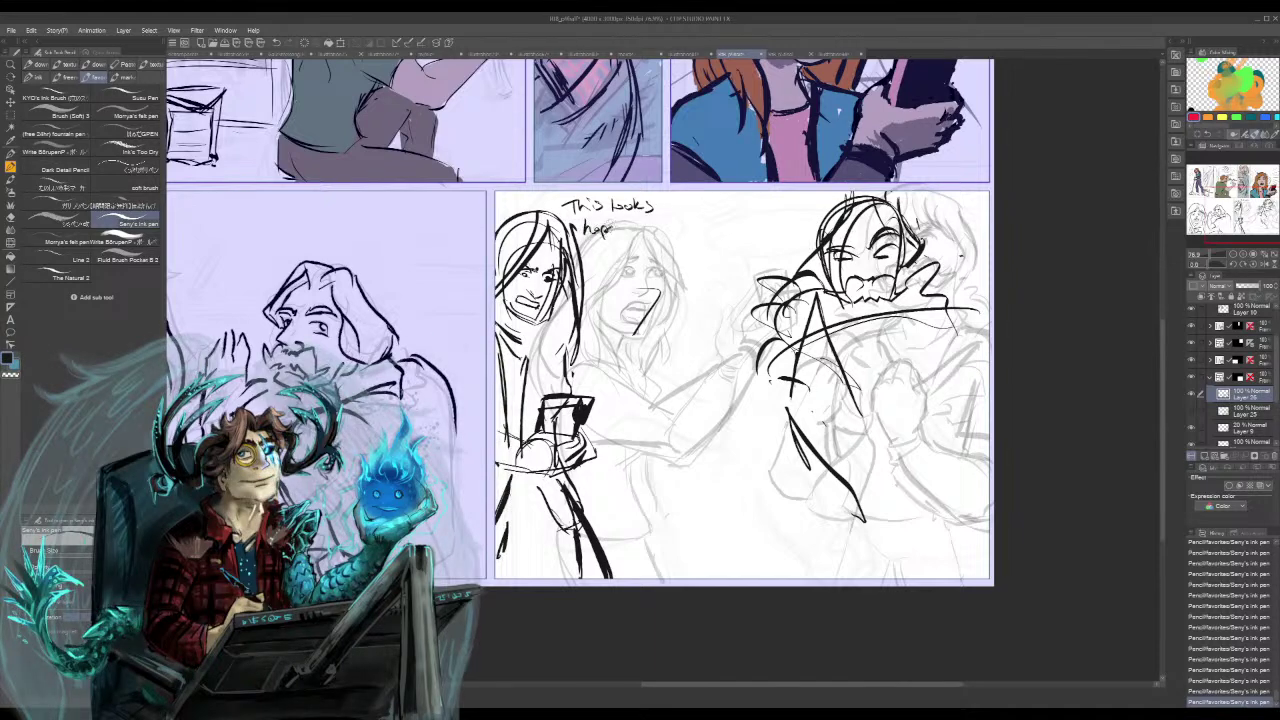
mouse_move(634, 220)
left_mouse_down()
mouse_move(592, 260)
mouse_move(603, 240)
mouse_move(614, 254)
mouse_move(628, 244)
left_mouse_up()
left_click_drag(641, 242, 651, 249)
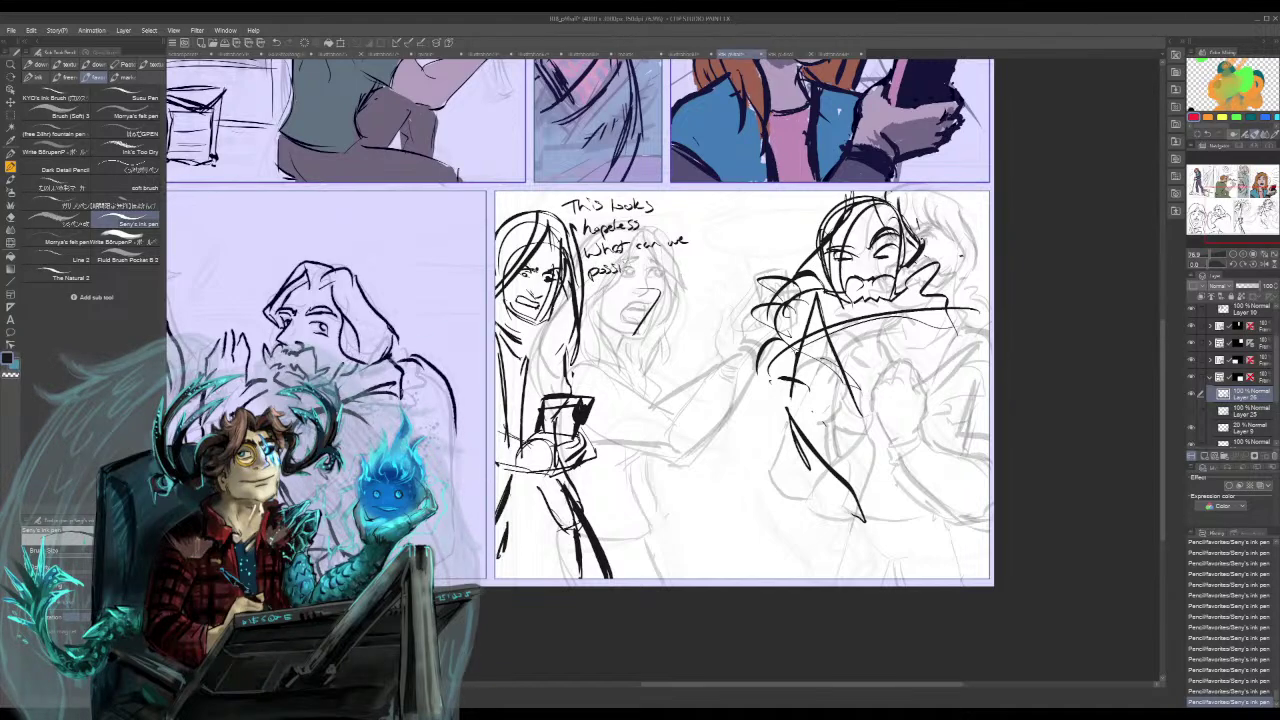
left_click_drag(648, 260, 650, 285)
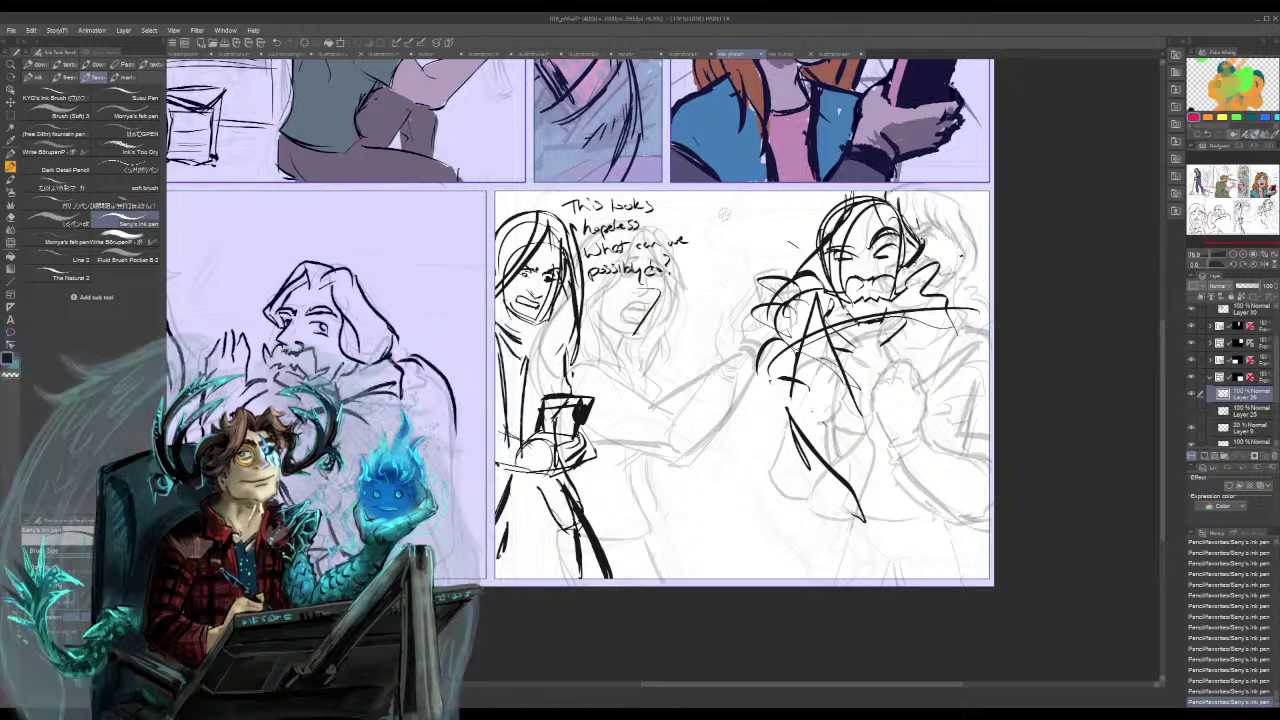
mouse_move(690, 196)
left_mouse_down()
mouse_move(713, 252)
mouse_move(630, 312)
left_mouse_up()
- Handwrite the line "We will save her at all costs" between the speech balloon and the man's head
mouse_move(737, 214)
left_mouse_down()
mouse_move(769, 204)
mouse_move(744, 222)
left_mouse_up()
key("p")
key("ctrl+z")
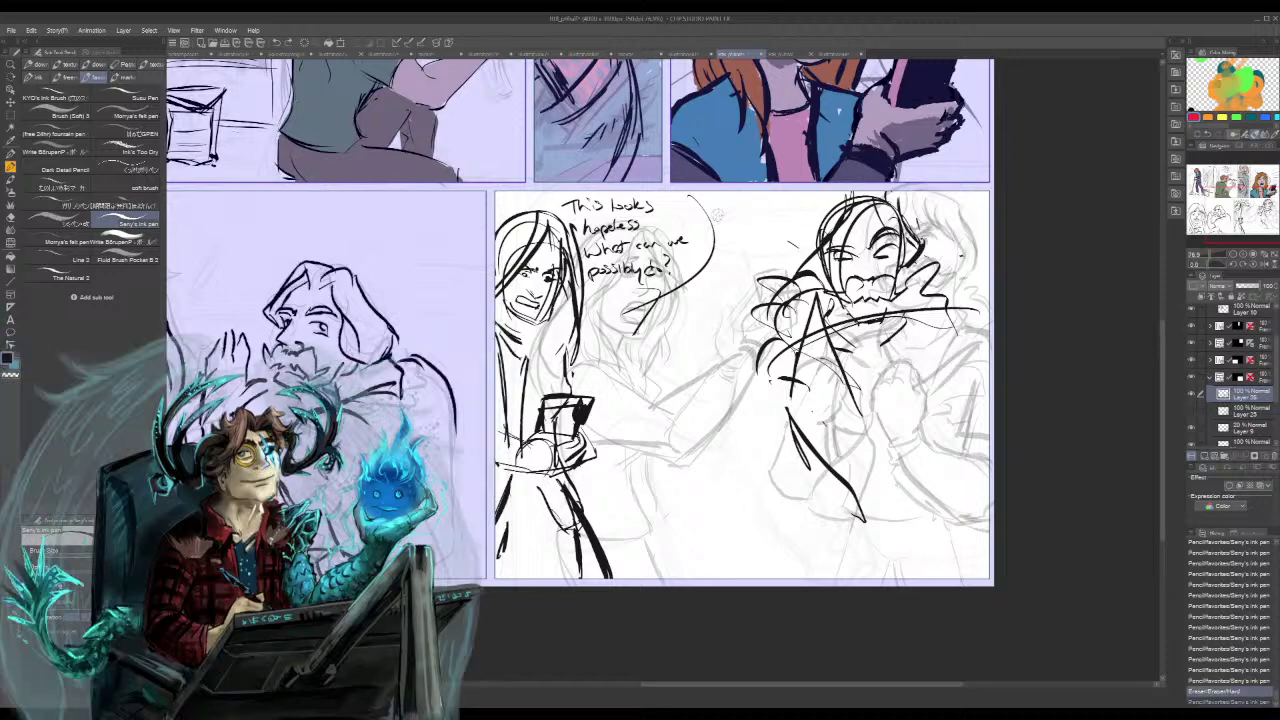
left_click_drag(737, 219, 738, 208)
left_click_drag(738, 218, 751, 220)
left_click_drag(757, 211, 774, 216)
left_click_drag(779, 203, 777, 218)
left_click_drag(786, 199, 786, 218)
left_click_drag(718, 244, 756, 250)
left_click_drag(756, 240, 794, 240)
left_click_drag(794, 236, 806, 228)
mouse_move(732, 258)
left_mouse_down()
mouse_move(724, 282)
mouse_move(796, 258)
left_mouse_up()
left_click_drag(790, 248, 806, 246)
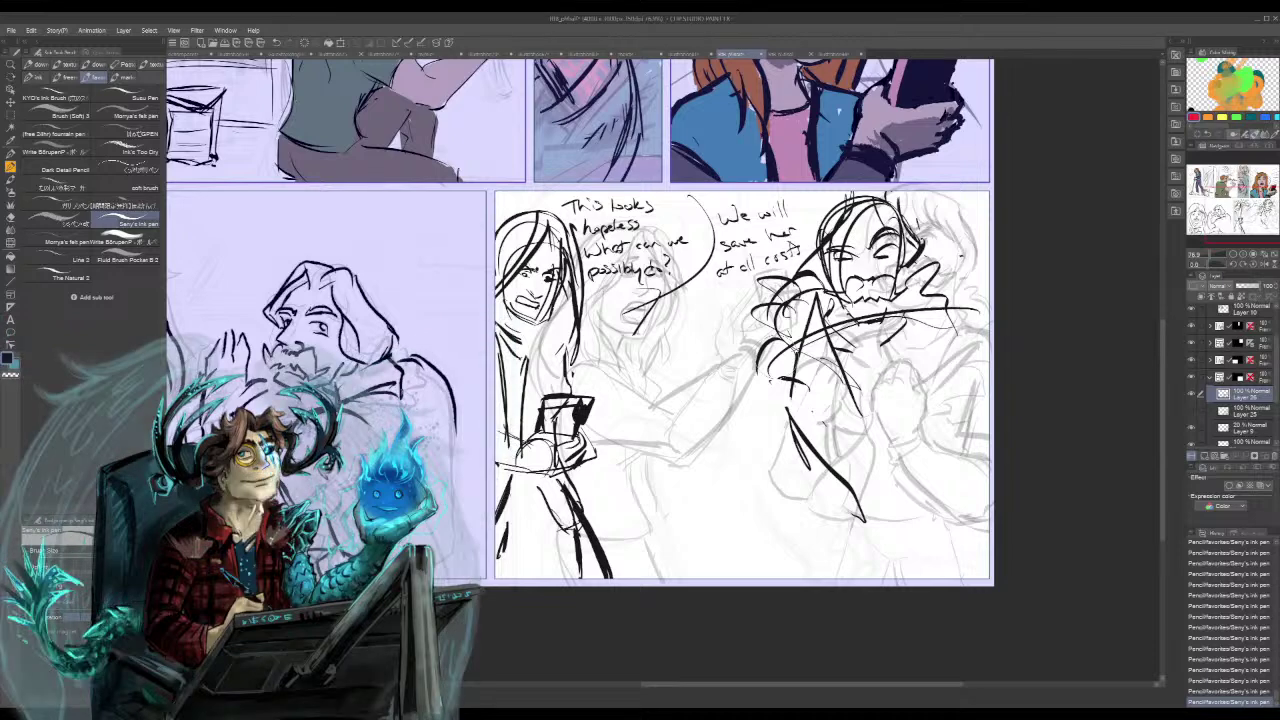
- Draw the coat's opposite lapel and reinforce the coat lines down the man's chest
mouse_move(897, 322)
left_mouse_down()
mouse_move(880, 396)
mouse_move(897, 417)
mouse_move(919, 414)
left_mouse_up()
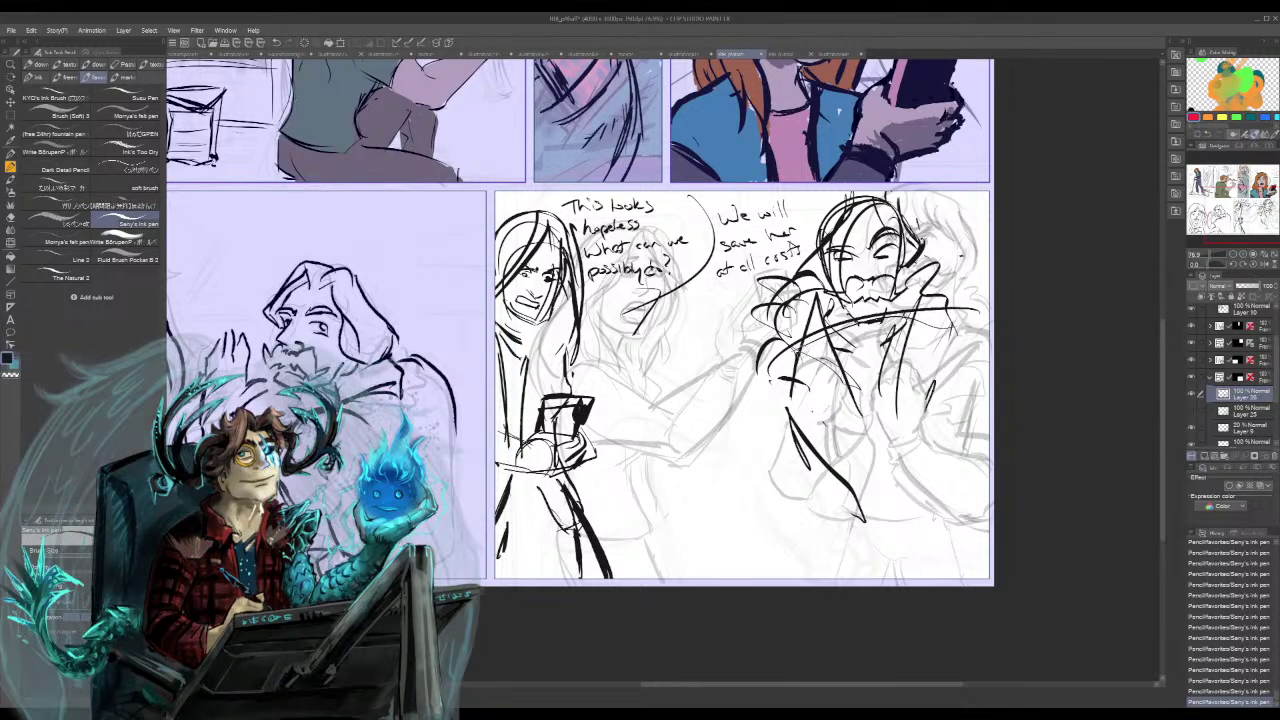
left_click_drag(800, 348, 858, 406)
mouse_move(930, 380)
left_mouse_down()
mouse_move(890, 430)
mouse_move(945, 415)
mouse_move(920, 385)
mouse_move(930, 430)
mouse_move(962, 447)
mouse_move(934, 457)
mouse_move(964, 446)
mouse_move(928, 461)
left_mouse_up()
left_click_drag(903, 405, 920, 458)
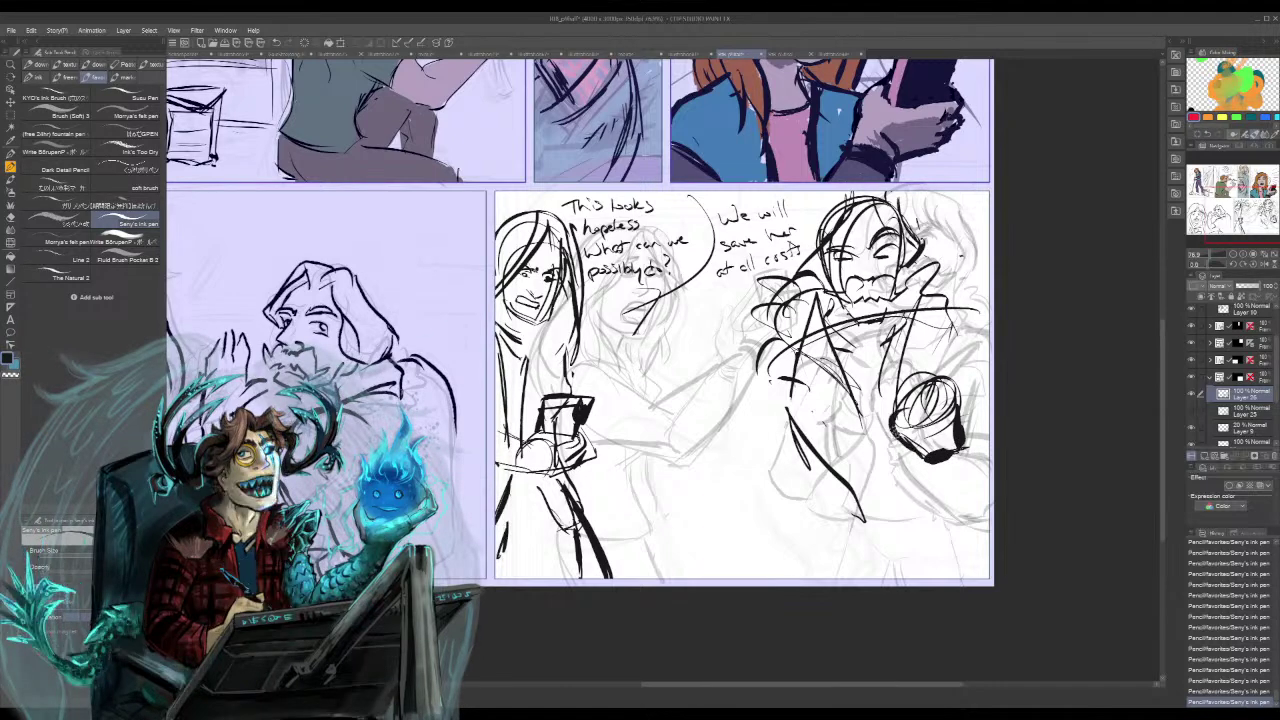
key("ctrl+z")
key("ctrl+z")
key("ctrl+z")
key("ctrl+z")
key("ctrl+z")
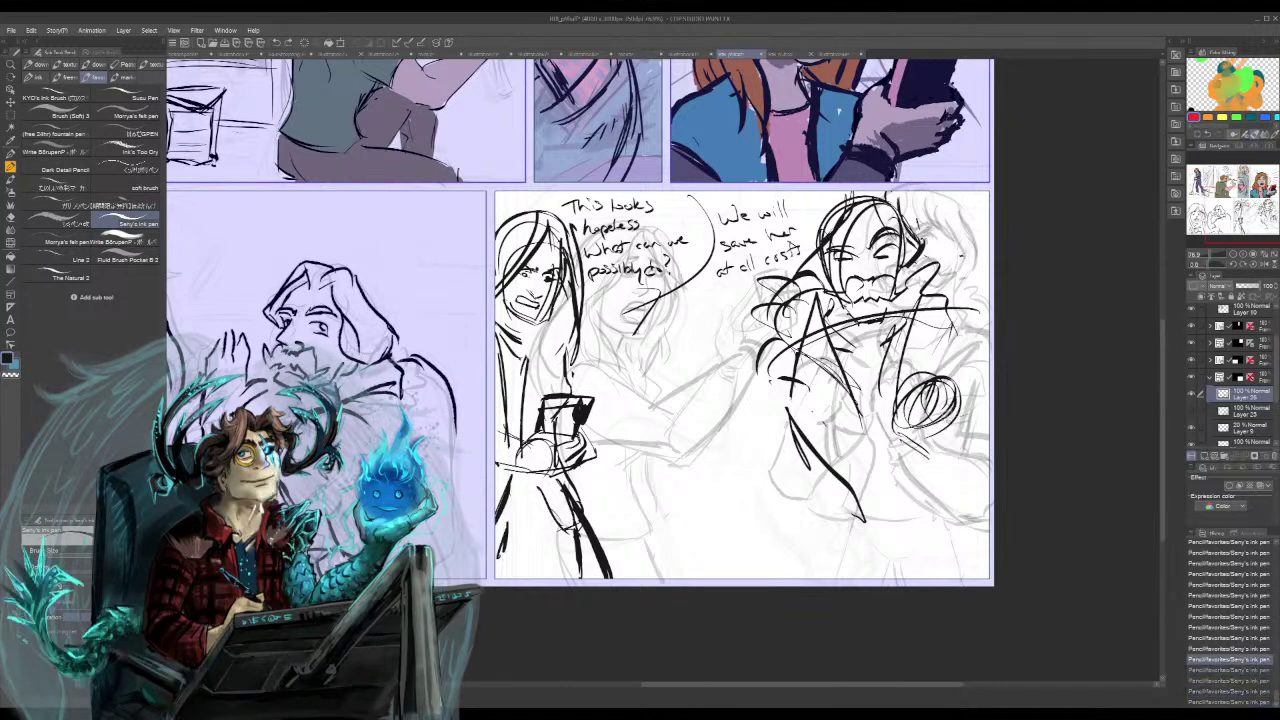
key("ctrl+z")
left_click_drag(903, 430, 911, 462)
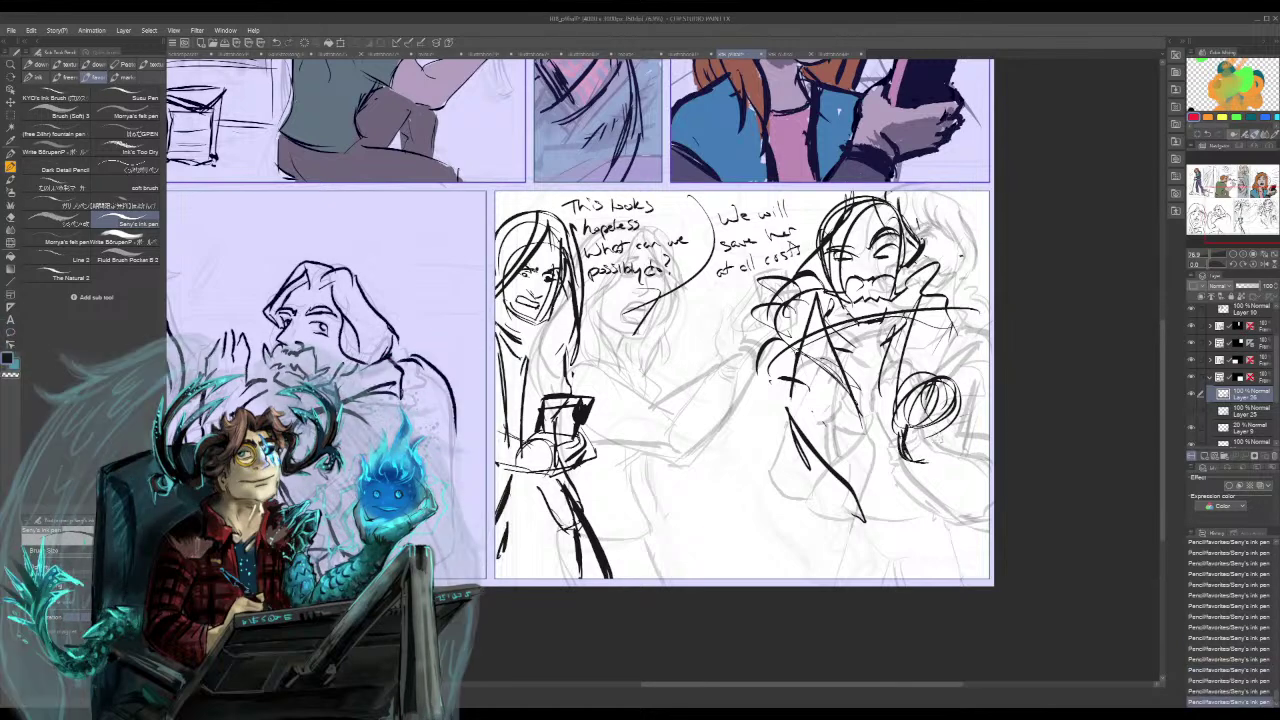
mouse_move(954, 386)
left_mouse_down()
mouse_move(954, 444)
mouse_move(928, 462)
mouse_move(928, 484)
left_mouse_up()
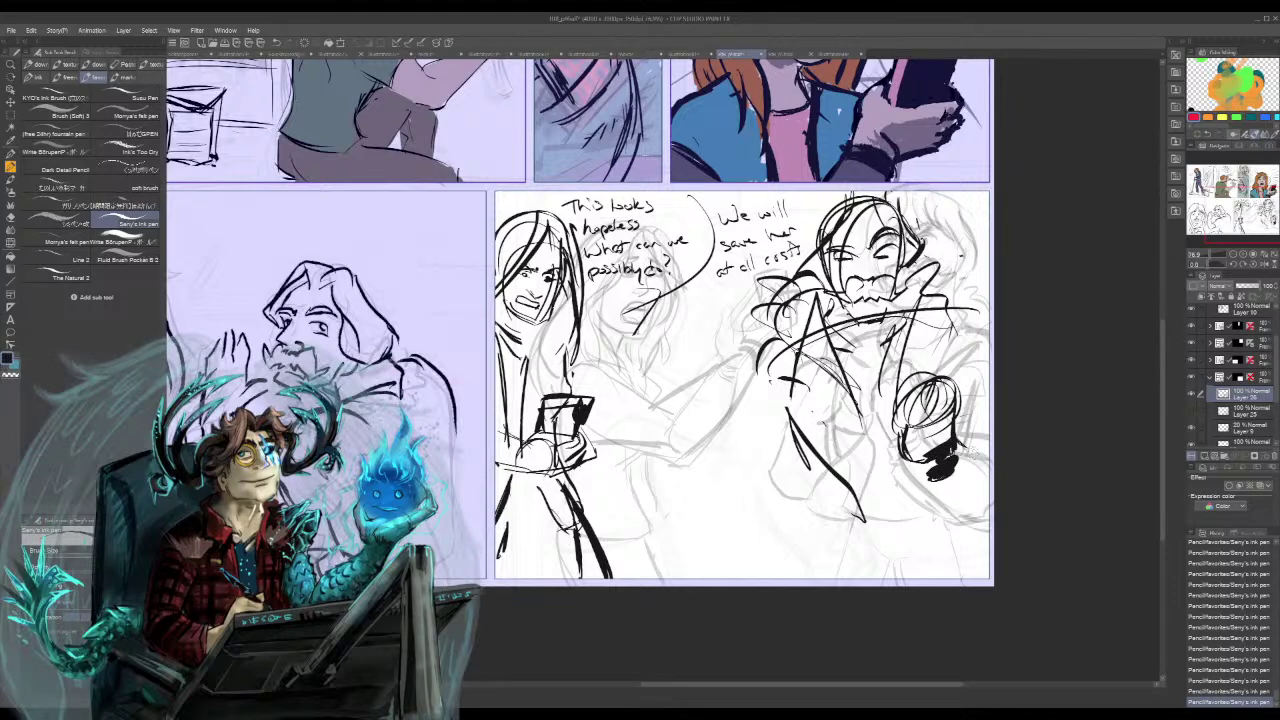
mouse_move(986, 448)
left_mouse_down()
mouse_move(960, 464)
mouse_move(928, 522)
left_mouse_up()
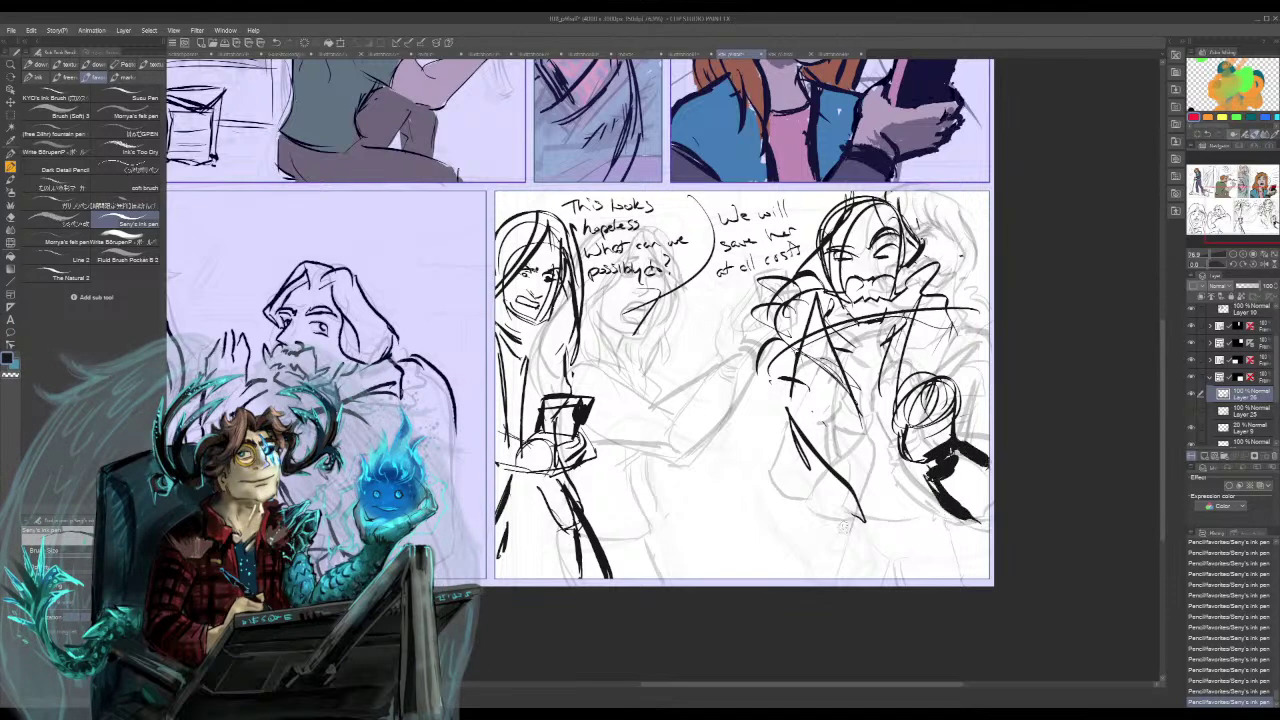
key("c")
mouse_move(954, 400)
left_mouse_down()
mouse_move(938, 414)
mouse_move(916, 396)
left_mouse_up()
left_click_drag(950, 440, 983, 612)
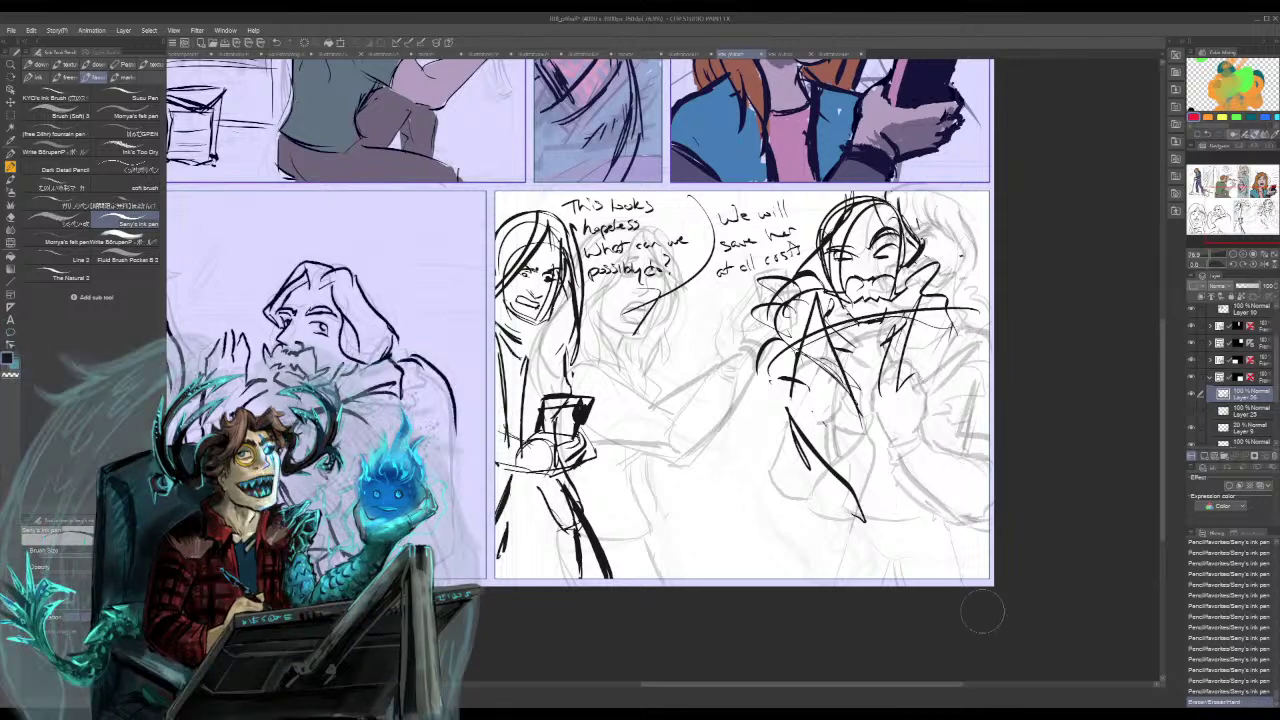
mouse_move(880, 432)
left_mouse_down()
mouse_move(868, 422)
mouse_move(917, 441)
left_mouse_up()
mouse_move(880, 403)
left_mouse_down()
mouse_move(948, 428)
mouse_move(886, 467)
mouse_move(965, 502)
left_mouse_up()
key("ctrl+z")
key("ctrl+z")
key("ctrl+z")
key("ctrl+z")
key("ctrl+z")
key("ctrl+z")
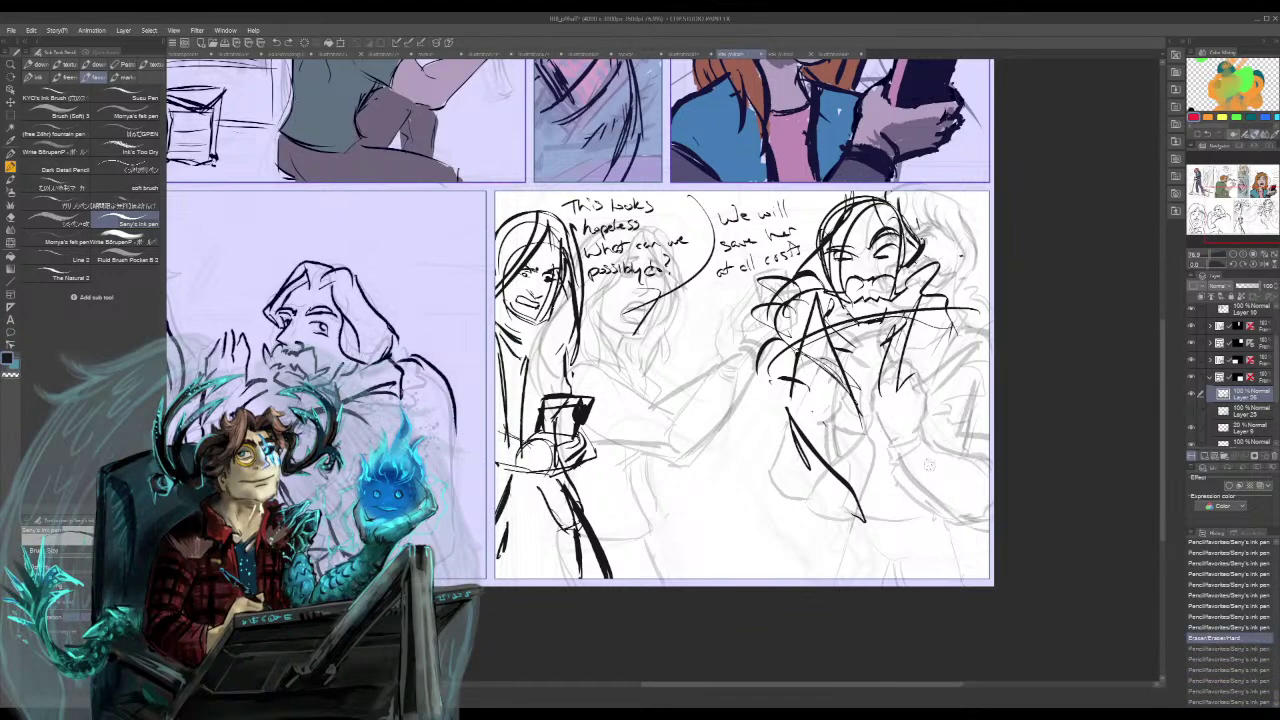
- Rough in a round fist with curved finger strokes at the man's chest, and fur trim over his far shoulder
left_click_drag(931, 452, 931, 433)
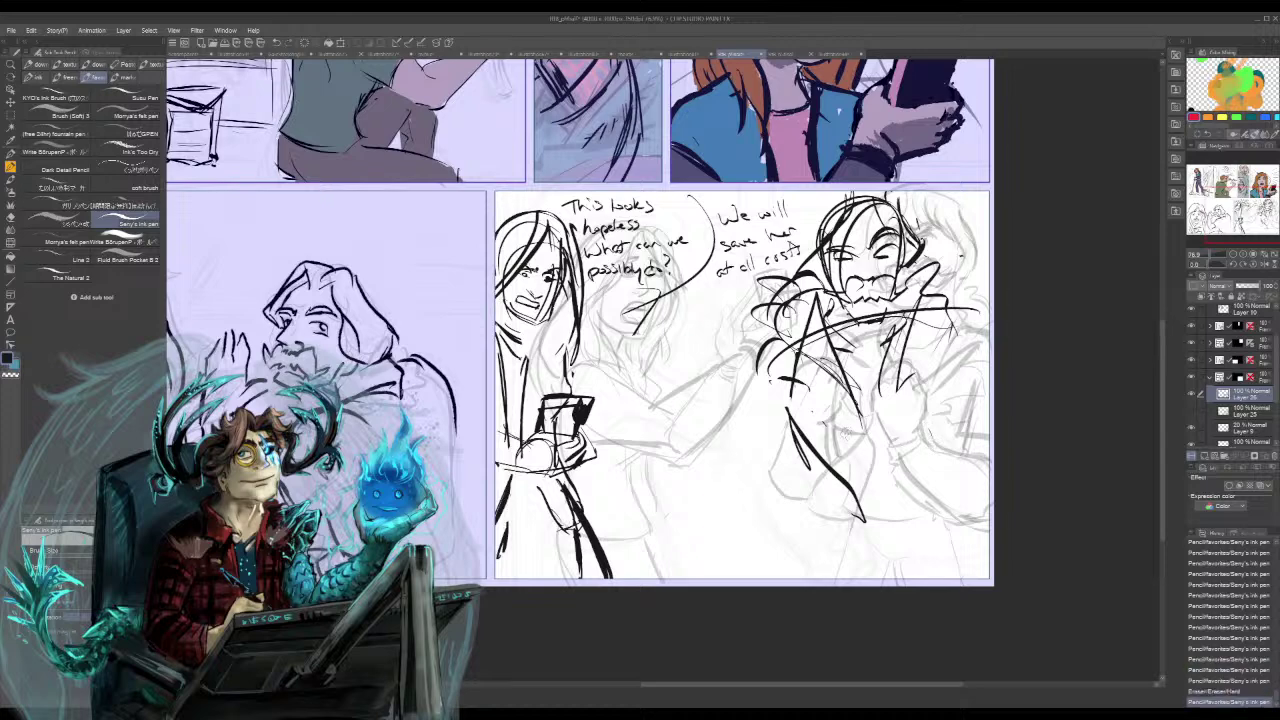
mouse_move(856, 446)
left_mouse_down()
mouse_move(856, 402)
mouse_move(894, 459)
left_mouse_up()
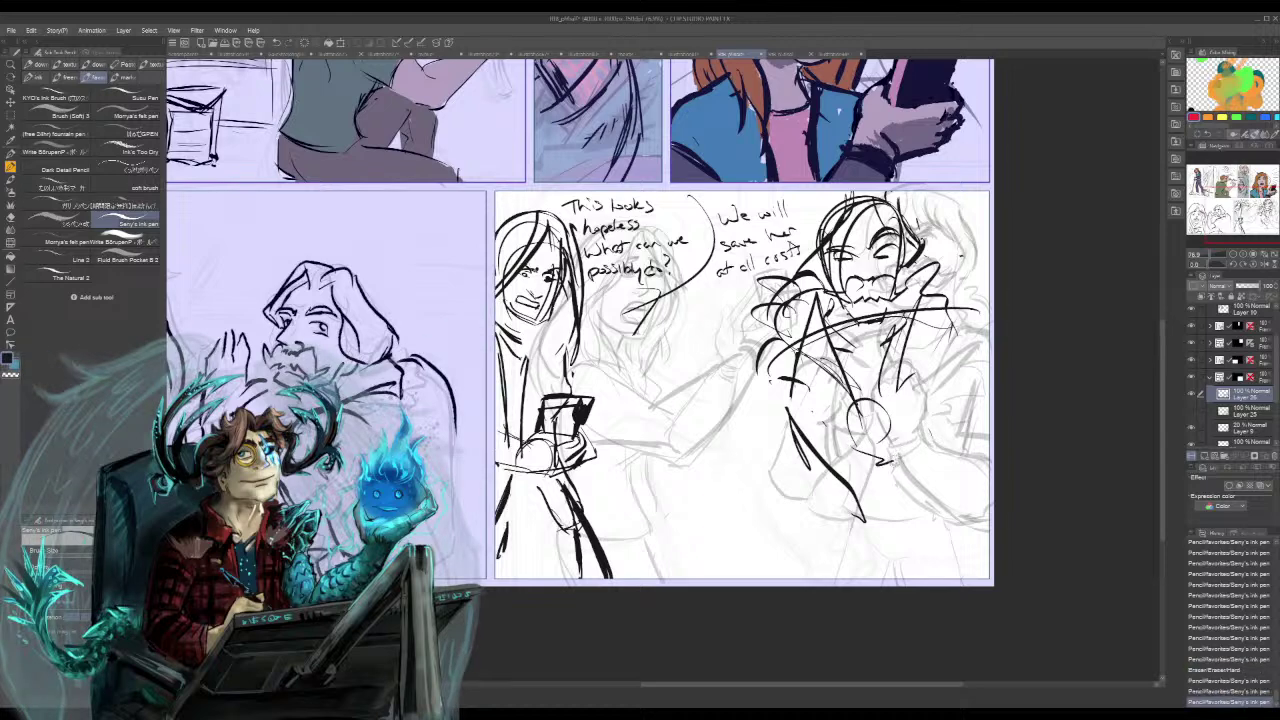
left_click_drag(897, 401, 924, 386)
left_click_drag(888, 379, 914, 366)
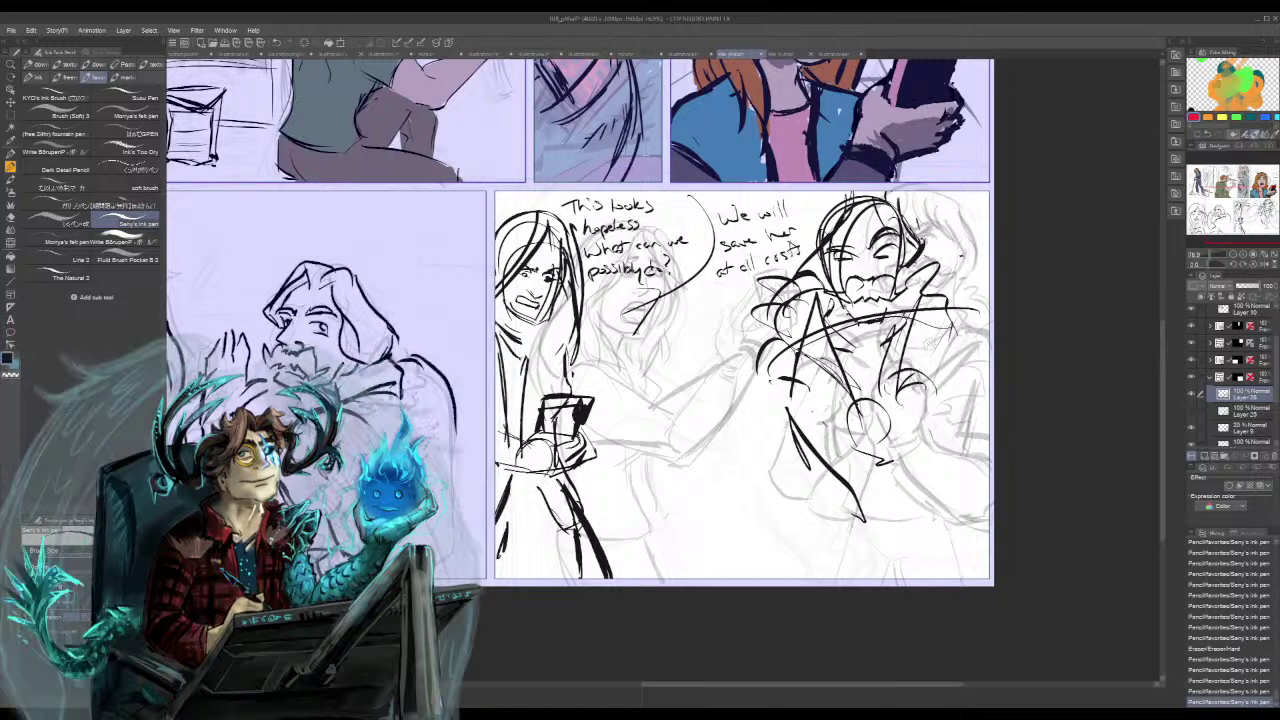
mouse_move(902, 322)
left_mouse_down()
mouse_move(932, 274)
mouse_move(945, 297)
mouse_move(995, 280)
mouse_move(965, 343)
mouse_move(988, 314)
left_mouse_up()
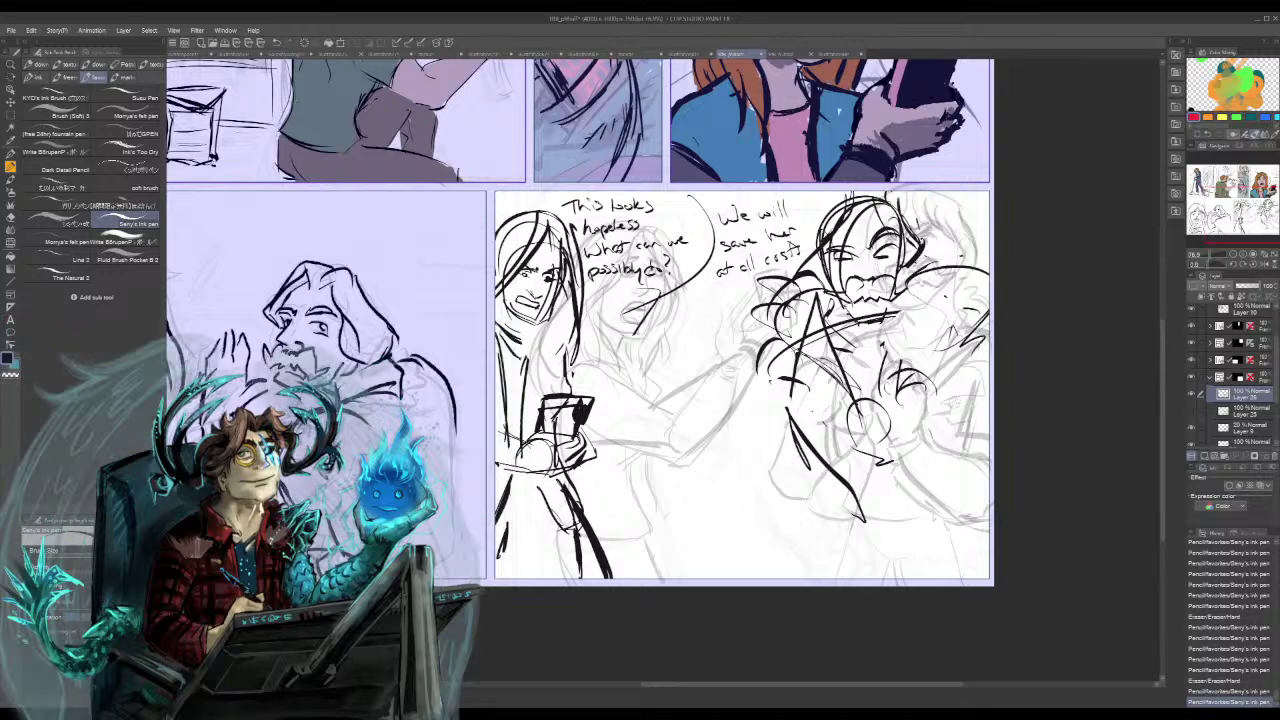
left_click_drag(980, 366, 948, 415)
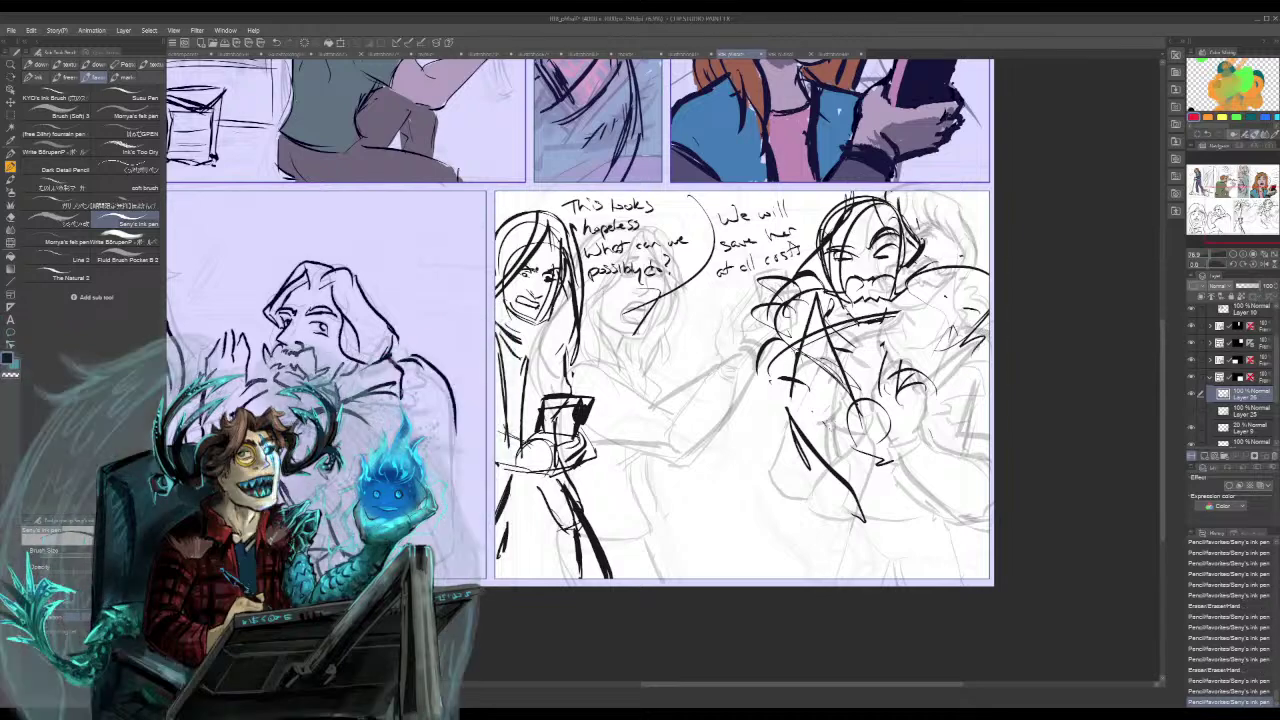
- Handwrite the reminder note "ref coat put on" below the man's torso
left_click_drag(755, 517, 765, 509)
left_click_drag(765, 514, 778, 515)
left_click_drag(774, 500, 802, 495)
mouse_move(774, 542)
left_mouse_down()
mouse_move(776, 556)
mouse_move(782, 541)
mouse_move(803, 549)
left_mouse_up()
mouse_move(809, 522)
left_mouse_down()
mouse_move(811, 550)
mouse_move(818, 530)
mouse_move(867, 514)
left_mouse_up()
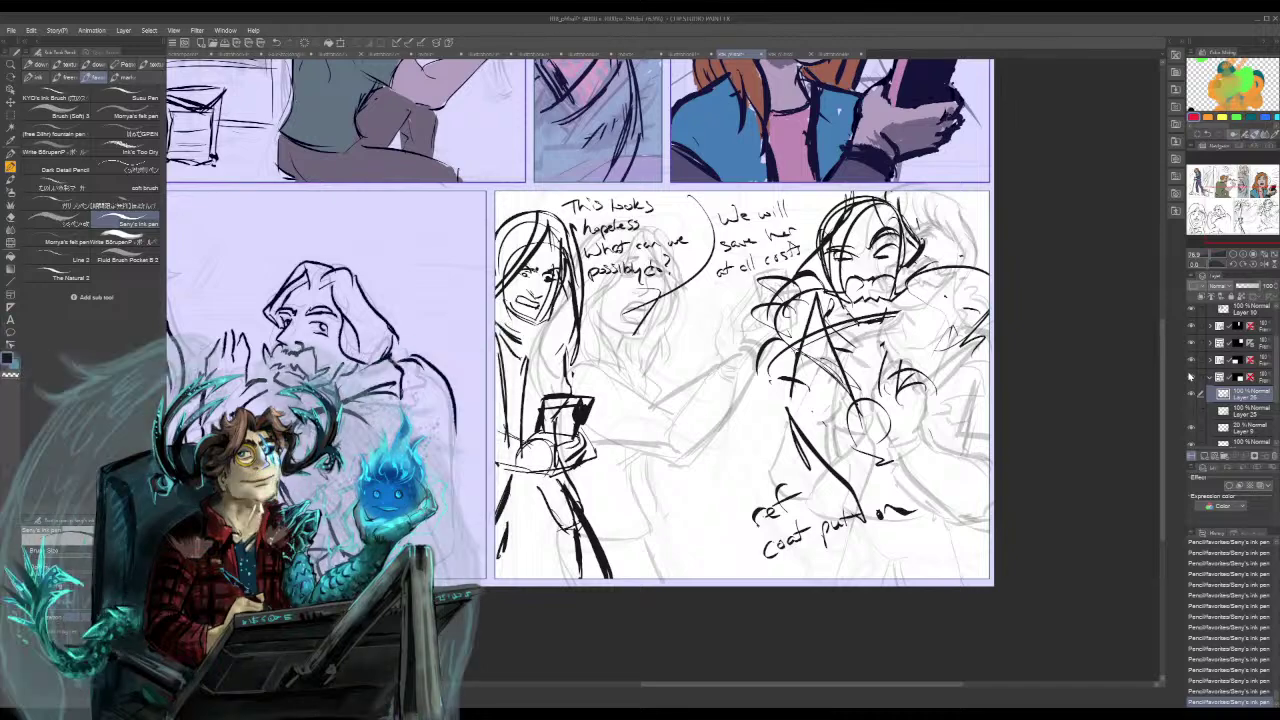
- Switch to the armored warrior illustration and sample a reddish-brown from the thigh armor, undoing the test stroke
left_click(186, 56)
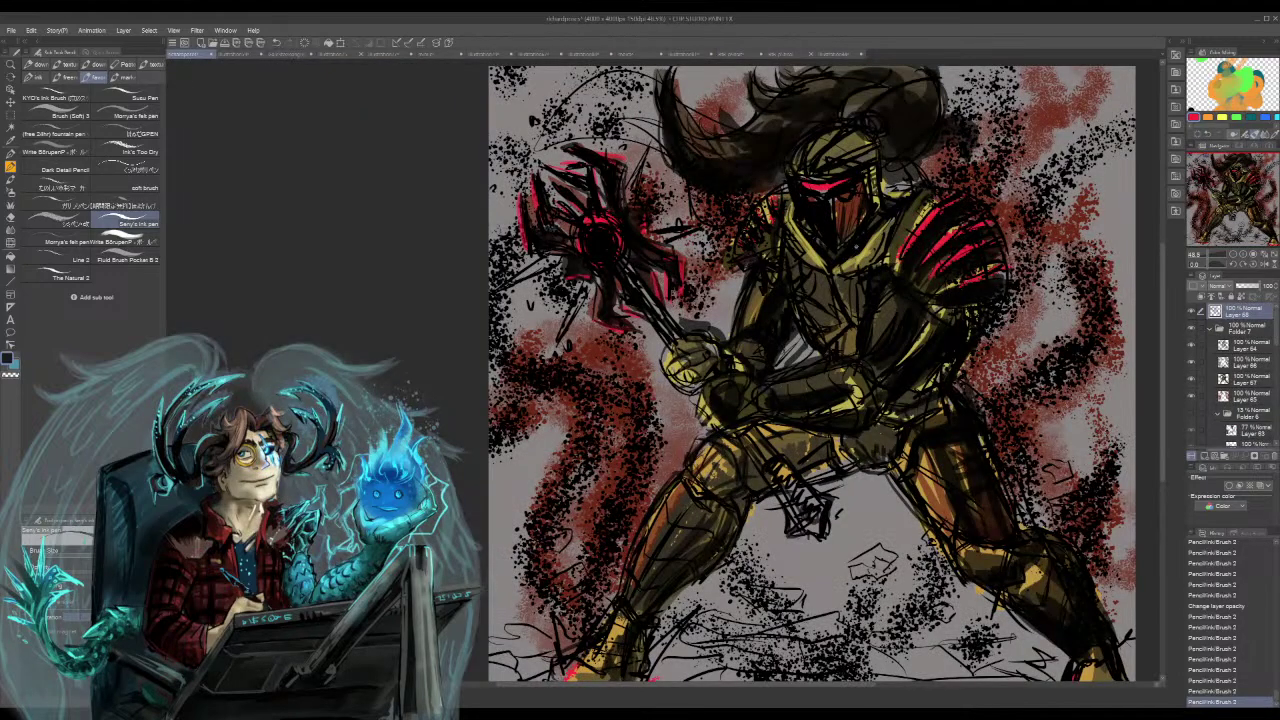
left_click(932, 492, "alt")
left_click_drag(789, 457, 809, 445)
key("ctrl+z")
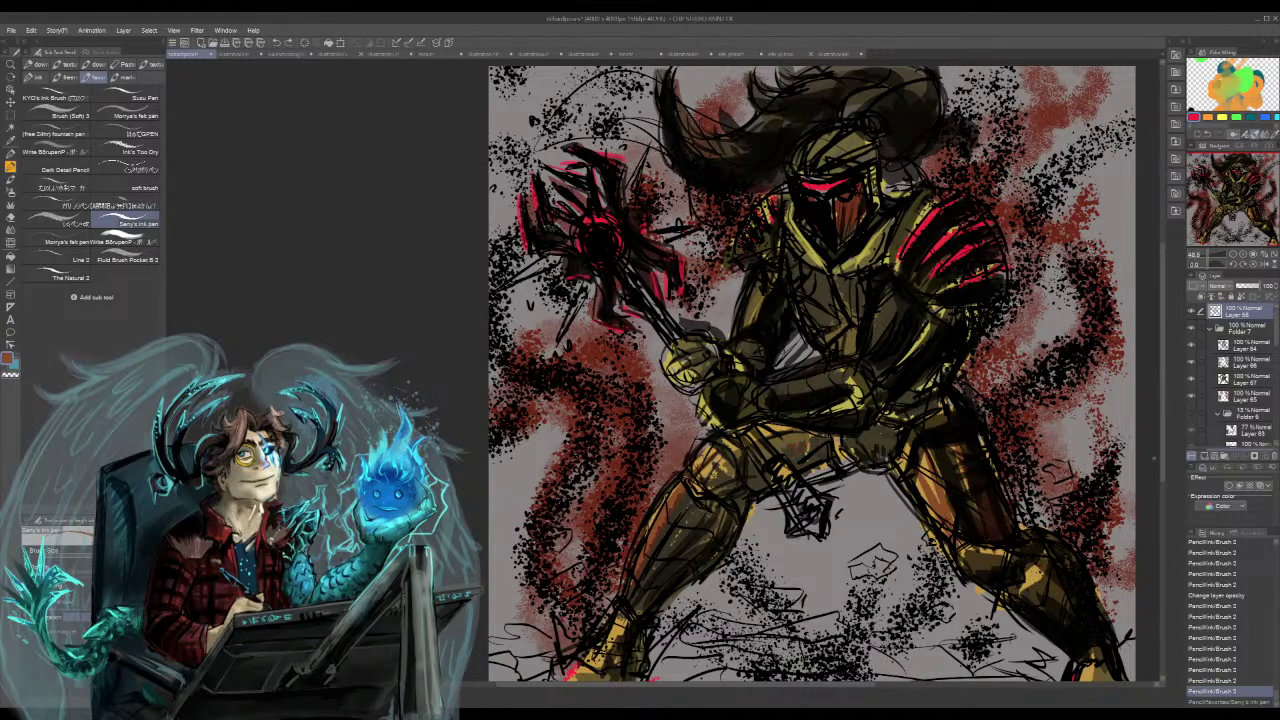
- Paint reddish-brown over the warrior's leg armor, upper arm and forearm on Layer 64 with a softer pen
left_click(1250, 347)
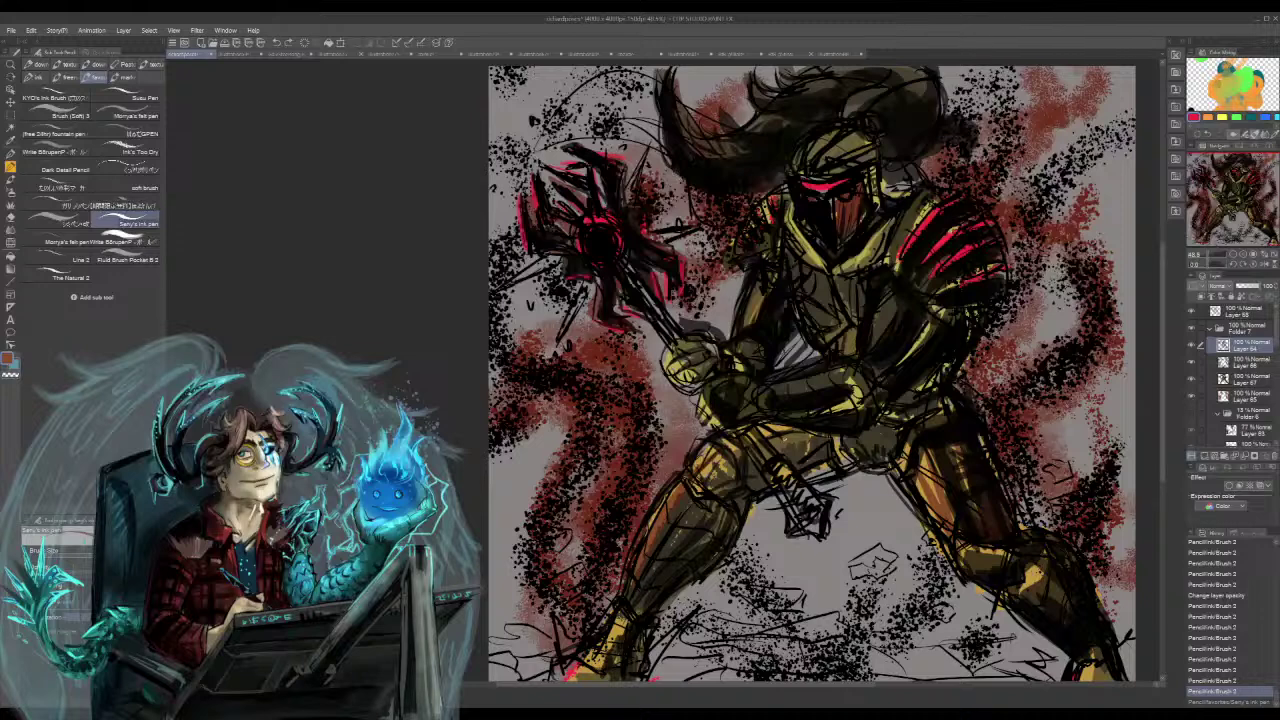
left_click(72, 222)
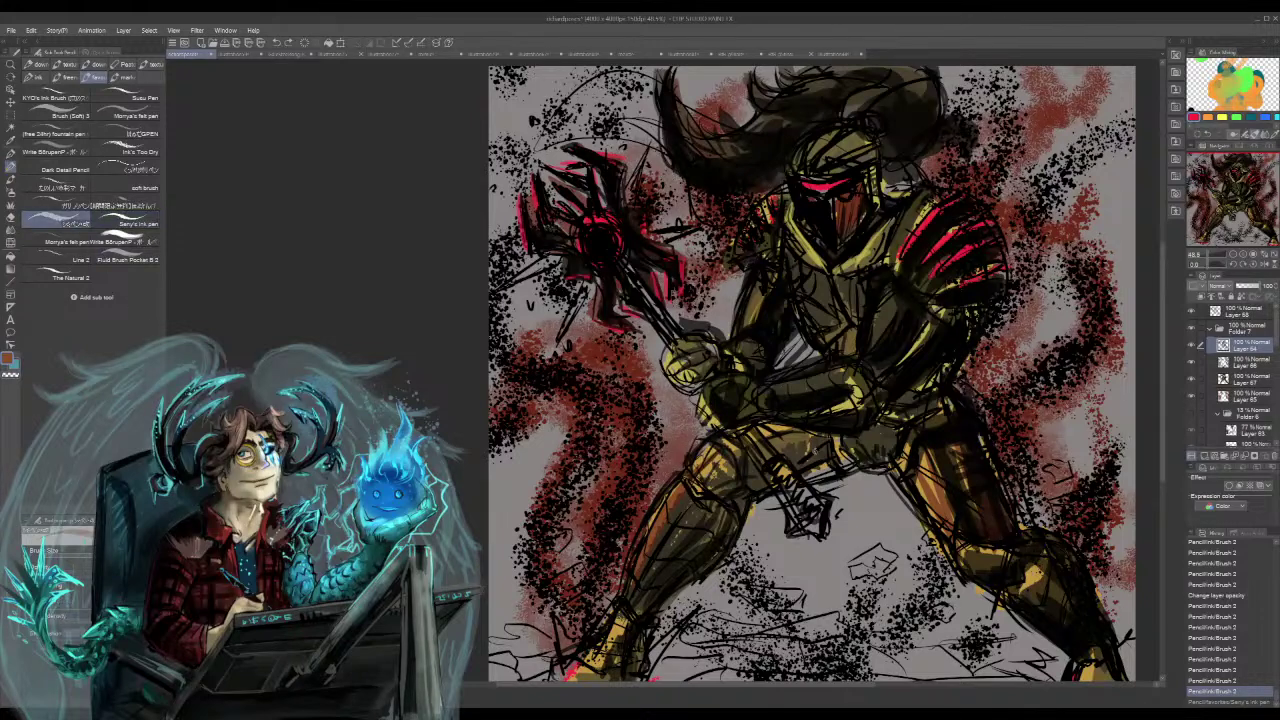
left_click_drag(813, 450, 746, 476)
left_click_drag(704, 520, 650, 592)
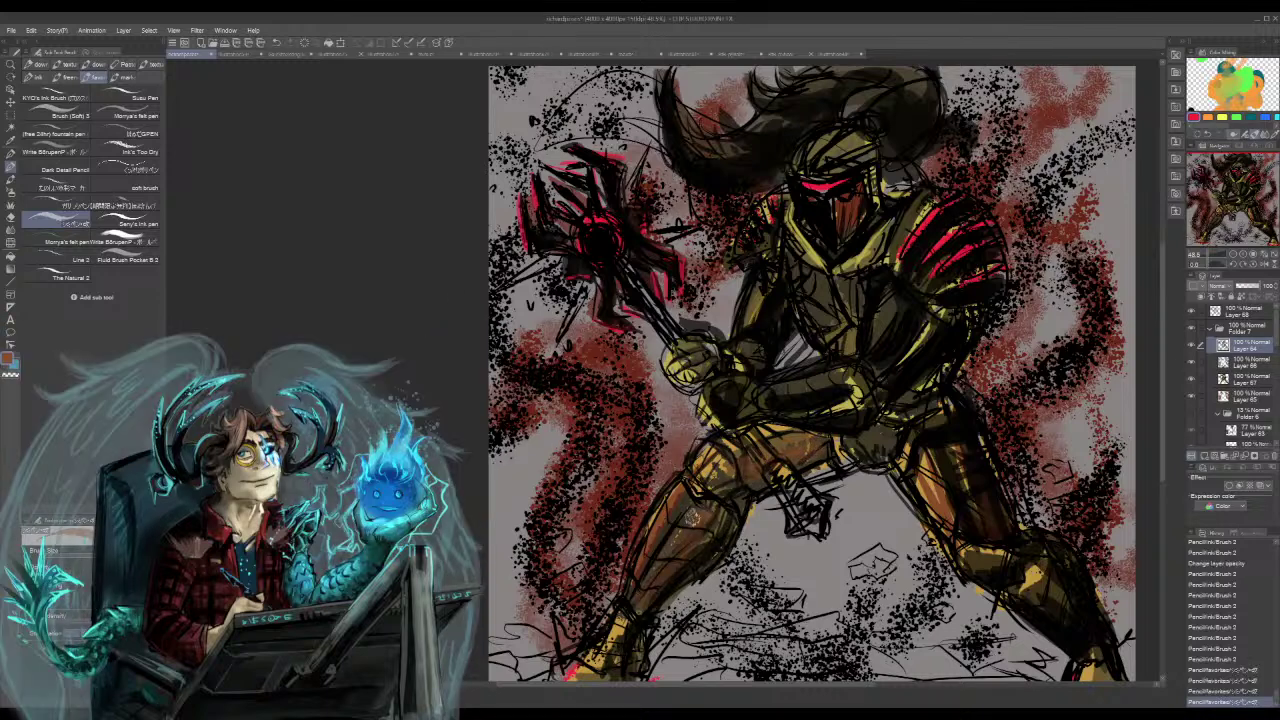
left_click_drag(954, 459, 978, 508)
mouse_move(1048, 588)
left_mouse_down()
mouse_move(1093, 653)
mouse_move(1060, 607)
mouse_move(1098, 642)
left_mouse_up()
left_click_drag(1038, 562, 1085, 606)
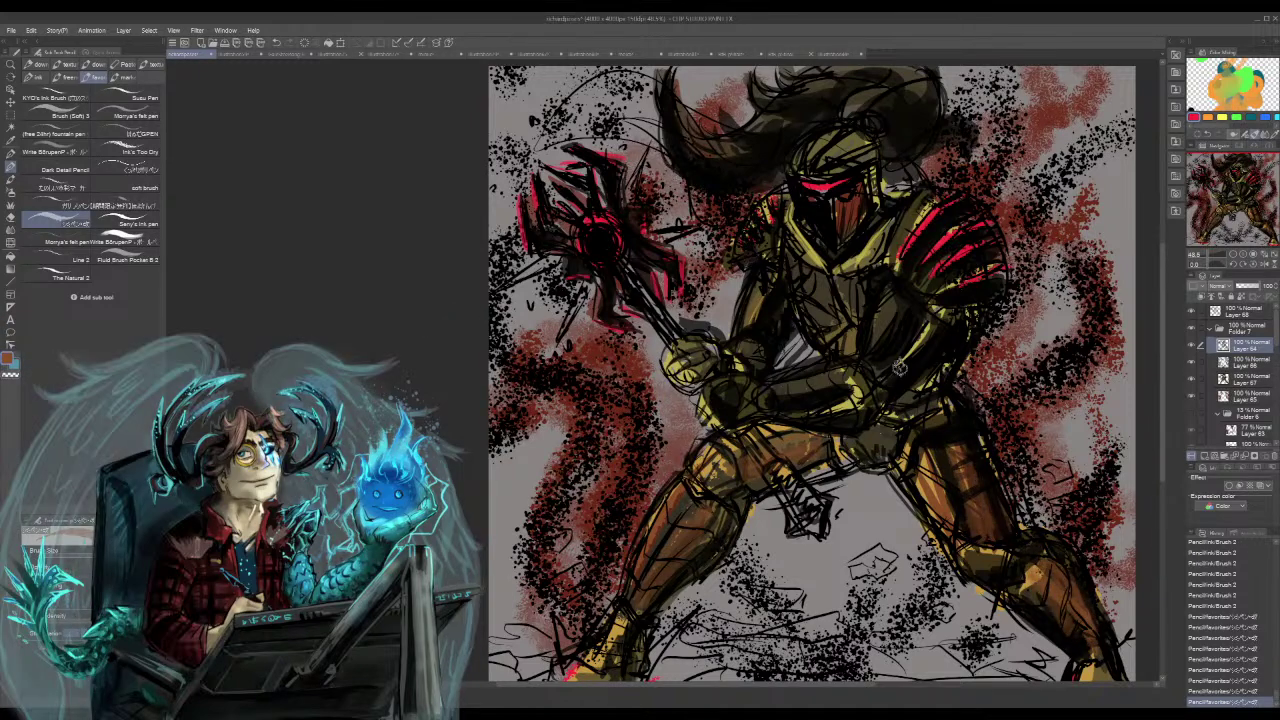
left_click_drag(909, 373, 888, 386)
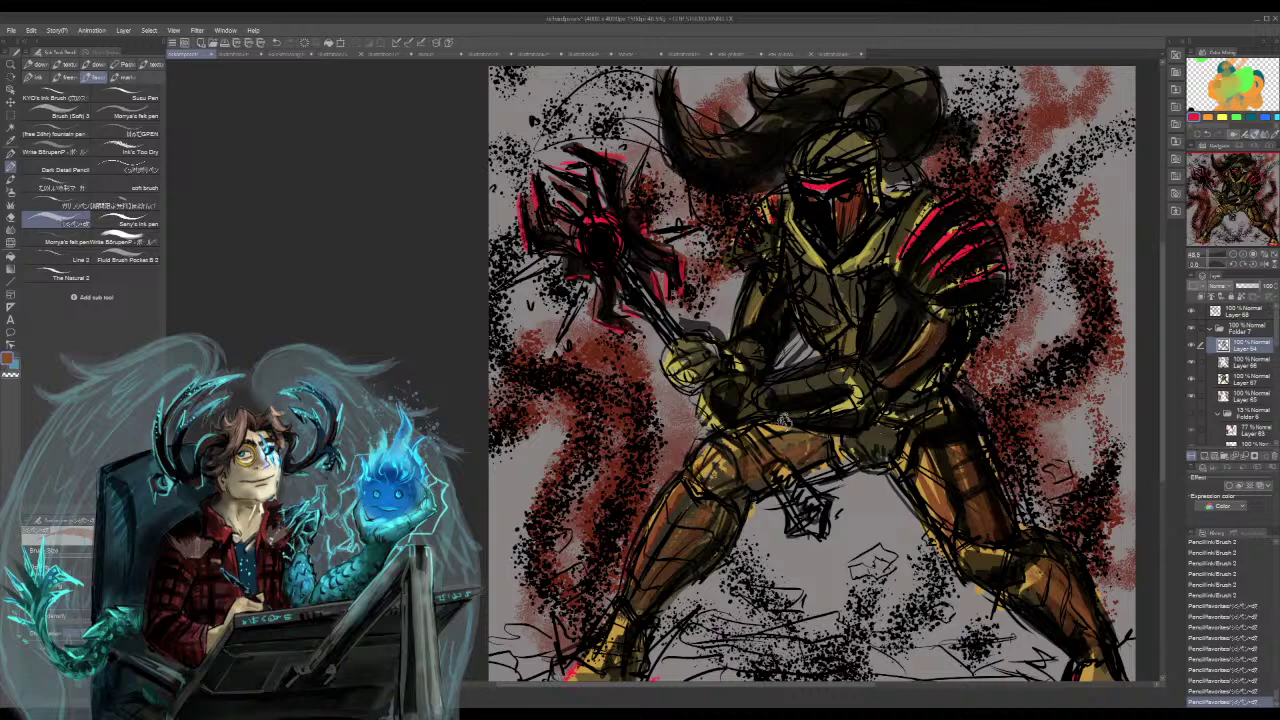
mouse_move(785, 422)
left_mouse_down()
mouse_move(855, 413)
mouse_move(846, 390)
left_mouse_up()
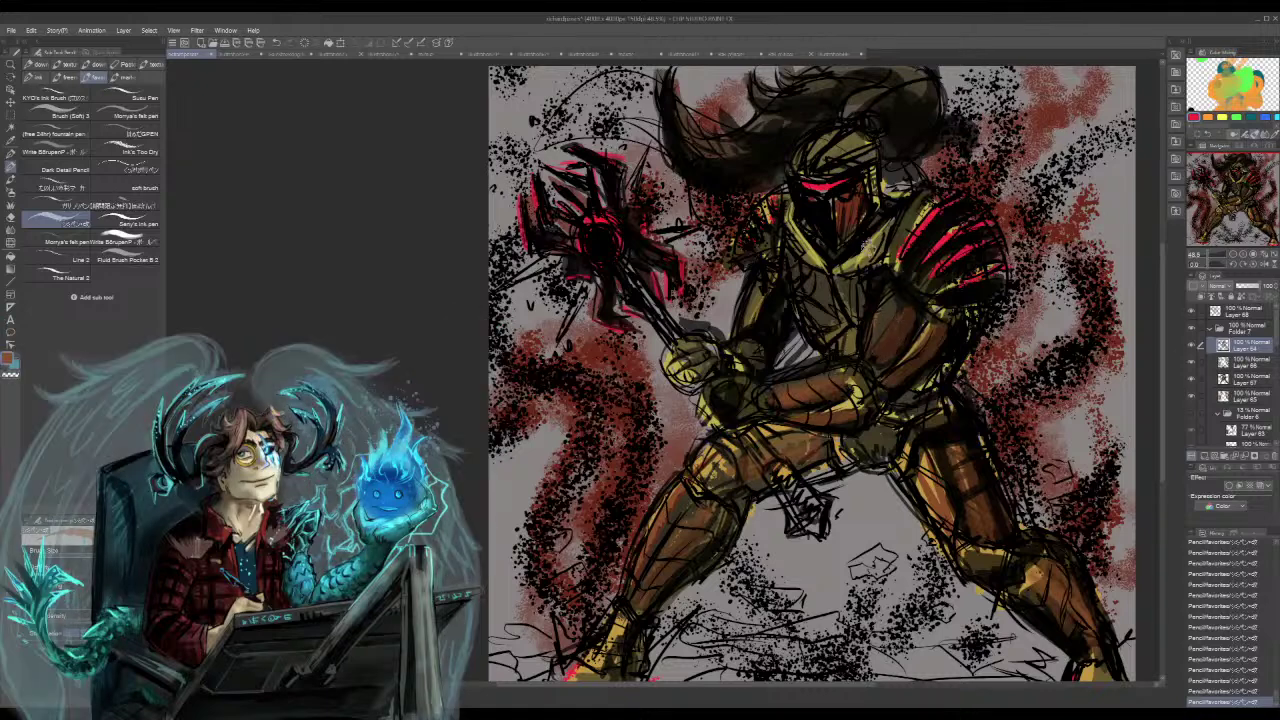
- Highlight the leg and arm armor with yellow sampled from the collar, and sample the chest armor's dark grey
left_click(860, 258, "alt")
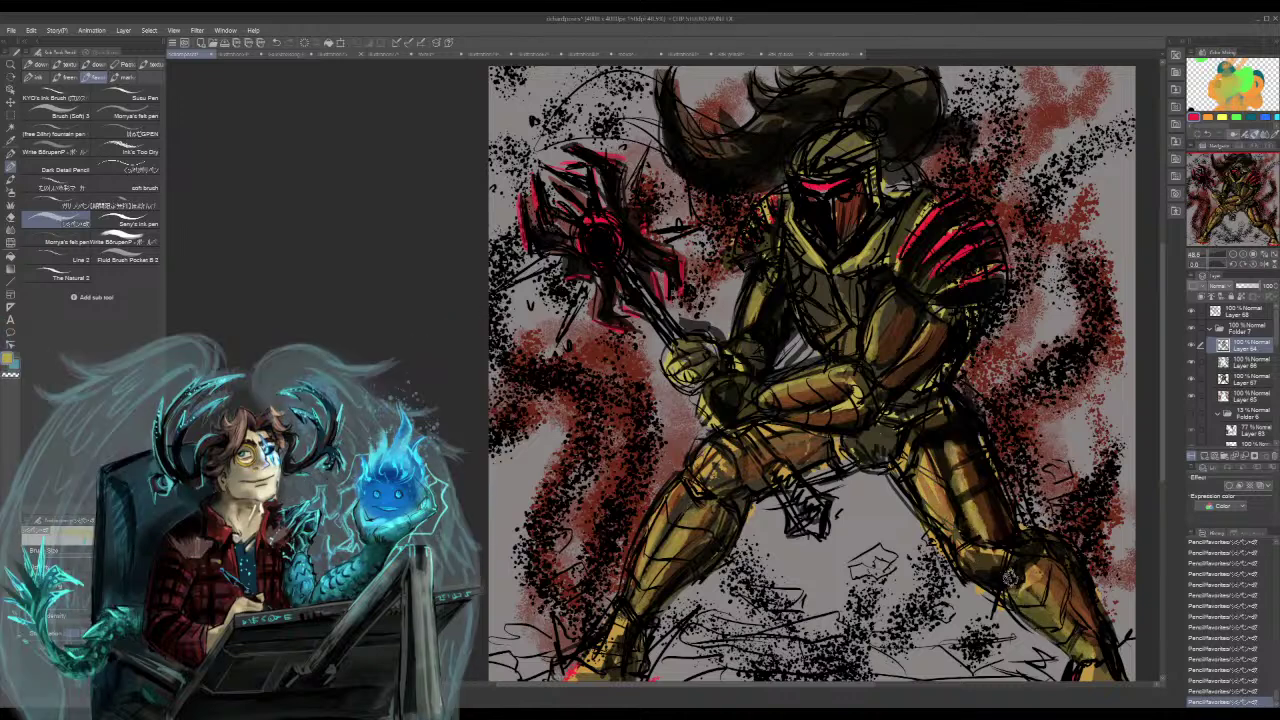
left_click(815, 291, "alt")
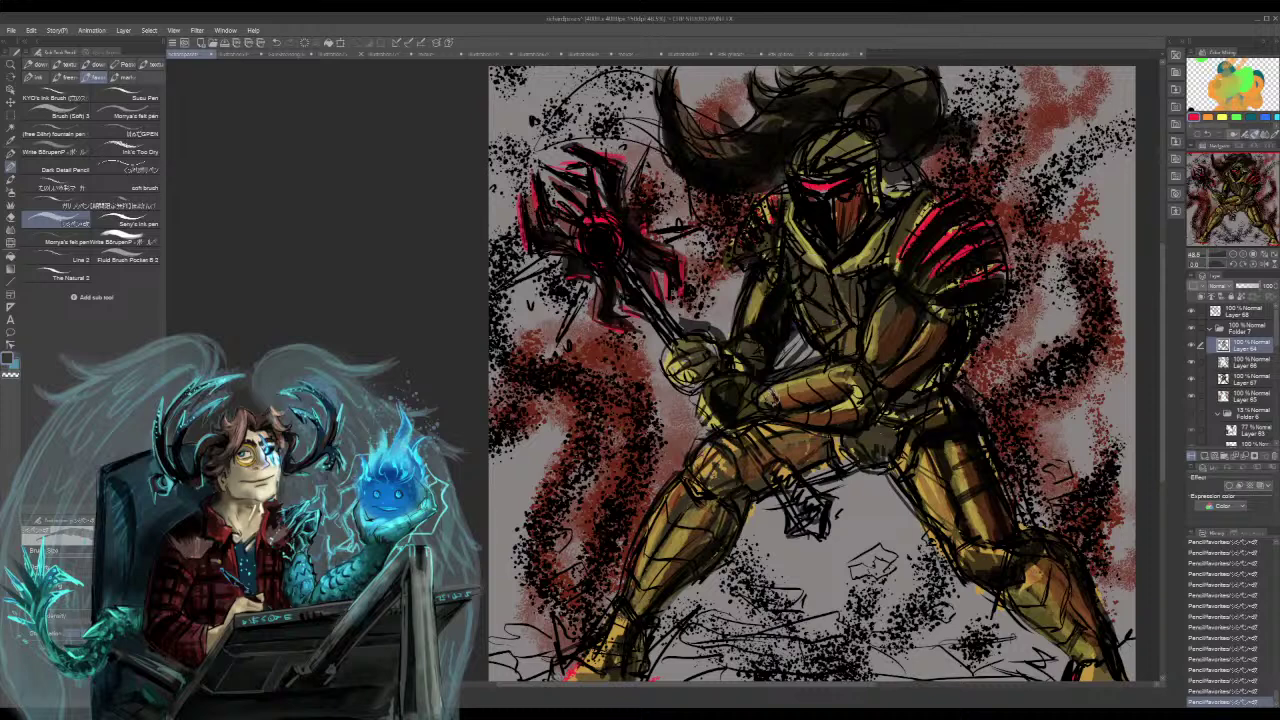
left_click(819, 291, "alt")
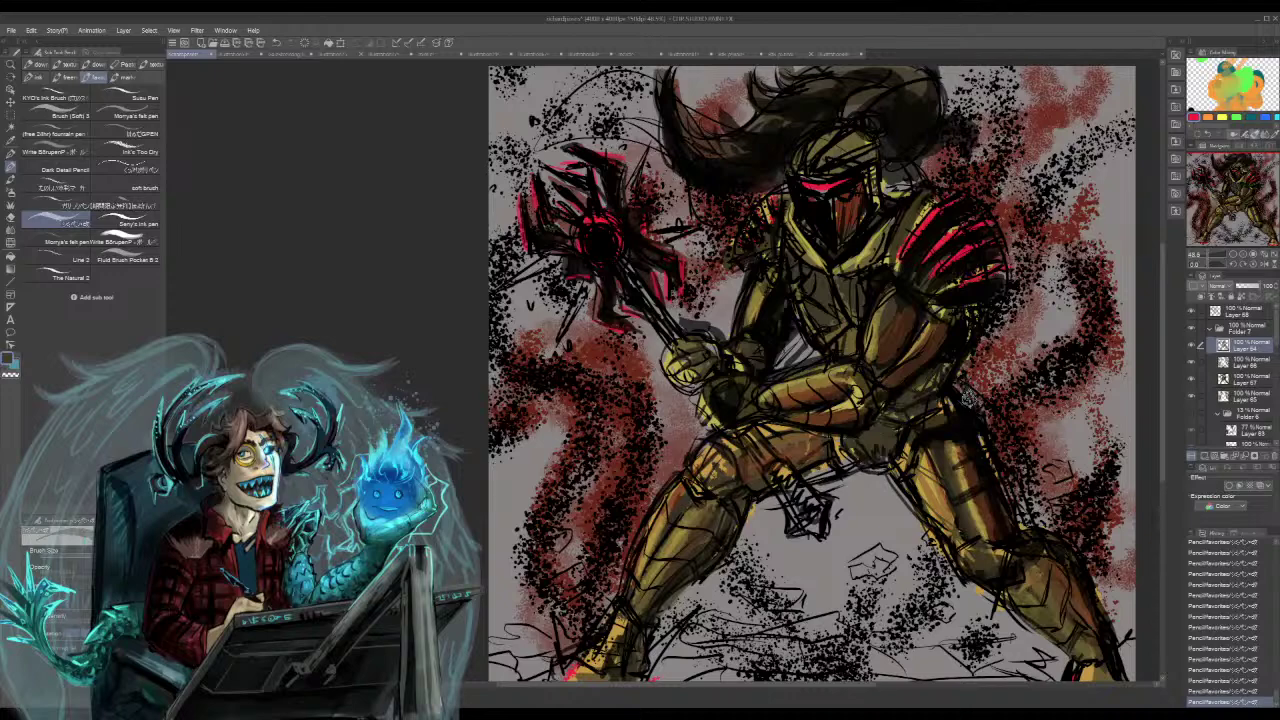
left_click_drag(1234, 205, 1240, 198)
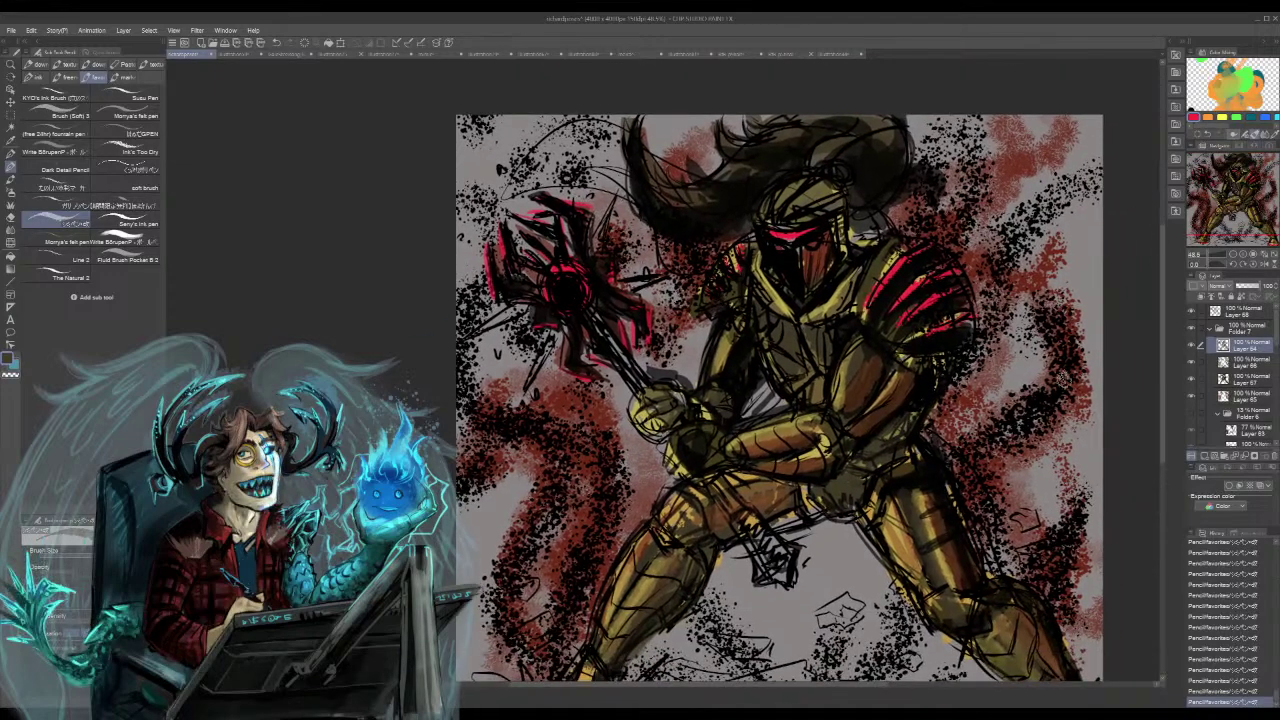
left_click_drag(1234, 222, 1250, 228)
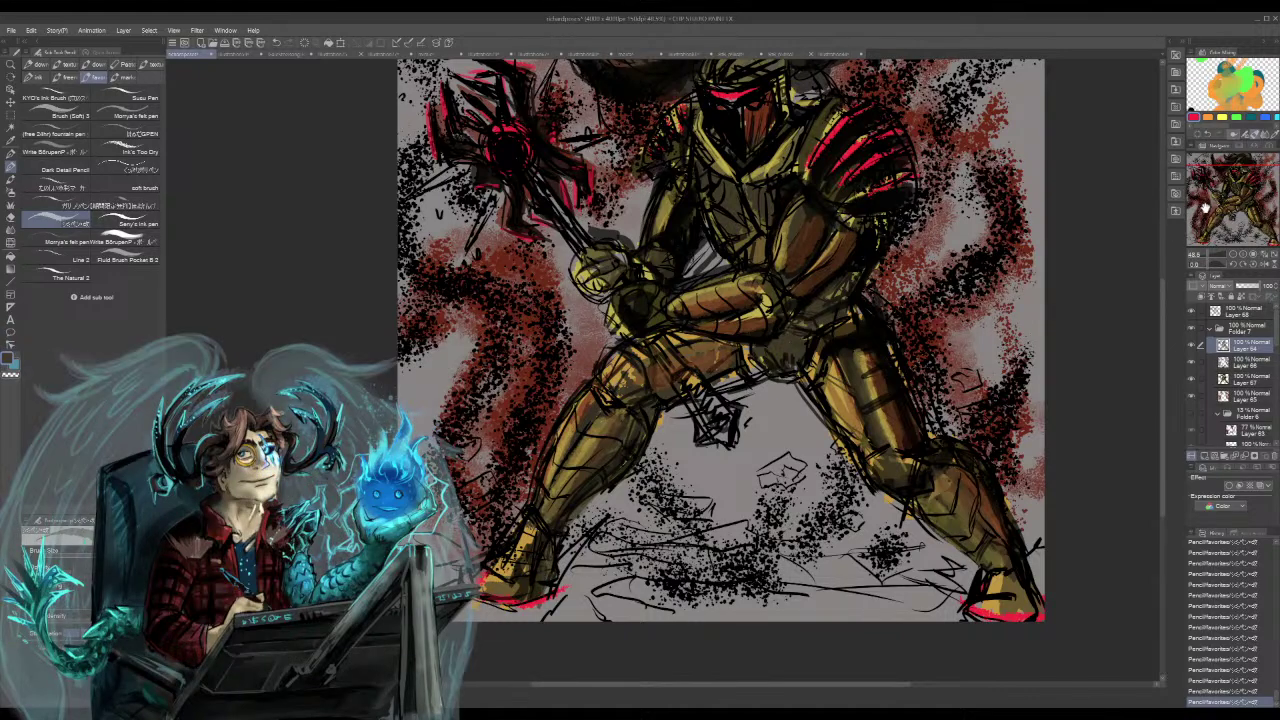
left_click_drag(1241, 193, 1232, 193)
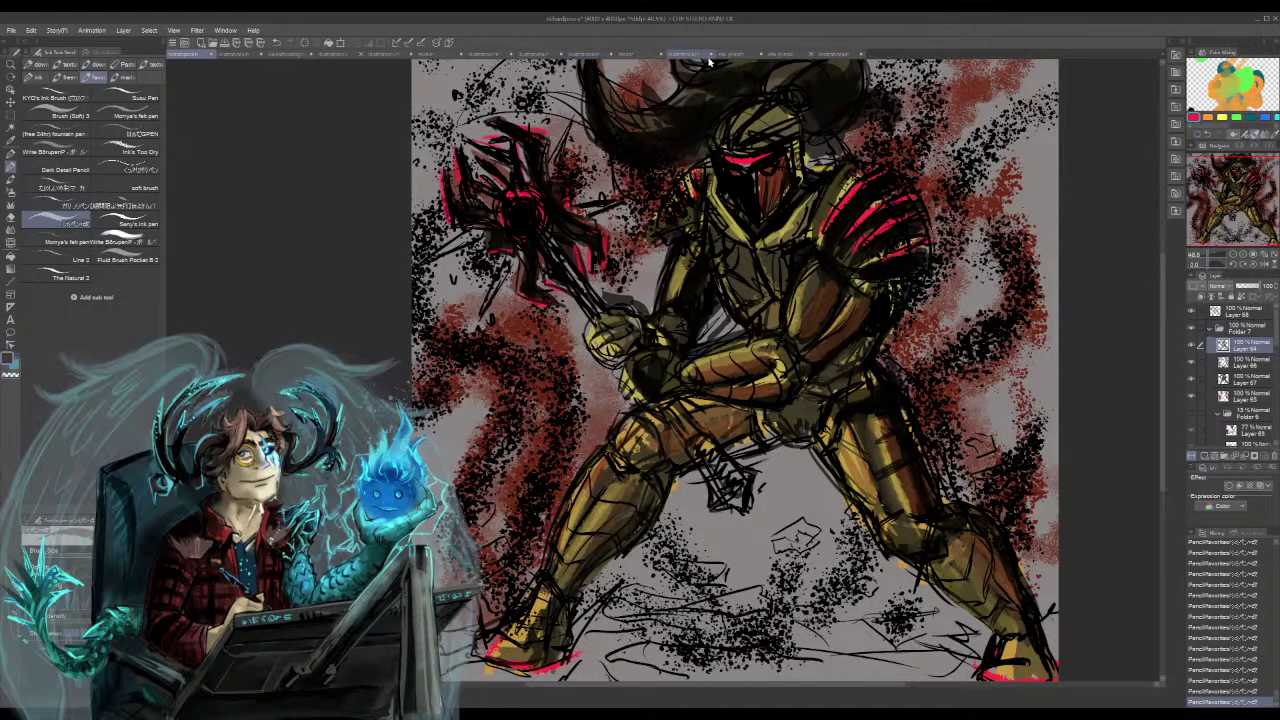
- Look through the other open illustrations, examine the sketch sheet of the figure with the crow, and return to the armored warrior
left_click(637, 55)
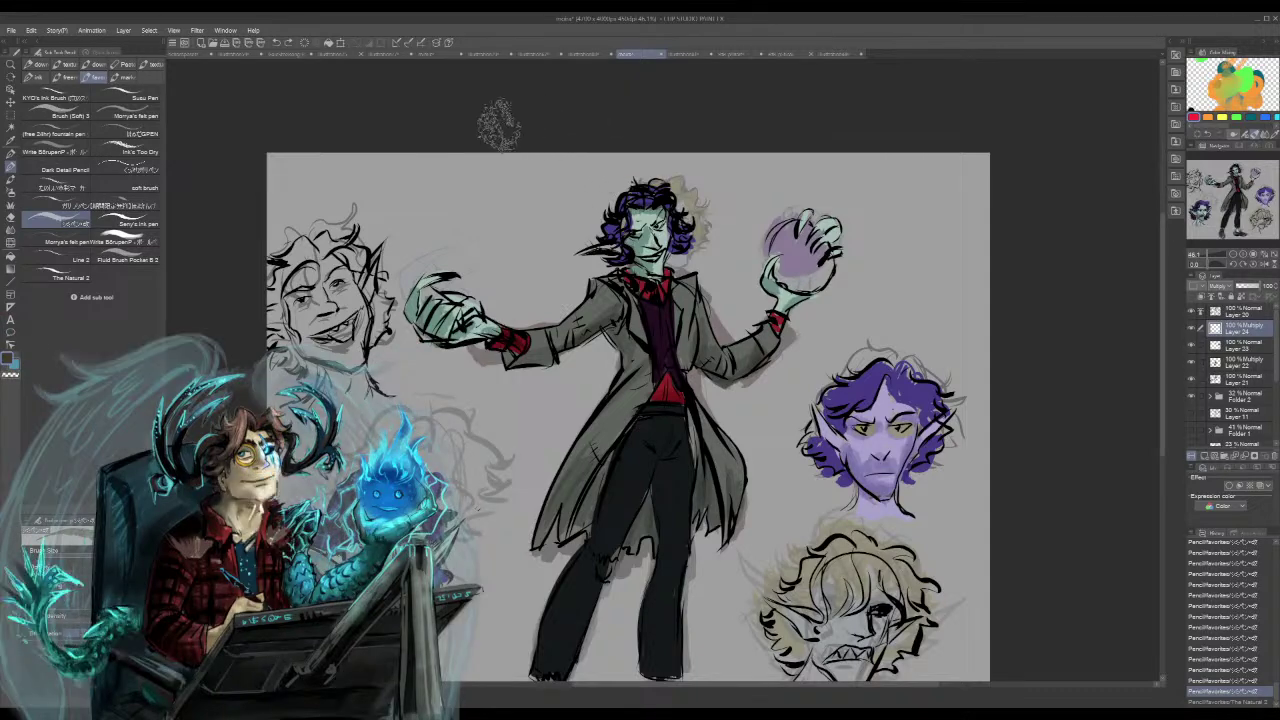
left_click(490, 55)
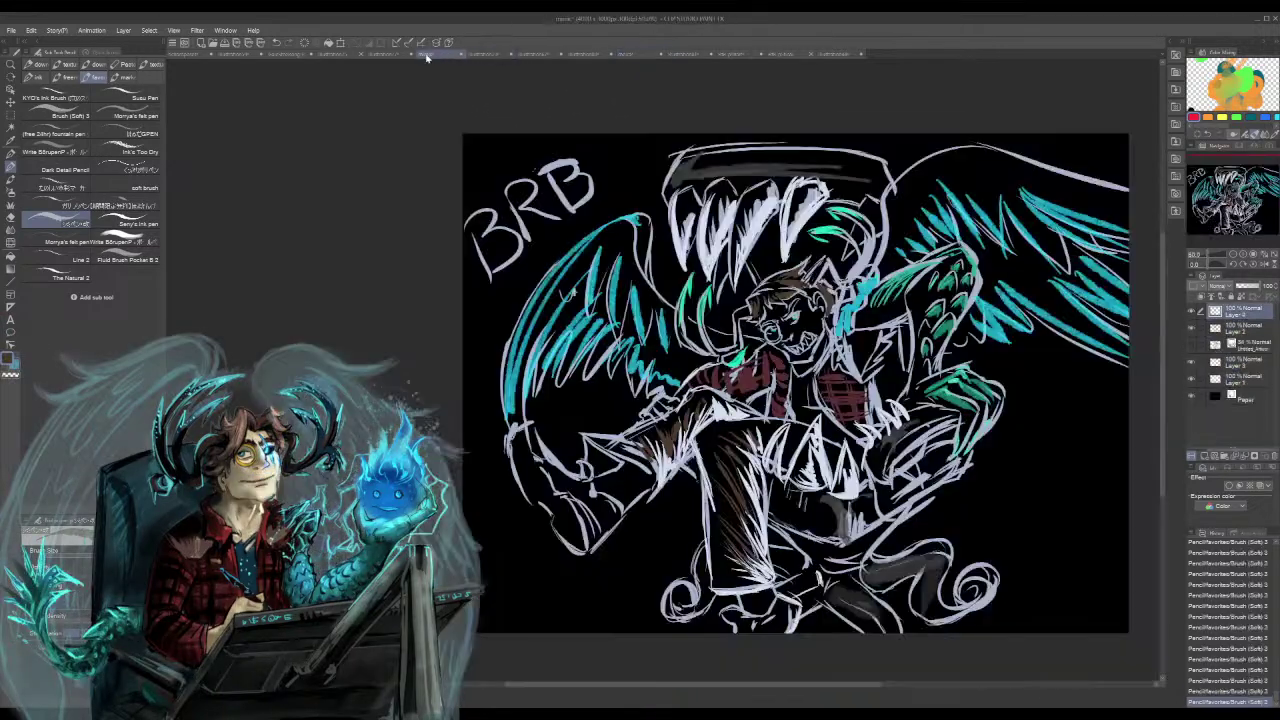
left_click(428, 56)
left_click(383, 55)
left_click(297, 55)
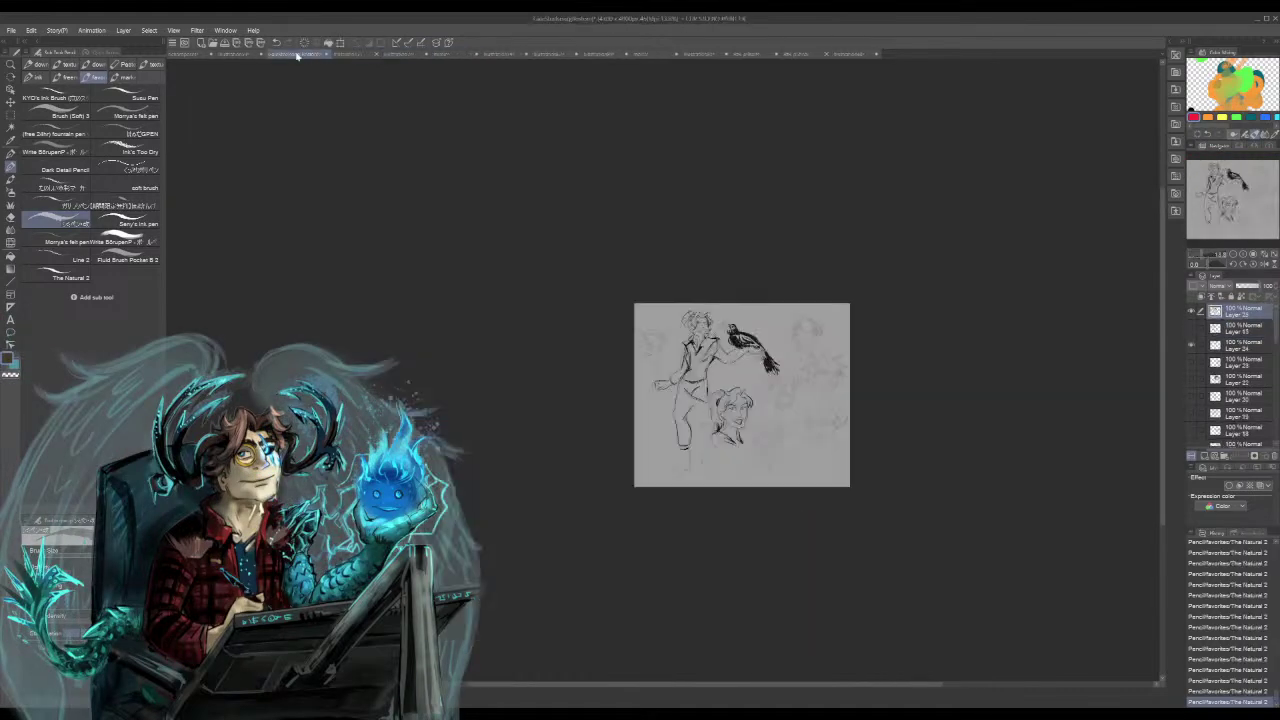
scroll(700, 420, "up", 2)
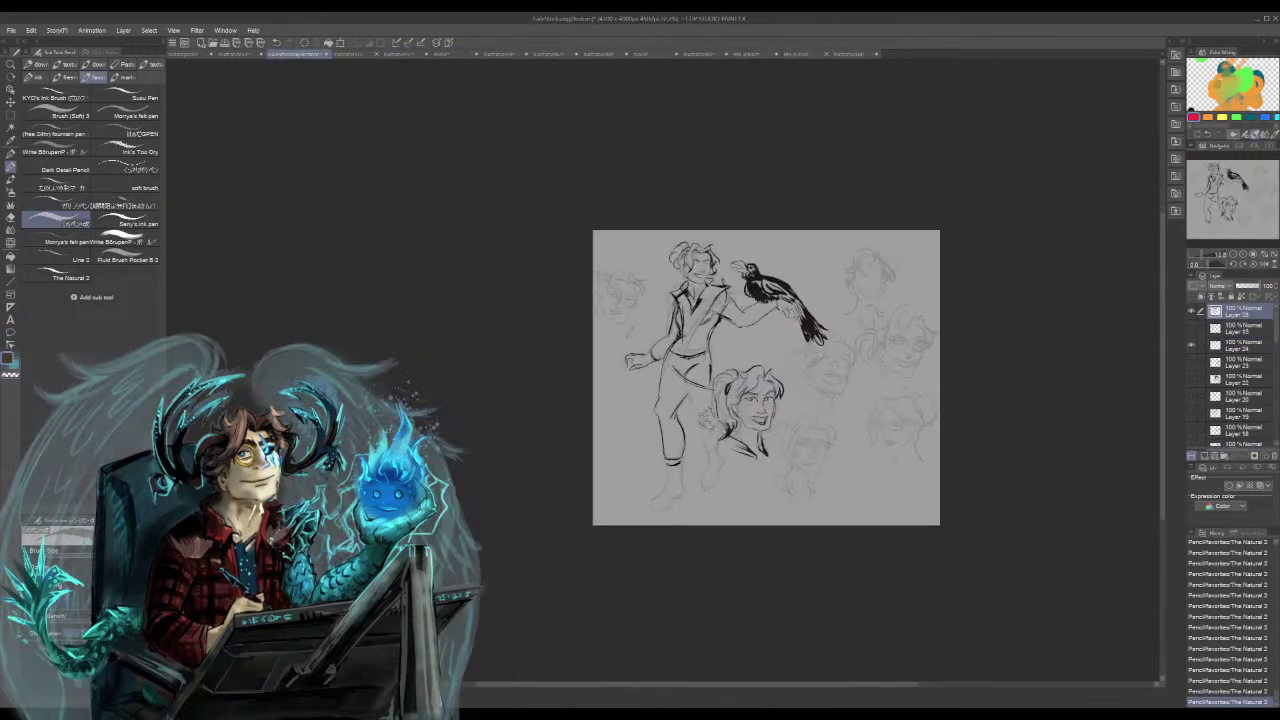
scroll(705, 408, "up", 4)
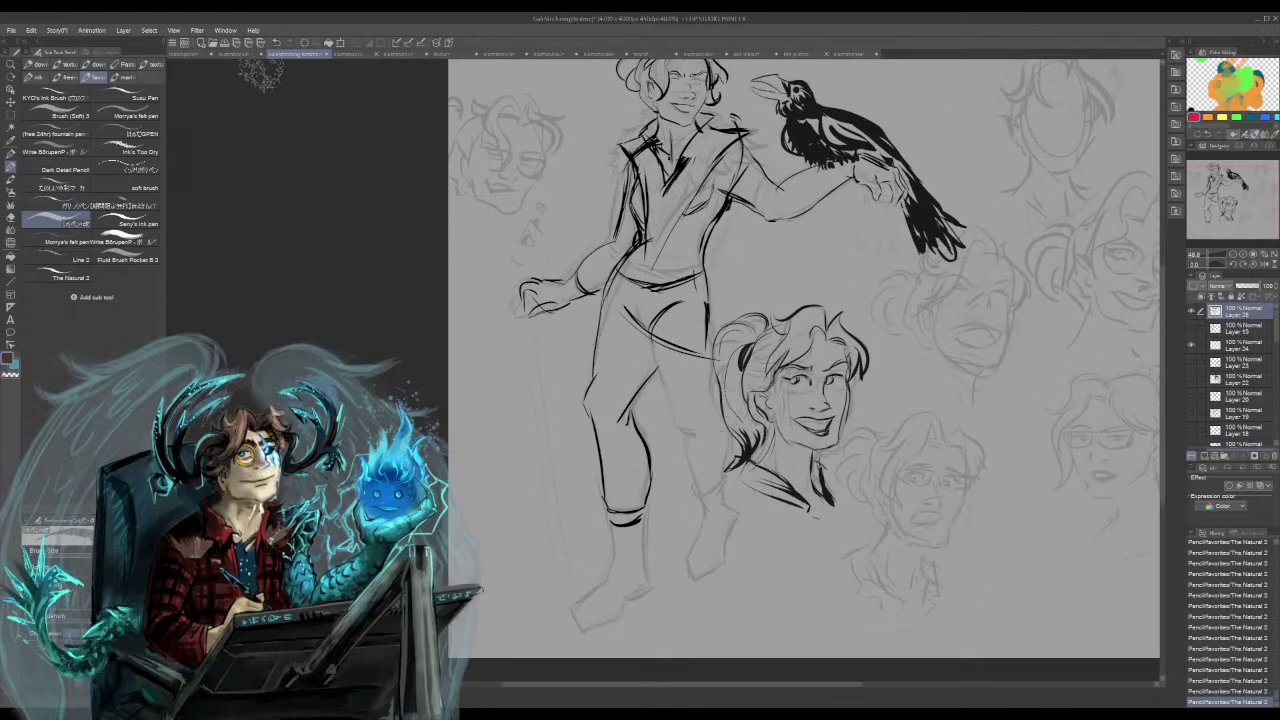
left_click(190, 54)
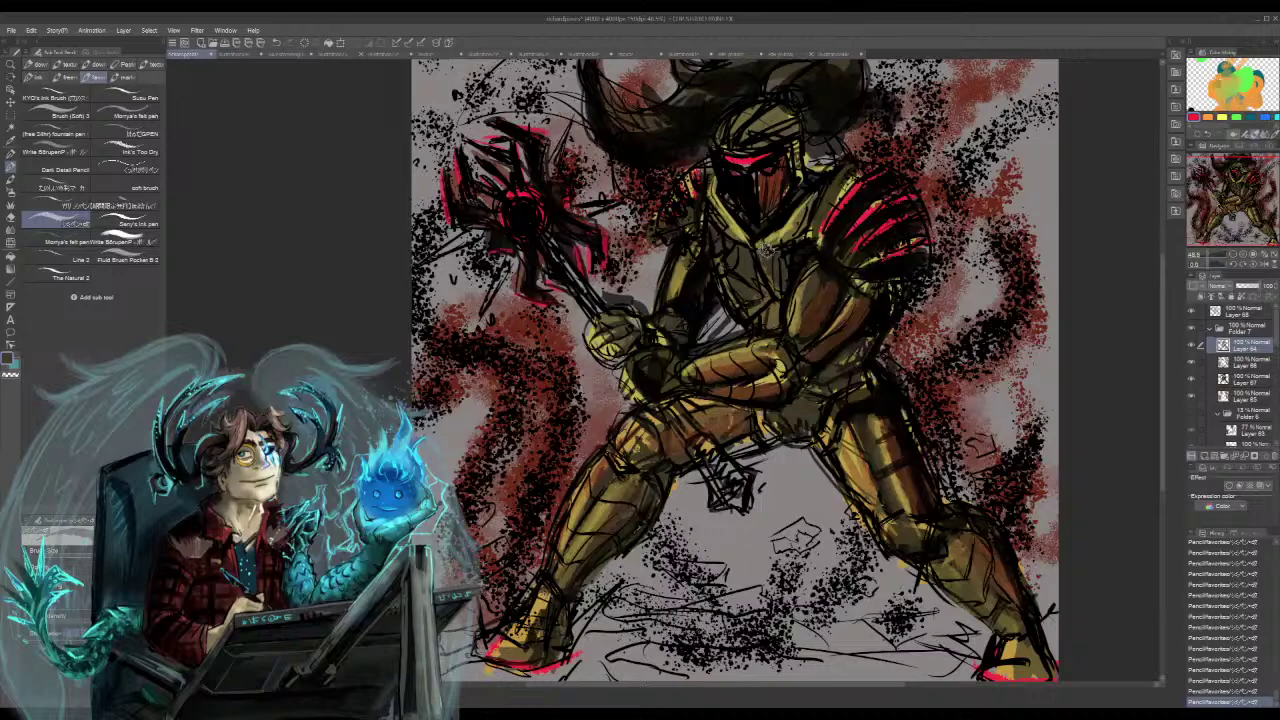